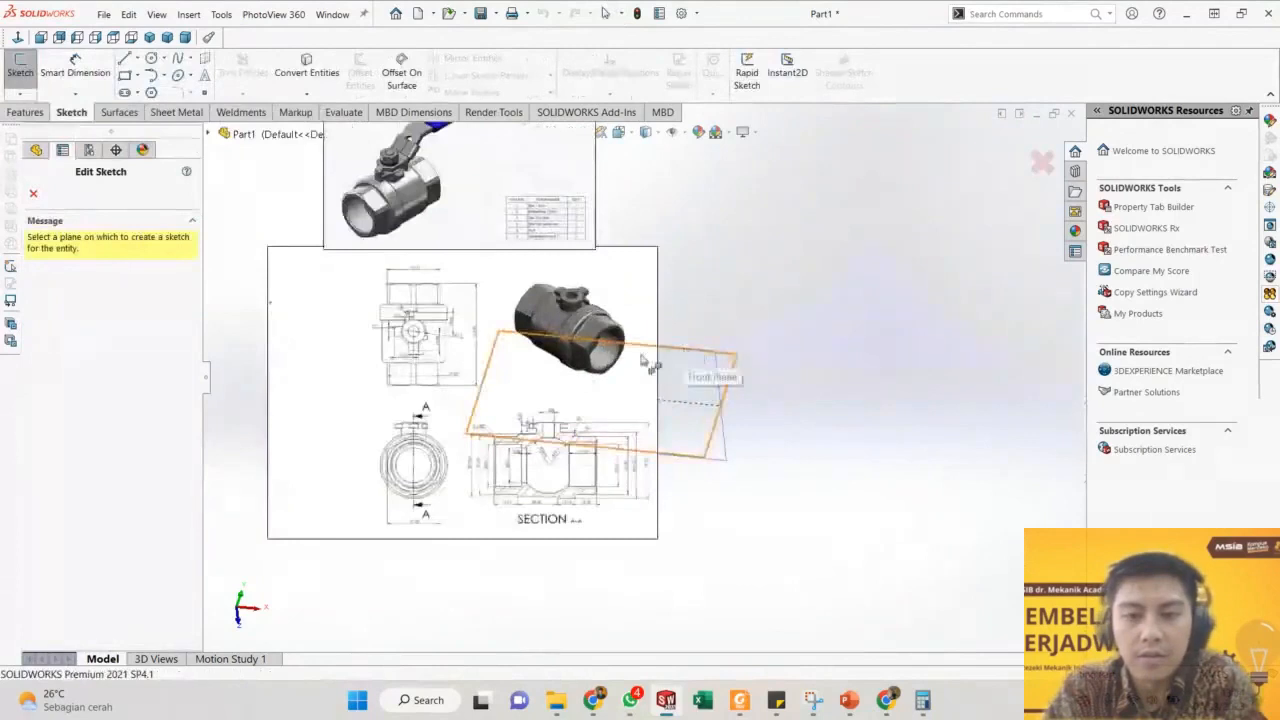
Start a sketch on the Right Plane and shift the valve body drawing down, away from the assembly picture and the origin.
left_click(580, 358)
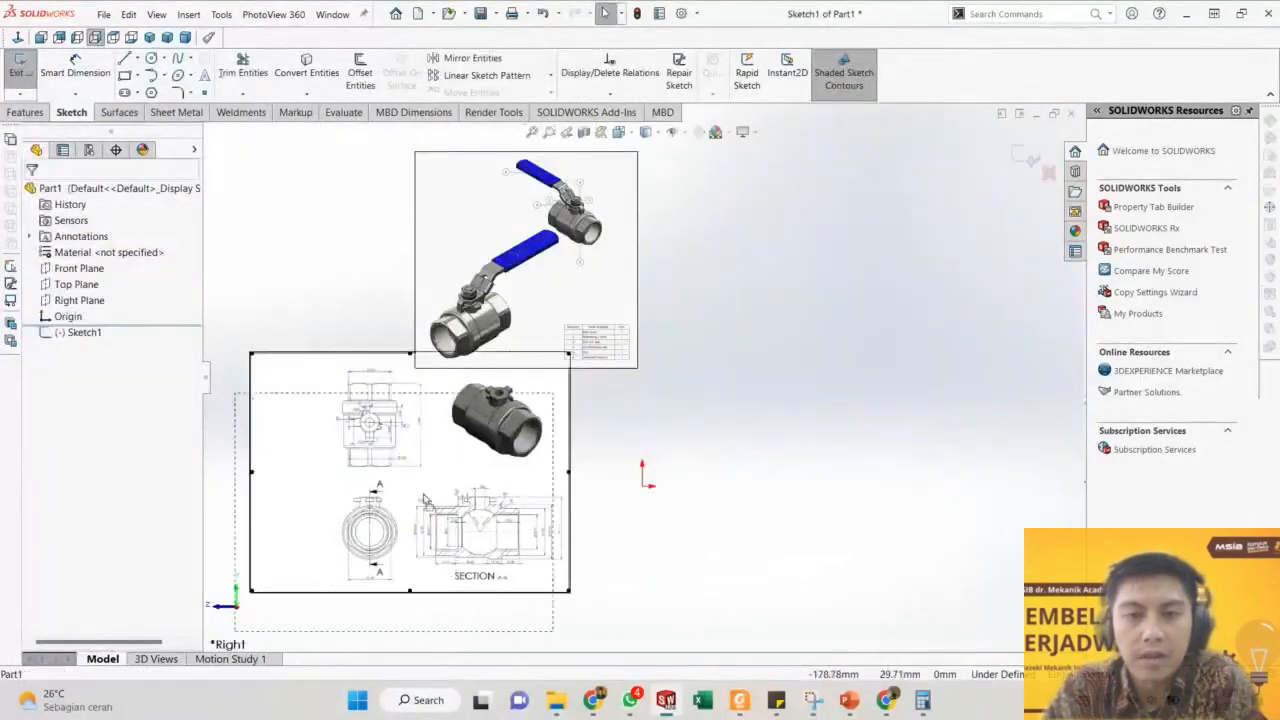
scroll(470, 540, "down", 4)
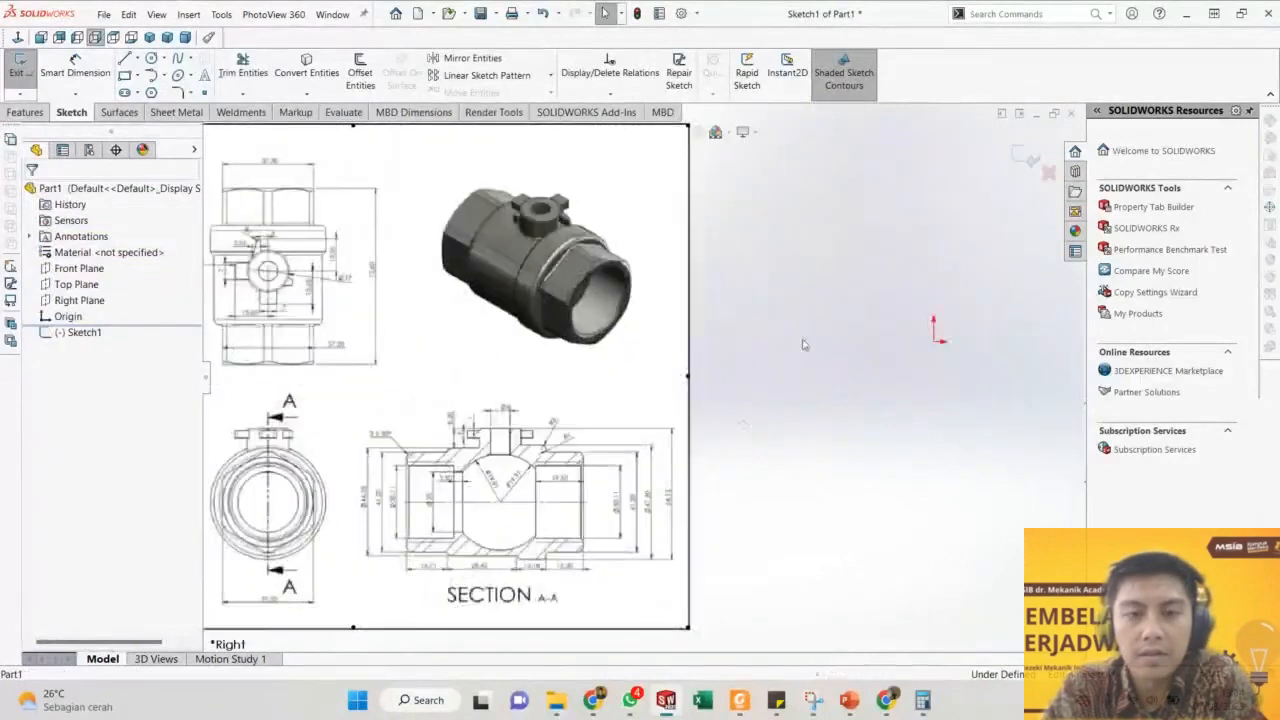
scroll(740, 314, "up", 1)
left_click_drag(611, 208, 603, 314)
Examine the dimensions of the valve body in the drawing's top view, end view and Section A-A.
scroll(568, 375, "down", 1)
middle_click_drag(568, 375, 627, 152, "ctrl")
scroll(627, 152, "up", 2)
middle_click_drag(627, 152, 627, 352, "ctrl")
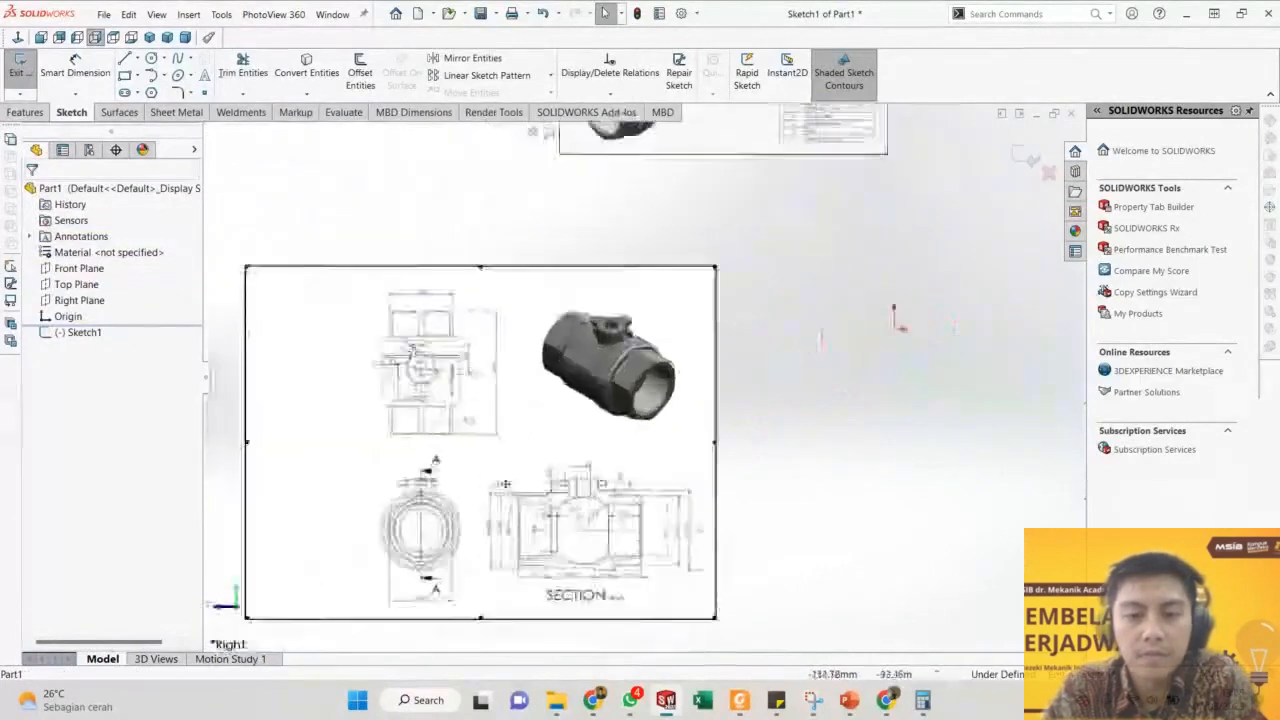
scroll(480, 510, "down", 1)
middle_click_drag(629, 526, 666, 415, "ctrl")
scroll(666, 415, "down", 2)
scroll(666, 415, "down", 1)
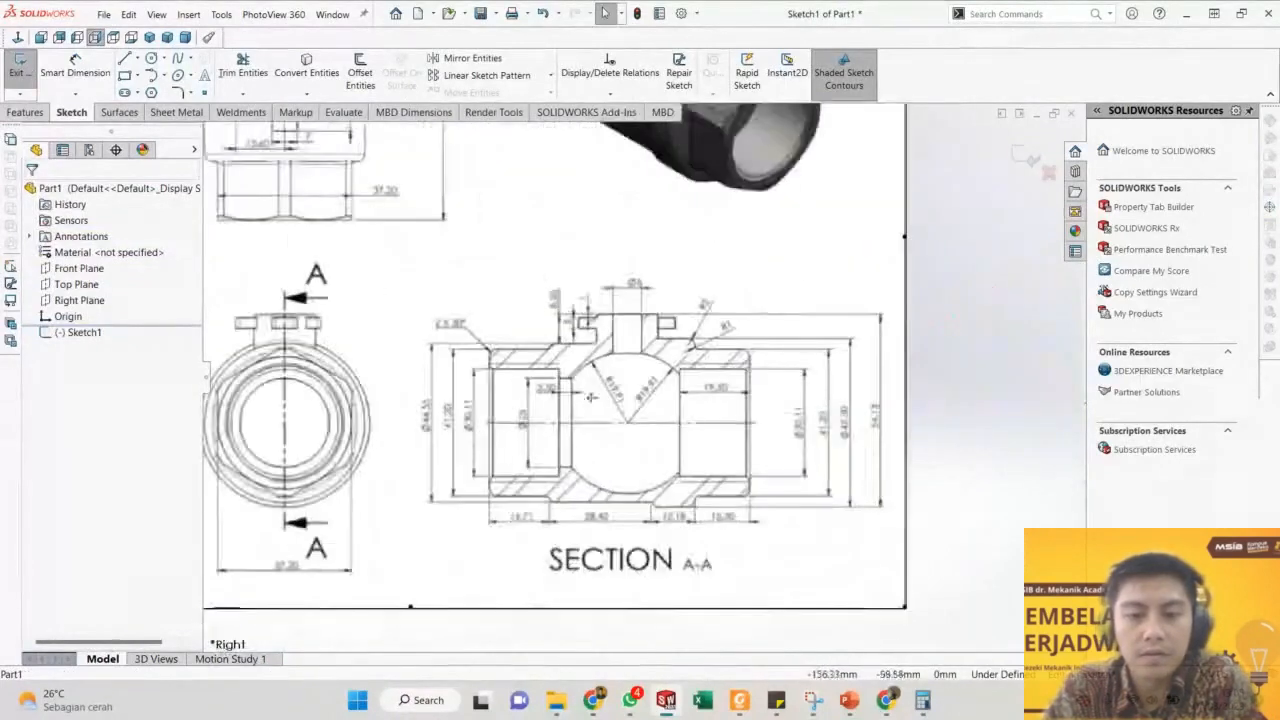
scroll(640, 375, "up", 3)
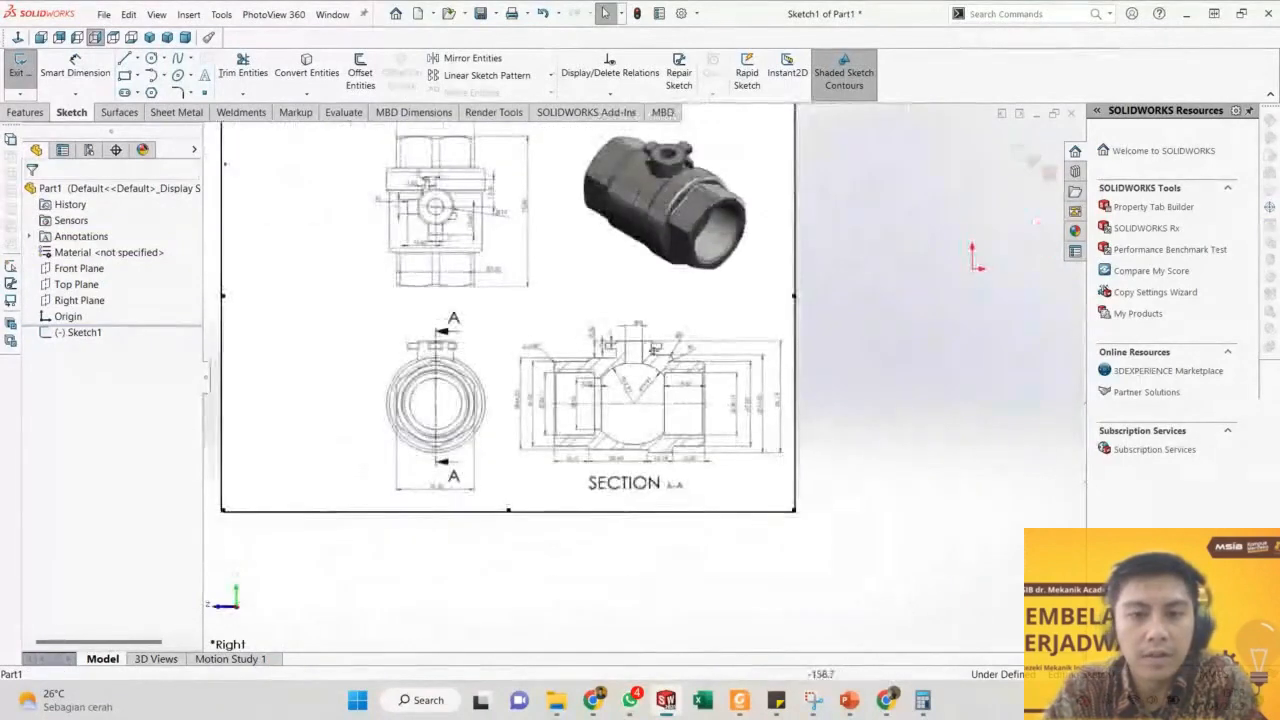
scroll(651, 391, "down", 3)
scroll(586, 521, "up", 4)
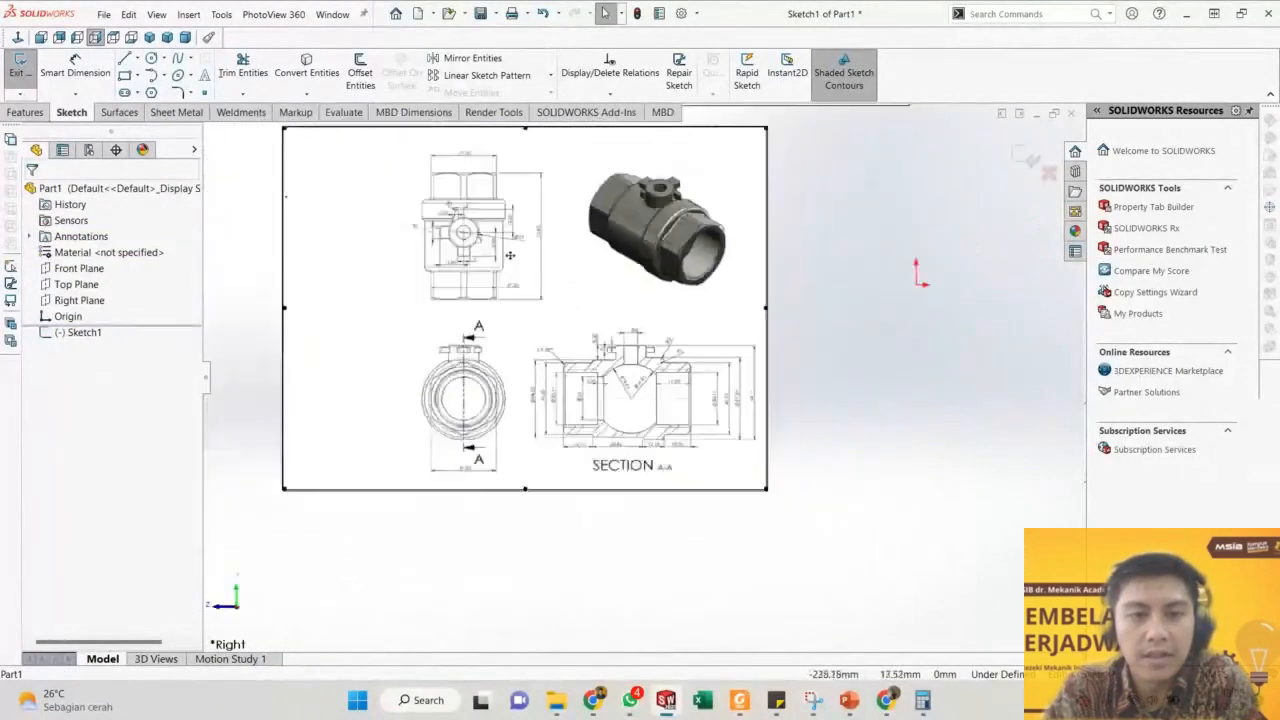
scroll(558, 318, "down", 2)
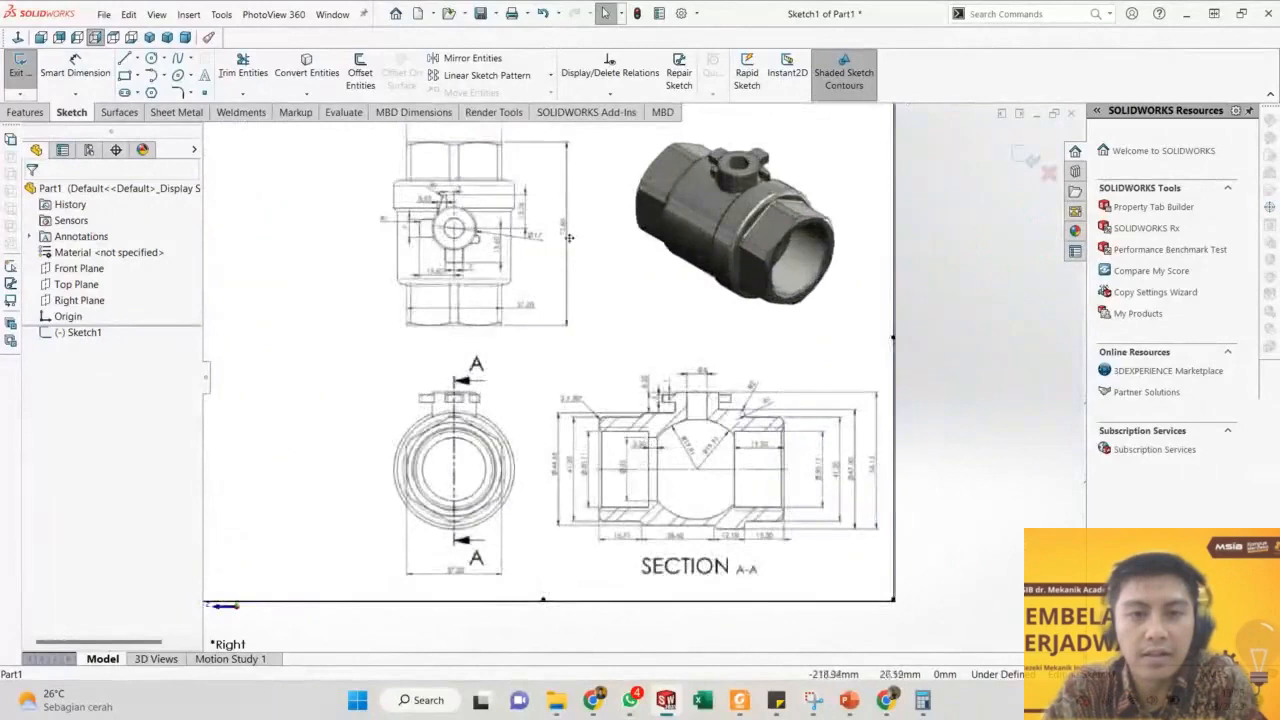
scroll(569, 237, "down", 1)
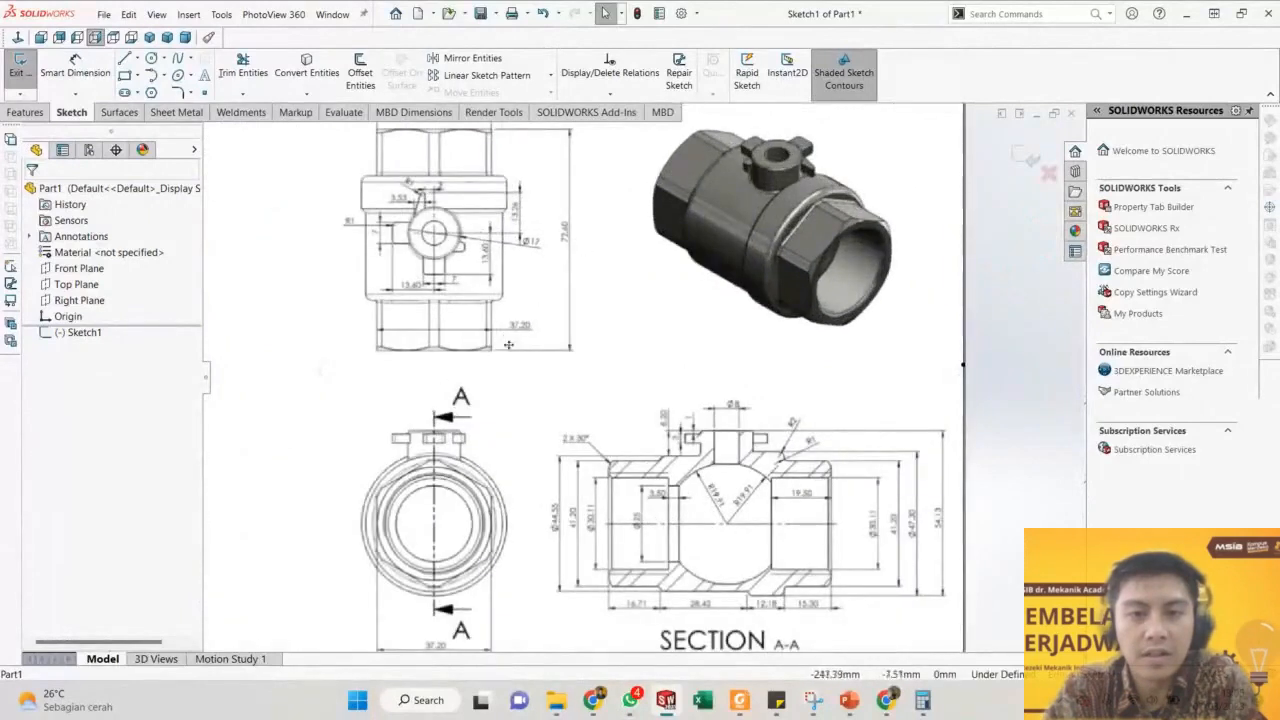
scroll(770, 501, "down", 2)
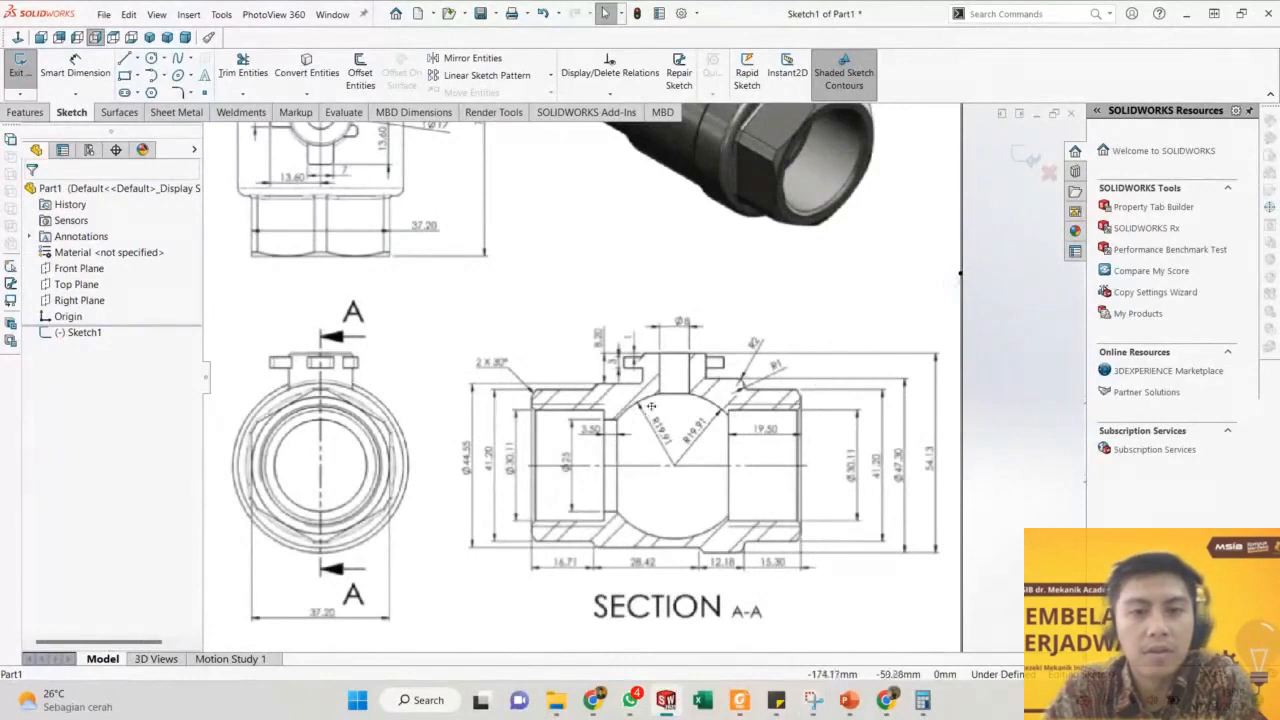
scroll(712, 378, "up", 2)
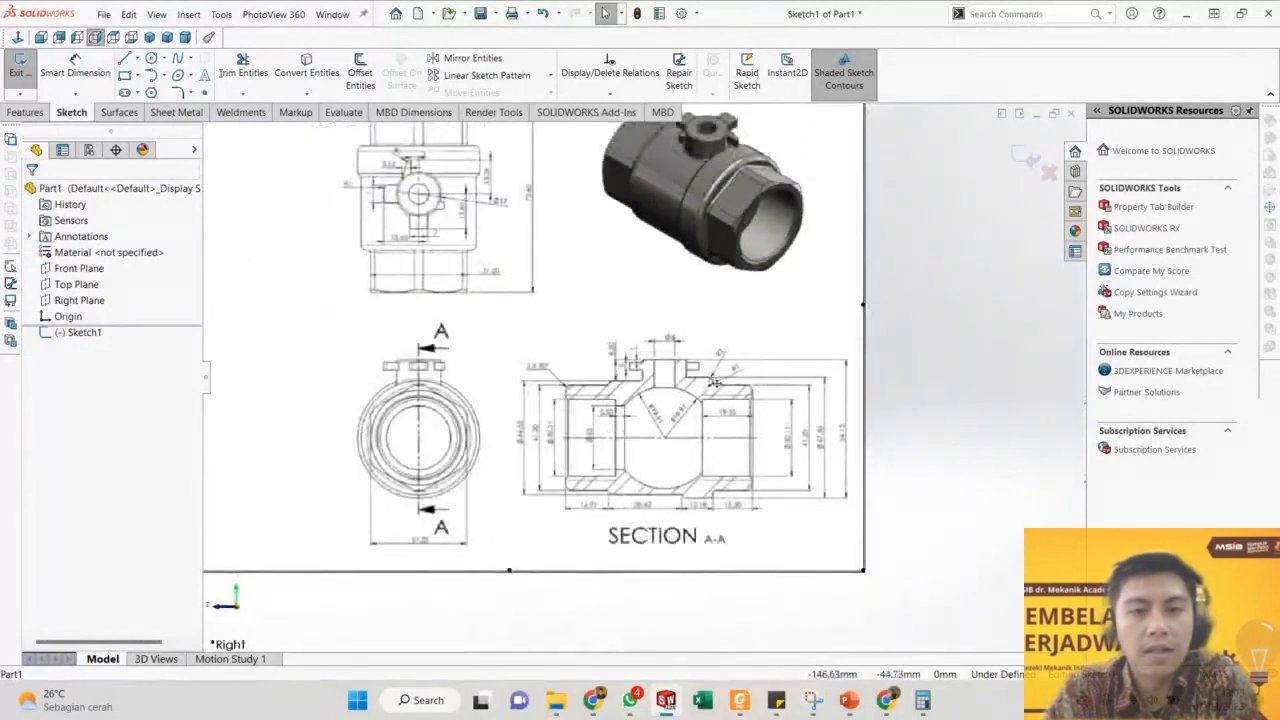
scroll(686, 390, "down", 2)
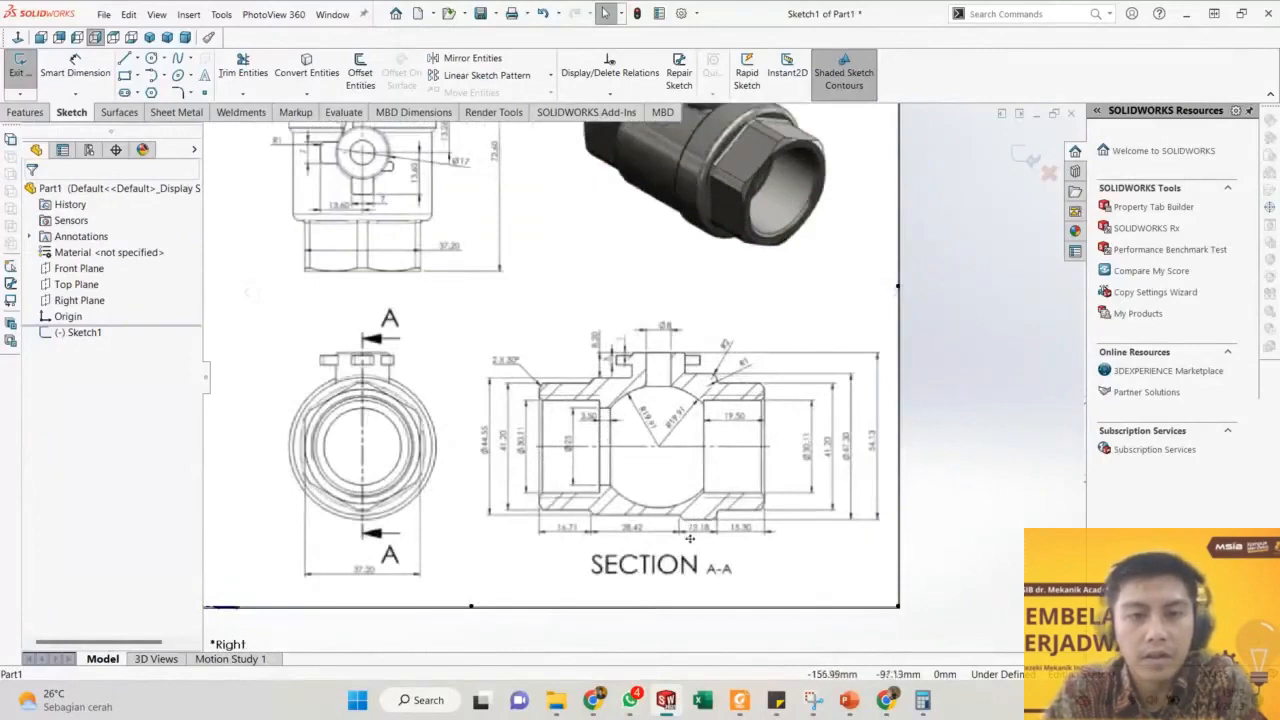
scroll(758, 508, "up", 4)
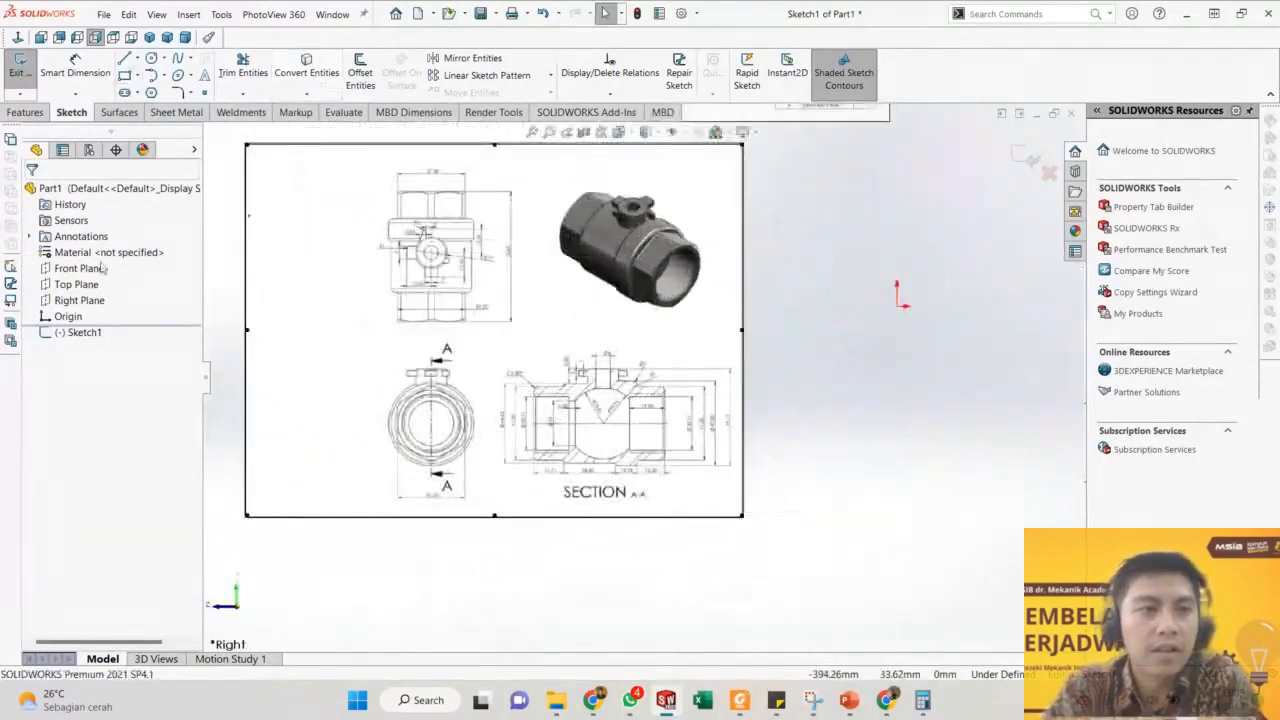
Draw a horizontal line about 83 mm long from the origin and convert it to construction geometry.
left_click(76, 284)
left_click(82, 302)
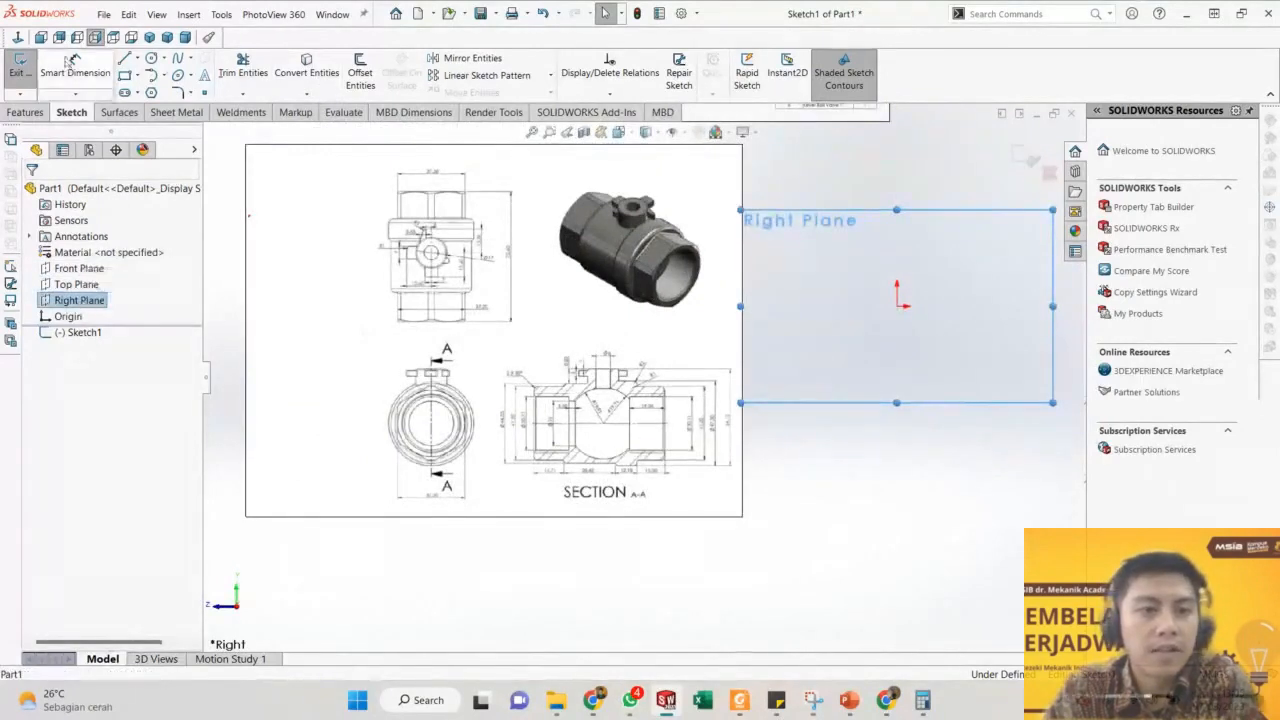
left_click(125, 59)
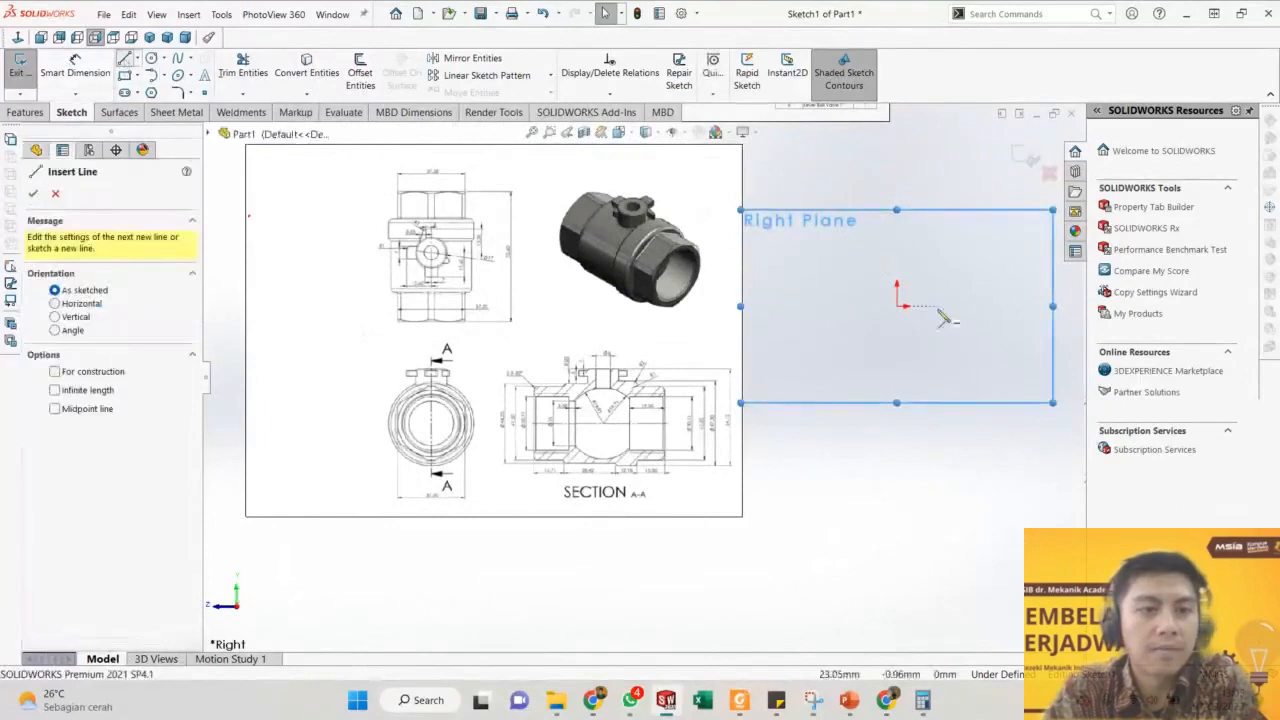
left_click(898, 298)
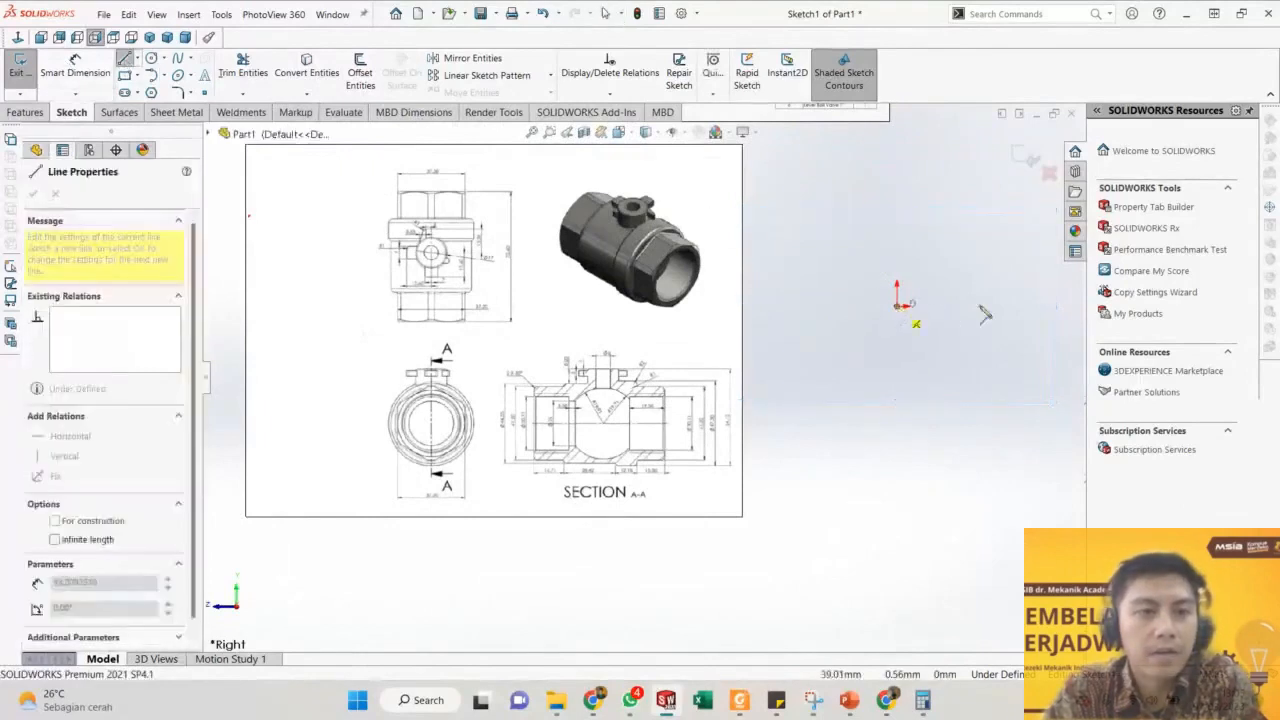
left_click(1042, 306)
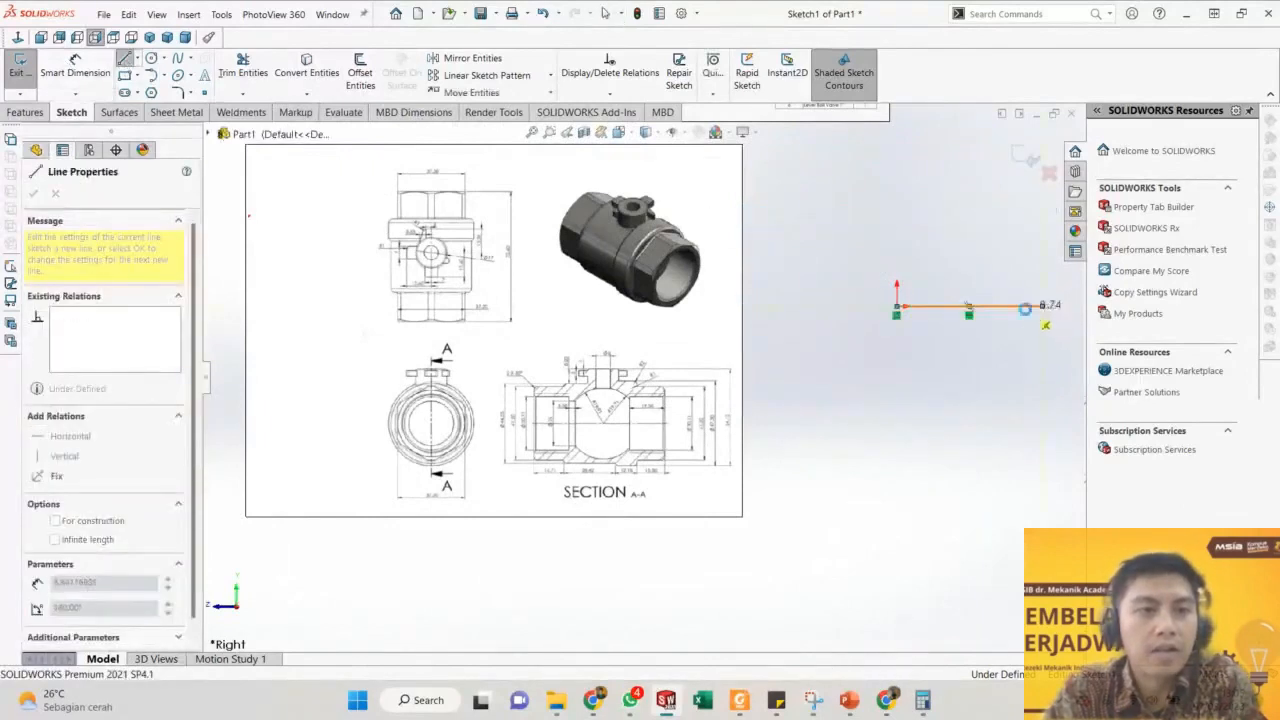
key("Escape")
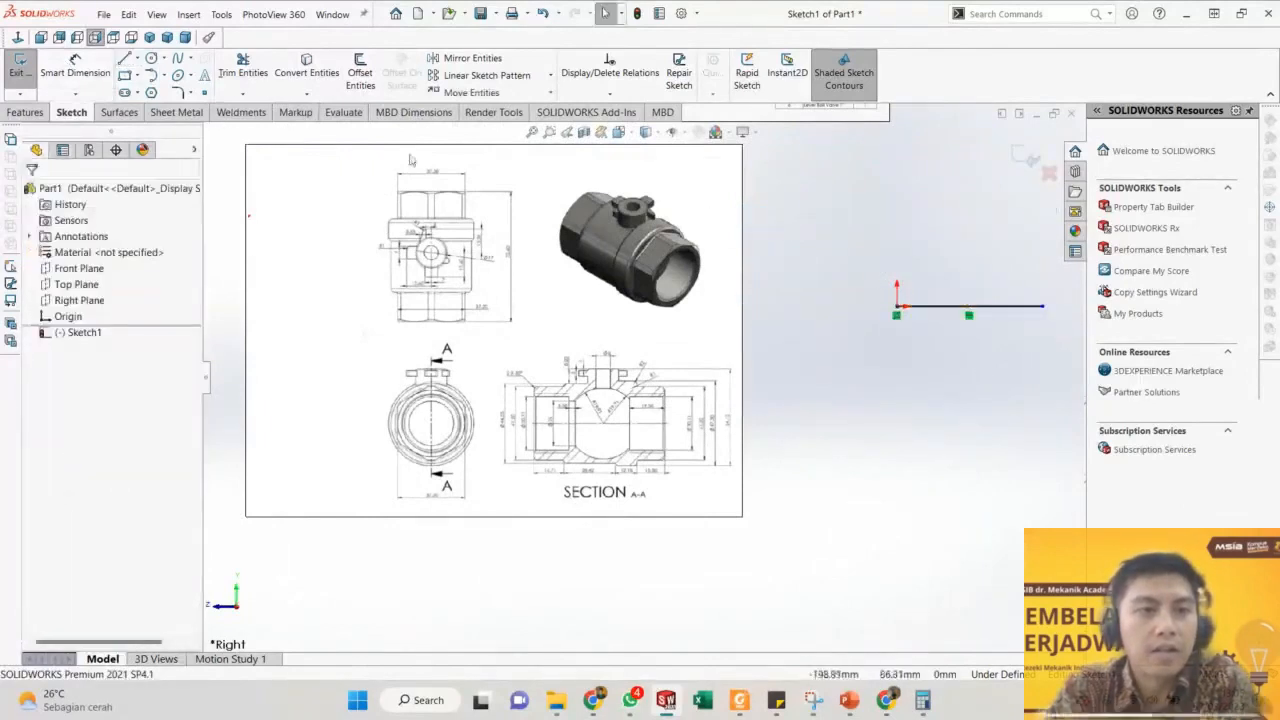
left_click(1005, 306)
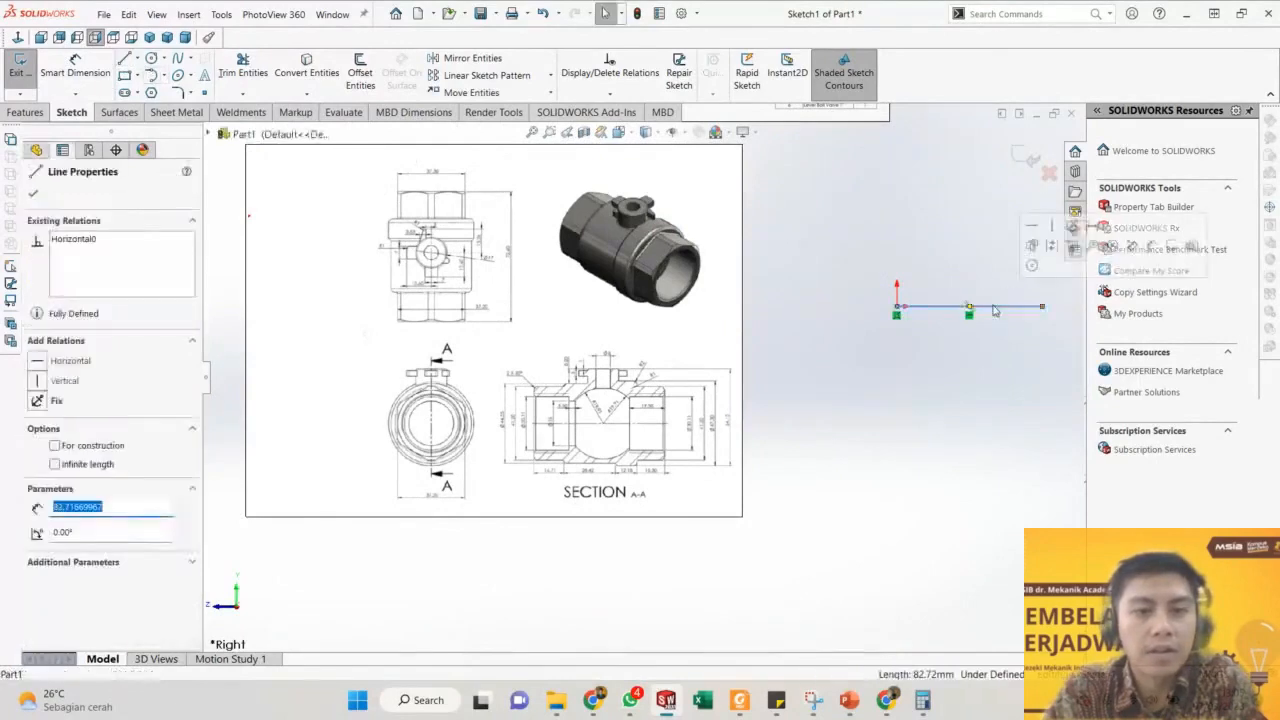
left_click(1052, 247)
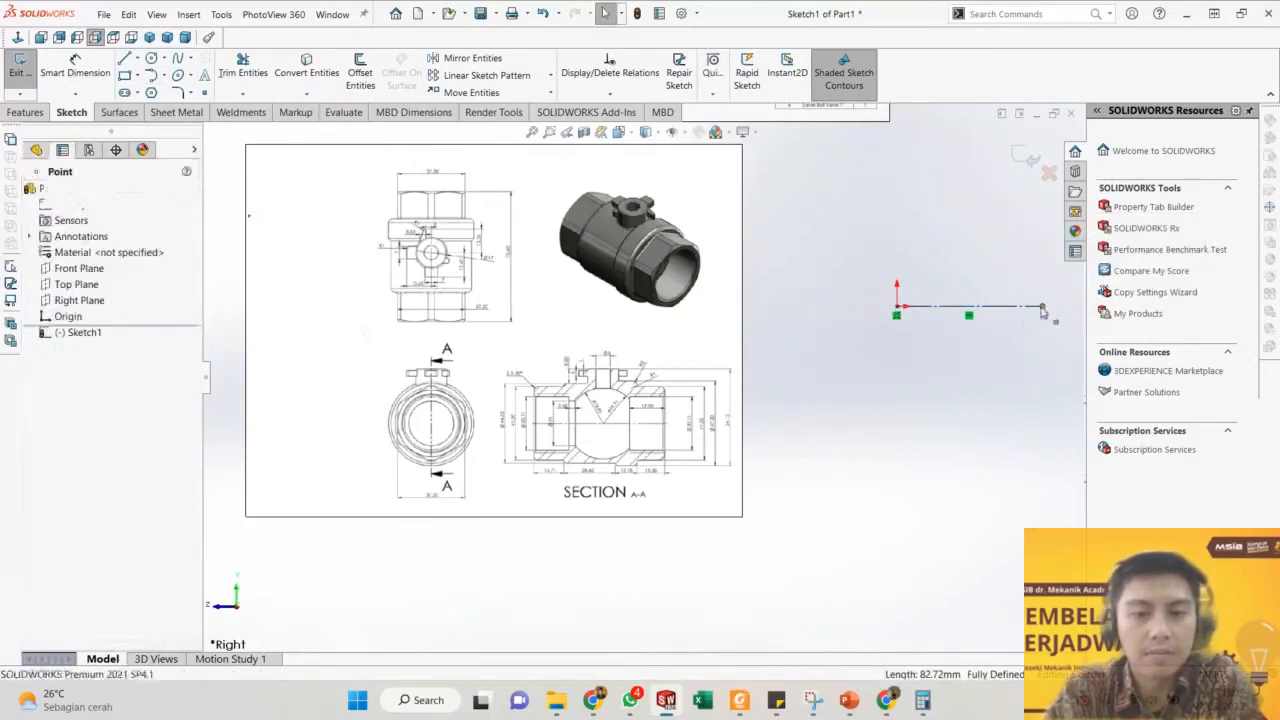
Flip the construction line's free endpoint to the drawing side of the origin, about 75 mm from it.
left_click_drag(1042, 310, 765, 314)
scroll(831, 330, "down", 1)
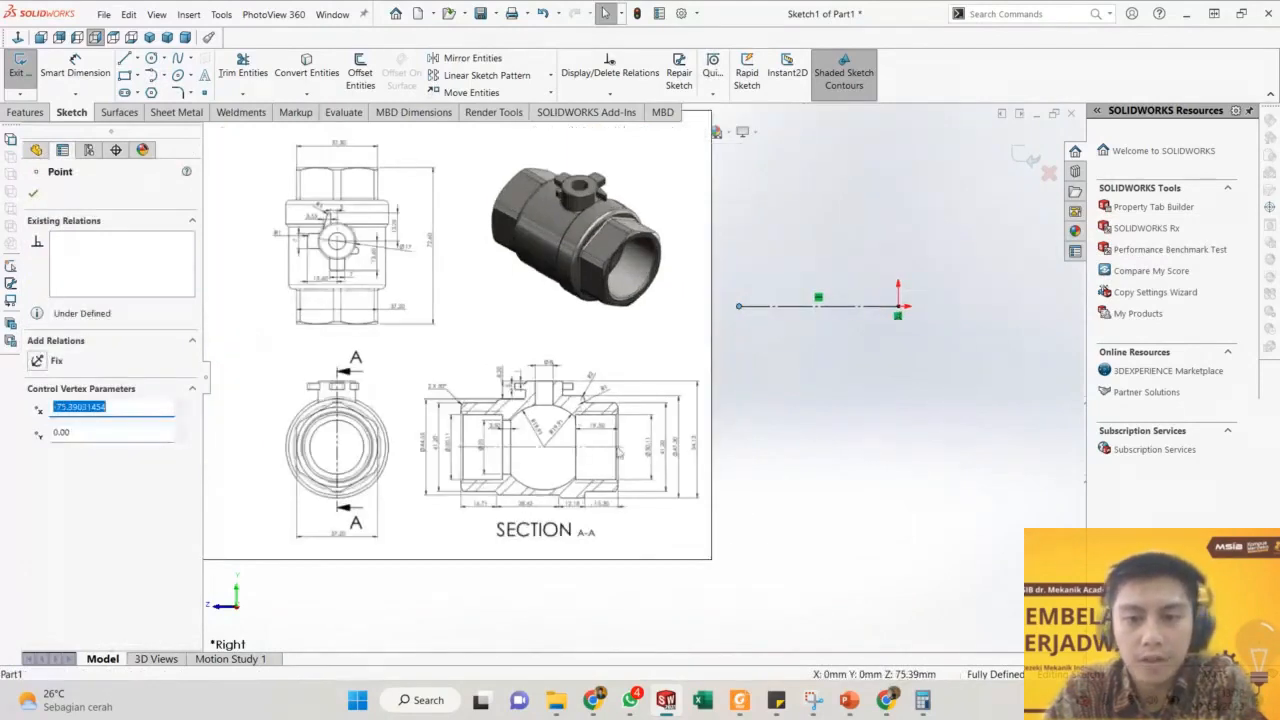
mouse_move(848, 703)
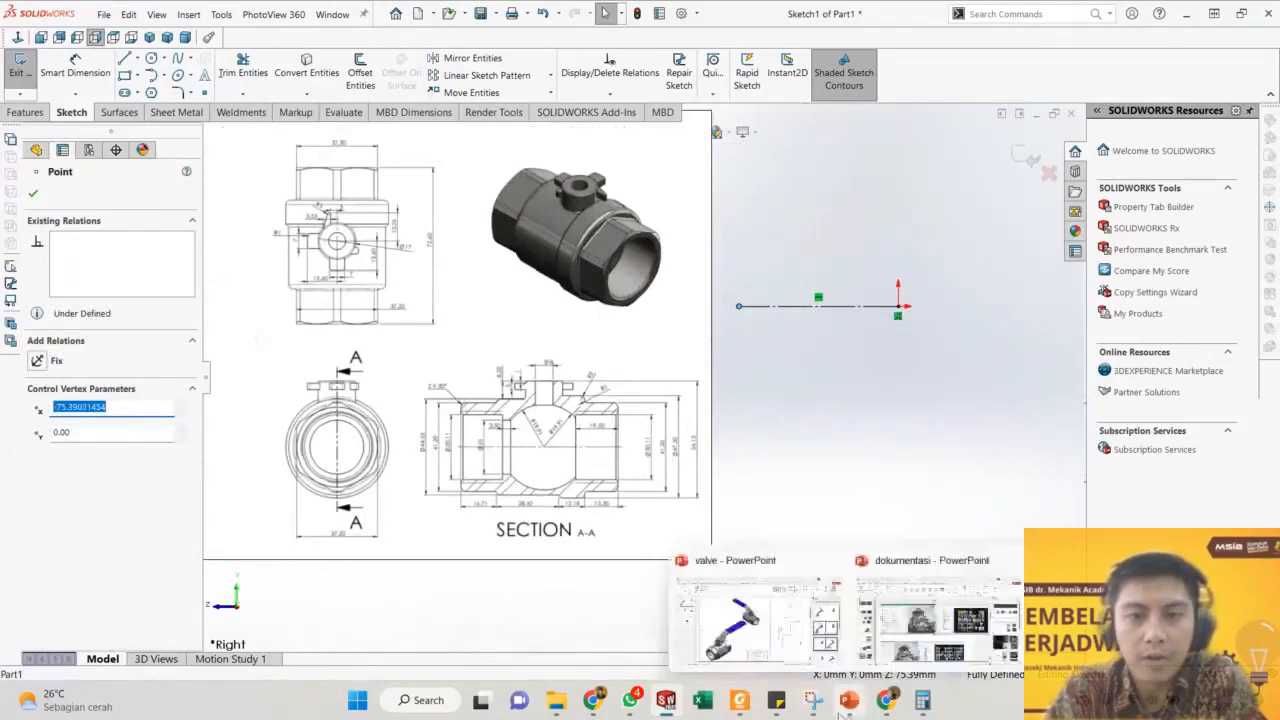
scroll(669, 466, "up", 5)
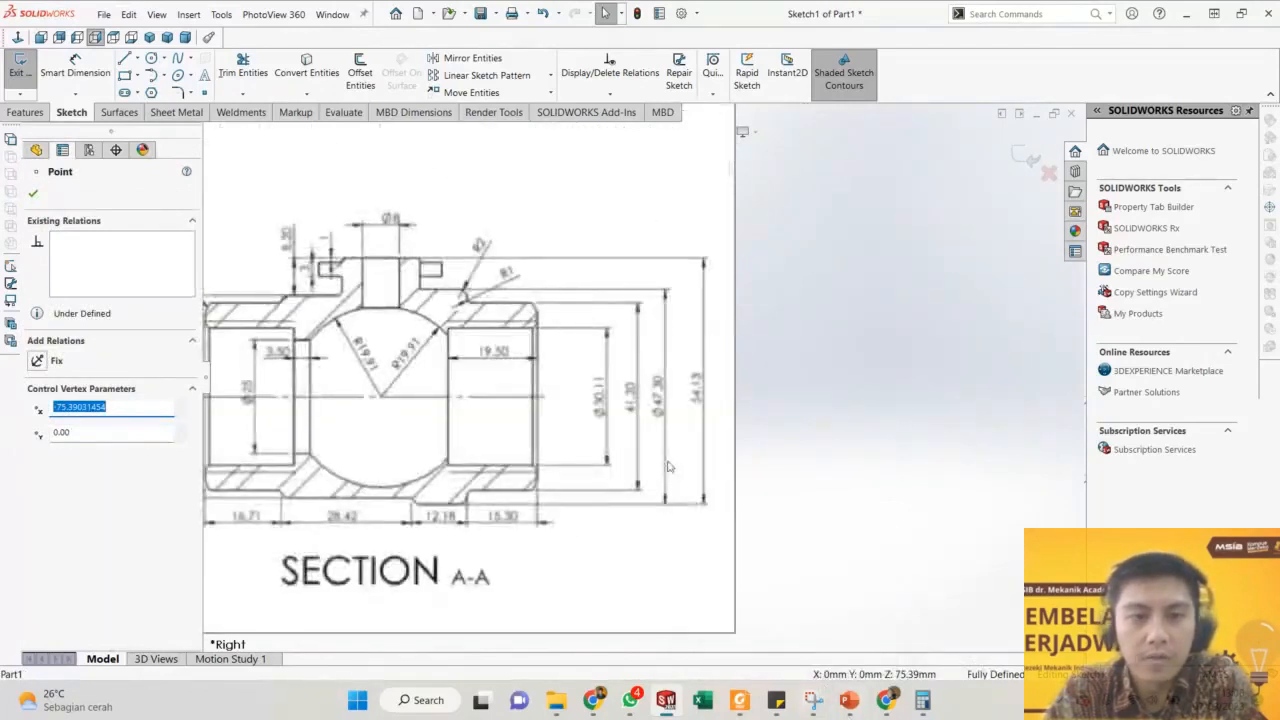
scroll(669, 466, "down", 5)
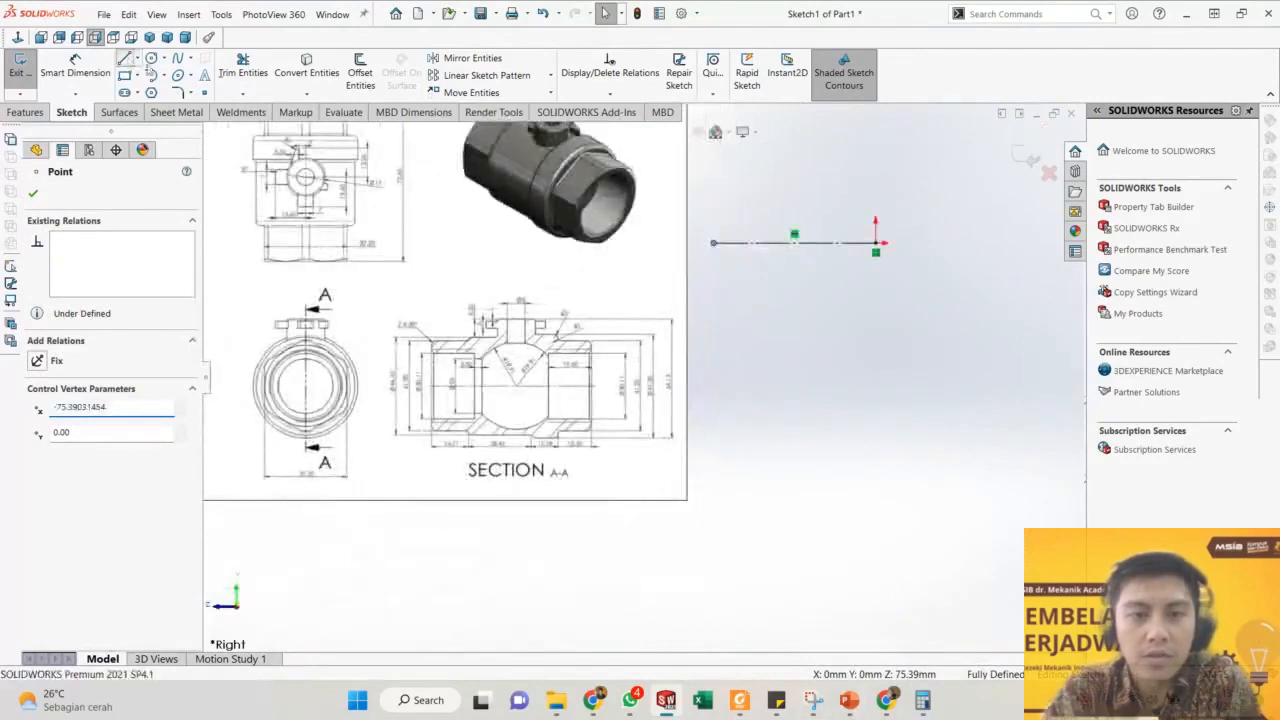
Sketch a closed stepped profile on the centreline from the origin, about 66 mm long, with steps about 38 mm and 22 mm high.
left_click(124, 58)
left_click(876, 243)
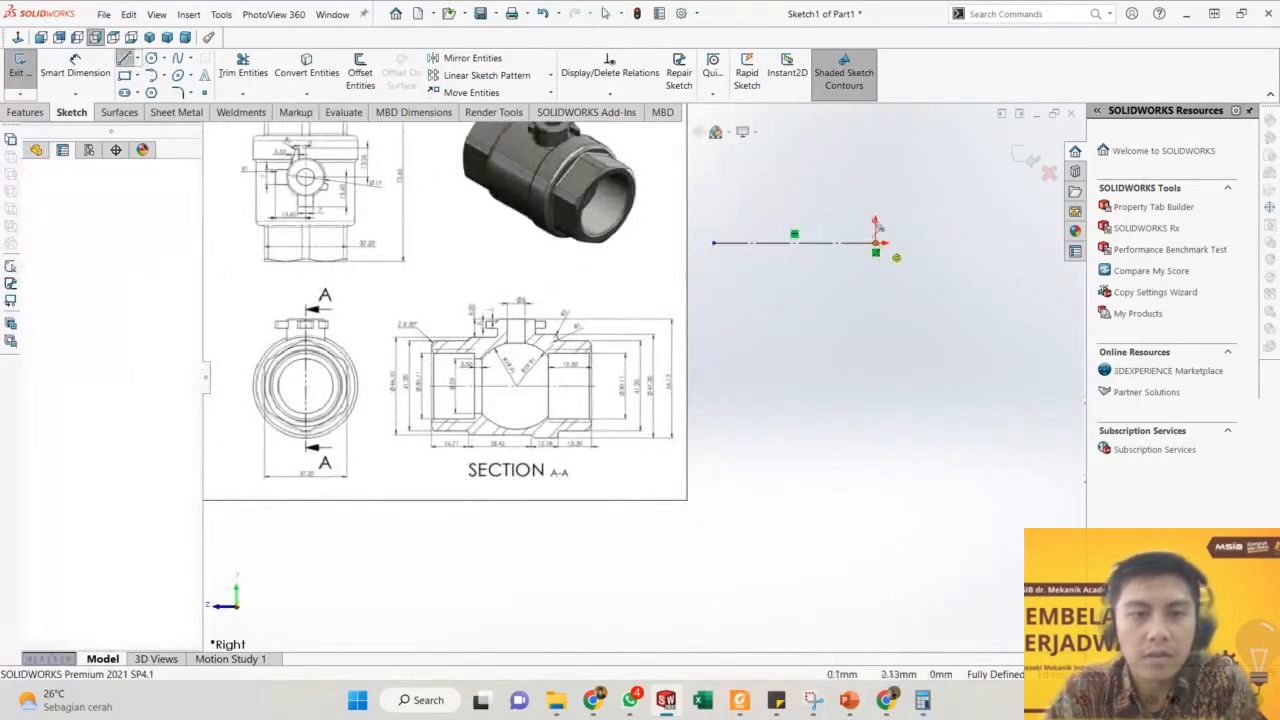
left_click(877, 162)
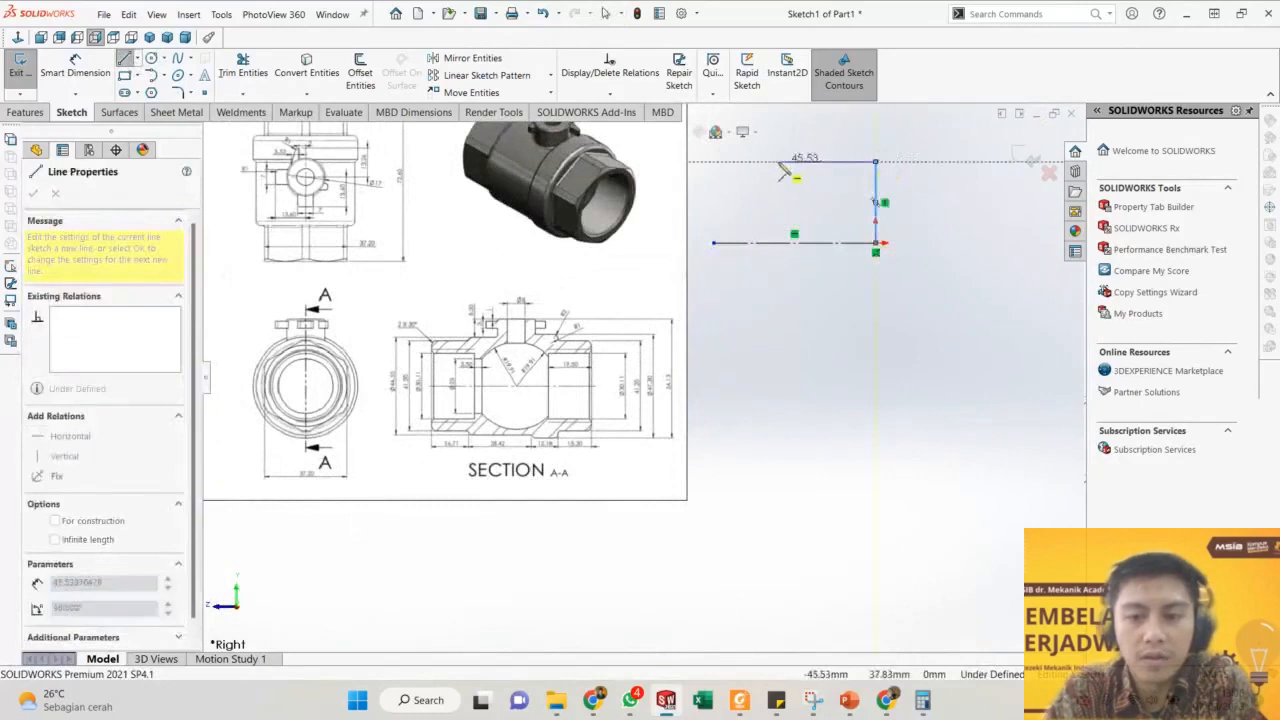
left_click(827, 162)
left_click(827, 195)
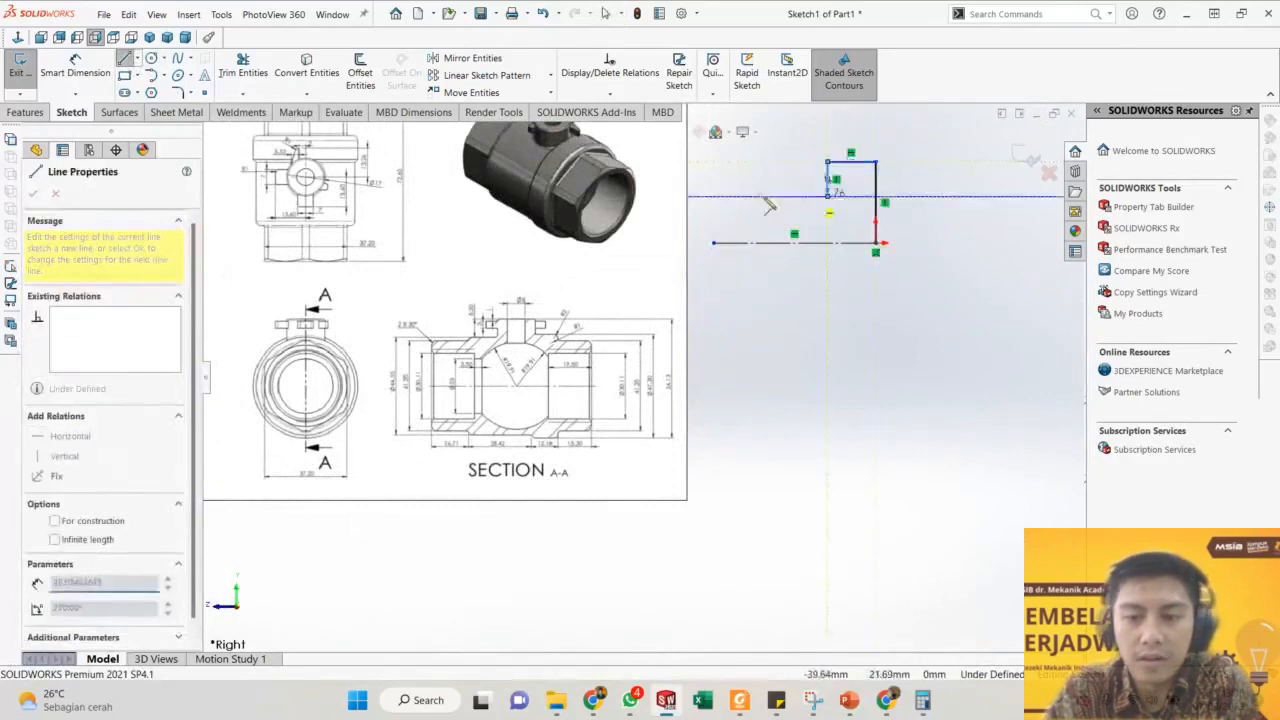
left_click(735, 196)
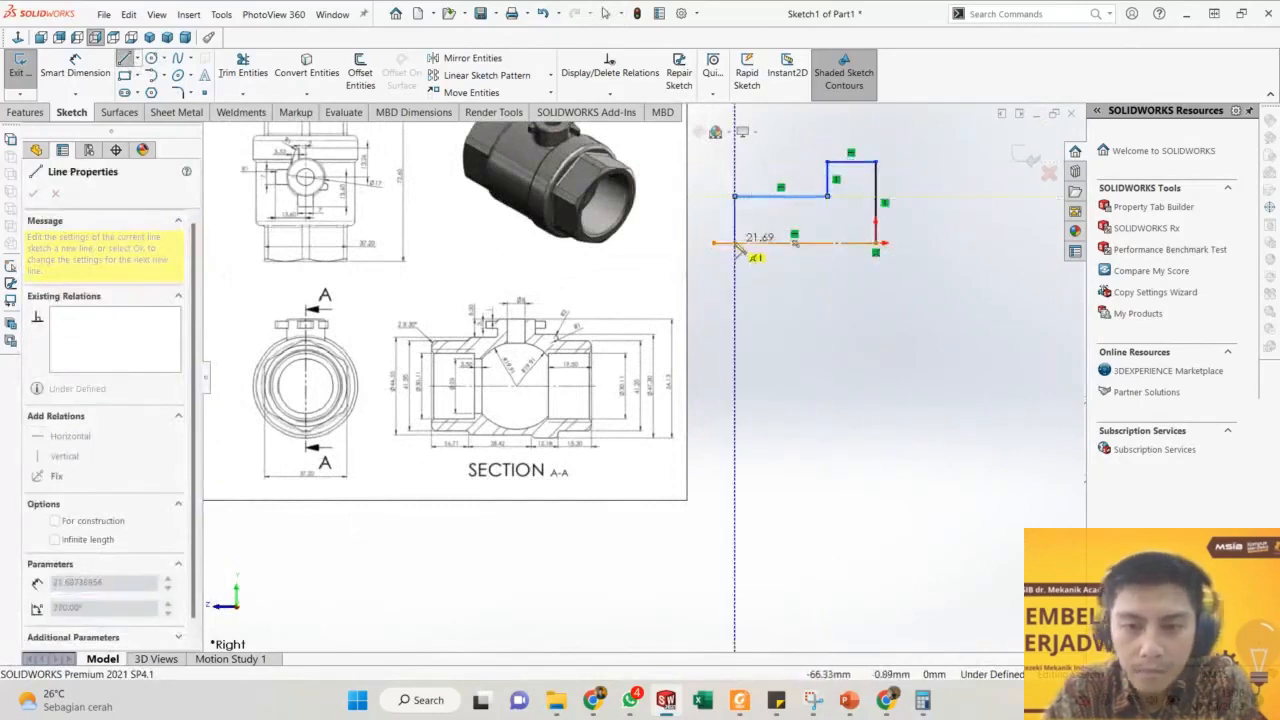
left_click(735, 243)
left_click(875, 243)
key("Escape")
scroll(926, 190, "down", 2)
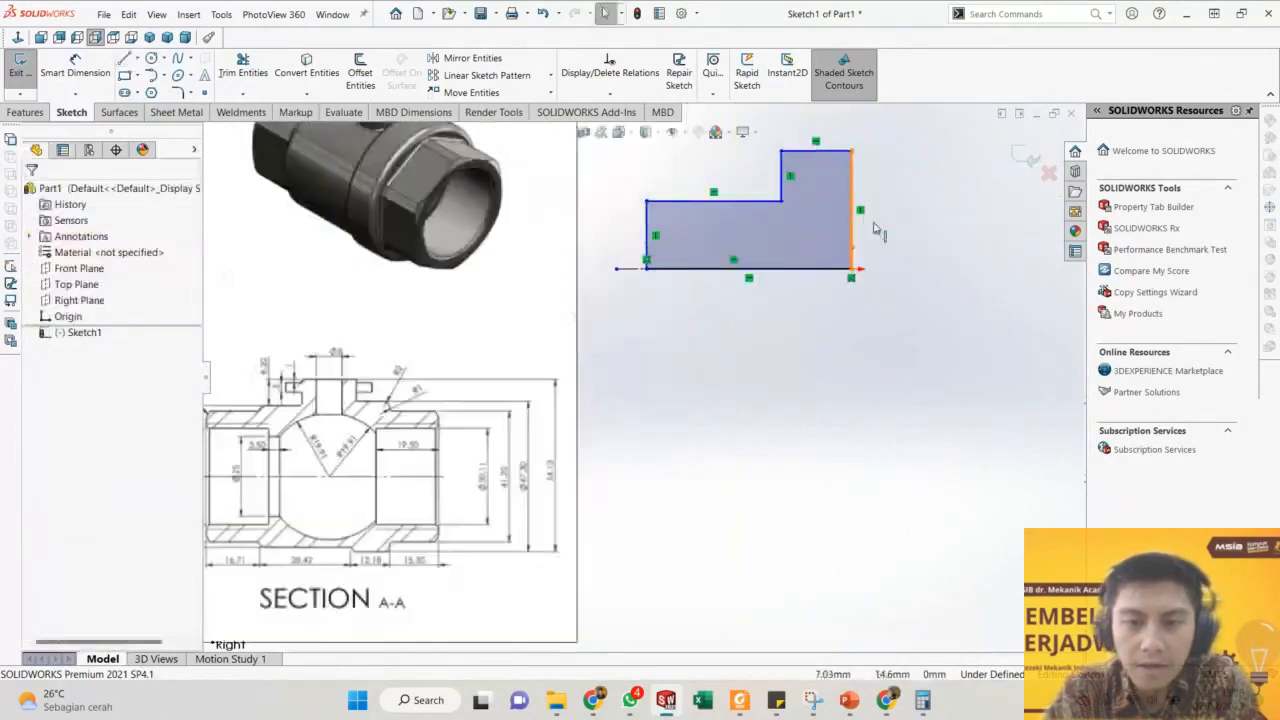
Dimension the profile's taller step as a diameter across the centreline and set it to 47.3 mm.
right_click_drag(663, 352, 672, 285)
left_click(812, 268)
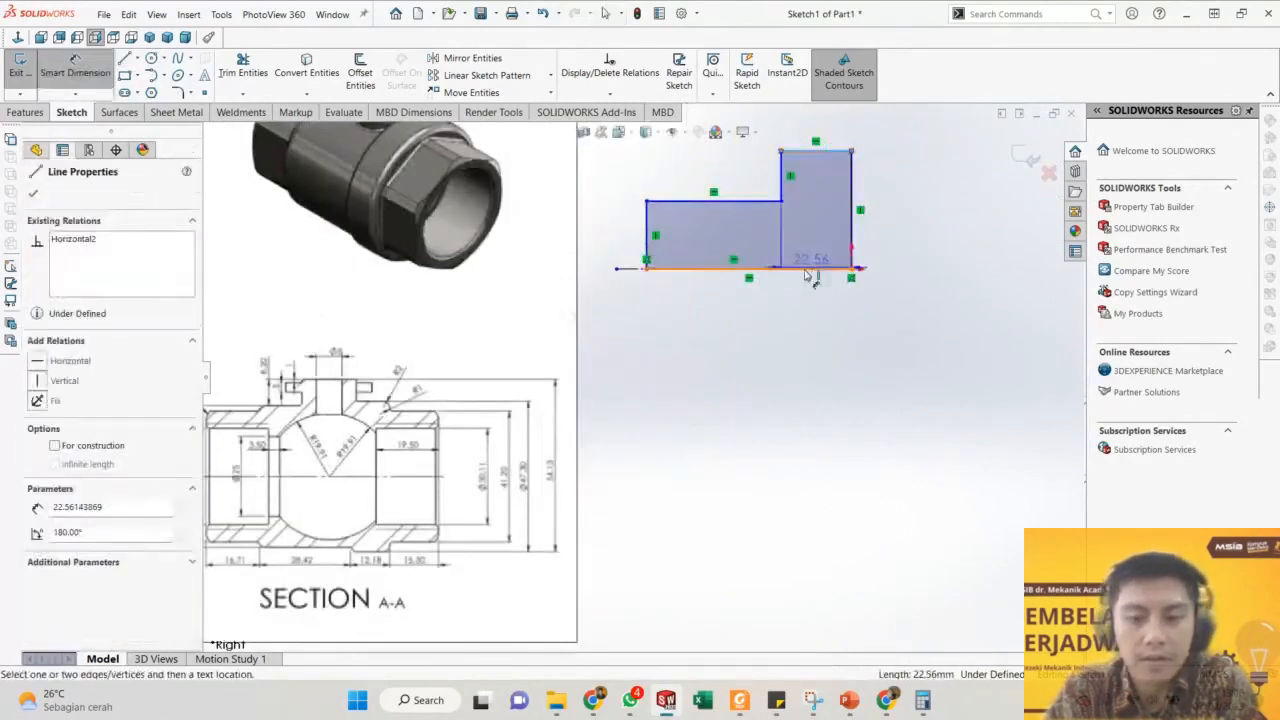
left_click(627, 269)
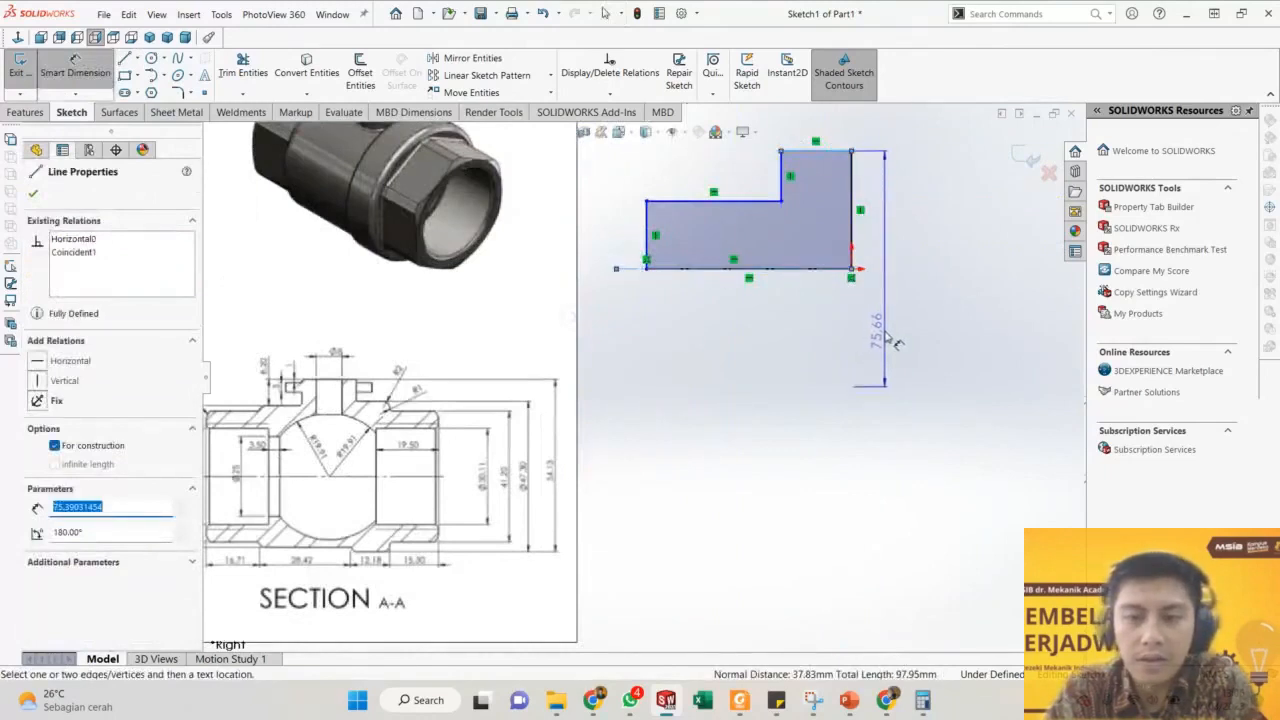
left_click(891, 336)
type("47")
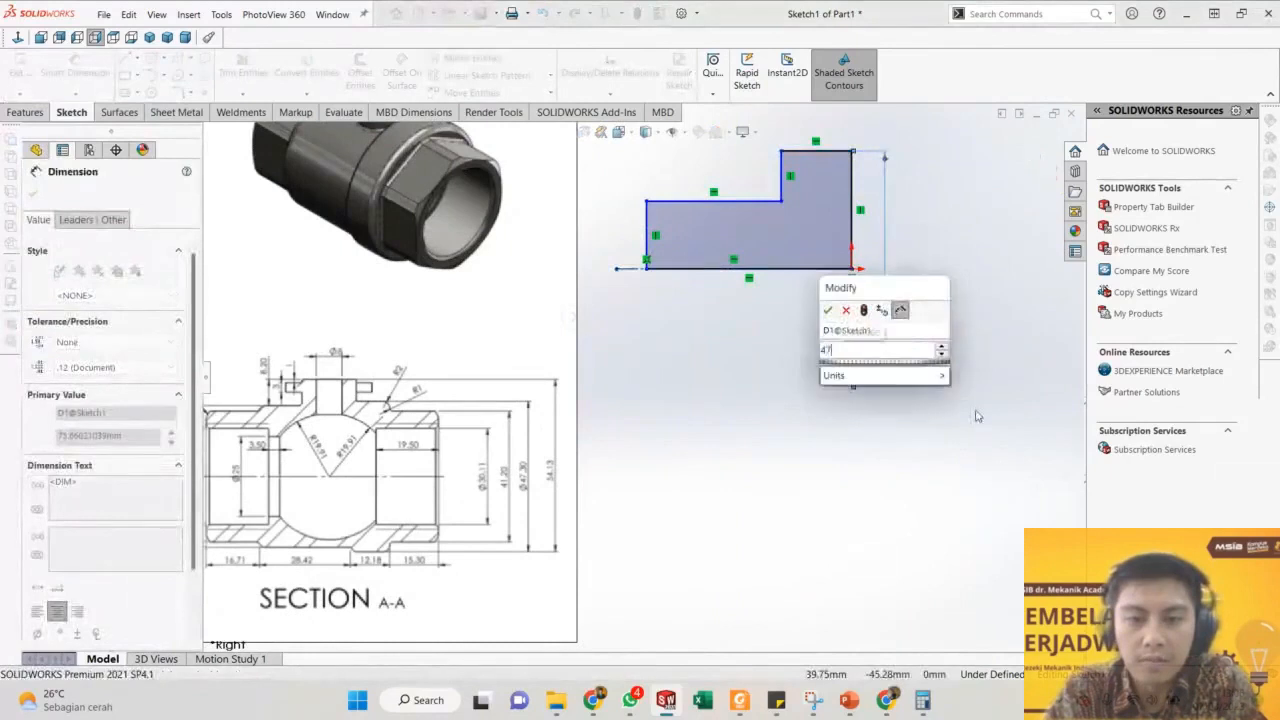
type(".3")
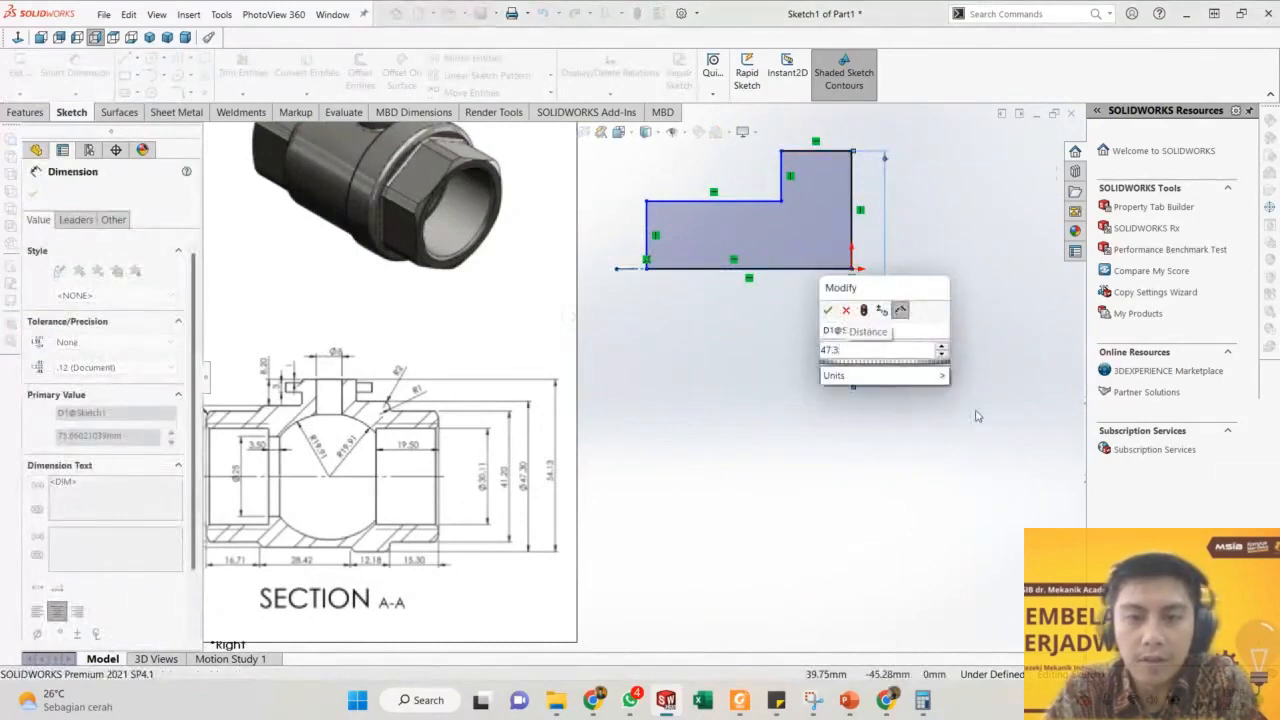
key("Return")
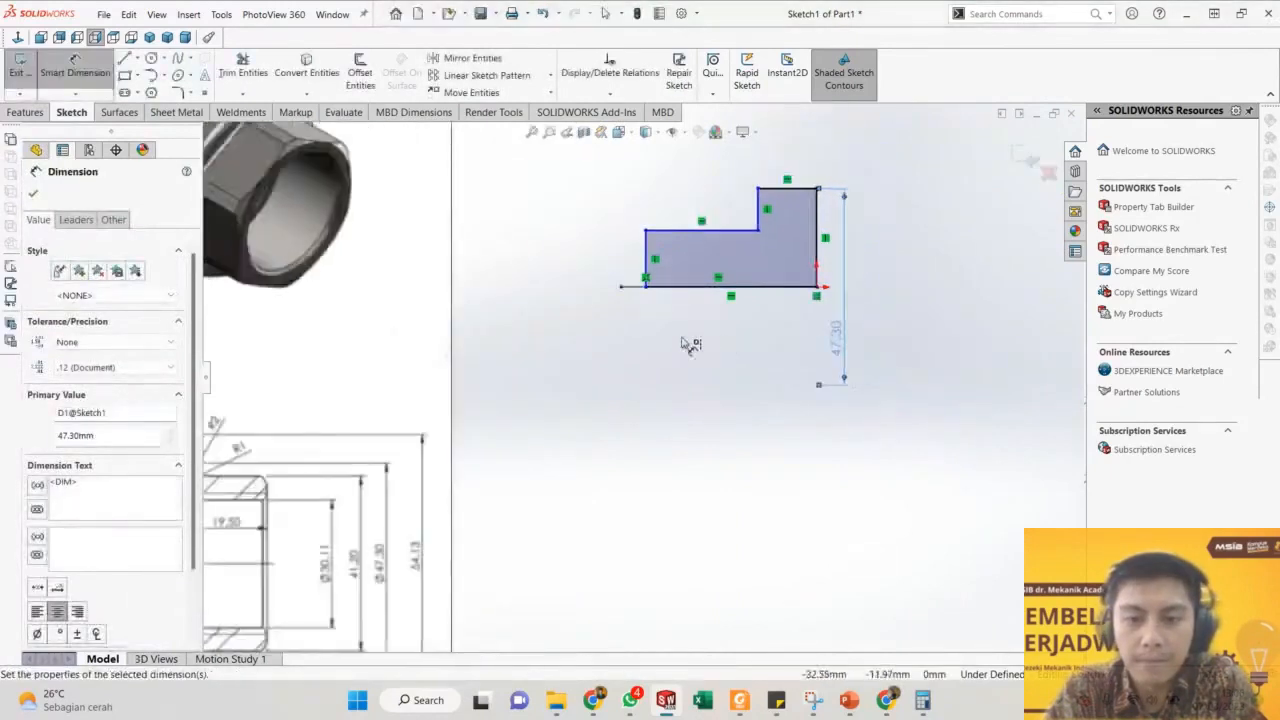
scroll(690, 340, "down", 1)
left_click(696, 339)
scroll(642, 384, "up", 2)
scroll(383, 491, "up", 2)
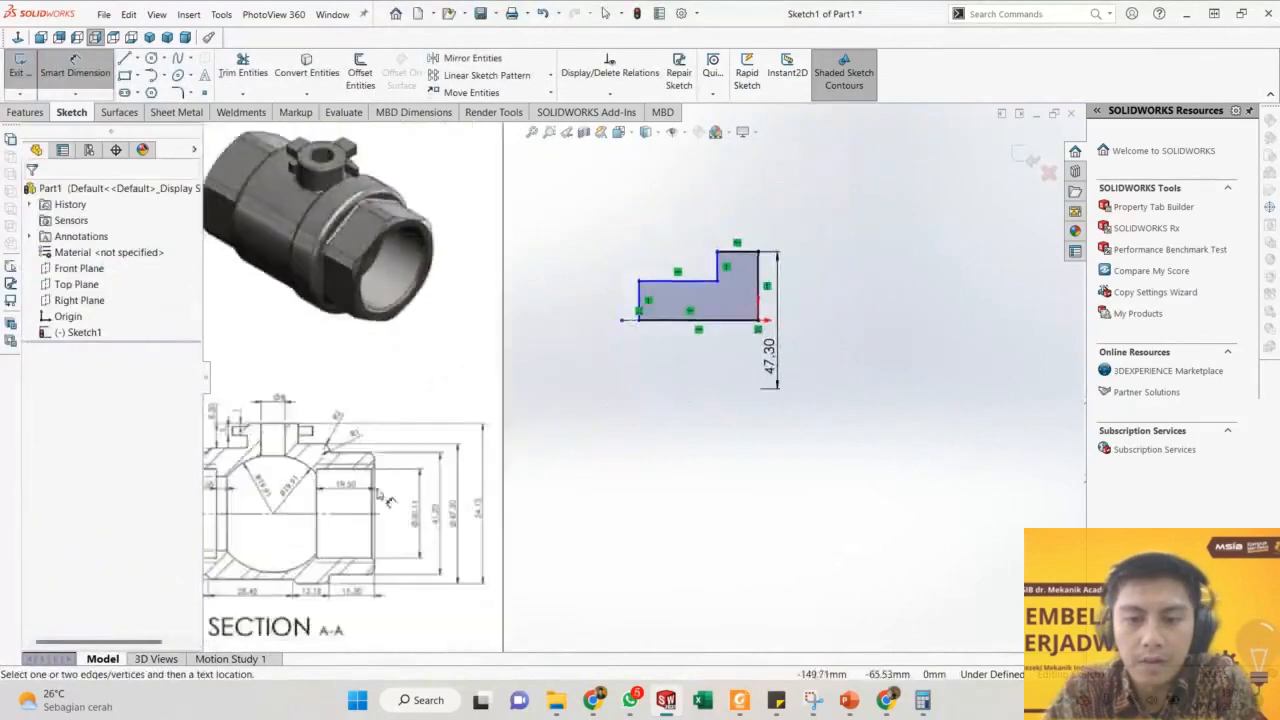
scroll(368, 577, "down", 2)
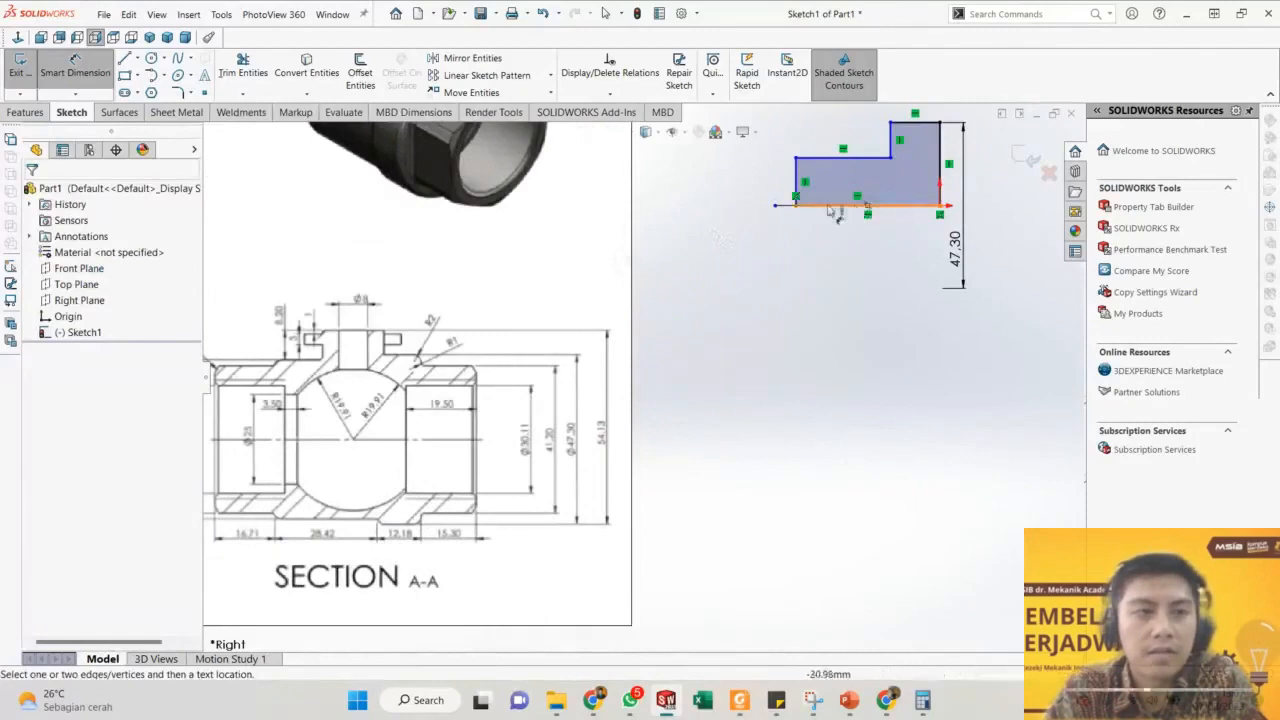
Dimension the length of the profile's taller step and set it to 12.18 mm.
left_click(914, 125)
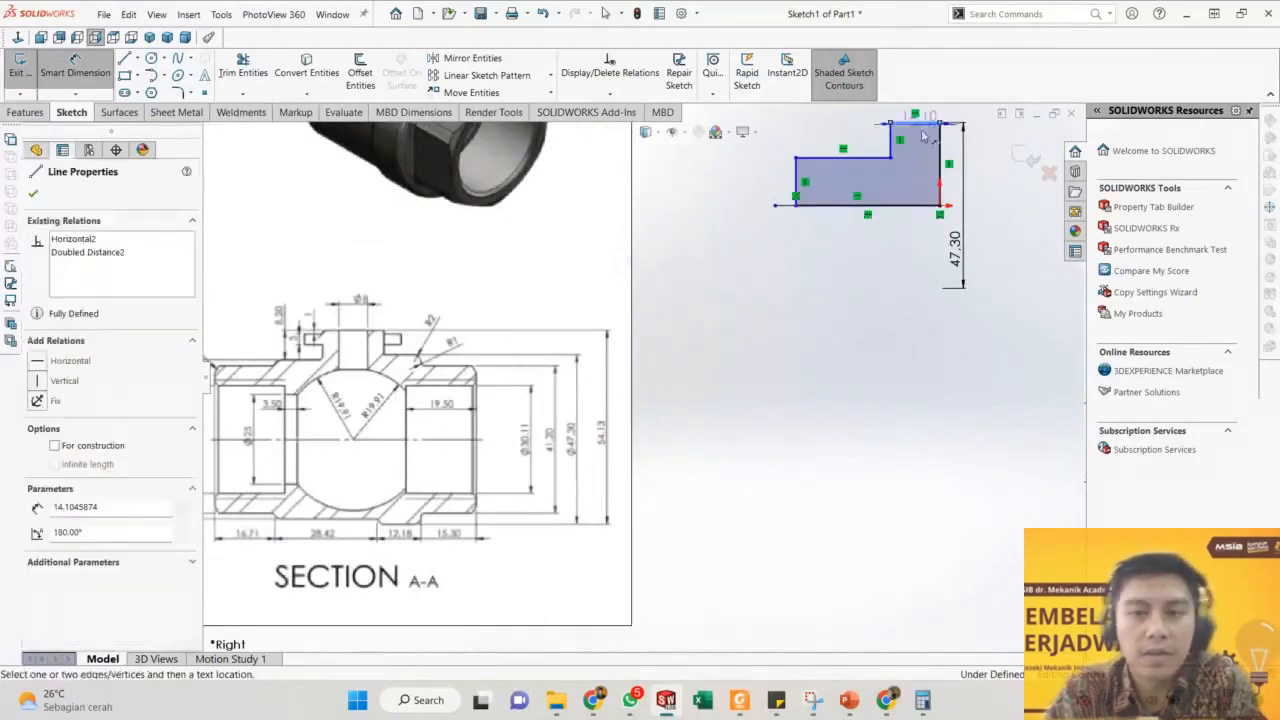
scroll(920, 140, "up", 2)
left_click(890, 160)
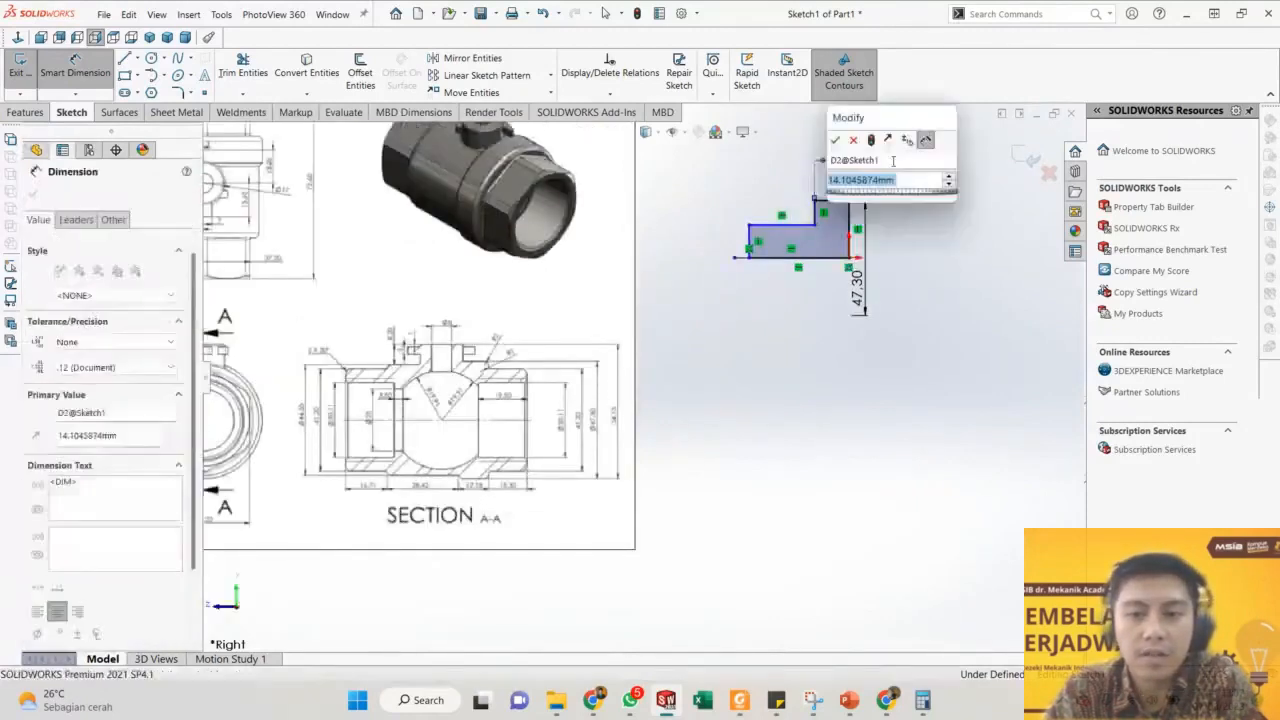
type("12.18")
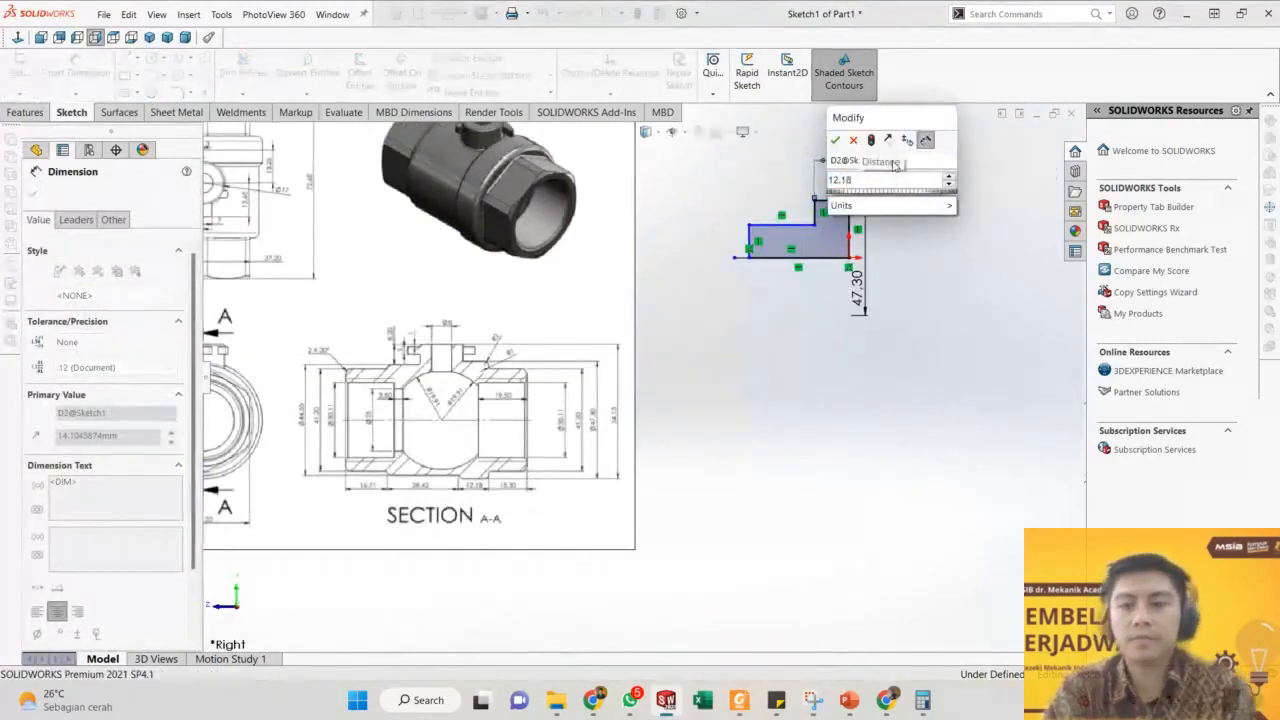
key("Return")
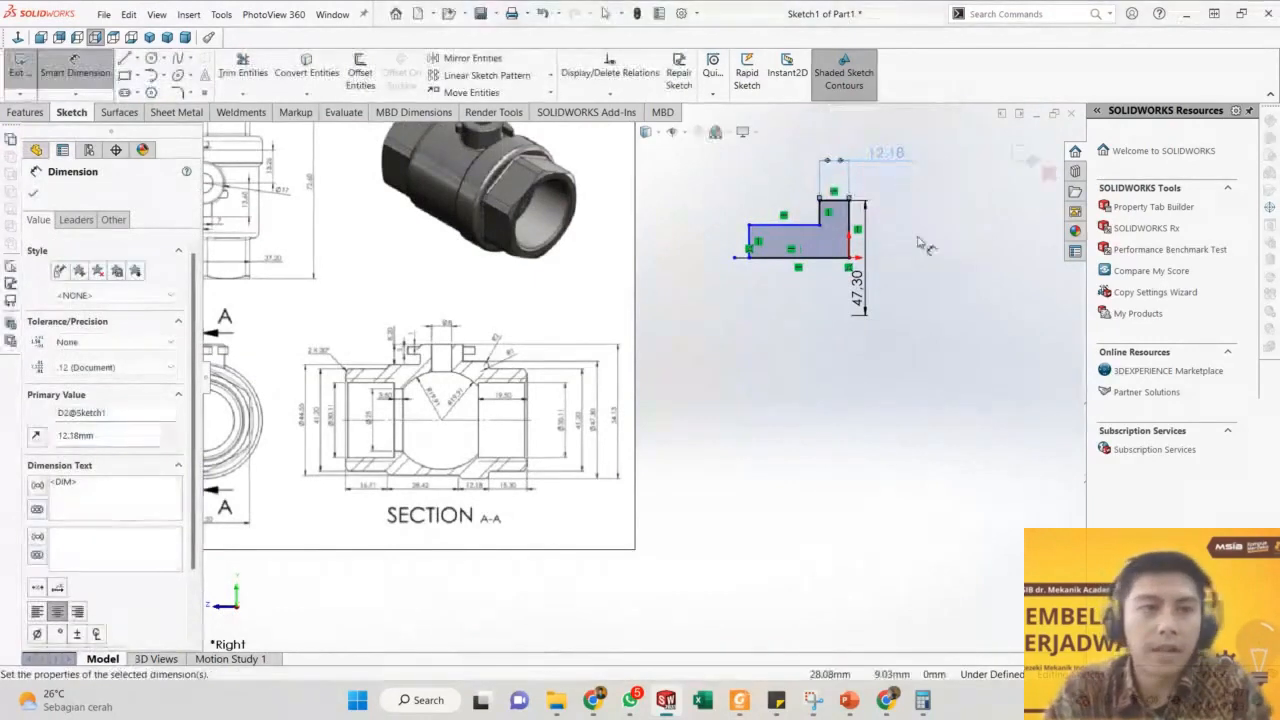
Dimension the length of the profile's lower step and set it to 28.42 mm.
scroll(415, 500, "down", 1)
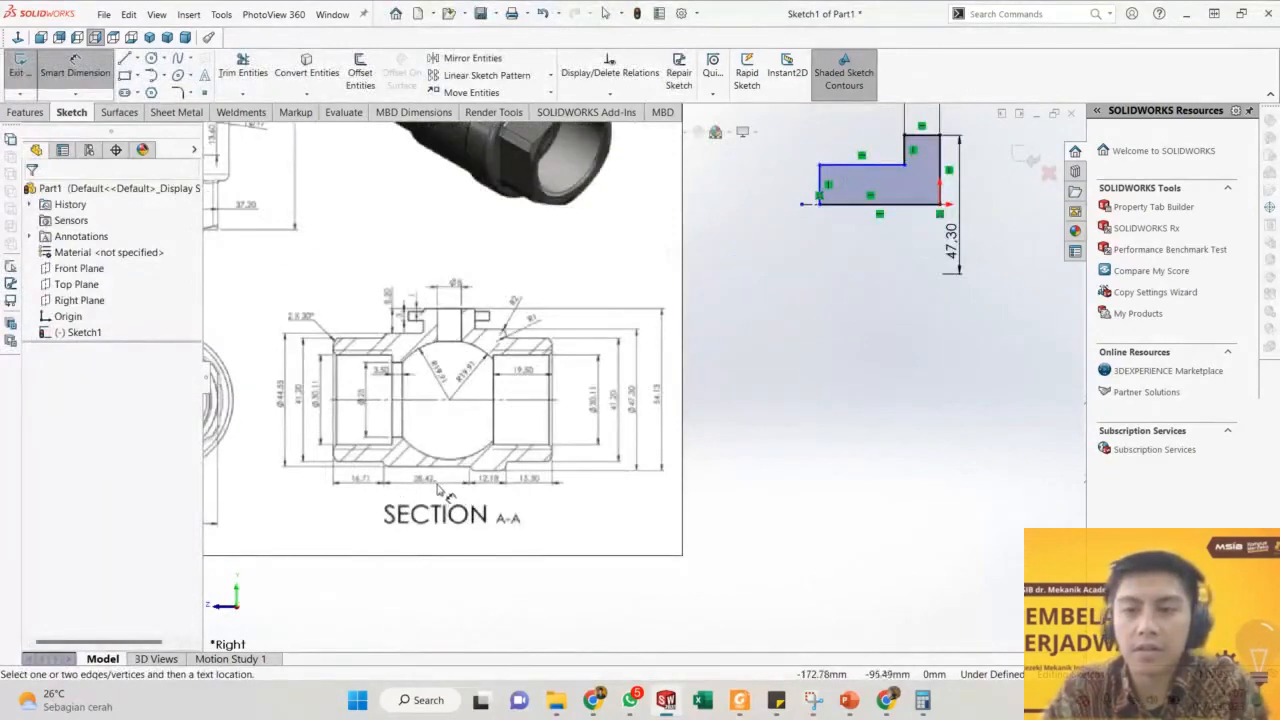
scroll(823, 248, "up", 1)
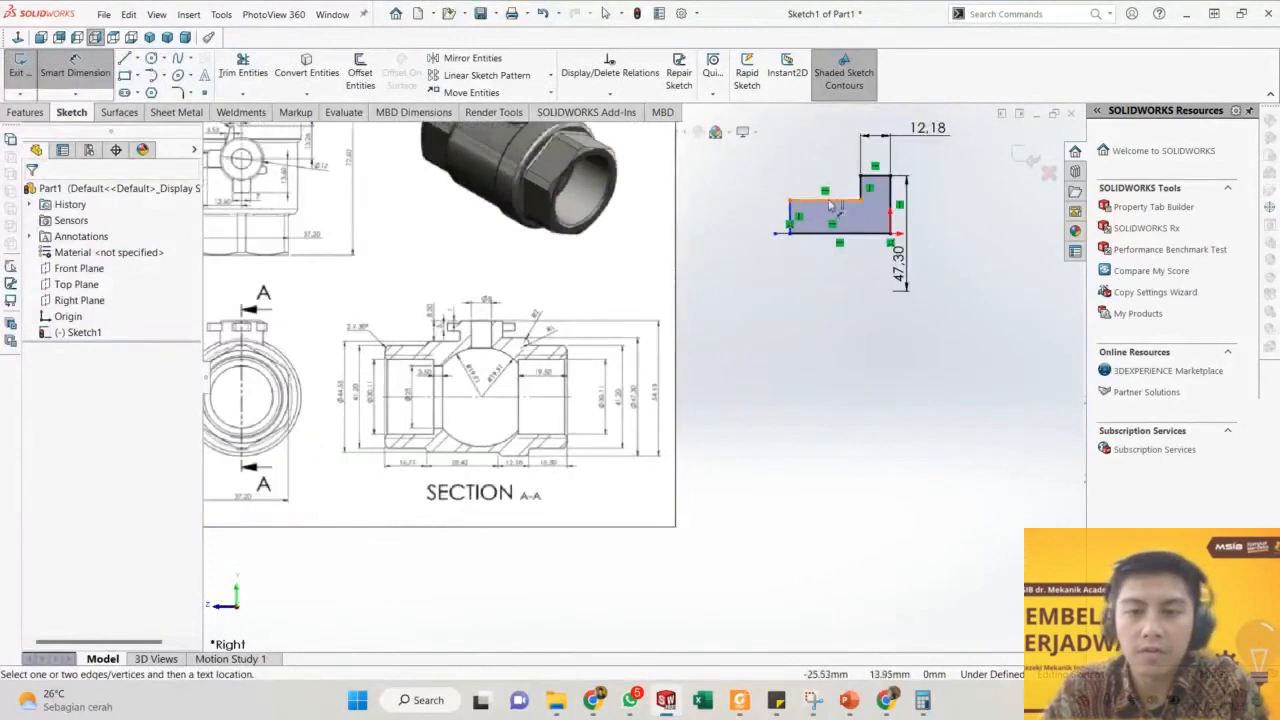
left_click(831, 201)
left_click(829, 271)
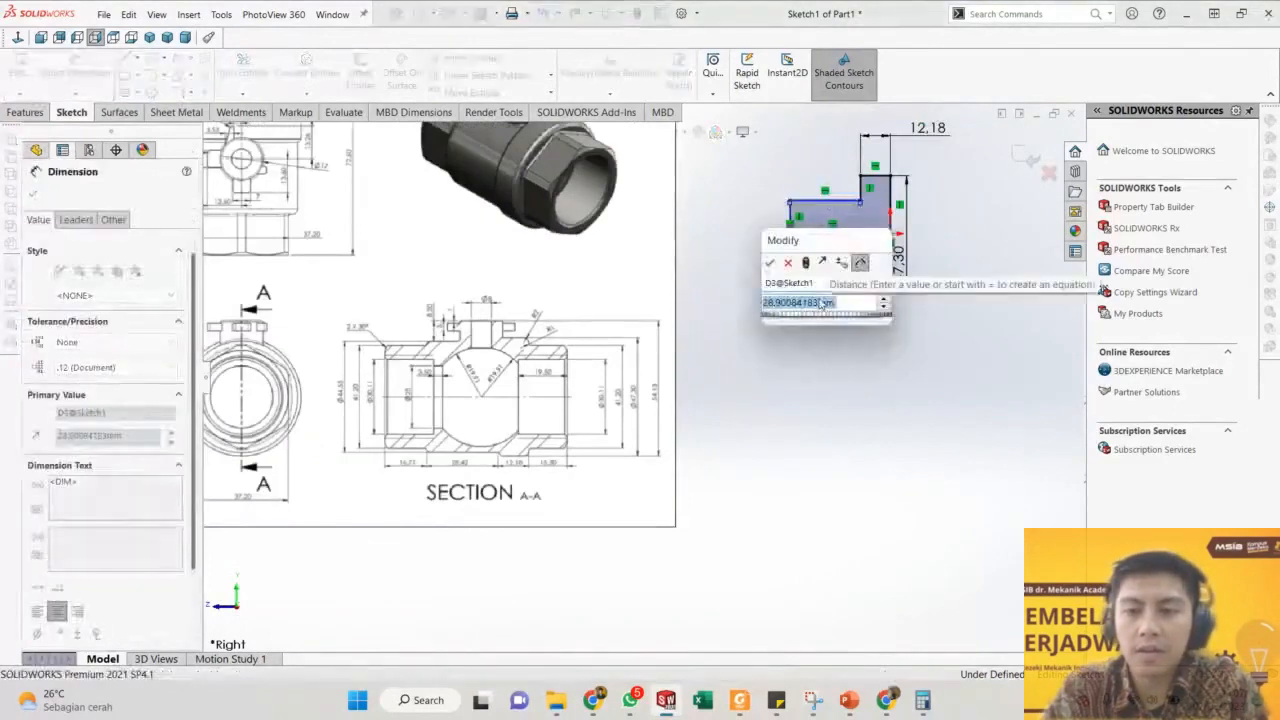
type("28,42")
key("Return")
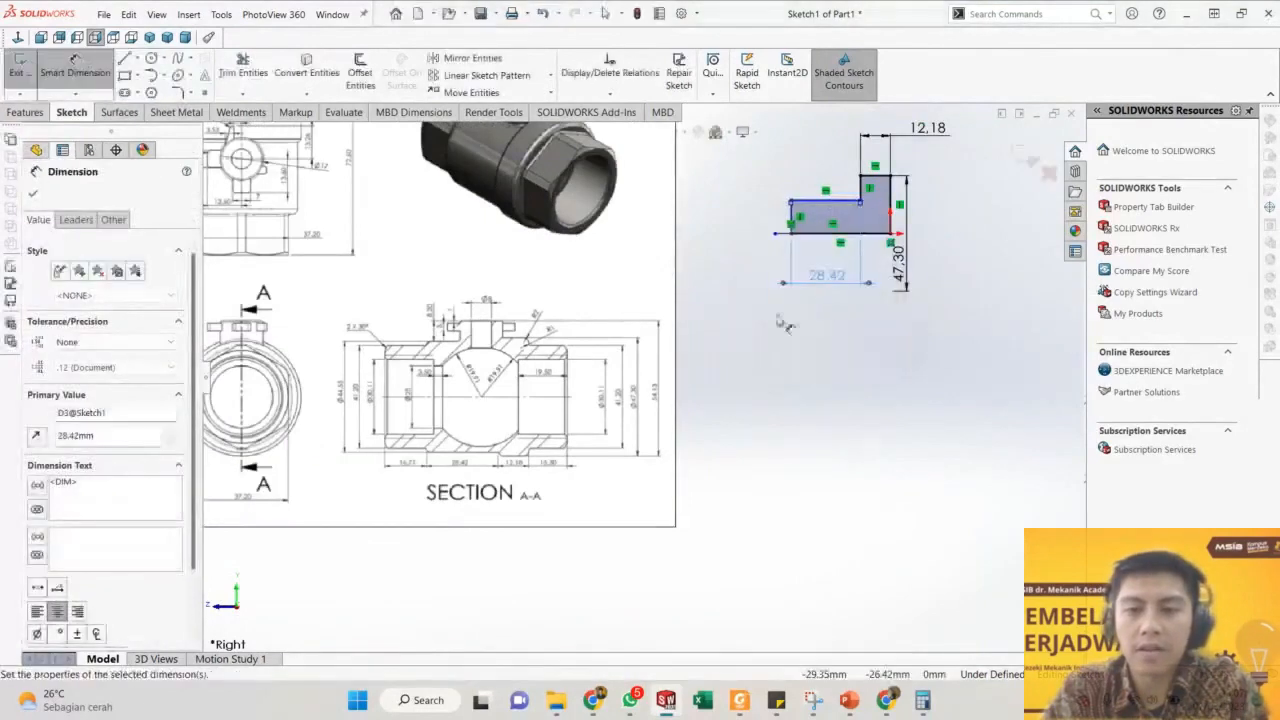
Dimension the lower step as a diameter across the centreline and set it to 44.55 mm.
scroll(476, 392, "down", 2)
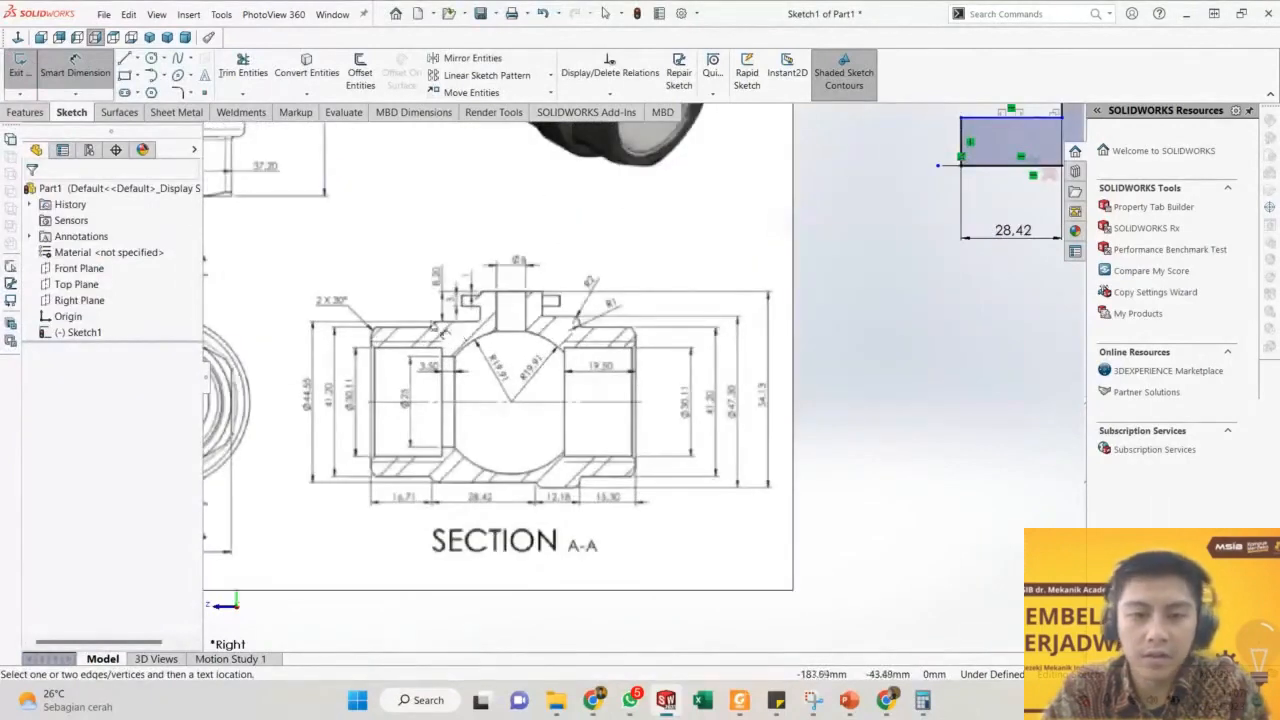
scroll(946, 329, "up", 3)
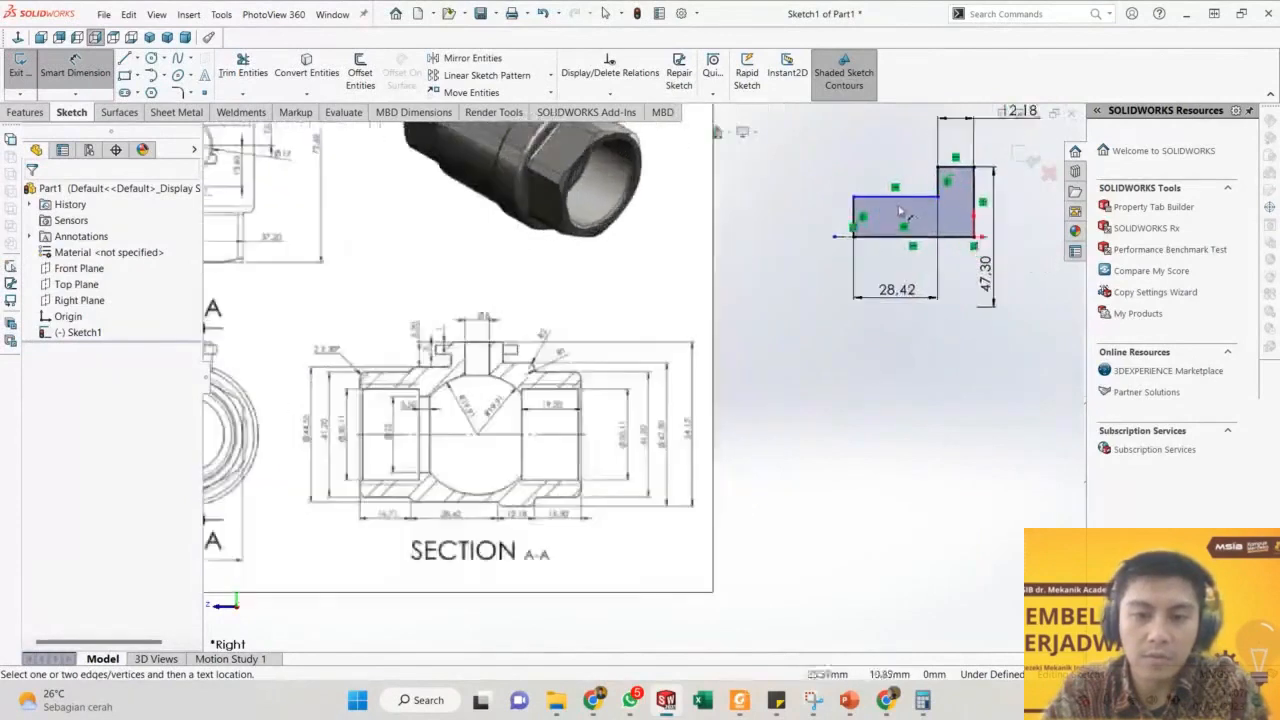
scroll(866, 236, "down", 2)
left_click(766, 293)
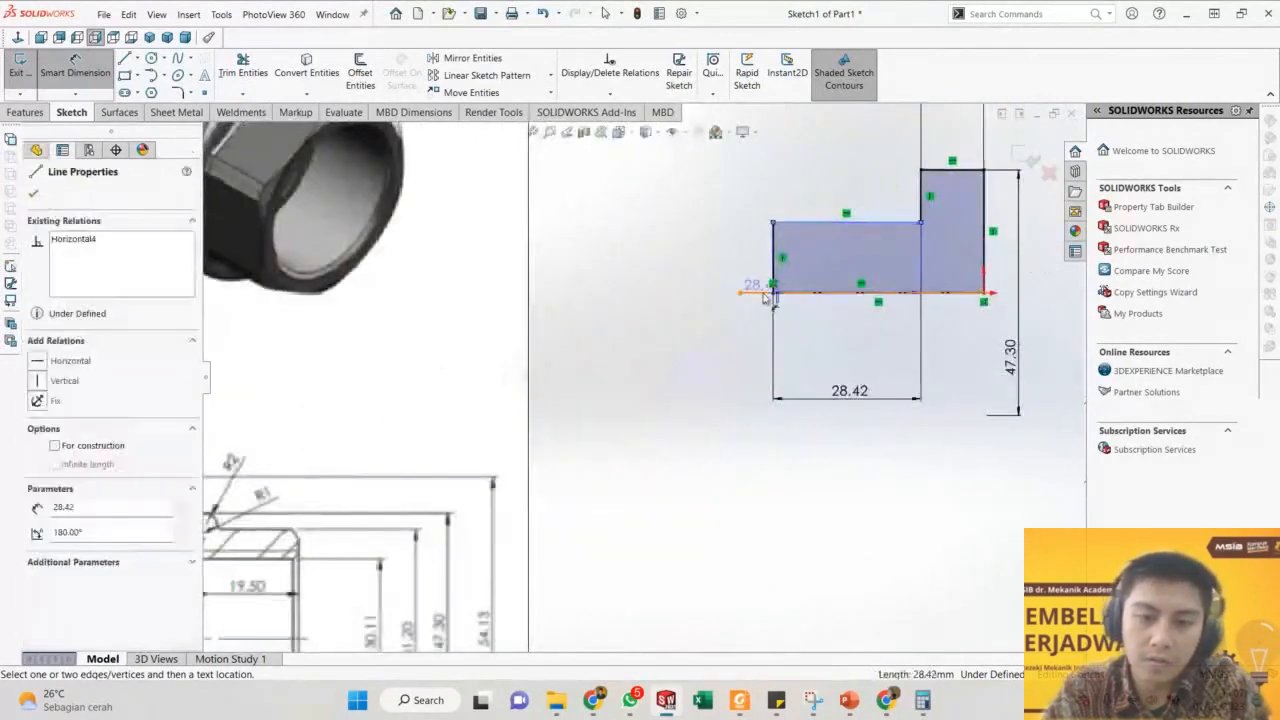
left_click(785, 223)
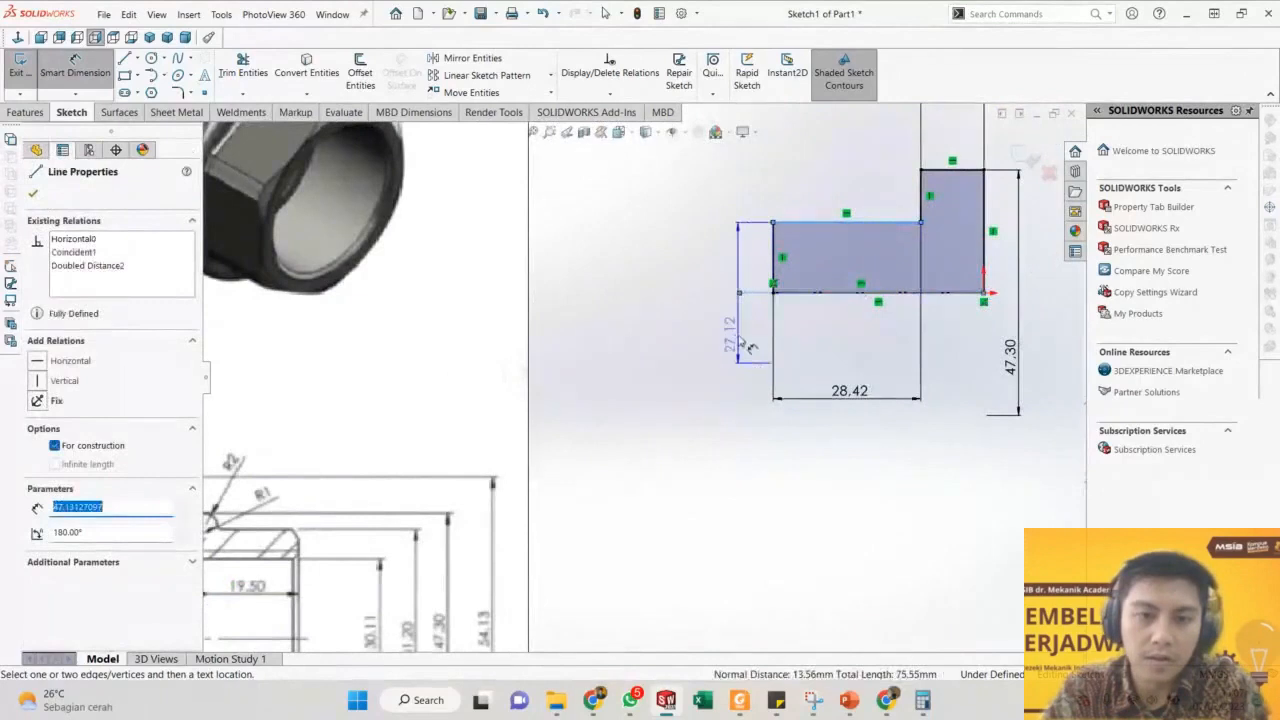
left_click(710, 390)
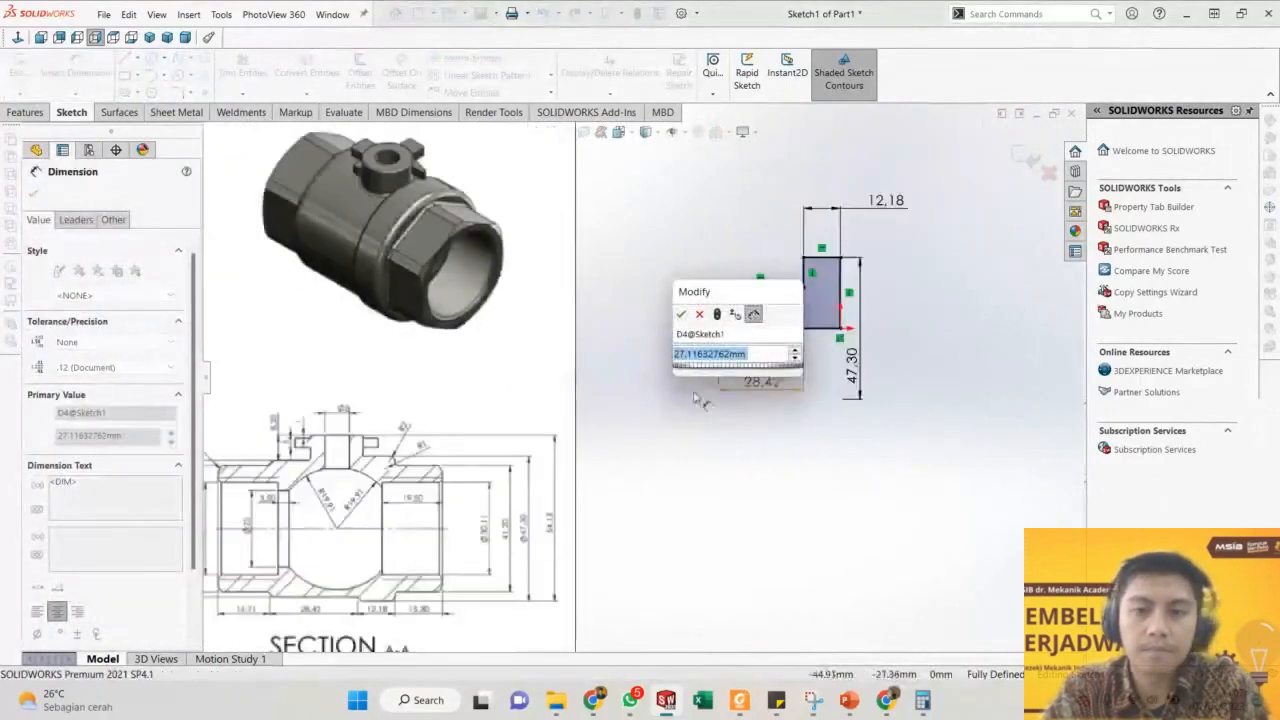
type("4")
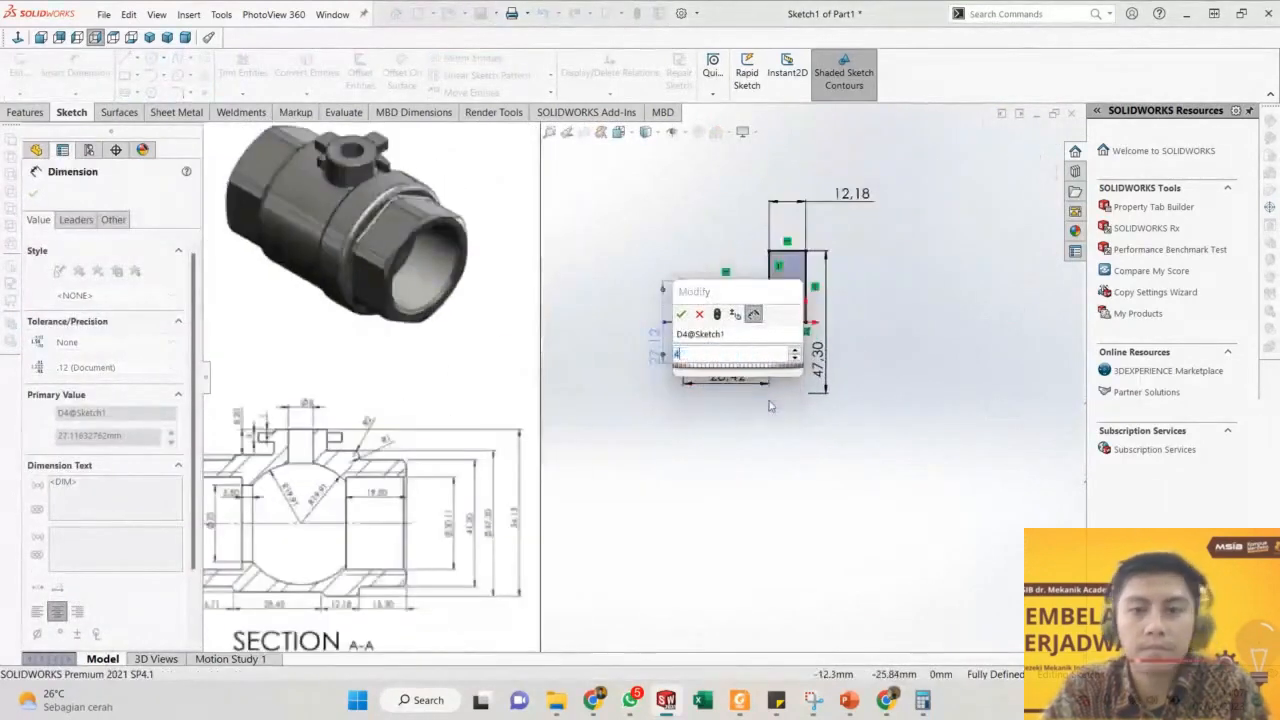
type("4.55")
key("Return")
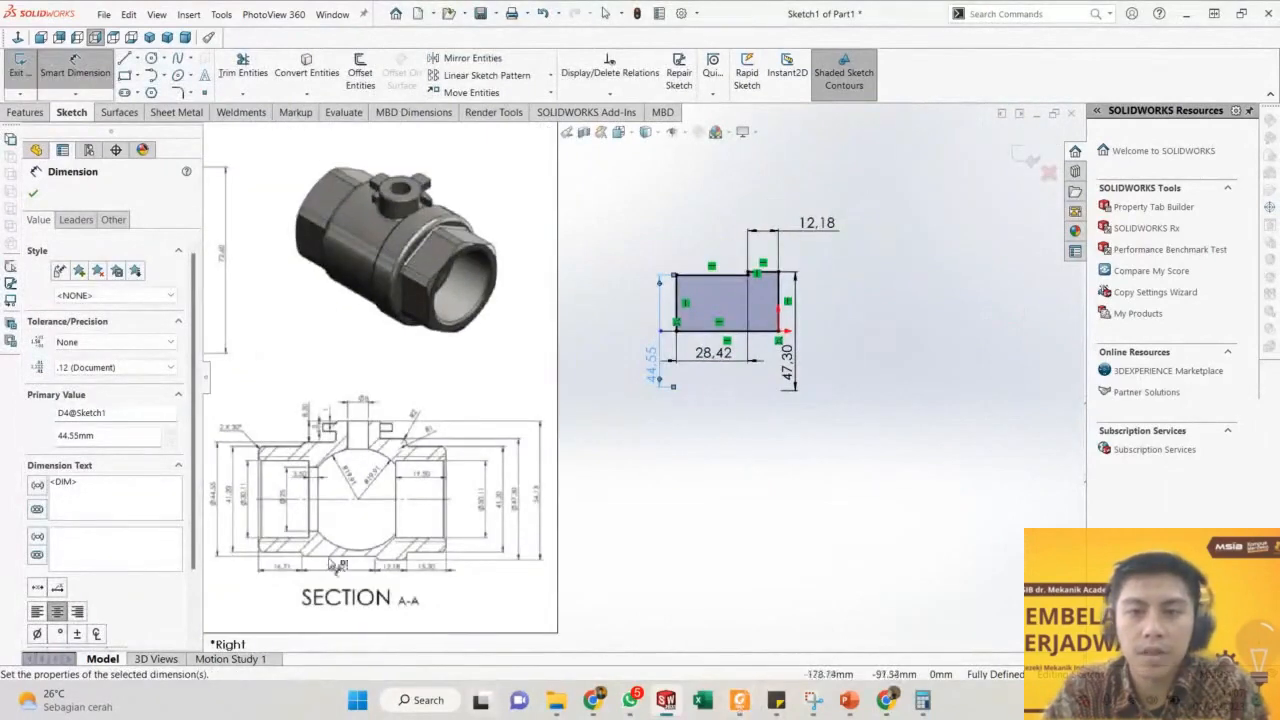
left_click(736, 500)
scroll(764, 288, "down", 2)
scroll(745, 295, "down", 1)
scroll(657, 368, "up", 1)
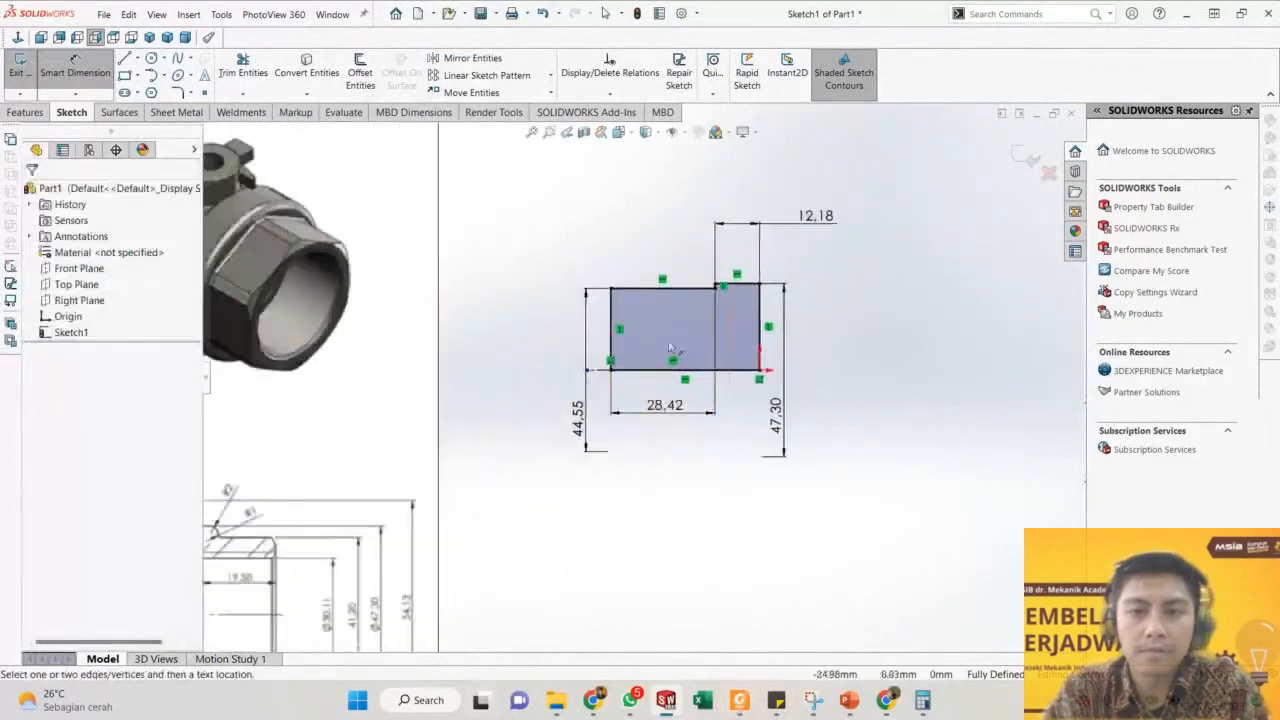
right_click(838, 274)
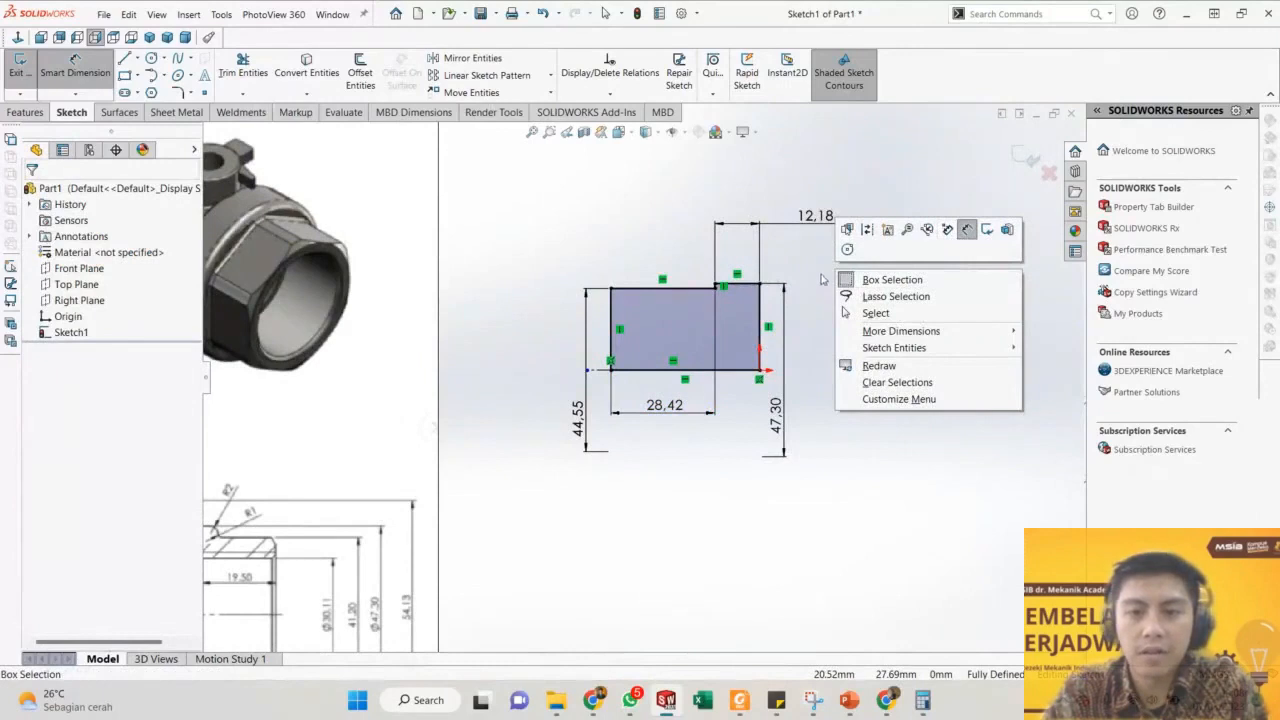
right_click(815, 265)
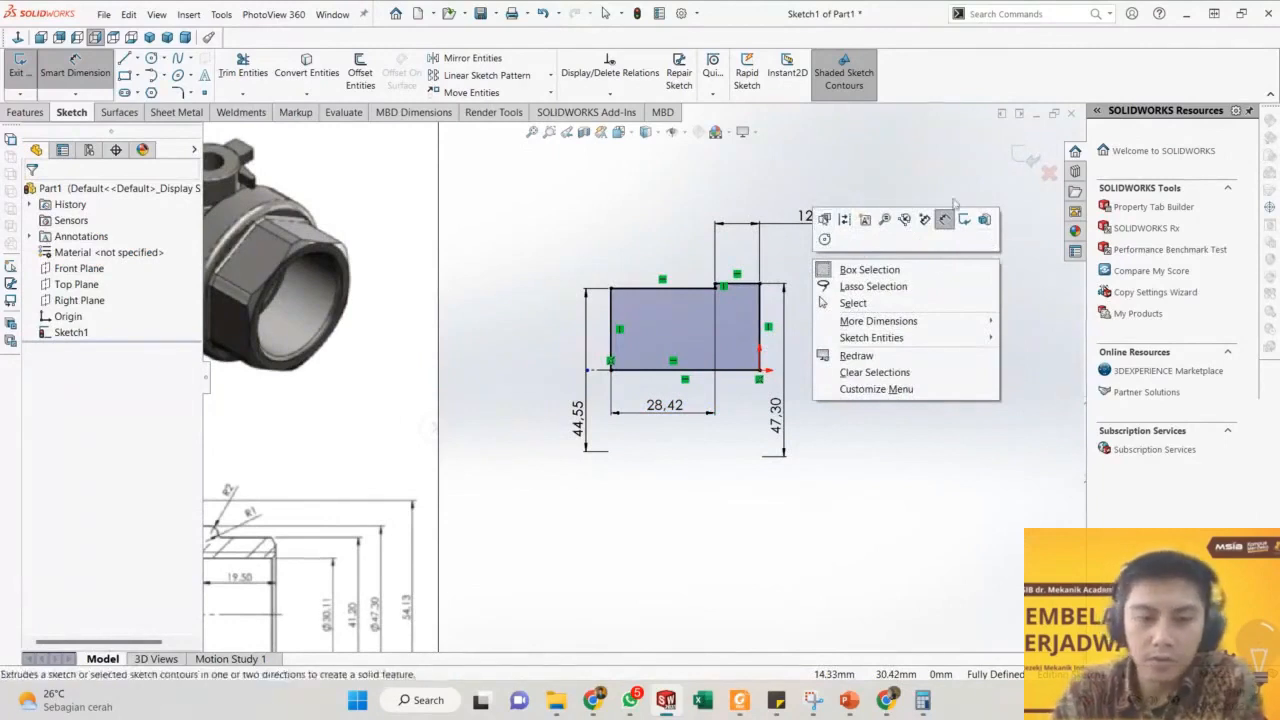
left_click(882, 172)
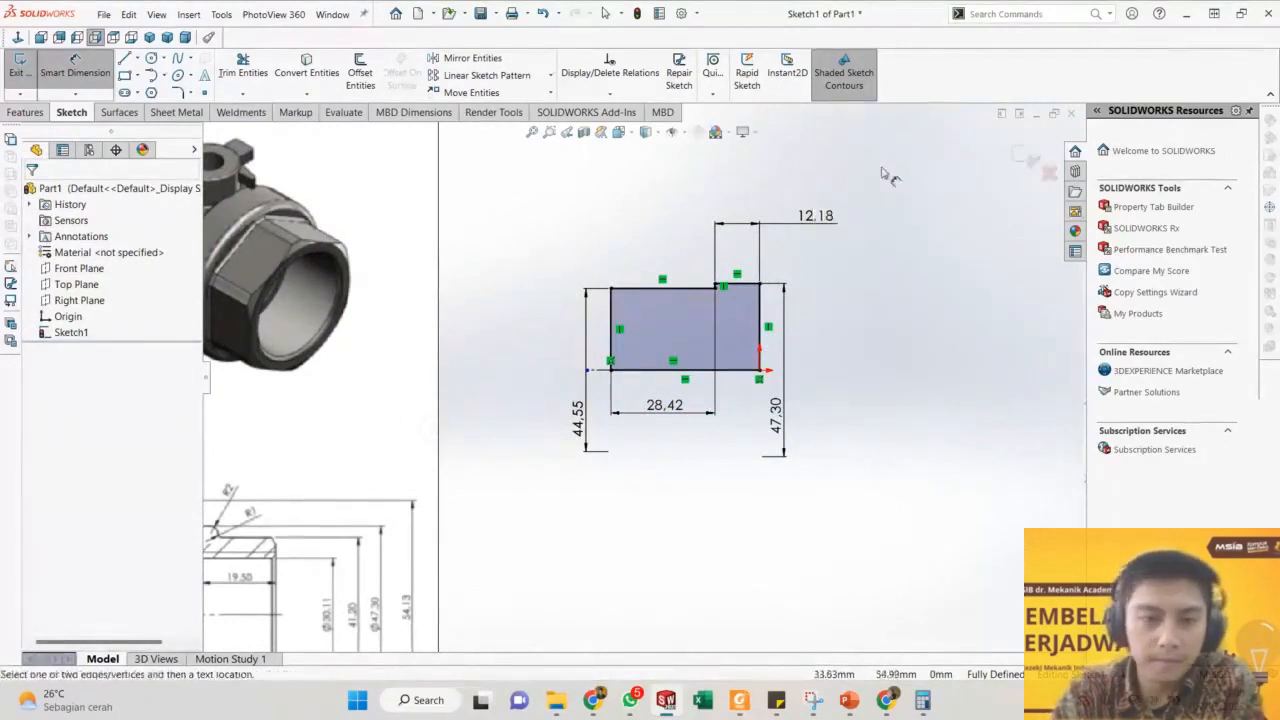
Customize the sketch shortcut bar by adding the Revolved Boss/Base command from the Features toolbar.
left_click(697, 14)
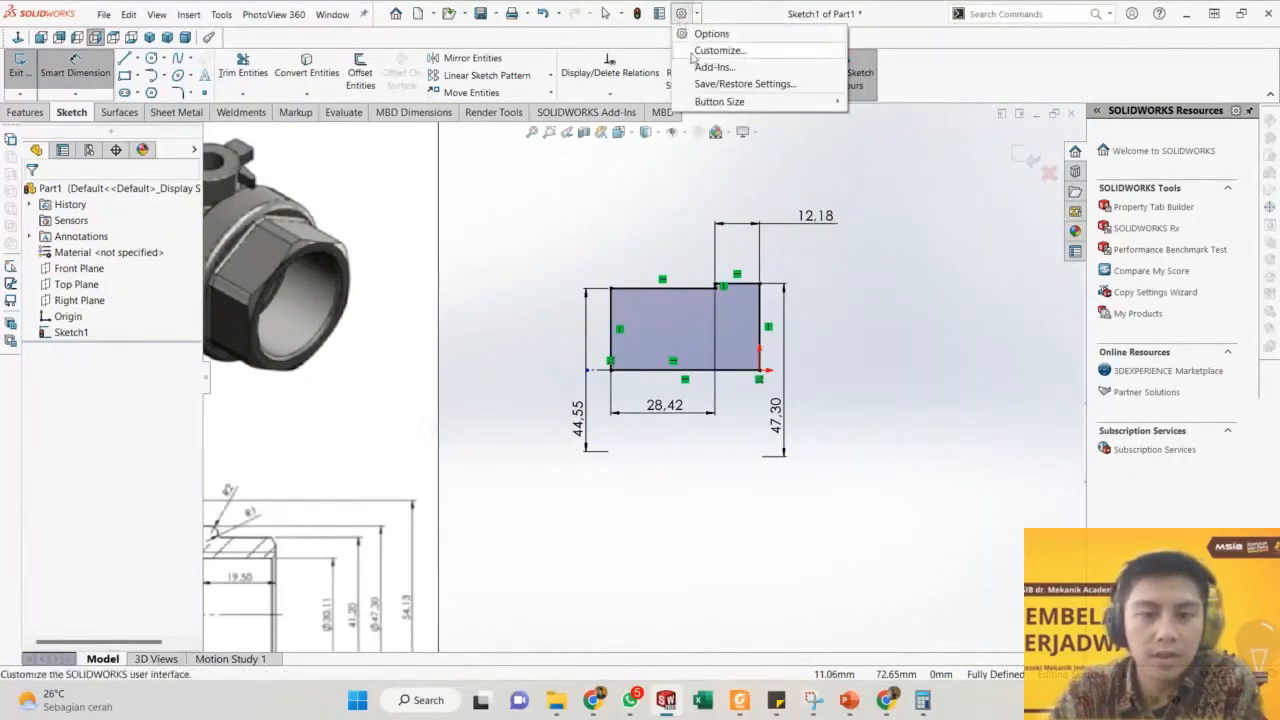
left_click(719, 50)
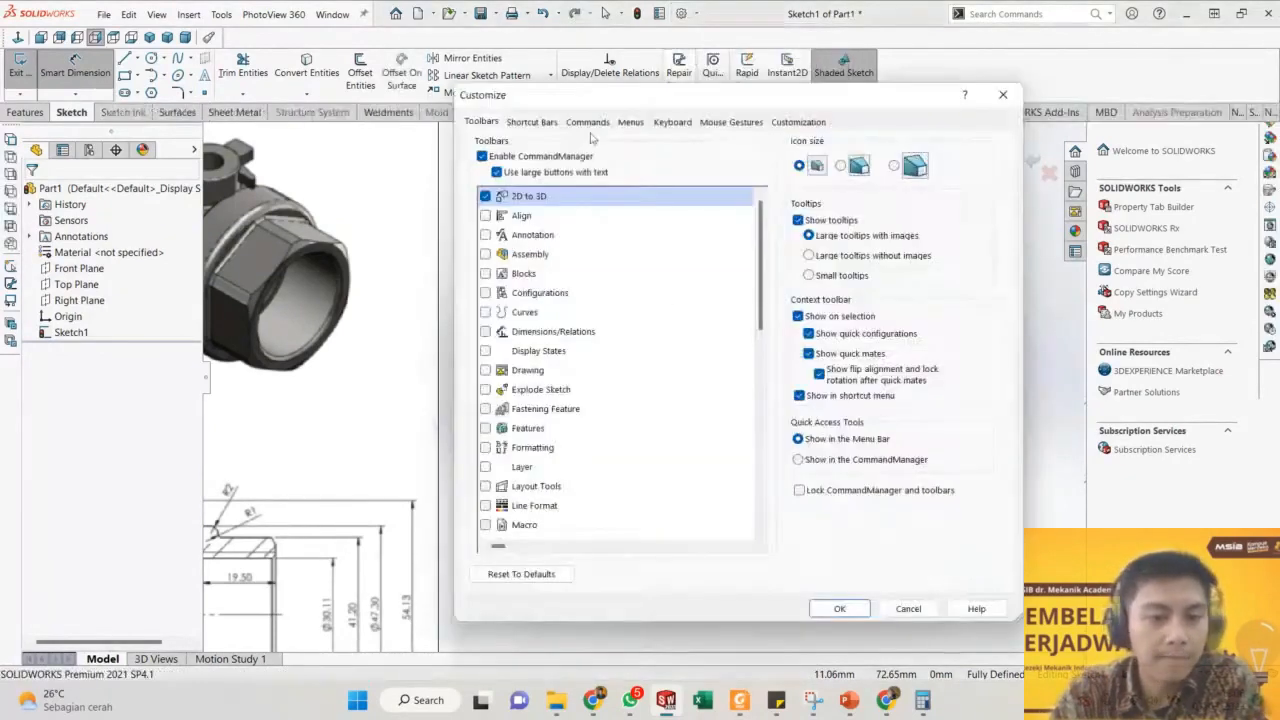
left_click(588, 122)
left_click(531, 122)
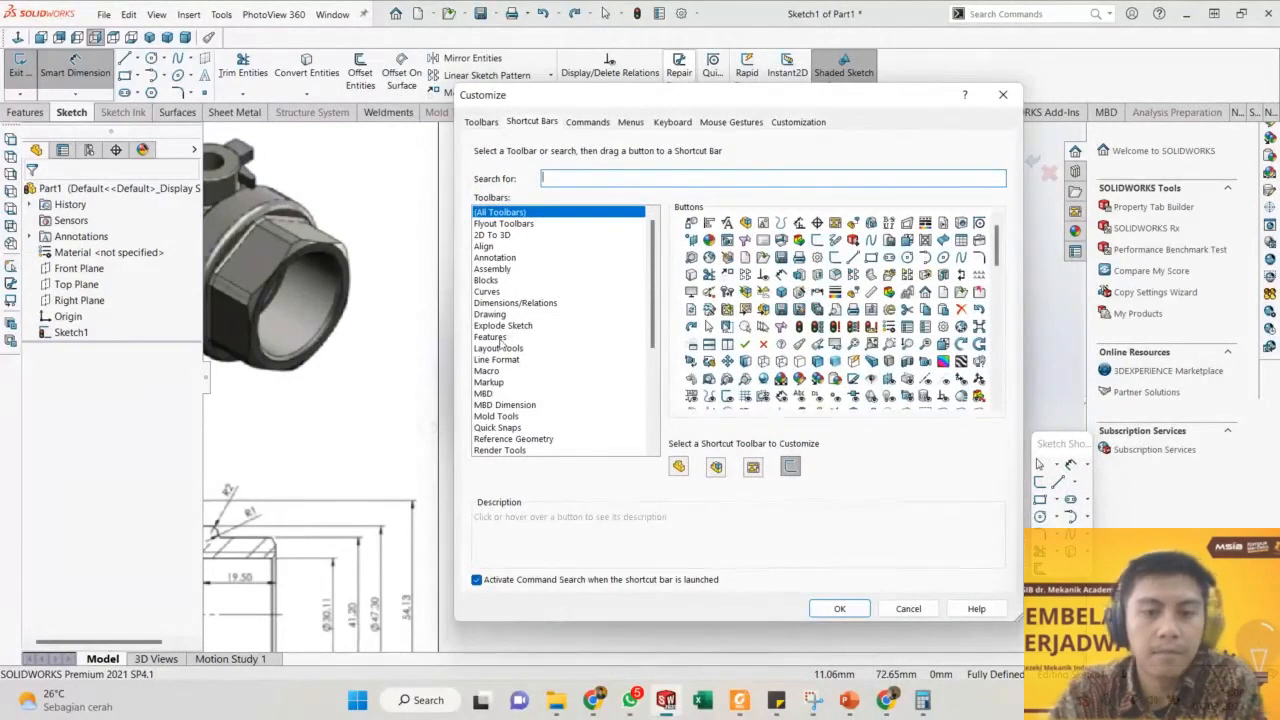
left_click(492, 337)
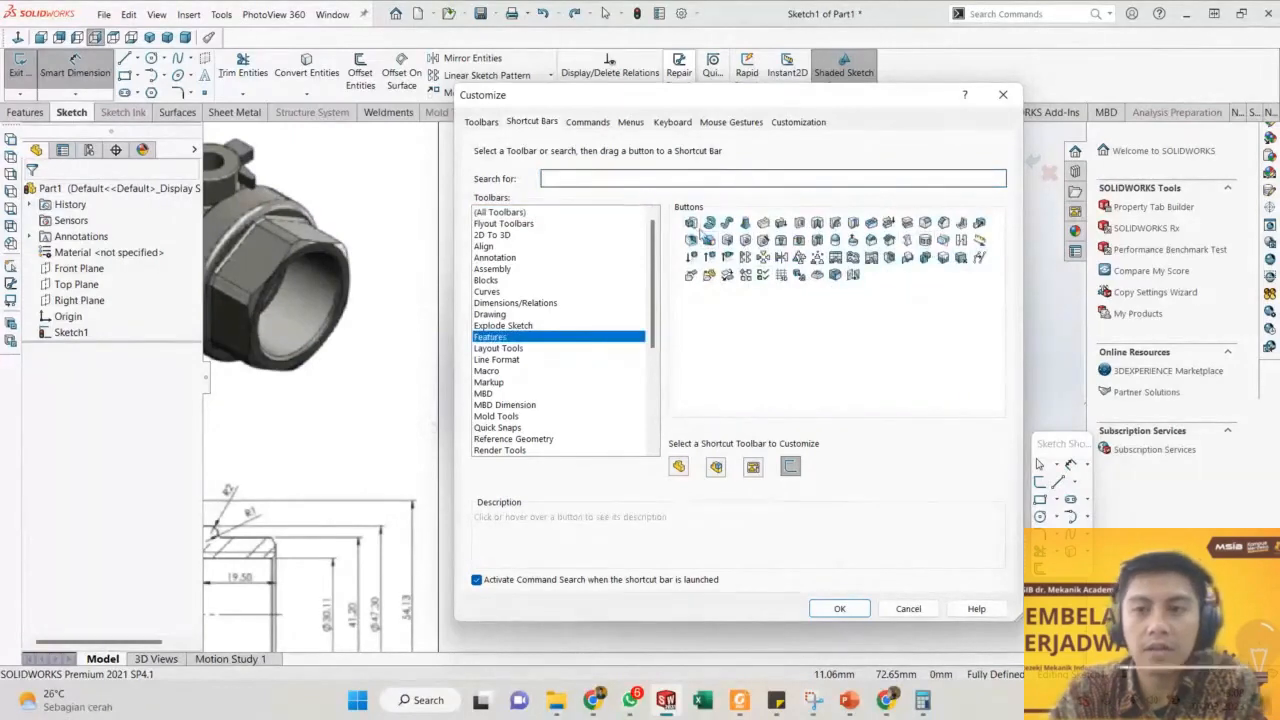
mouse_move(709, 222)
left_mouse_down()
mouse_move(829, 350)
mouse_move(1005, 450)
left_mouse_up()
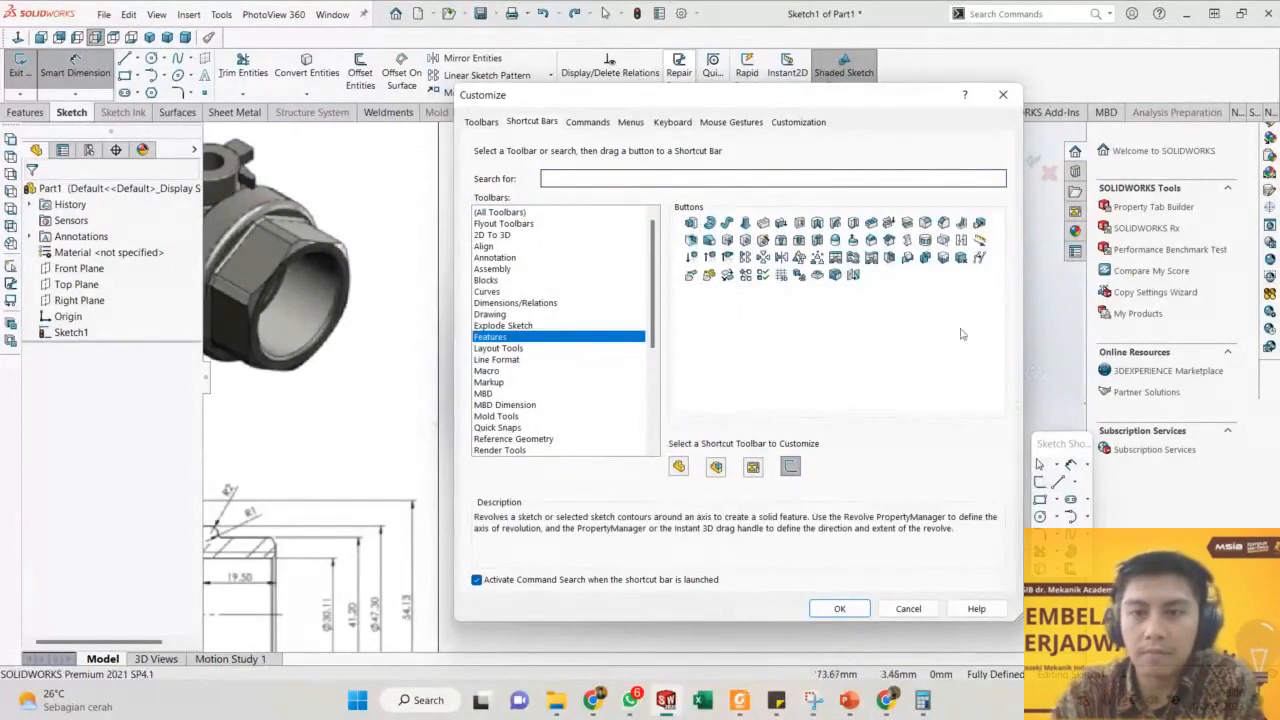
left_click(840, 610)
key("s")
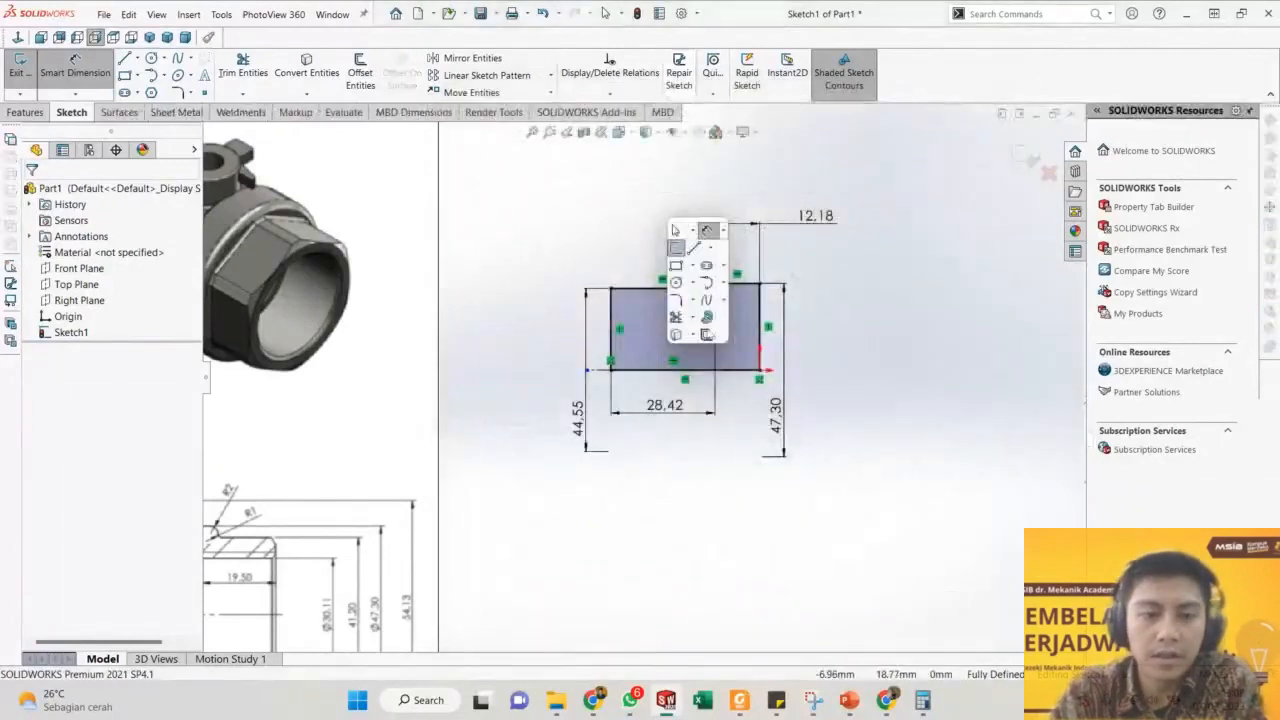
left_click(707, 319)
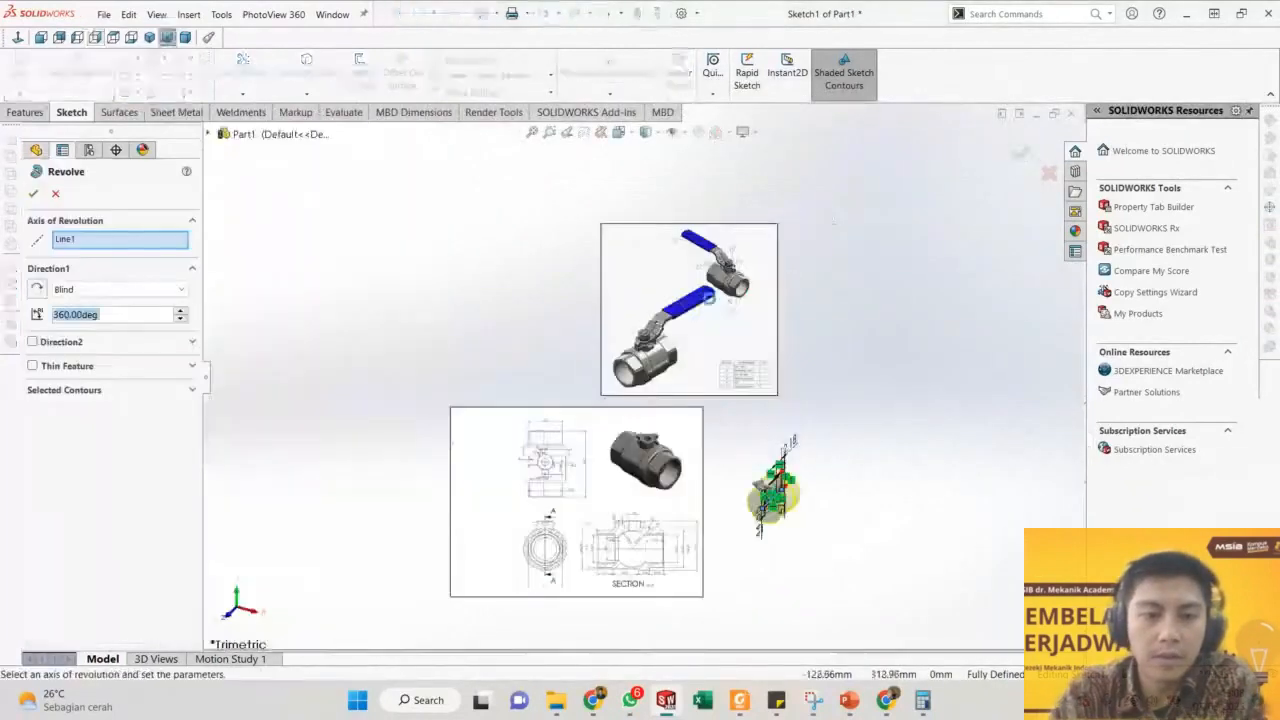
scroll(780, 495, "down", 10)
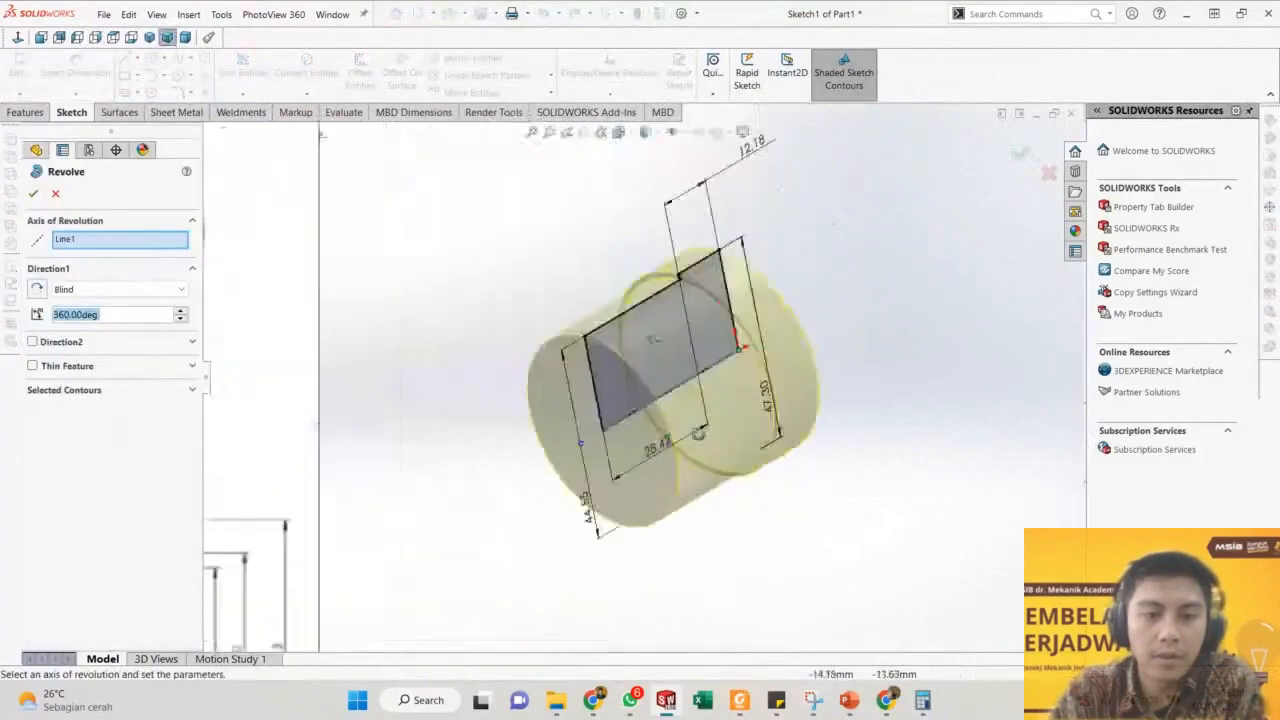
mouse_move(625, 404)
middle_mouse_down()
mouse_move(614, 391)
mouse_move(646, 403)
mouse_move(620, 437)
mouse_move(606, 410)
middle_mouse_up()
left_click(1048, 173)
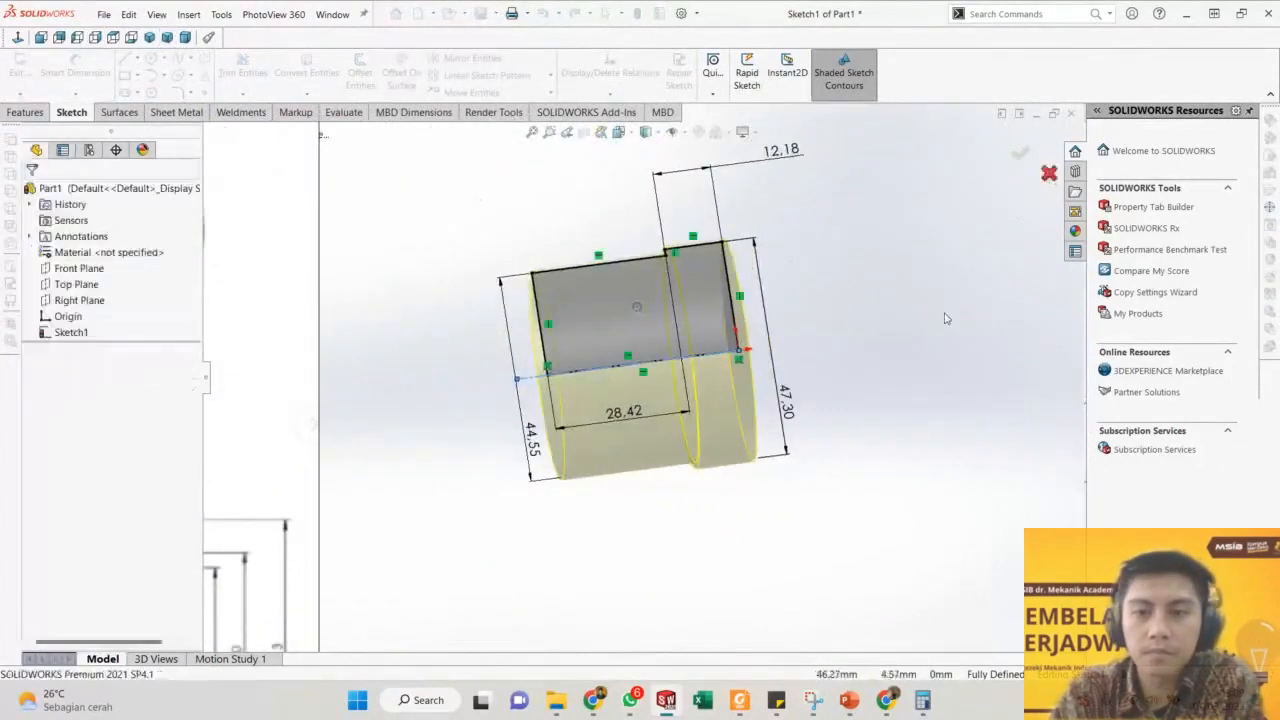
Exit the stepped profile sketch and reopen it for editing.
right_click(851, 222)
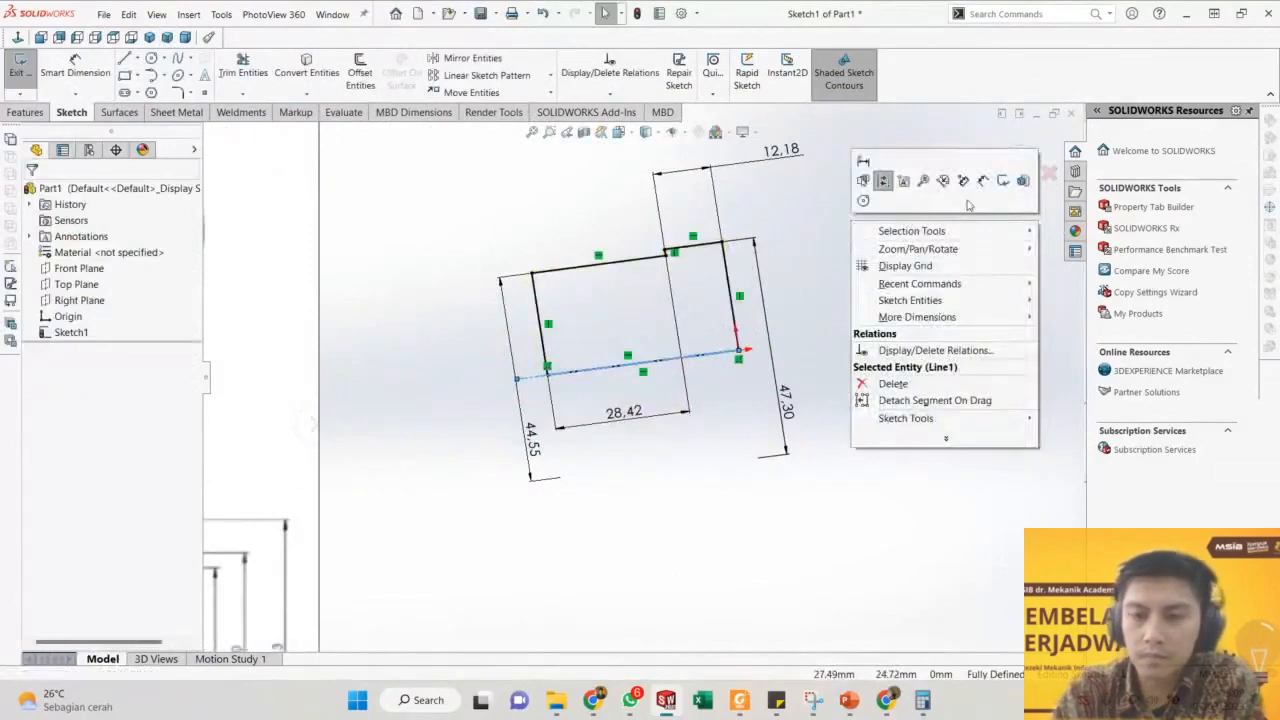
left_click(820, 269)
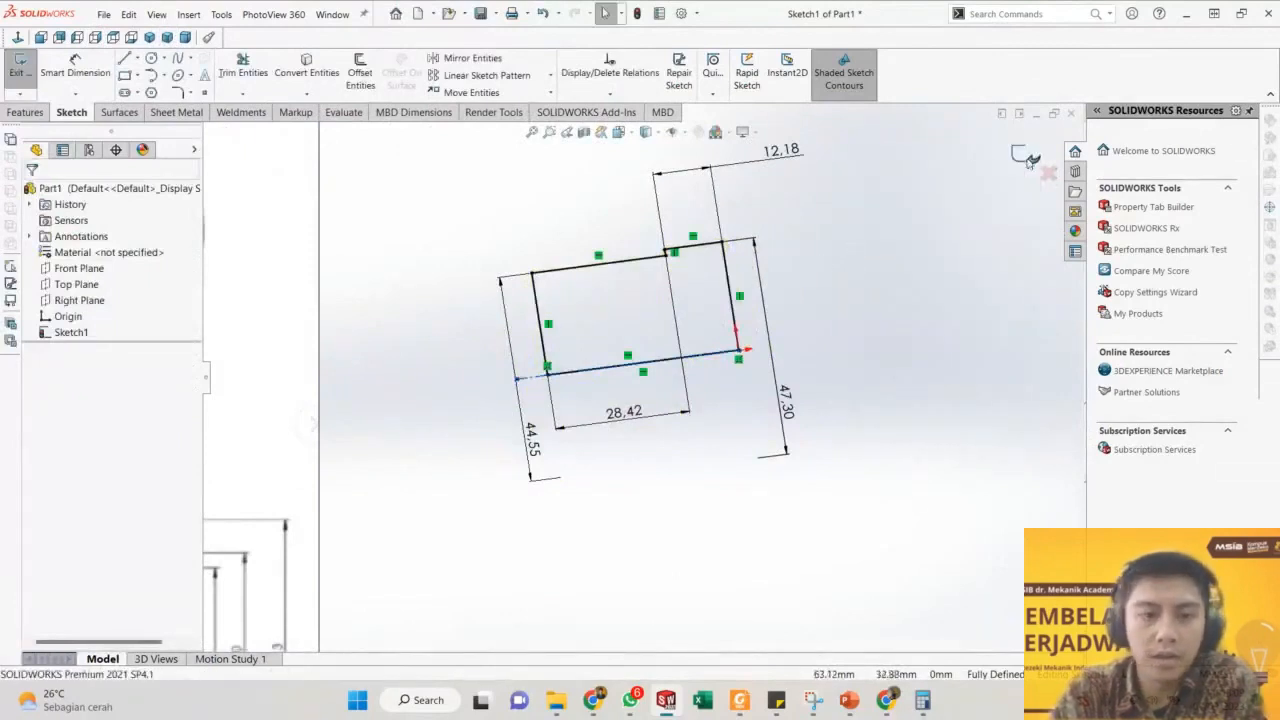
left_click(1025, 158)
right_click(799, 283)
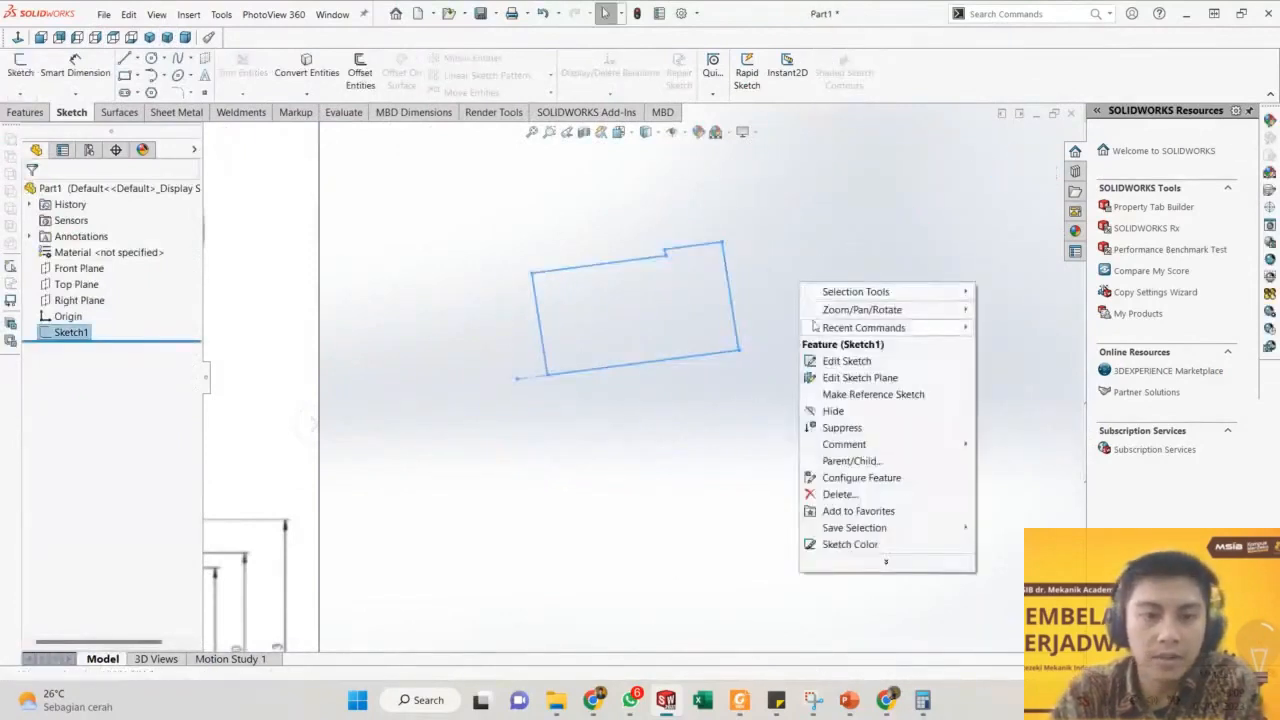
left_click(778, 286)
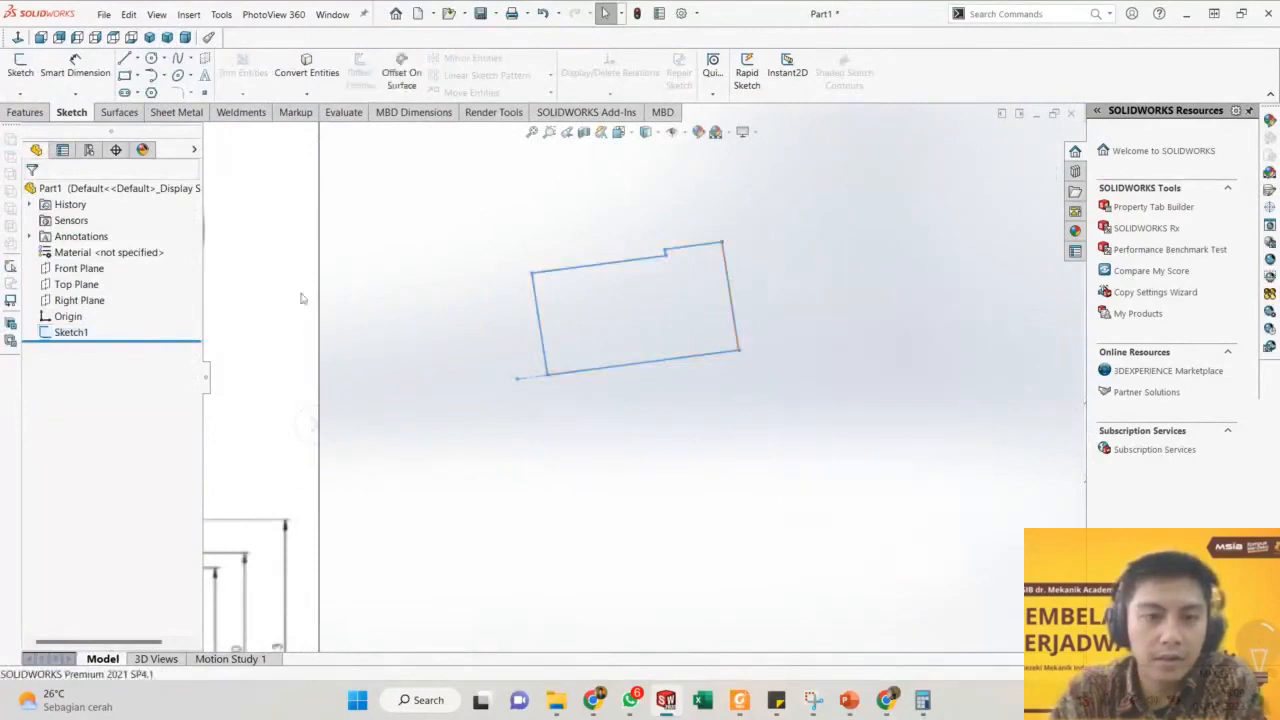
left_click(691, 251)
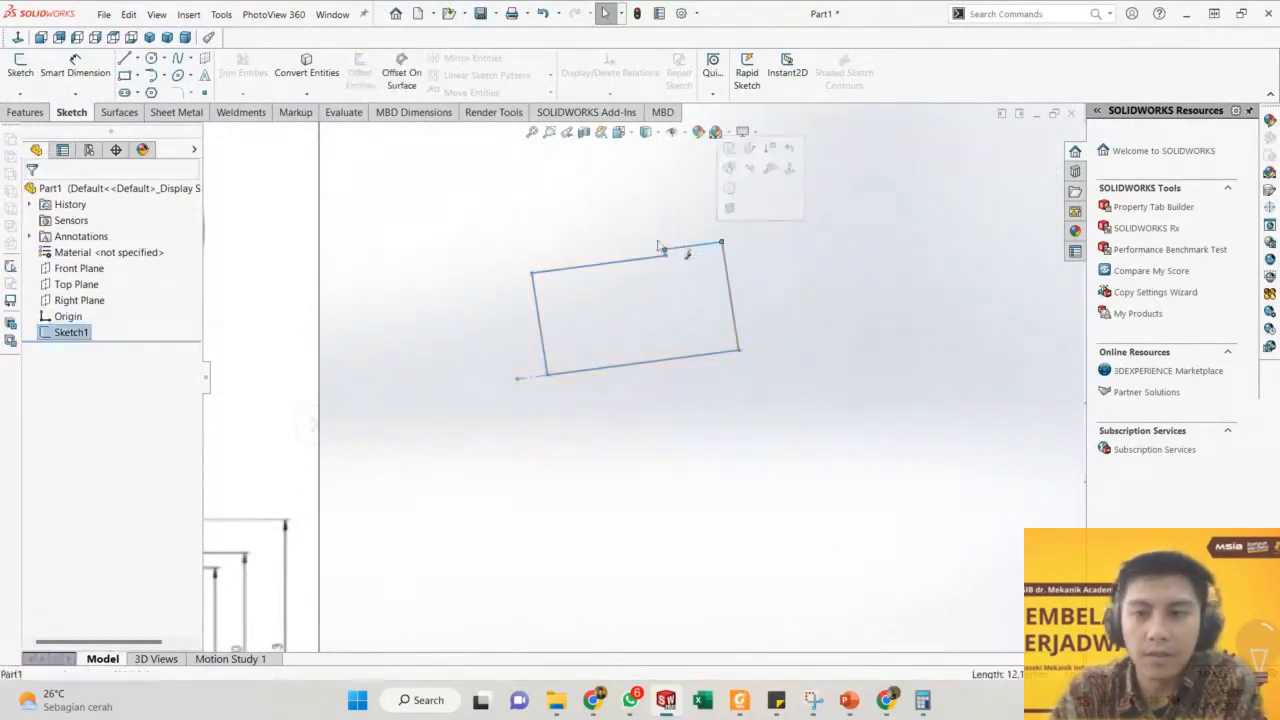
right_click(62, 333)
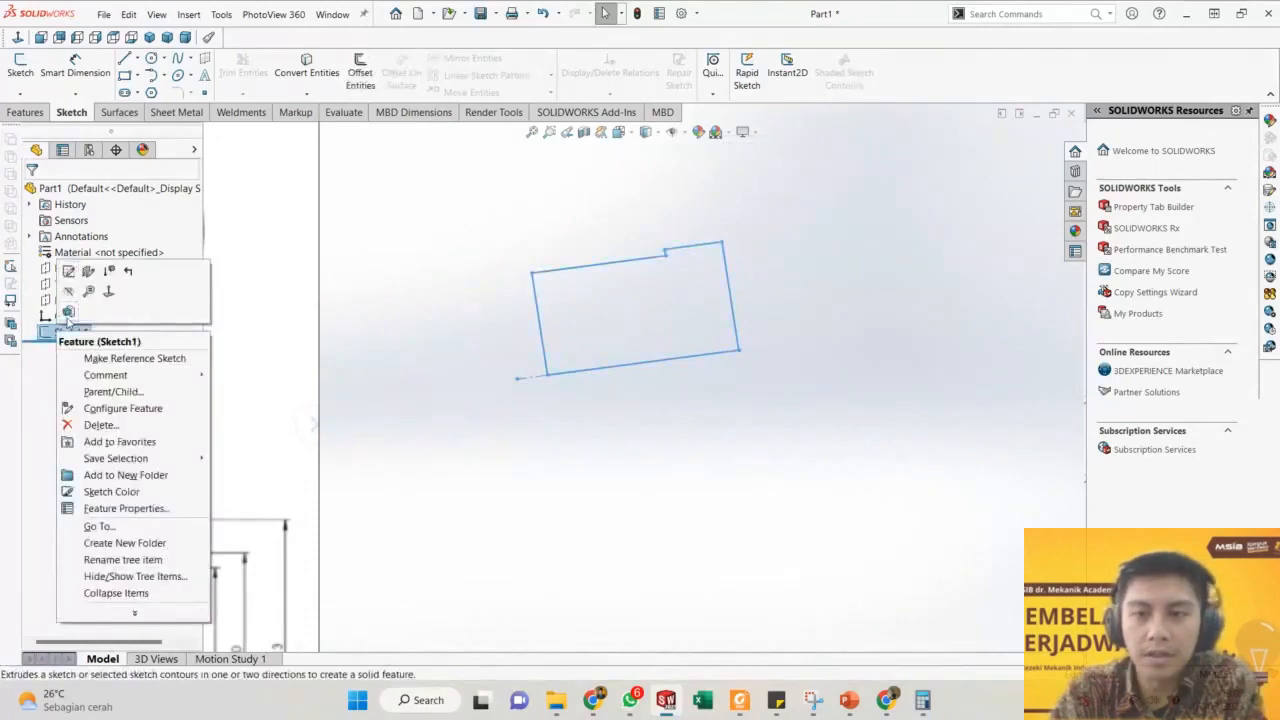
left_click(68, 271)
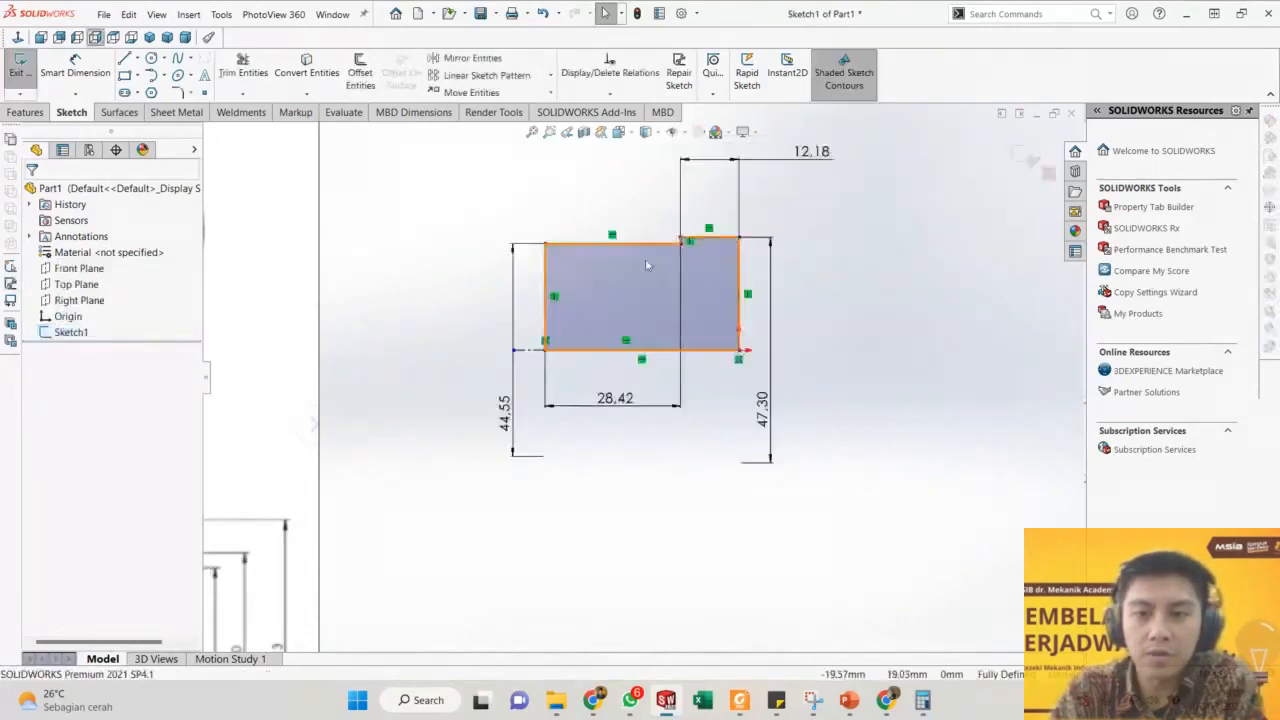
left_click(26, 112)
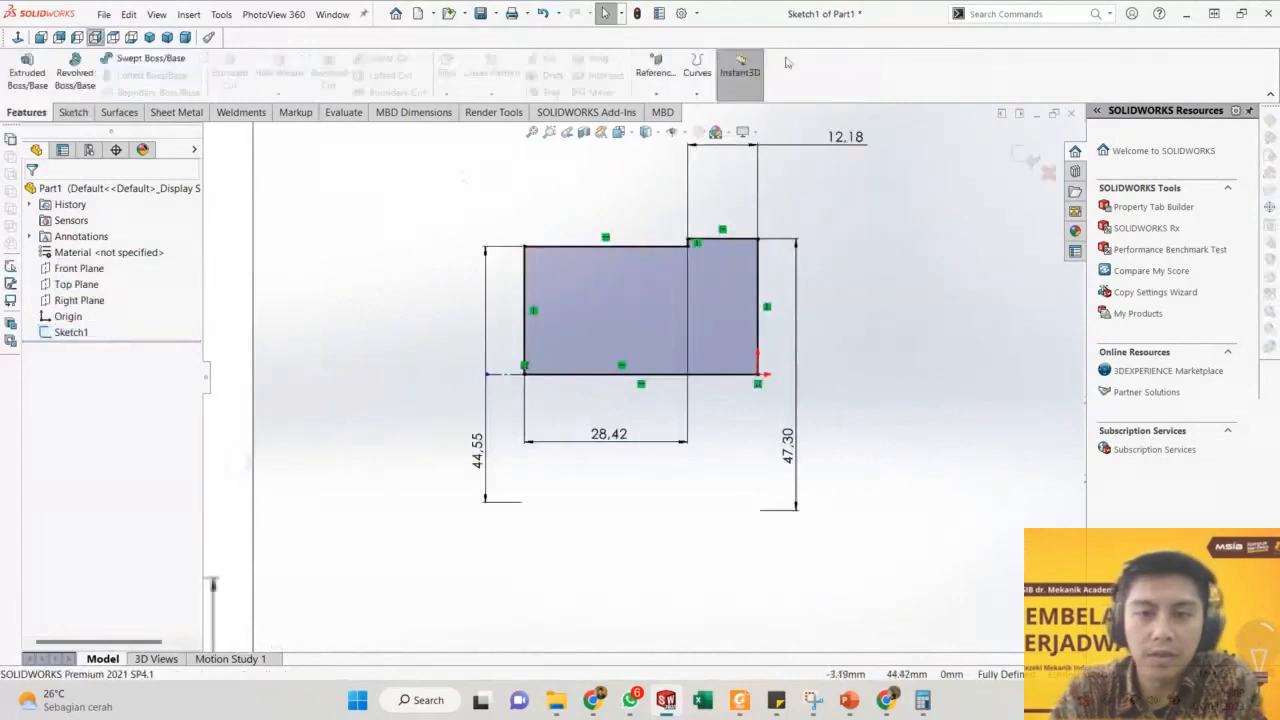
left_click(682, 13)
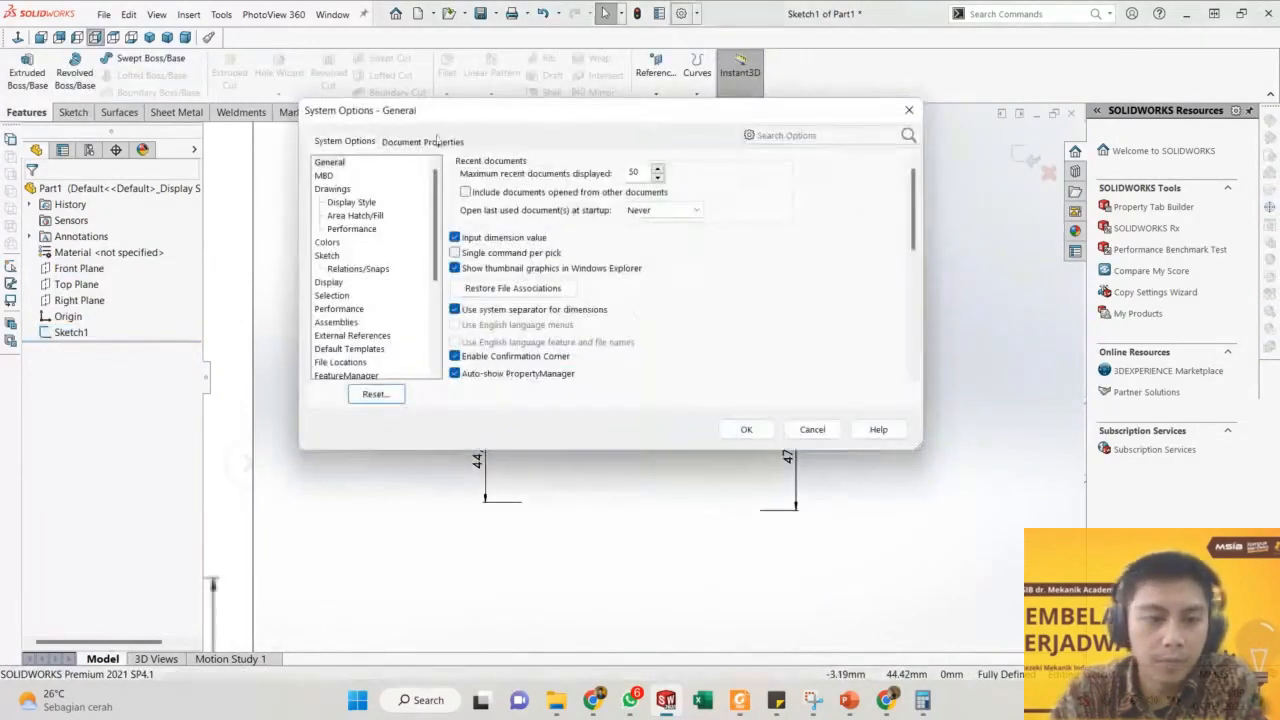
left_click(909, 110)
Open the shortcut bar customization and move the sketch shortcut bar clear of the dialog to show its commands.
left_click(696, 13)
left_click(712, 49)
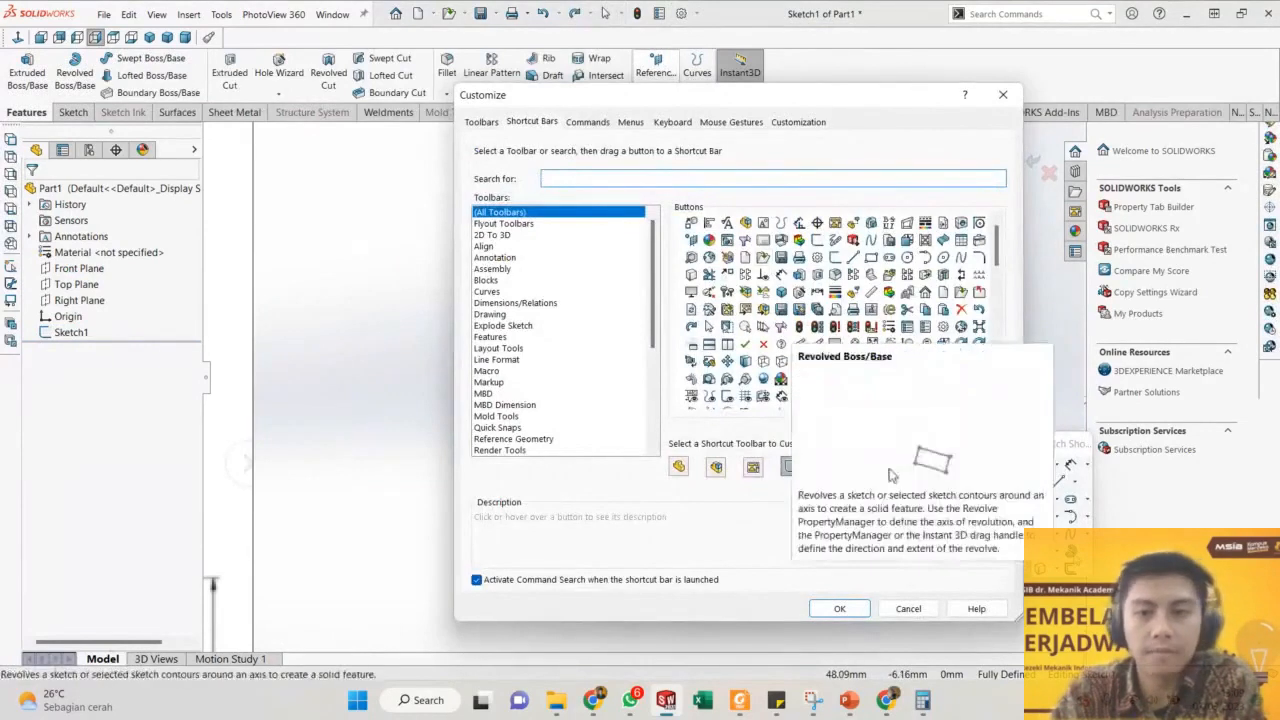
left_click(587, 121)
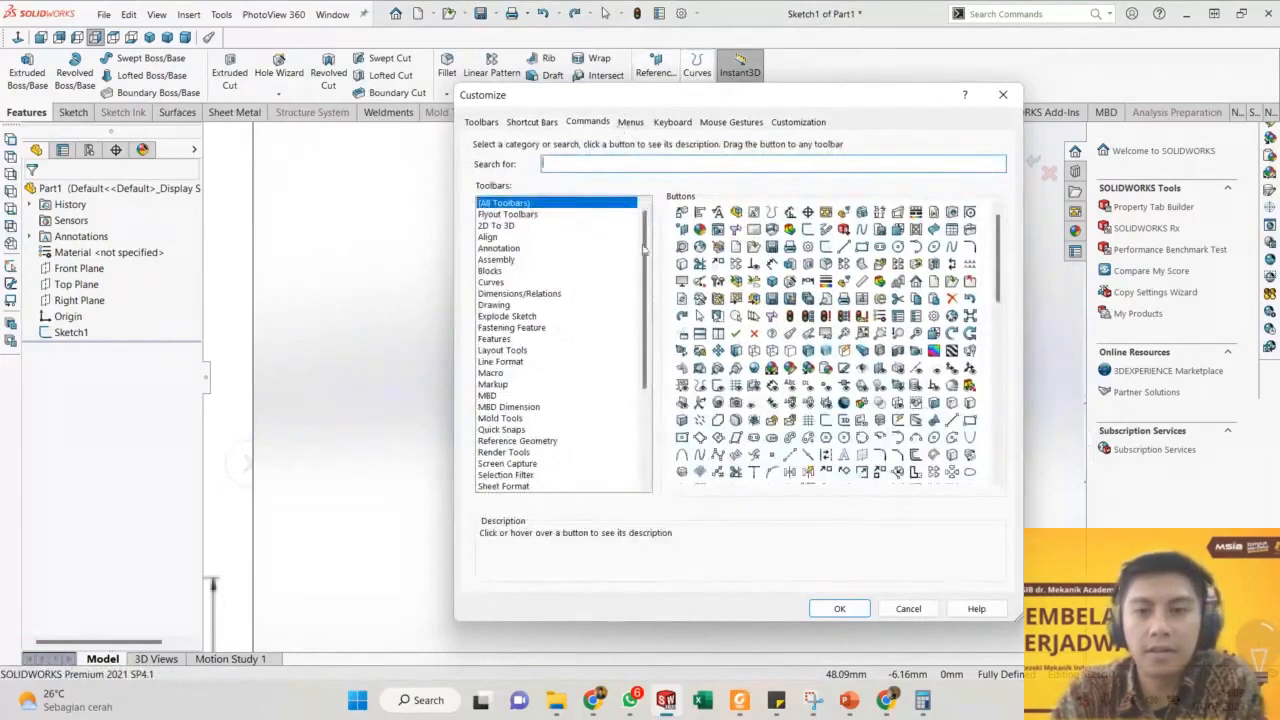
left_click(632, 122)
left_click(672, 122)
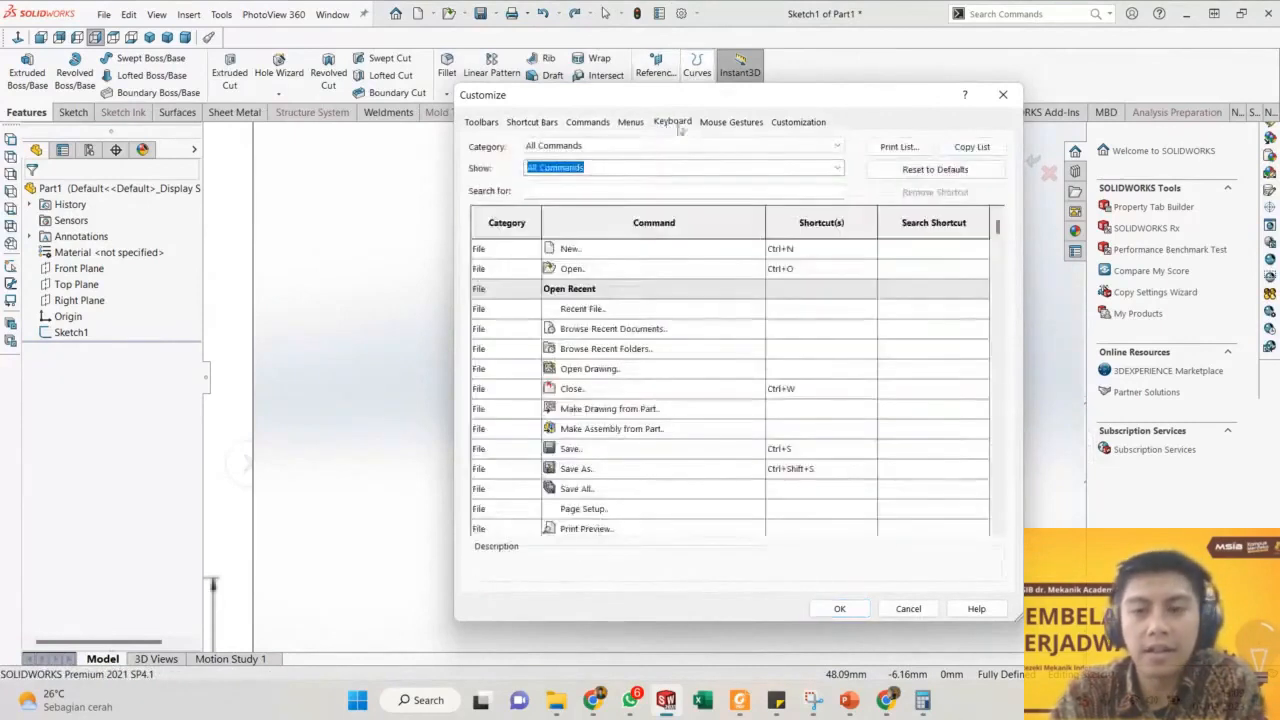
left_click(731, 122)
left_click(798, 122)
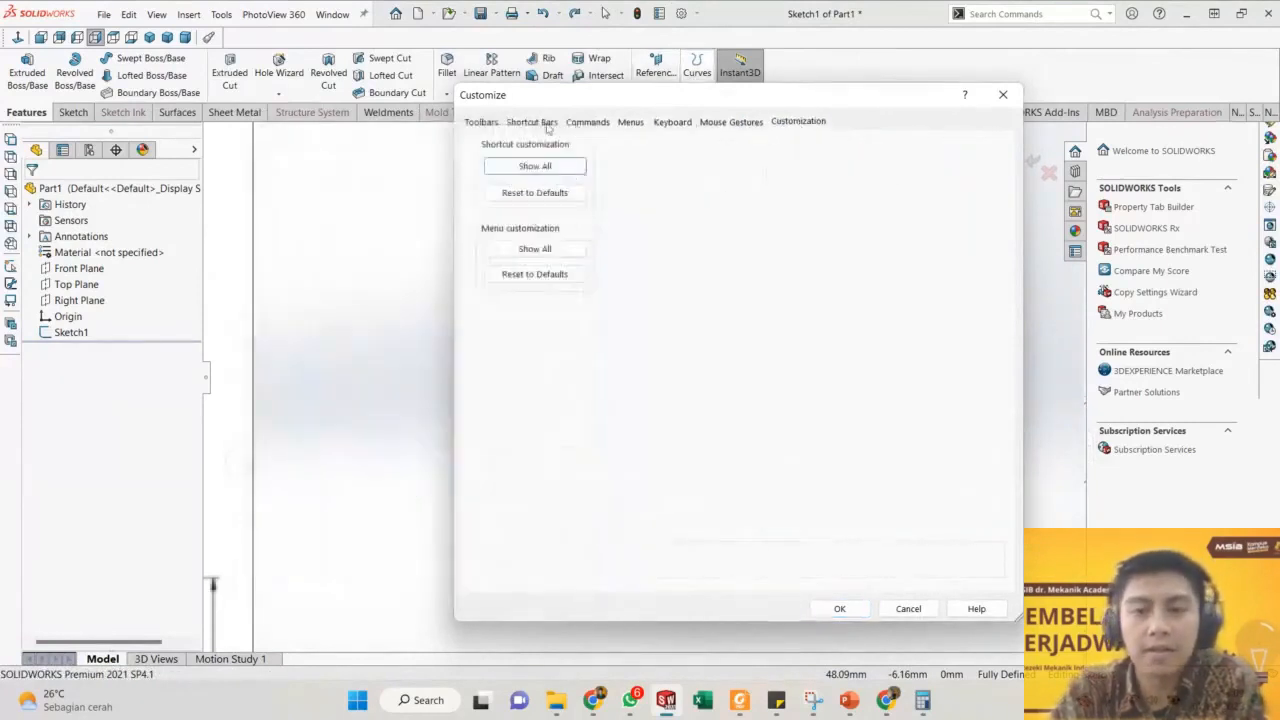
left_click(533, 122)
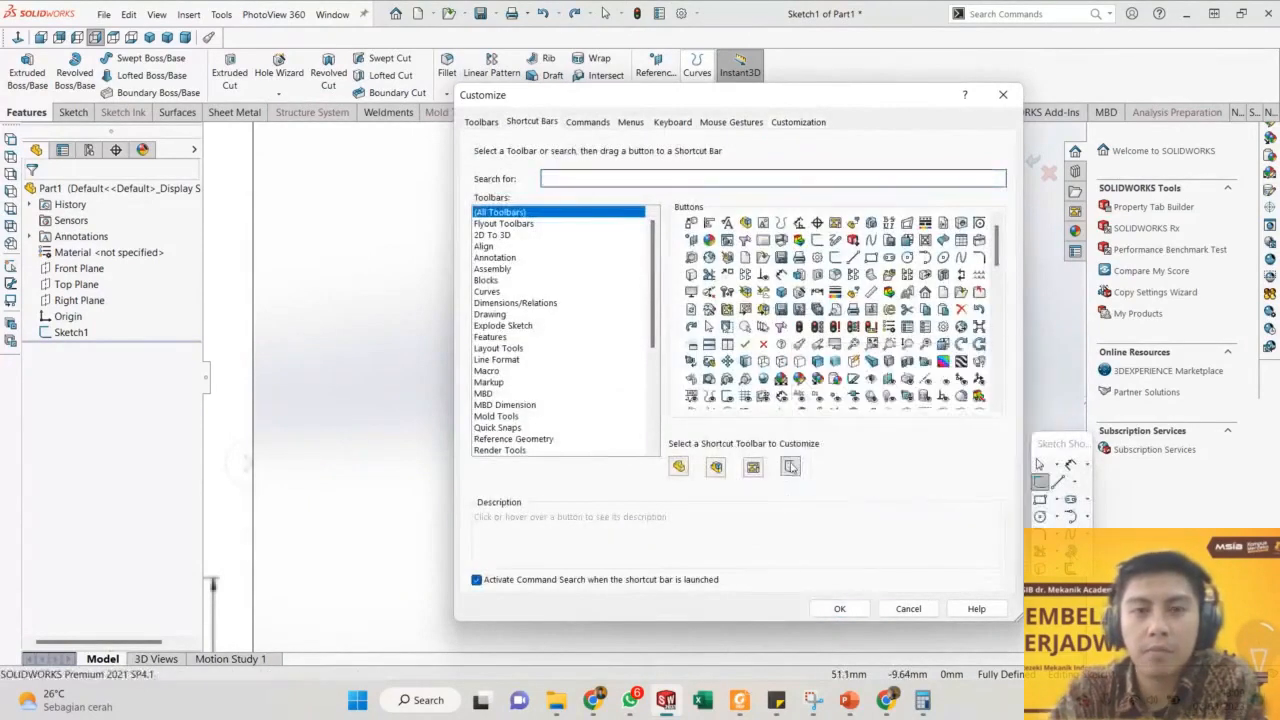
mouse_move(1058, 445)
left_mouse_down()
mouse_move(1006, 394)
mouse_move(382, 238)
left_mouse_up()
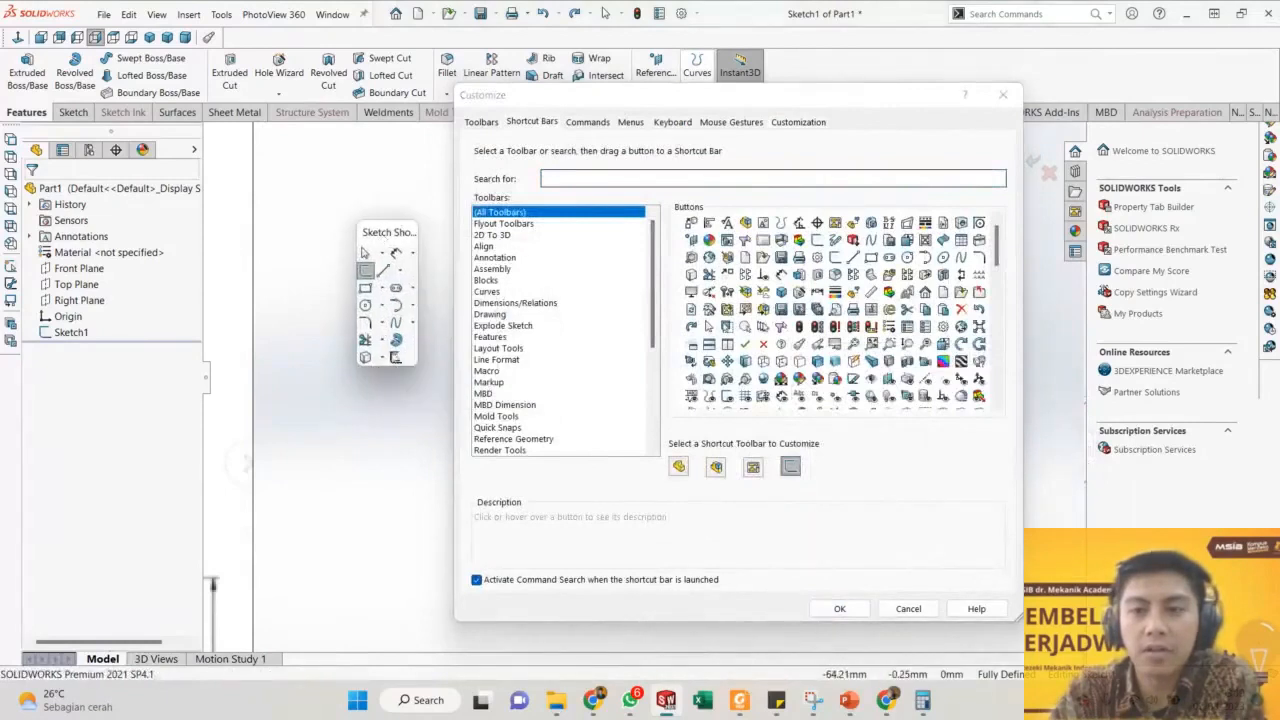
left_click(841, 609)
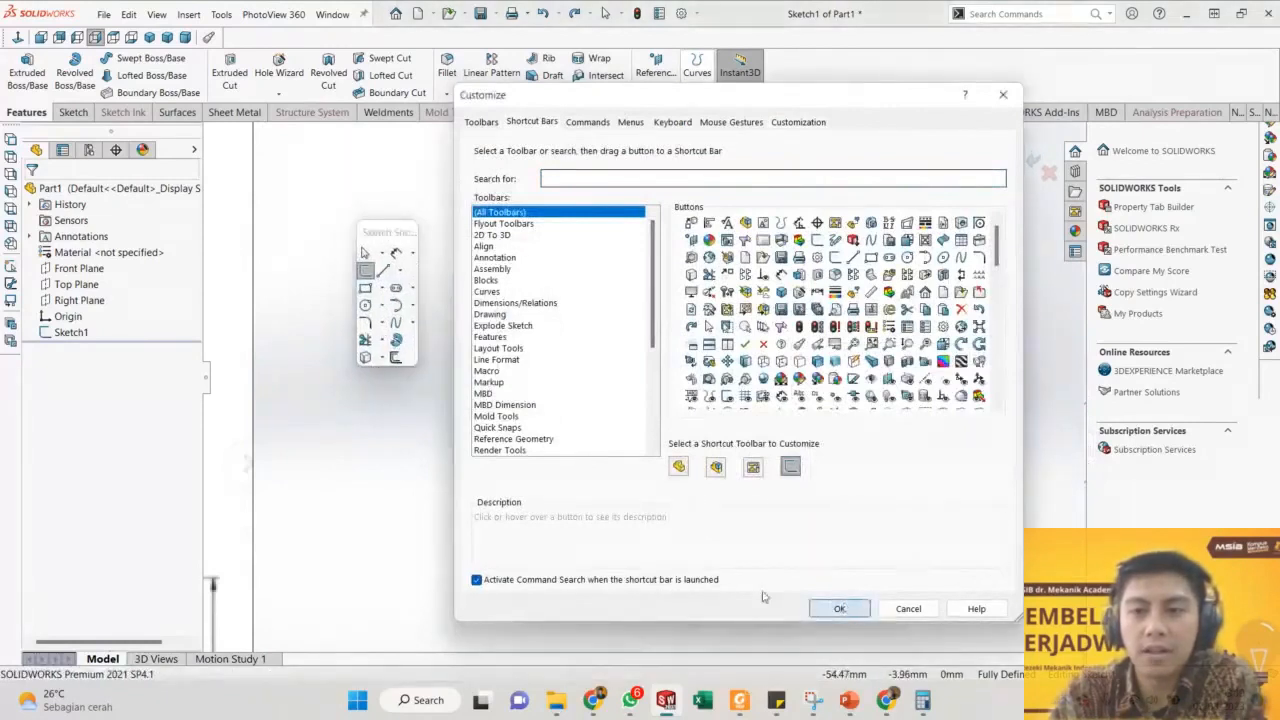
Add the Revolved Boss/Base command from the Features toolbar to the part shortcut bar and accept the customization.
left_click(679, 466)
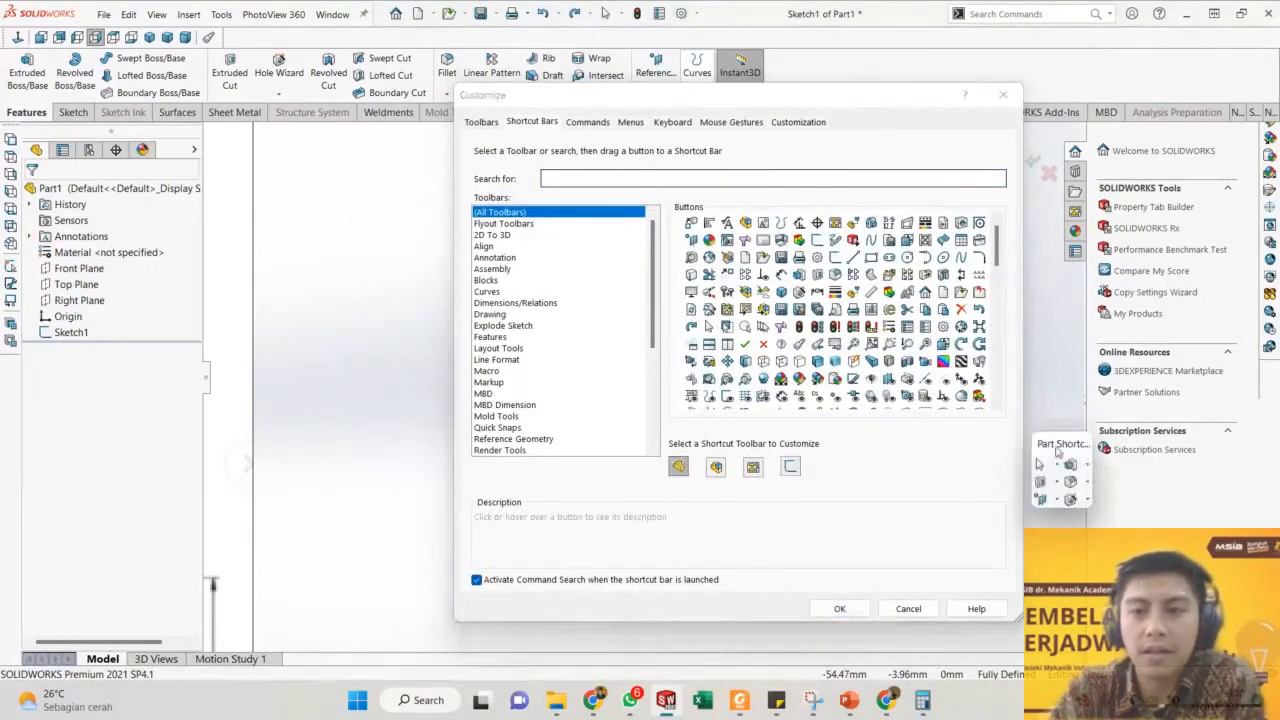
left_click_drag(1056, 449, 1036, 415)
left_click_drag(1072, 476, 1069, 504)
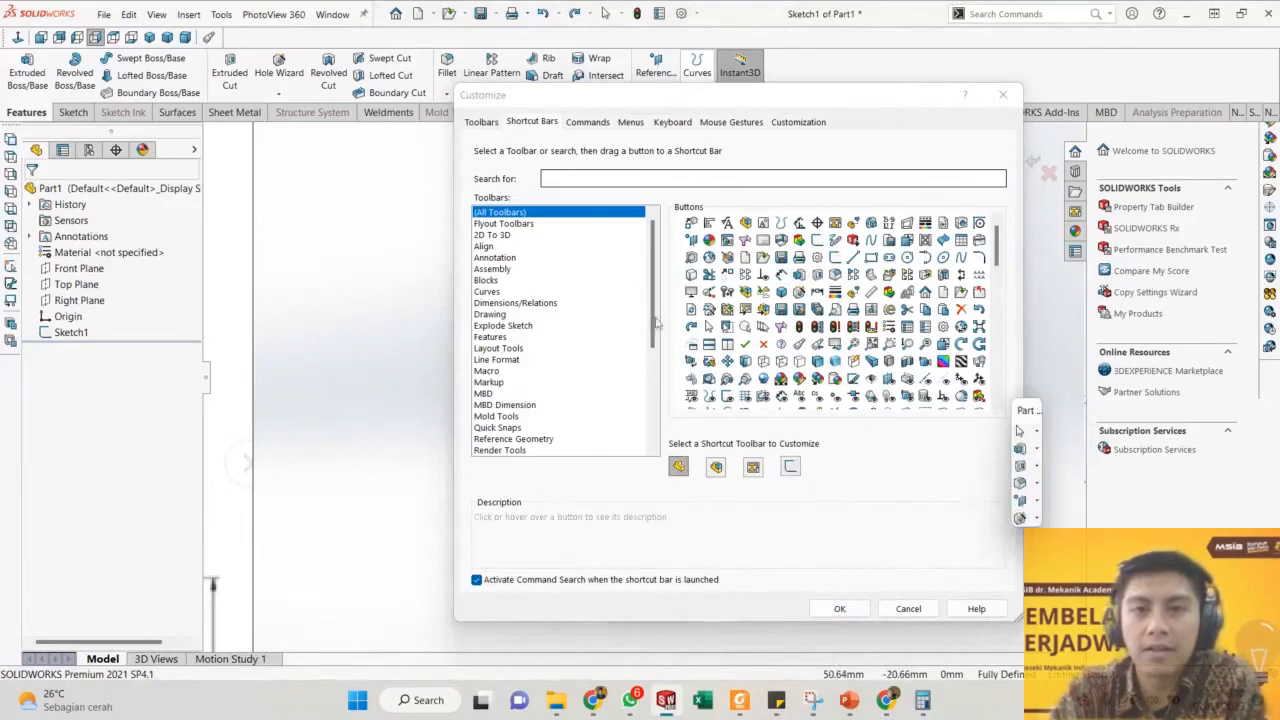
left_click(490, 337)
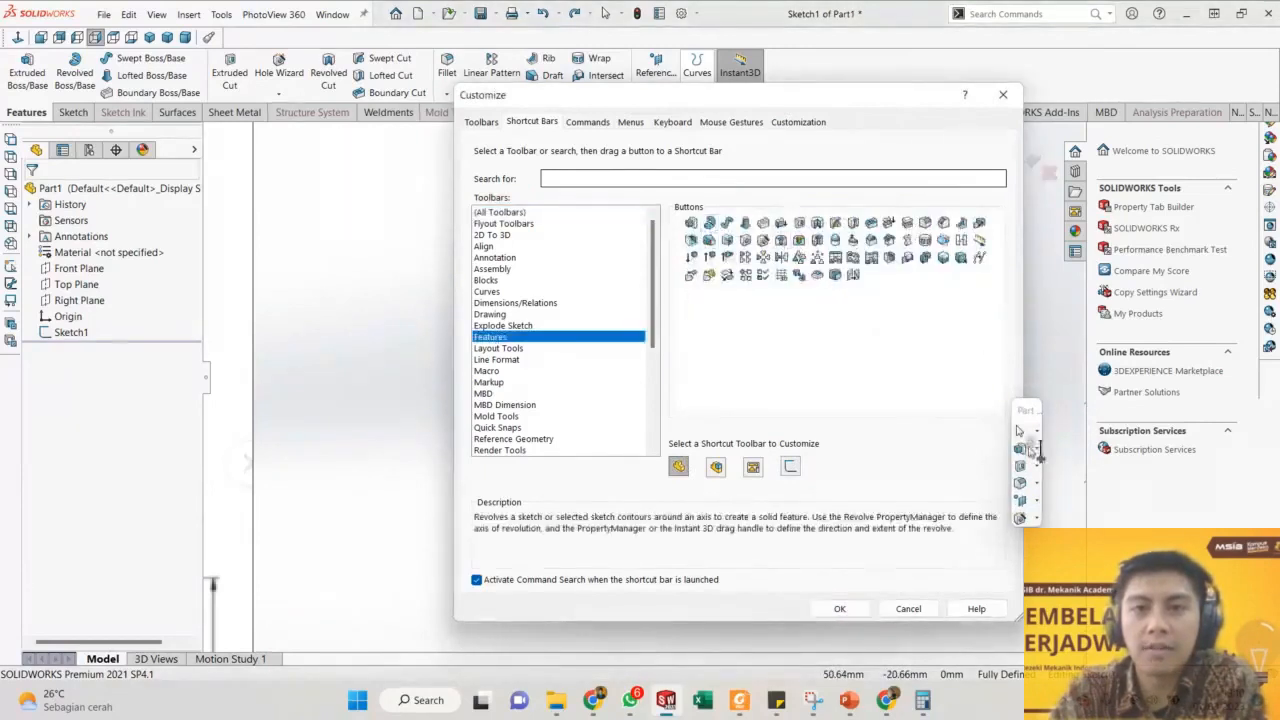
left_click_drag(1020, 468, 1020, 466)
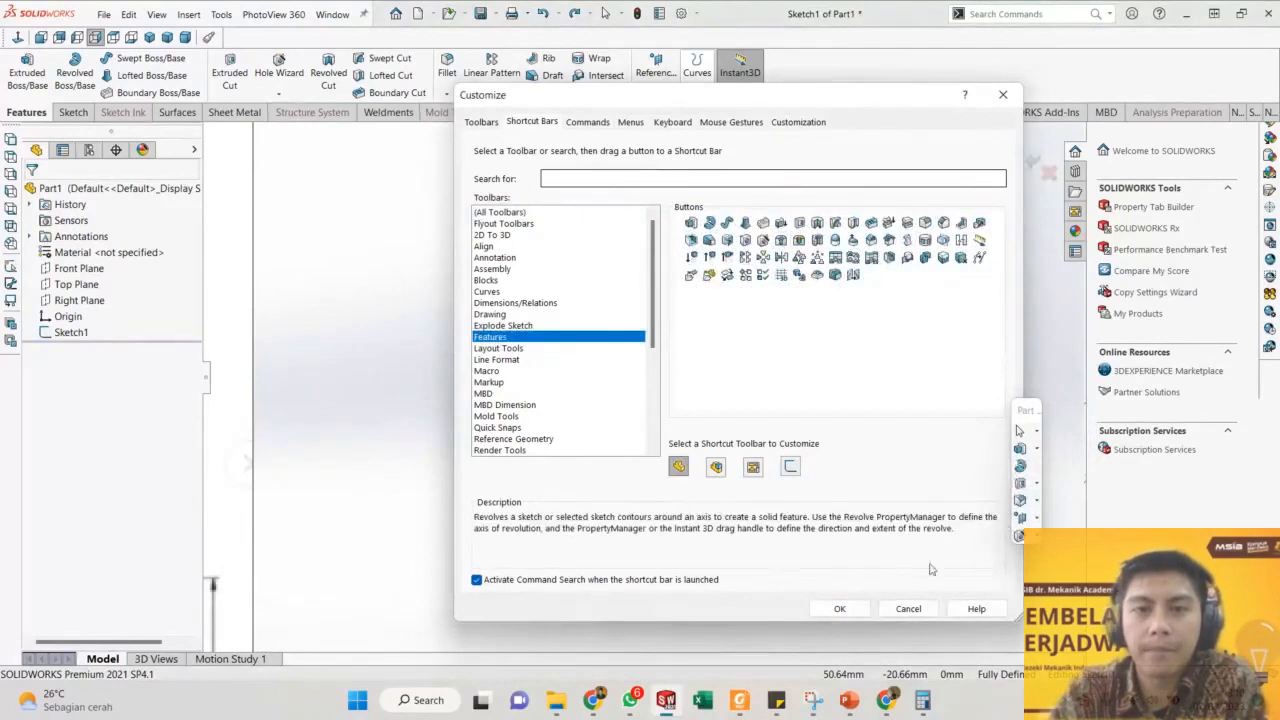
left_click(840, 609)
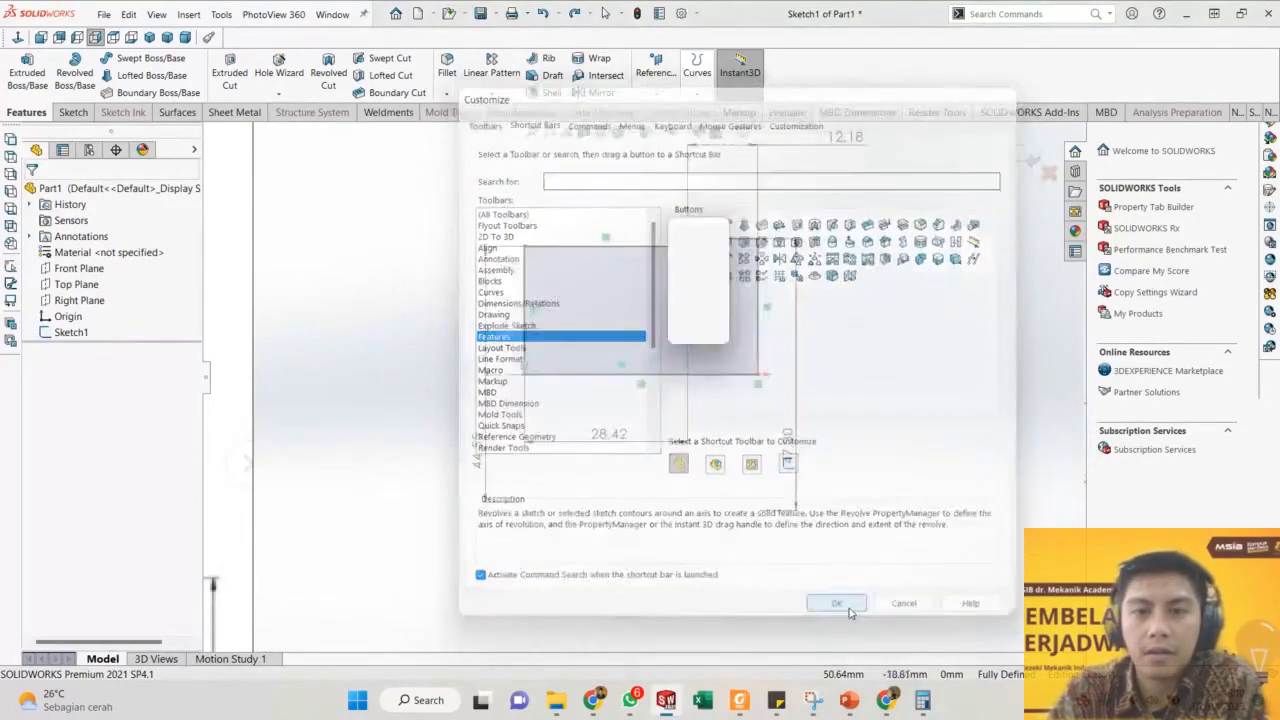
Revolve the stepped profile 360° about its centreline with the Revolved Boss/Base command.
key("s")
left_click(708, 334)
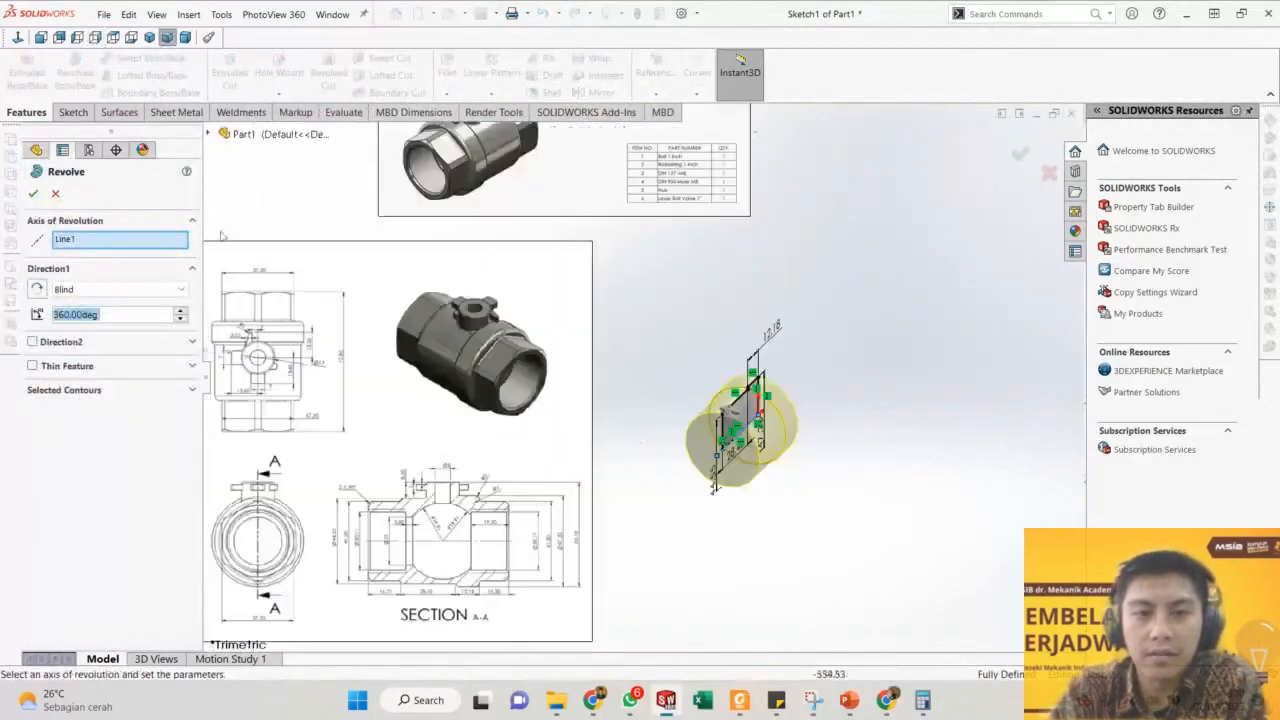
scroll(730, 446, "down", 5)
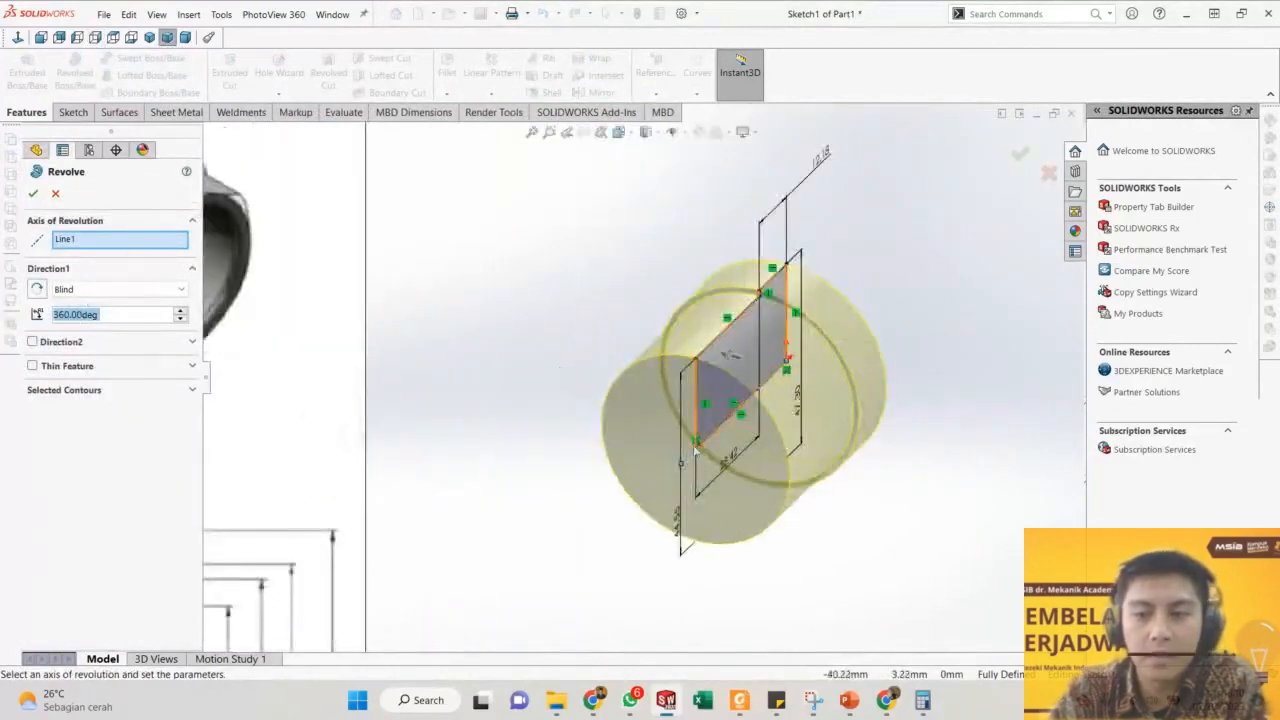
left_click(33, 193)
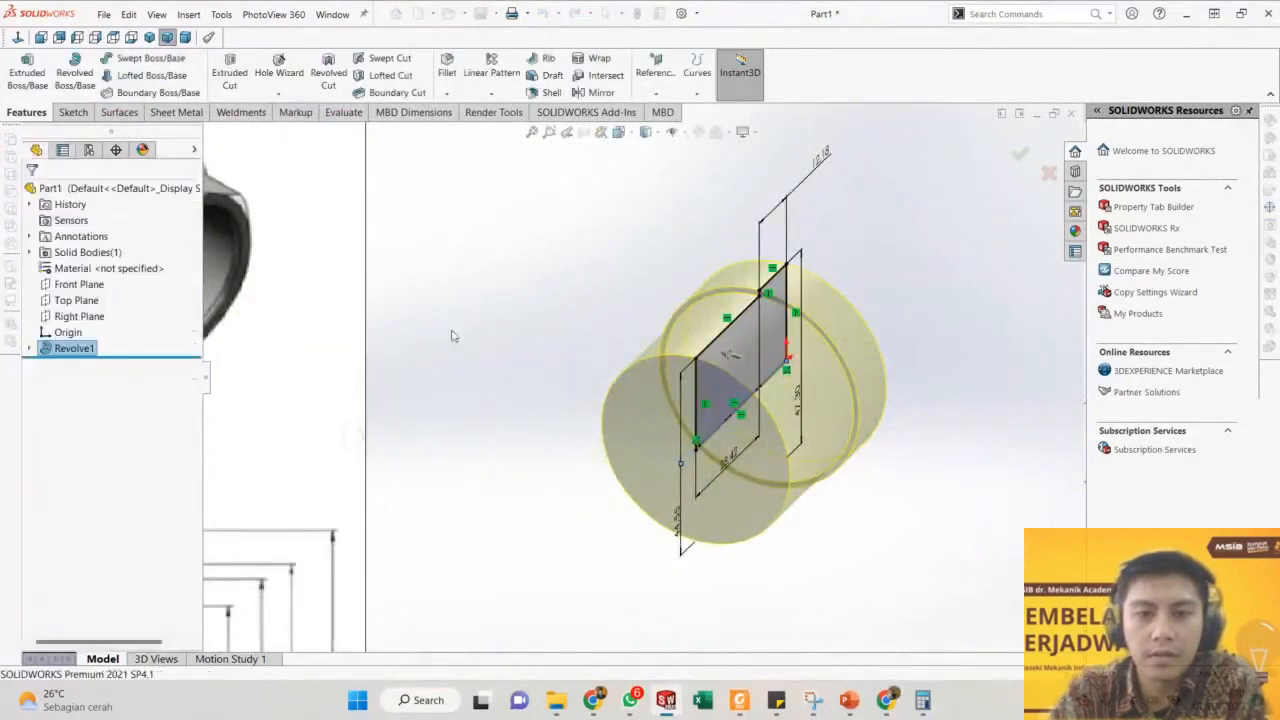
Start a new sketch on the flat end face of the revolved body's larger-diameter step.
scroll(508, 366, "up", 4)
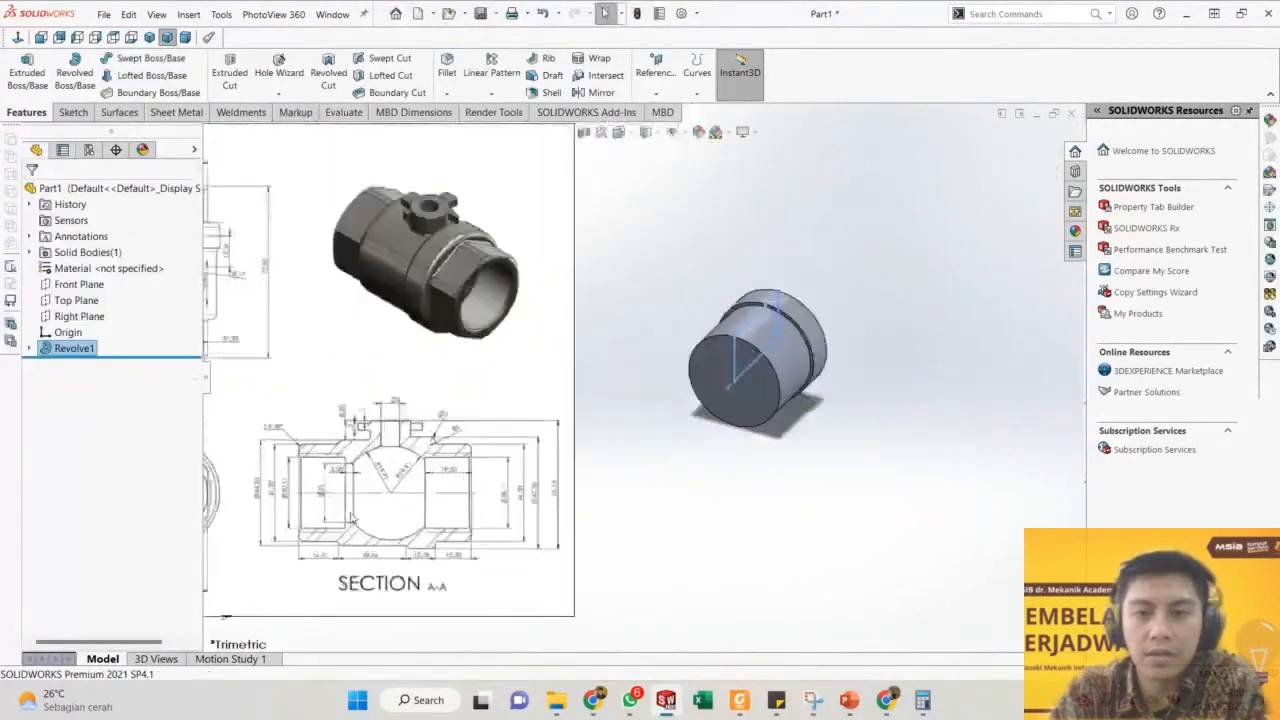
scroll(480, 390, "down", 4)
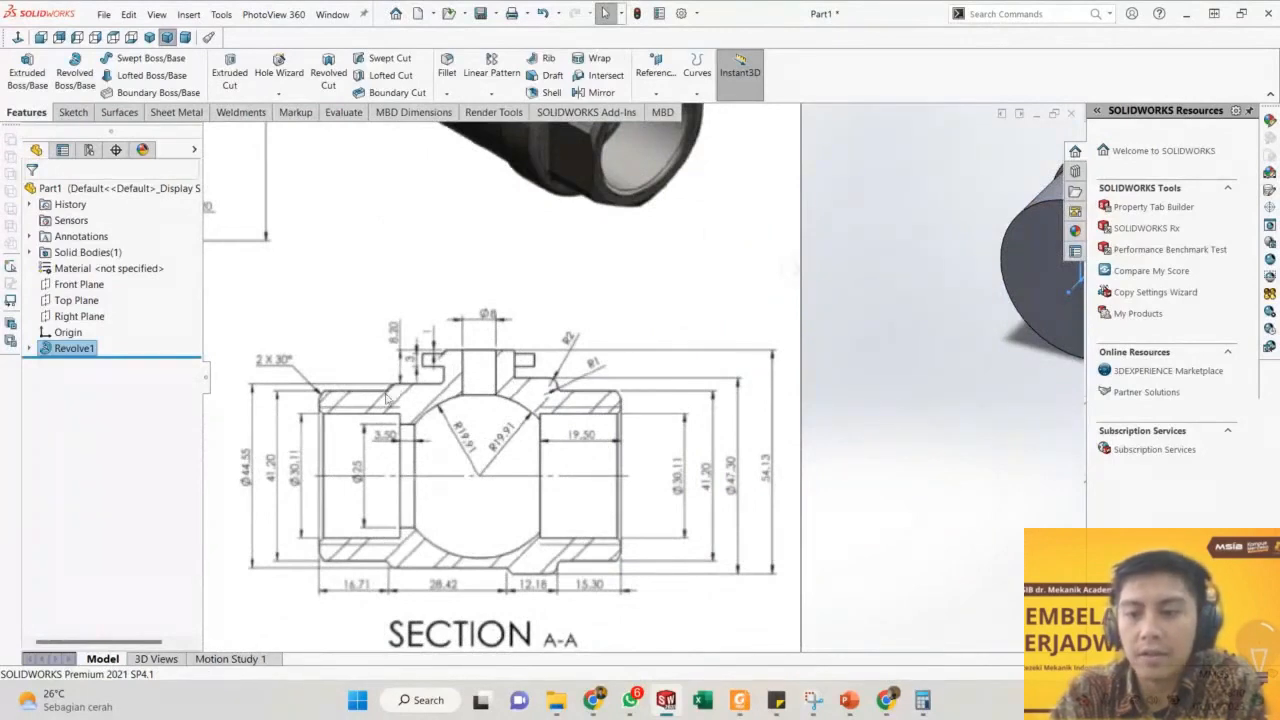
scroll(386, 399, "up", 5)
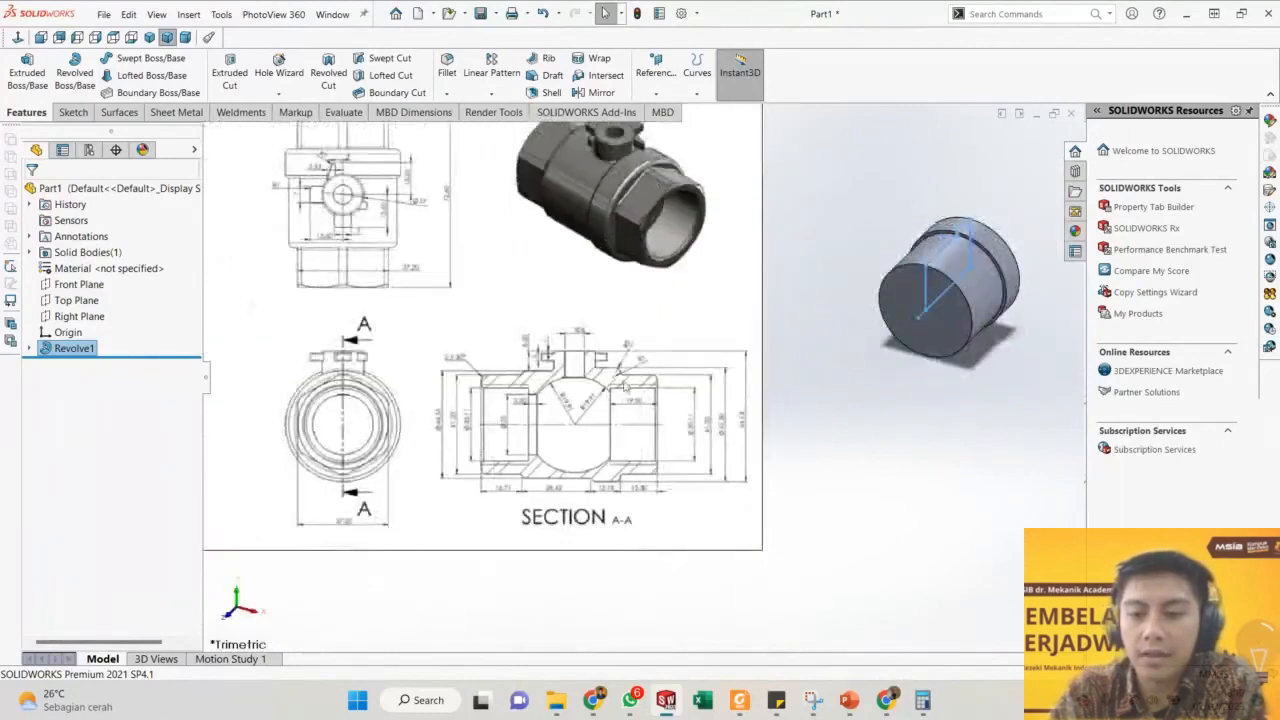
scroll(622, 385, "down", 3)
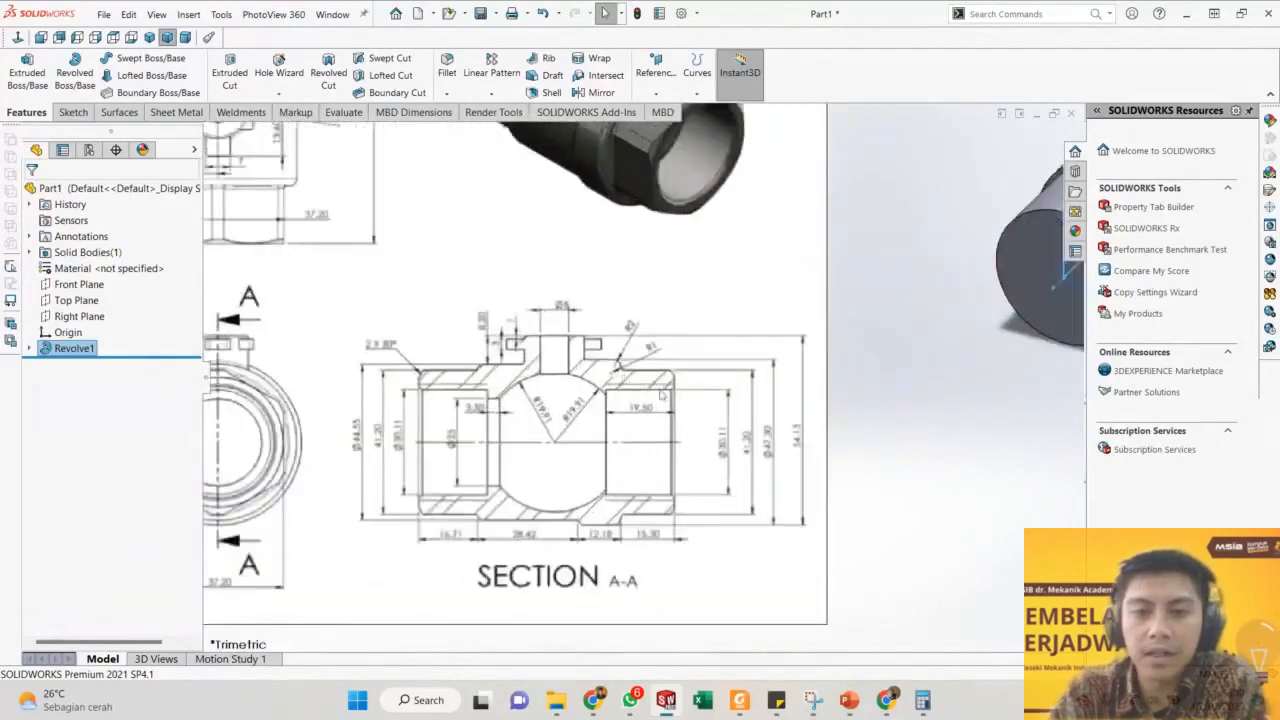
scroll(826, 372, "up", 3)
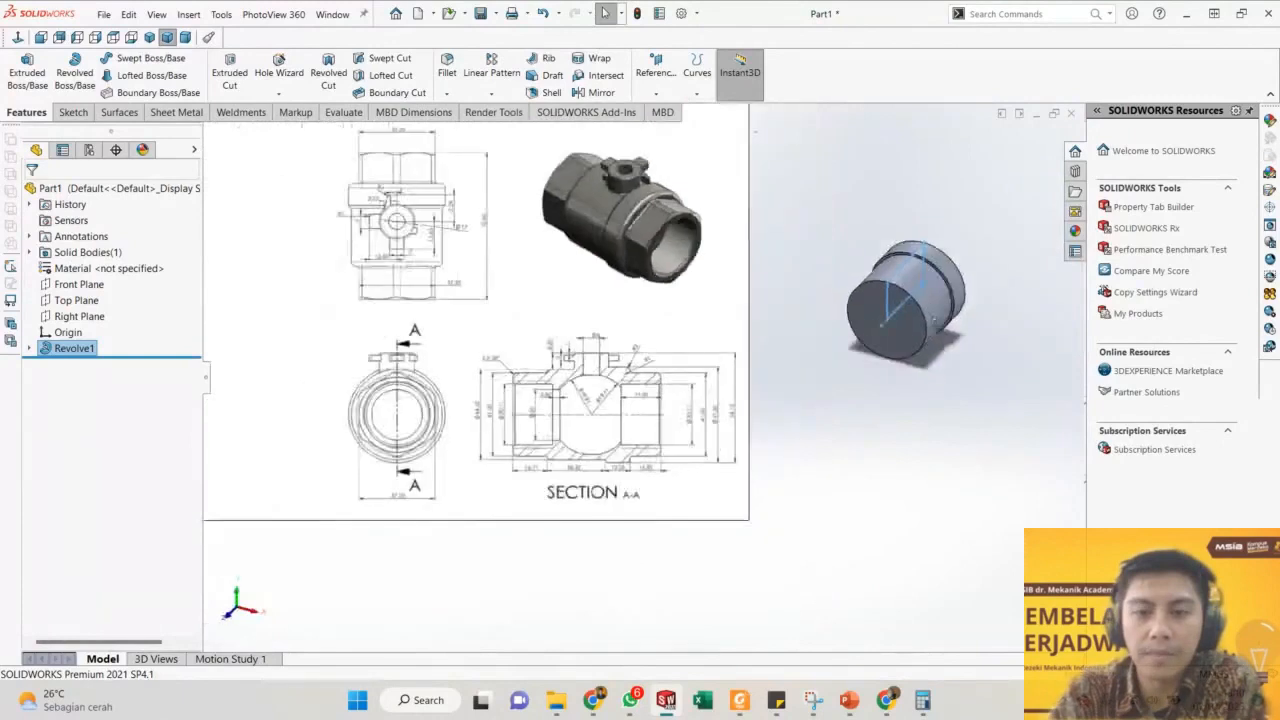
middle_click_drag(834, 337, 764, 329)
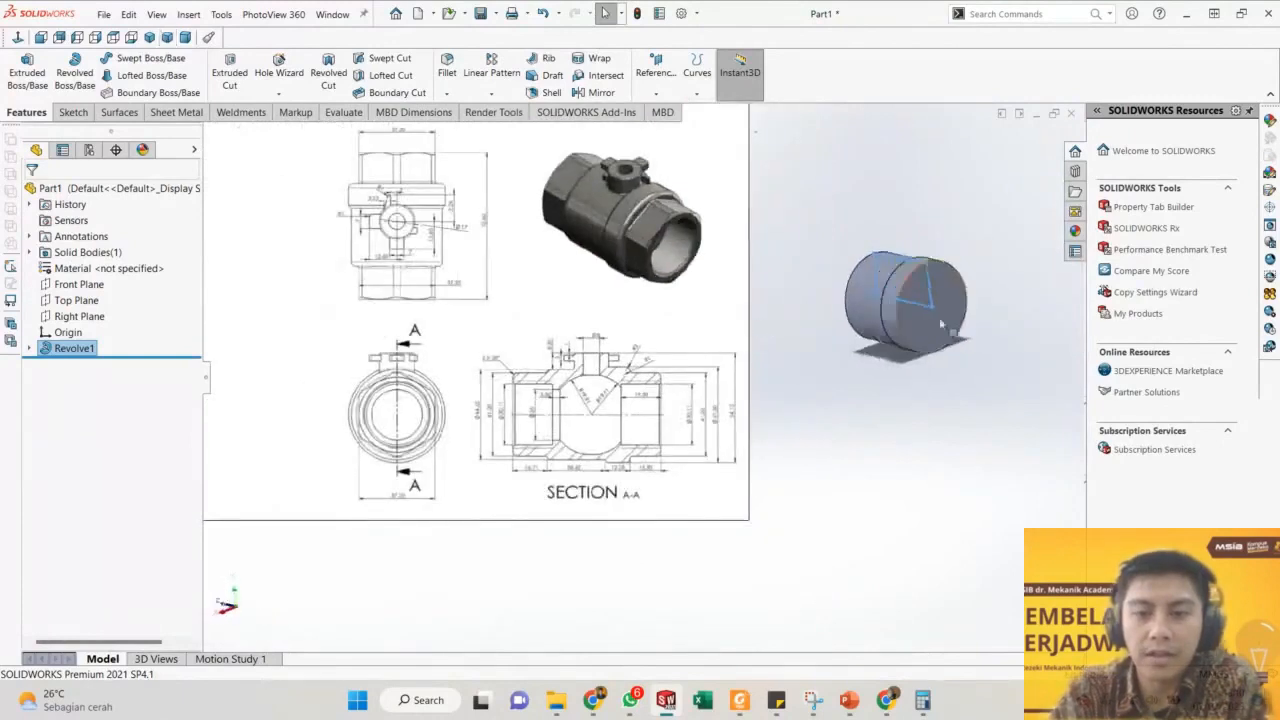
scroll(955, 395, "down", 2)
left_click(72, 111)
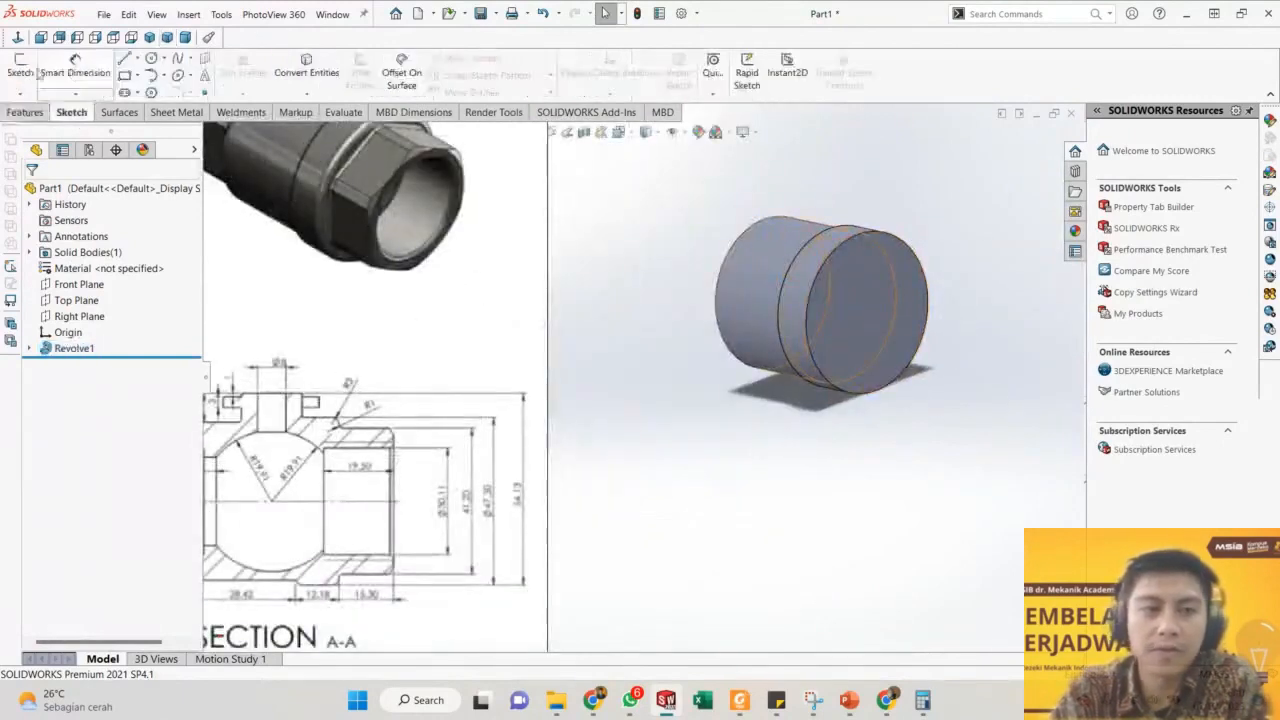
left_click(20, 72)
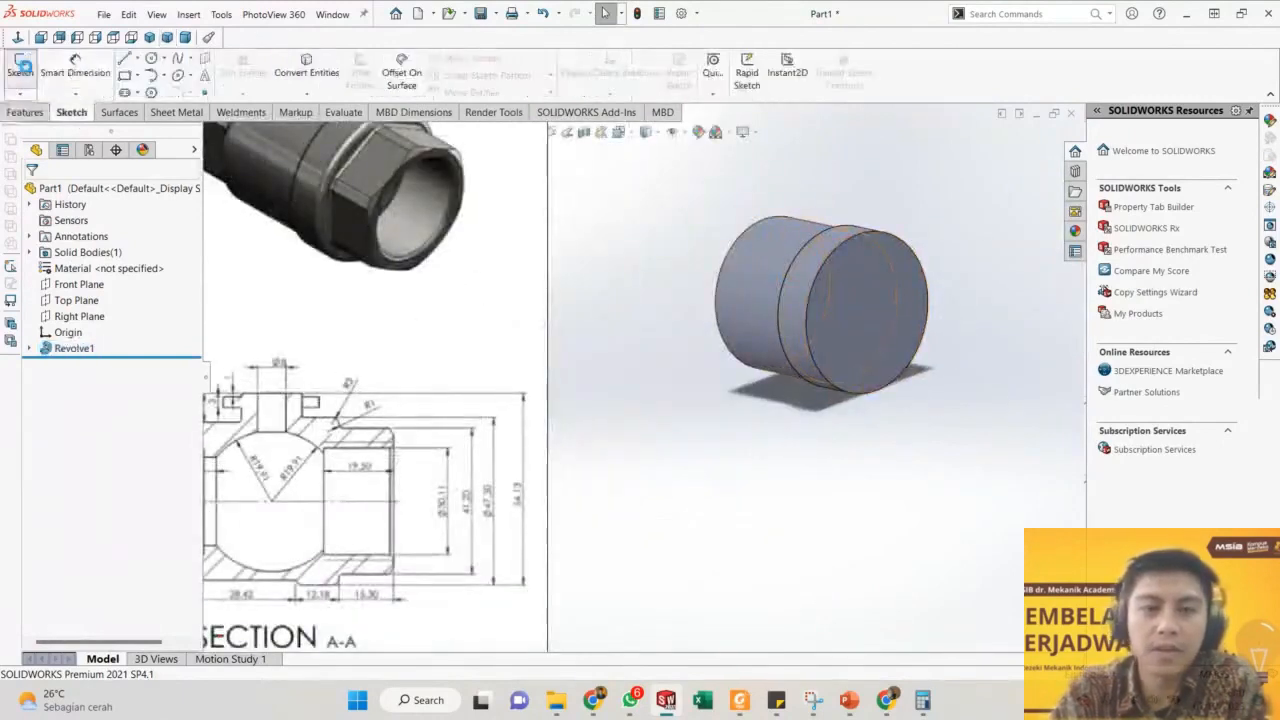
left_click(861, 327)
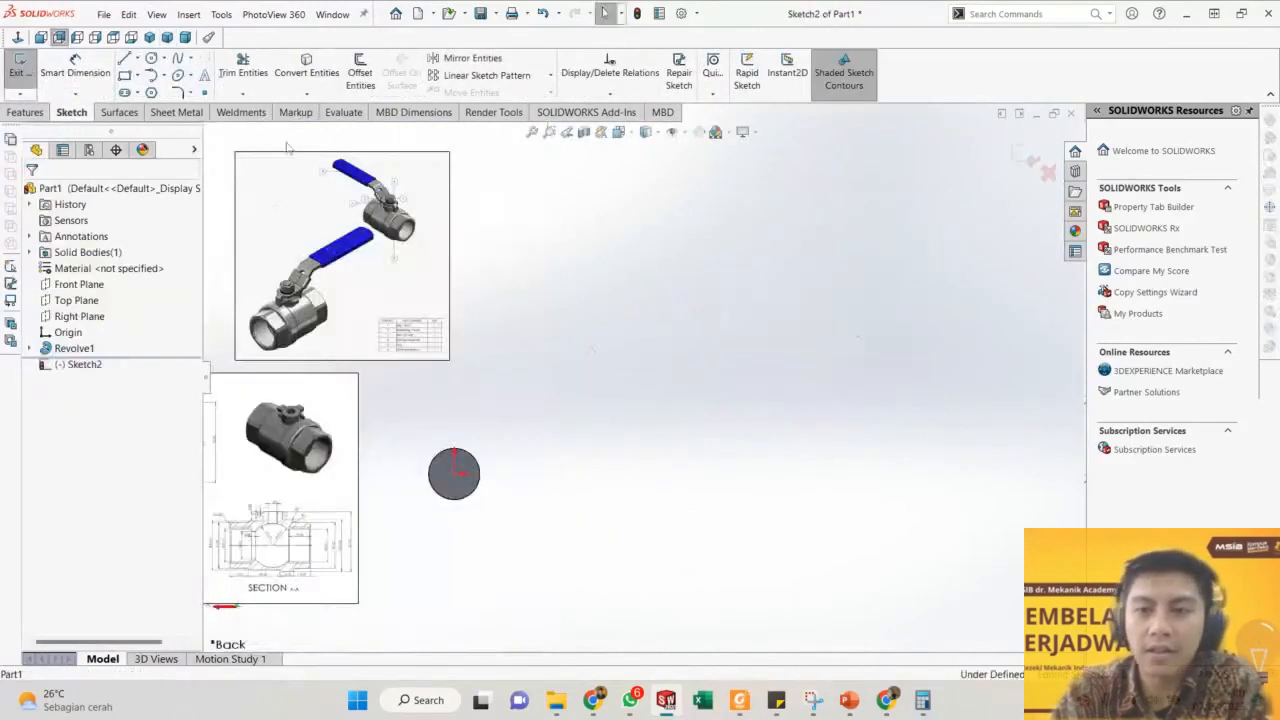
Sketch a six-sided polygon centred on the origin with a vertex straight above it and an inscribed circle about 30.5 mm in diameter.
left_click(152, 92)
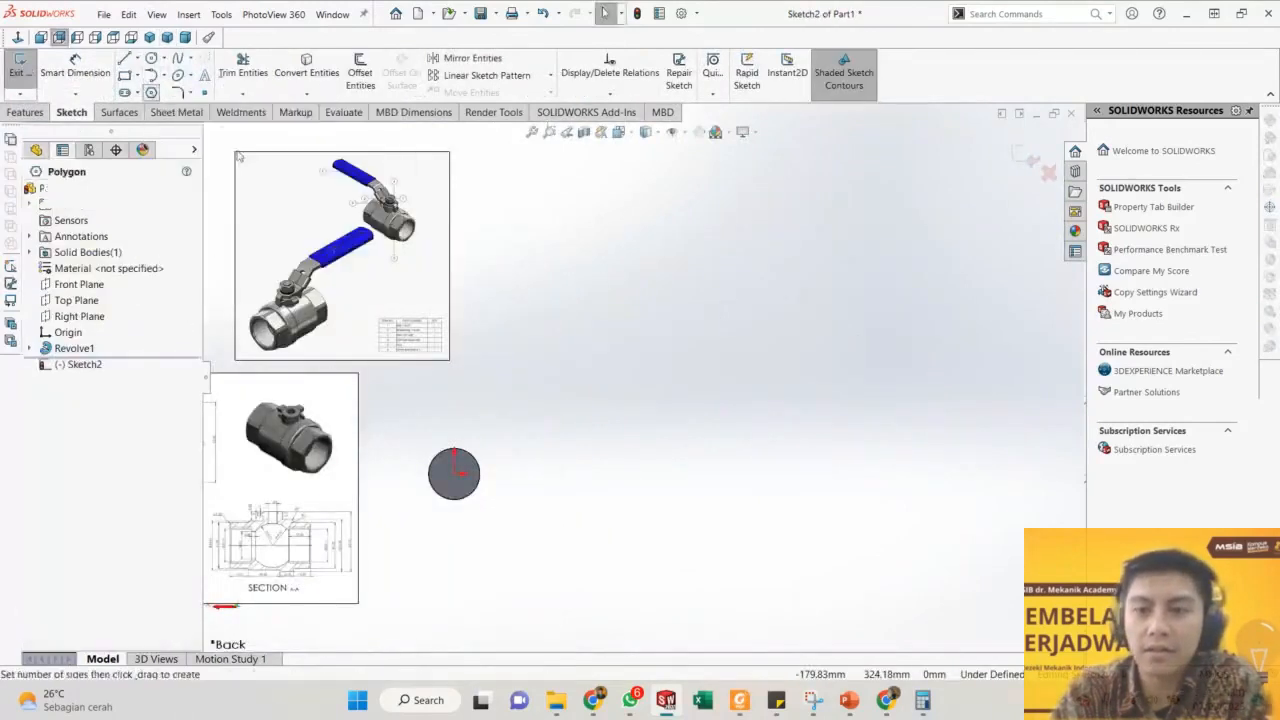
middle_click_drag(320, 537, 505, 451, "ctrl")
scroll(480, 462, "down", 4)
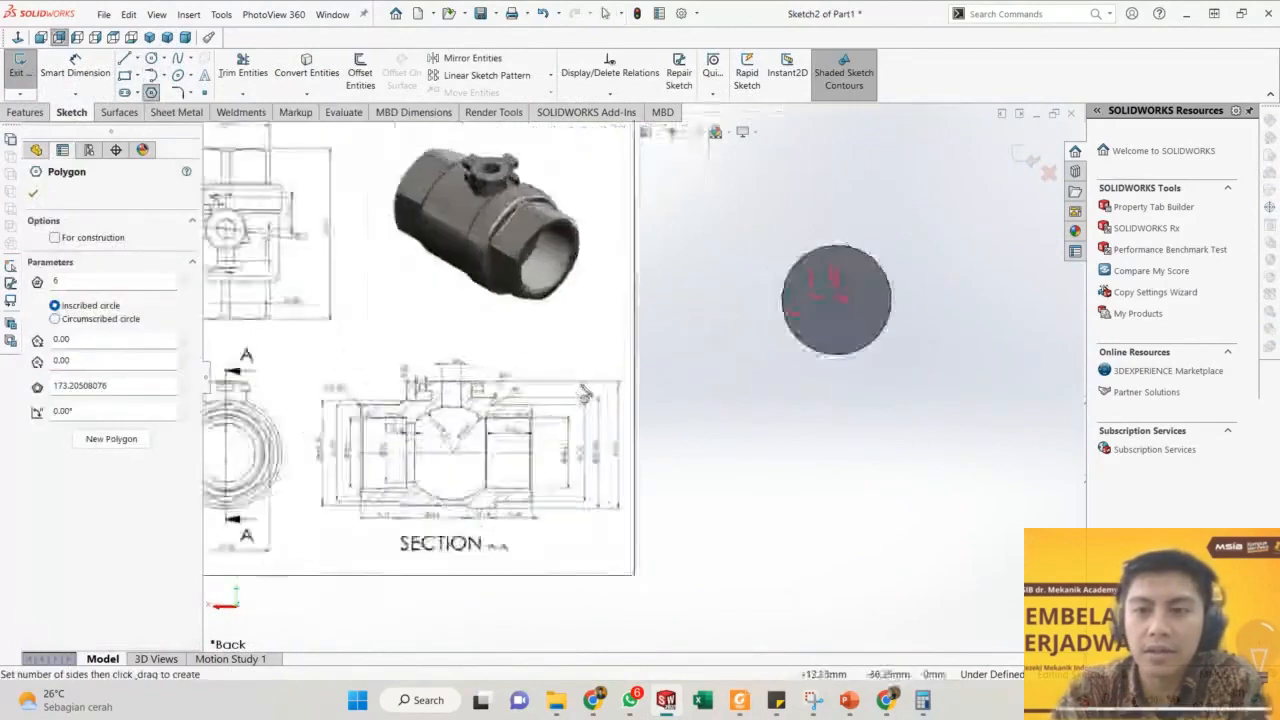
scroll(640, 378, "up", 3)
scroll(730, 280, "down", 2)
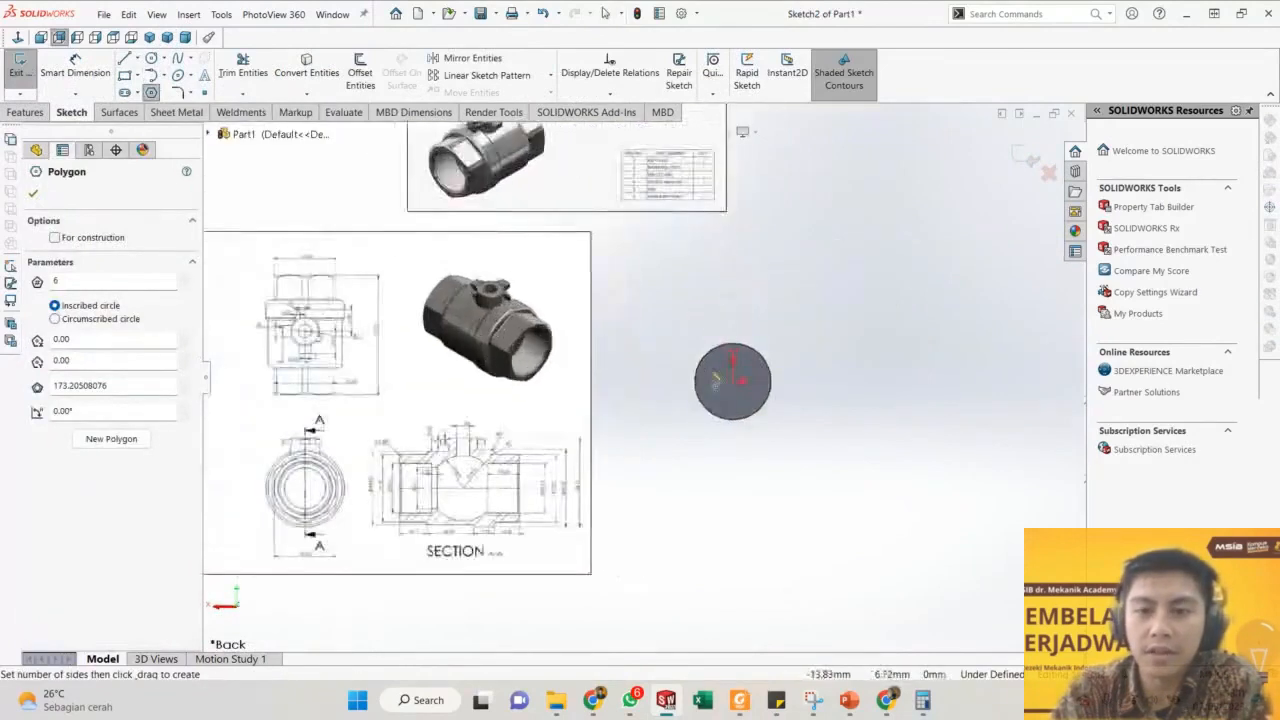
scroll(603, 487, "down", 3)
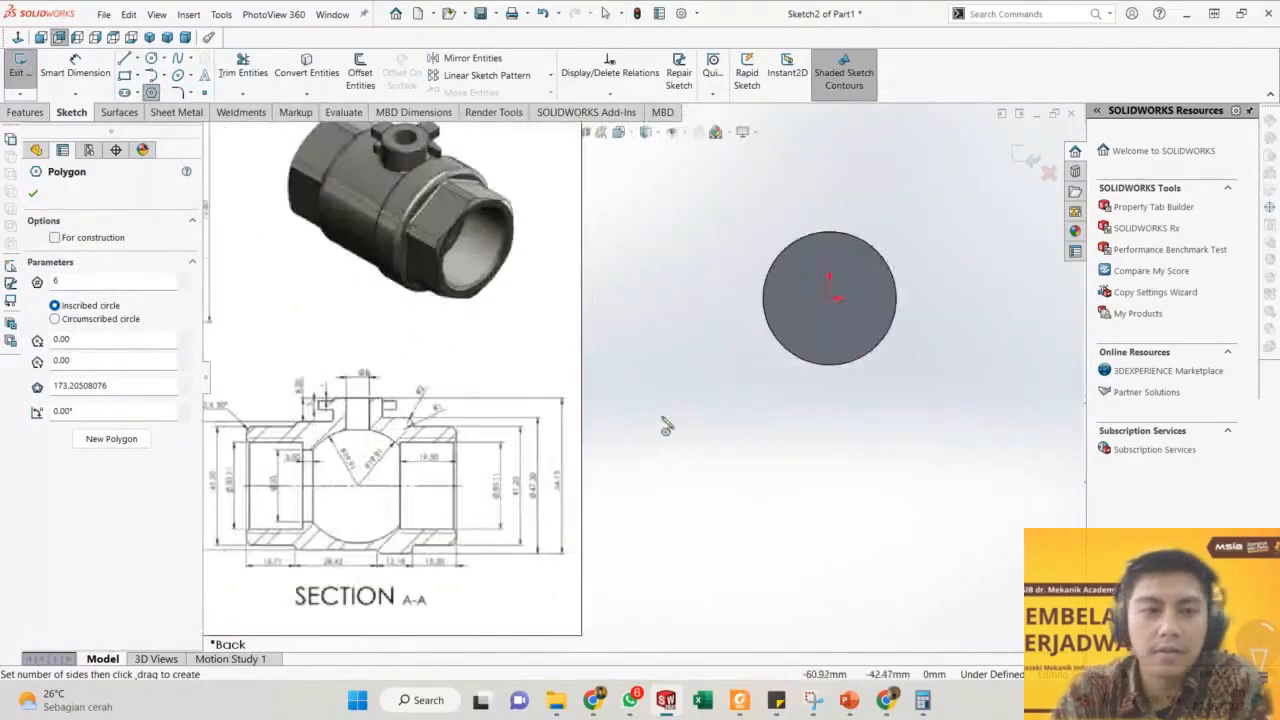
left_click(830, 298)
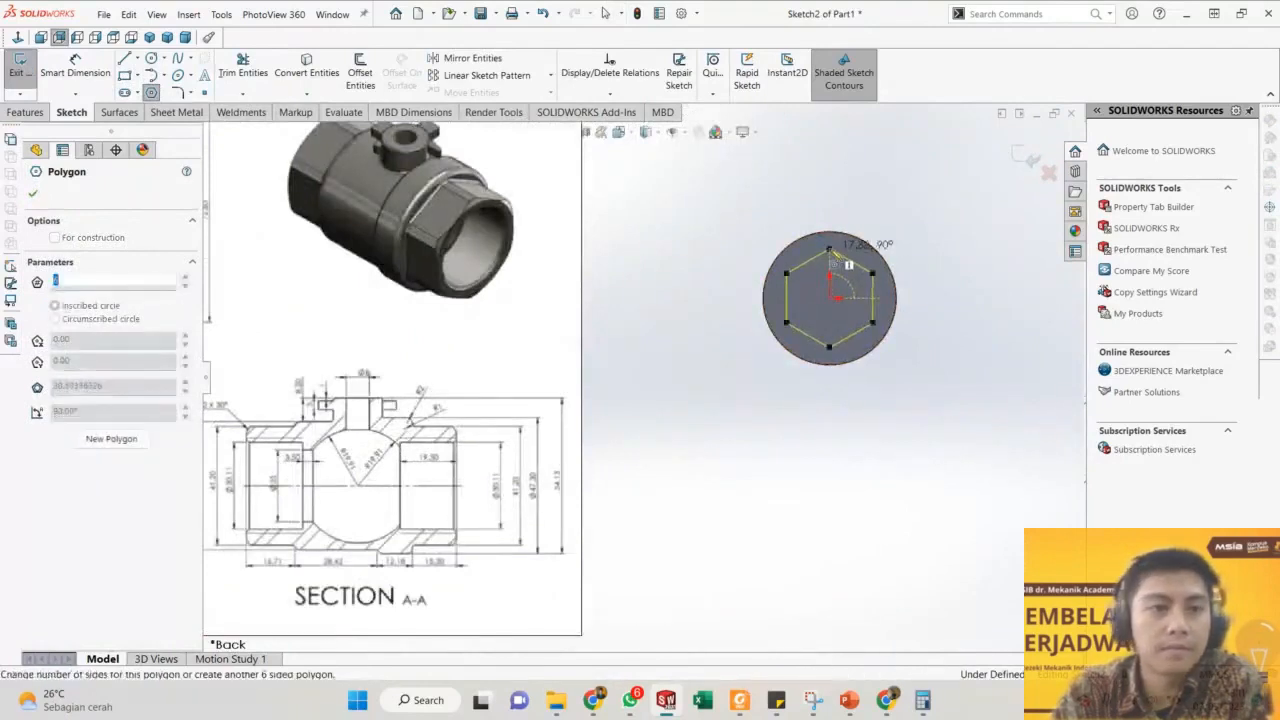
left_click(838, 255)
scroll(921, 275, "down", 3)
scroll(645, 388, "up", 4)
key("Escape")
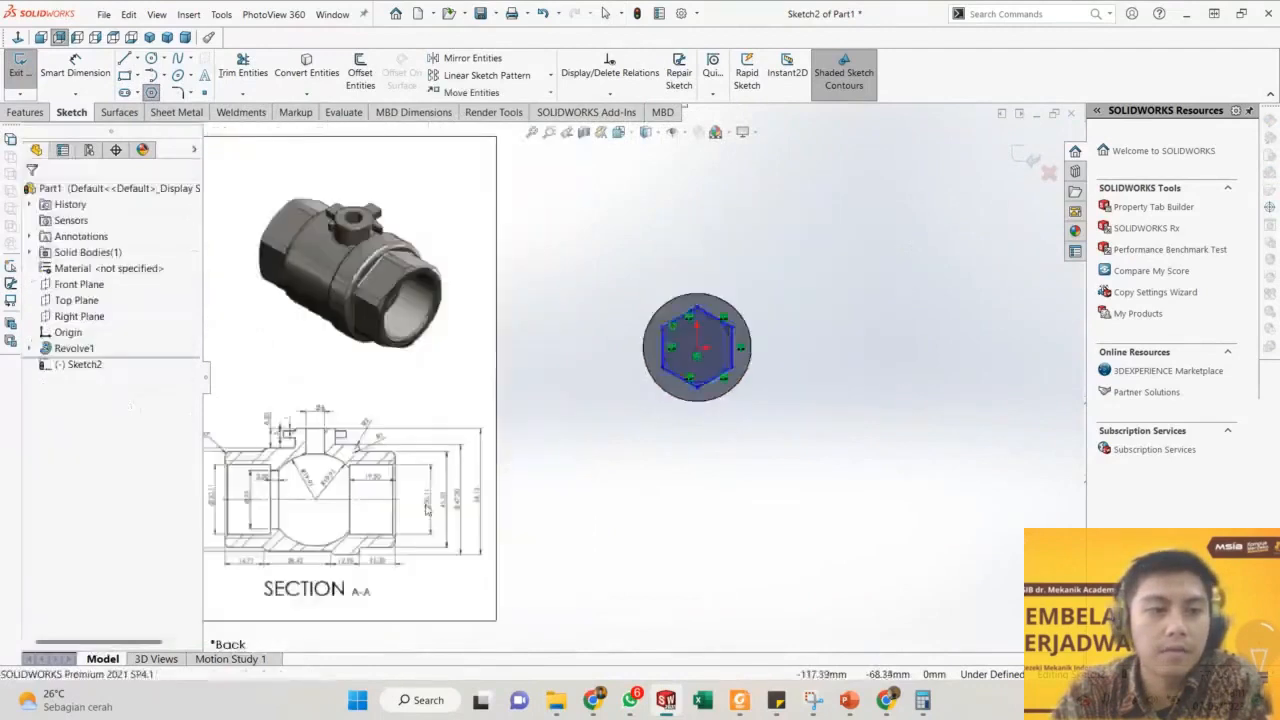
Dimension the hexagon's inscribed circle to a diameter of 41.2 mm.
scroll(355, 535, "down", 2)
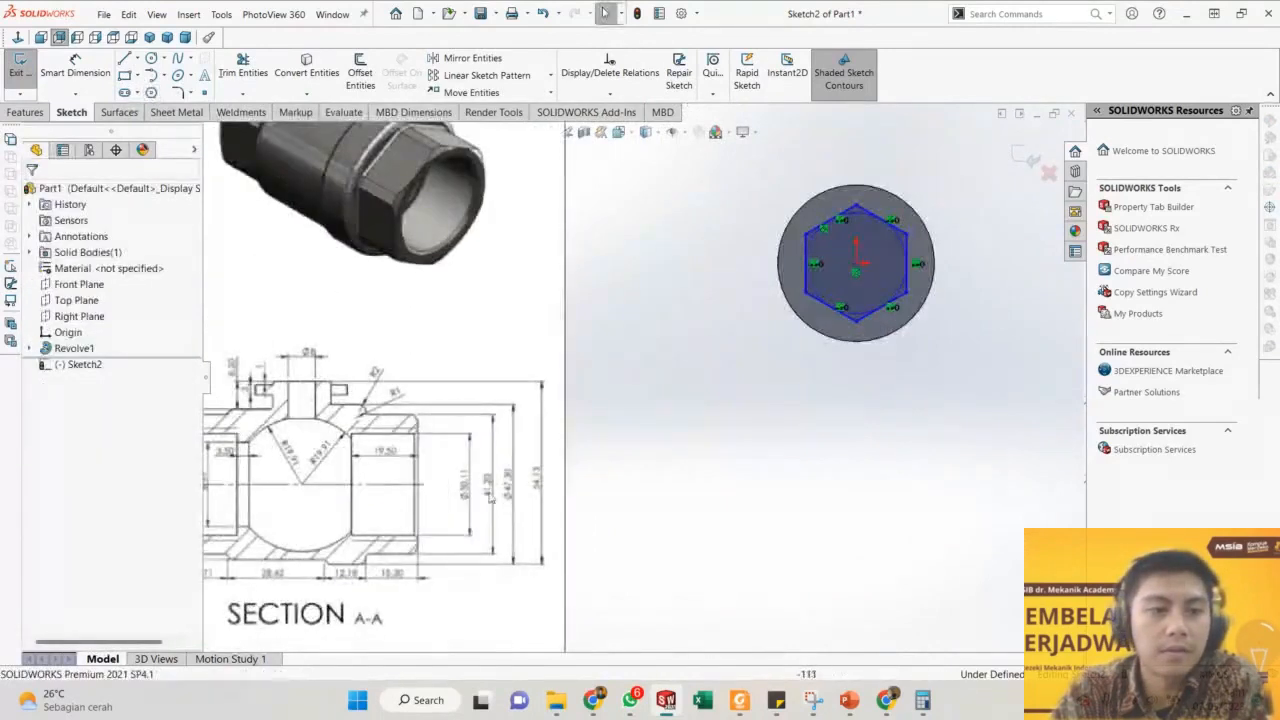
scroll(906, 258, "down", 4)
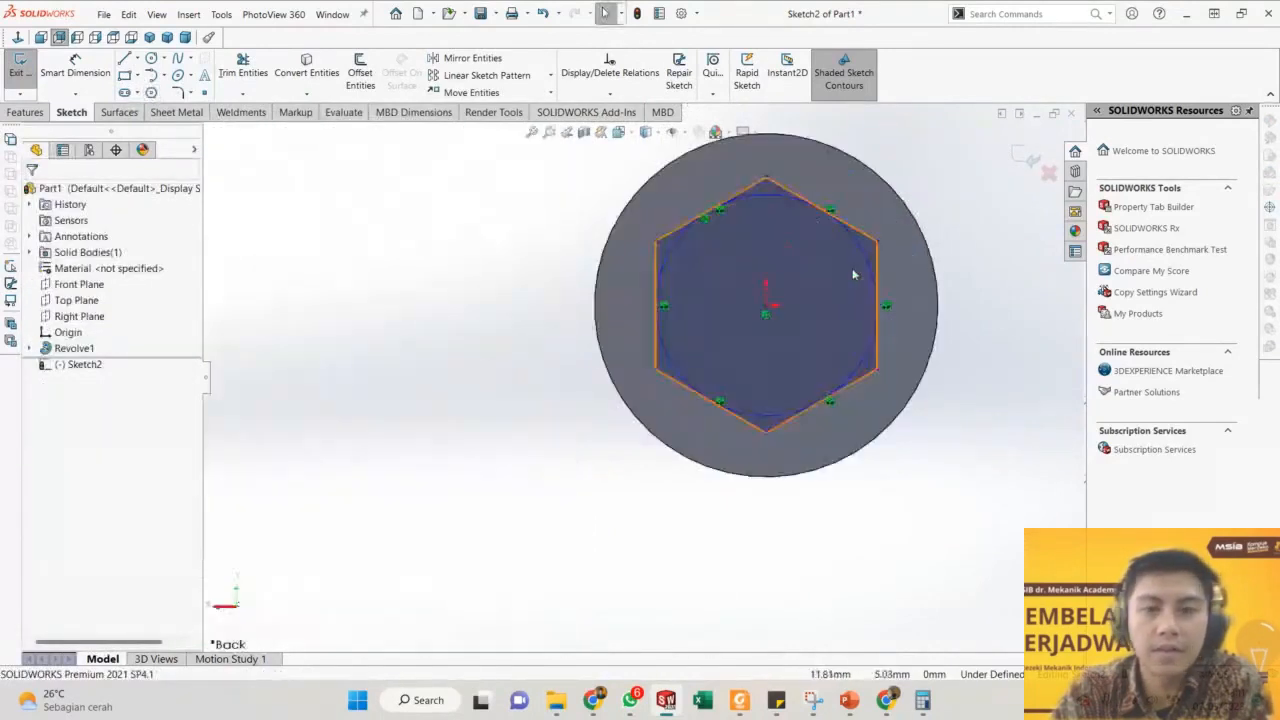
key("d")
left_click(868, 250)
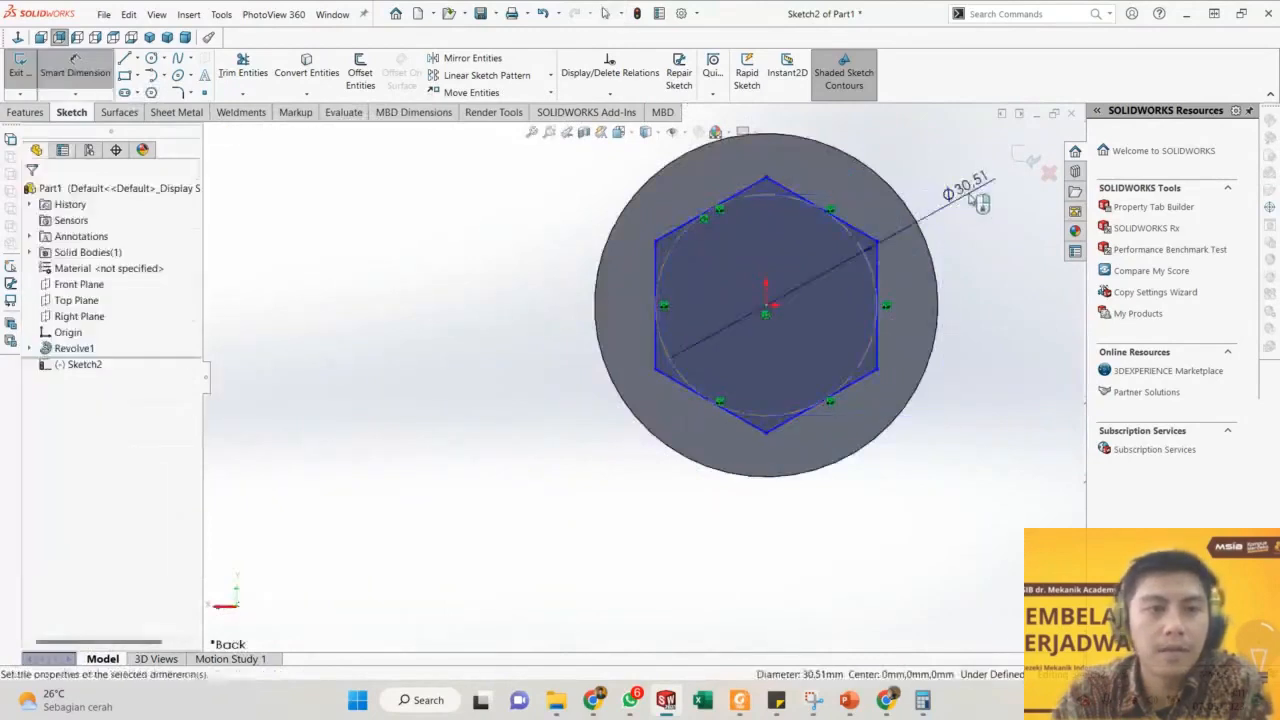
left_click(965, 195)
type("41.2")
key("Return")
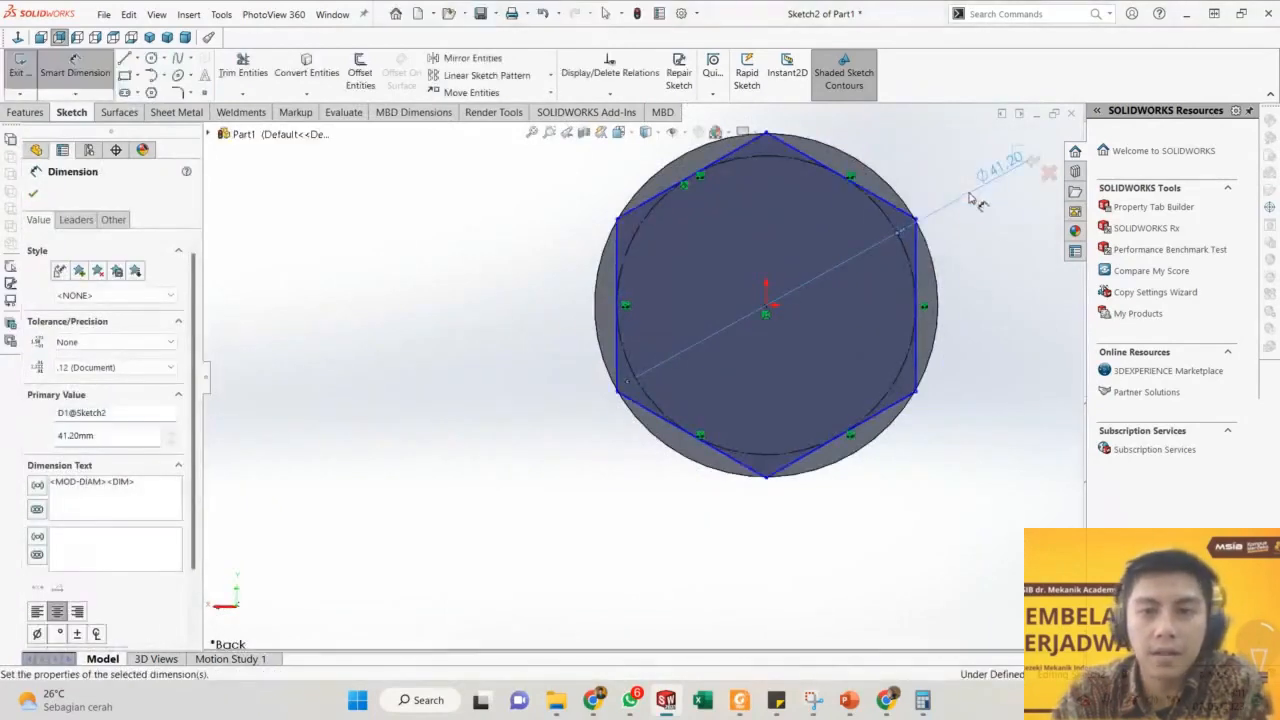
scroll(937, 380, "up", 1)
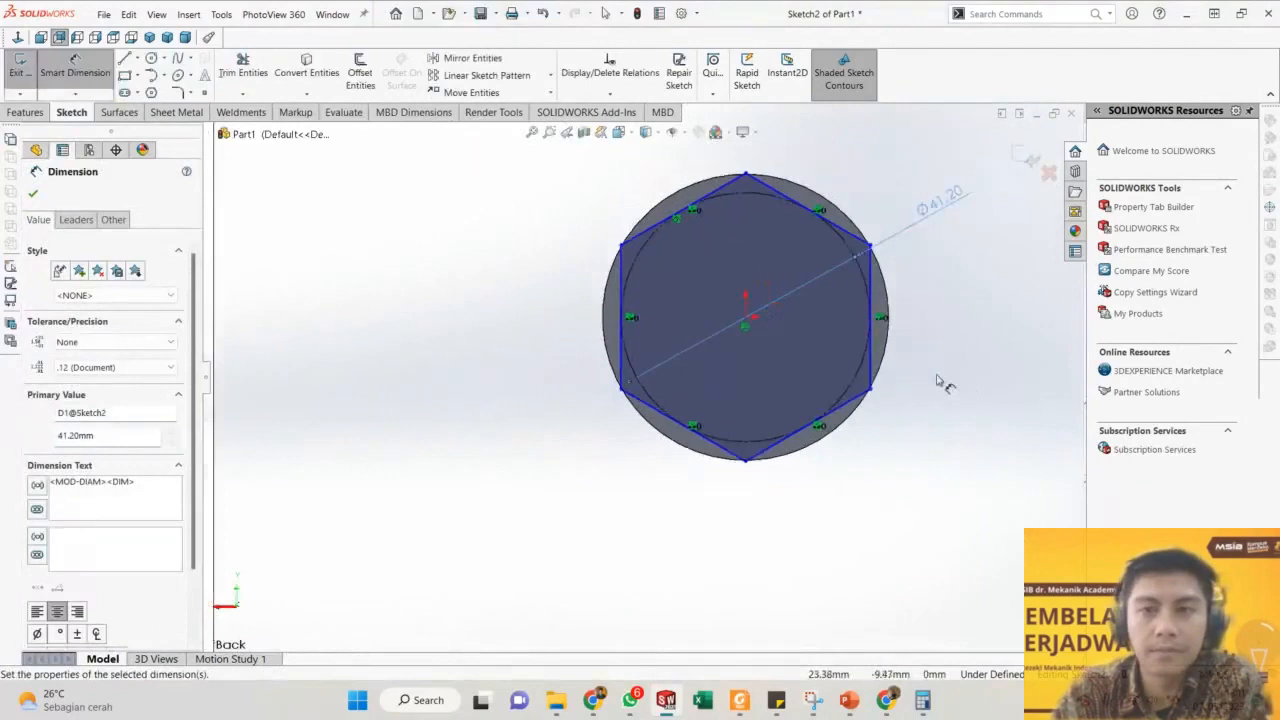
left_click(831, 500)
key("Escape")
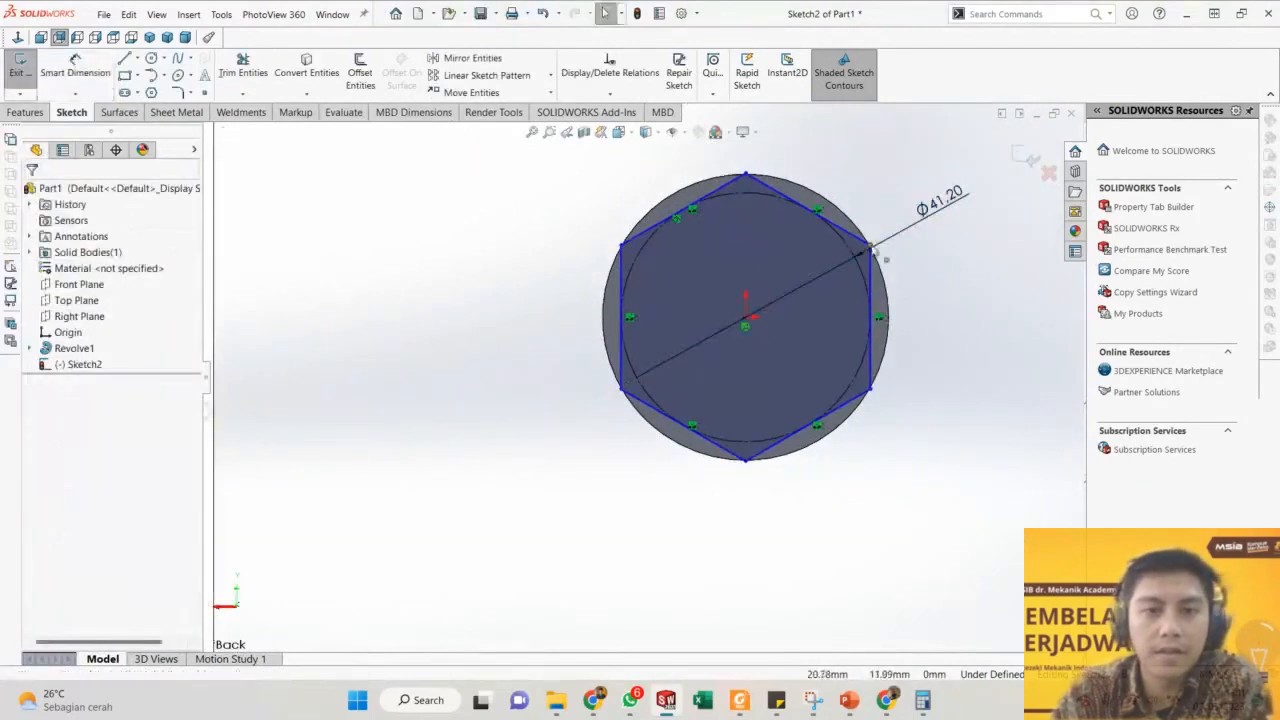
Rotate the hexagon freely to test its freedom, and add a Vertical relation between its upper vertex and the origin.
mouse_move(870, 245)
left_mouse_down()
mouse_move(921, 296)
mouse_move(920, 368)
mouse_move(915, 330)
mouse_move(937, 257)
mouse_move(971, 346)
mouse_move(940, 262)
mouse_move(884, 214)
mouse_move(948, 400)
mouse_move(923, 238)
mouse_move(975, 372)
mouse_move(990, 292)
mouse_move(961, 290)
left_mouse_up()
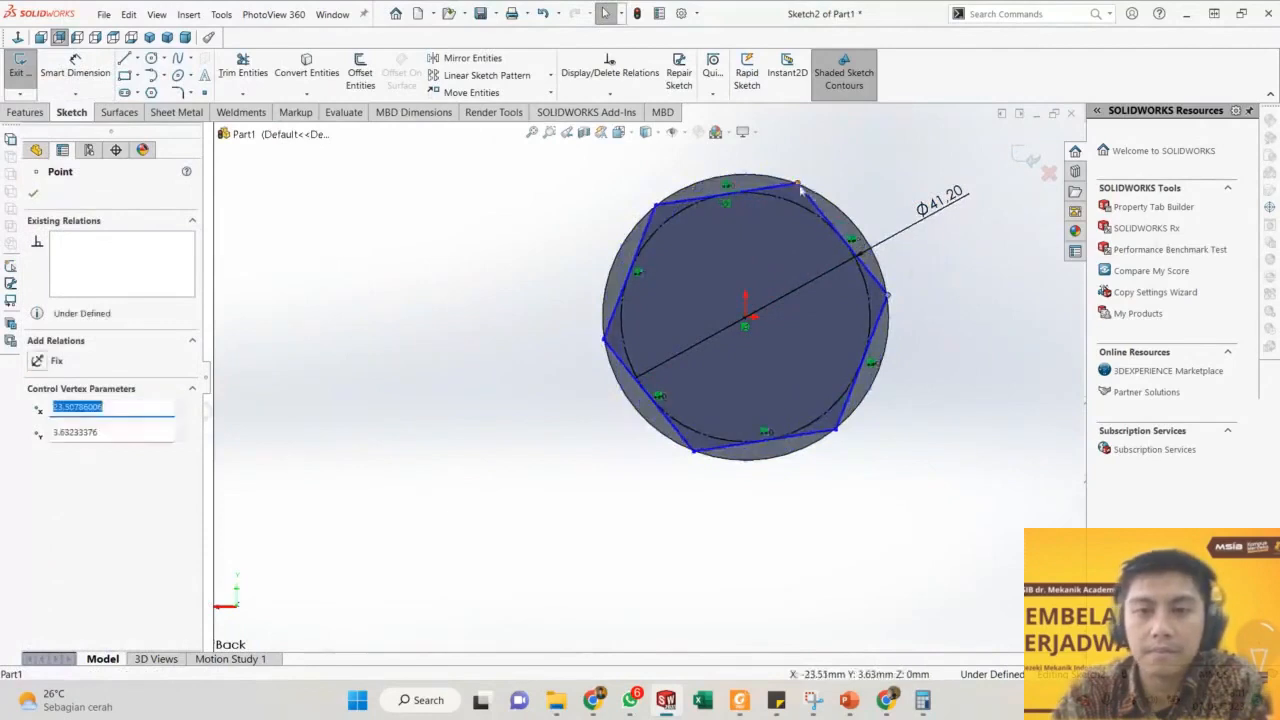
left_click(799, 185)
left_click(745, 321)
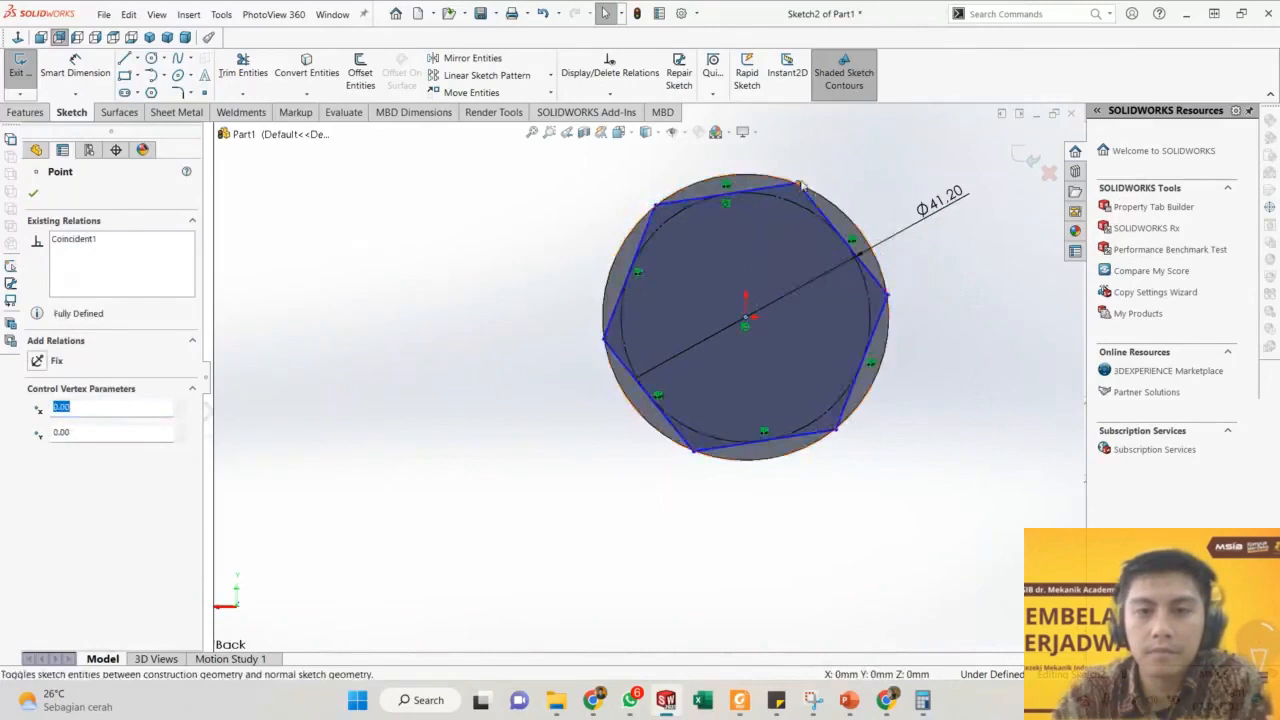
left_click(799, 185, "ctrl")
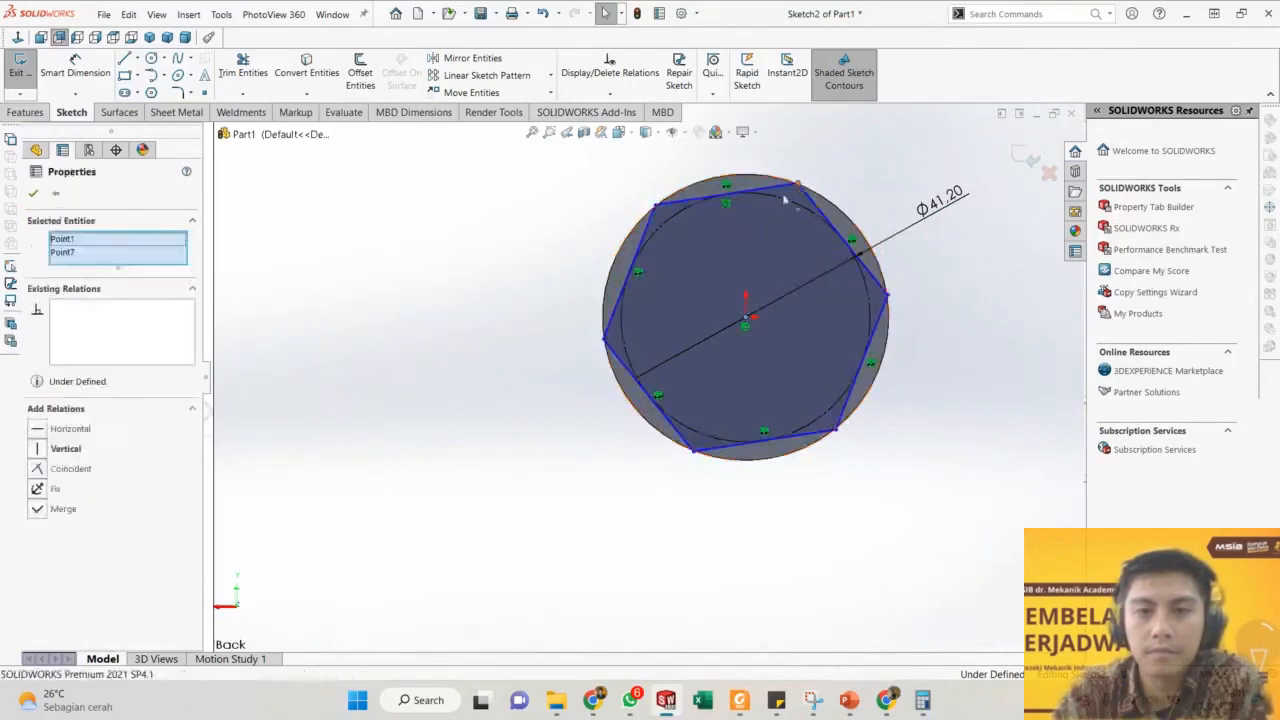
left_click(52, 448)
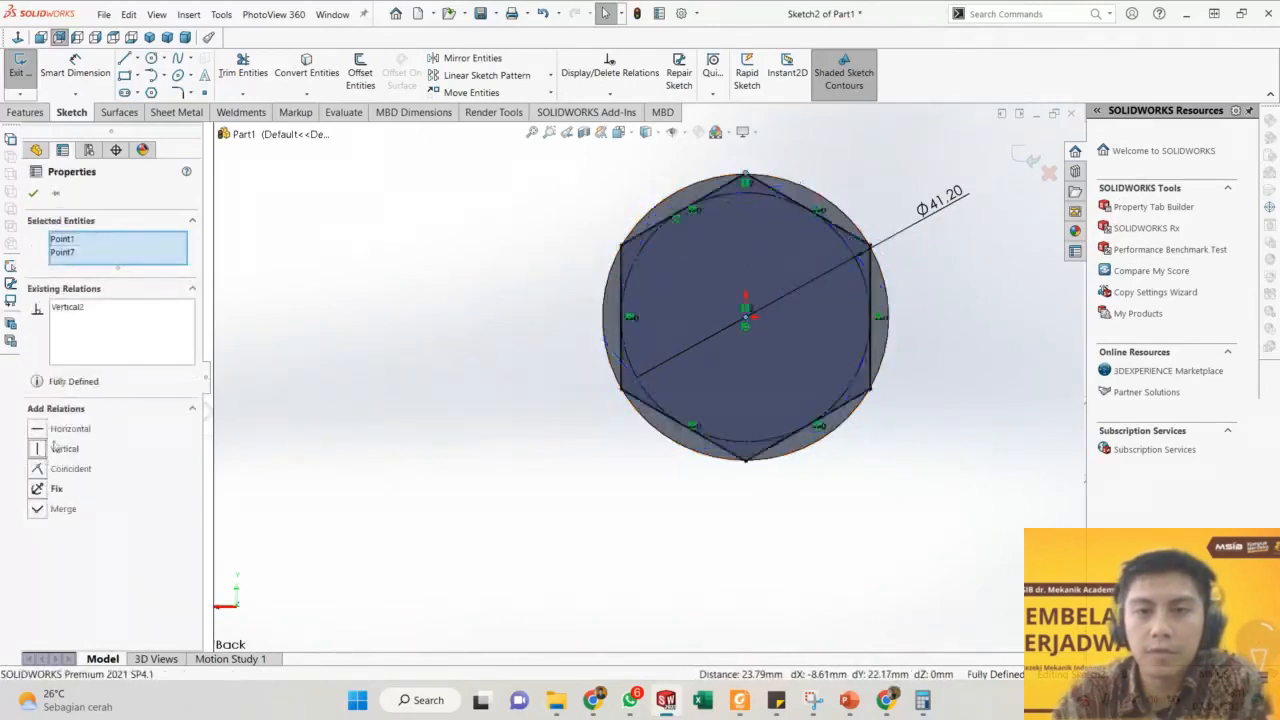
left_click(903, 567)
Extrude the hexagon outward from the larger end face as a 15.3 mm blind boss merged with the body.
scroll(725, 456, "up", 5)
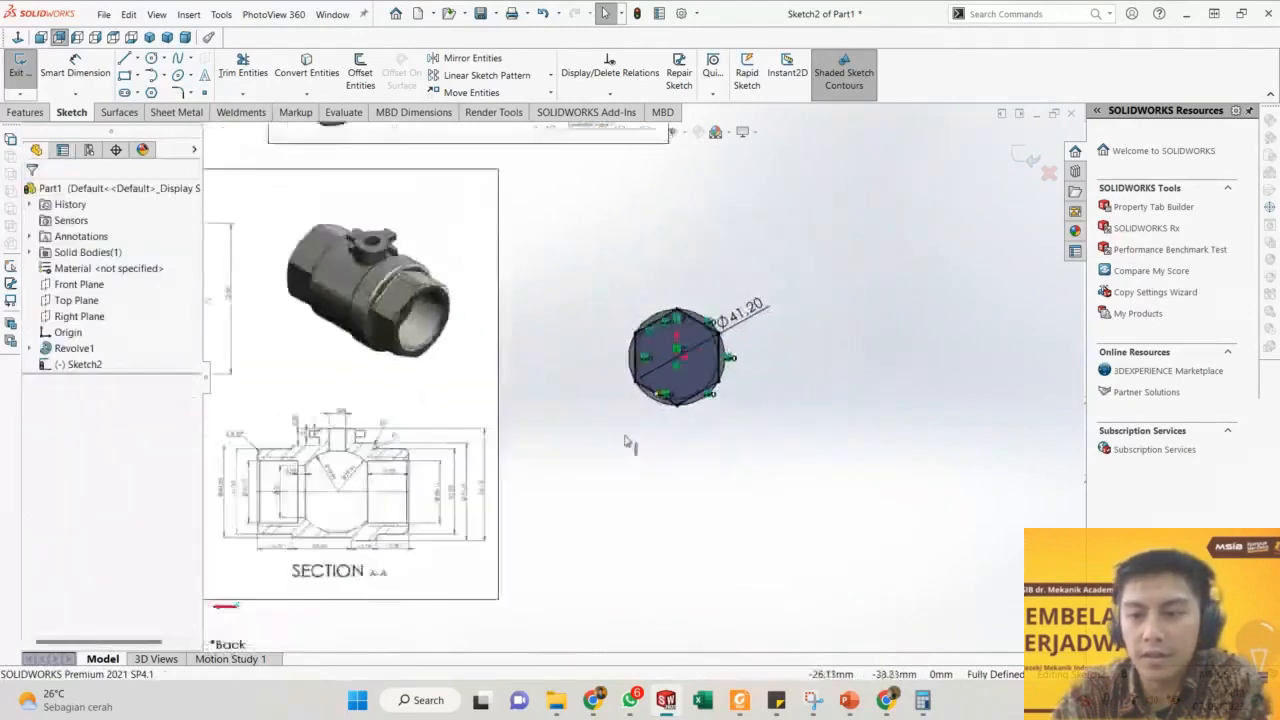
scroll(628, 440, "down", 1)
scroll(421, 557, "down", 3)
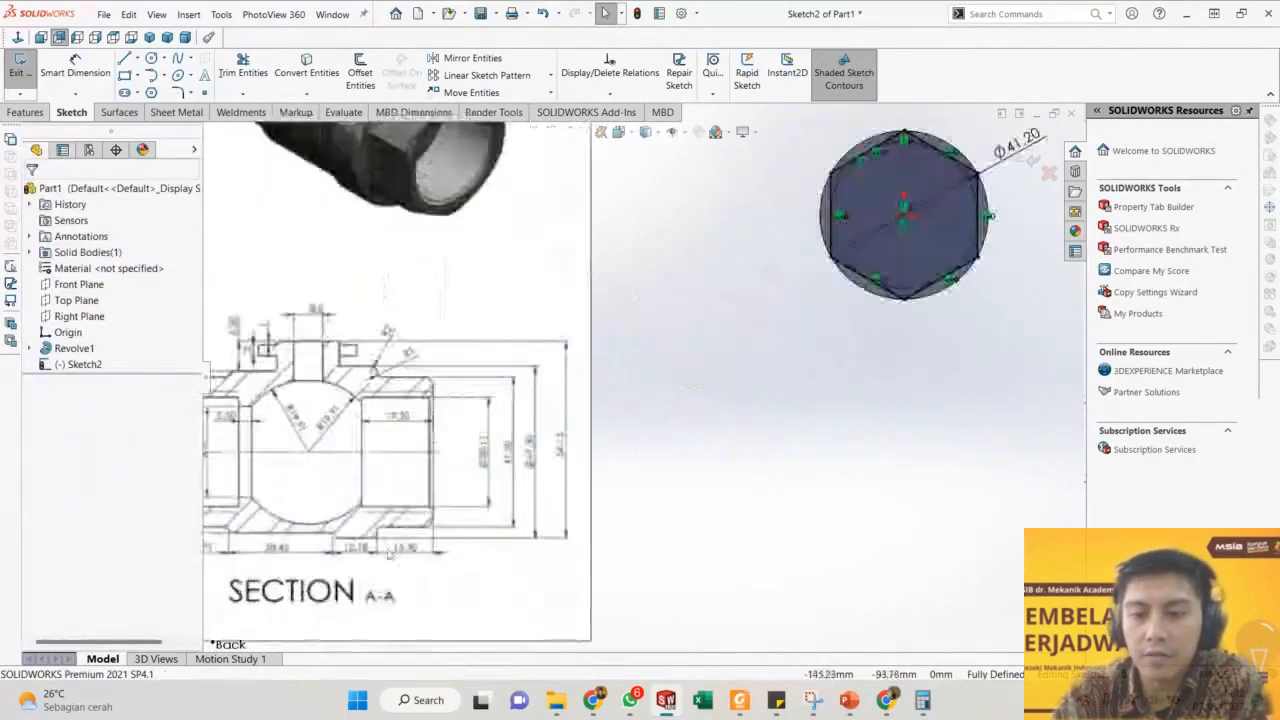
scroll(640, 377, "up", 2)
middle_click_drag(650, 270, 780, 350)
left_click(25, 112)
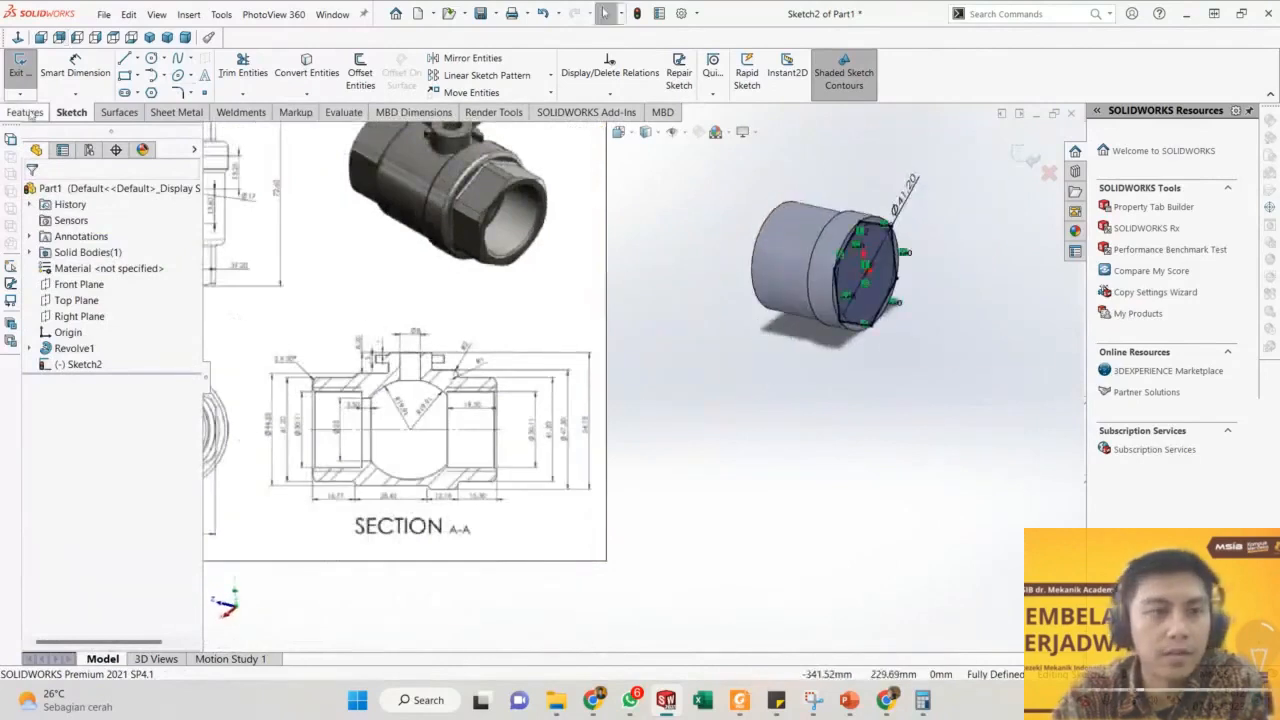
left_click(28, 76)
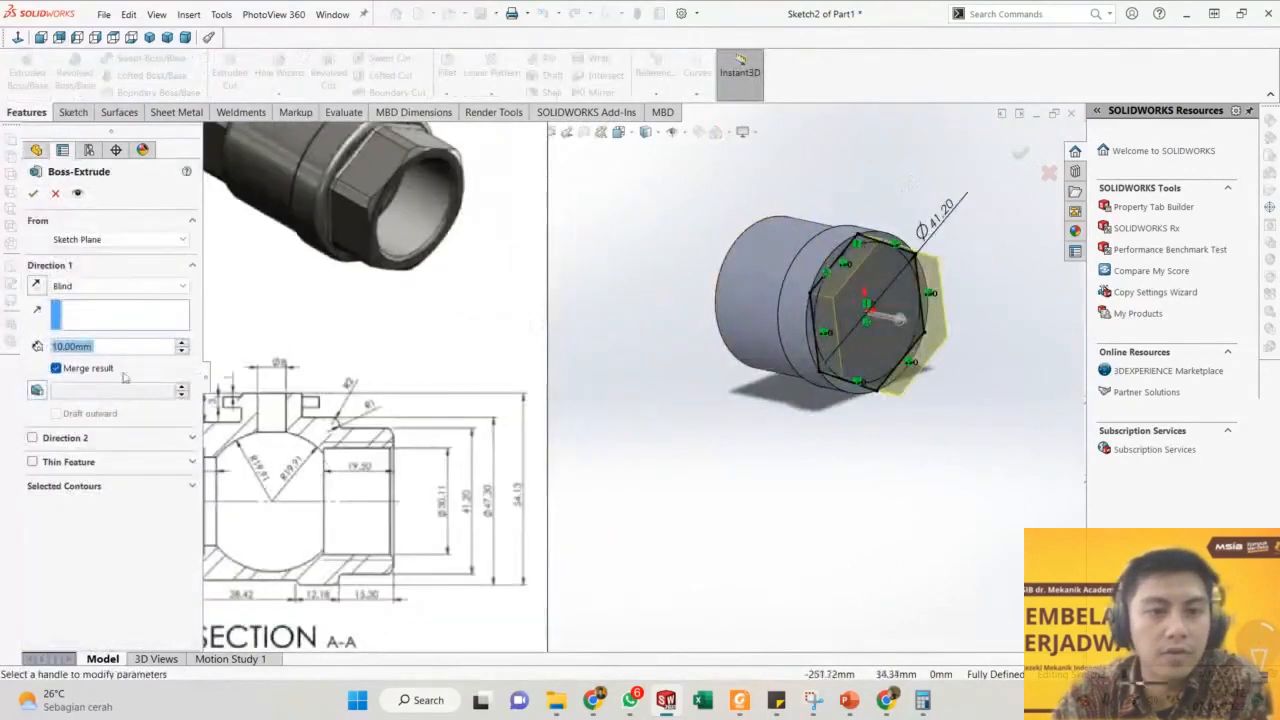
type("15.3")
key("Return")
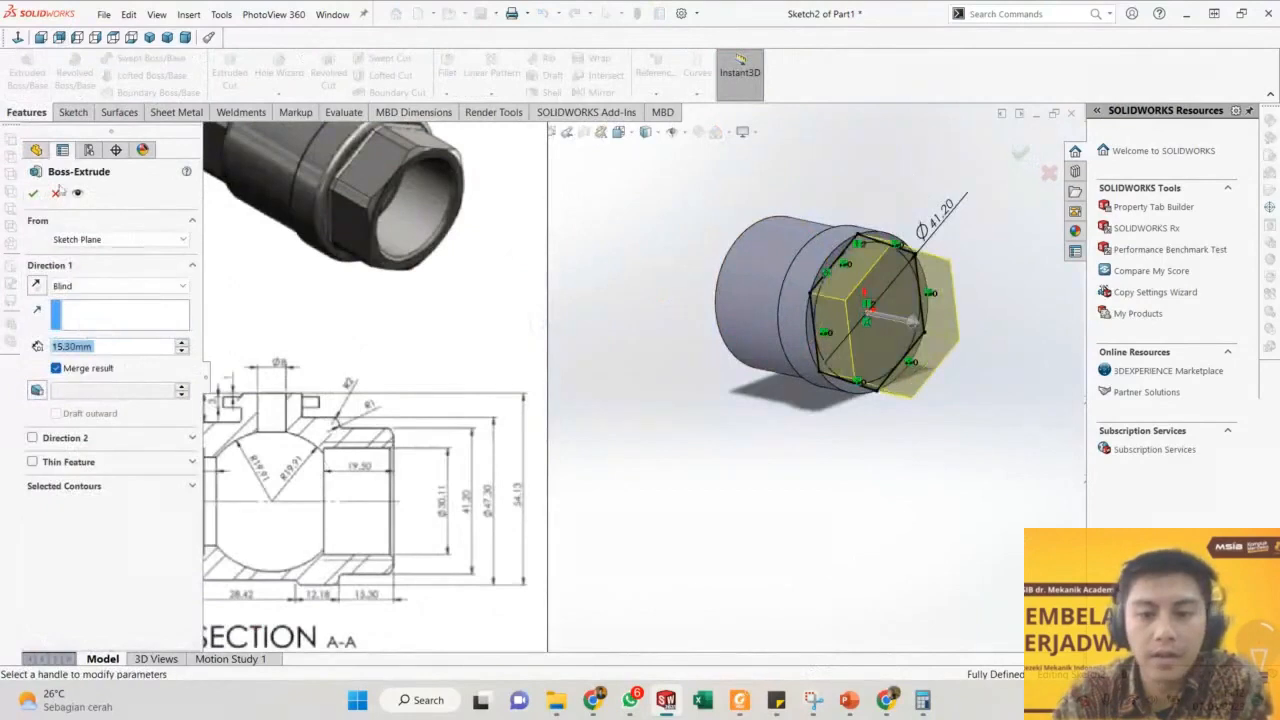
left_click(33, 192)
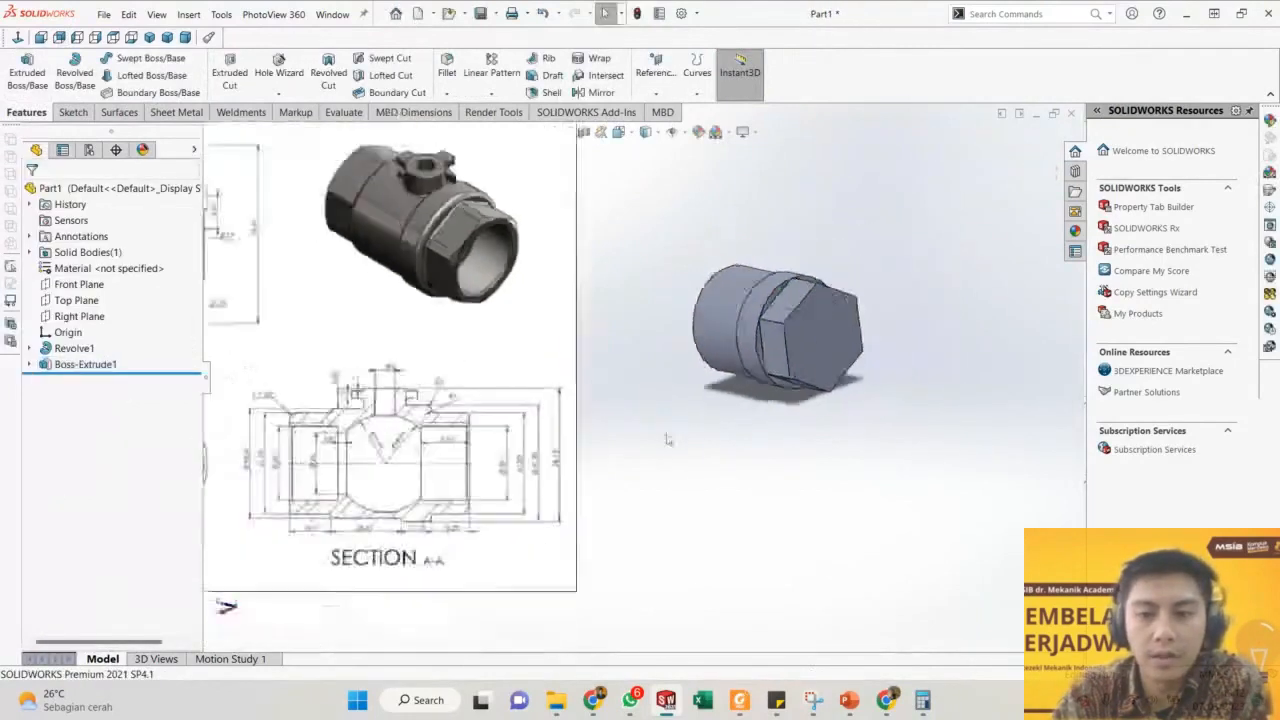
Try a second direction in the hexagonal boss extrusion, with a reversed 16.71 mm offset from the body's opposite end face.
middle_click_drag(668, 439, 712, 455)
scroll(322, 455, "up", 3)
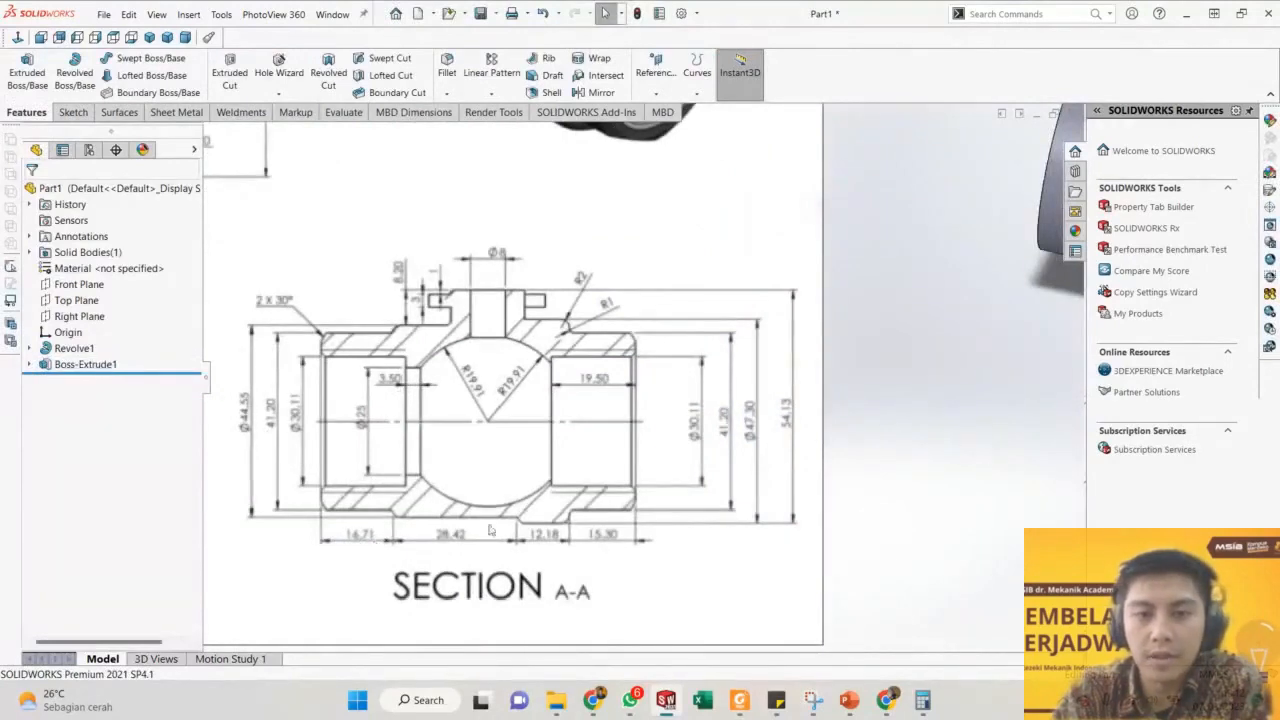
scroll(489, 530, "up", 4)
mouse_move(877, 303)
middle_mouse_down()
mouse_move(857, 302)
mouse_move(872, 285)
middle_mouse_up()
scroll(873, 301, "down", 1)
scroll(873, 301, "down", 1)
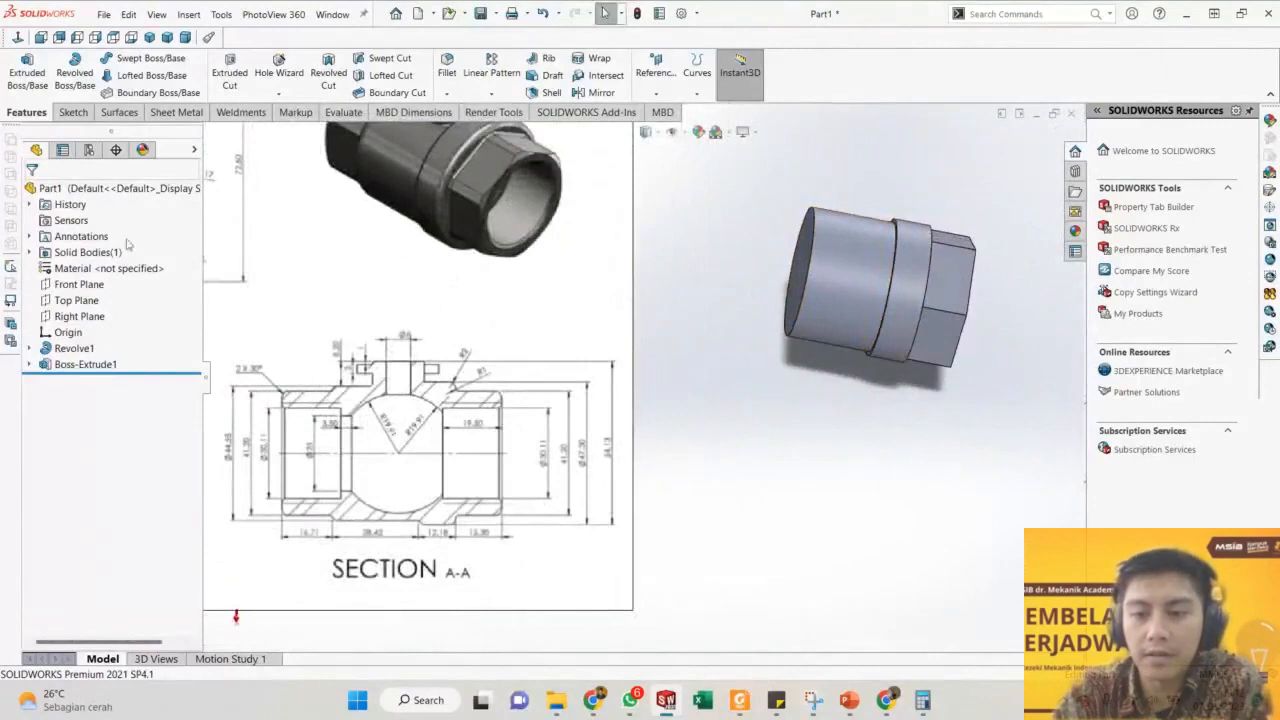
right_click(85, 364)
left_click(50, 308)
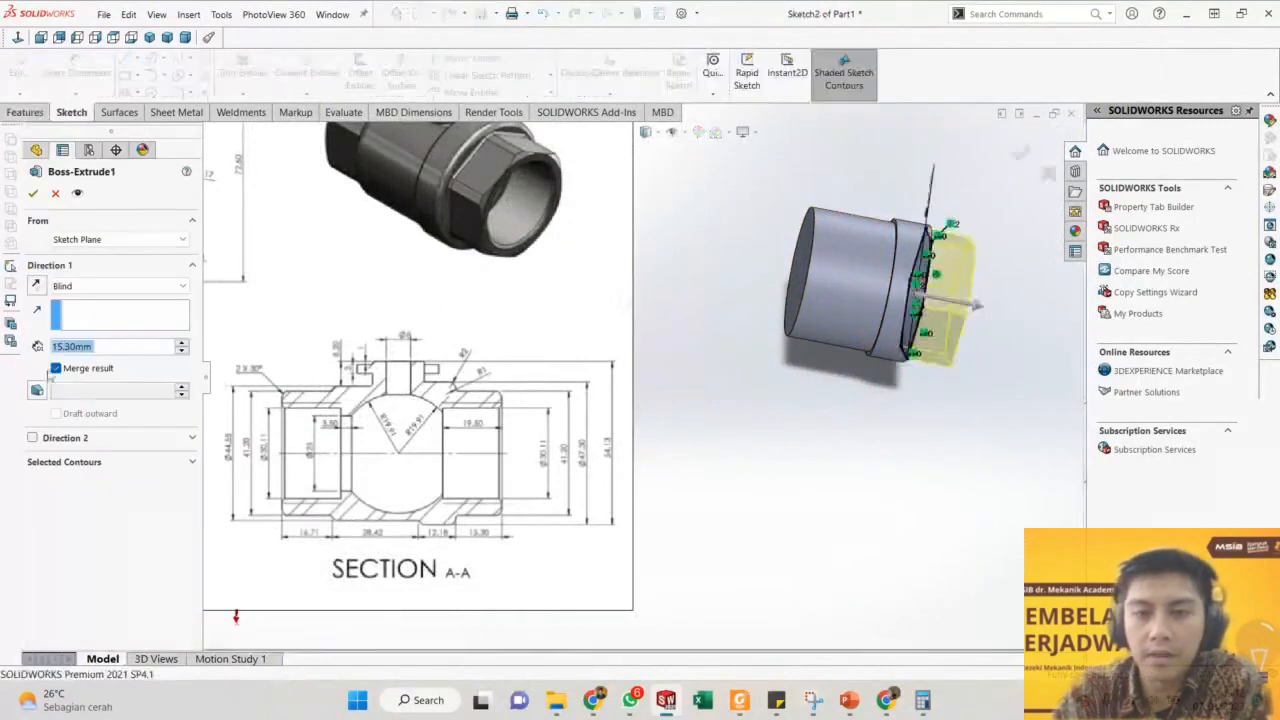
left_click(32, 438)
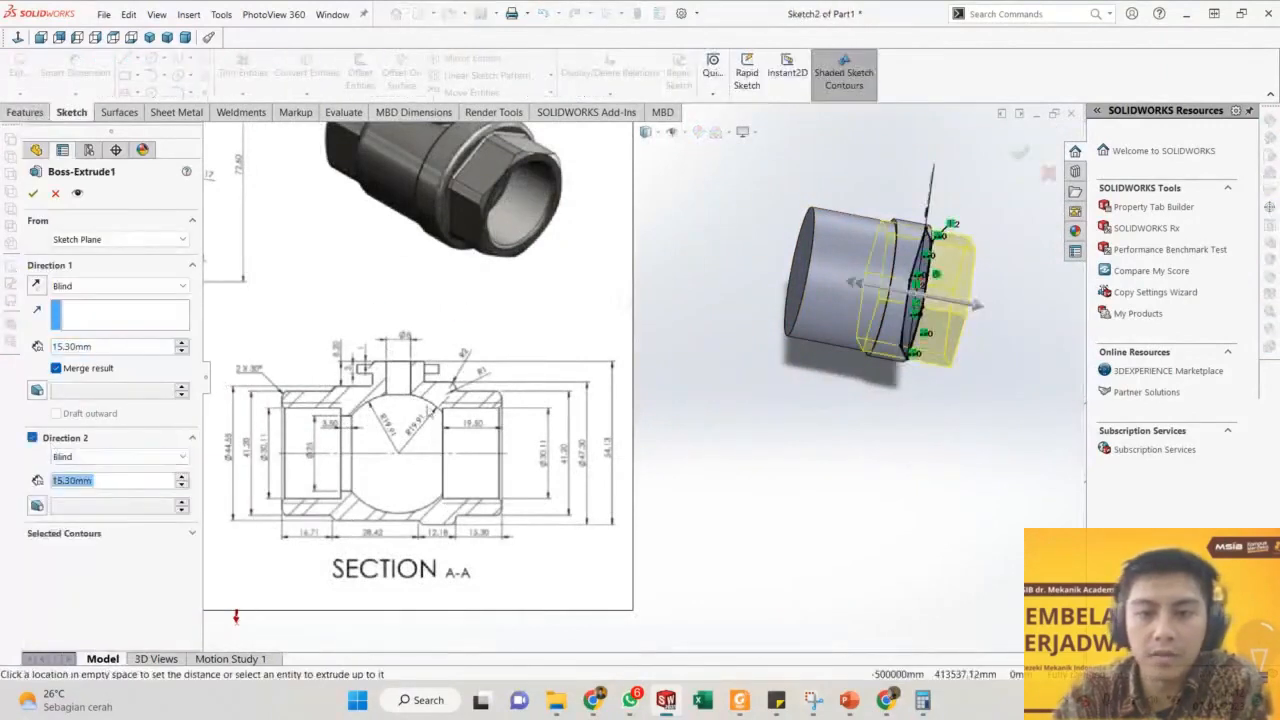
left_click(112, 456)
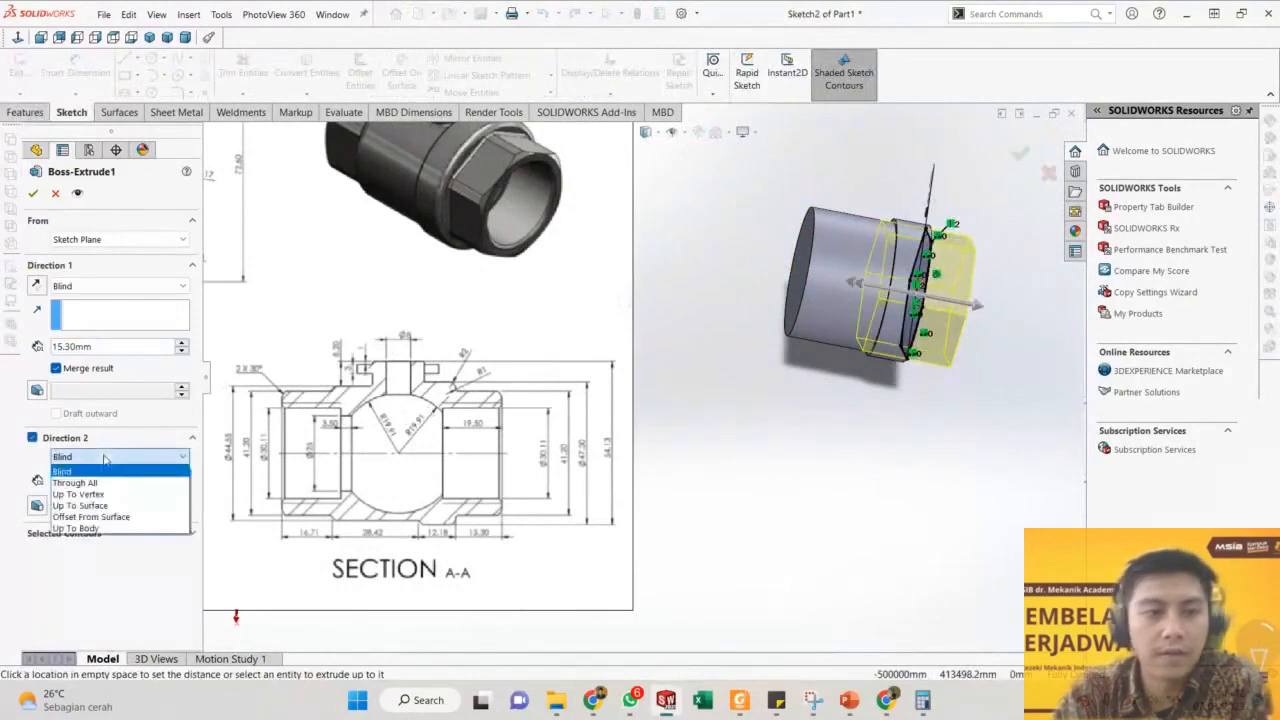
left_click(112, 517)
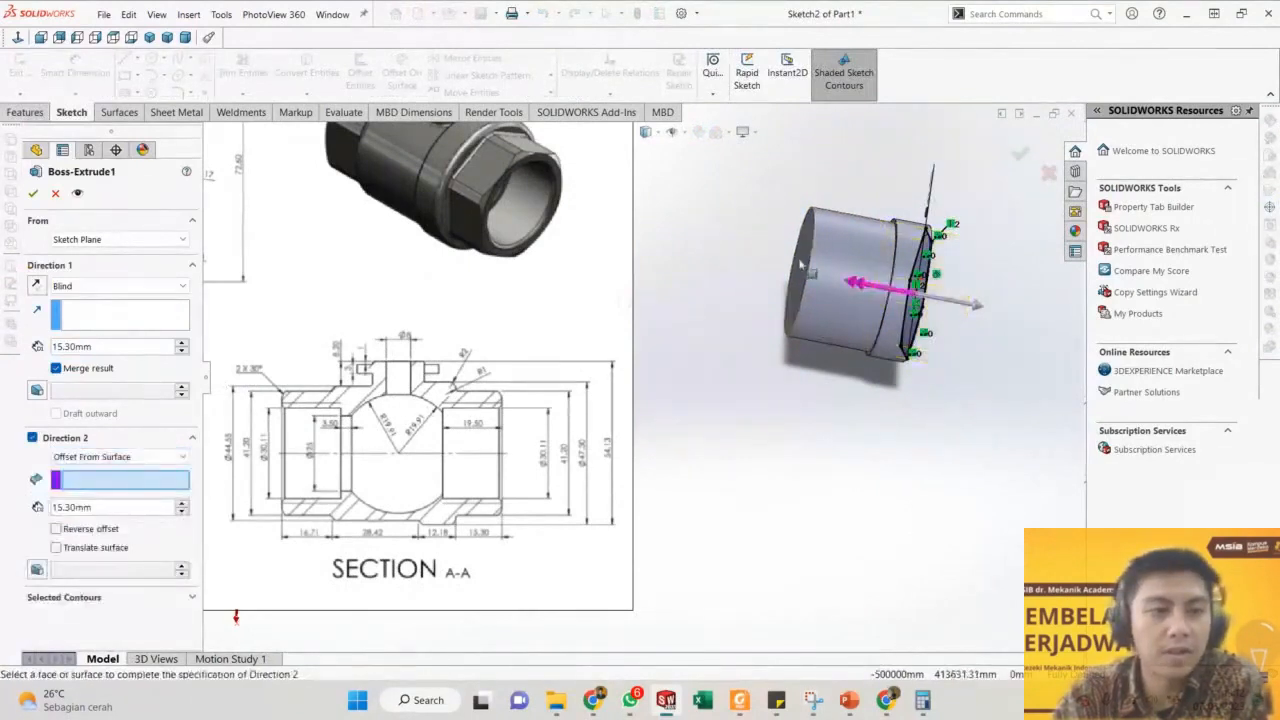
left_click(806, 268)
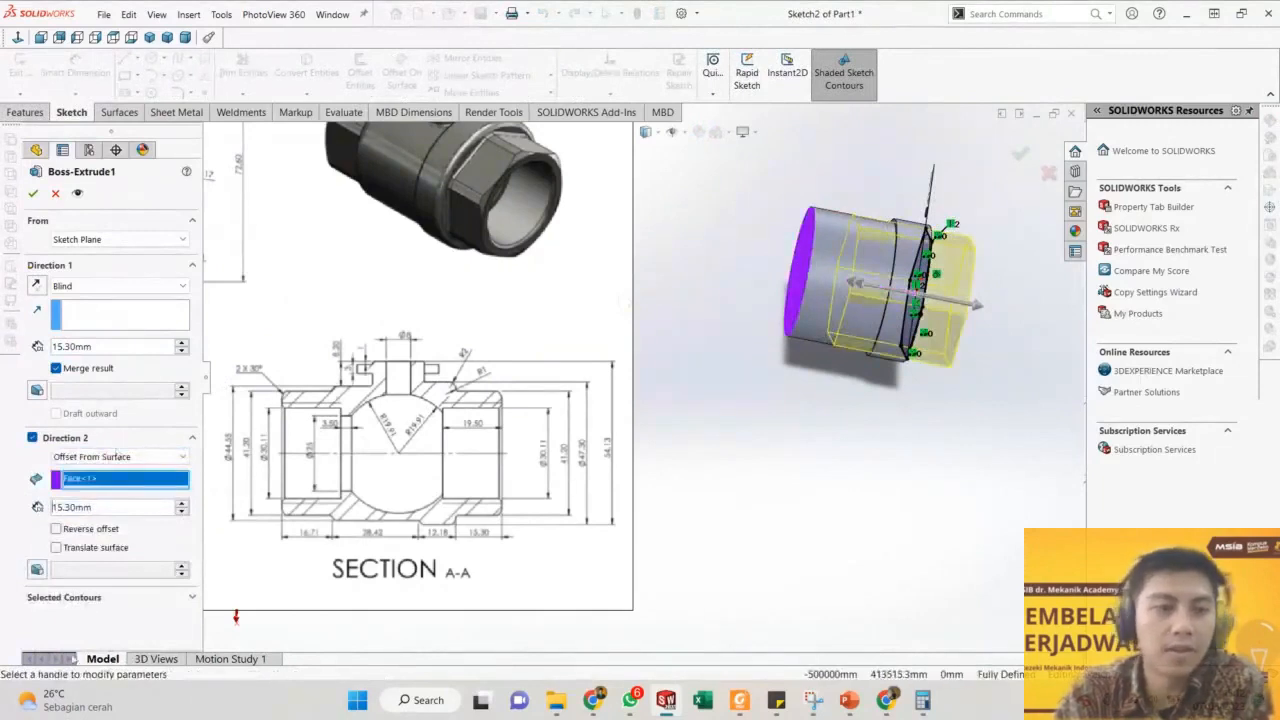
left_click(57, 529)
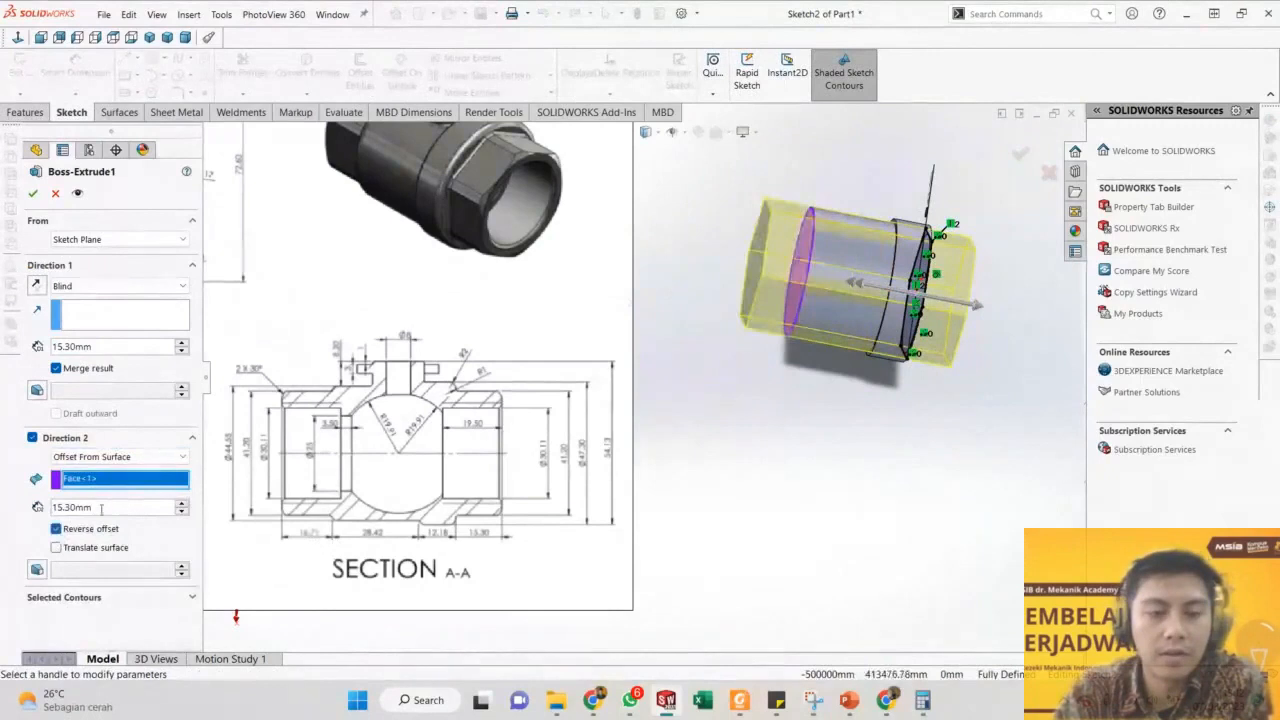
type("16.71")
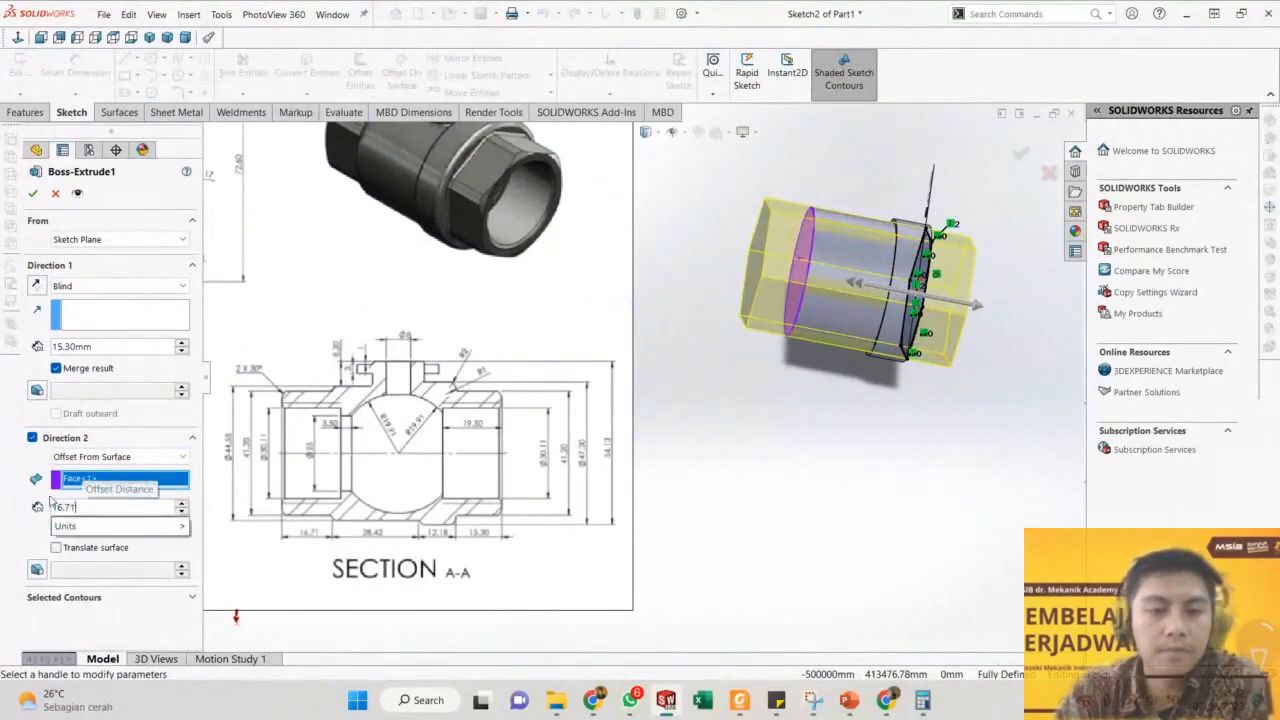
key("Return")
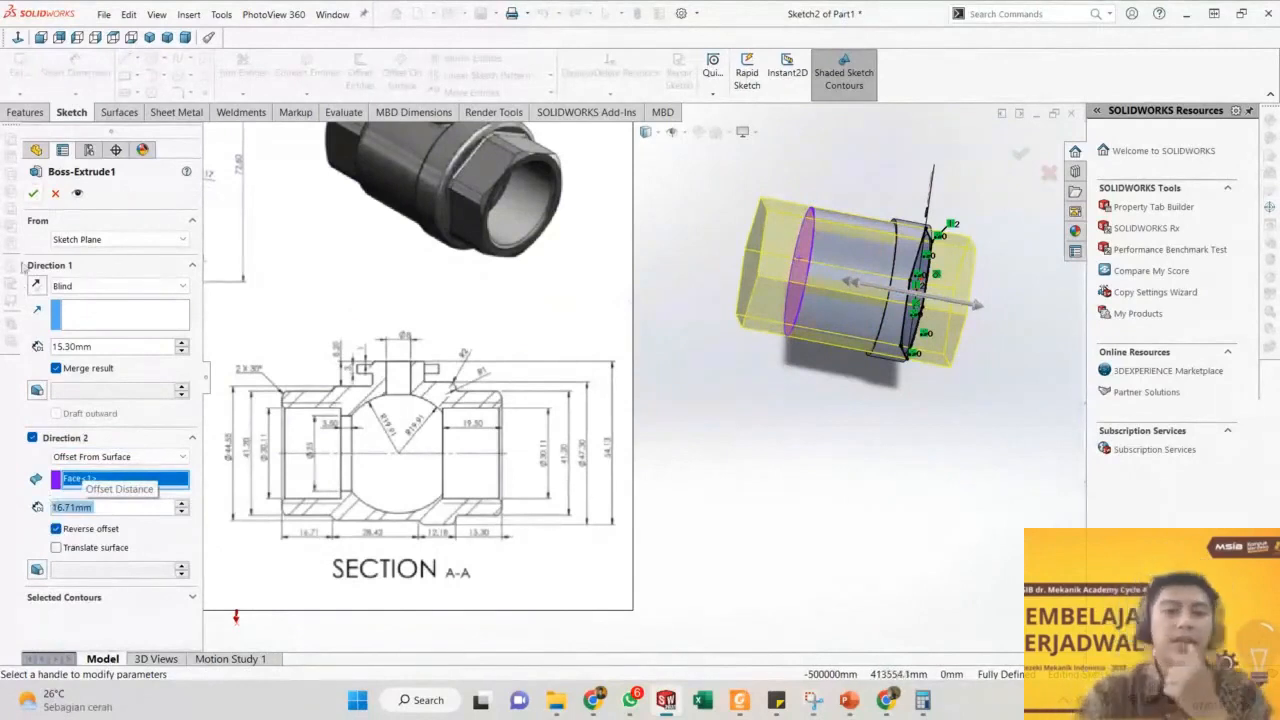
left_click(32, 437)
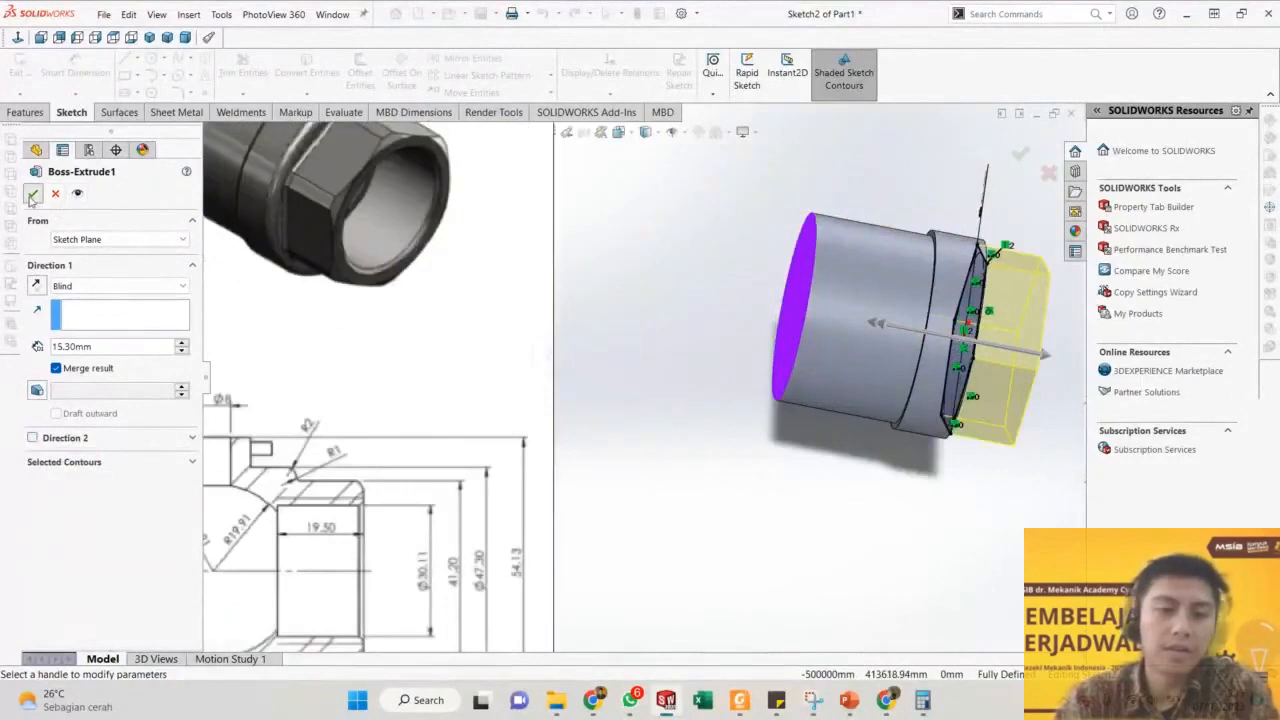
left_click(33, 194)
Start a new sketch on the flat circular end face opposite the hexagonal boss.
scroll(542, 245, "down", 3)
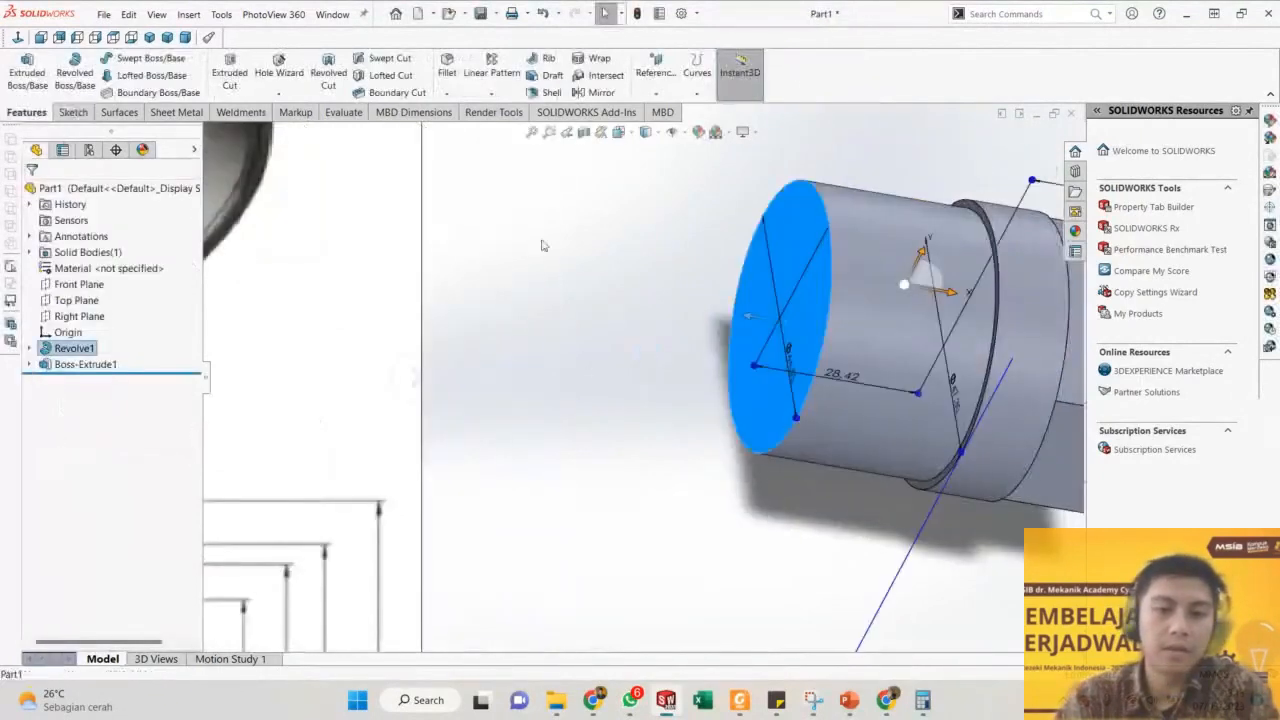
left_click(30, 75)
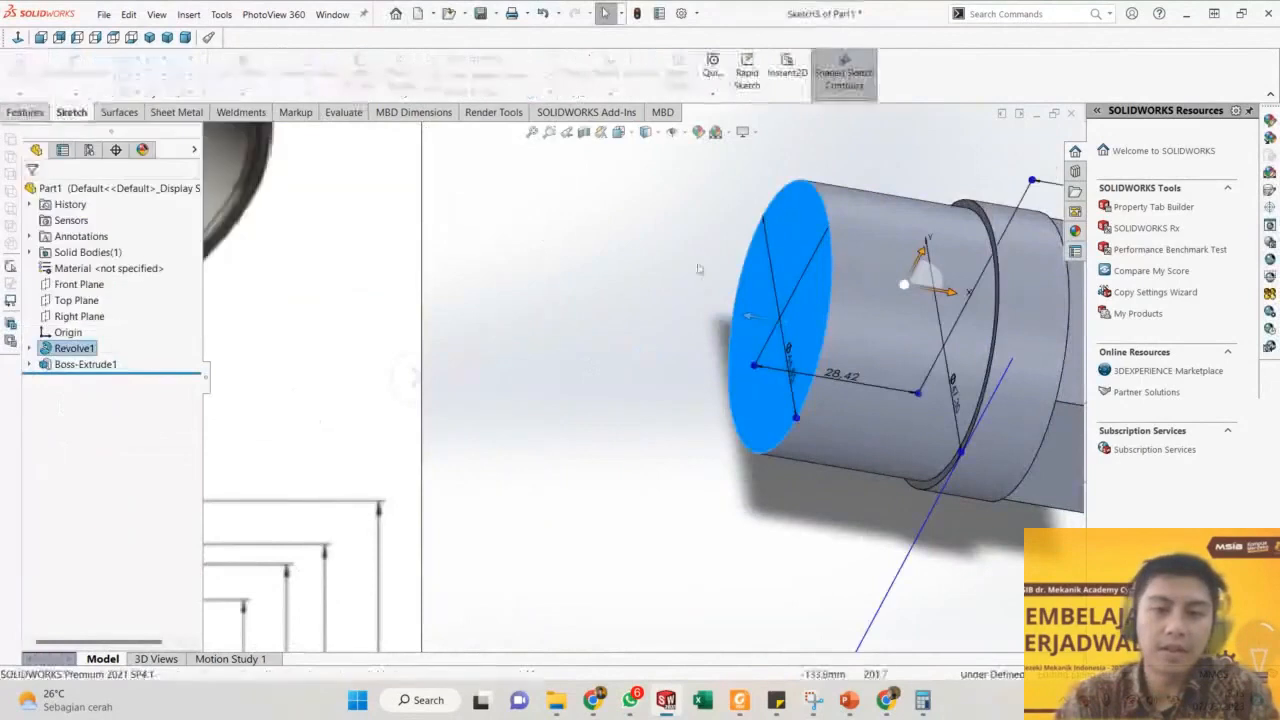
scroll(832, 480, "down", 3)
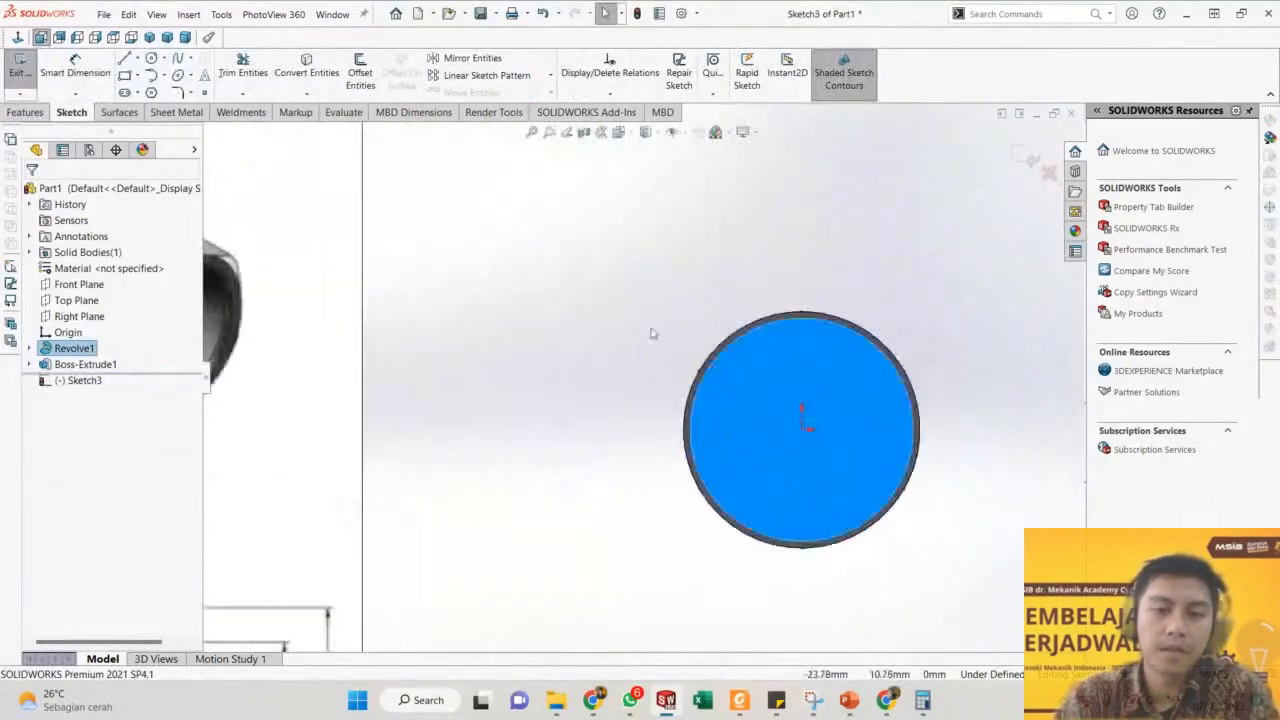
Sketch a six-sided polygon centred on the origin with a vertex straight above it and an inscribed circle about 28.6 mm in diameter.
left_click(152, 92)
left_click(802, 429)
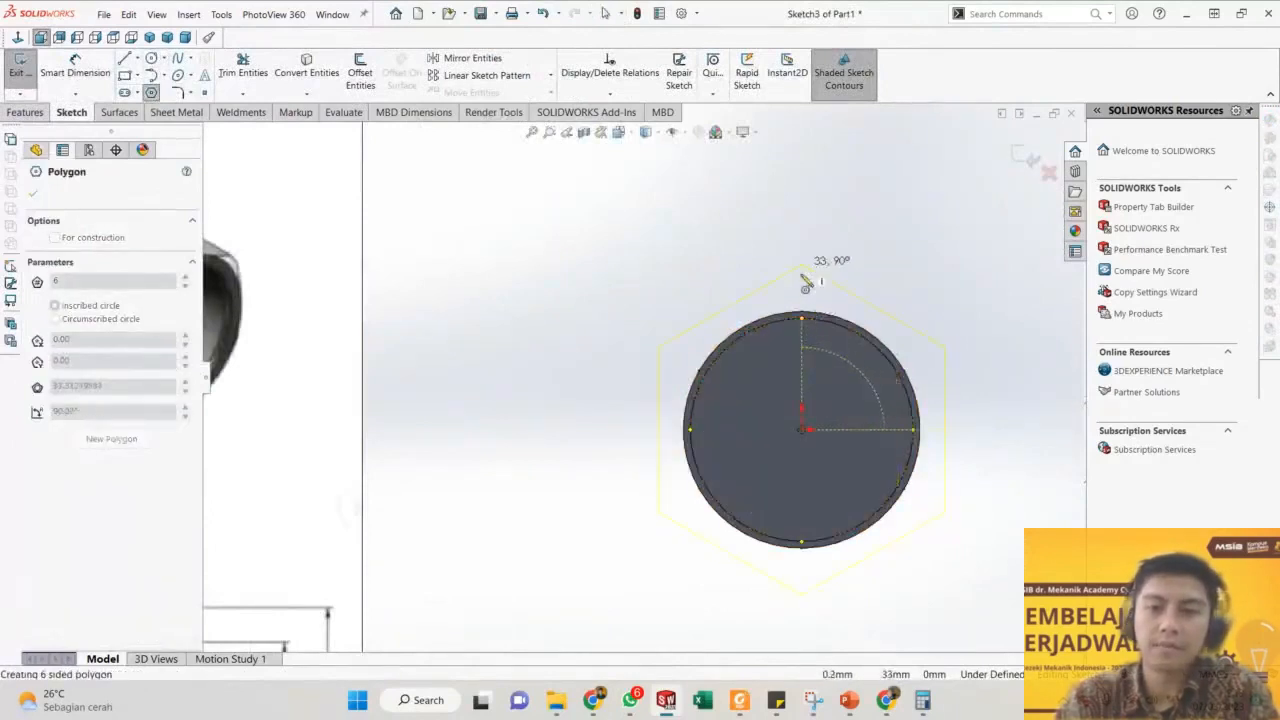
left_click(805, 358)
scroll(700, 420, "up", 4)
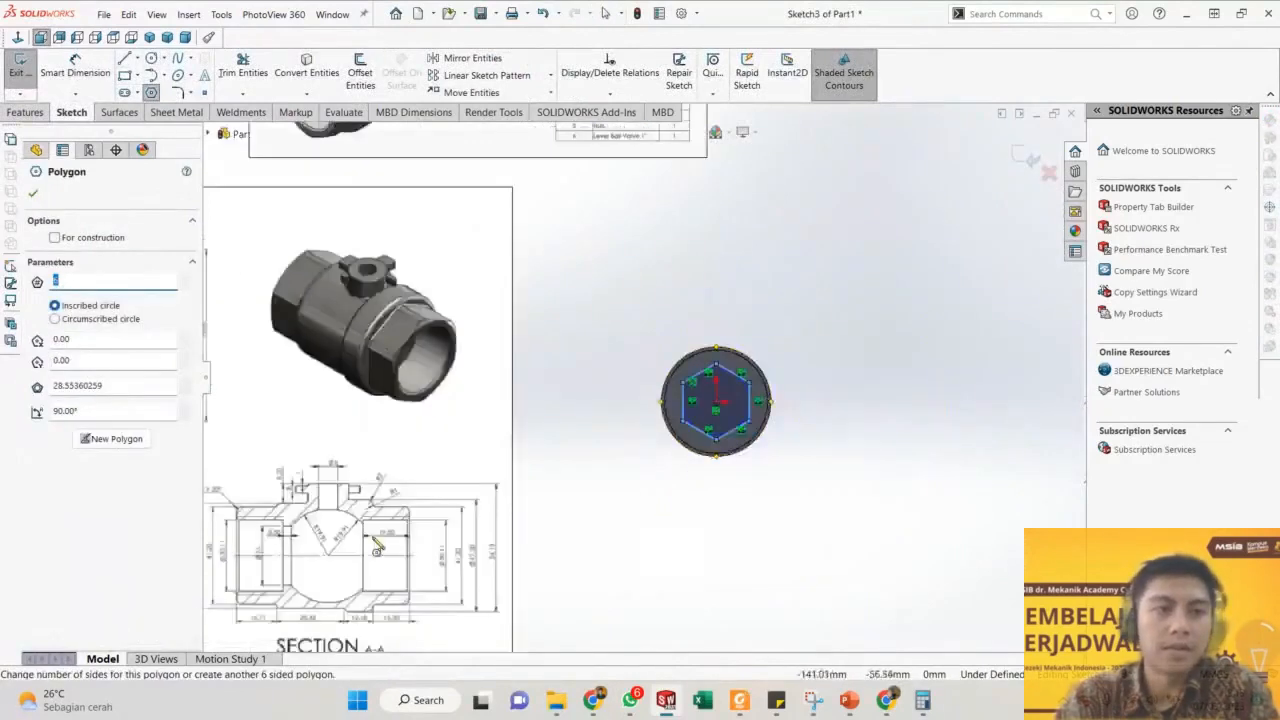
scroll(513, 394, "down", 4)
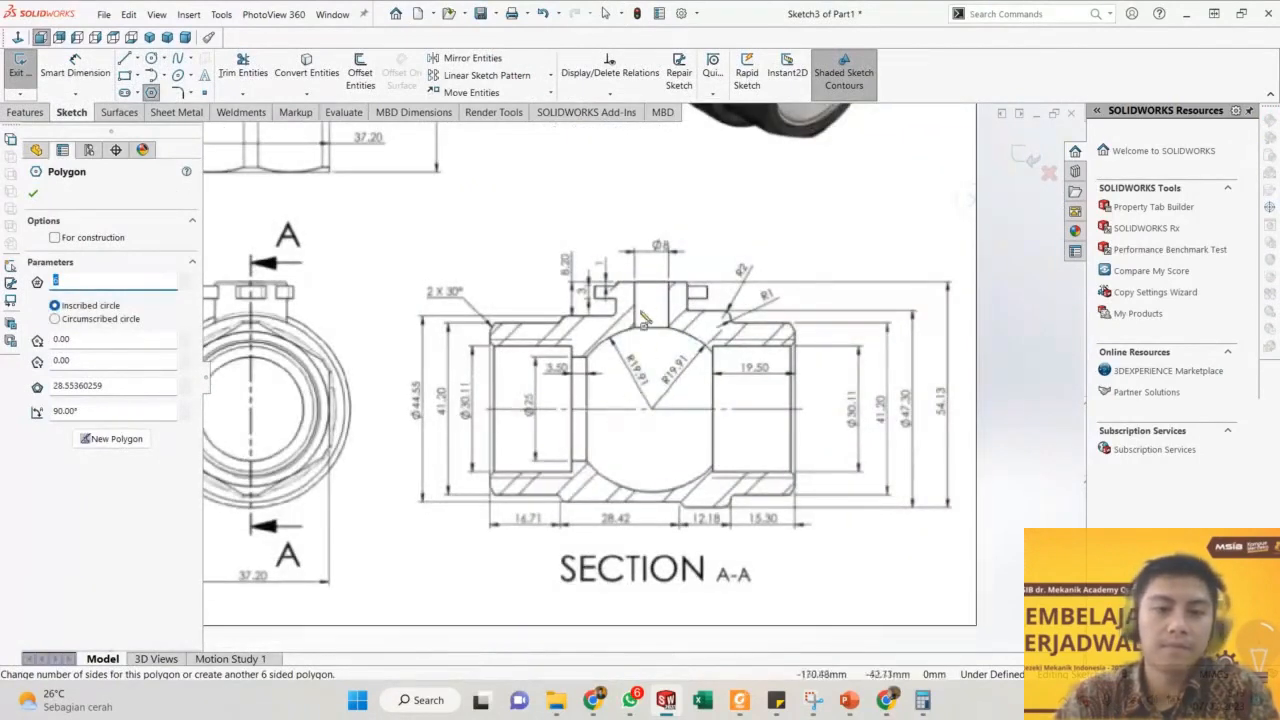
scroll(703, 326, "up", 4)
scroll(880, 295, "down", 8)
key("Escape")
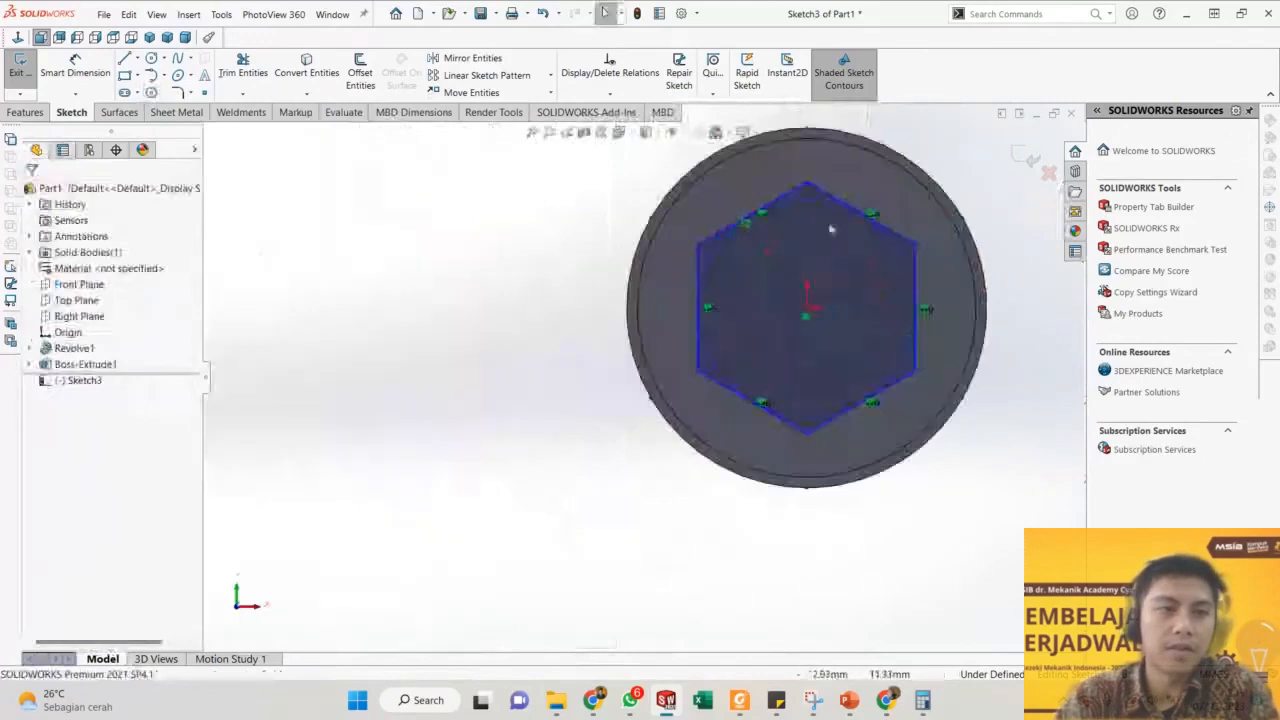
Dimension the hexagon's vertical distance between its upper and lower vertices as 41.2 mm.
right_click_drag(830, 229, 811, 206)
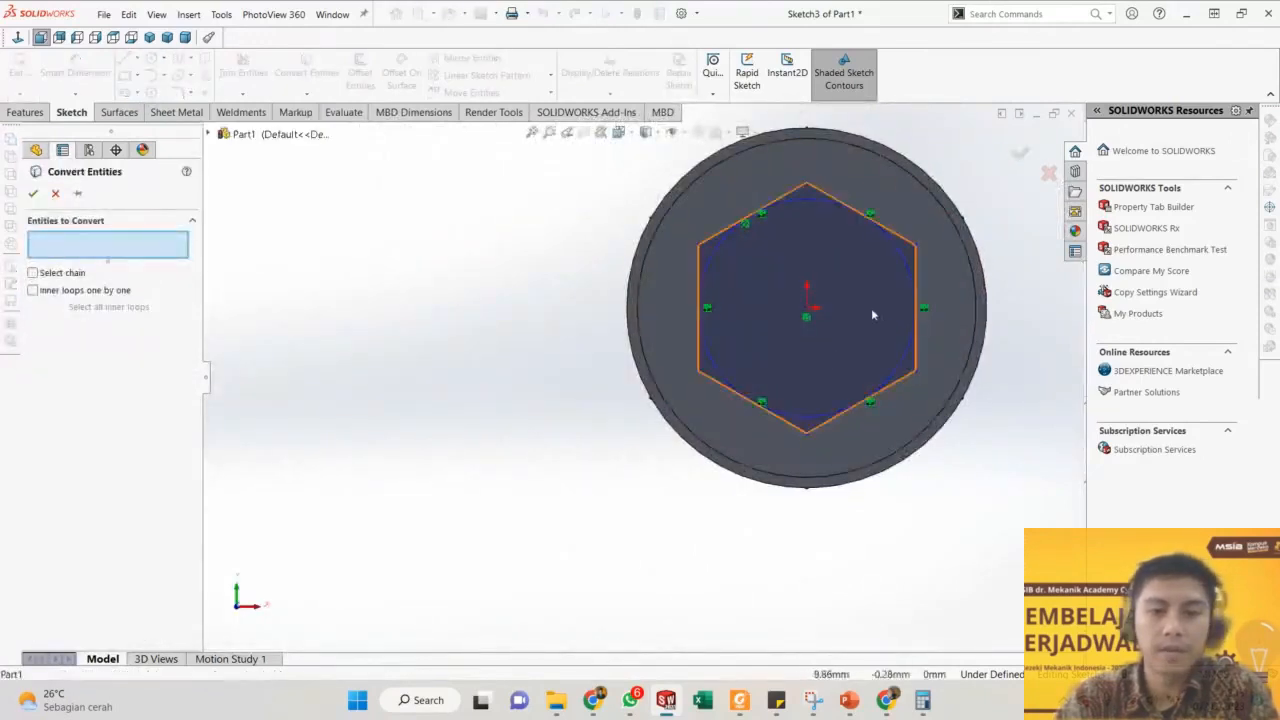
right_click_drag(586, 232, 554, 191)
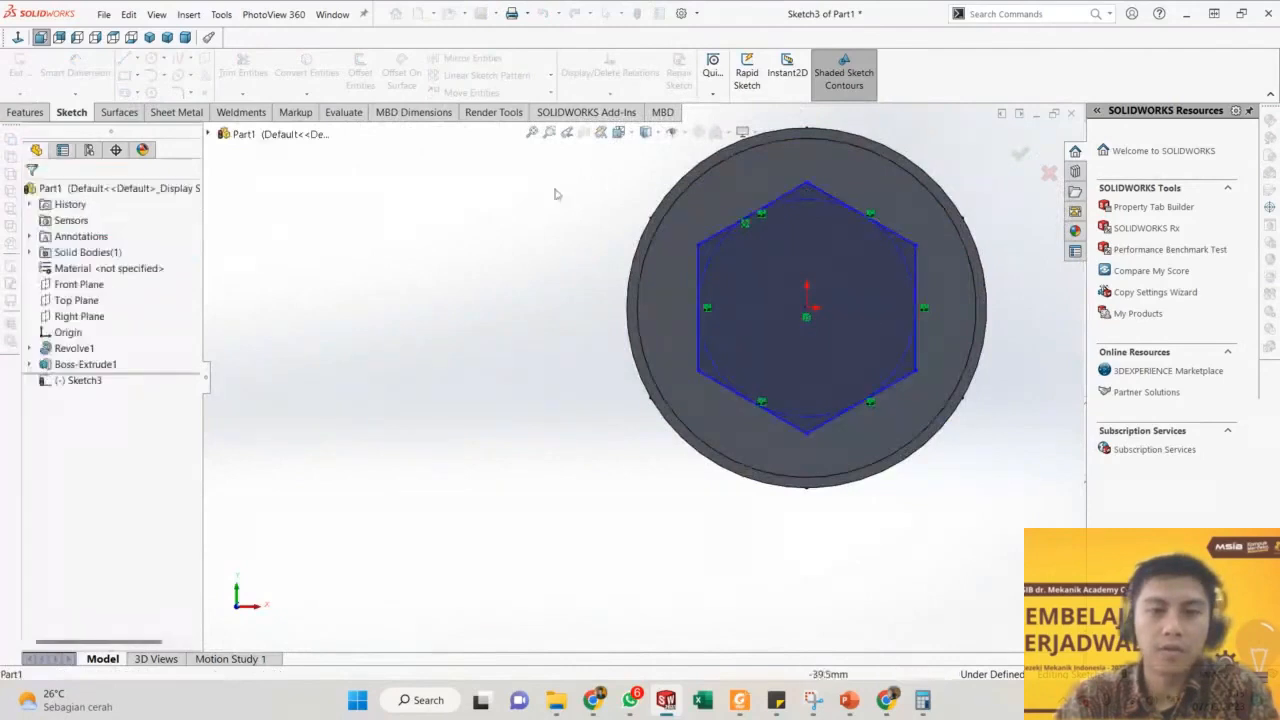
left_click(807, 187)
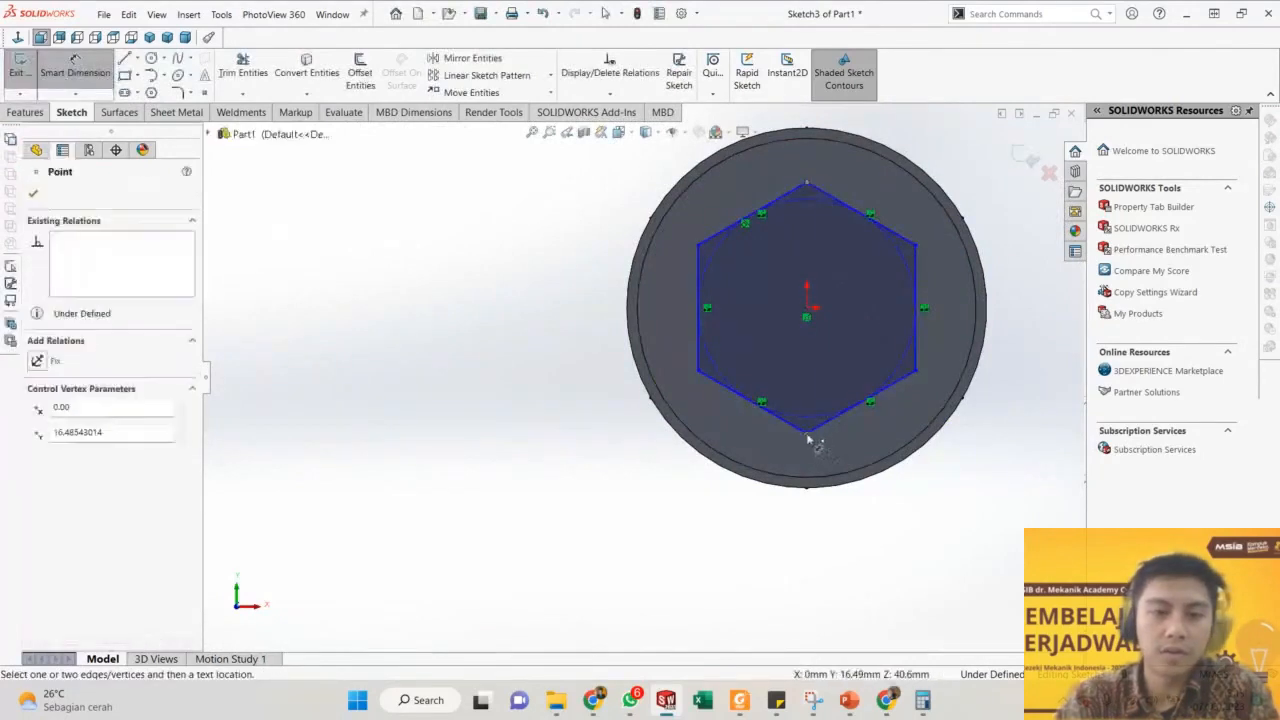
left_click(807, 432)
left_click(1037, 312)
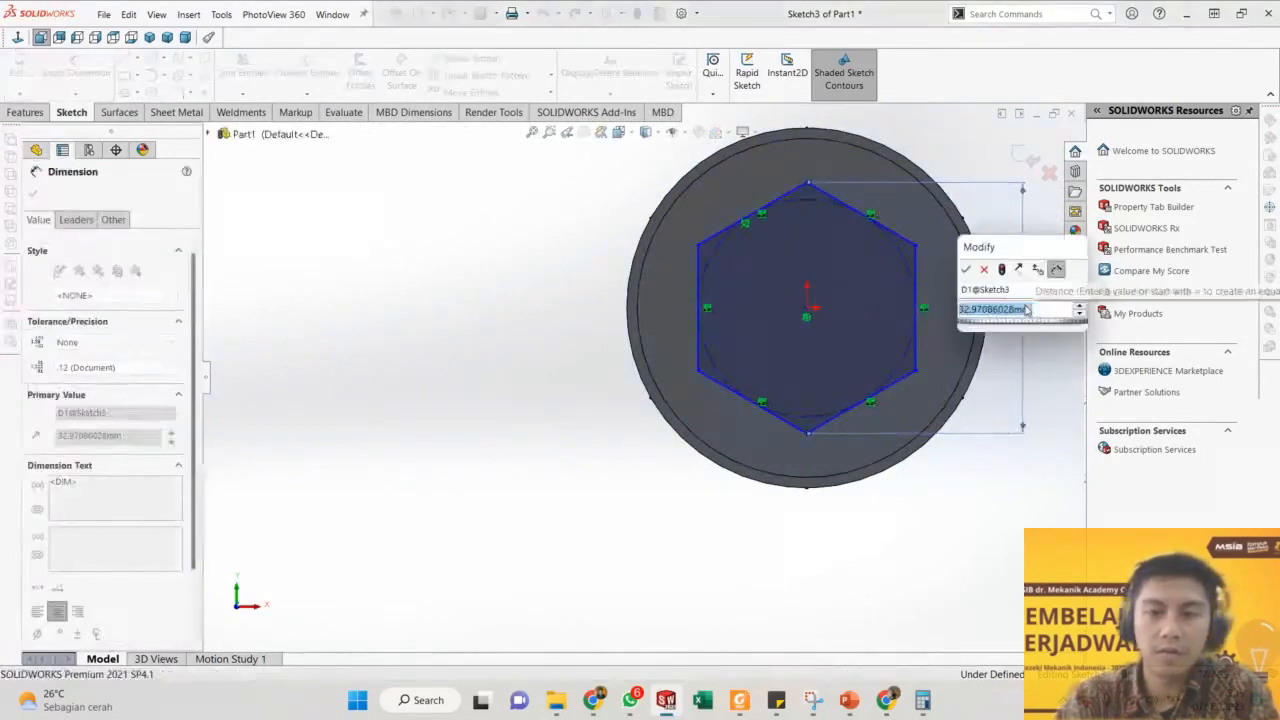
type("41")
key("Return")
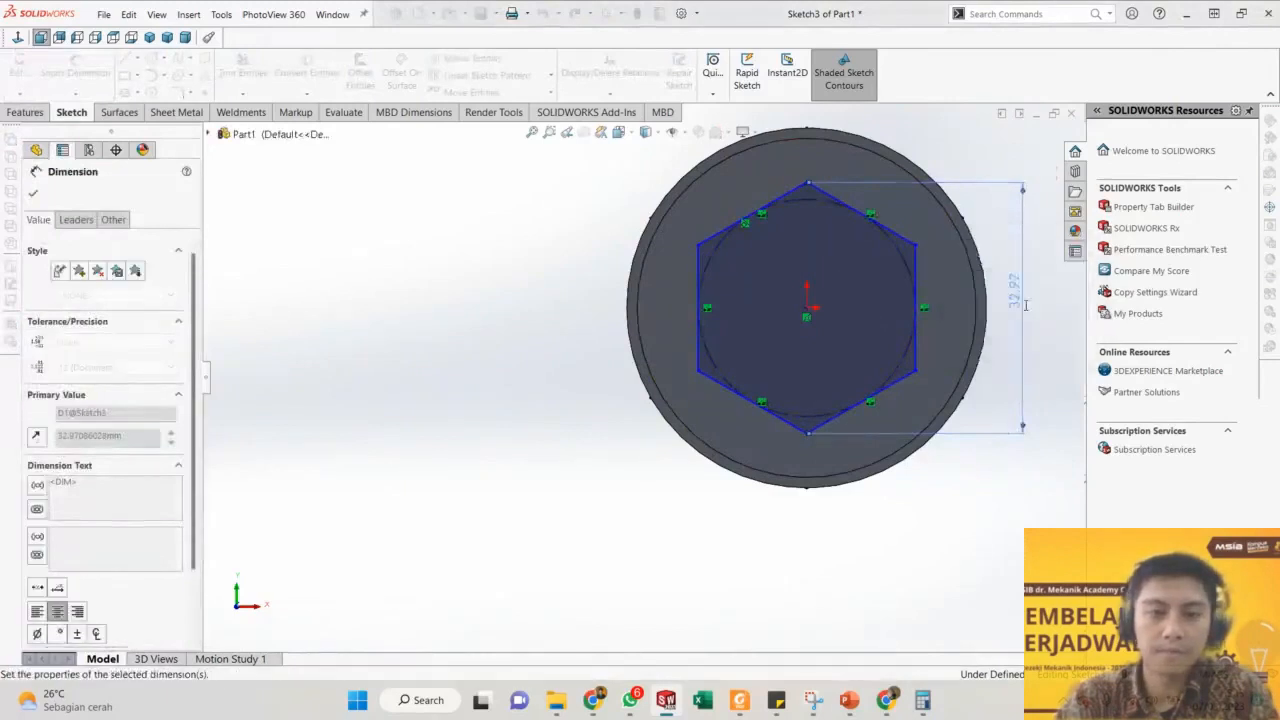
scroll(775, 470, "up", 3)
left_click(765, 490)
Check the hexagonal end's dimensions in reference section A-A and try a dimension from the hexagon's upper vertex to the origin.
scroll(568, 479, "up", 4)
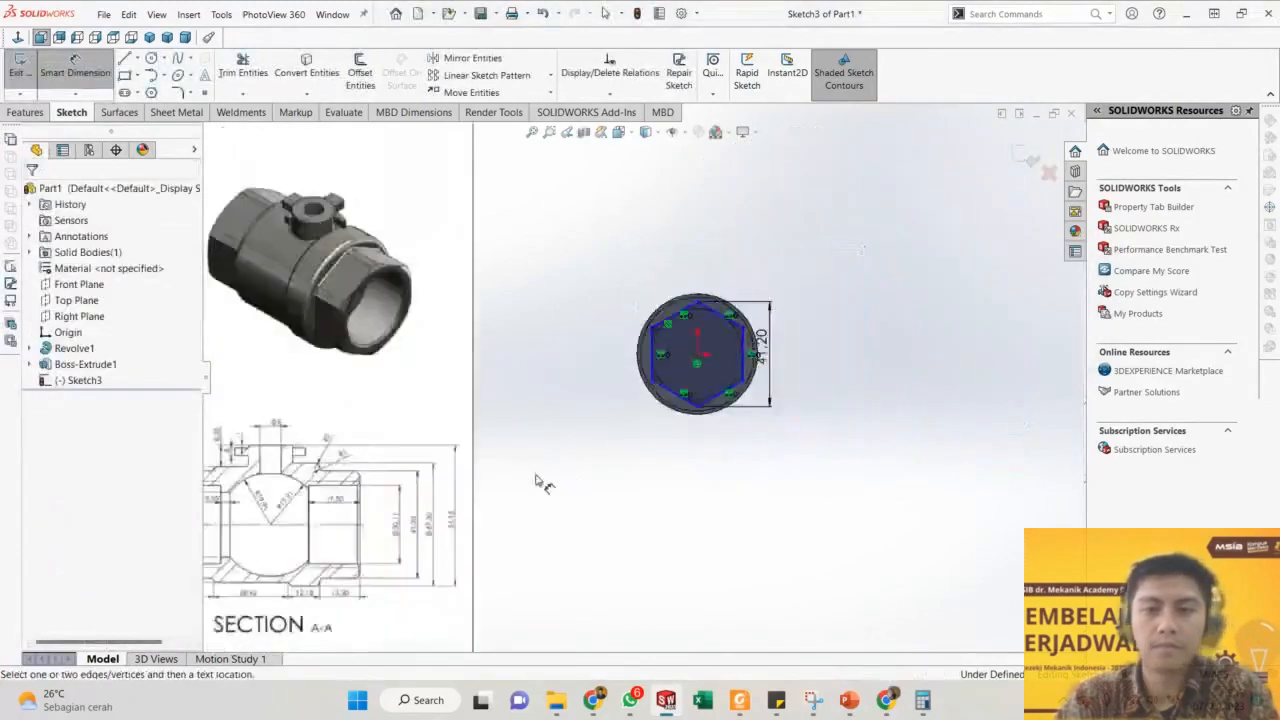
scroll(429, 491, "down", 3)
scroll(432, 489, "up", 2)
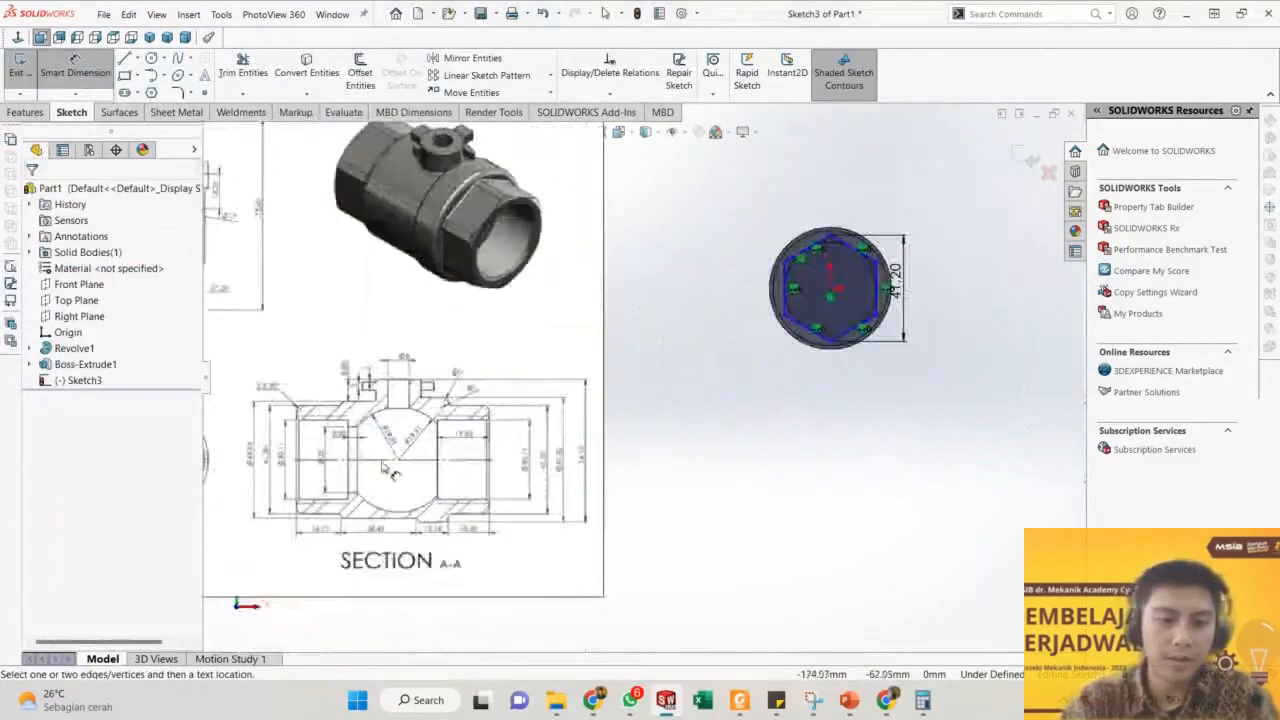
scroll(390, 471, "down", 2)
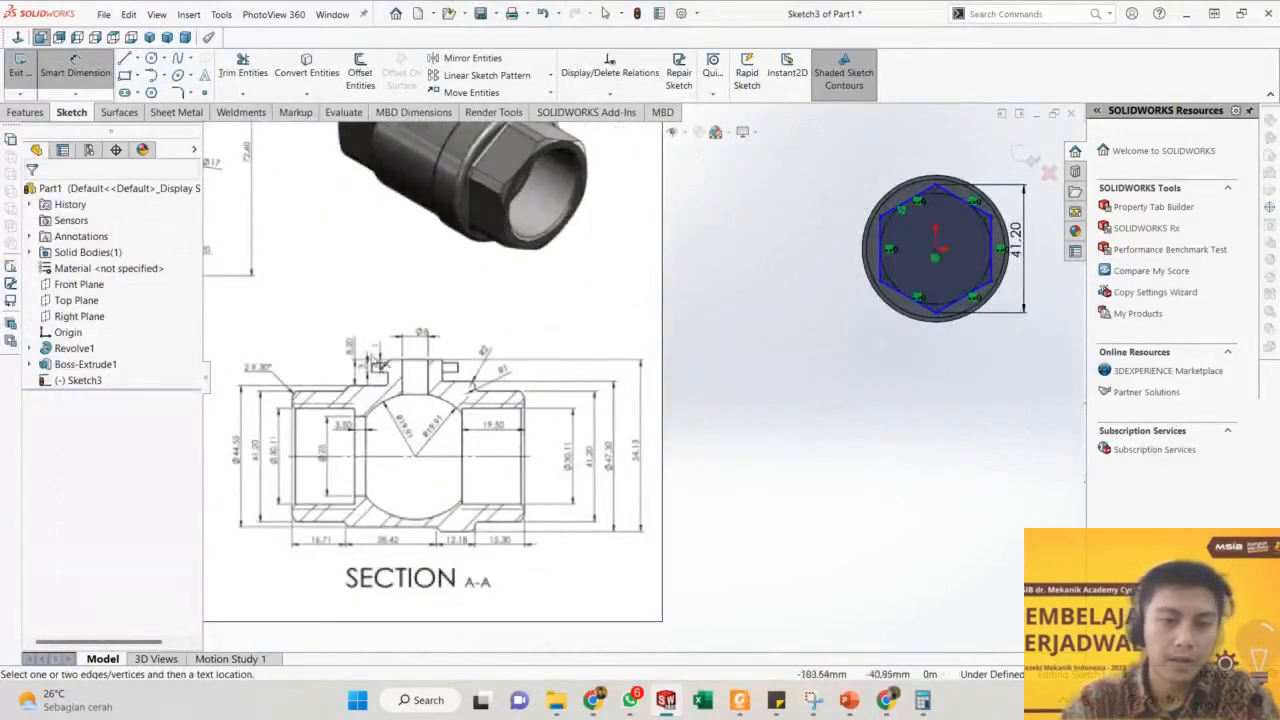
scroll(655, 320, "up", 1)
scroll(900, 270, "down", 4)
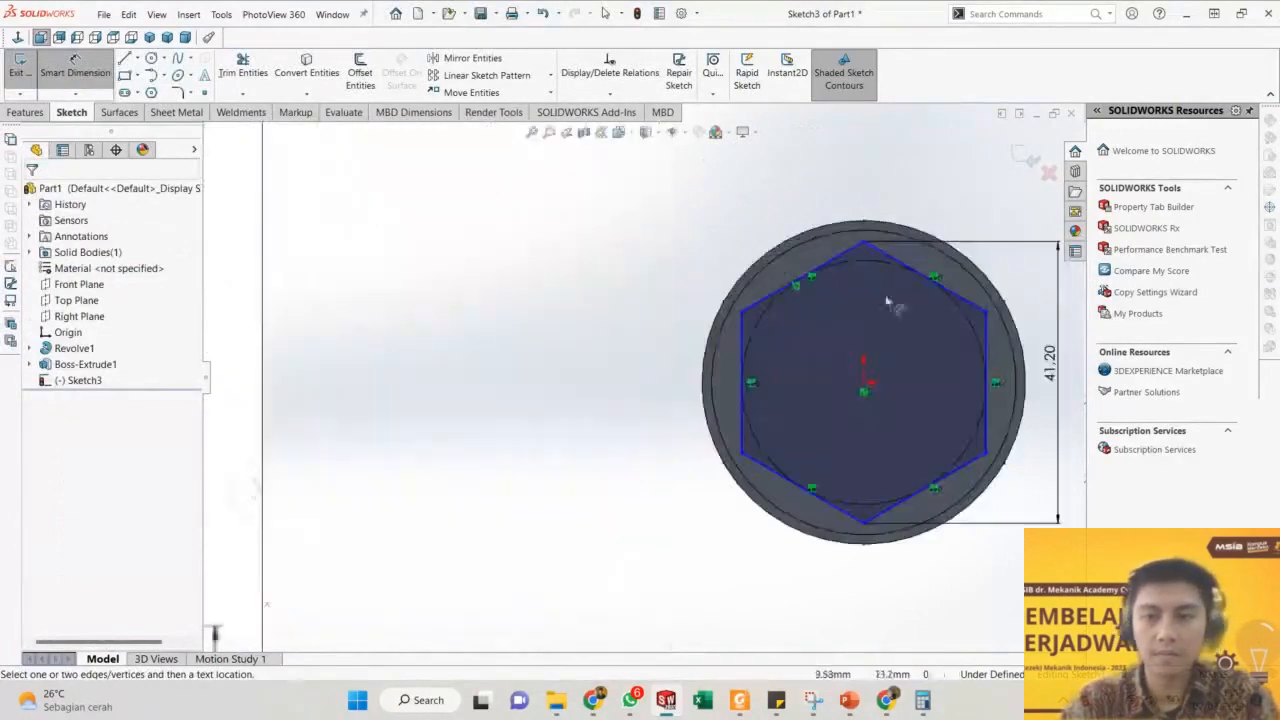
left_click(864, 244)
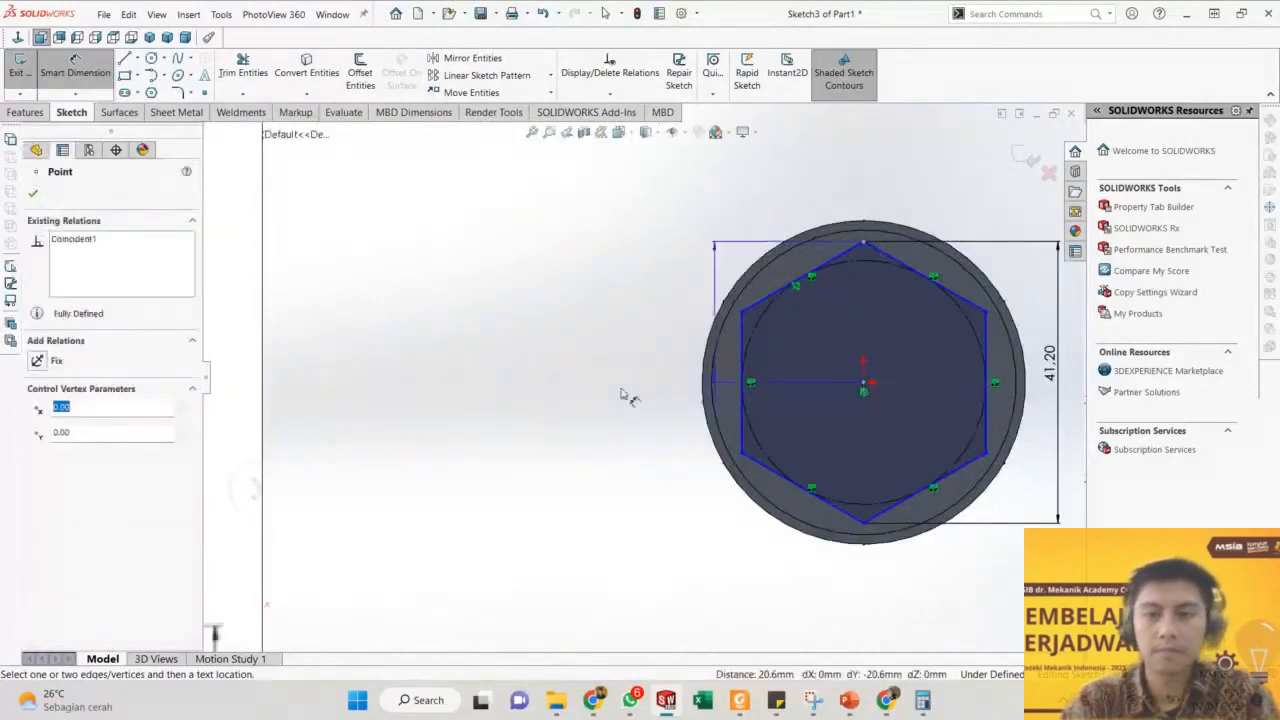
left_click_drag(718, 242, 440, 405)
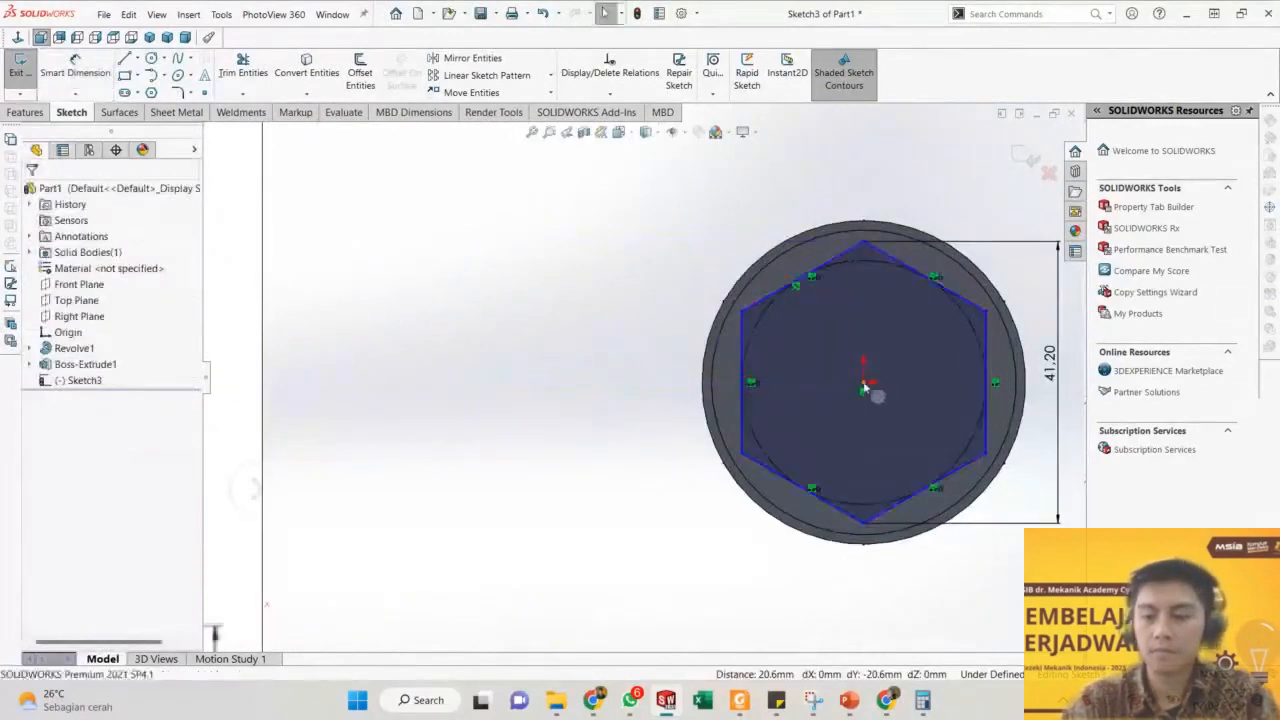
Add a vertical relation between the hexagon's upper vertex and its centre point.
left_click(864, 391)
left_click(864, 244, "ctrl")
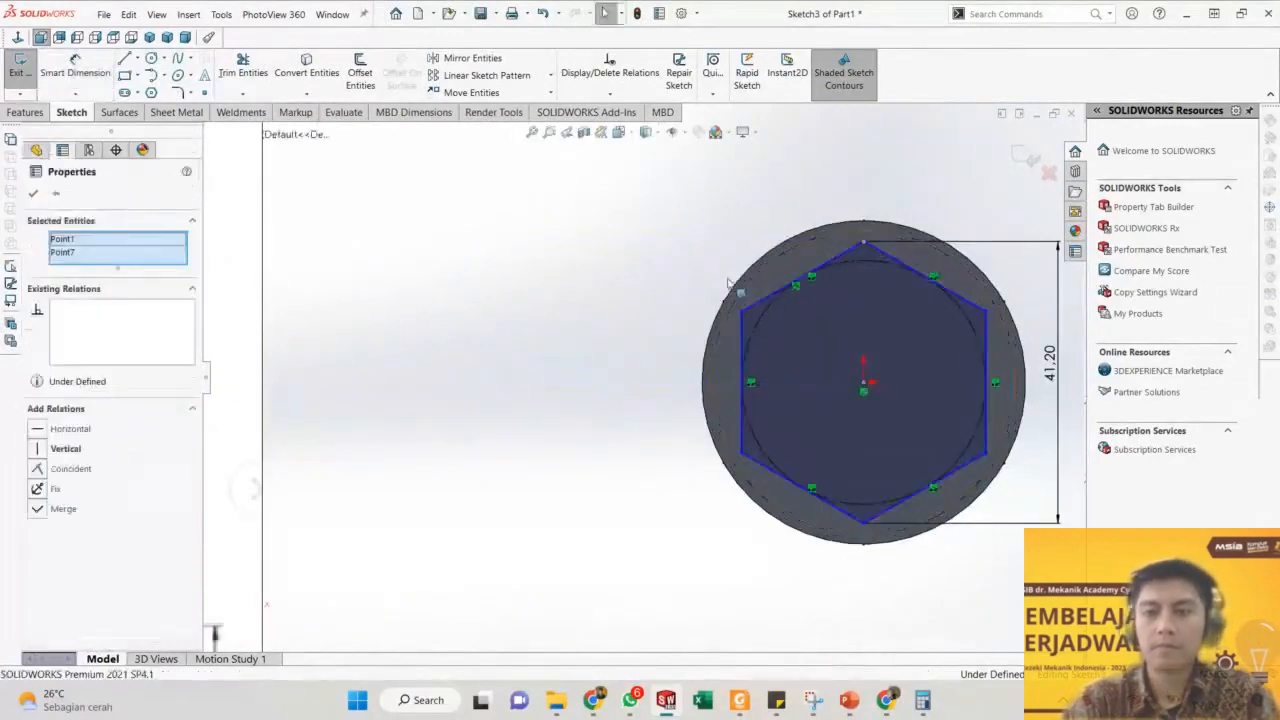
left_click(66, 448)
left_click(631, 286)
scroll(631, 286, "up", 2)
Extrude the hexagon outward from the body's end face as a 16.71 mm blind boss merged with the body.
middle_click_drag(780, 325, 580, 370)
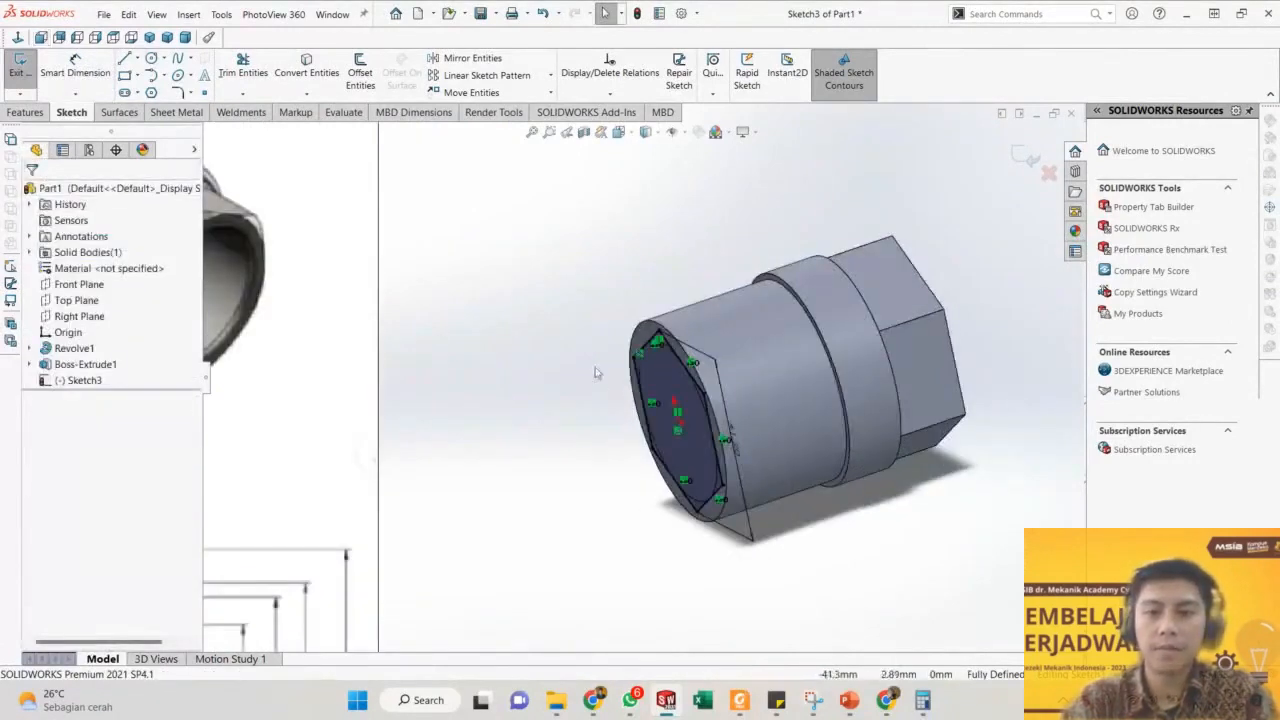
scroll(610, 371, "up", 5)
scroll(343, 314, "down", 1)
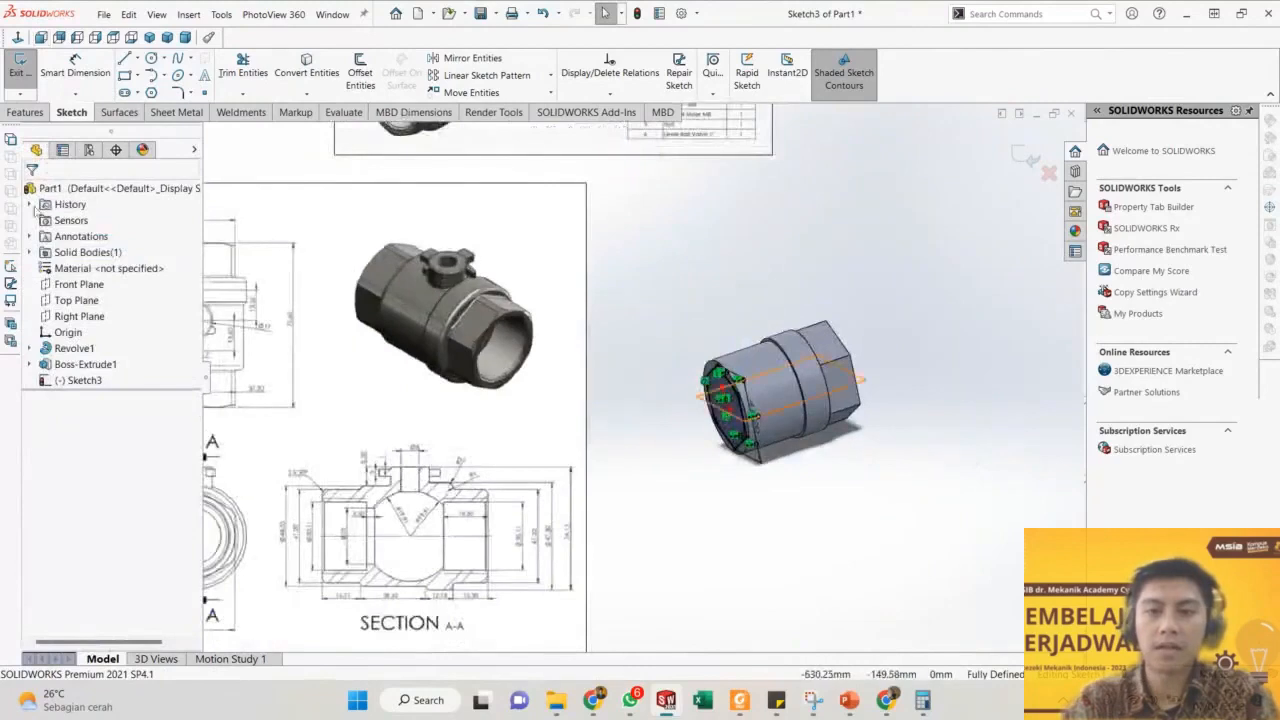
left_click(25, 112)
left_click(20, 72)
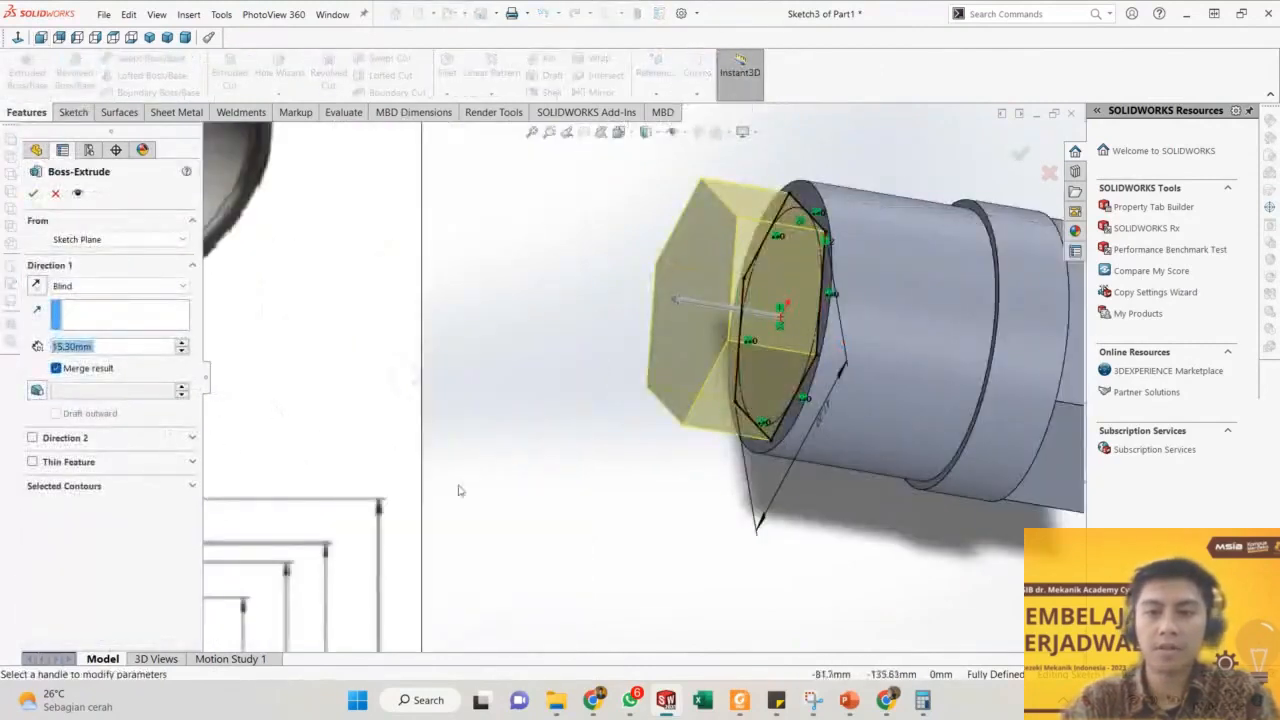
scroll(459, 490, "up", 5)
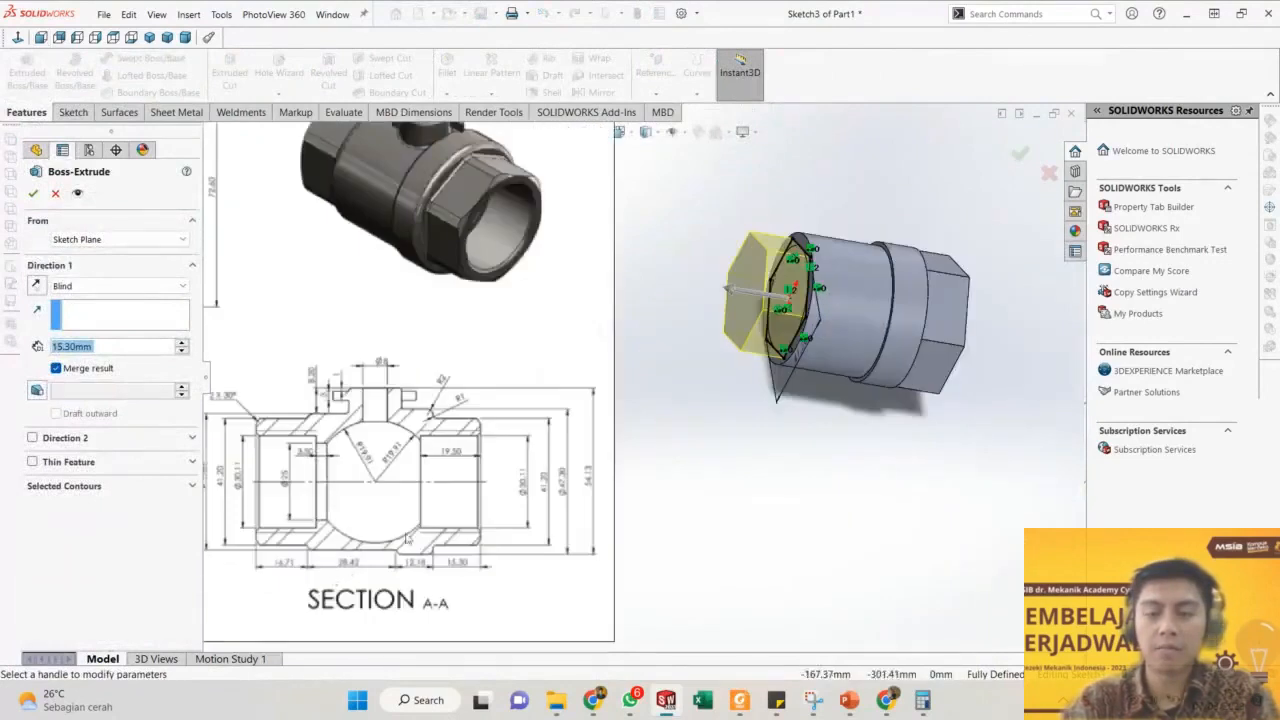
type("16.71")
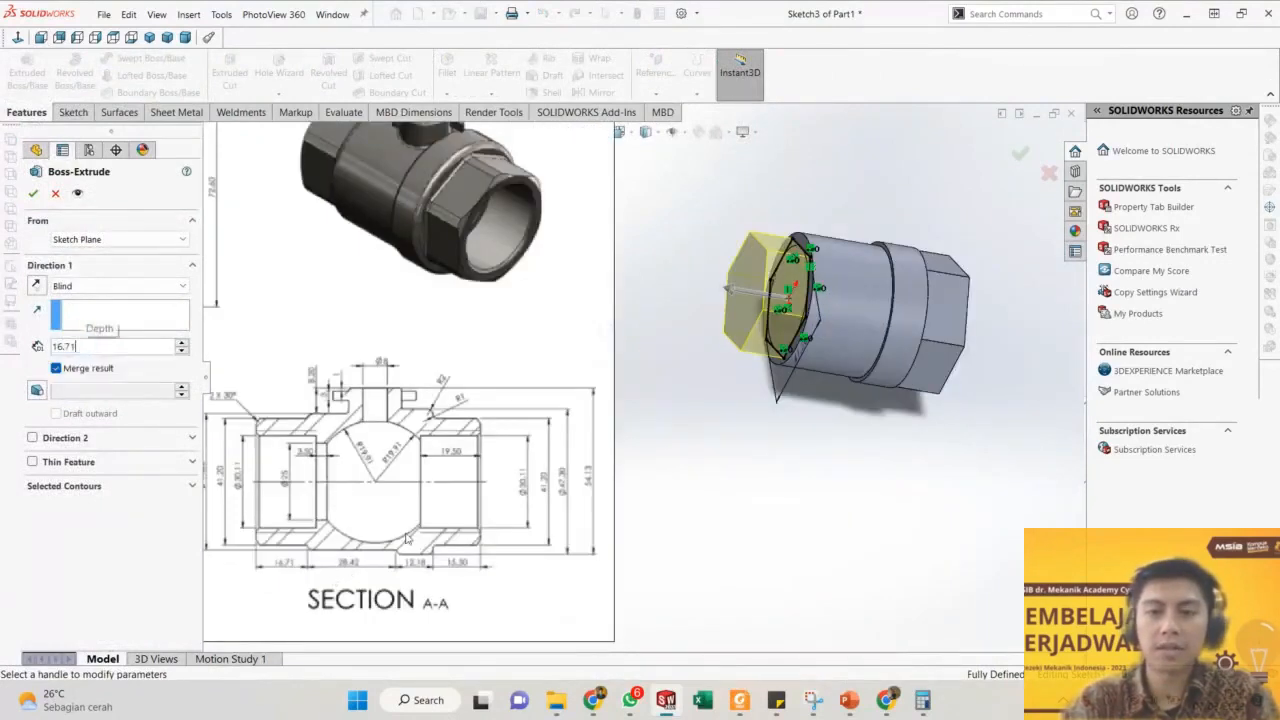
key("Return")
right_click(744, 240)
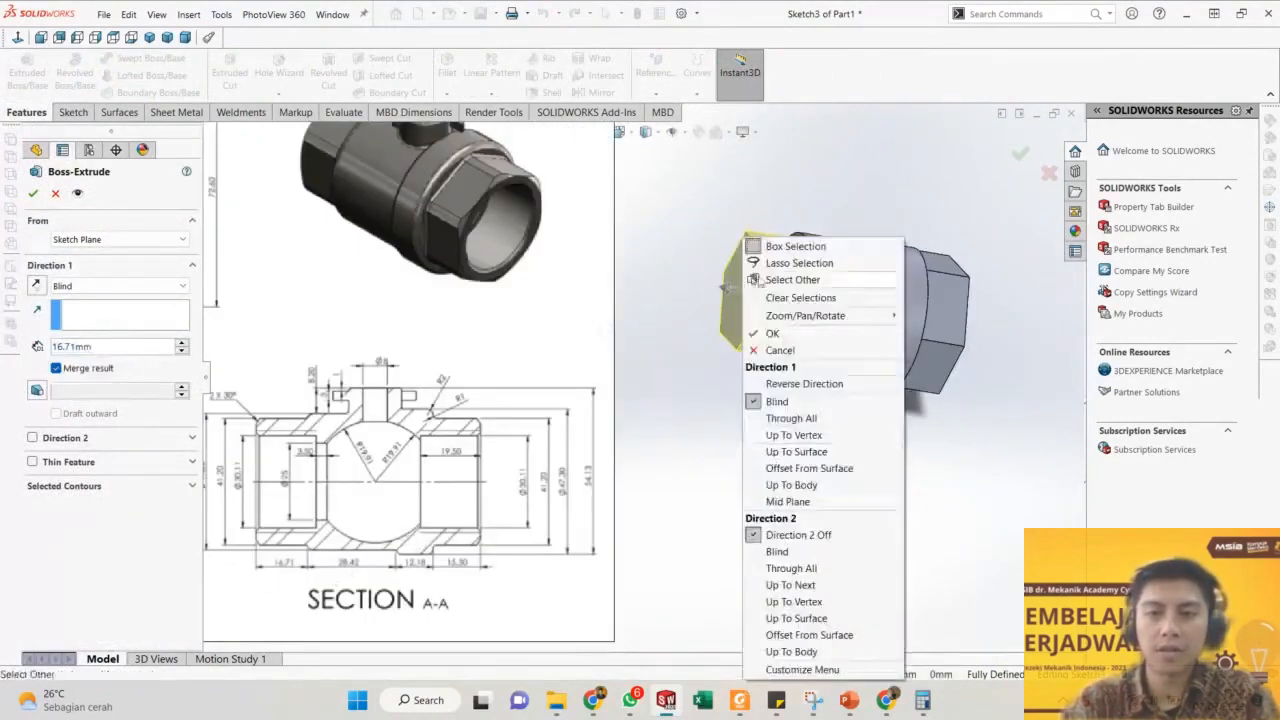
left_click(771, 333)
Edit the sketch of the first hexagonal boss and delete the diameter dimension of its inscribed circle.
scroll(932, 315, "down", 2)
middle_click_drag(932, 315, 908, 272)
scroll(908, 272, "down", 1)
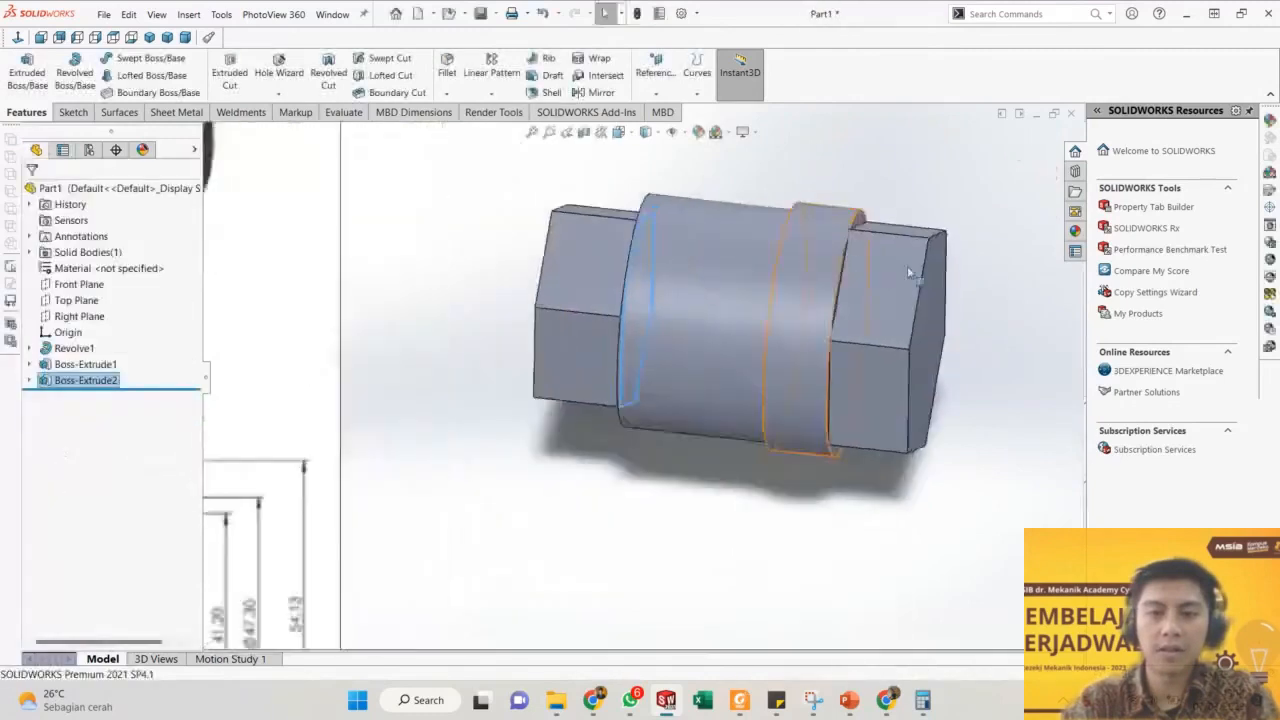
scroll(910, 267, "down", 3)
left_click(892, 244)
left_click(29, 364)
left_click(62, 380)
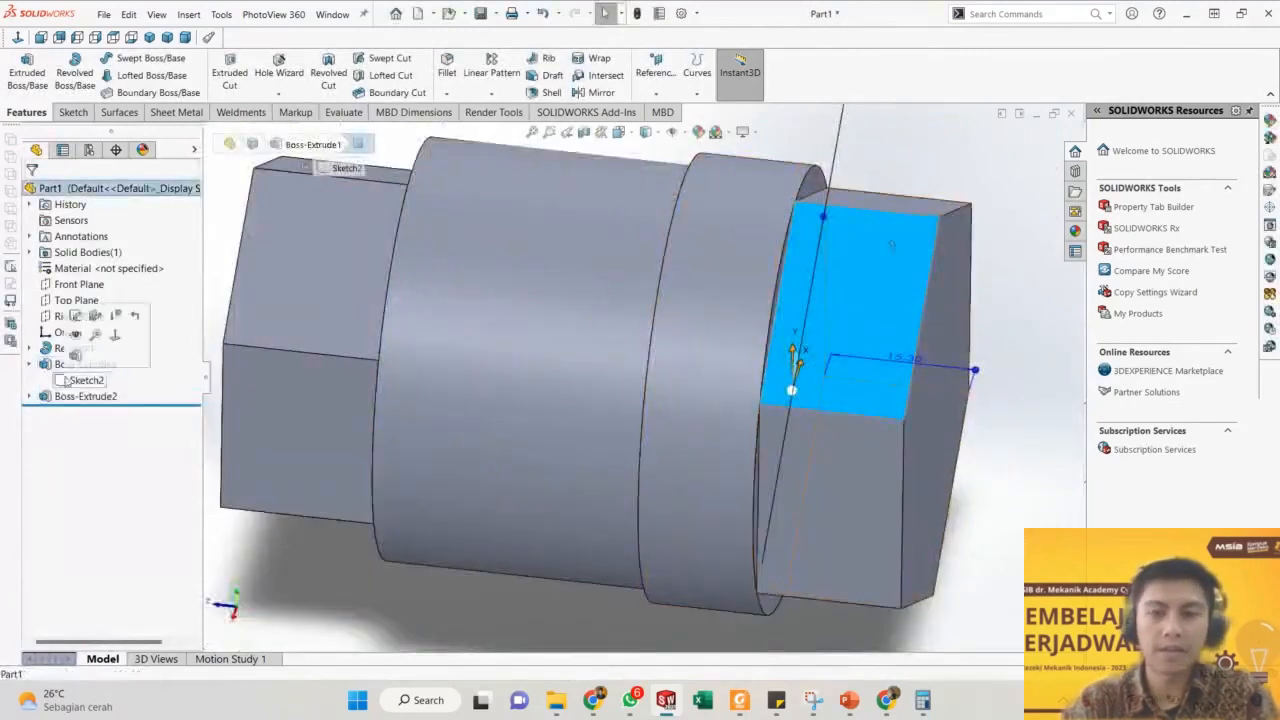
left_click(75, 316)
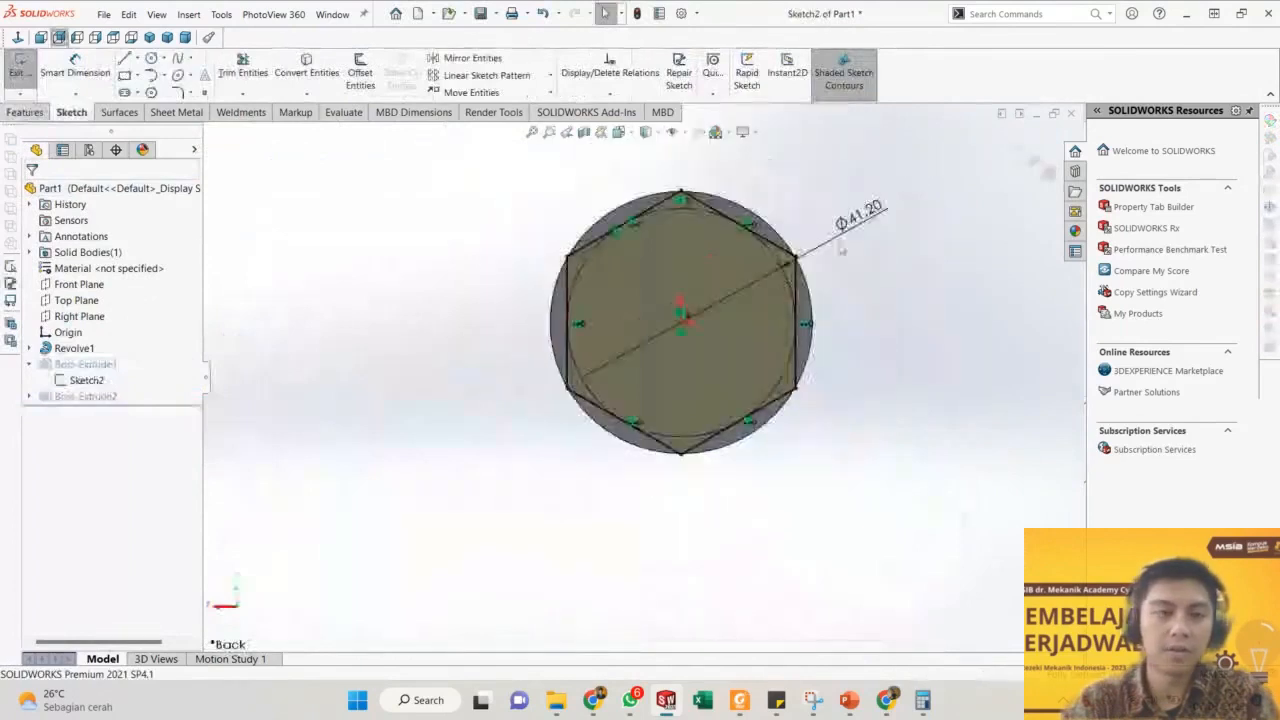
left_click(843, 216)
right_click(848, 217)
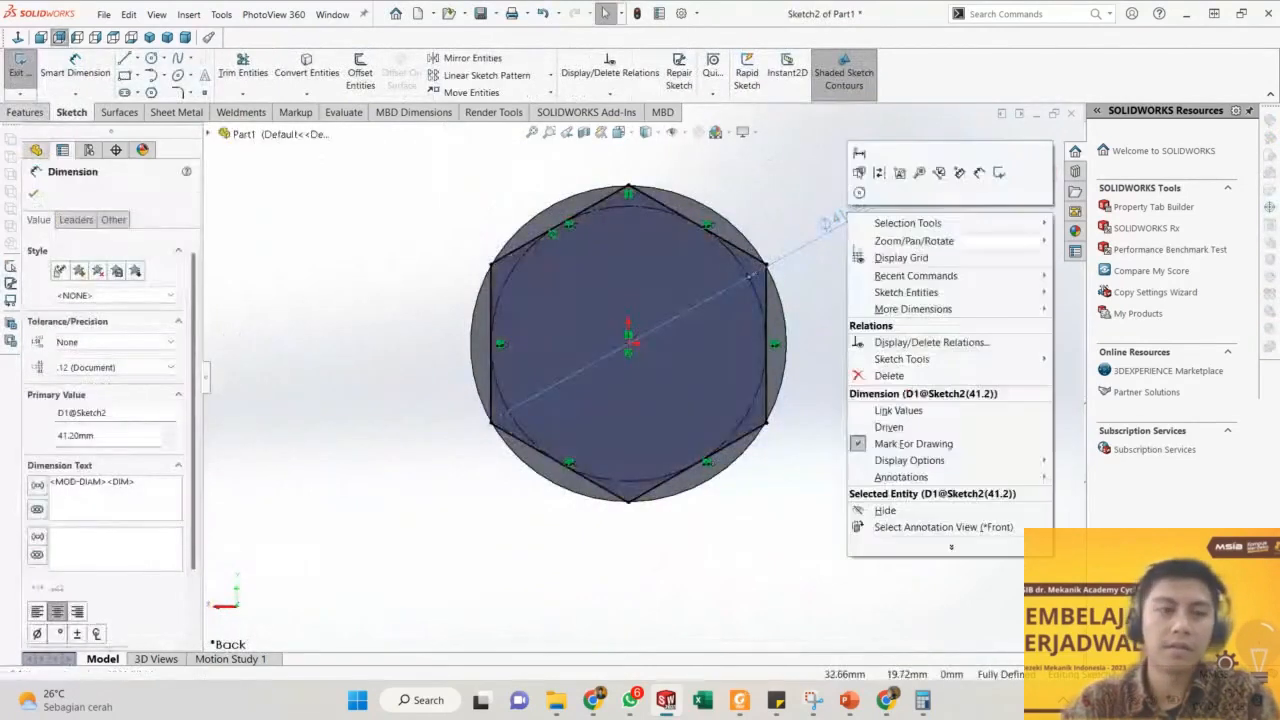
left_click(876, 375)
Dimension the first hexagon between its upper and lower vertices as 41.2 mm and exit the sketch to update the boss.
key("d")
left_click(628, 186)
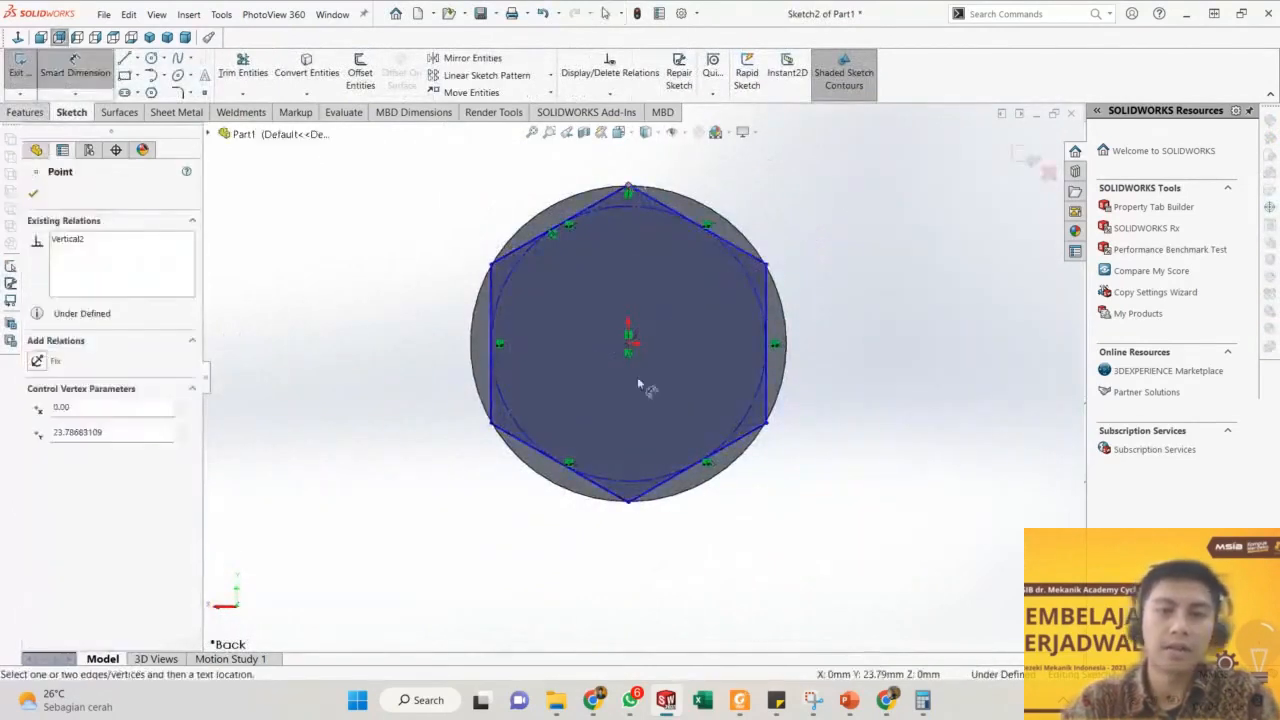
left_click(629, 499)
left_click(846, 330)
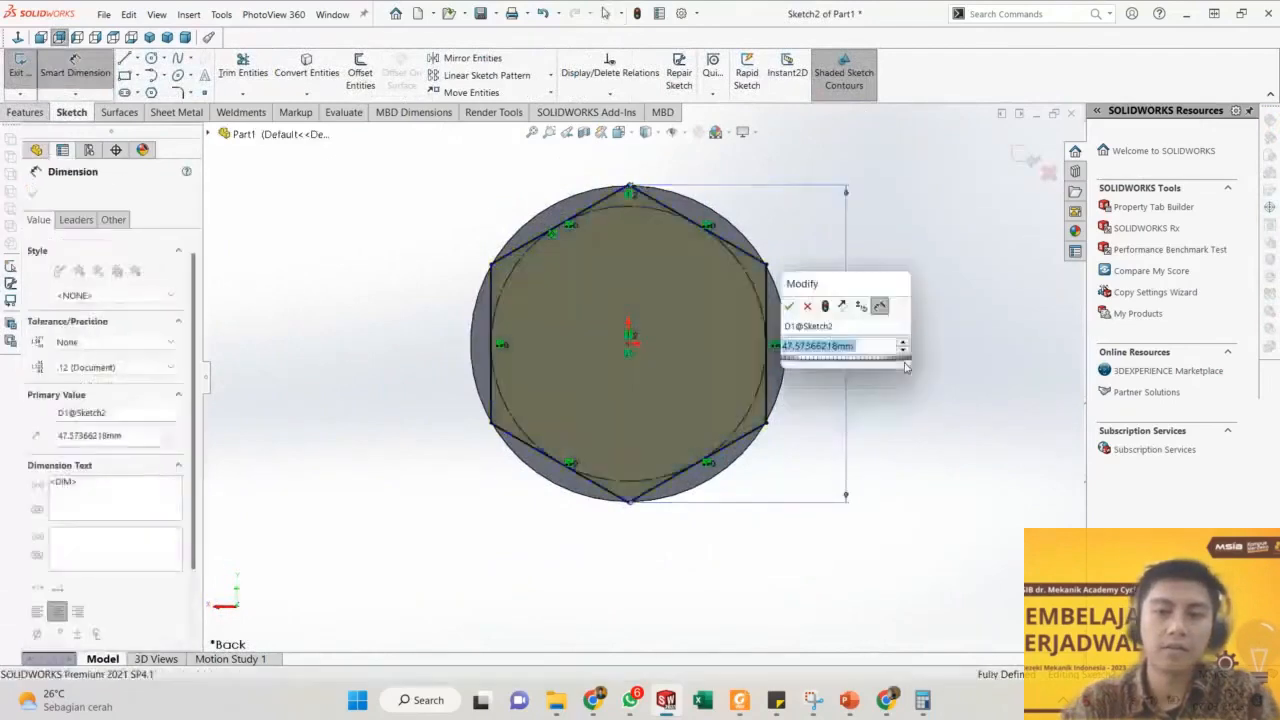
type("41.2")
key("Return")
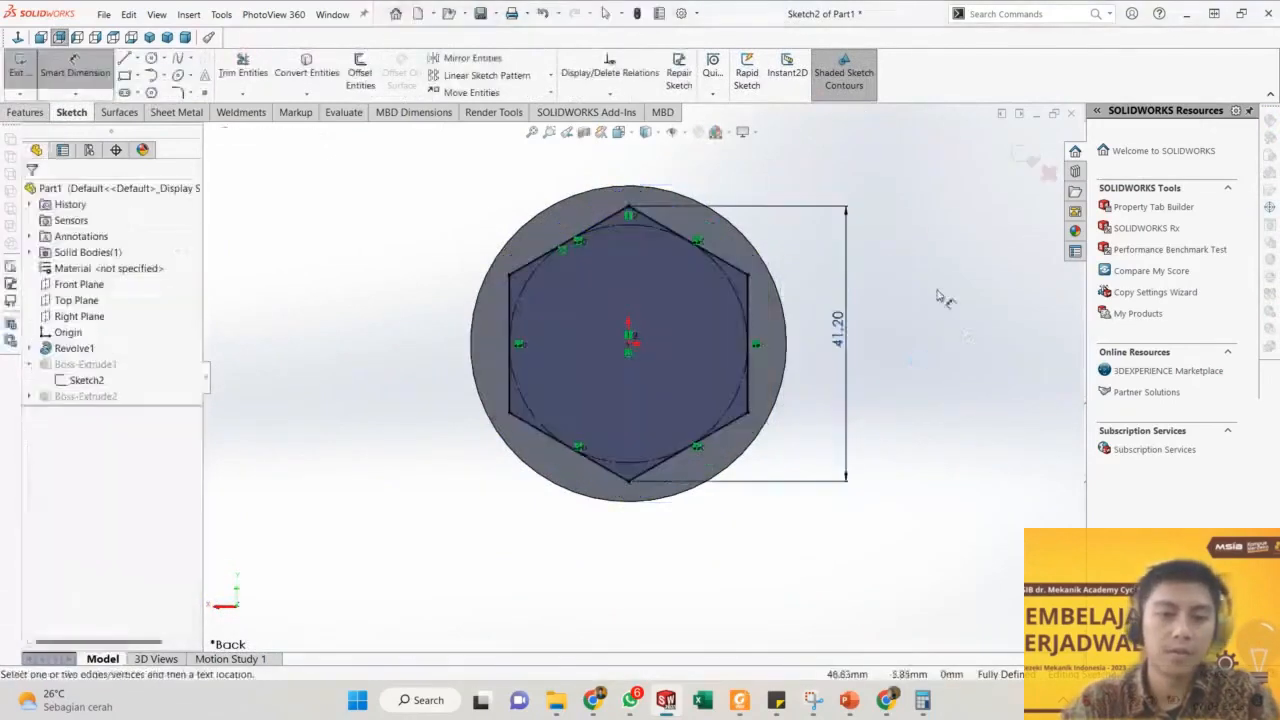
left_click(1030, 157)
middle_click_drag(680, 351, 565, 390)
scroll(564, 390, "up", 3)
scroll(354, 418, "down", 2)
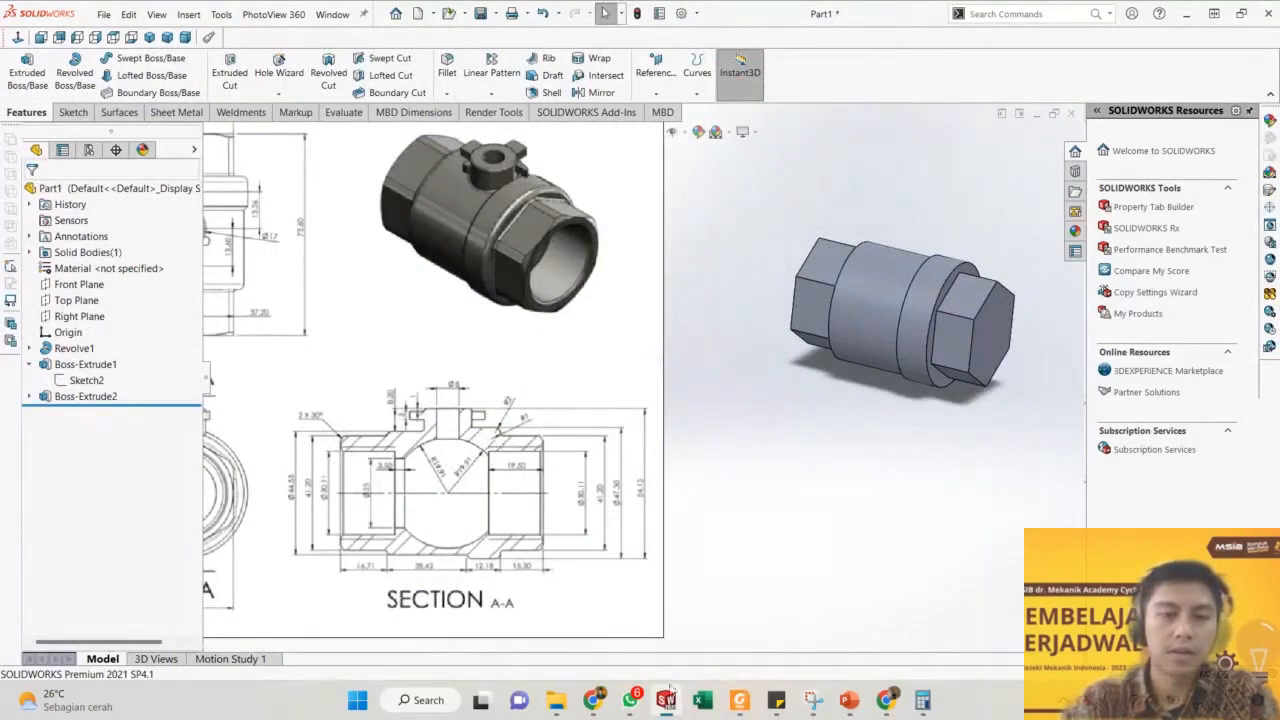
Look at the web meeting page in Chrome and return to the valve body part in SOLIDWORKS.
mouse_move(593, 700)
left_click(715, 620)
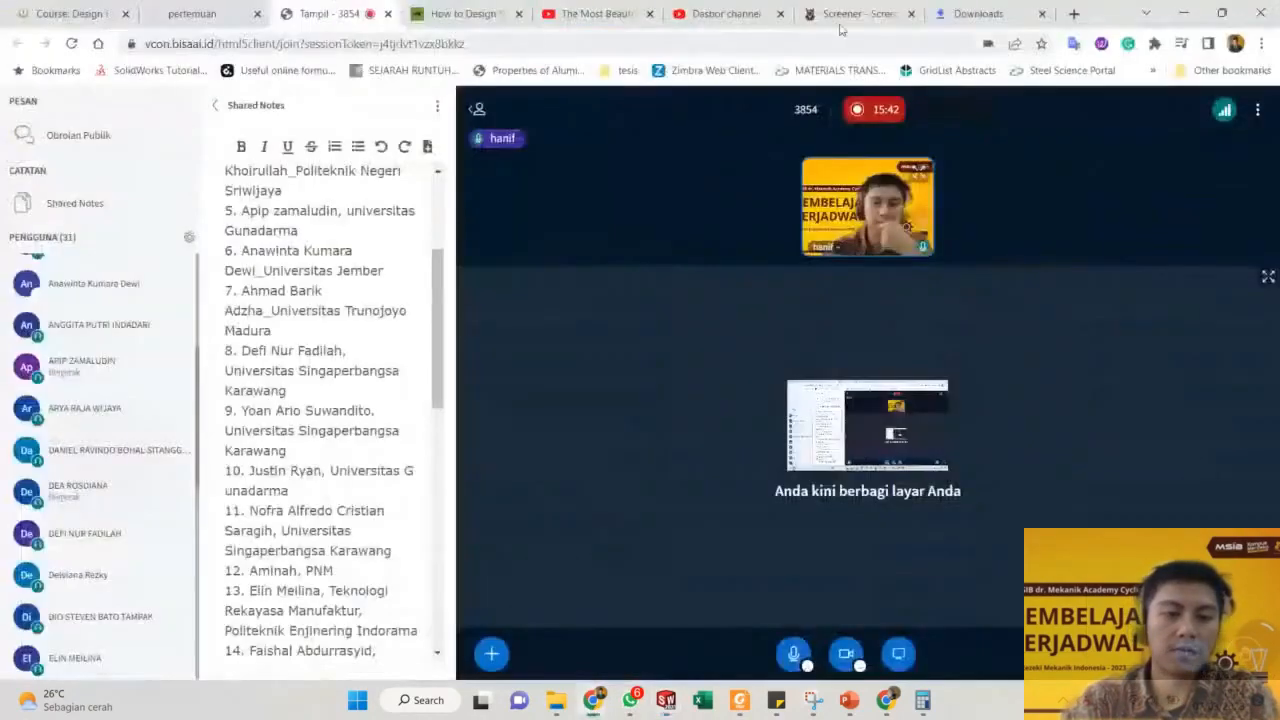
left_click(1184, 13)
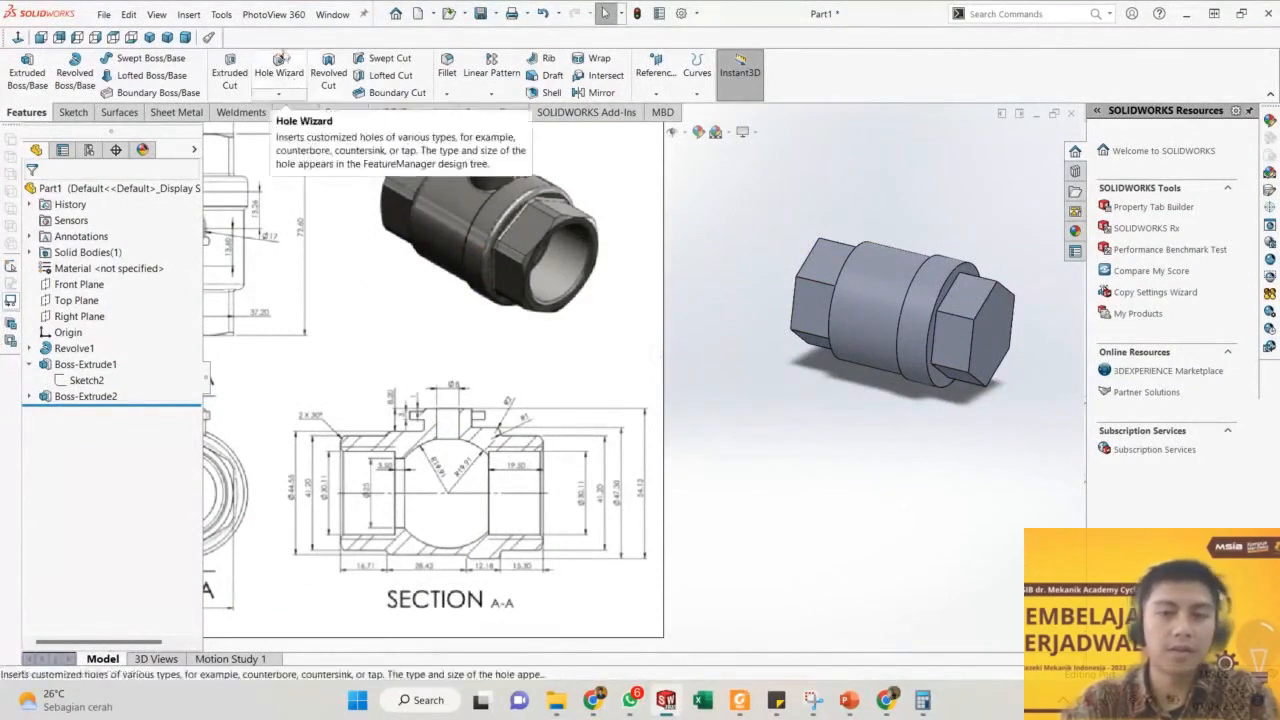
Start a new sketch on the Right Plane beside reference section A-A for the valve body's internal profile.
left_click(72, 114)
left_click(20, 70)
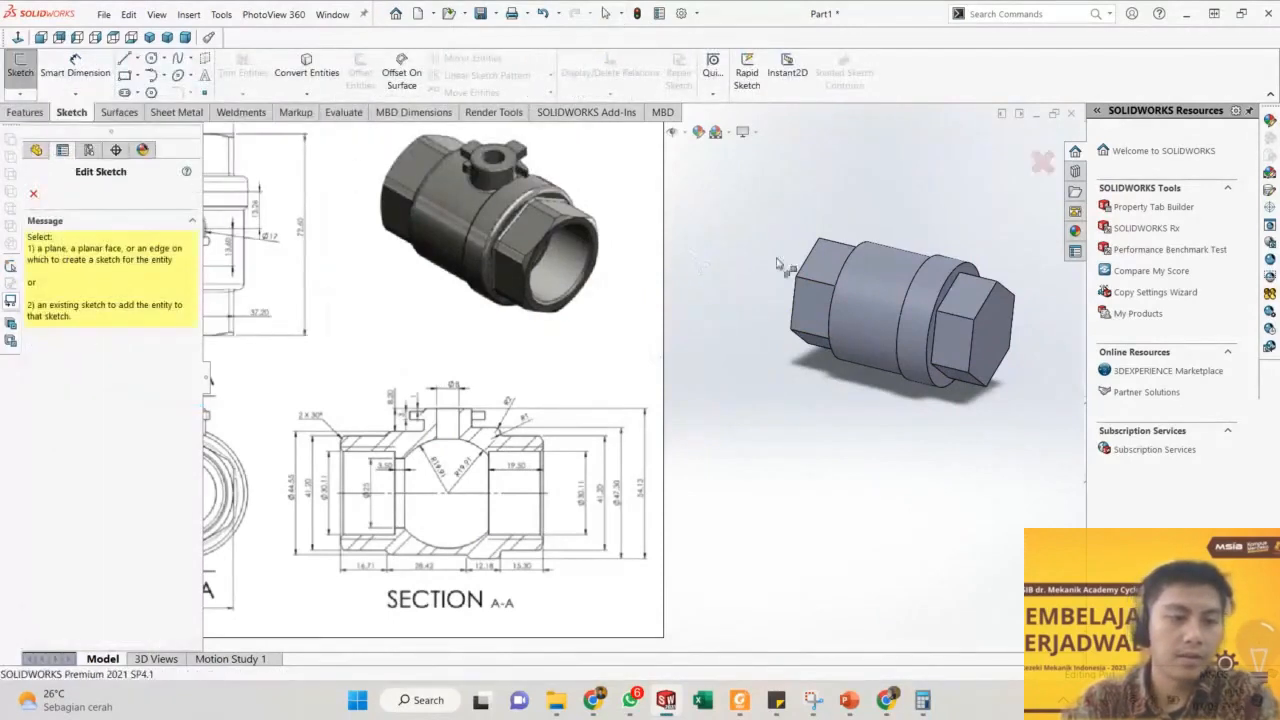
scroll(645, 303, "up", 4)
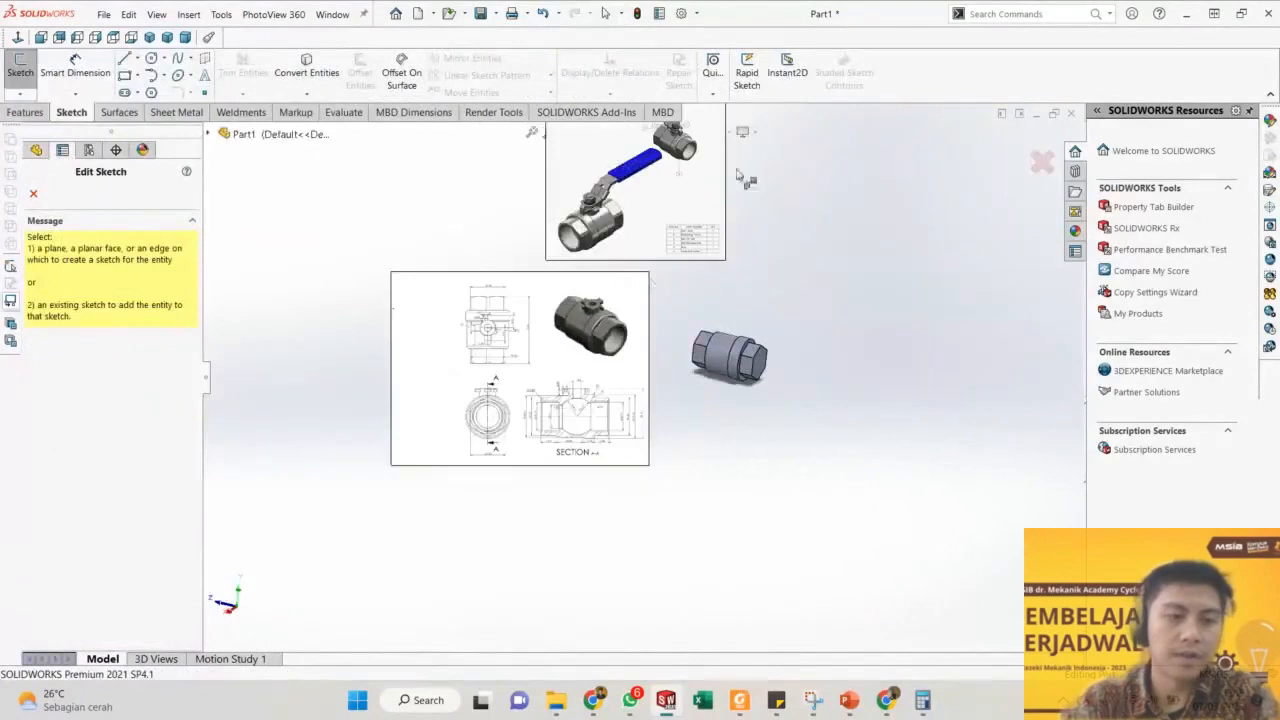
left_click(210, 135)
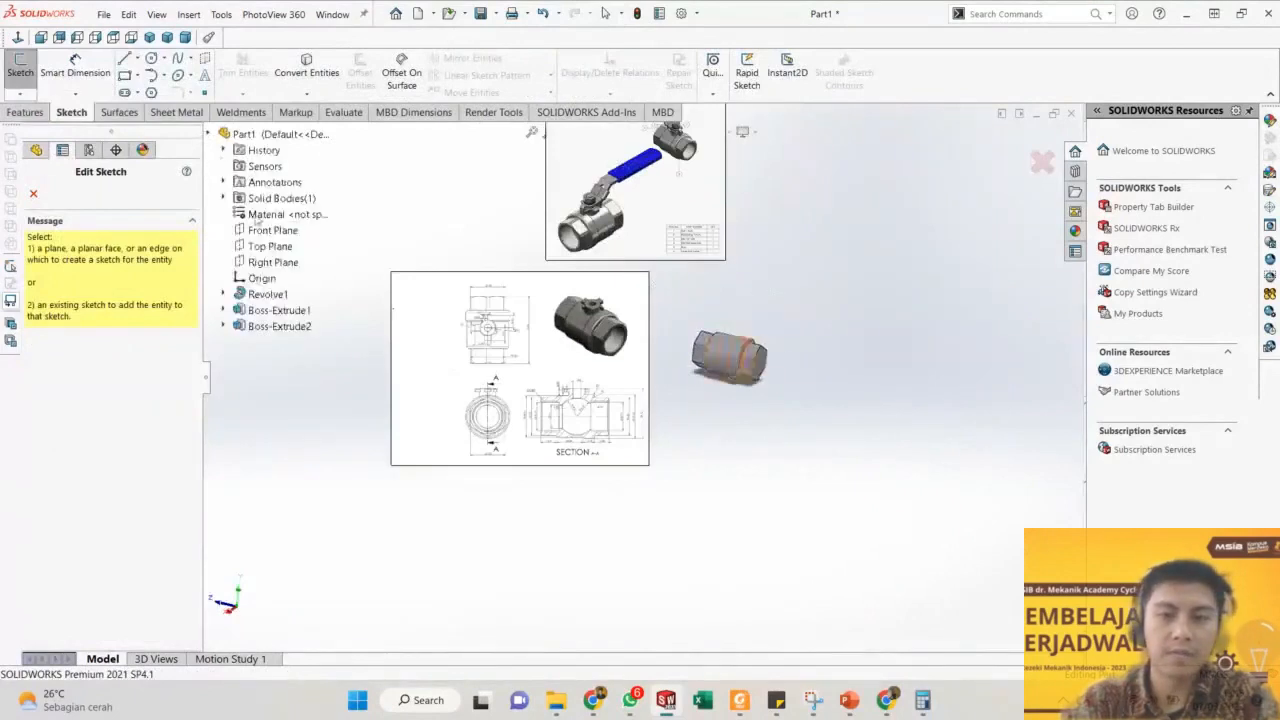
left_click(272, 262)
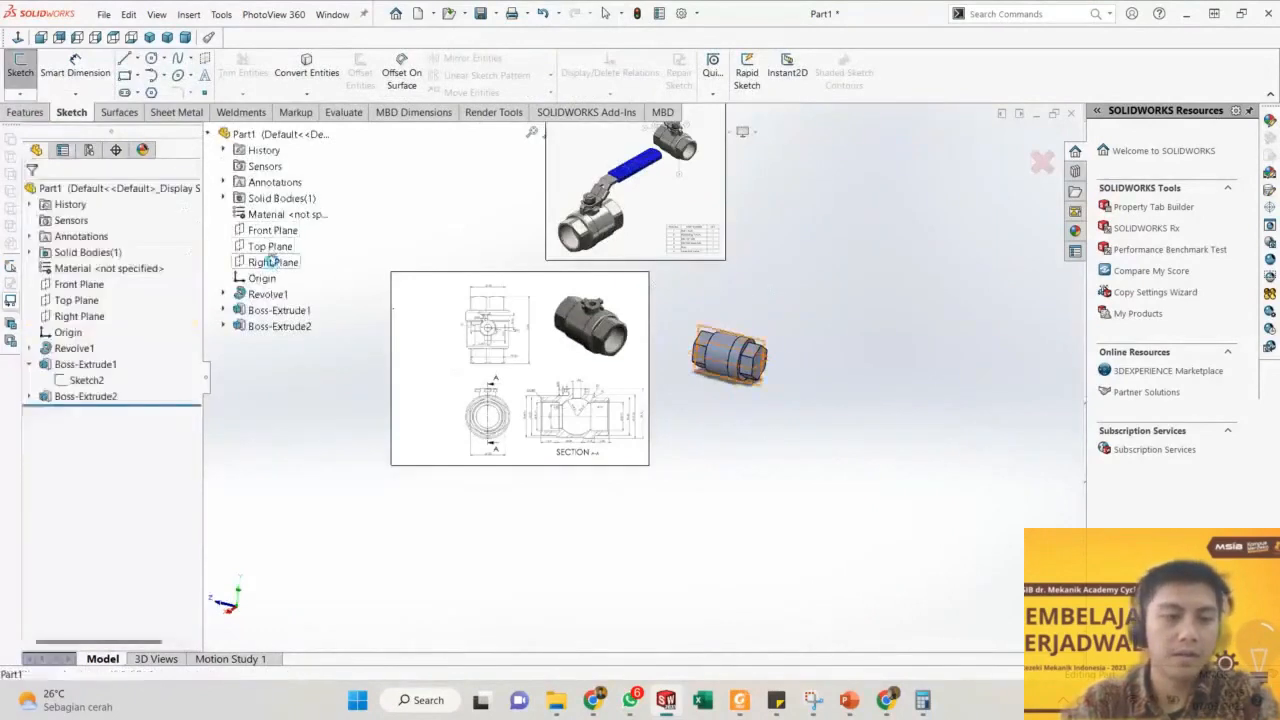
scroll(568, 562, "down", 4)
scroll(446, 467, "up", 2)
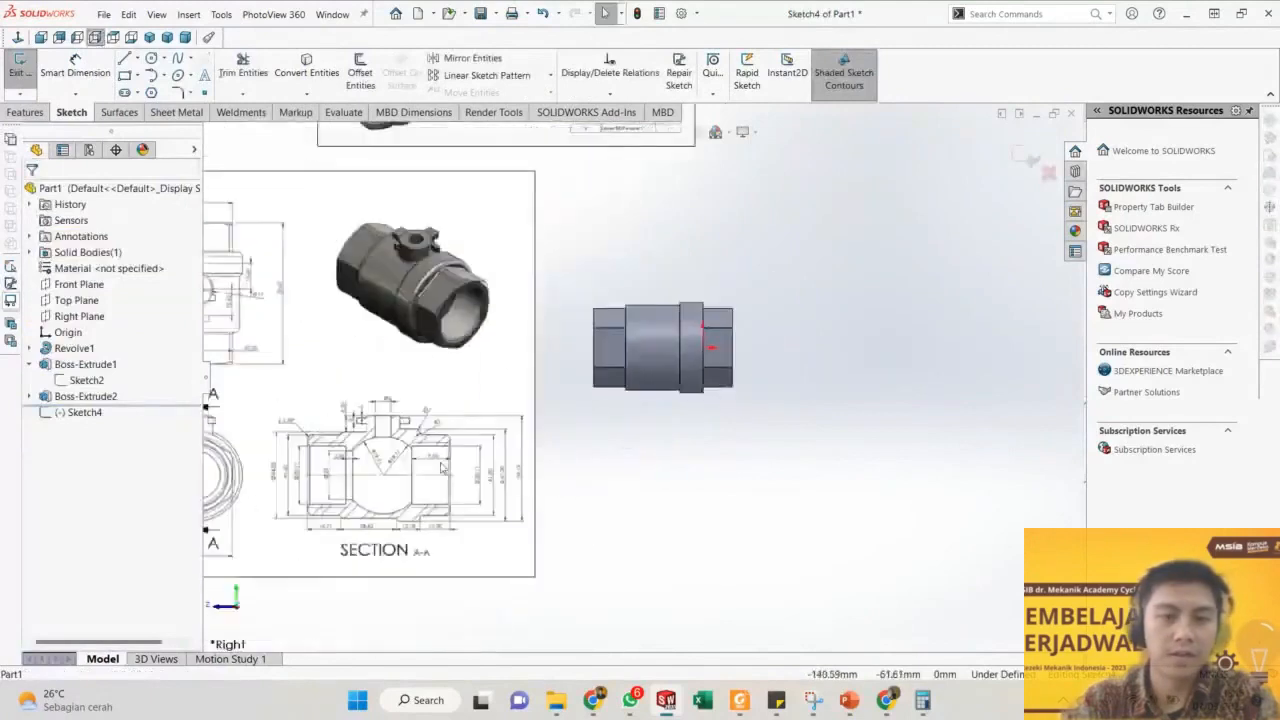
scroll(365, 505, "down", 4)
scroll(300, 463, "up", 2)
scroll(296, 464, "down", 1)
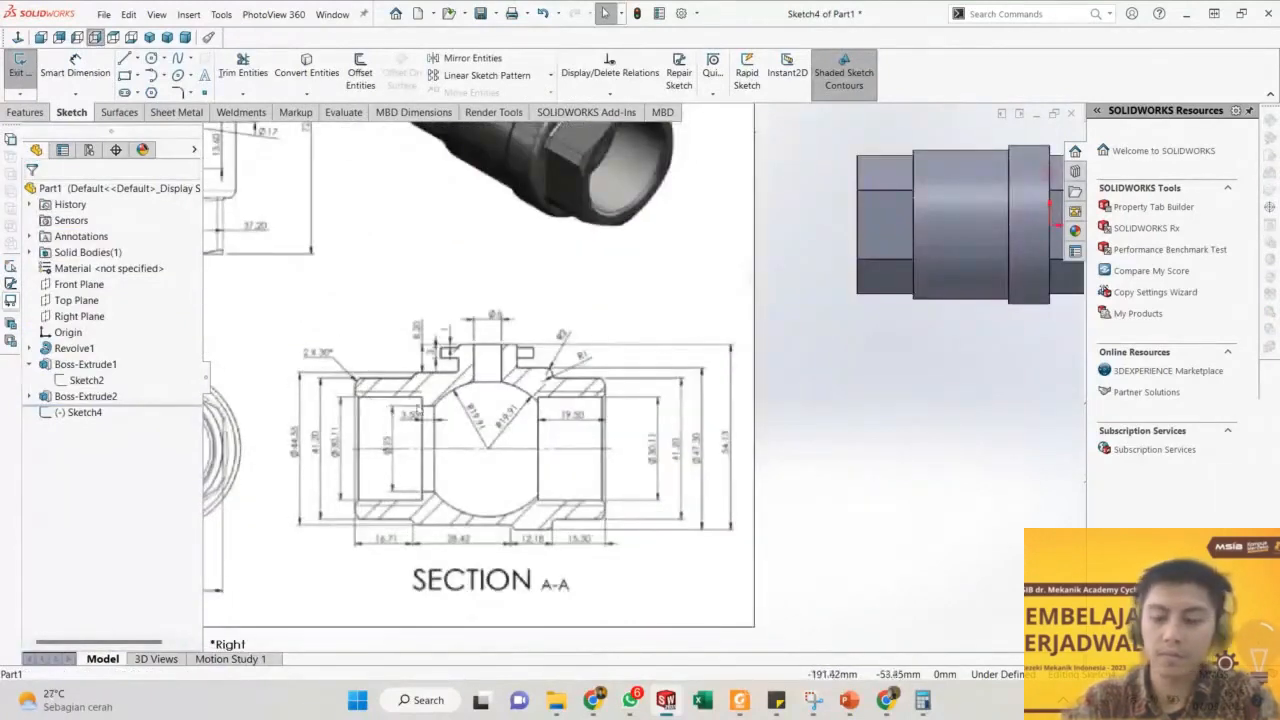
scroll(519, 289, "up", 2)
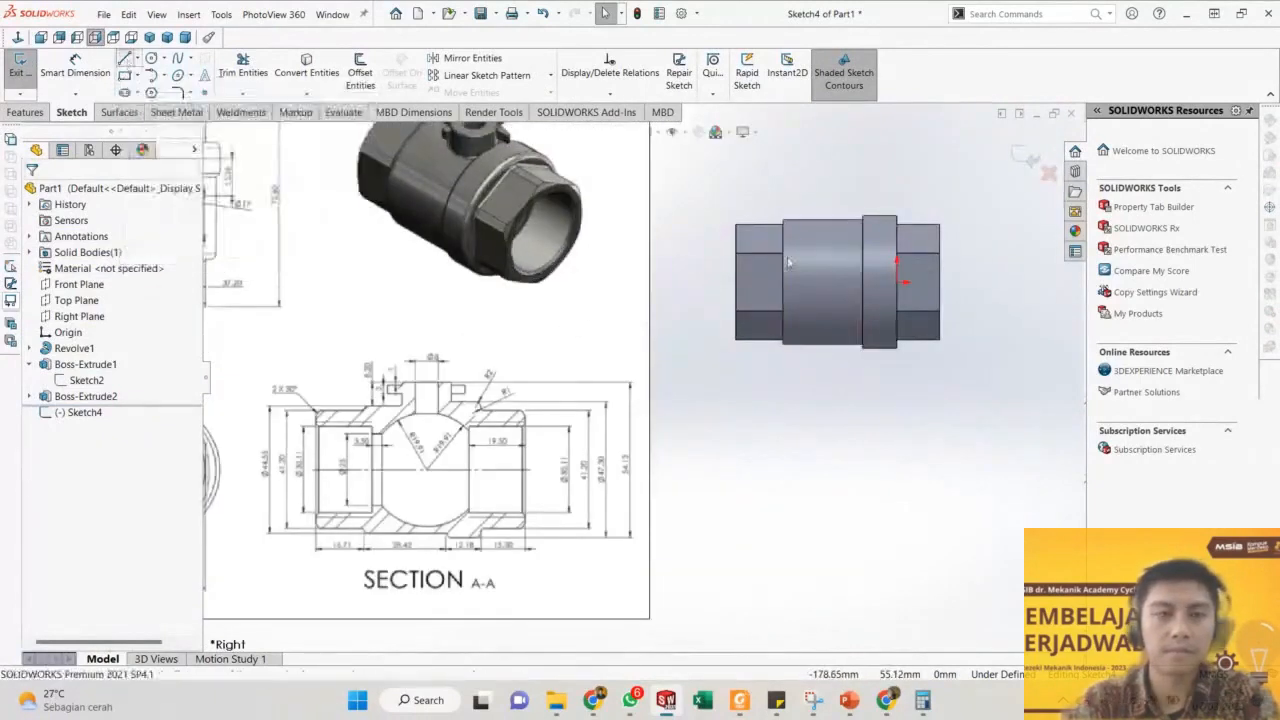
Sketch a horizontal construction centerline about 75 mm long from the origin past the valve body's far hexagonal end.
left_click(124, 59)
left_click(898, 281)
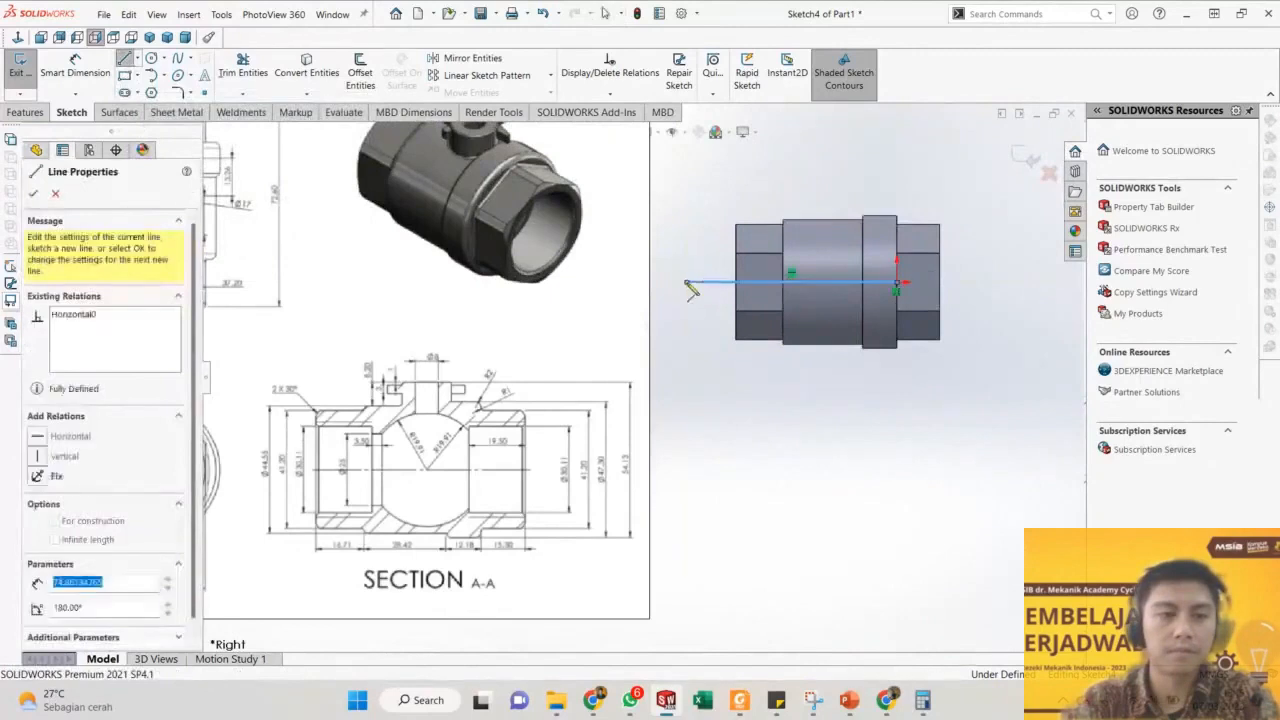
left_click(687, 281)
key("Escape")
key("Escape")
left_click(714, 282)
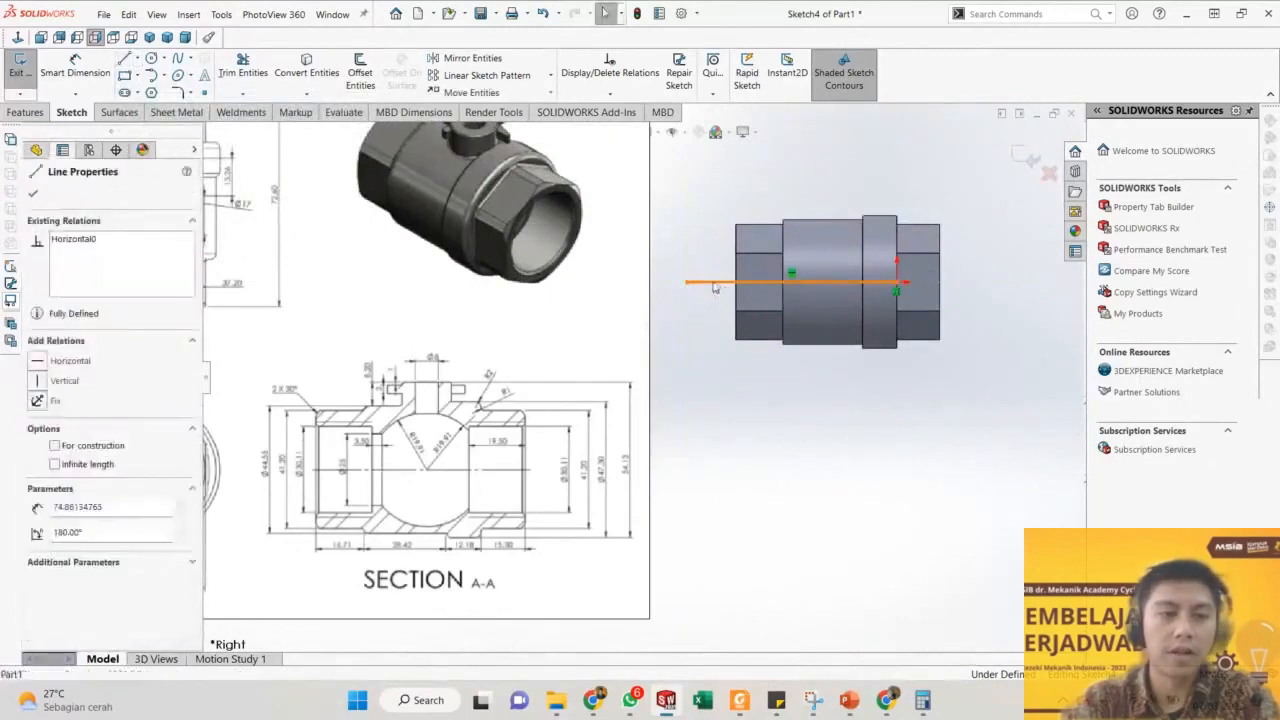
key("Escape")
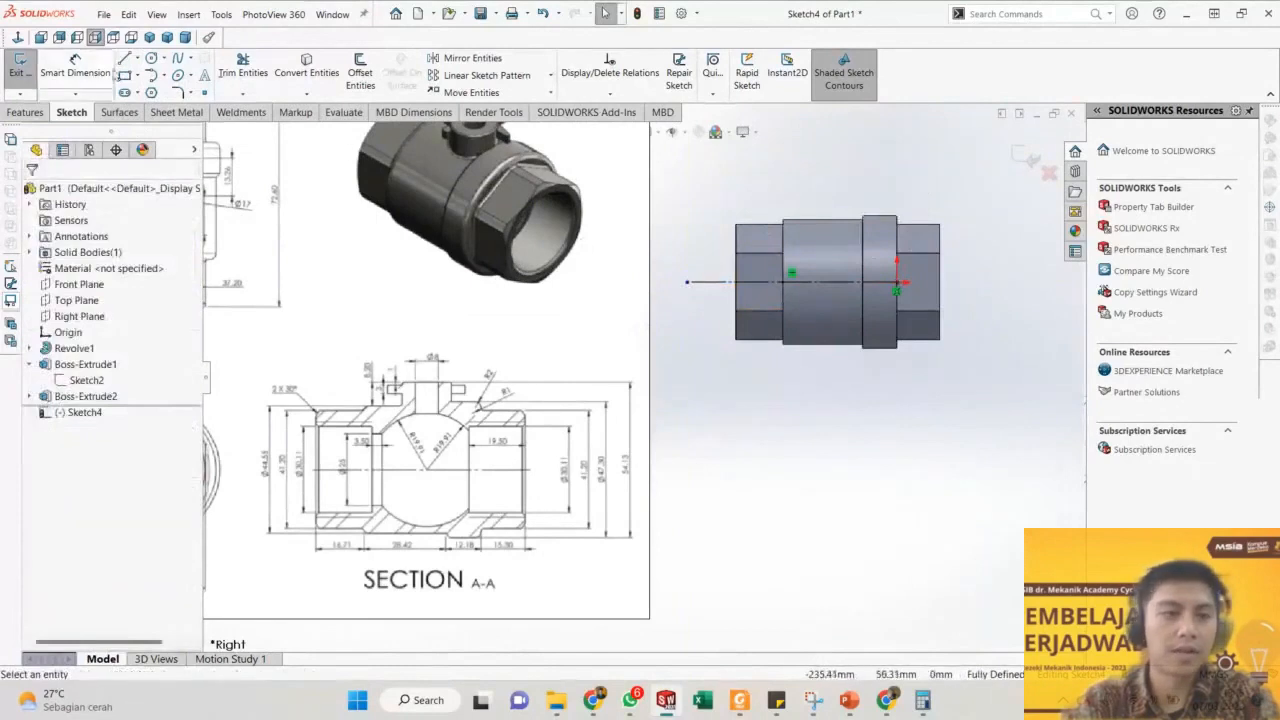
Sketch a stepped bore profile of connected lines above the centerline, from the long-side hexagon's end face to the opposite end face.
key("l")
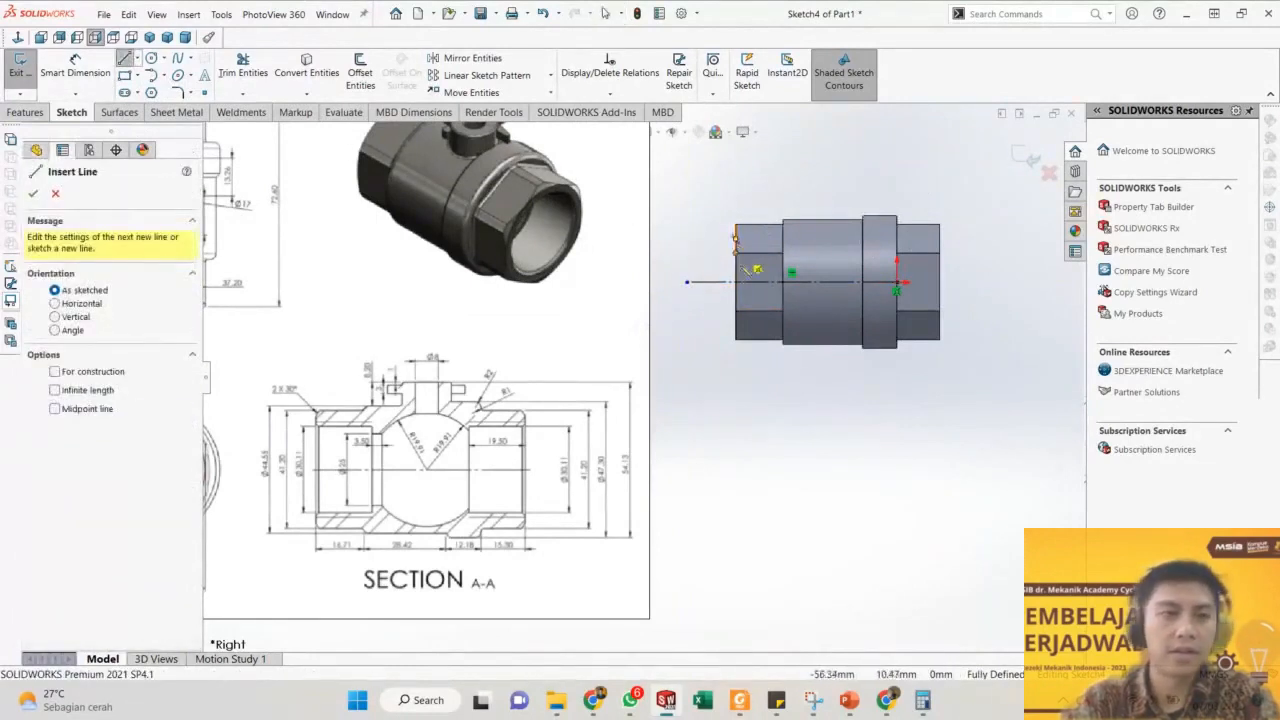
scroll(750, 255, "down", 4)
left_click(716, 268)
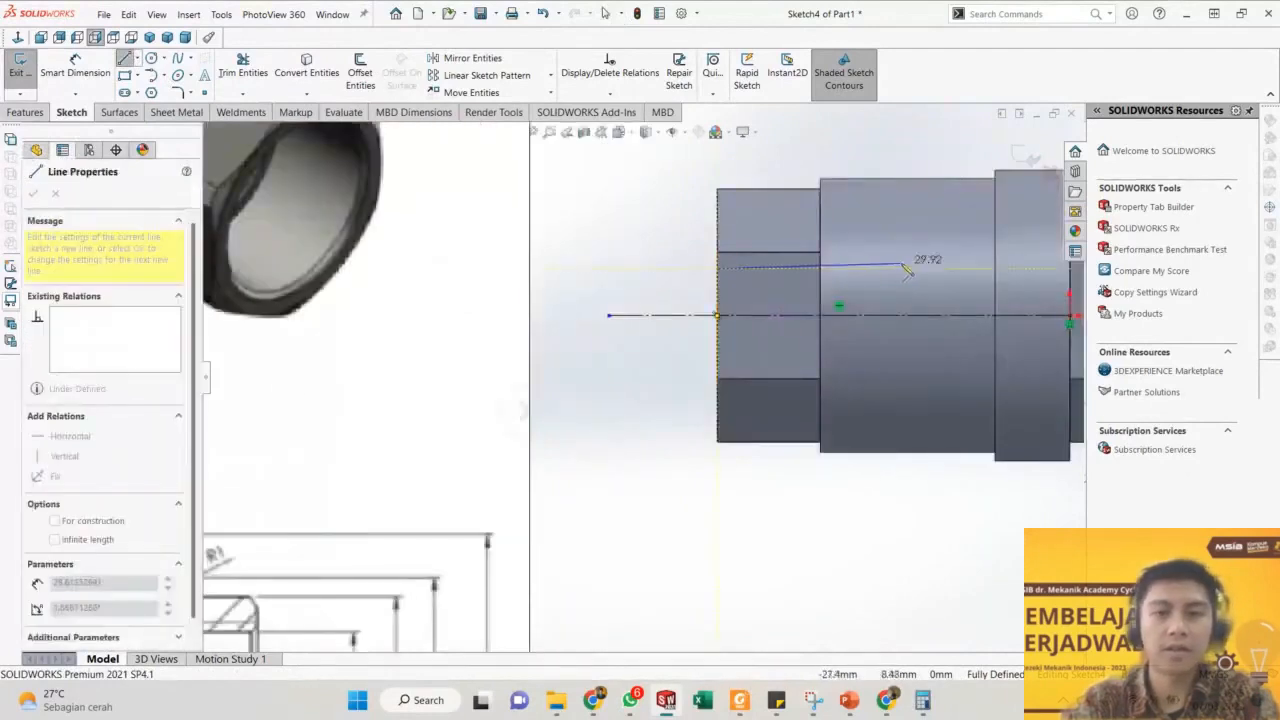
left_click(880, 268)
scroll(897, 320, "up", 3)
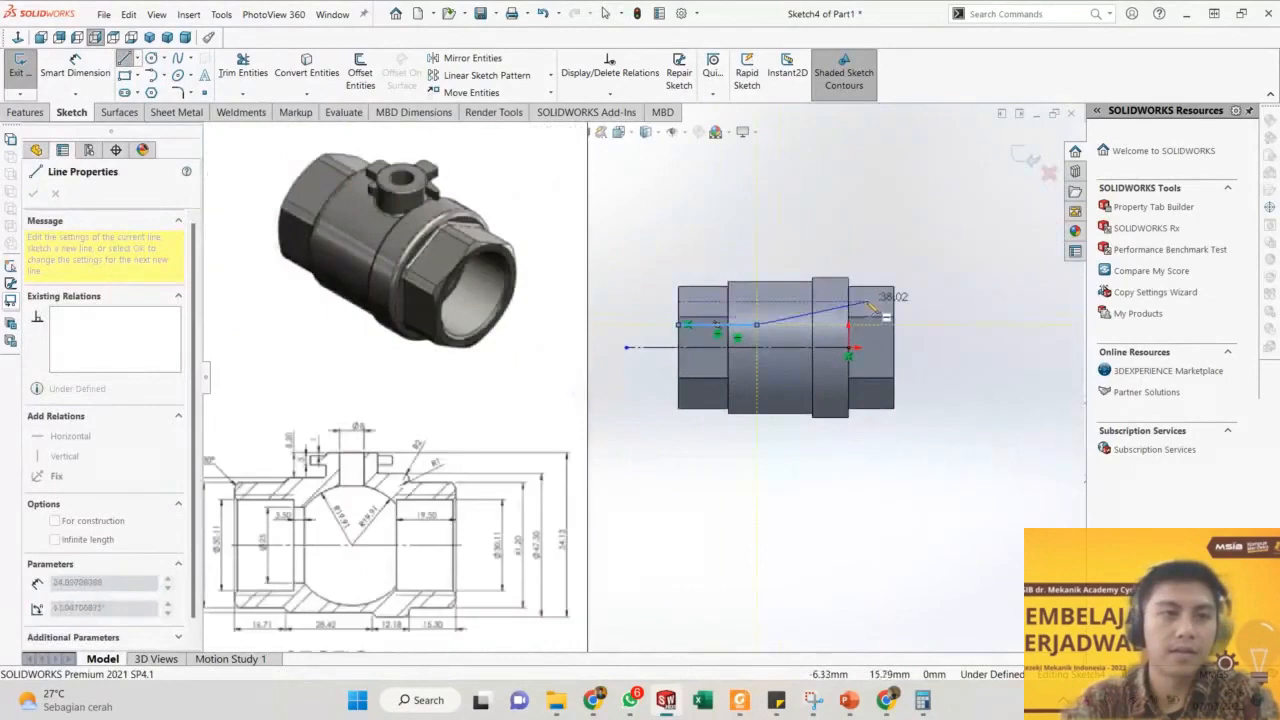
scroll(875, 308, "down", 2)
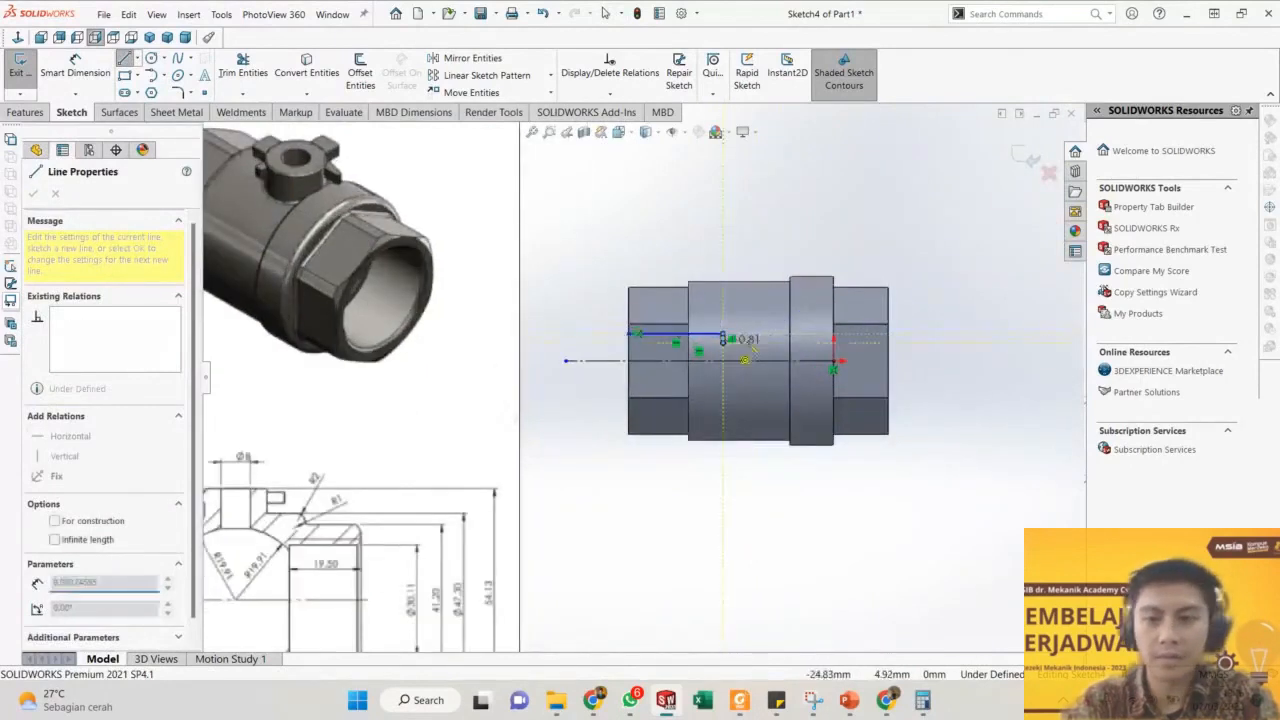
scroll(770, 347, "up", 2)
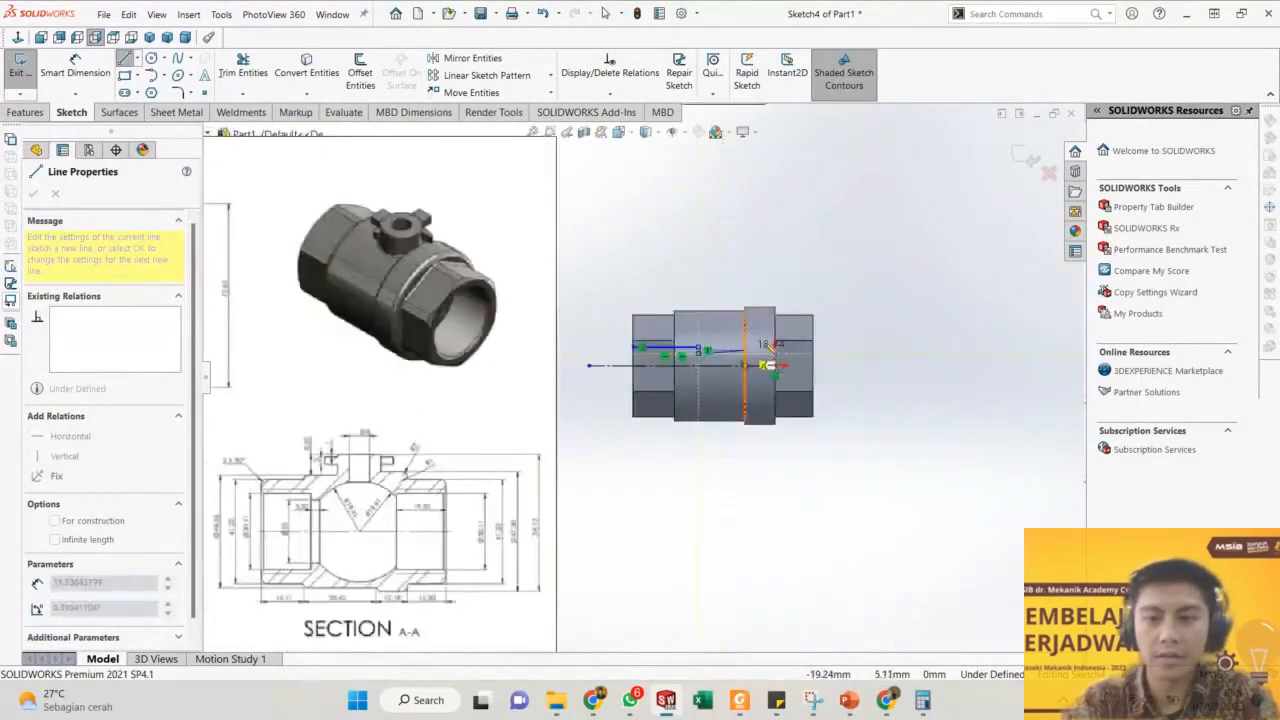
scroll(770, 347, "down", 2)
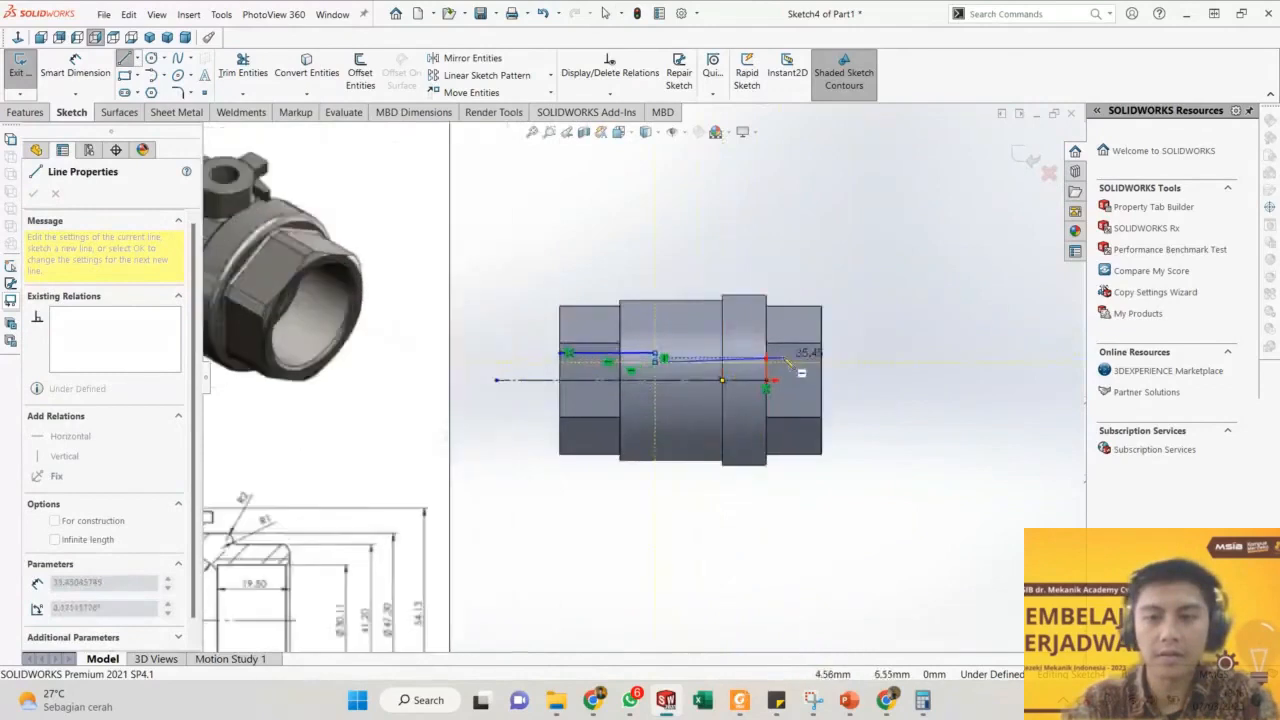
left_click(784, 360)
scroll(788, 345, "down", 2)
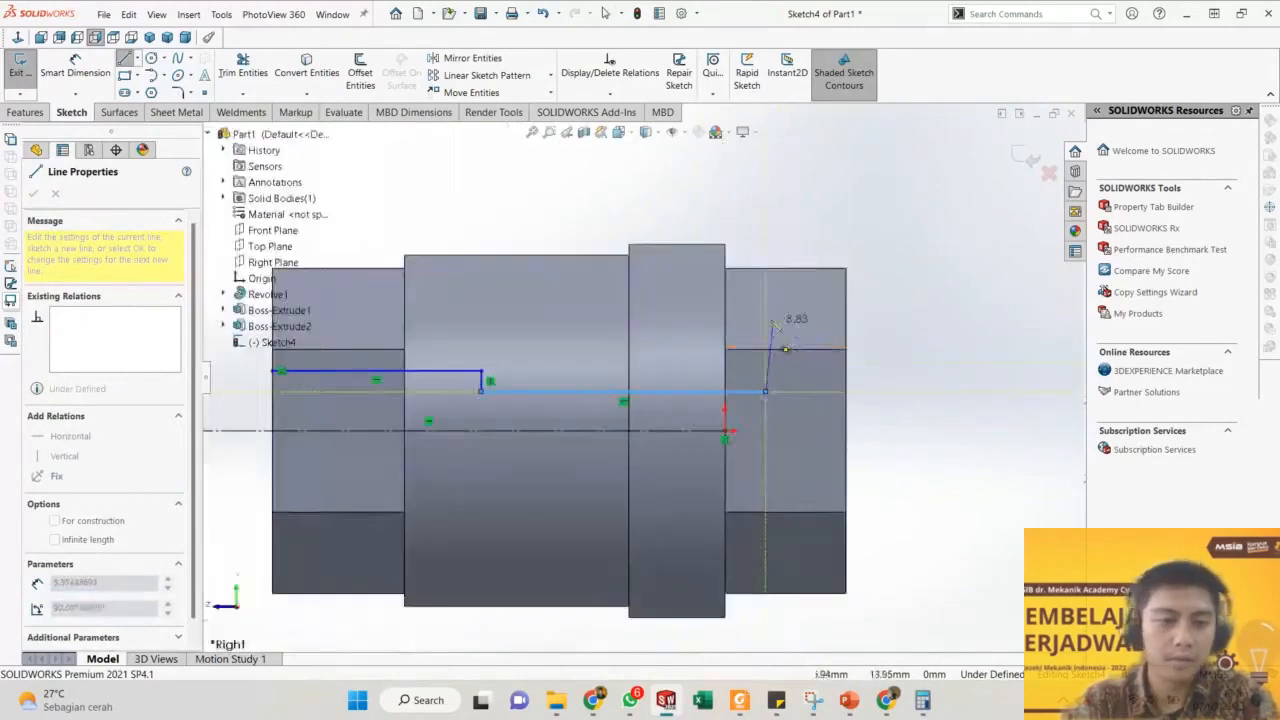
left_click(765, 314)
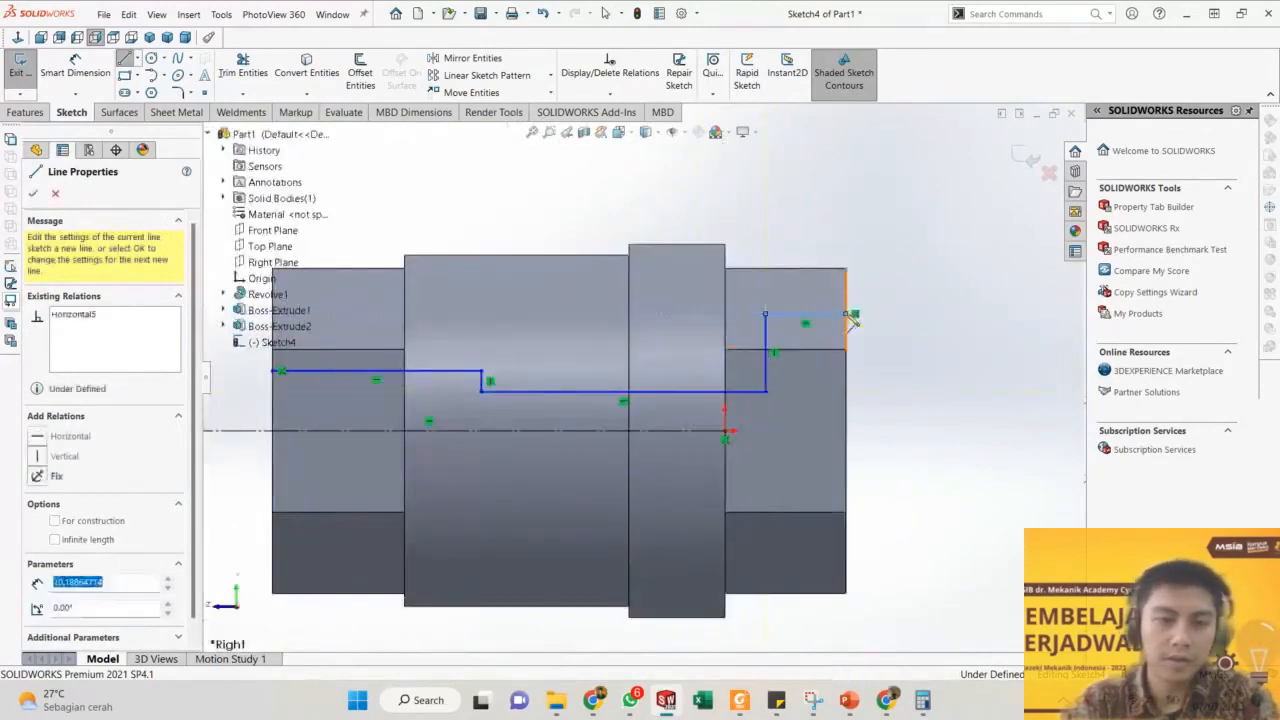
double_click(851, 316)
scroll(855, 330, "up", 4)
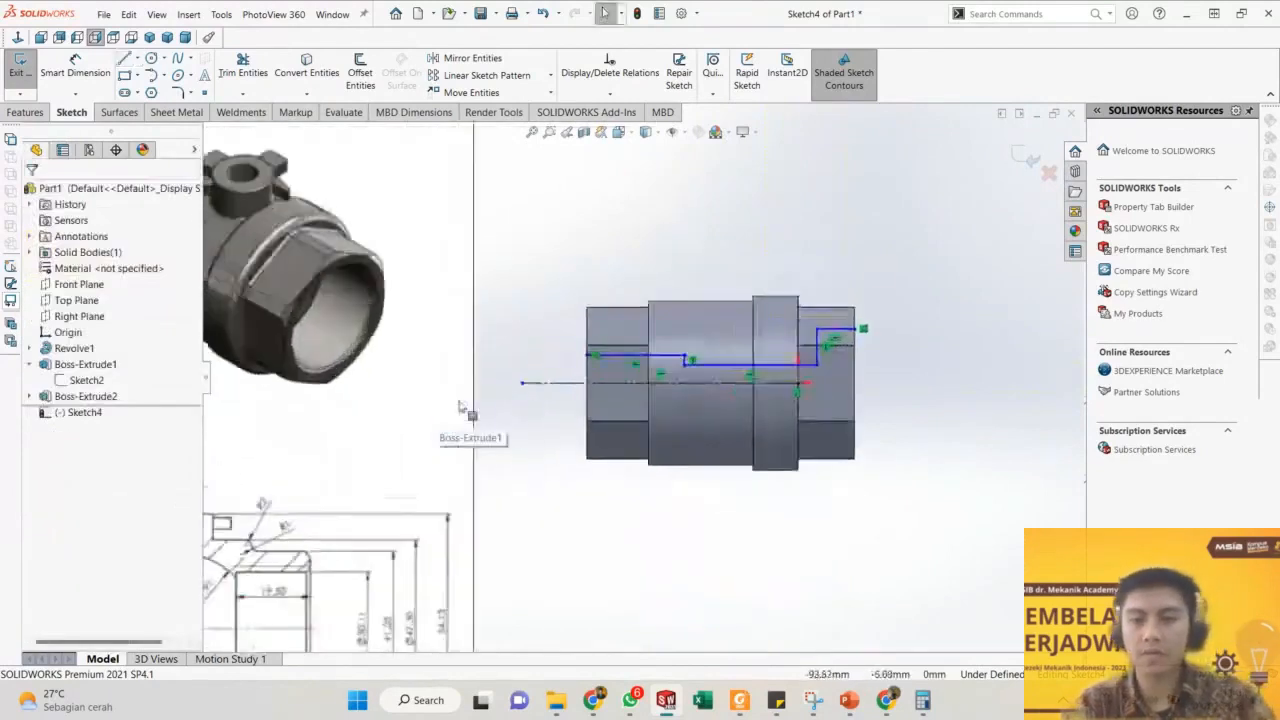
Dimension the profile's first horizontal line about the centerline as a 30.11 mm diameter.
scroll(460, 415, "down", 3)
scroll(455, 425, "up", 5)
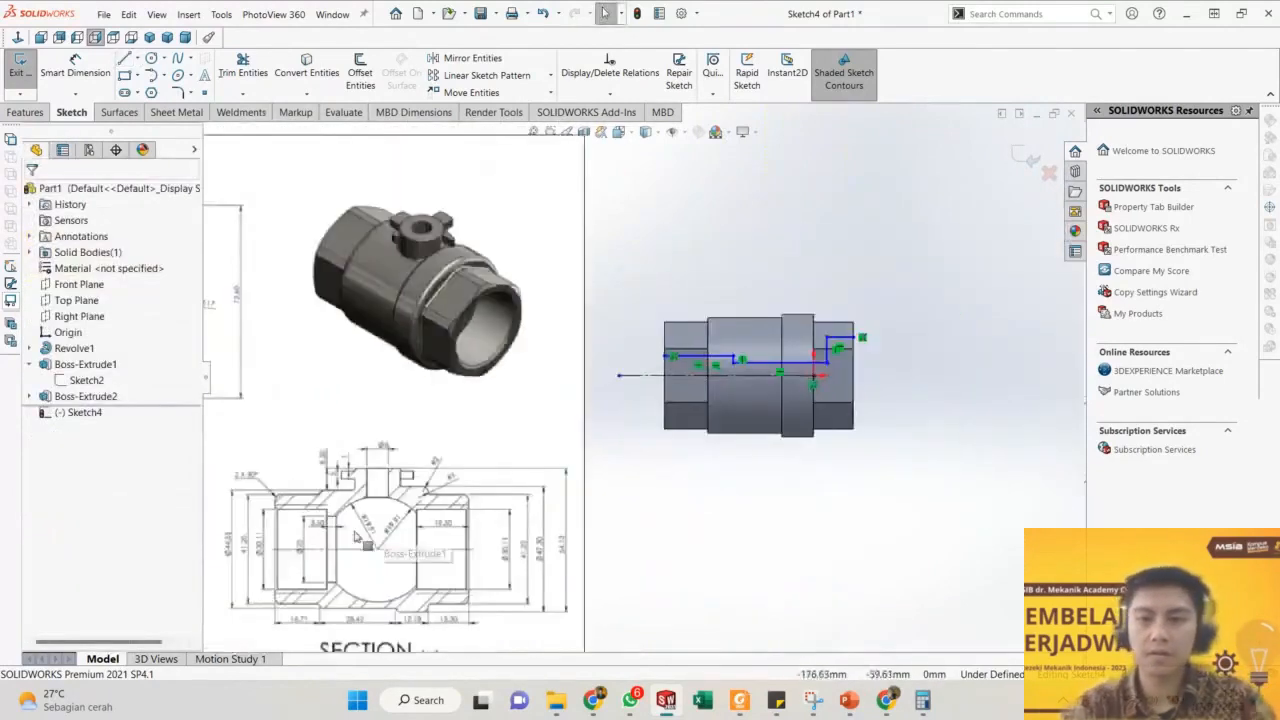
scroll(600, 390, "up", 1)
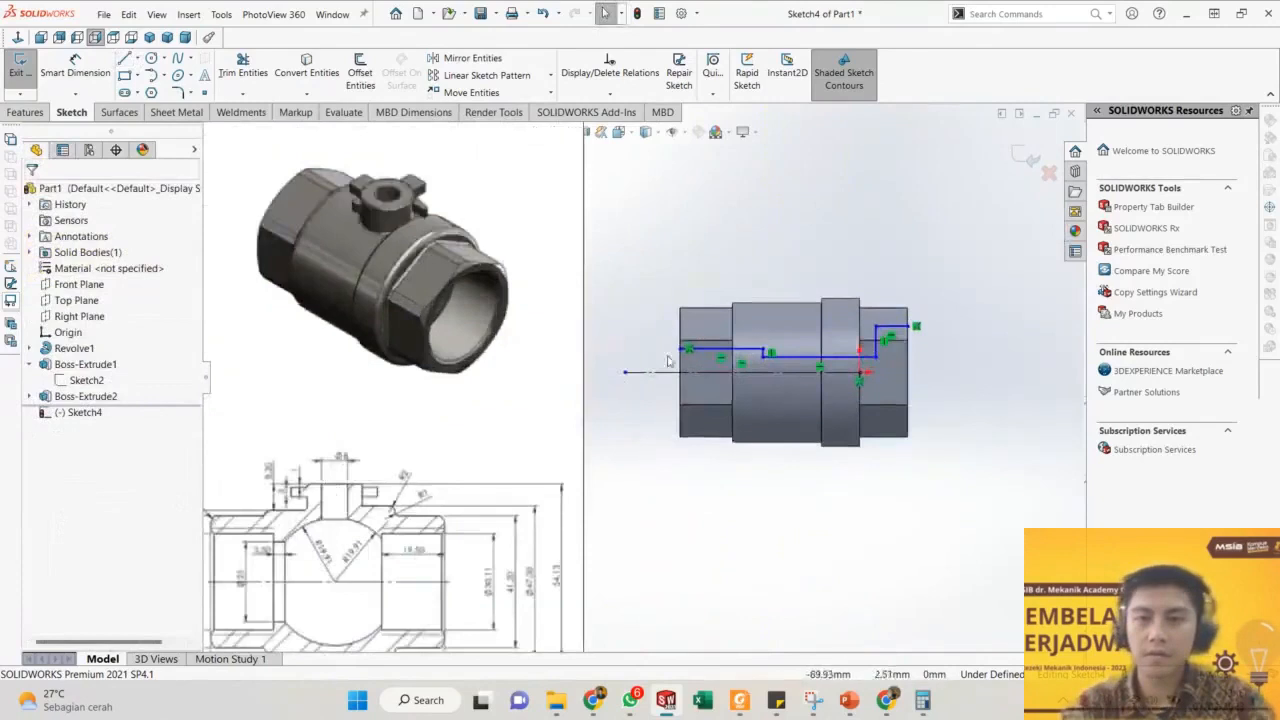
scroll(600, 385, "up", 3)
left_click(753, 335)
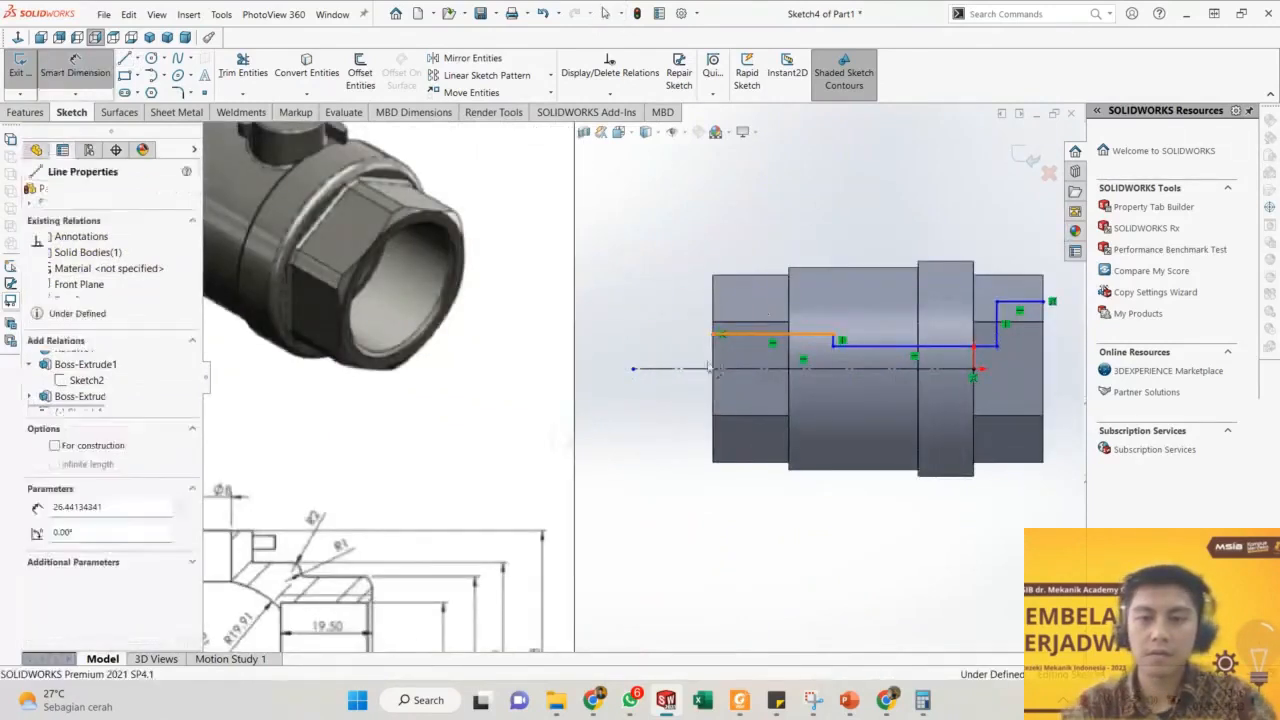
left_click(689, 369)
left_click(676, 460)
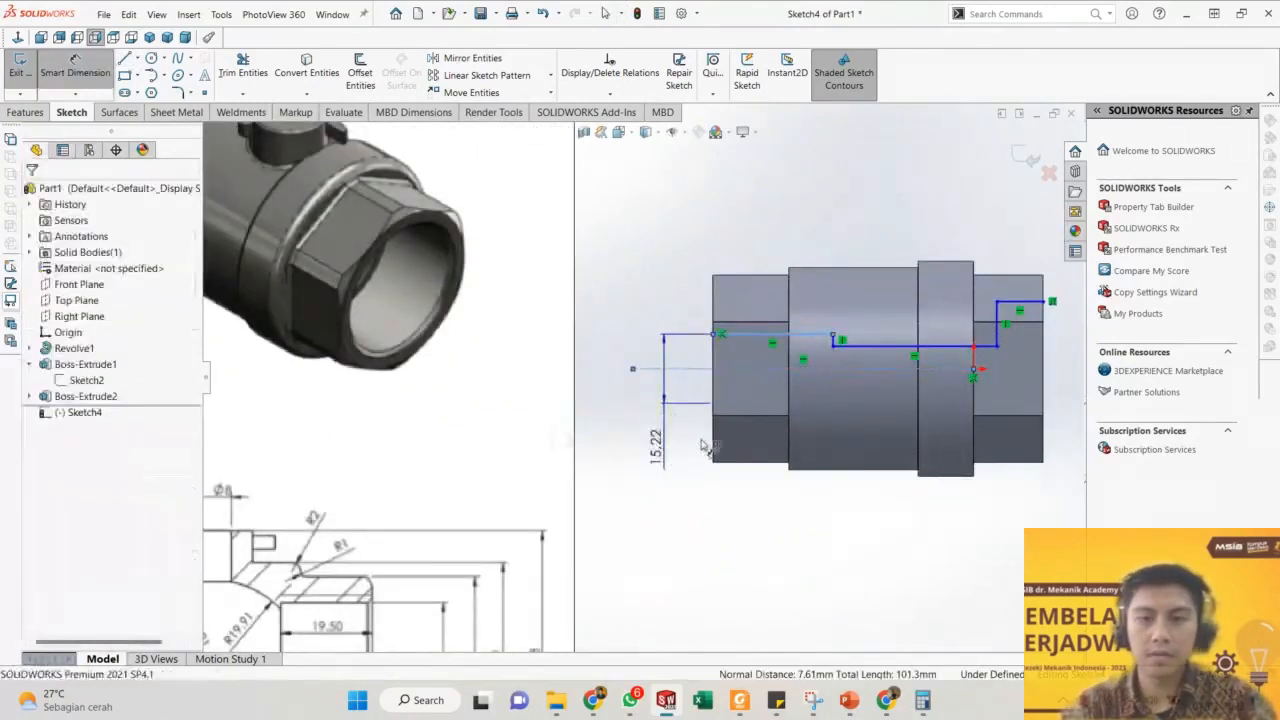
type("30.11")
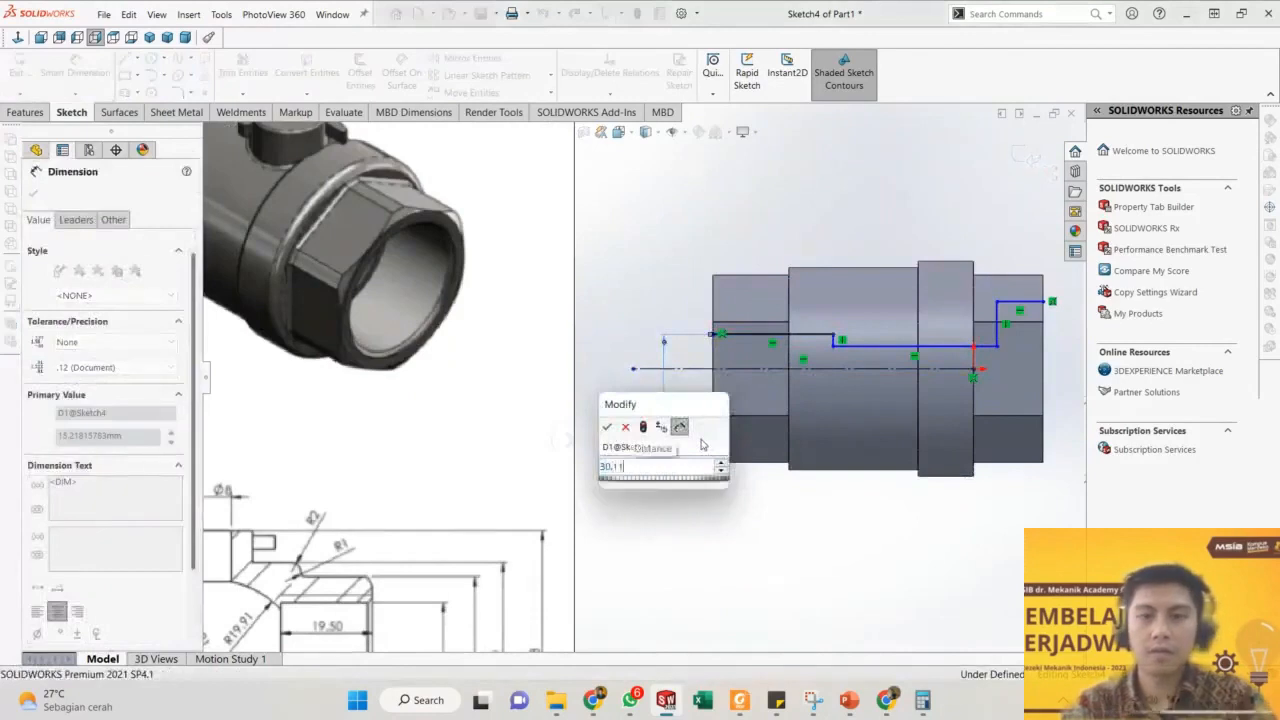
key("Return")
left_click(727, 541)
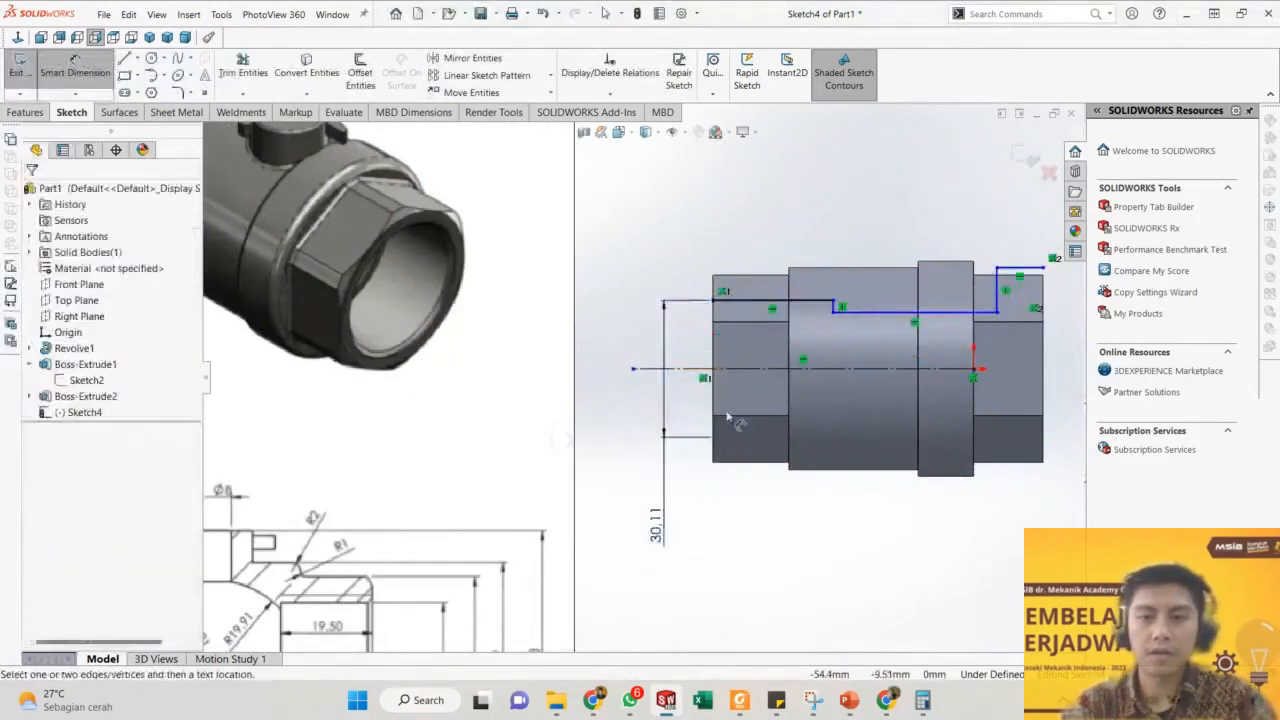
Compare the stepped bore profile with the bores and spherical cavity in reference section A-A.
scroll(731, 418, "up", 2)
scroll(384, 562, "down", 1)
scroll(390, 566, "down", 1)
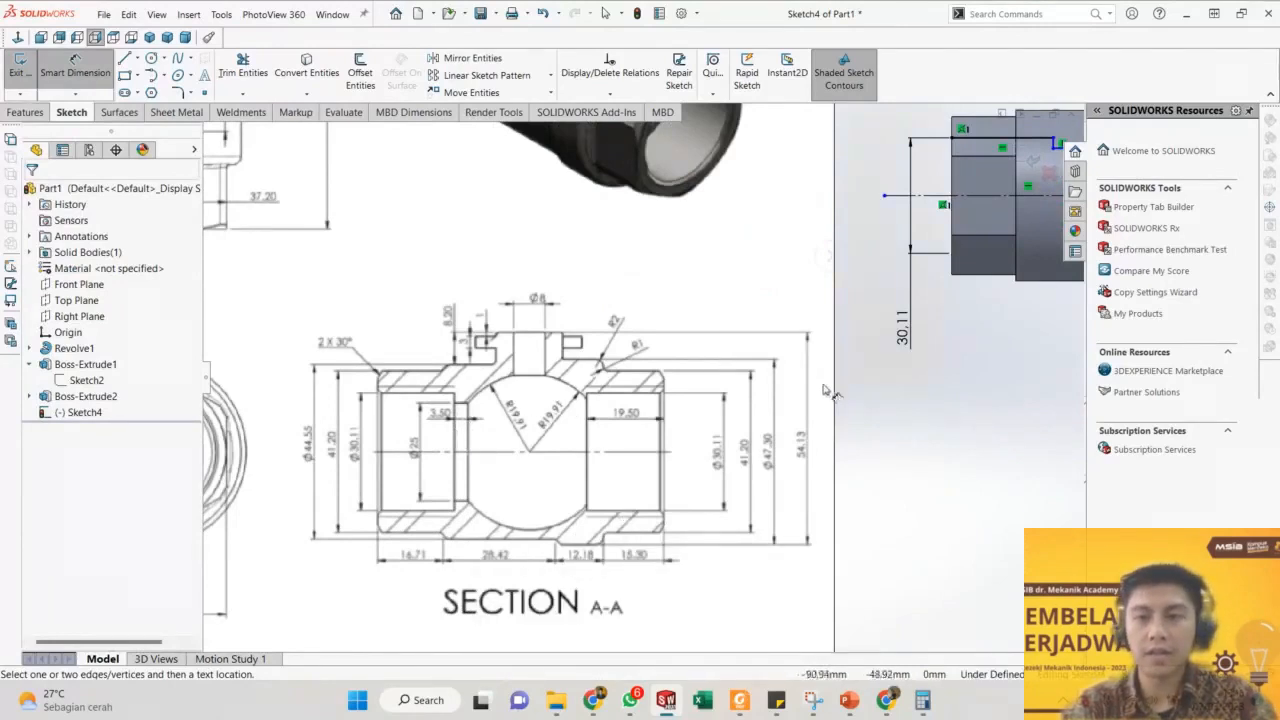
scroll(573, 567, "up", 5)
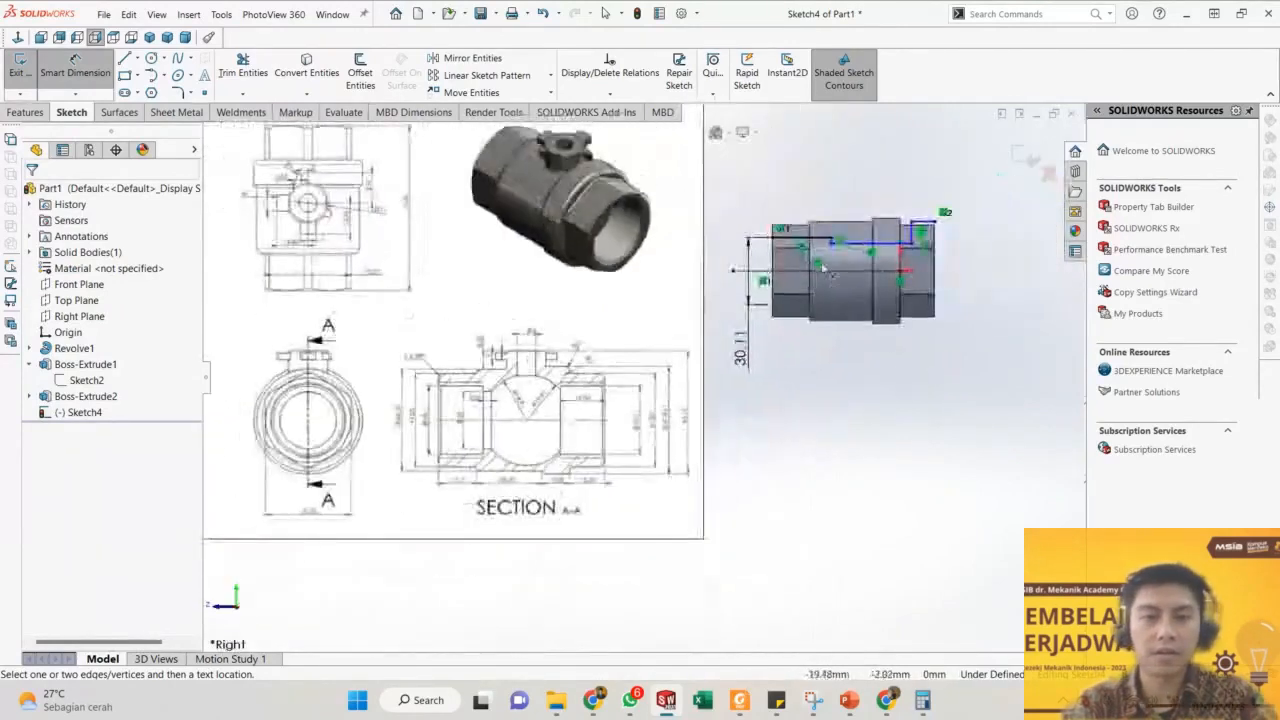
scroll(880, 265, "down", 5)
scroll(780, 228, "down", 2)
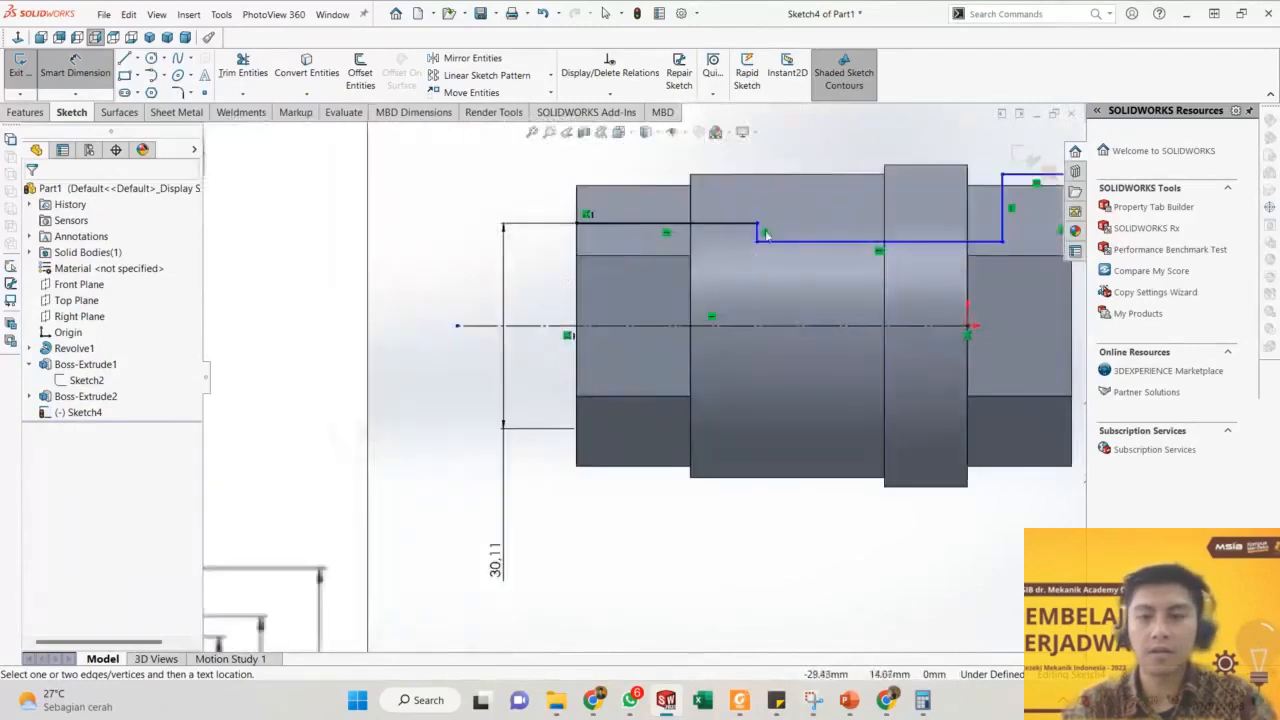
scroll(766, 240, "up", 4)
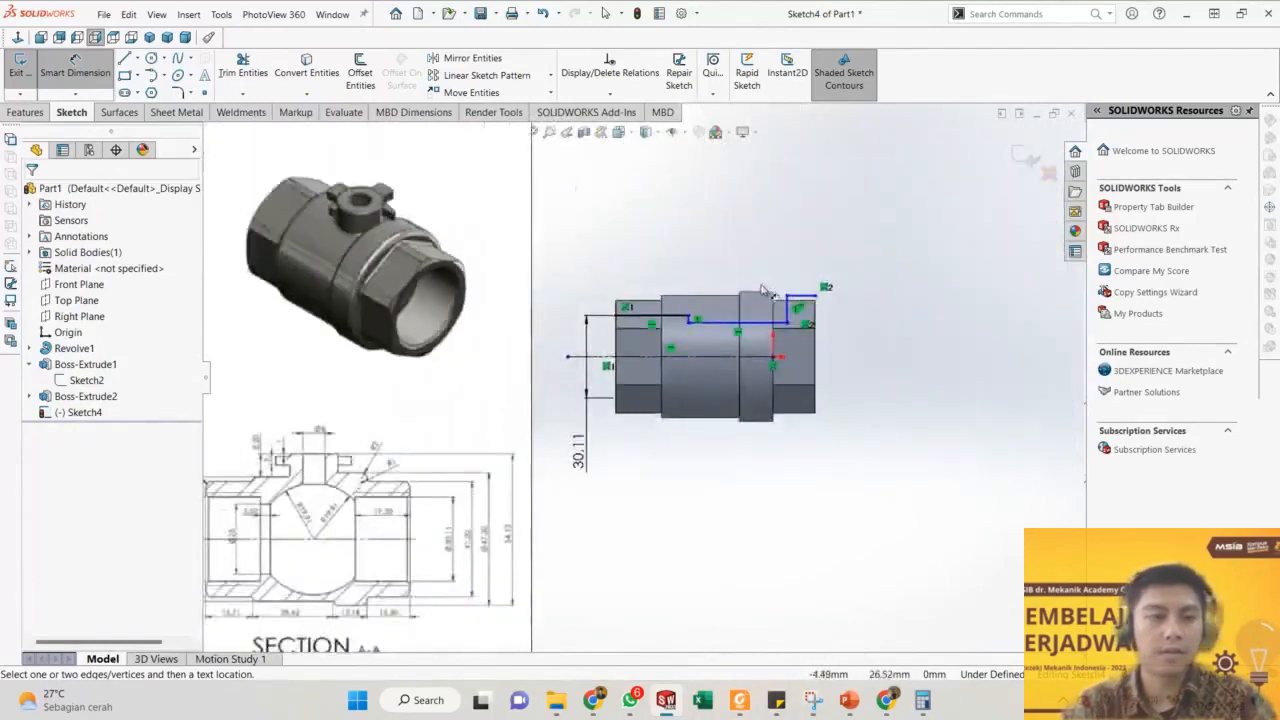
scroll(860, 300, "down", 3)
scroll(860, 300, "up", 3)
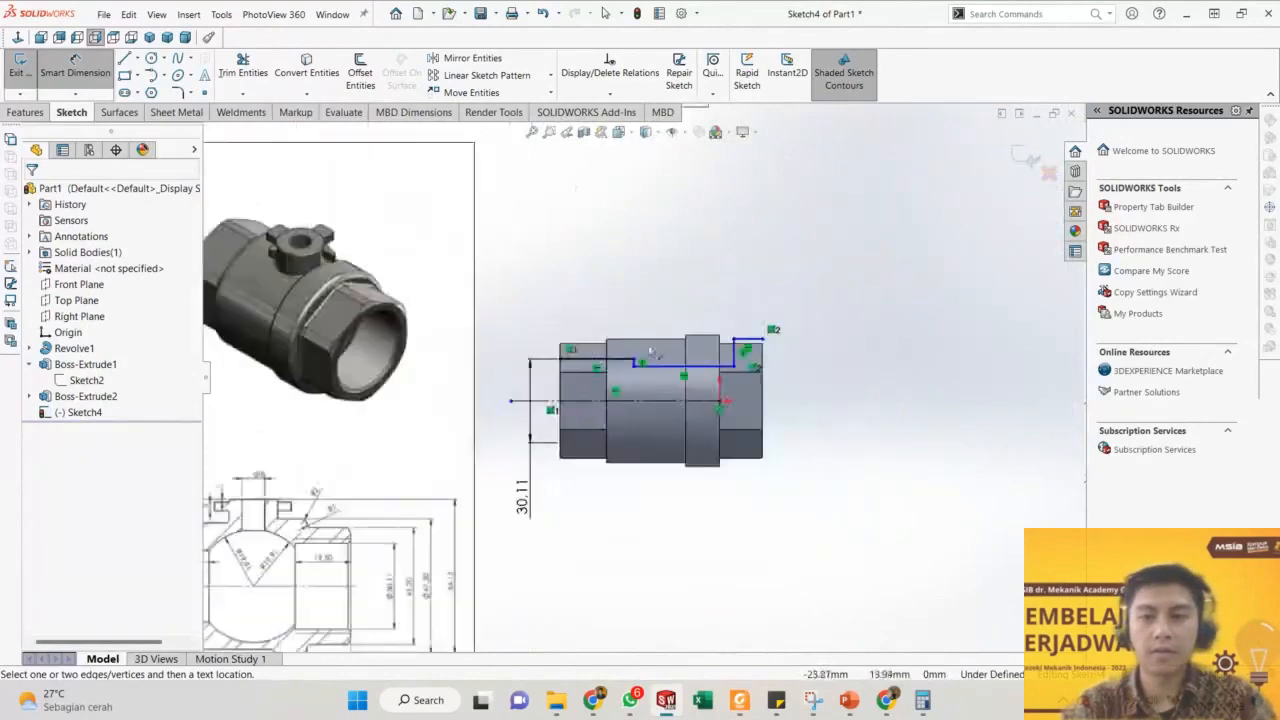
Exit the bore profile sketch and roll the model back to just after the second hexagonal boss.
left_click(1028, 157)
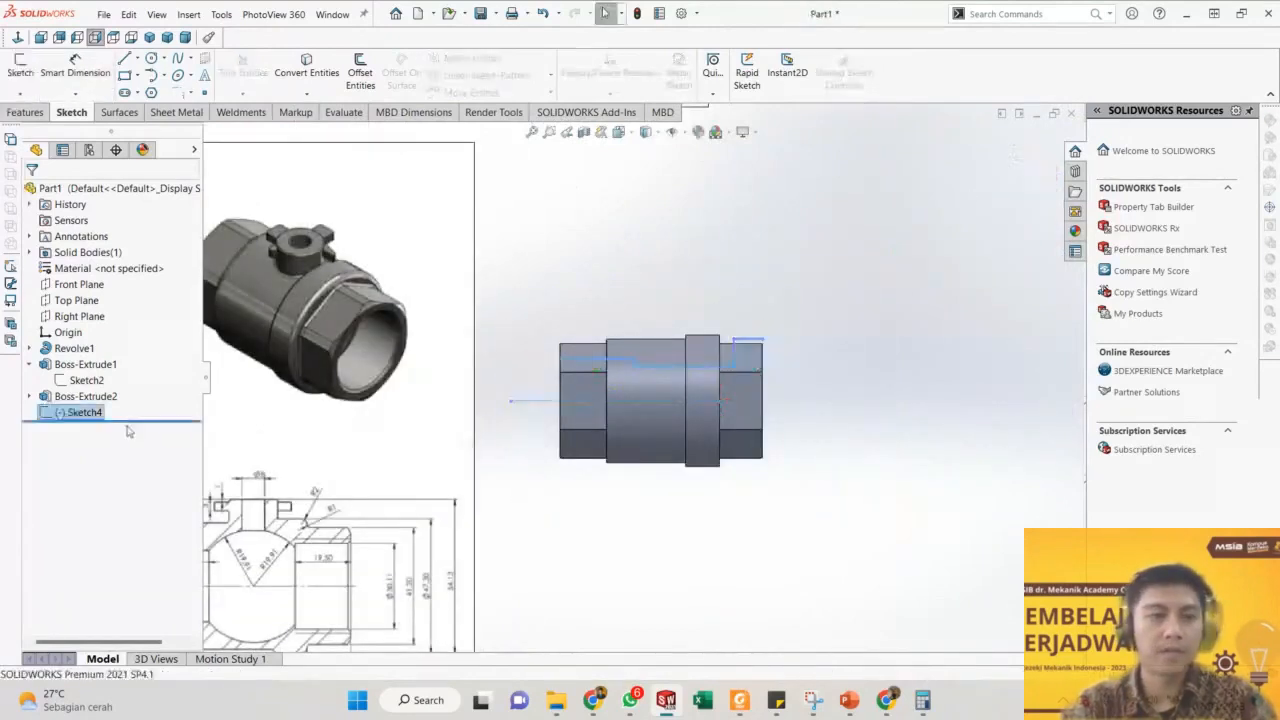
left_click_drag(136, 421, 136, 407)
scroll(272, 568, "up", 2)
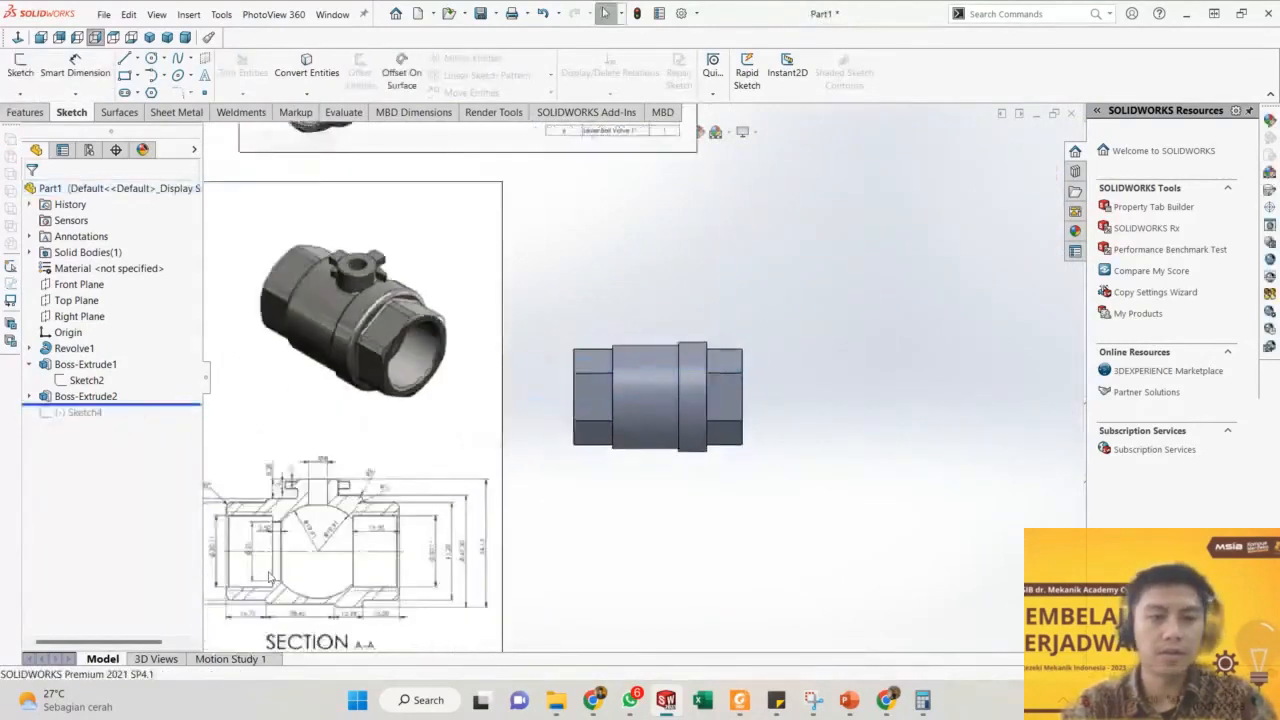
Examine the cavity radii, bore dimensions and stem details in the reference views and section A-A against the model.
scroll(390, 550, "down", 4)
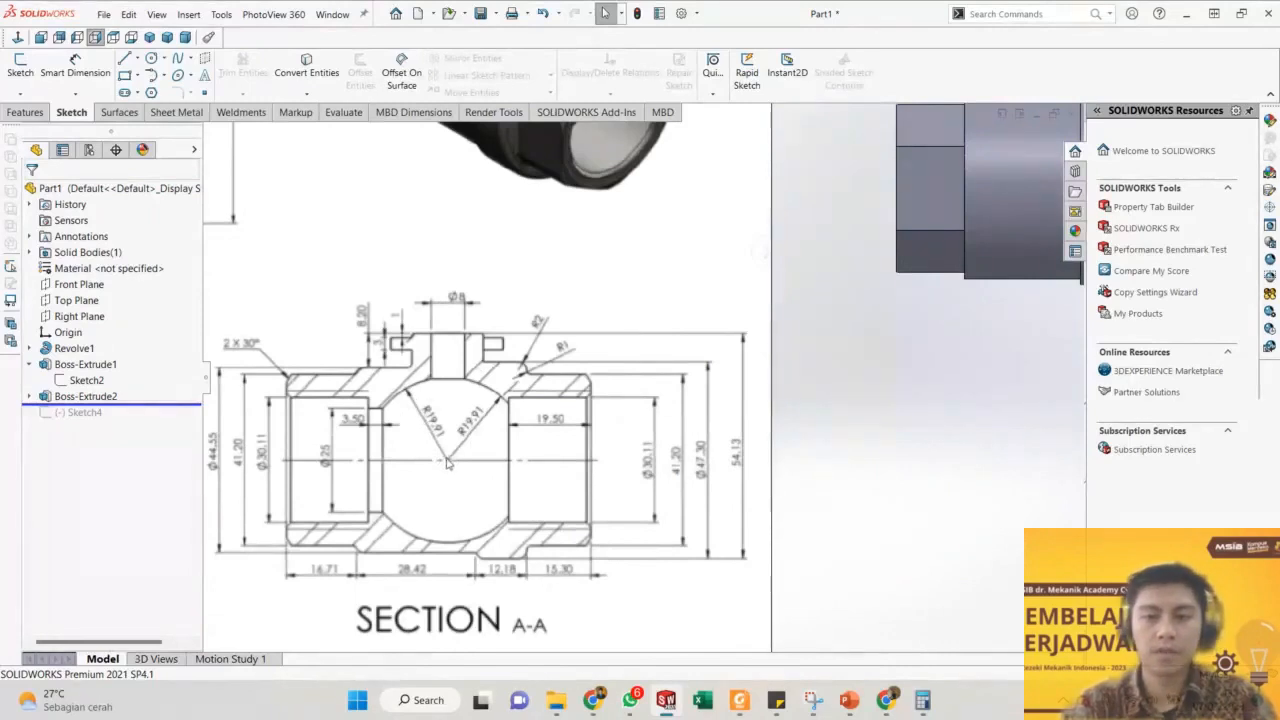
scroll(448, 450, "up", 3)
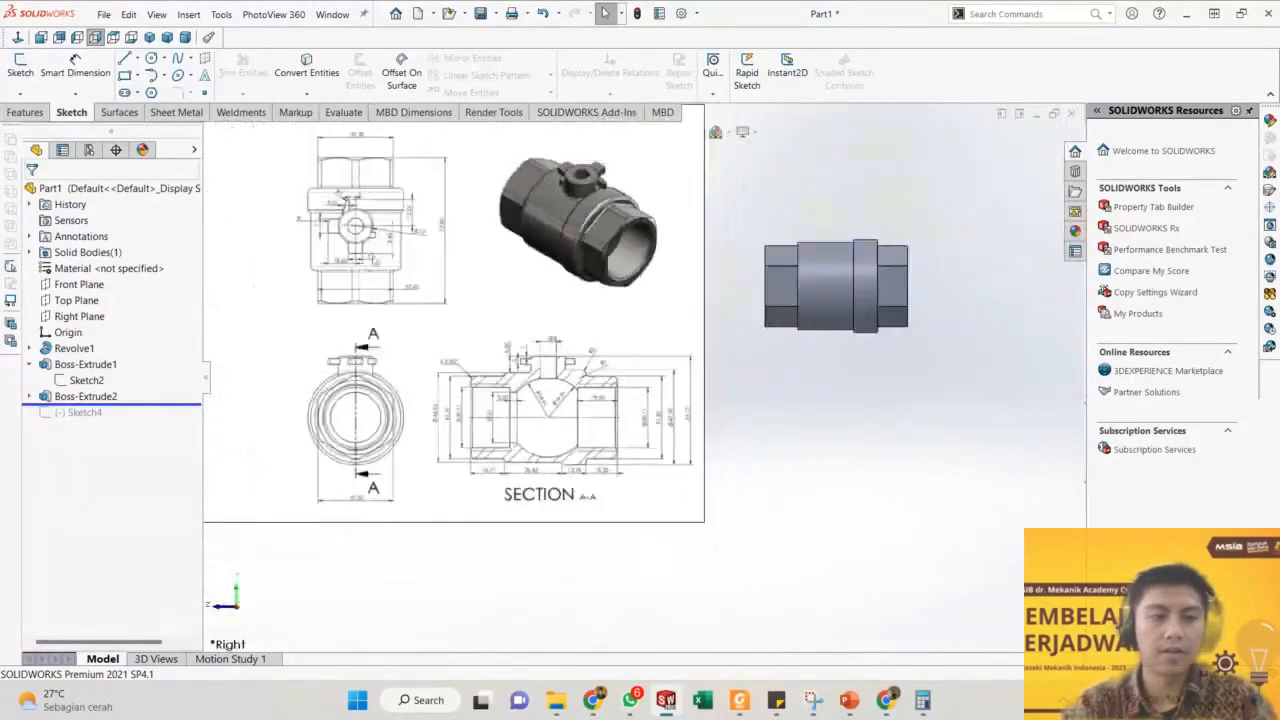
scroll(440, 260, "down", 3)
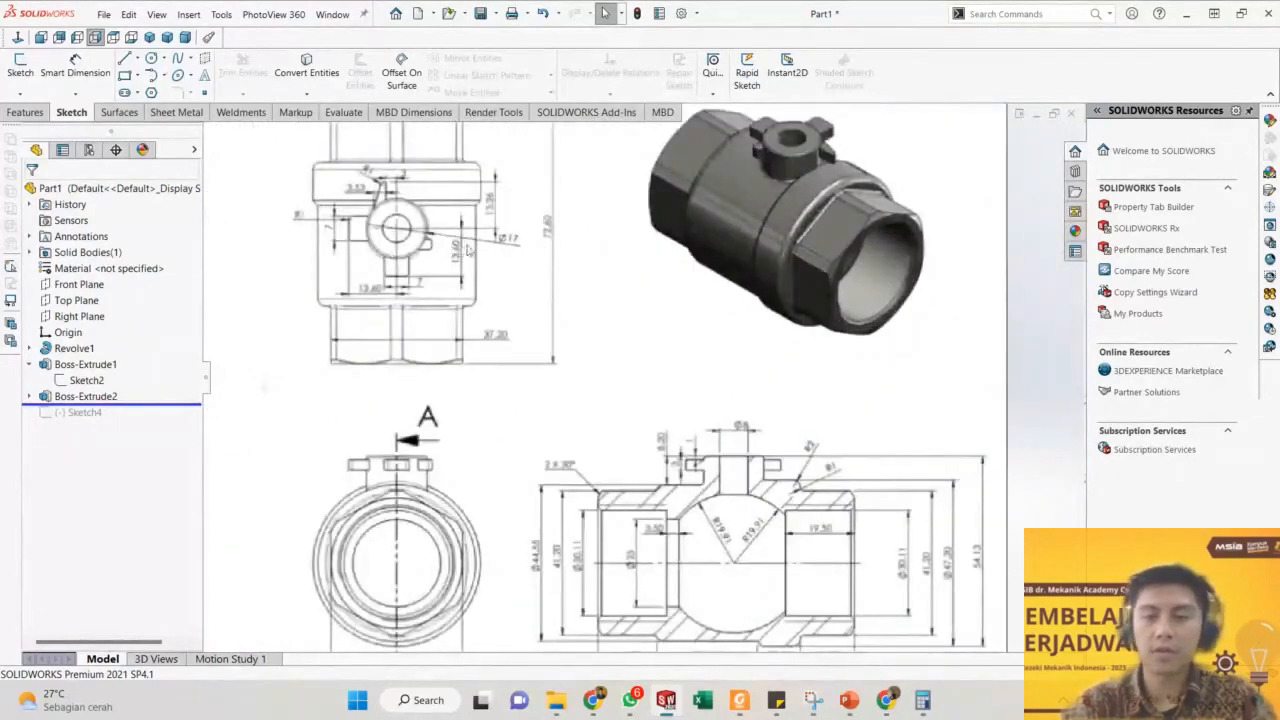
scroll(464, 247, "up", 2)
scroll(515, 255, "down", 1)
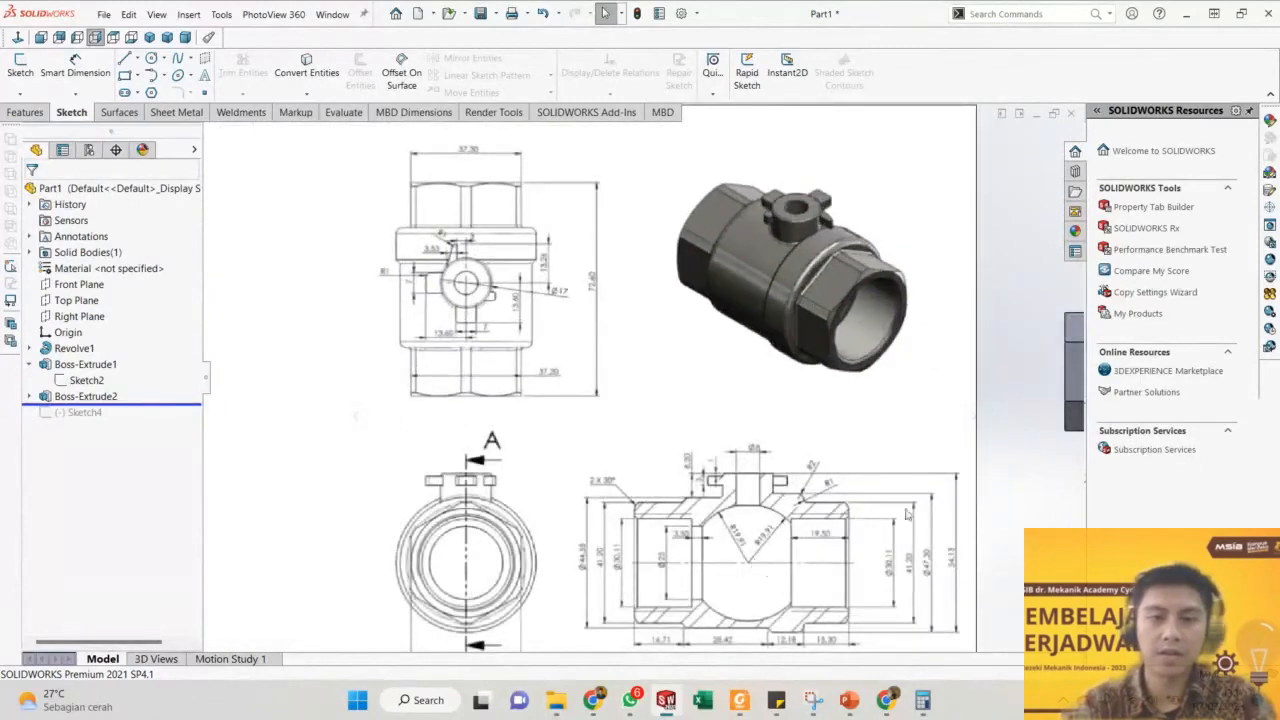
scroll(907, 514, "up", 1)
scroll(904, 514, "down", 1)
scroll(904, 514, "up", 1)
scroll(904, 512, "down", 1)
scroll(904, 512, "up", 1)
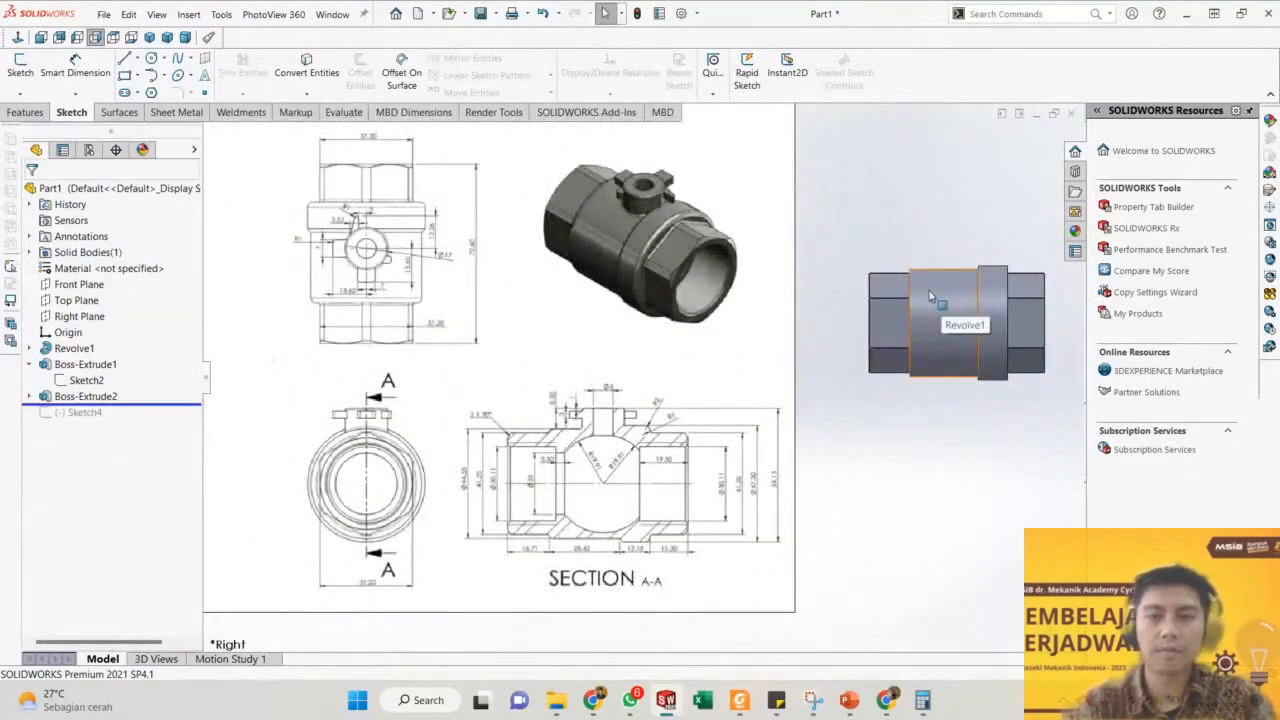
scroll(966, 300, "down", 1)
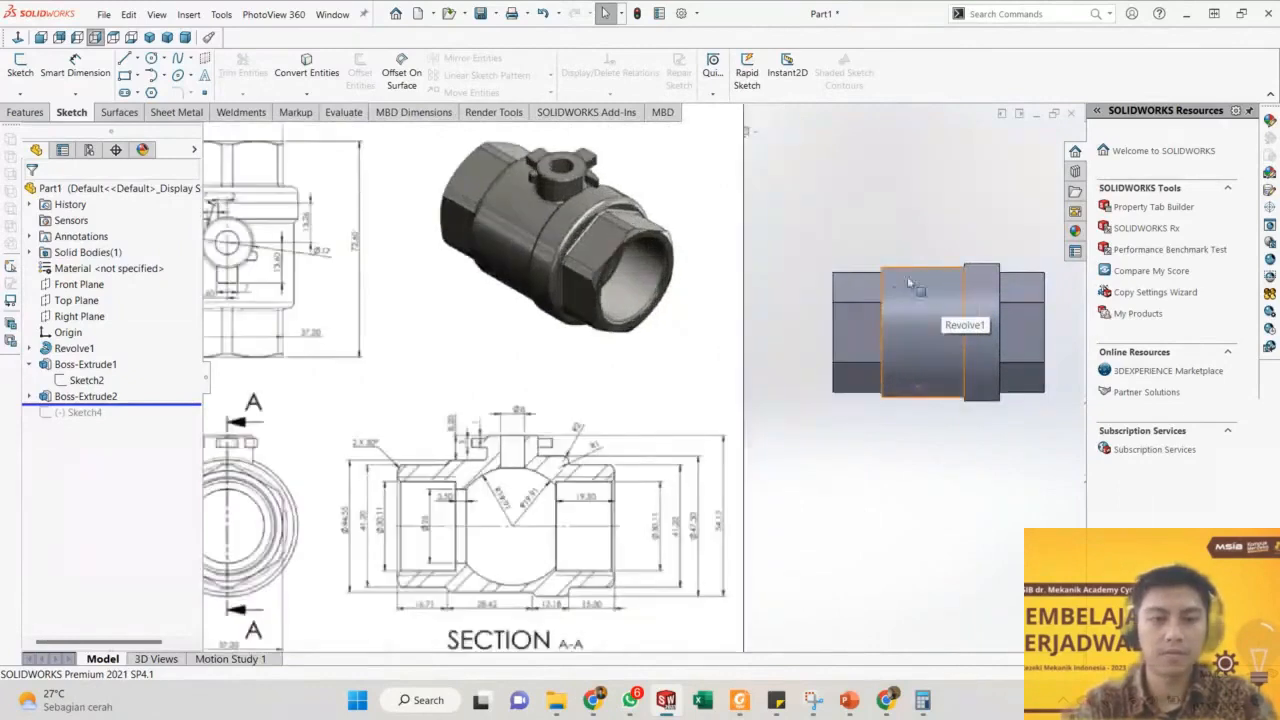
scroll(640, 388, "up", 2)
scroll(1028, 324, "down", 2)
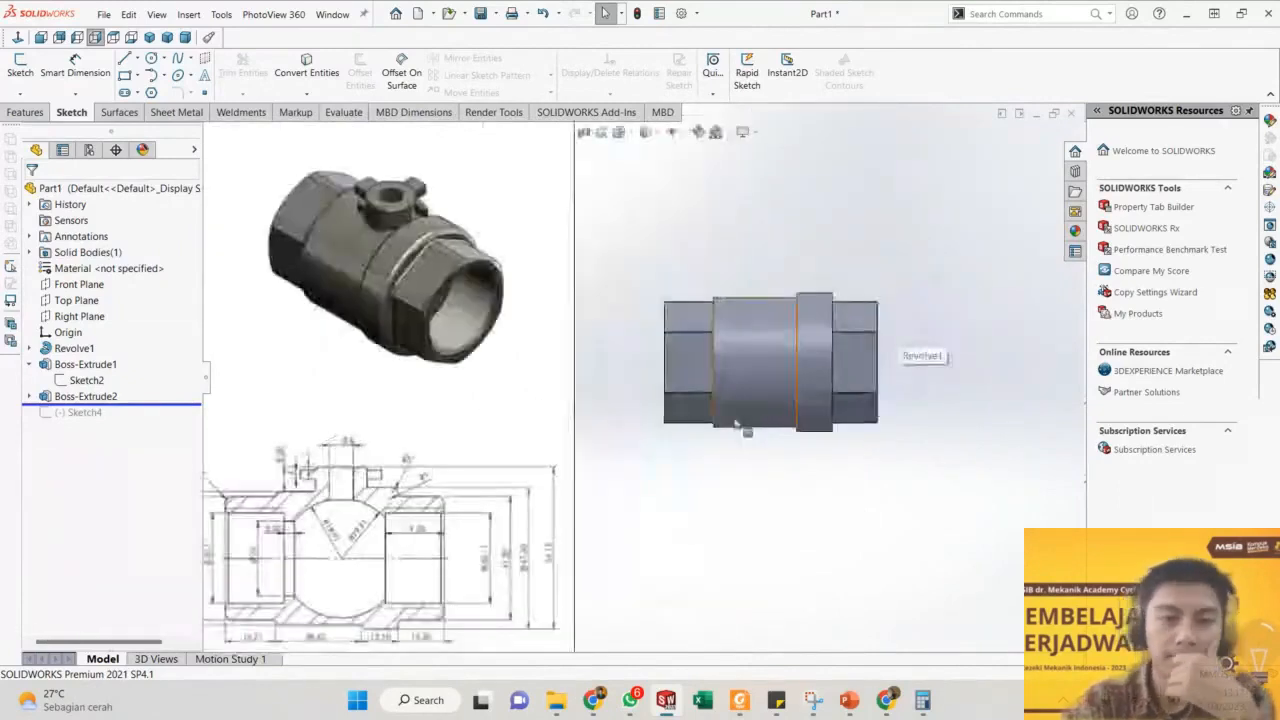
left_click(125, 58)
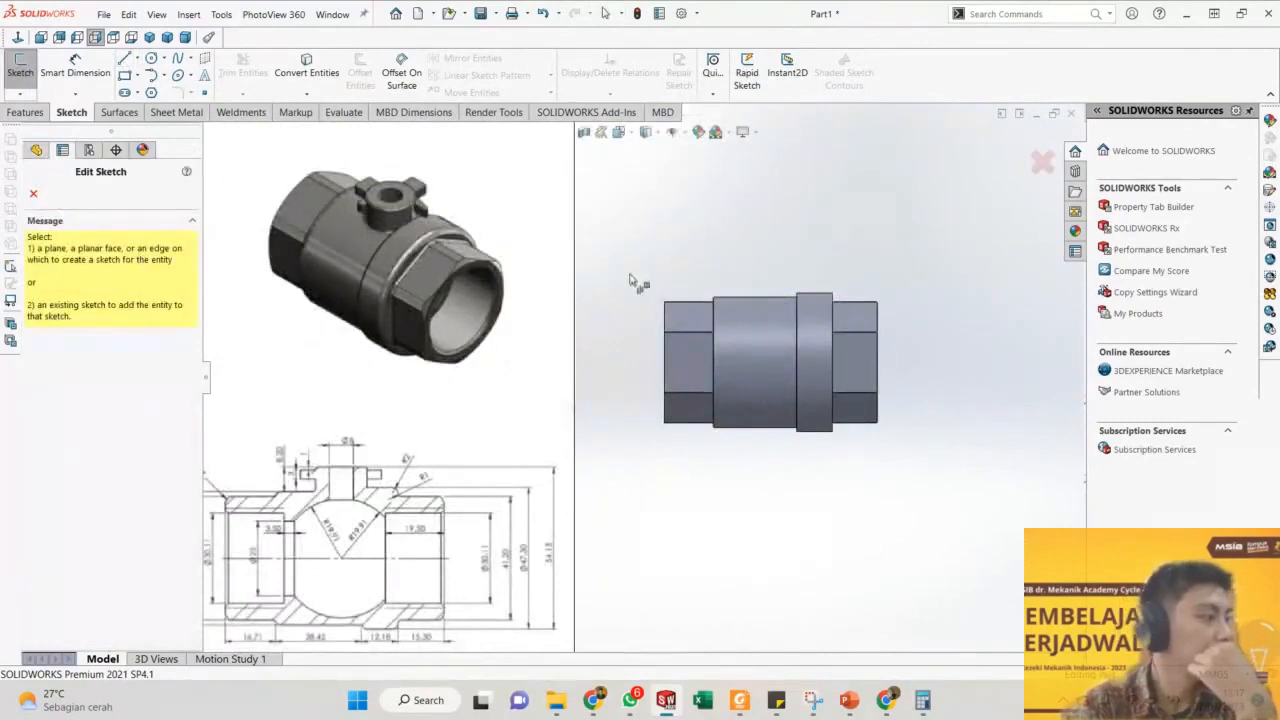
scroll(640, 380, "up", 2)
left_click(34, 194)
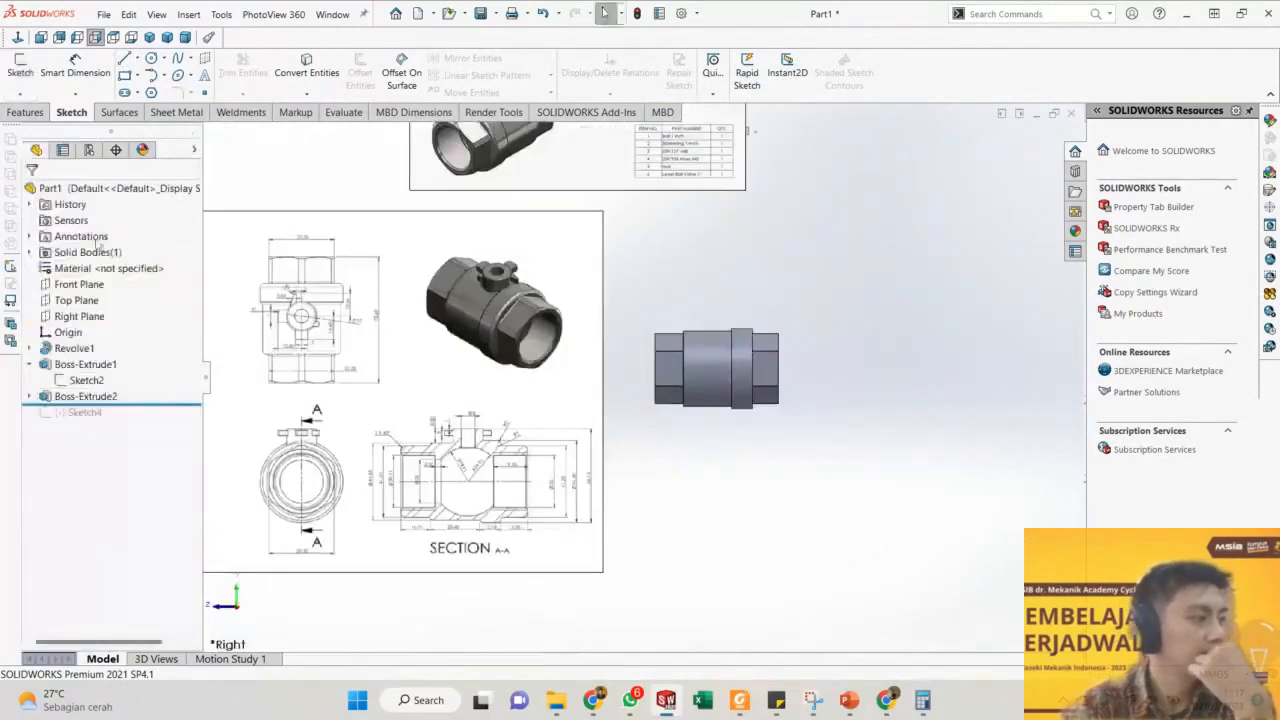
Start a sketch on the Right Plane and draw a circle of about 16.3 mm radius on the body's central axis.
left_click(80, 317)
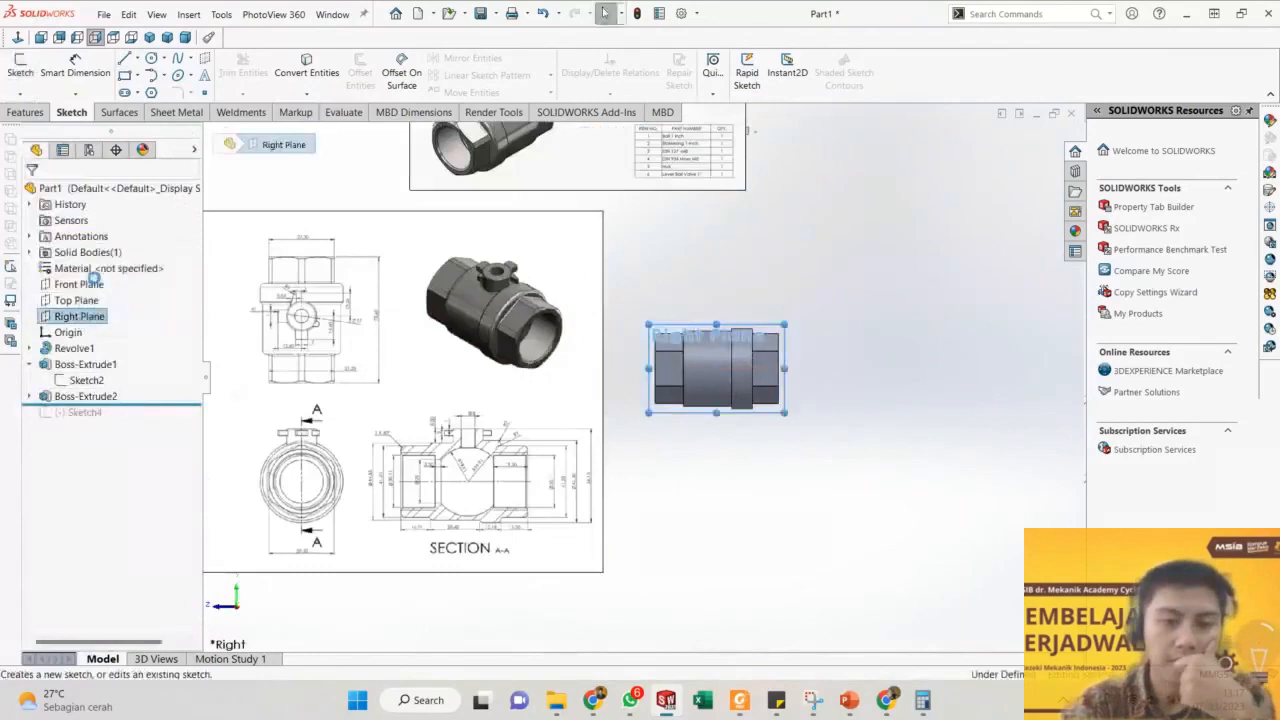
left_click(95, 283)
scroll(474, 556, "down", 5)
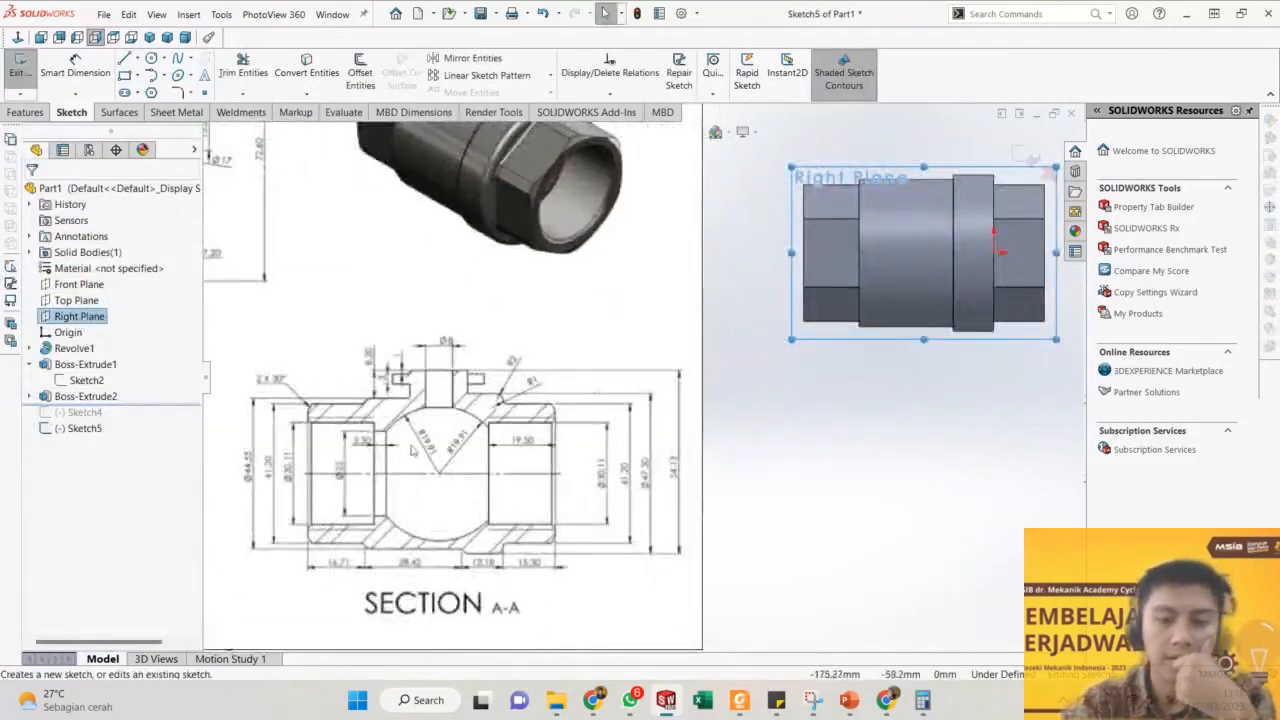
scroll(657, 379, "up", 1)
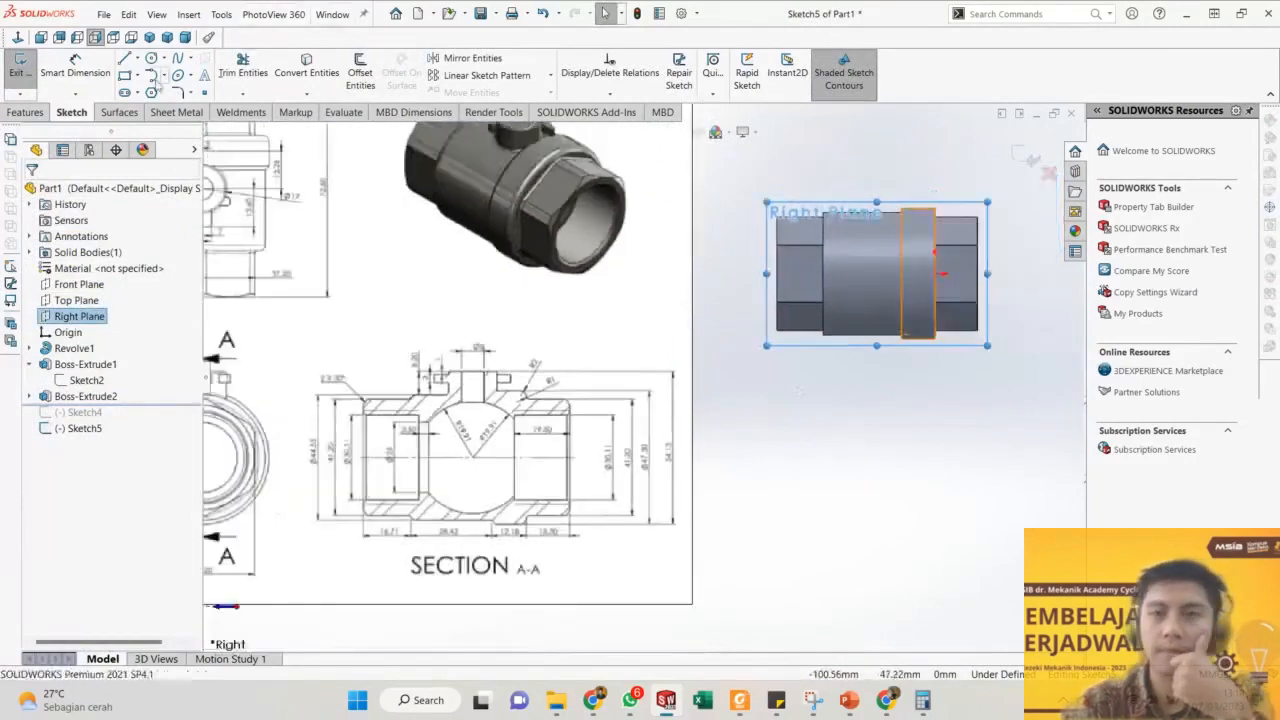
left_click(151, 58)
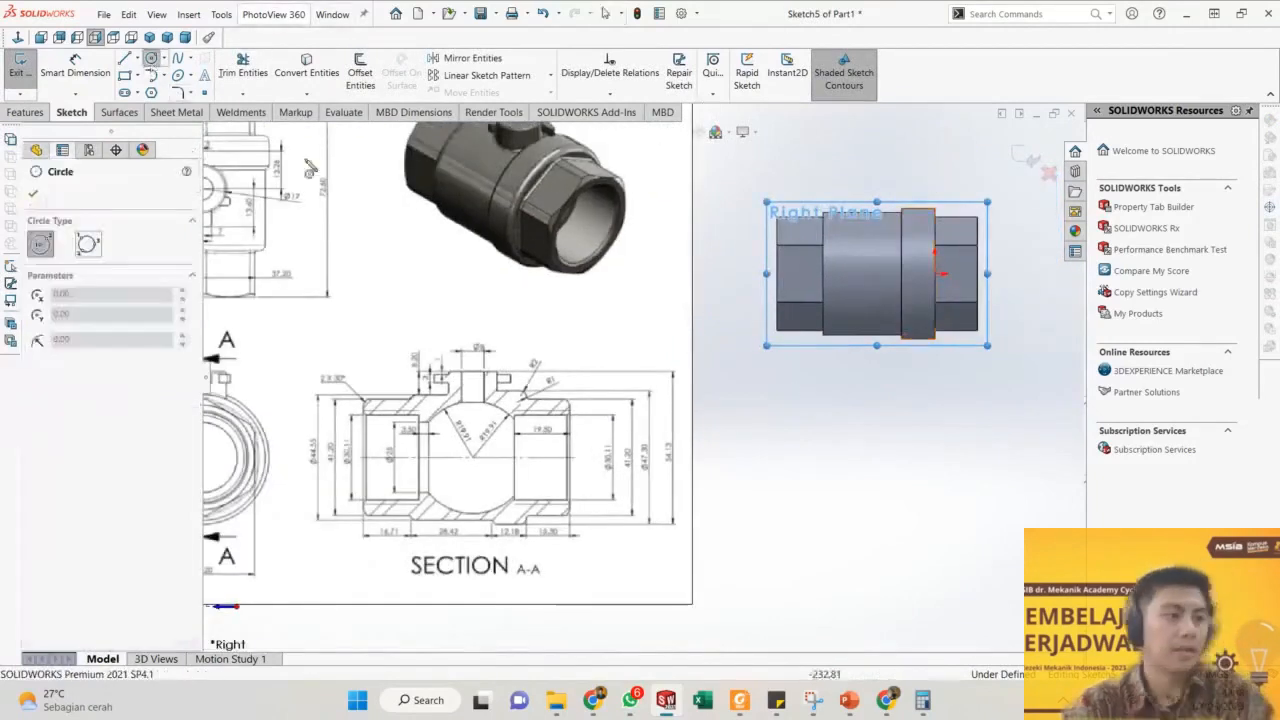
left_click(869, 272)
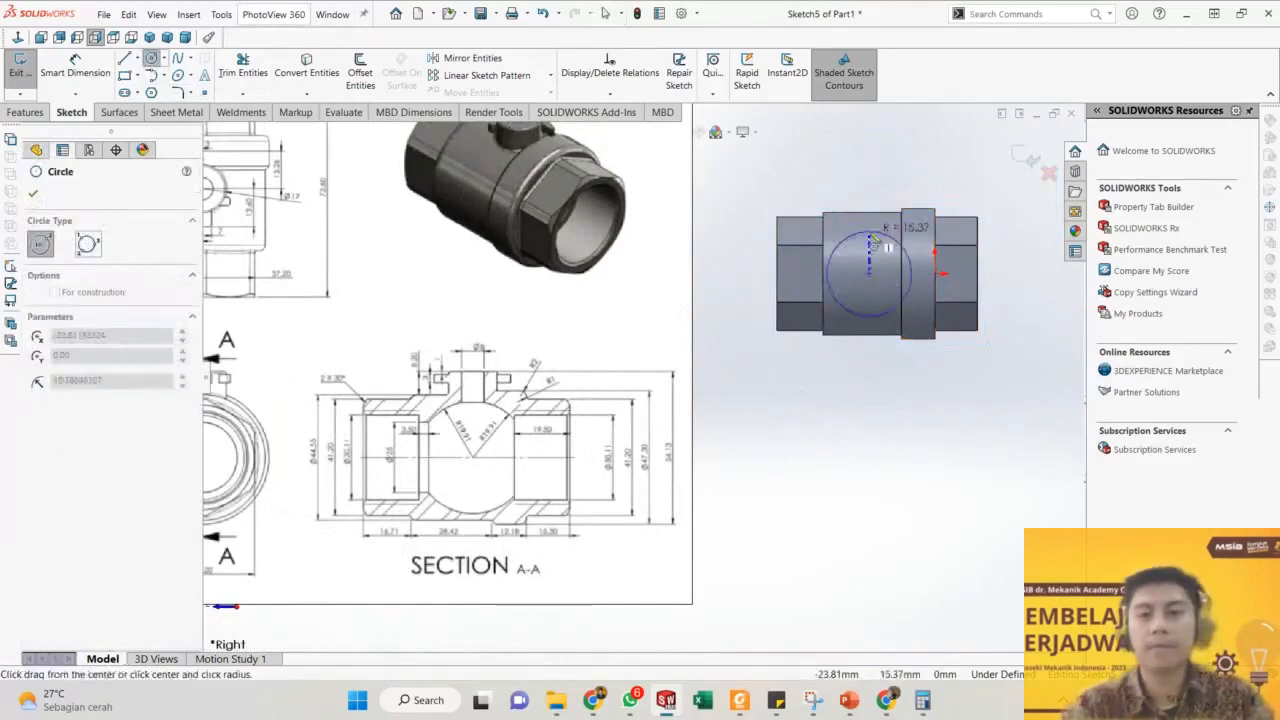
left_click(872, 237)
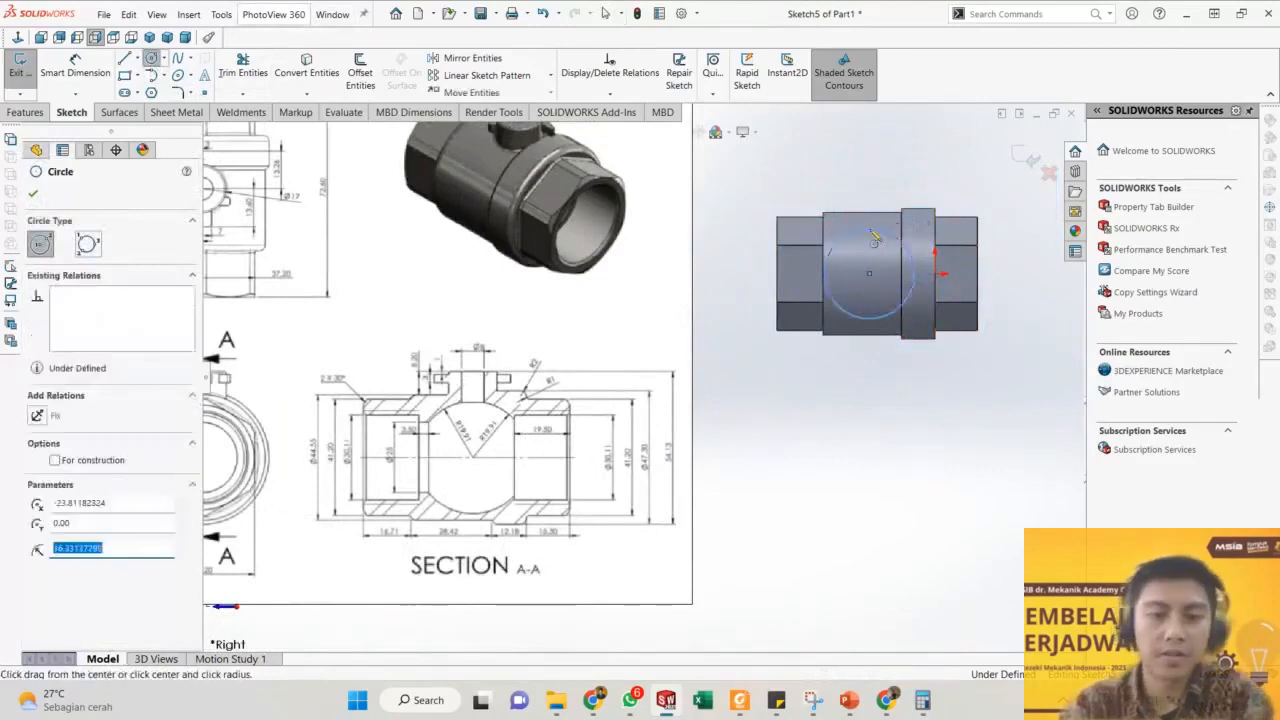
key("Escape")
Dimension the diameter of the sketched circle, placing the dimension below the body.
scroll(480, 444, "down", 2)
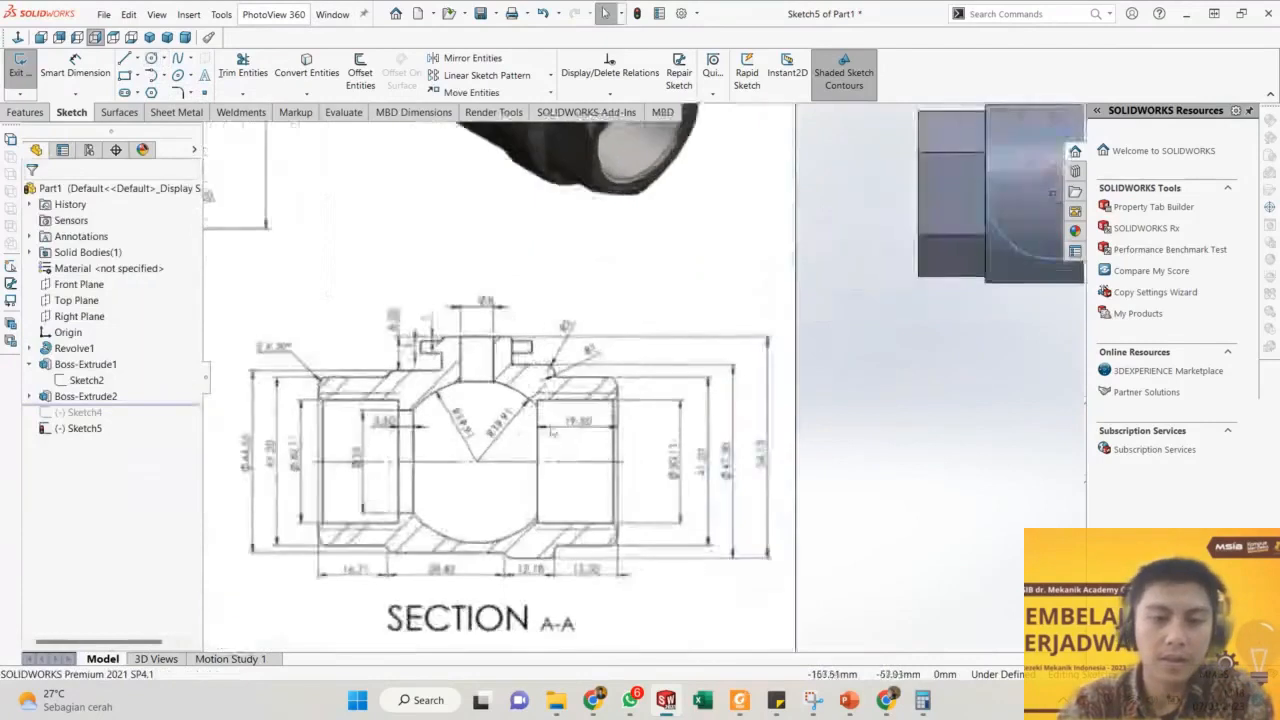
scroll(660, 374, "up", 2)
scroll(911, 323, "down", 1)
right_click_drag(975, 259, 966, 194)
left_click(966, 194)
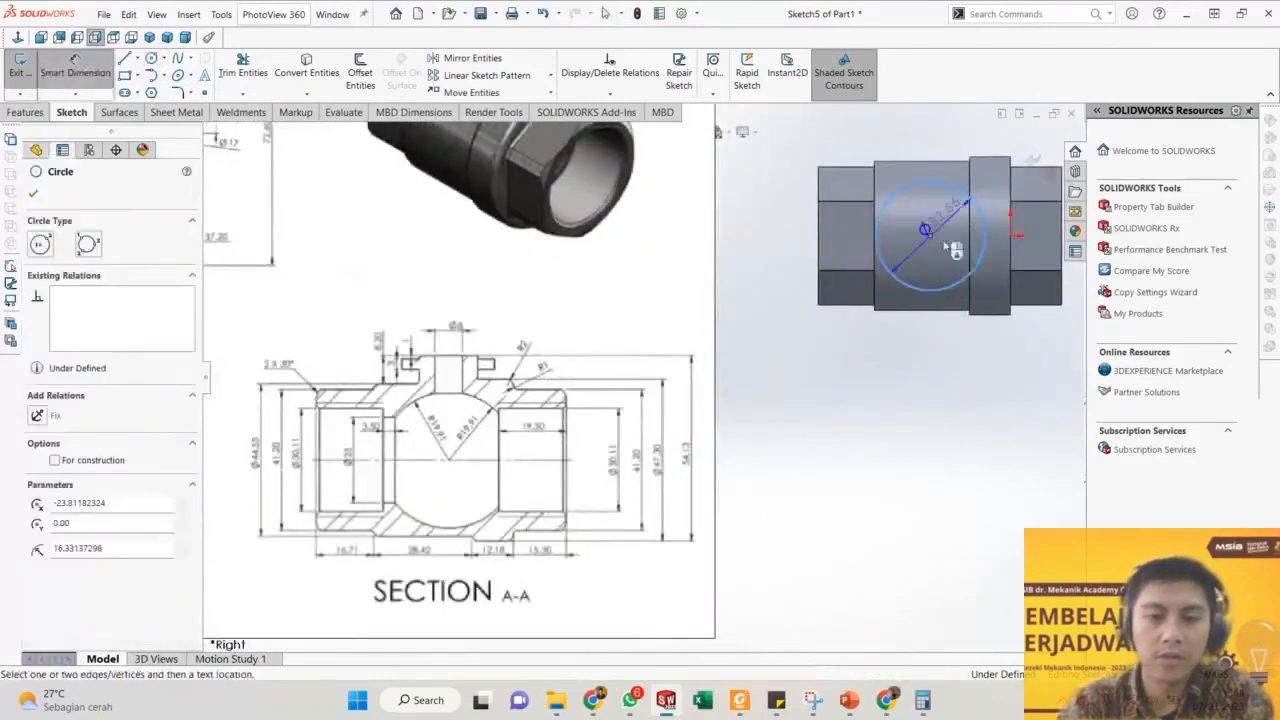
left_click(956, 366)
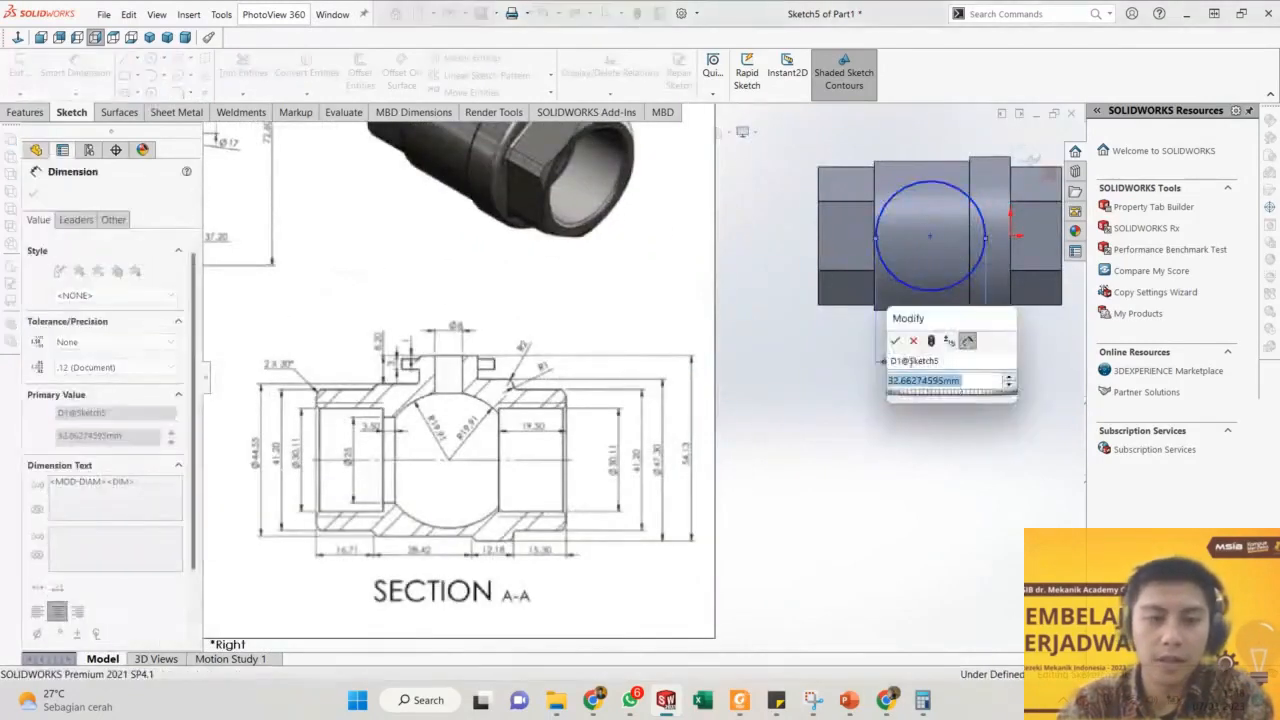
key("Return")
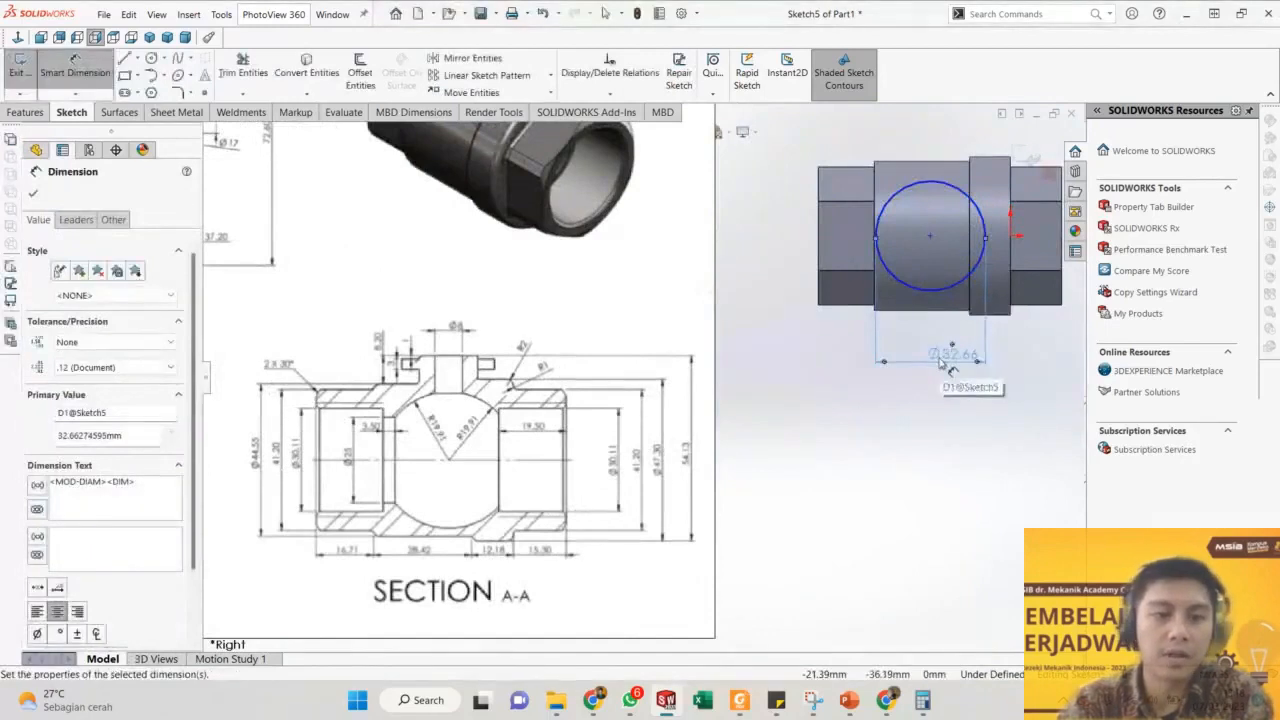
Set the circle's diameter to 19.91*2 mm, twice the cavity radius in section A-A.
right_click(942, 362)
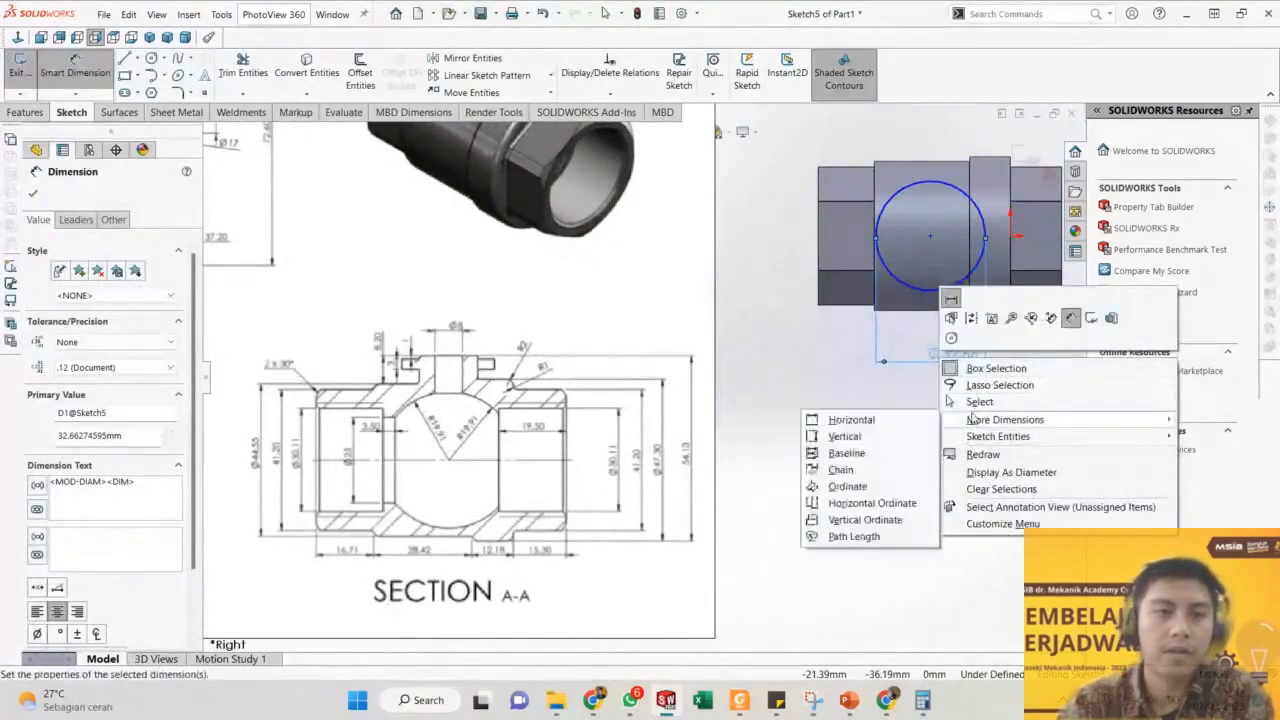
left_click(1010, 472)
double_click(908, 430)
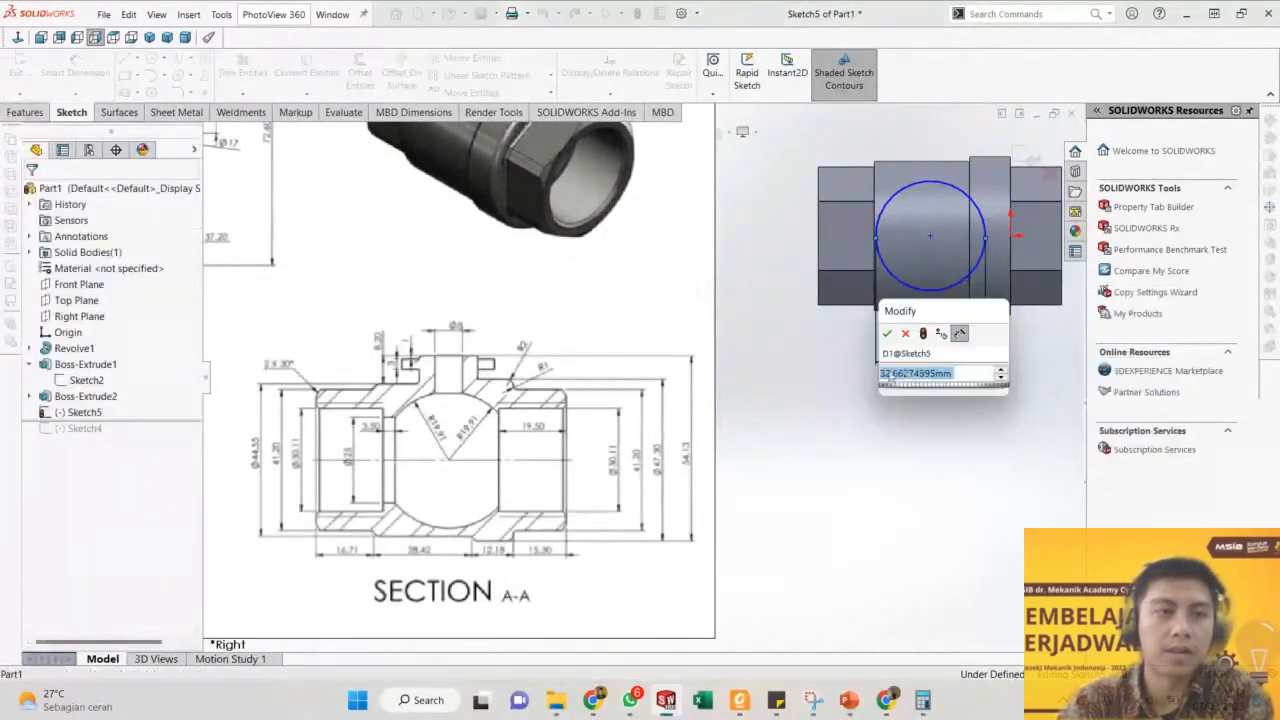
type("19.51")
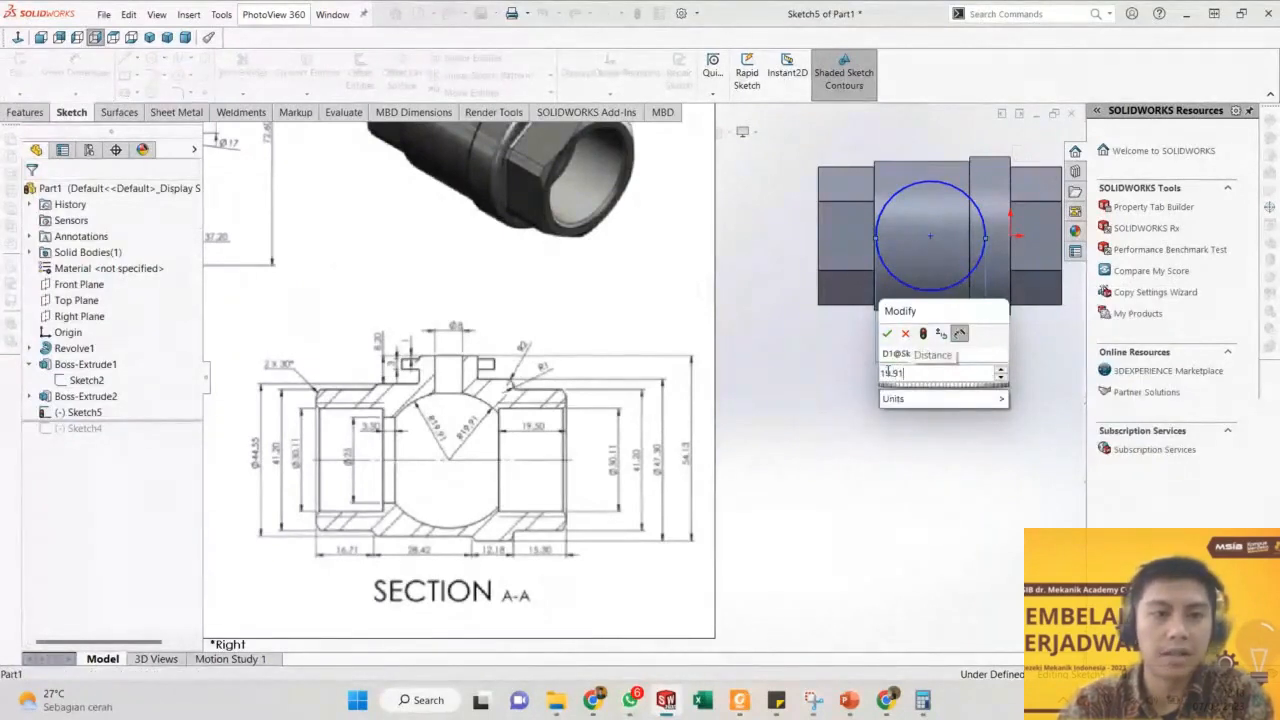
type("*2")
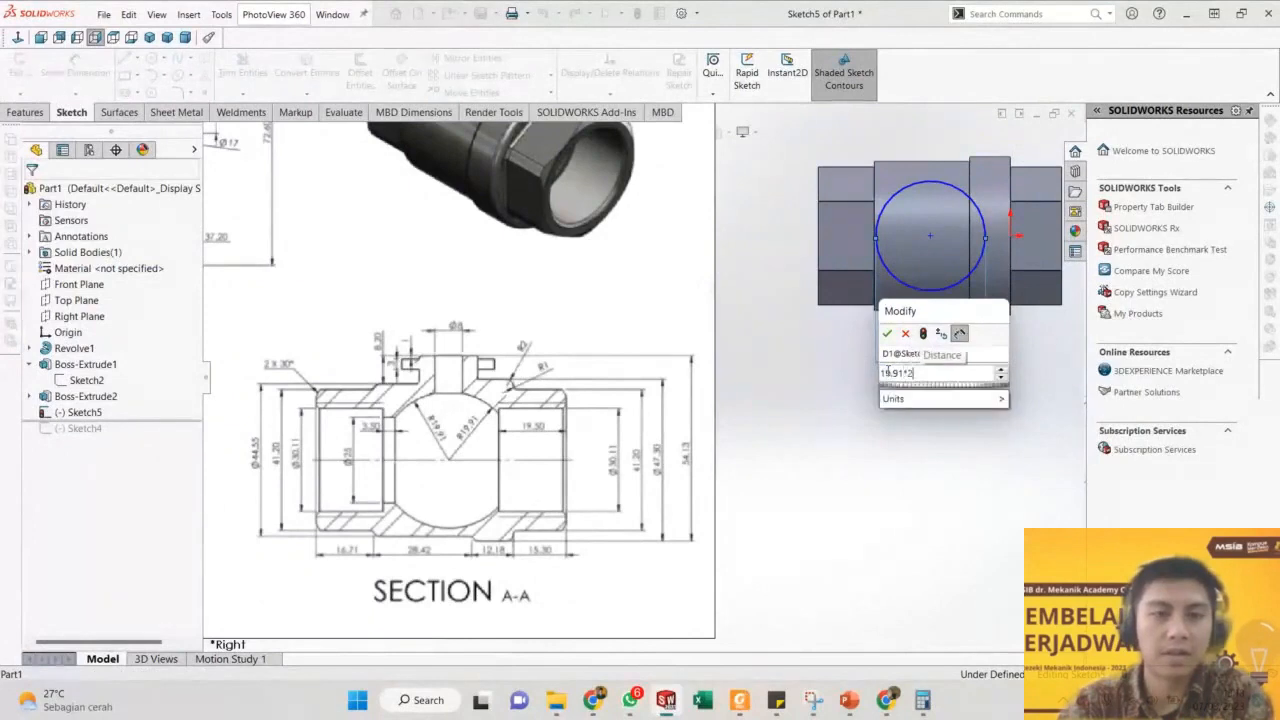
key("Return")
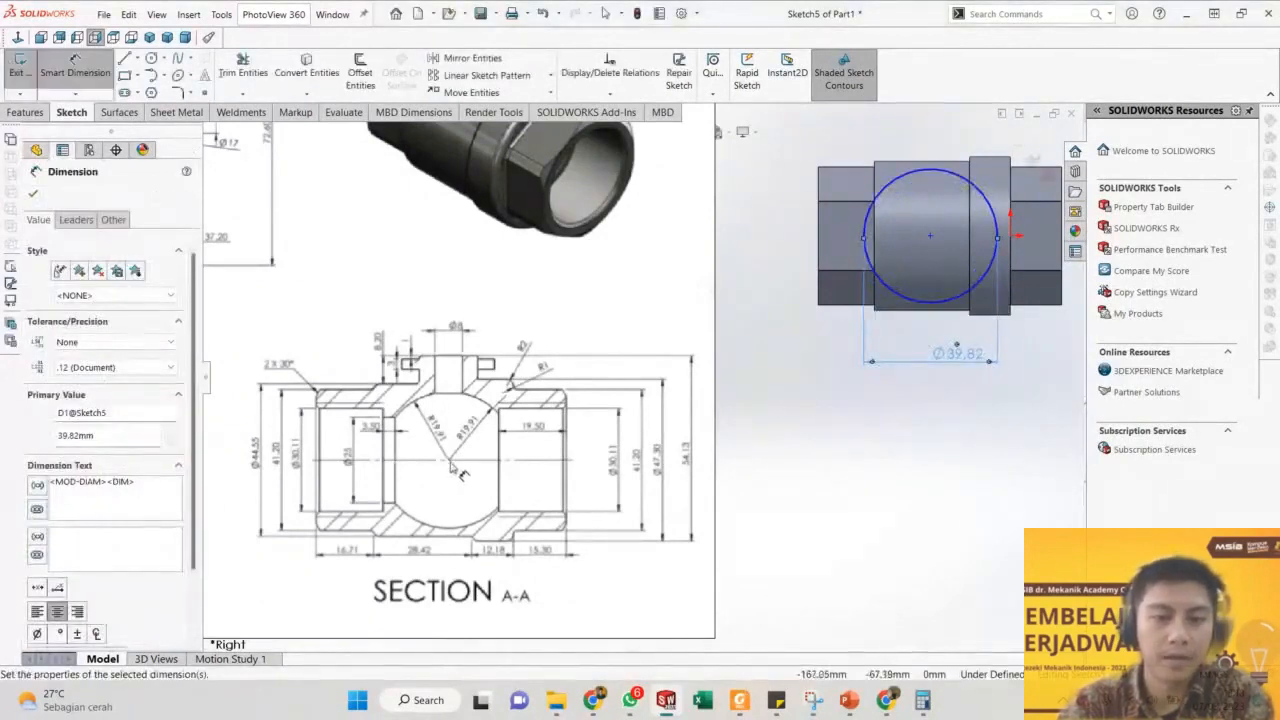
Draw a horizontal line along the body's axis from one hexagonal end face to the other.
scroll(797, 348, "up", 2)
scroll(856, 346, "down", 1)
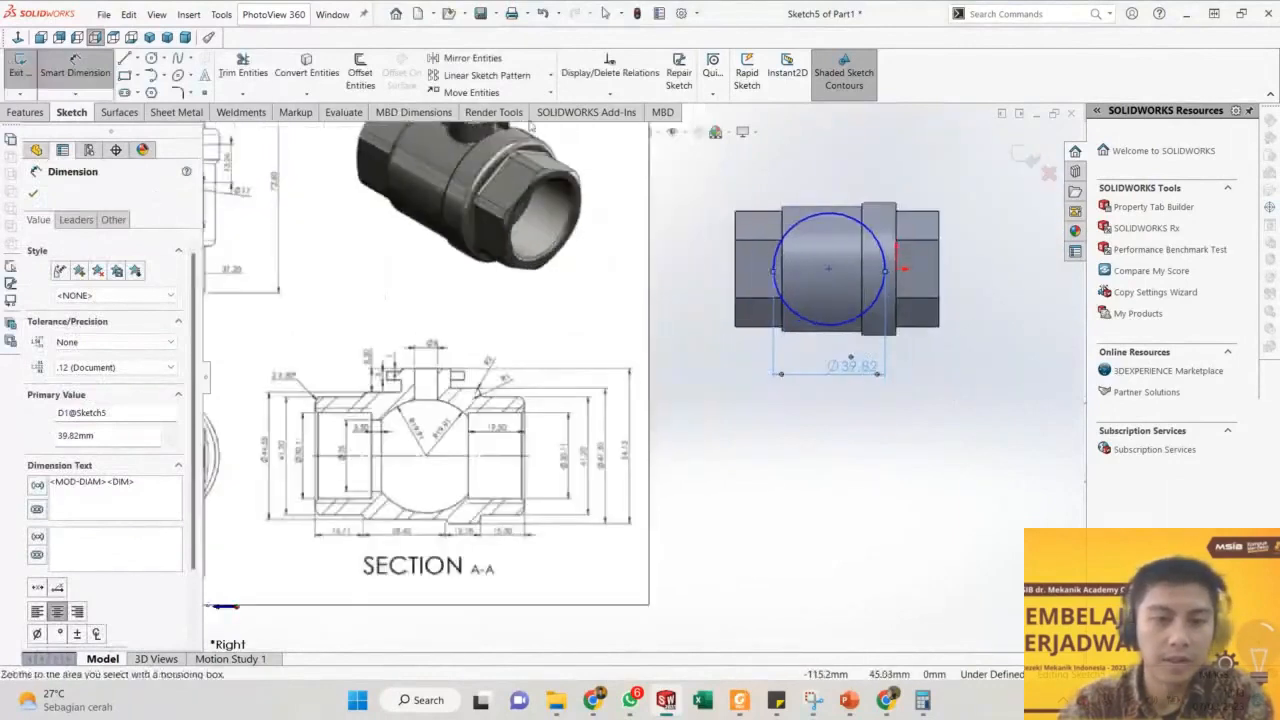
left_click(124, 58)
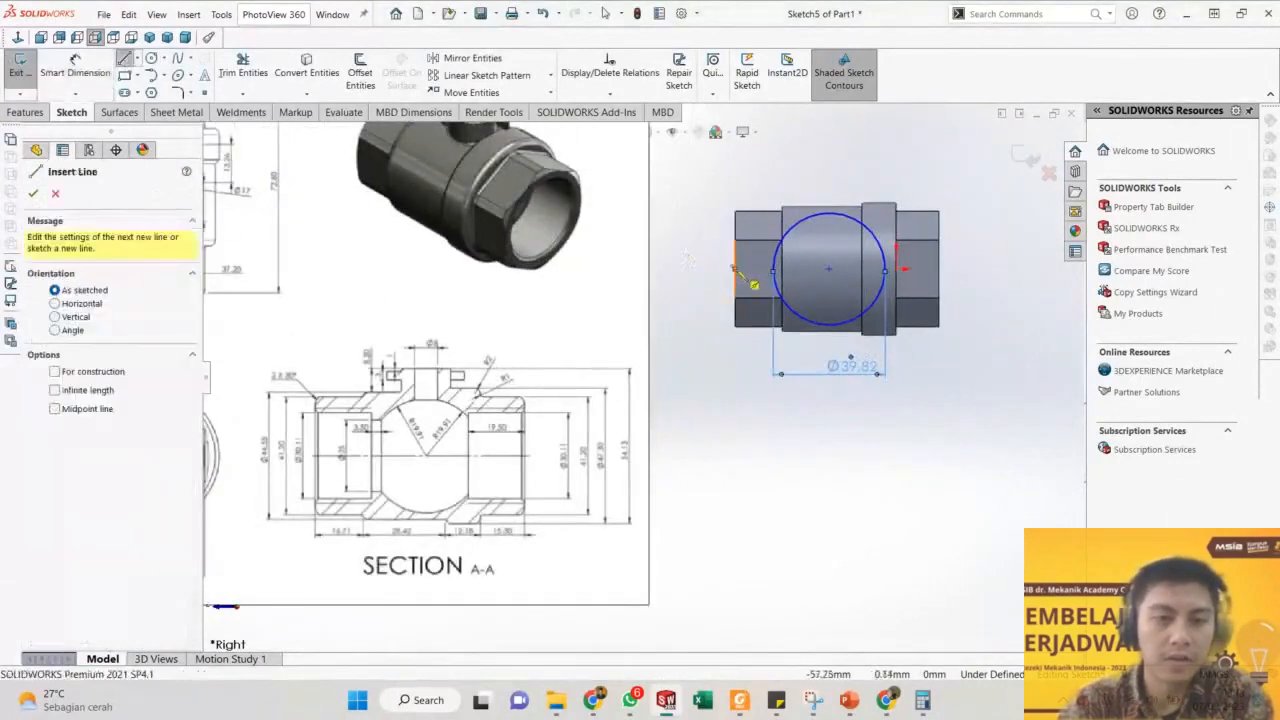
left_click(738, 268)
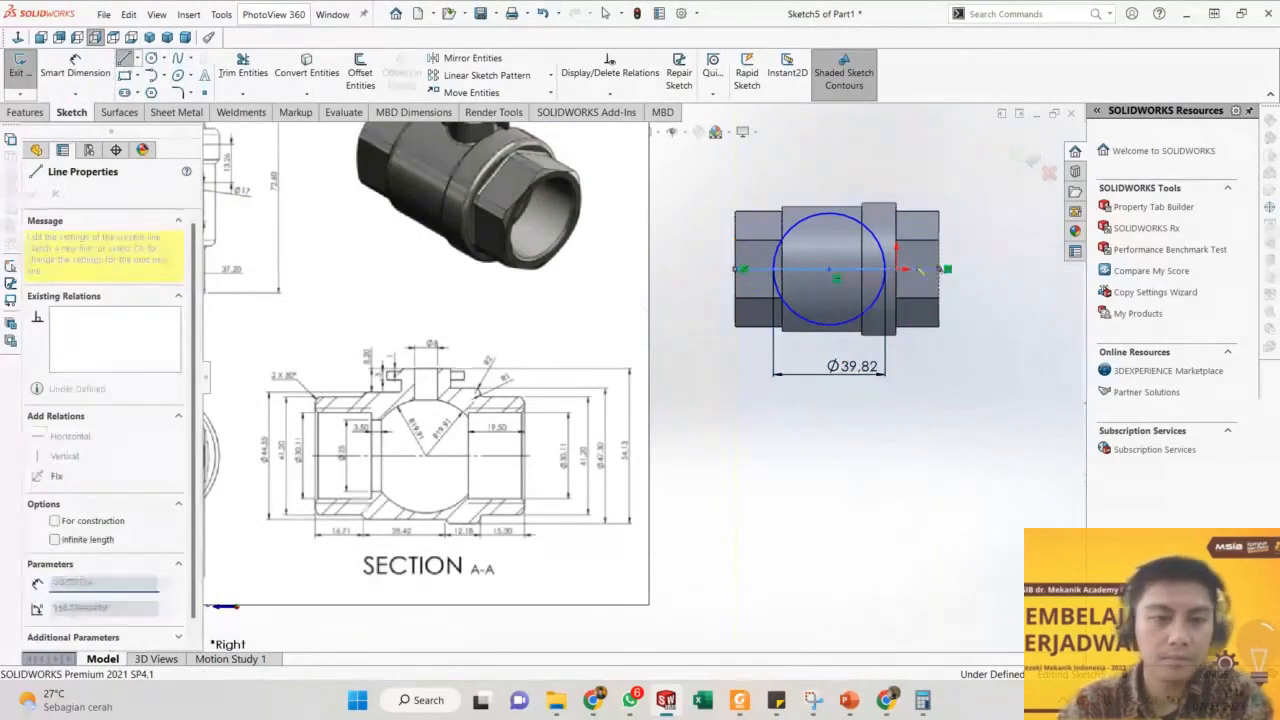
key("Escape")
Snap the circle's center to the midpoint of the horizontal line and convert the line to construction geometry.
scroll(932, 252, "down", 4)
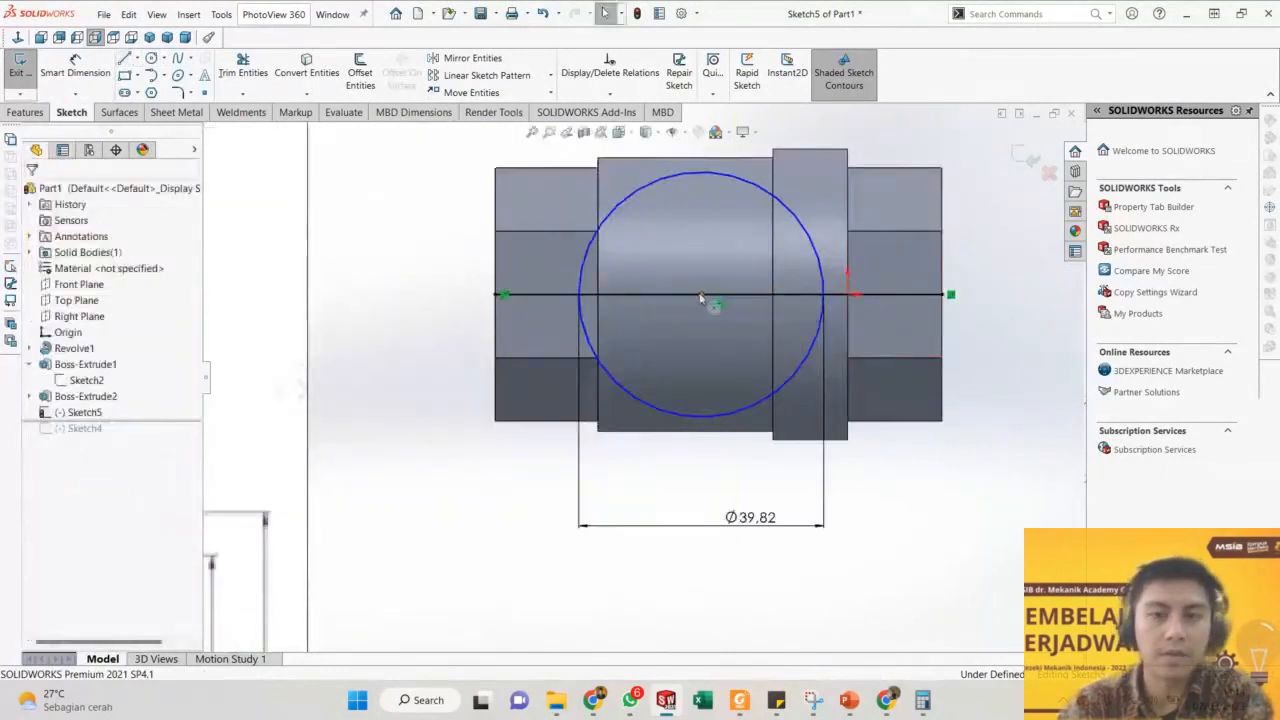
left_click_drag(701, 297, 719, 296)
key("Escape")
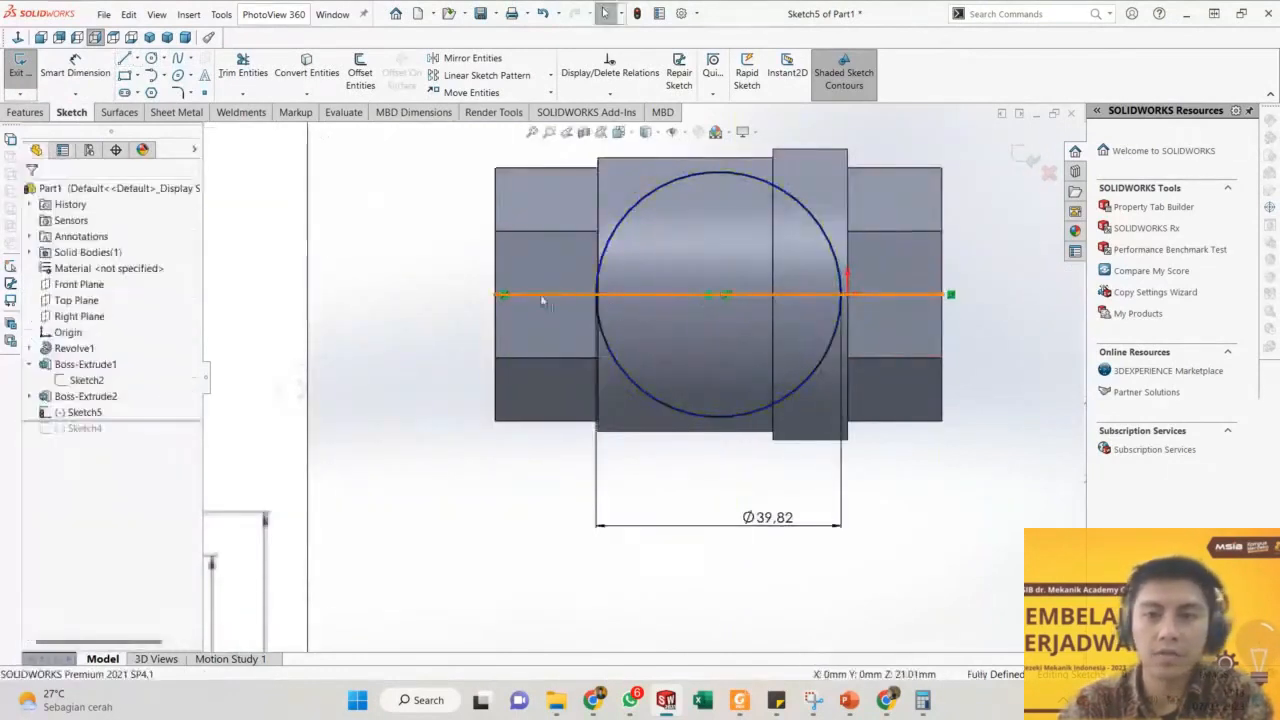
left_click(541, 295)
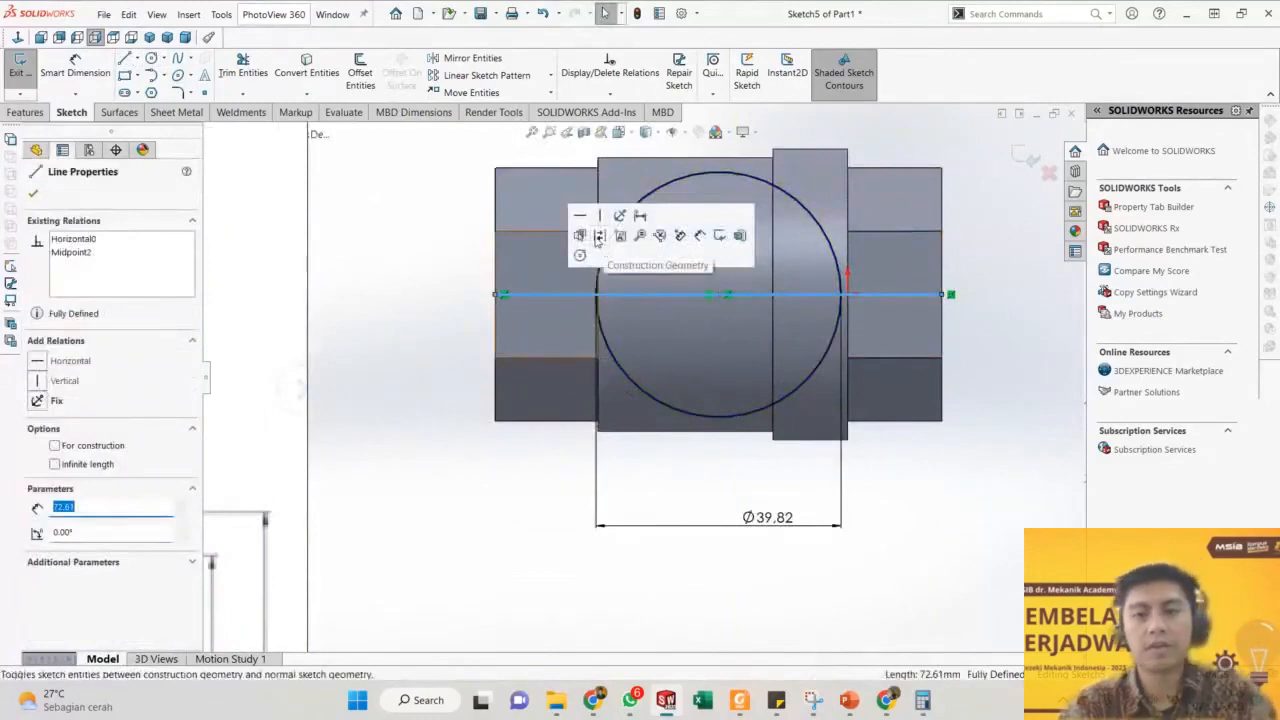
left_click(599, 236)
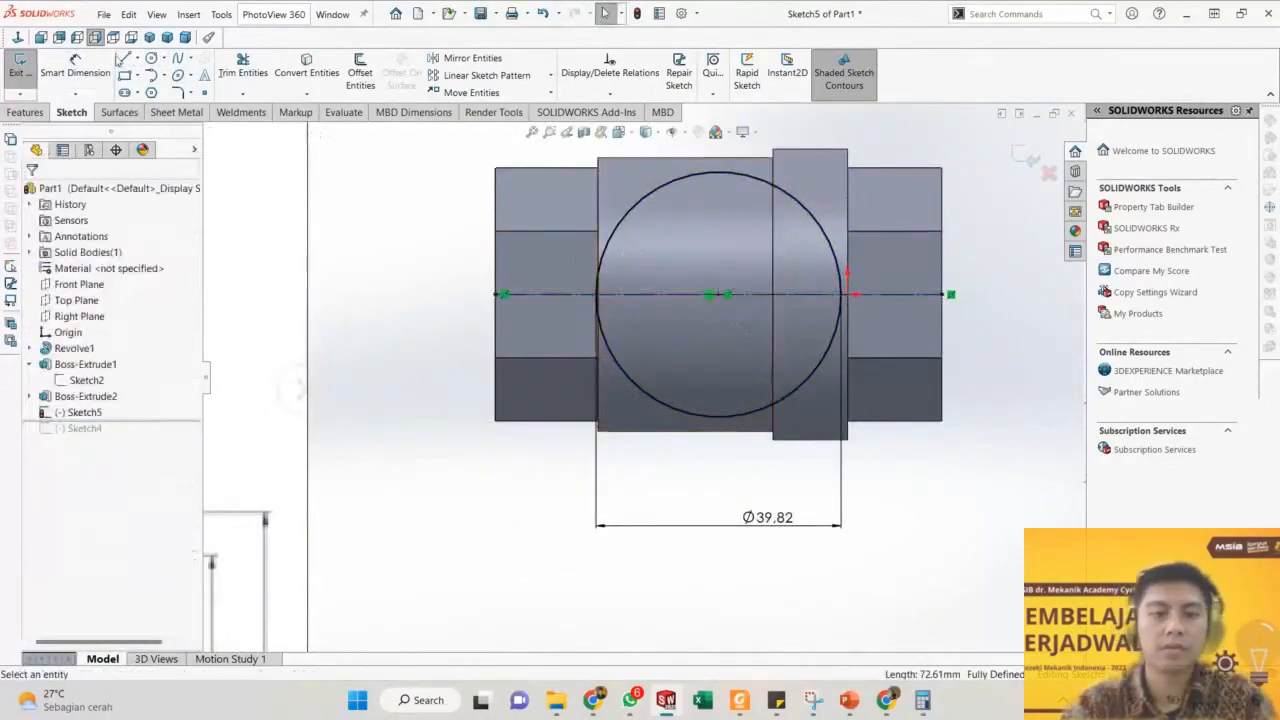
Draw a vertical line about 29 mm long upward from the circle's center and convert it to construction geometry.
left_click(123, 59)
left_click(718, 294)
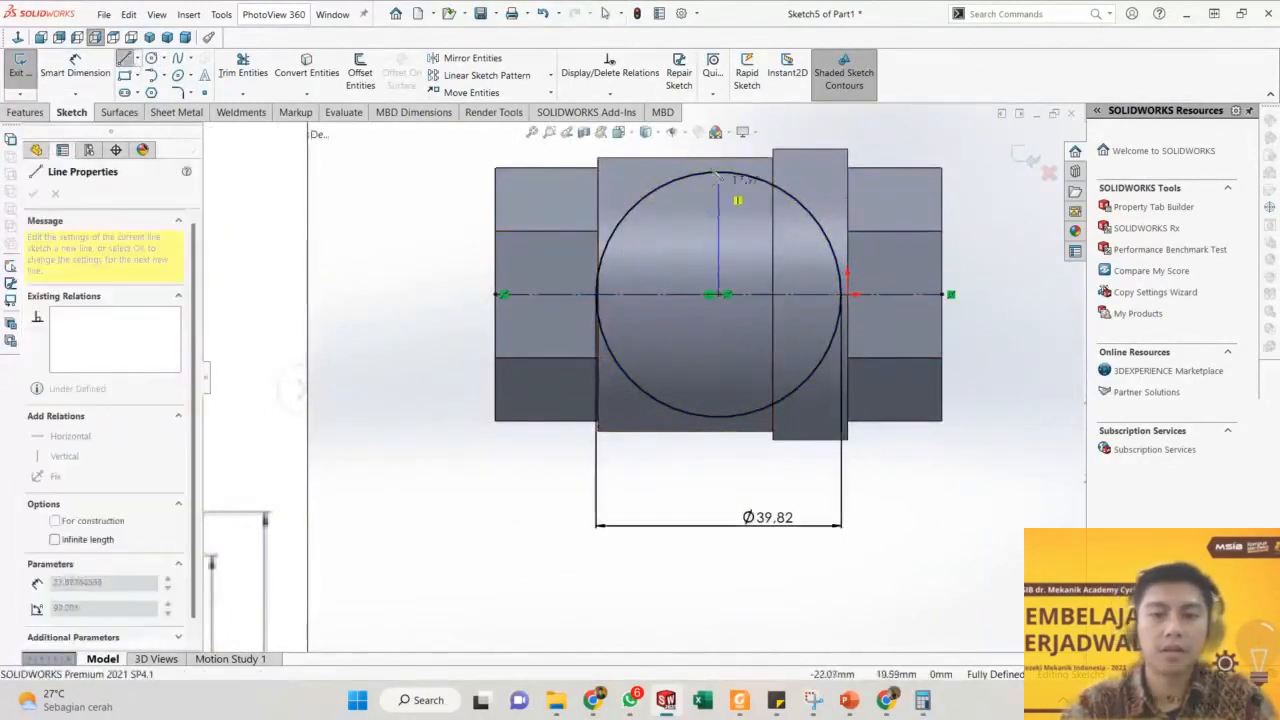
scroll(714, 172, "up", 1)
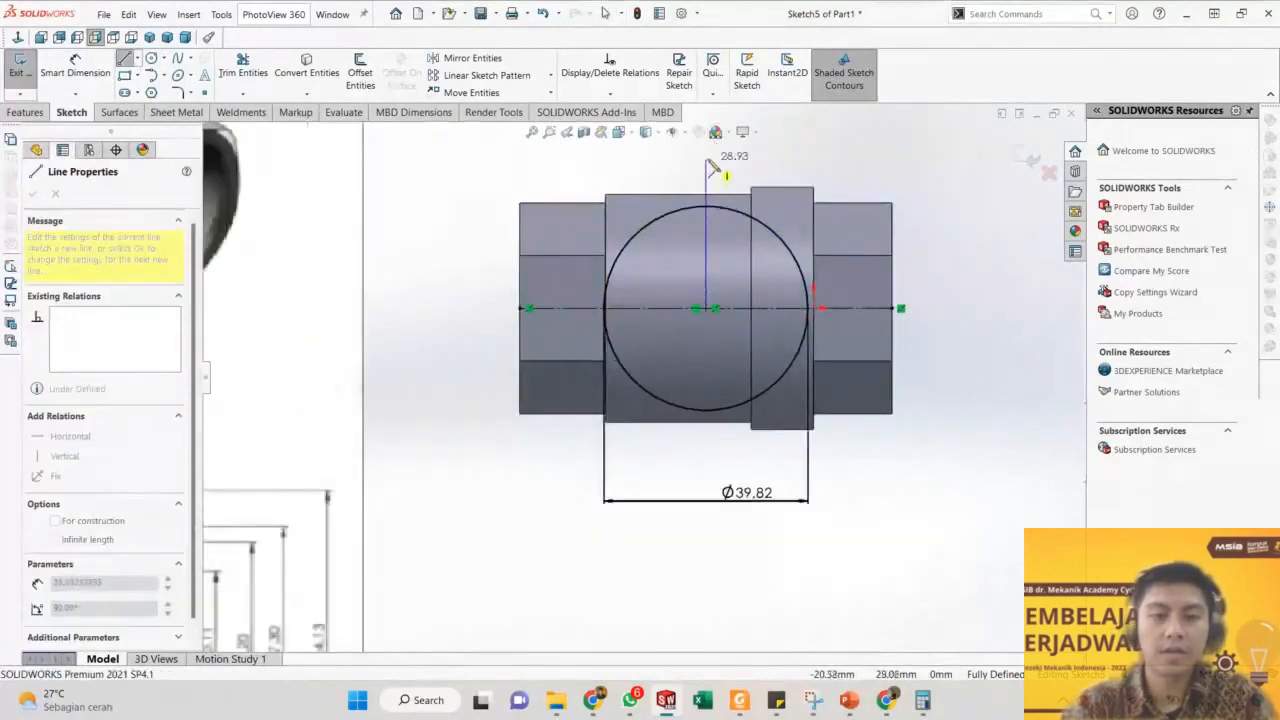
left_click(706, 159)
key("Escape")
left_click(706, 178)
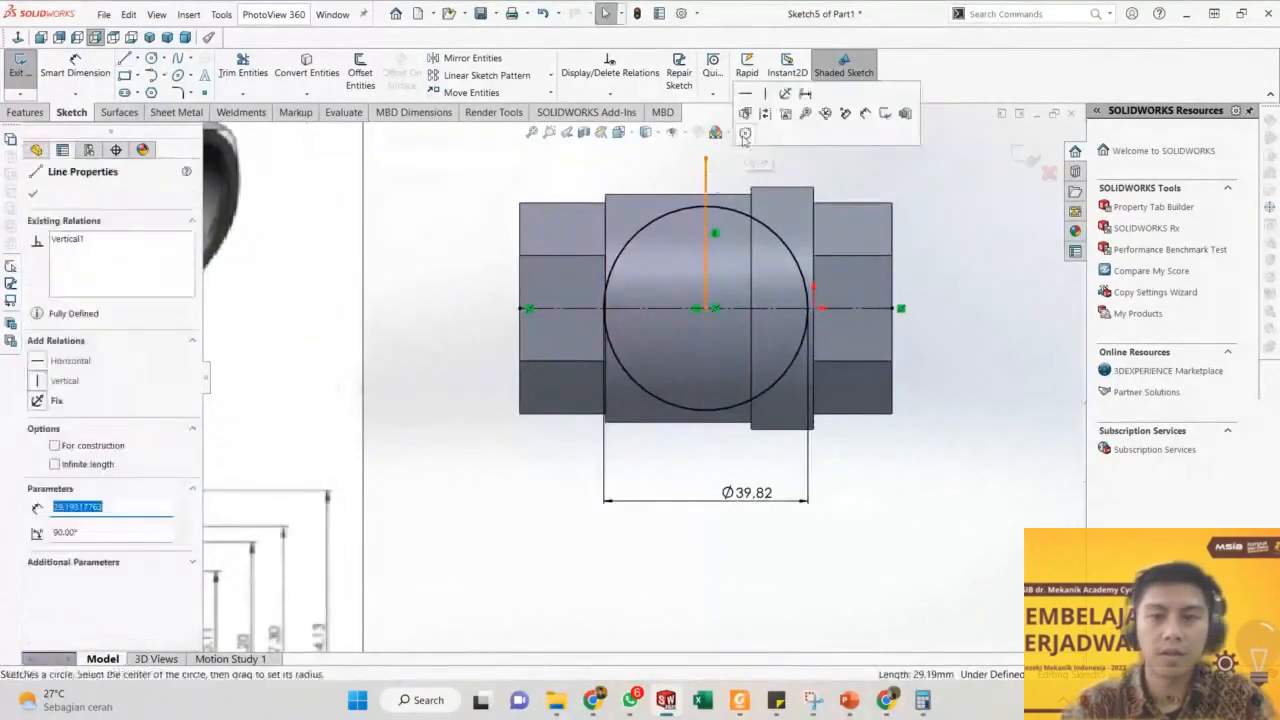
left_click(745, 135)
Start a 360° revolved cut from the sketch with the horizontal construction line as its axis.
scroll(504, 182, "up", 1)
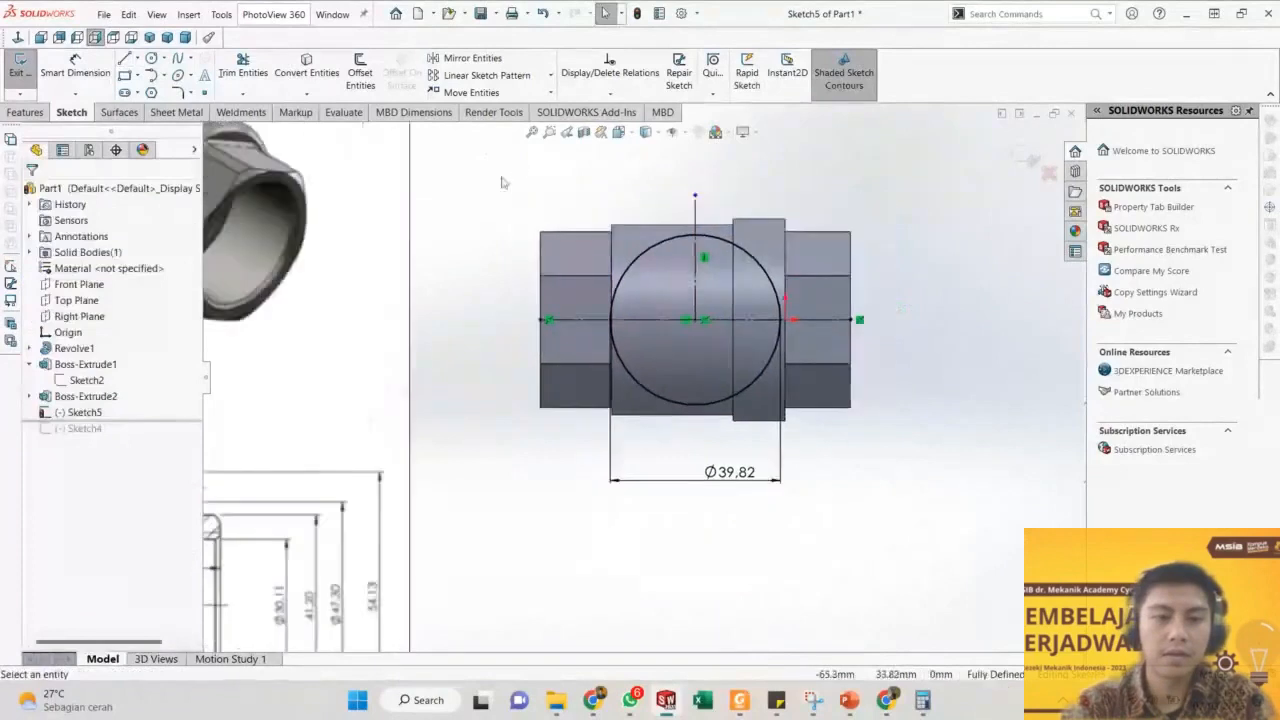
left_click(24, 112)
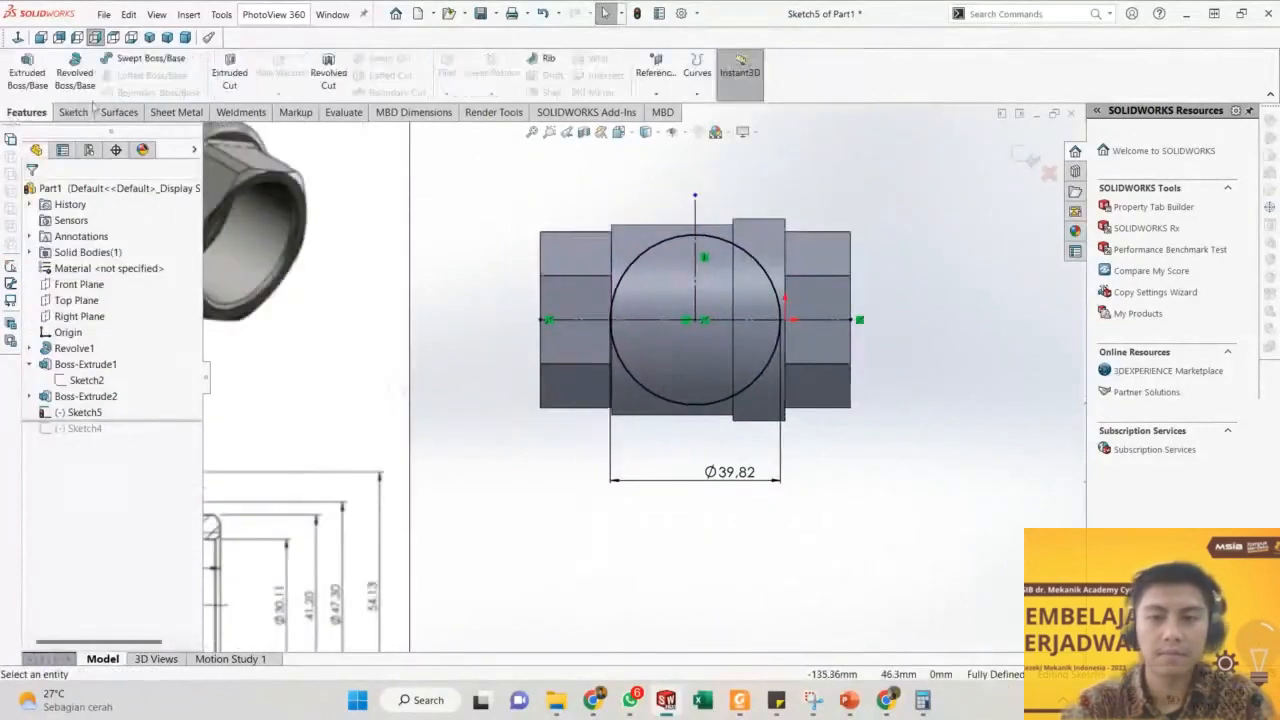
left_click(330, 75)
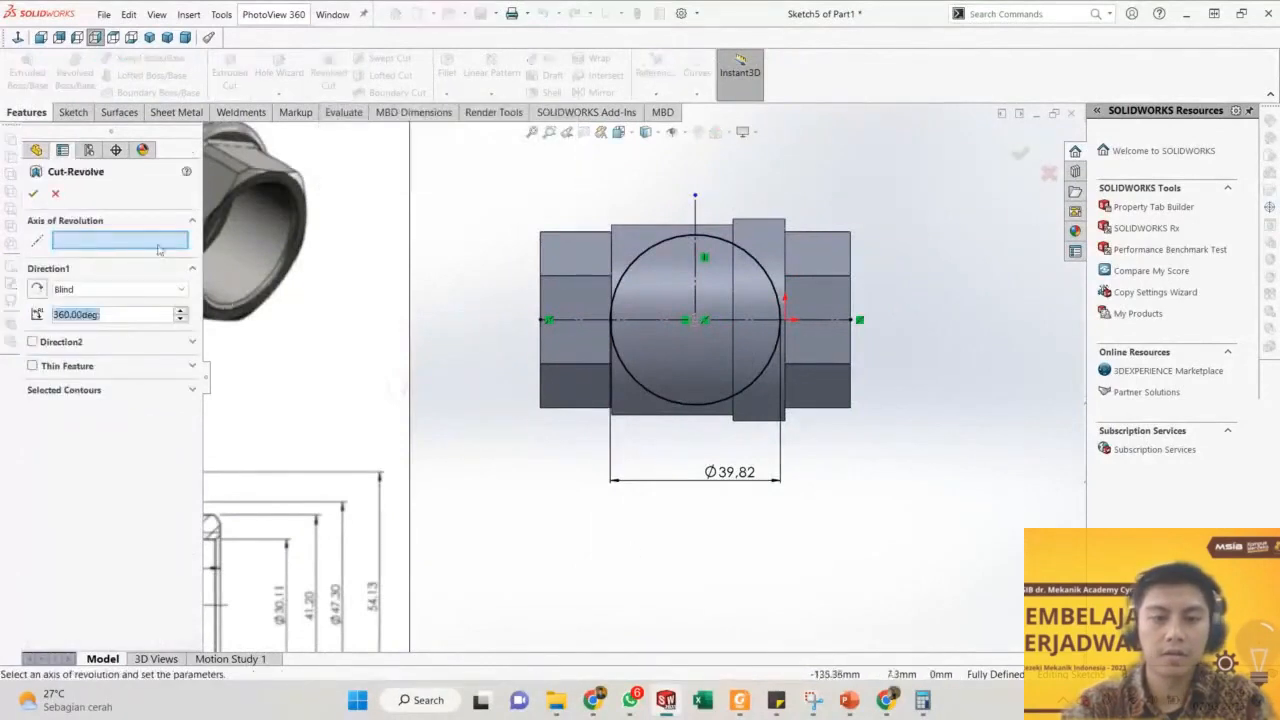
left_click(624, 321)
scroll(657, 398, "up", 1)
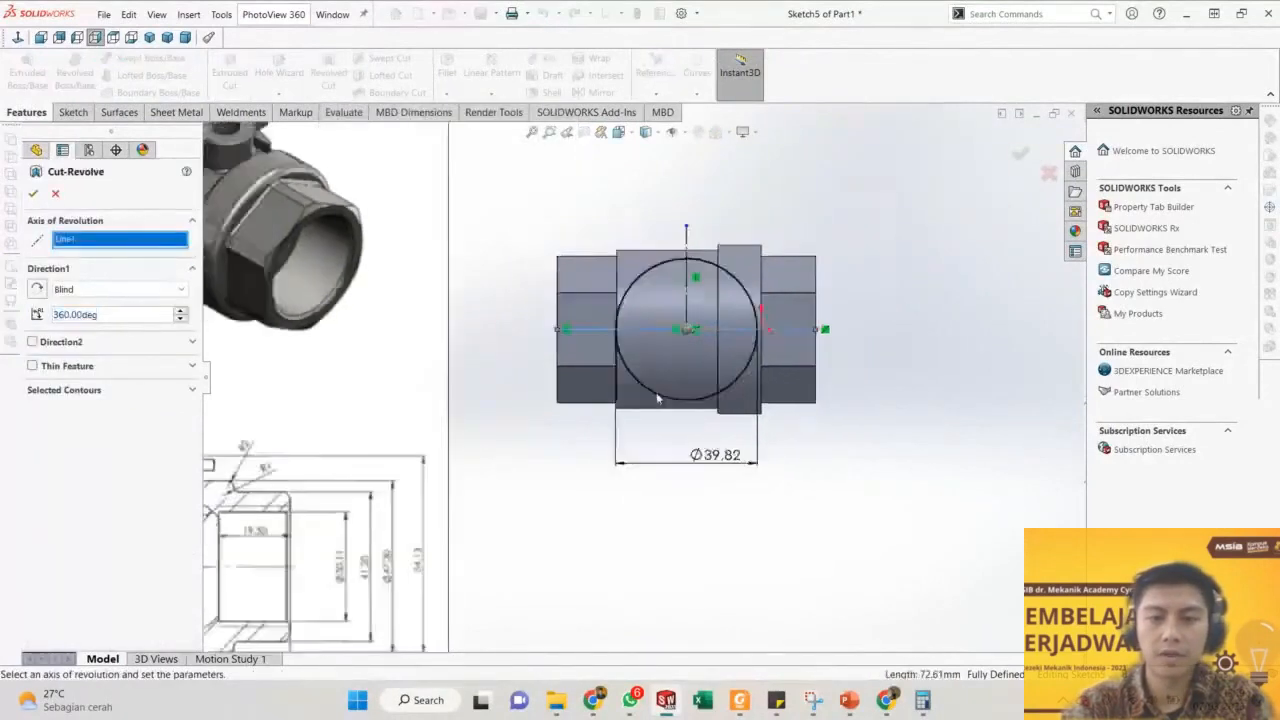
Try to create the revolved cut with the full circle as the selected contour.
left_click(165, 391)
left_click(650, 305)
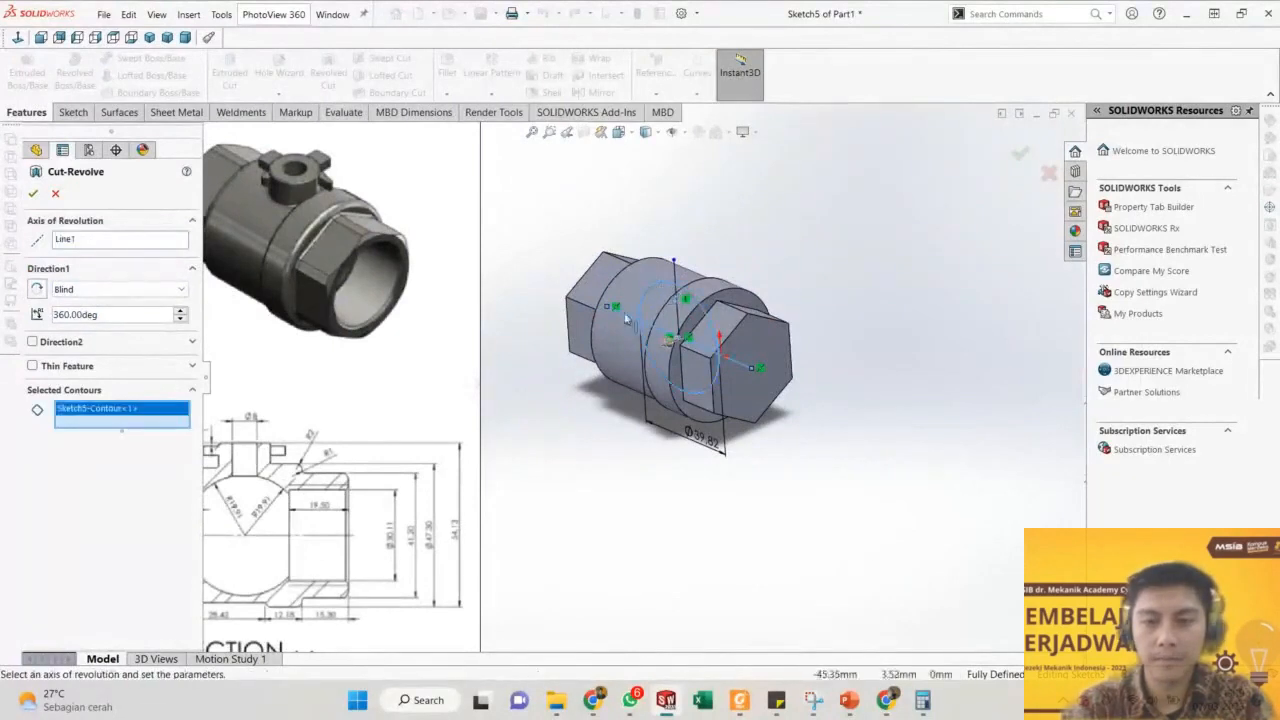
scroll(625, 318, "down", 2)
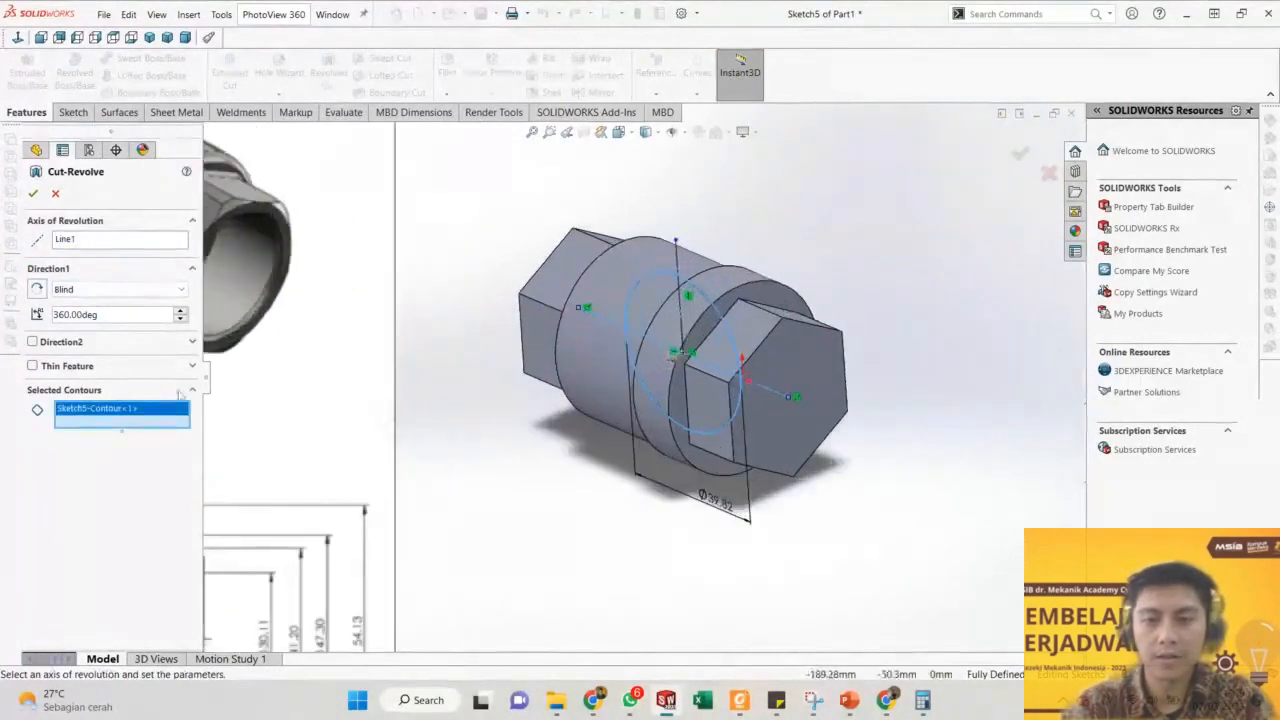
scroll(677, 395, "down", 2)
middle_click_drag(677, 395, 677, 358)
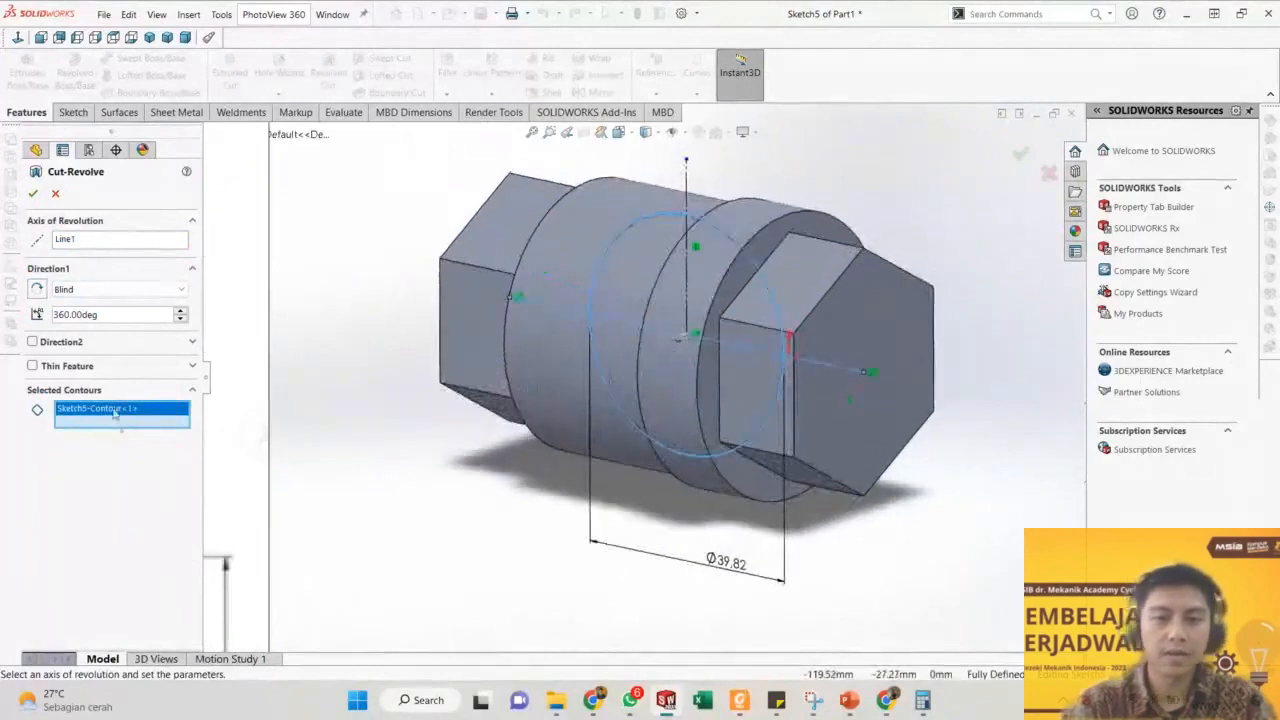
left_click(31, 193)
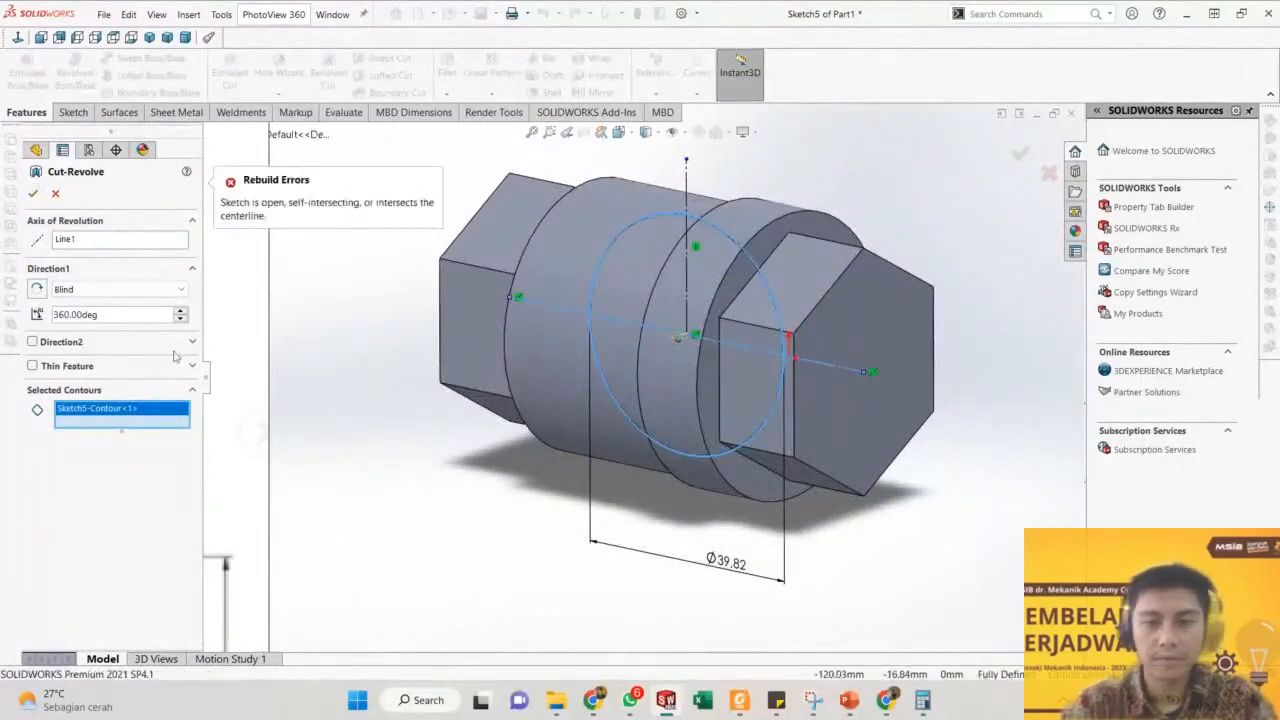
Clear the selected contour, reselect the full circle and retry the 360° revolved cut about the horizontal construction line.
right_click(134, 404)
left_click(152, 432)
scroll(648, 359, "up", 2)
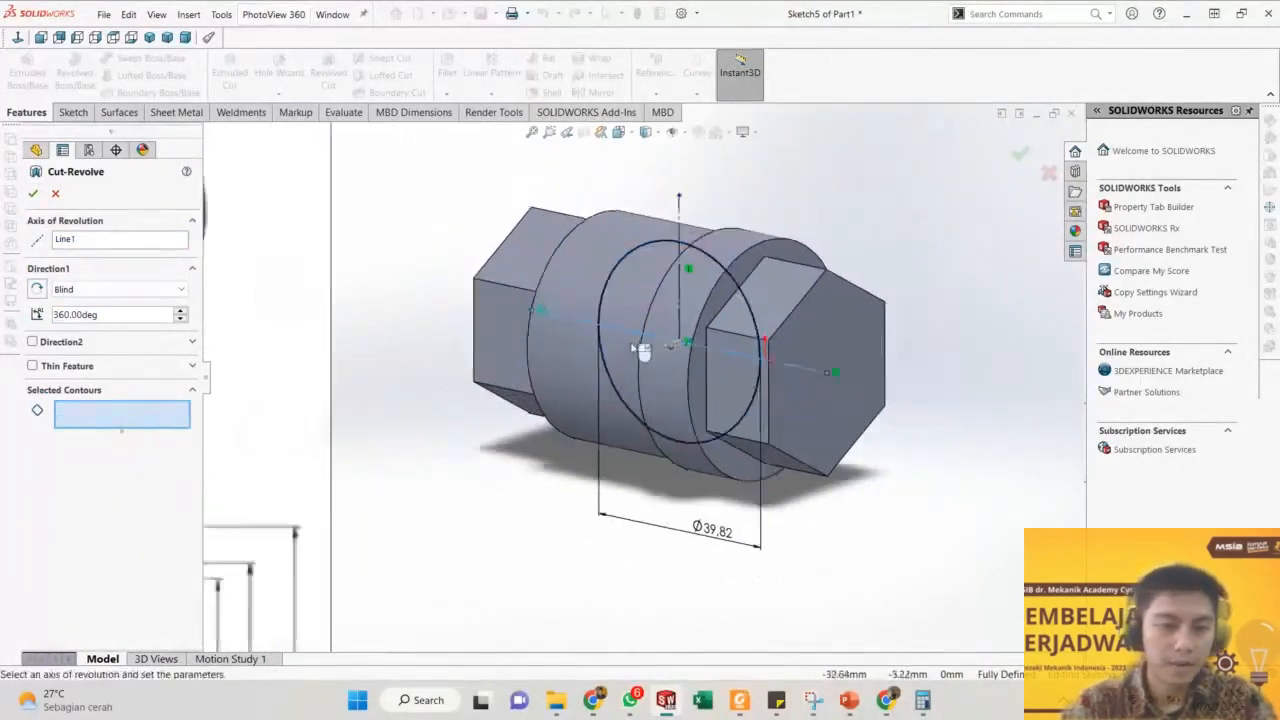
mouse_move(643, 352)
middle_mouse_down()
mouse_move(668, 348)
mouse_move(622, 377)
mouse_move(636, 372)
middle_mouse_up()
scroll(627, 378, "down", 3)
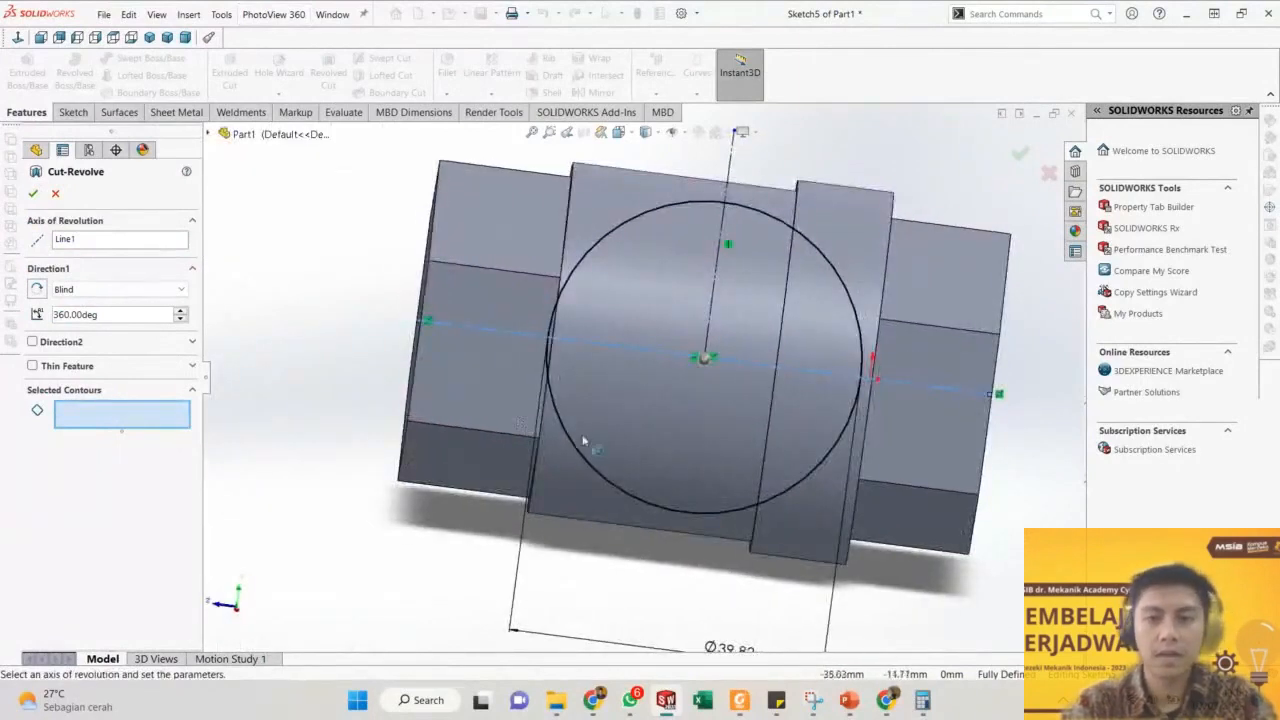
key("ctrl+4")
scroll(543, 522, "down", 4)
scroll(640, 472, "down", 3)
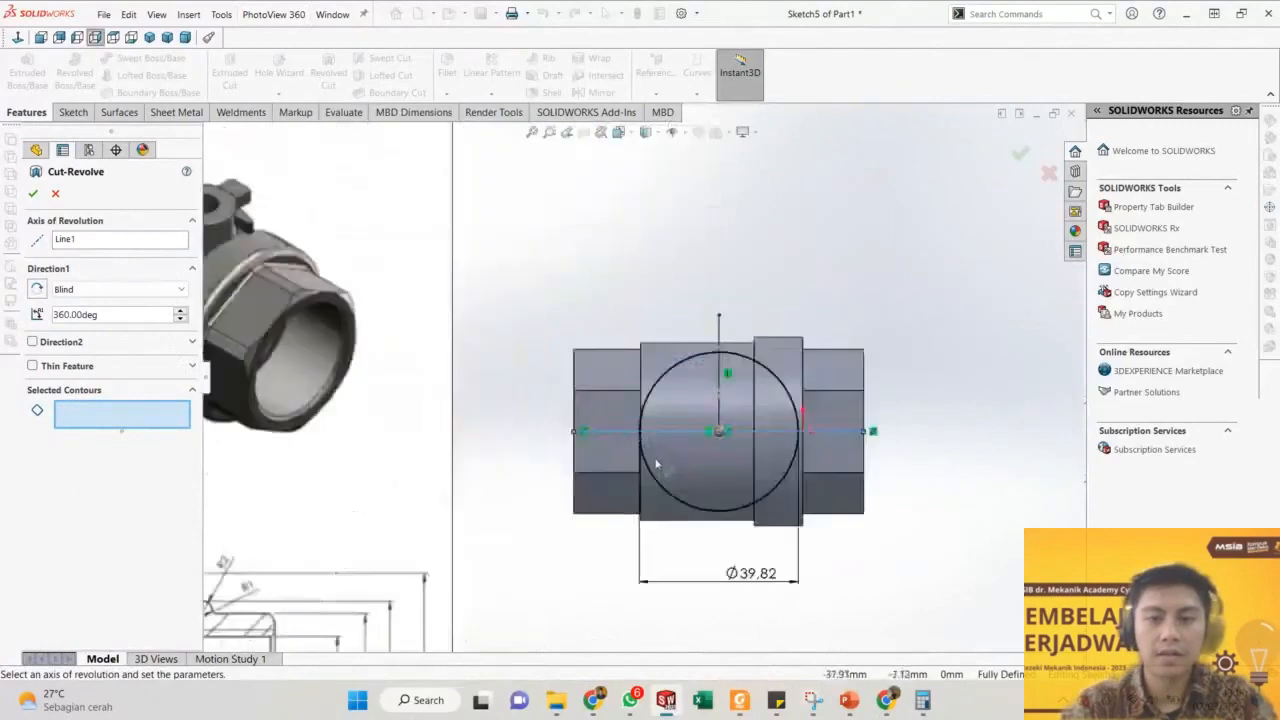
scroll(657, 462, "down", 2)
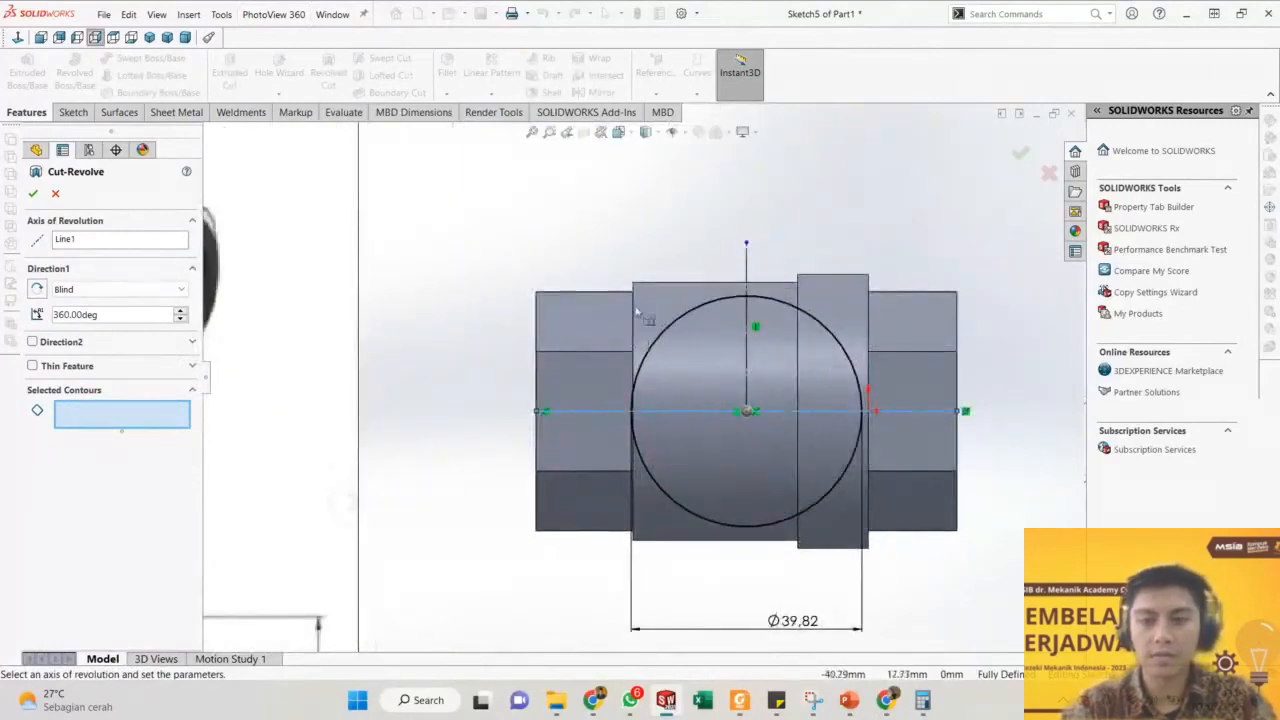
middle_click_drag(749, 369, 732, 422)
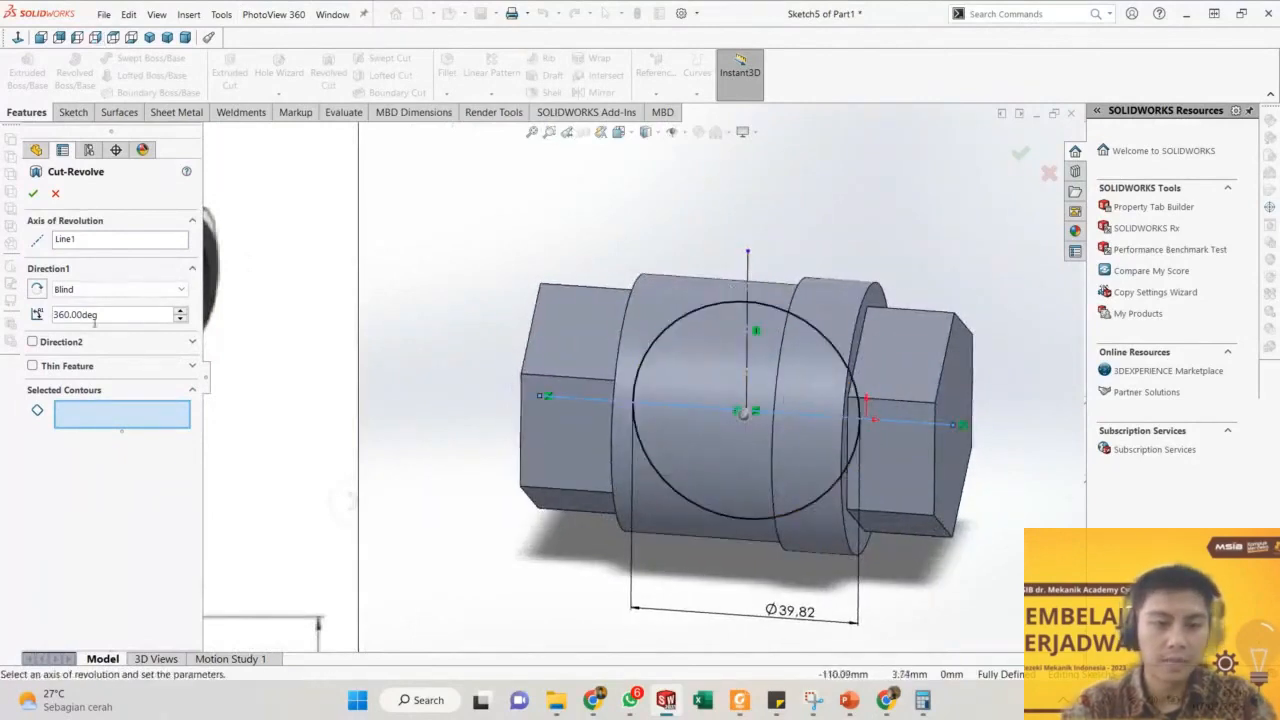
left_click(680, 338)
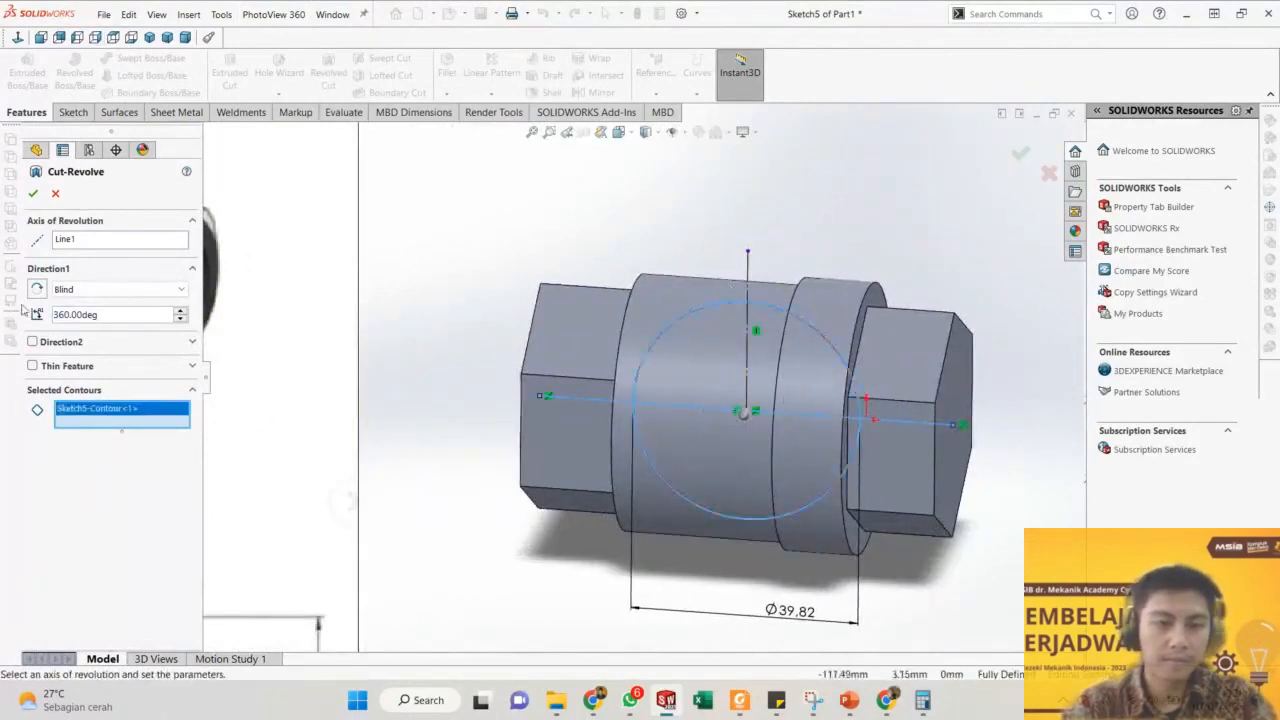
left_click(33, 194)
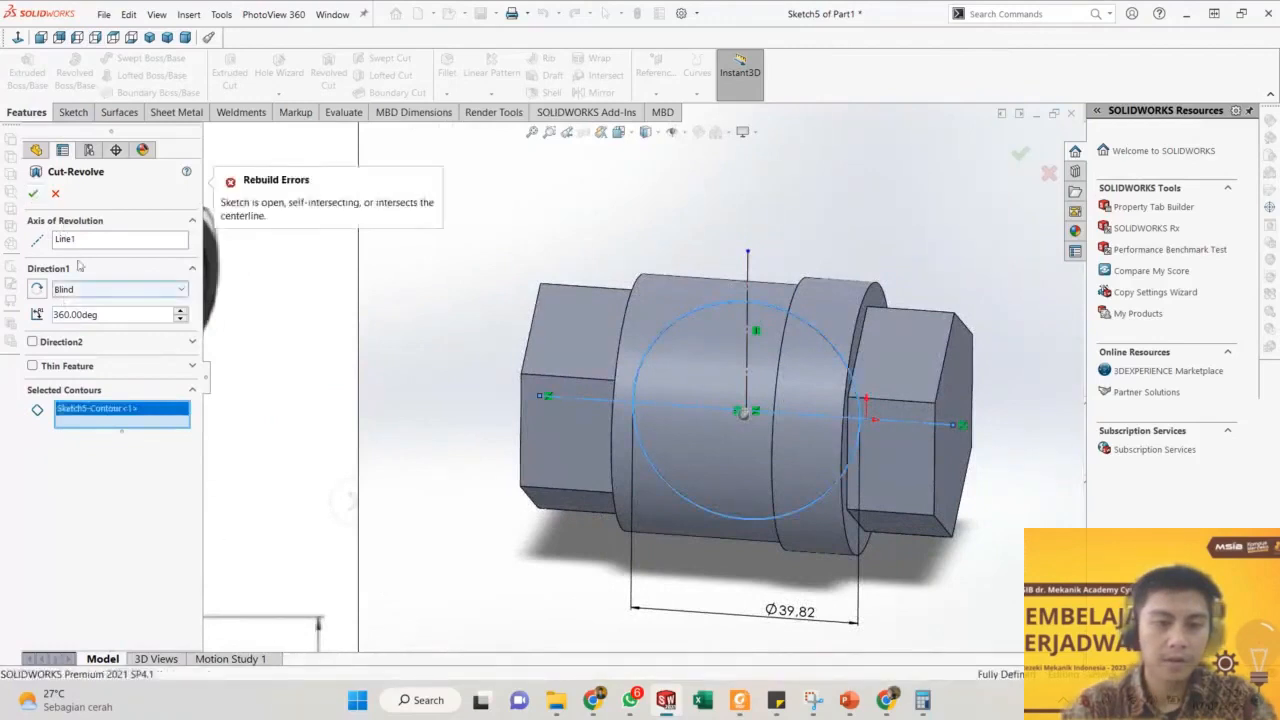
Try the revolved cut with the vertical construction line as its axis and cancel the command.
right_click(100, 243)
left_click(150, 248)
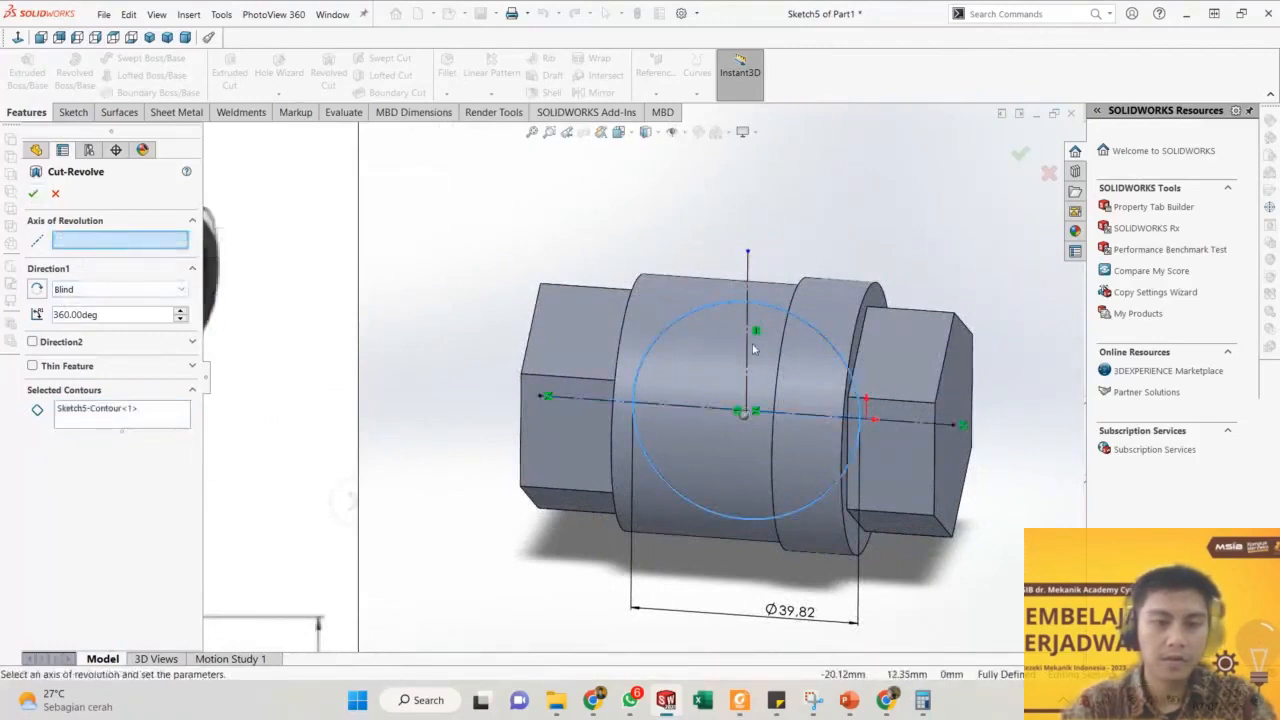
left_click(749, 348)
left_click(34, 194)
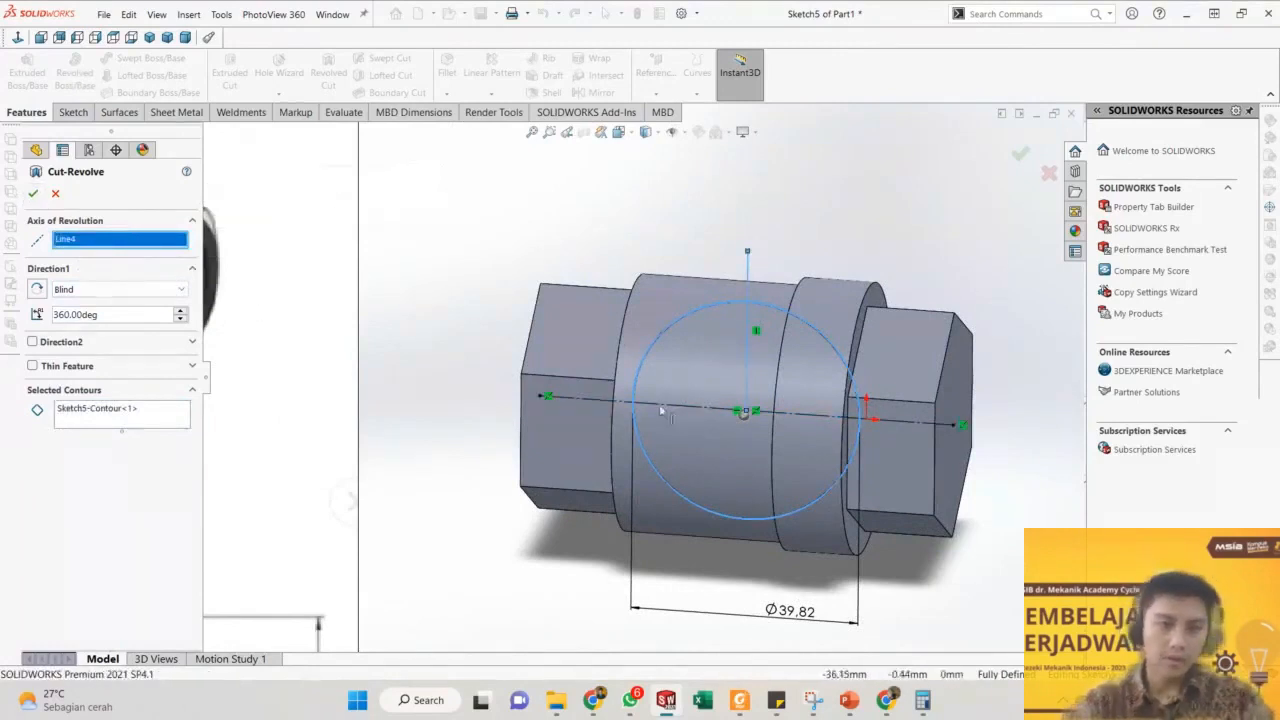
key("Escape")
Draw a solid line across the circle's horizontal diameter and trim away the lower half of the circle.
scroll(649, 413, "down", 1)
key("l")
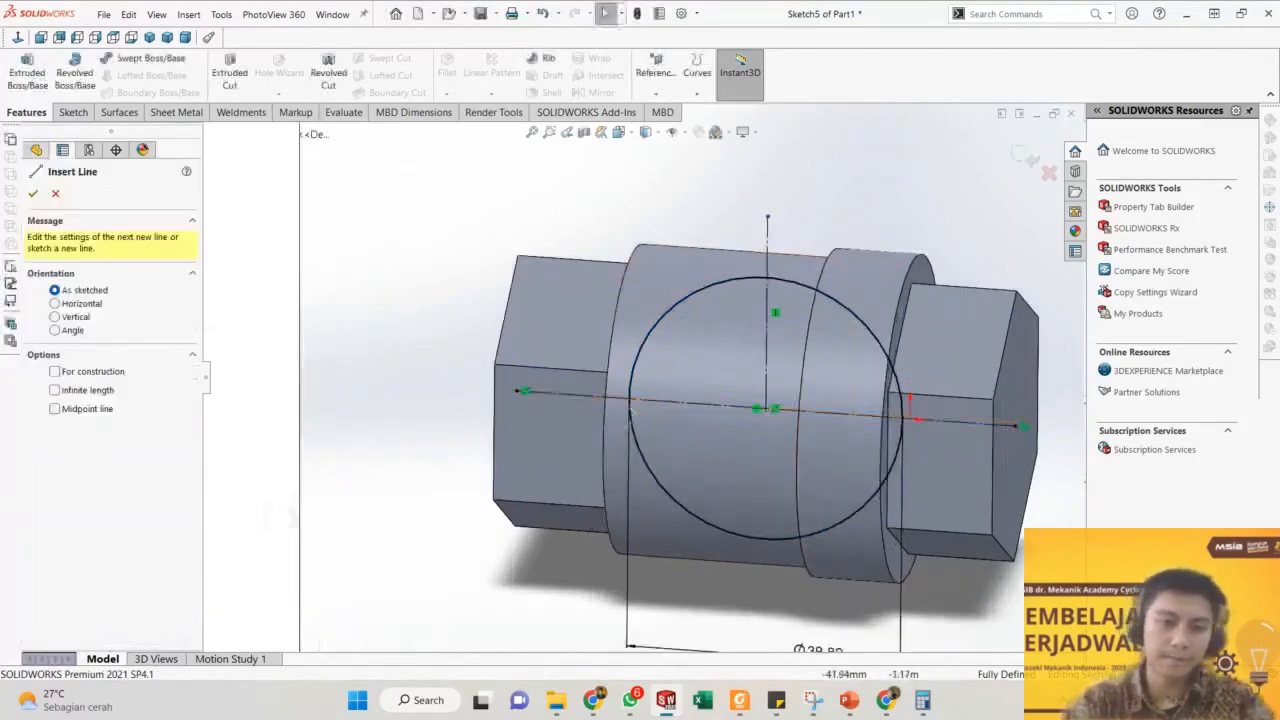
left_click(630, 400)
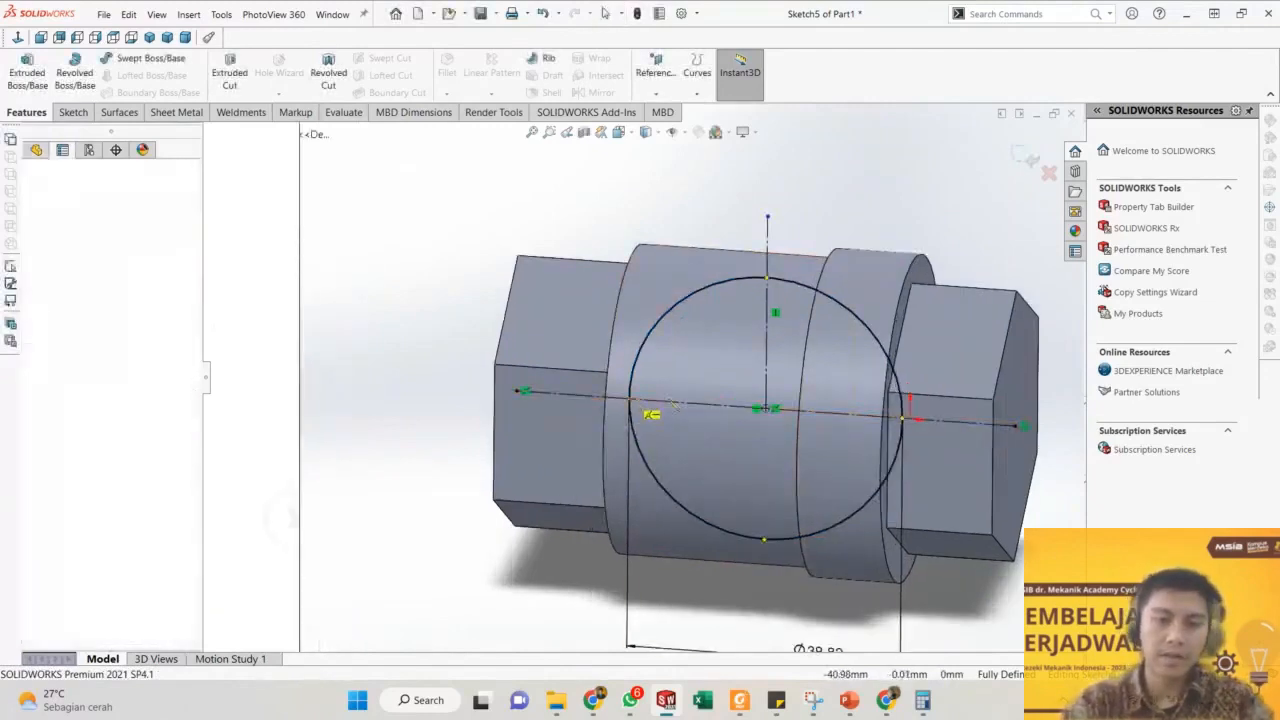
left_click(902, 418)
key("t")
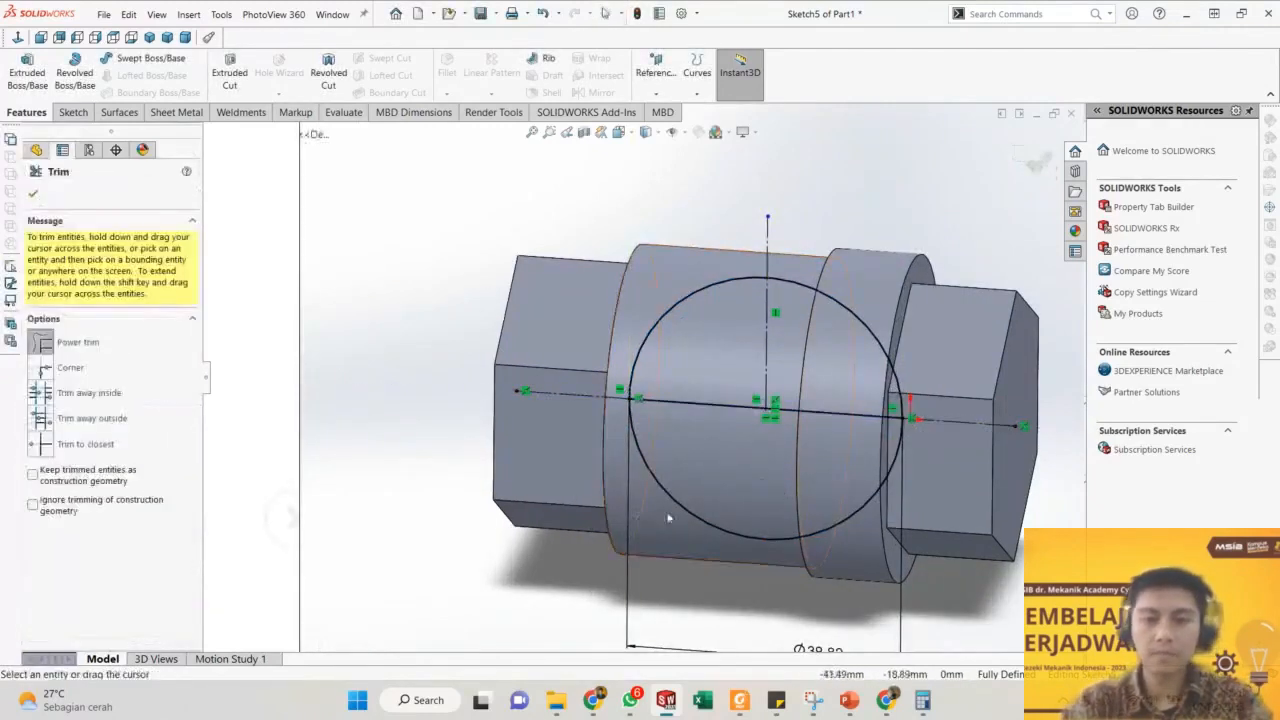
left_click_drag(669, 518, 700, 472)
key("Escape")
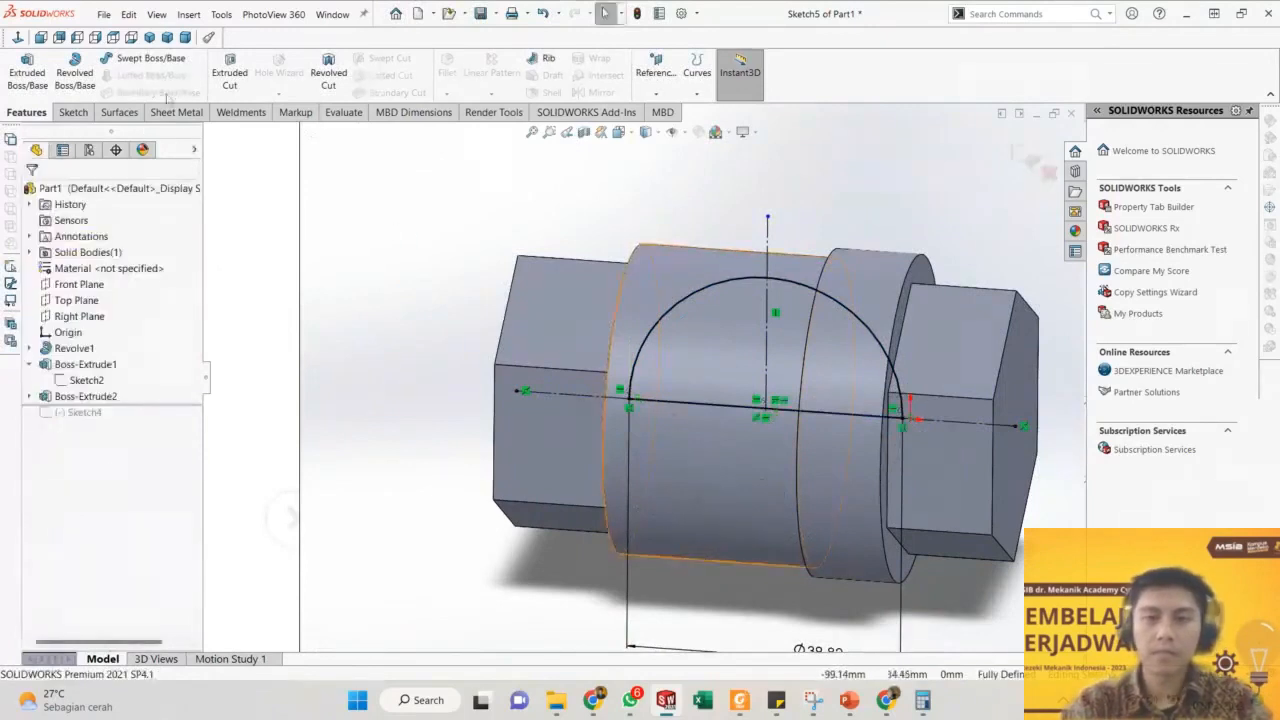
Create a 360° revolved cut from the semicircle contour with the horizontal construction line as its axis.
left_click(328, 72)
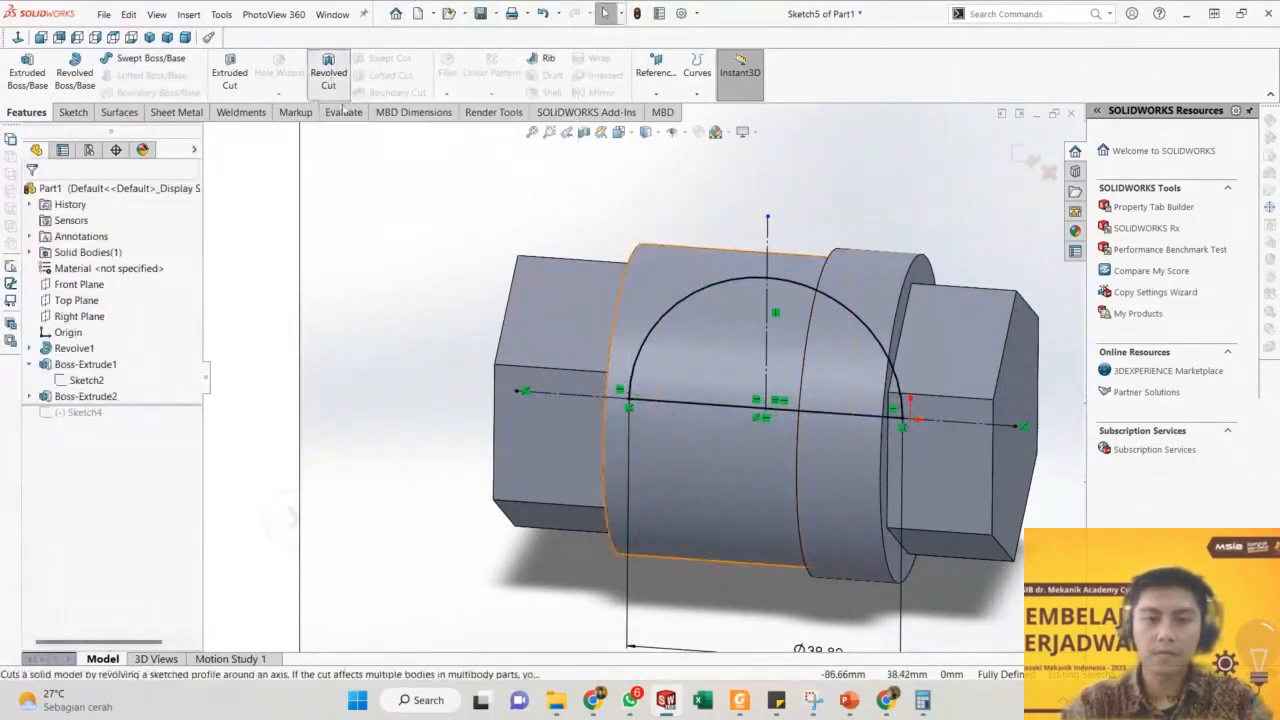
left_click(592, 396)
left_click(125, 390)
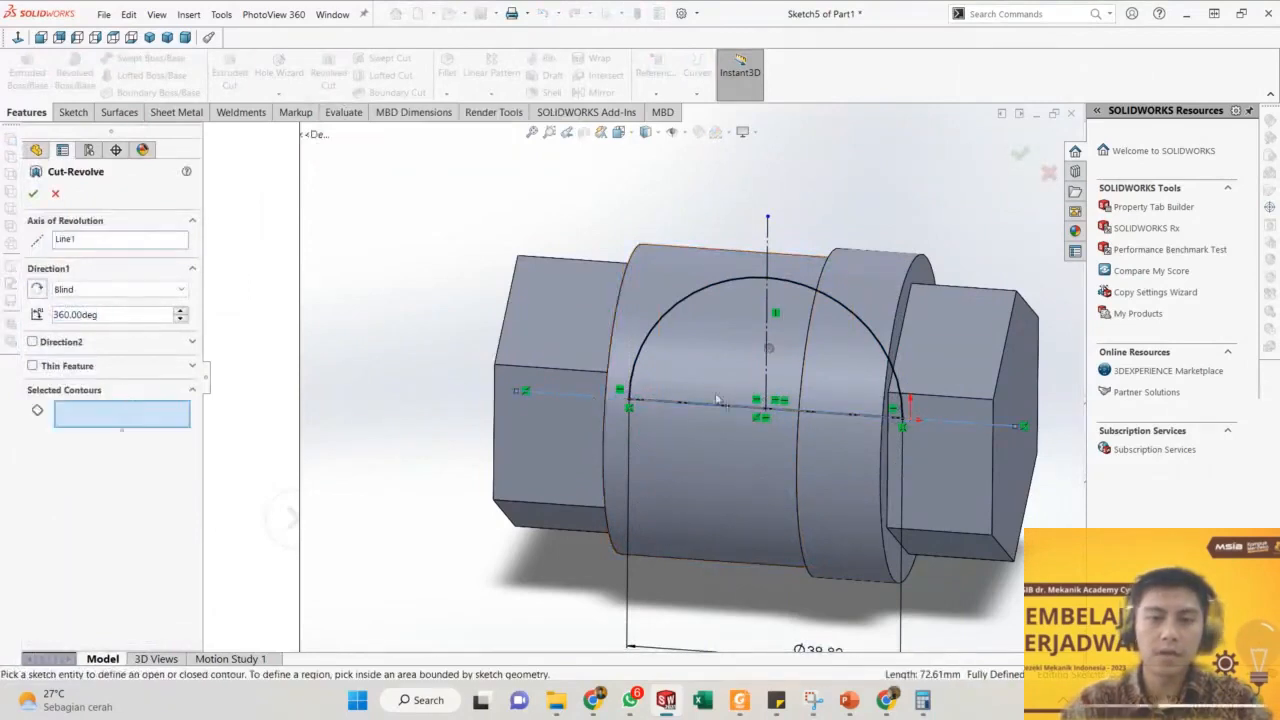
left_click(692, 305)
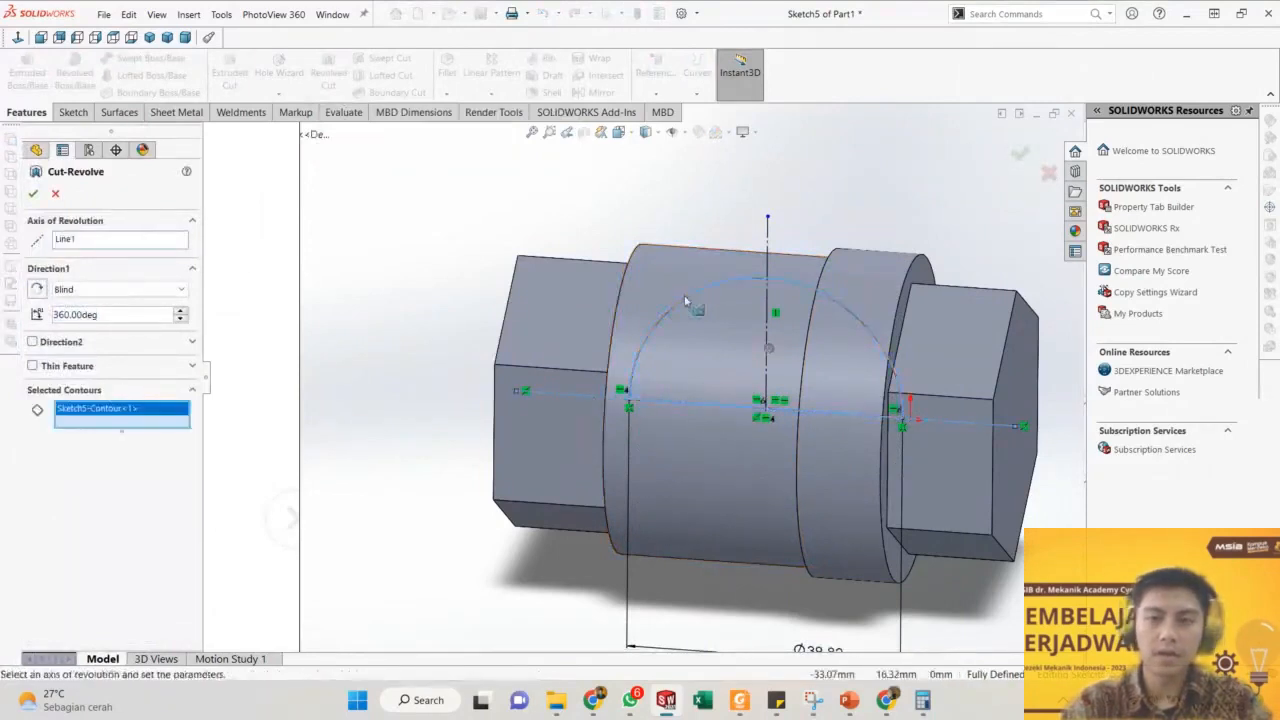
left_click(31, 193)
scroll(560, 348, "up", 3)
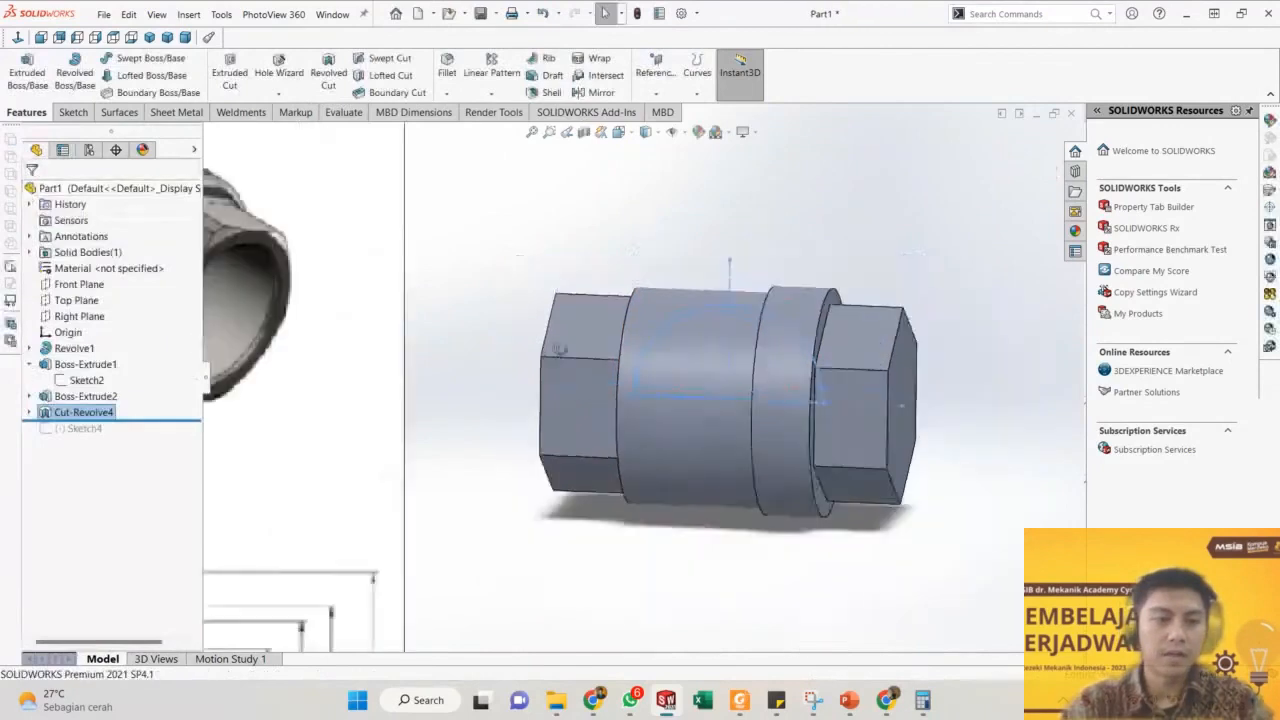
left_click(497, 480)
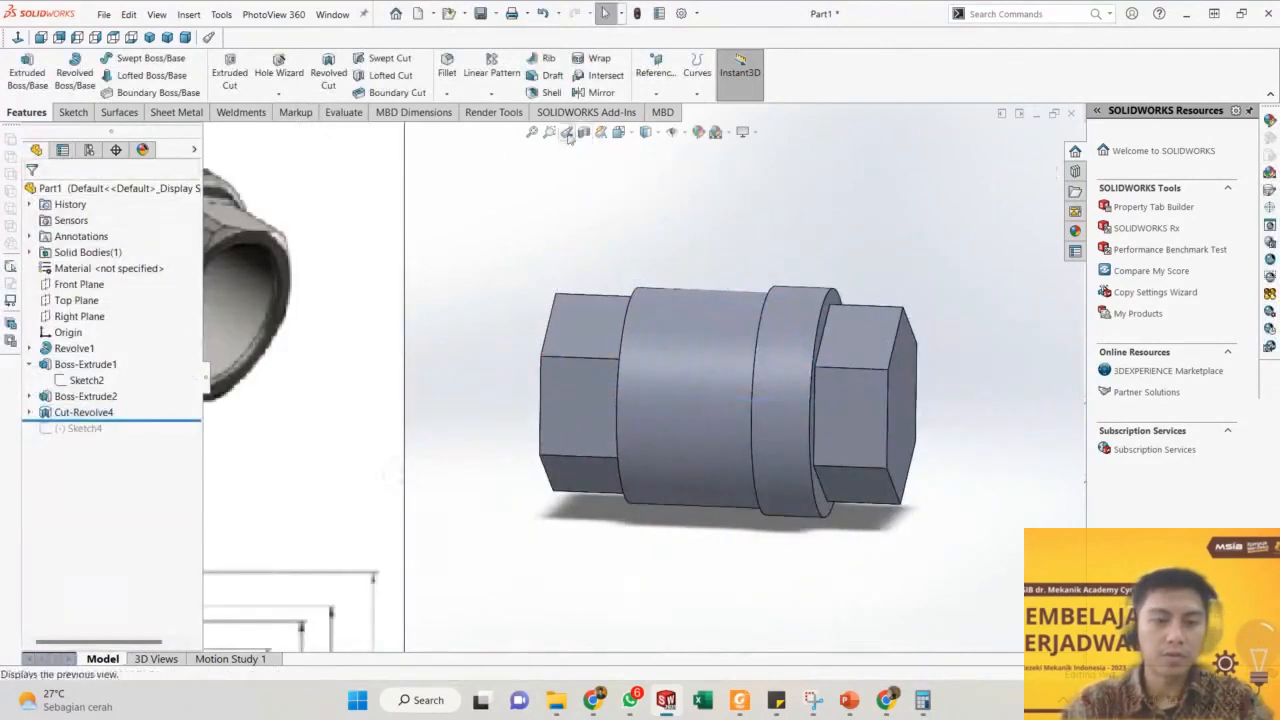
Inspect the spherical cavity in a section view on the Top Plane and turn the section off.
left_click(584, 132)
left_click_drag(906, 406, 876, 406)
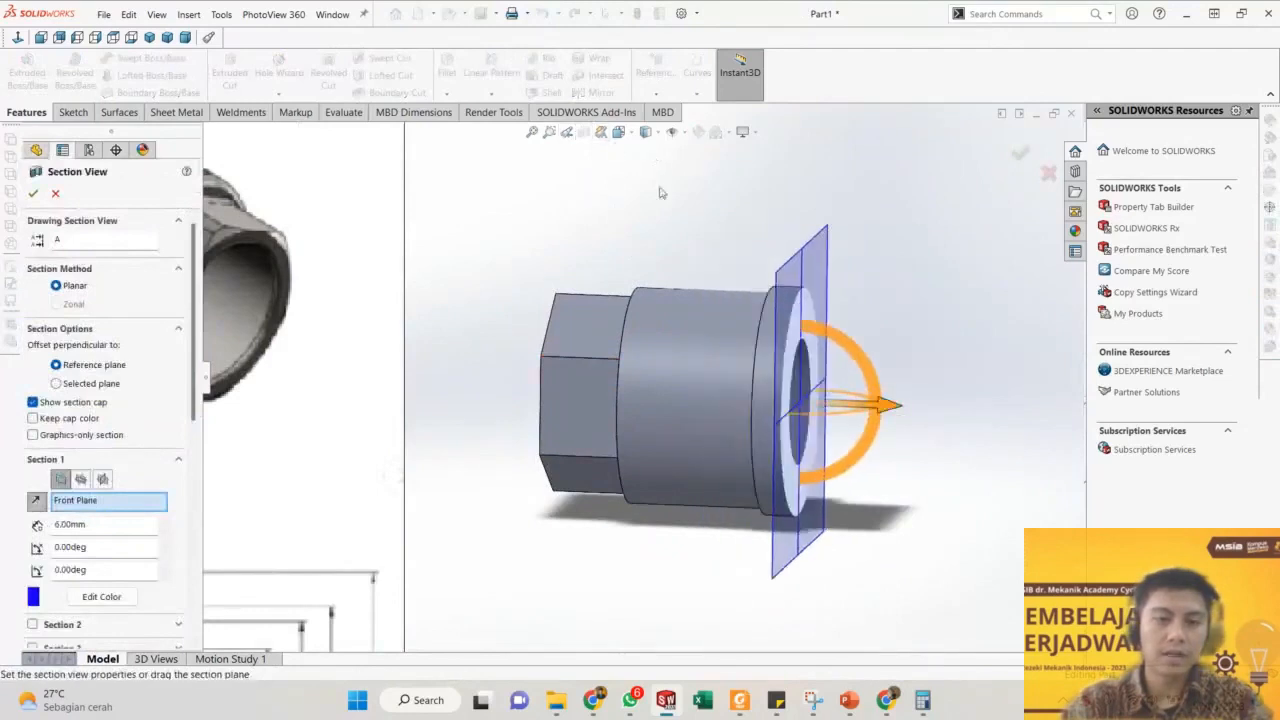
left_click(81, 479)
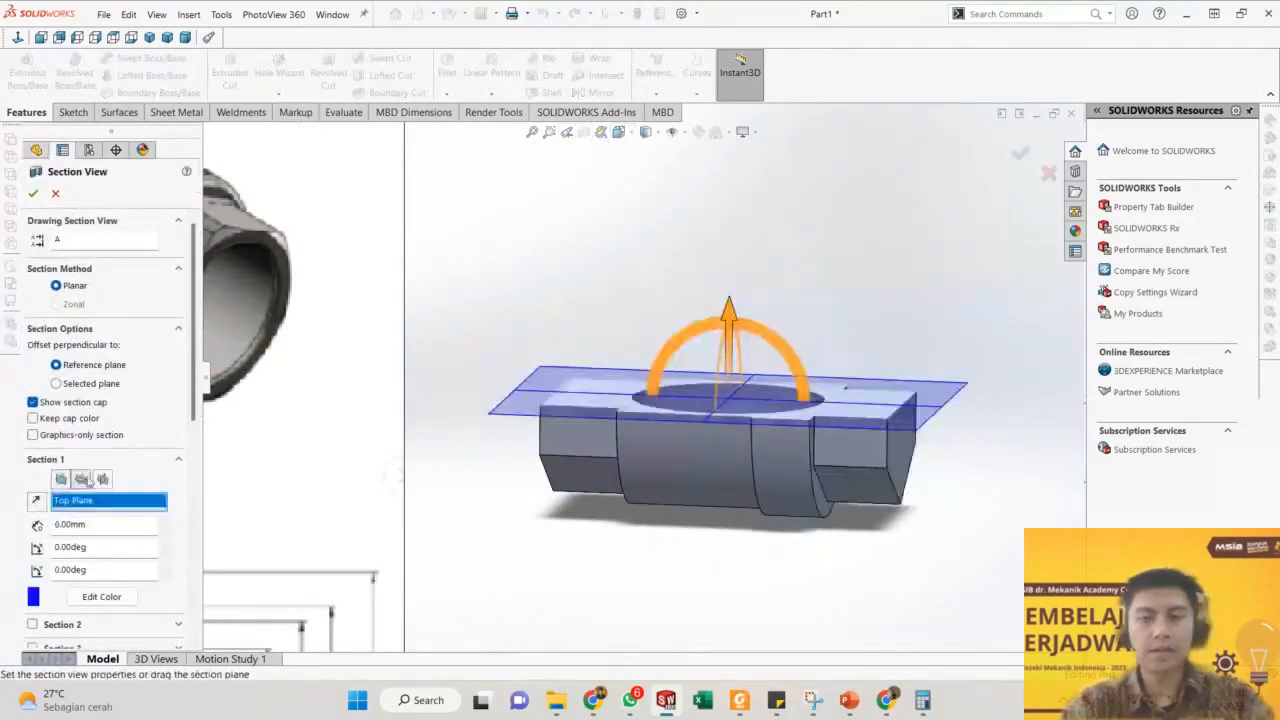
middle_click_drag(635, 345, 636, 375)
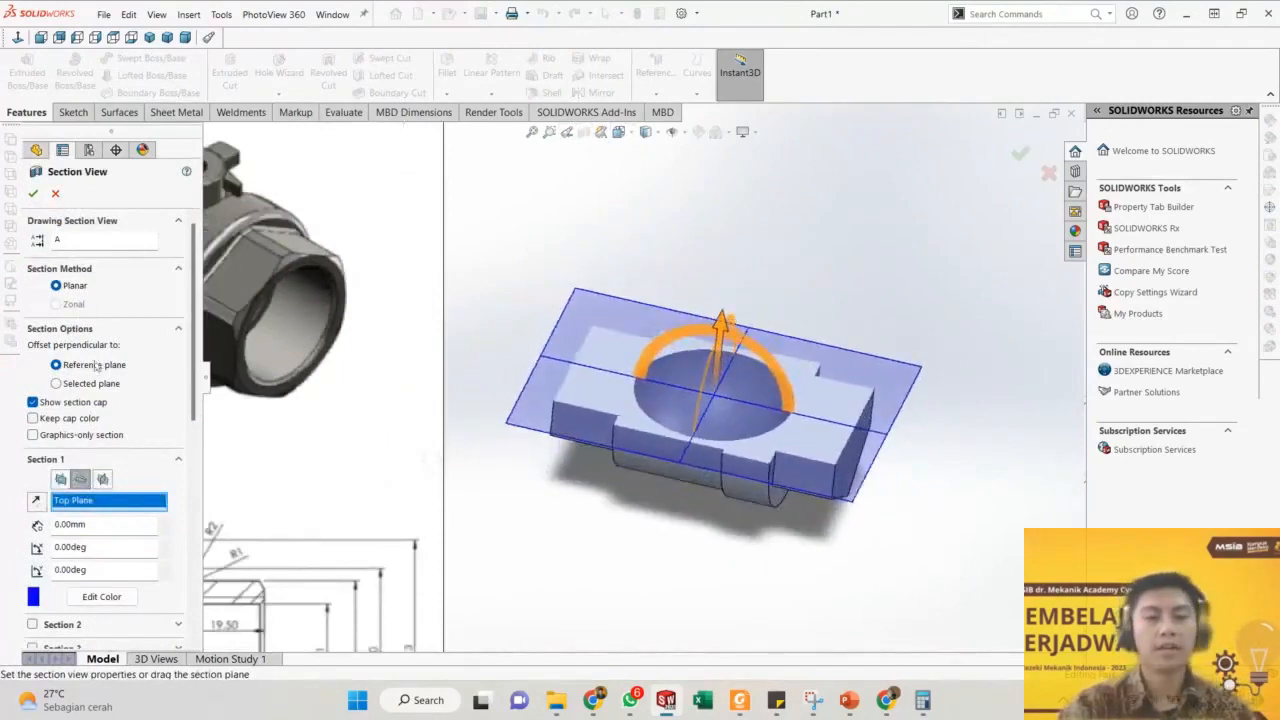
left_click(32, 193)
middle_click_drag(640, 560, 655, 610)
middle_click_drag(420, 381, 420, 440)
left_click(584, 132)
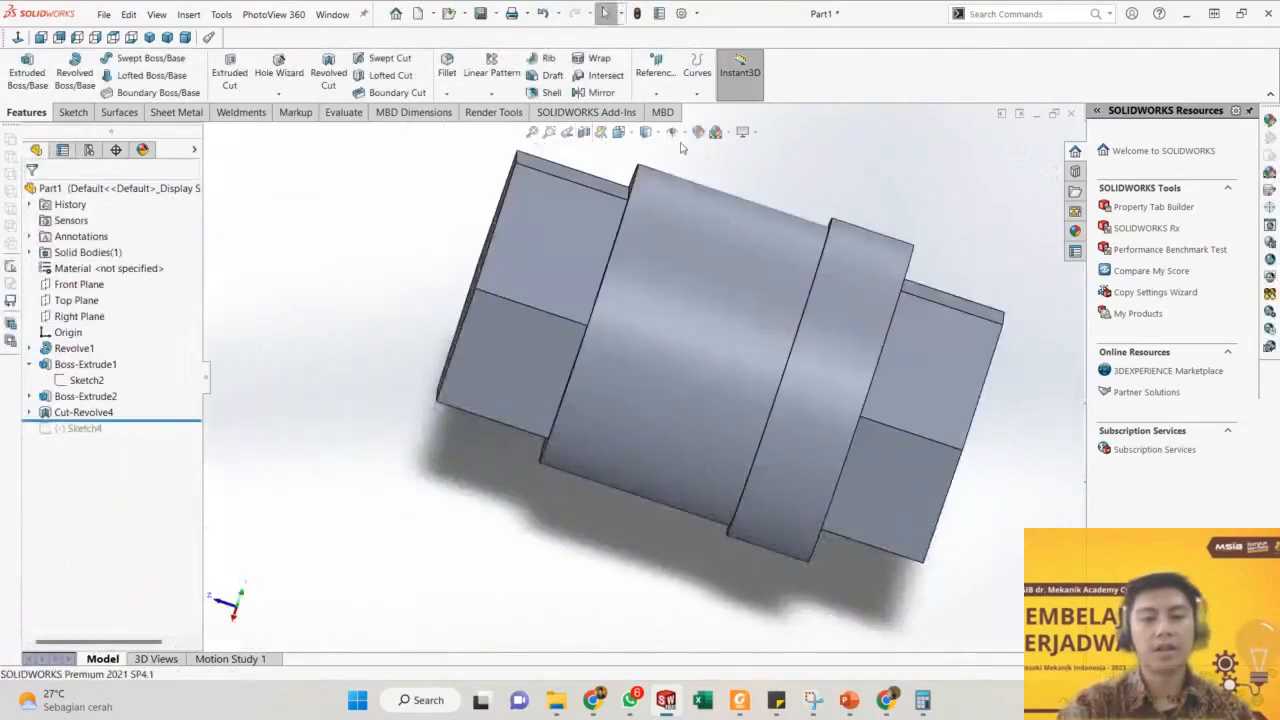
Set the display style to Hidden Lines Visible and examine the cavity inside the body.
left_click(685, 134)
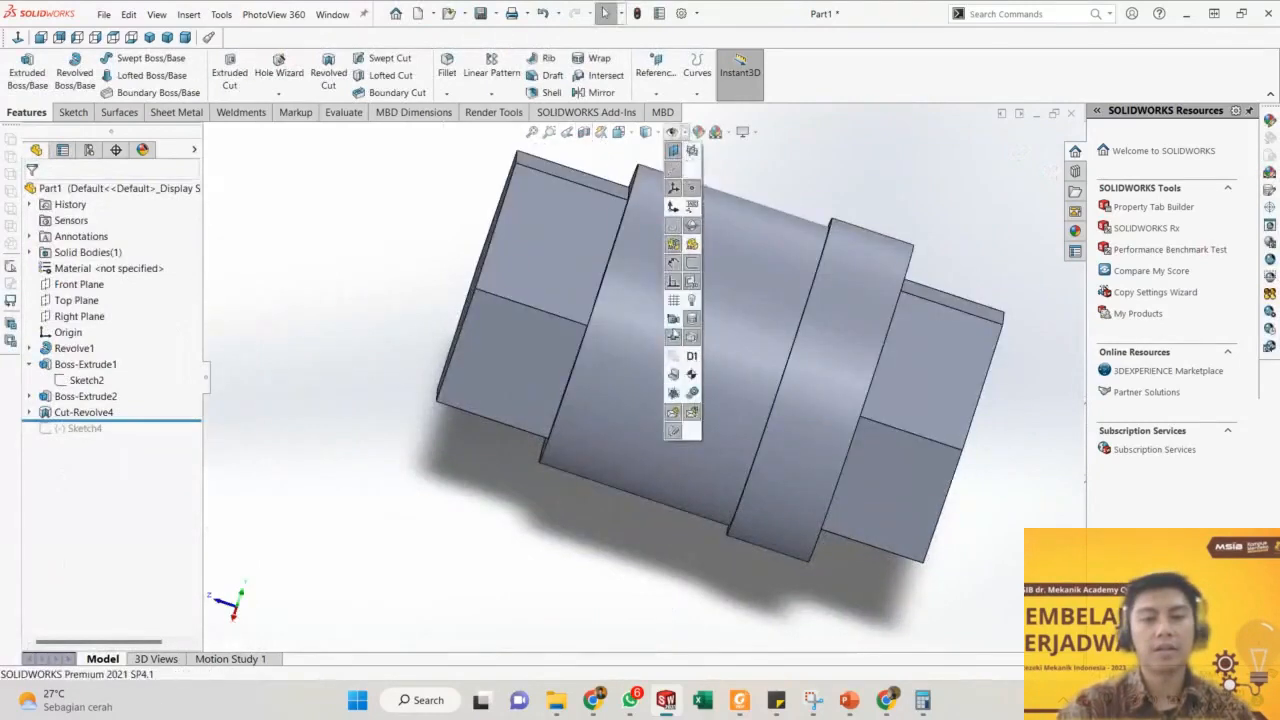
left_click(659, 135)
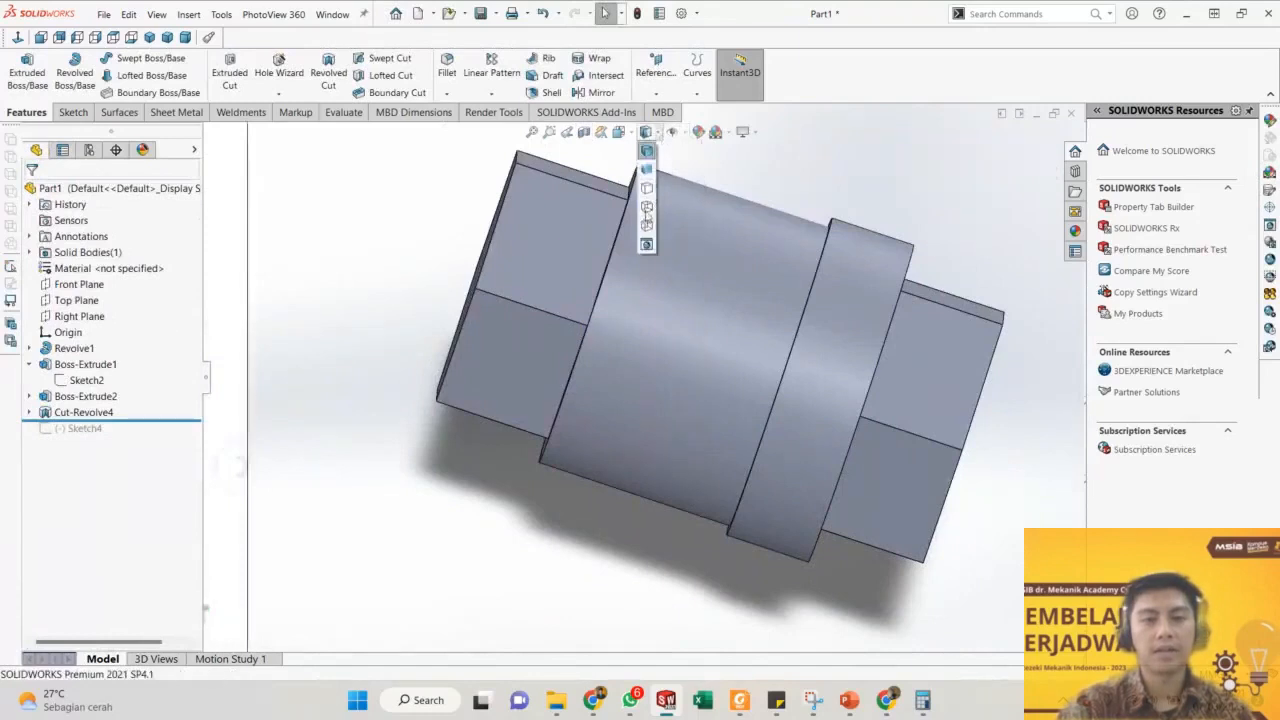
left_click(646, 206)
mouse_move(694, 284)
middle_mouse_down()
mouse_move(715, 380)
mouse_move(740, 400)
mouse_move(729, 437)
mouse_move(725, 420)
middle_mouse_up()
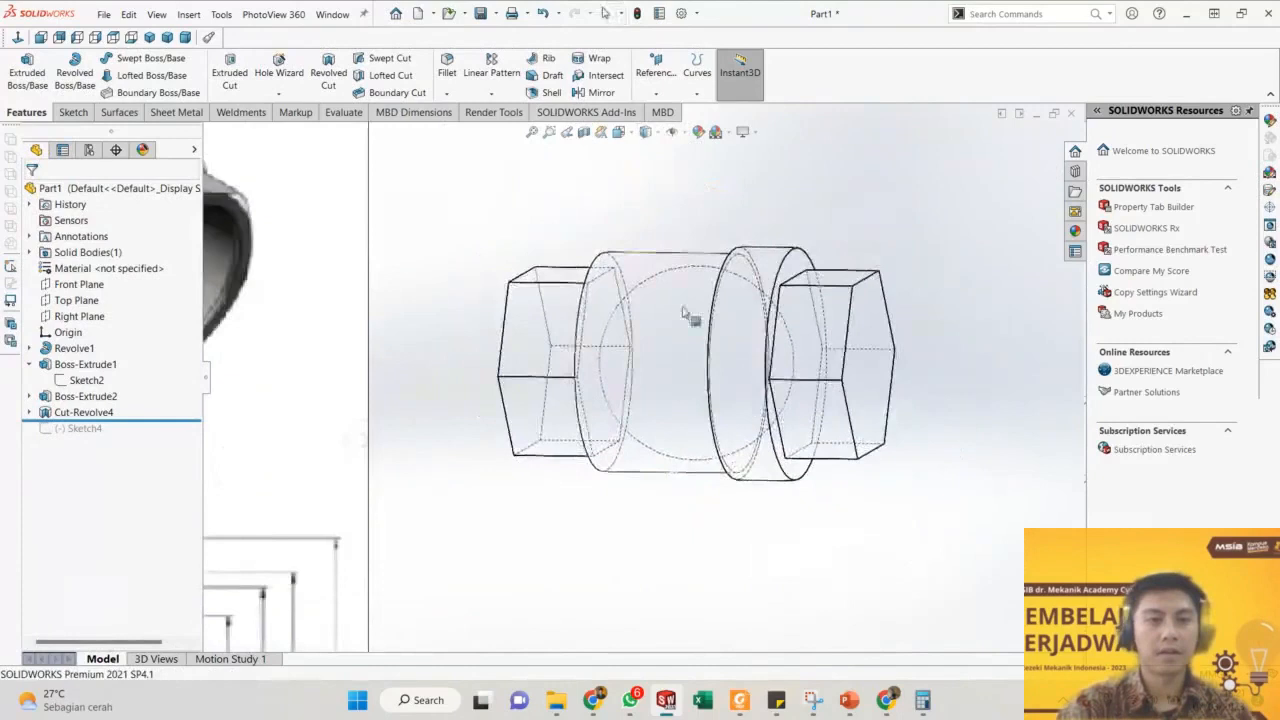
Orient the model to the Right view and move the valve assembly picture farther from the model.
left_click(617, 132)
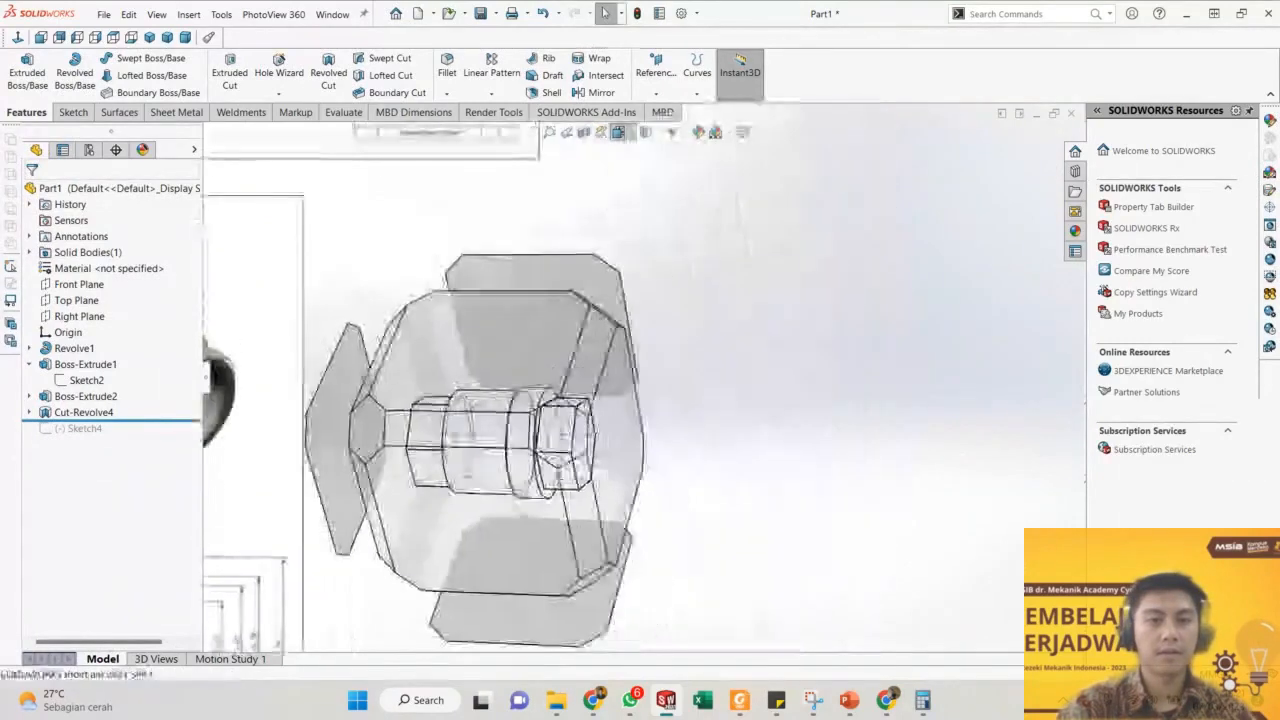
left_click(509, 541)
scroll(585, 512, "down", 3)
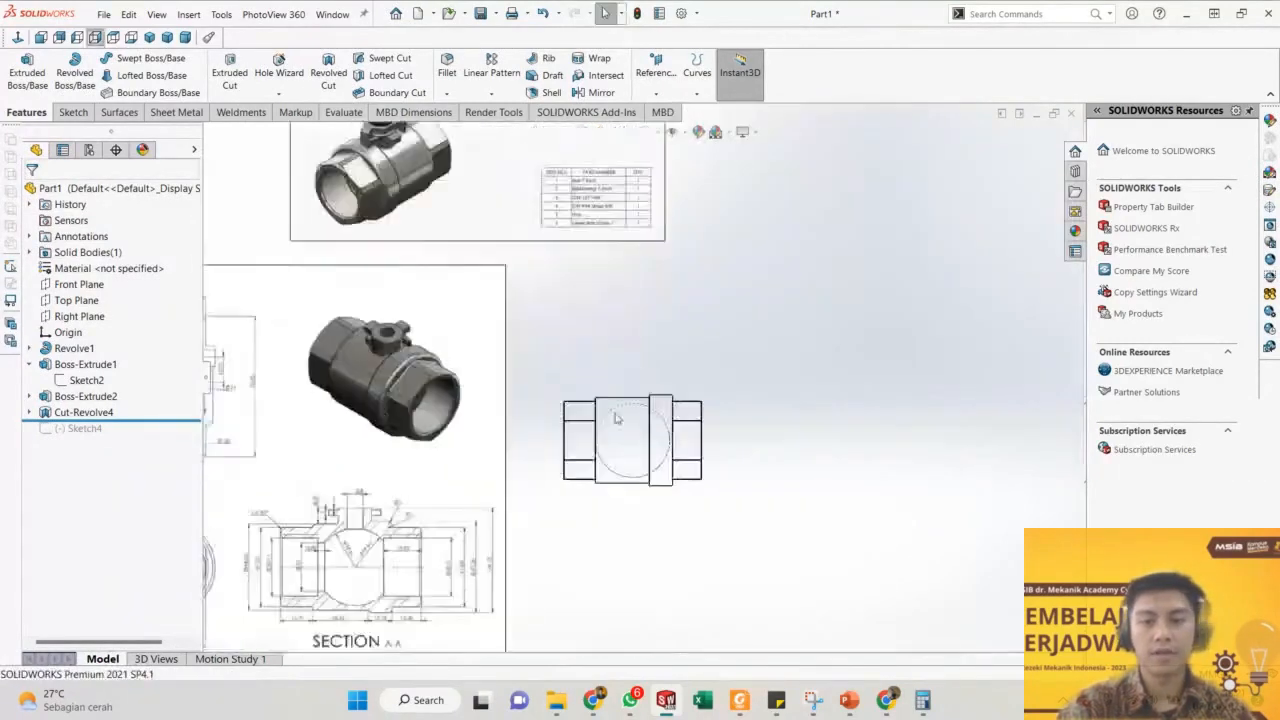
scroll(640, 390, "up", 4)
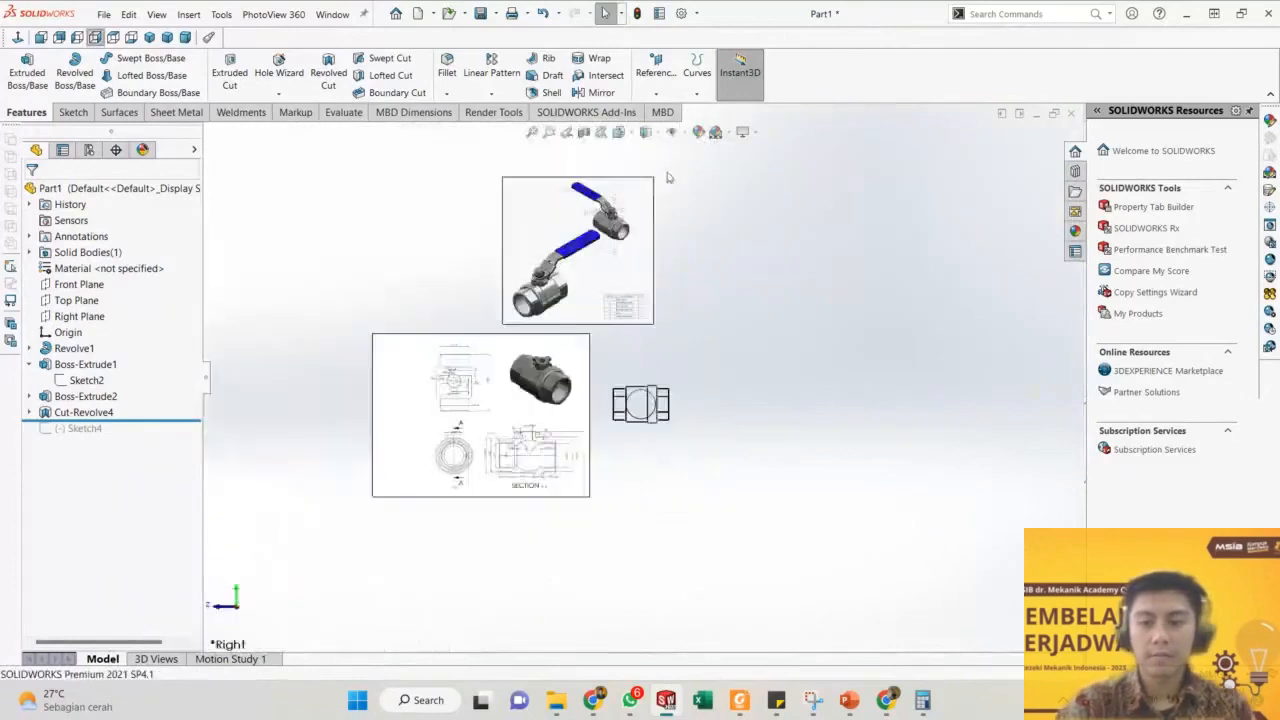
mouse_move(577, 252)
left_mouse_down()
mouse_move(408, 277)
mouse_move(416, 247)
left_mouse_up()
scroll(640, 262, "down", 2)
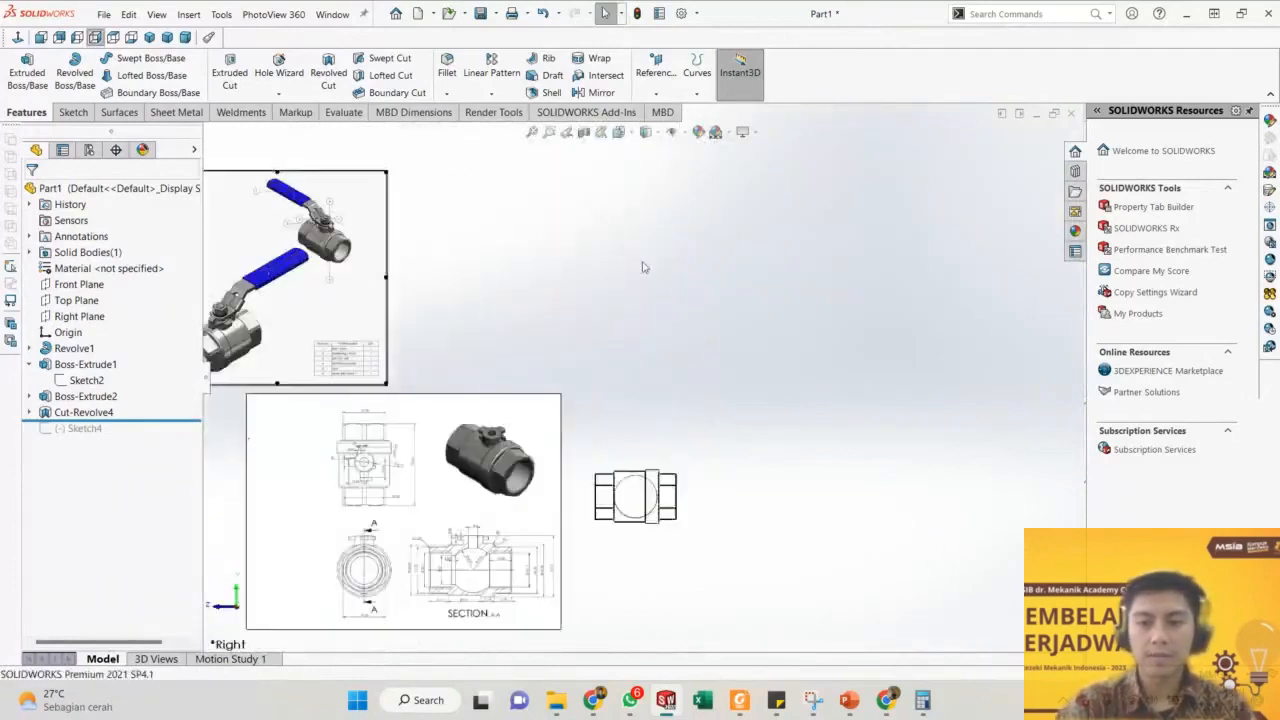
Create a lengthwise section view of the body on the Right Plane with a 0 mm offset.
left_click(584, 133)
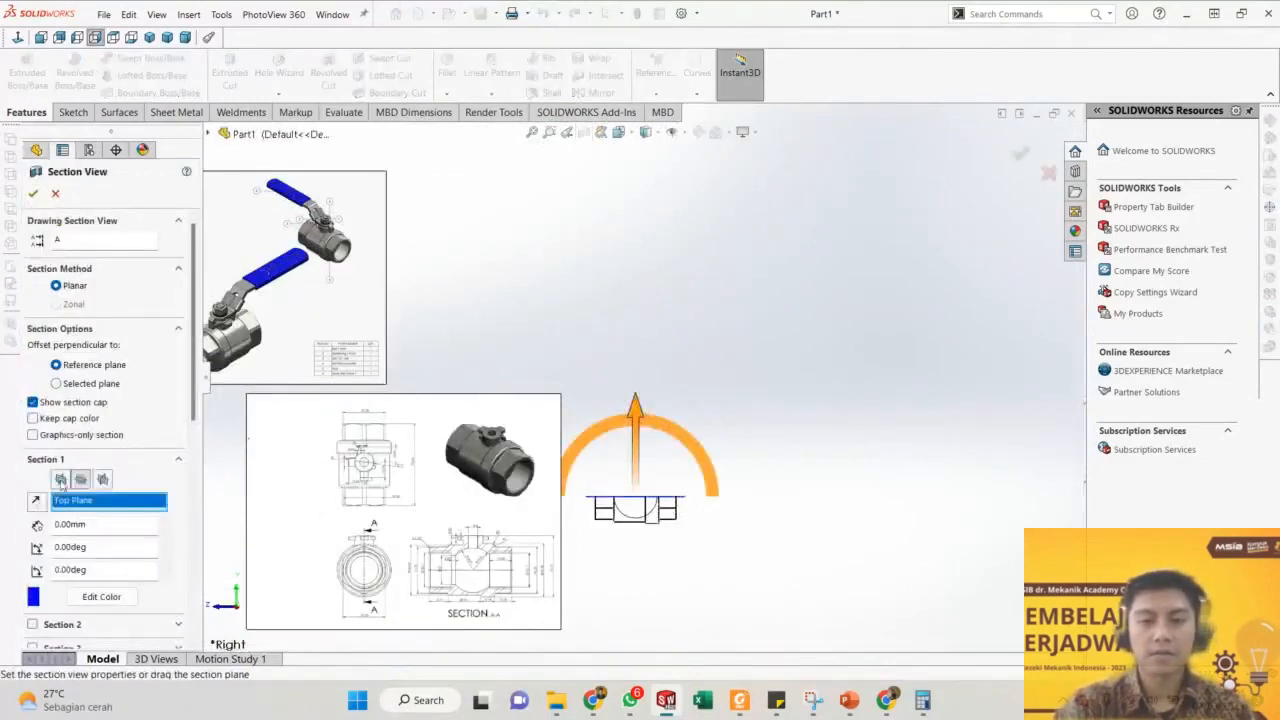
left_click(60, 480)
left_click(102, 480)
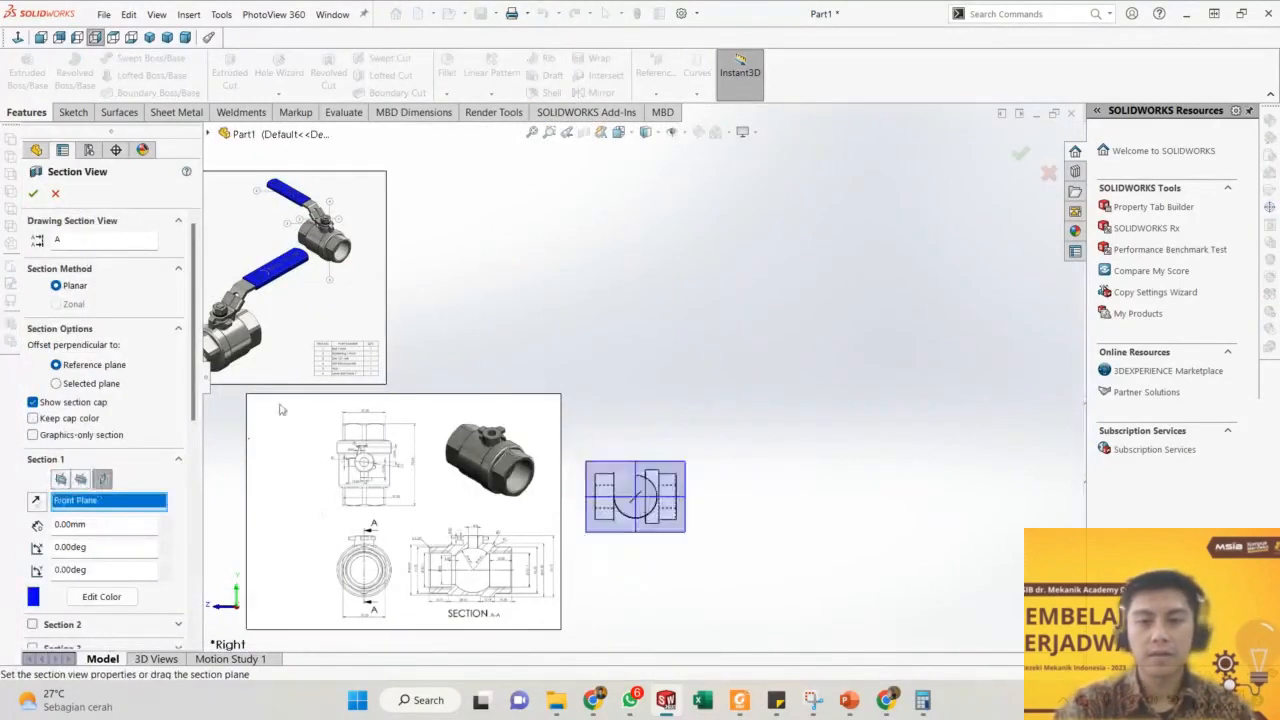
left_click(33, 193)
Set the display style back to shaded and compare the sectioned cavity with the reference drawing's SECTION A-A.
left_click(622, 134)
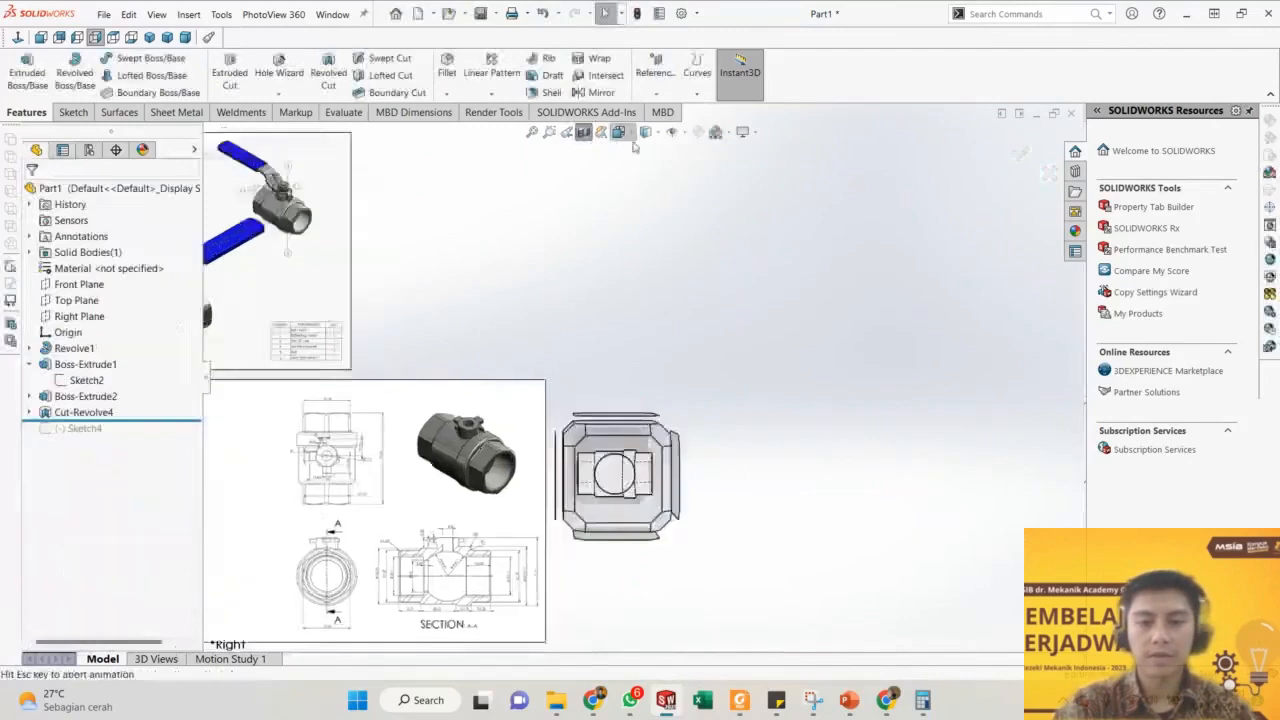
left_click(646, 133)
left_click(630, 174)
scroll(615, 535, "down", 6)
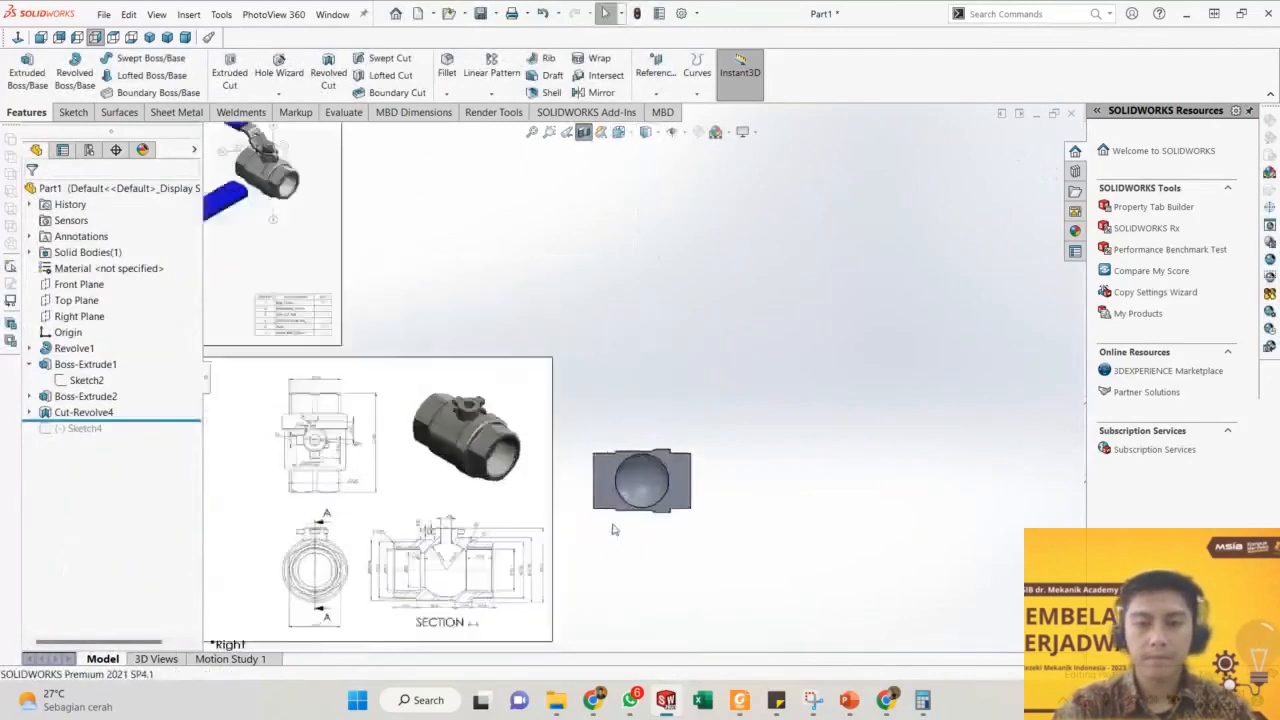
scroll(667, 419, "down", 2)
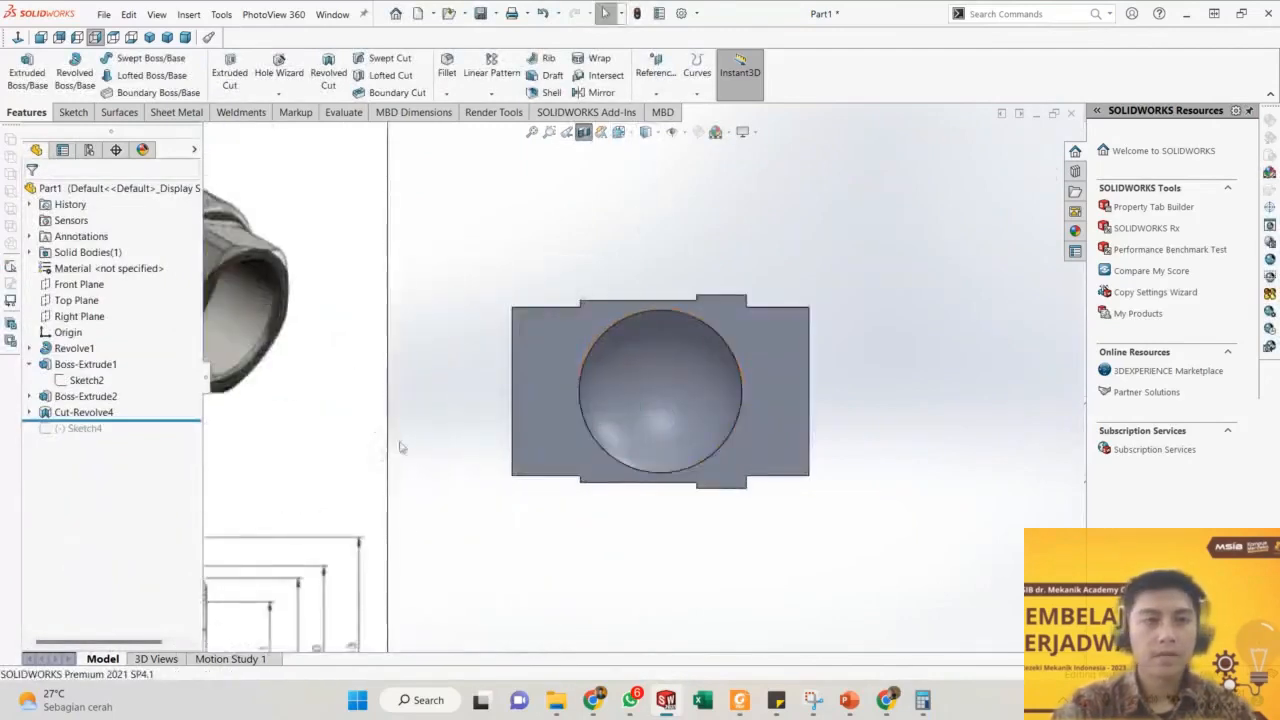
scroll(400, 447, "up", 7)
scroll(377, 497, "down", 5)
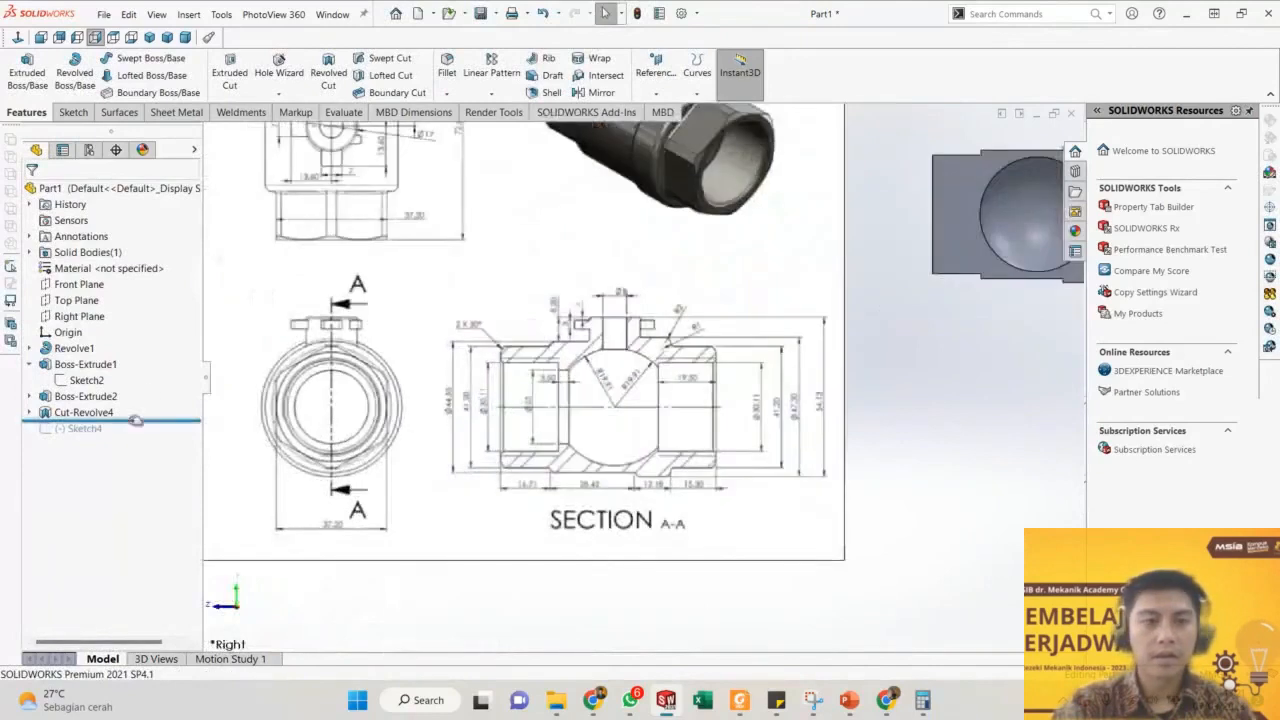
Roll the feature tree forward past the bore sketch and open that sketch for editing.
left_click_drag(135, 420, 135, 438)
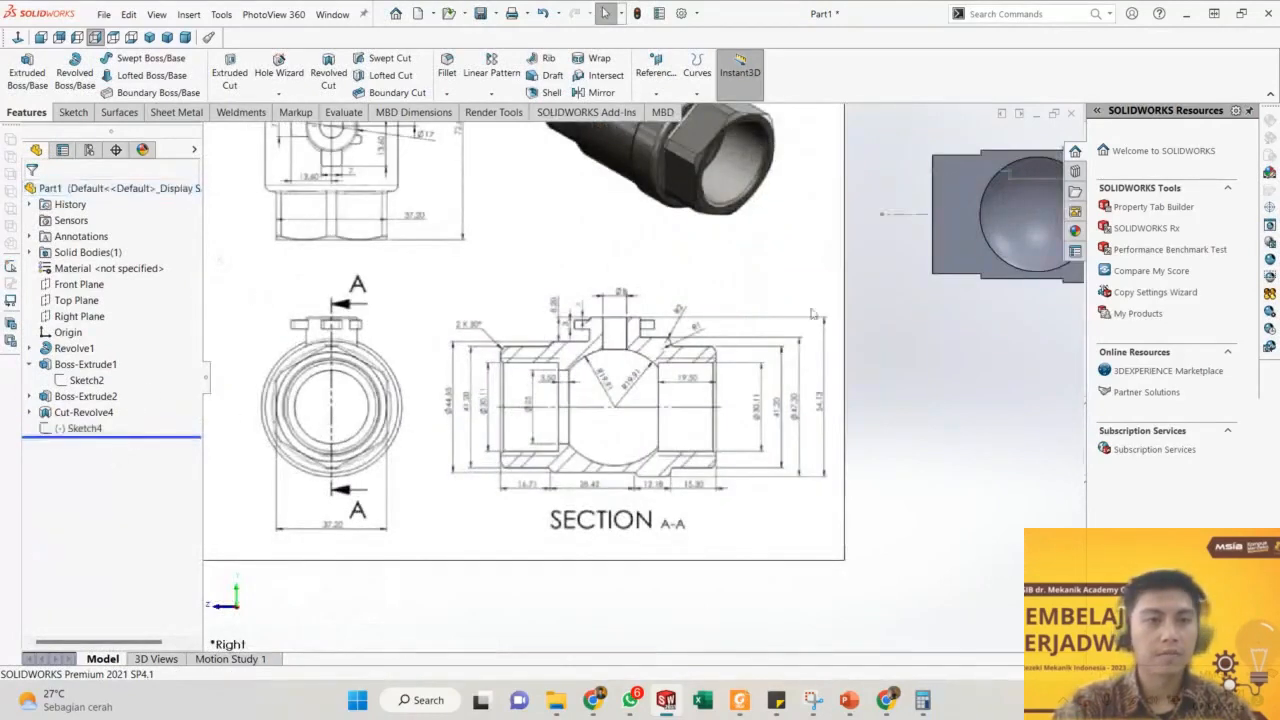
scroll(813, 314, "down", 4)
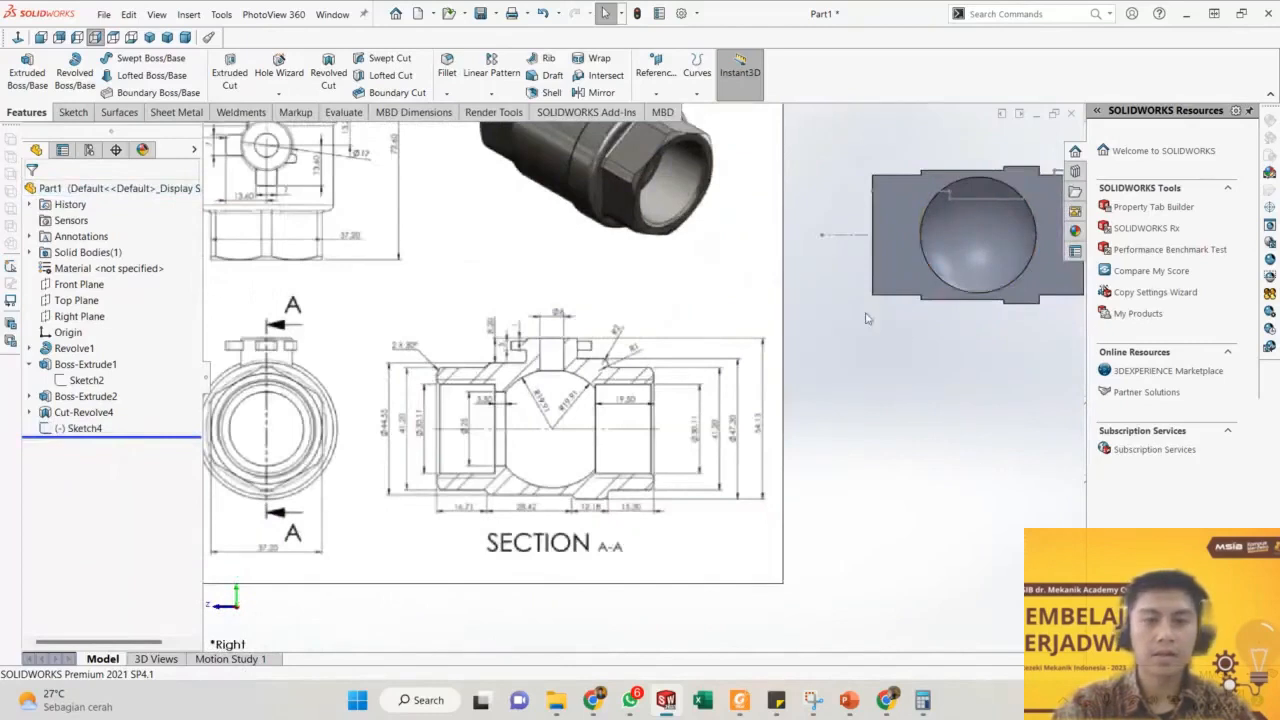
scroll(980, 275, "down", 2)
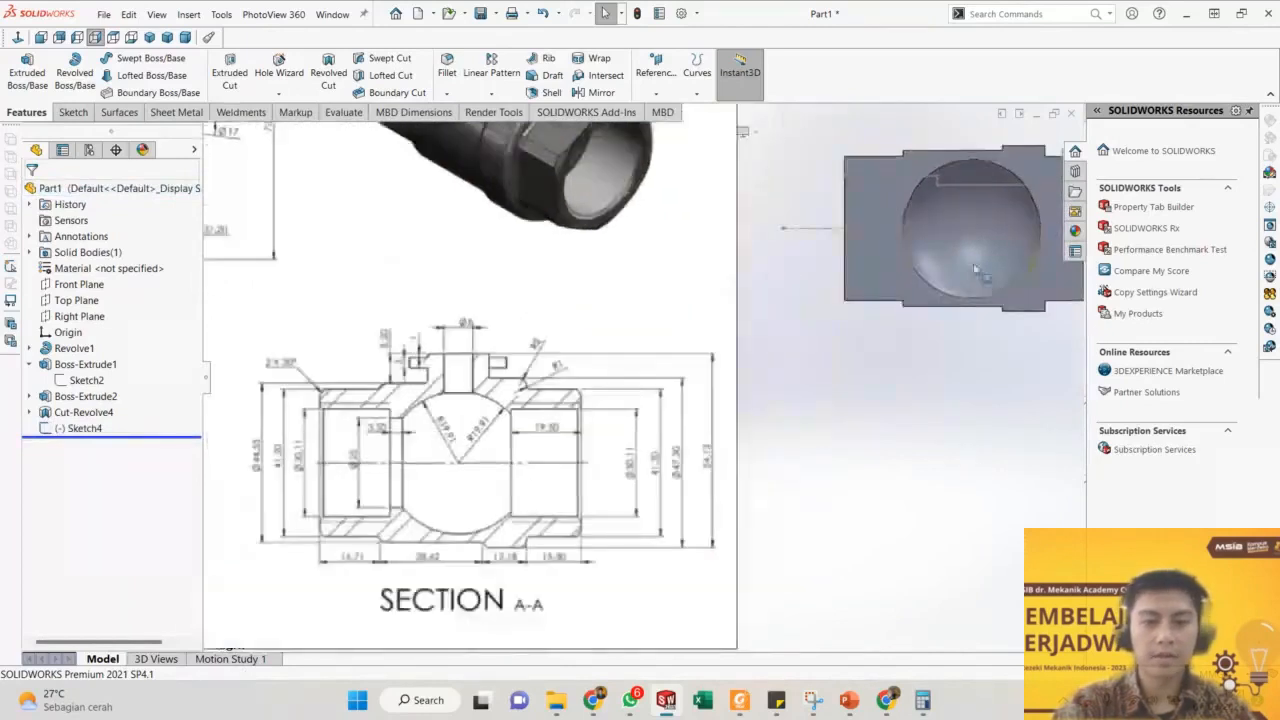
left_click(80, 432)
left_click(88, 366)
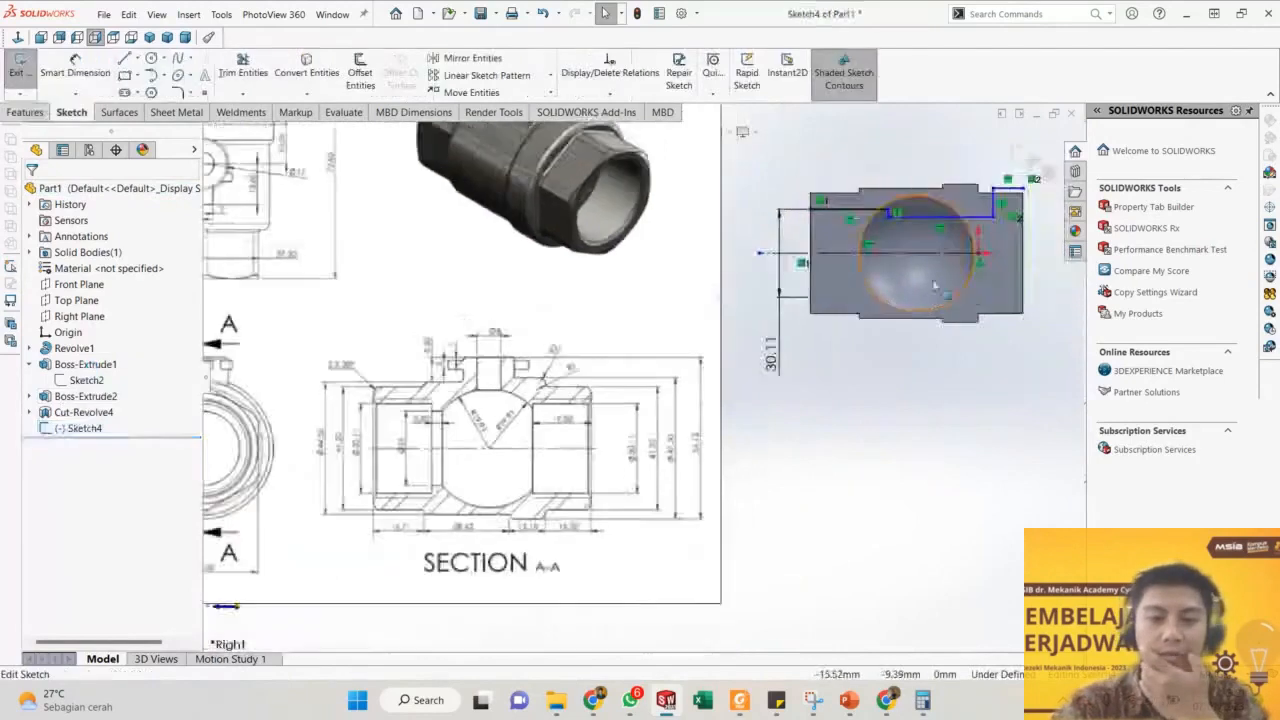
Reposition the small vertical step of the bore profile farther toward the model's outer end, clear of the spherical cavity.
scroll(874, 251, "down", 2)
scroll(797, 285, "up", 2)
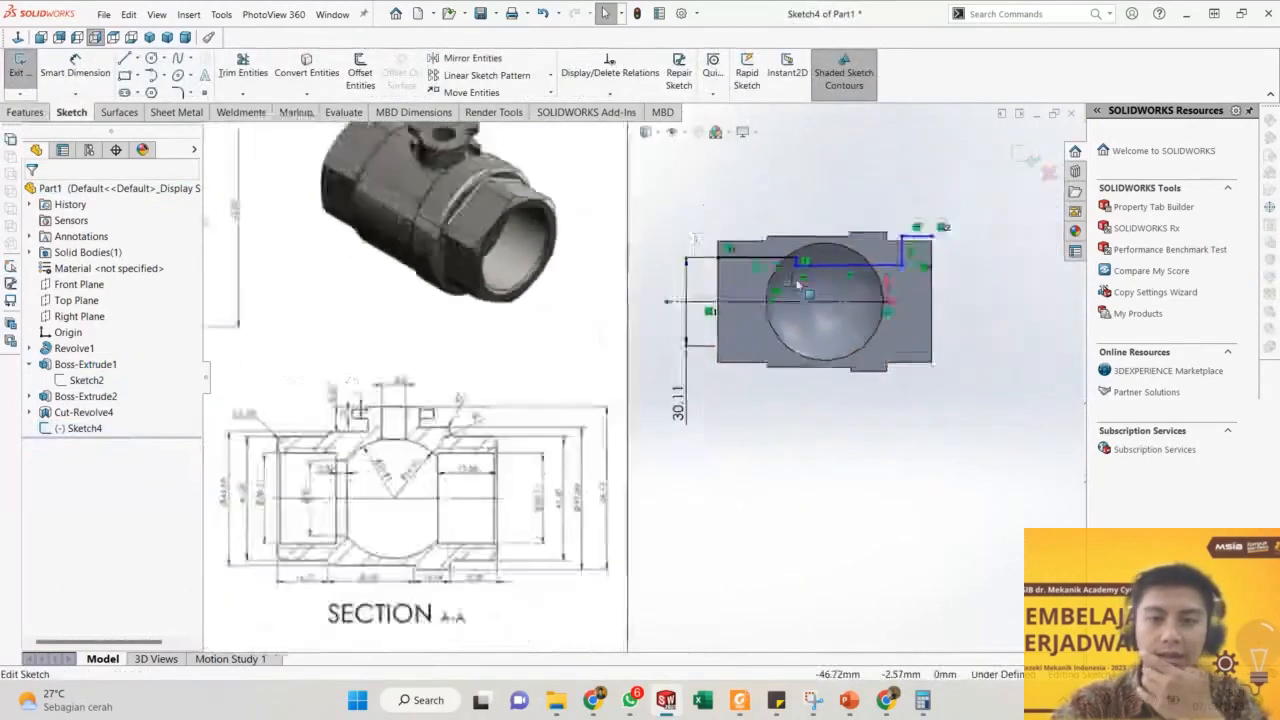
scroll(797, 285, "down", 1)
scroll(797, 286, "up", 1)
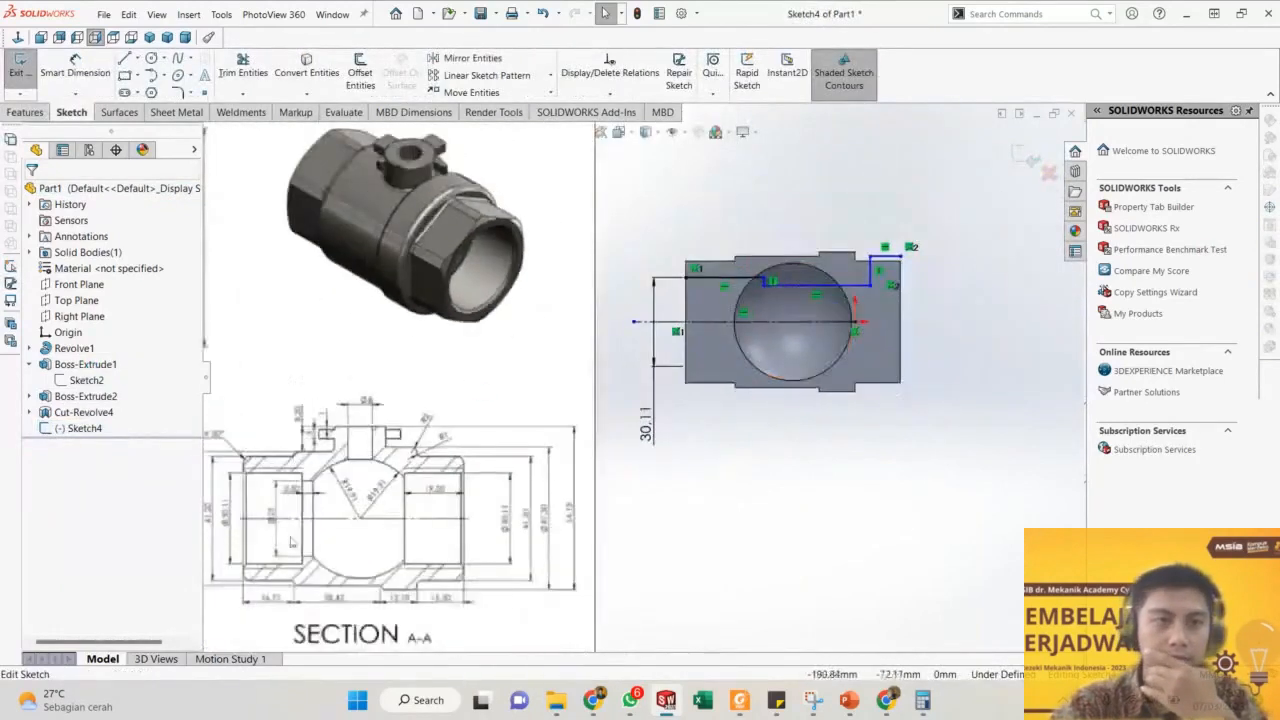
scroll(291, 541, "down", 2)
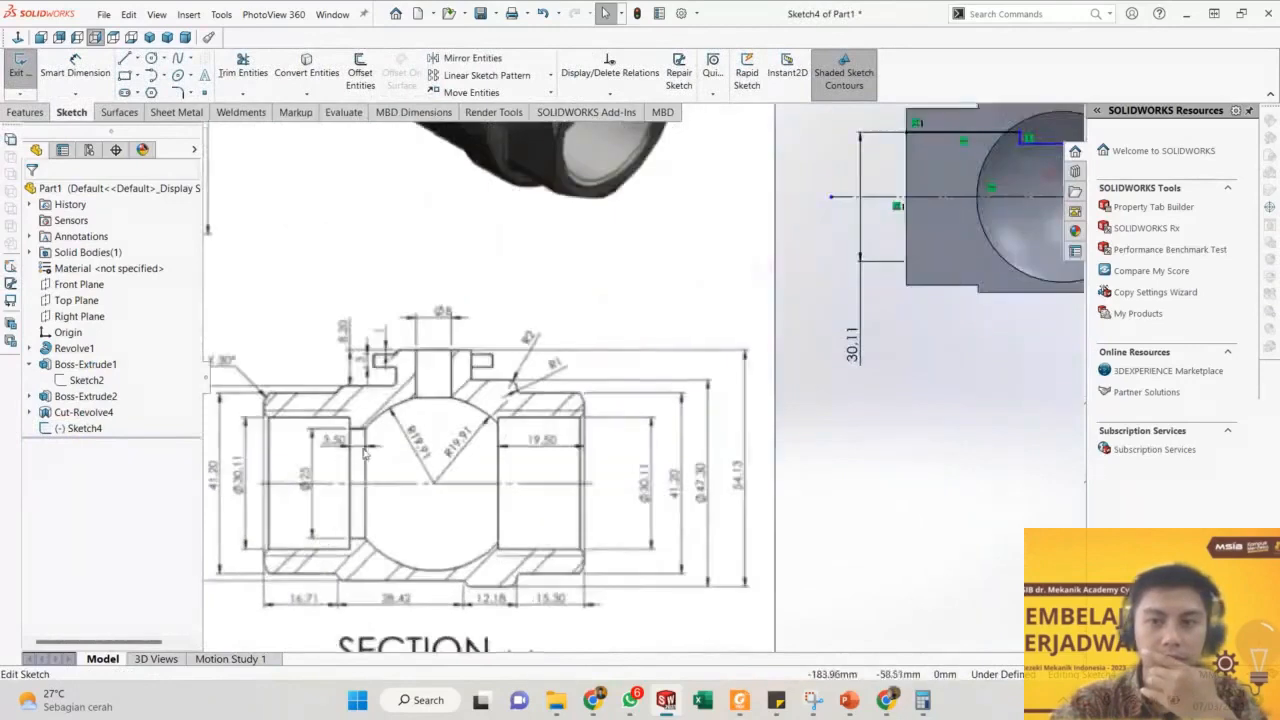
scroll(785, 327, "up", 1)
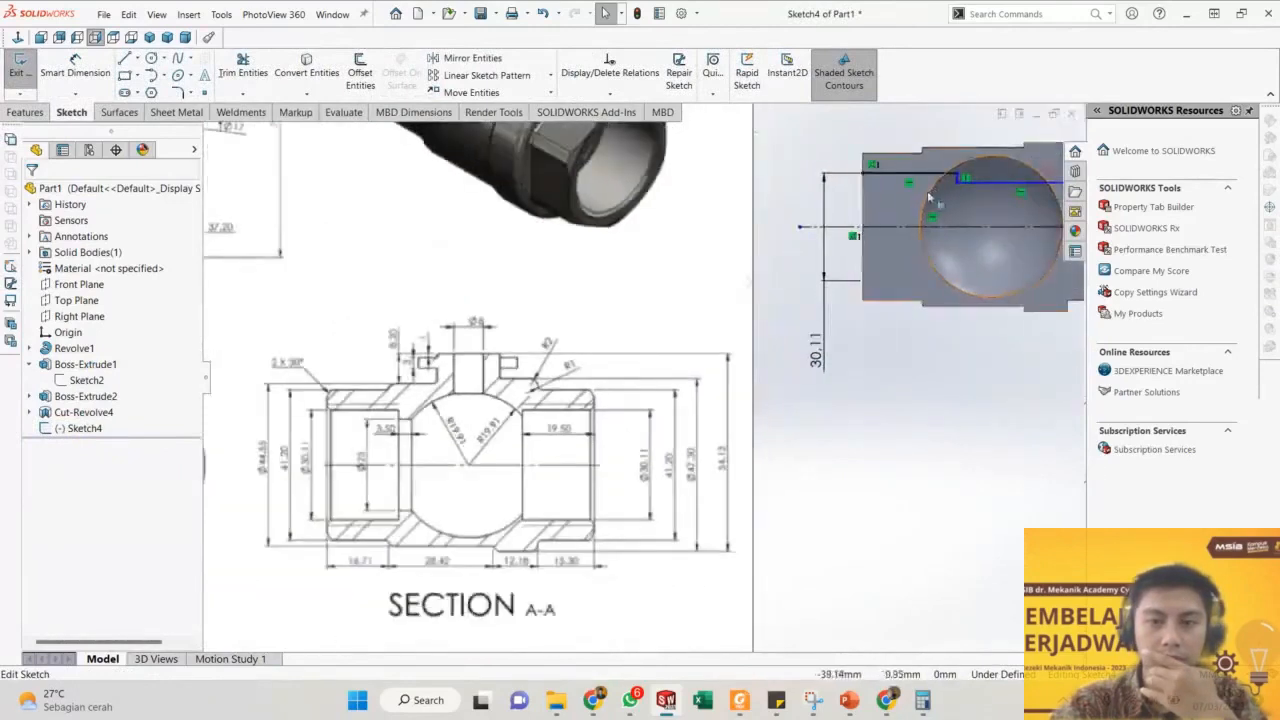
left_click(946, 228)
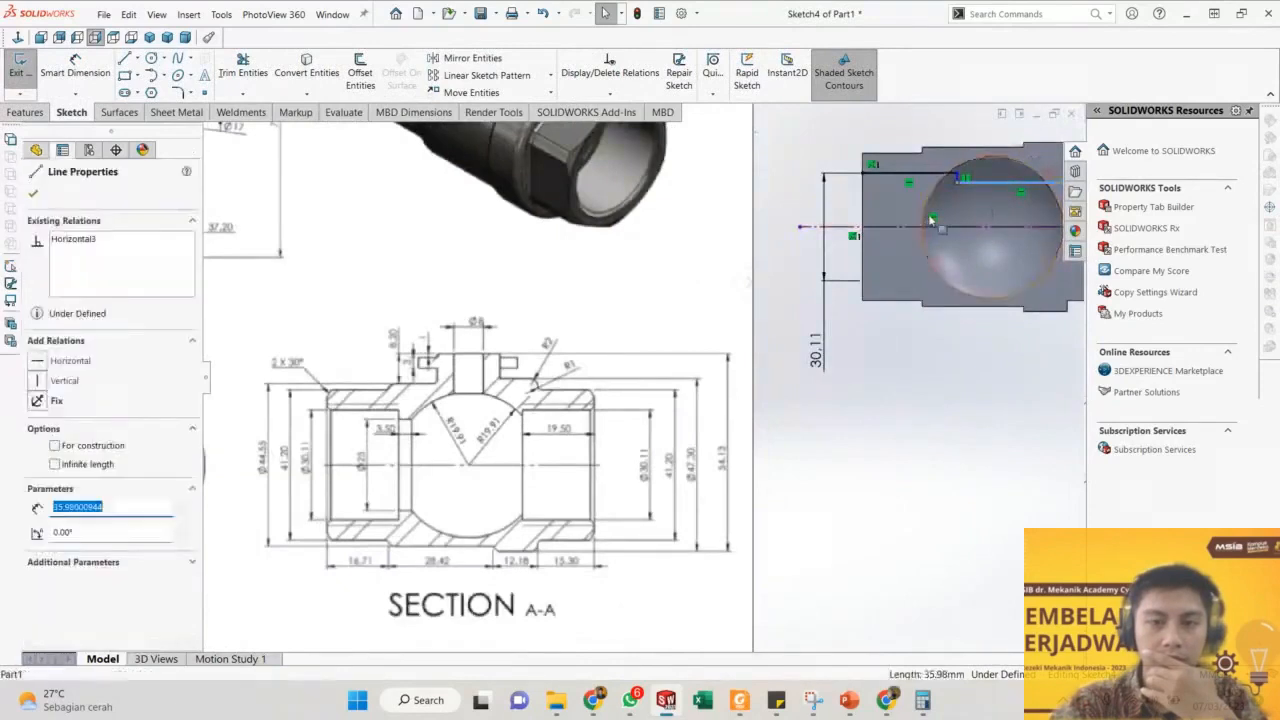
key("d")
scroll(939, 181, "down", 3)
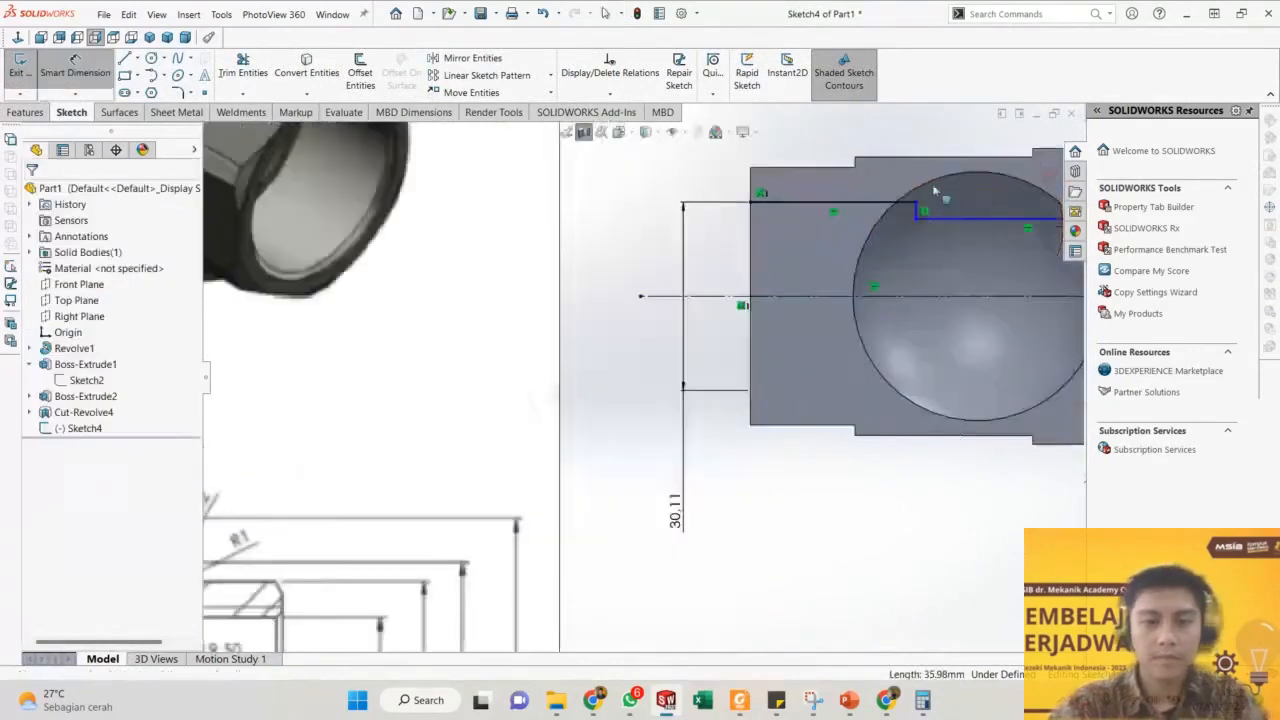
key("Escape")
left_click(864, 205)
mouse_move(843, 209)
left_mouse_down()
mouse_move(820, 212)
mouse_move(835, 212)
left_mouse_up()
Dimension the middle bore line as a diameter across the centerline and set it to 25 mm.
key("d")
key("Escape")
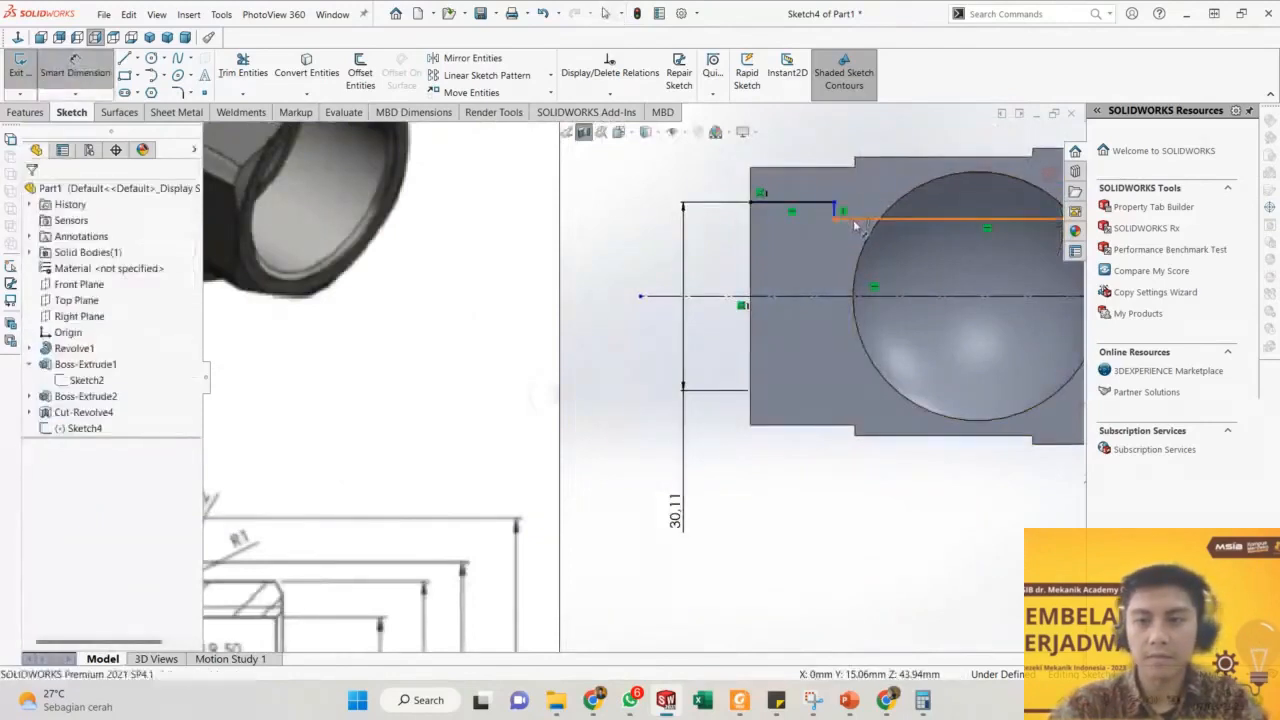
left_click(828, 295)
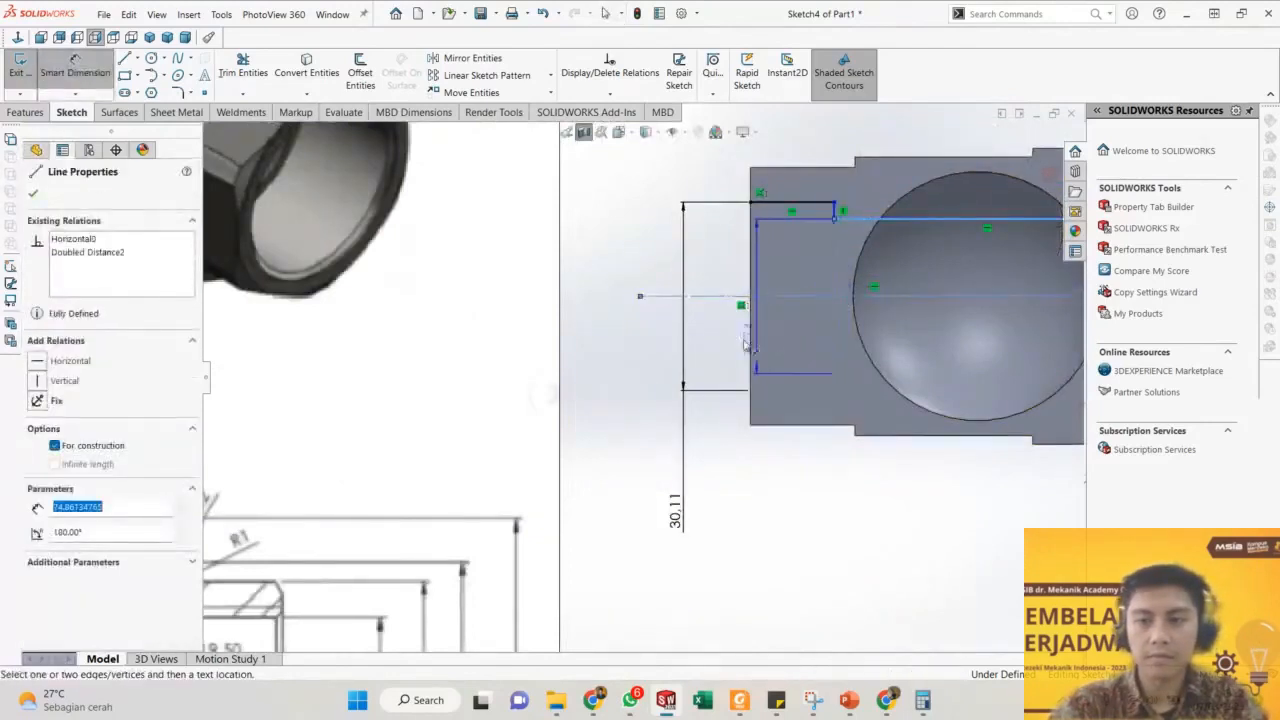
left_click(714, 326)
type("25")
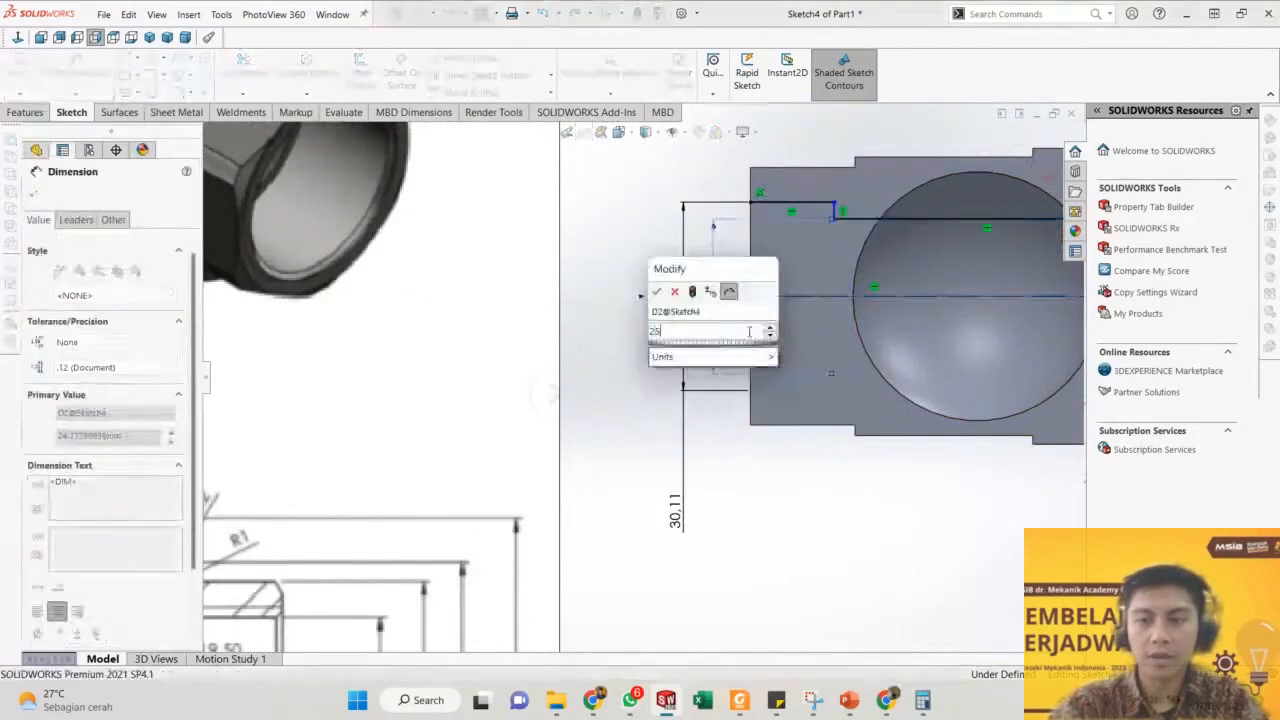
key("Return")
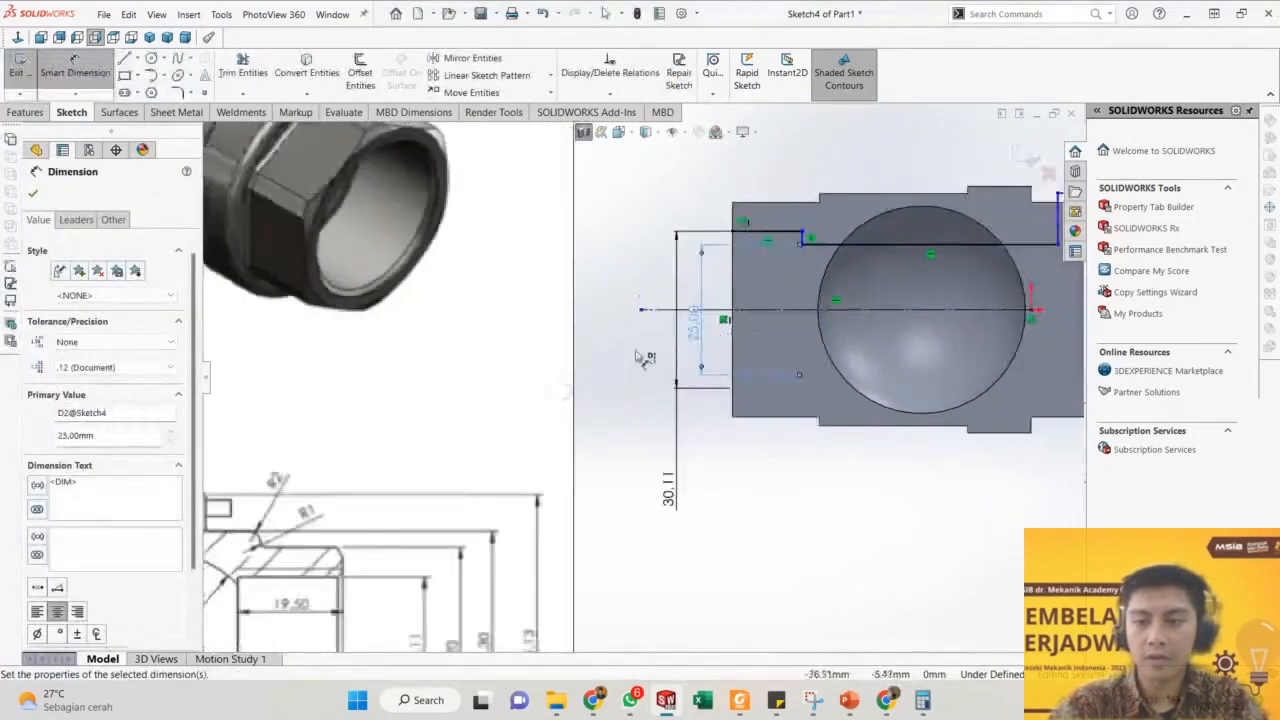
Examine the bore depths and diameters of SECTION A-A in the reference drawing against the sketched profile.
scroll(643, 358, "up", 3)
scroll(306, 522, "down", 1)
scroll(325, 525, "down", 1)
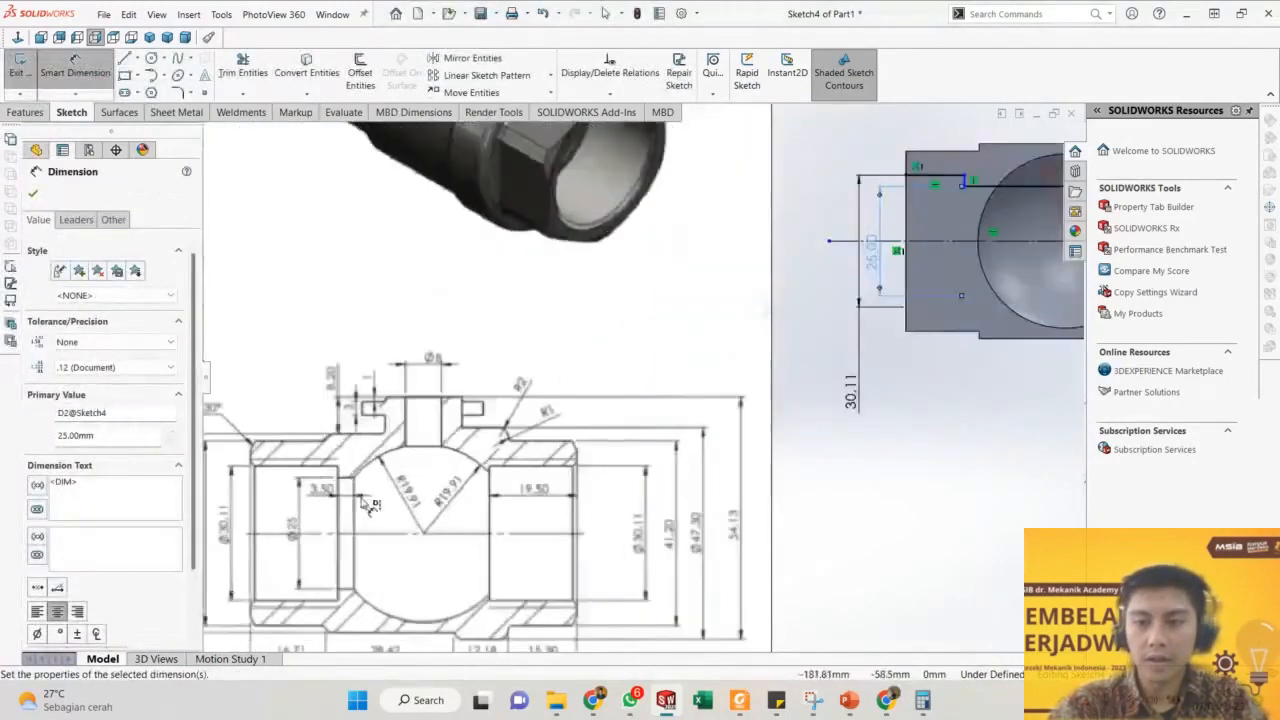
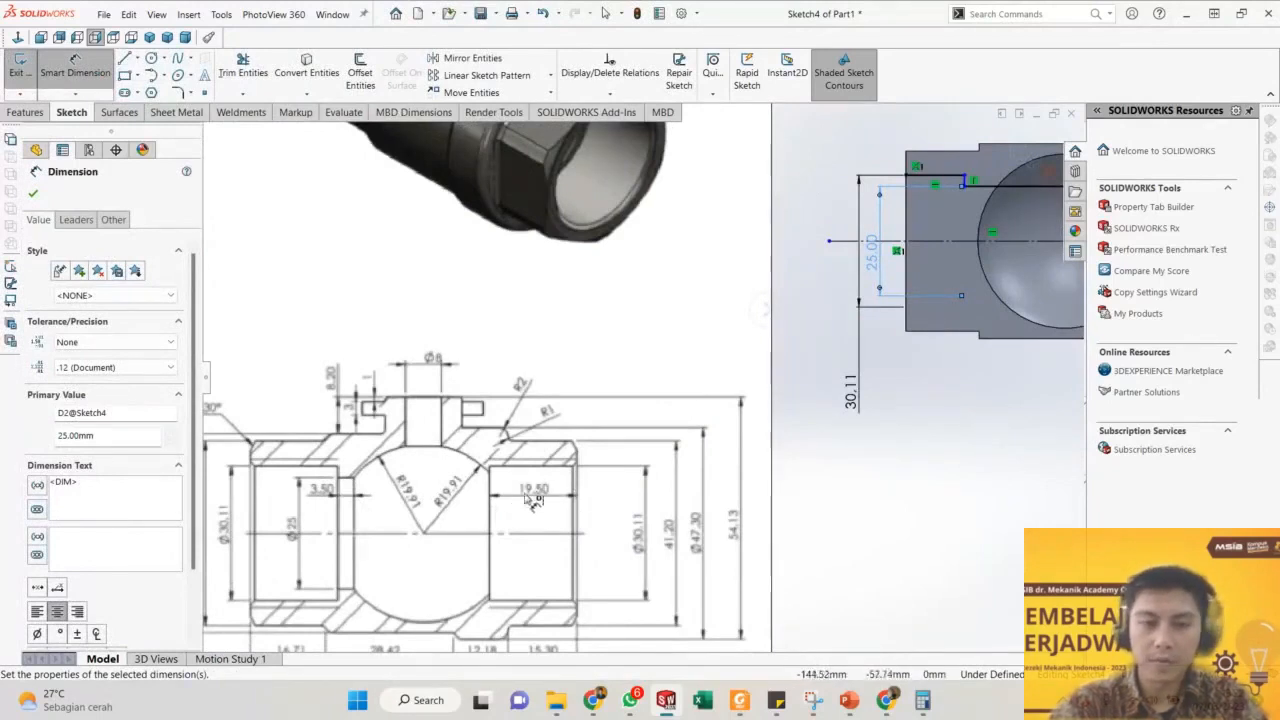
scroll(532, 490, "down", 2)
scroll(467, 515, "up", 3)
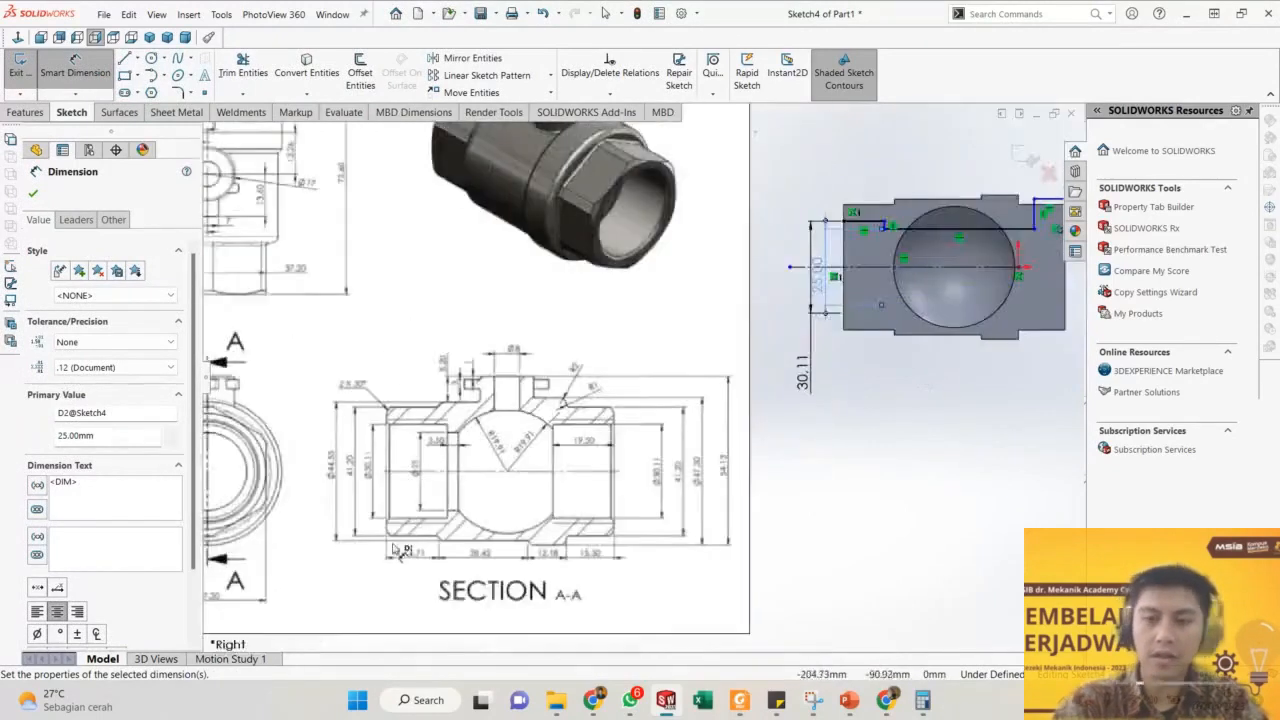
scroll(445, 500, "down", 3)
scroll(463, 468, "up", 5)
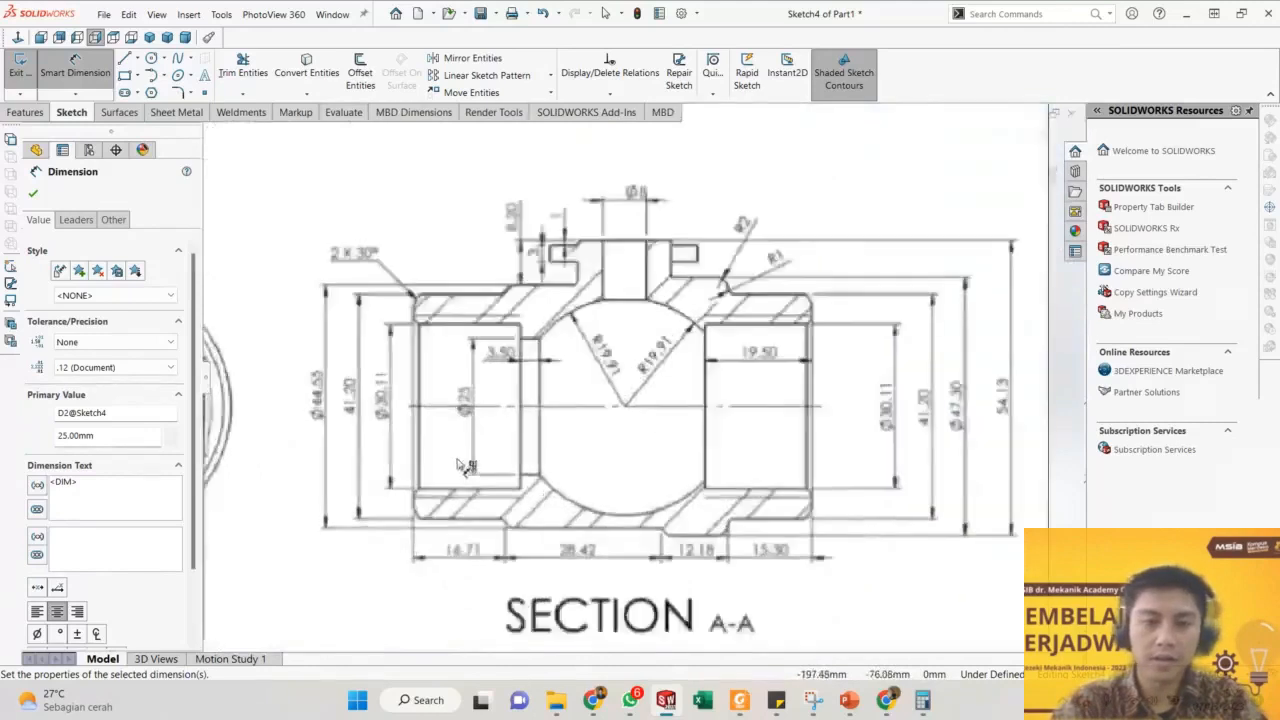
scroll(566, 424, "down", 2)
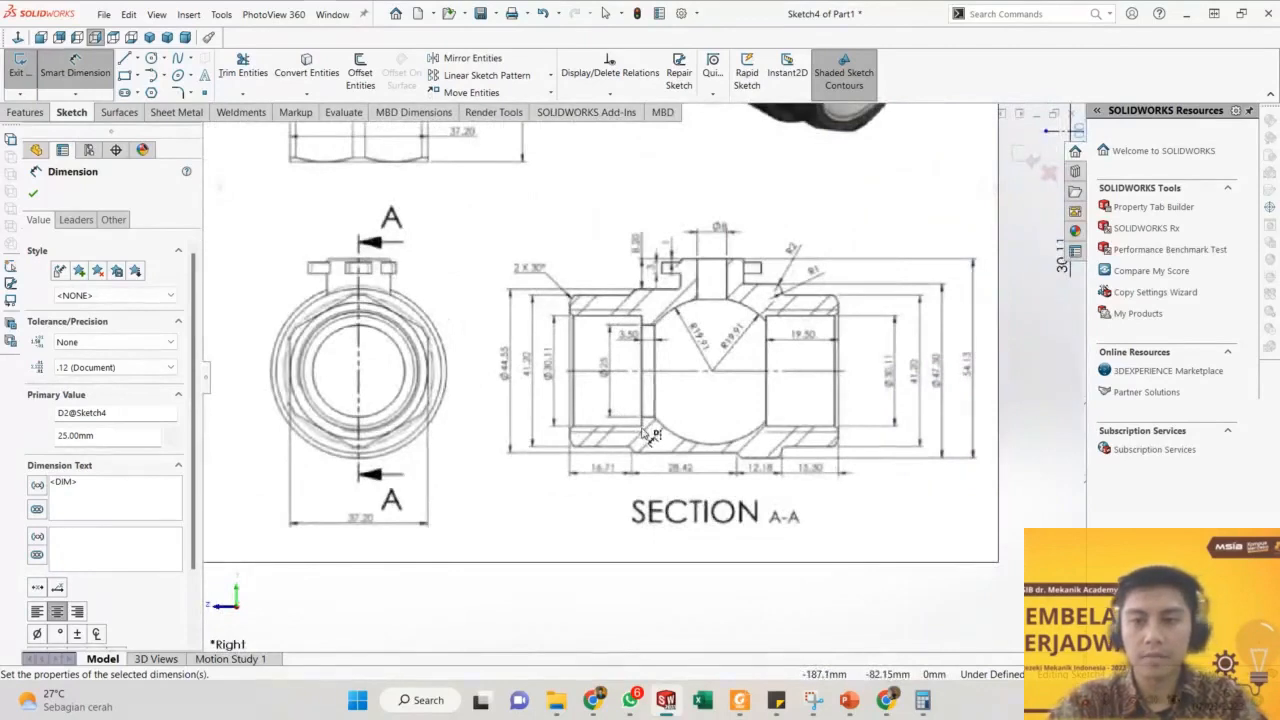
scroll(849, 423, "up", 3)
scroll(1017, 214, "down", 1)
scroll(985, 280, "up", 2)
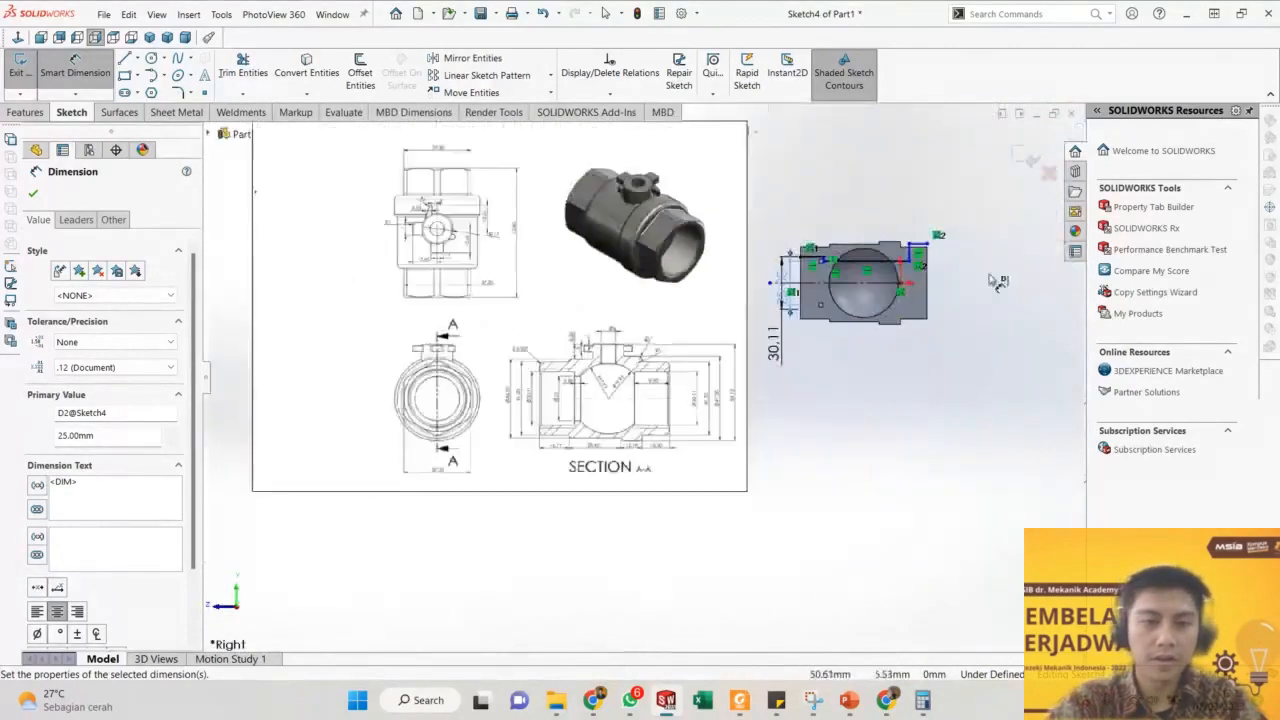
scroll(912, 272, "down", 3)
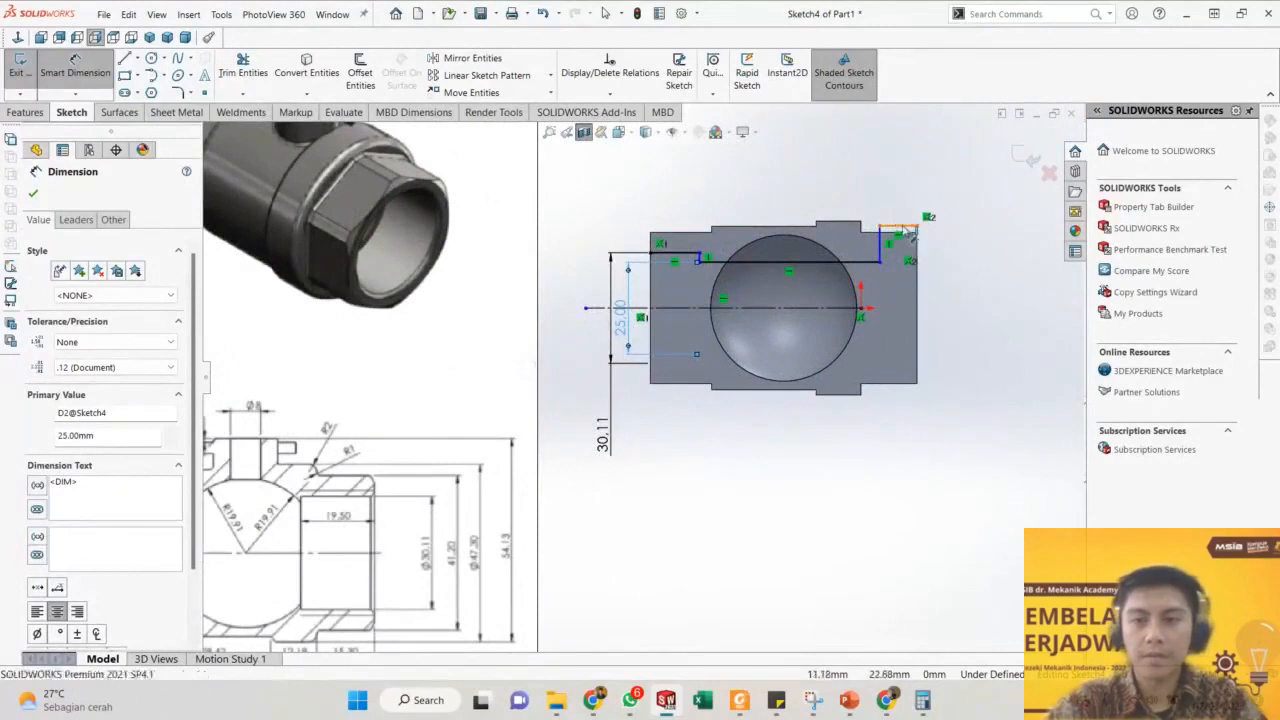
left_click(682, 254)
key("Escape")
key("Escape")
left_click(686, 254)
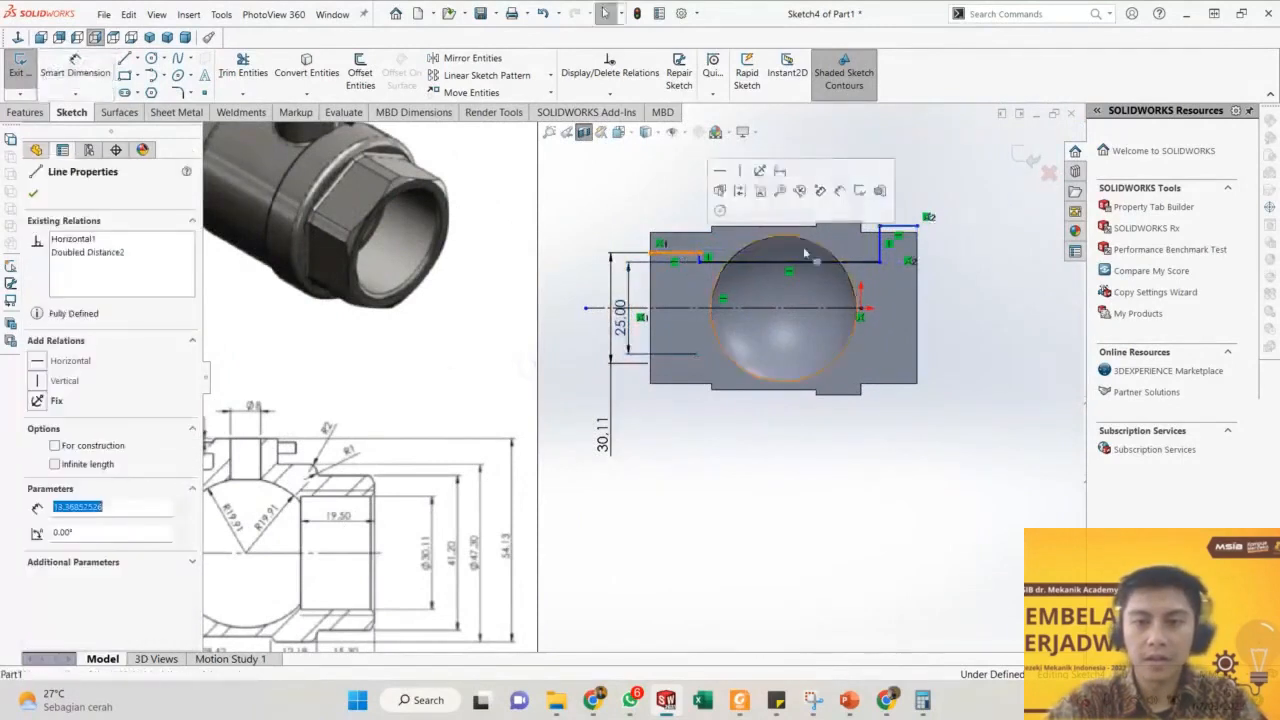
left_click(895, 226)
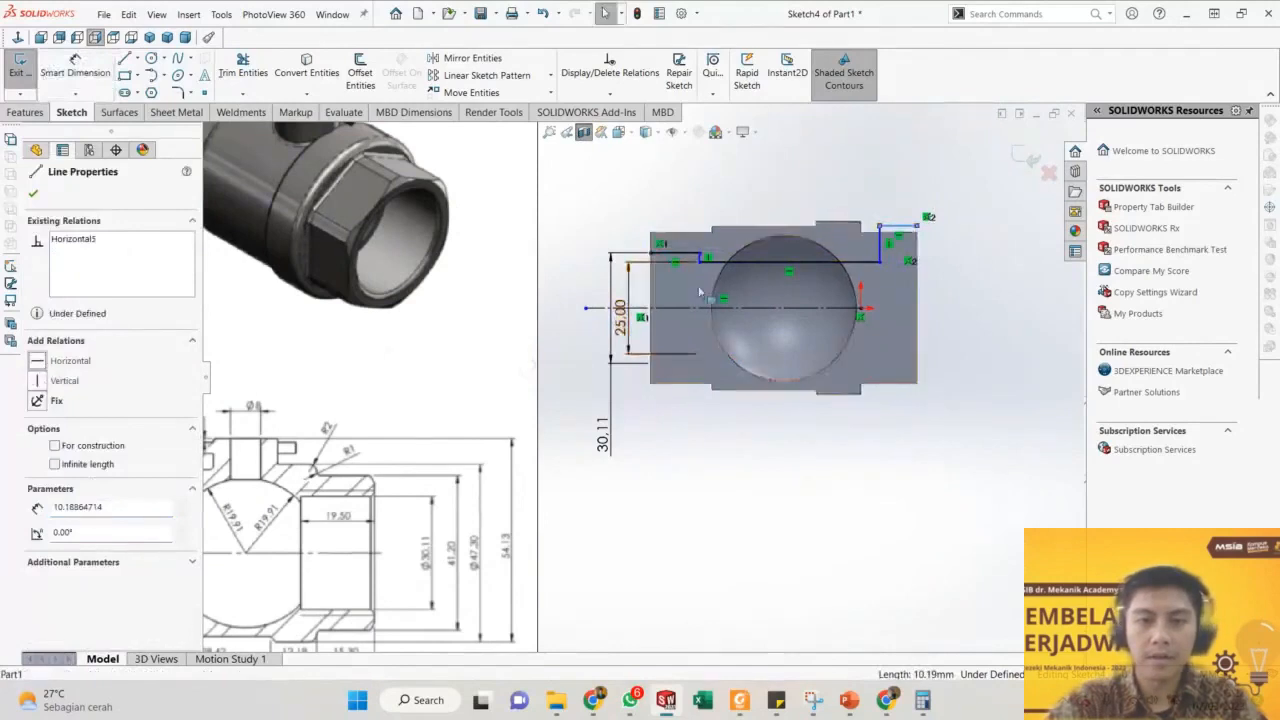
scroll(678, 288, "down", 2)
left_click(674, 238)
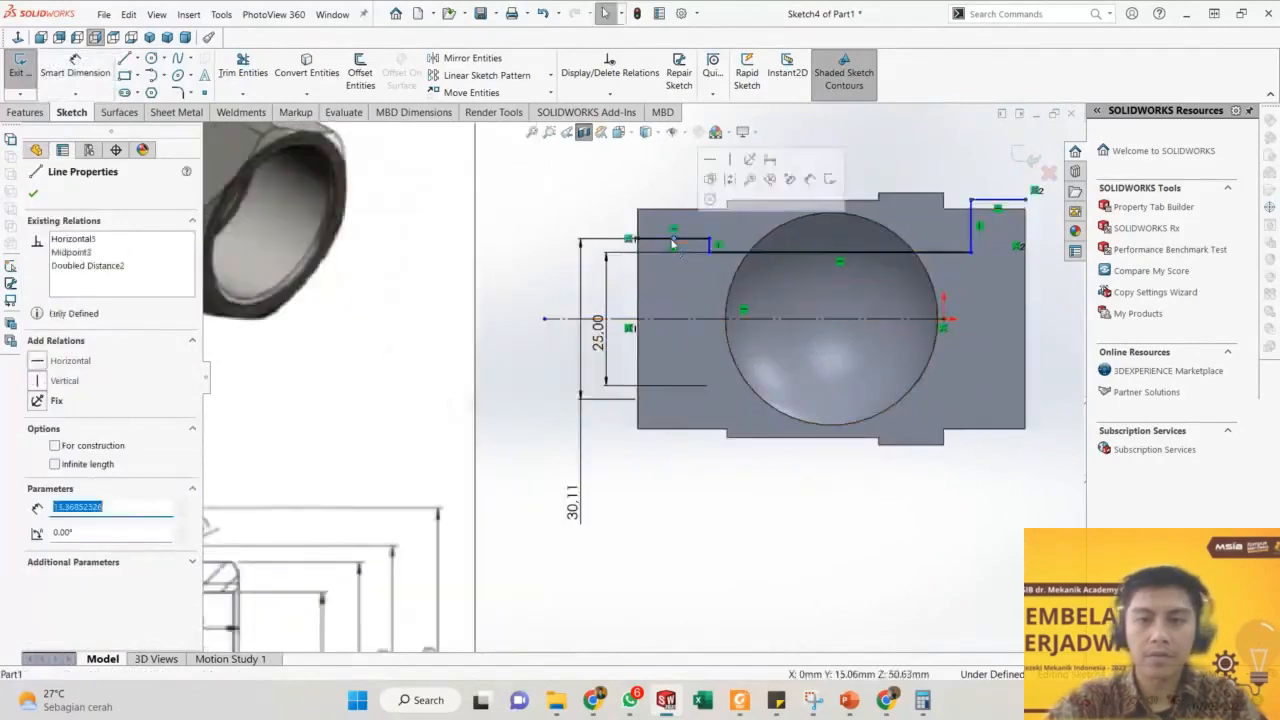
key("Escape")
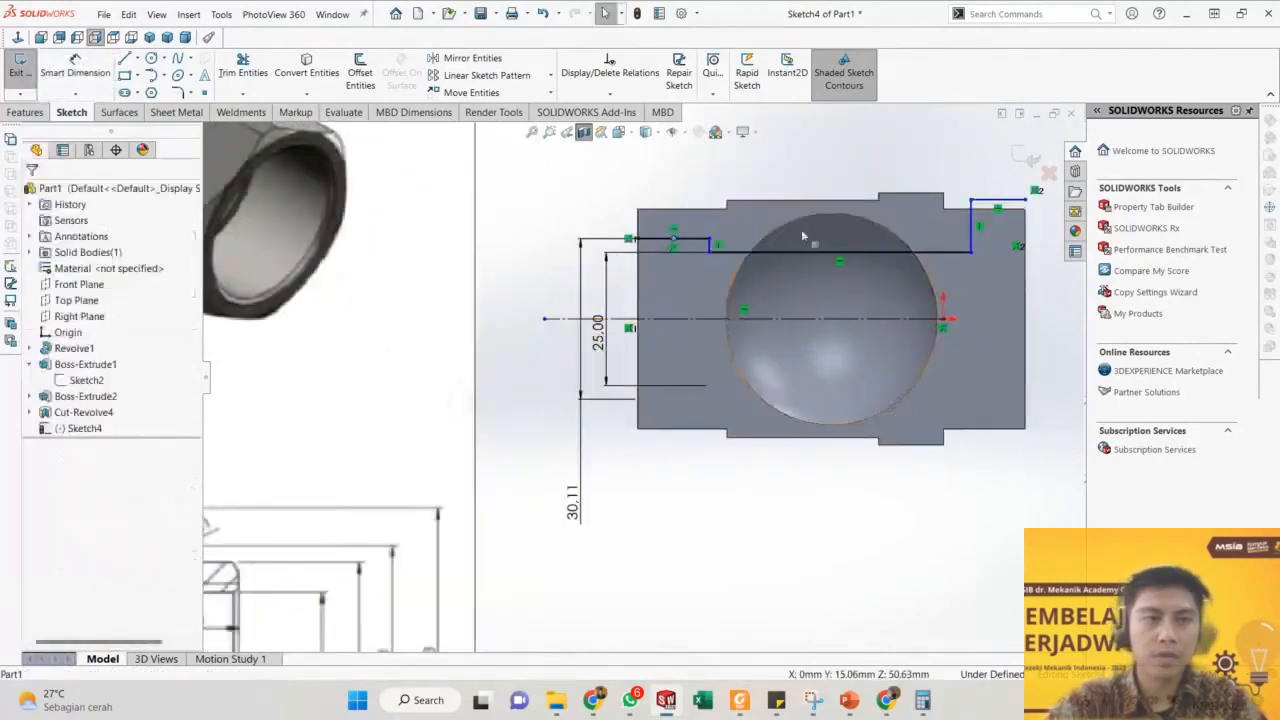
Add a Collinear relation between the two outer horizontal bore lines at opposite ends of the body.
left_click(688, 239)
left_click(1000, 201, "ctrl")
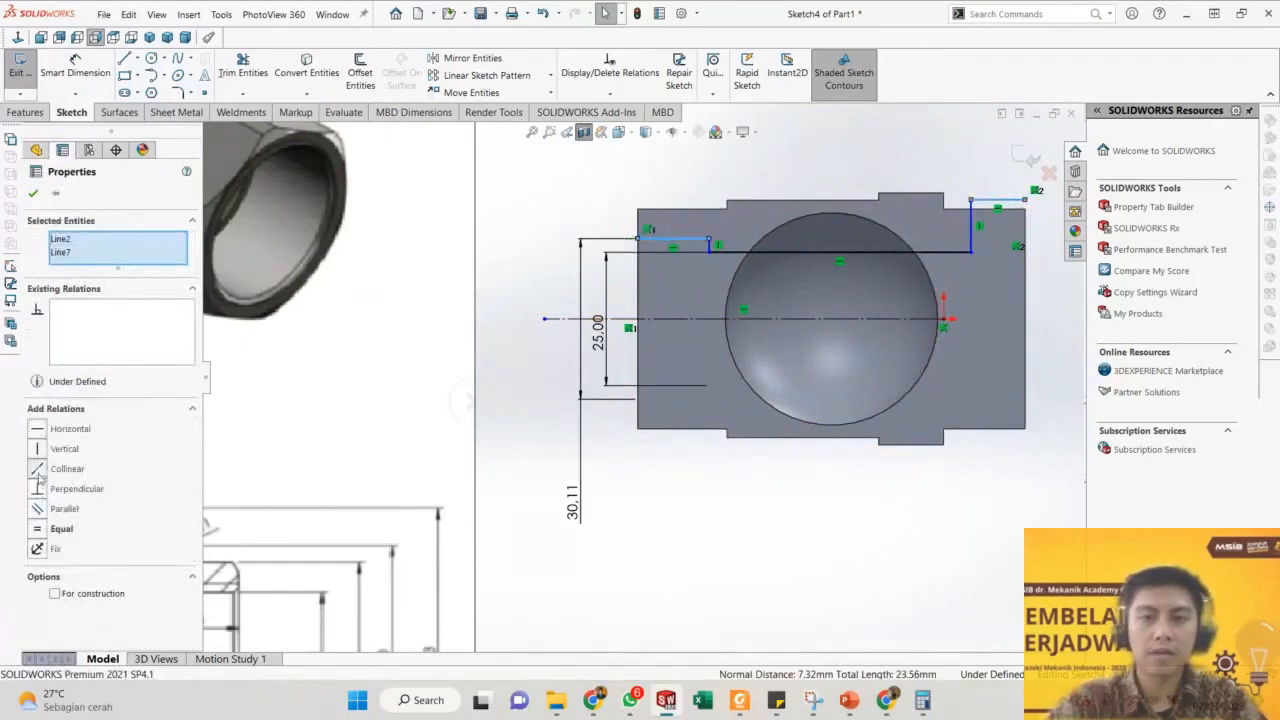
left_click(40, 474)
left_click(530, 230)
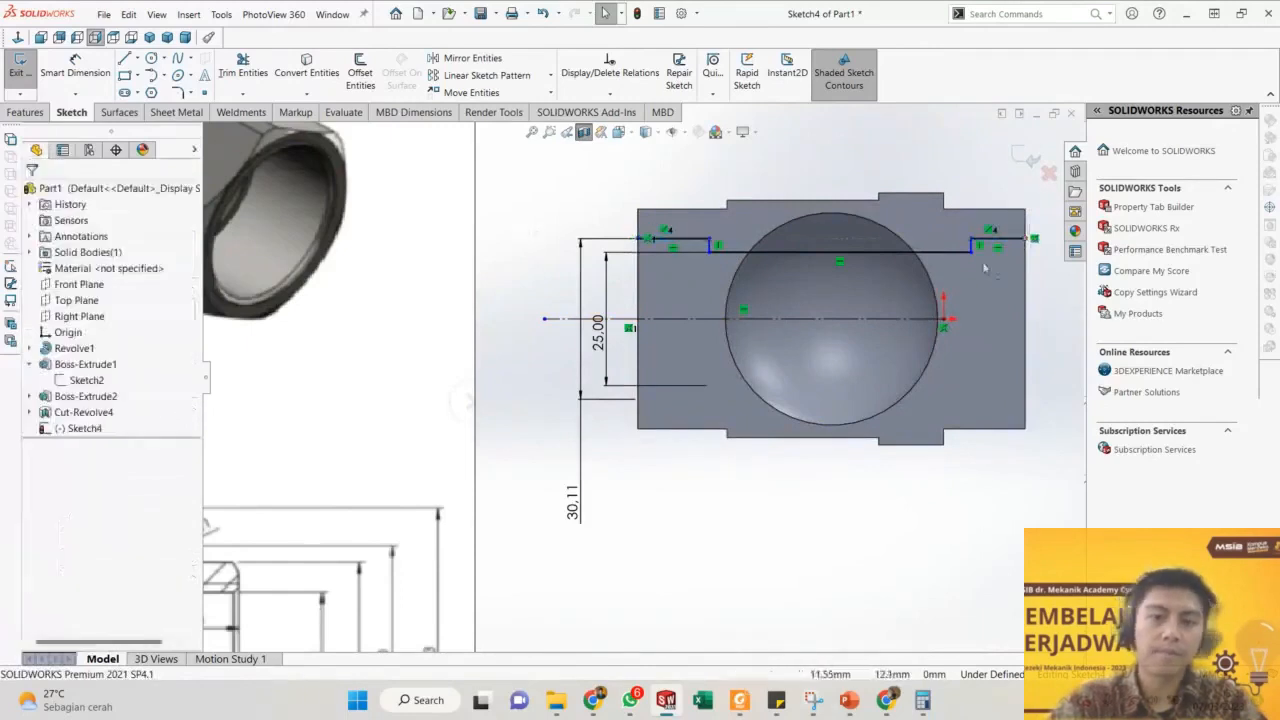
Dimension the length of the outer bore line at the origin-side end of the body as 19.5 mm.
scroll(980, 266, "down", 1)
scroll(740, 272, "up", 1)
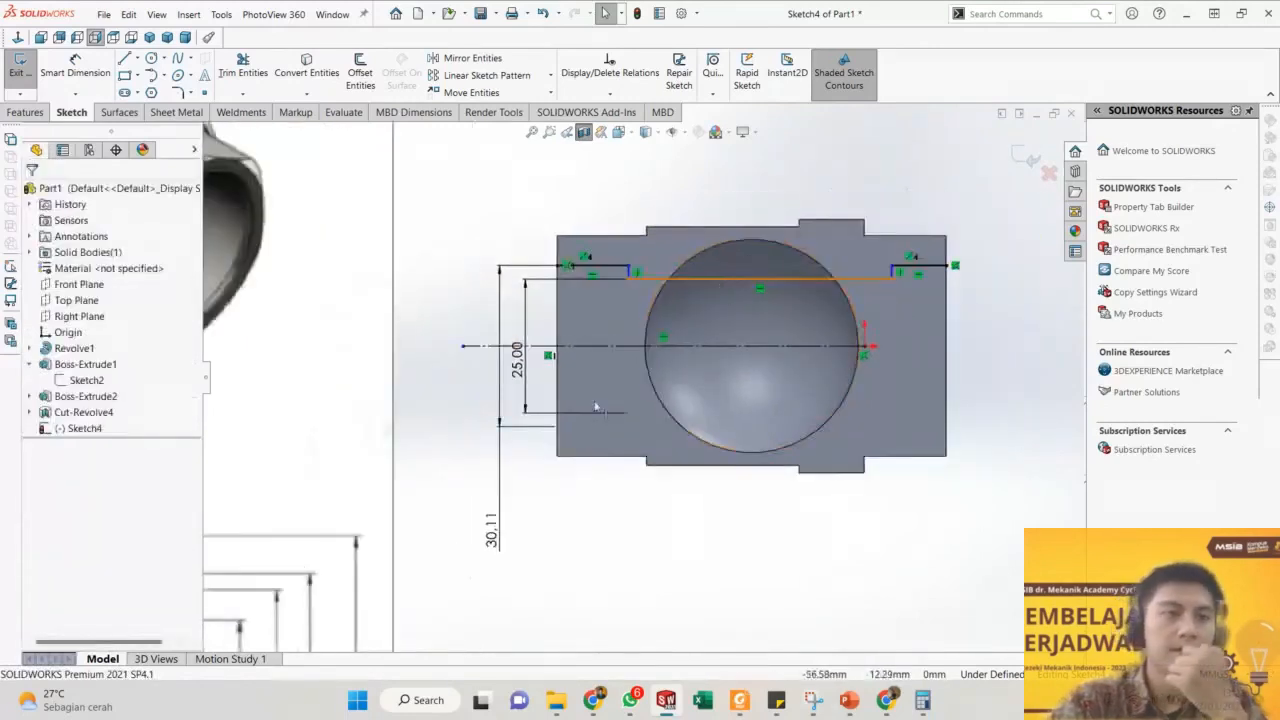
scroll(646, 376, "up", 6)
scroll(480, 490, "down", 2)
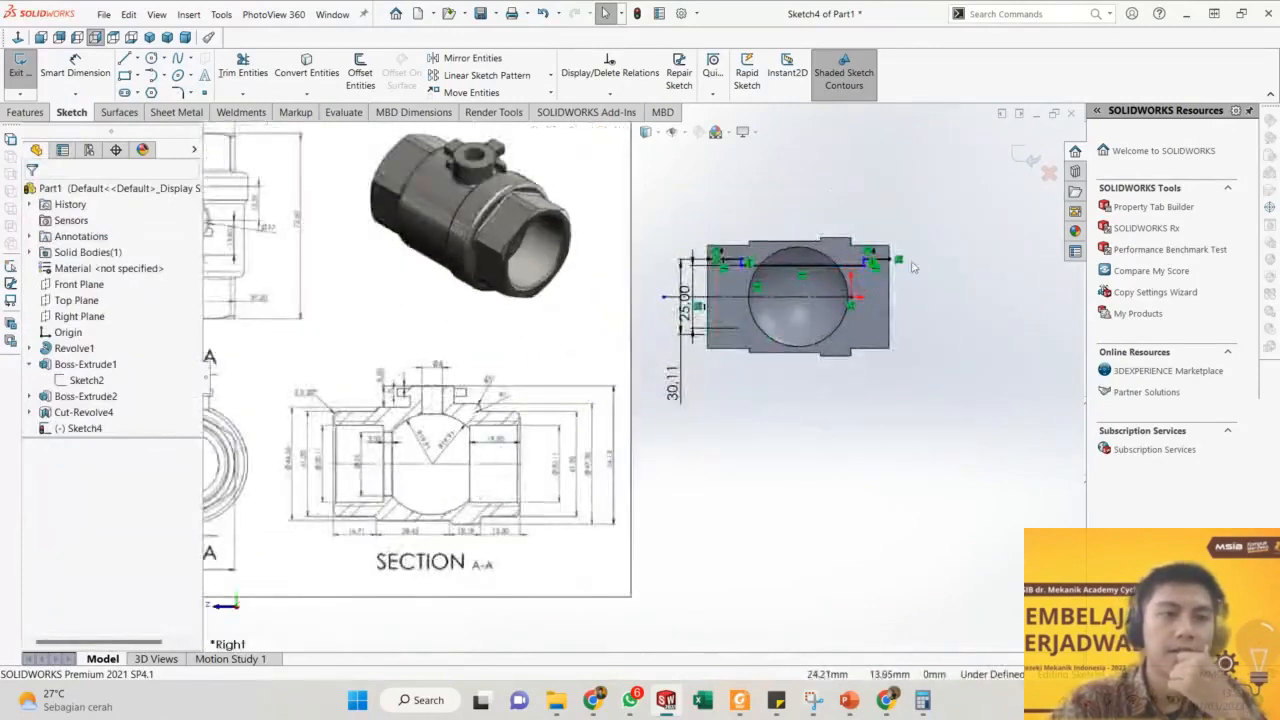
scroll(866, 284, "down", 4)
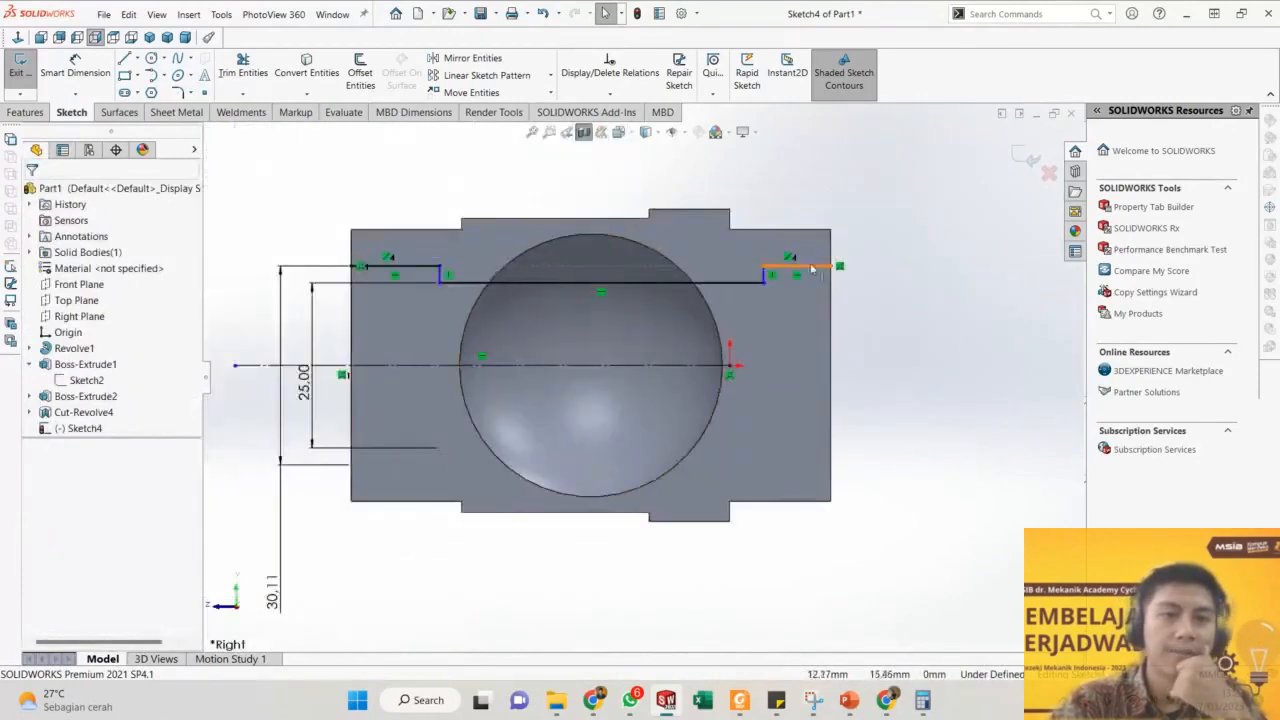
left_click(811, 266)
right_click_drag(797, 368, 805, 298)
left_click(813, 267)
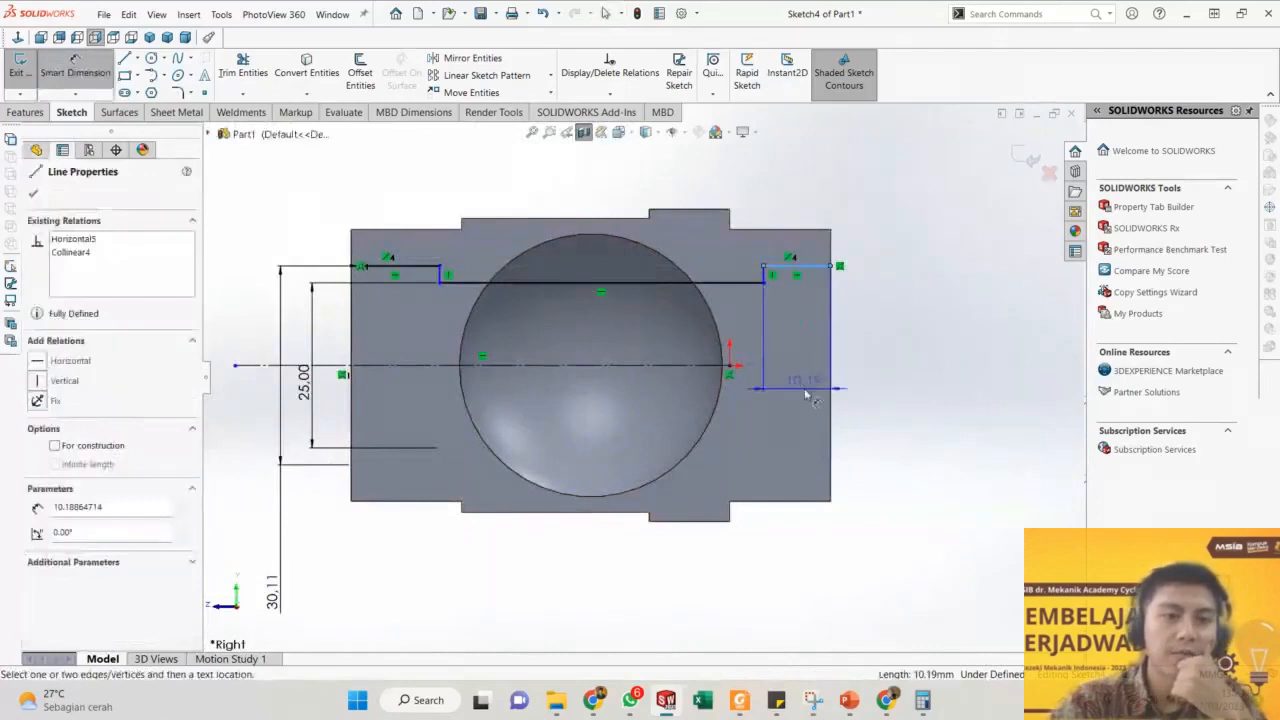
left_click(806, 390)
type("19.5")
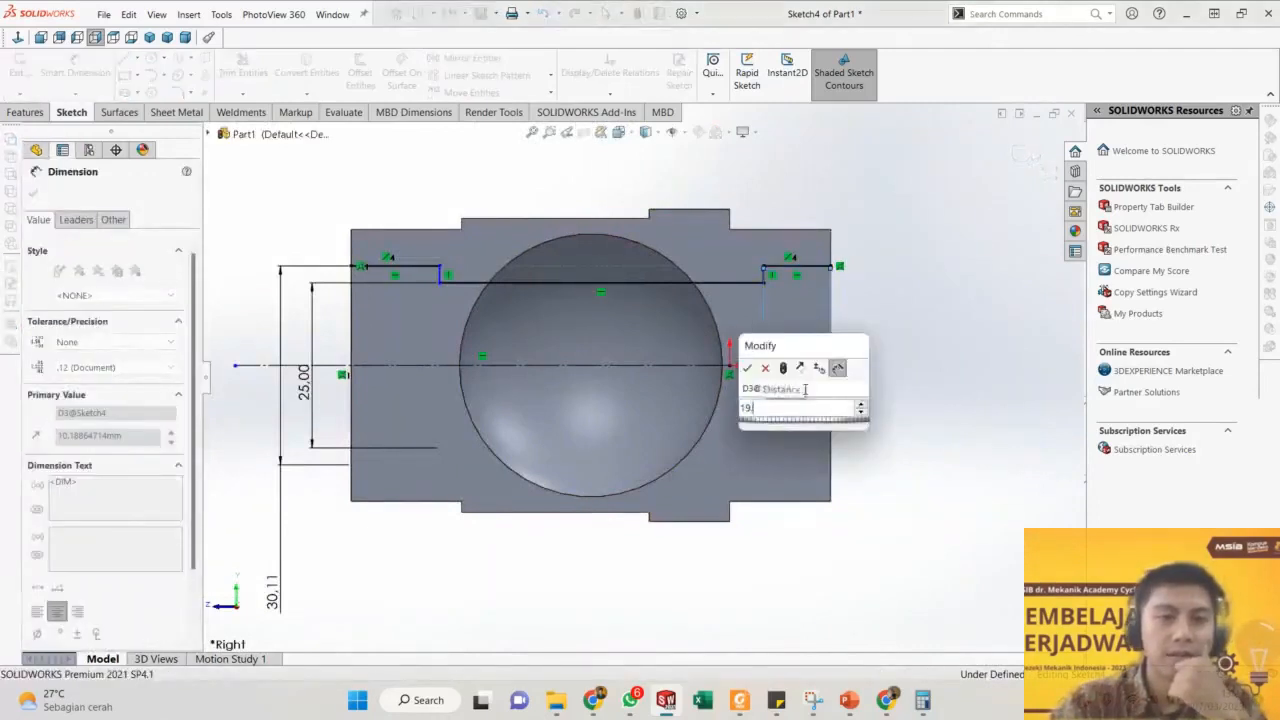
key("Return")
Dimension the length of the outer bore line at the end opposite the origin as 19.5 mm.
scroll(781, 421, "down", 5)
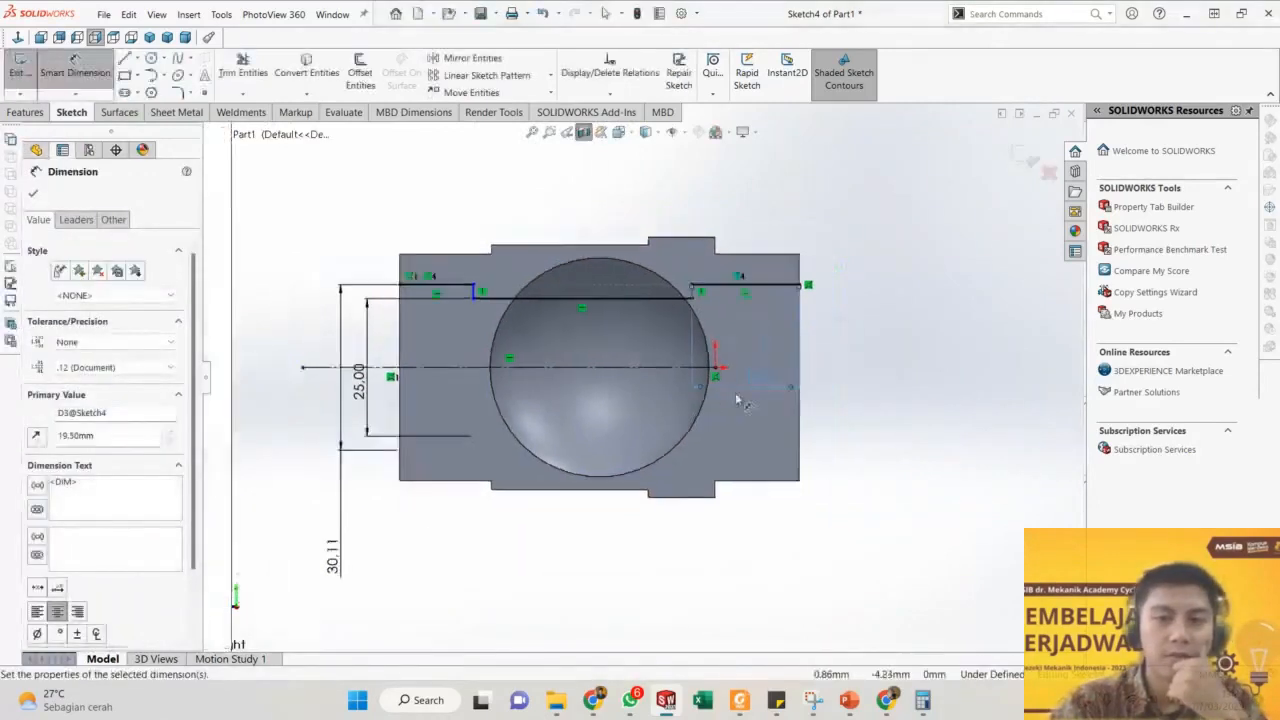
scroll(543, 412, "up", 2)
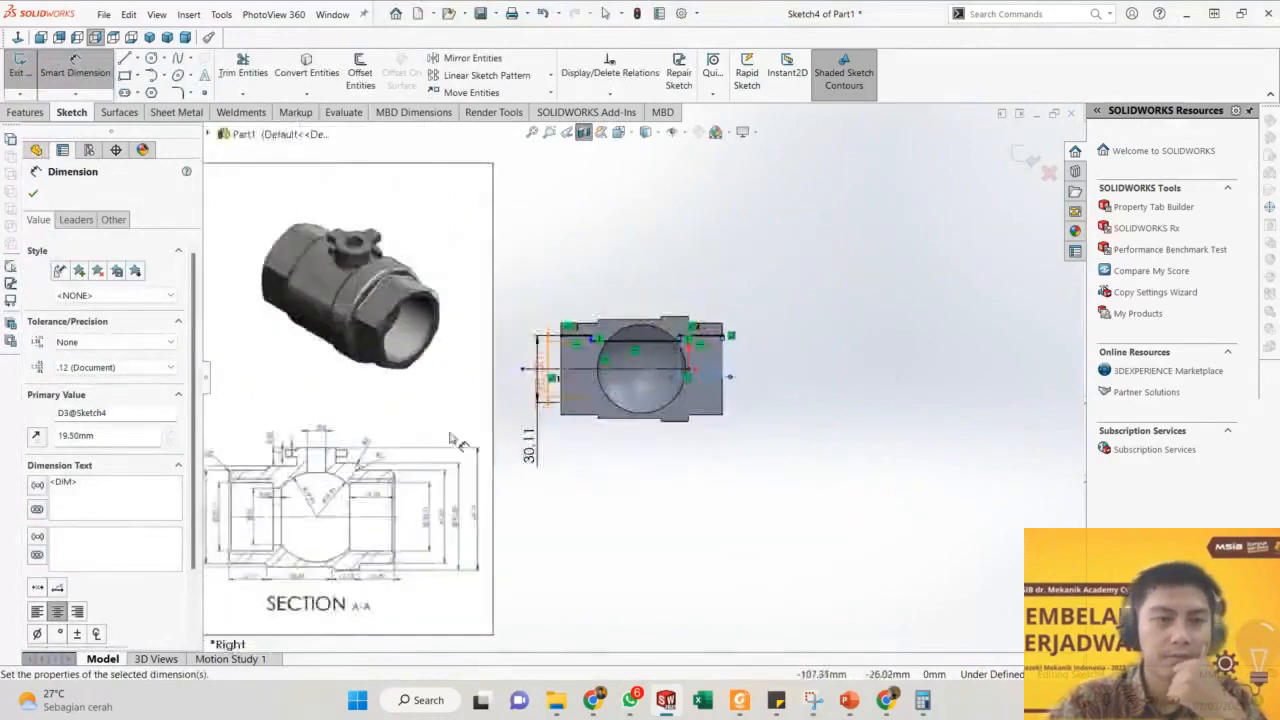
scroll(429, 457, "down", 2)
scroll(429, 457, "up", 1)
scroll(354, 549, "down", 2)
scroll(432, 500, "down", 1)
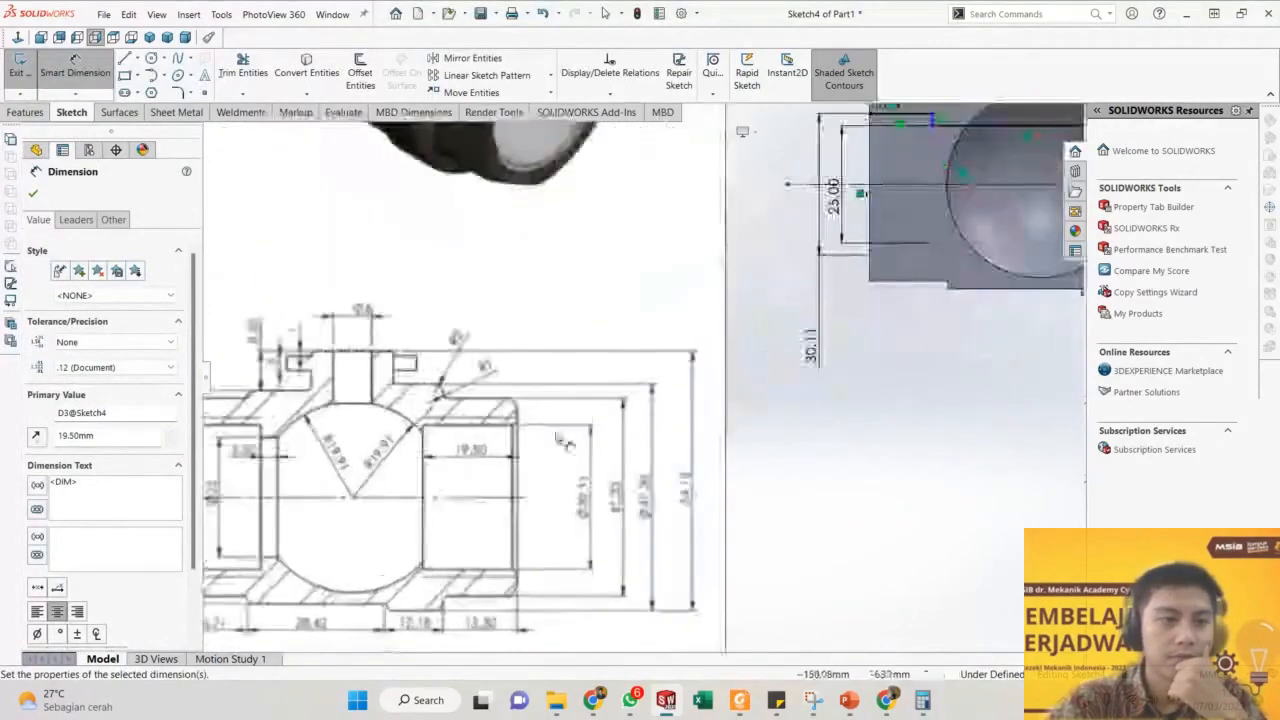
scroll(412, 468, "down", 1)
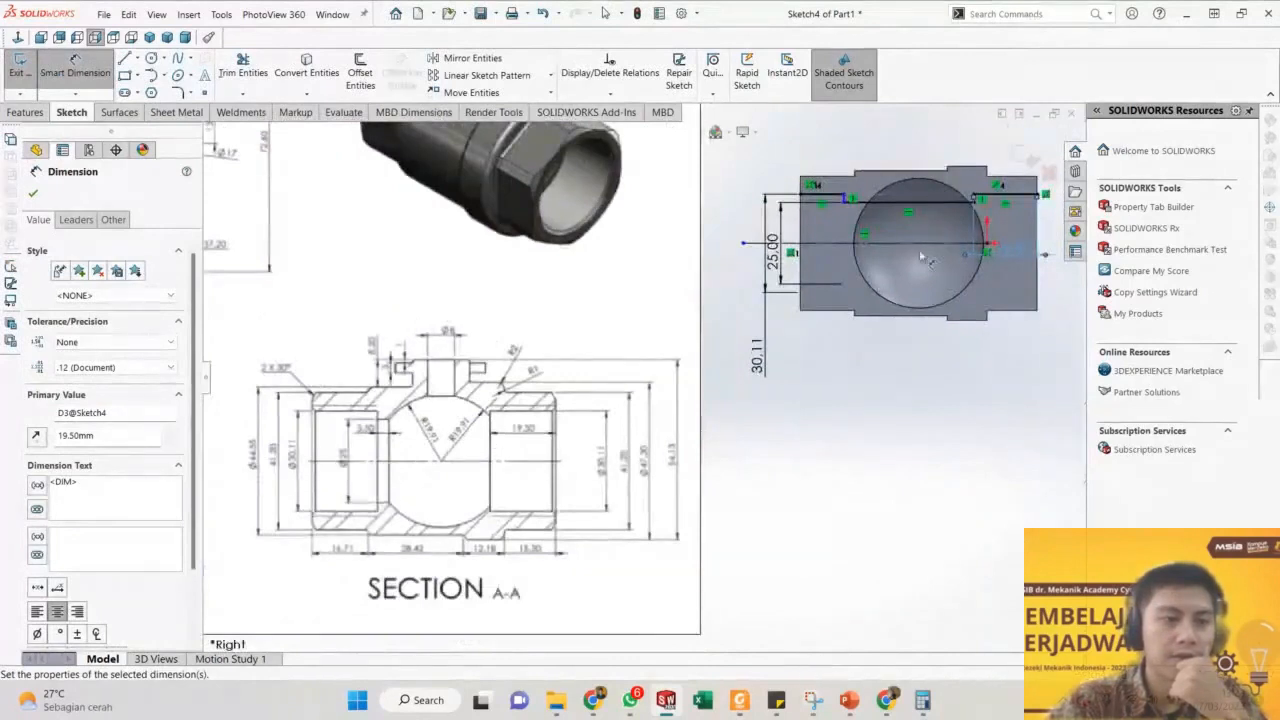
scroll(922, 258, "down", 1)
left_click(793, 192)
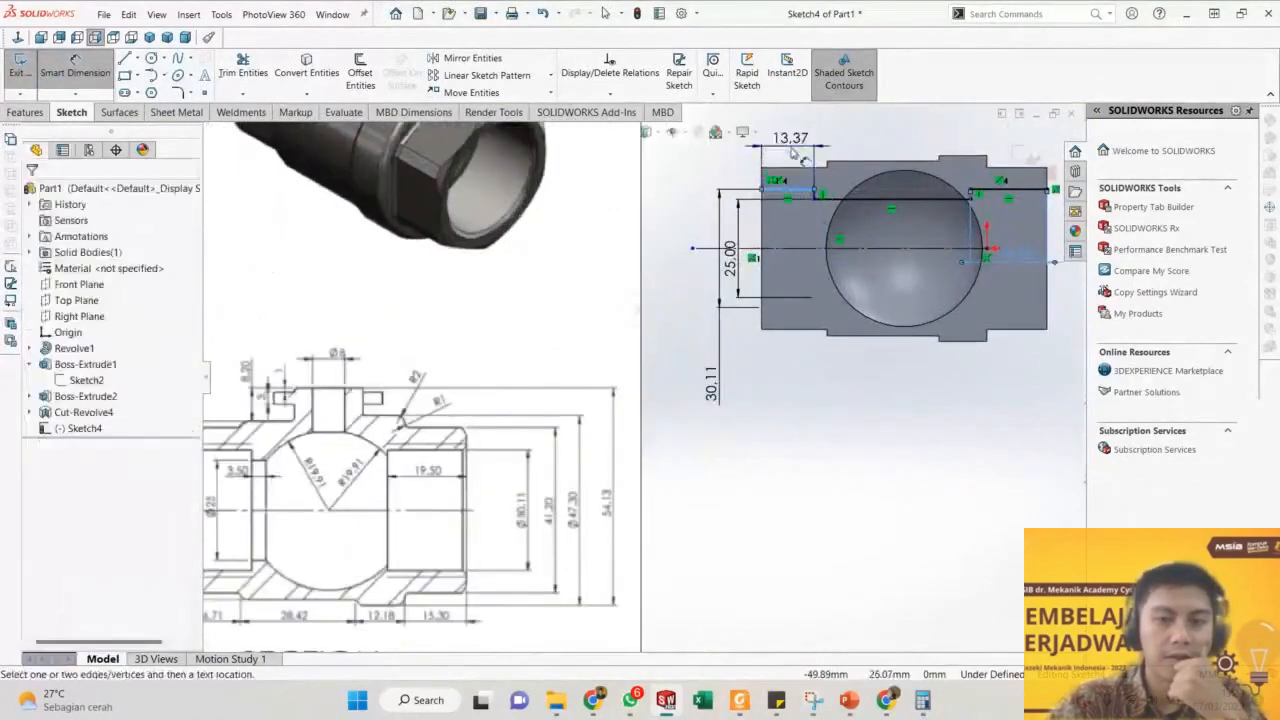
left_click(790, 145)
type("19.5")
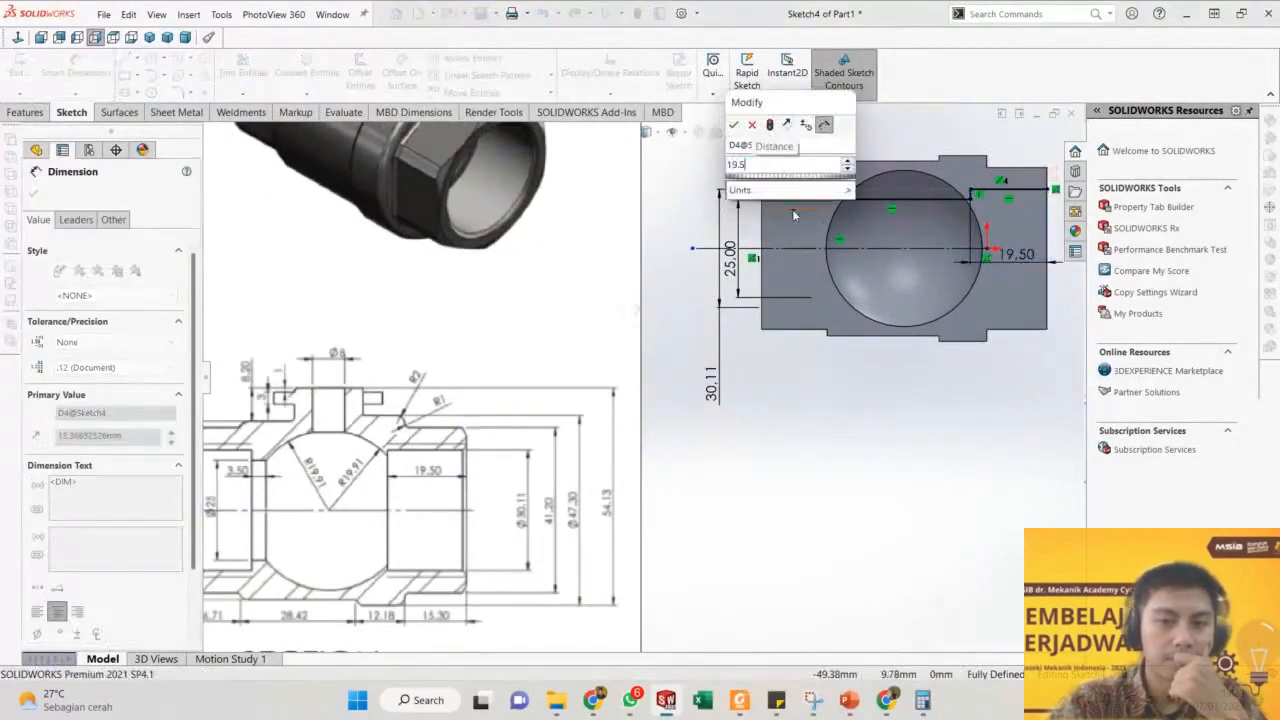
key("Return")
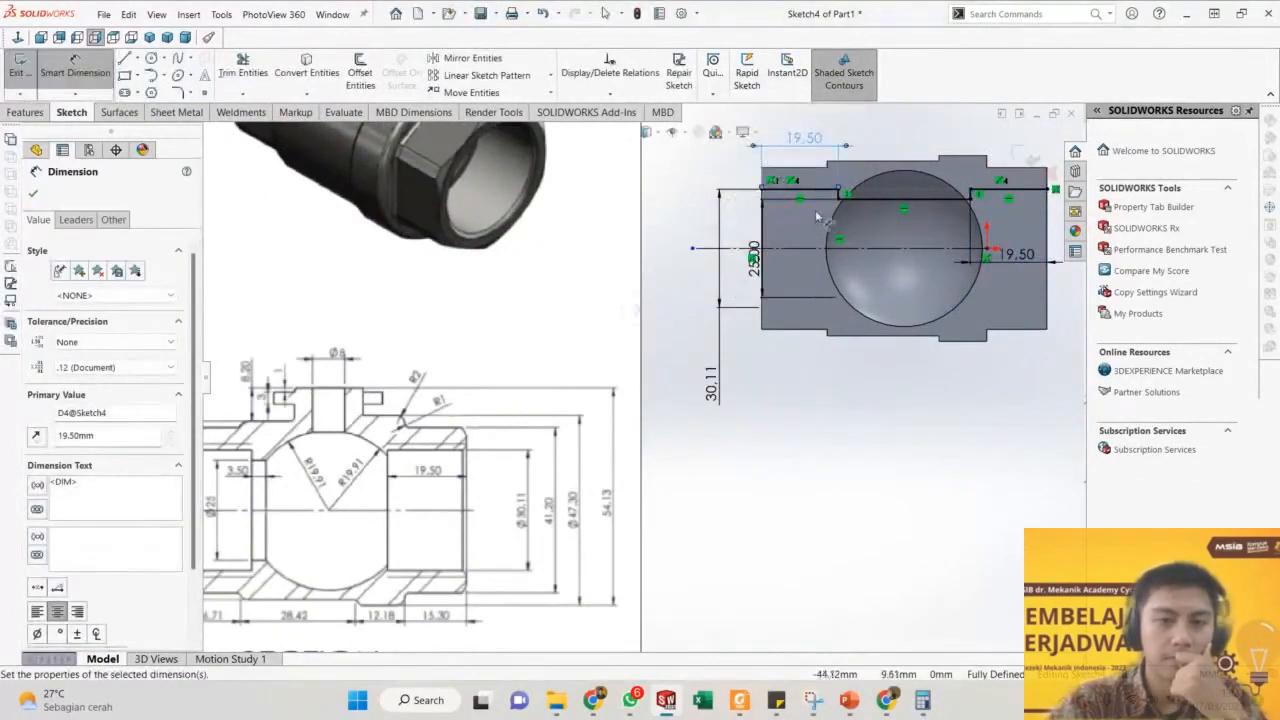
Compare the bore depths at both ends of SECTION A-A in the reference drawing with the dimensioned sketch profile.
scroll(775, 236, "up", 2)
scroll(739, 287, "down", 2)
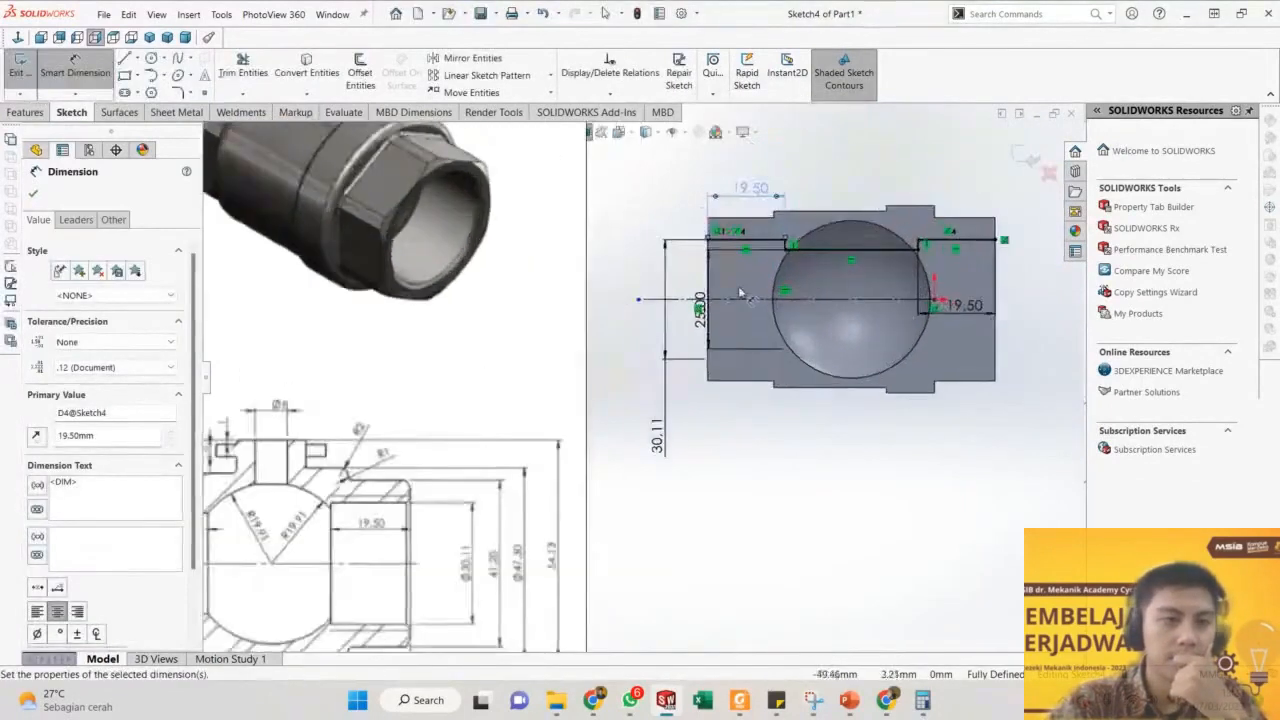
scroll(642, 295, "up", 1)
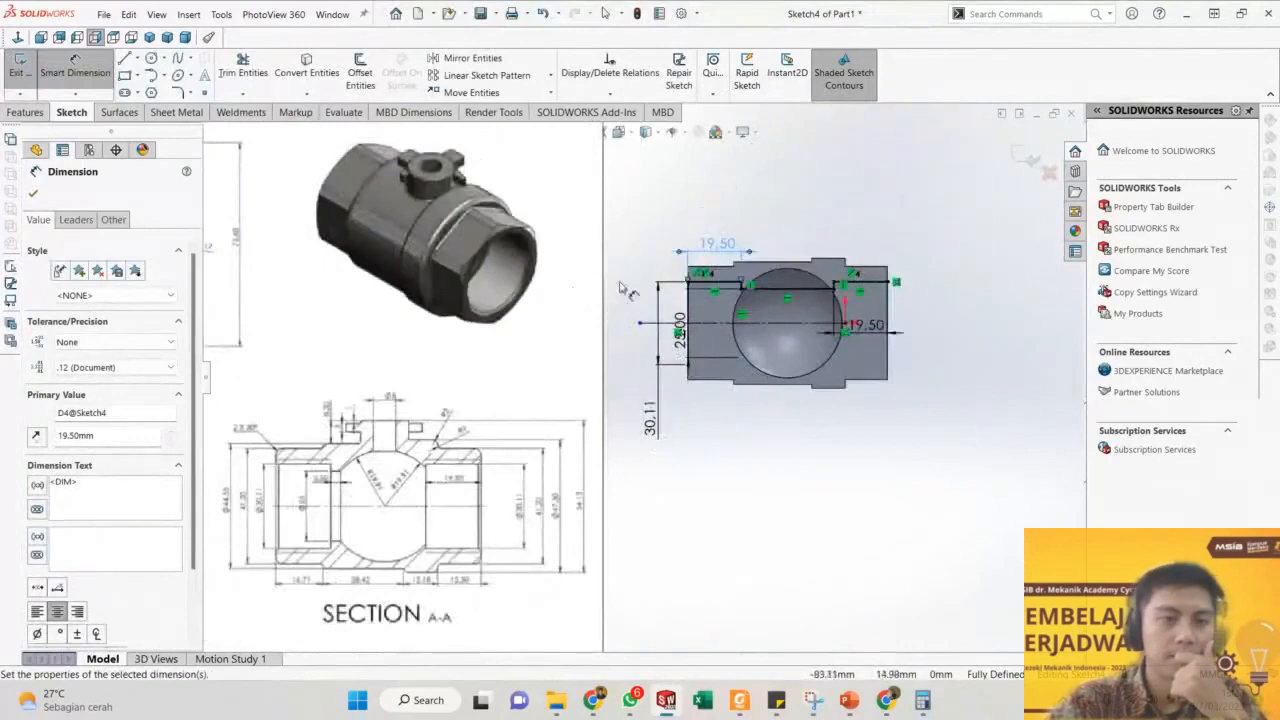
scroll(712, 320, "down", 1)
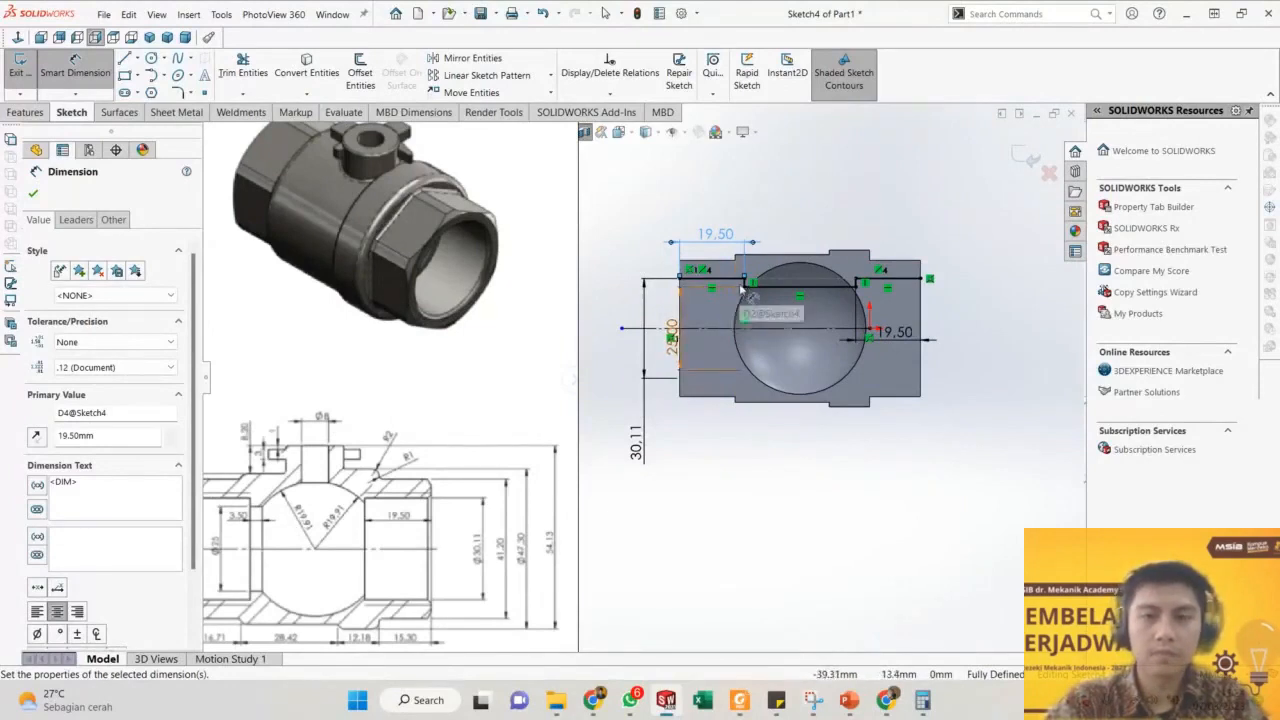
scroll(745, 289, "down", 2)
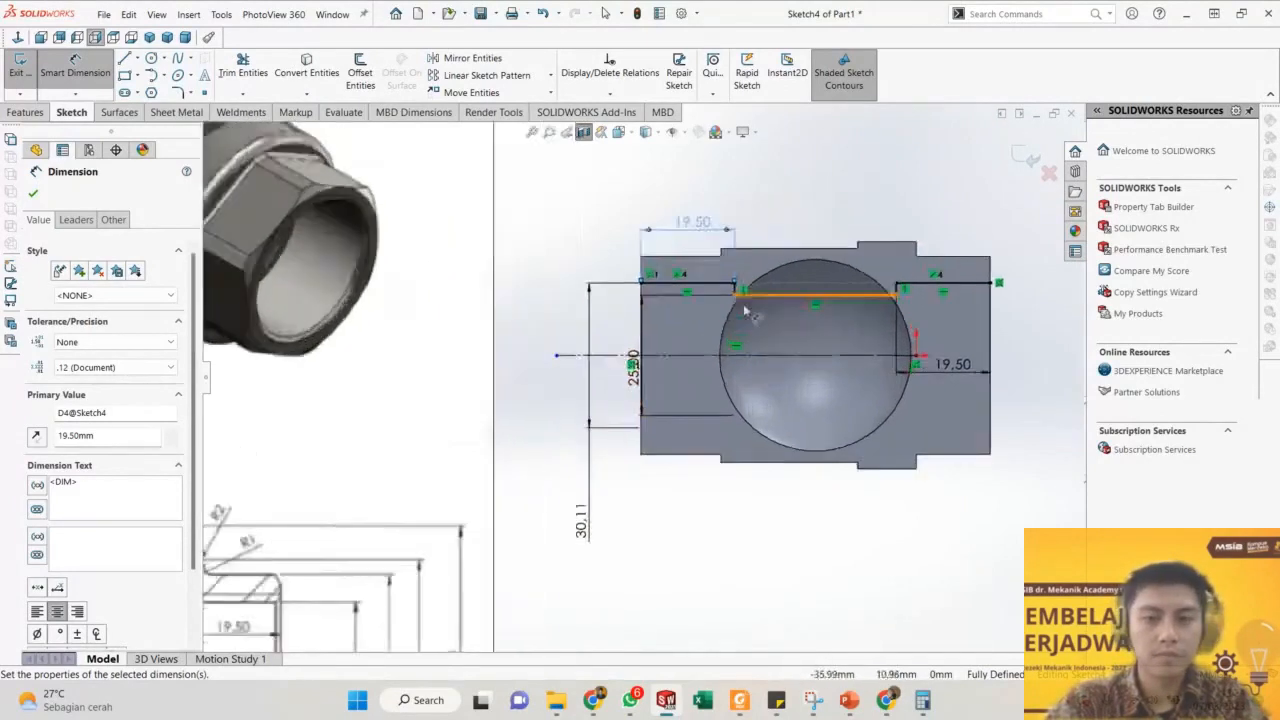
scroll(745, 310, "up", 2)
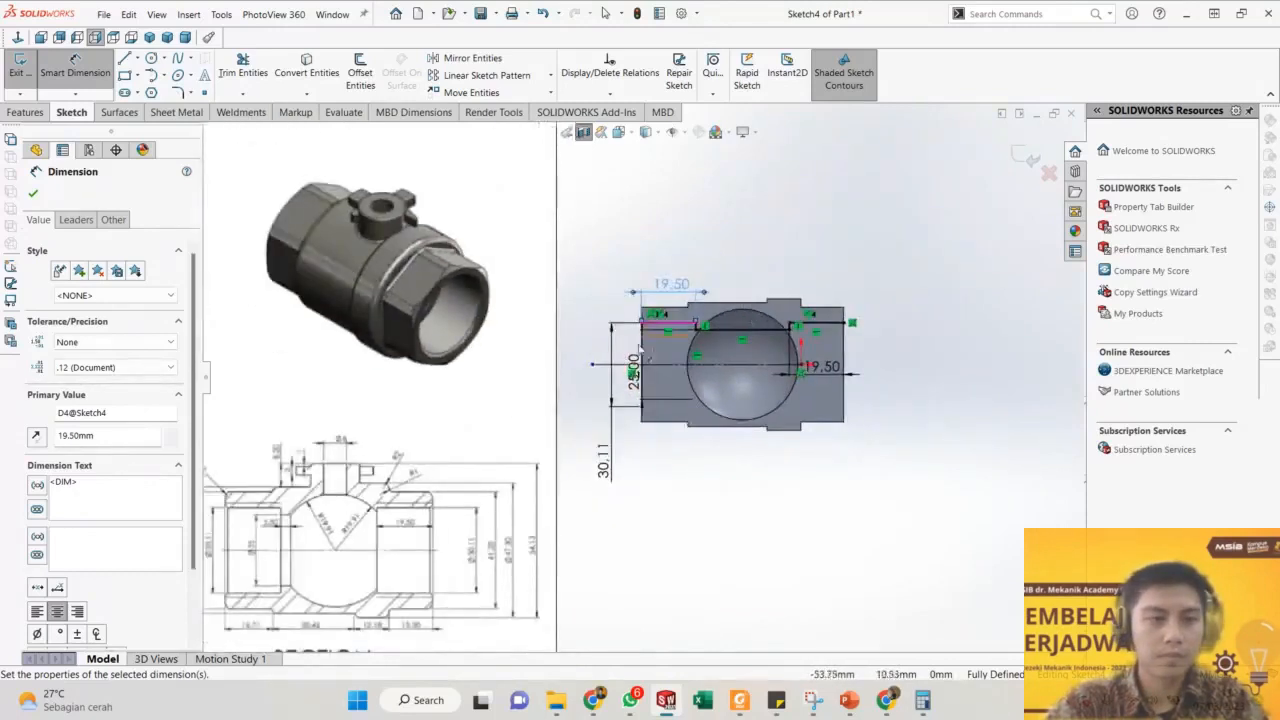
scroll(310, 536, "down", 1)
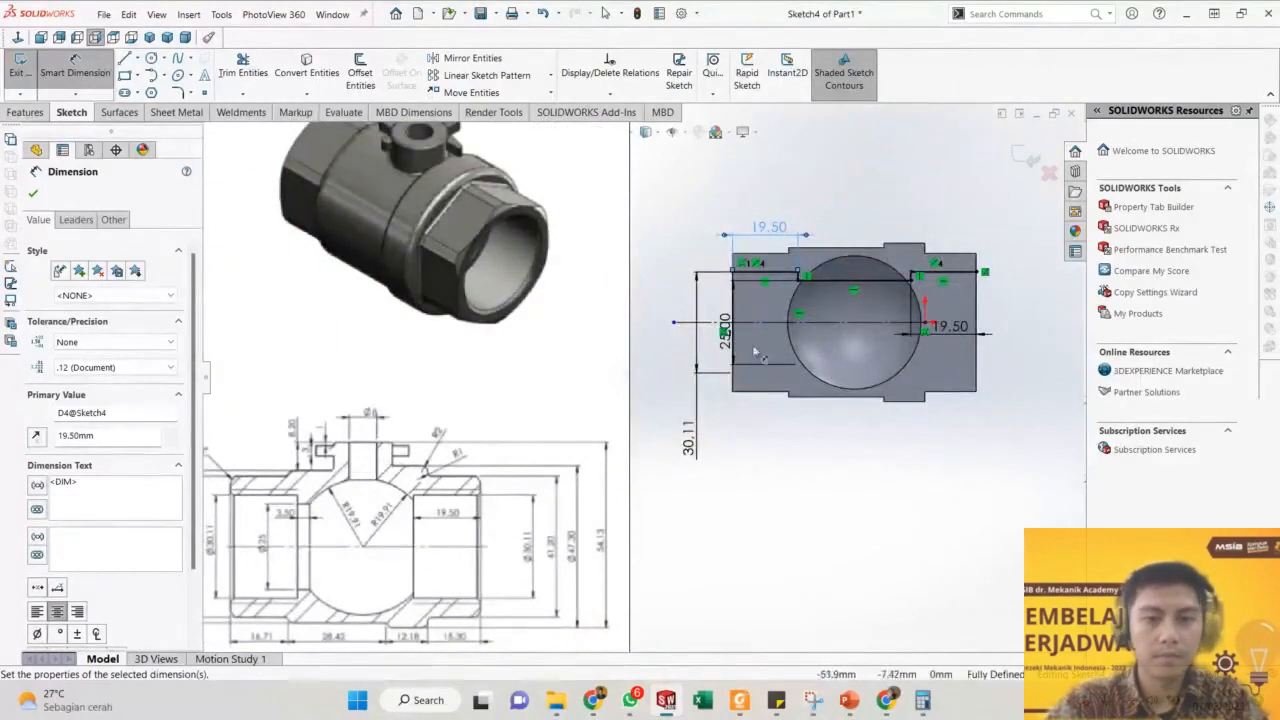
scroll(790, 305, "down", 1)
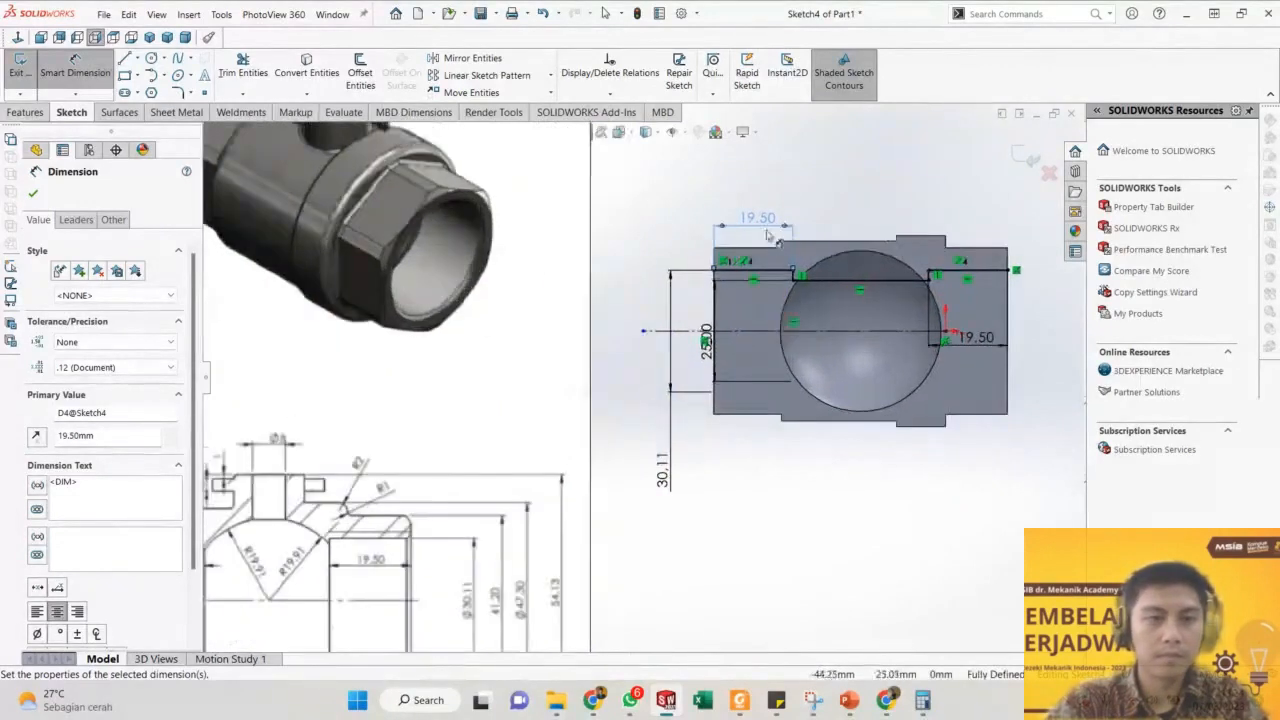
Delete the 19.5 mm dimension at the end opposite the origin and move the short vertical step line outward from the ball cavity.
key("Escape")
left_click(760, 222)
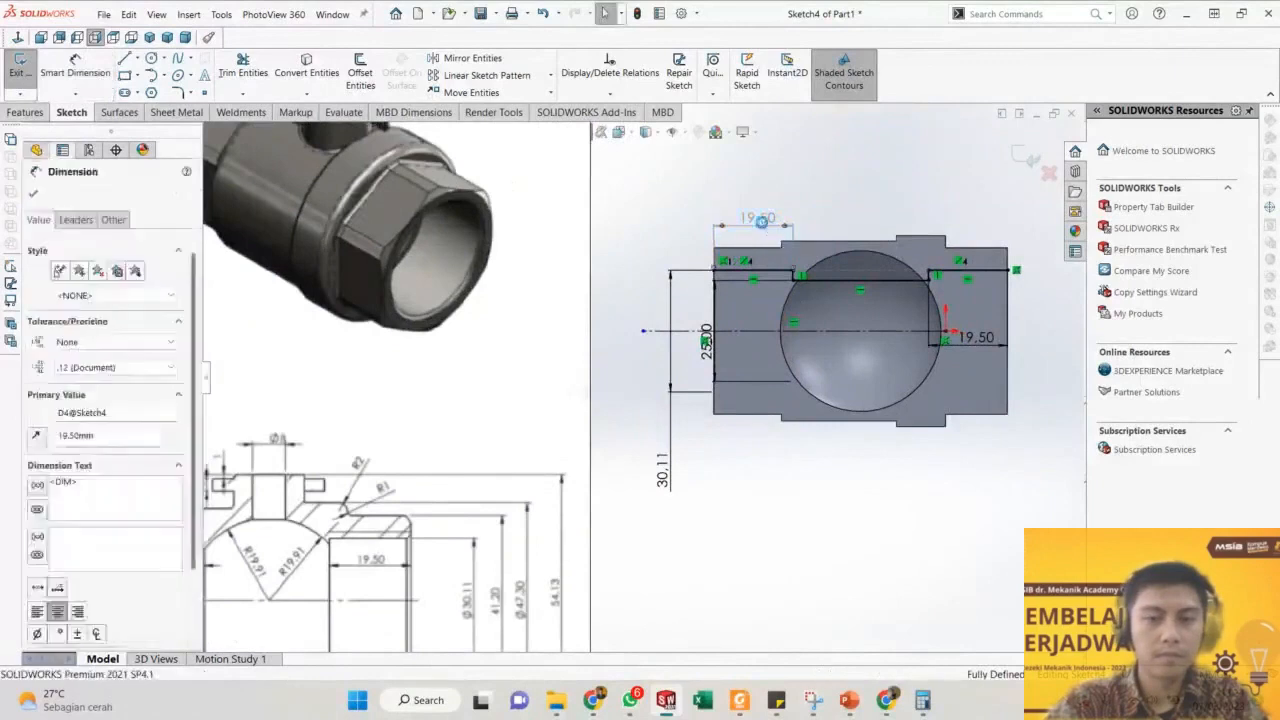
key("Delete")
scroll(816, 298, "down", 3)
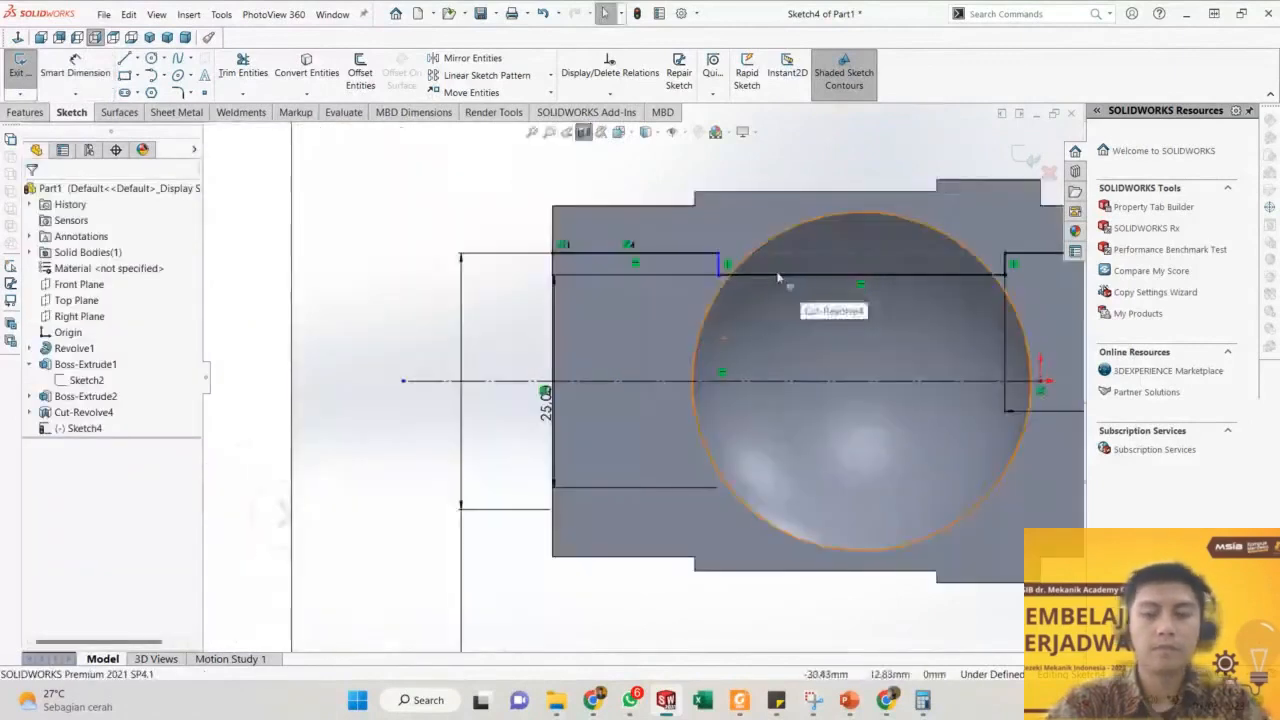
left_click(703, 278)
mouse_move(701, 277)
left_mouse_down()
mouse_move(678, 278)
mouse_move(727, 290)
mouse_move(734, 274)
left_mouse_up()
key("d")
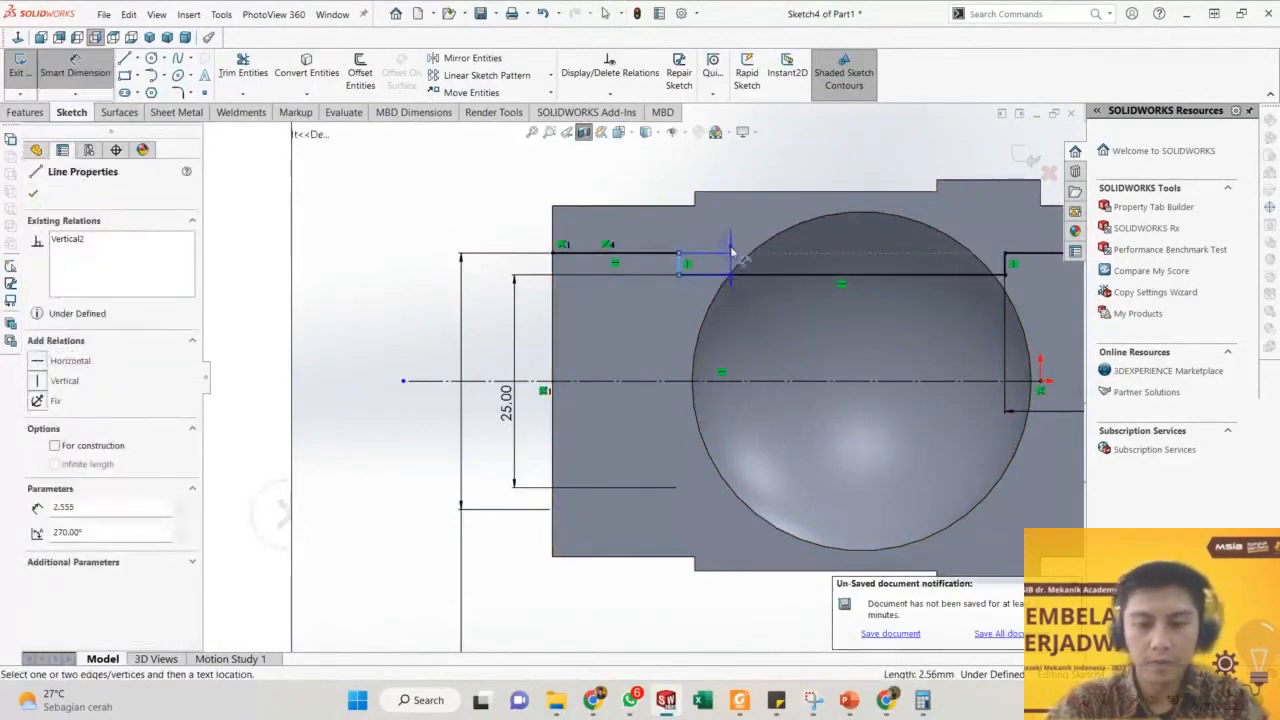
key("Escape")
Try to project the ball cavity's circular edge into the bore sketch with Convert Entities.
left_click(757, 248)
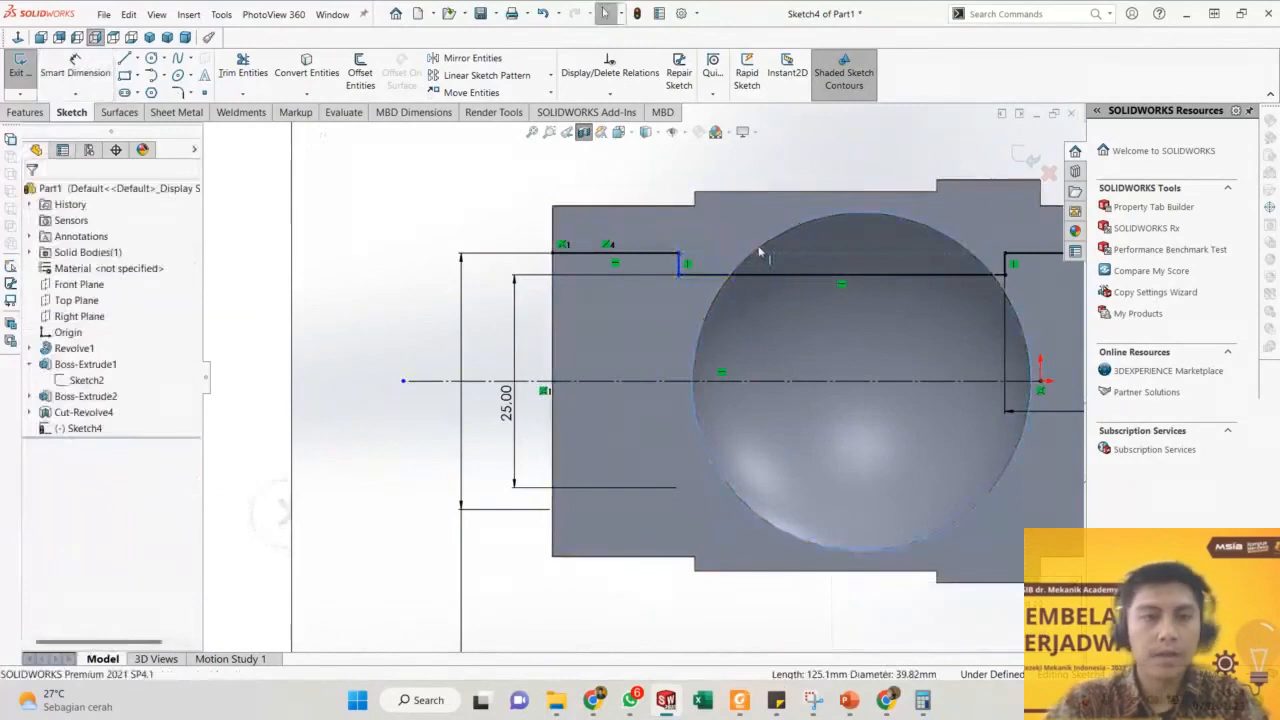
right_click_drag(751, 257, 740, 291)
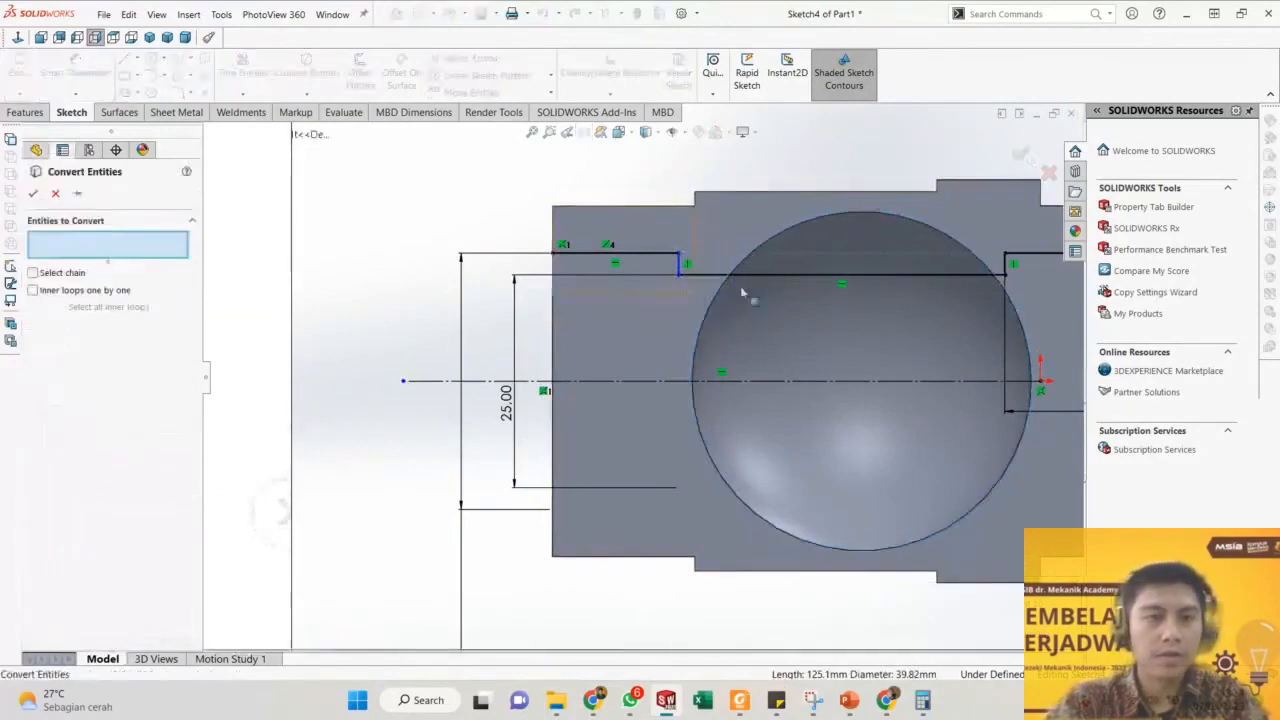
left_click(764, 242)
left_click(313, 71)
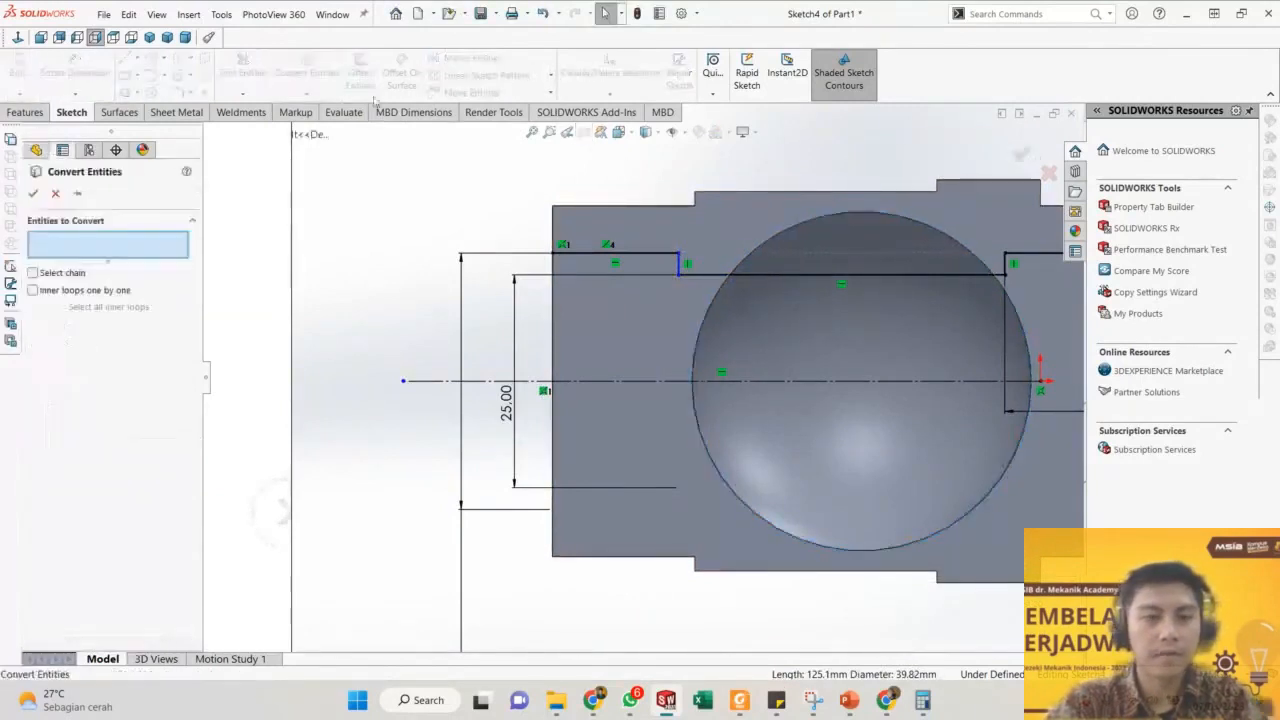
left_click(745, 267)
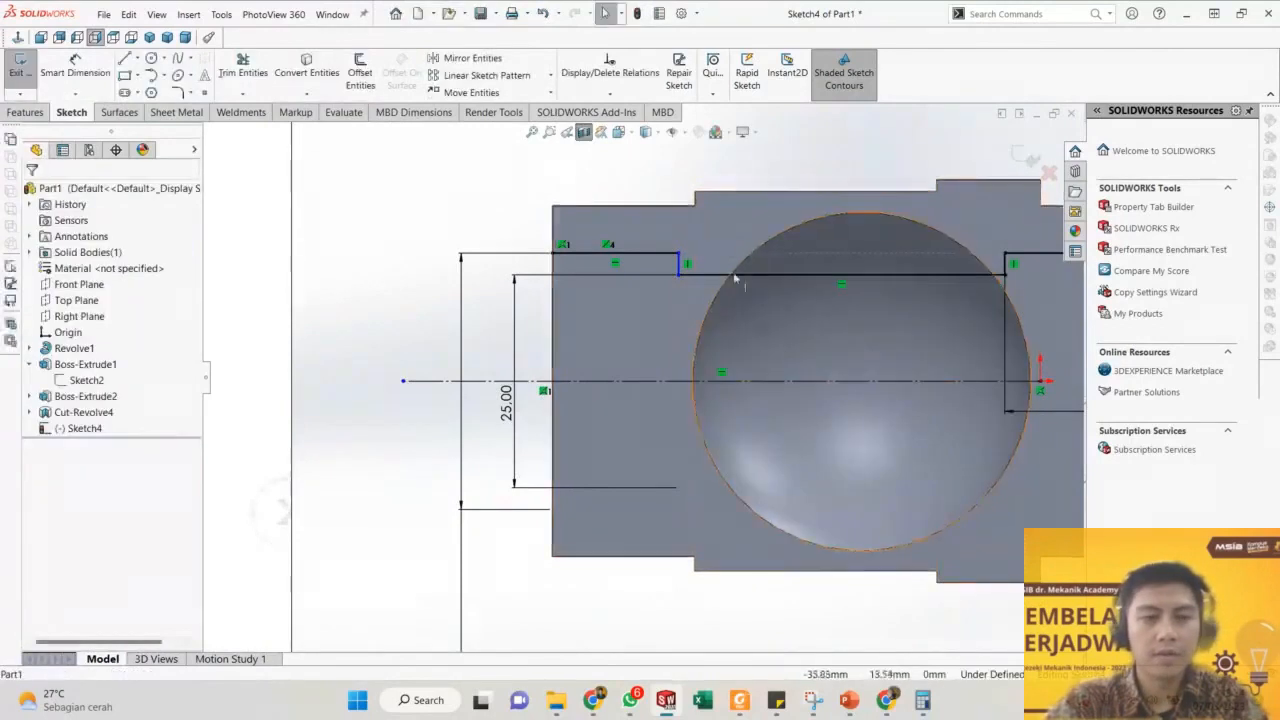
scroll(734, 277, "down", 1)
scroll(729, 286, "up", 2)
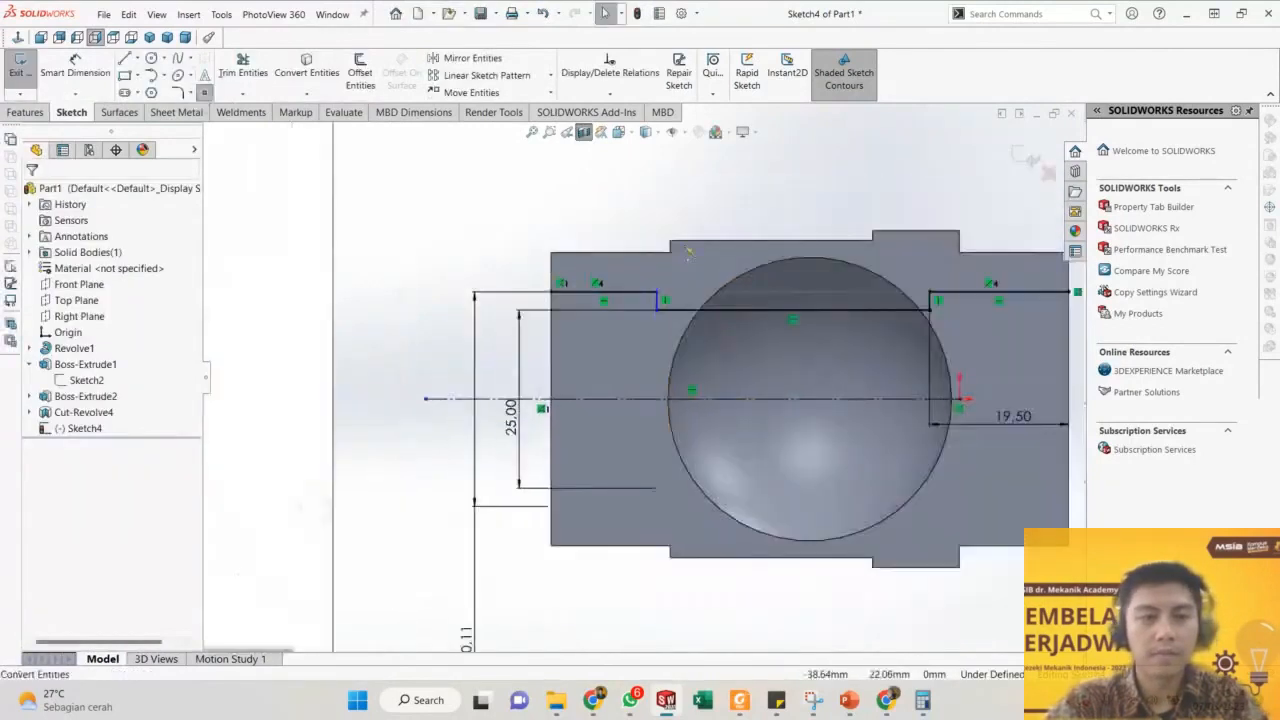
scroll(711, 322, "up", 1)
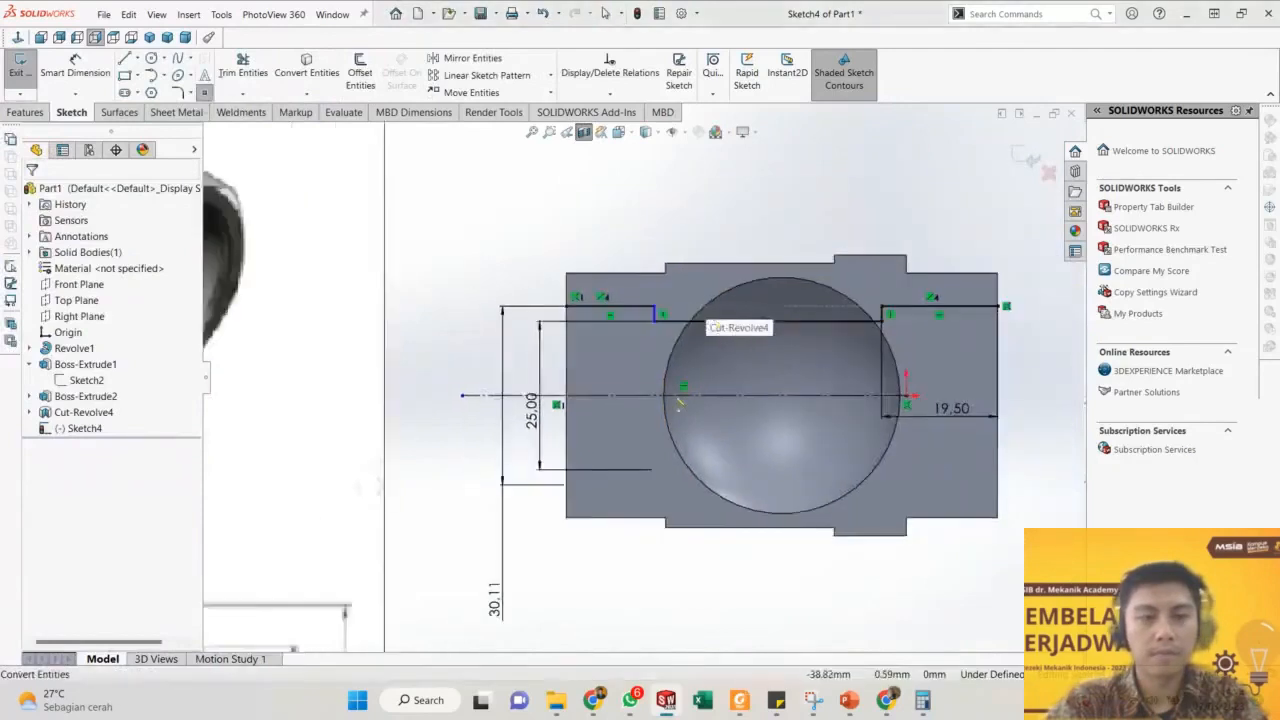
scroll(678, 393, "up", 1)
mouse_move(678, 393)
middle_mouse_down()
mouse_move(645, 434)
mouse_move(660, 414)
middle_mouse_up()
scroll(700, 350, "down", 5)
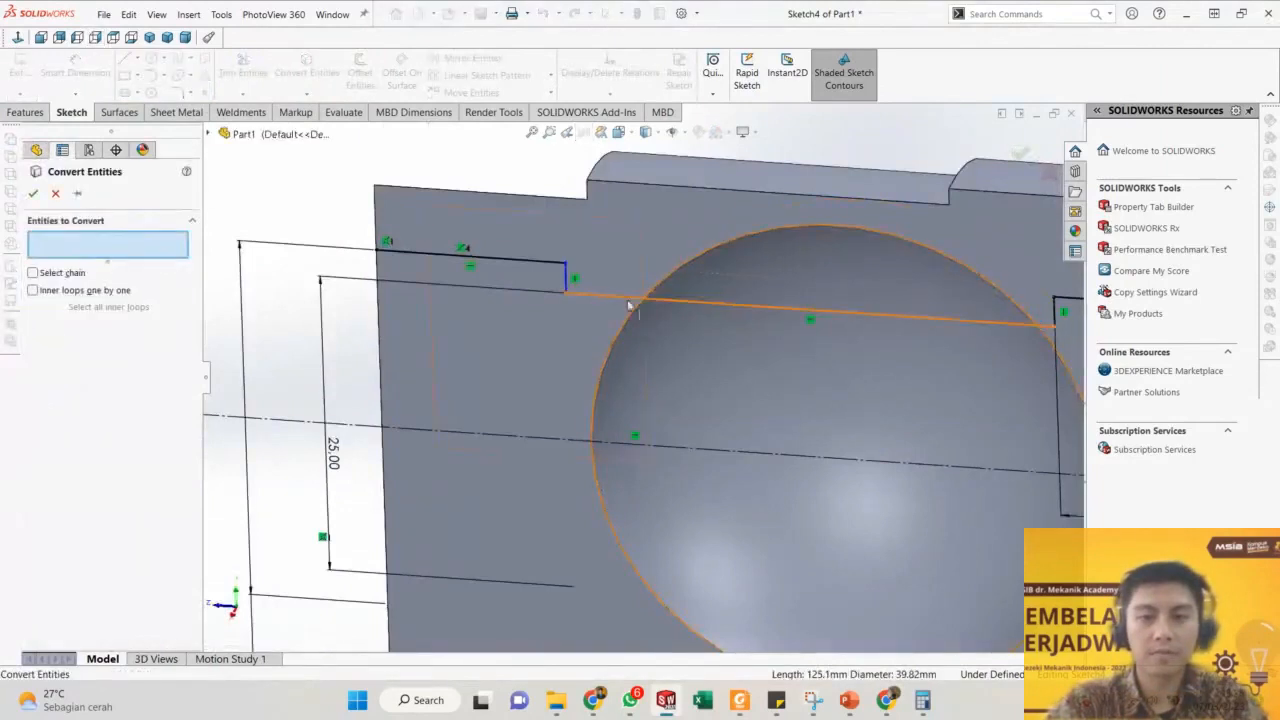
left_click(657, 288)
right_click(629, 320)
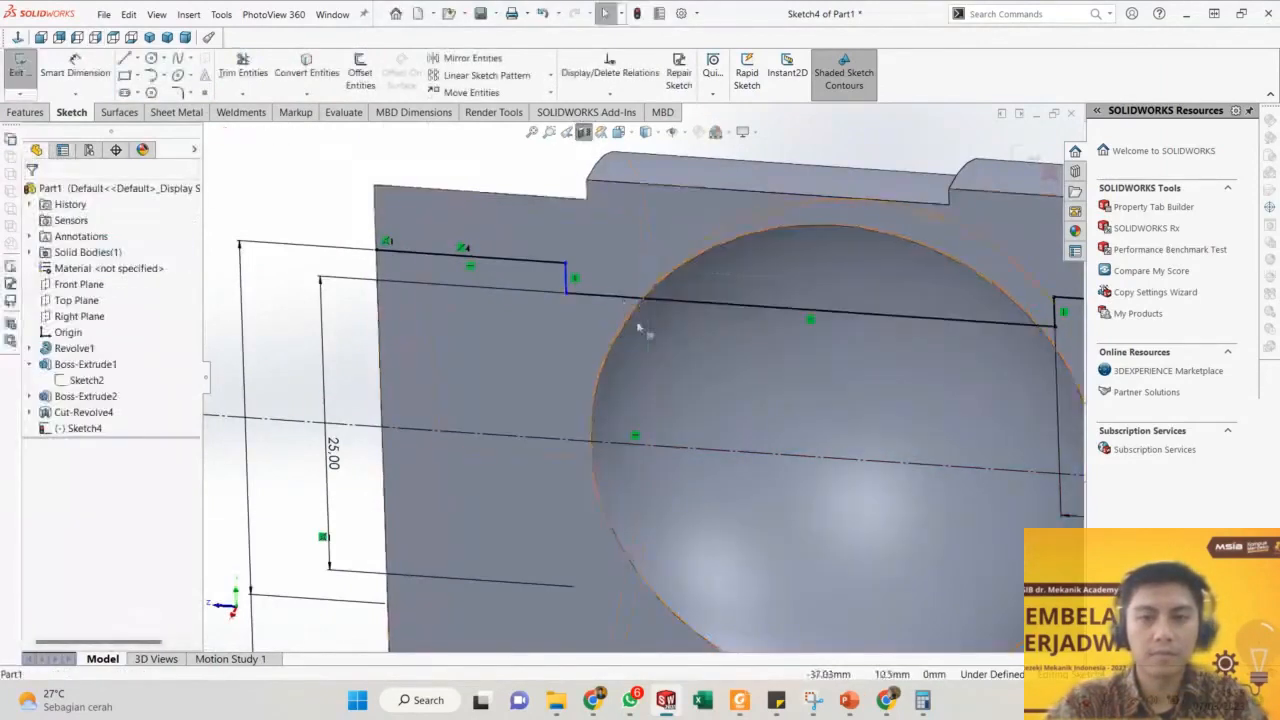
middle_click_drag(640, 326, 674, 280)
scroll(674, 280, "up", 1)
key("d")
left_click(618, 272)
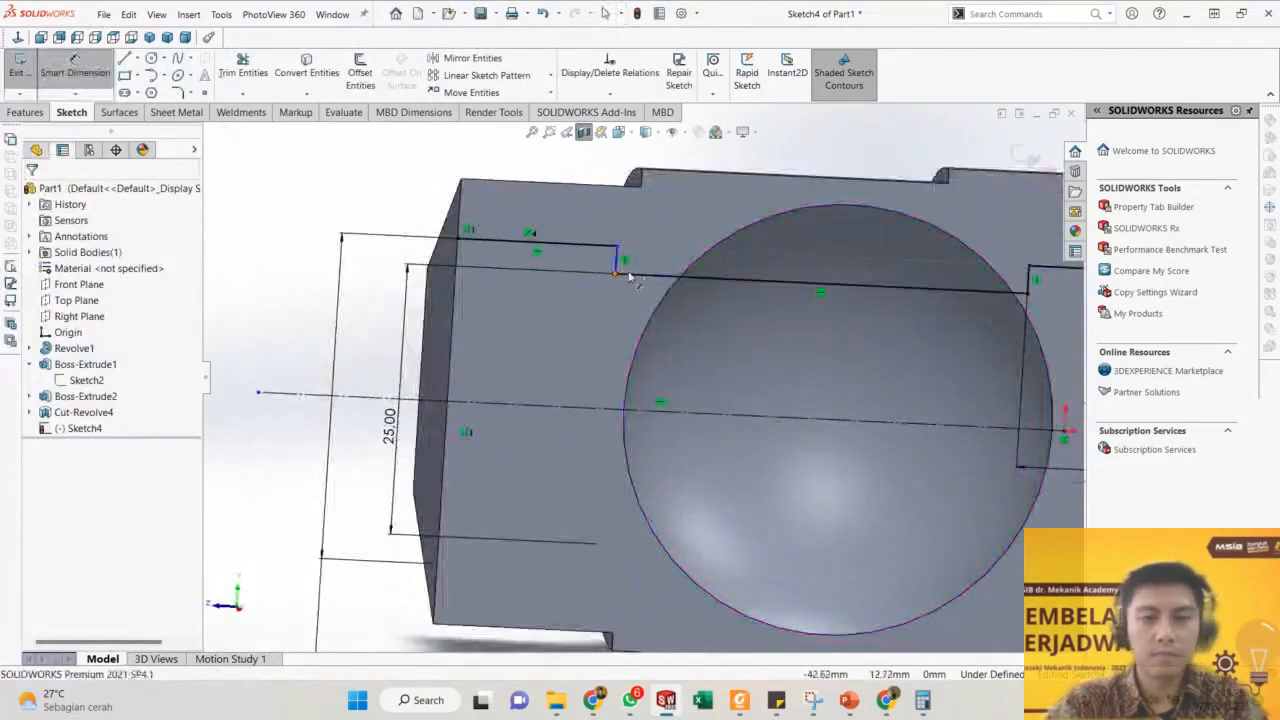
right_click(675, 293)
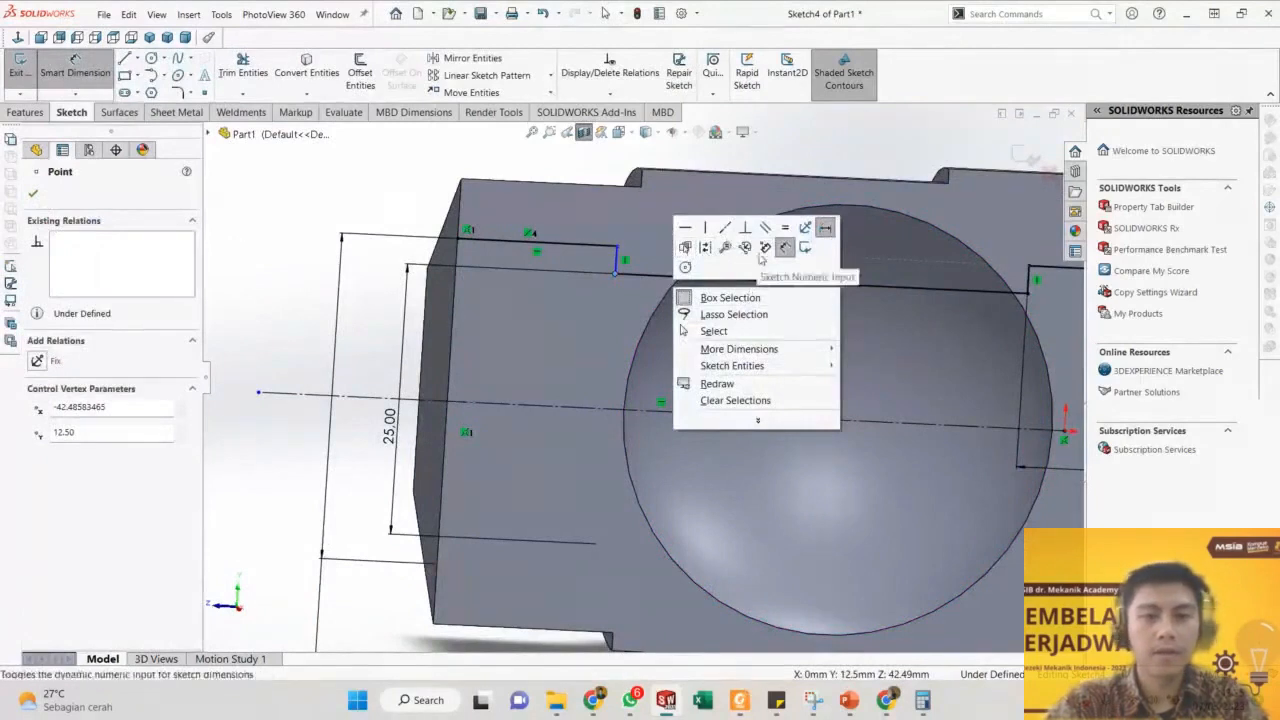
key("Escape")
scroll(697, 273, "down", 1)
key("ctrl+8")
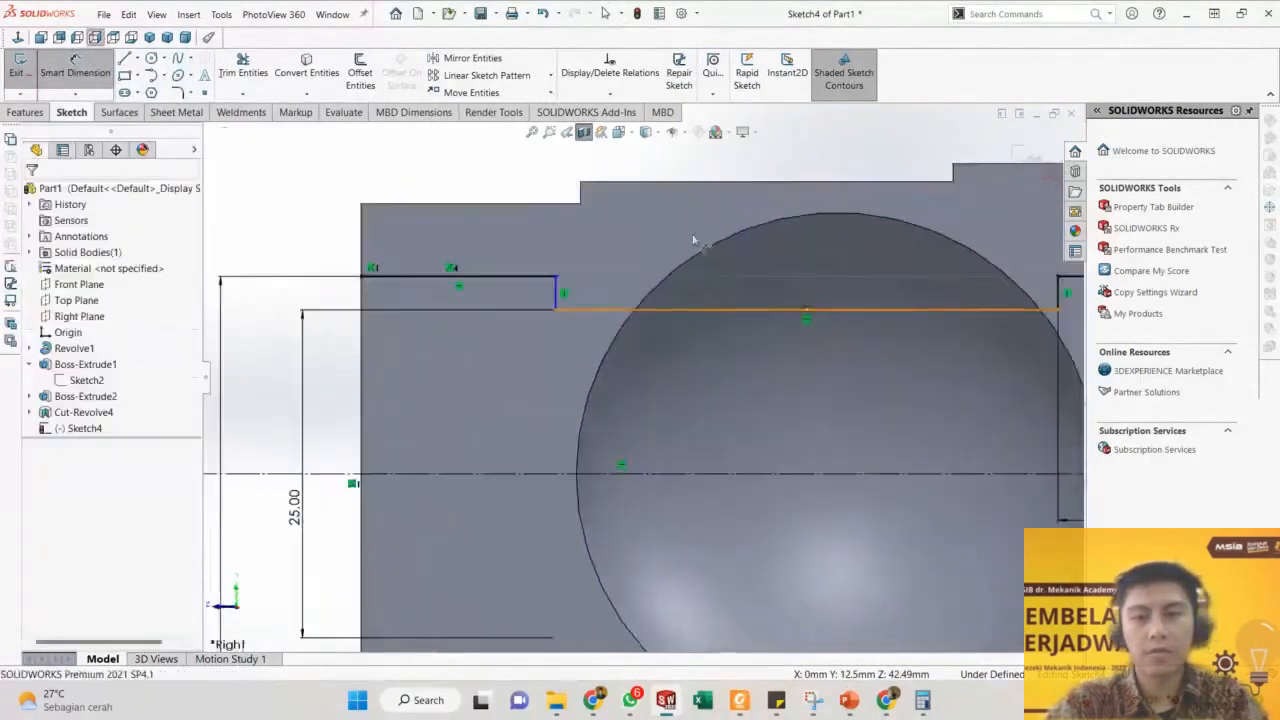
key("Escape")
Create an Intersection Curve in the bore sketch from the spherical face of the ball cavity.
left_click(665, 276)
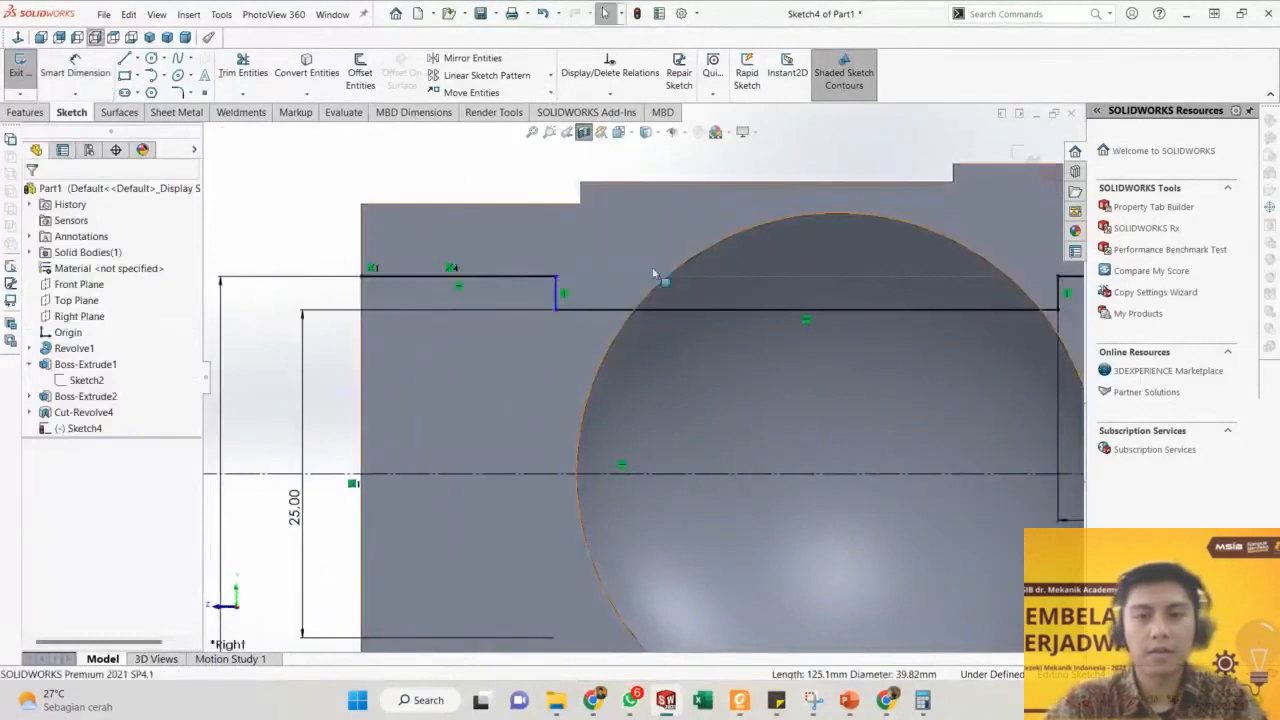
left_click(306, 93)
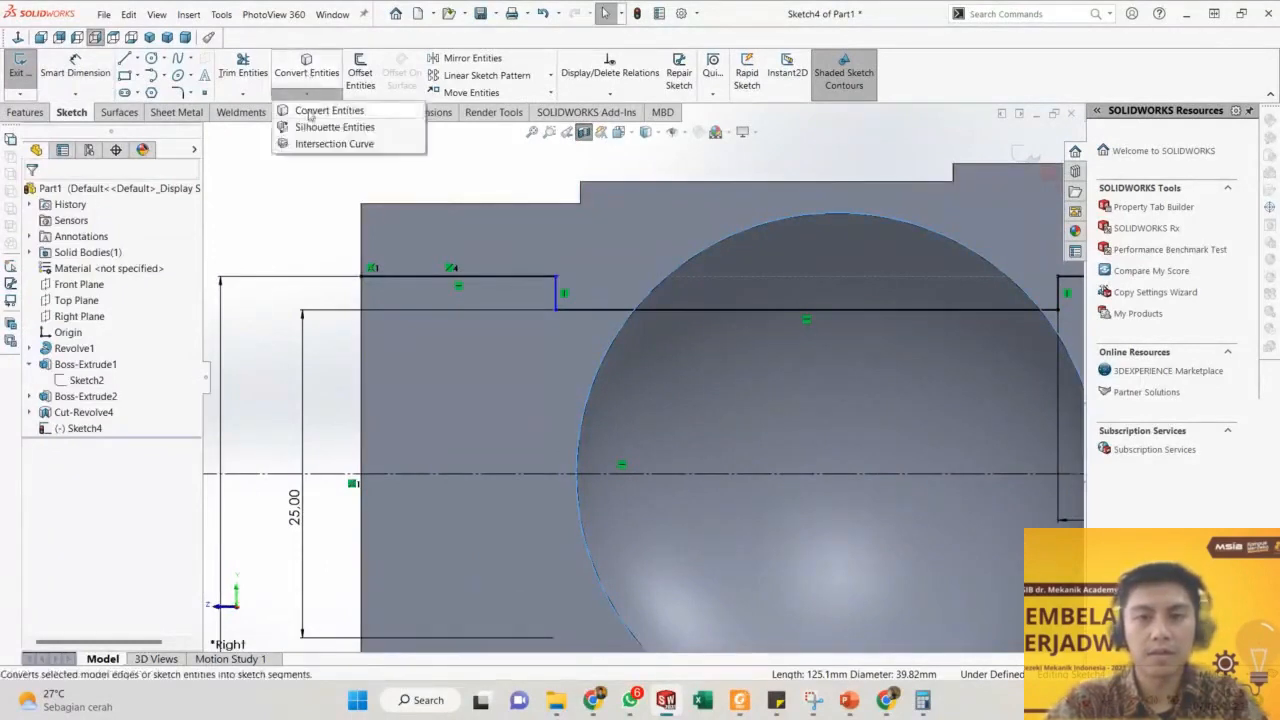
left_click(332, 143)
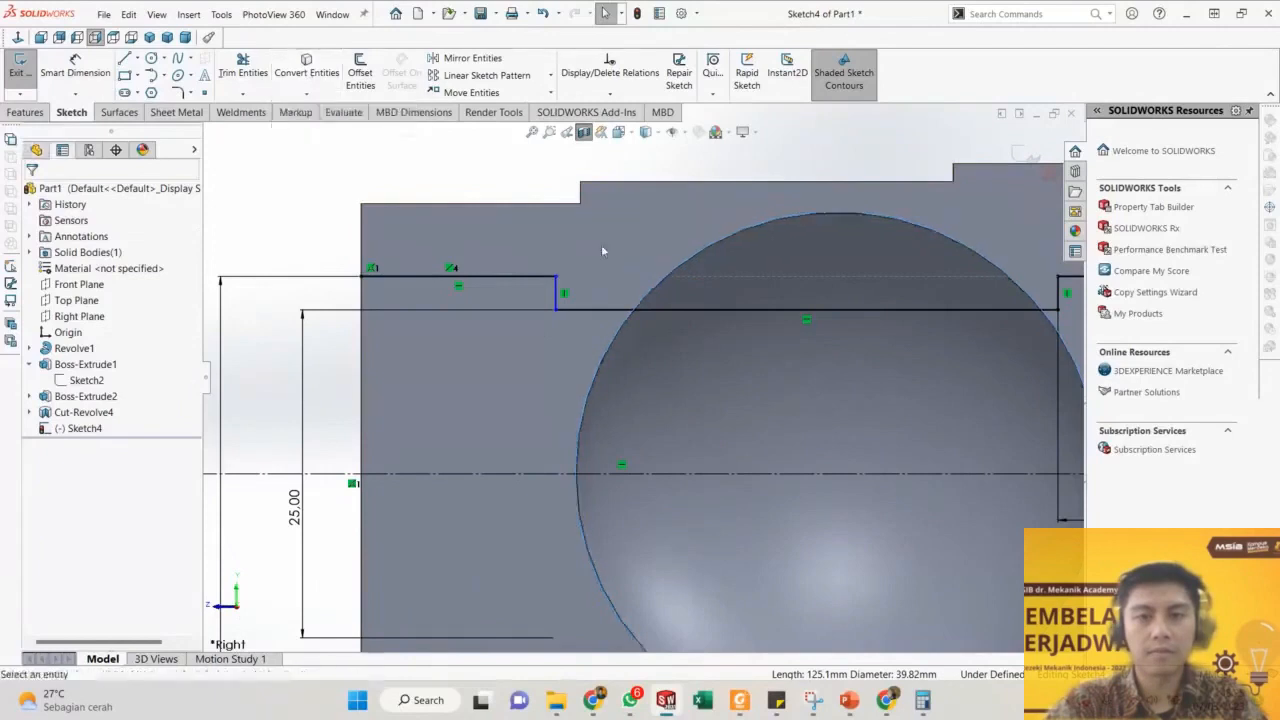
left_click(645, 310)
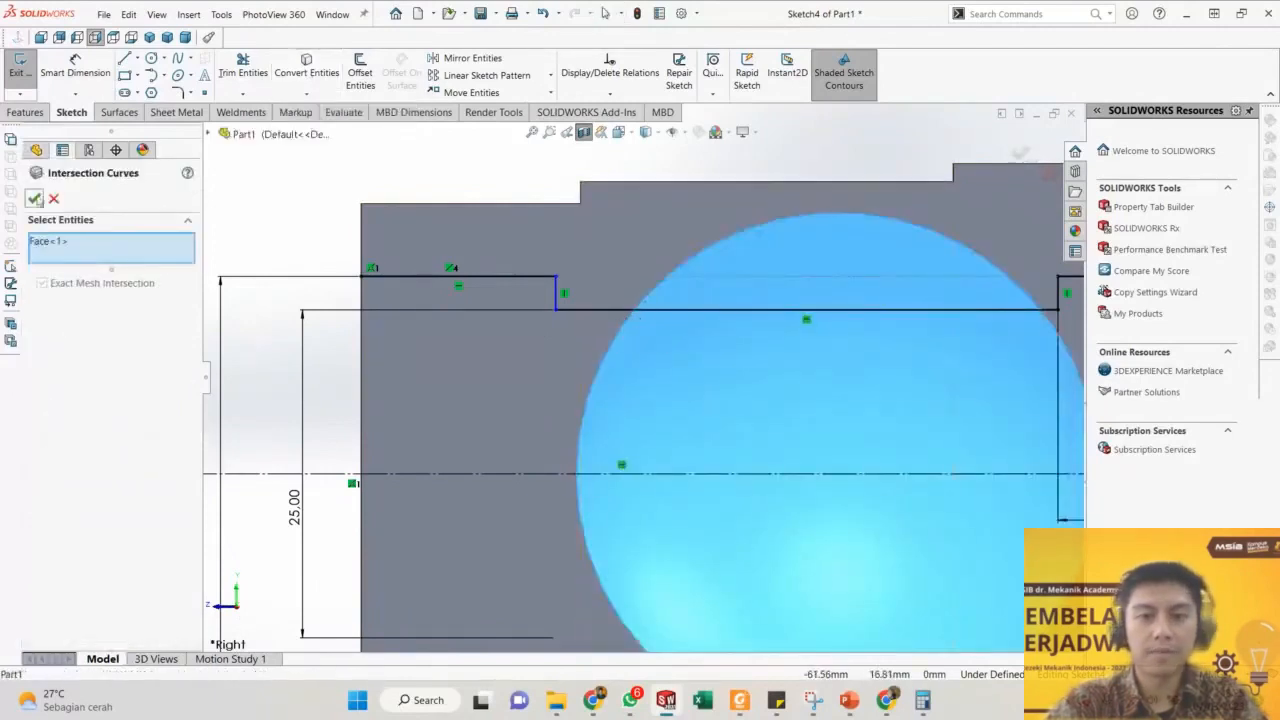
left_click(35, 198)
scroll(678, 304, "up", 3)
scroll(694, 312, "down", 2)
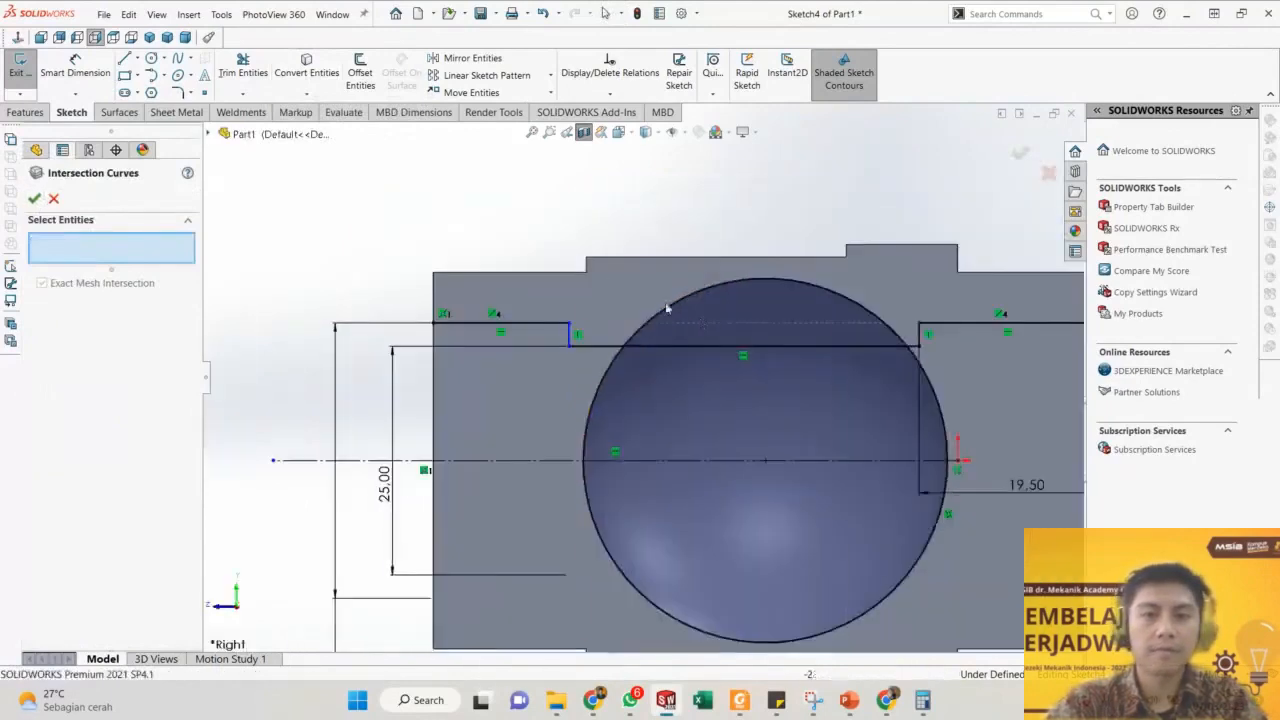
key("Escape")
Change the ball cavity's intersection circle to construction geometry.
left_click(690, 313)
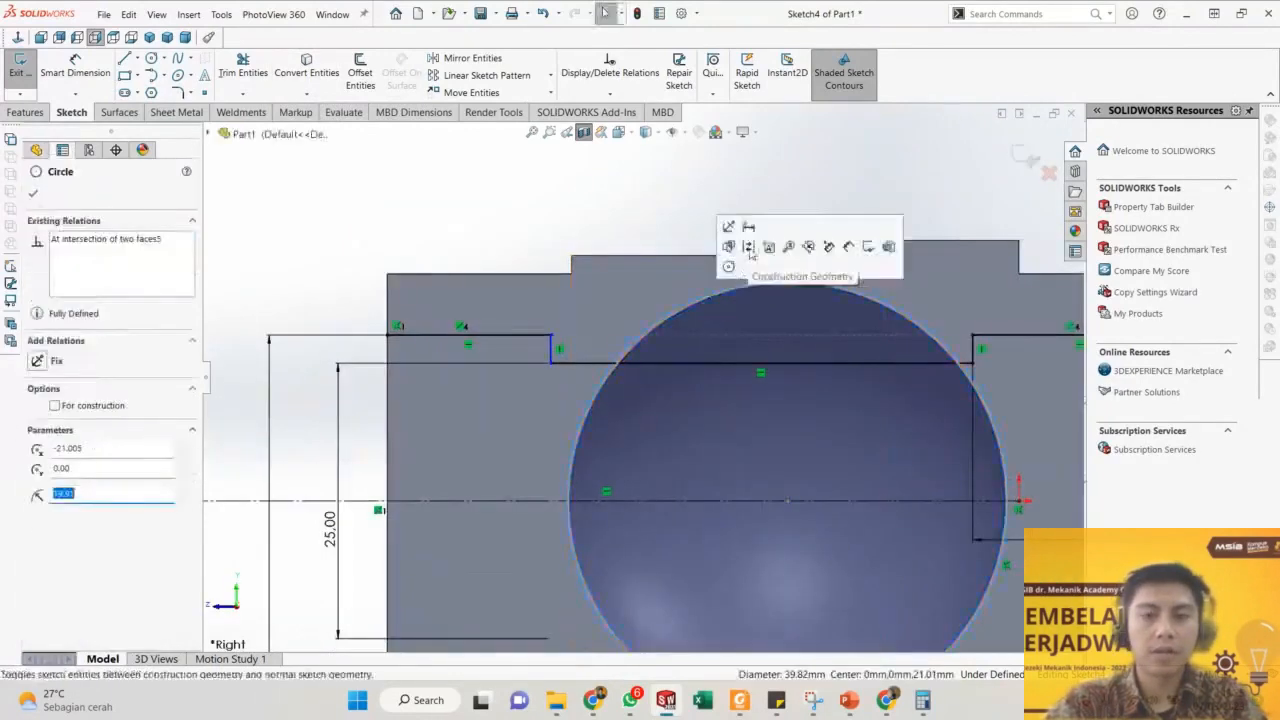
left_click(640, 205)
scroll(640, 365, "up", 2)
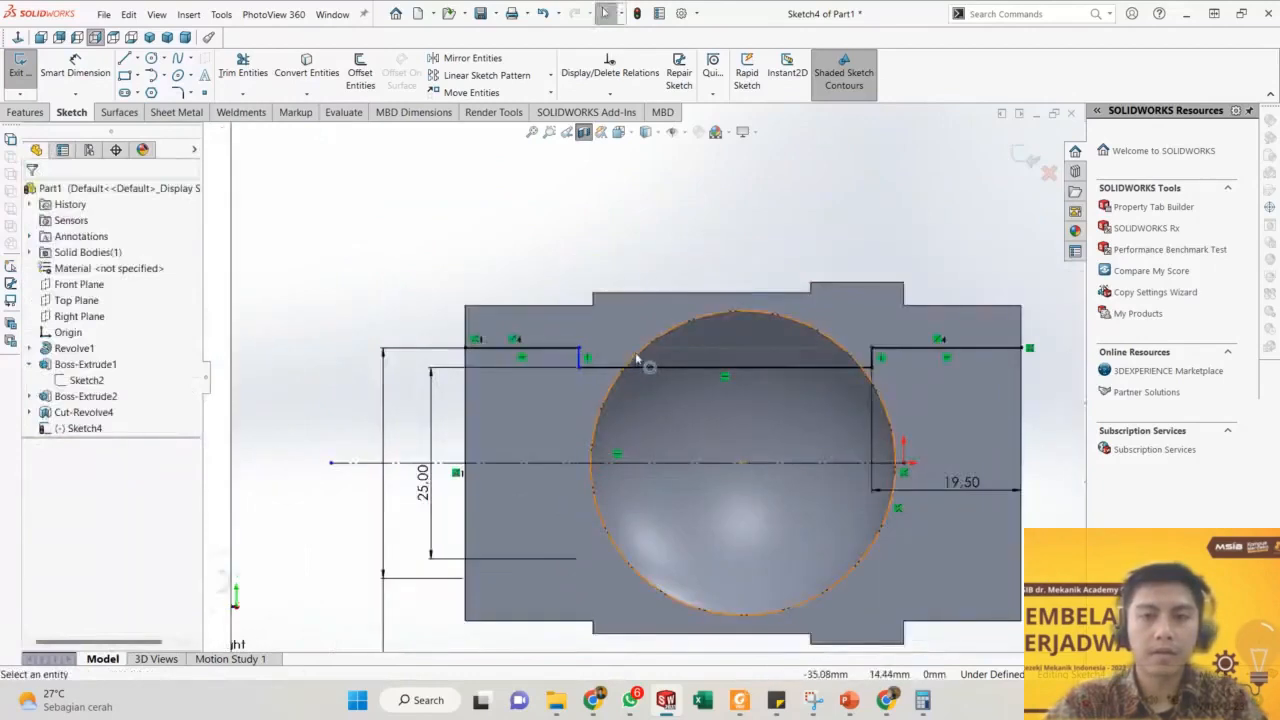
scroll(640, 365, "down", 2)
scroll(612, 372, "up", 3)
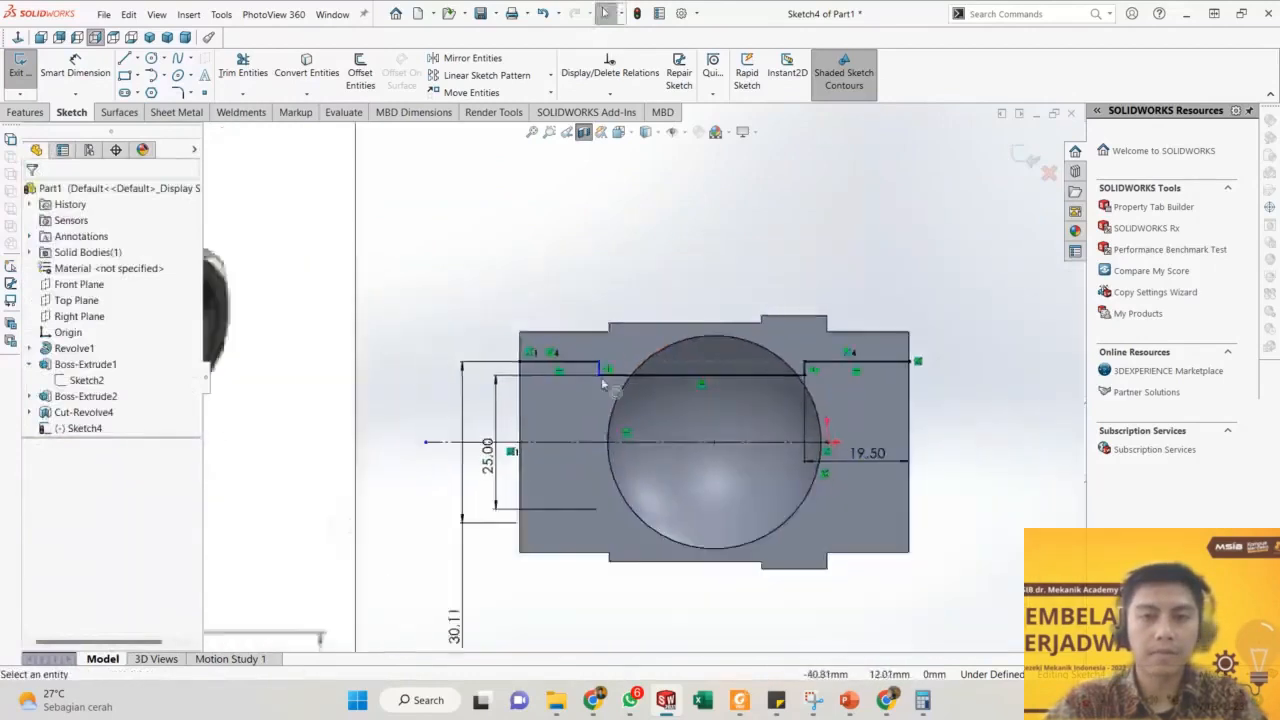
scroll(600, 385, "up", 3)
scroll(591, 388, "down", 3)
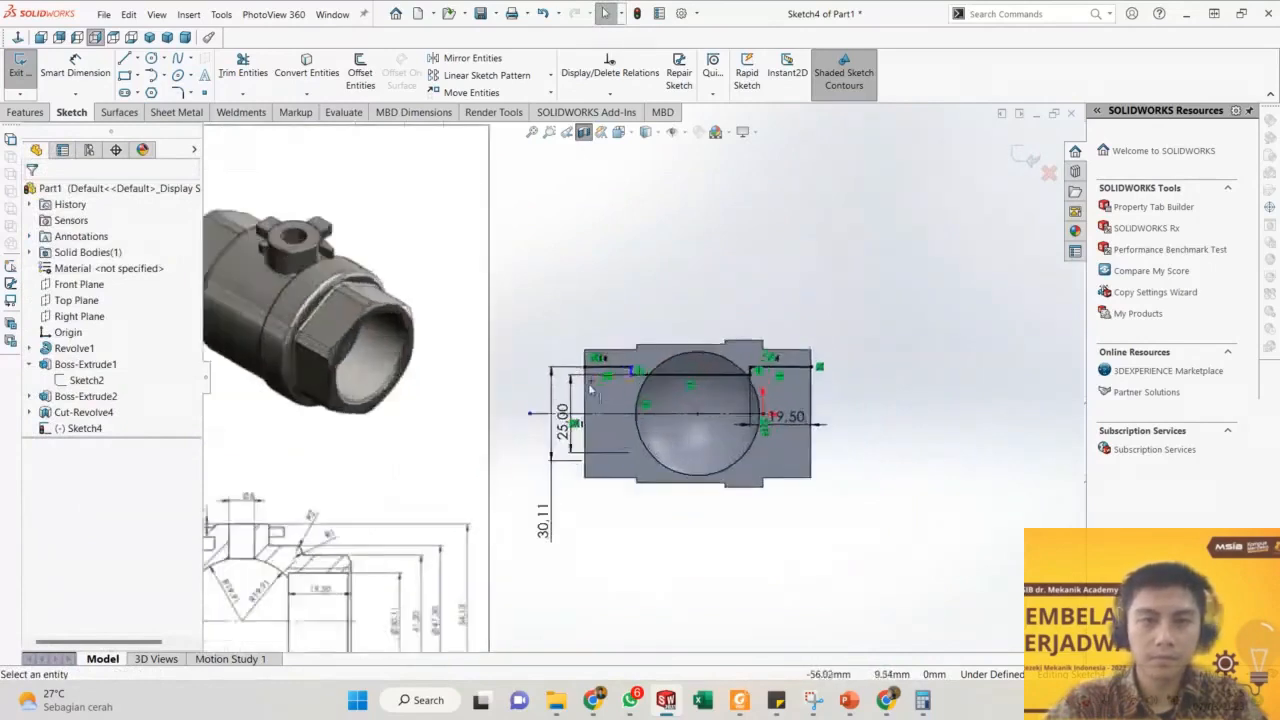
scroll(604, 393, "up", 2)
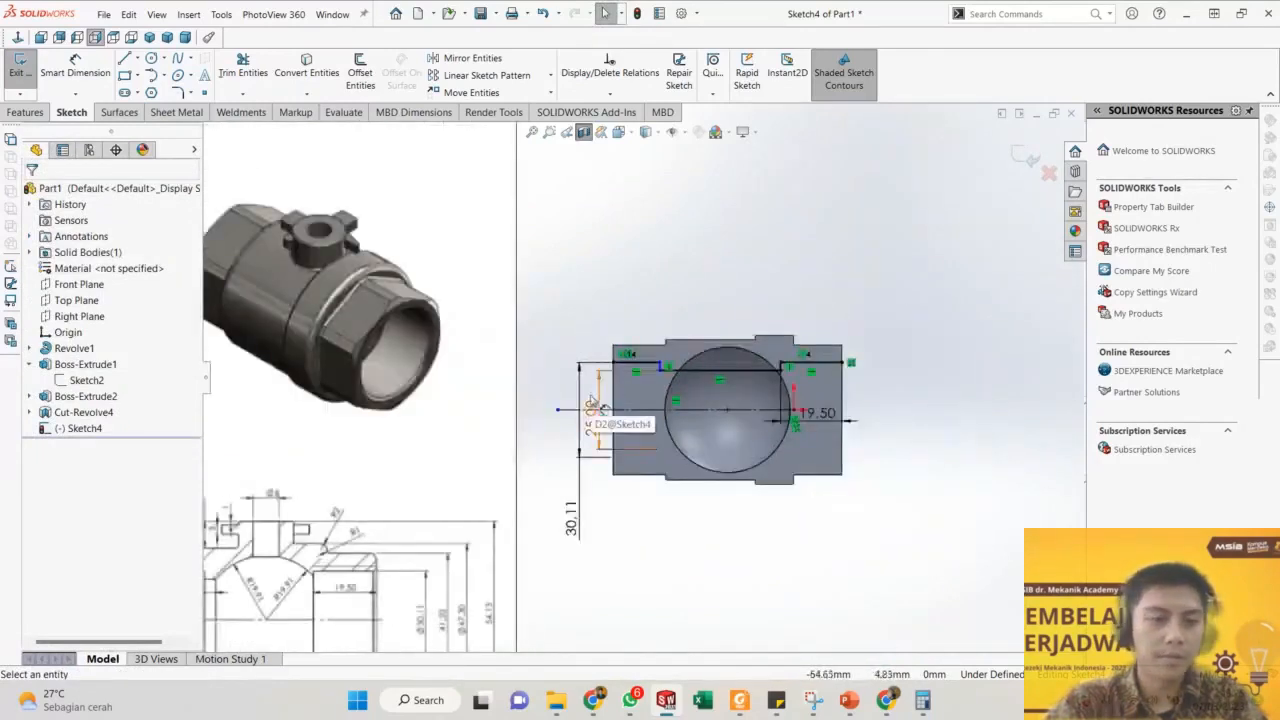
scroll(664, 379, "down", 4)
key("d")
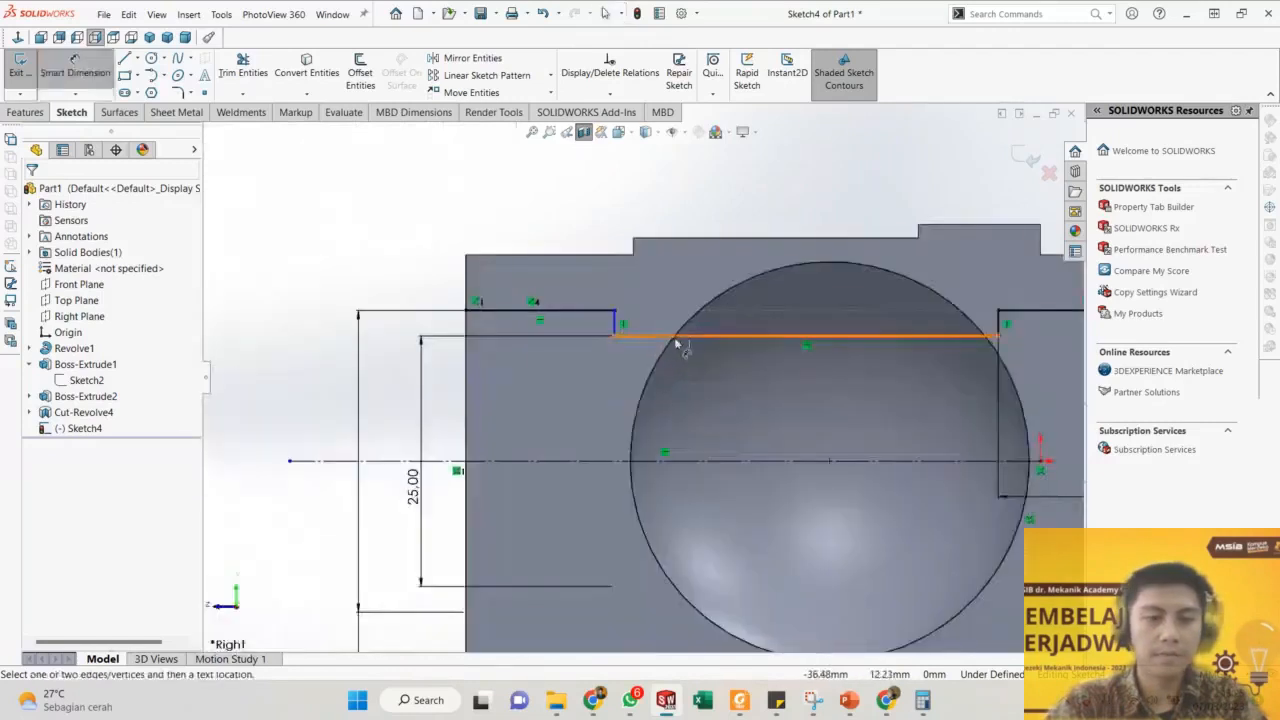
left_click(615, 328)
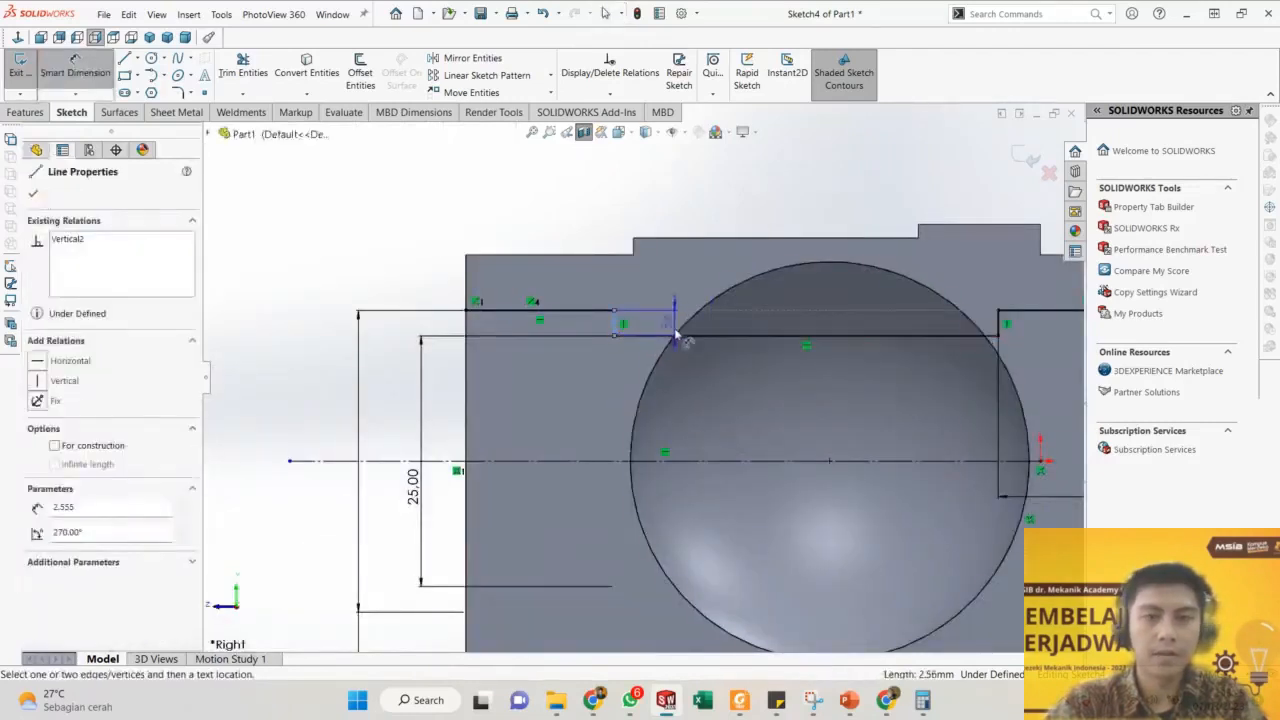
key("Escape")
key("Escape")
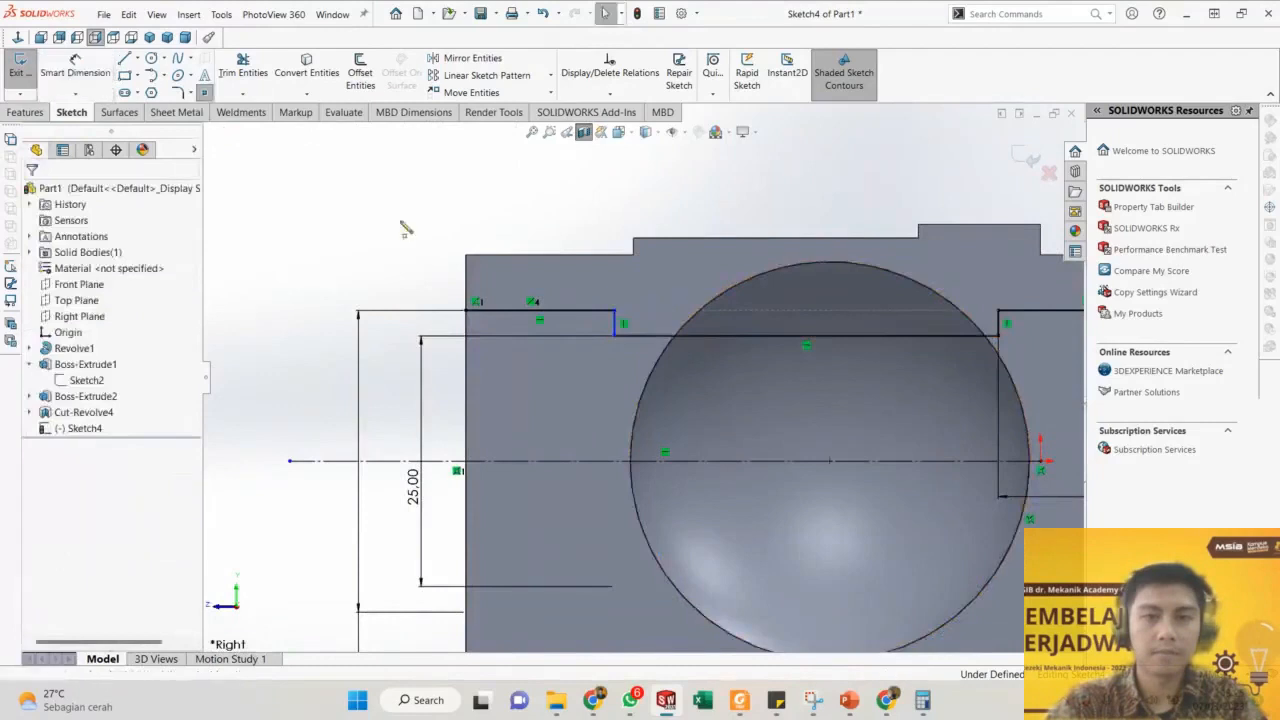
Place a sketch point where the horizontal 25 mm bore line crosses the spherical cavity's circular edge on the side away from the origin.
scroll(660, 350, "down", 2)
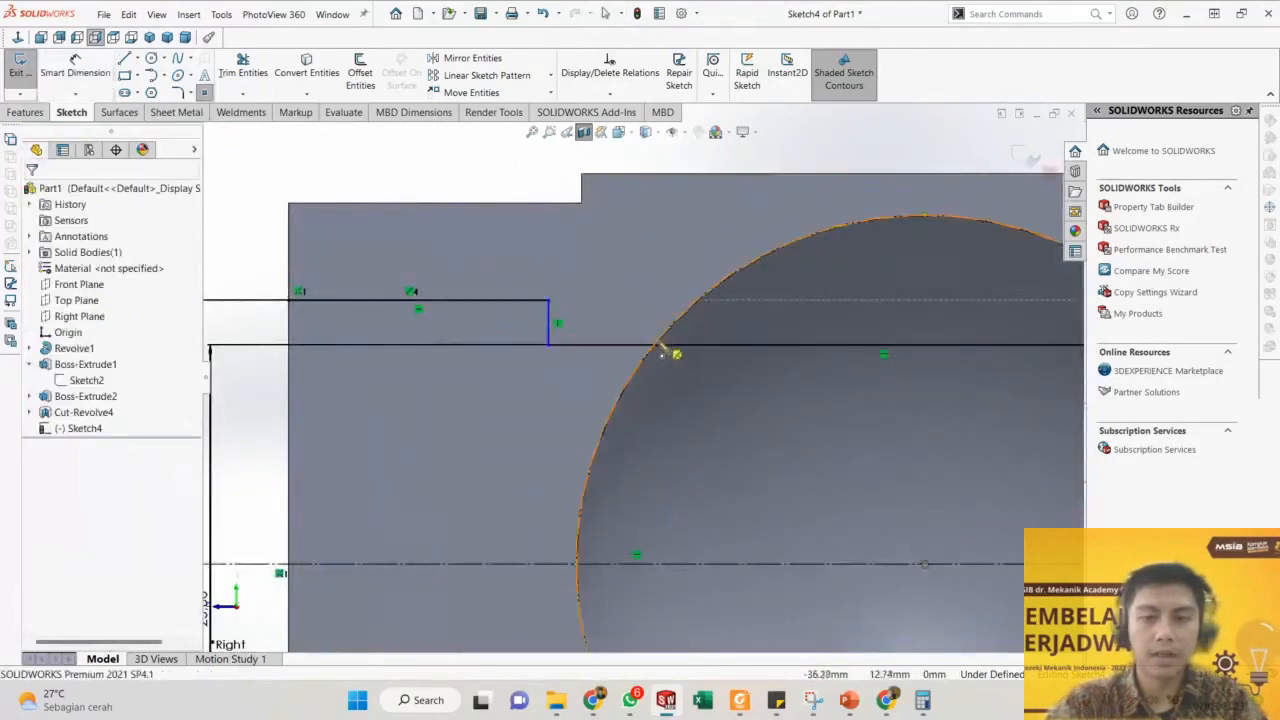
left_click(651, 347)
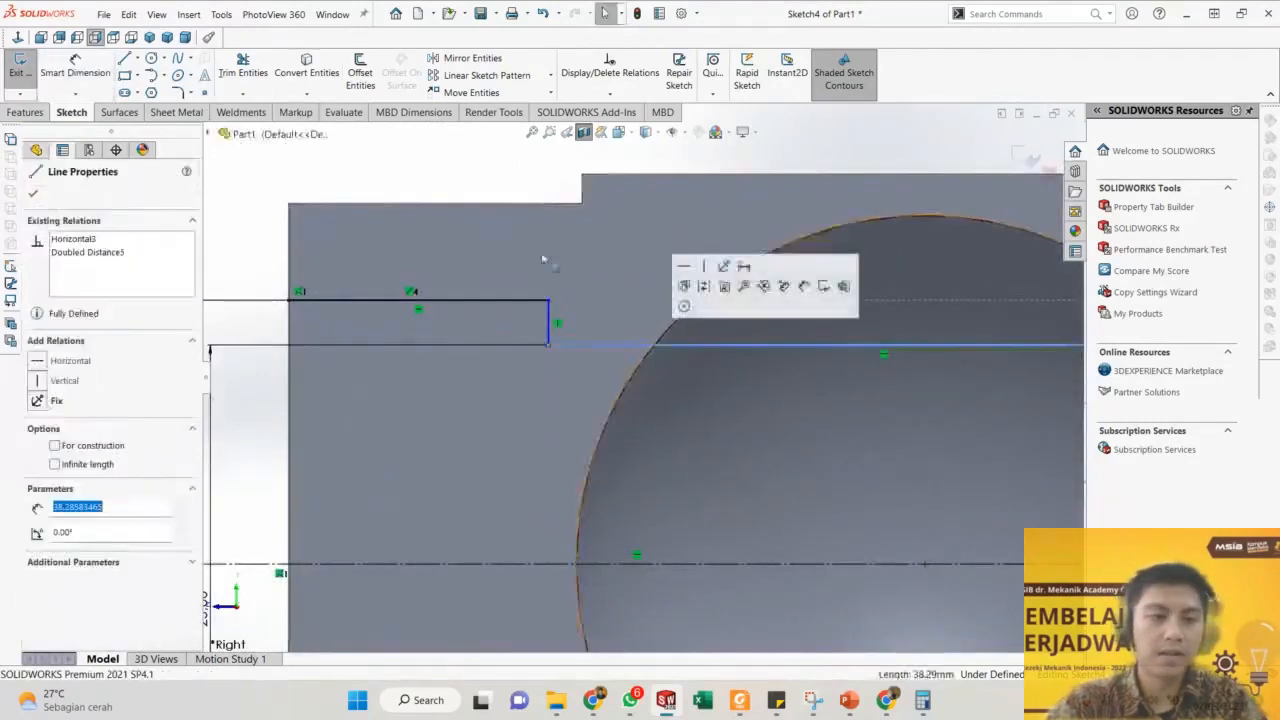
left_click(205, 92)
left_click(655, 348)
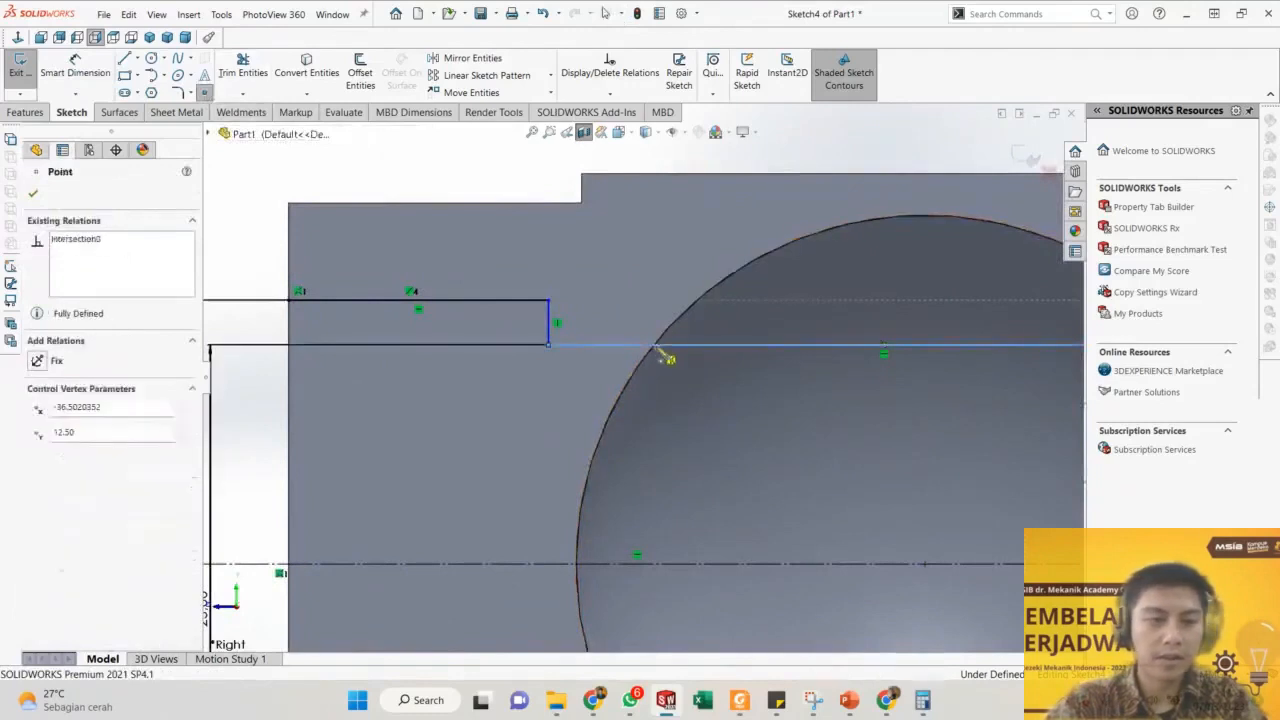
key("Escape")
scroll(650, 355, "down", 3)
left_click(629, 358)
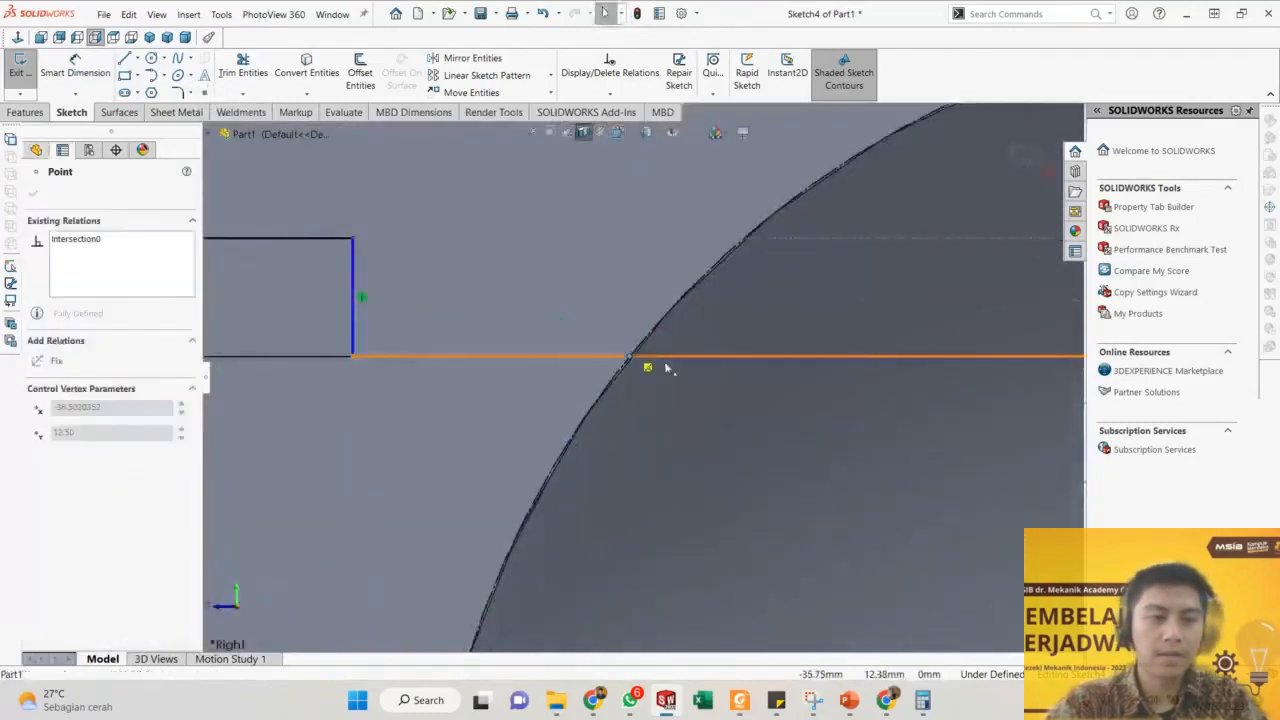
key("Escape")
Dimension the distance between the short vertical step line and the intersection point as 3.5 mm.
scroll(633, 360, "up", 4)
key("d")
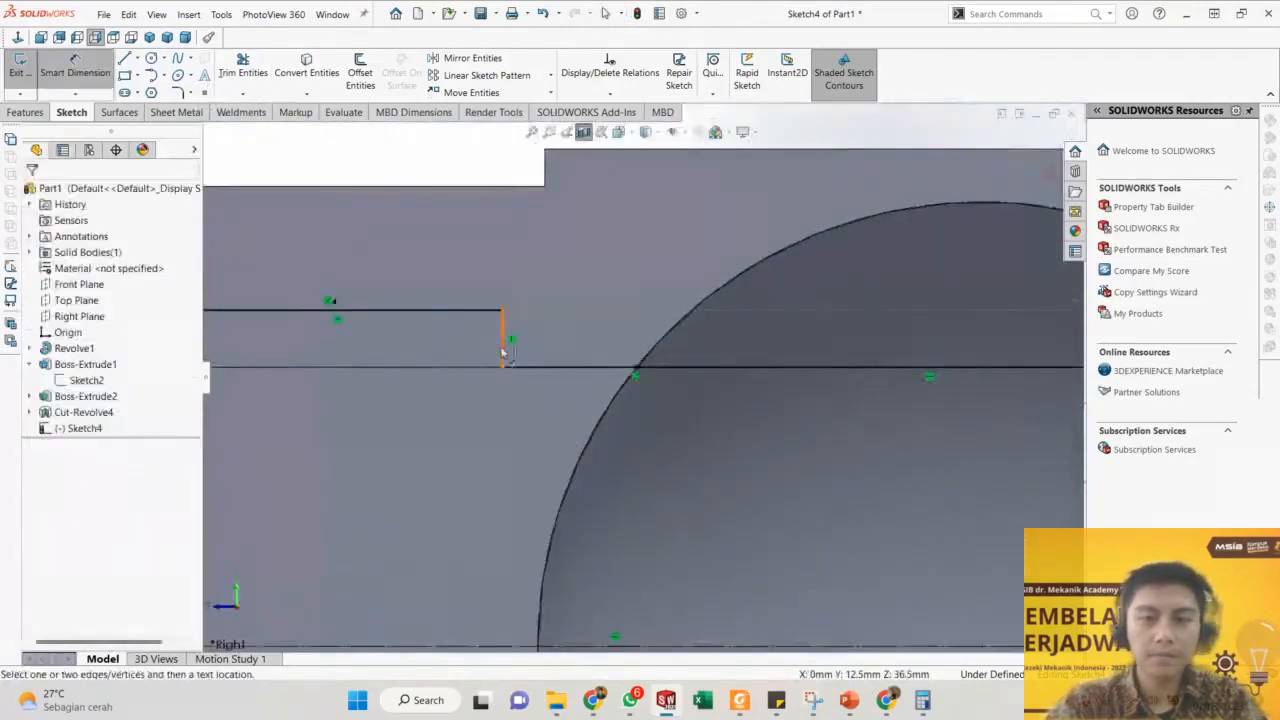
left_click(502, 340)
left_click(636, 375)
scroll(587, 212, "up", 3)
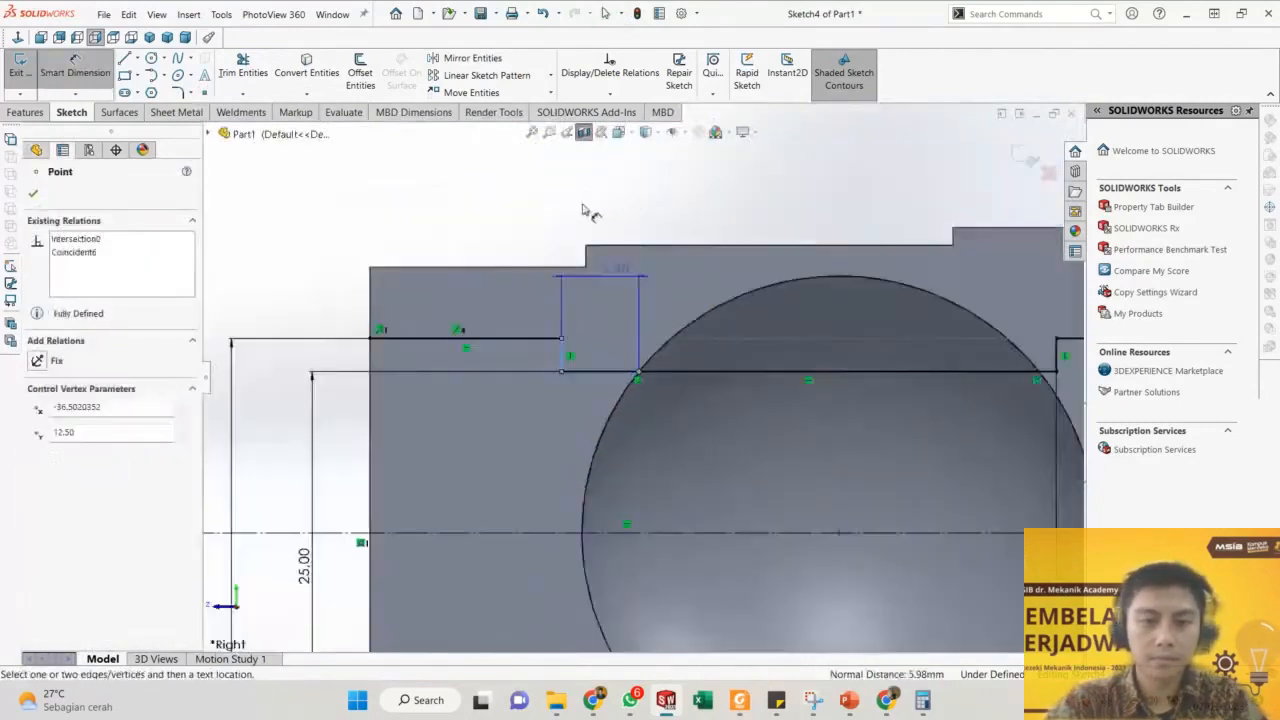
left_click(590, 200)
type("3.5")
key("Return")
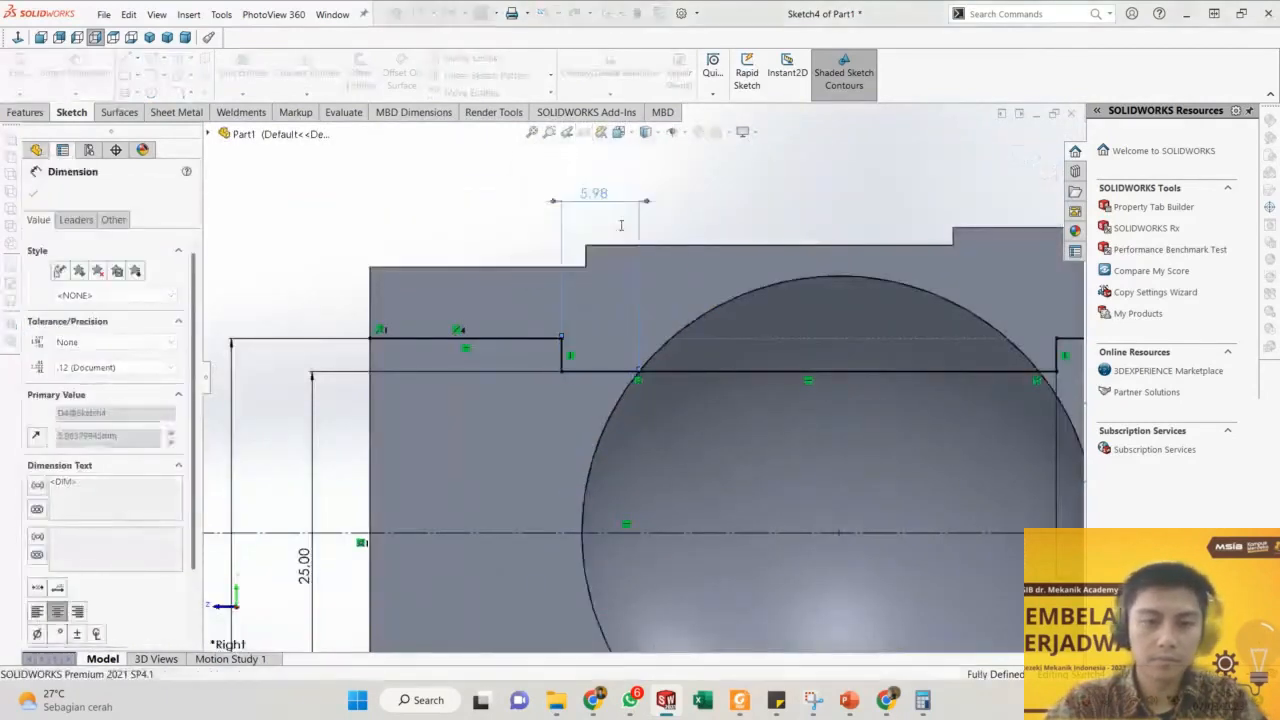
scroll(521, 263, "up", 2)
scroll(628, 332, "up", 3)
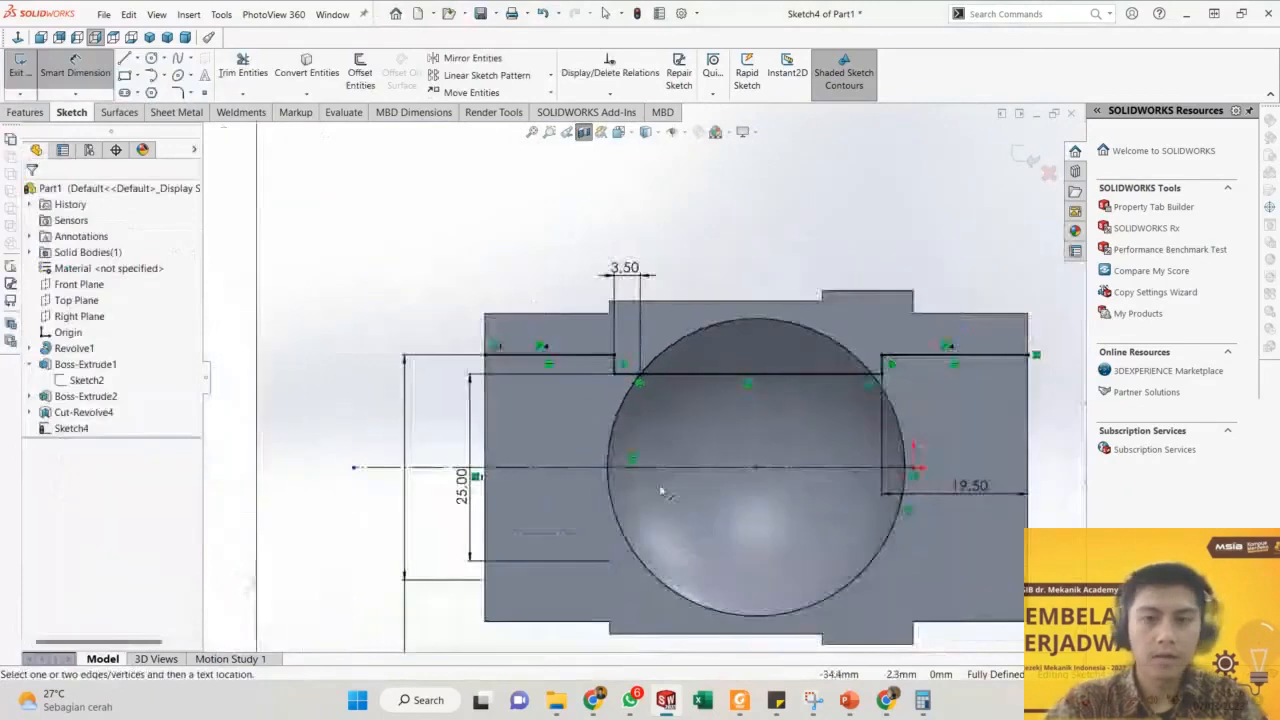
key("Escape")
Close the bore profile with lines down one end face, along the centerline, and up the opposite end face.
scroll(771, 413, "down", 1)
scroll(757, 417, "up", 3)
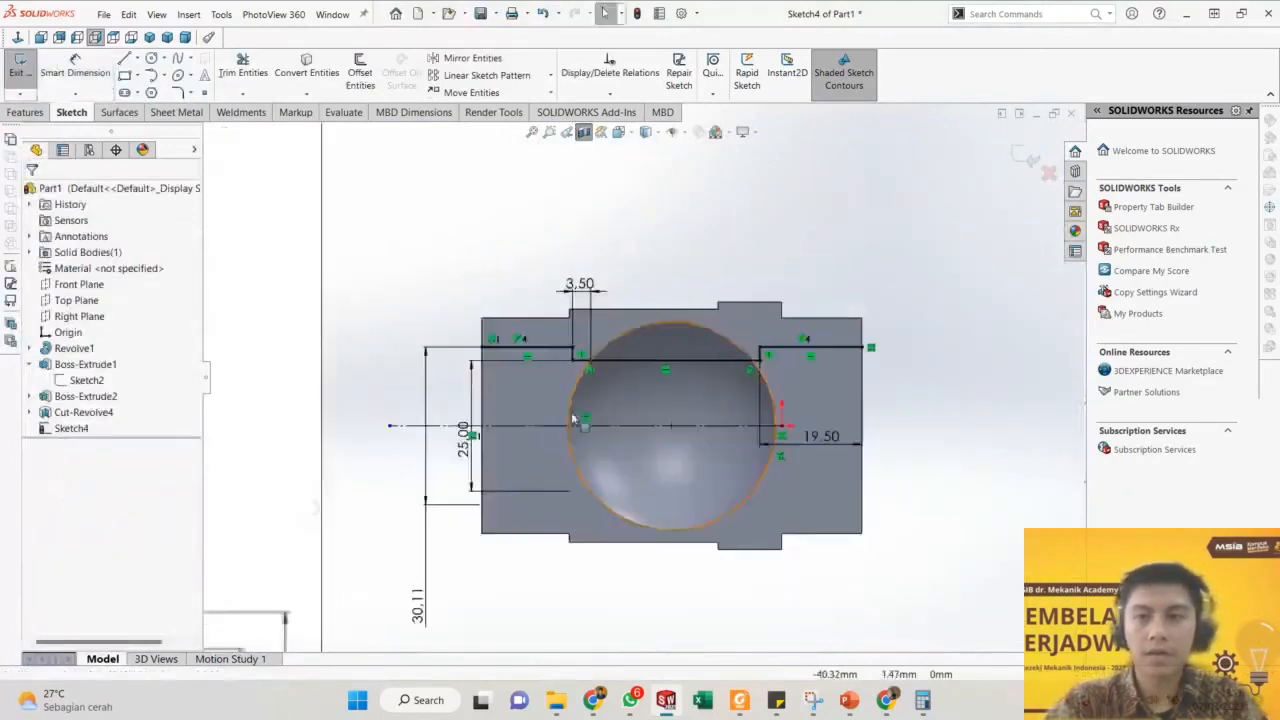
scroll(693, 380, "down", 2)
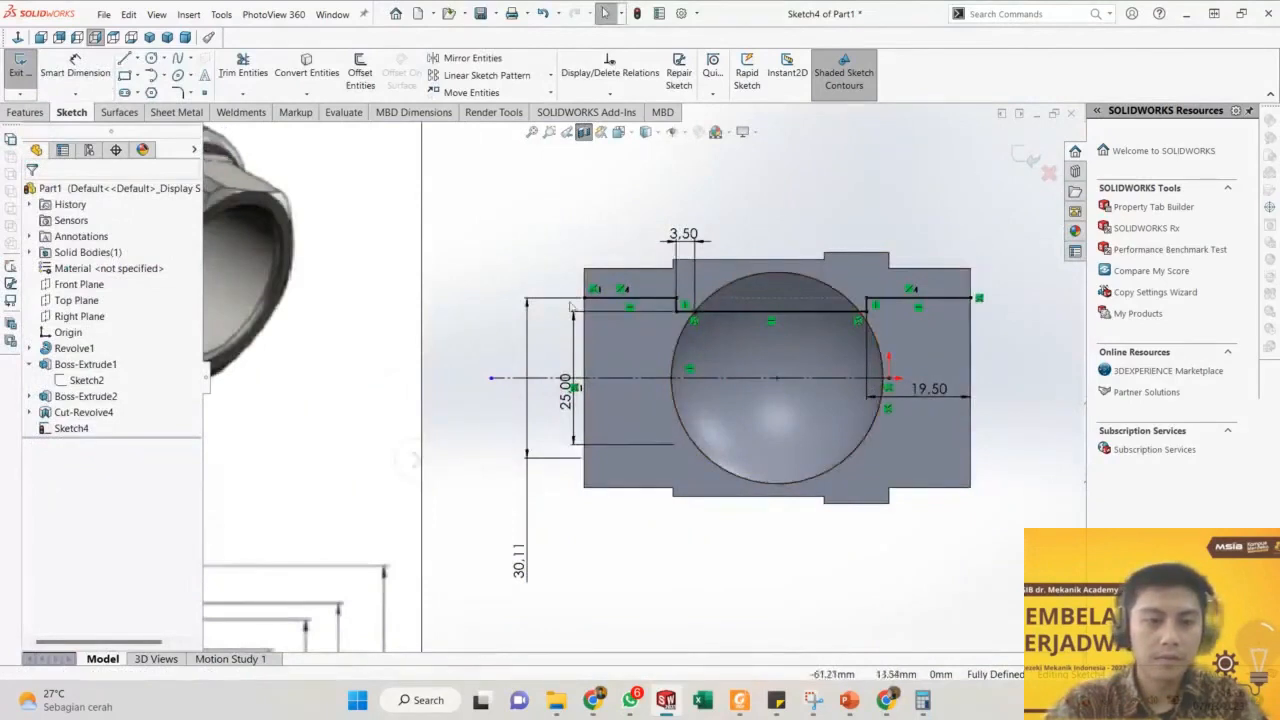
key("l")
left_click(584, 298)
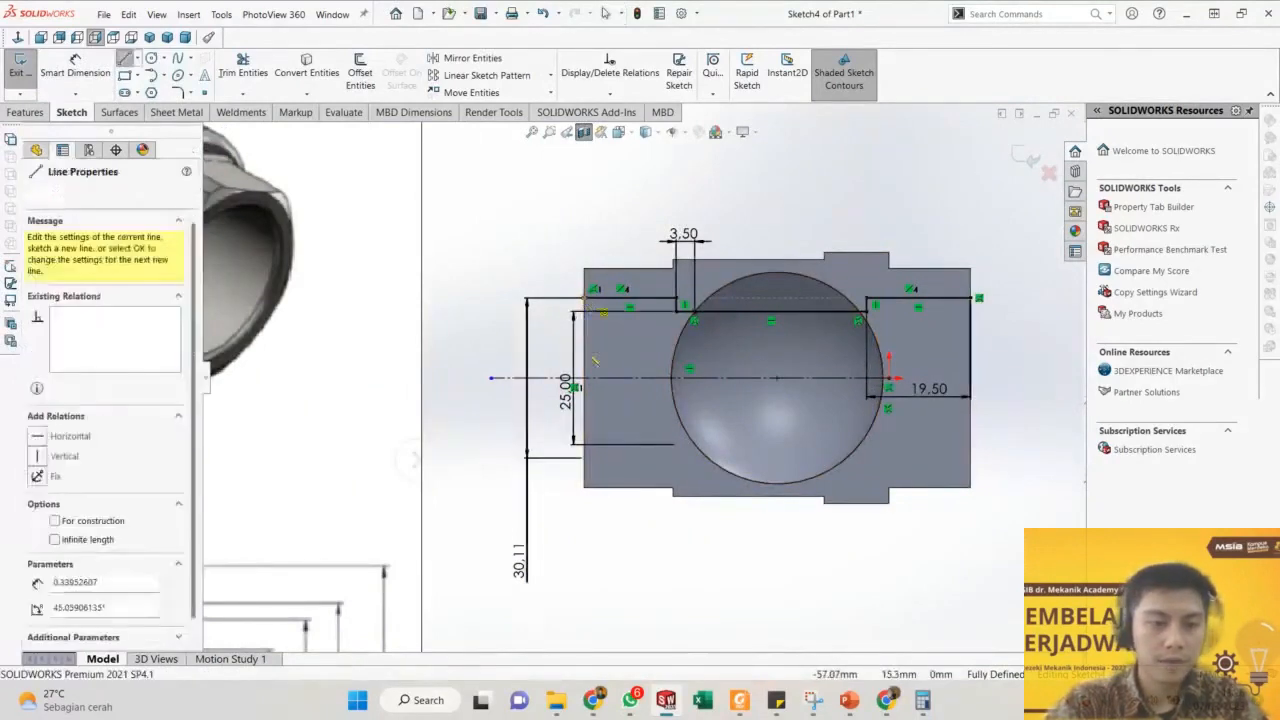
left_click(586, 378)
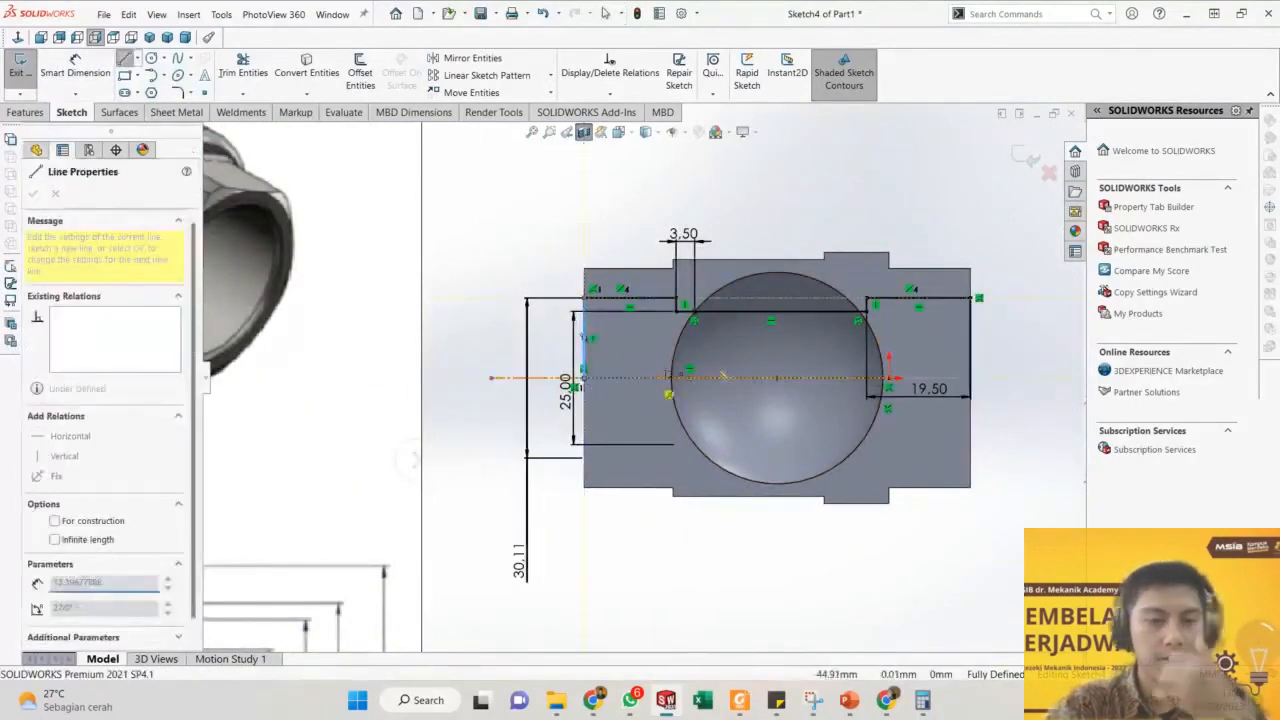
left_click(978, 378)
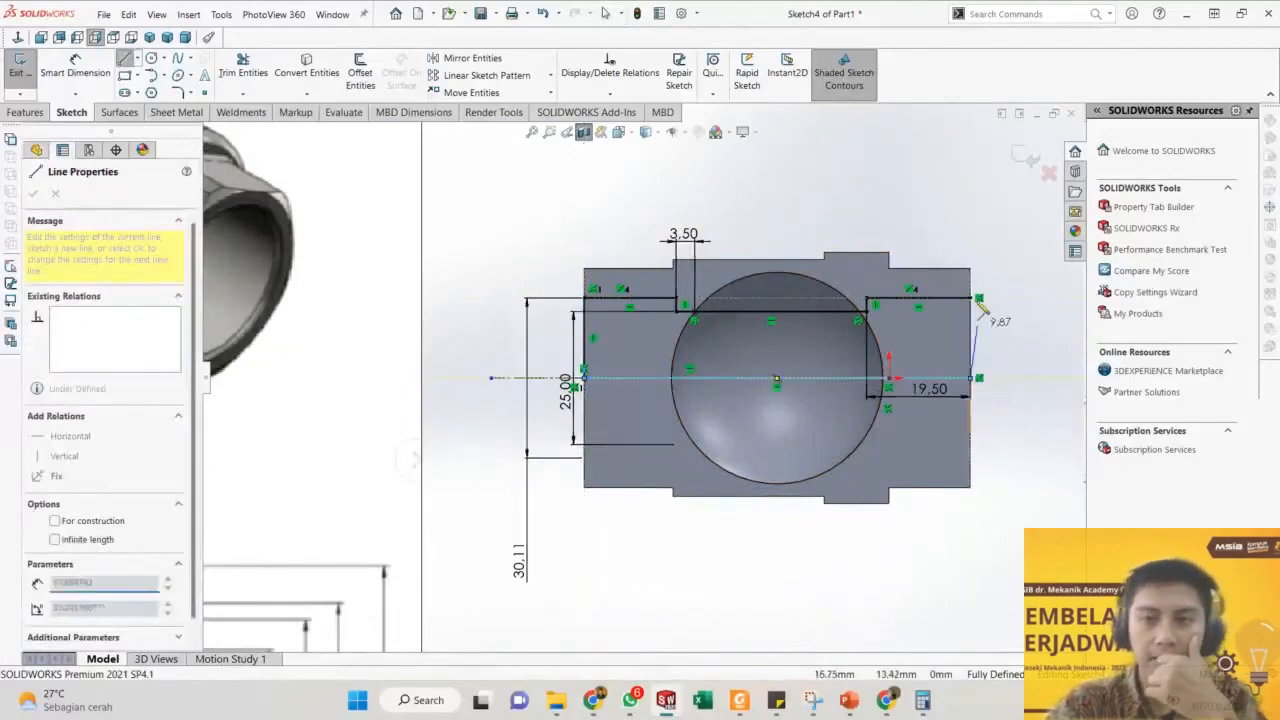
left_click(979, 298)
key("Escape")
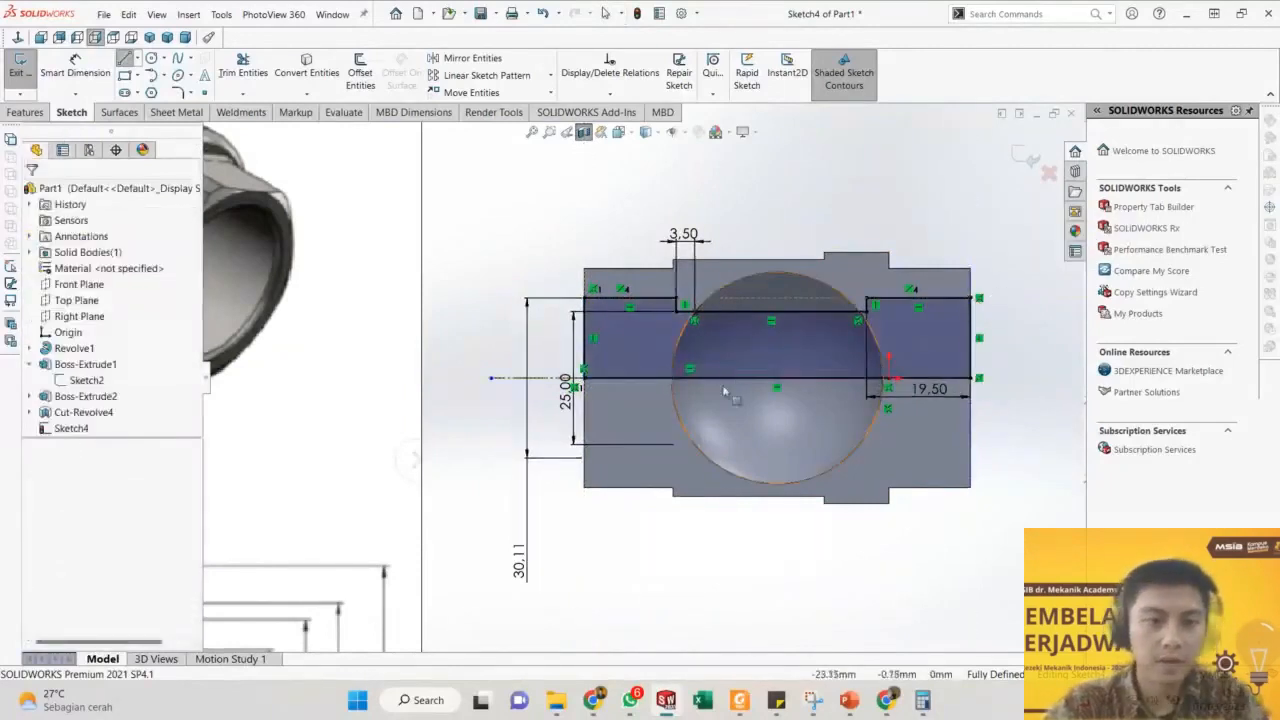
Try a 360-degree boss revolve of the bore profile about the centerline, and undo it.
middle_click_drag(724, 392, 548, 395)
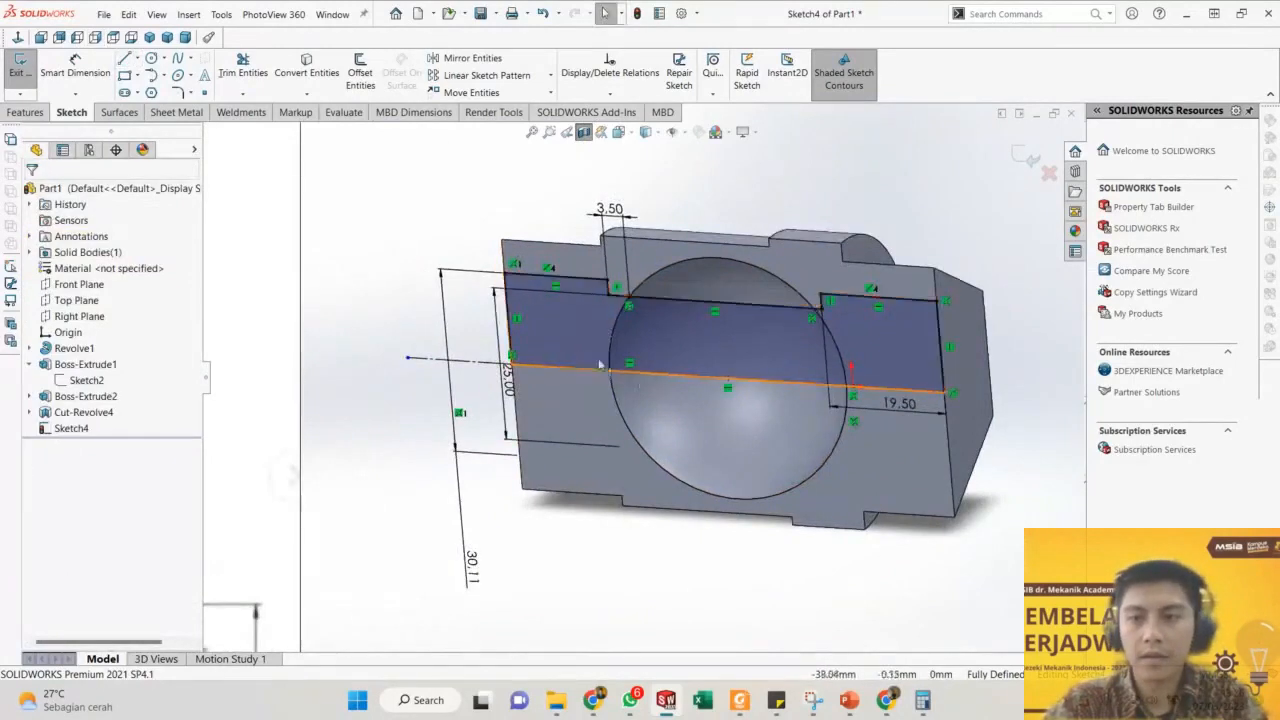
left_click(27, 112)
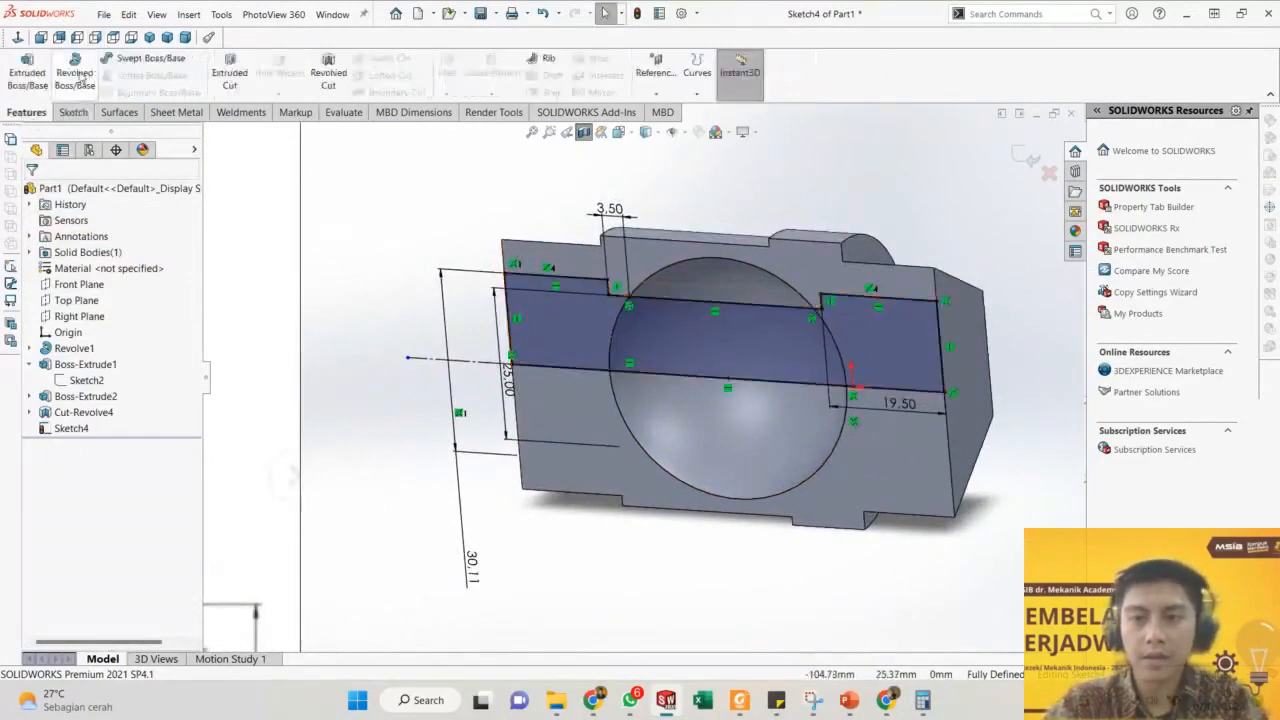
left_click(76, 74)
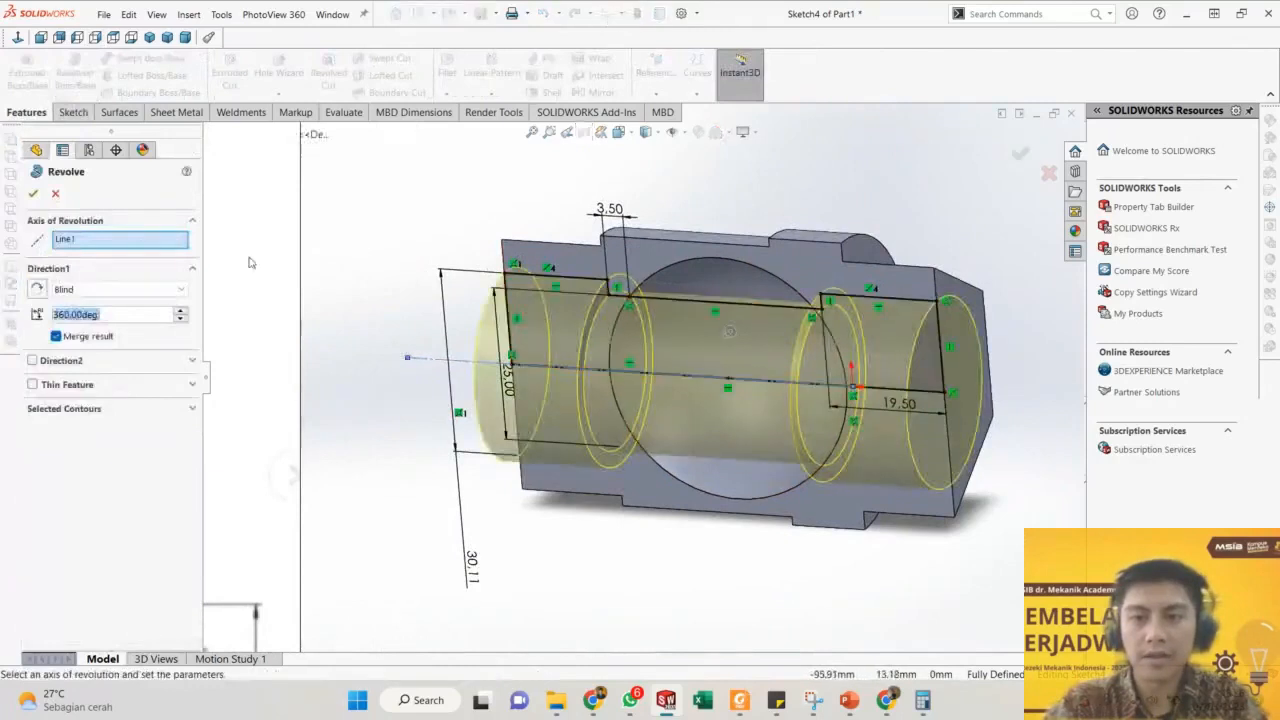
left_click(33, 194)
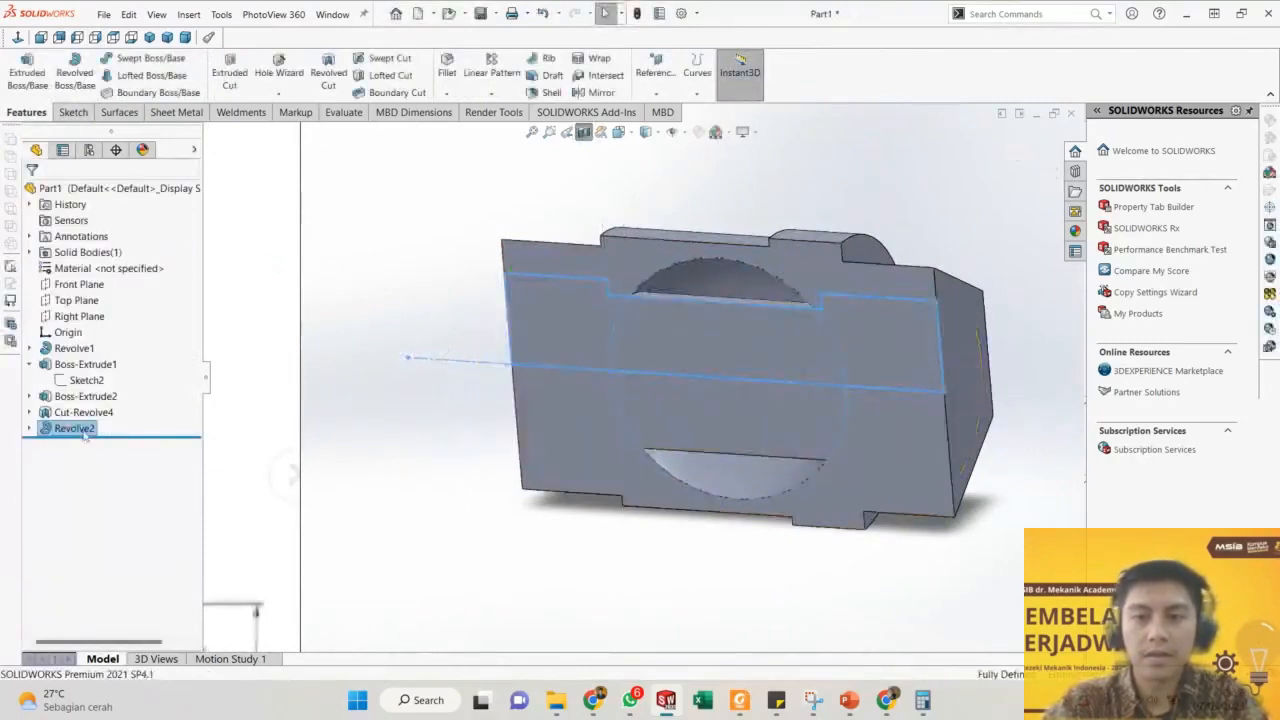
key("ctrl+z")
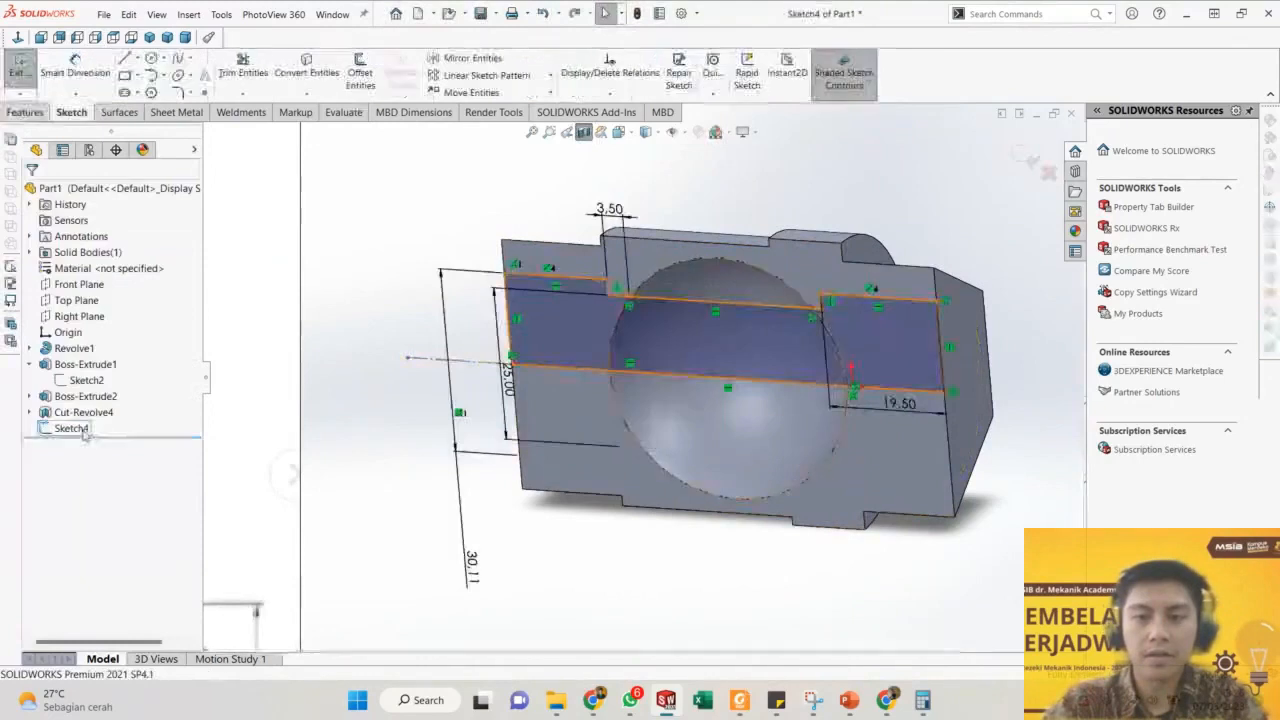
Cut the stepped bore through the body by revolving the profile 360 degrees about the centerline.
left_click(28, 112)
left_click(328, 75)
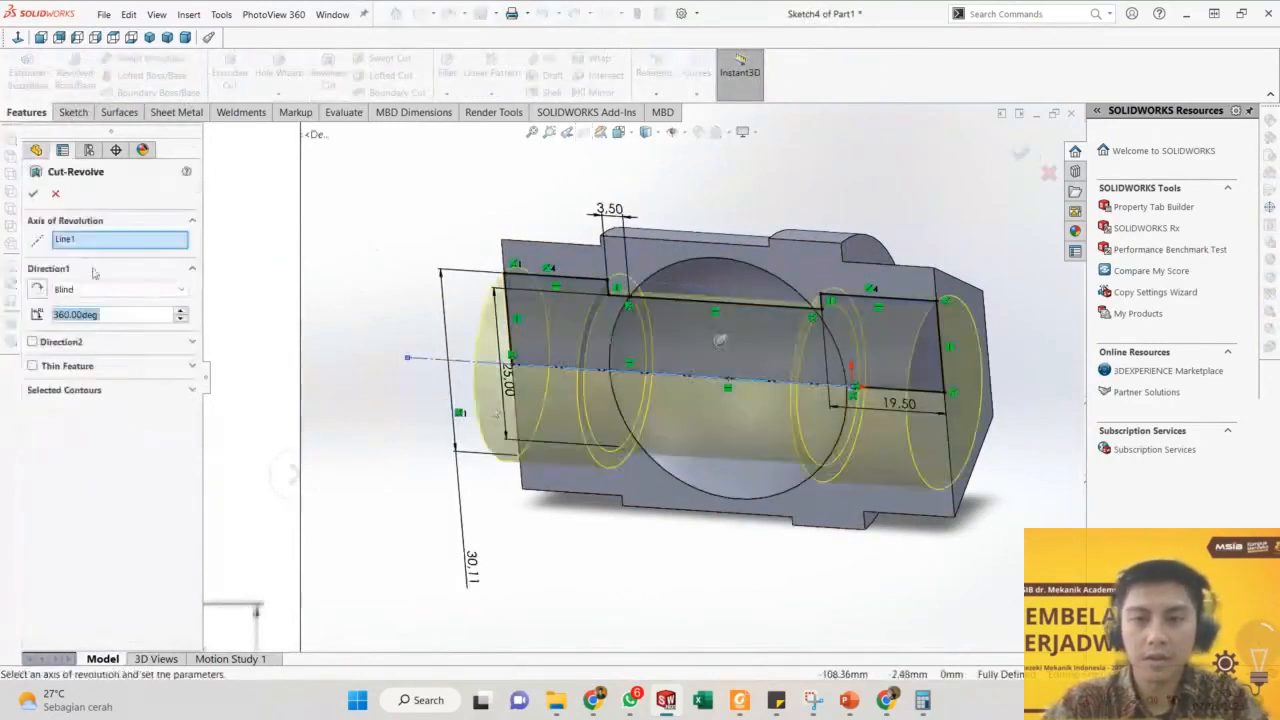
left_click(35, 194)
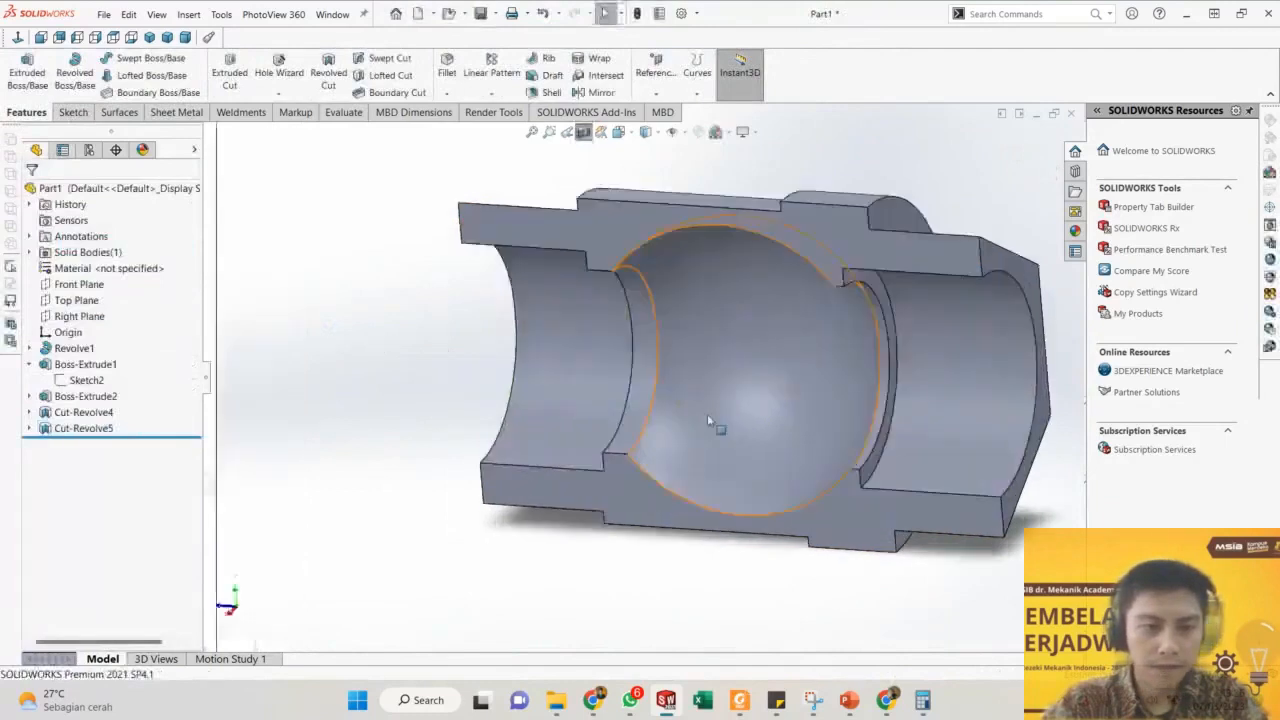
Examine the stepped bore and spherical cavity in the sectioned valve body from several angles.
scroll(709, 414, "down", 3)
mouse_move(729, 399)
middle_mouse_down()
mouse_move(800, 390)
mouse_move(560, 365)
mouse_move(720, 365)
middle_mouse_up()
scroll(810, 313, "up", 3)
mouse_move(810, 313)
middle_mouse_down()
mouse_move(663, 377)
mouse_move(594, 428)
middle_mouse_up()
scroll(663, 377, "up", 3)
scroll(674, 375, "down", 2)
scroll(651, 389, "up", 2)
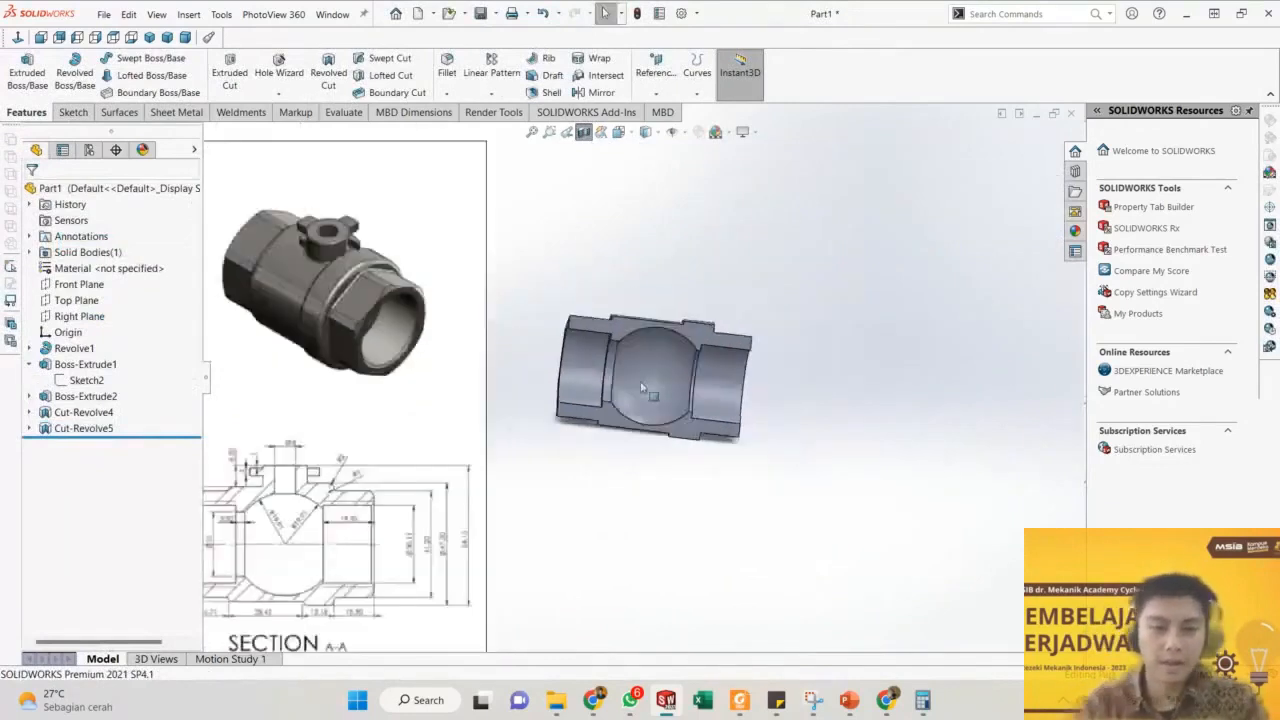
scroll(661, 390, "down", 1)
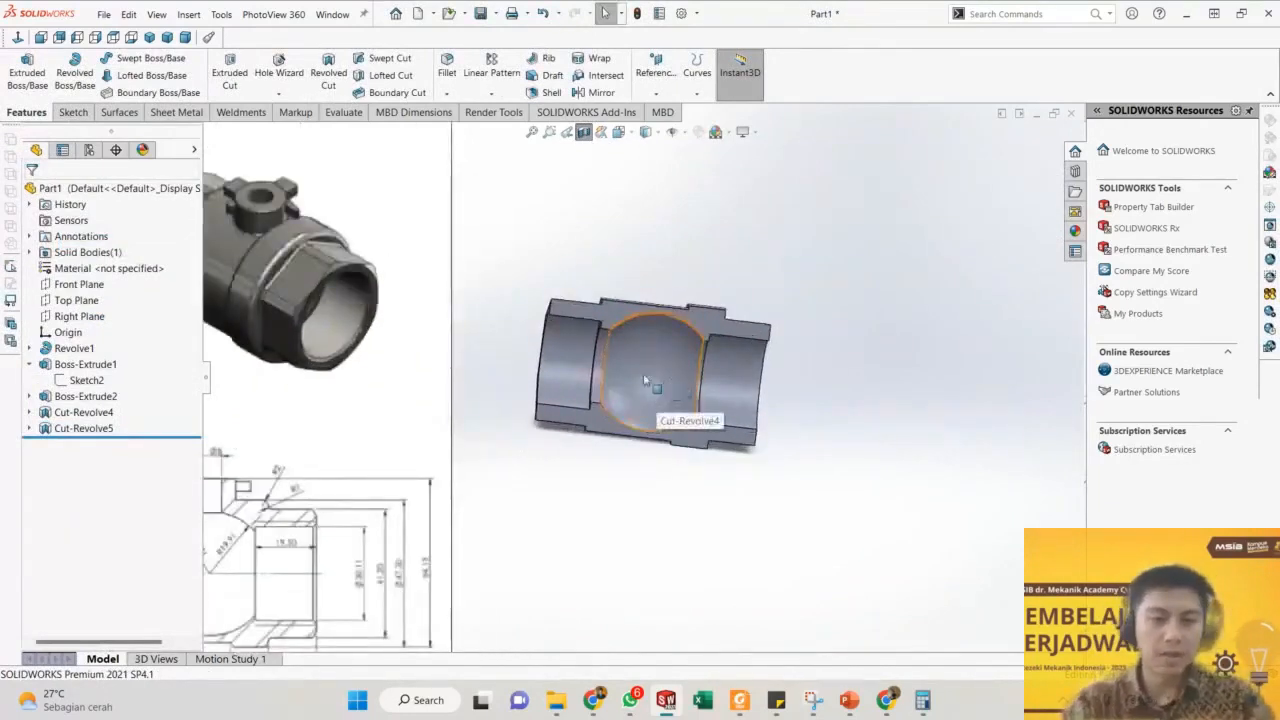
Face the section squarely in the Right view and compare it with the dimensions in the reference Section A-A drawing.
key("space")
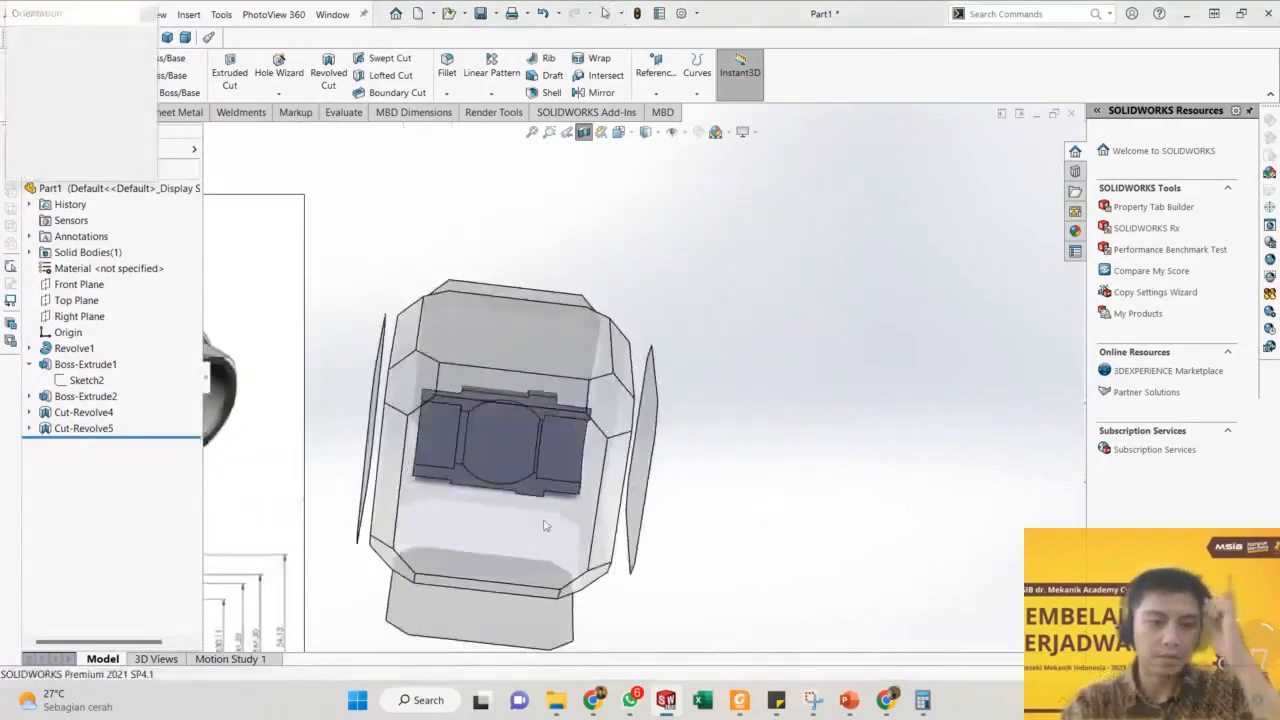
left_click(545, 525)
scroll(583, 440, "down", 4)
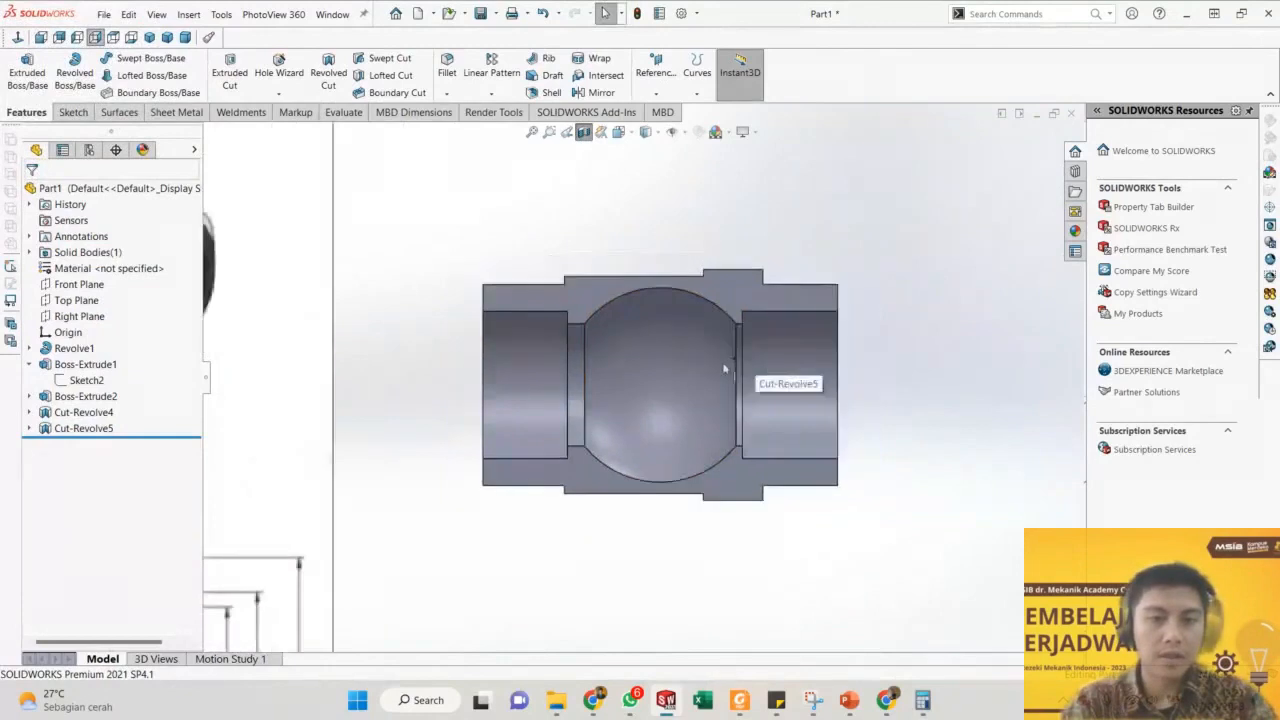
scroll(650, 380, "up", 4)
scroll(397, 497, "down", 3)
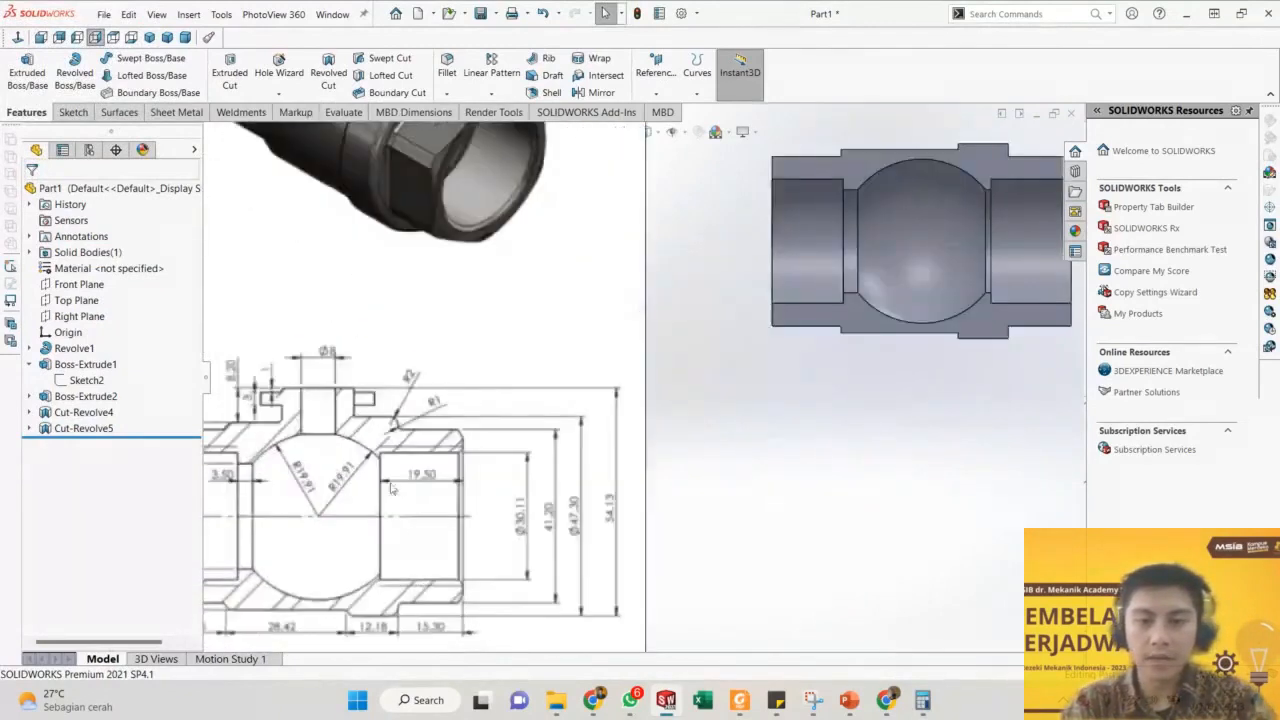
scroll(369, 458, "up", 1)
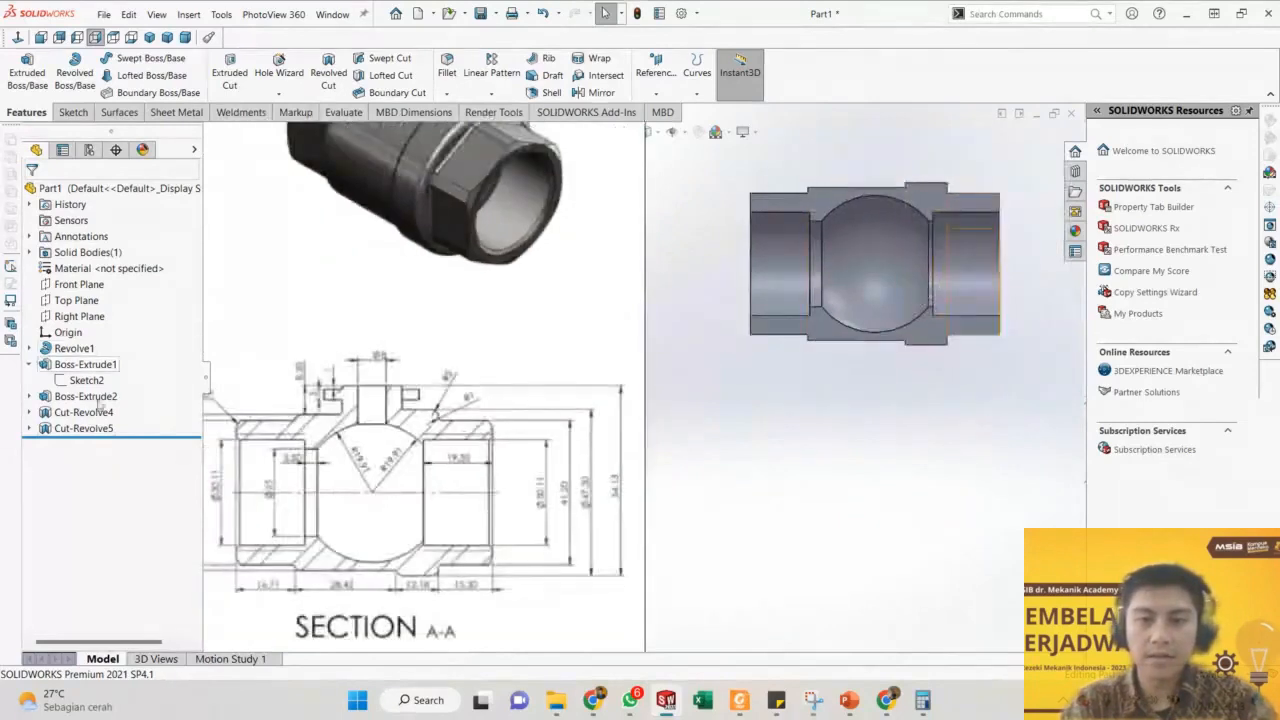
Open the stepped-bore profile sketch, examine its dimensions and where it meets the spherical cavity's outline, and exit the sketch.
left_click(83, 412)
left_click(29, 428)
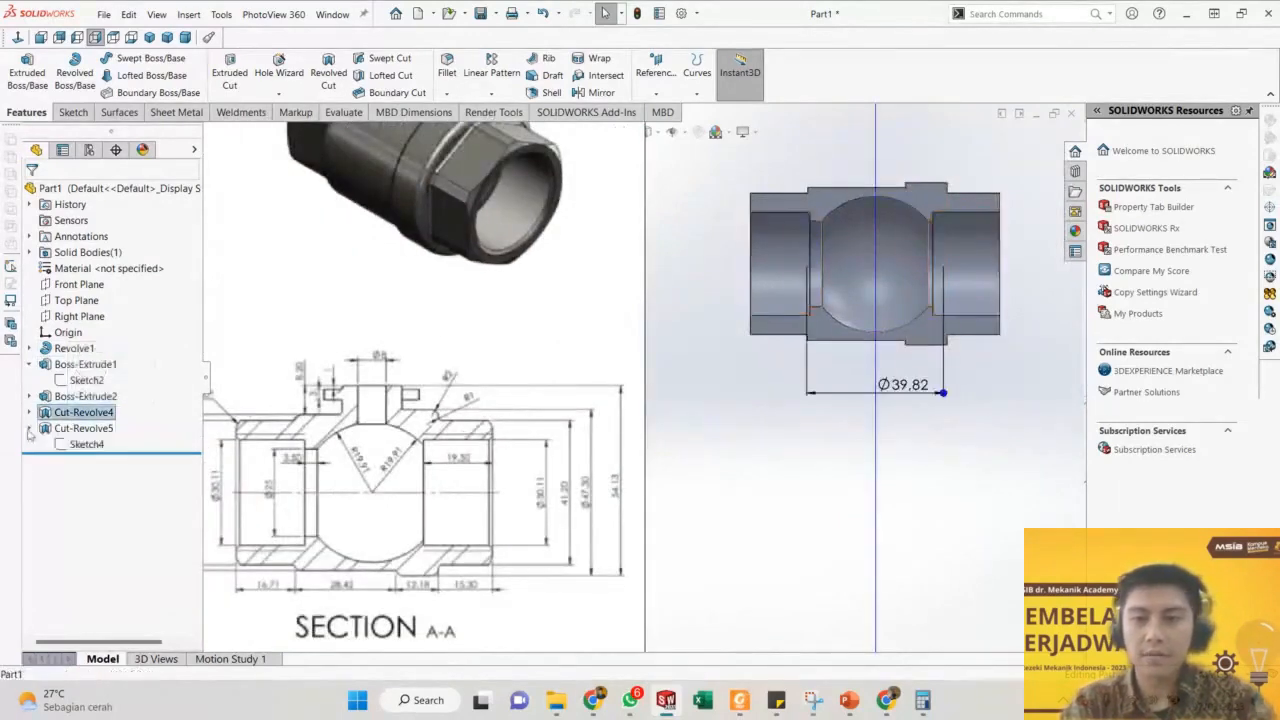
left_click(87, 446)
left_click(100, 390)
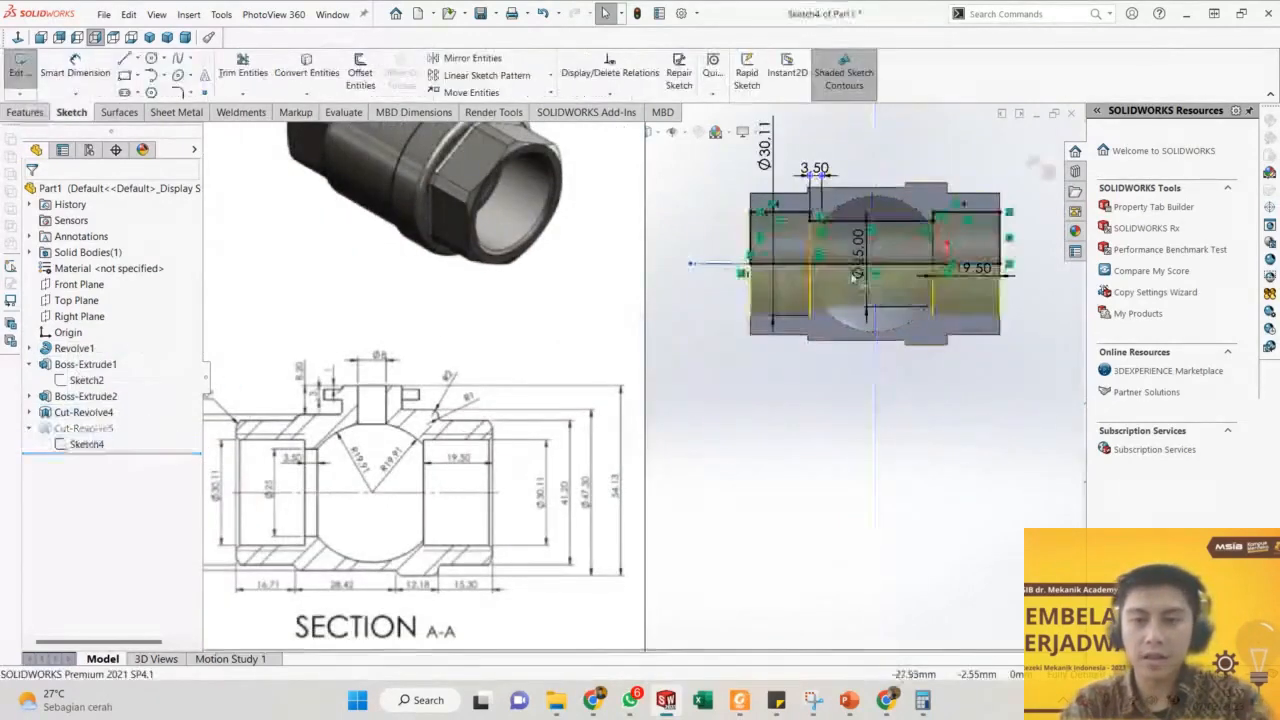
scroll(873, 266, "down", 2)
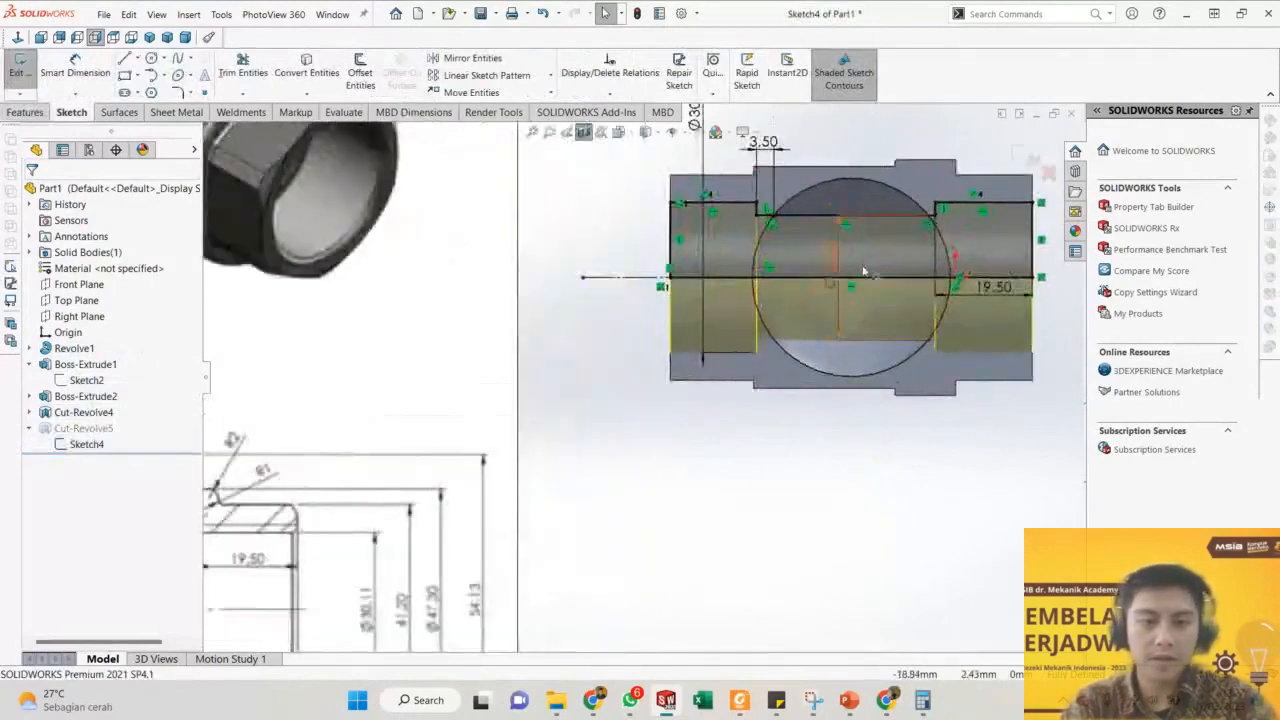
scroll(865, 271, "up", 2)
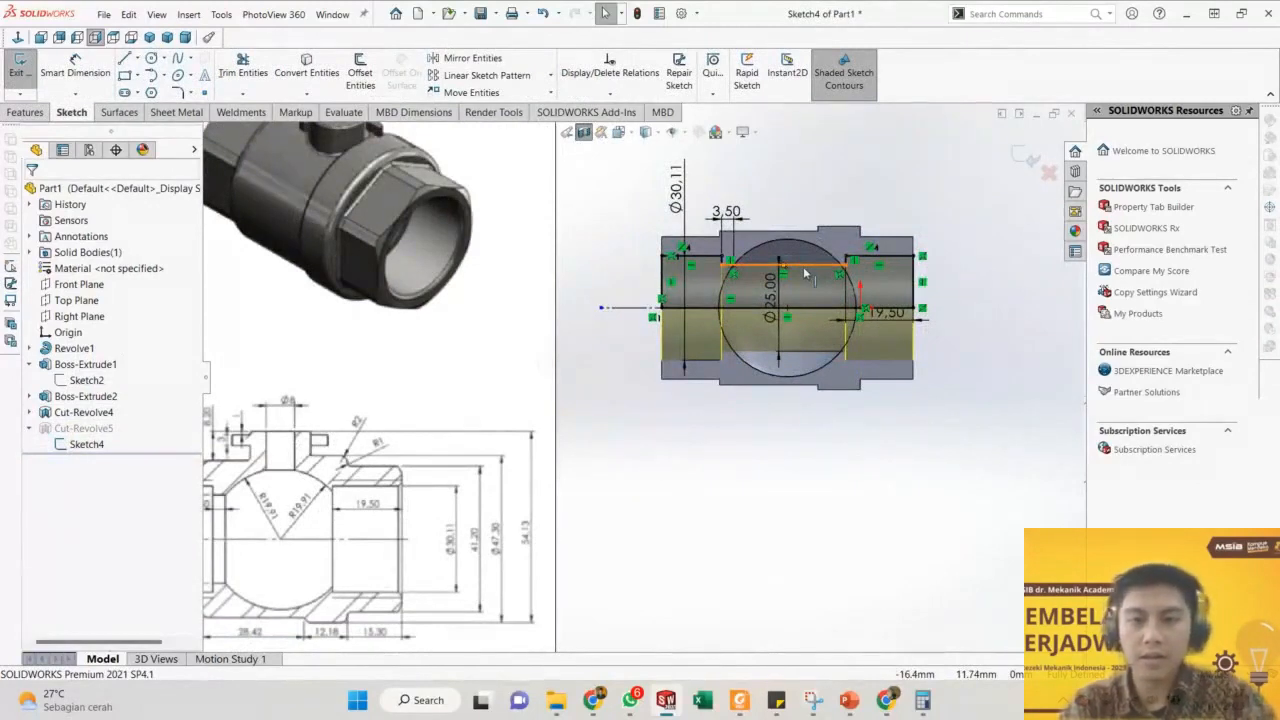
scroll(848, 292, "up", 3)
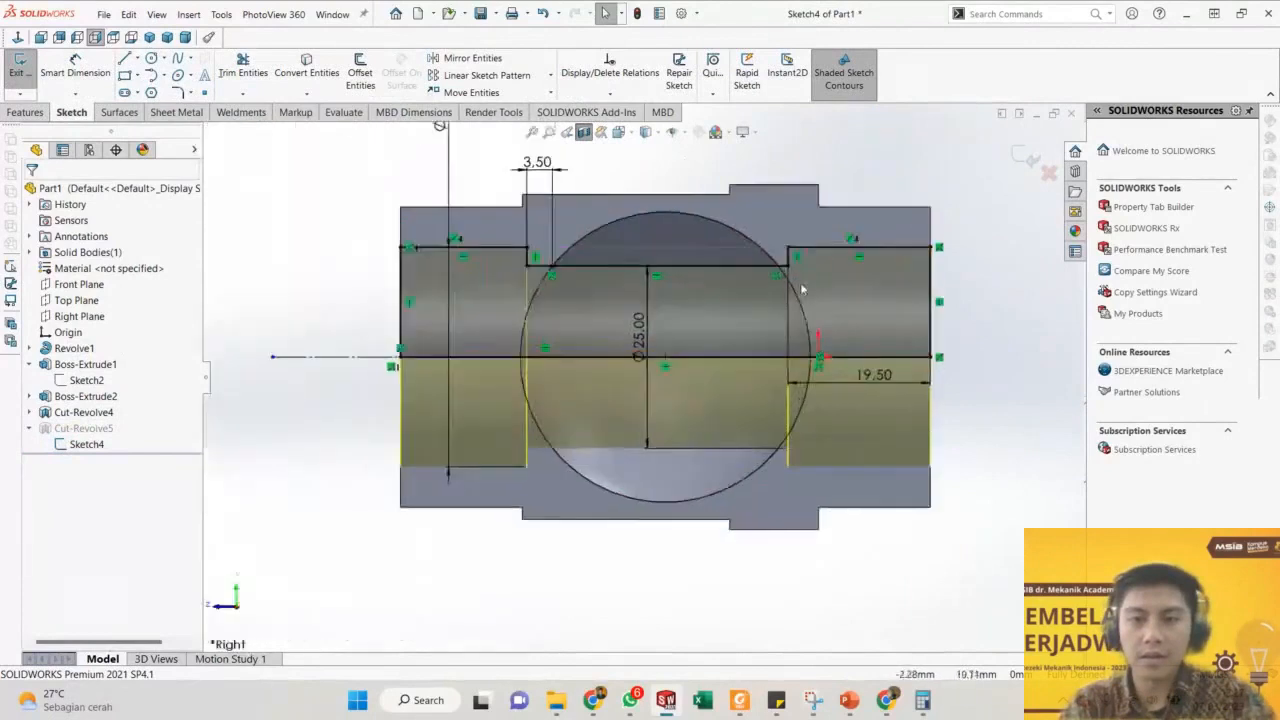
scroll(782, 286, "down", 2)
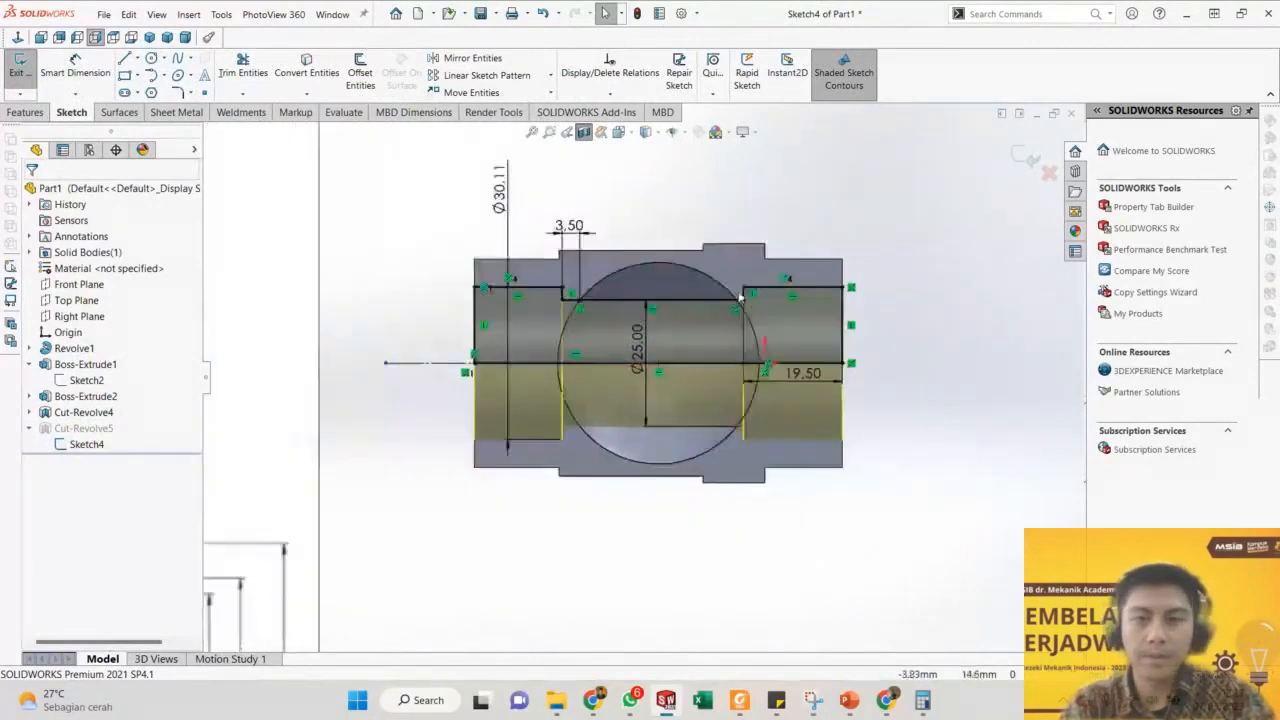
scroll(672, 320, "down", 2)
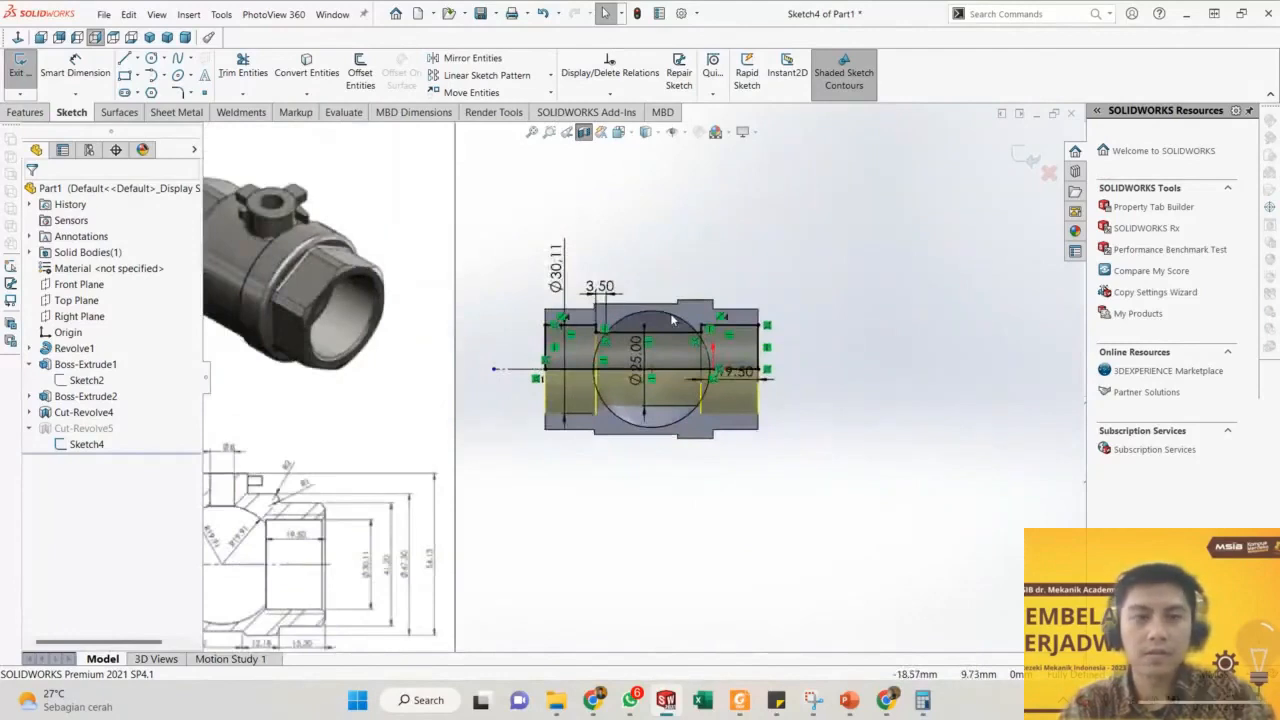
scroll(673, 320, "up", 3)
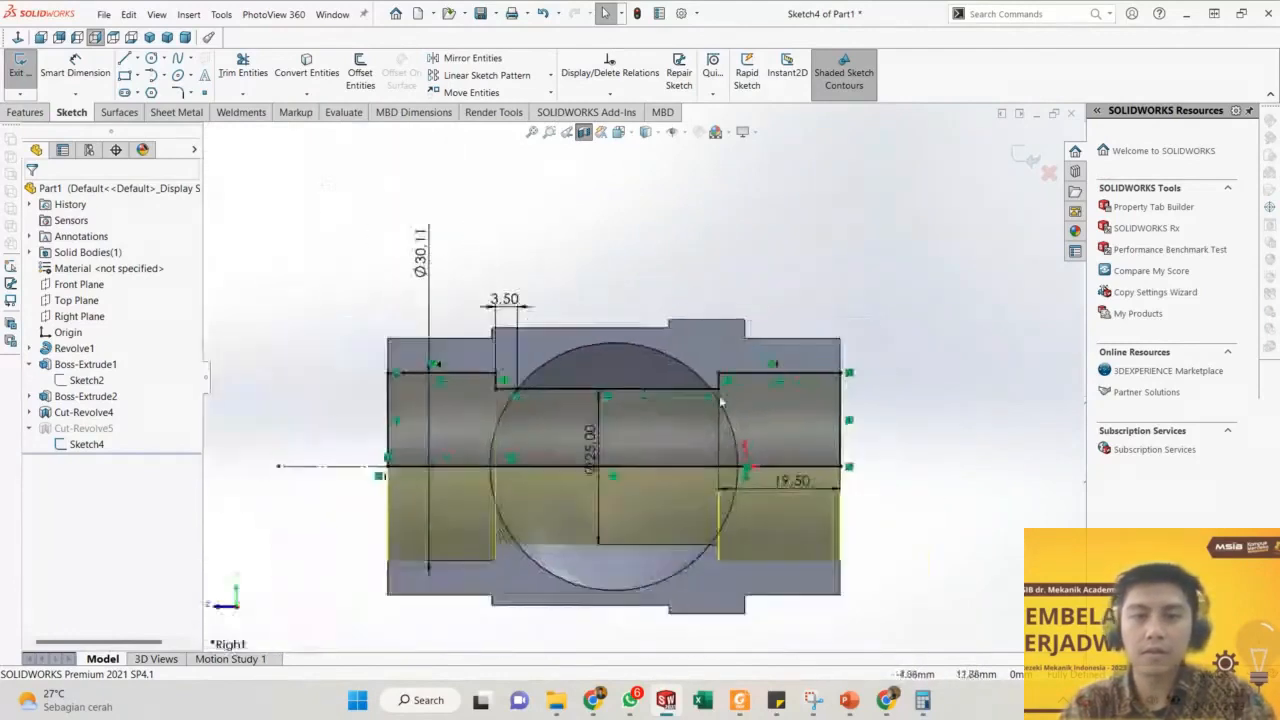
scroll(605, 400, "up", 2)
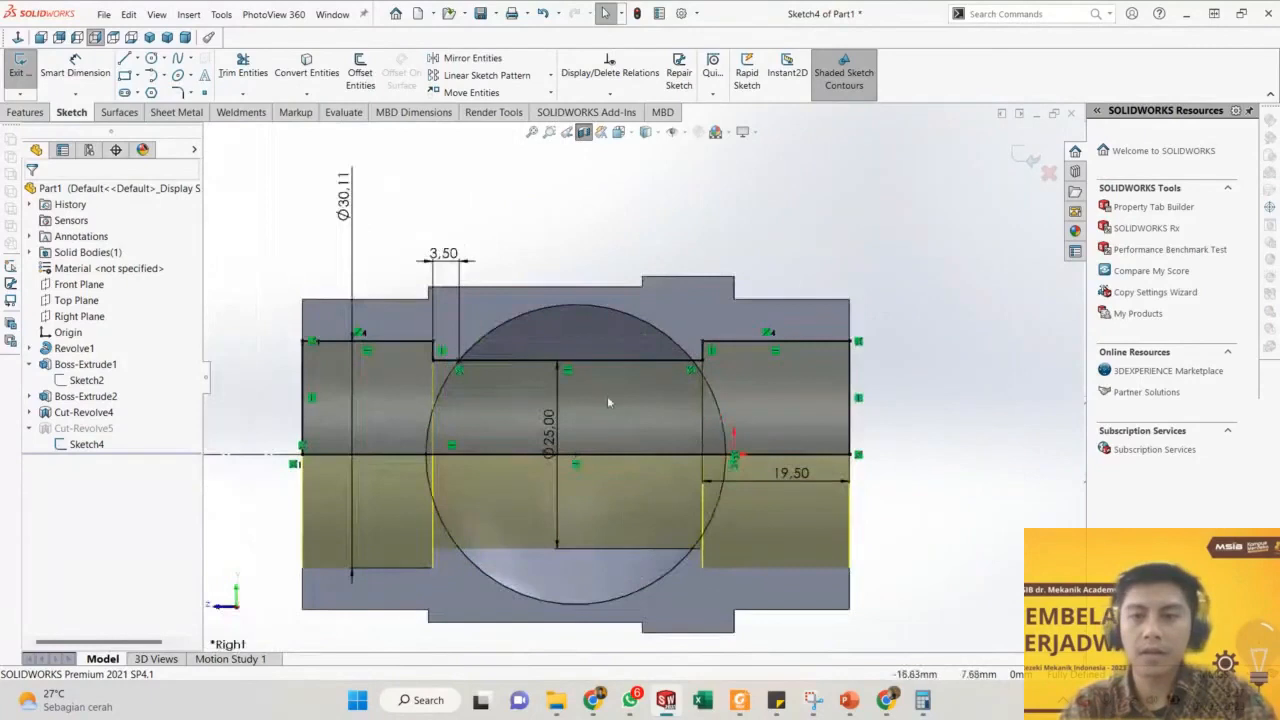
left_click(577, 464)
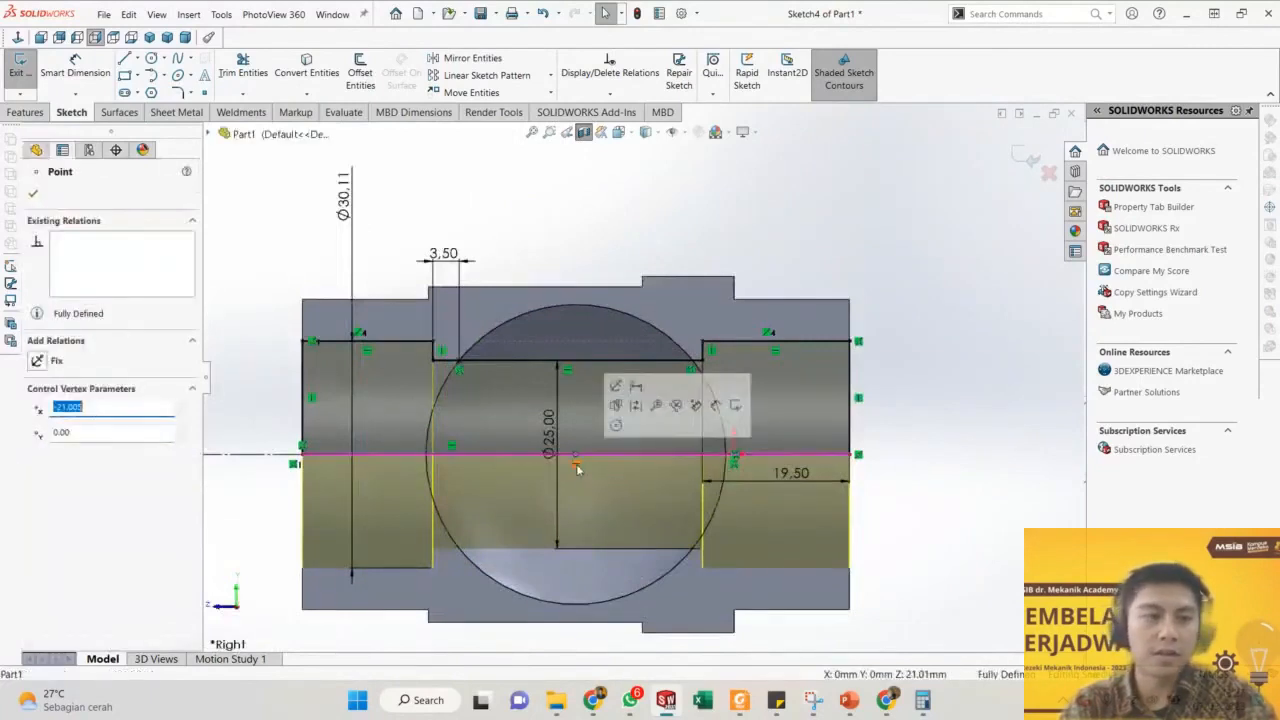
scroll(590, 490, "down", 3)
scroll(585, 487, "down", 2)
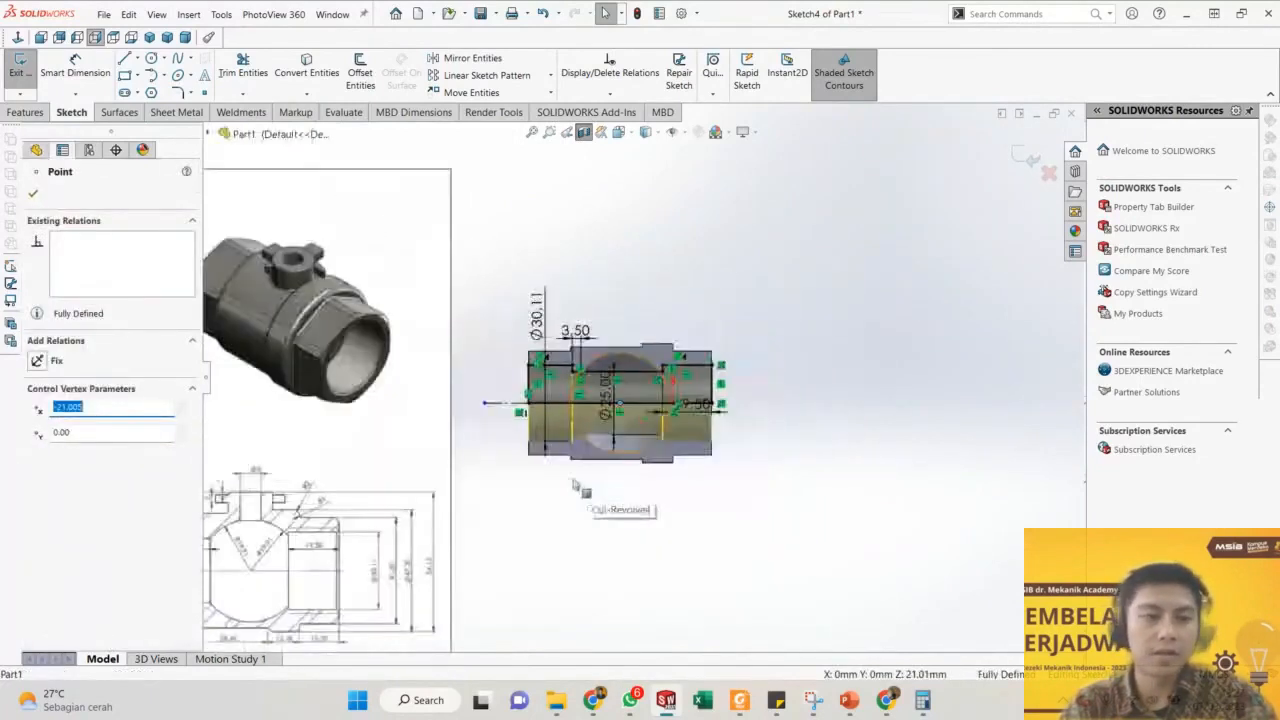
scroll(596, 436, "up", 5)
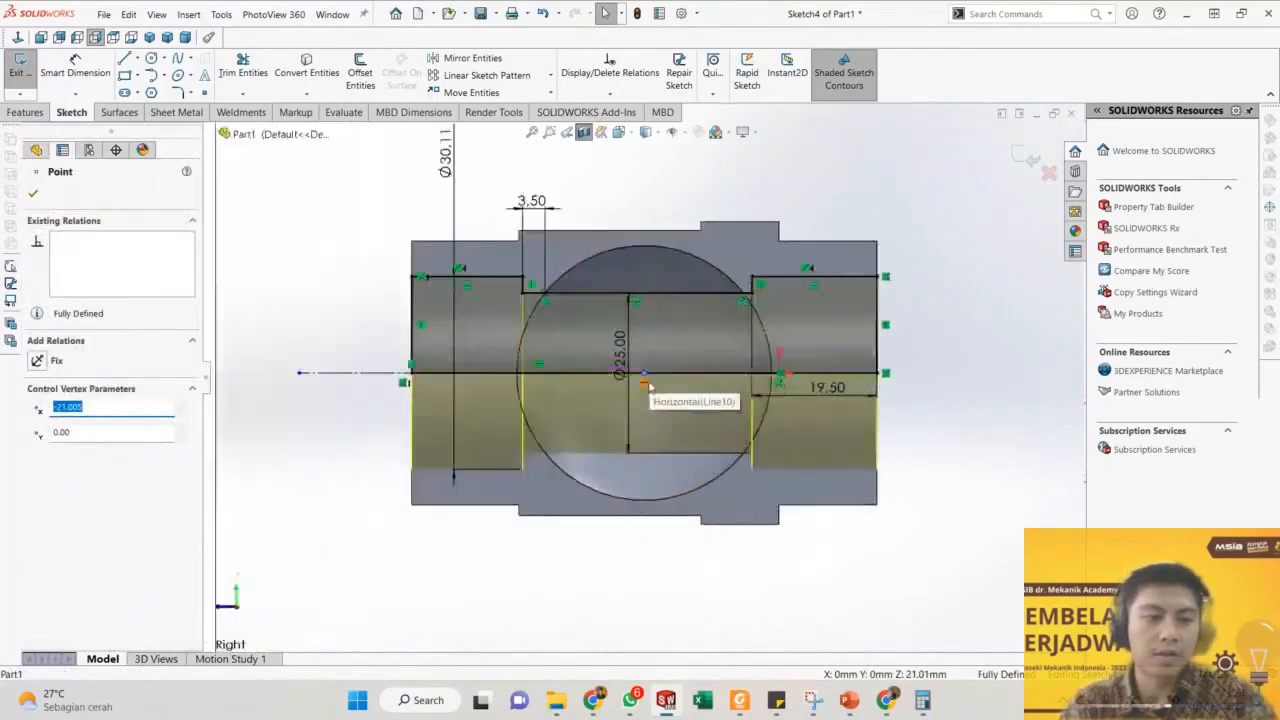
left_click(1021, 152)
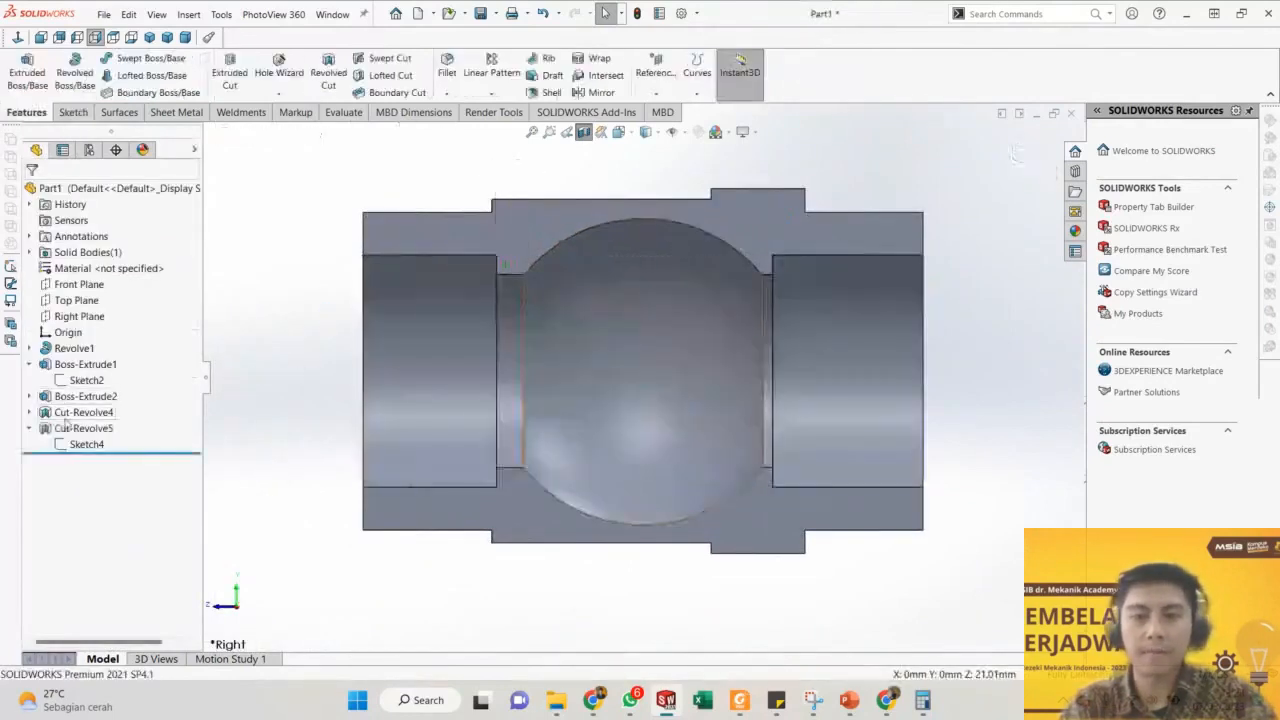
Open the semicircle sketch of the spherical cavity, inspect how it is positioned on the centerline, and exit the sketch.
left_click(29, 412)
left_click(86, 428)
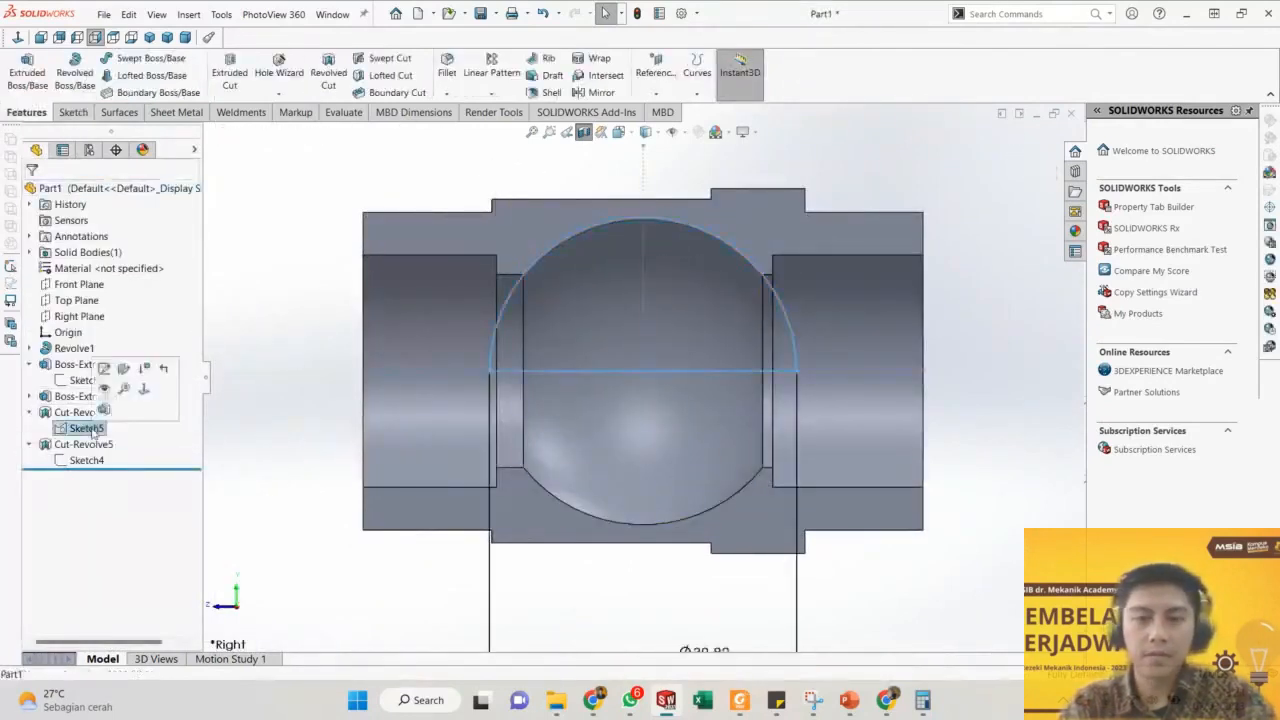
right_click(80, 428)
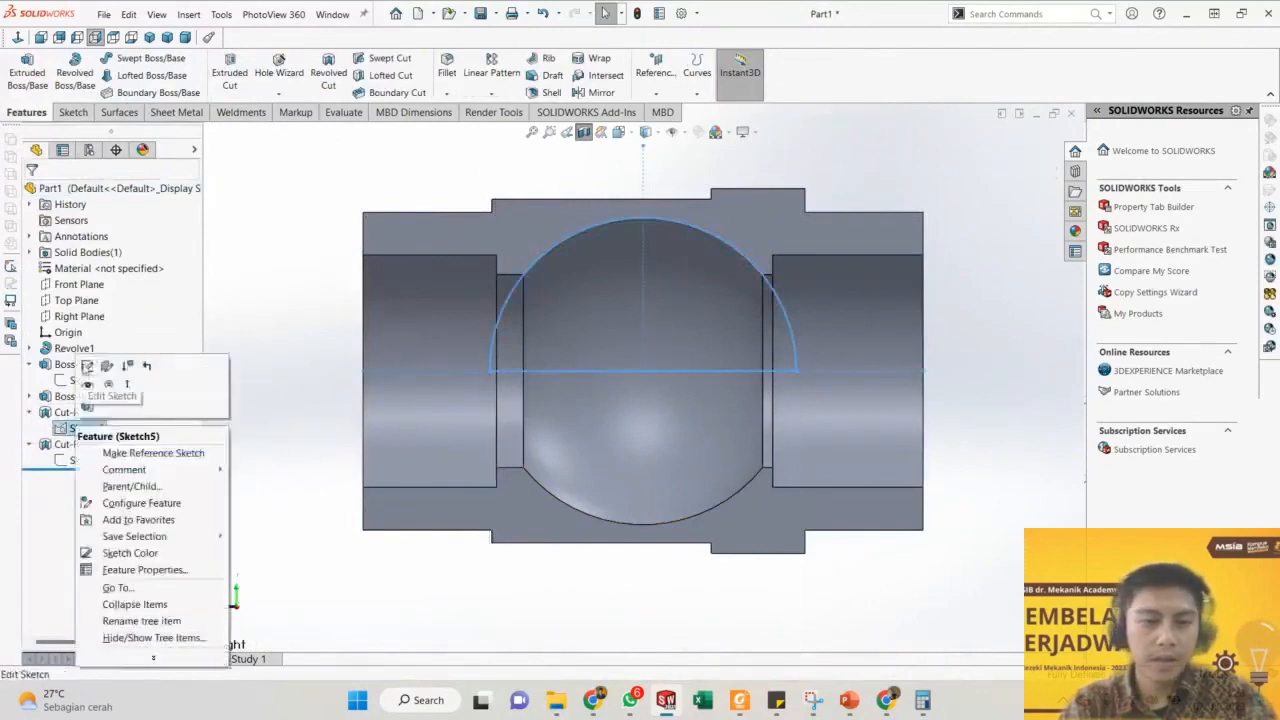
left_click(87, 366)
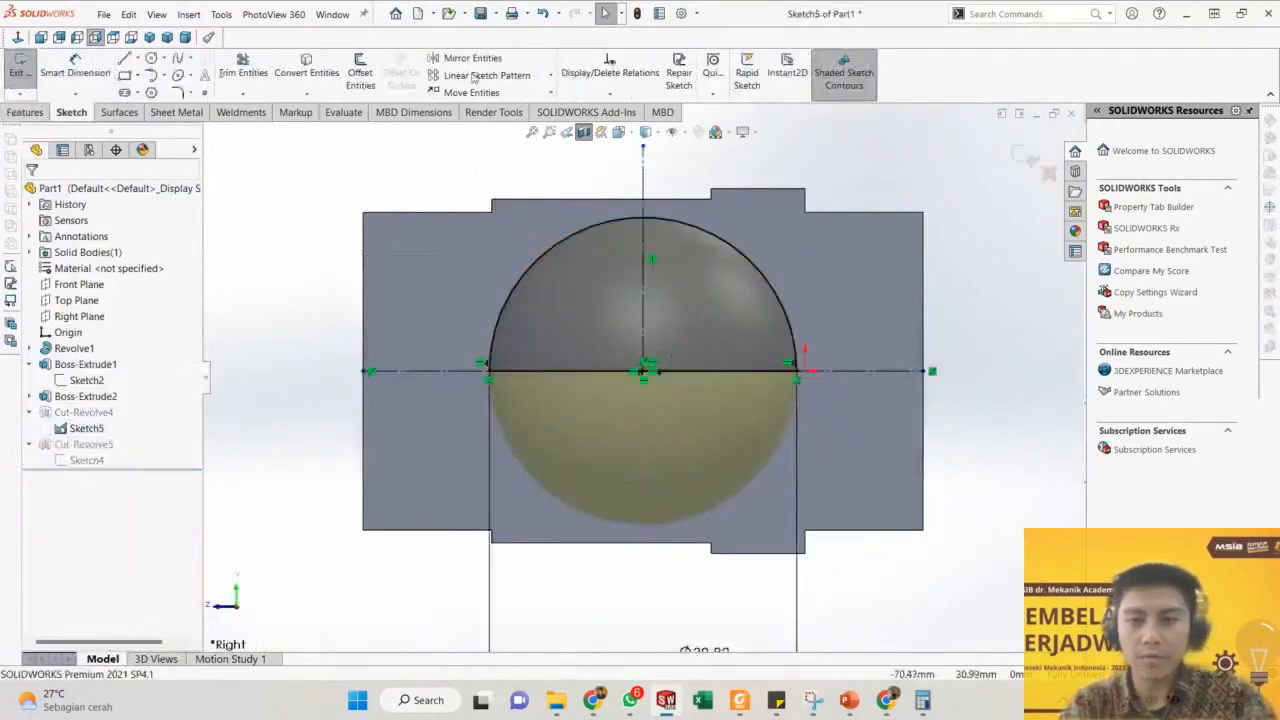
scroll(768, 280, "down", 5)
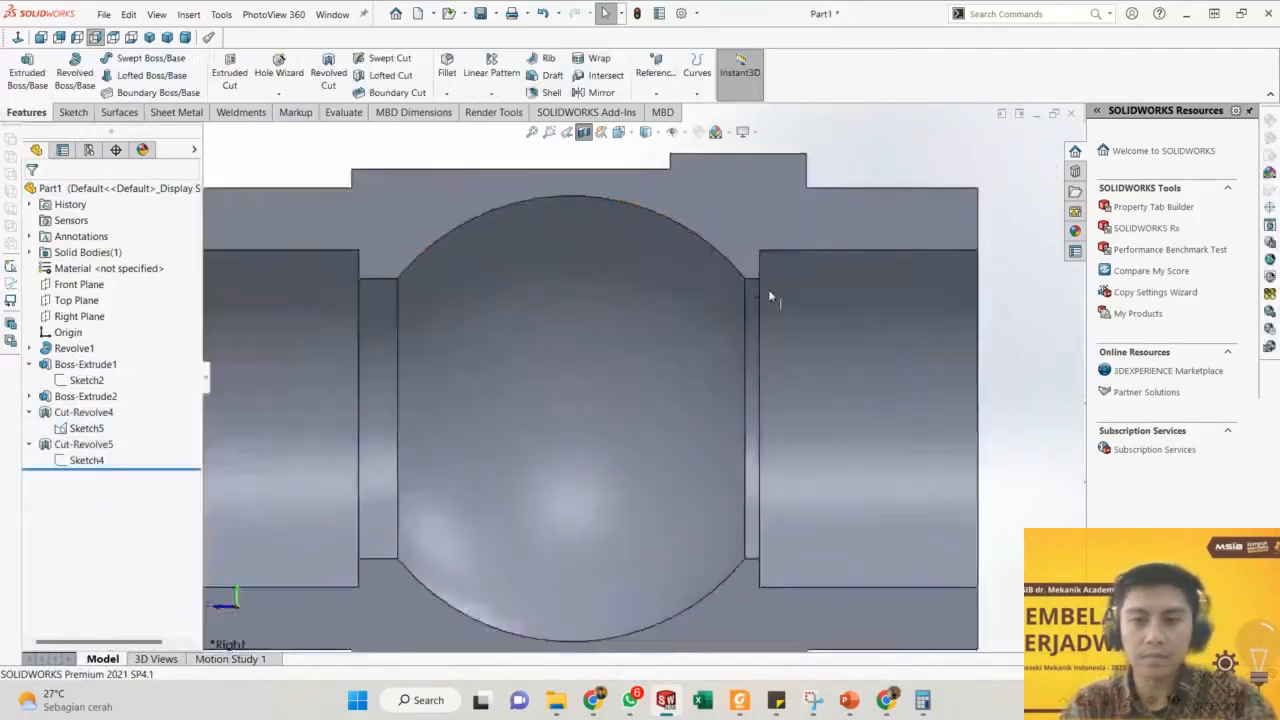
Measure the length of the short edge between the spherical cavity and the 19.50 mm deep bore in the sectioned body.
key("m")
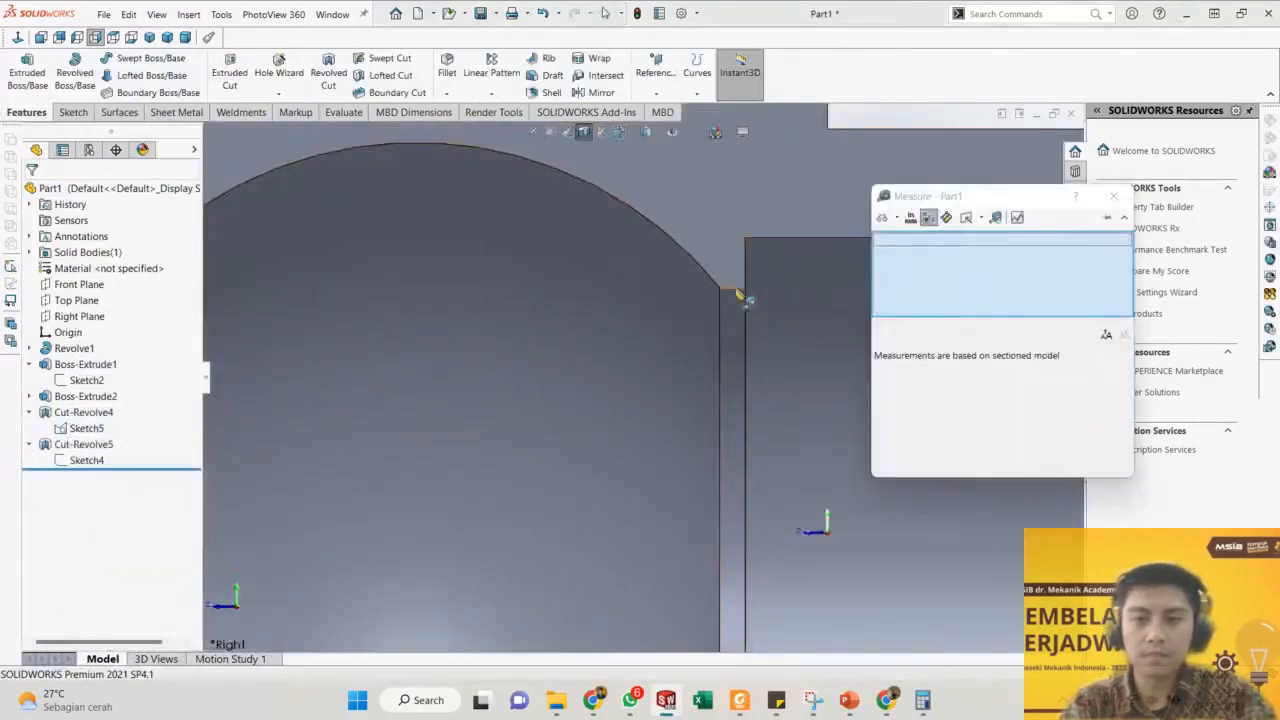
left_click(734, 288)
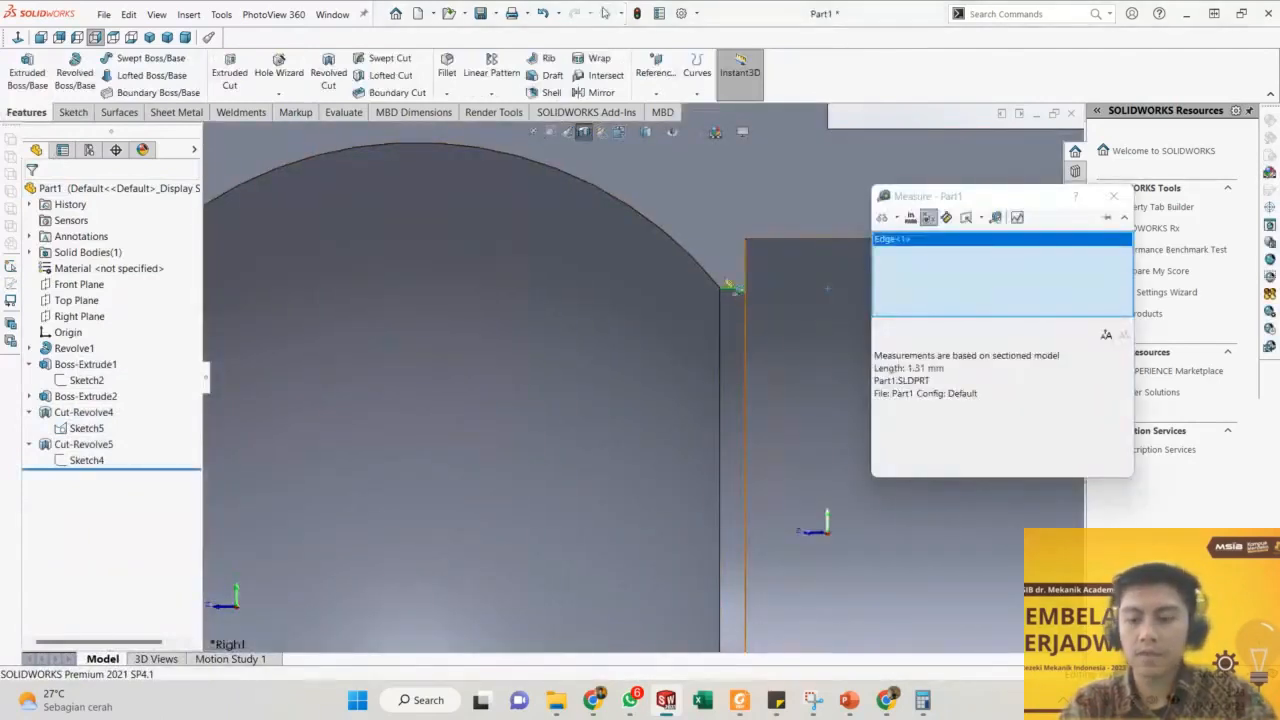
key("Escape")
left_click(132, 114)
left_click(228, 114)
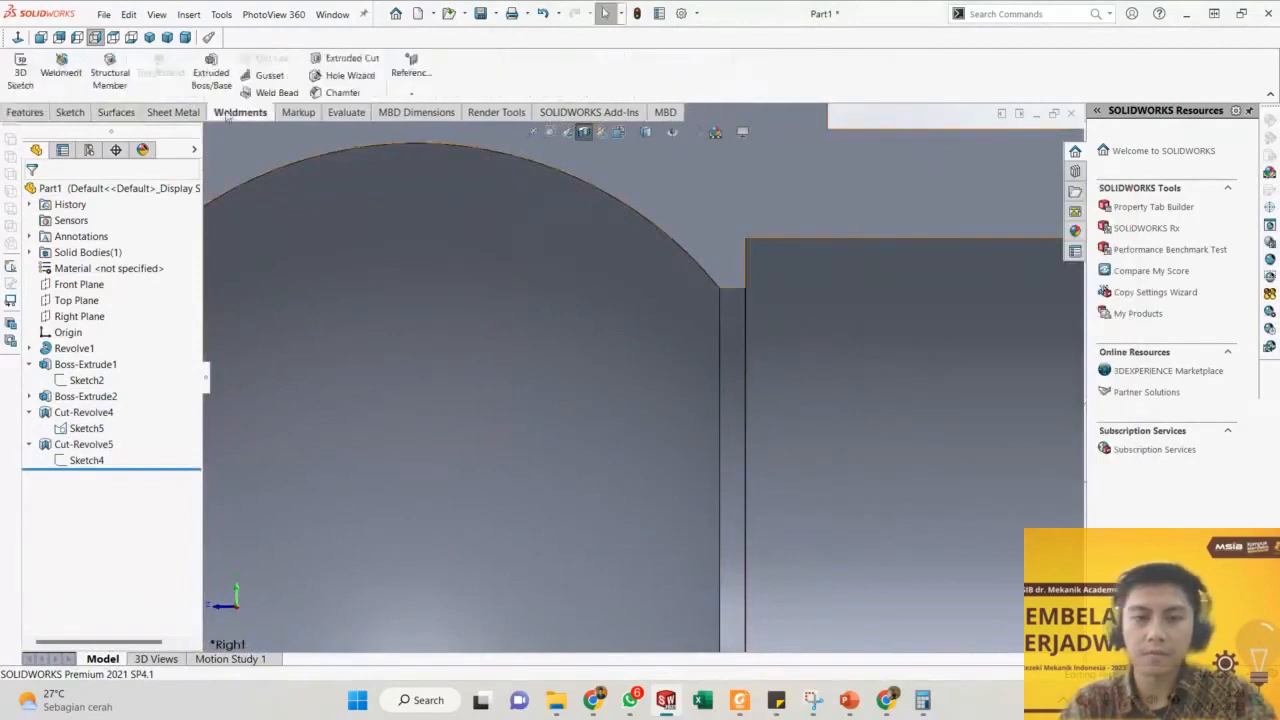
left_click(298, 113)
left_click(340, 112)
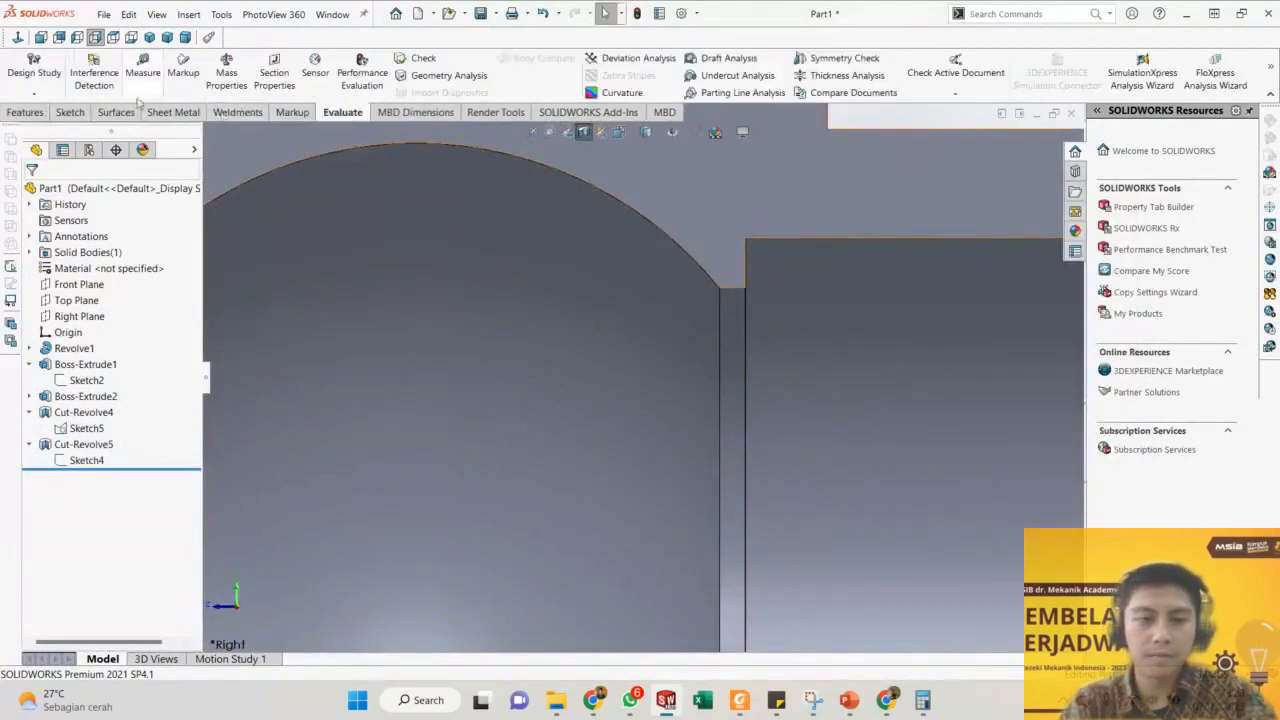
left_click(142, 73)
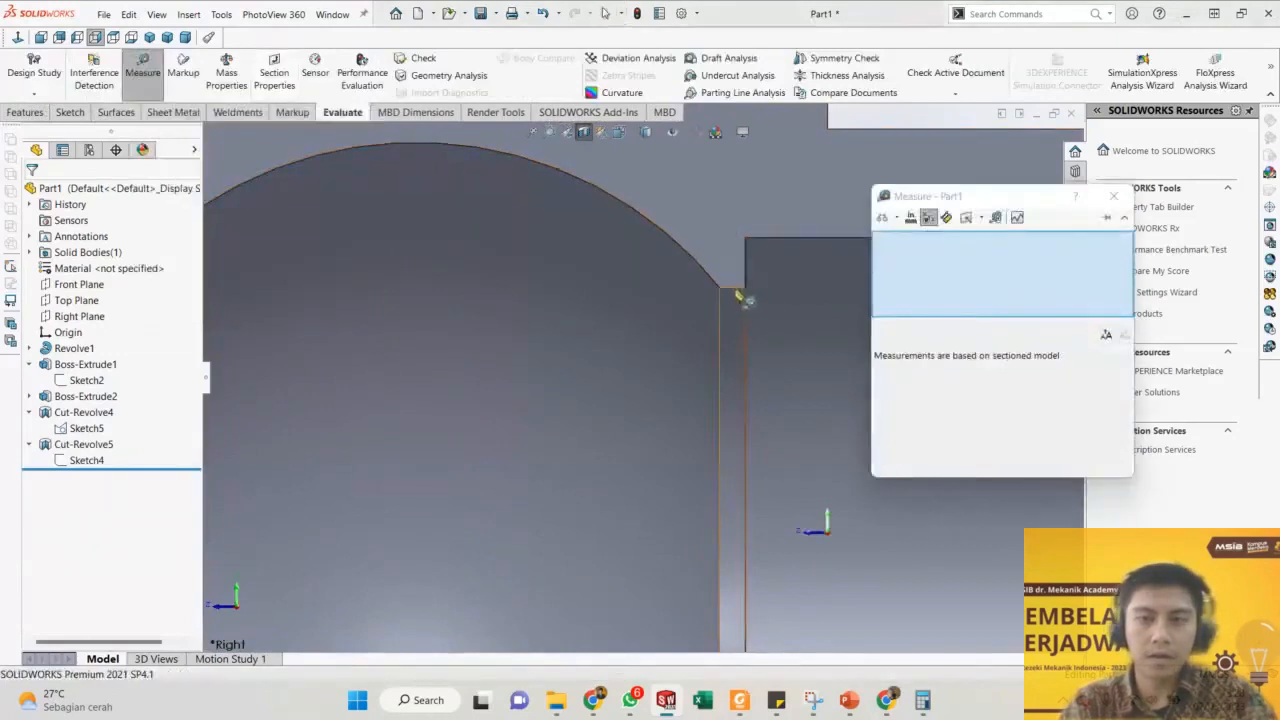
left_click(738, 292)
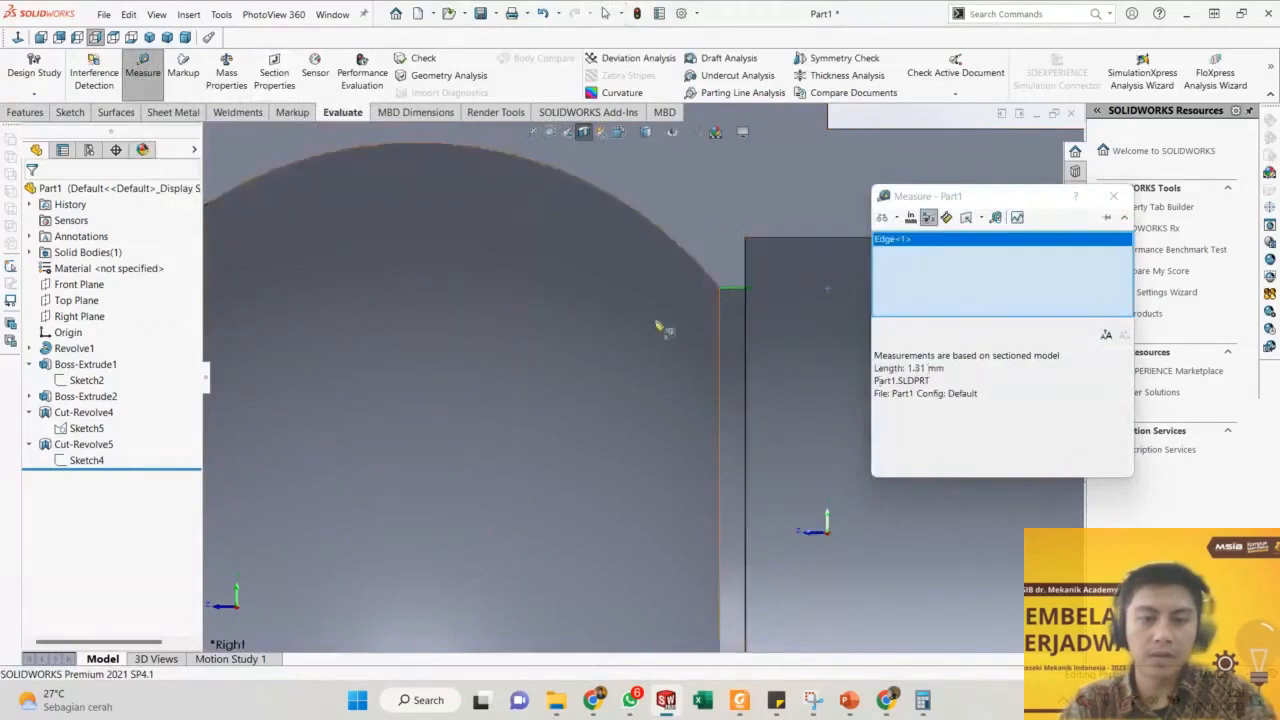
scroll(645, 368, "up", 3)
key("Escape")
scroll(632, 375, "up", 3)
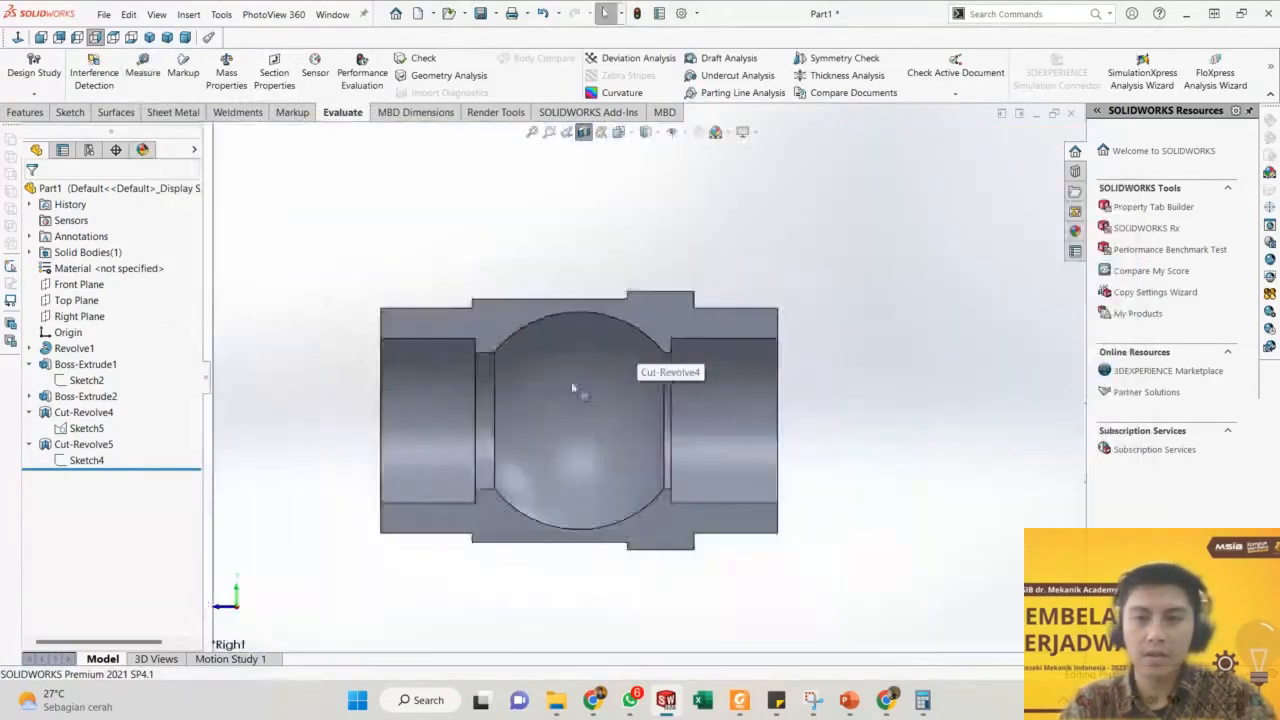
Reopen the spherical cavity's sketch and delete the relation that locates the semicircle's center along the horizontal centerline.
left_click(575, 393)
left_click(337, 486)
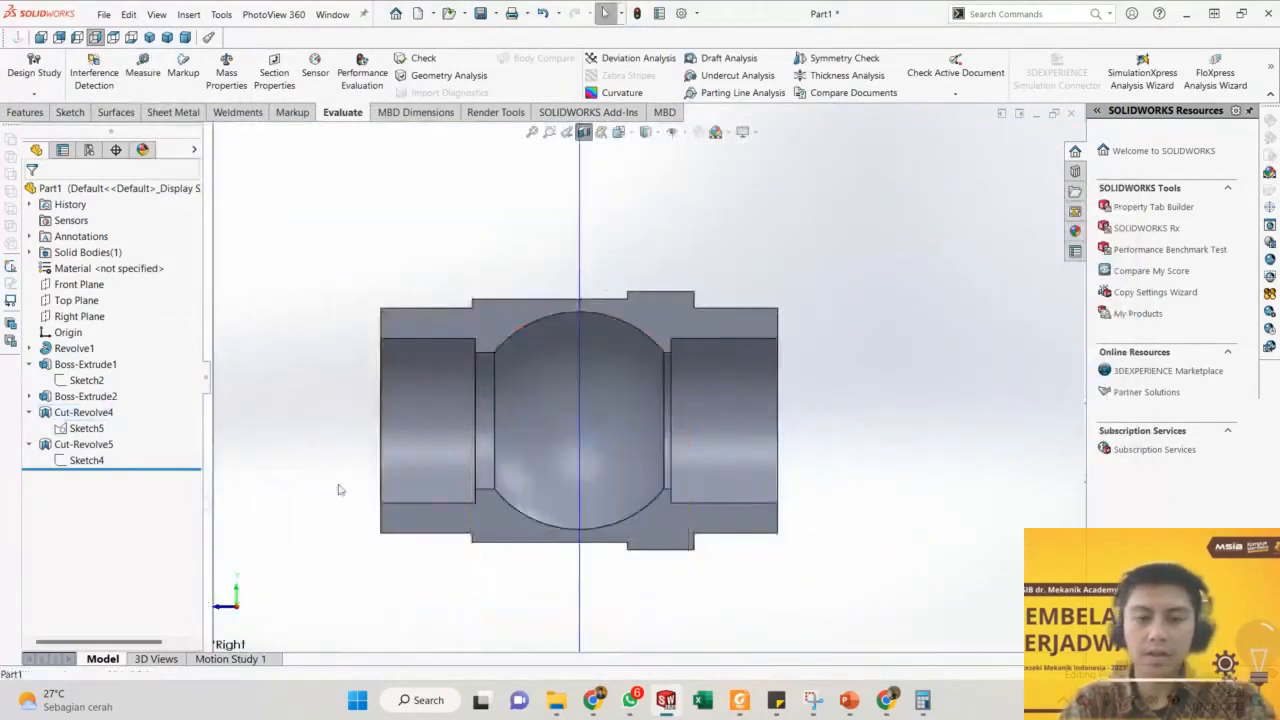
left_click(86, 428)
left_click(108, 365)
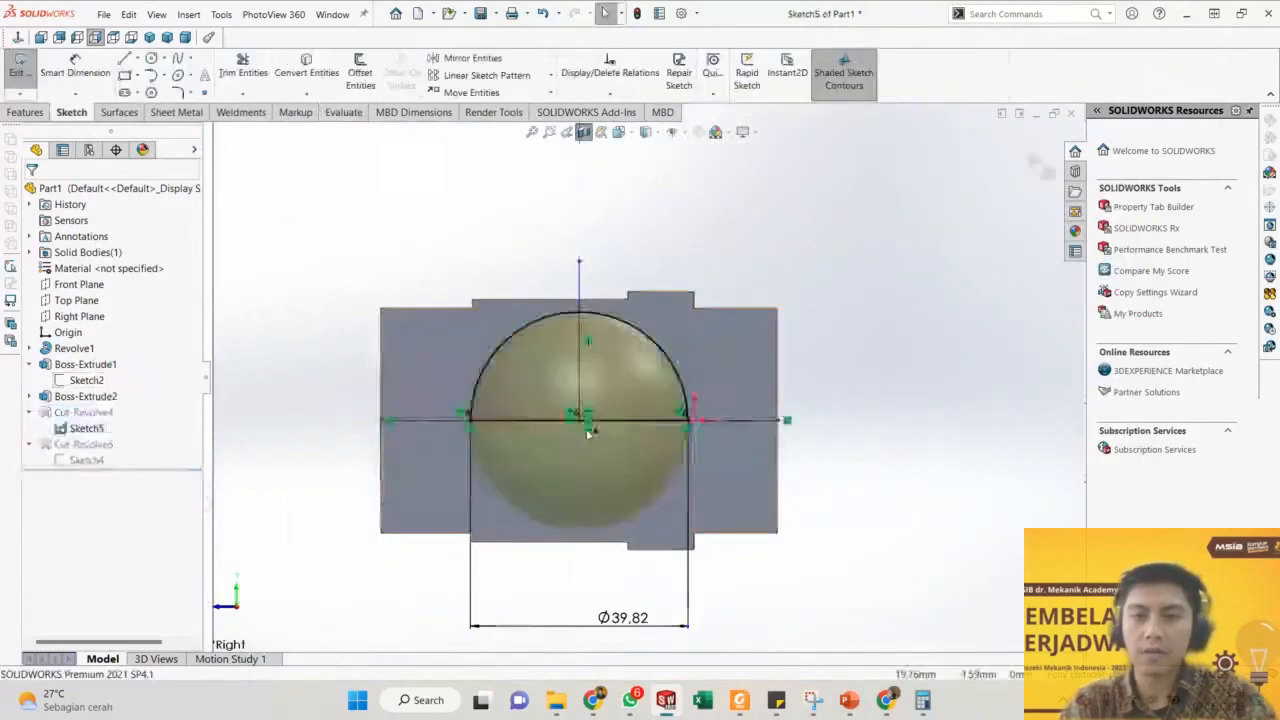
scroll(589, 428, "down", 1)
left_click(592, 419)
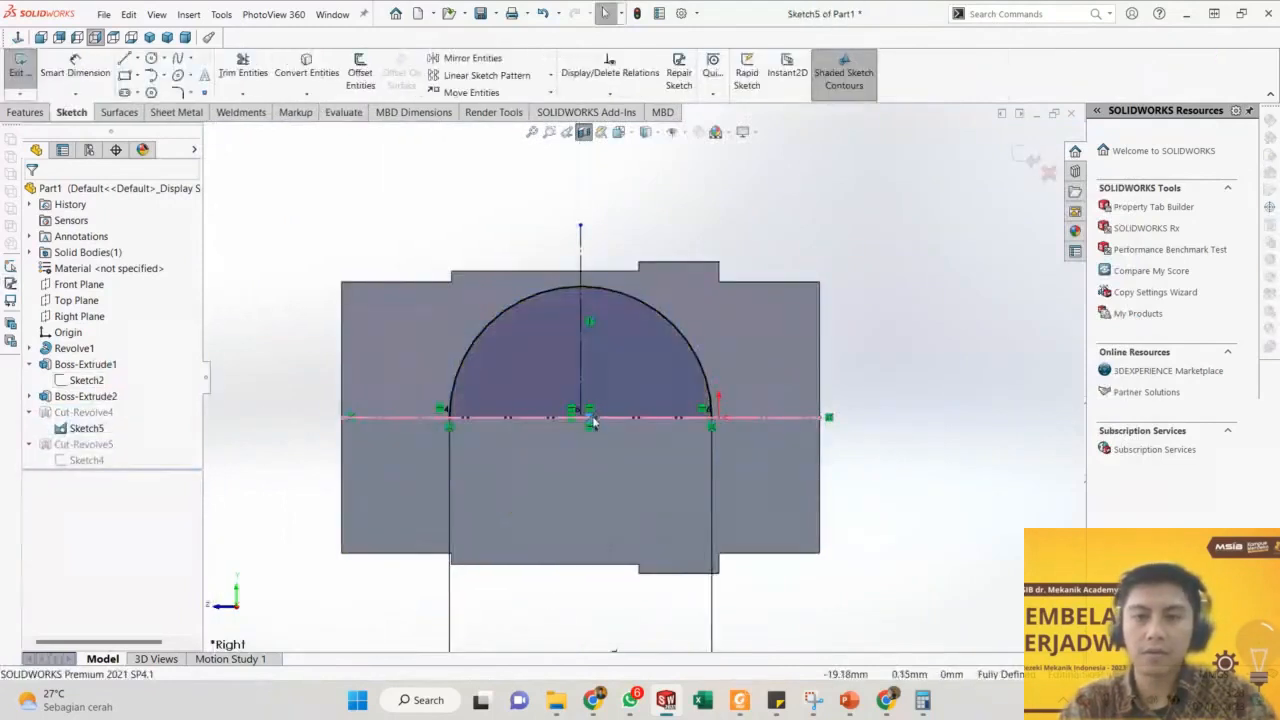
key("Delete")
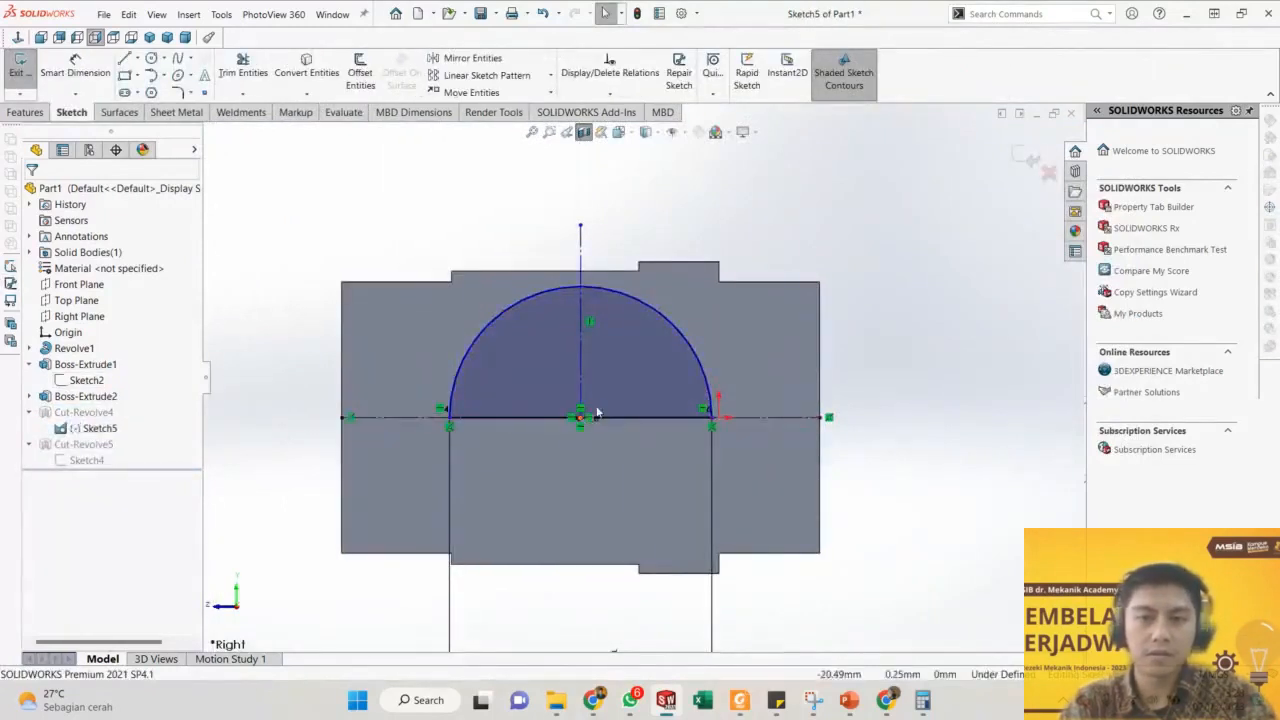
Dimension the semicircle's center from the body's end face near the origin as 36.305mm-1.31, and rebuild the cavity by exiting the sketch.
key("d")
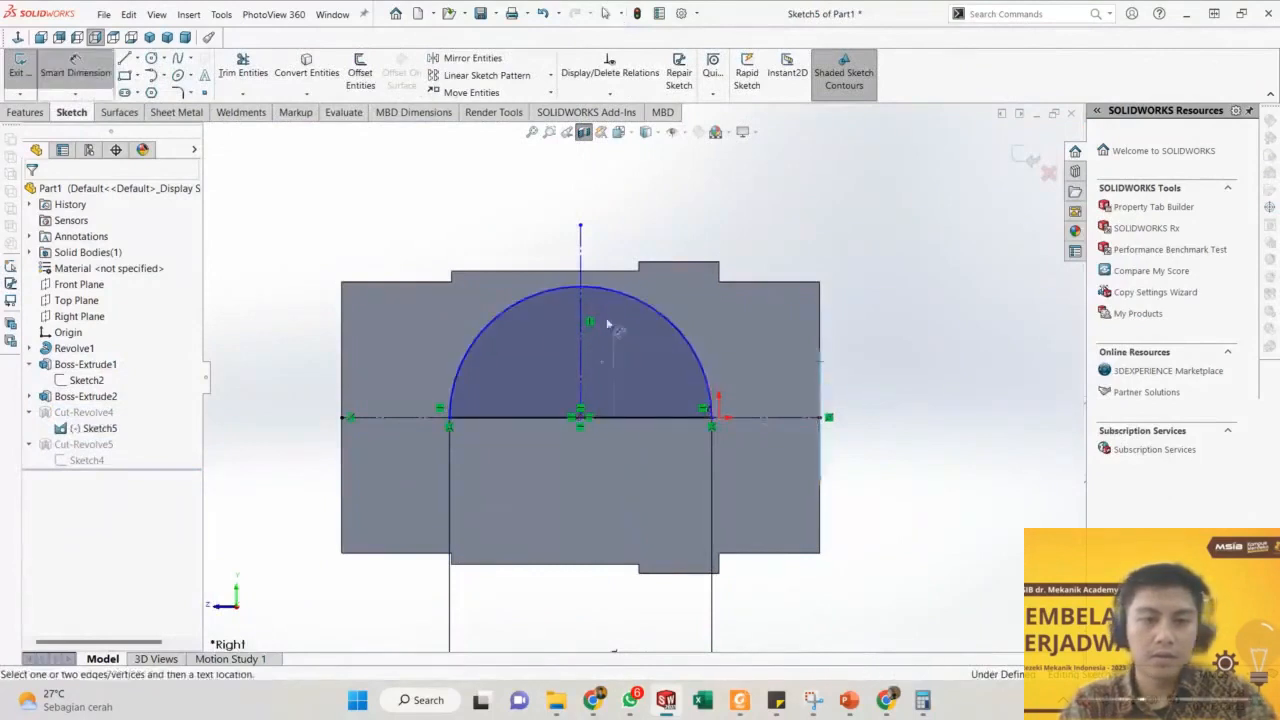
left_click(583, 420)
double_click(663, 478)
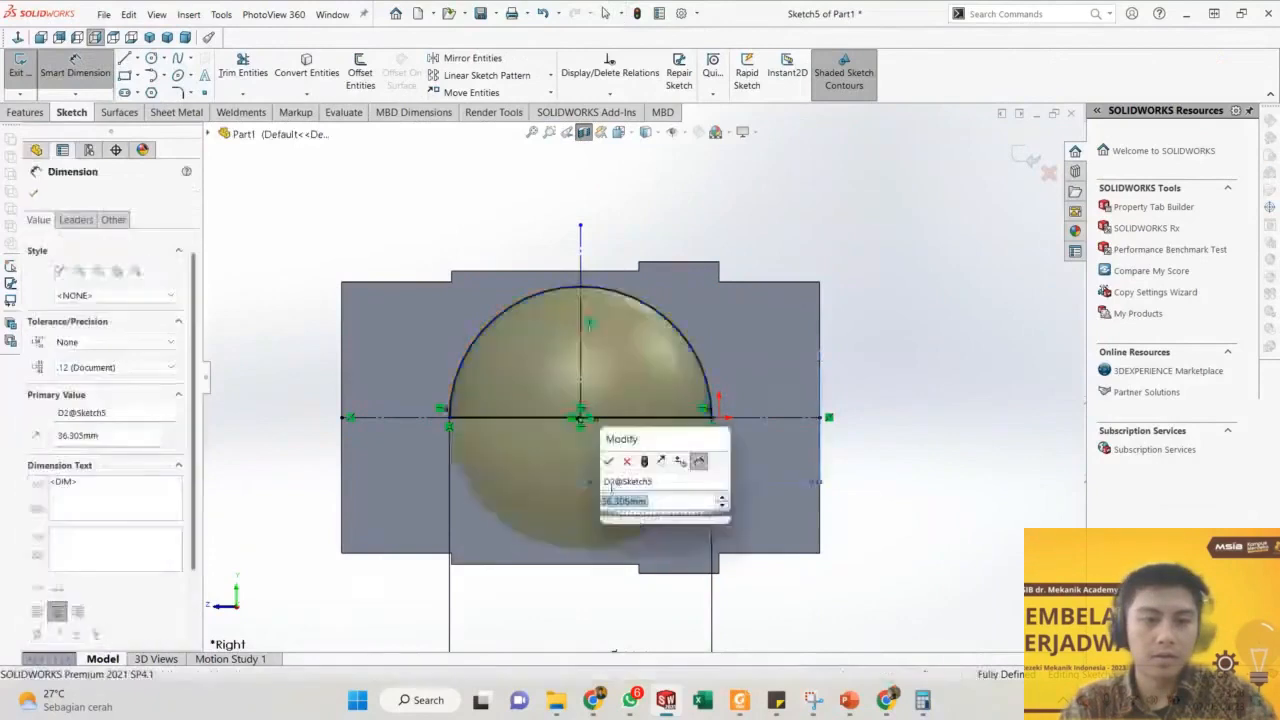
type("-1.3")
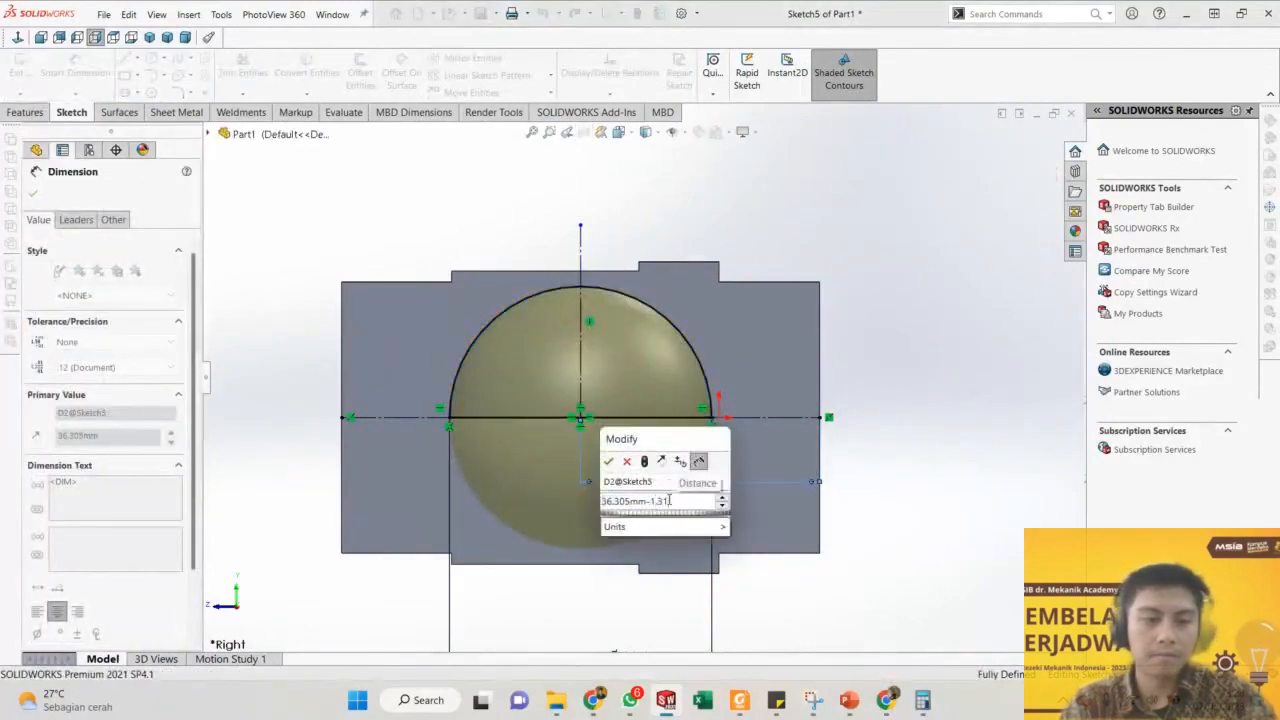
key("Return")
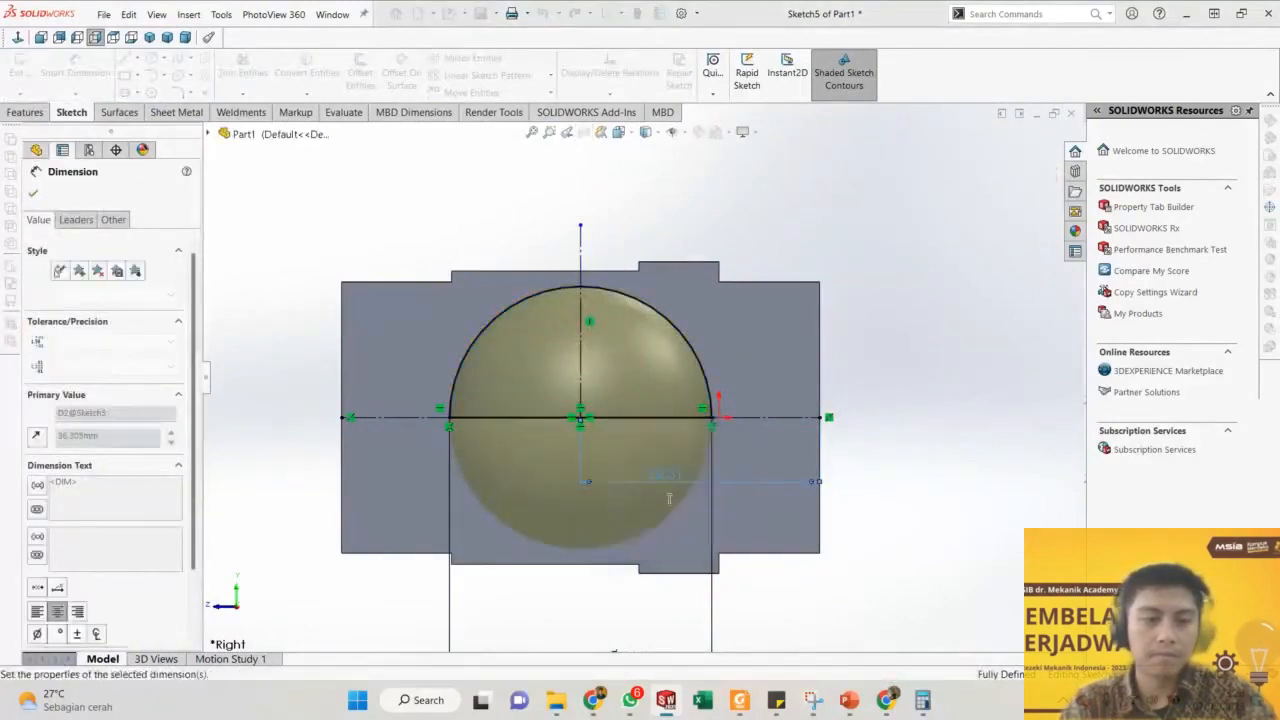
left_click(1022, 159)
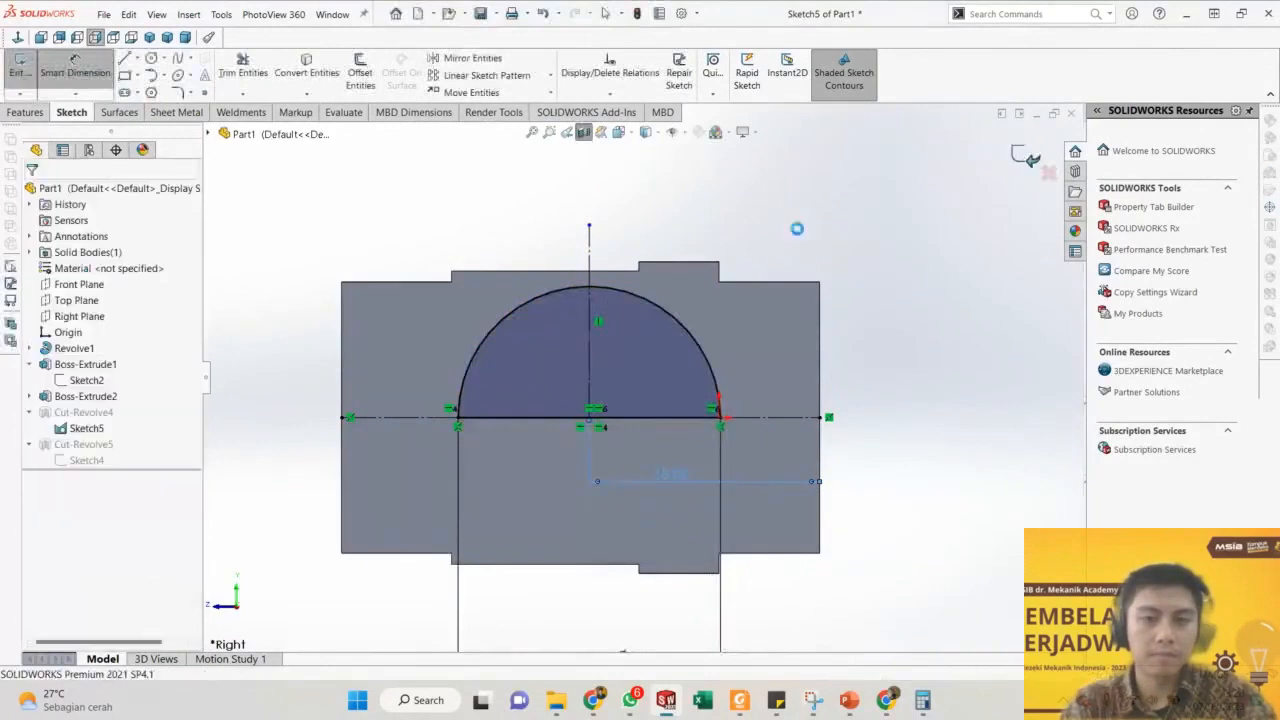
scroll(700, 357, "down", 2)
scroll(689, 348, "down", 1)
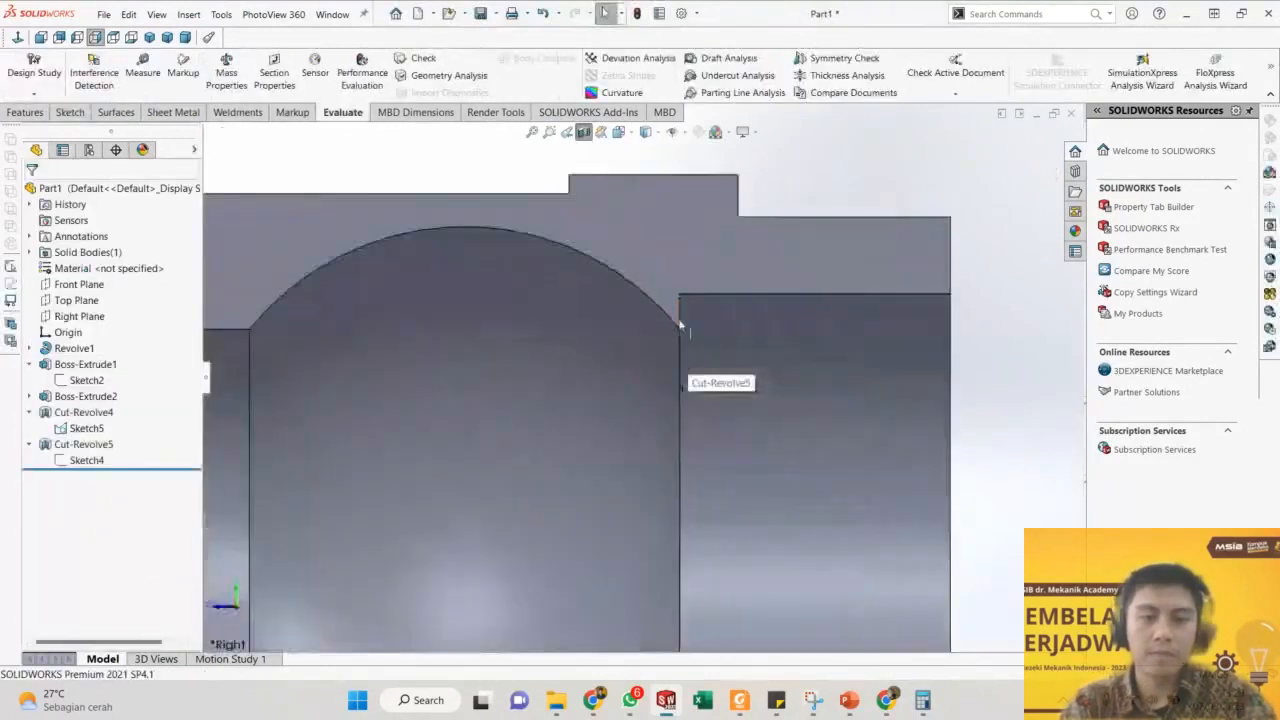
scroll(680, 337, "up", 3)
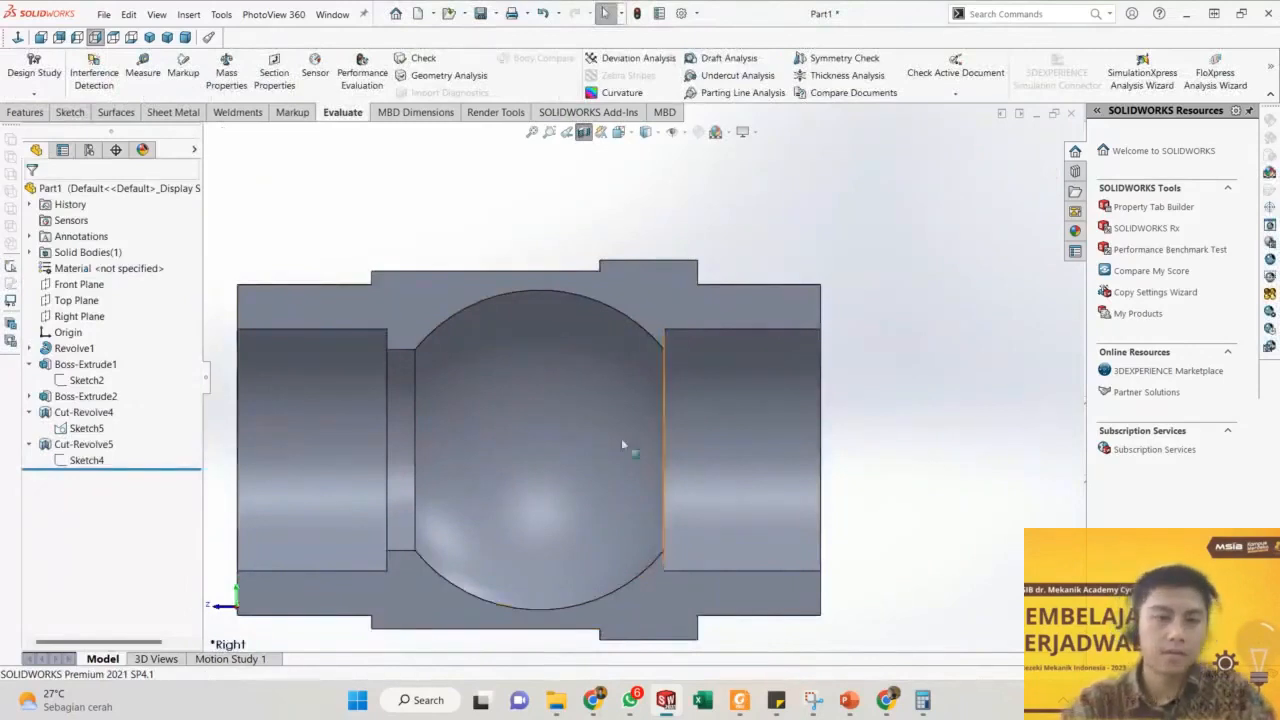
Examine Section A-A of the reference drawing for the edge radii and remaining details of the valve body.
scroll(449, 407, "up", 7)
scroll(320, 520, "down", 2)
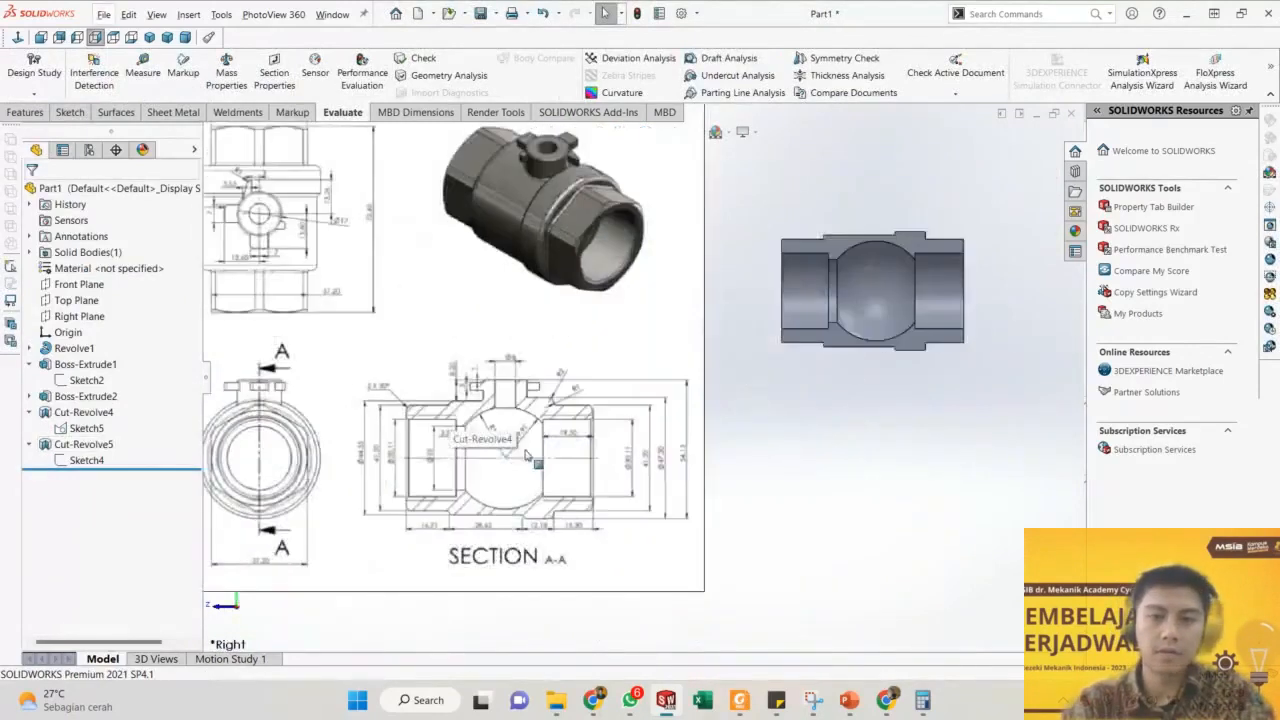
scroll(578, 430, "down", 1)
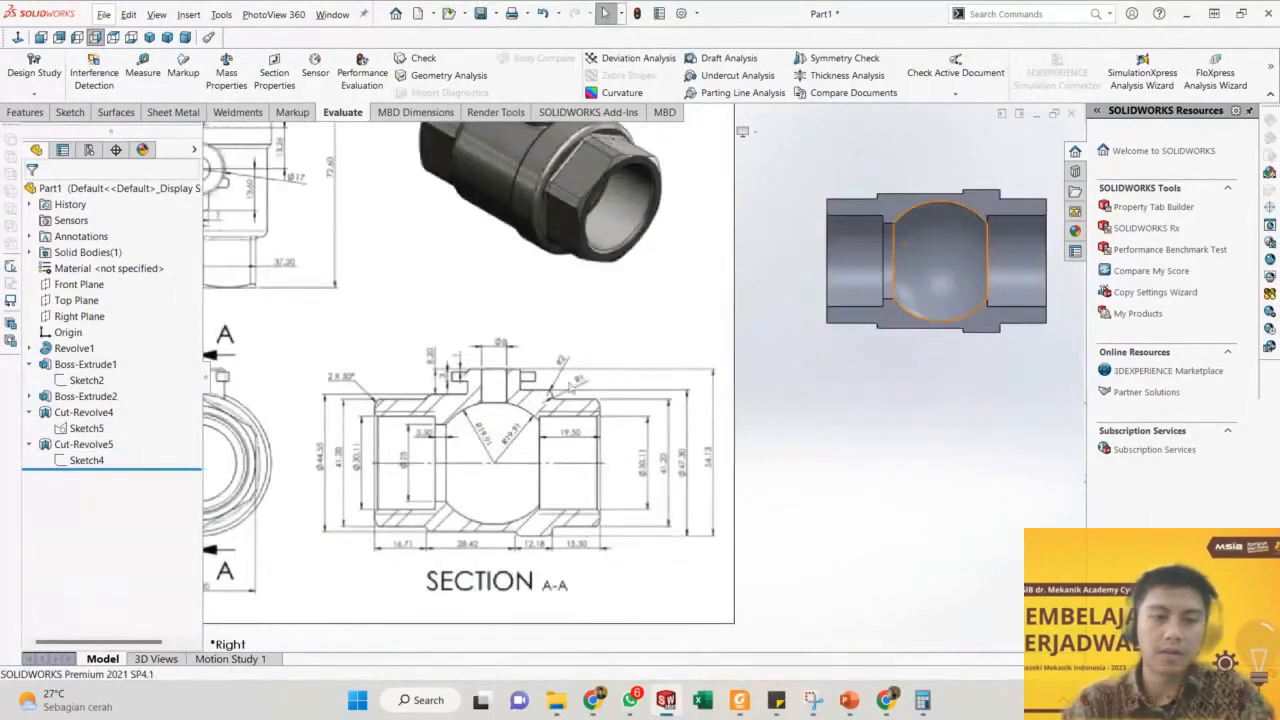
scroll(579, 399, "down", 1)
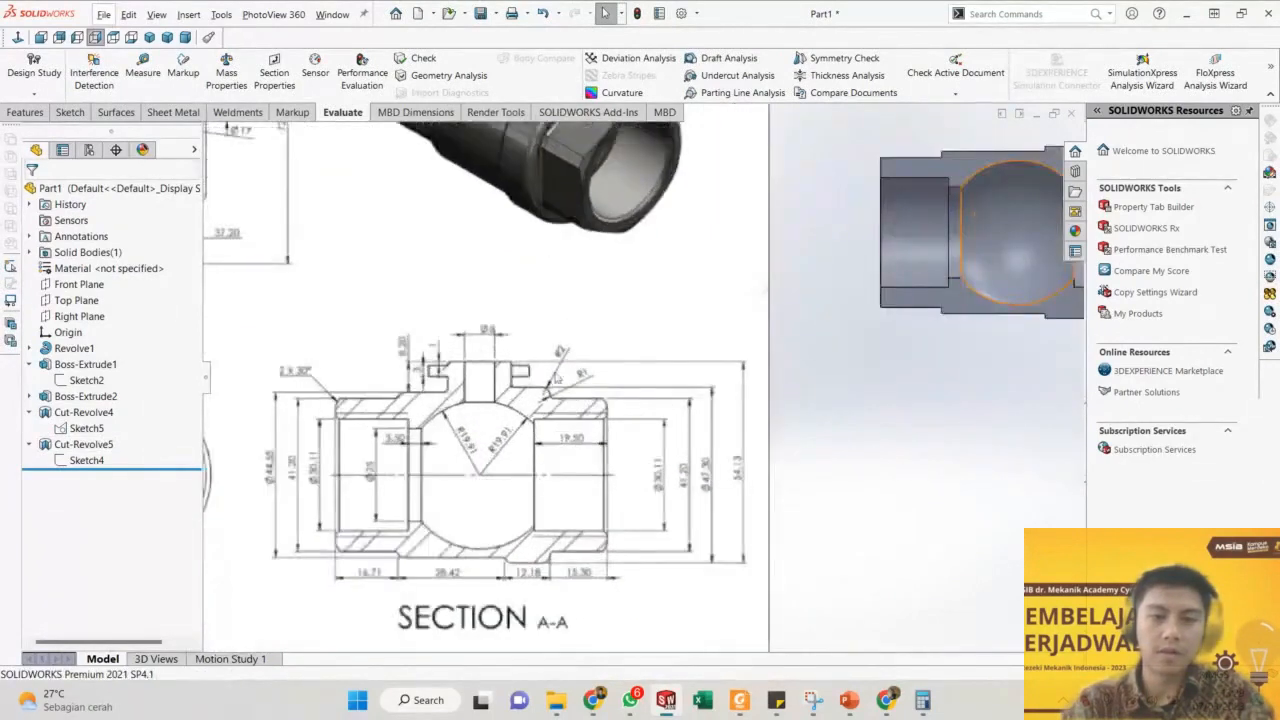
scroll(565, 356, "up", 1)
scroll(632, 352, "up", 1)
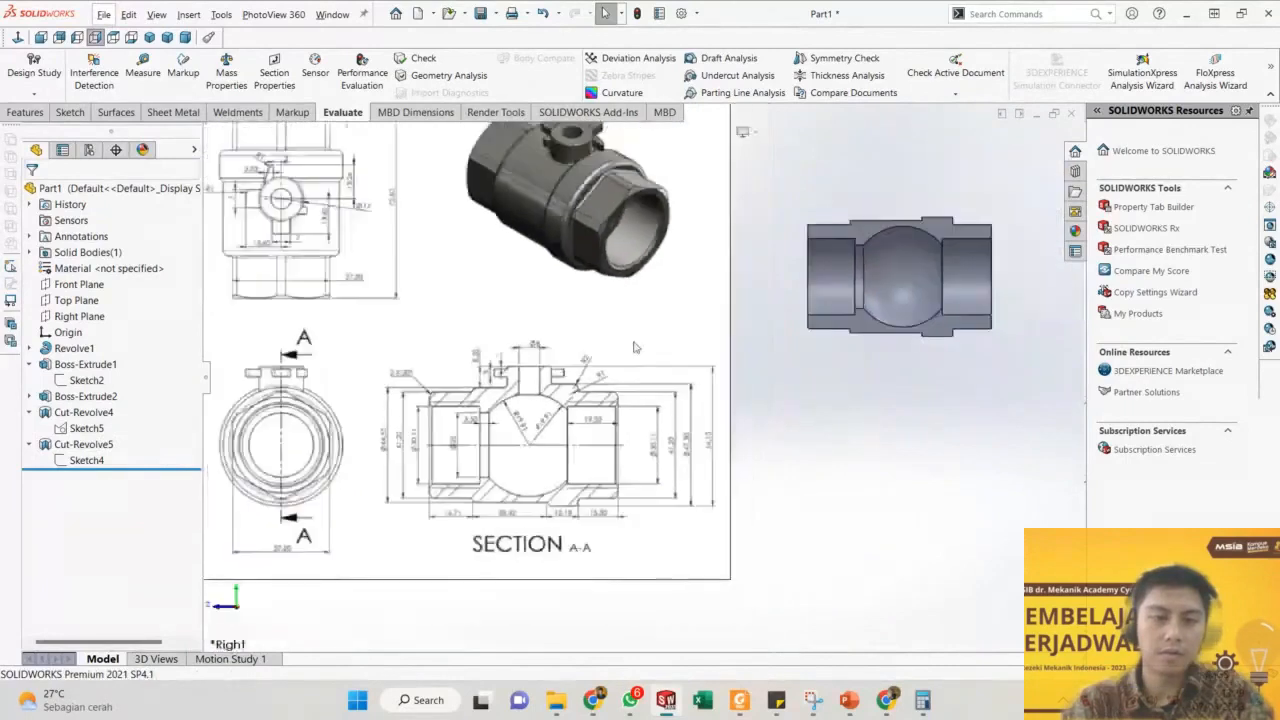
scroll(523, 409, "up", 3)
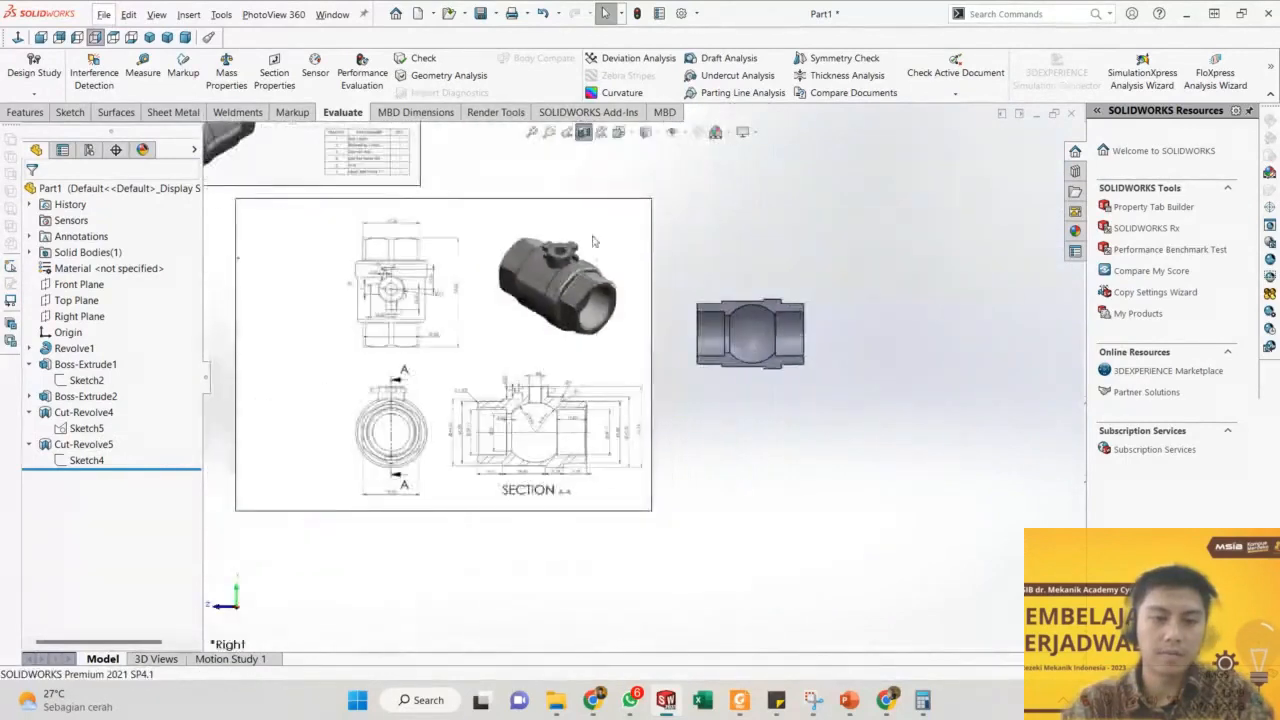
Turn off the section view to show the complete exterior of the valve body.
scroll(489, 277, "up", 1)
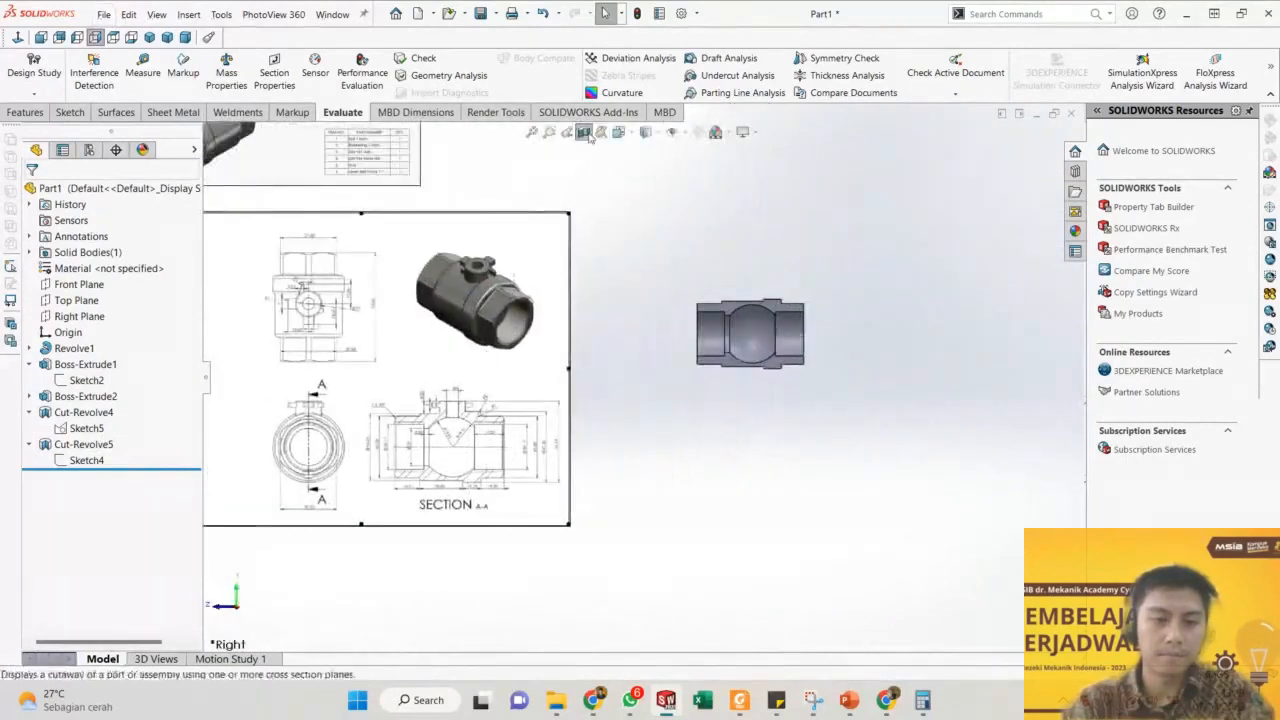
scroll(688, 358, "down", 2)
scroll(688, 358, "down", 2)
mouse_move(690, 362)
middle_mouse_down()
mouse_move(700, 460)
mouse_move(476, 370)
middle_mouse_up()
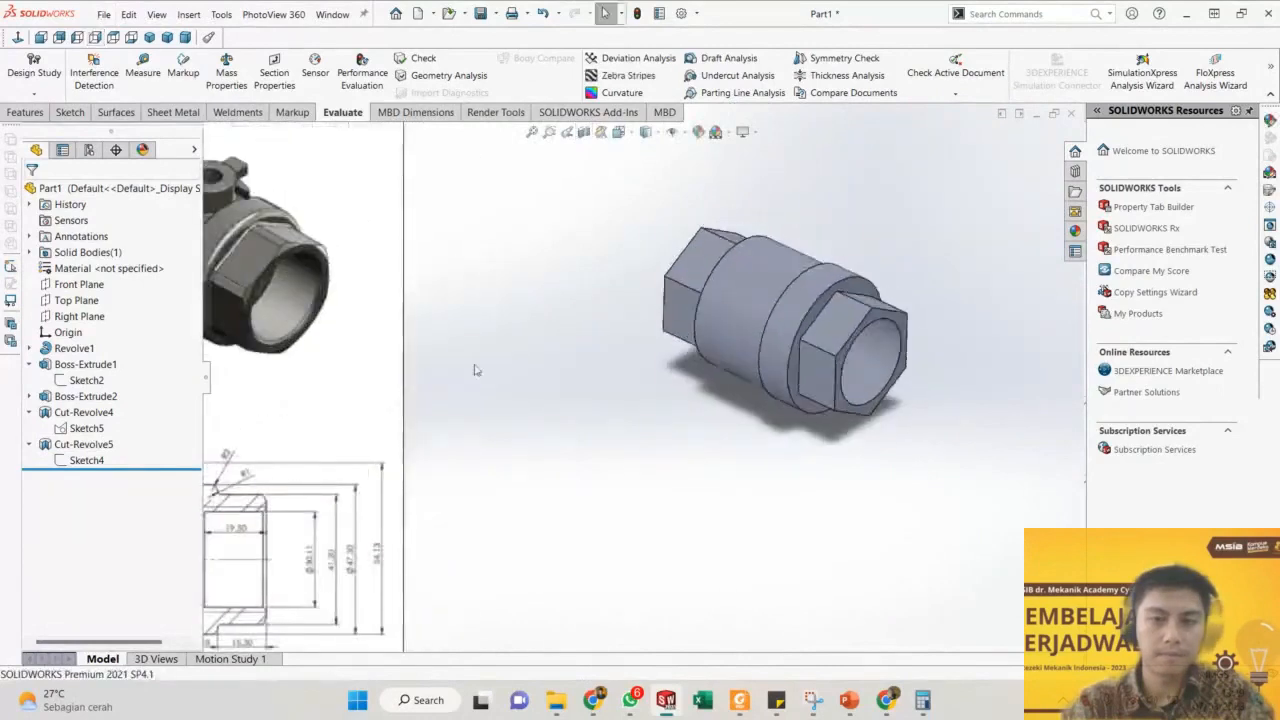
Start a fillet on the large collar's outer edge beside the hexagonal end and set its radius to 2 mm.
scroll(848, 316, "down", 1)
scroll(712, 393, "up", 2)
scroll(400, 460, "down", 2)
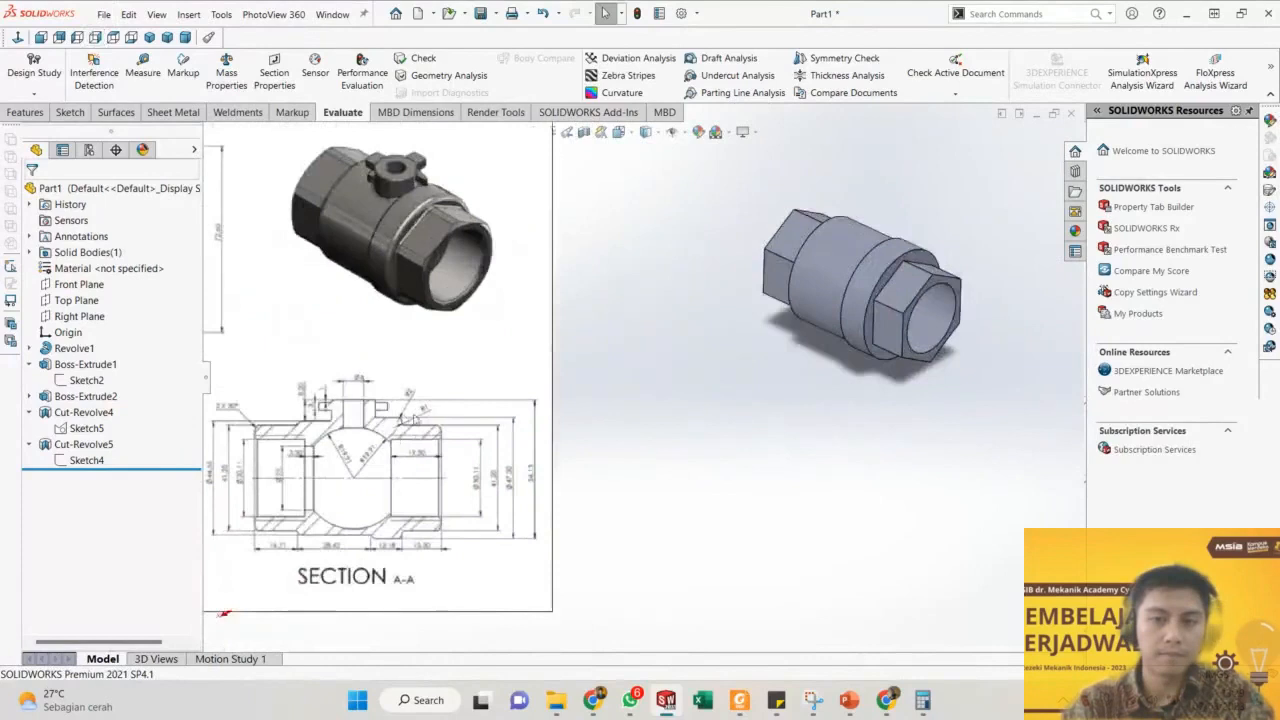
scroll(870, 270, "down", 2)
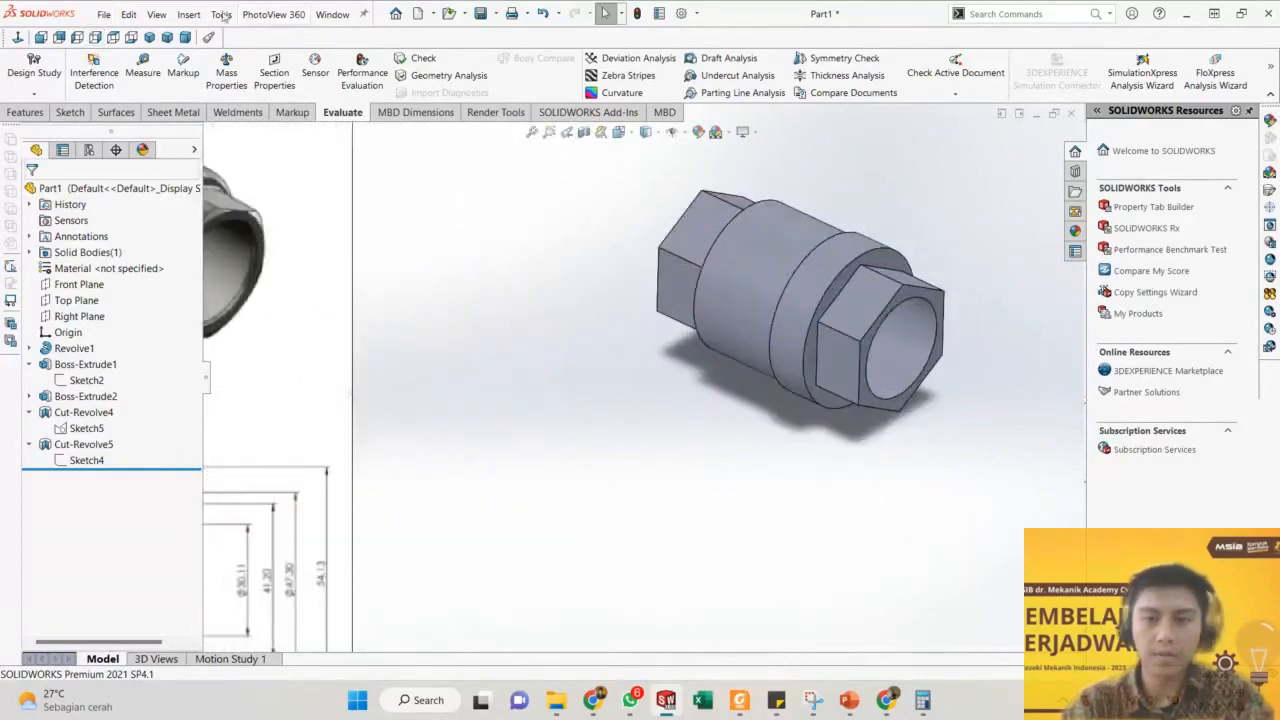
left_click(25, 112)
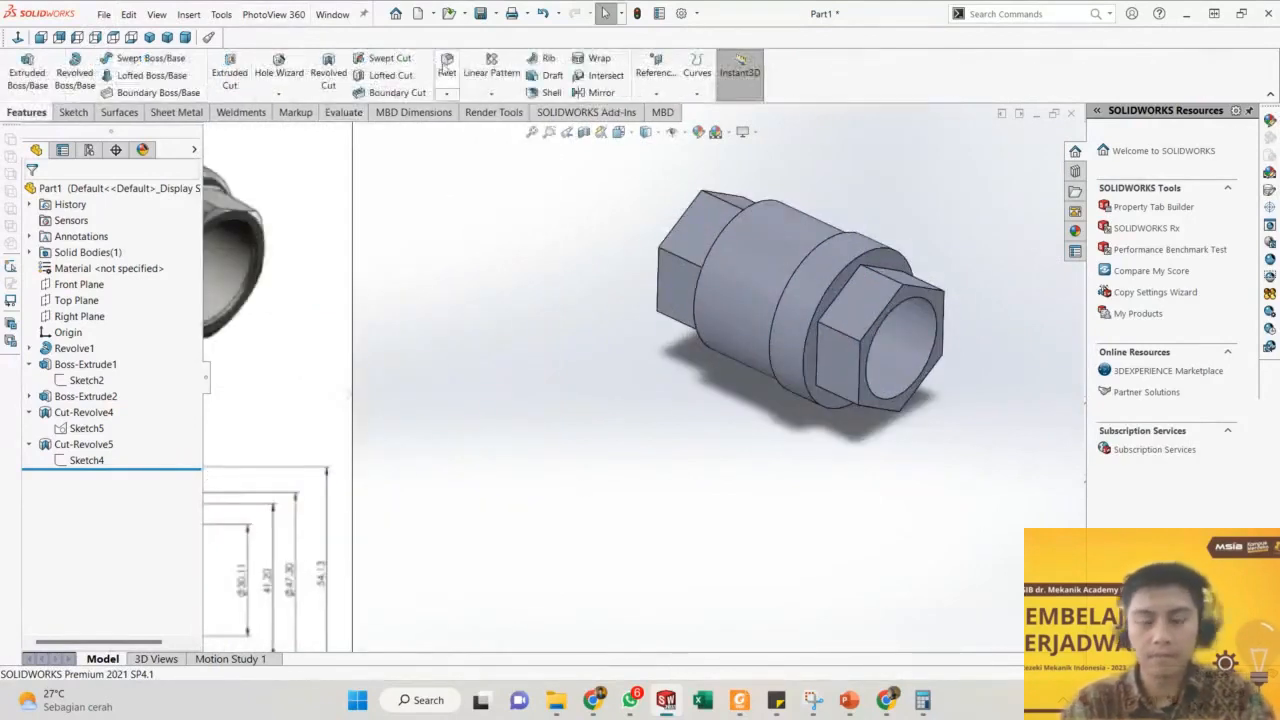
left_click(879, 249)
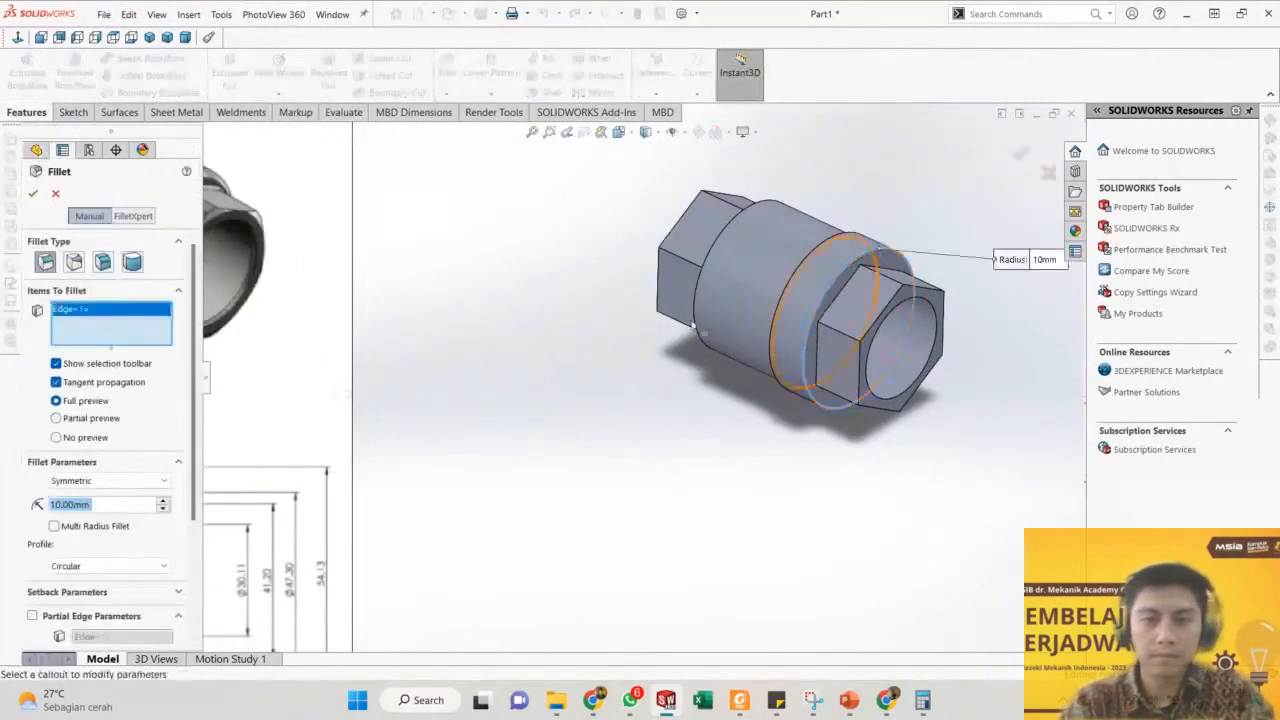
type("2")
key("Return")
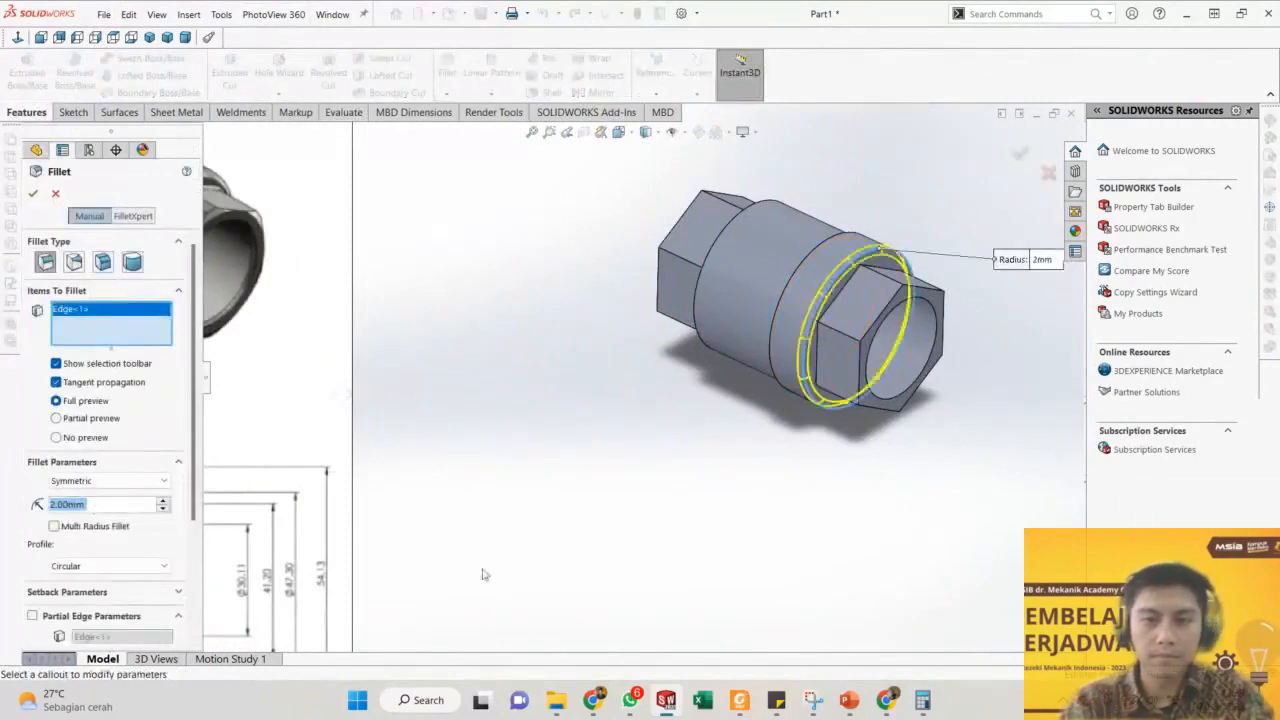
Add the cylindrical body's outer edge beside the opposite hexagonal end to the 2 mm fillet and create the fillet.
scroll(482, 574, "up", 3)
scroll(318, 450, "down", 2)
scroll(318, 450, "down", 1)
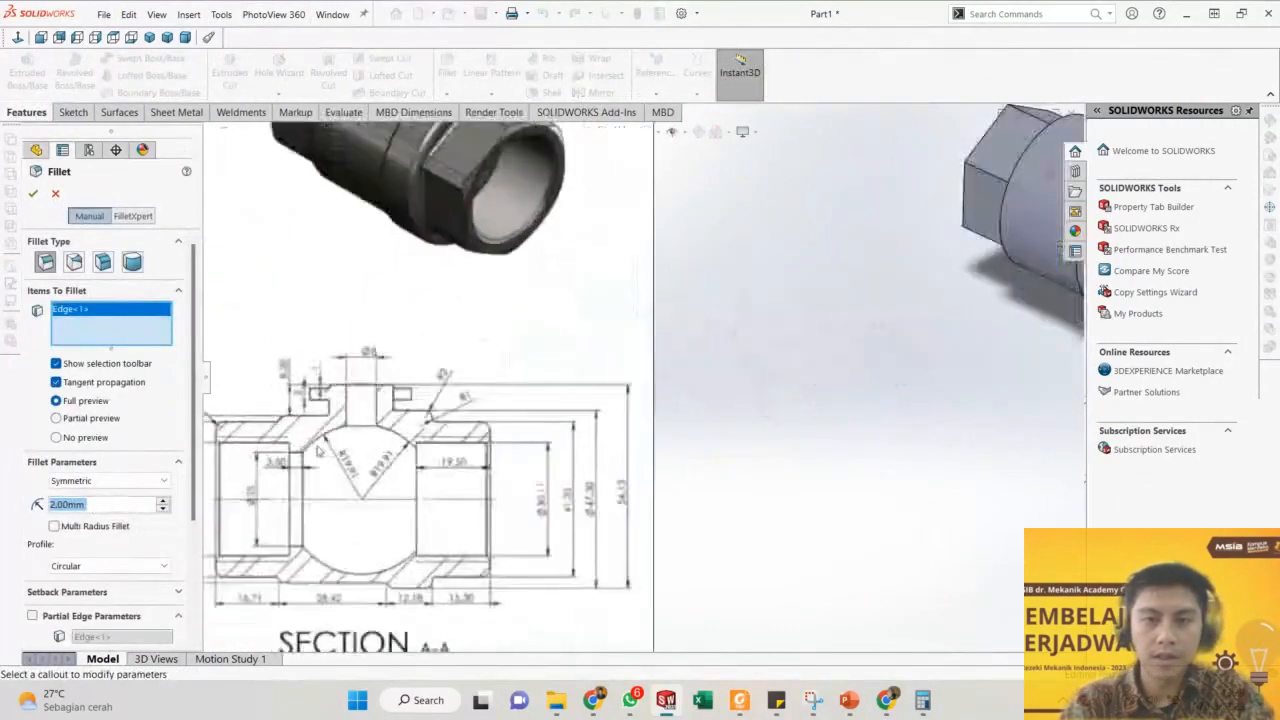
scroll(318, 450, "up", 1)
scroll(318, 450, "down", 1)
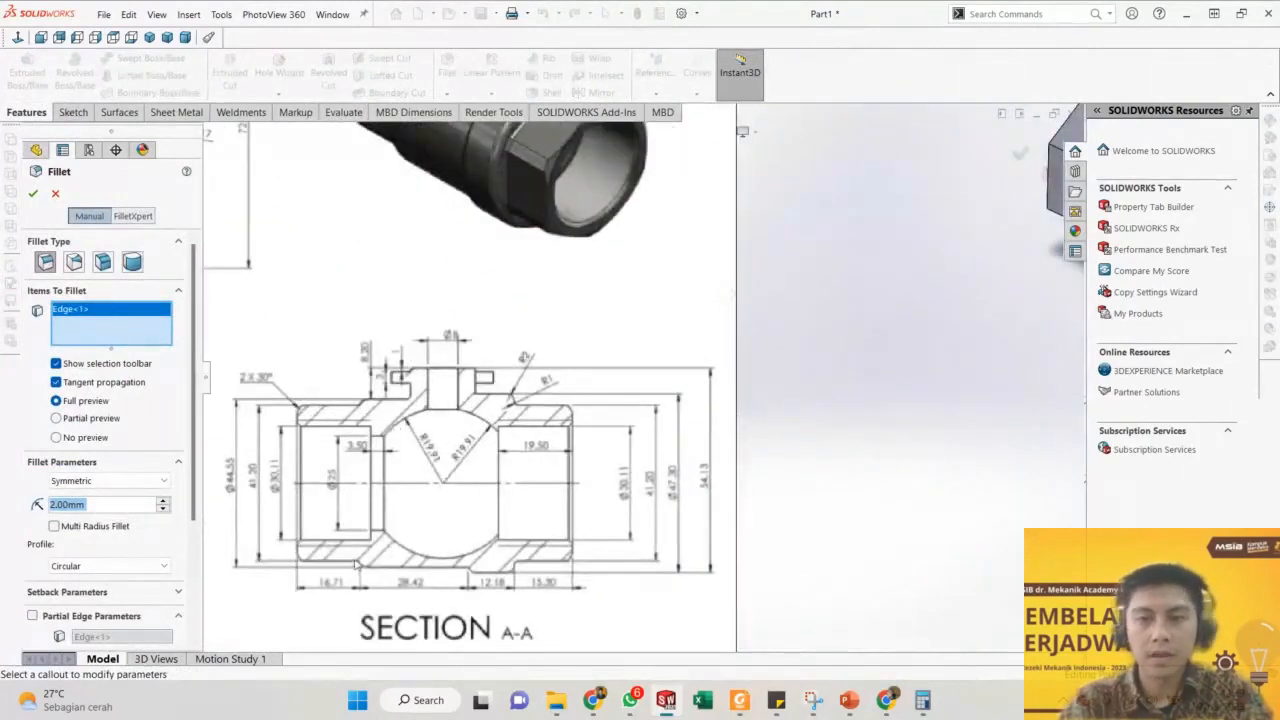
scroll(840, 319, "up", 2)
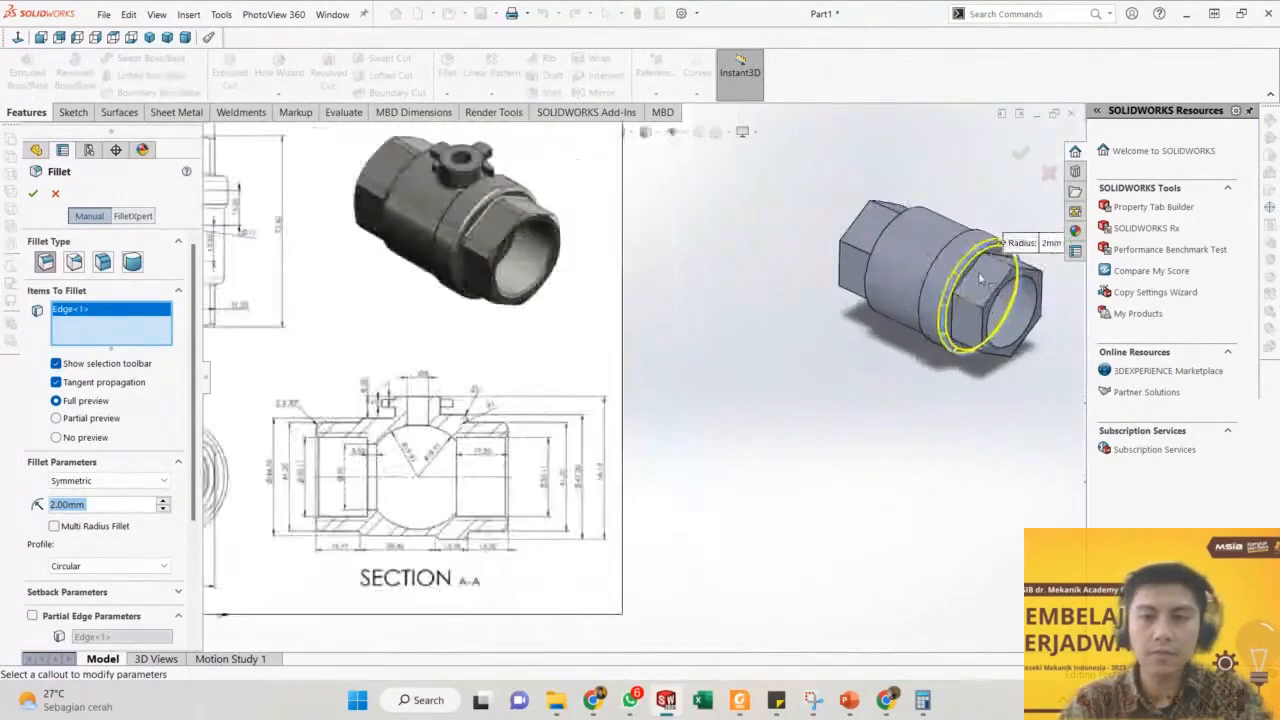
middle_click_drag(908, 275, 947, 279)
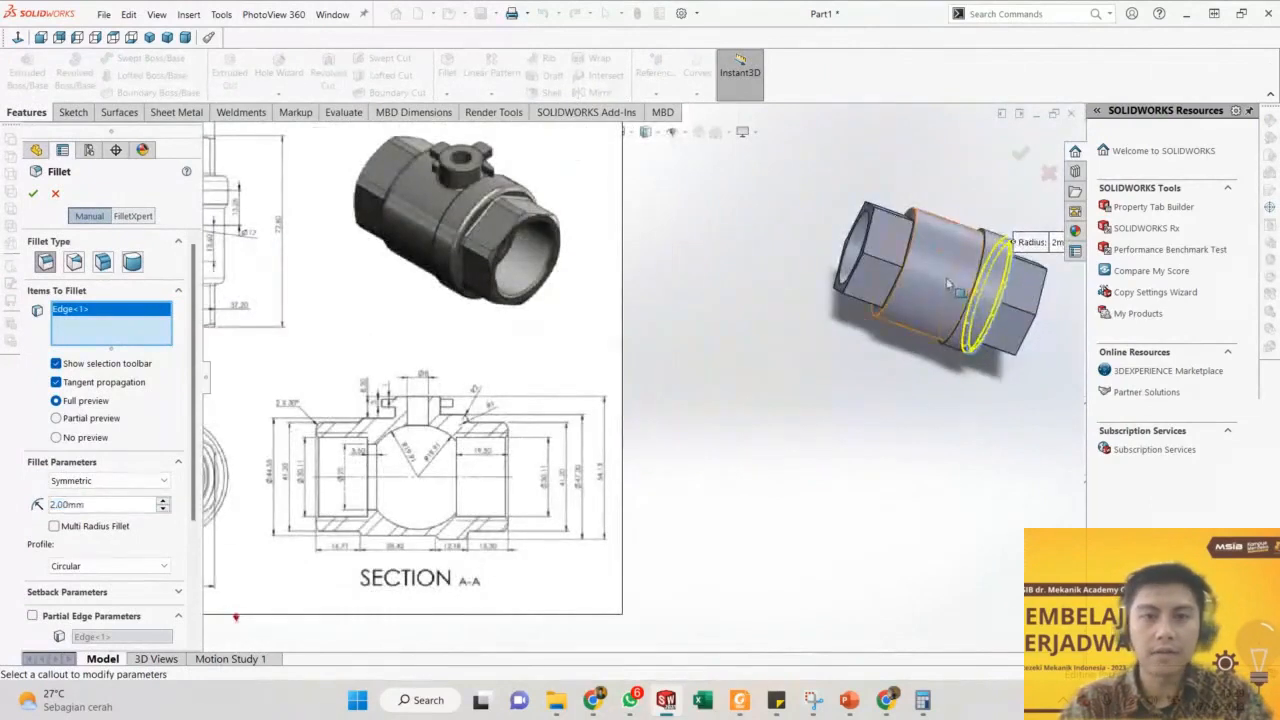
scroll(657, 375, "up", 2)
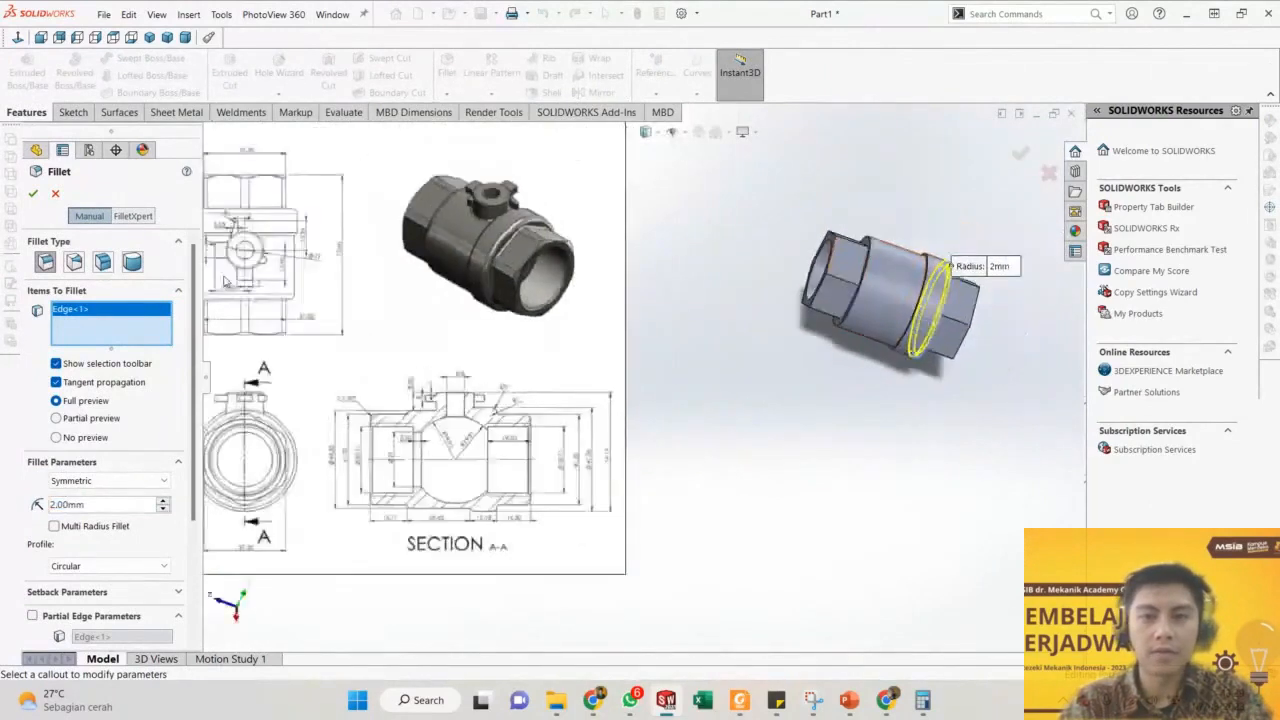
scroll(225, 262, "down", 2)
scroll(951, 381, "up", 2)
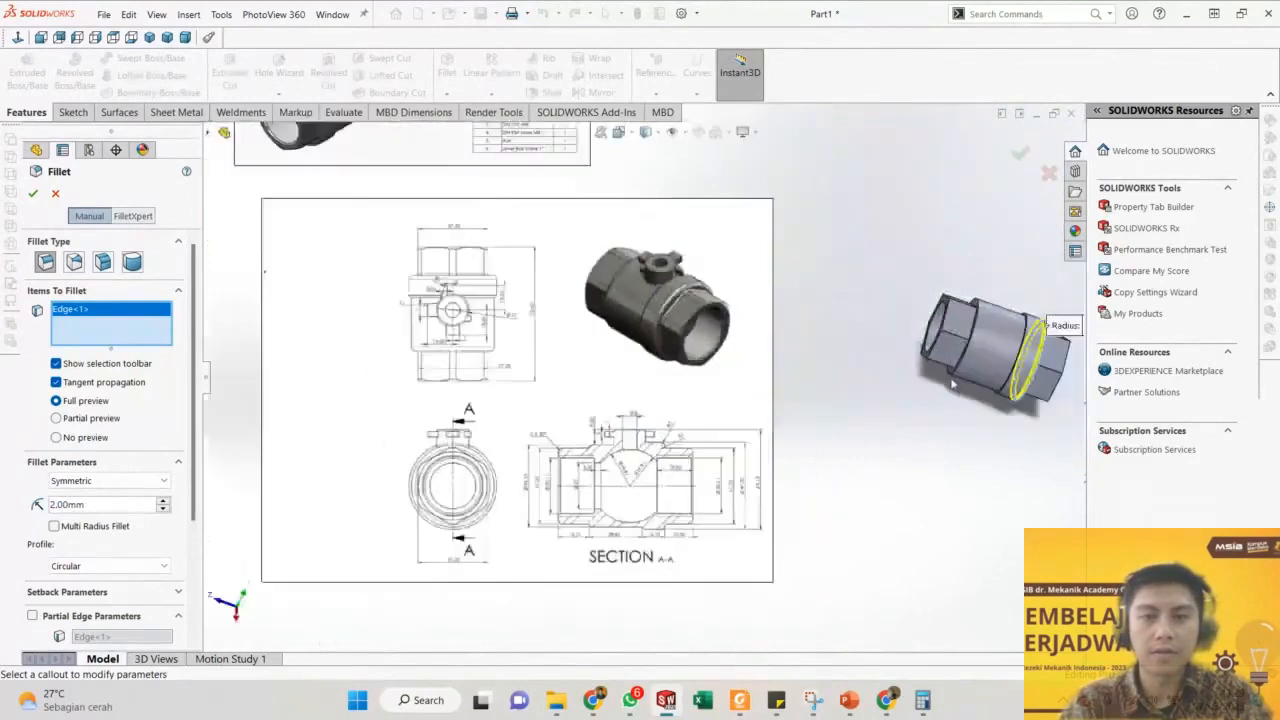
scroll(960, 383, "down", 3)
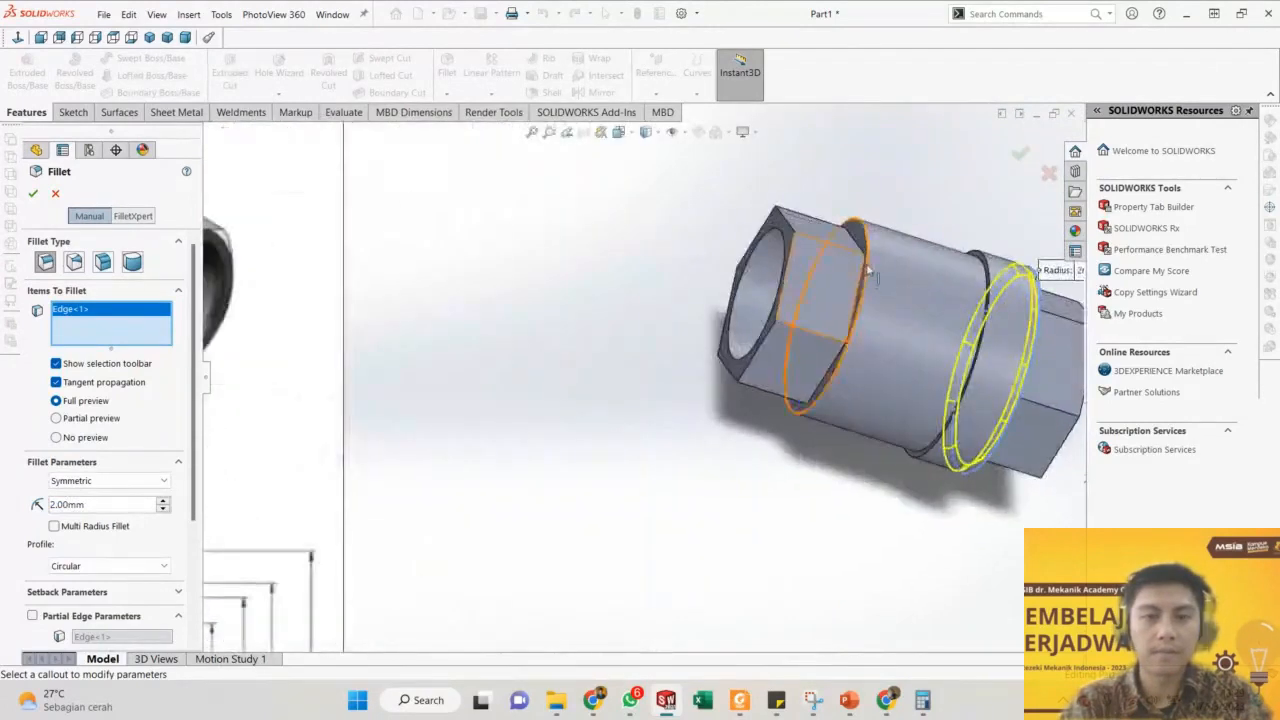
scroll(850, 262, "down", 2)
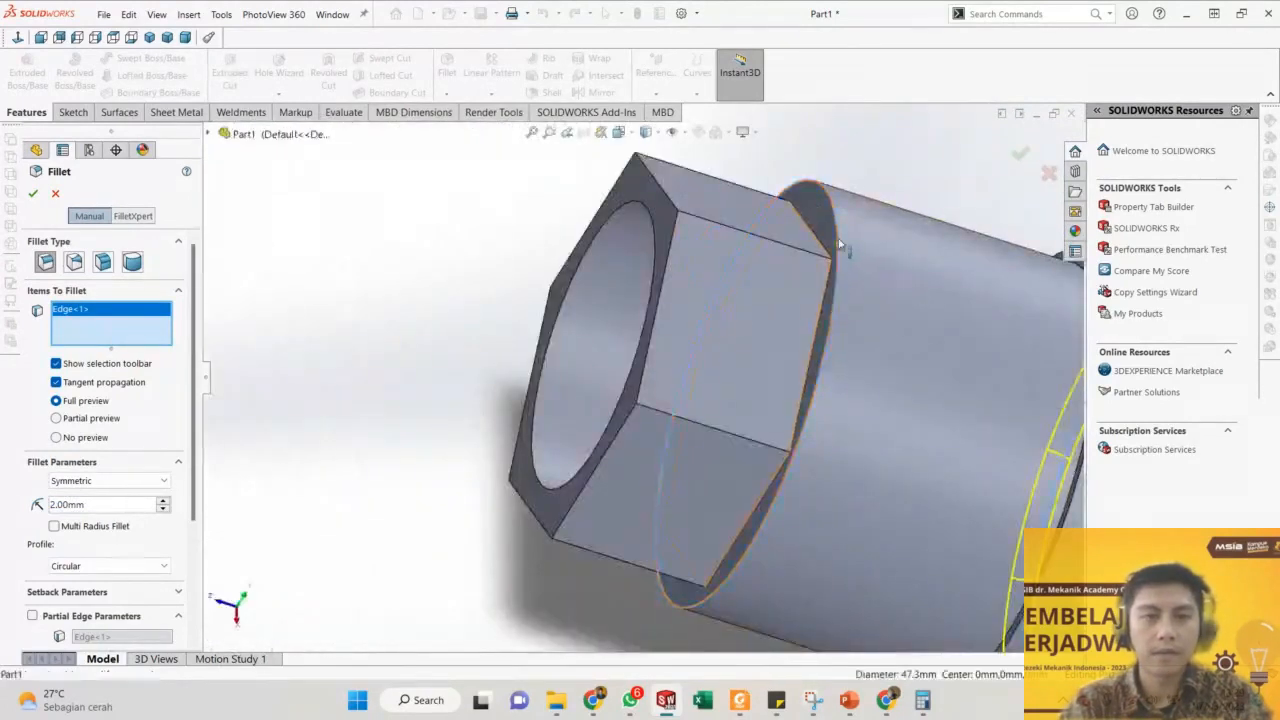
left_click(840, 245)
scroll(848, 255, "up", 3)
scroll(900, 393, "down", 2)
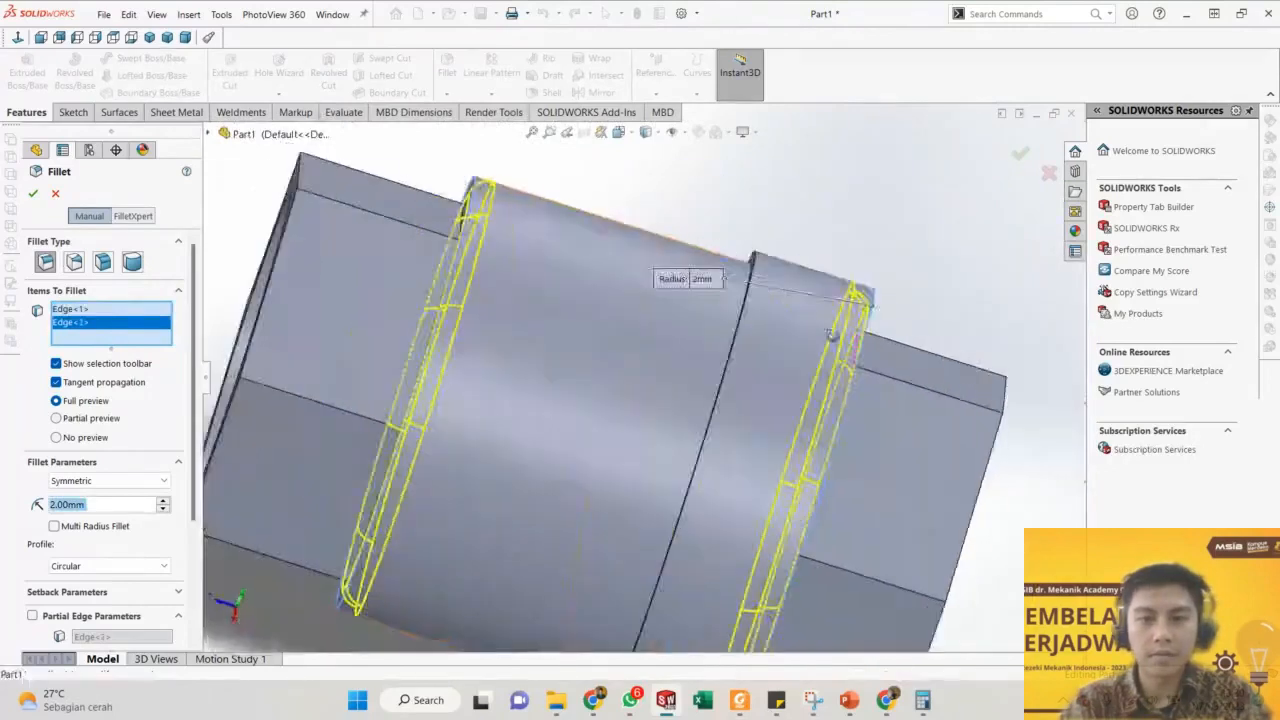
left_click(33, 193)
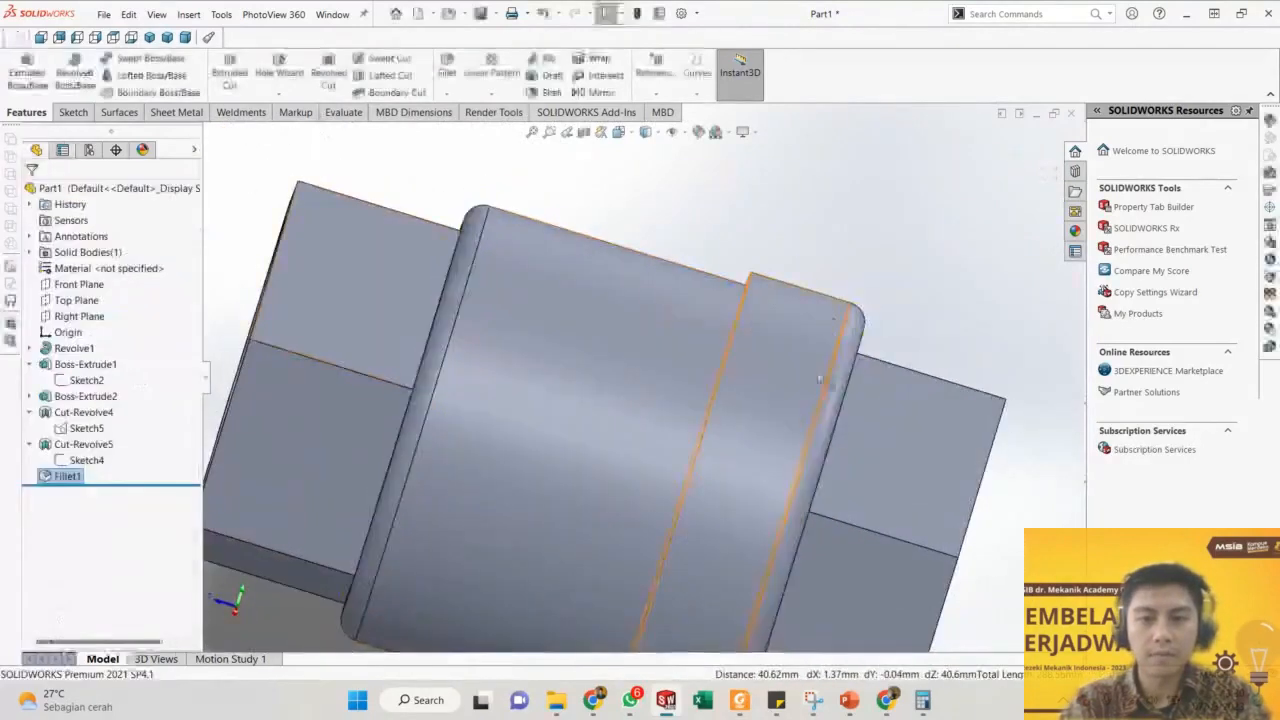
Compare the filleted body with the top view and pictorial views on the reference drawings, looking for further rounded edges.
scroll(615, 413, "up", 3)
middle_click_drag(614, 411, 677, 446)
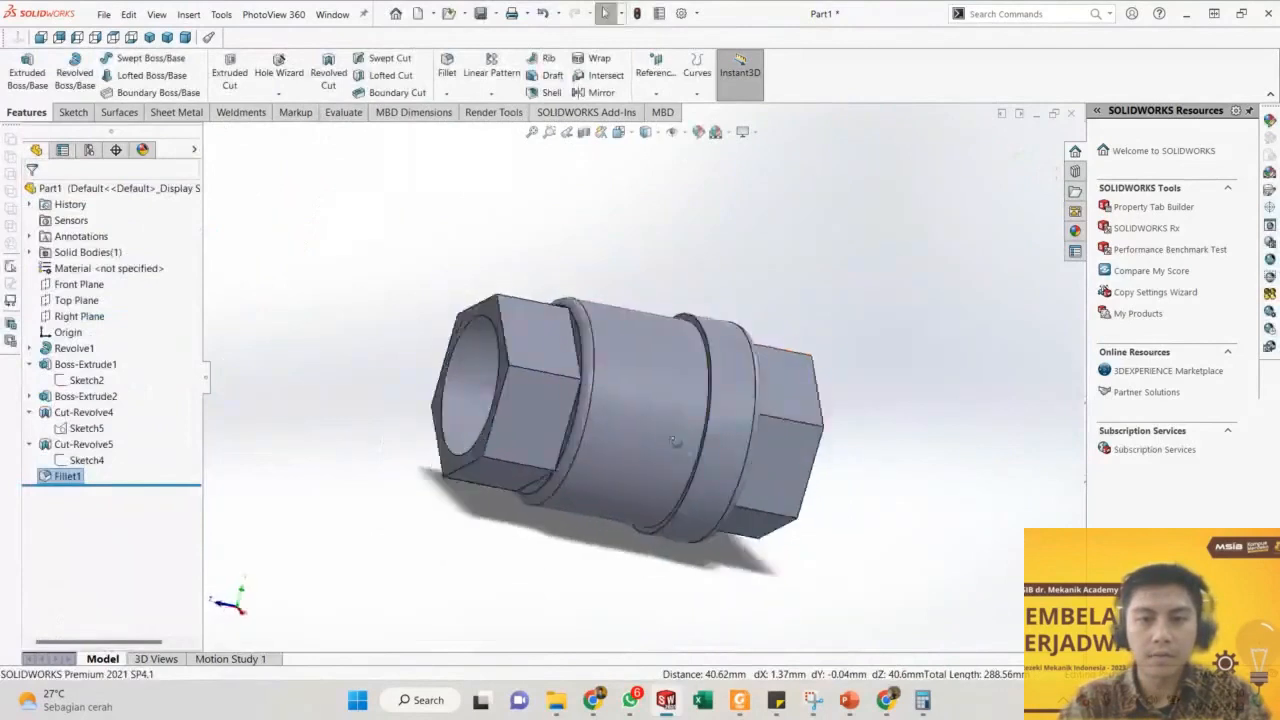
scroll(474, 446, "up", 6)
scroll(376, 364, "down", 2)
middle_click_drag(376, 364, 456, 370, "ctrl")
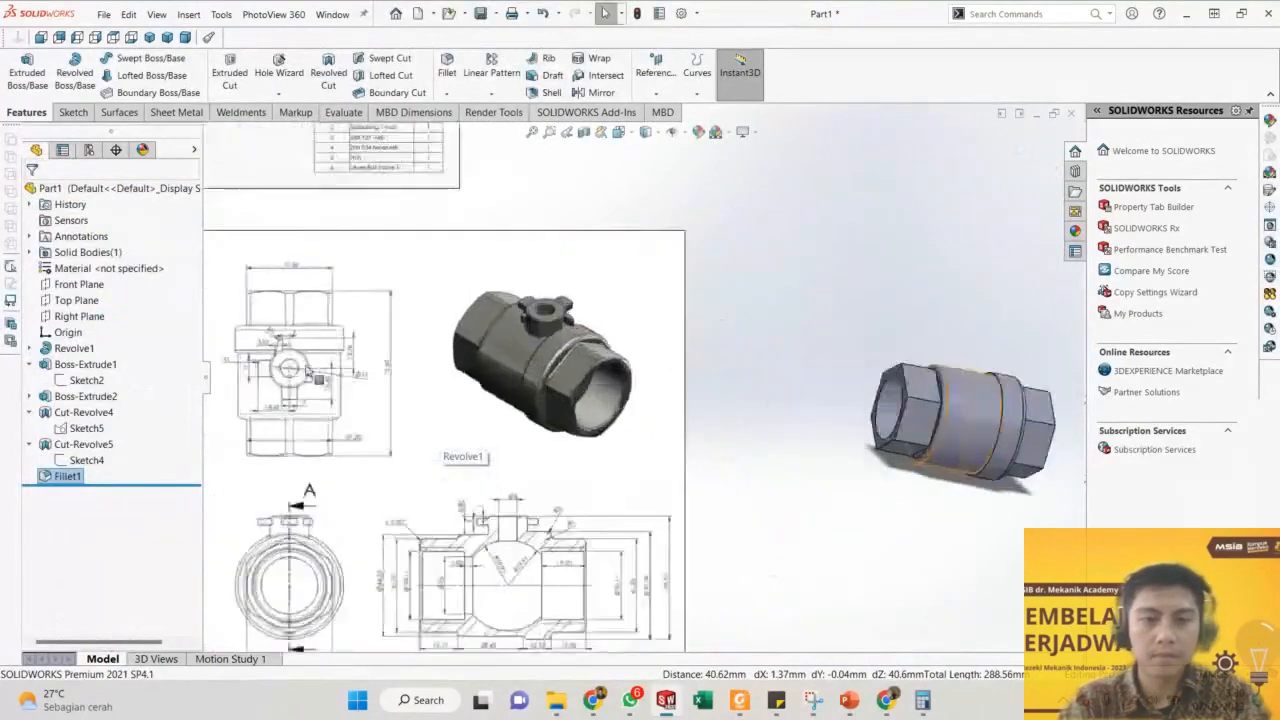
scroll(290, 372, "down", 2)
scroll(615, 375, "up", 6)
scroll(470, 128, "down", 2)
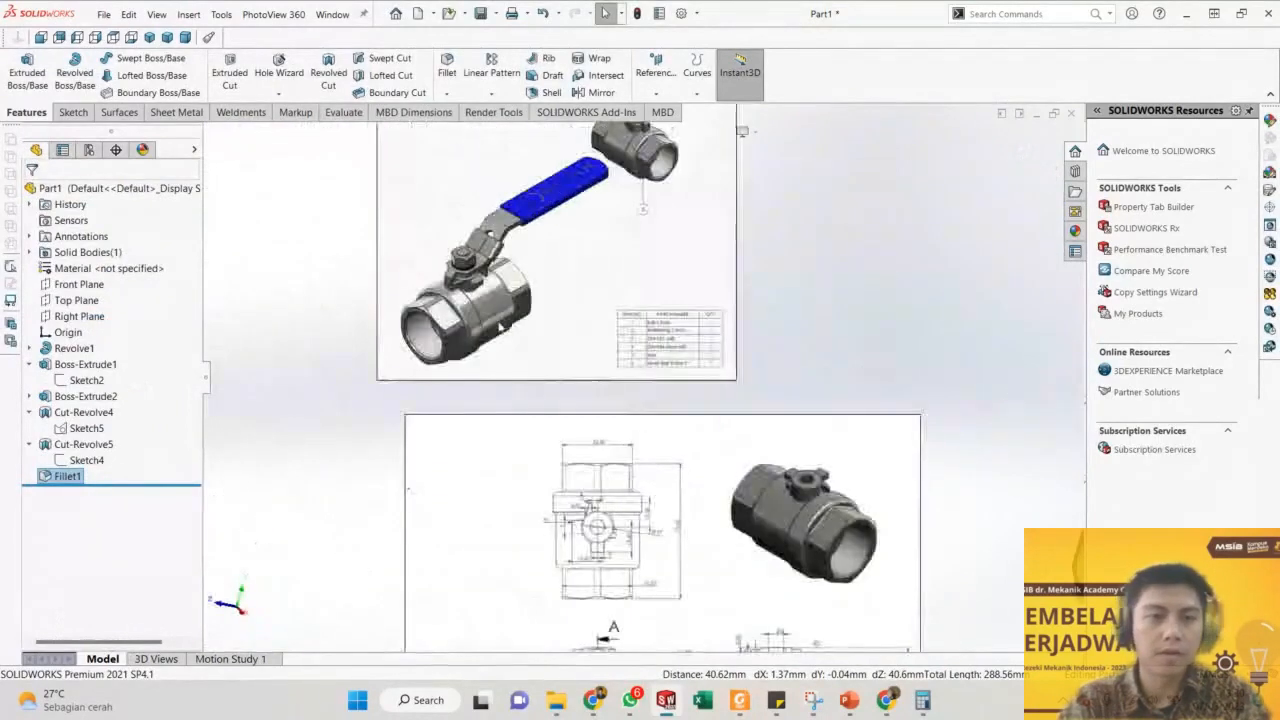
scroll(595, 480, "down", 3)
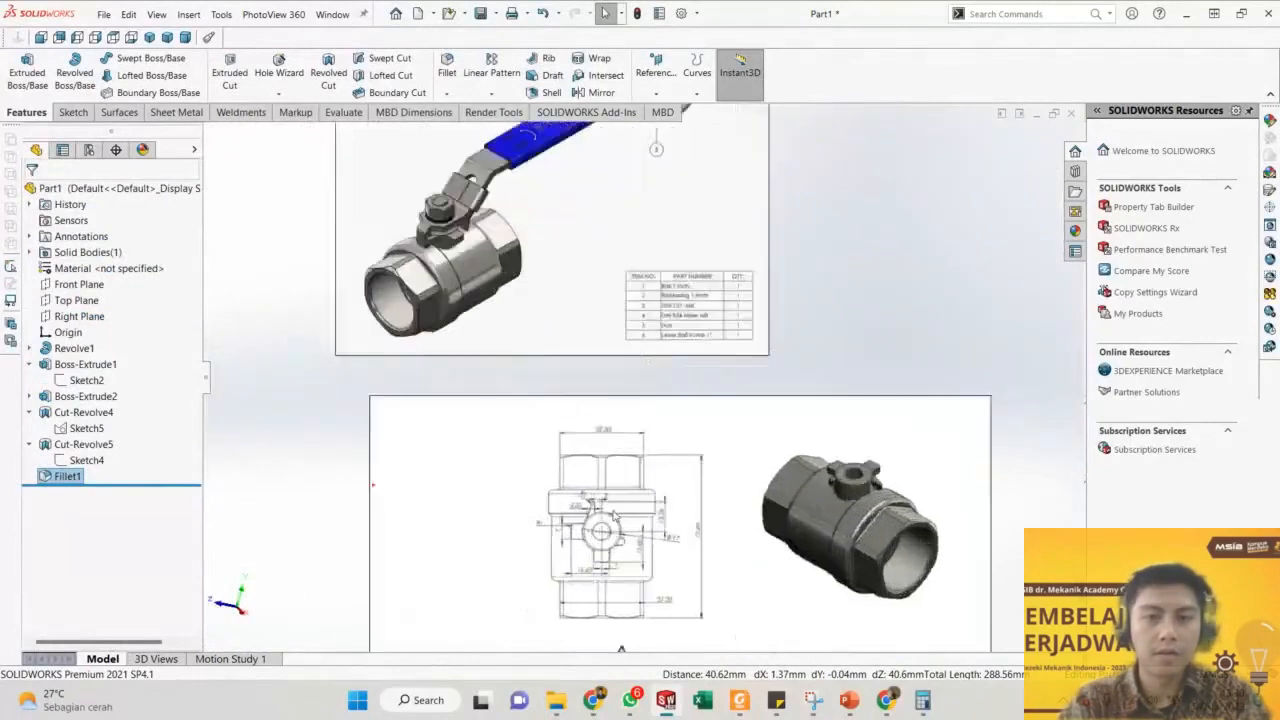
scroll(821, 504, "up", 4)
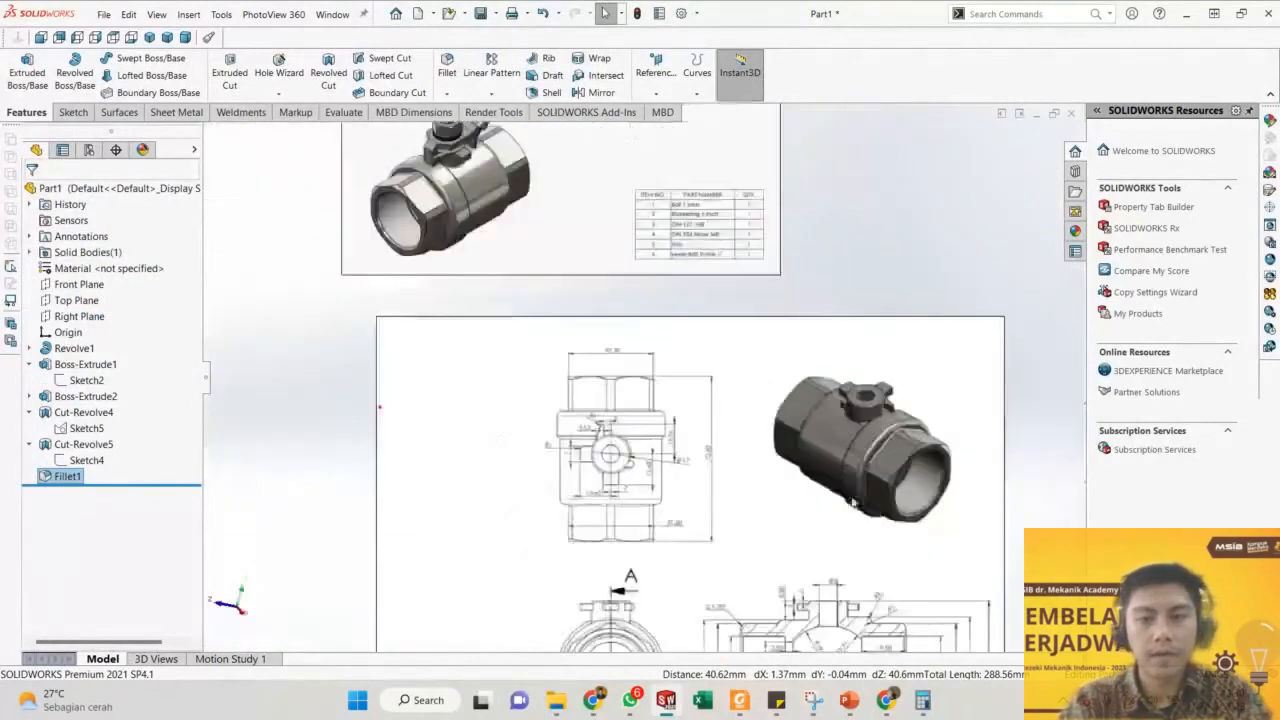
Edit the existing 2 mm fillet to include the large collar's inner edge facing the cylindrical body.
scroll(860, 320, "down", 5)
scroll(866, 307, "down", 4)
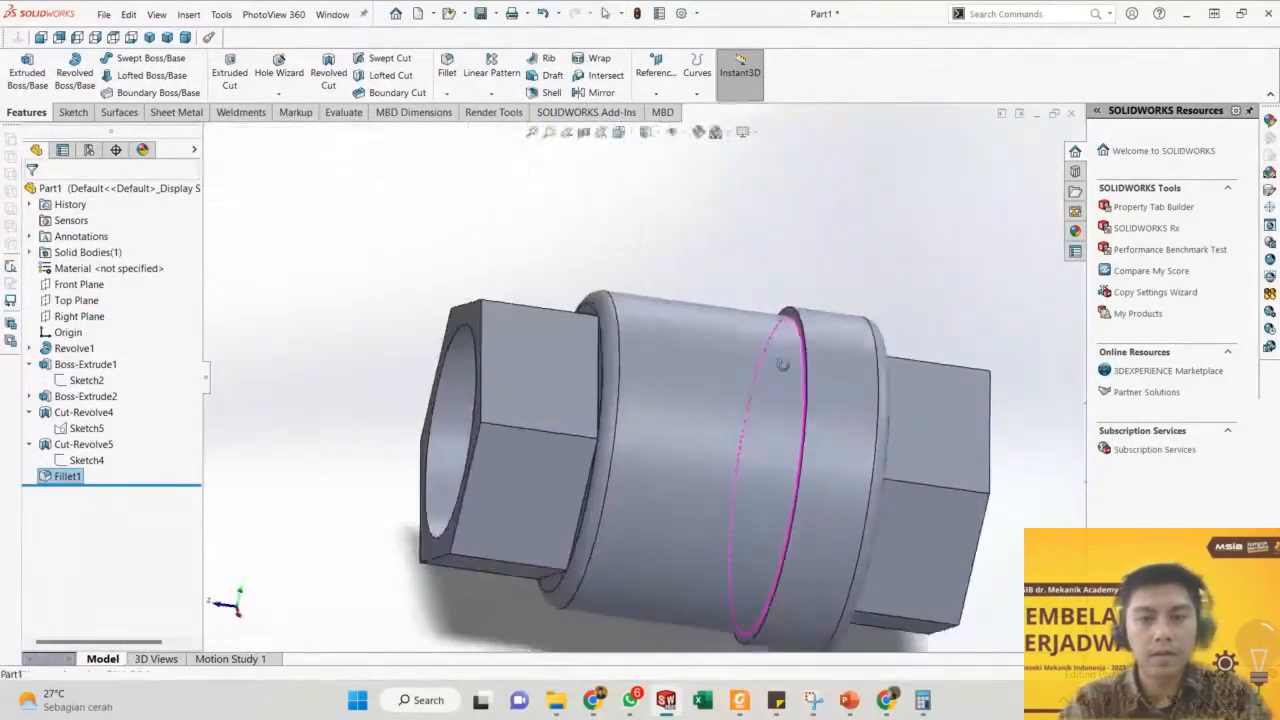
right_click(82, 477)
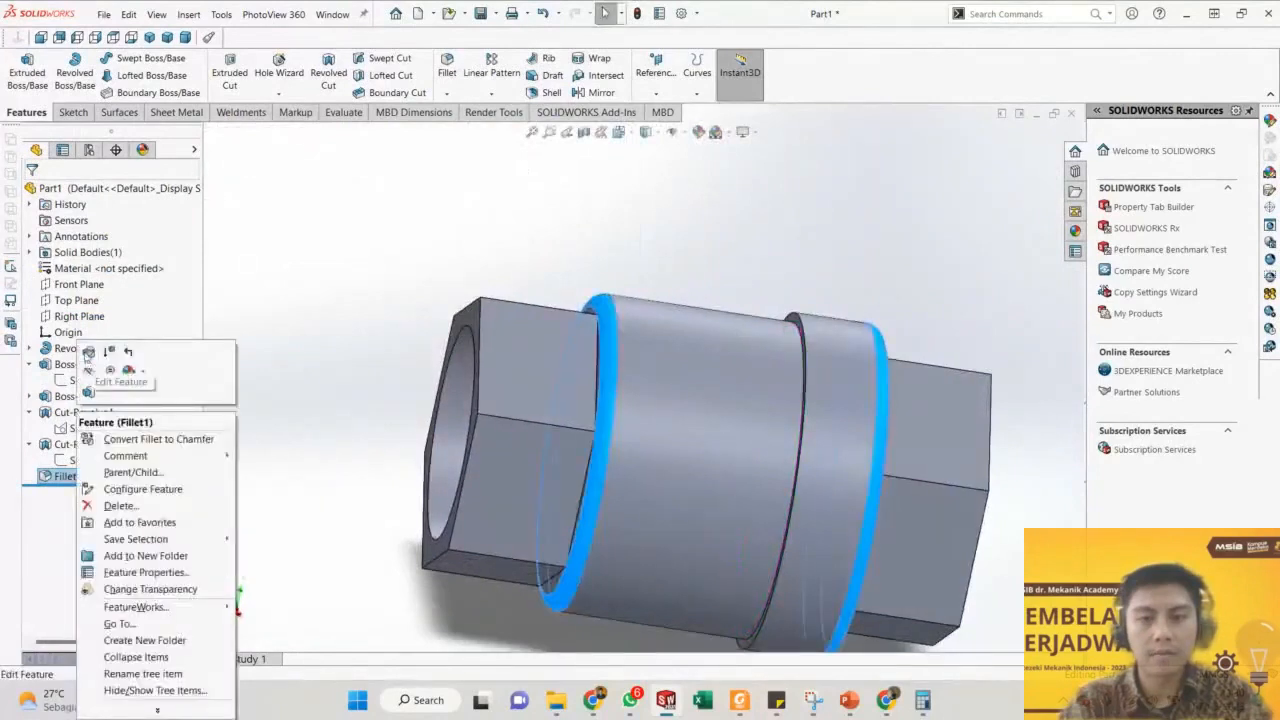
left_click(88, 353)
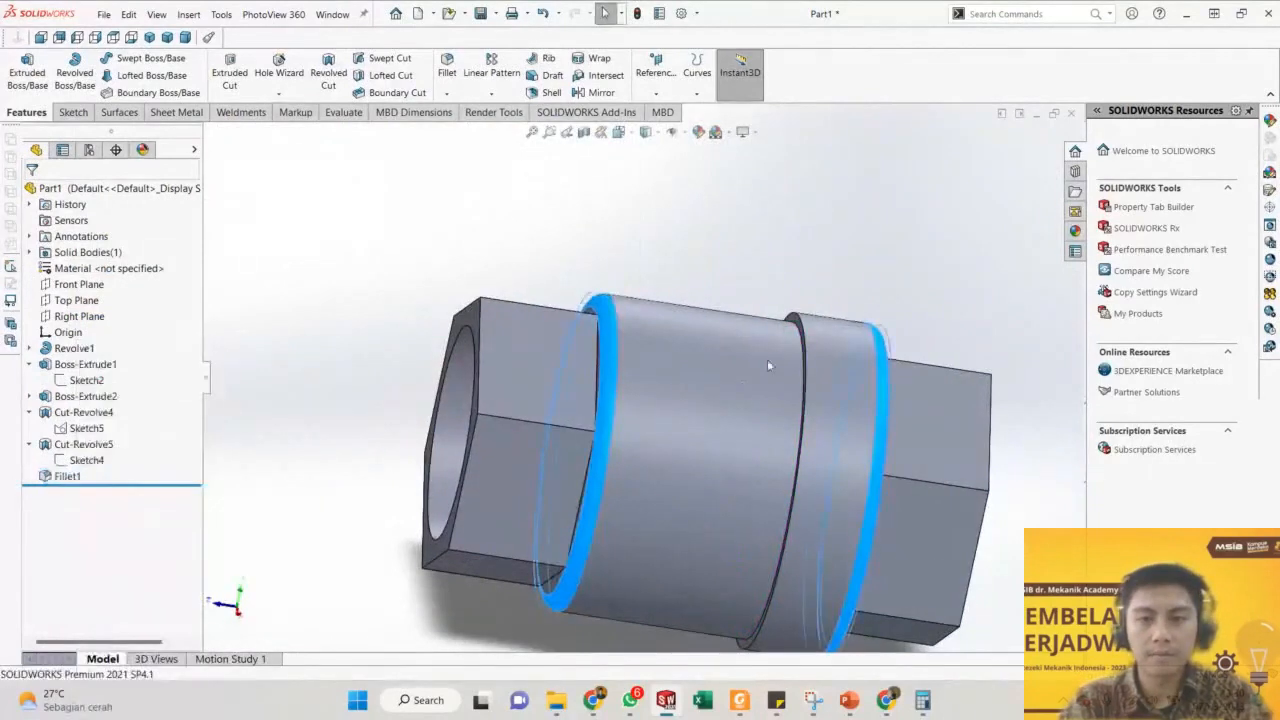
left_click(799, 320)
left_click(33, 193)
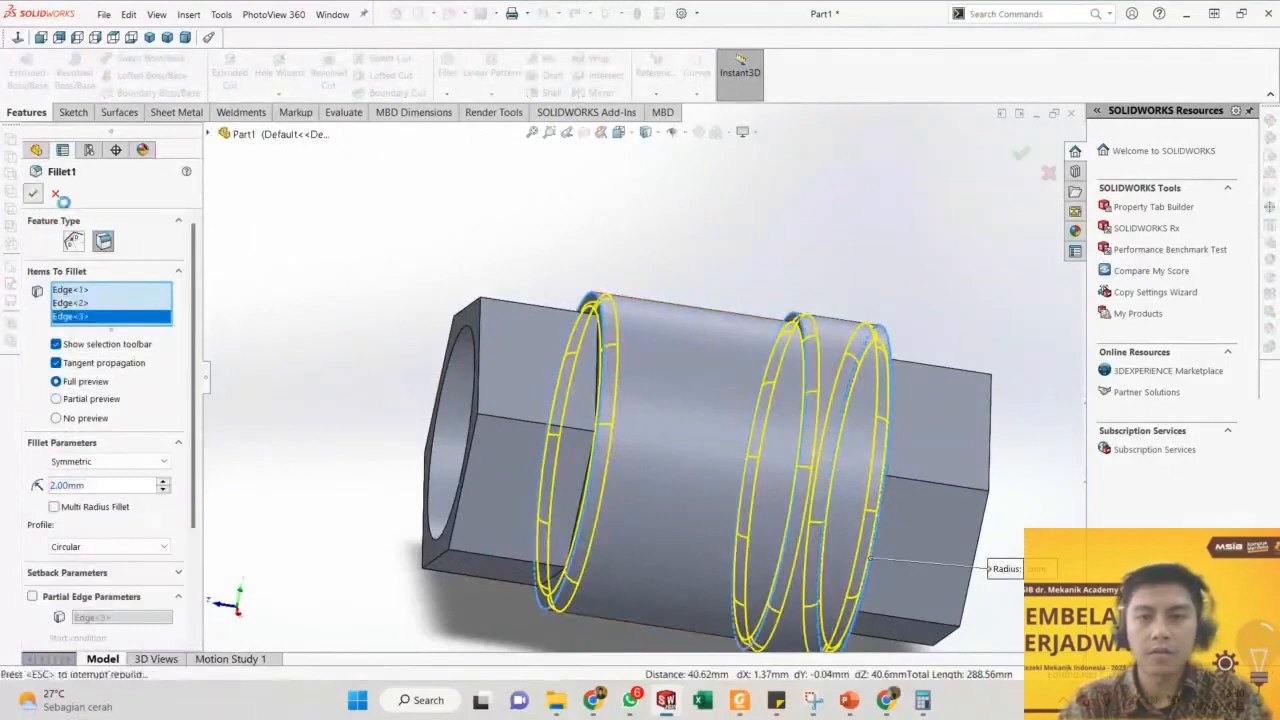
Inspect the filleted valve body and check the R2, R1 and 2 X 30° callouts in Section A-A of the reference drawing.
scroll(842, 378, "up", 3)
middle_click_drag(803, 467, 757, 423)
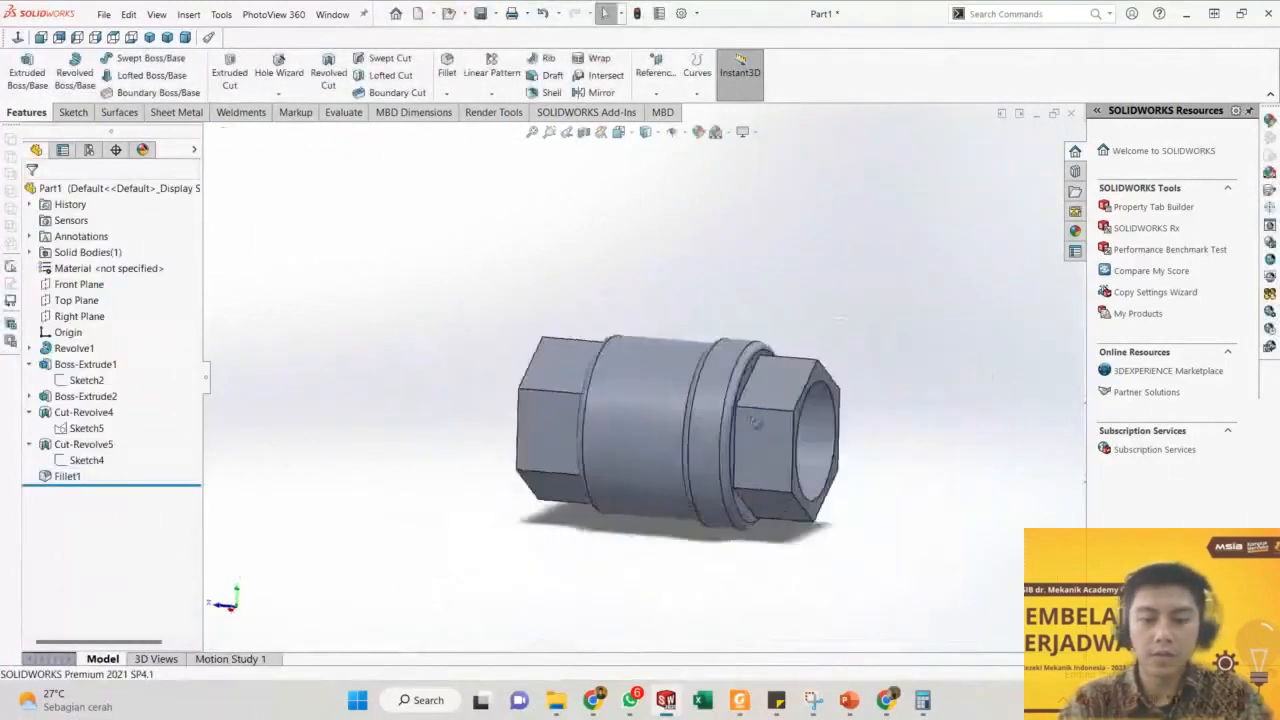
scroll(756, 422, "down", 1)
scroll(756, 422, "up", 6)
scroll(400, 478, "down", 3)
scroll(405, 468, "down", 4)
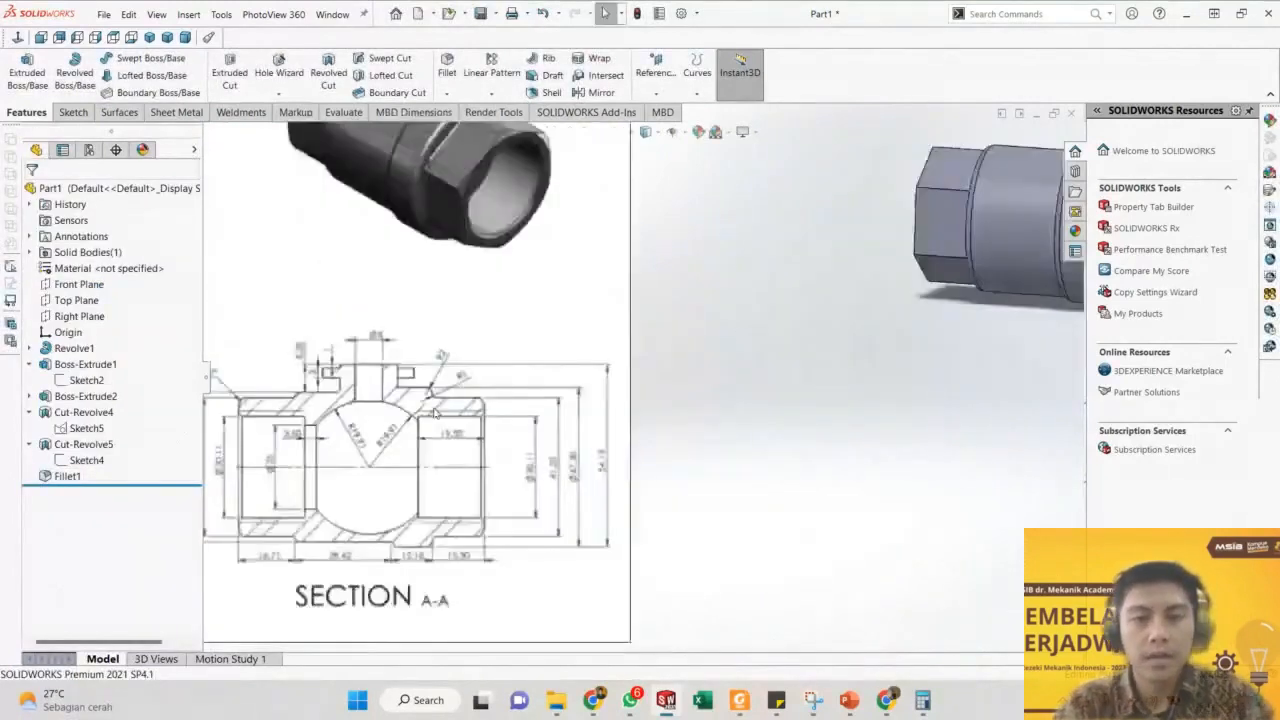
scroll(510, 370, "up", 2)
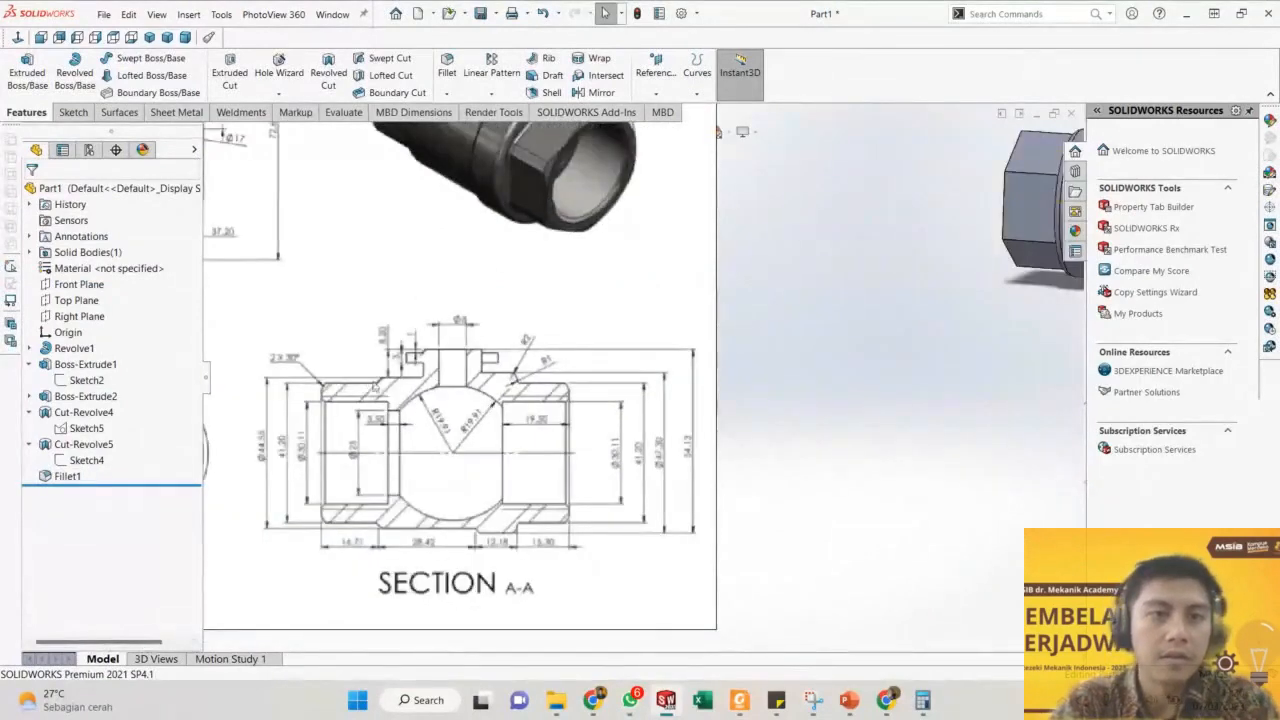
scroll(842, 382, "up", 2)
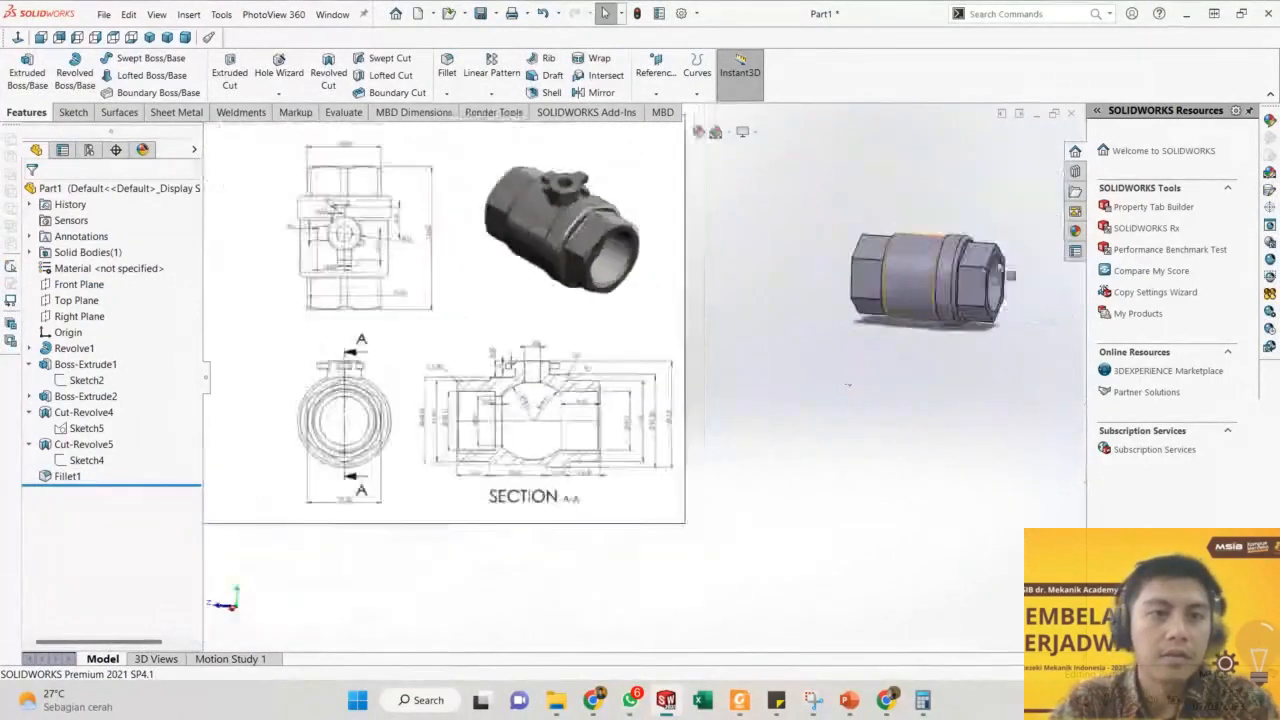
Create a 1 mm fillet on the large collar's end face around the base of the adjacent hexagonal end.
scroll(870, 250, "down", 5)
scroll(870, 244, "down", 2)
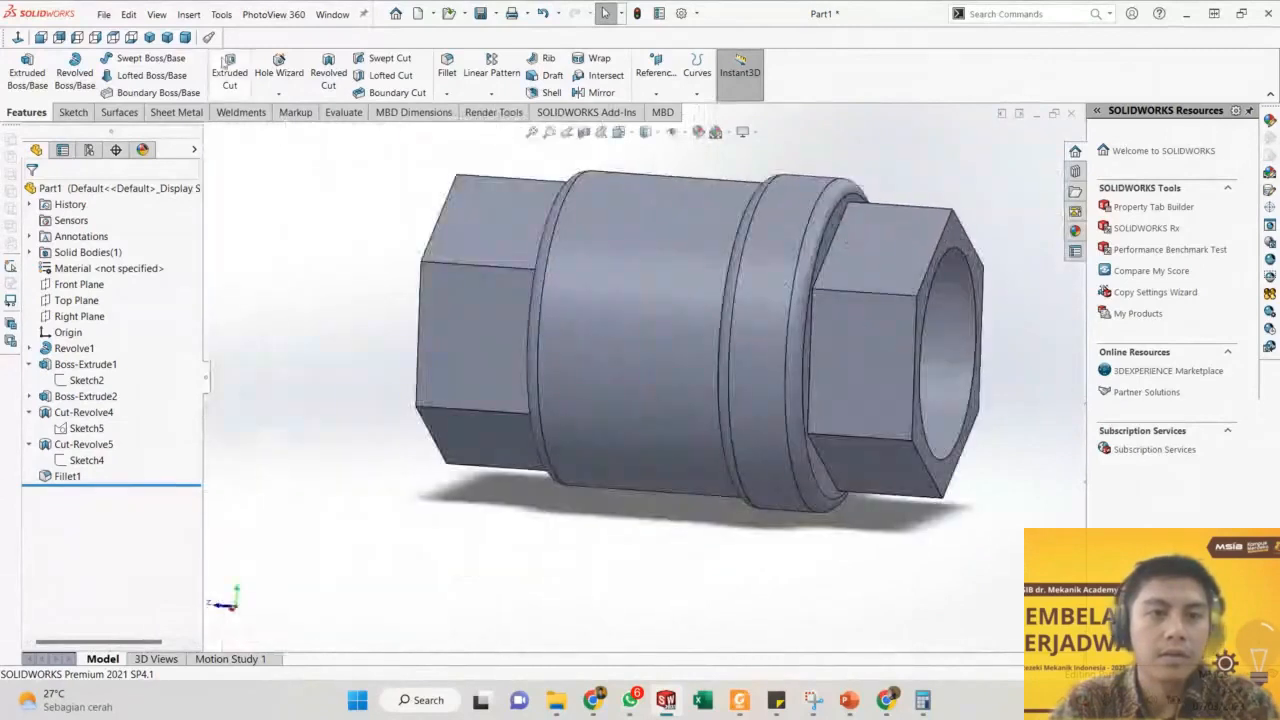
key("Return")
scroll(851, 234, "down", 4)
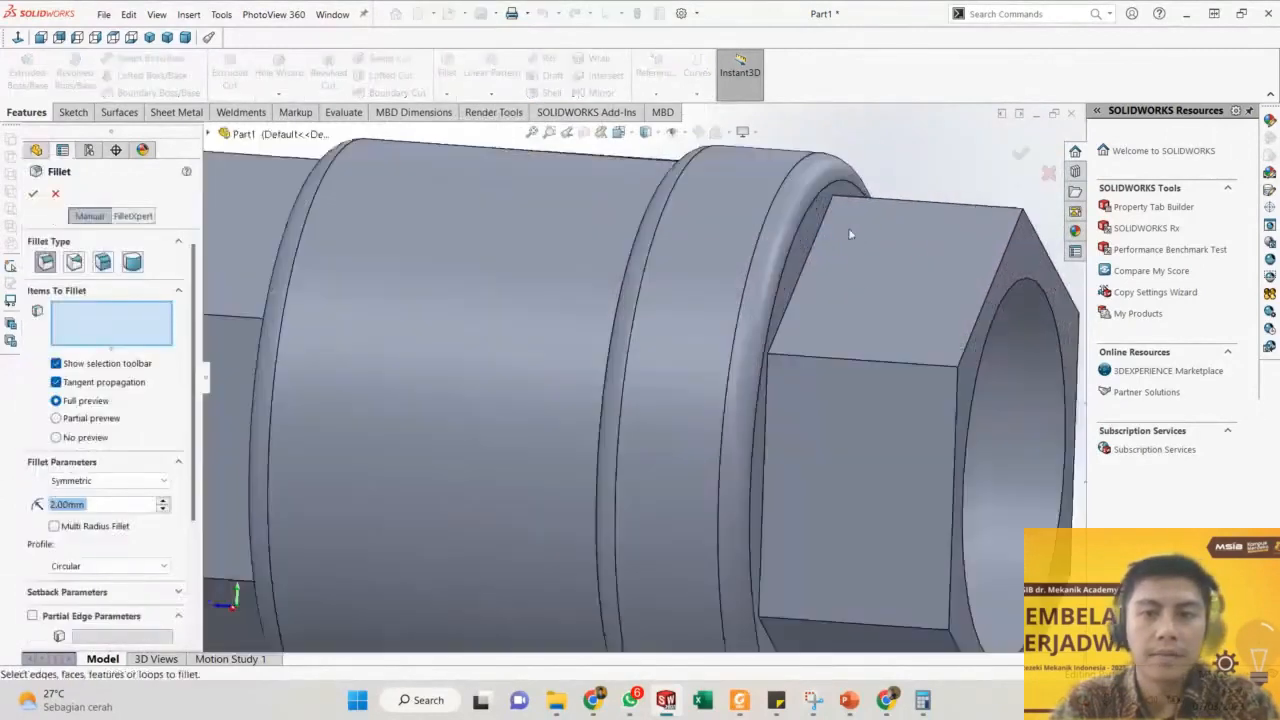
left_click(778, 264)
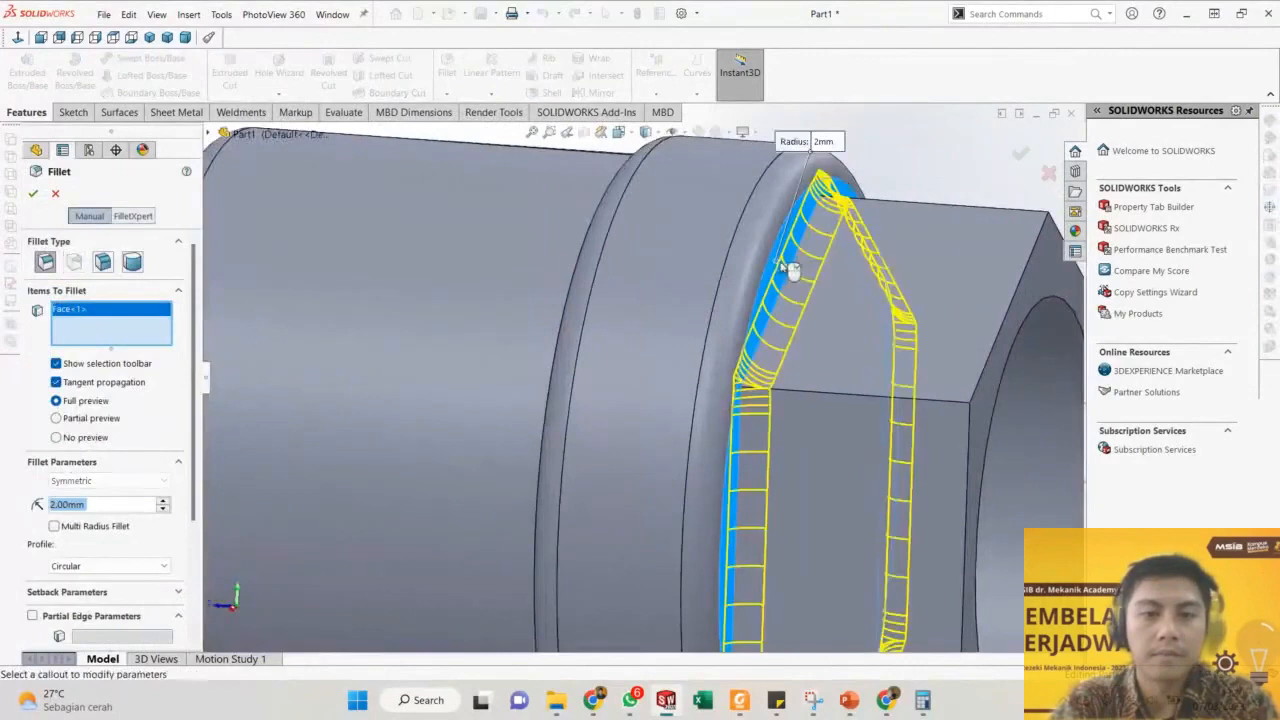
left_click(828, 143)
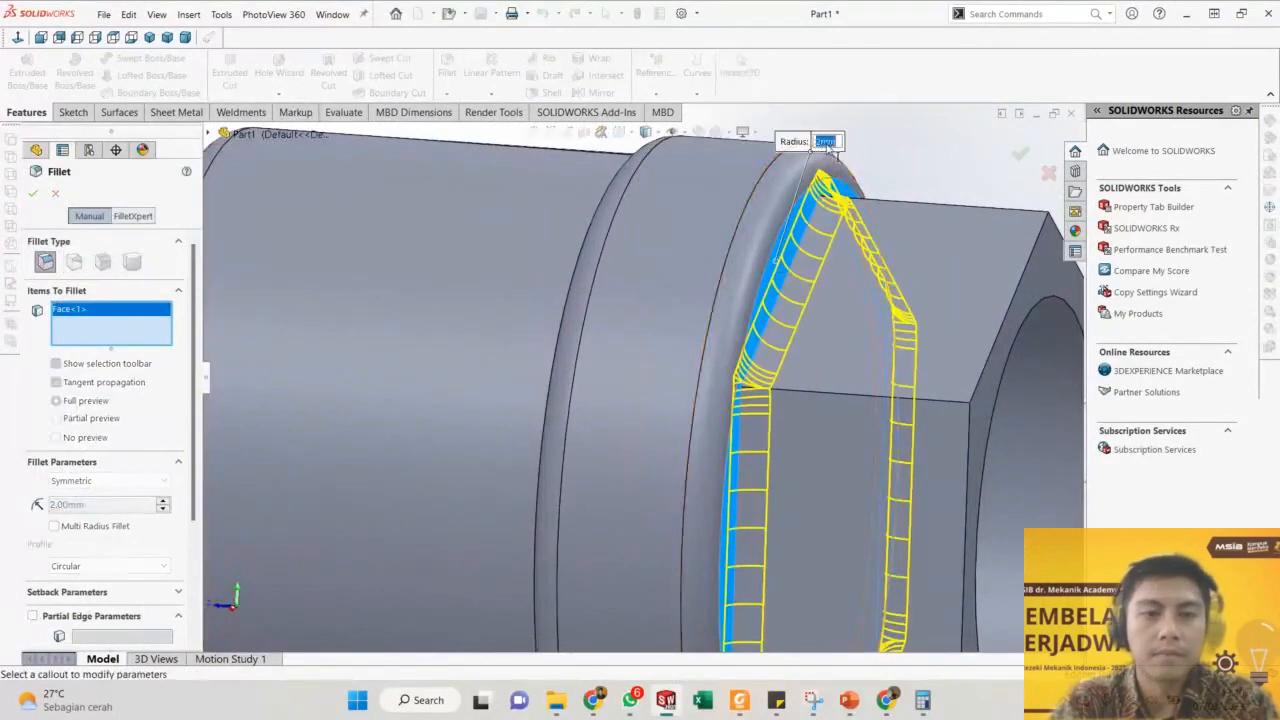
type("1")
key("Return")
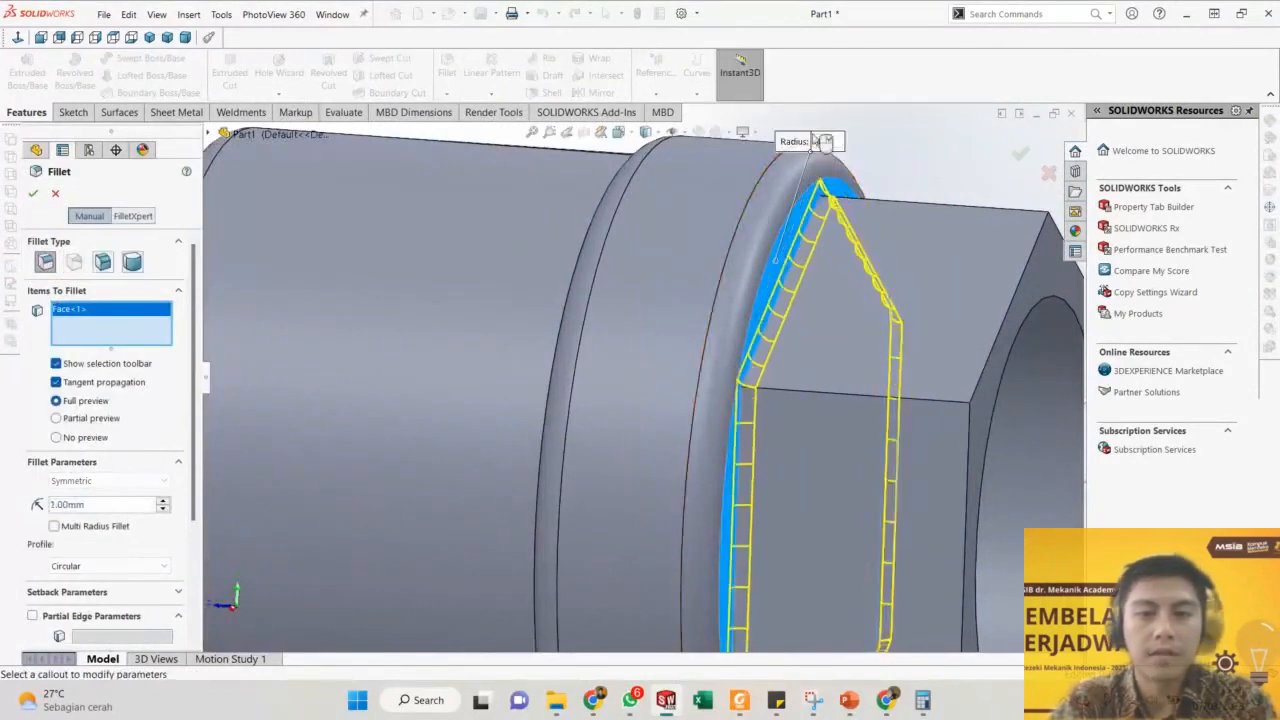
left_click(35, 193)
scroll(770, 260, "up", 5)
scroll(626, 390, "down", 1)
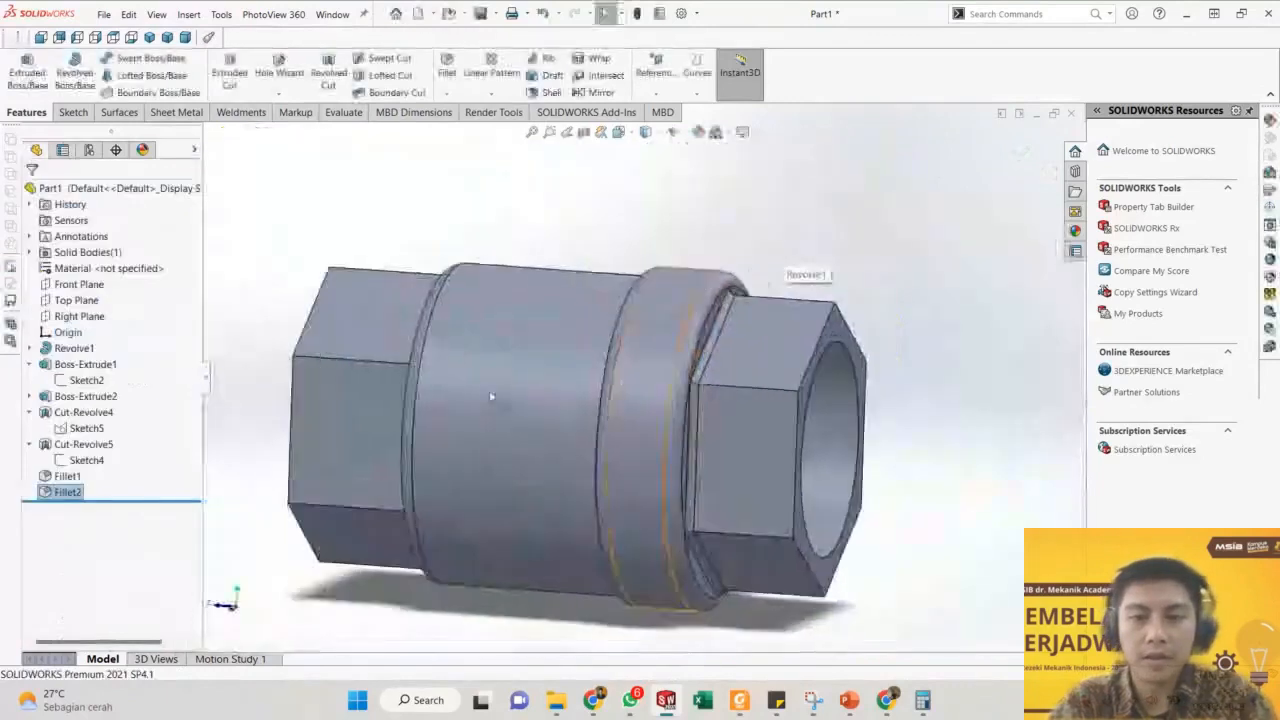
Edit the 1 mm fillet to include two of the cylindrical body's shoulder faces beside the opposite hexagonal end.
right_click(68, 492)
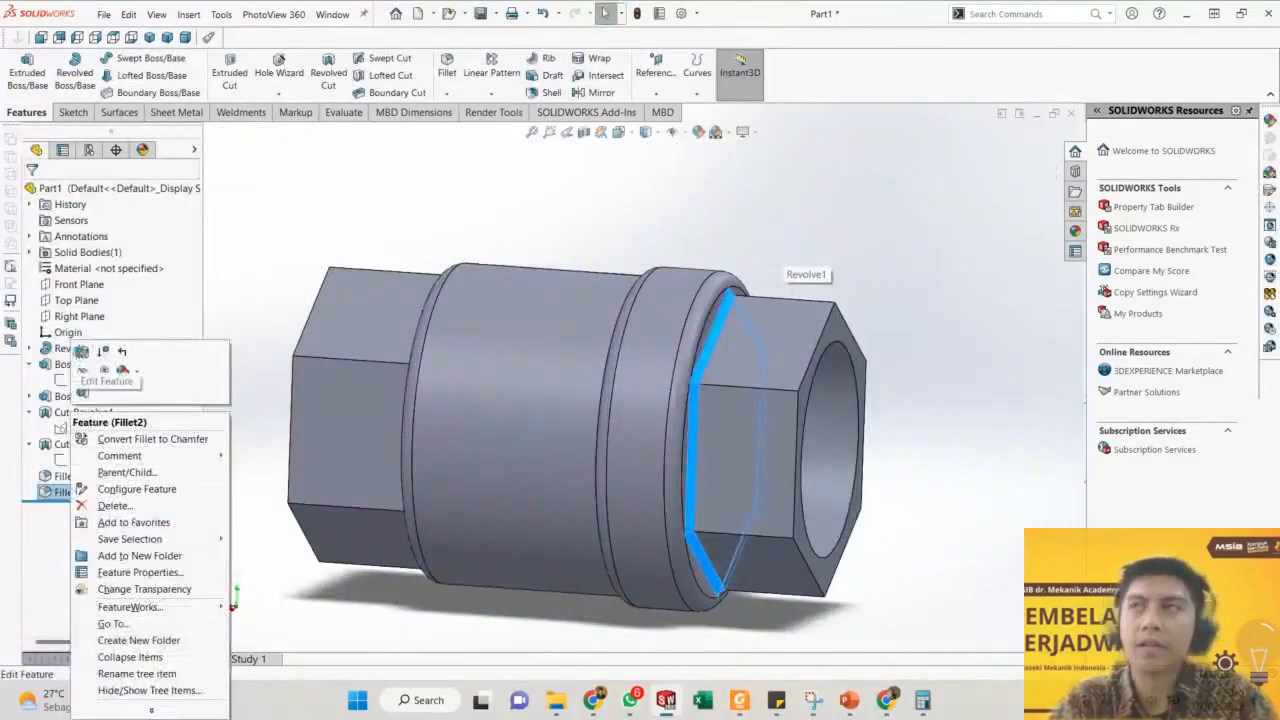
left_click(82, 351)
middle_click_drag(420, 330, 496, 386)
left_click(505, 335)
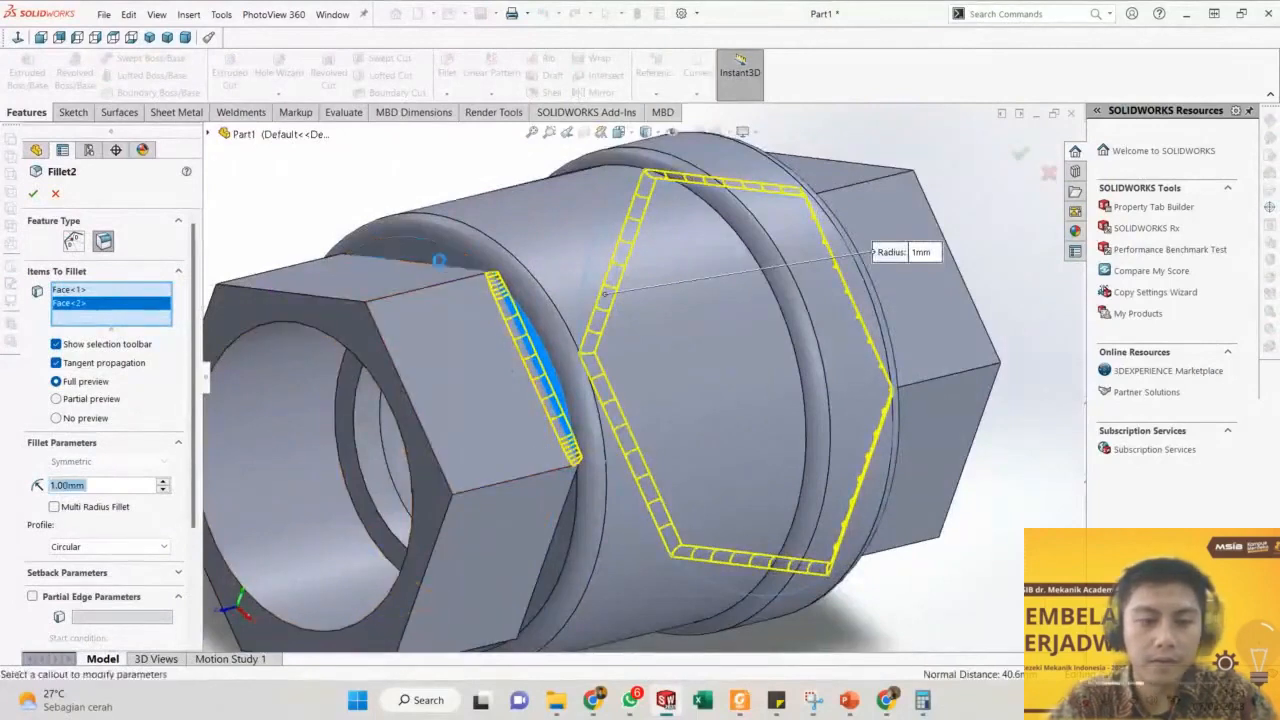
left_click(438, 264)
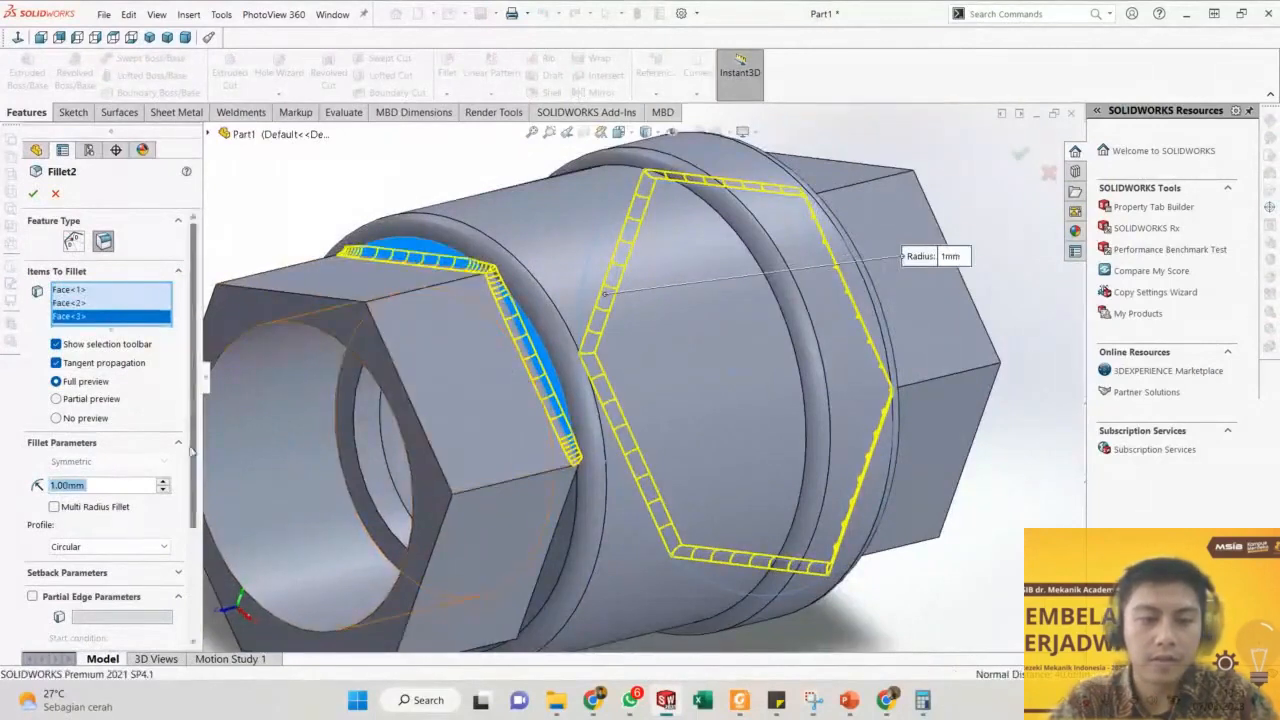
scroll(190, 452, "down", 3)
left_click(141, 401)
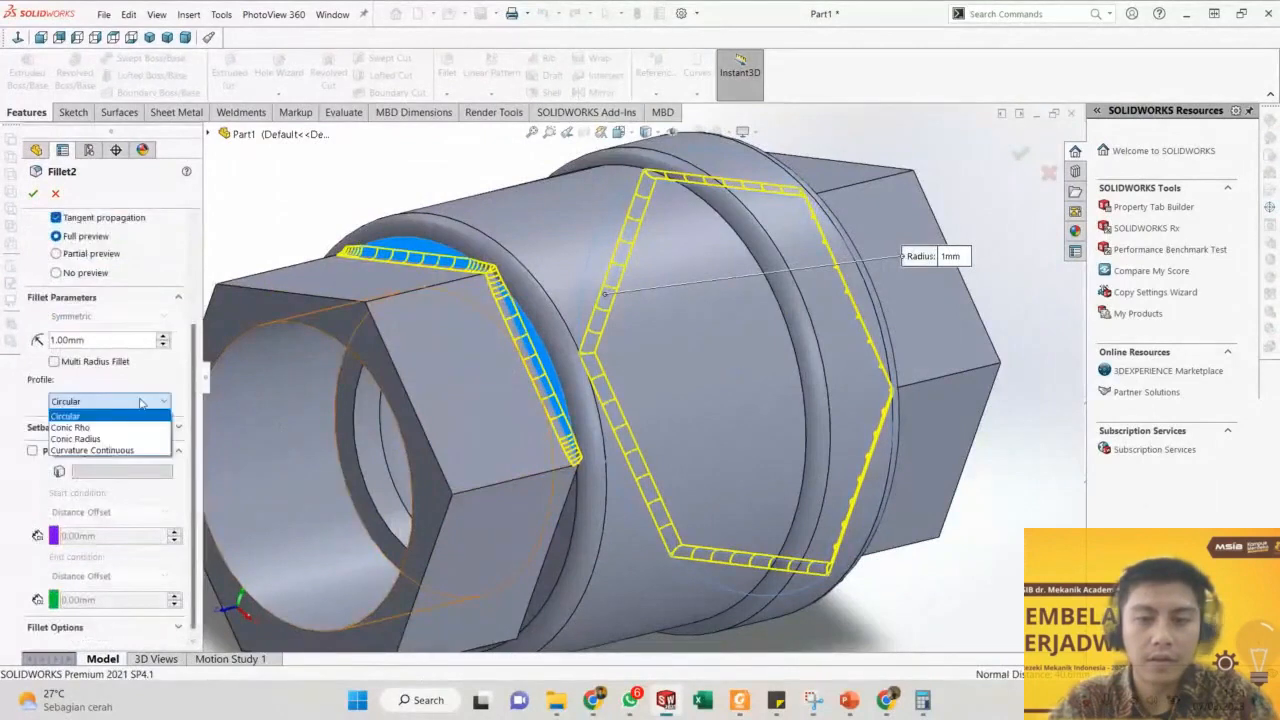
left_click(141, 401)
Add the remaining shoulder faces around the opposite hexagonal end to the 1 mm fillet and apply the change.
middle_click_drag(538, 422, 588, 428)
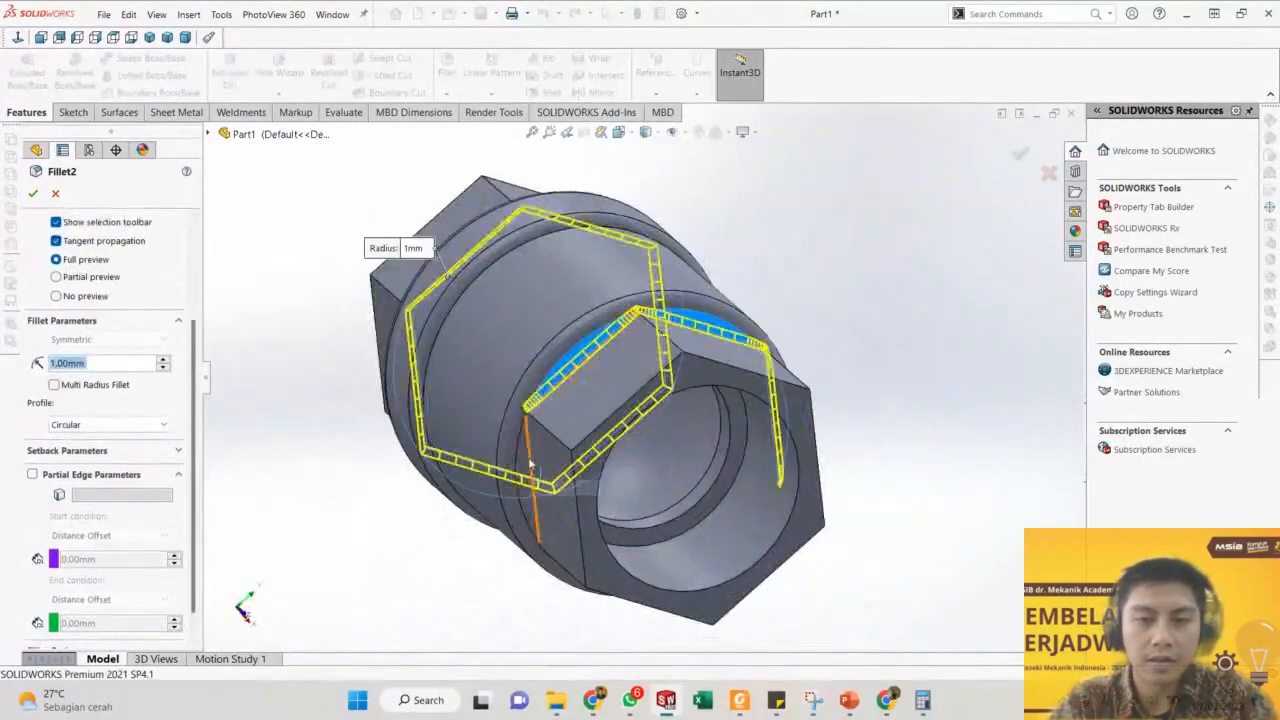
middle_click_drag(527, 462, 505, 380)
left_click(585, 562)
scroll(848, 570, "down", 4)
left_click(848, 575)
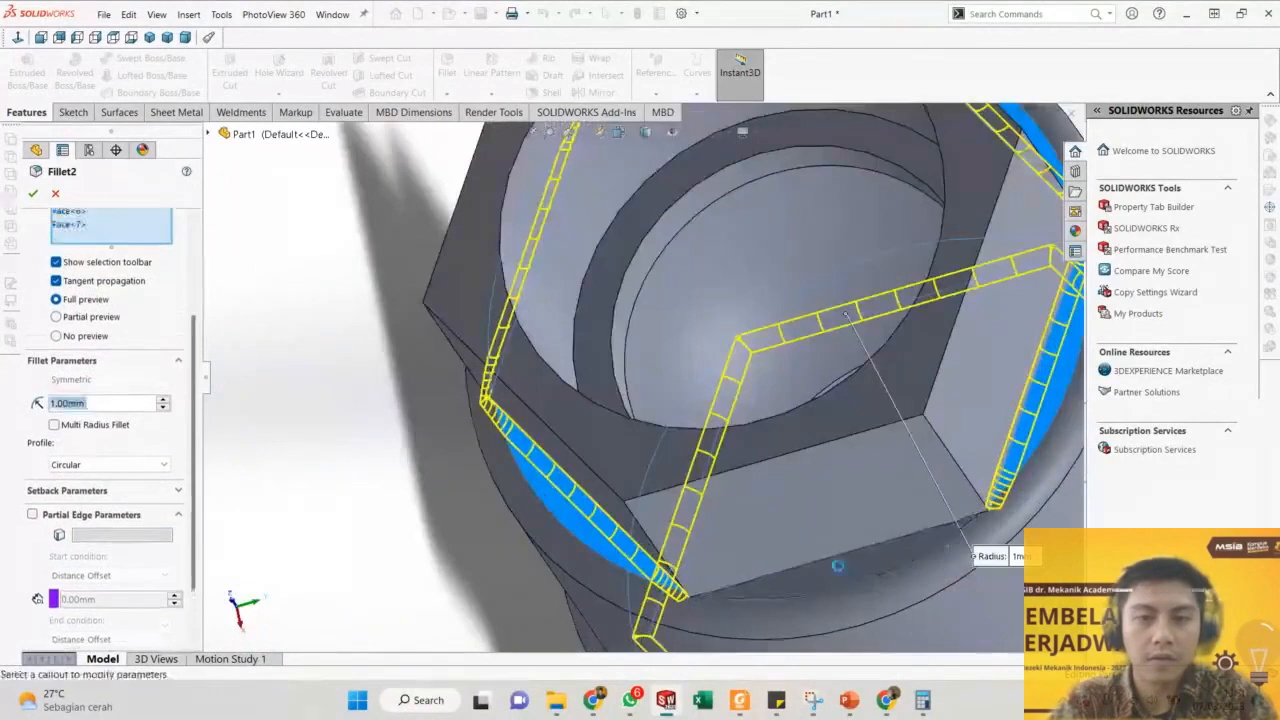
key("Return")
scroll(771, 385, "up", 4)
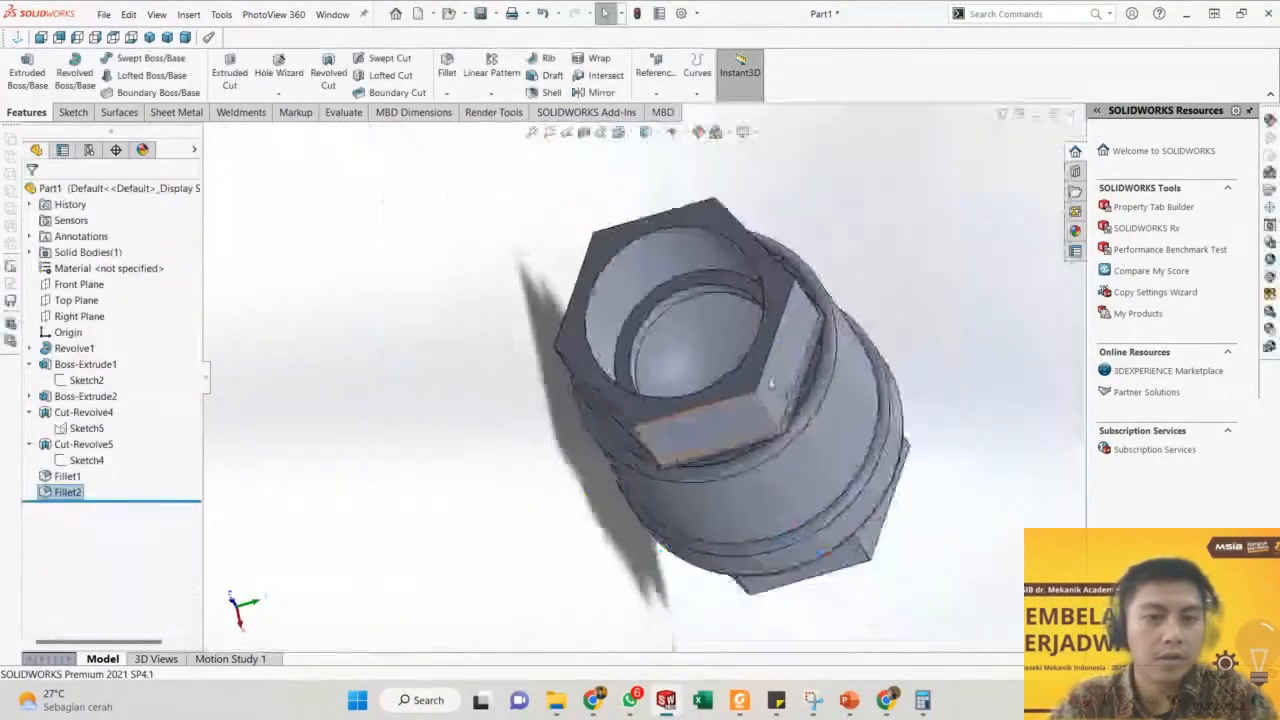
Compare the filleted body with the pictorial view and Section A-A on the reference drawing, checking the hexagonal ends' edges.
middle_click_drag(771, 385, 666, 428)
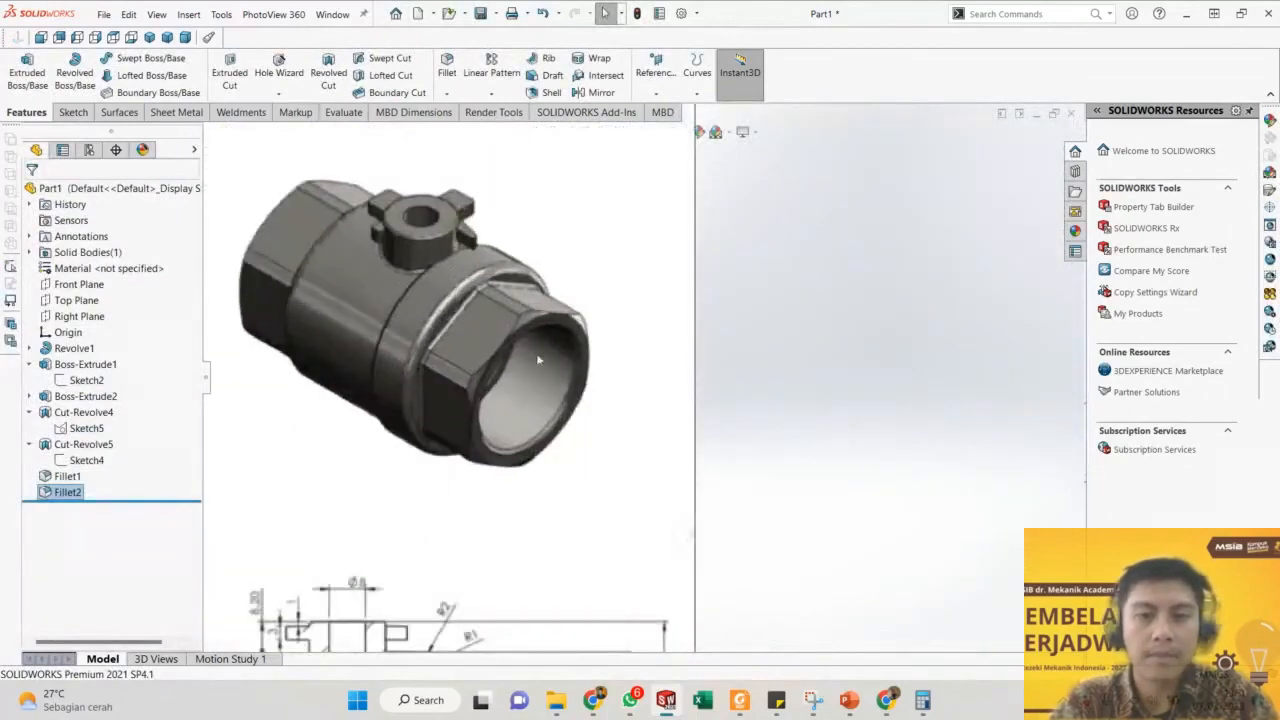
scroll(753, 437, "up", 4)
scroll(500, 557, "down", 1)
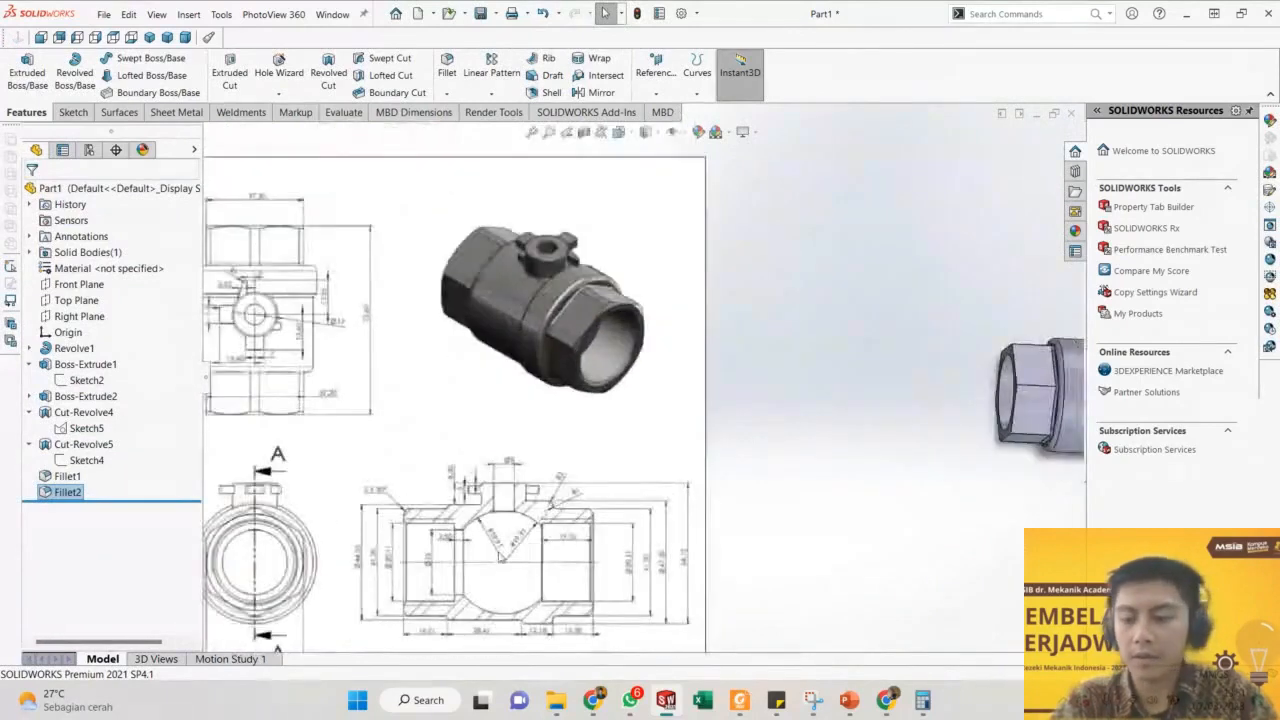
scroll(462, 537, "up", 1)
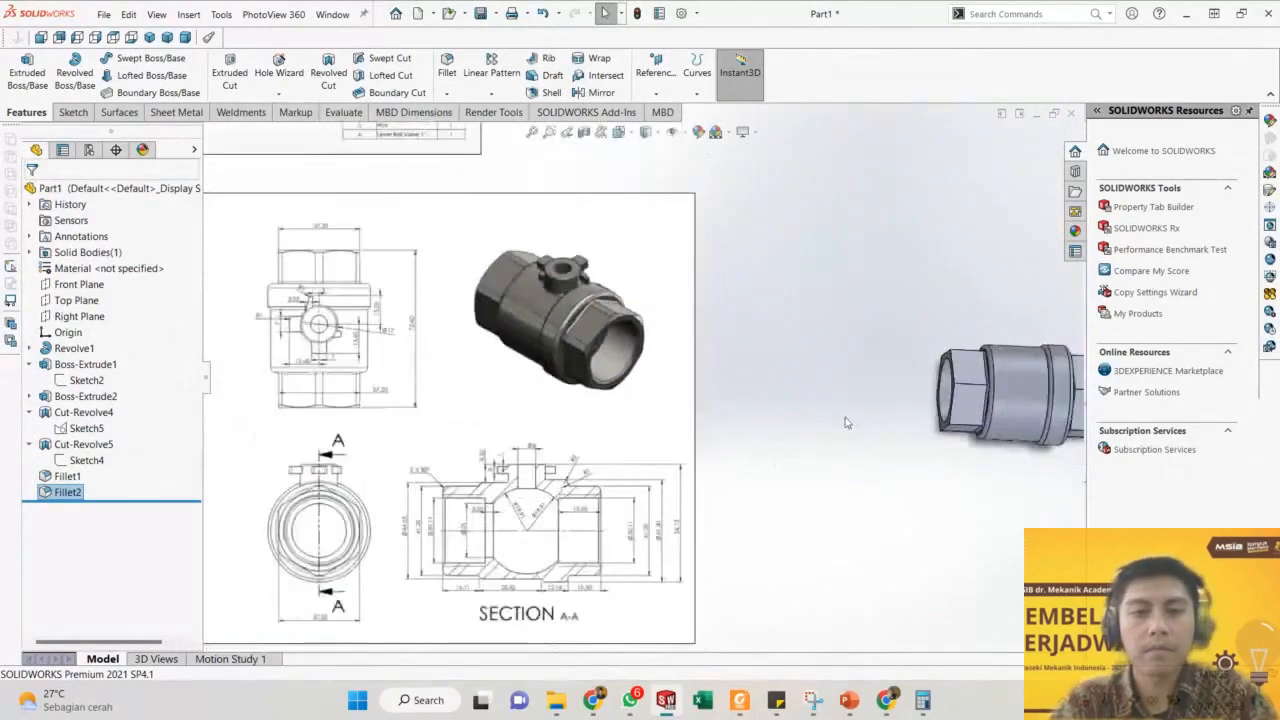
scroll(845, 422, "up", 2)
scroll(957, 400, "down", 4)
middle_click_drag(900, 395, 710, 371)
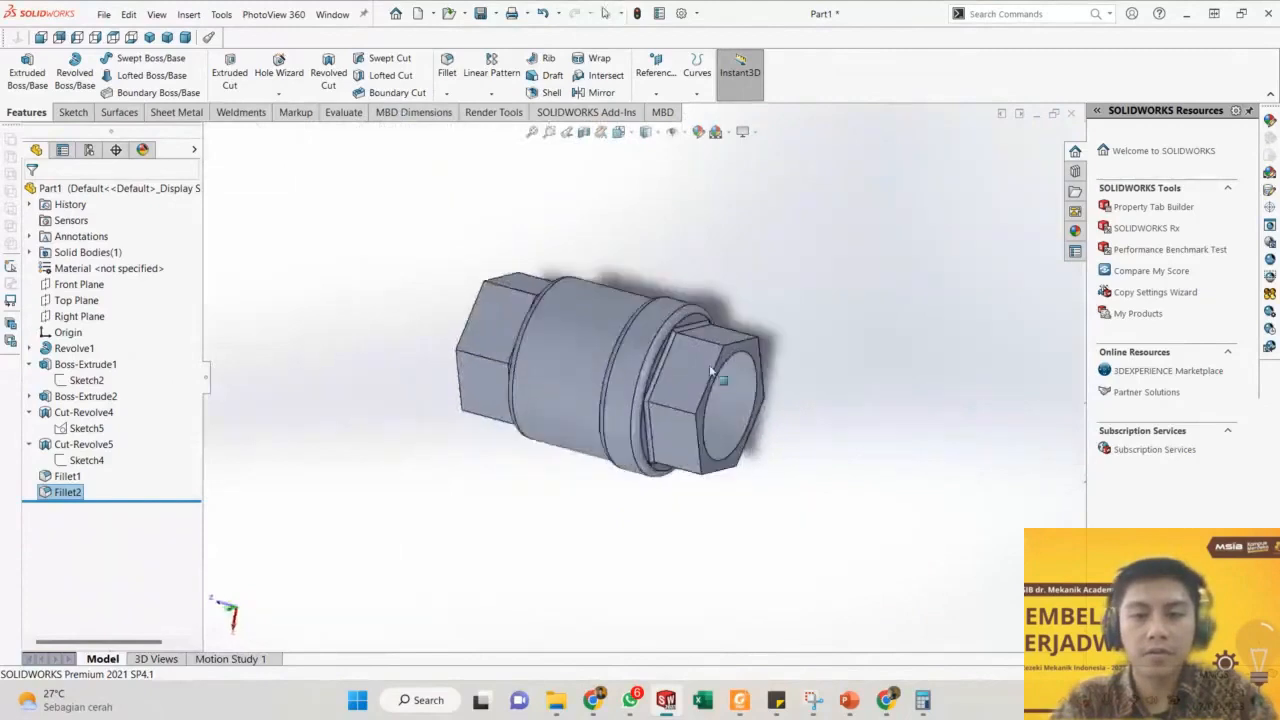
Try adding two lengthwise corner edges of the collar-side hexagonal end to the 1 mm fillet, and remove them from the selection again.
scroll(711, 372, "down", 5)
right_click(68, 492)
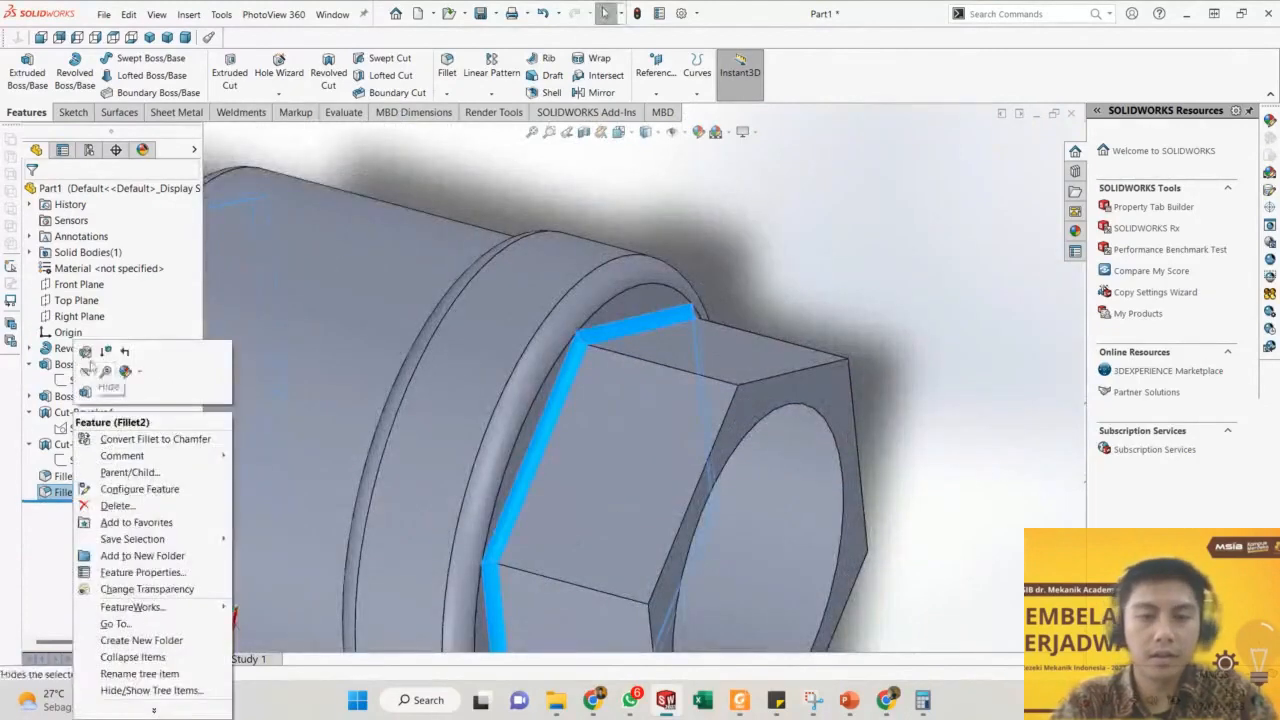
left_click(86, 352)
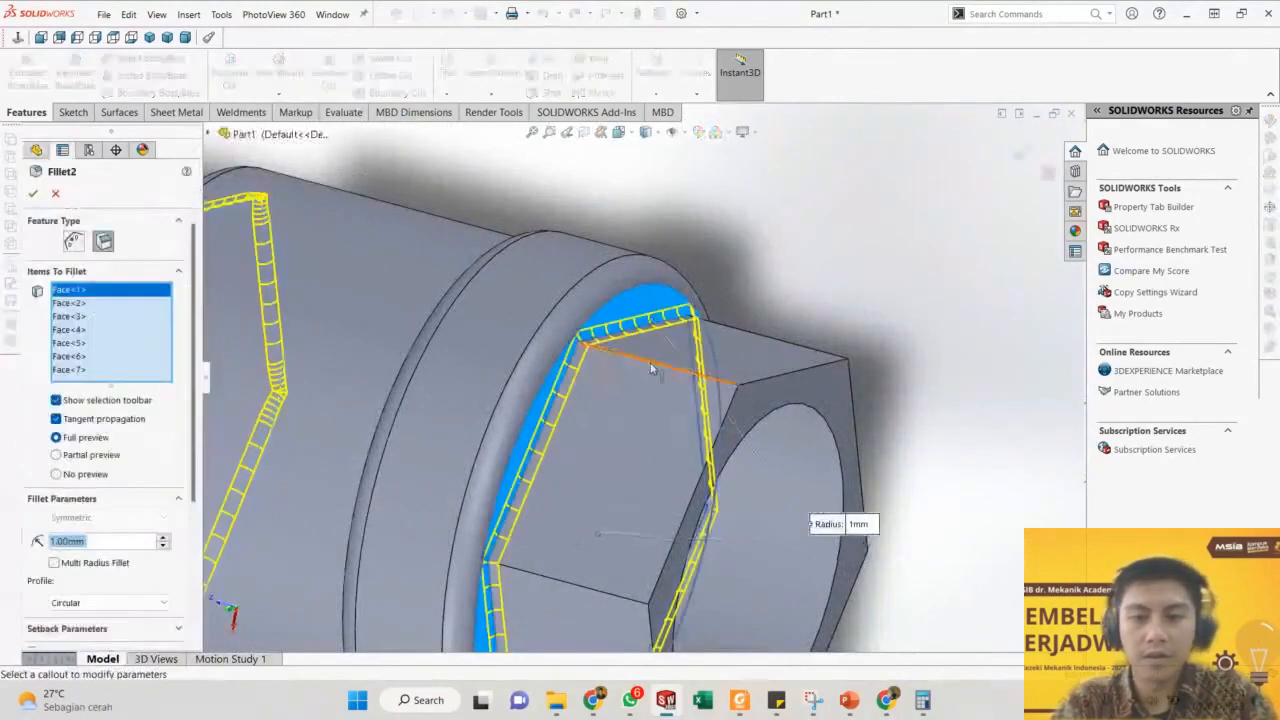
left_click(580, 594)
scroll(609, 546, "up", 5)
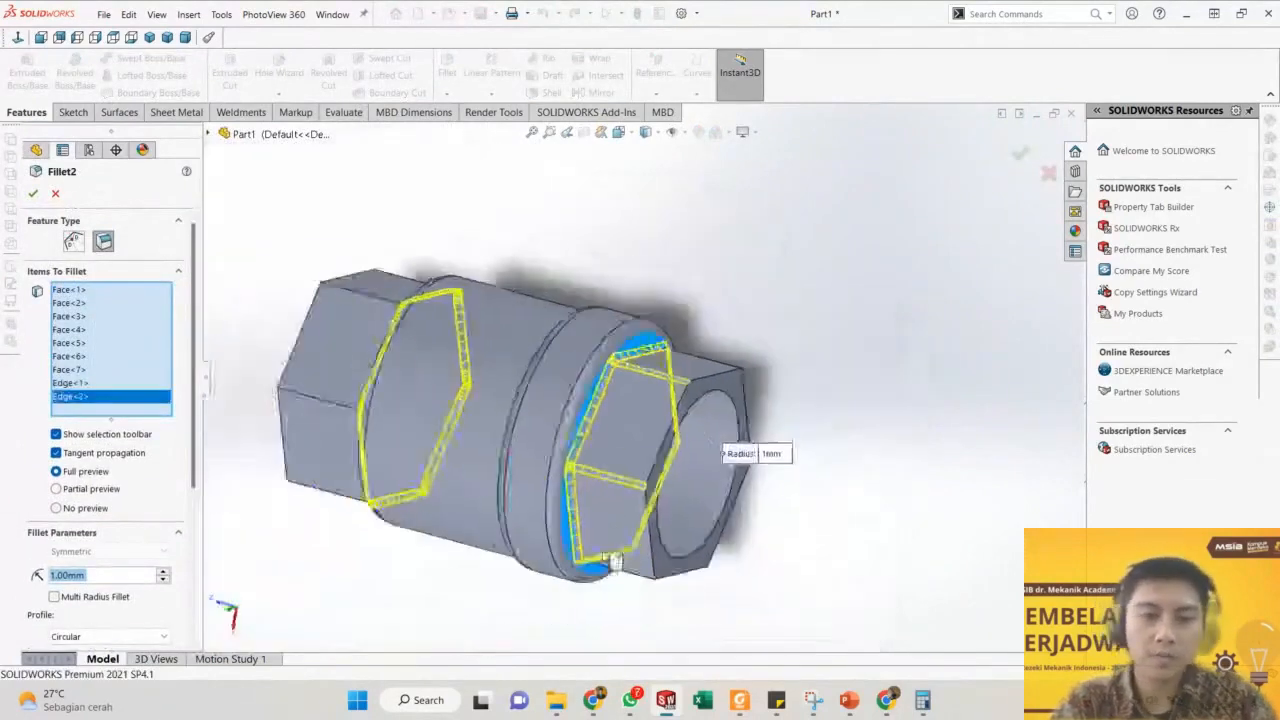
scroll(678, 440, "down", 3)
middle_click_drag(682, 408, 660, 455)
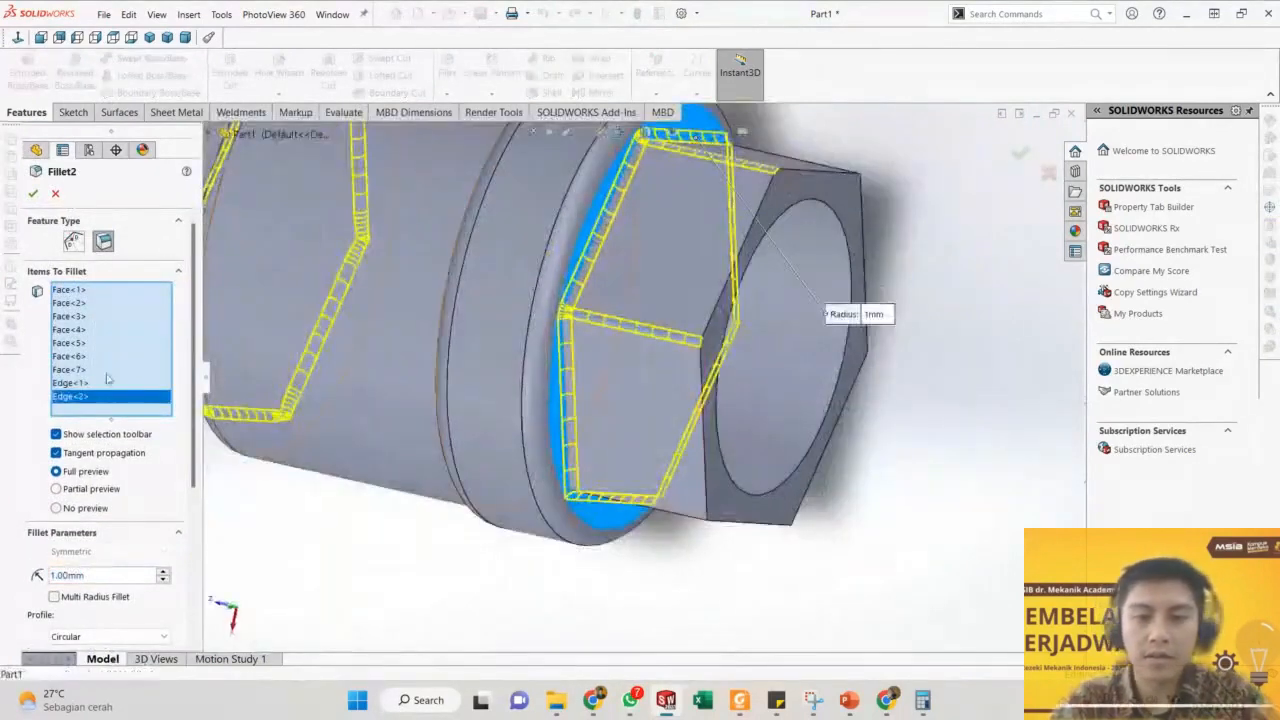
left_click(72, 383, "ctrl")
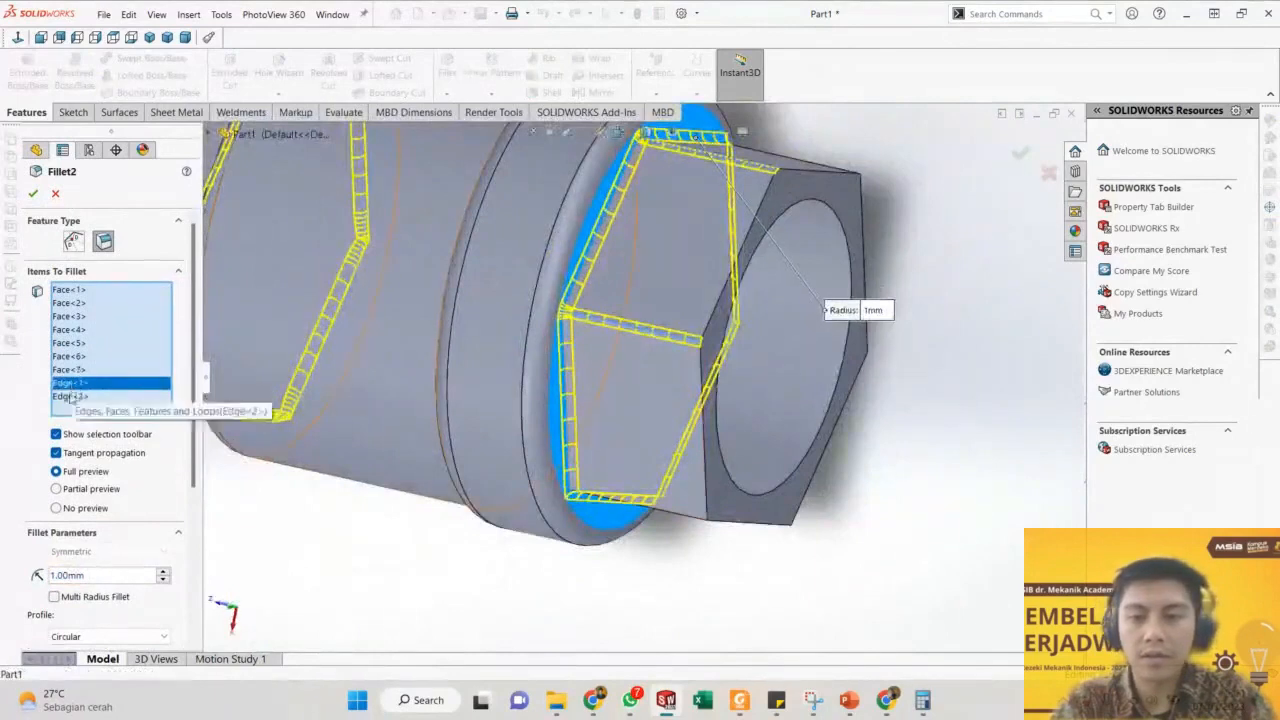
right_click(66, 390)
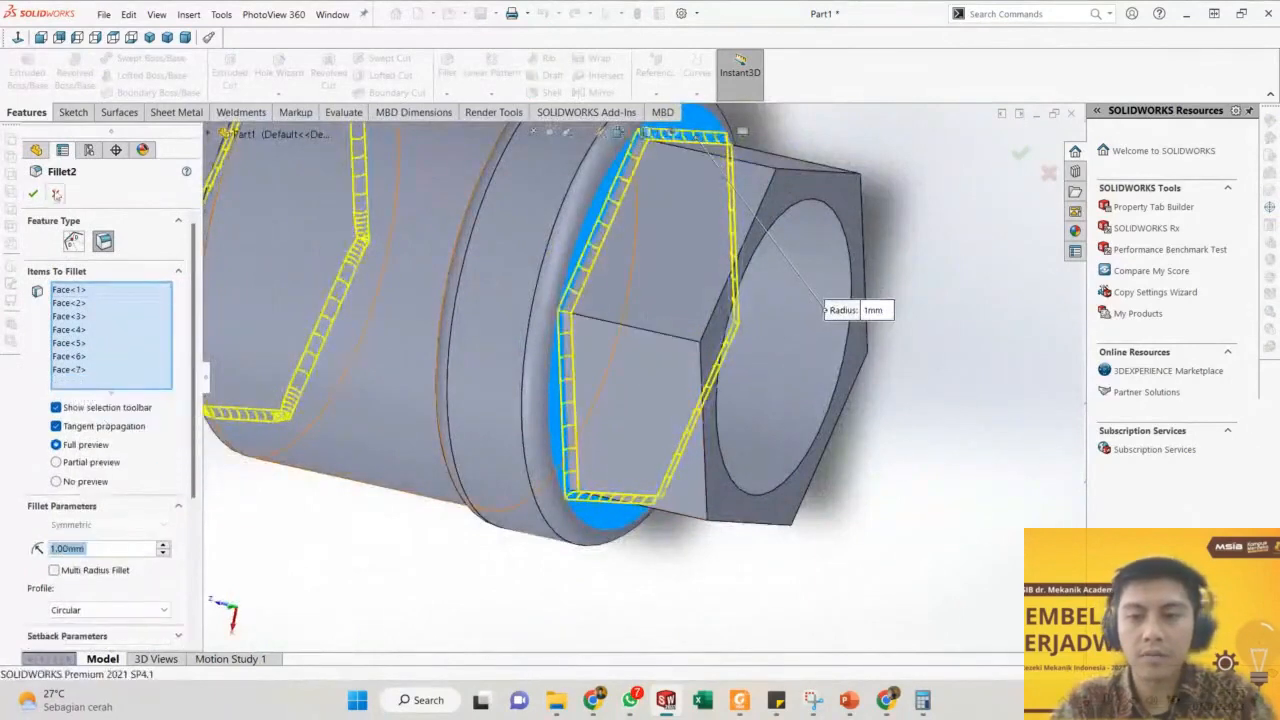
left_click(33, 193)
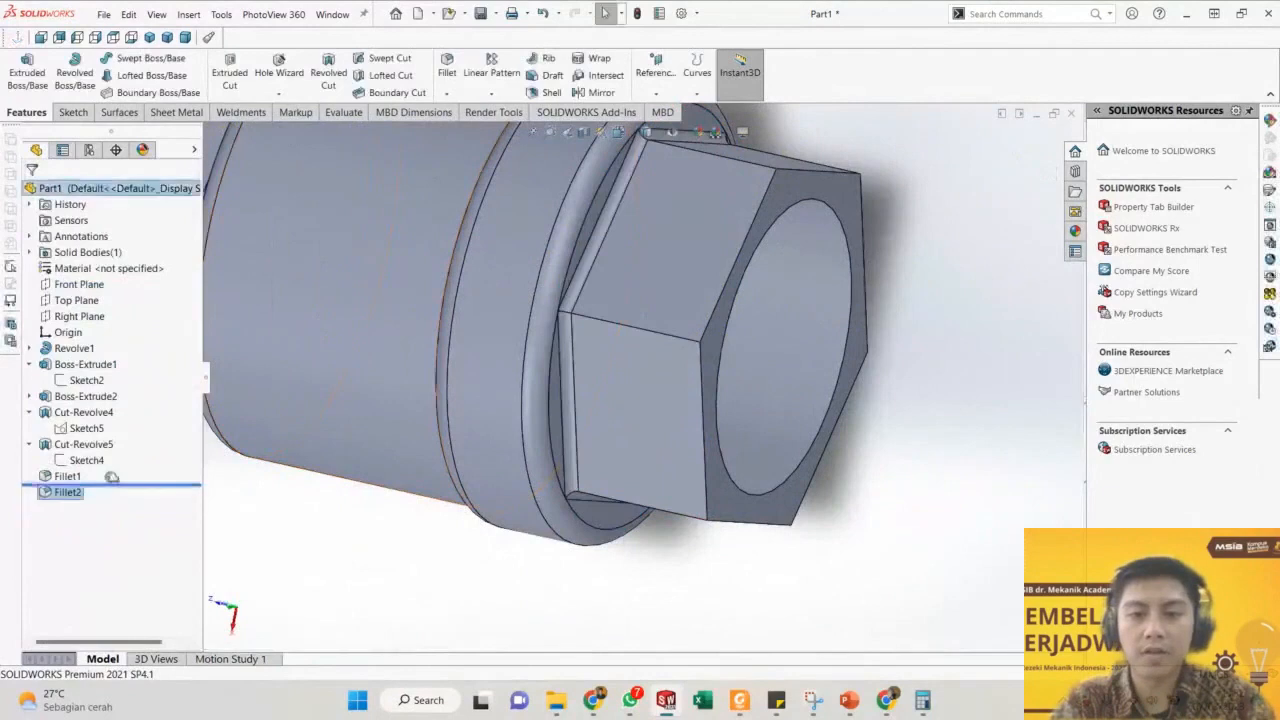
Roll the model back to before the 1 mm fillet and edit the 2 mm fillet to include the collar-side hexagon's six lengthwise corner edges.
left_click(68, 476)
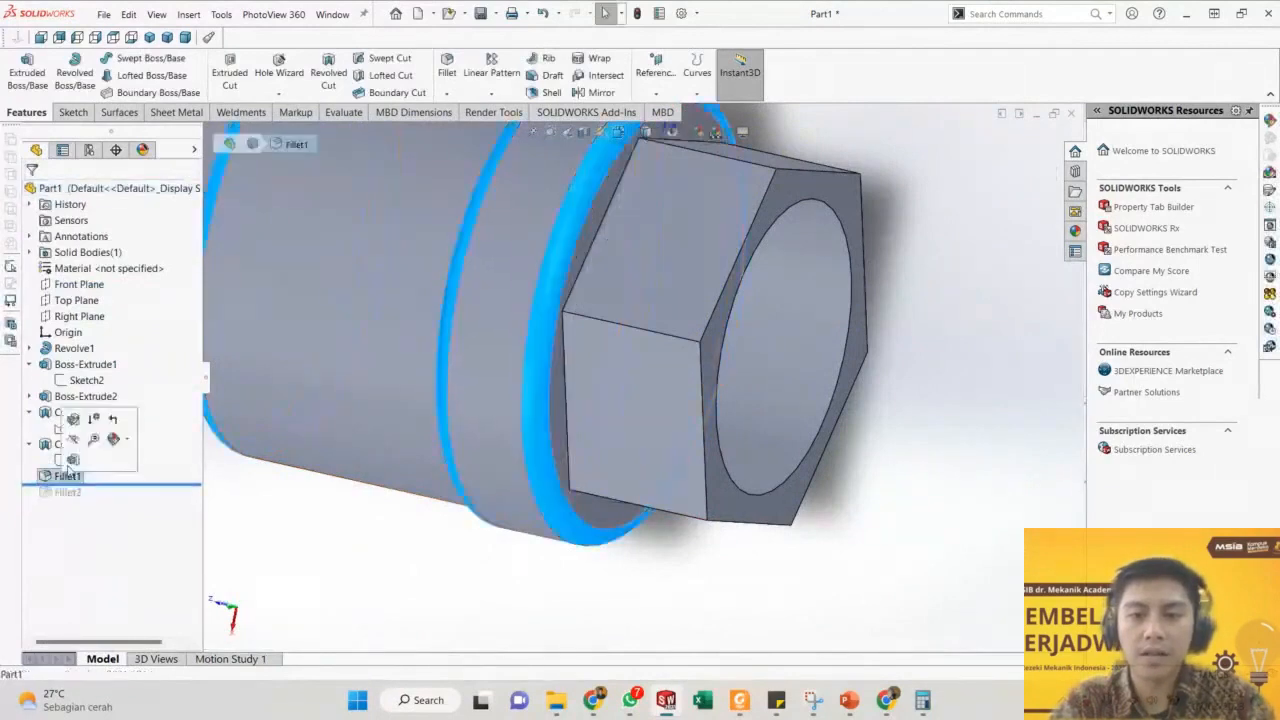
scroll(684, 274, "up", 4)
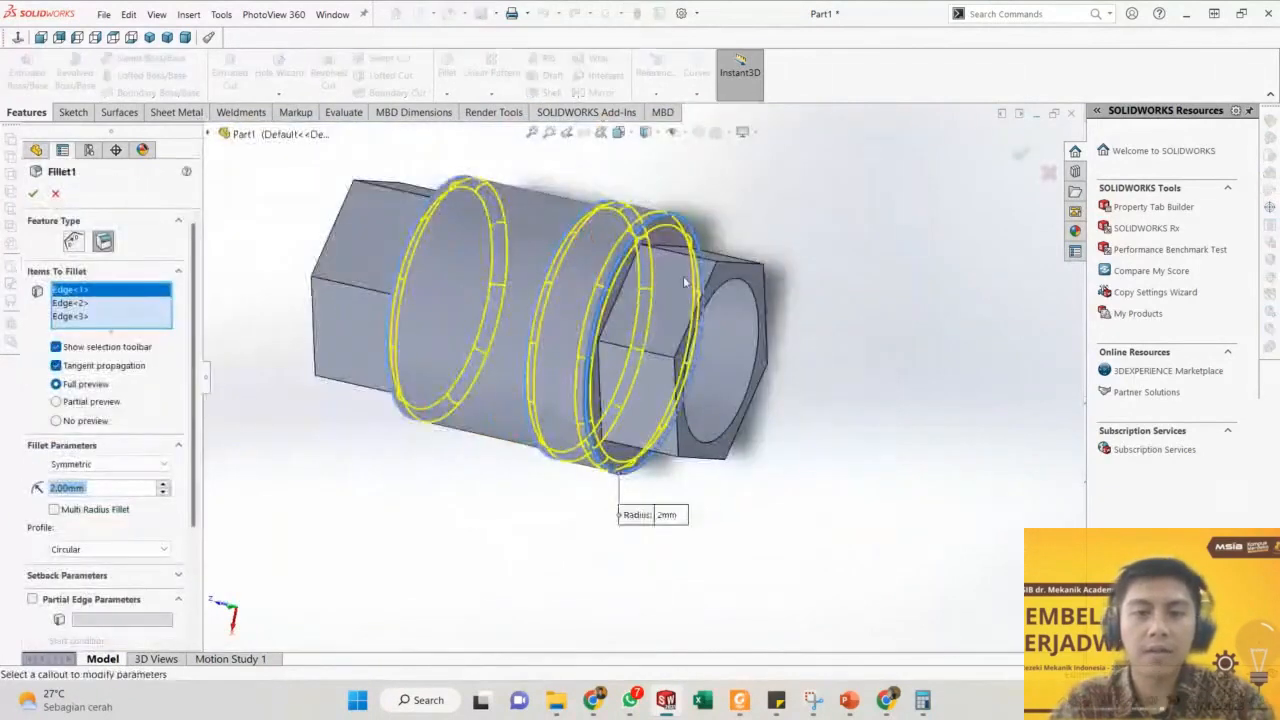
scroll(684, 274, "down", 1)
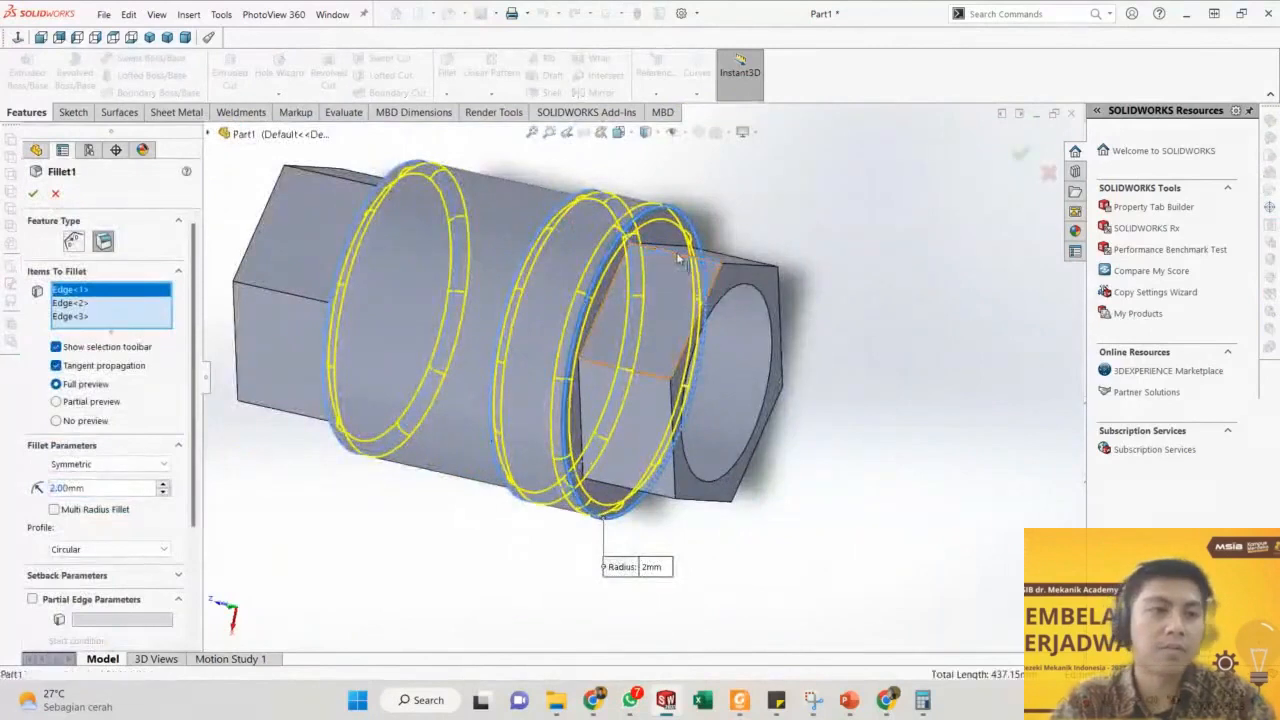
left_click(679, 258)
scroll(669, 262, "down", 2)
left_click(648, 420)
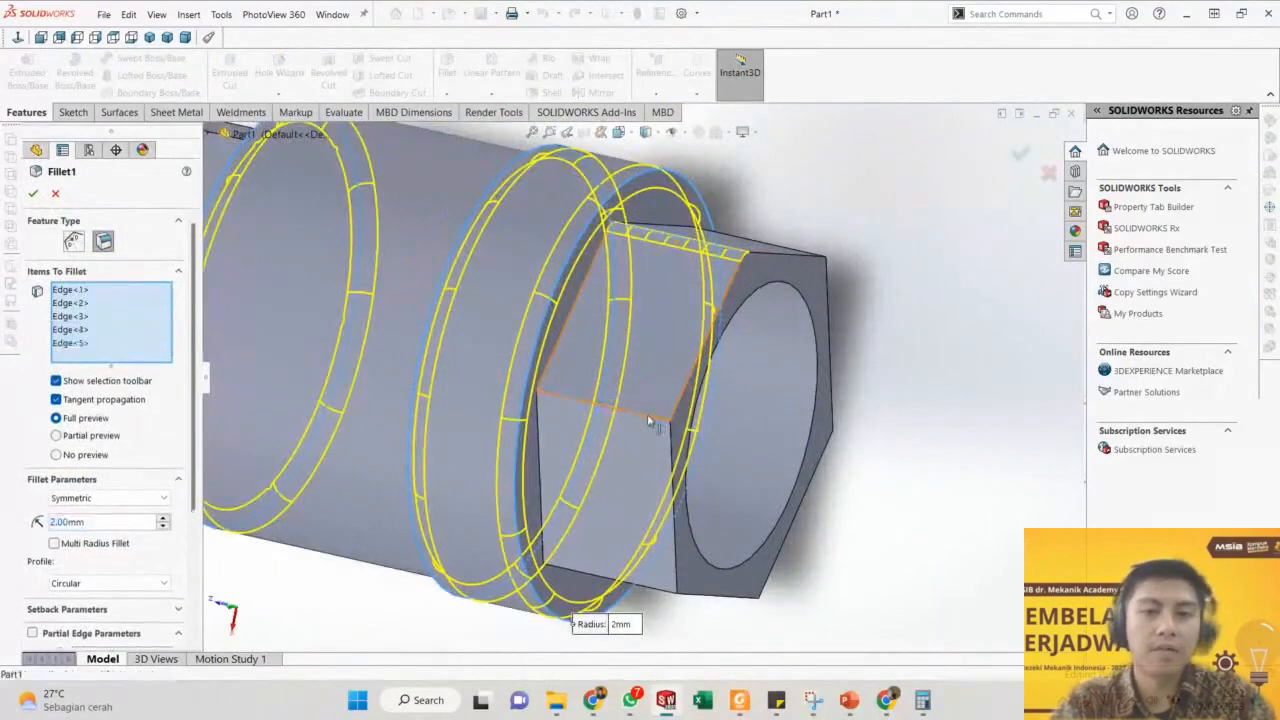
left_click(662, 596)
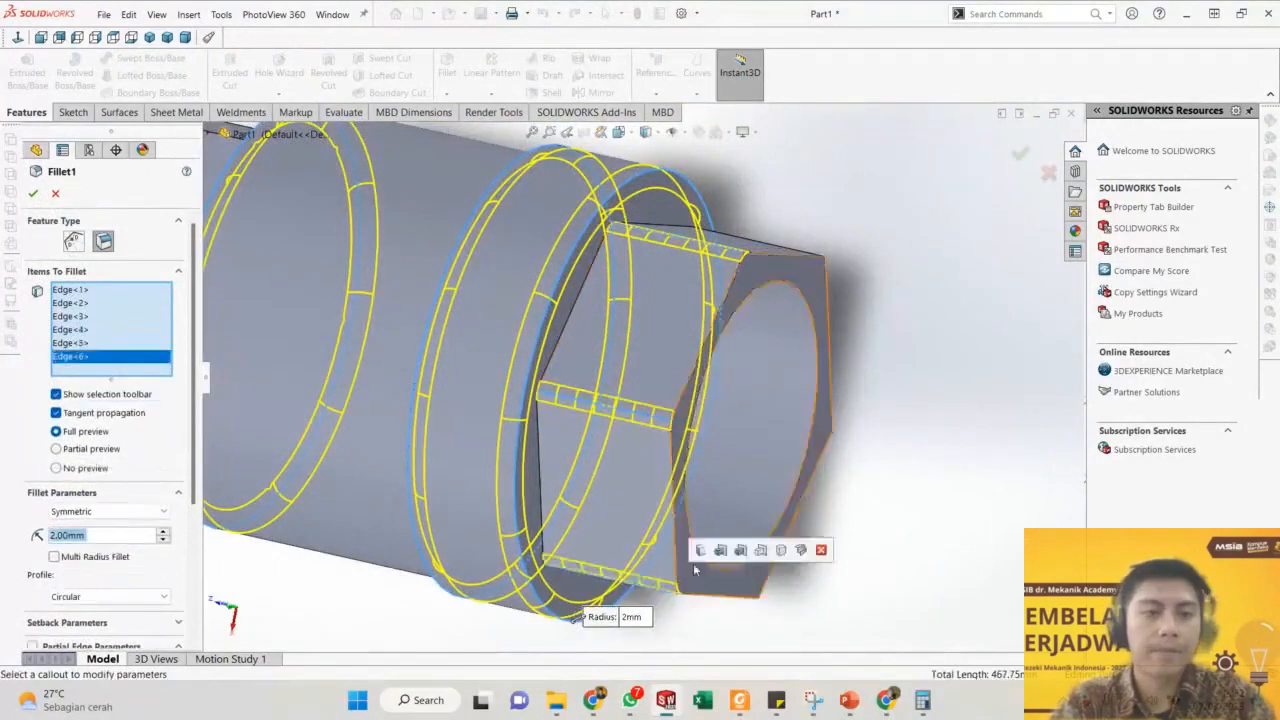
middle_click_drag(662, 596, 635, 312)
left_click(735, 452)
left_click(740, 425)
left_click(818, 218)
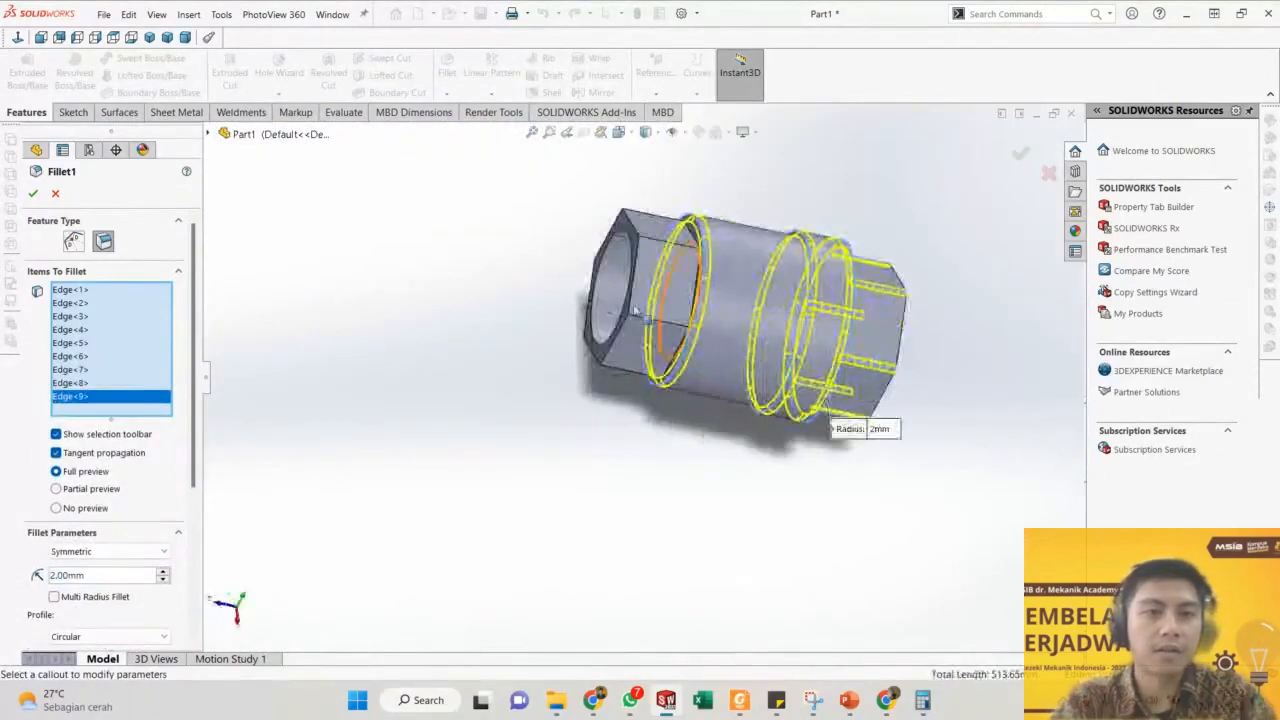
Try adding the six lengthwise corner edges of the opposite hexagonal end to the 2 mm fillet.
scroll(668, 251, "down", 5)
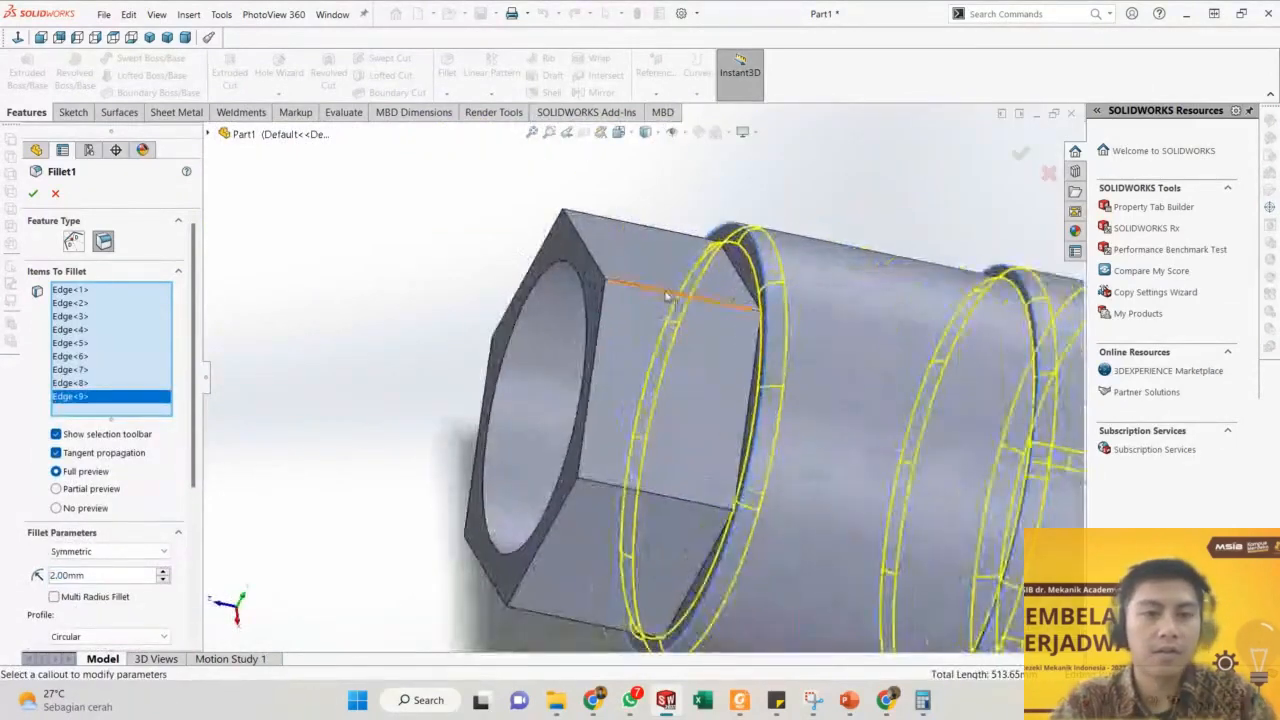
left_click(668, 297)
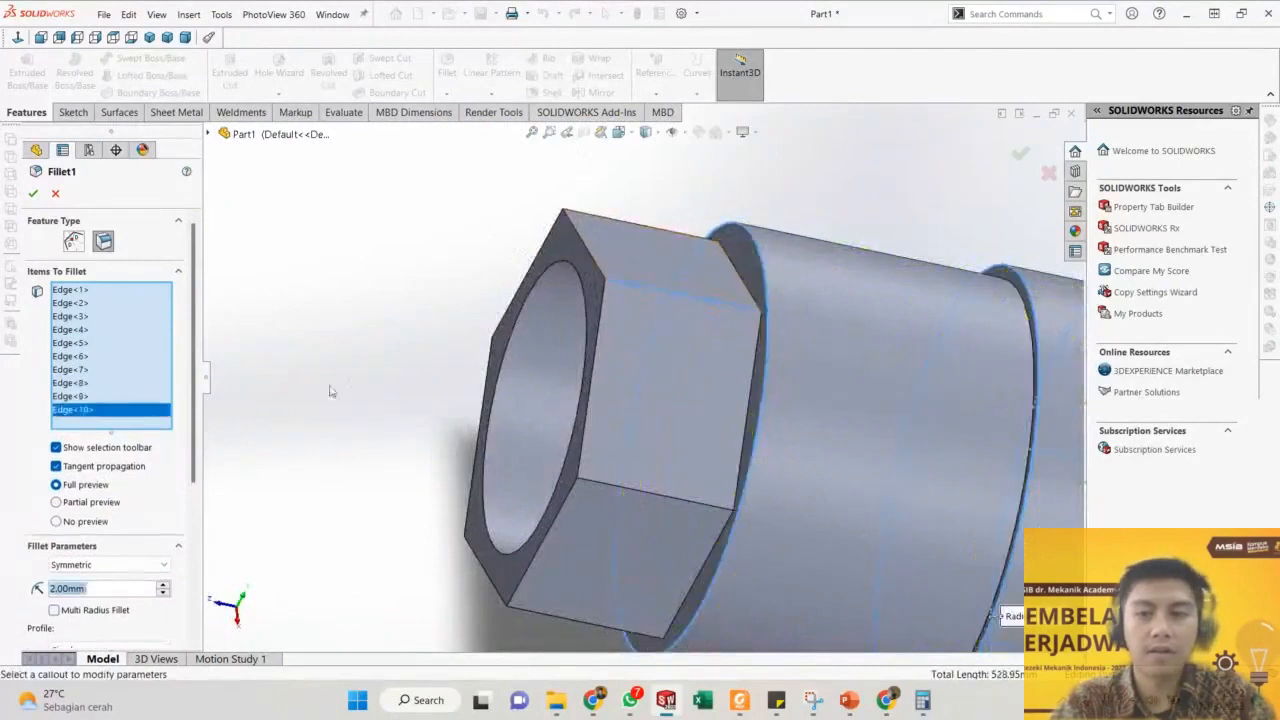
middle_click_drag(659, 290, 612, 312)
left_click(592, 183)
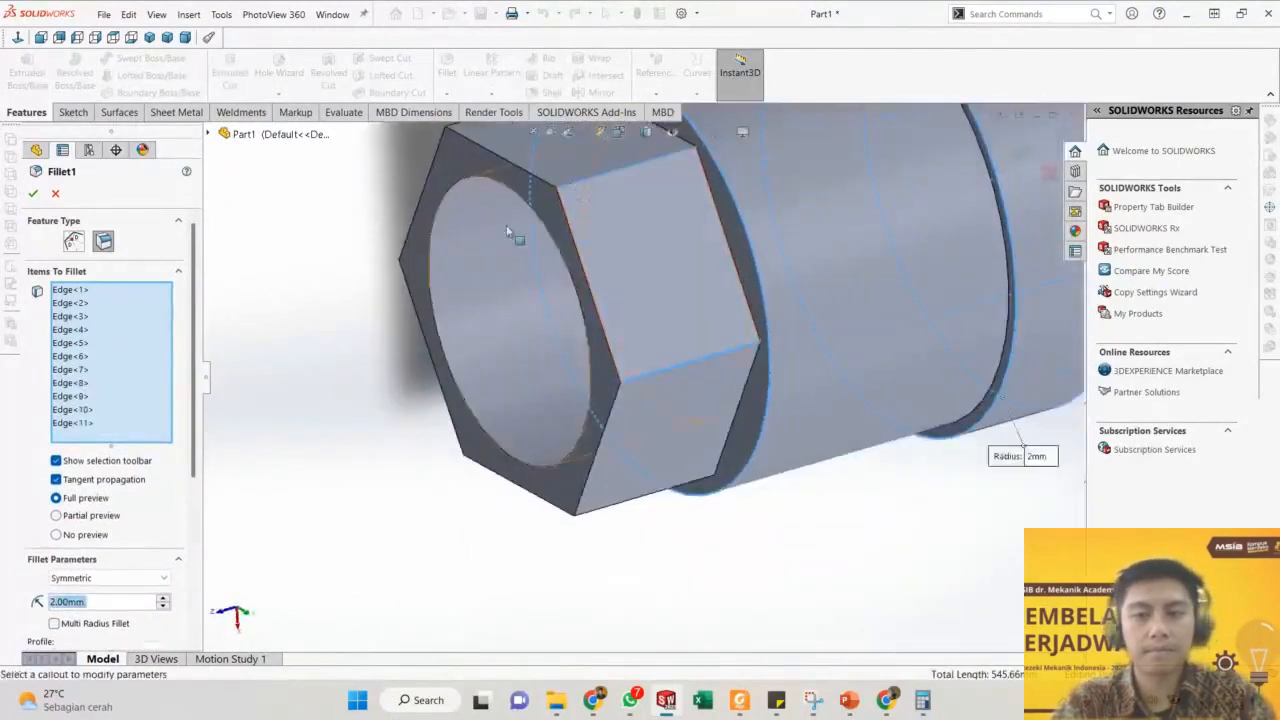
scroll(329, 394, "up", 3)
left_click(549, 233)
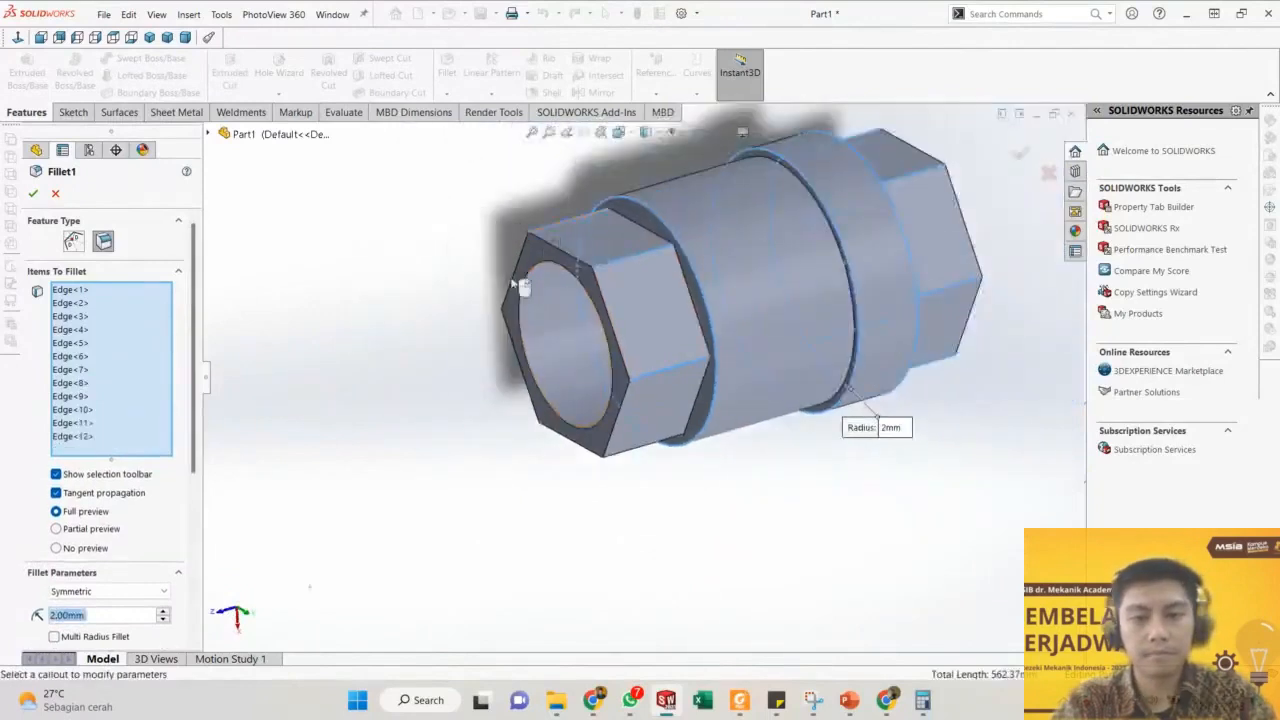
middle_click_drag(517, 283, 655, 325)
left_click(659, 327)
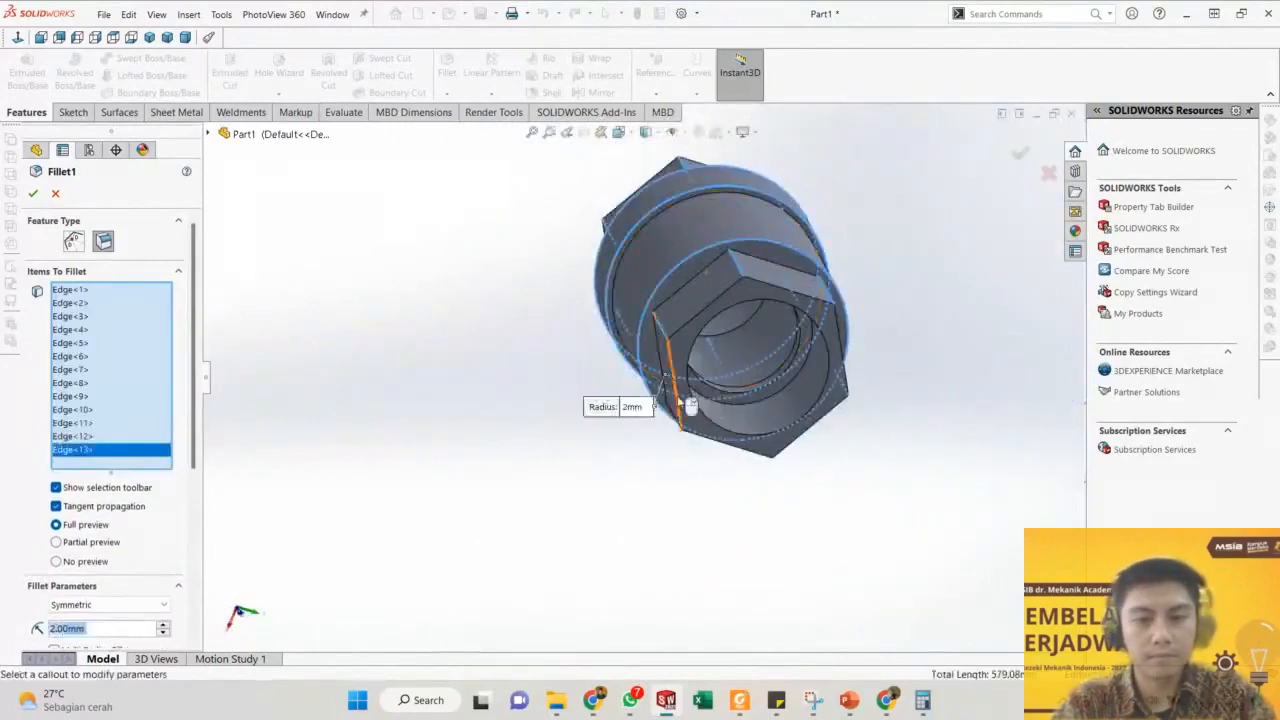
scroll(683, 449, "down", 3)
middle_click_drag(683, 449, 583, 395)
left_click(670, 422)
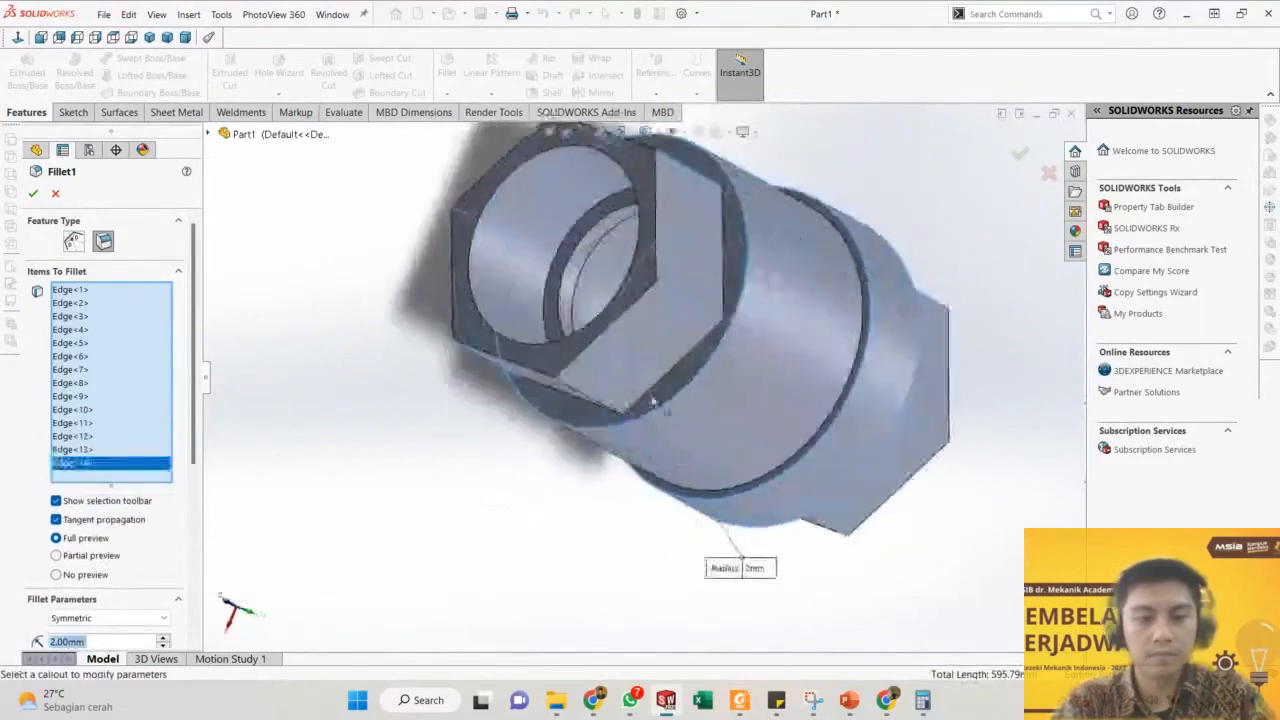
left_click(583, 395)
right_click(501, 437)
left_click(528, 531)
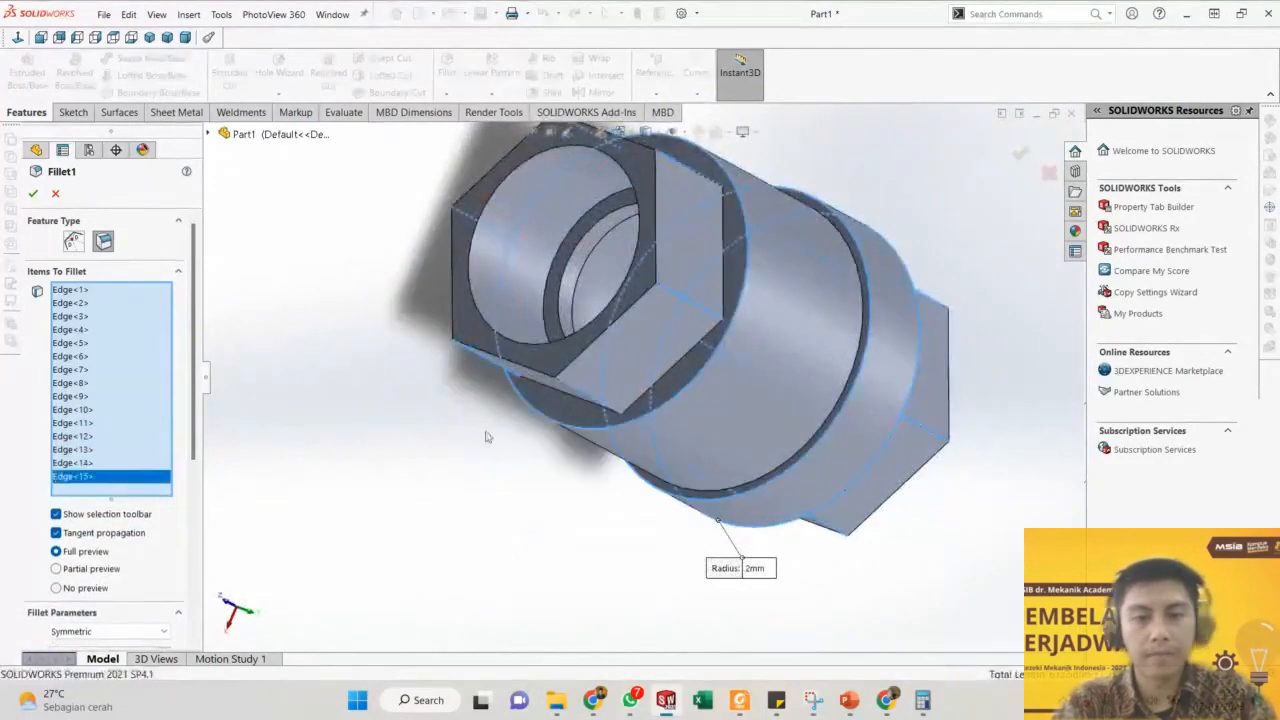
Remove the opposite hexagonal end's six lengthwise edges from the 2 mm fillet's selection and apply the fillet.
left_click(75, 396)
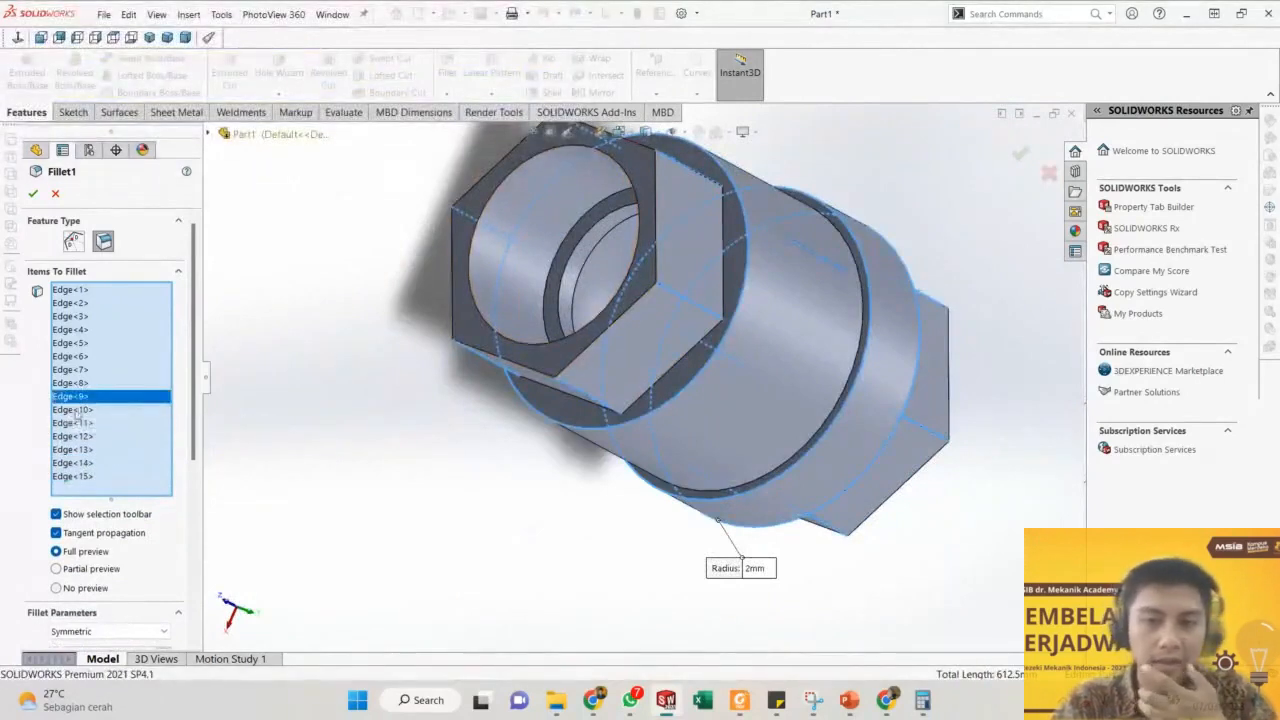
left_click(78, 410)
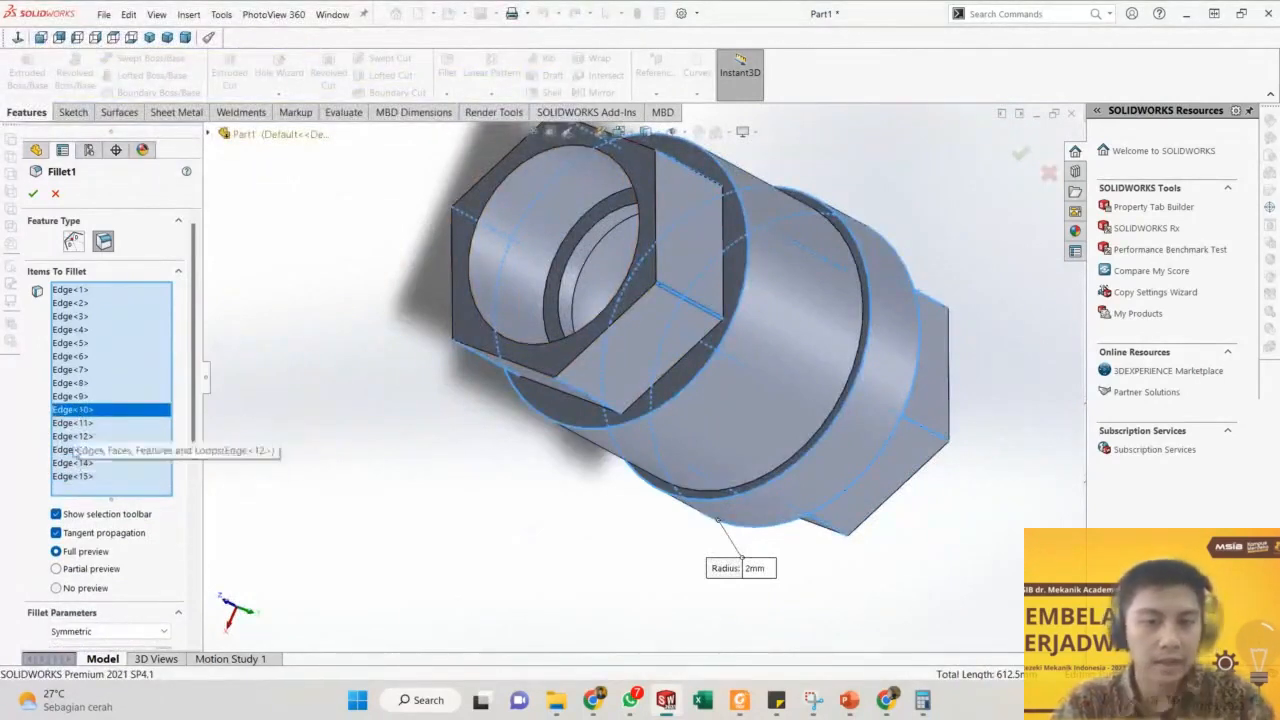
left_click_drag(77, 478, 69, 423)
right_click(69, 422)
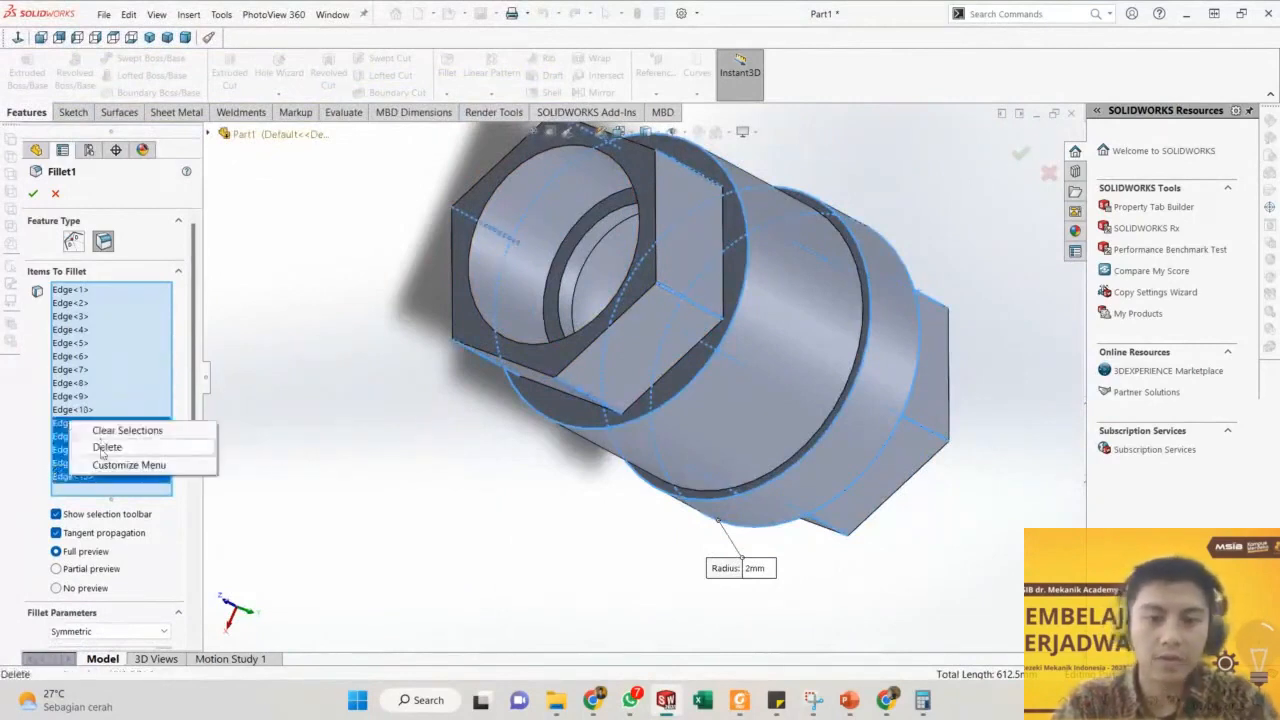
left_click(104, 448)
right_click(79, 412)
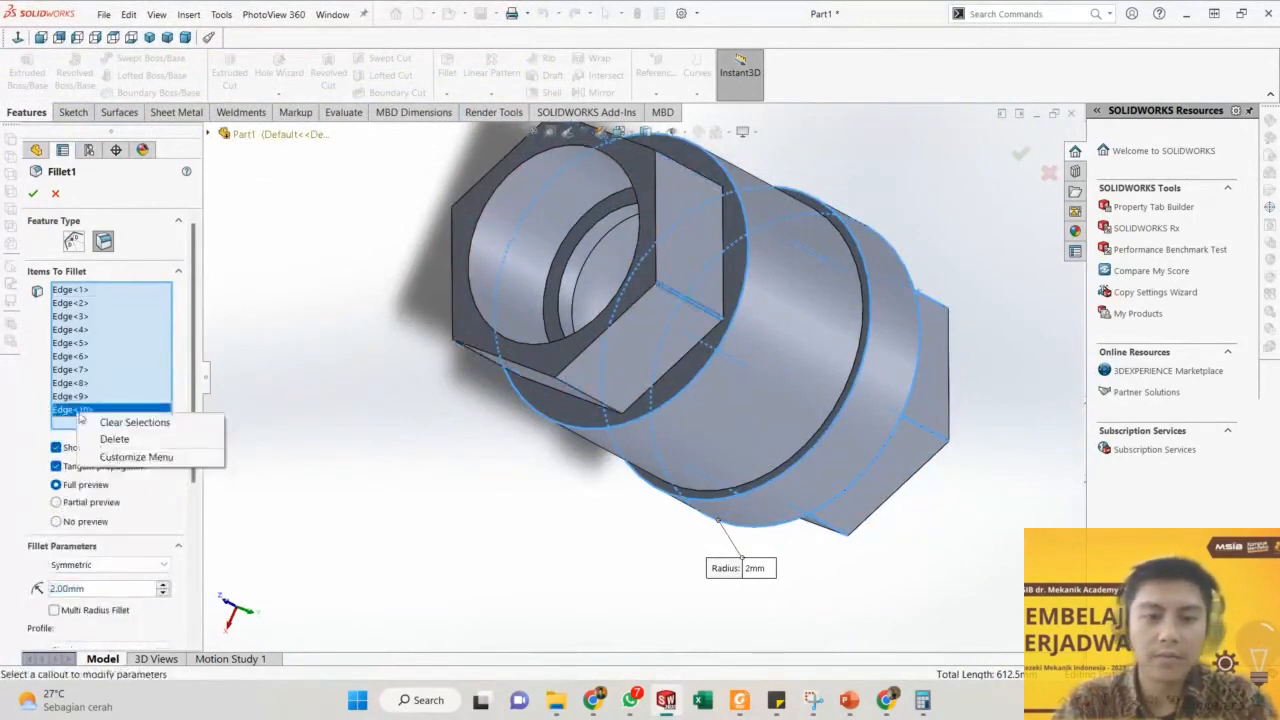
left_click(104, 440)
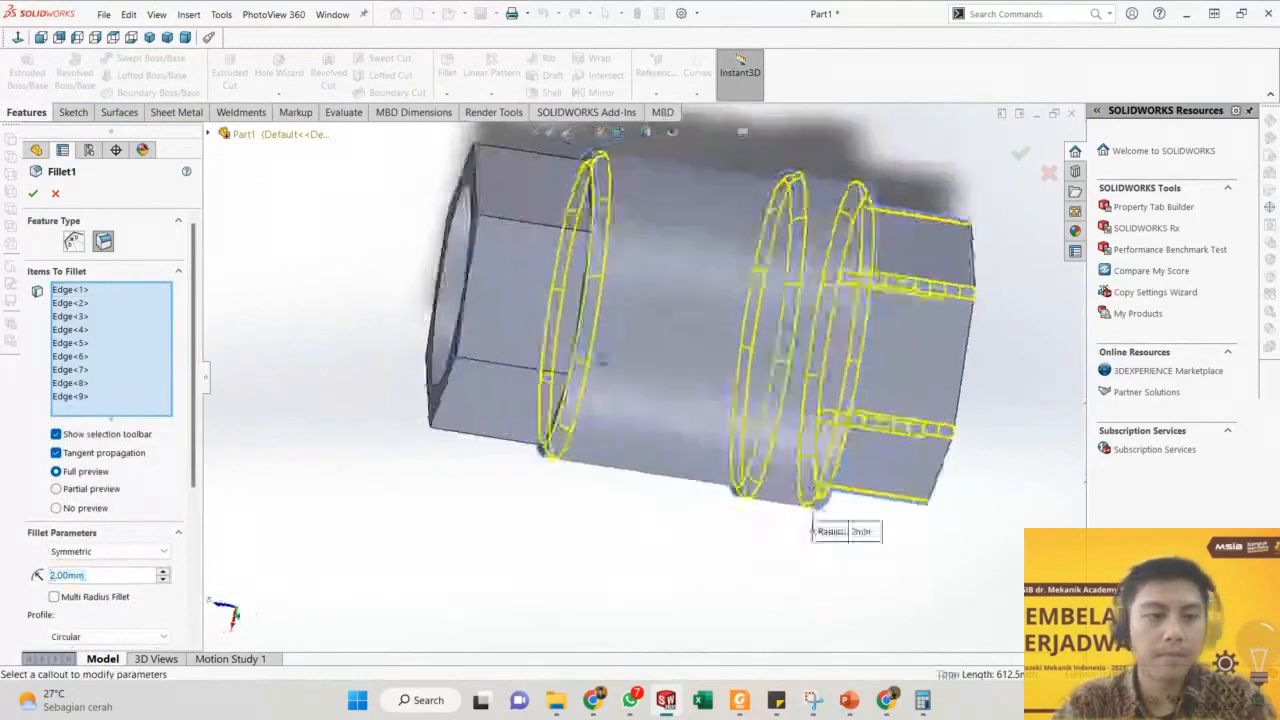
left_click(33, 193)
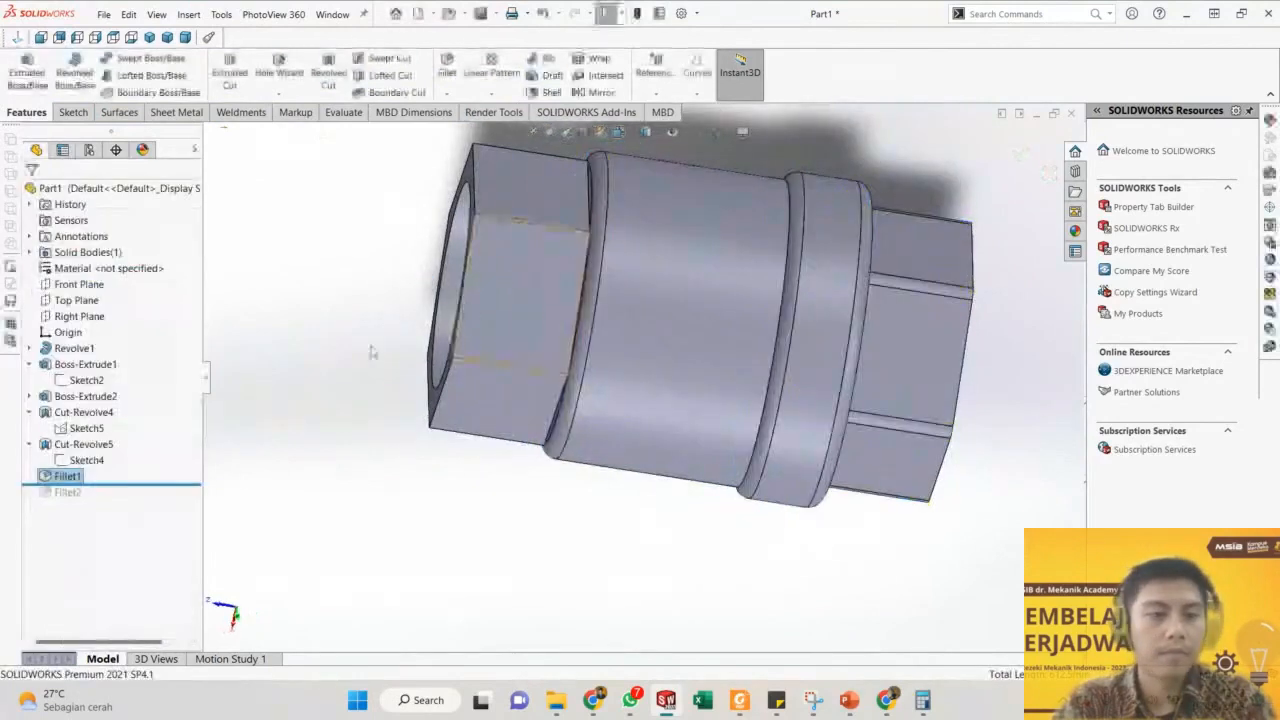
Create a separate 2 mm fillet on the six lengthwise corner edges of the hexagonal end opposite the collar.
left_click(447, 65)
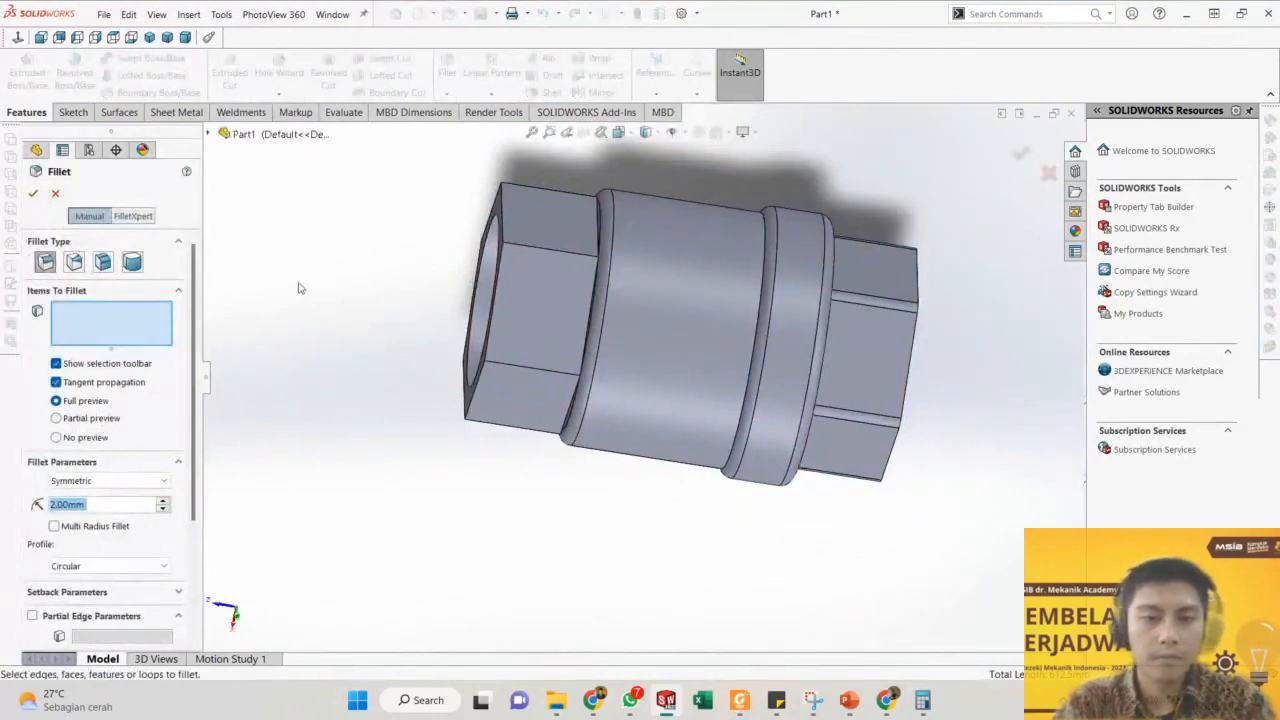
scroll(500, 280, "down", 3)
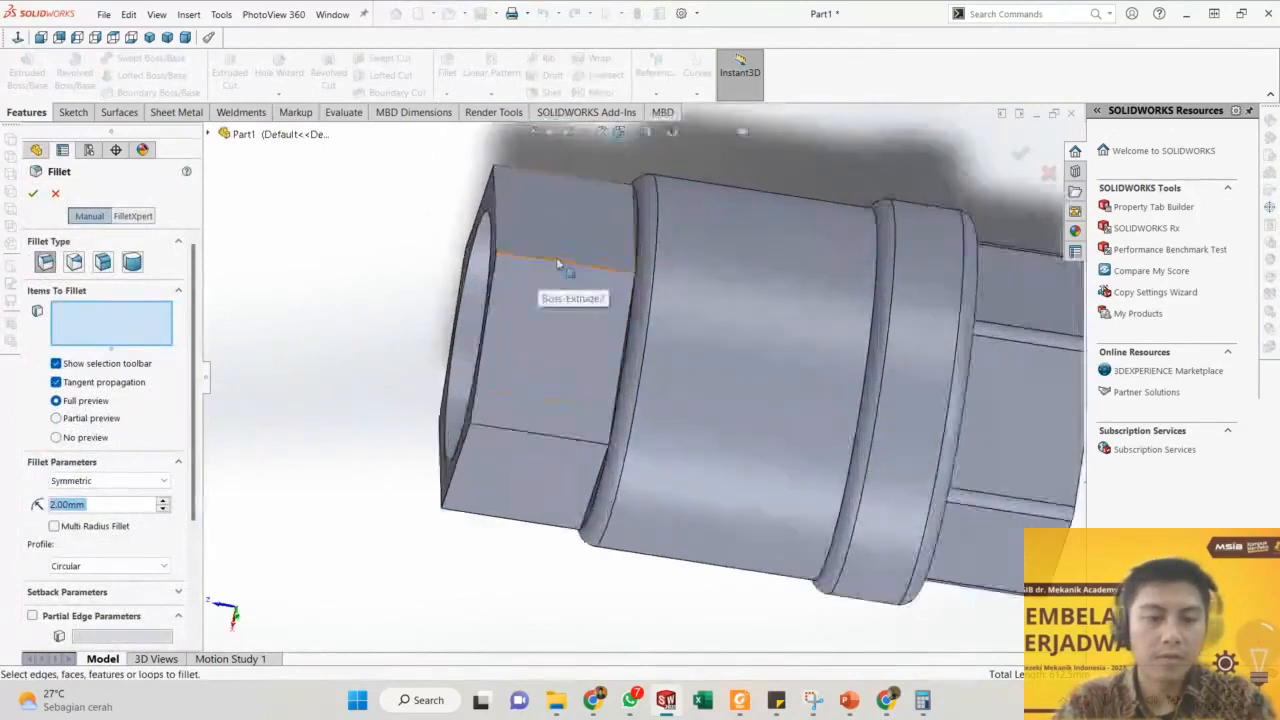
left_click(558, 263)
left_click(516, 434)
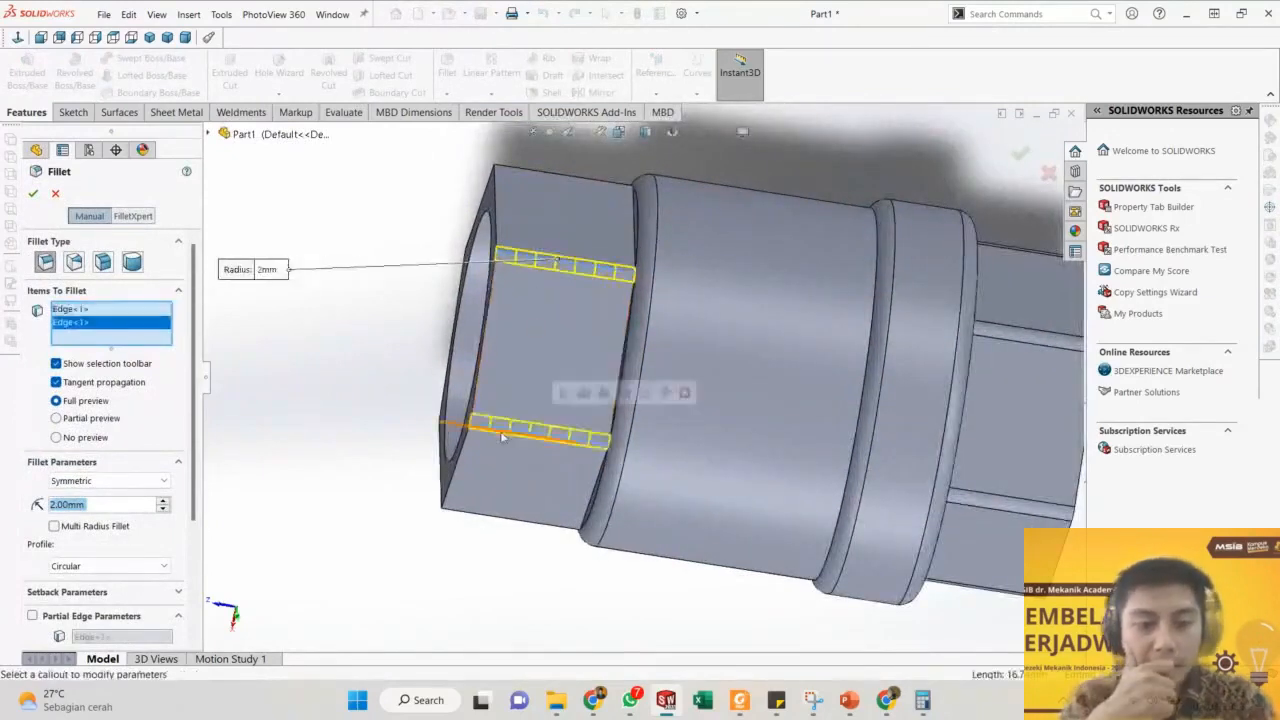
middle_click_drag(500, 436, 655, 324)
left_click(606, 414)
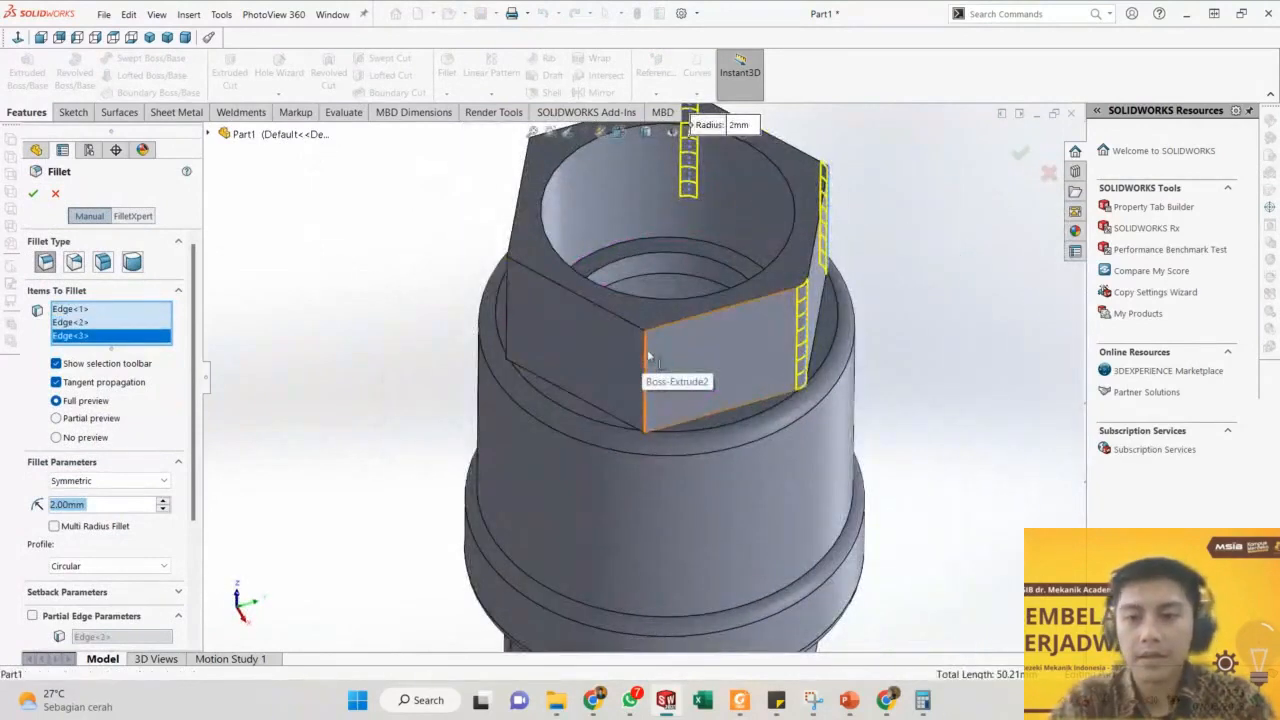
left_click(647, 358)
left_click(510, 295)
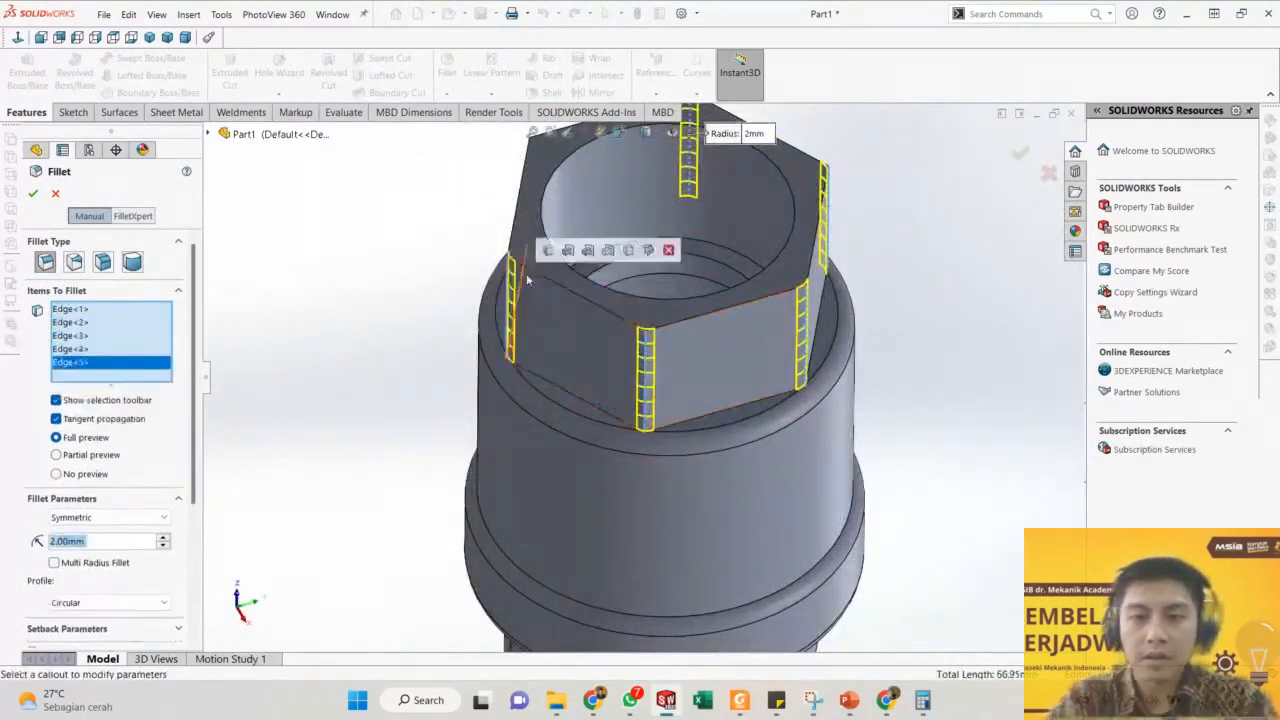
middle_click_drag(510, 295, 563, 187)
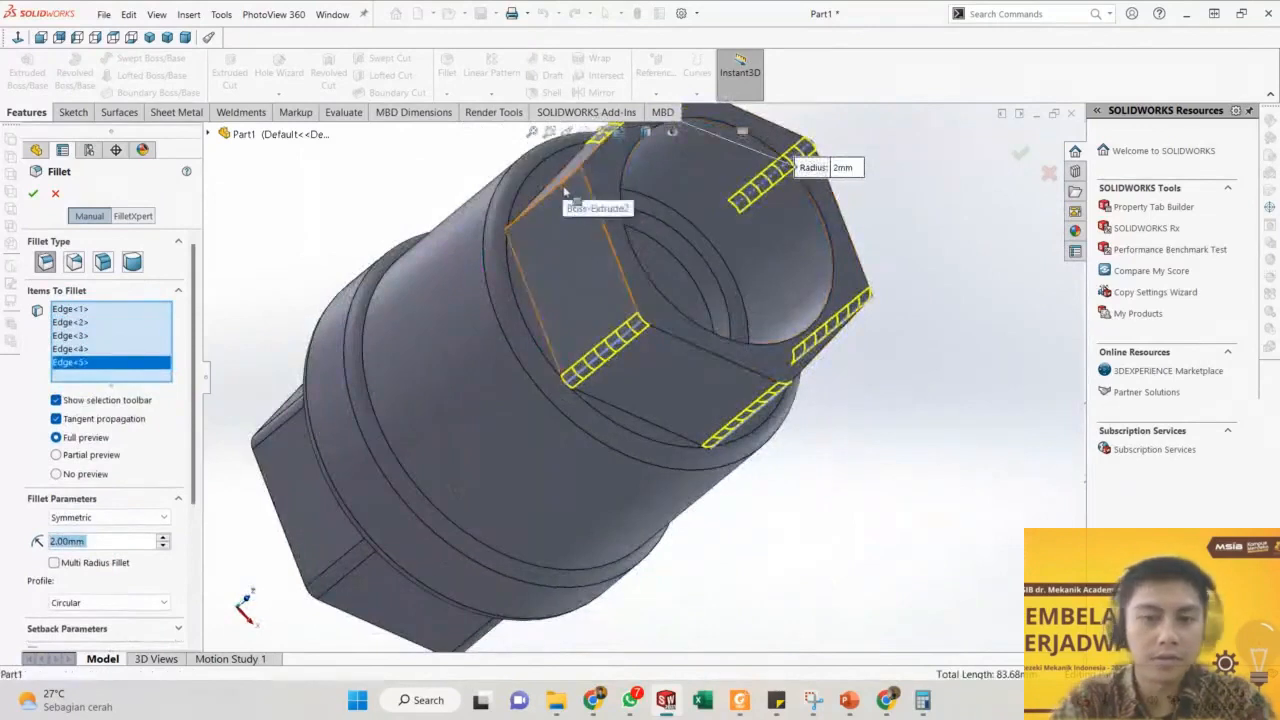
left_click(546, 197)
key("Return")
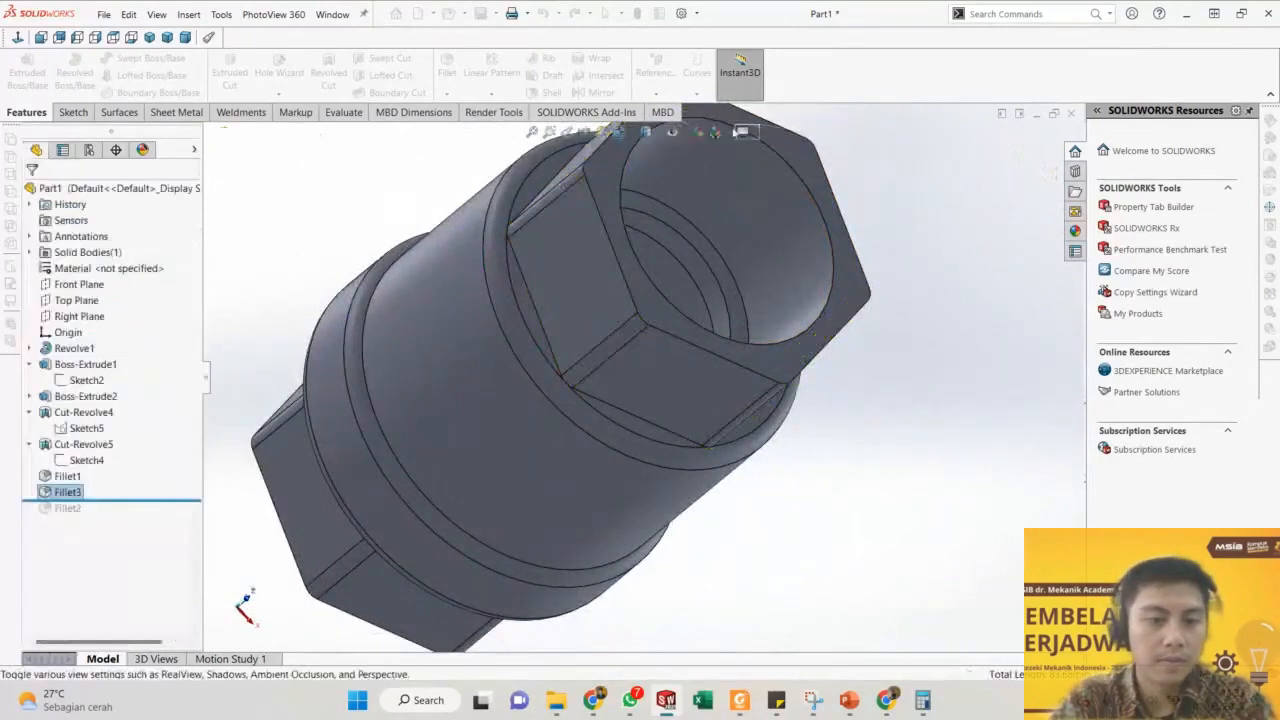
Try the Perspective display setting on the model.
left_click(742, 131)
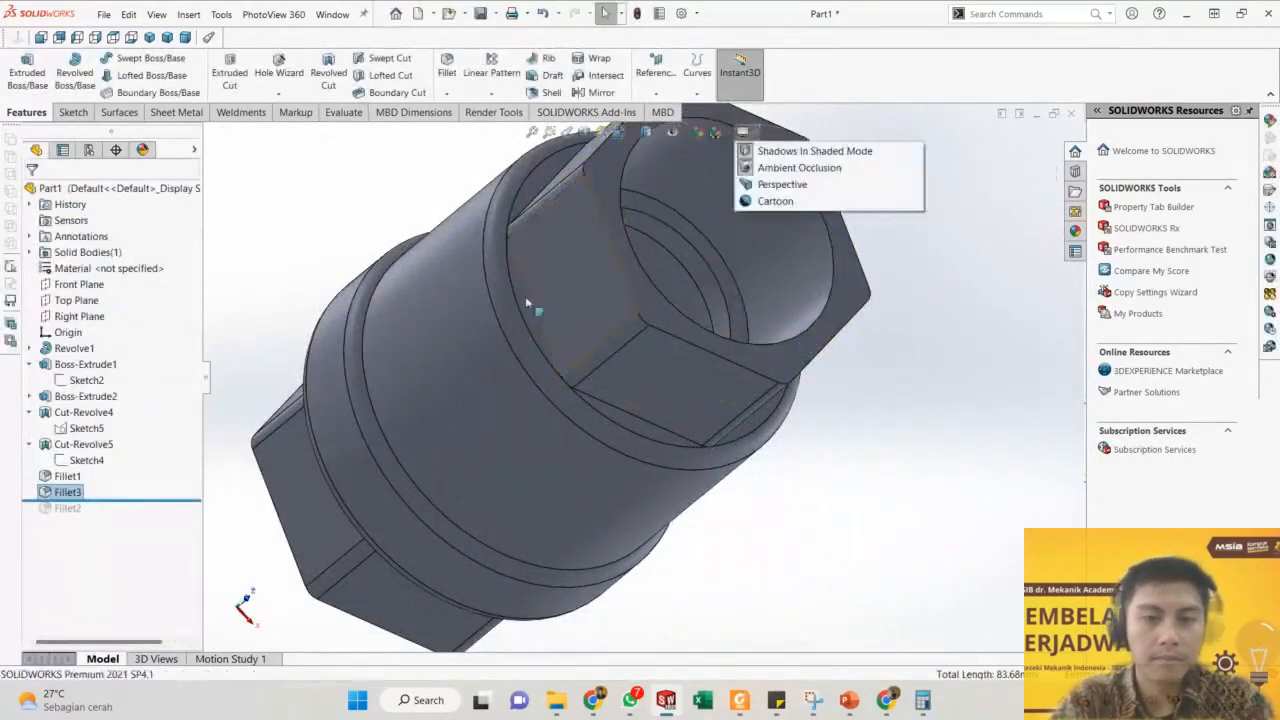
left_click(512, 284)
scroll(509, 283, "up", 4)
middle_click_drag(509, 283, 346, 357)
left_click(734, 169)
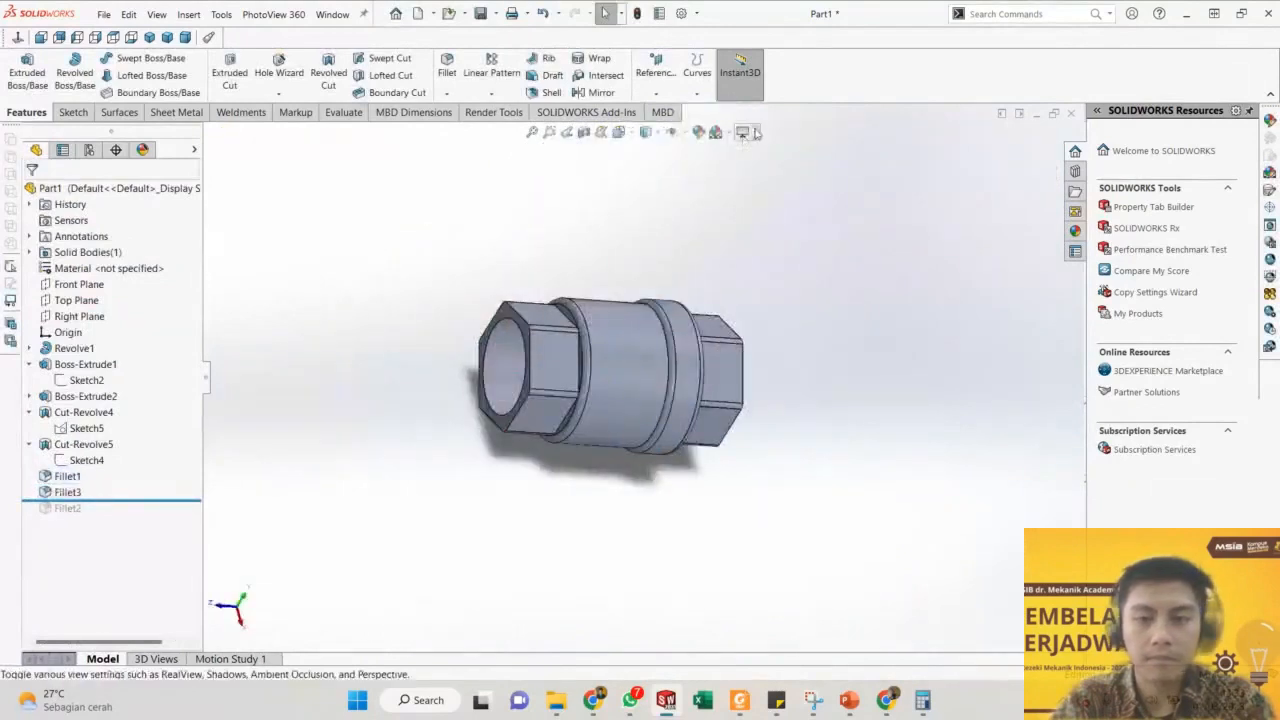
left_click(749, 133)
left_click(771, 185)
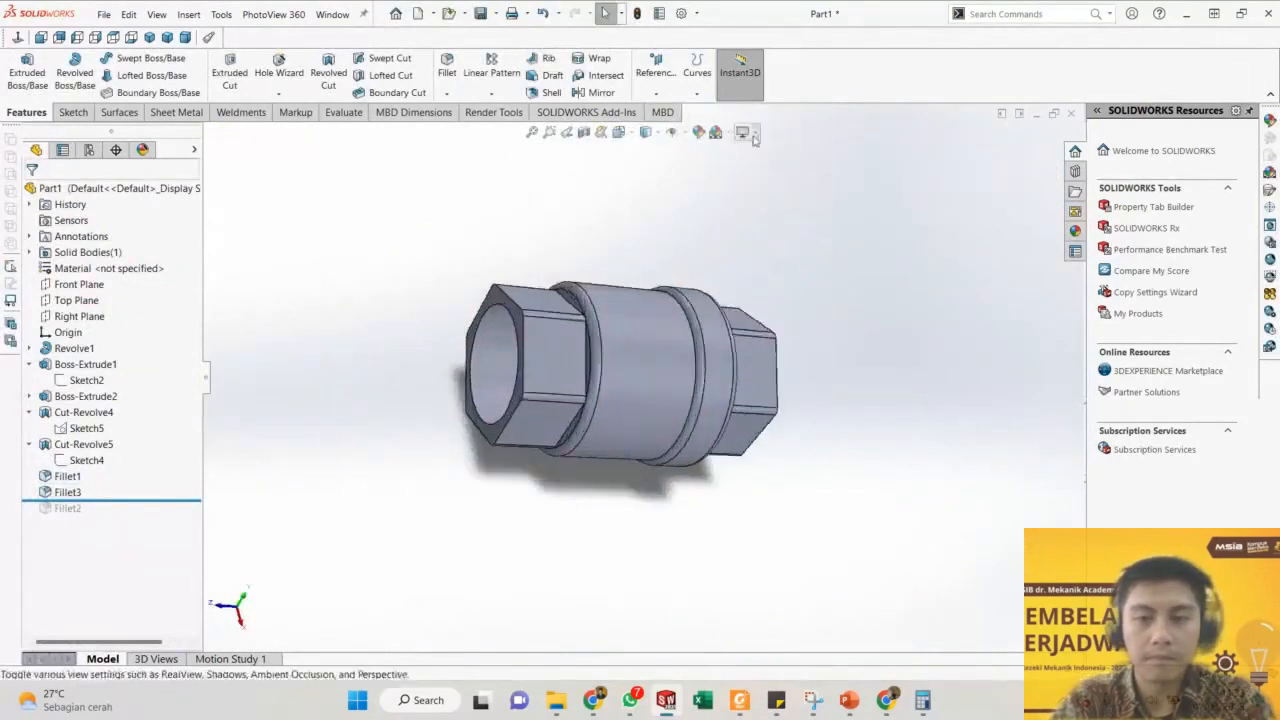
left_click(743, 131)
left_click(771, 185)
Switch the Cartoon display effect on for the model, and switch it off again.
left_click(743, 131)
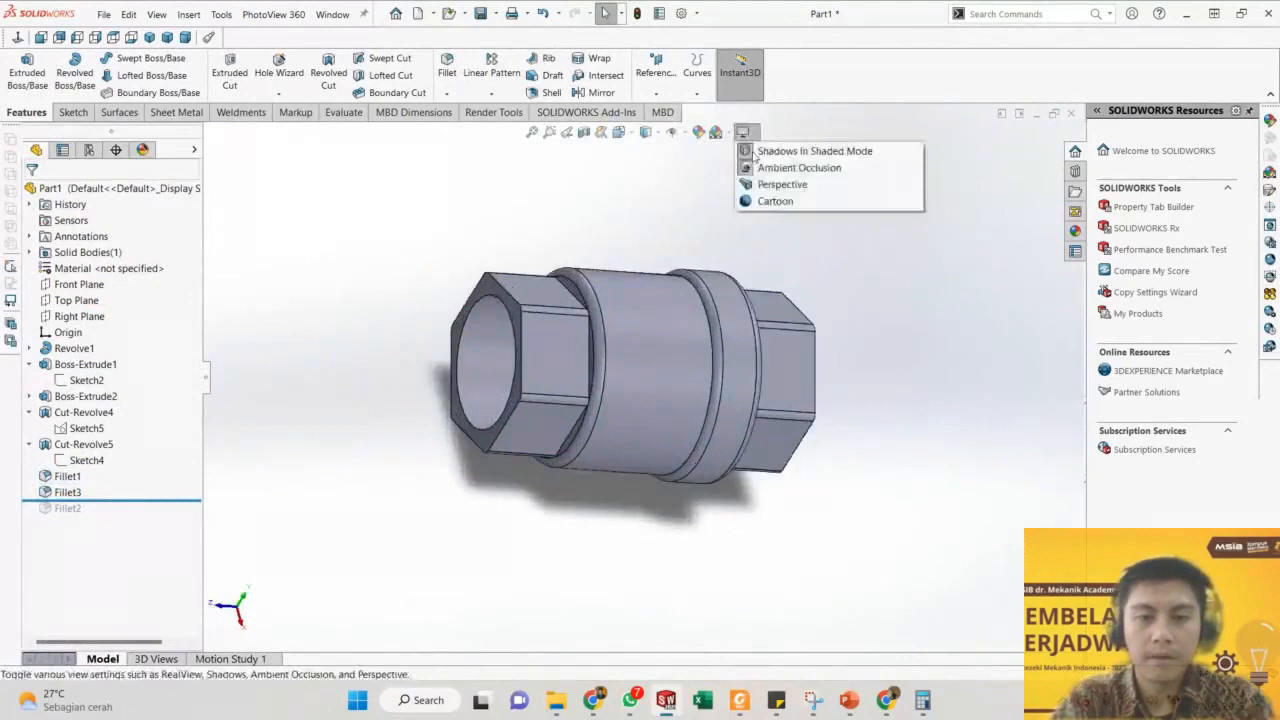
left_click(775, 201)
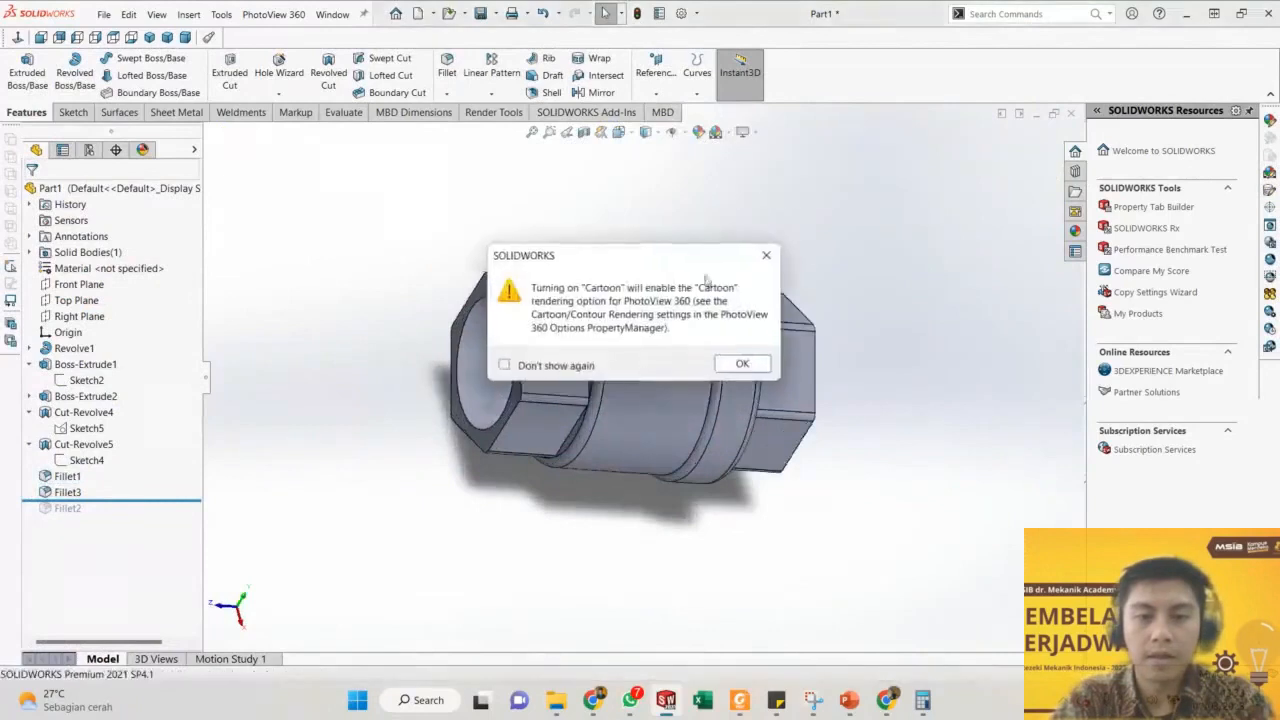
left_click(740, 366)
left_click(743, 131)
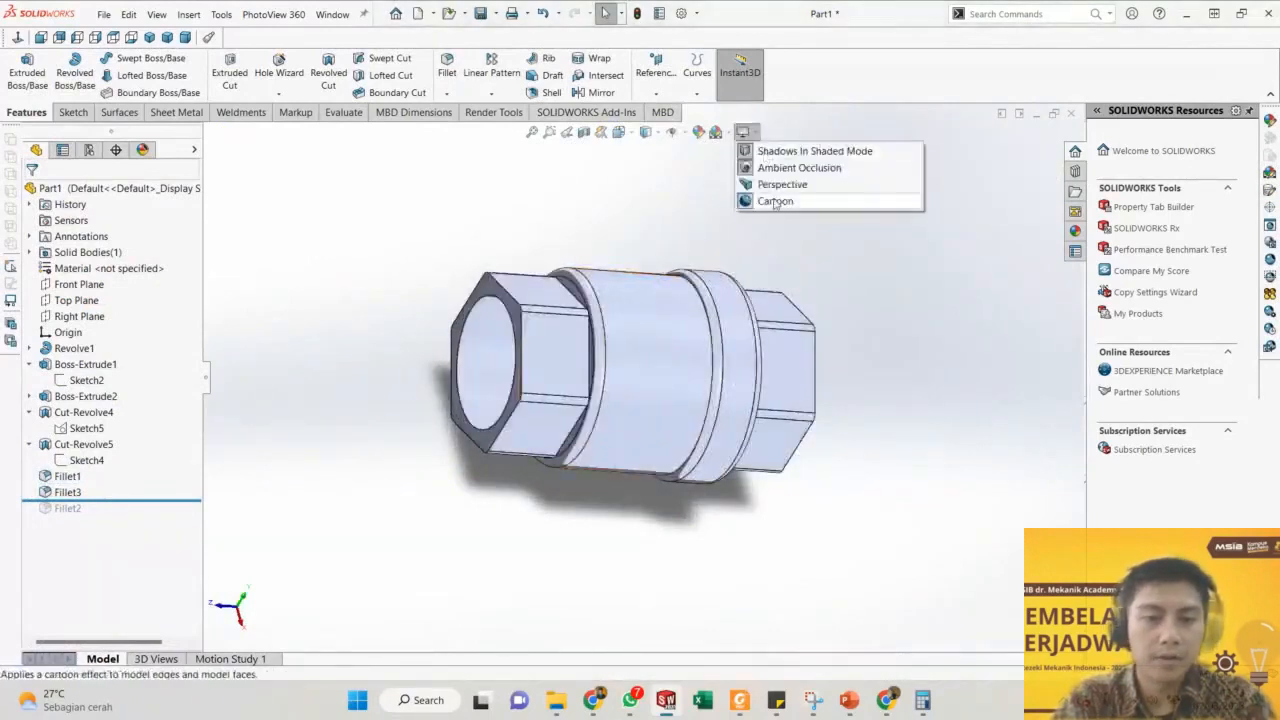
left_click(775, 201)
Try several scenes on the model, including Soft Spotlight and Courtyard Background, and restore the gradient background scene.
scroll(618, 327, "down", 5)
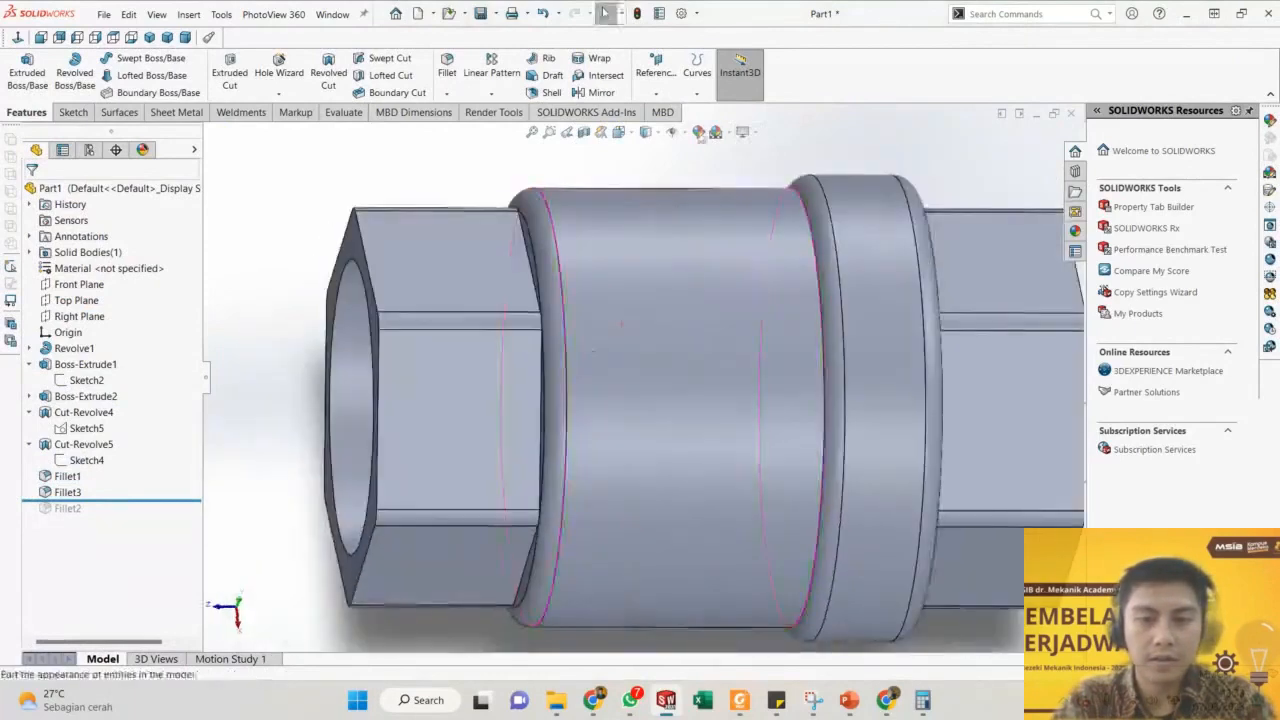
left_click(683, 132)
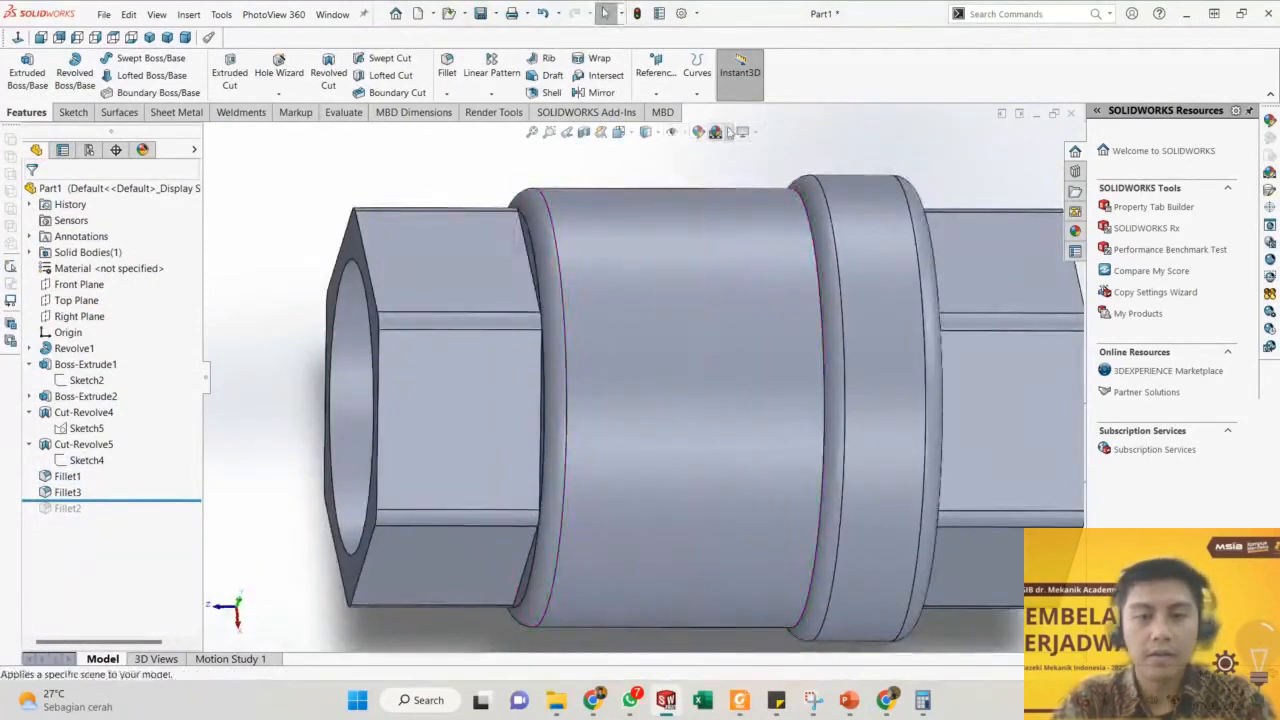
left_click(716, 131)
left_click(745, 169)
key("f")
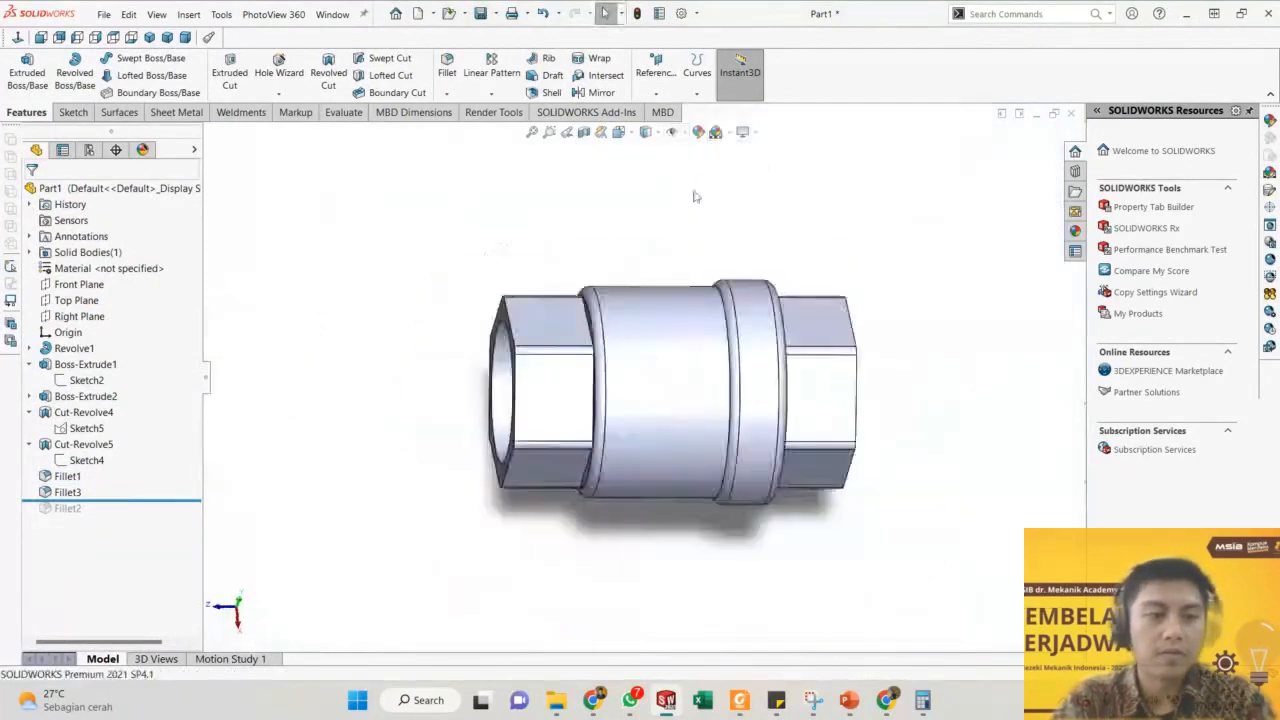
left_click(725, 133)
left_click(722, 184)
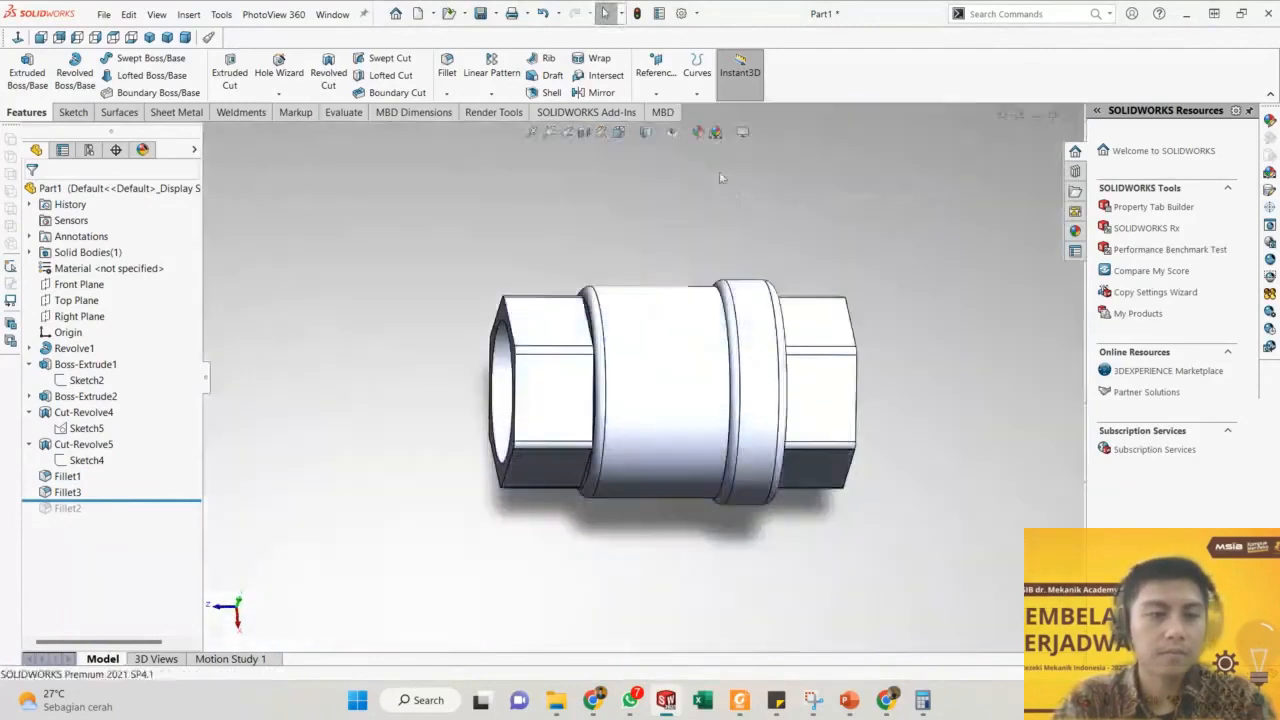
left_click(716, 131)
left_click(745, 217)
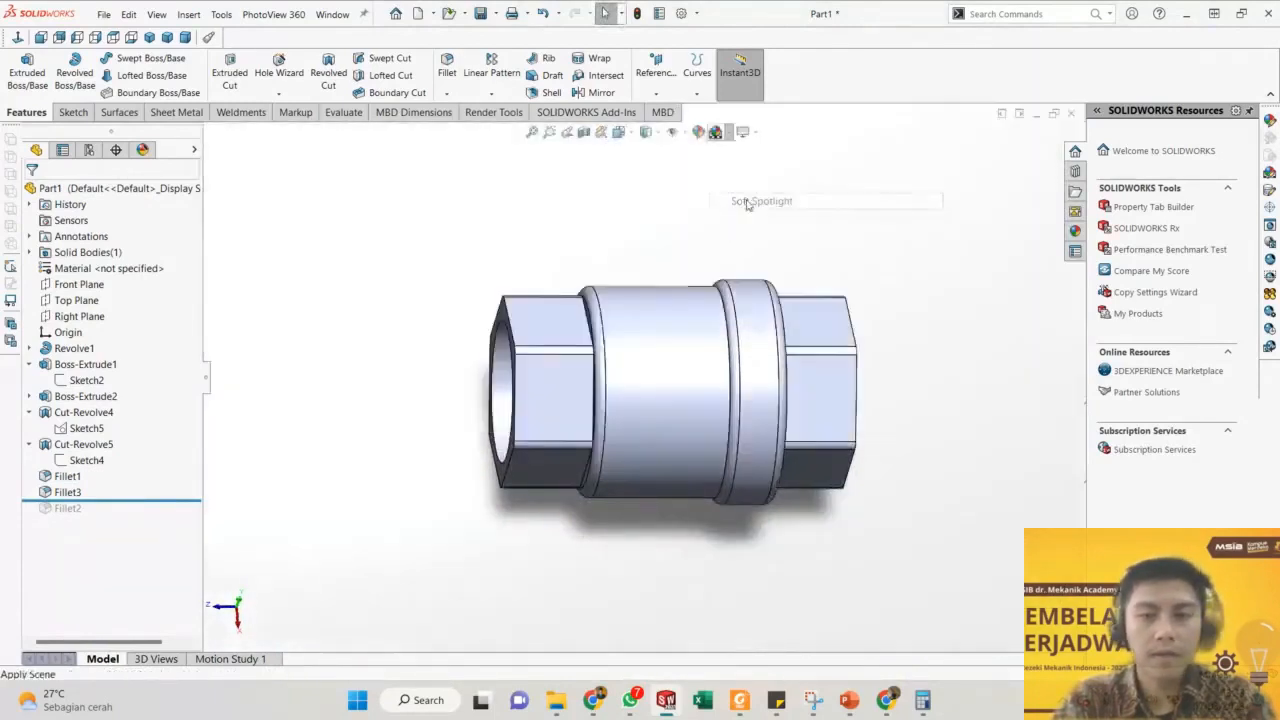
left_click(716, 131)
left_click(745, 231)
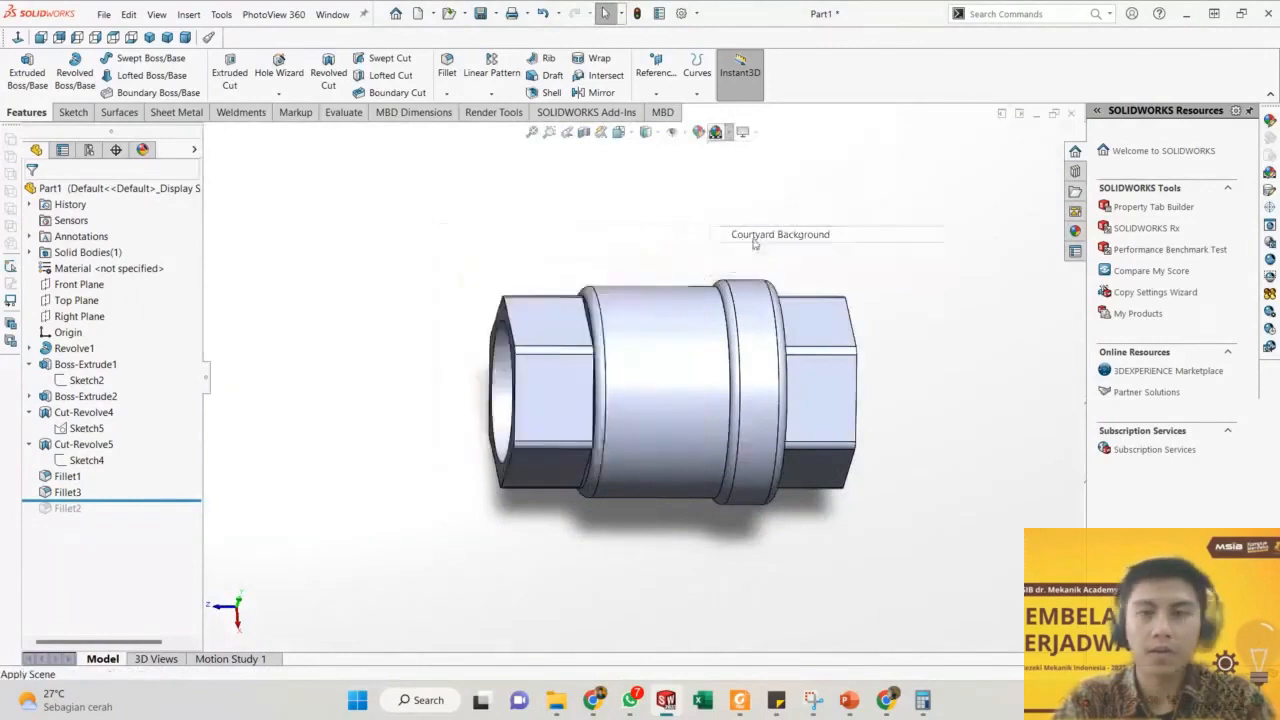
left_click(729, 134)
left_click(738, 151)
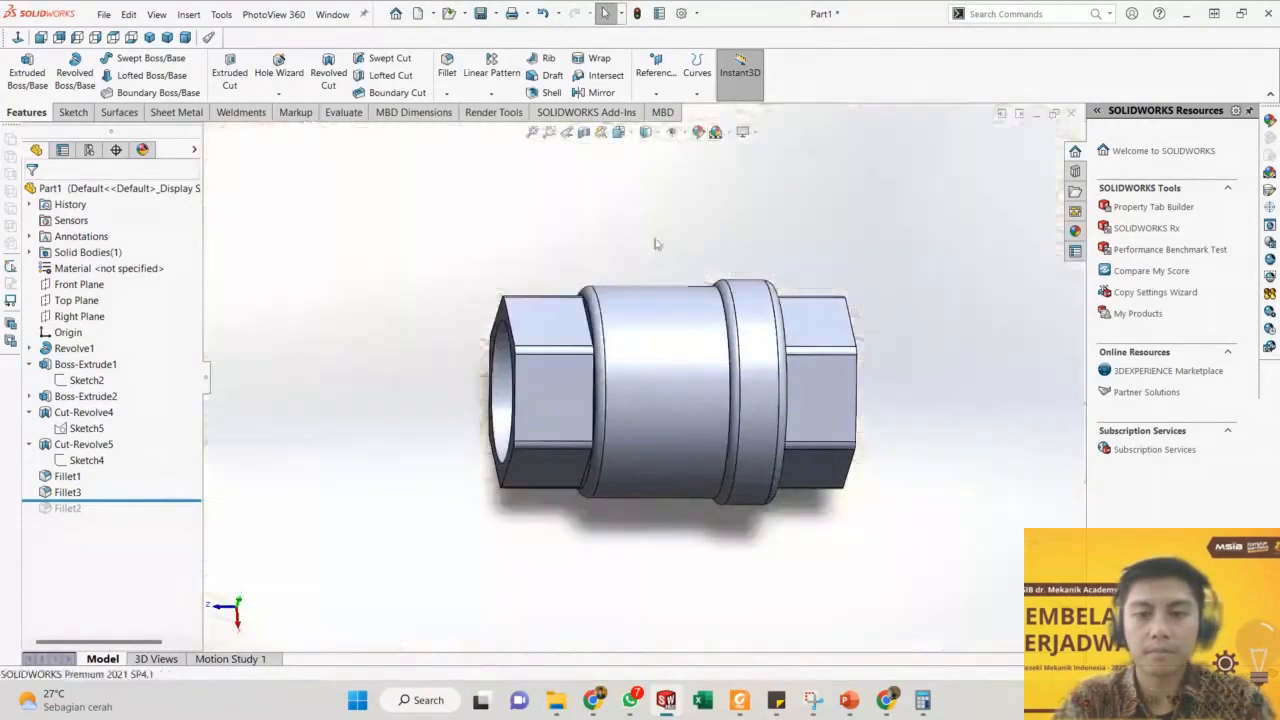
scroll(709, 351, "down", 2)
middle_click_drag(709, 351, 611, 458)
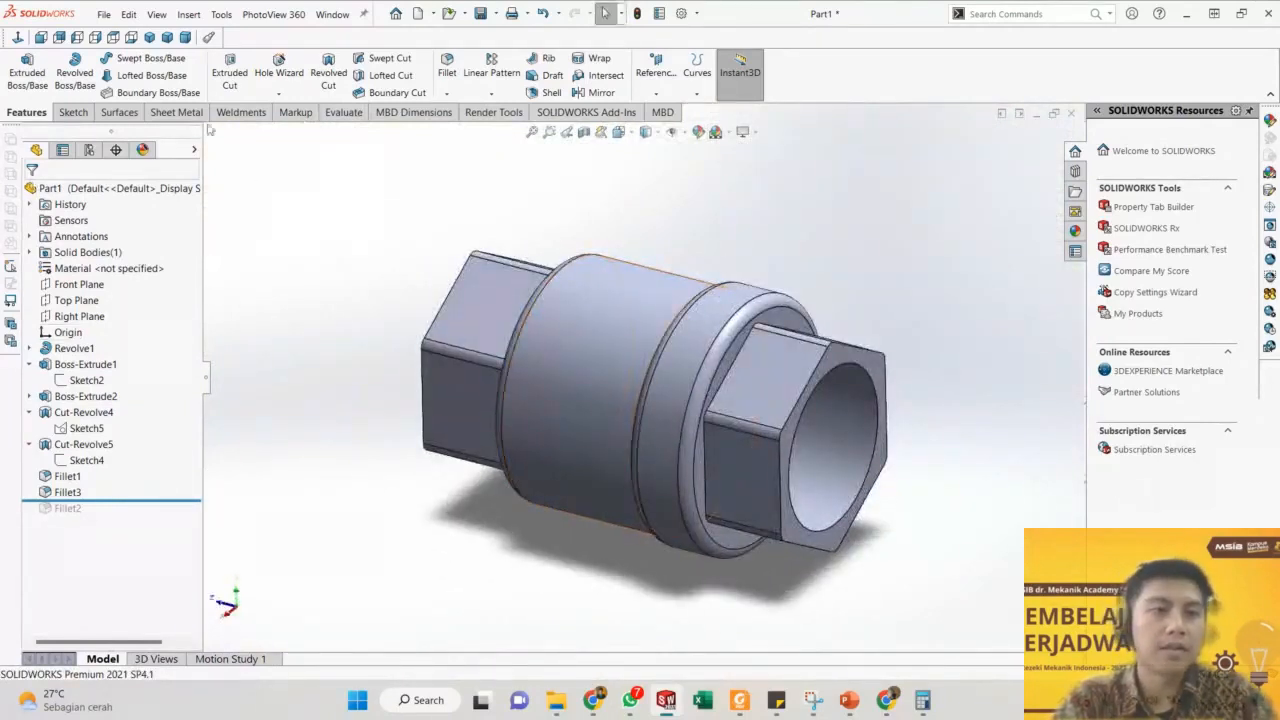
scroll(609, 463, "down", 2)
mouse_move(609, 463)
middle_mouse_down()
mouse_move(690, 435)
mouse_move(618, 454)
middle_mouse_up()
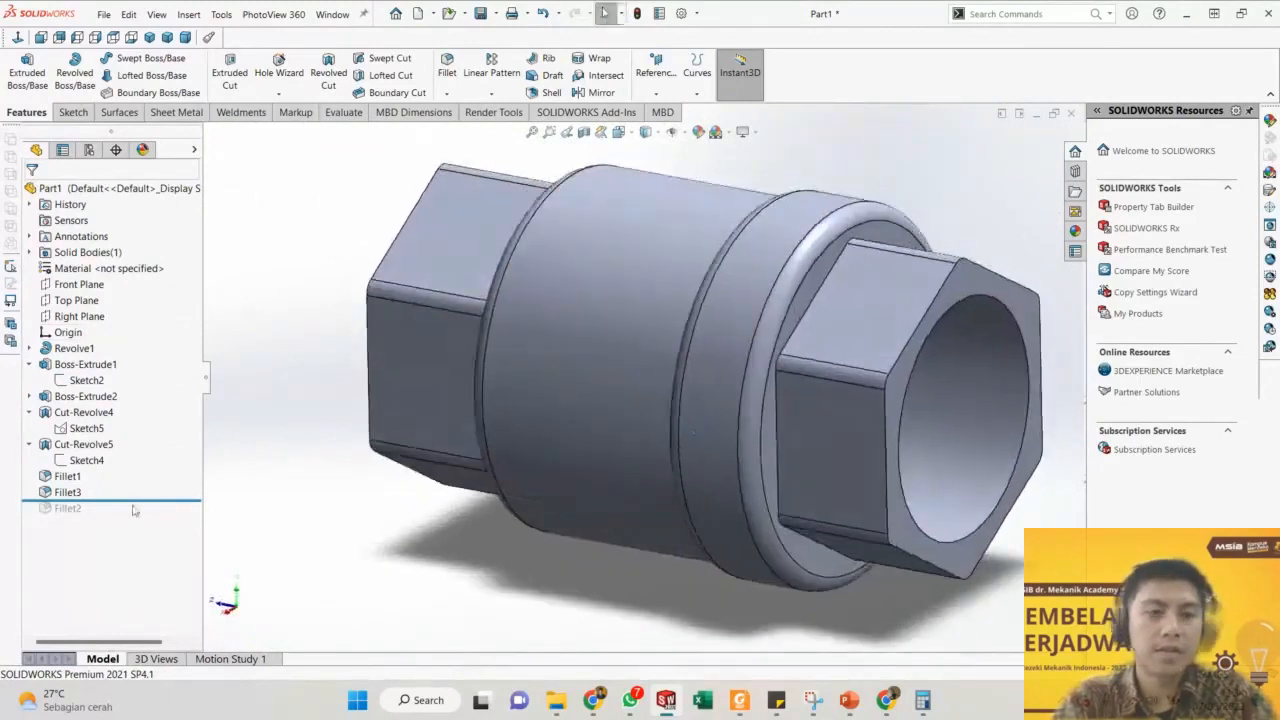
Roll the feature history forward to include the 1 mm fillet around the bases of the hexagonal ends.
left_click_drag(136, 501, 140, 517)
scroll(790, 470, "down", 4)
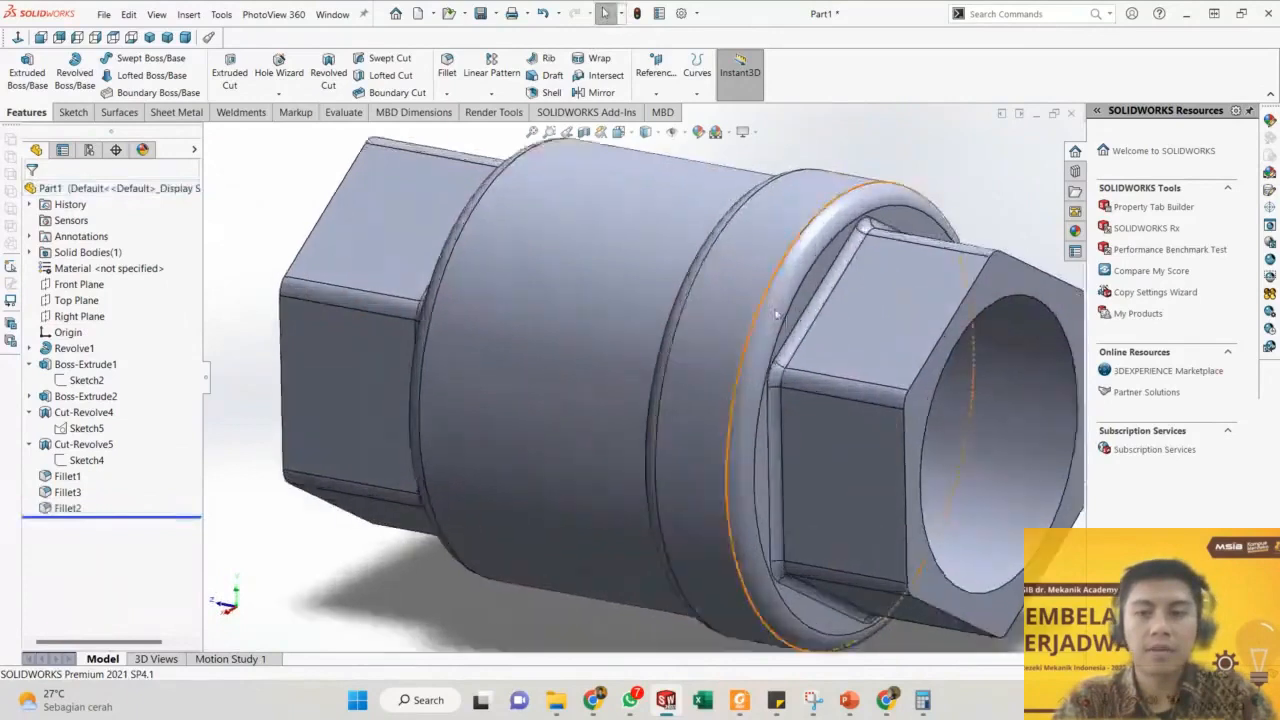
middle_click_drag(790, 470, 785, 440)
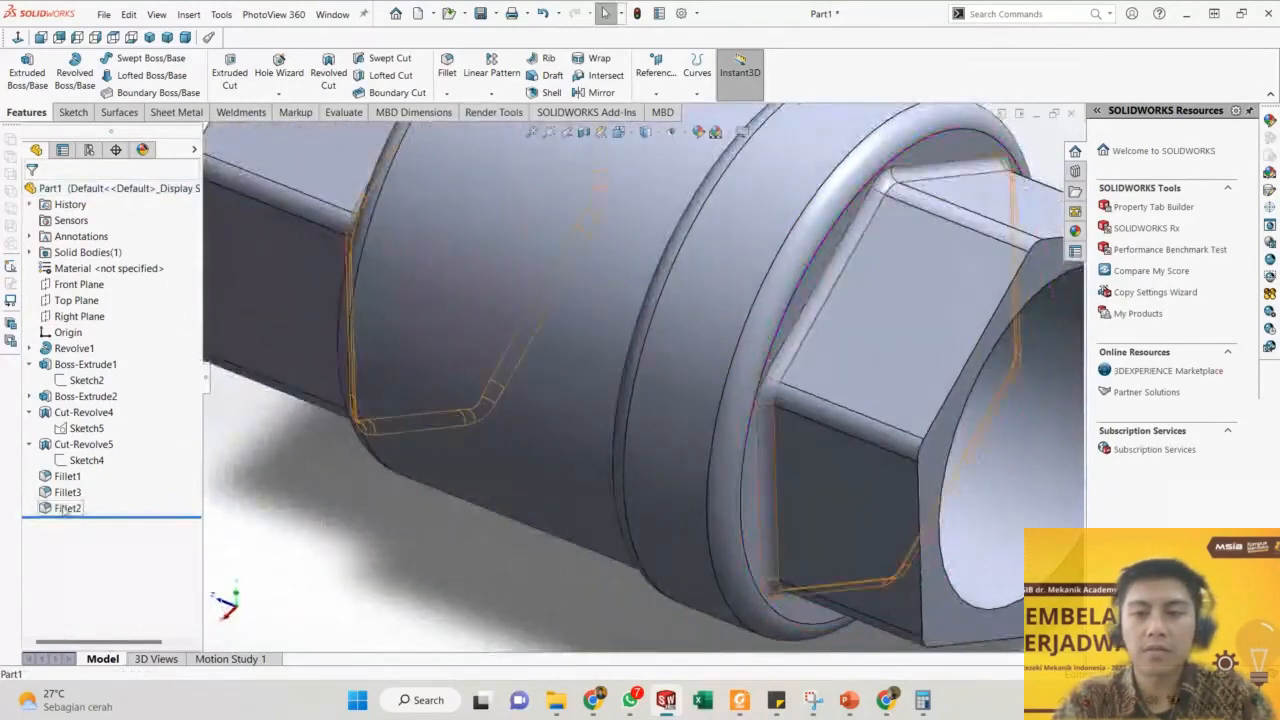
Review the settings of the 1 mm fillet around the hexagon bases against the reference rendering, and close it with its radius kept.
right_click(66, 508)
left_click(76, 355)
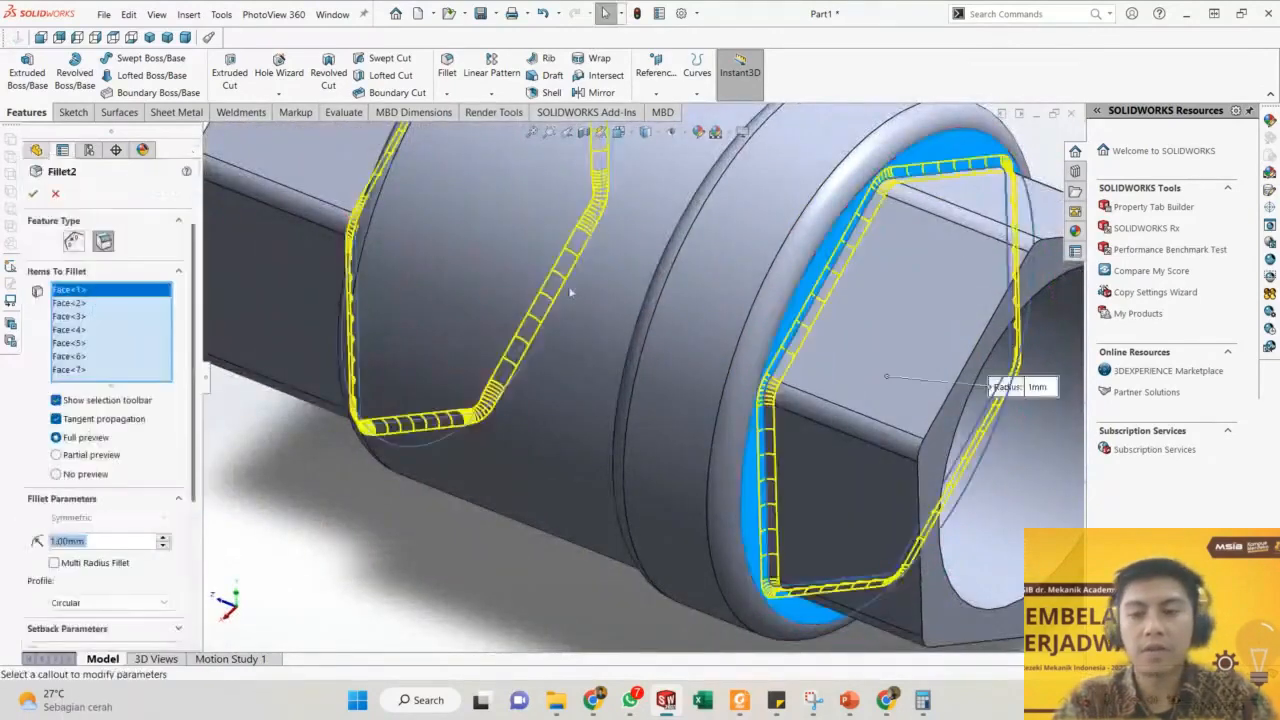
scroll(583, 297, "up", 3)
middle_click_drag(583, 297, 640, 288)
scroll(449, 432, "up", 8)
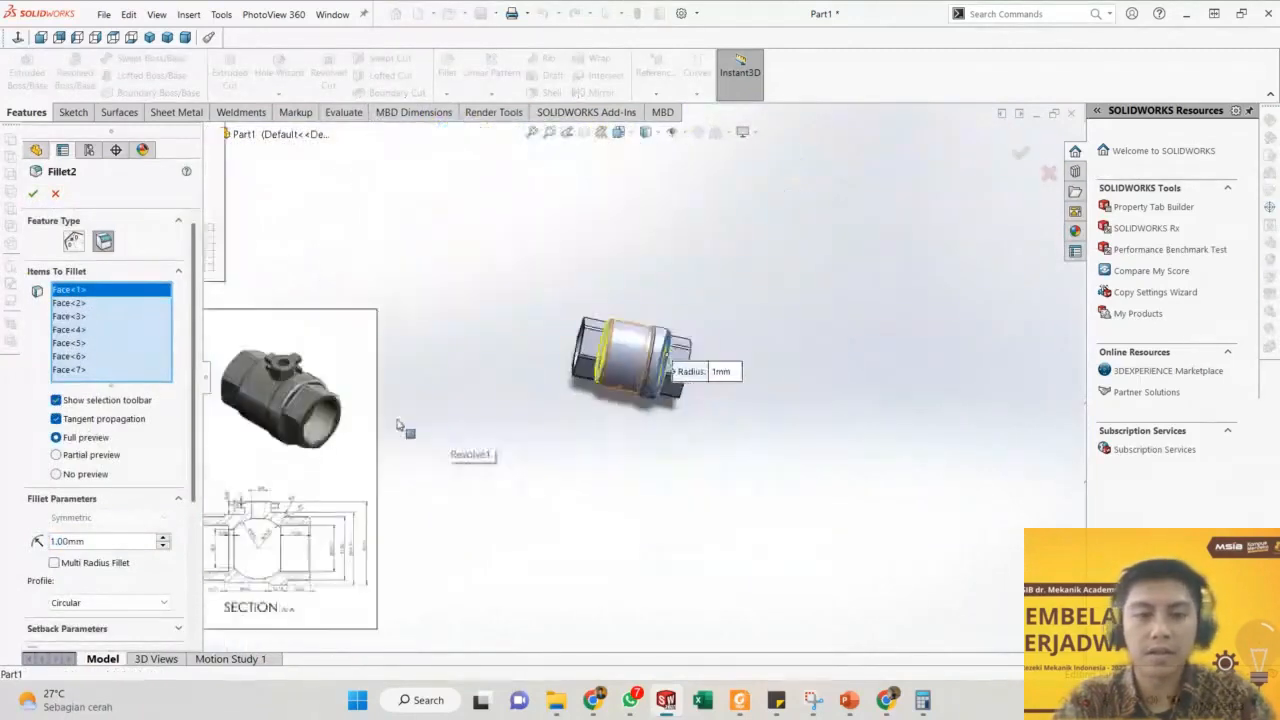
scroll(290, 444, "down", 1)
scroll(320, 445, "down", 6)
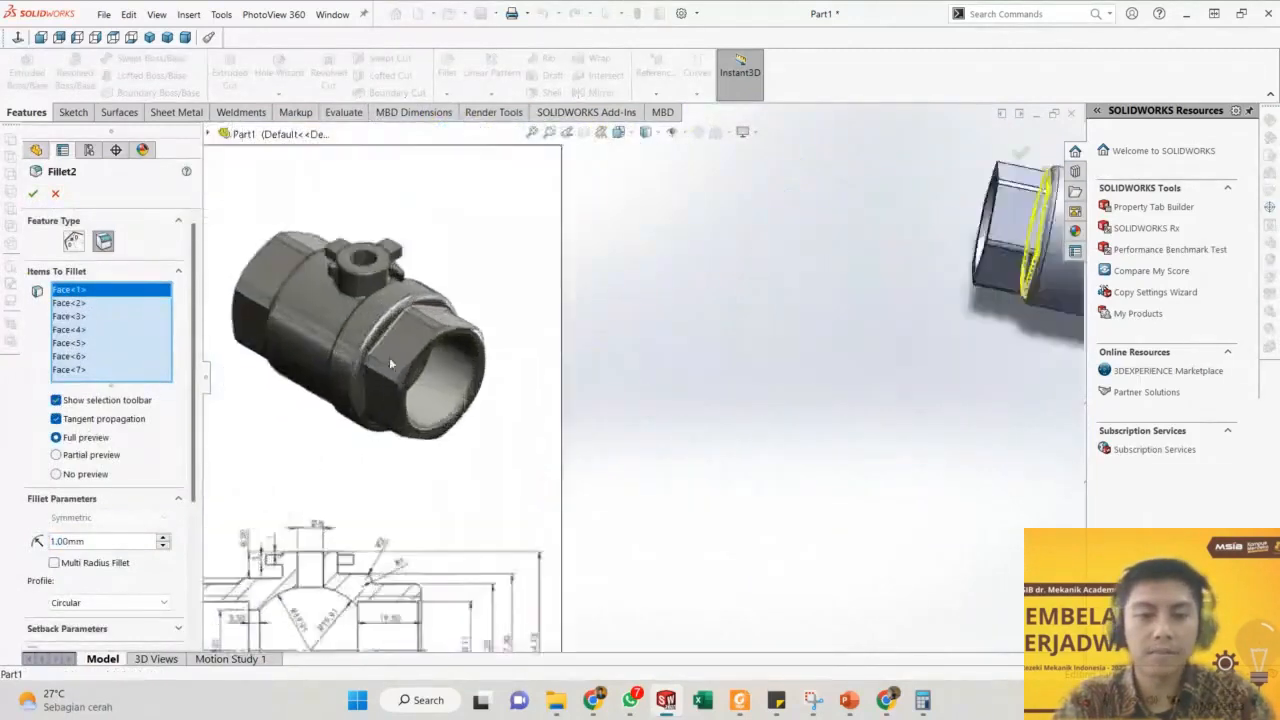
scroll(433, 325, "up", 4)
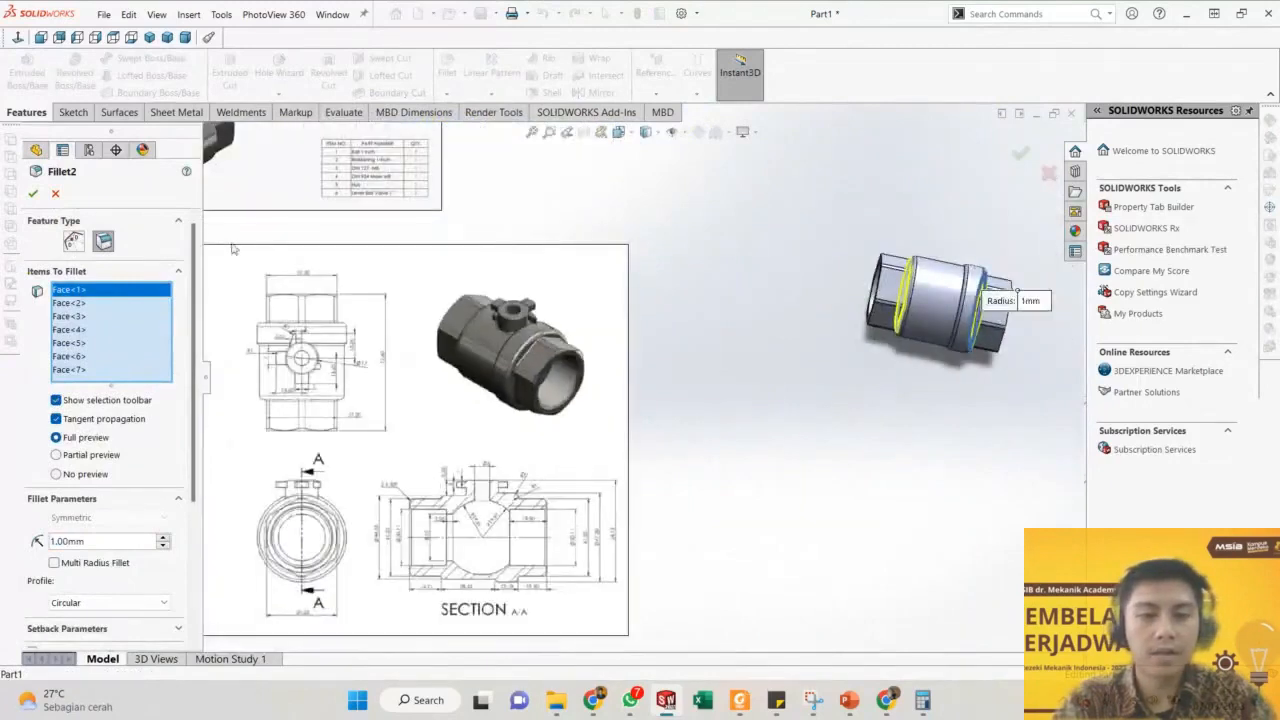
key("Return")
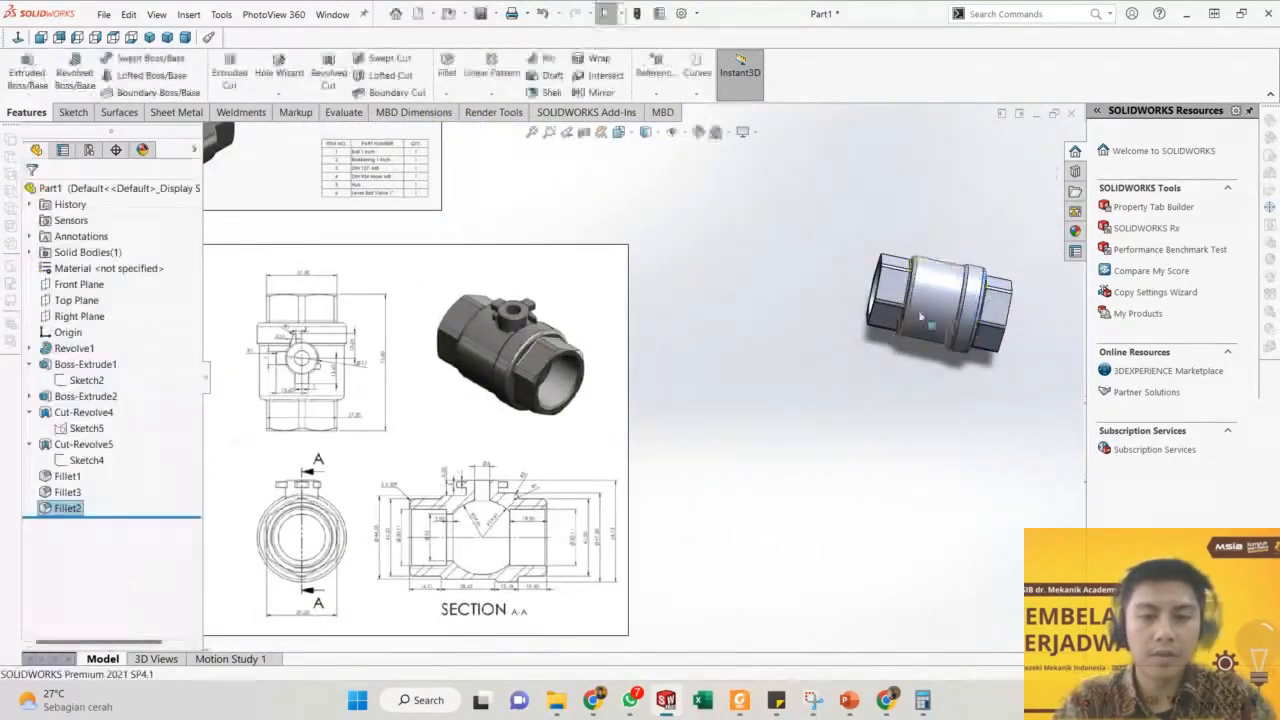
Examine Section A-A and the rendering in the reference drawing for the edge treatment of the hexagonal end beside the collar.
scroll(913, 362, "down", 5)
middle_click_drag(913, 362, 808, 350)
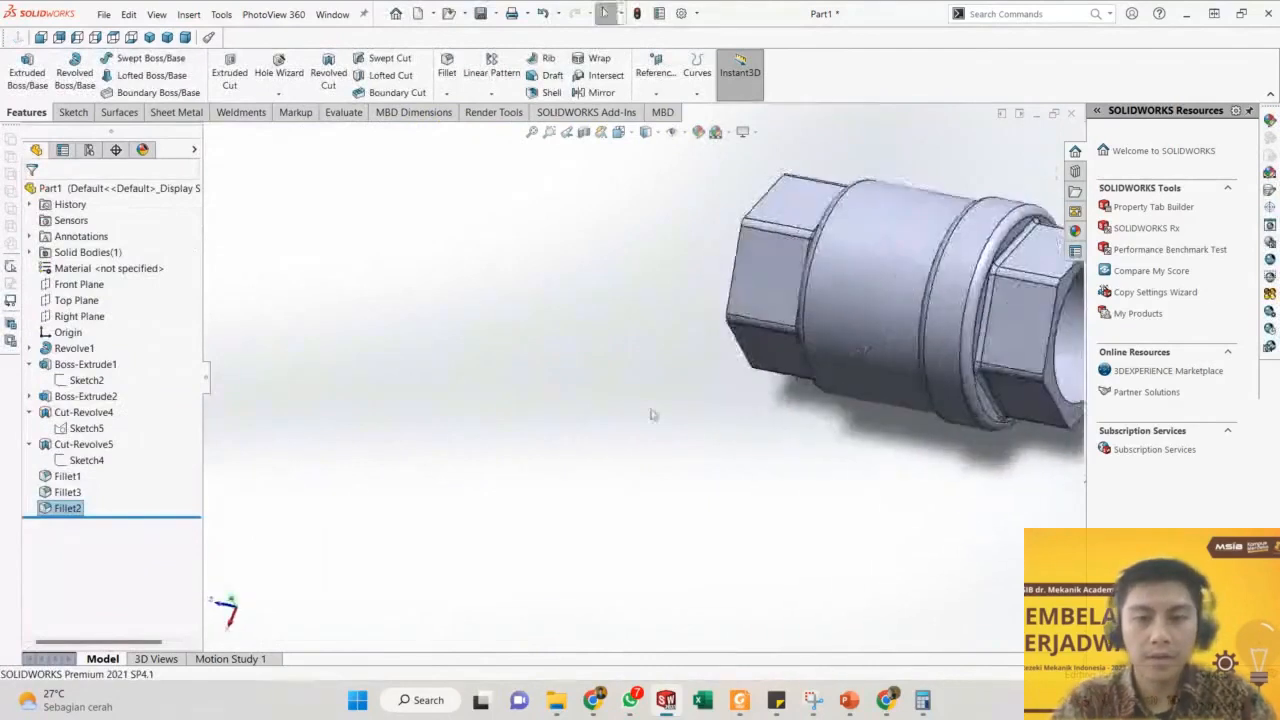
scroll(651, 414, "up", 4)
scroll(337, 586, "up", 2)
scroll(337, 586, "down", 4)
scroll(517, 362, "down", 2)
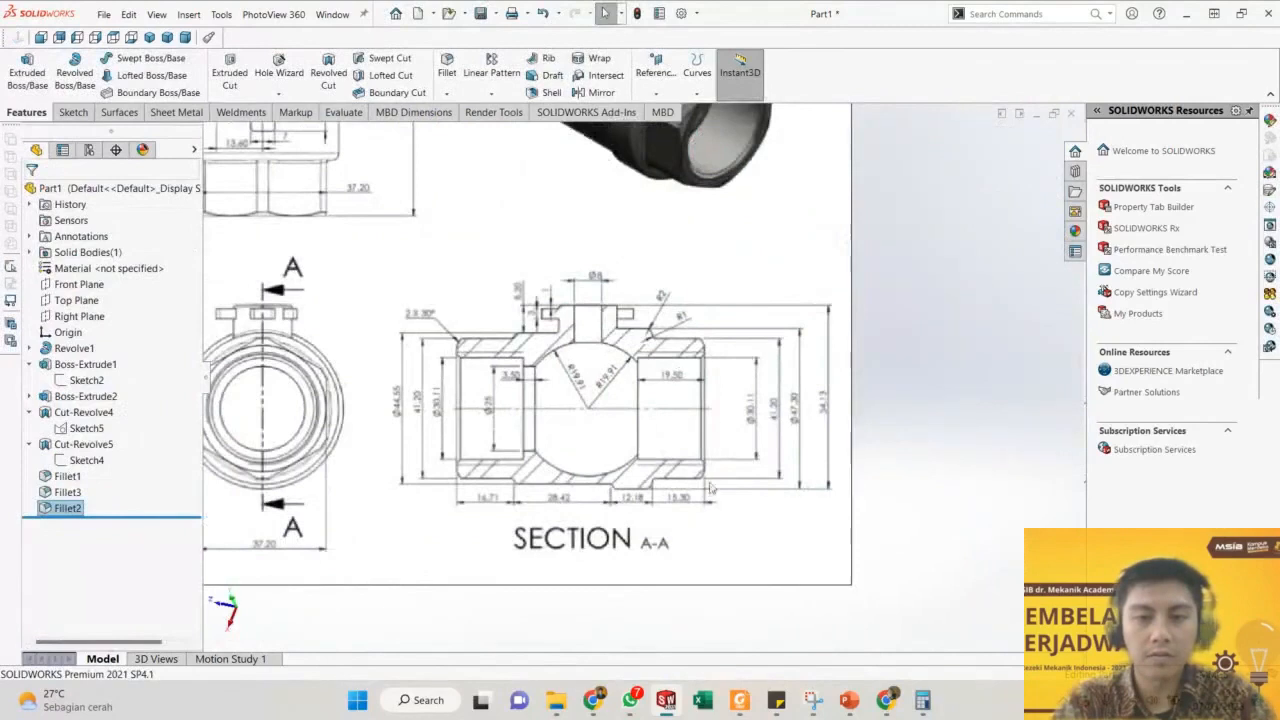
scroll(711, 488, "up", 3)
scroll(697, 201, "down", 5)
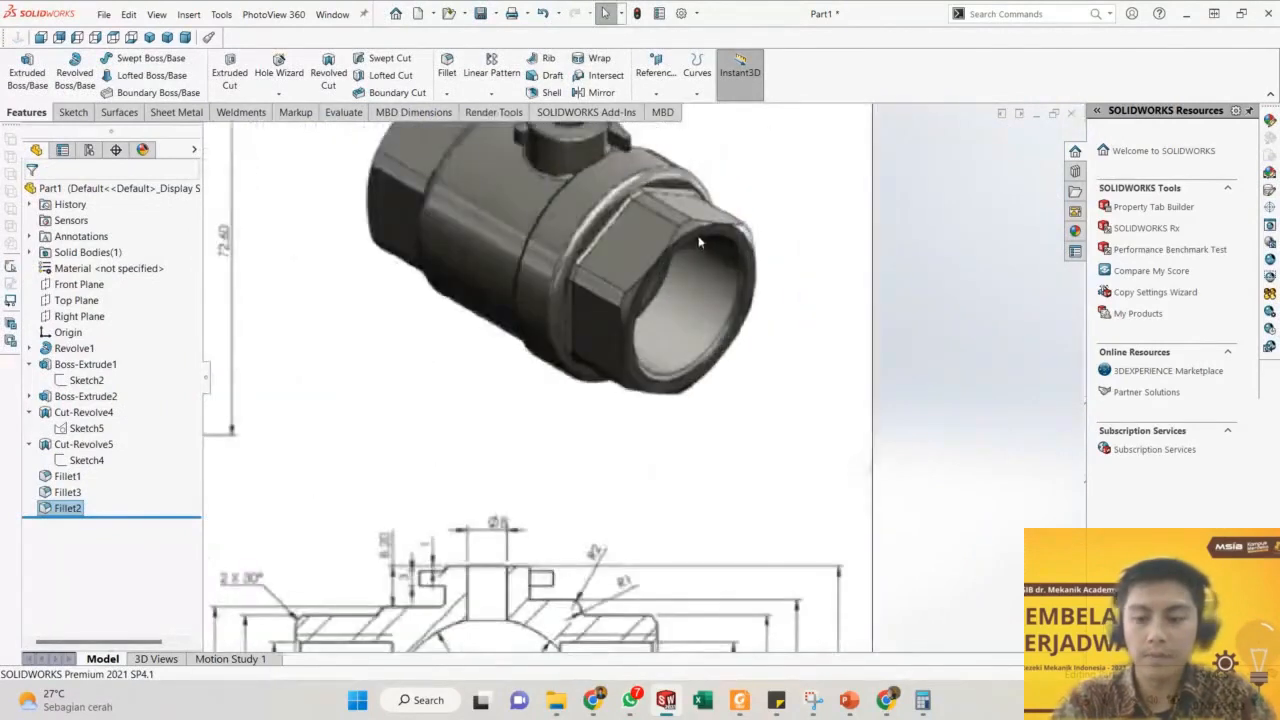
scroll(673, 401, "up", 1)
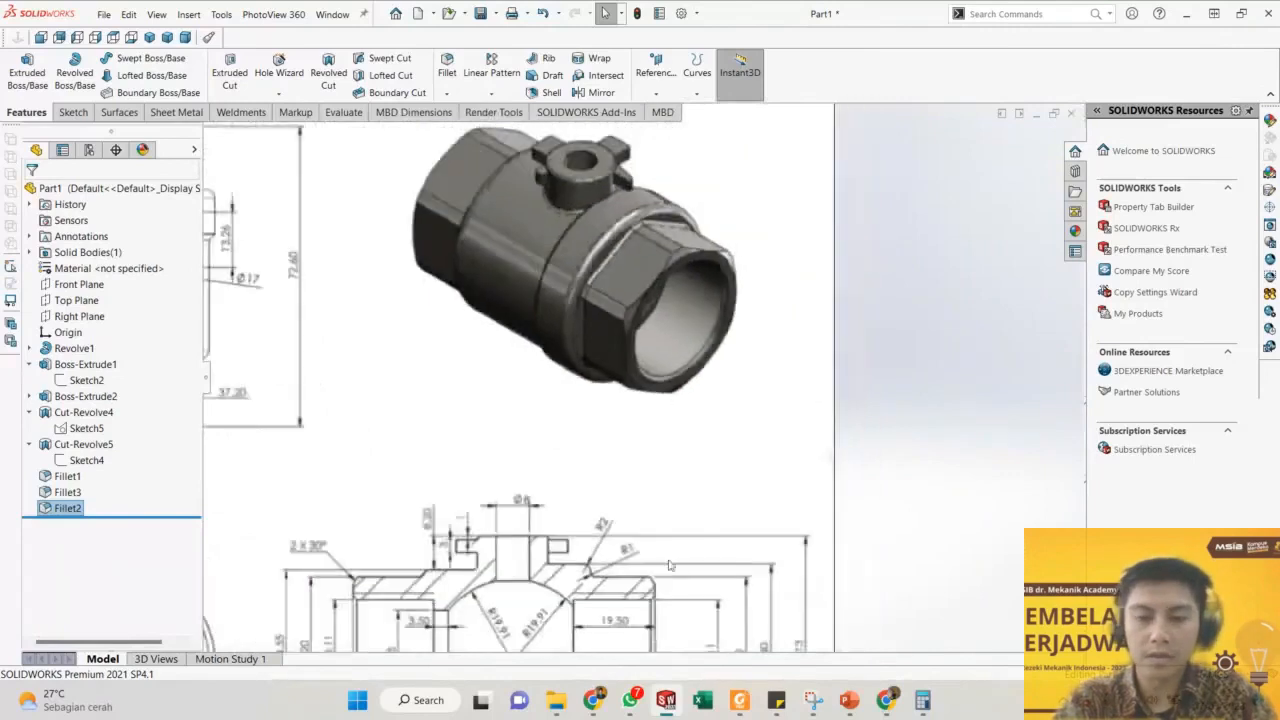
scroll(693, 290, "up", 3)
scroll(1020, 290, "down", 3)
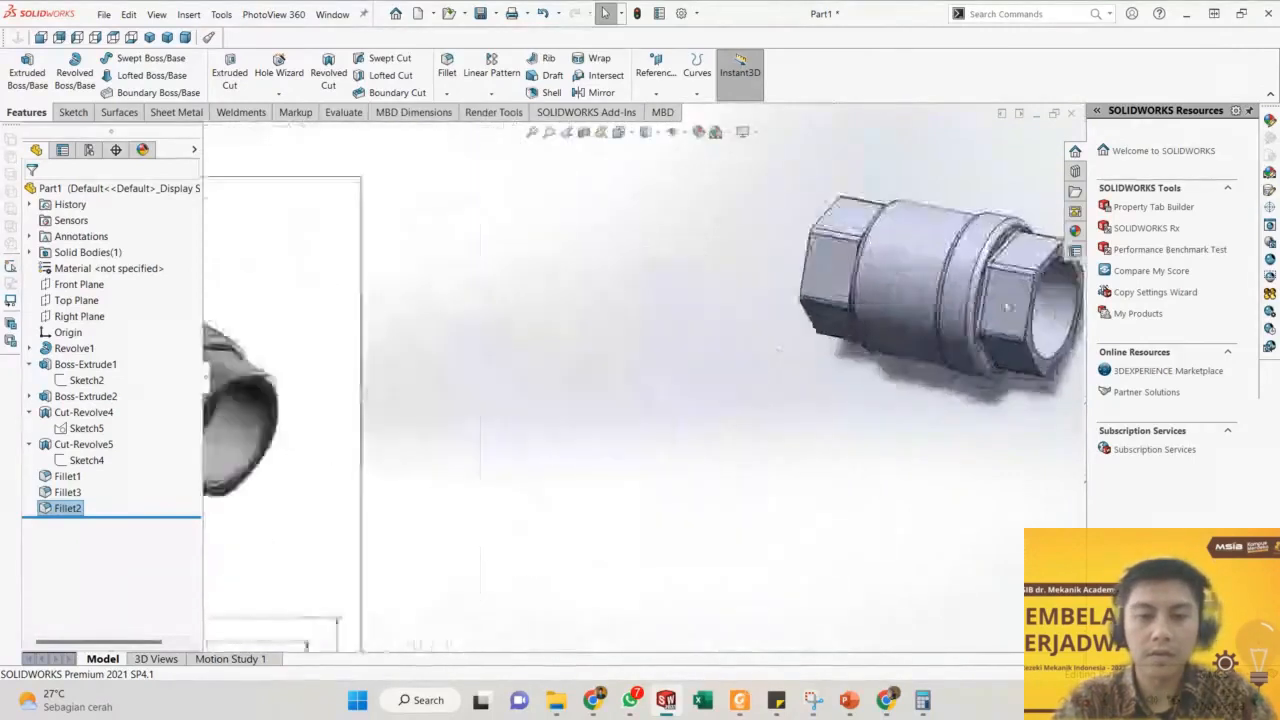
scroll(1020, 290, "down", 2)
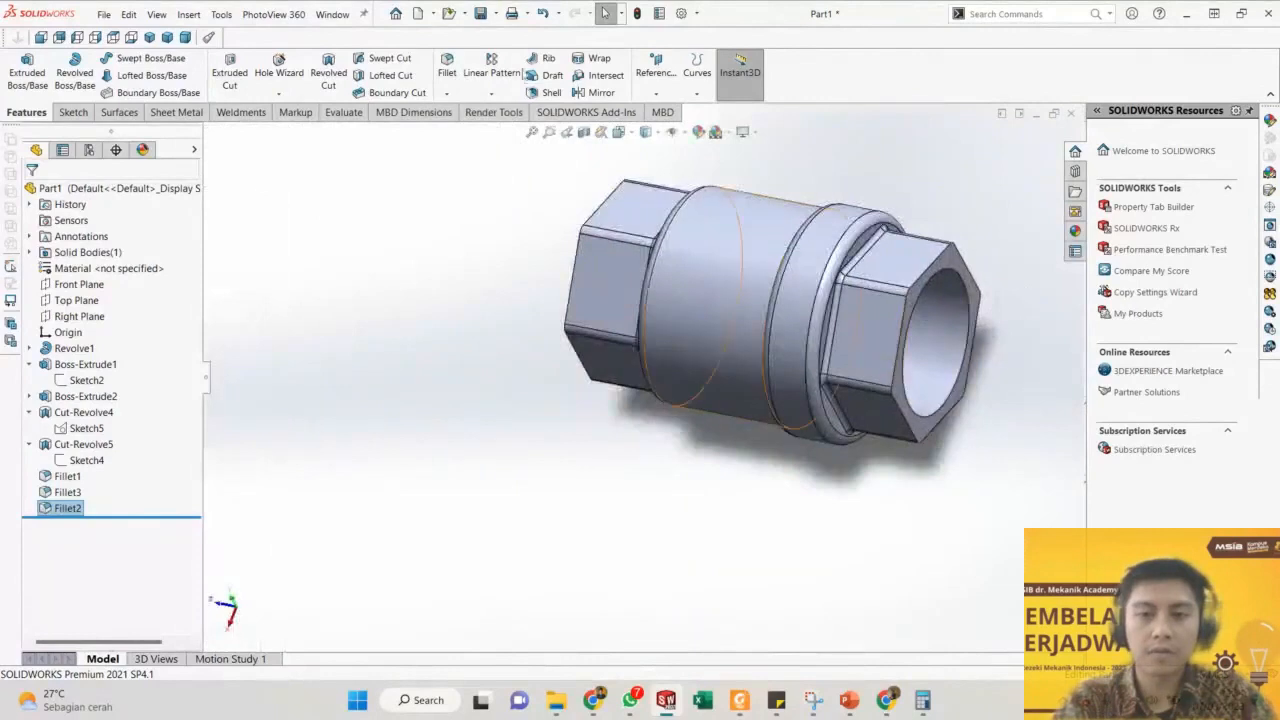
Try a 2 mm, 45° chamfer on the outer end edges of the hexagon beside the collar, and undo it.
left_click(446, 92)
left_click(468, 125)
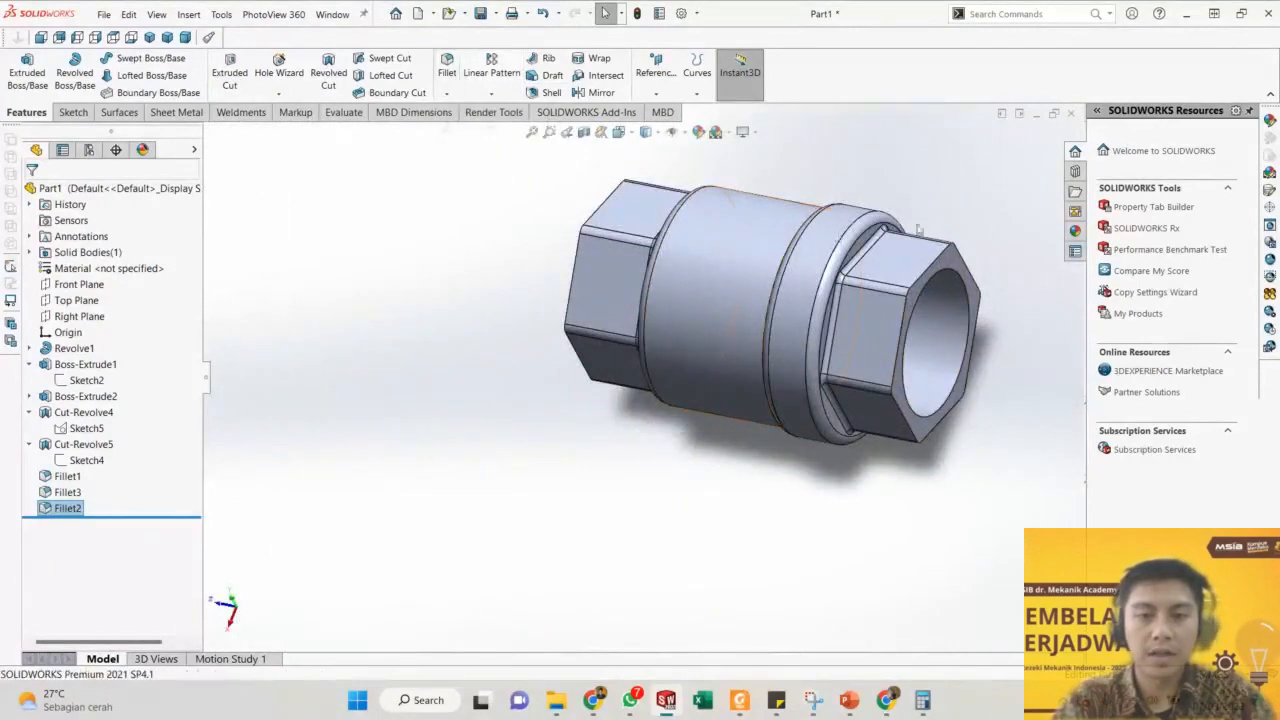
left_click(938, 262)
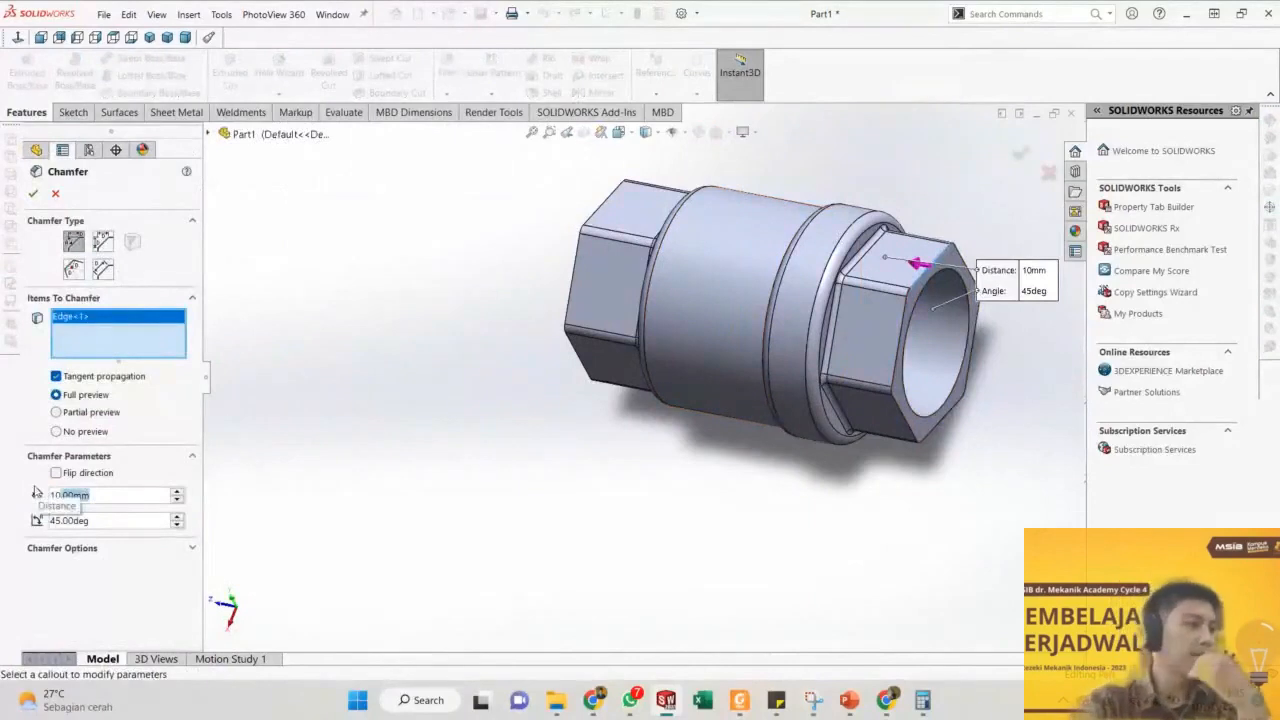
type("1")
key("Return")
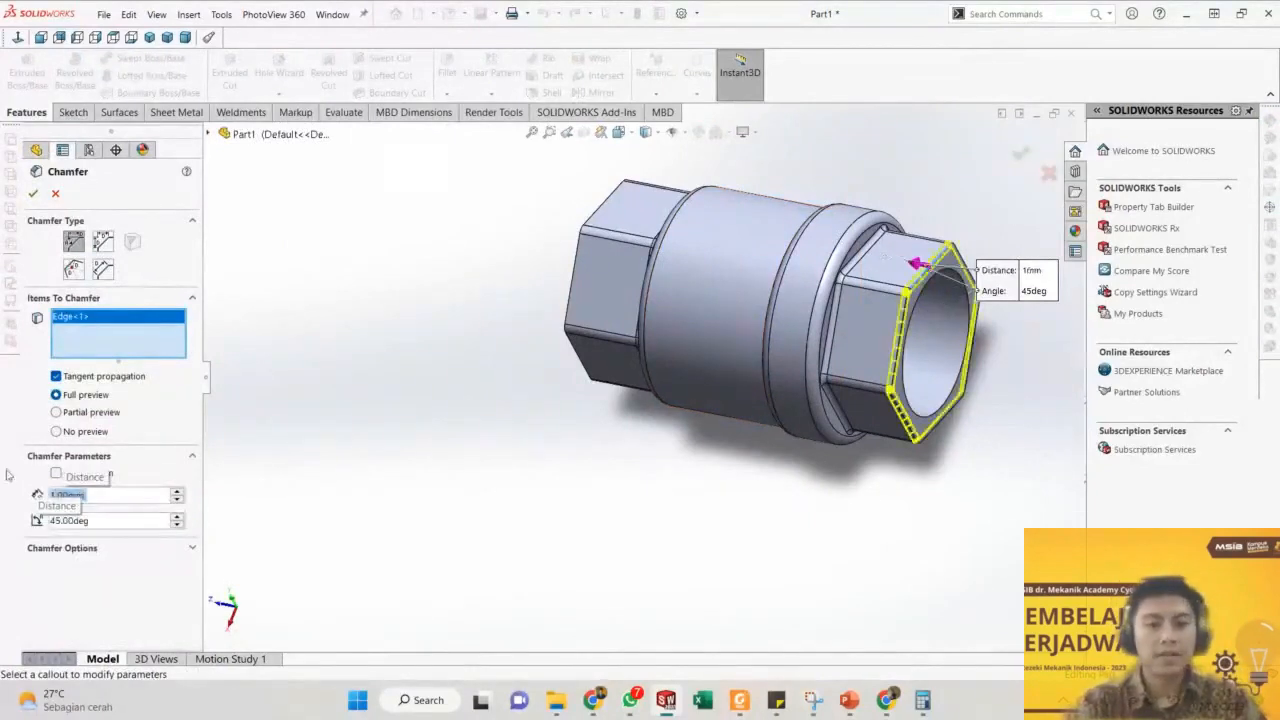
scroll(918, 290, "down", 6)
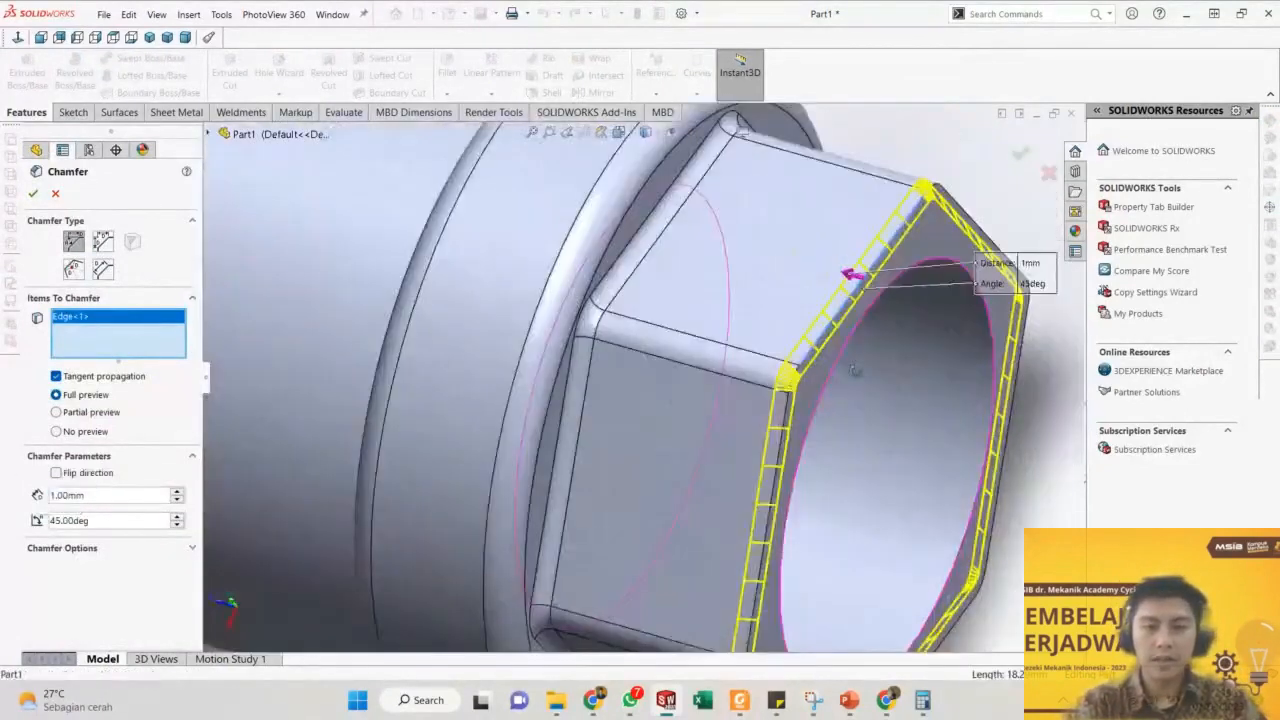
scroll(850, 364, "up", 3)
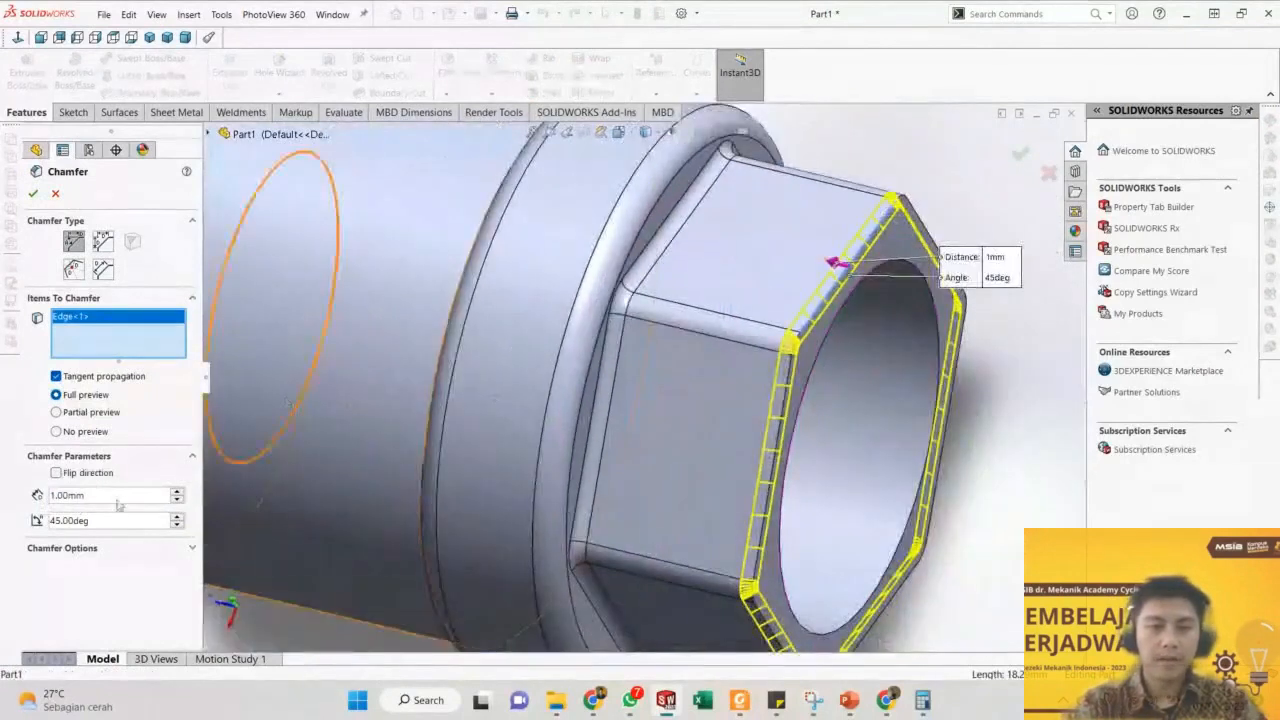
type("2")
key("Return")
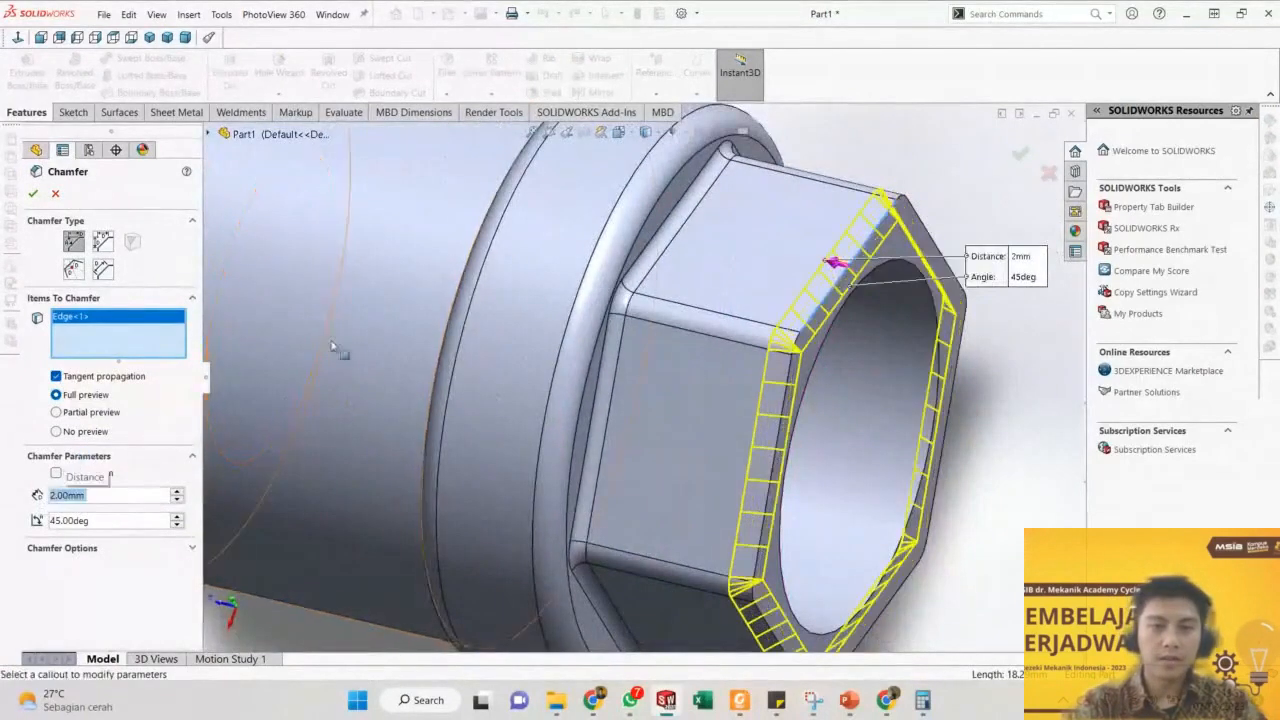
left_click(34, 195)
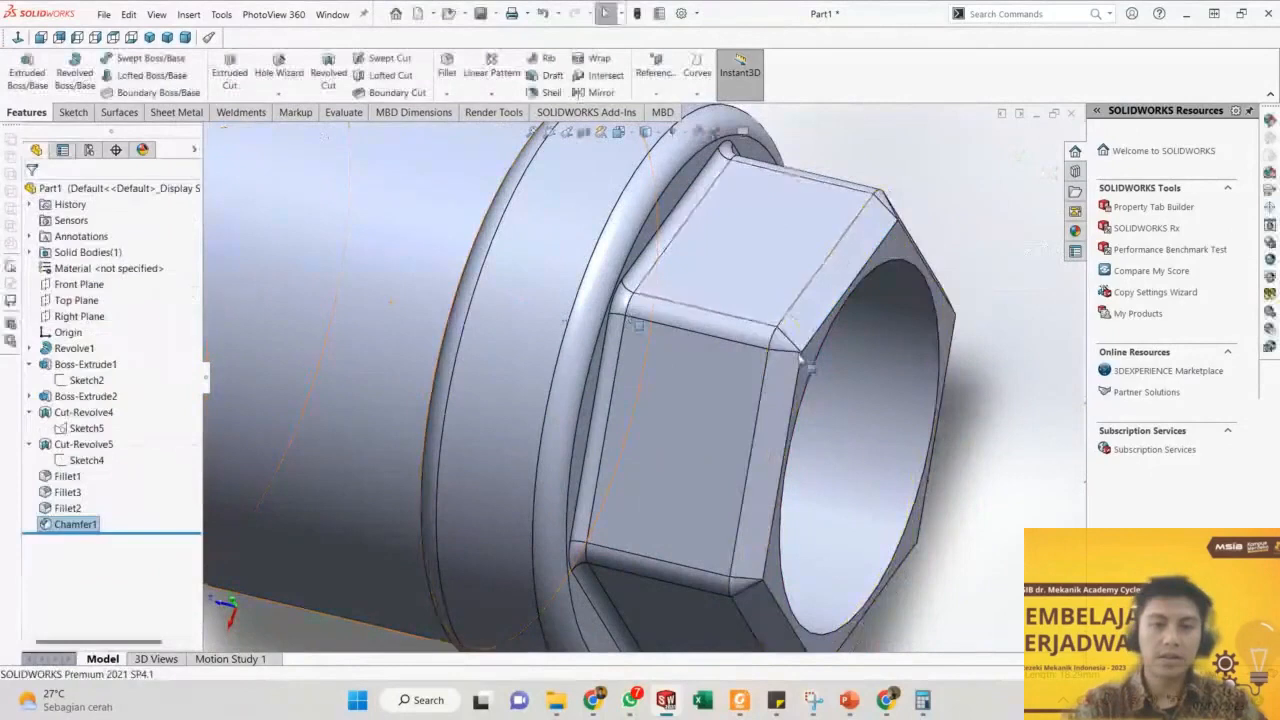
middle_click_drag(806, 365, 640, 330)
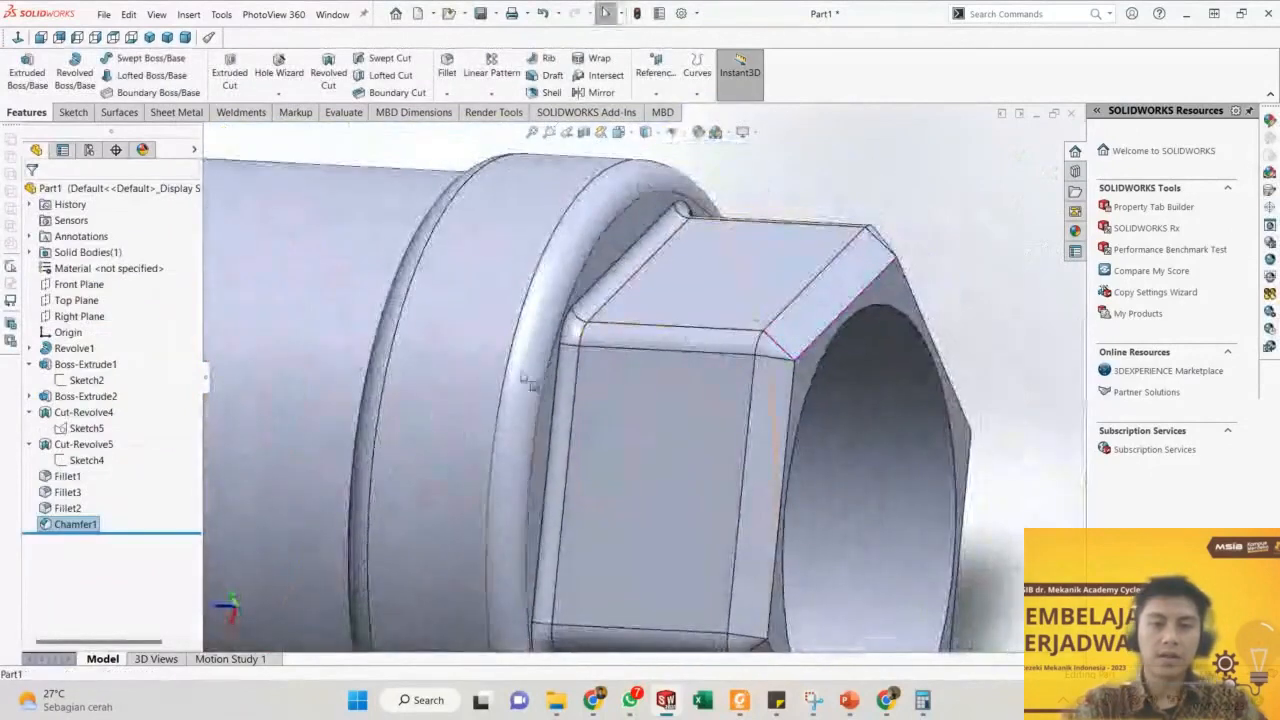
key("ctrl+z")
Compare the outer rim of the hexagonal end in the reference rendering with the model.
scroll(589, 406, "up", 5)
scroll(550, 435, "up", 2)
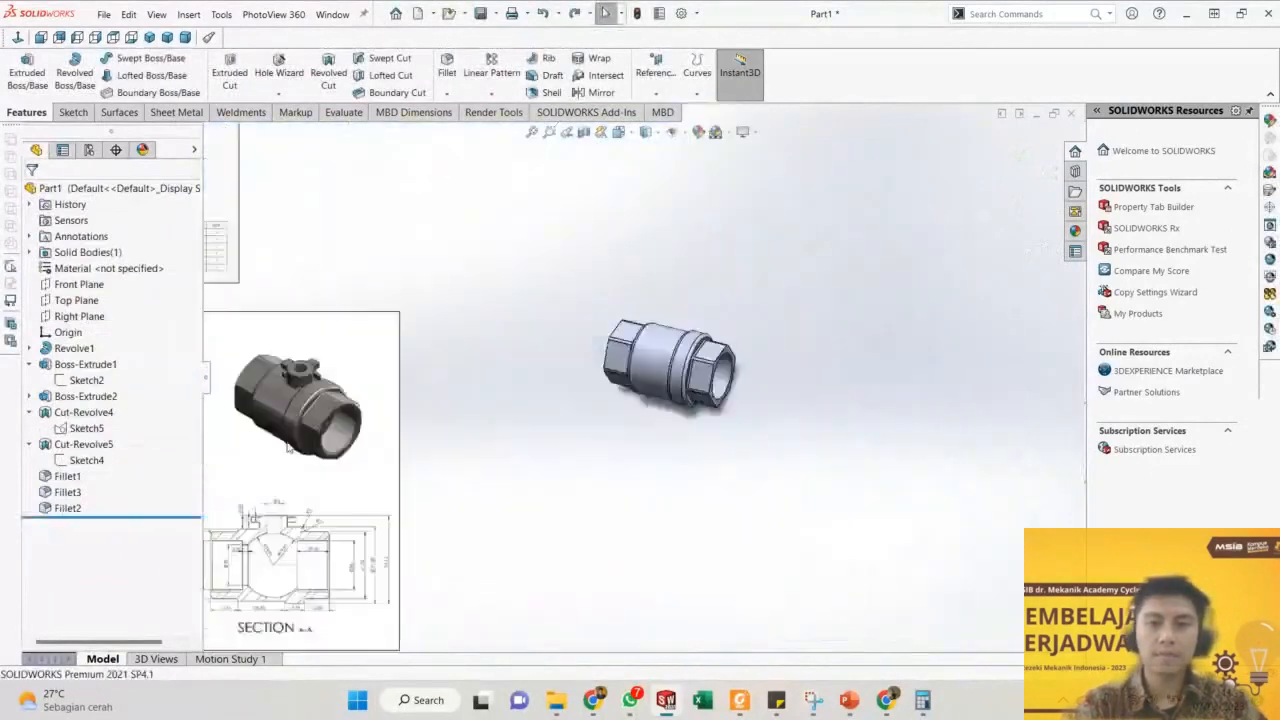
scroll(393, 456, "down", 3)
scroll(393, 456, "down", 2)
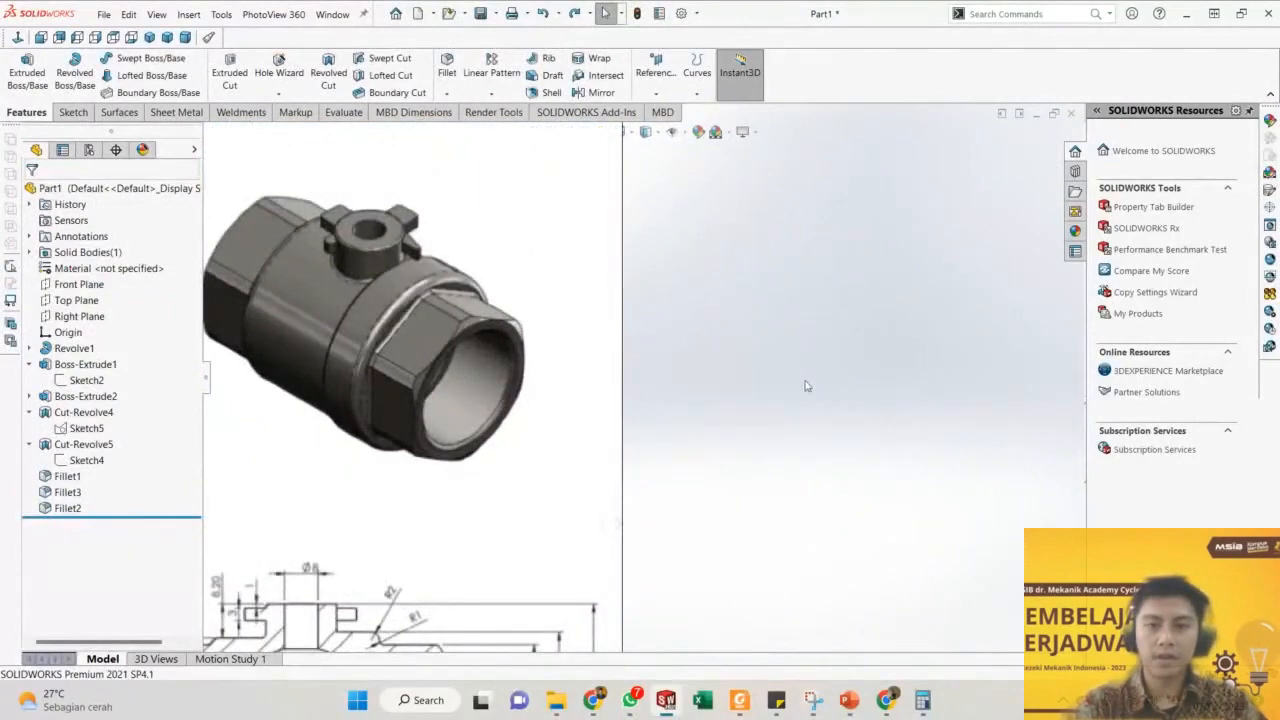
scroll(807, 386, "up", 3)
scroll(846, 386, "down", 3)
scroll(900, 294, "up", 4)
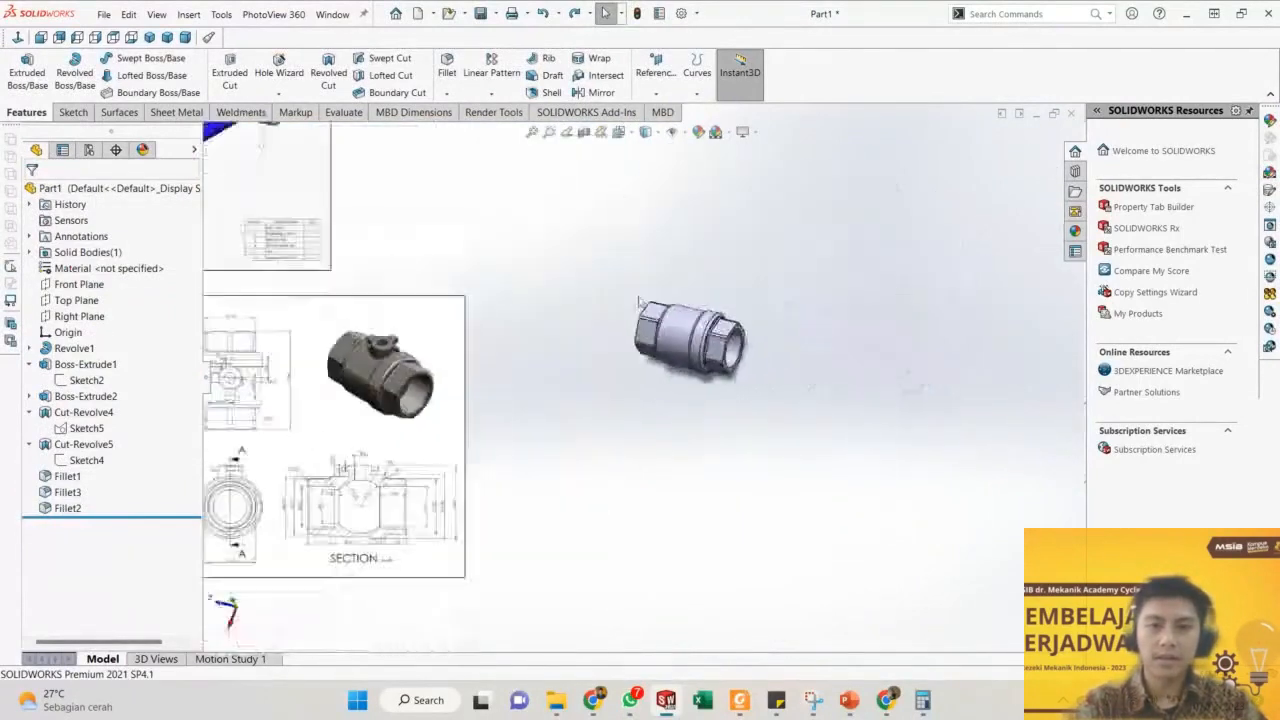
scroll(640, 302, "down", 2)
scroll(560, 280, "up", 4)
scroll(538, 285, "down", 2)
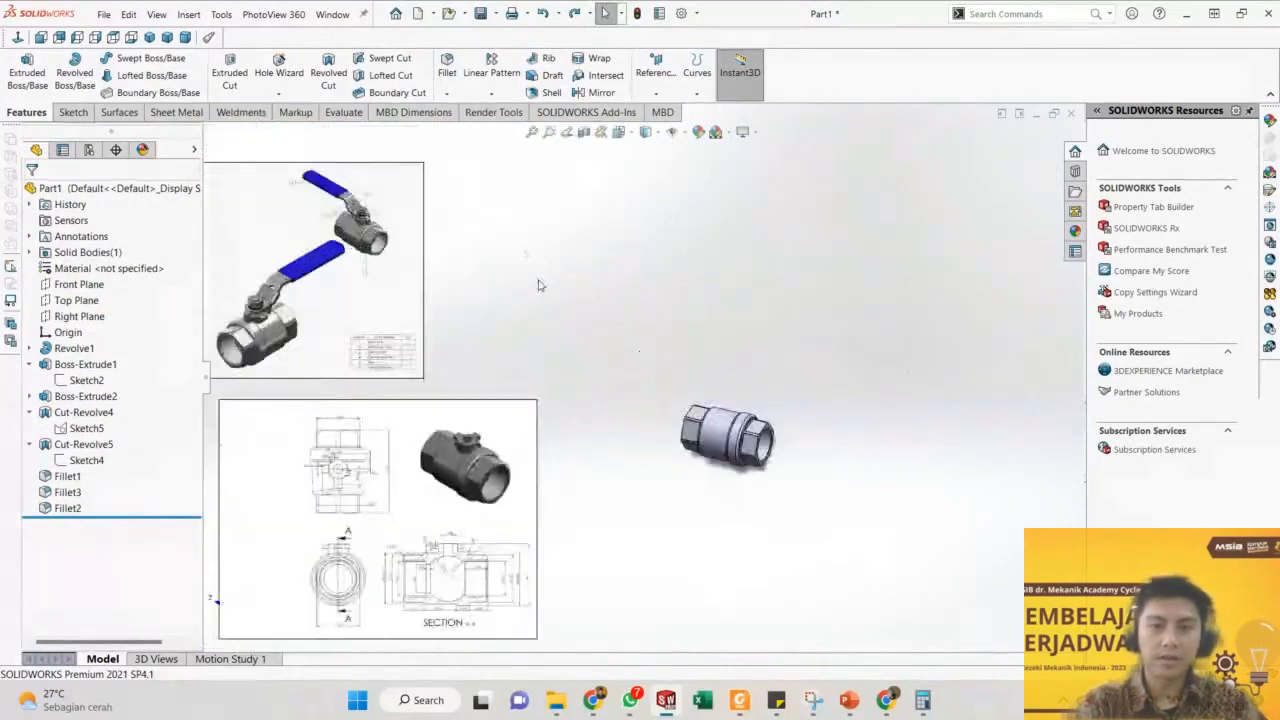
Apply a 1 mm fillet to the outer end face of the hexagon beside the collar, rounding its outer and bore edges.
scroll(768, 445, "down", 5)
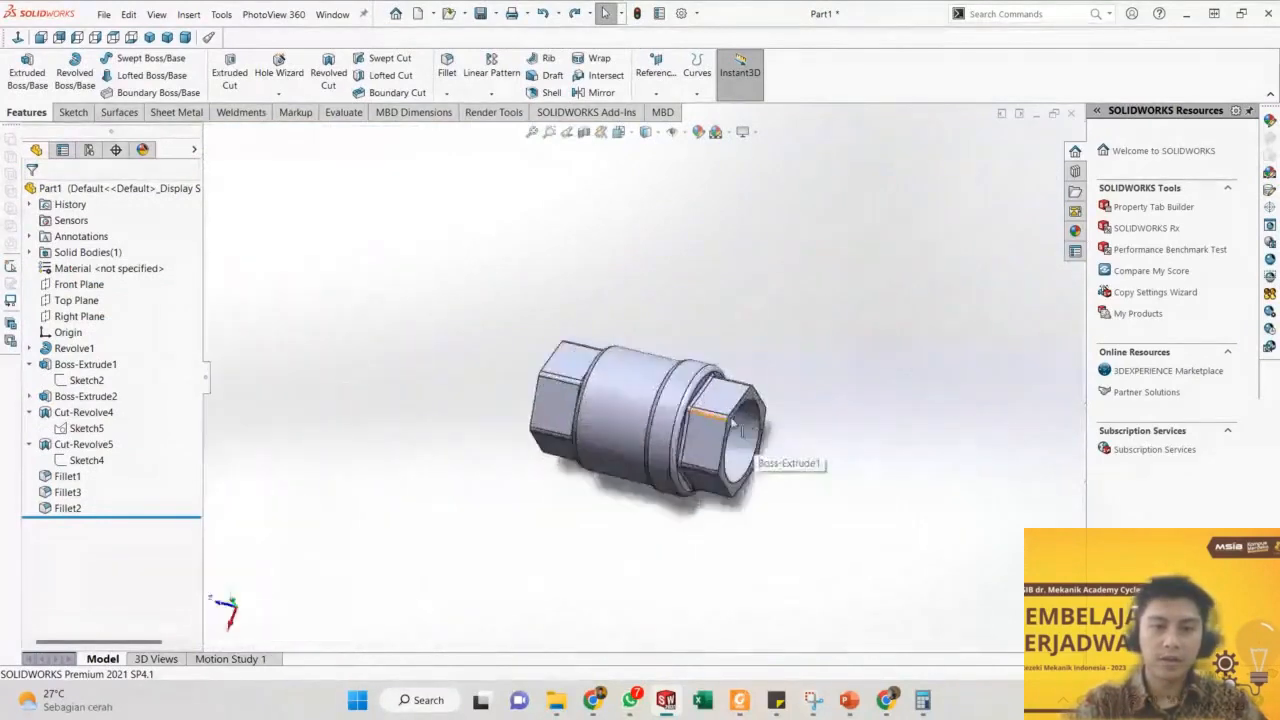
key("Return")
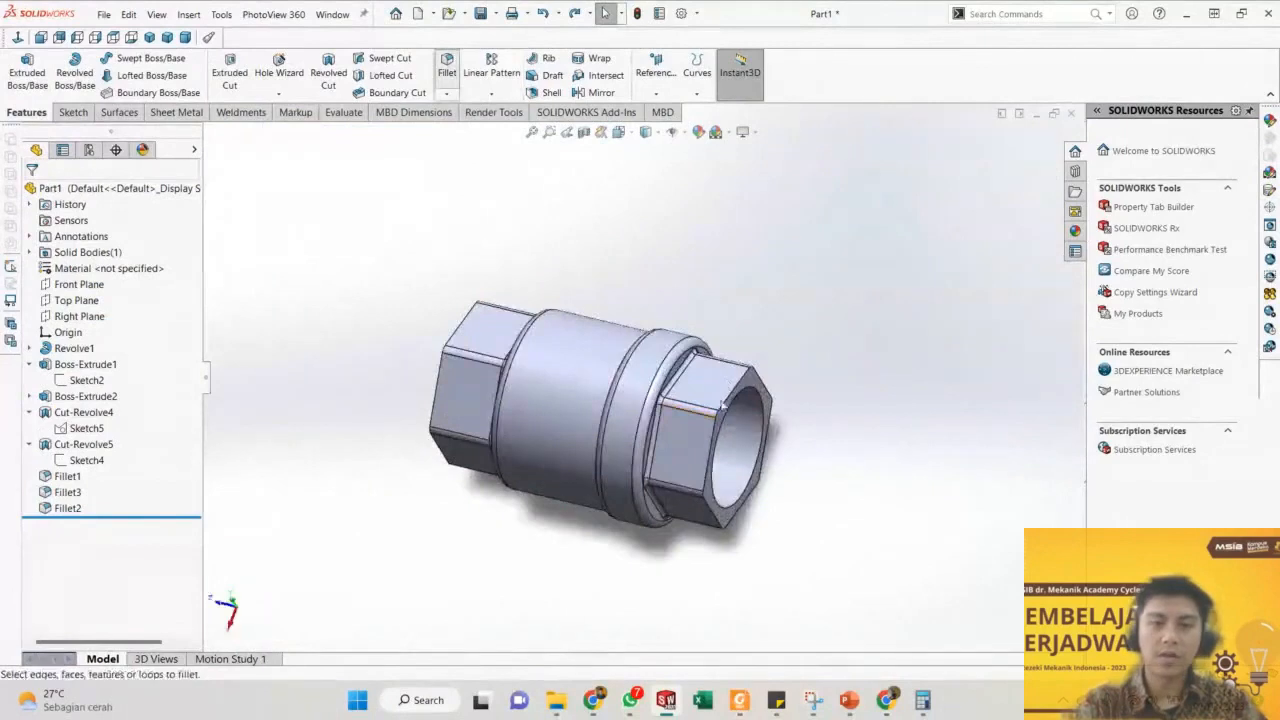
left_click(743, 408)
scroll(758, 435, "down", 2)
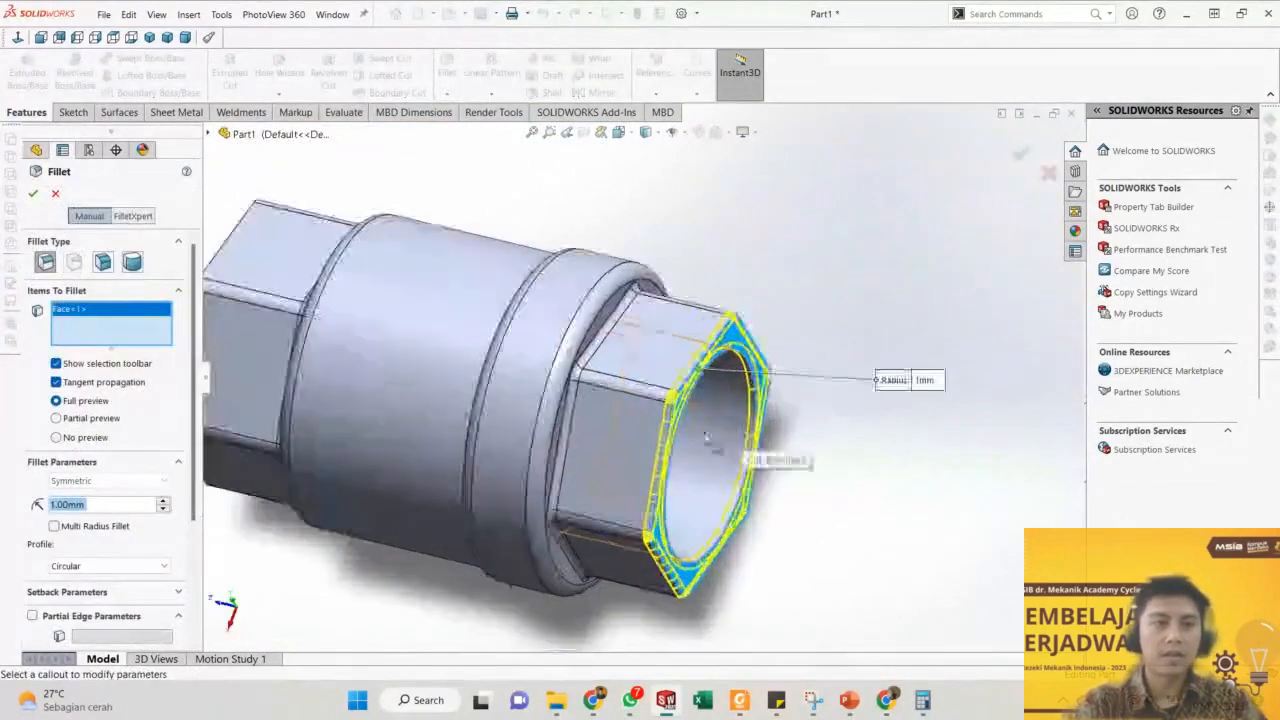
left_click(36, 195)
scroll(640, 420, "down", 6)
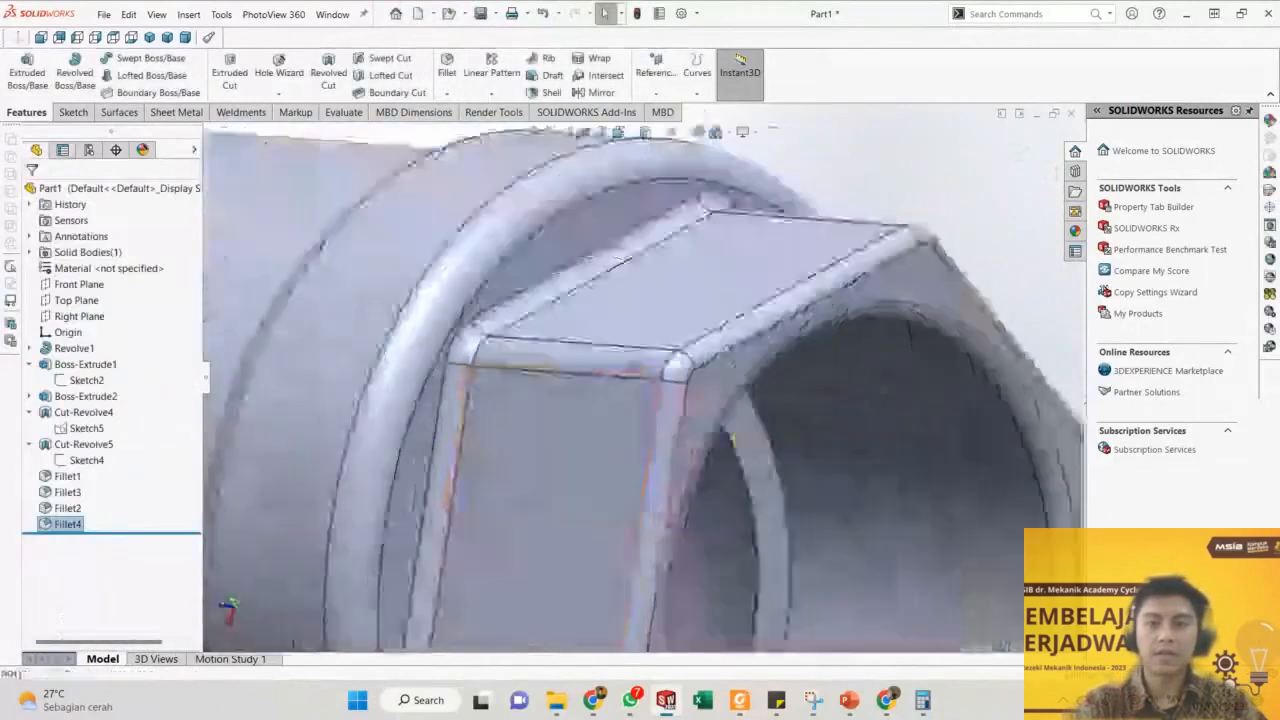
scroll(640, 335, "up", 10)
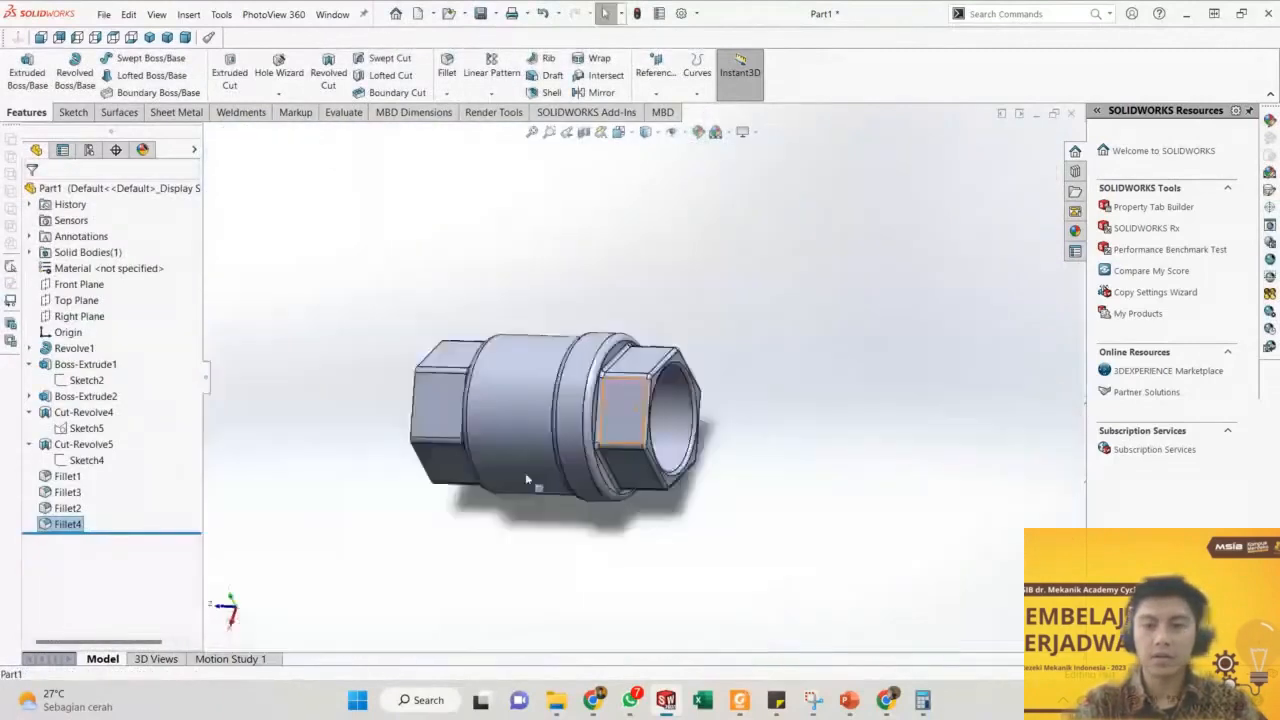
Check the filleted body from the side against the profile and dimensions in the reference drawing's Section A-A.
scroll(352, 530, "down", 6)
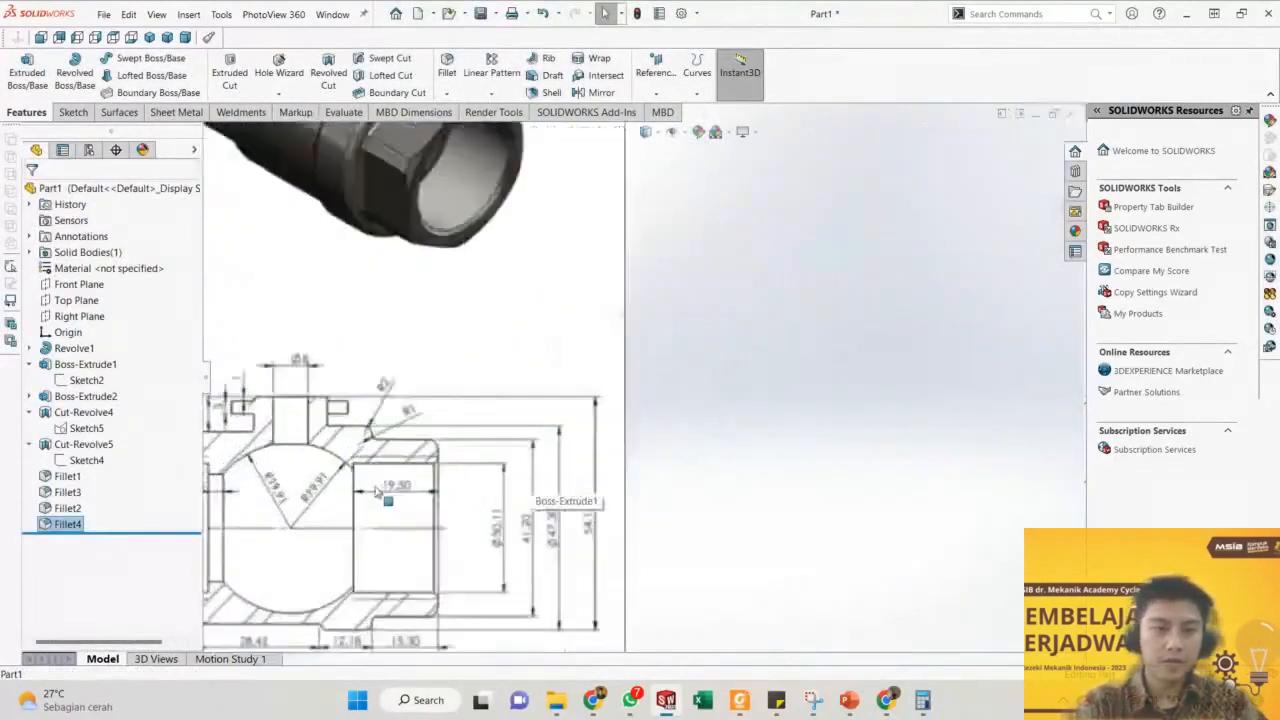
scroll(414, 469, "up", 5)
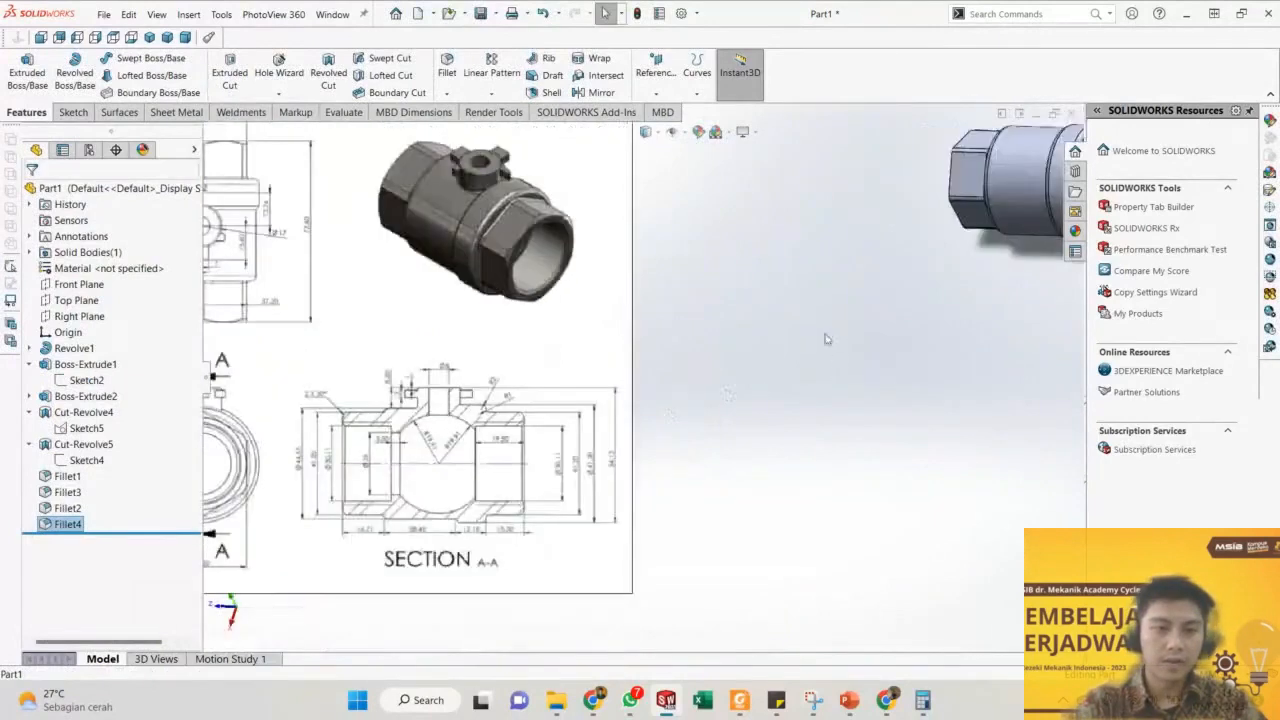
scroll(826, 323, "up", 1)
scroll(1038, 252, "down", 3)
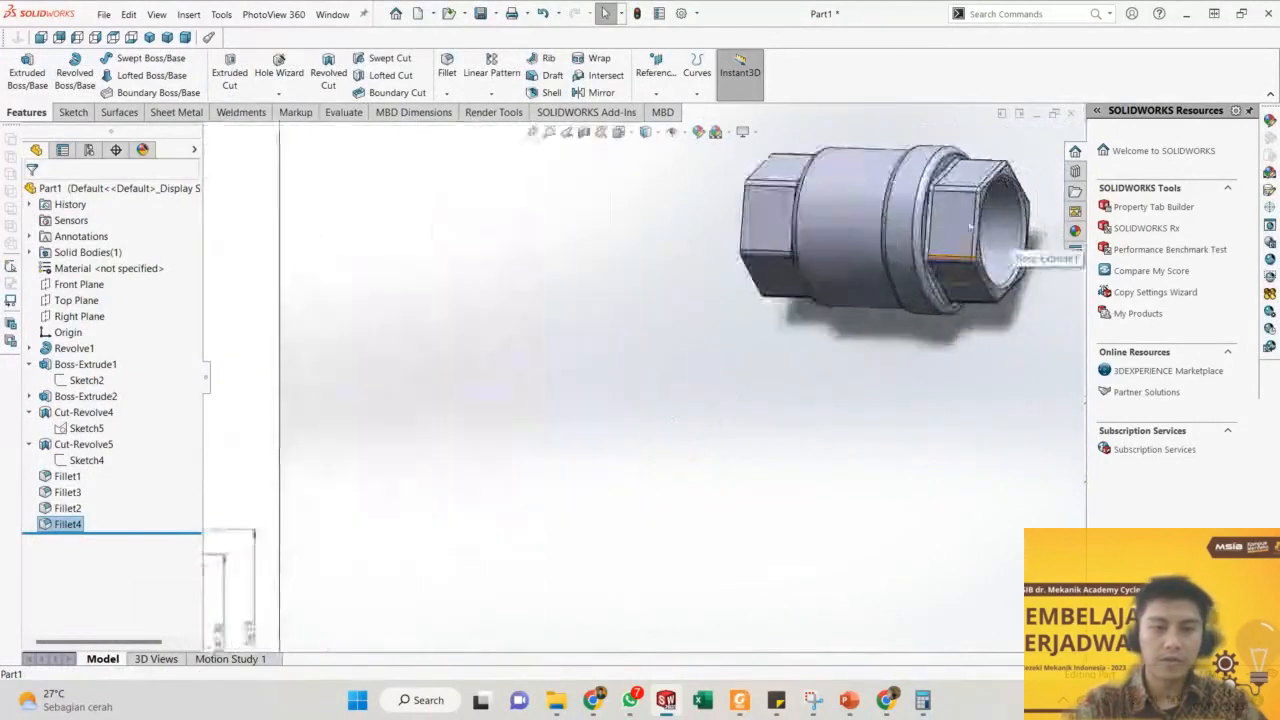
scroll(950, 226, "up", 2)
key("f")
mouse_move(823, 274)
middle_mouse_down()
mouse_move(843, 254)
mouse_move(846, 212)
mouse_move(782, 284)
middle_mouse_up()
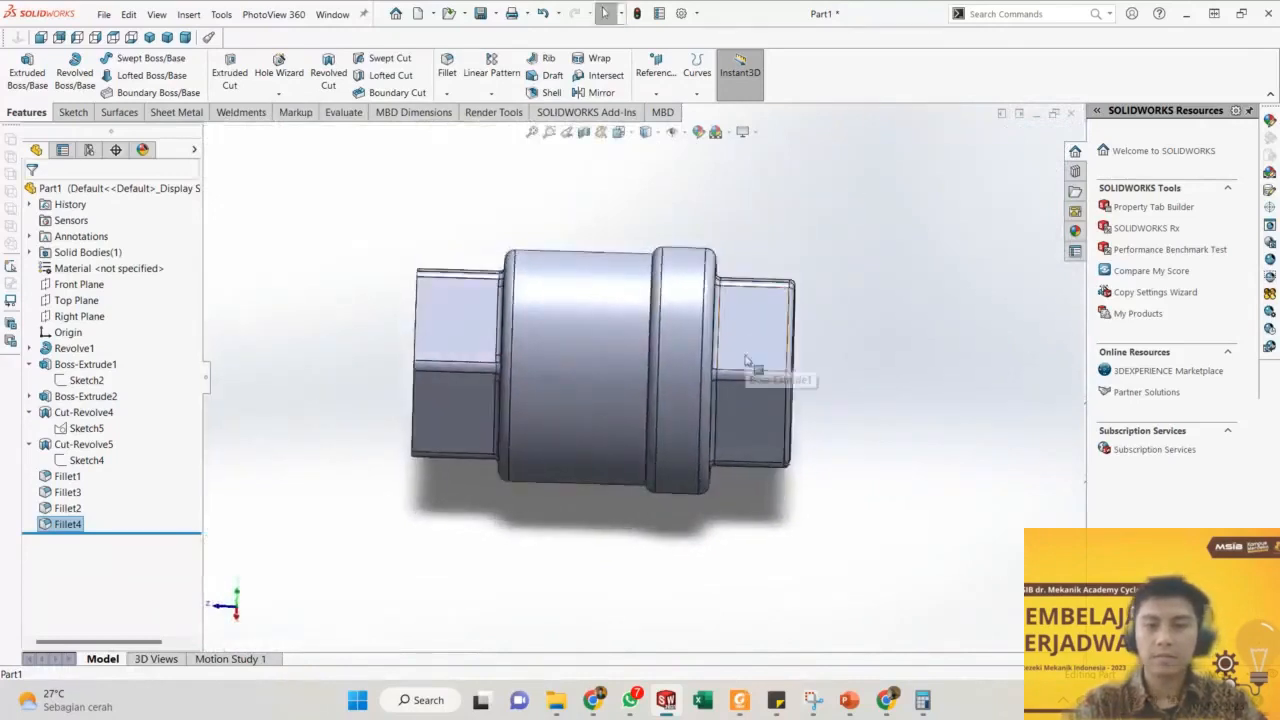
scroll(736, 380, "up", 6)
scroll(385, 520, "down", 5)
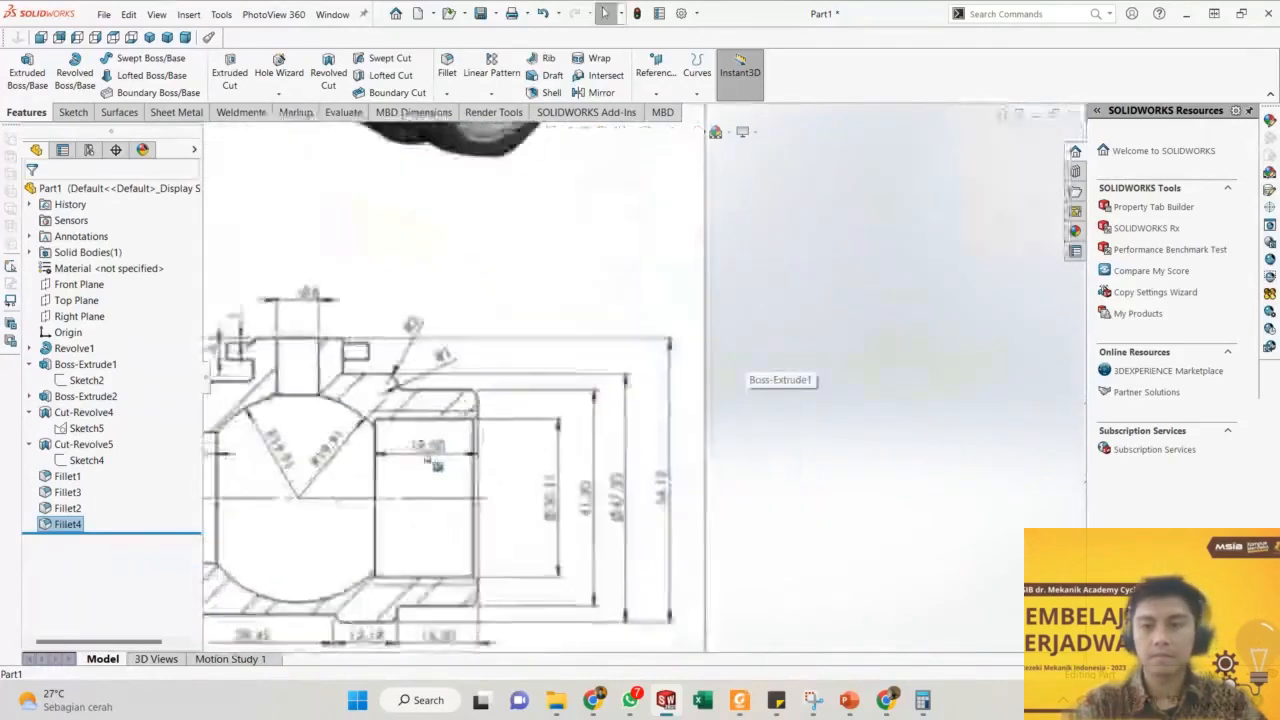
Check the end chamfer callout in Section A-A and delete the 1 mm fillet on the collar-side hexagon's outer end face.
scroll(500, 508, "up", 3)
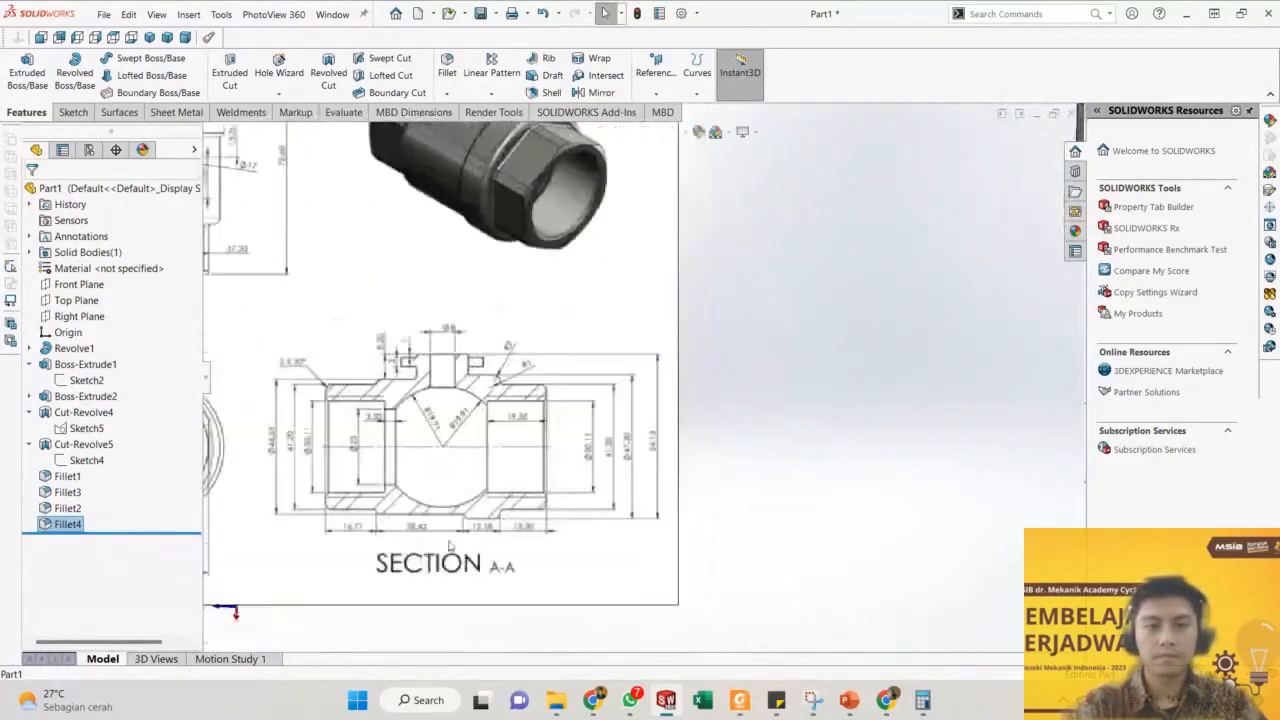
scroll(273, 378, "down", 3)
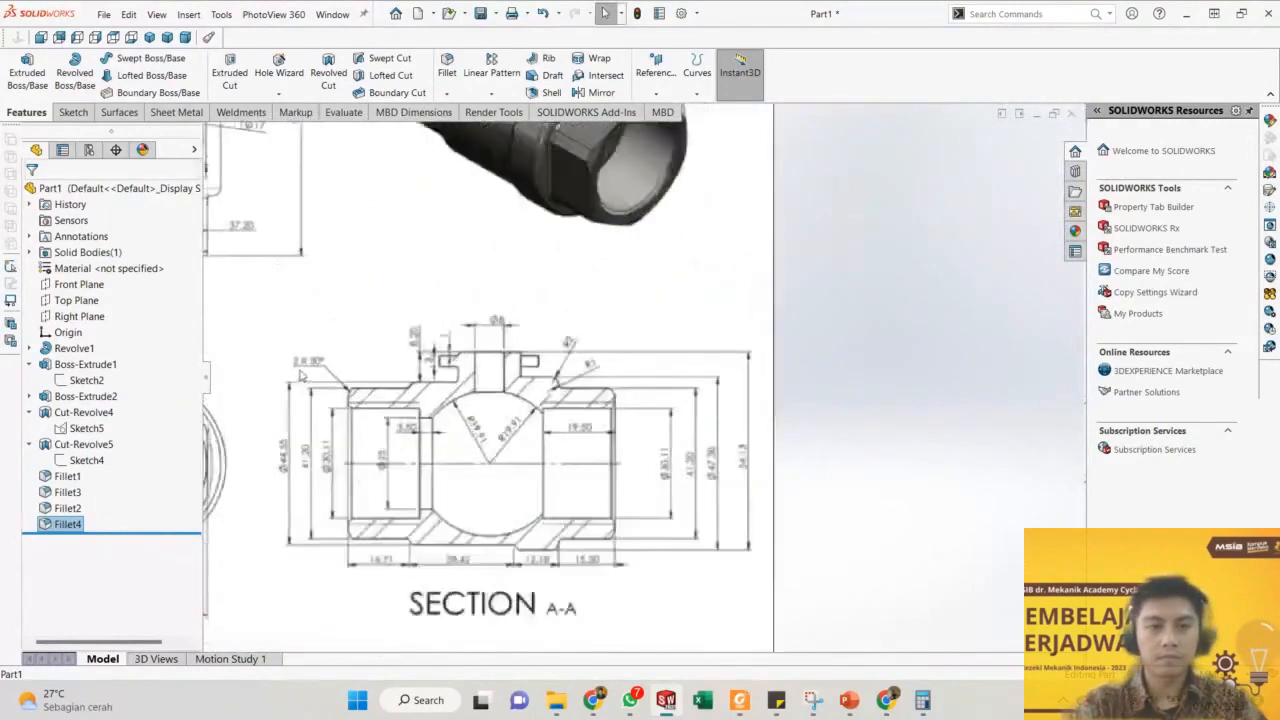
scroll(640, 368, "up", 6)
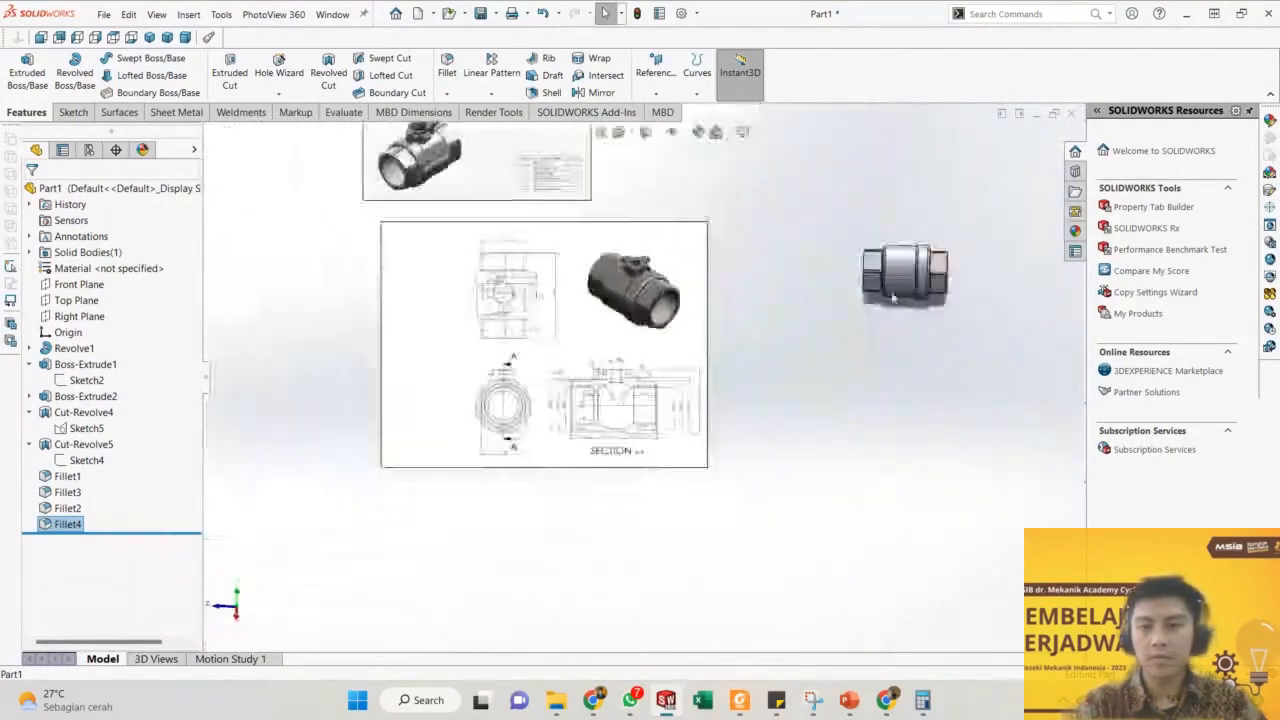
scroll(925, 275, "down", 4)
middle_click_drag(811, 316, 731, 341)
scroll(733, 343, "down", 3)
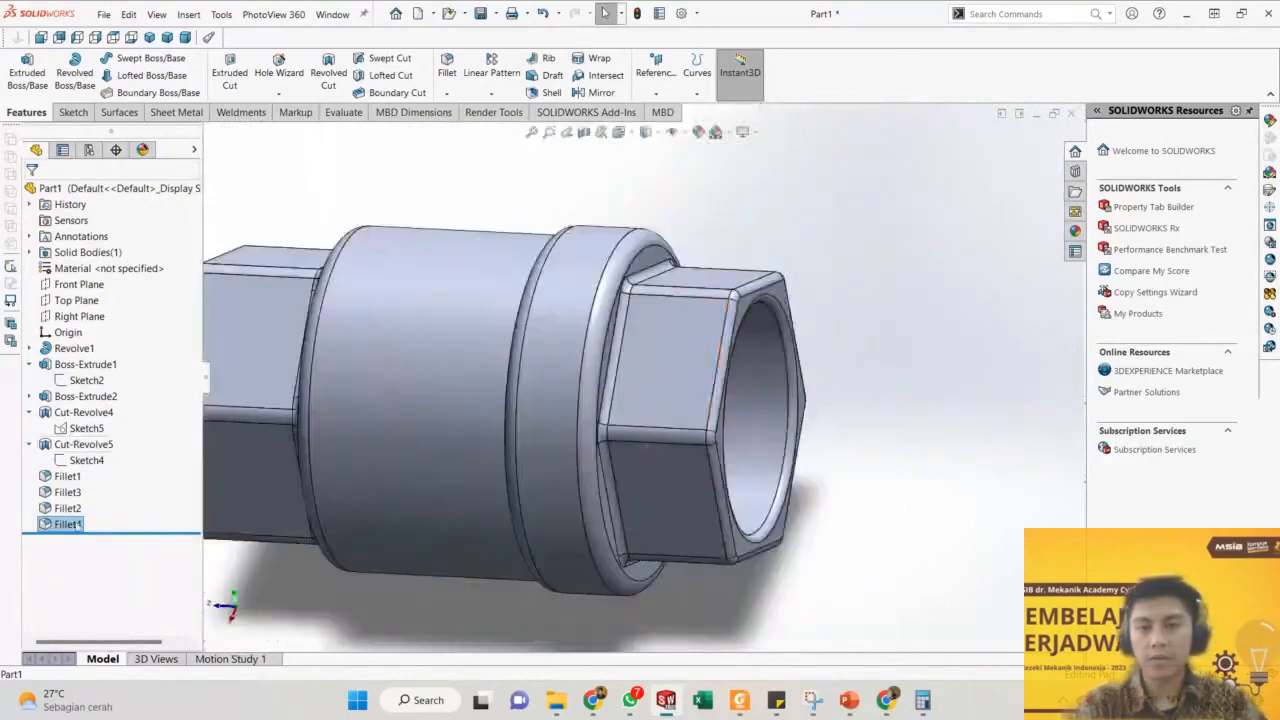
right_click(77, 524)
left_click(135, 507)
left_click(539, 267)
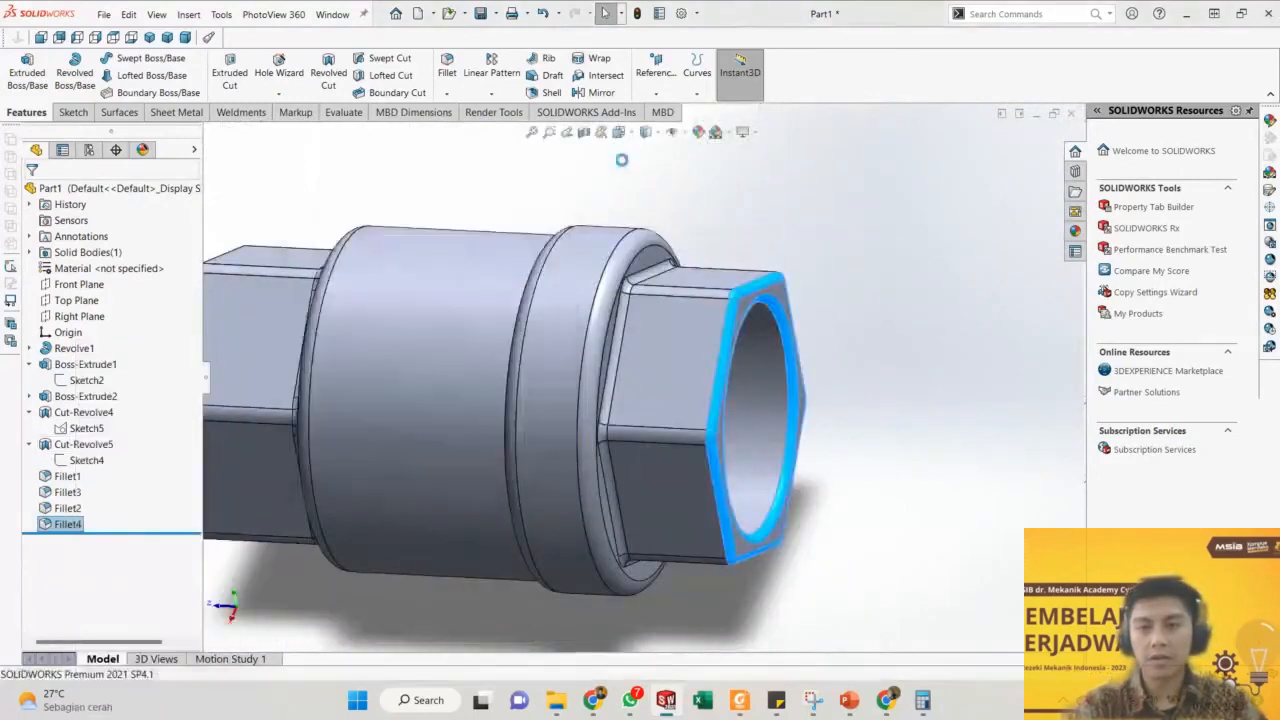
Chamfer the outer end-face edges of both hexagonal ends with a 2 mm distance and a 30° angle.
left_click(447, 93)
left_click(462, 127)
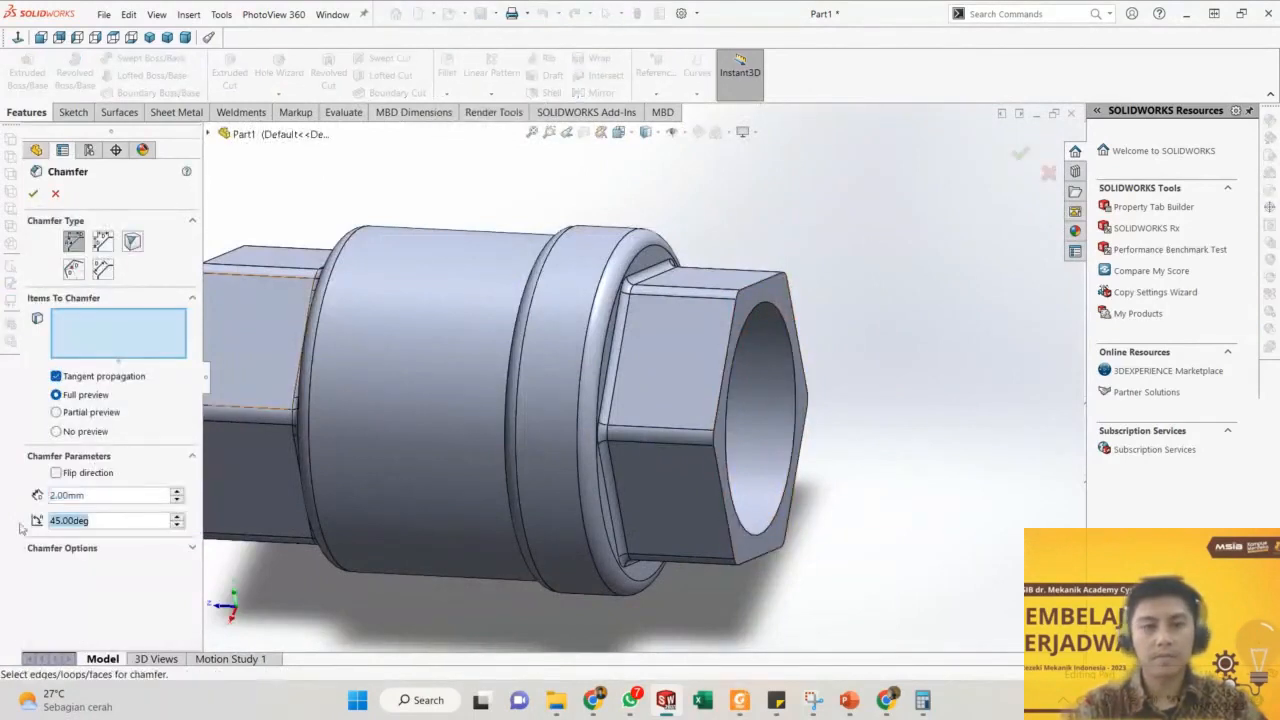
type("30")
key("Return")
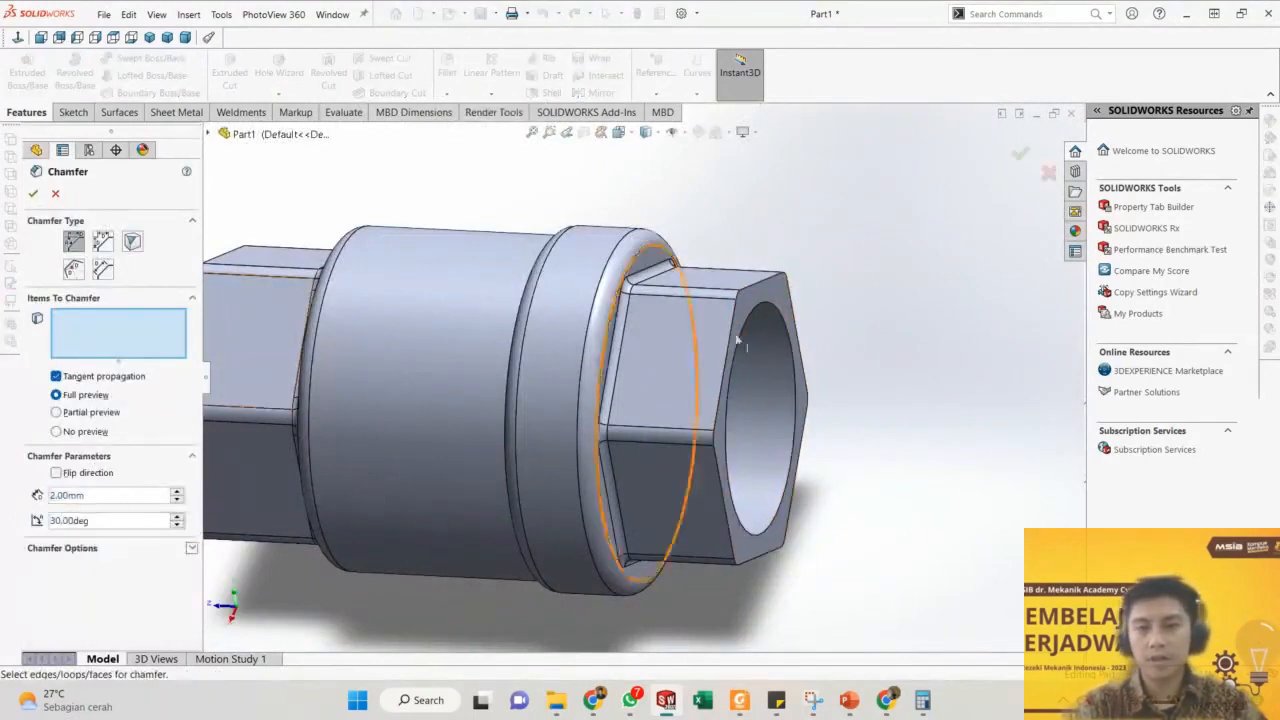
left_click(750, 283)
scroll(640, 342, "up", 4)
middle_click_drag(640, 342, 675, 343)
scroll(480, 327, "down", 4)
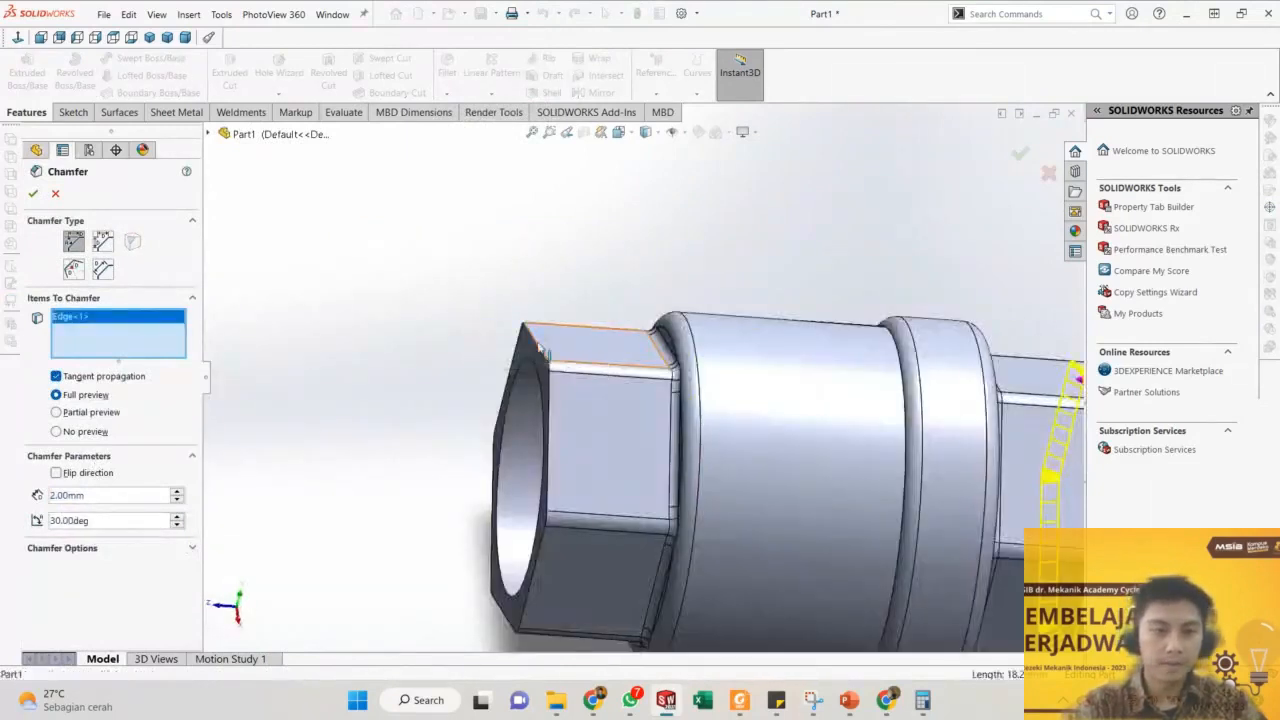
left_click(548, 352)
right_click(541, 345)
left_click(566, 443)
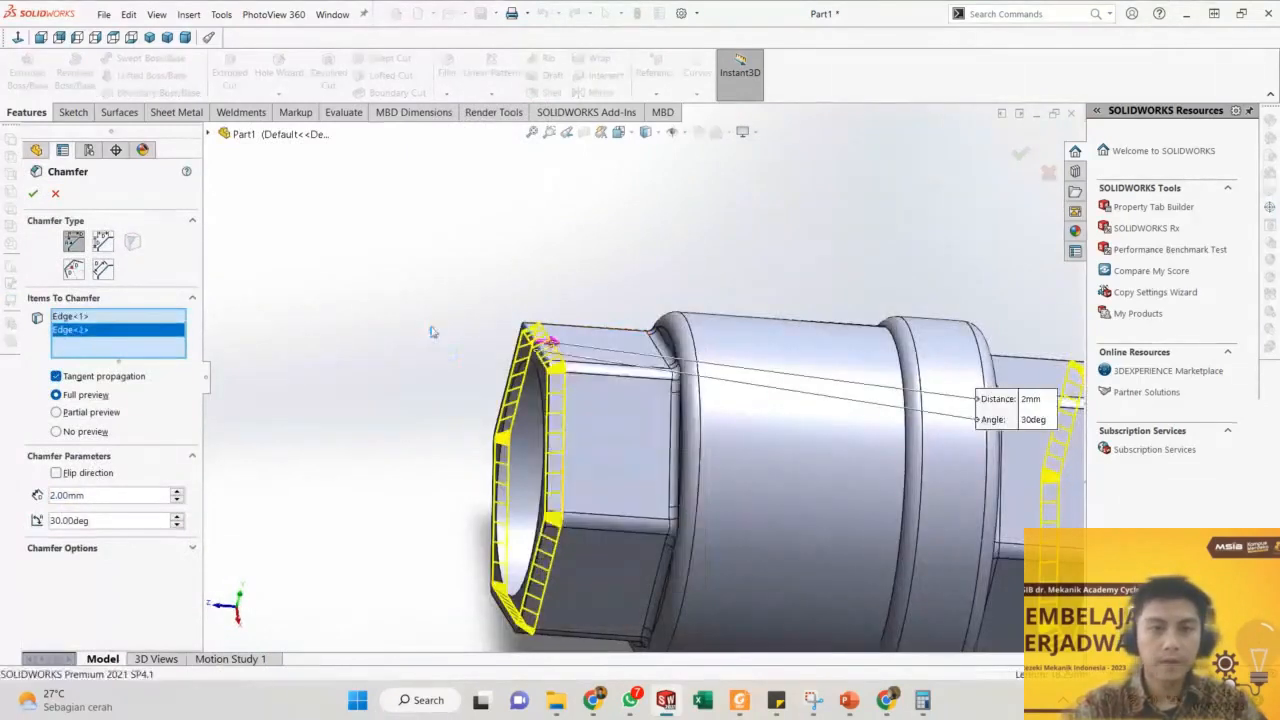
Examine the hexagon ends and bore edges in the reference drawing's Section A-A against the chamfered body.
scroll(520, 345, "up", 4)
middle_click_drag(551, 358, 538, 390)
scroll(503, 433, "up", 5)
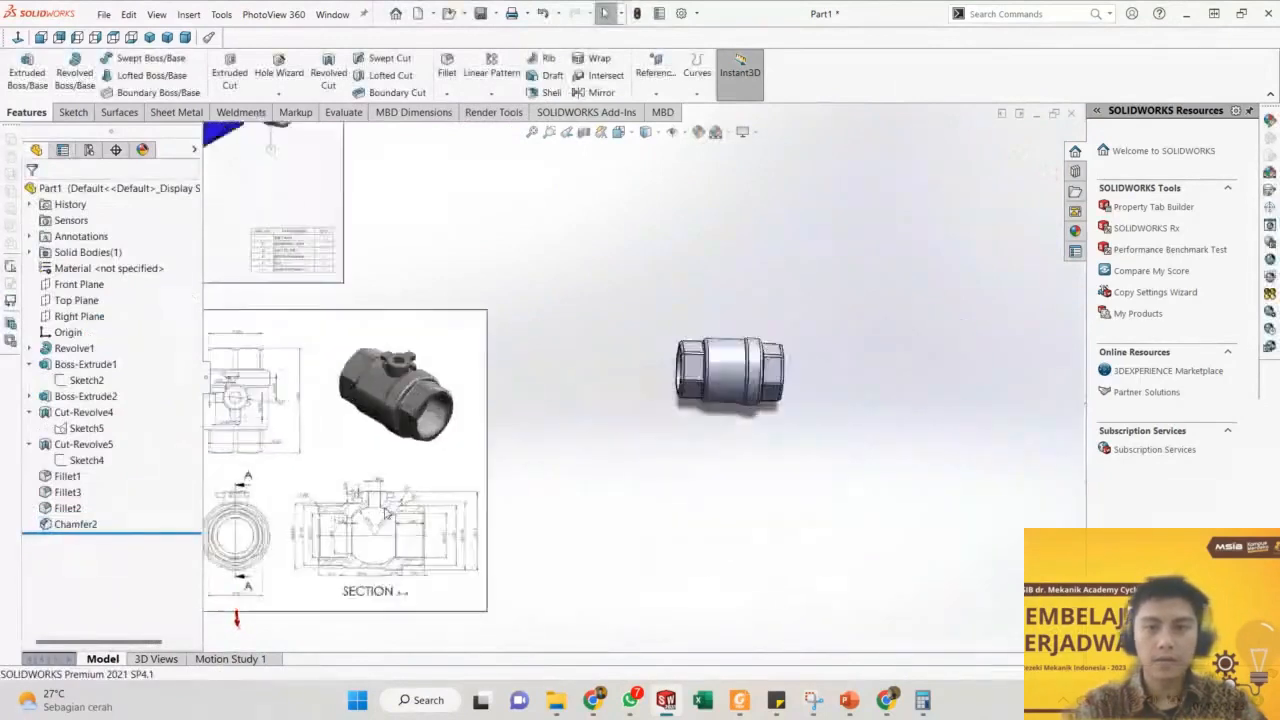
scroll(377, 537, "down", 3)
scroll(386, 534, "up", 4)
scroll(490, 505, "down", 1)
scroll(512, 492, "down", 2)
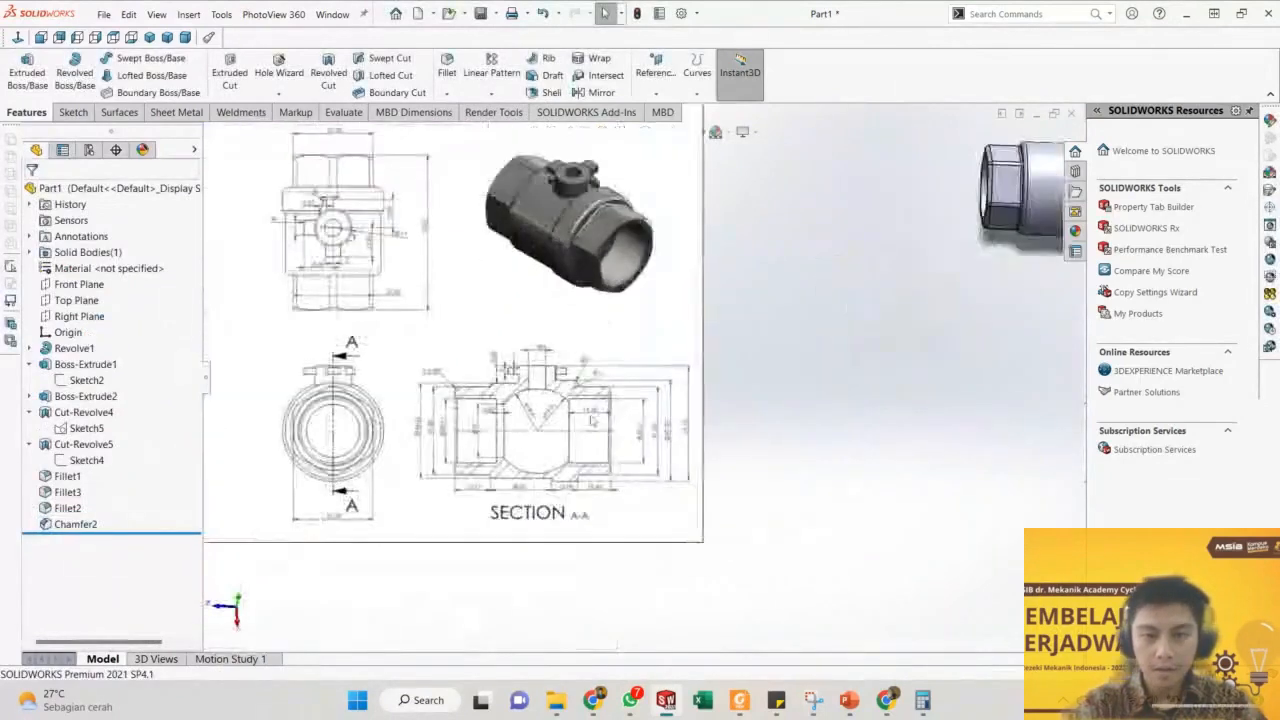
scroll(480, 440, "down", 2)
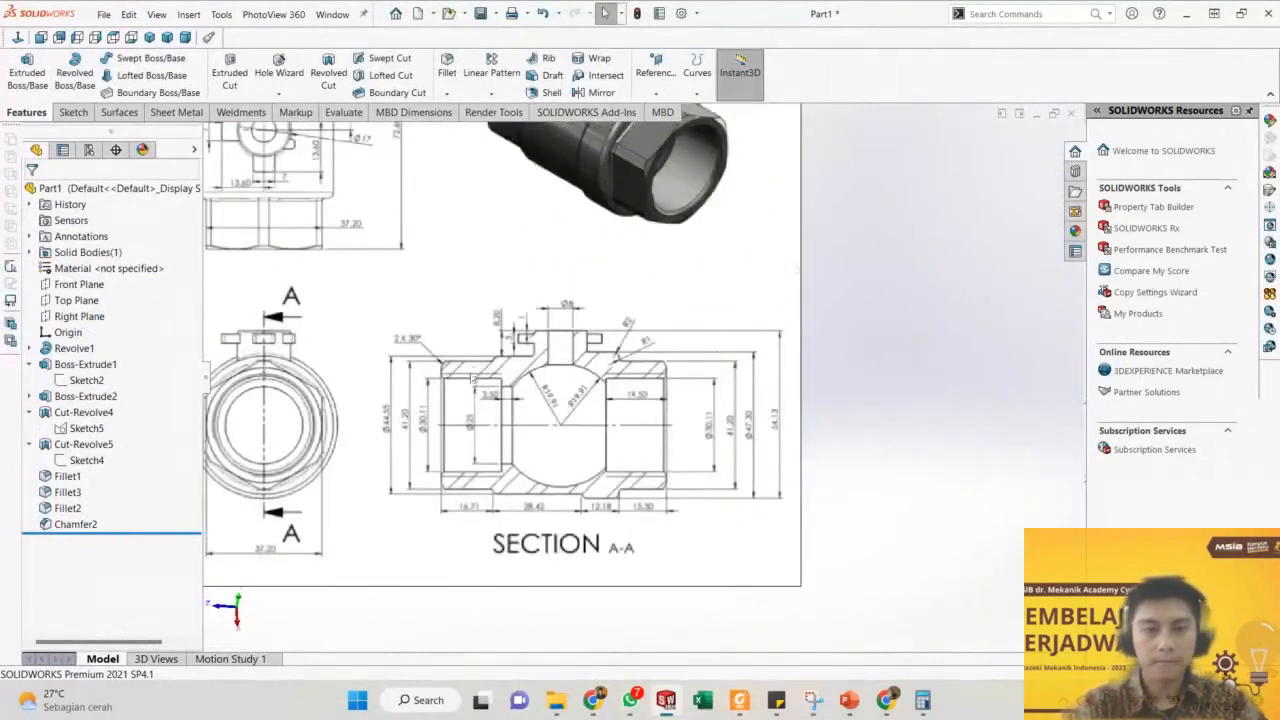
scroll(455, 379, "up", 2)
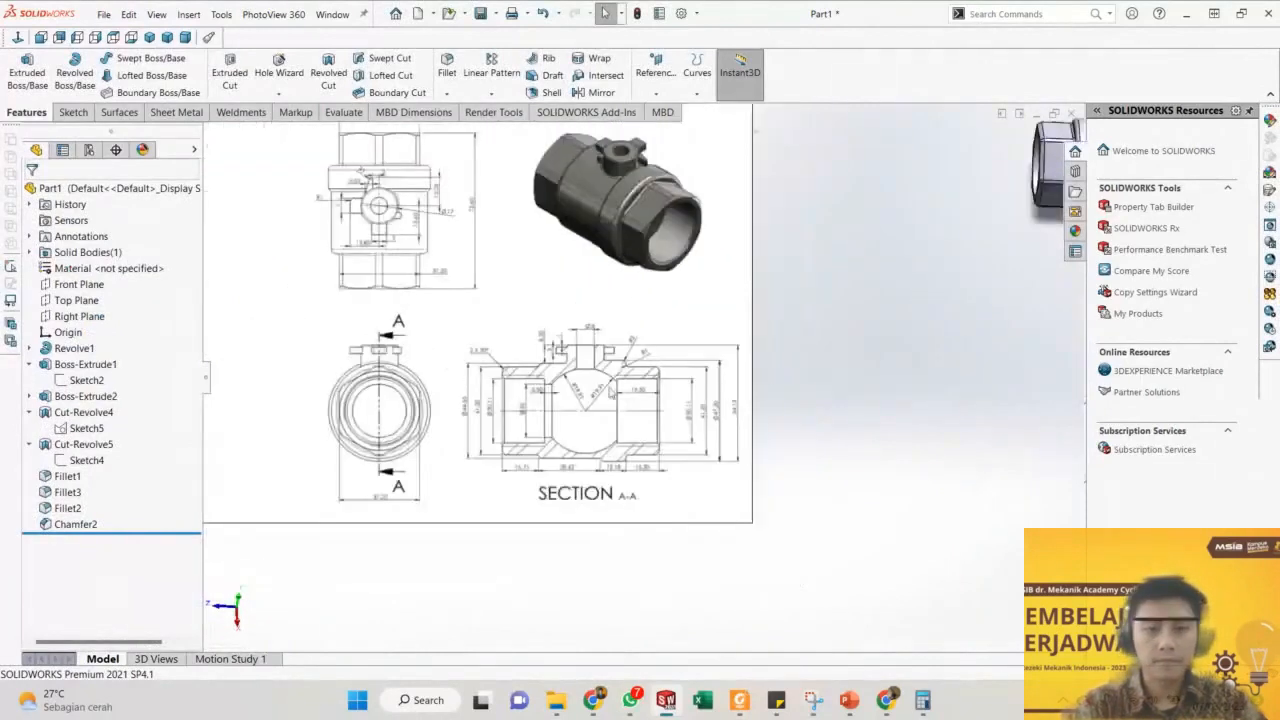
scroll(624, 423, "down", 1)
scroll(624, 423, "down", 1)
scroll(620, 425, "down", 1)
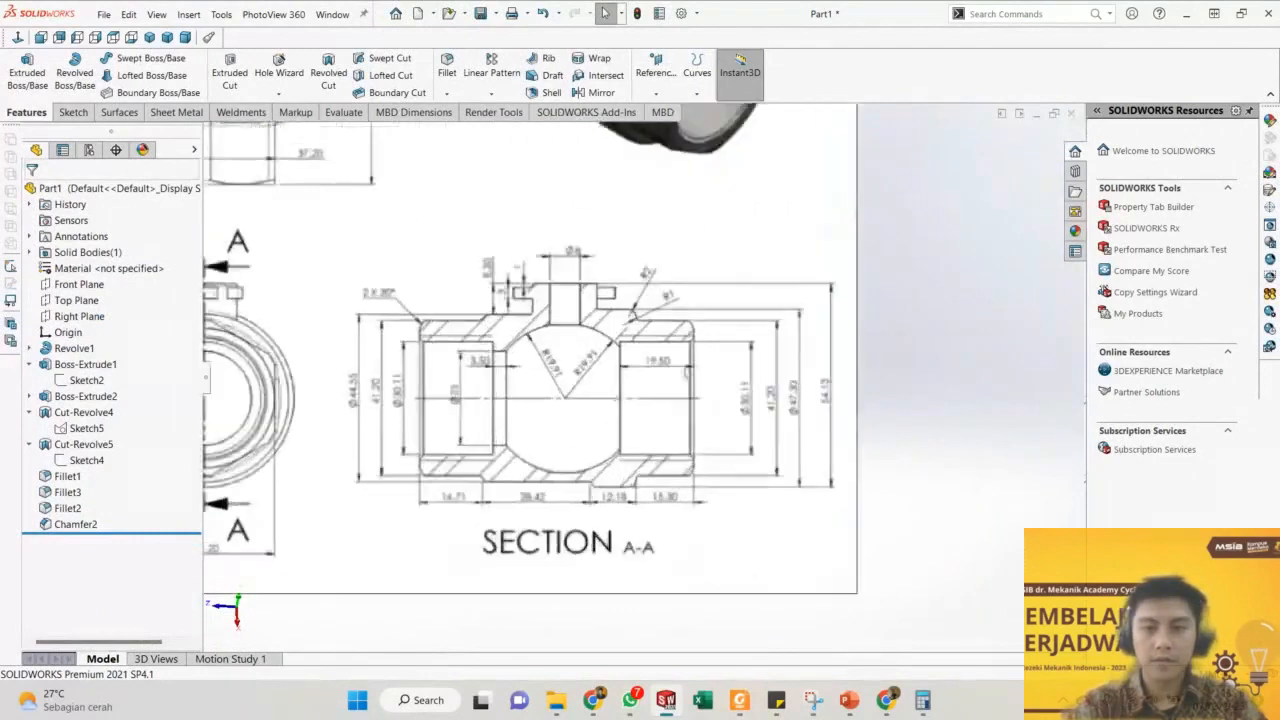
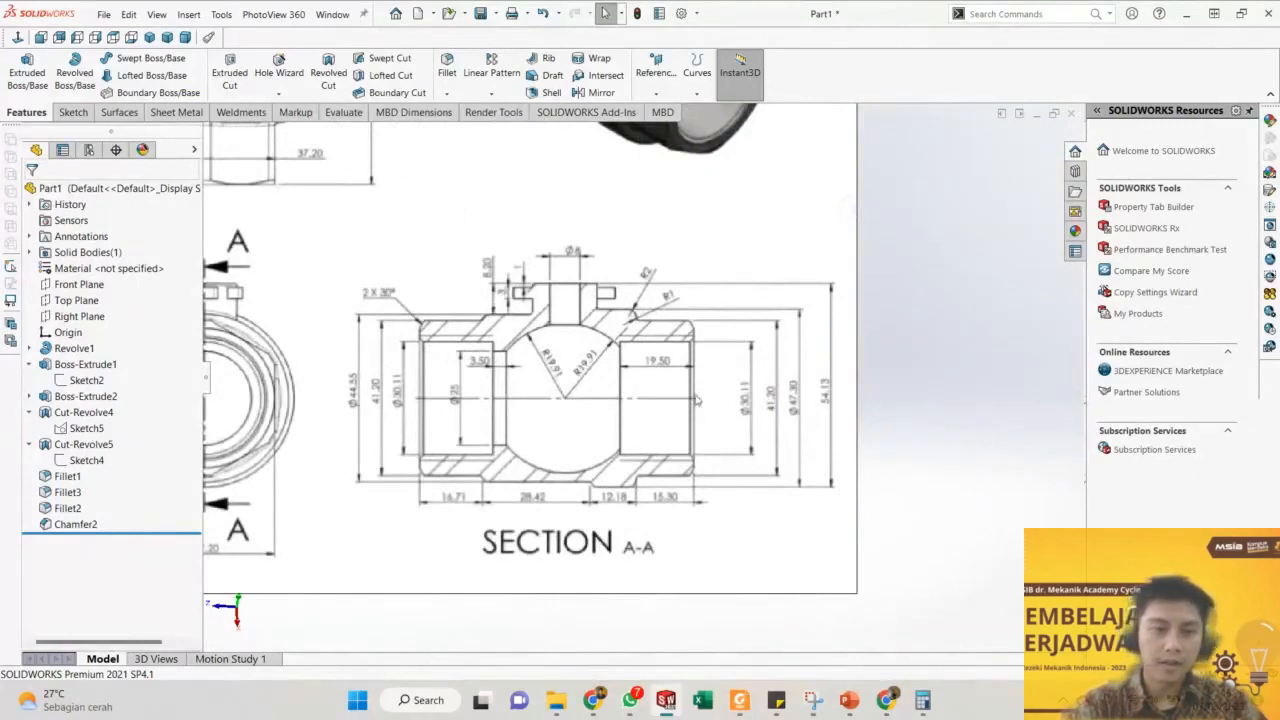
scroll(692, 400, "up", 2)
scroll(713, 390, "up", 6)
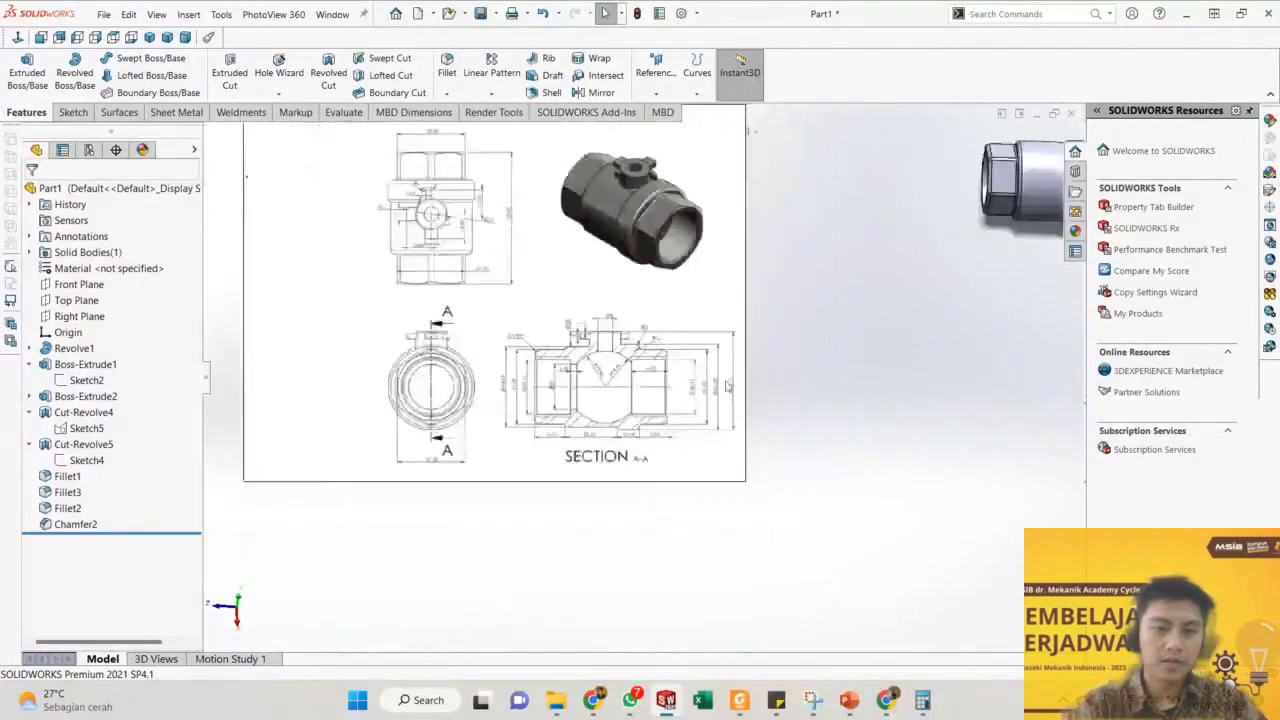
Start a chamfer on the bore's outer edge in the hexagon beside the collar and set its distance to 0.5 mm.
scroll(900, 275, "down", 6)
middle_click_drag(769, 283, 703, 295)
scroll(784, 268, "down", 4)
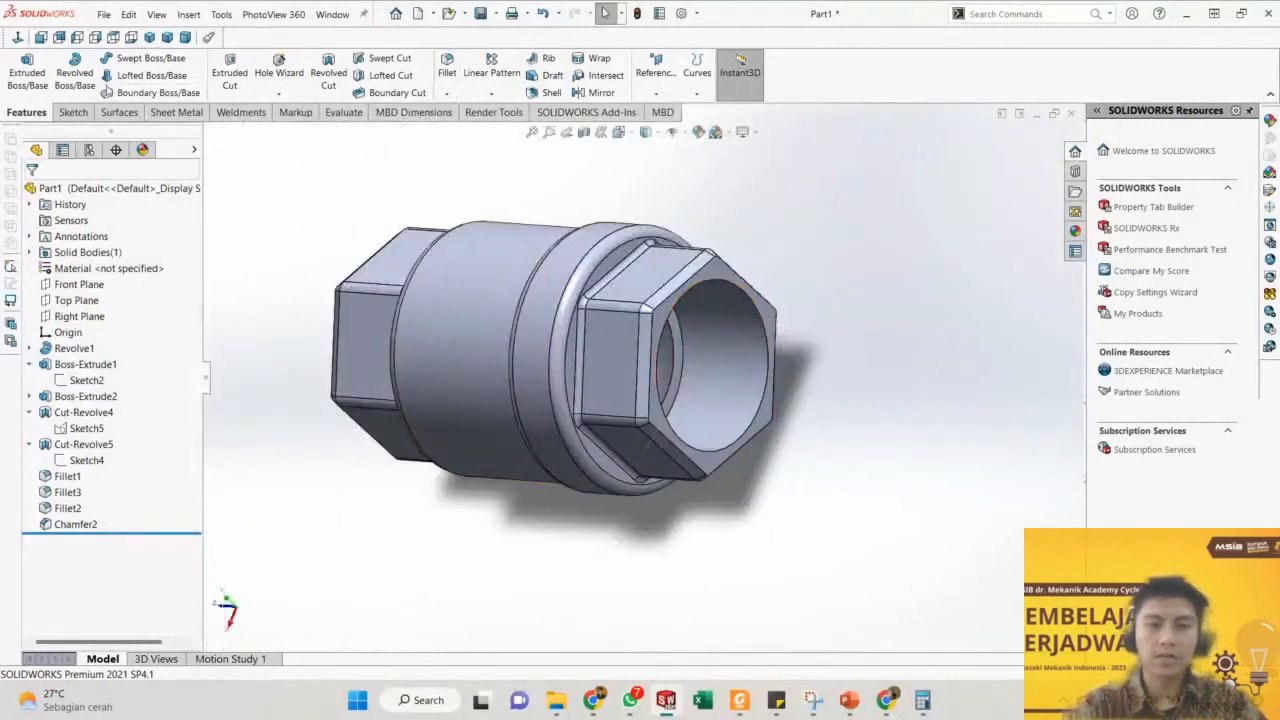
left_click(448, 94)
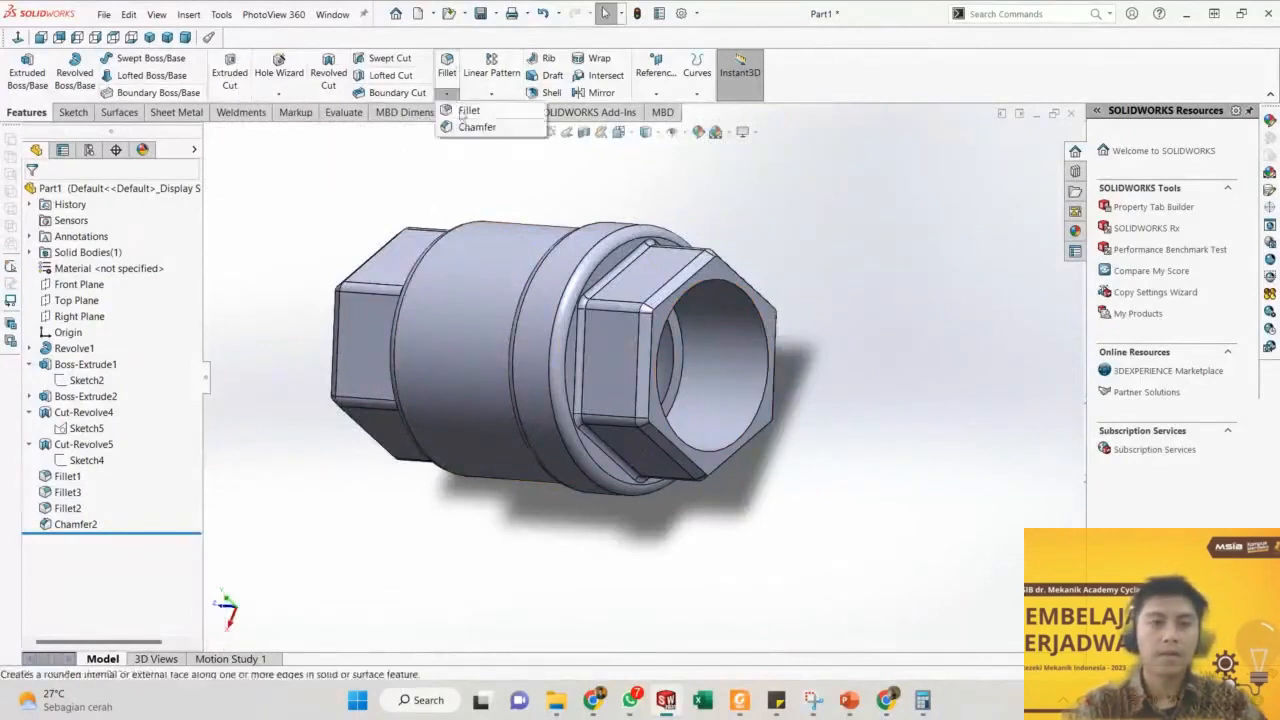
left_click(280, 95)
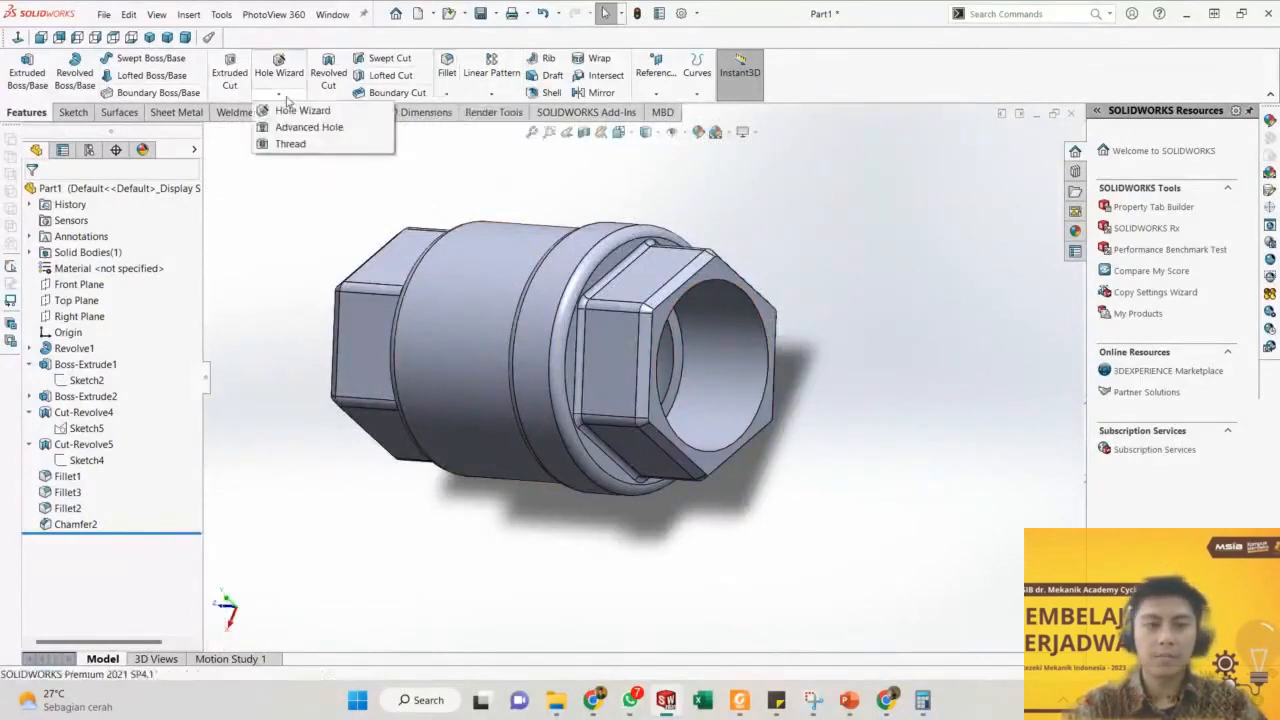
left_click(446, 93)
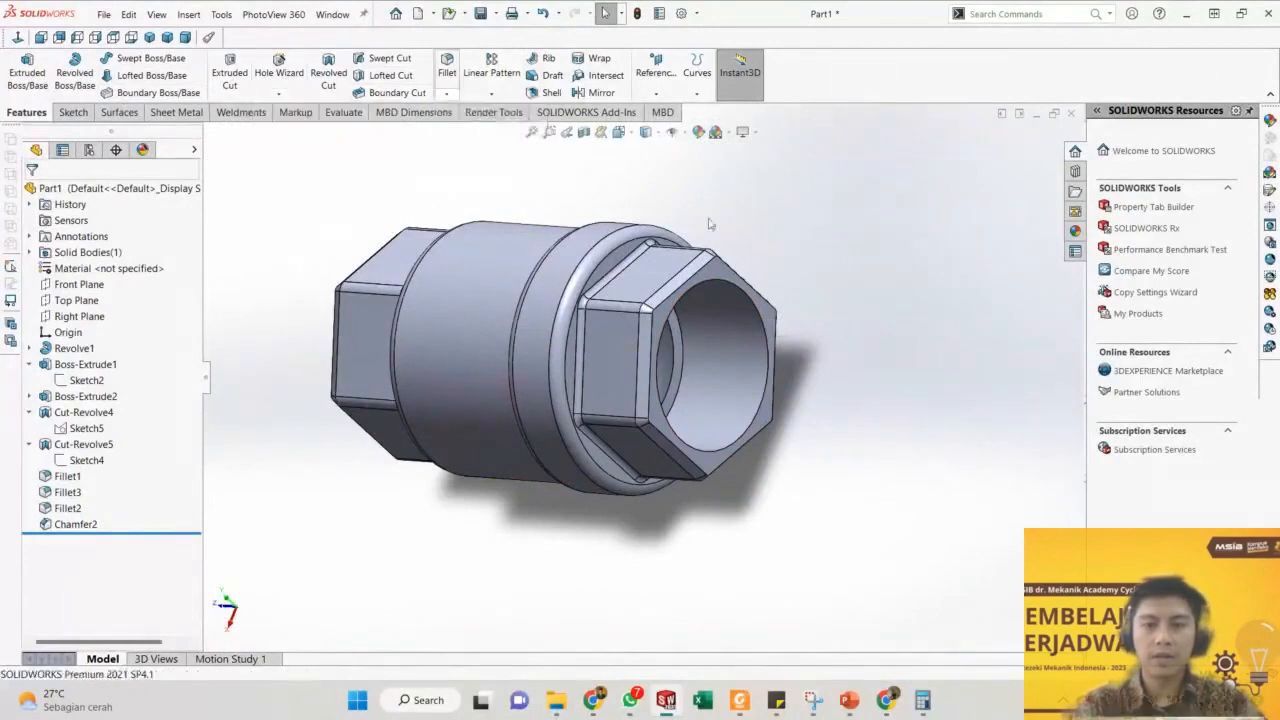
left_click(710, 288)
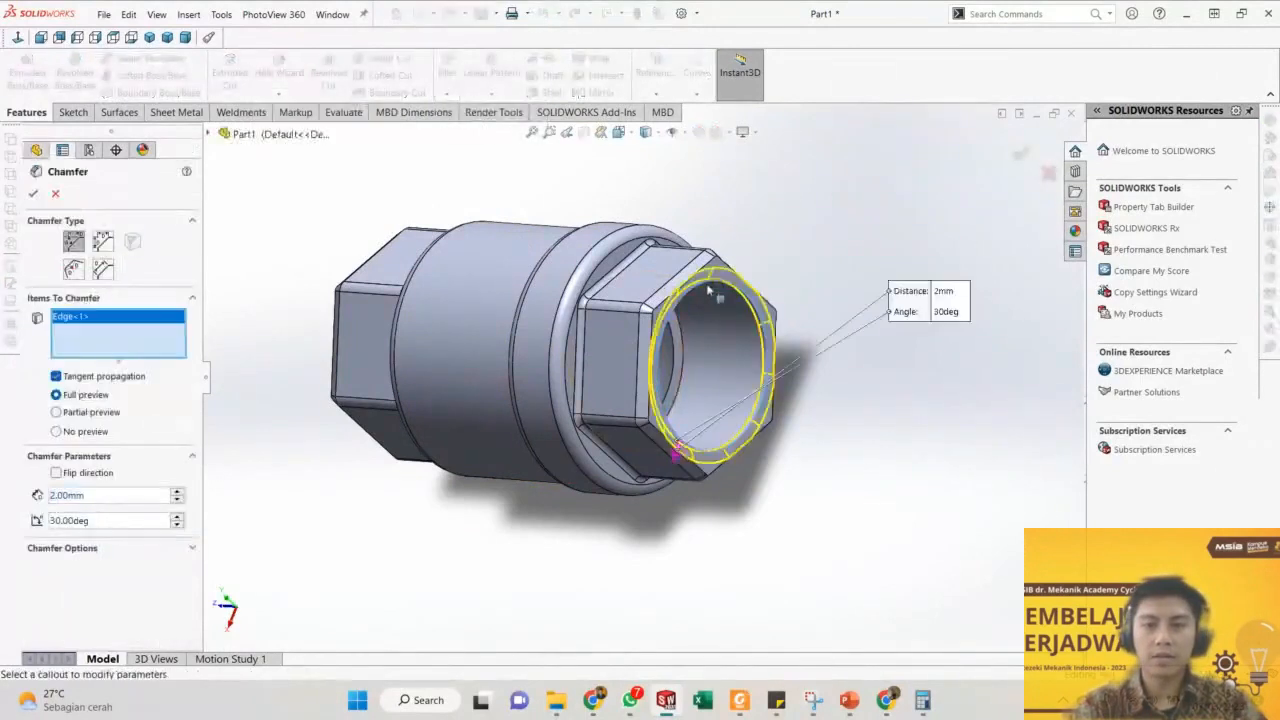
scroll(710, 292, "down", 2)
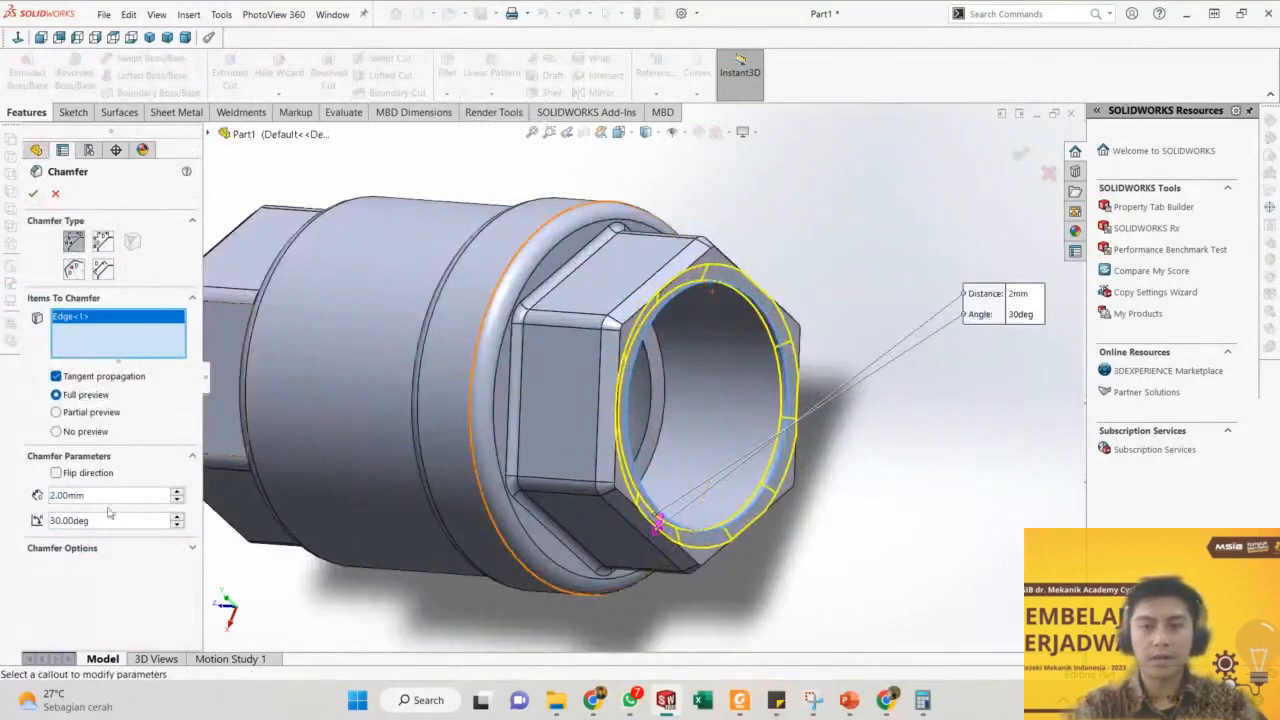
double_click(66, 495)
type("0.5")
key("Return")
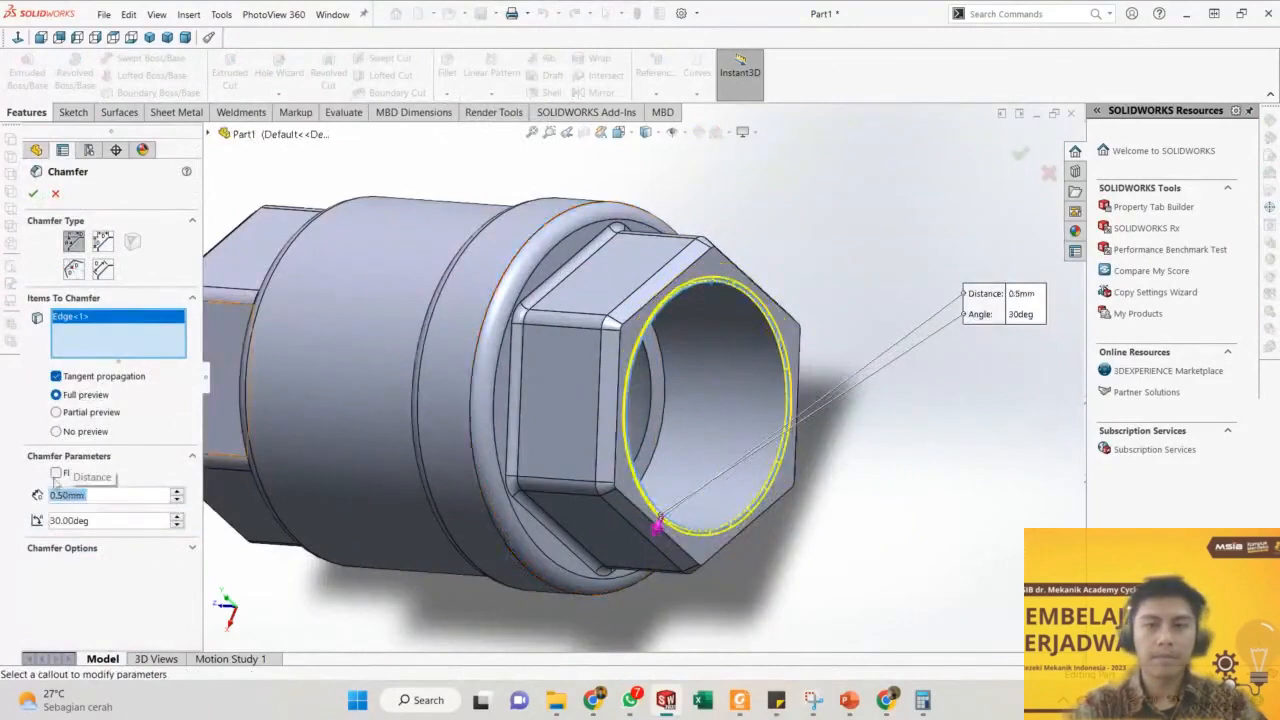
Add the bore's outer edge at the opposite hexagonal end, set the angle to 45°, and apply the chamfer.
scroll(531, 371, "up", 3)
middle_click_drag(480, 356, 560, 350)
scroll(306, 341, "down", 1)
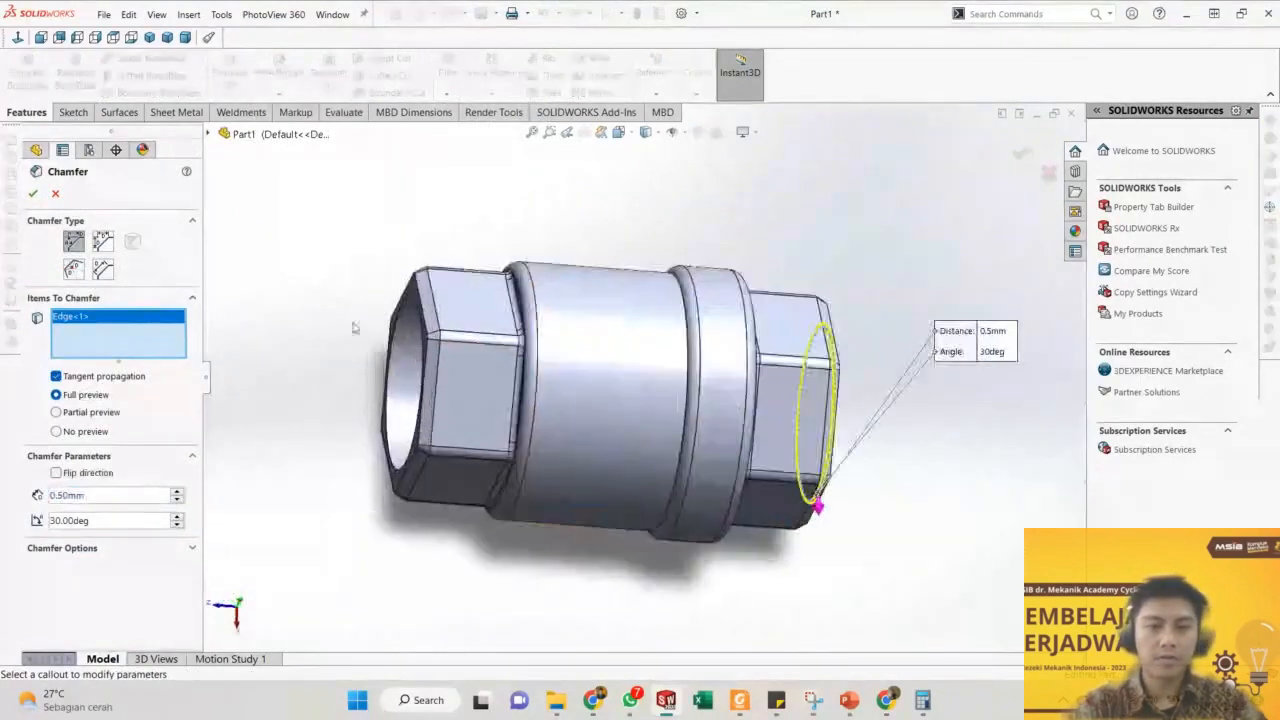
scroll(410, 330, "down", 4)
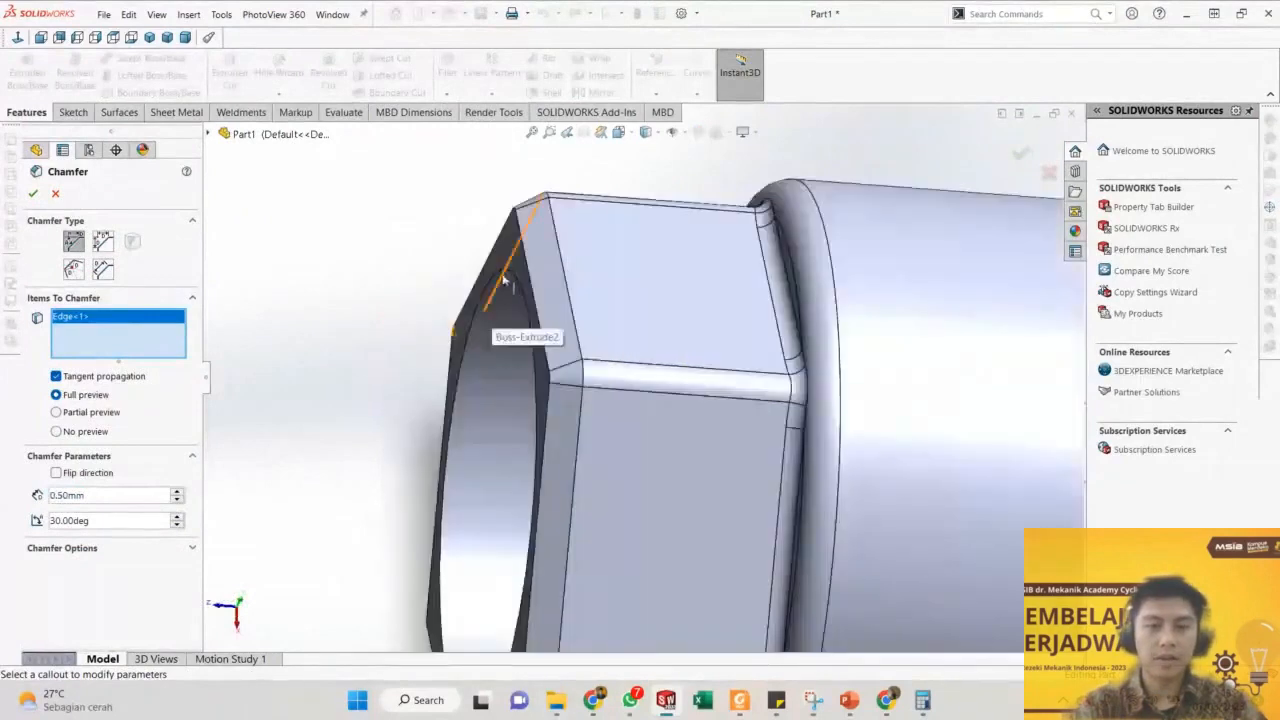
left_click(482, 297)
double_click(75, 520)
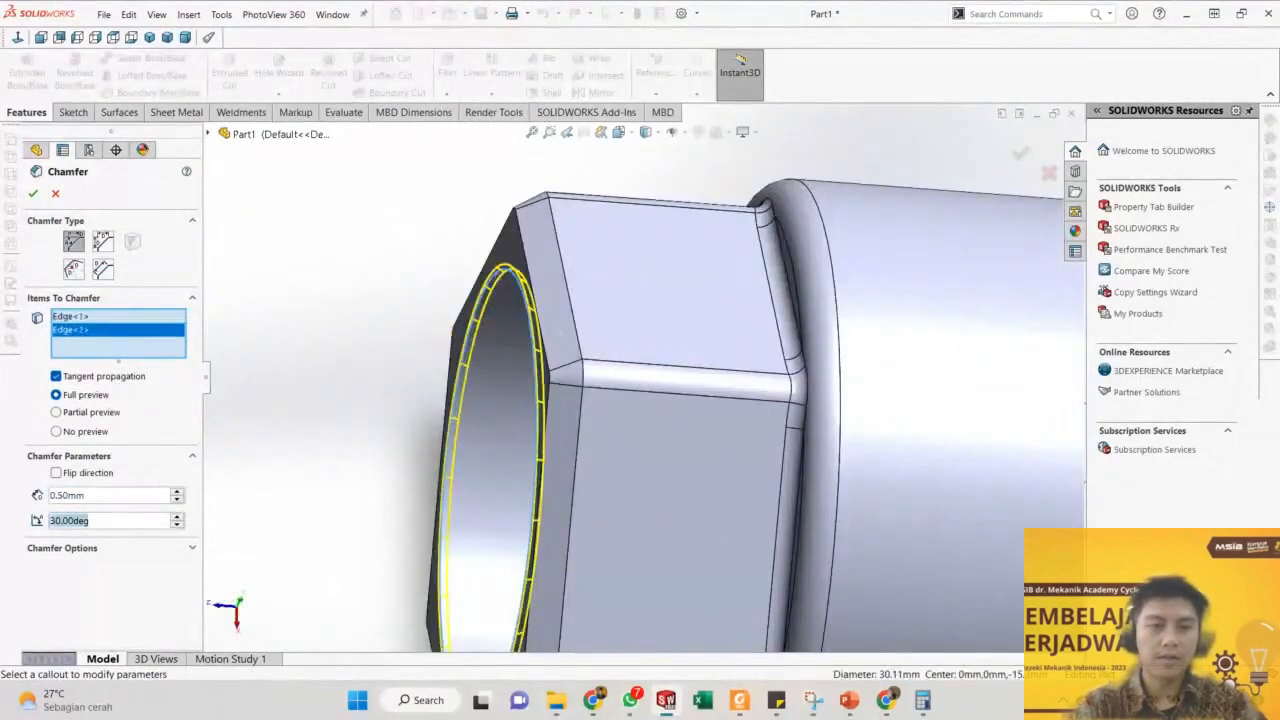
type("45")
key("Return")
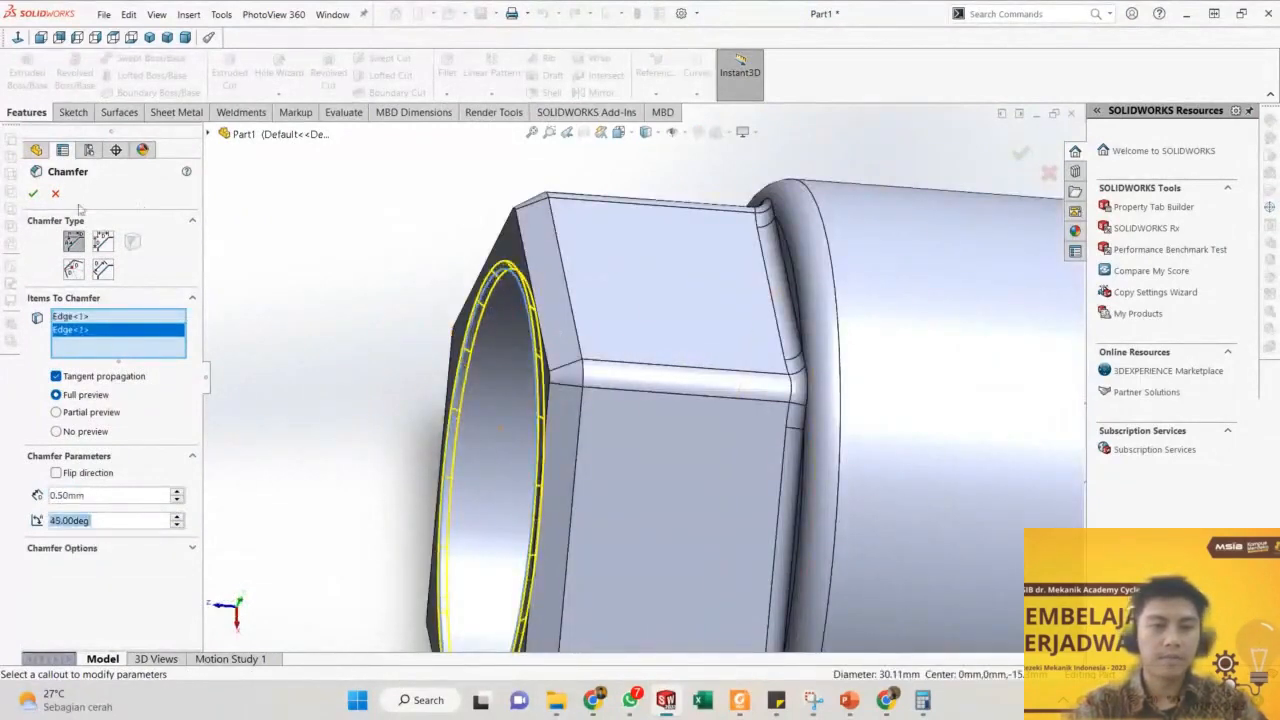
left_click(33, 193)
Compare the chamfered body with the reference drawing and orient it squarely with its bore axis vertical.
key("f")
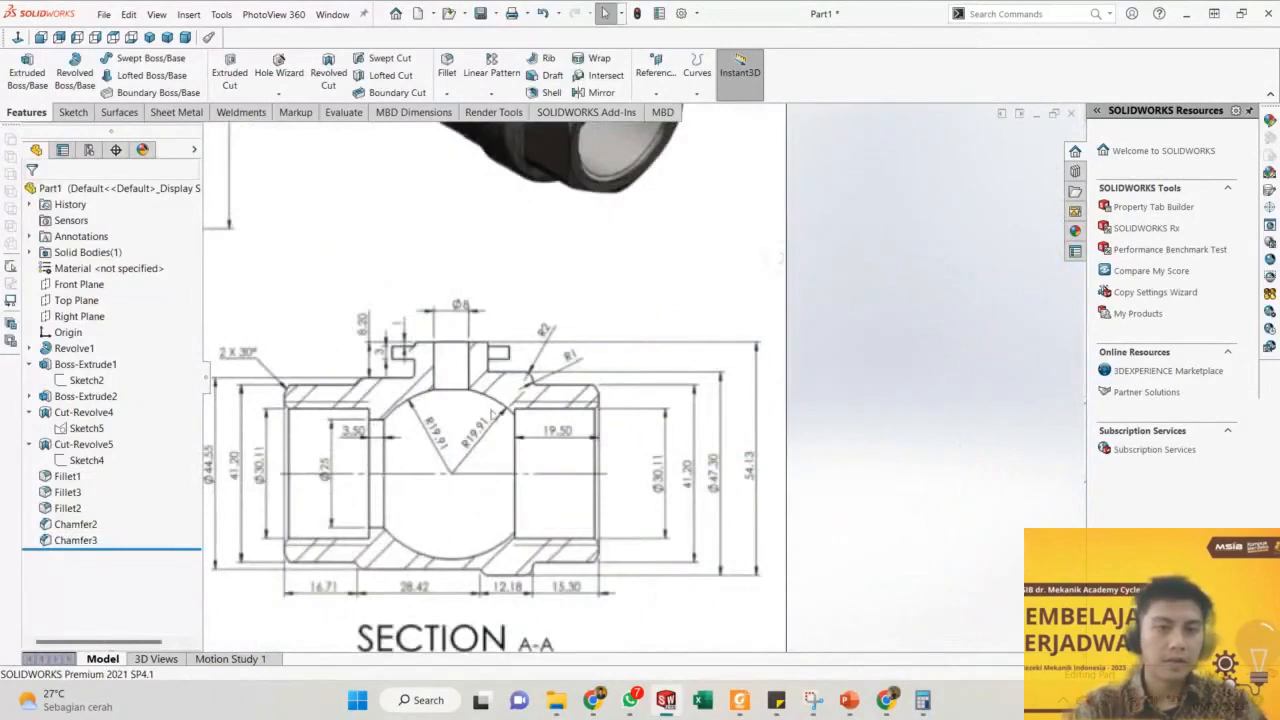
scroll(533, 260, "up", 1)
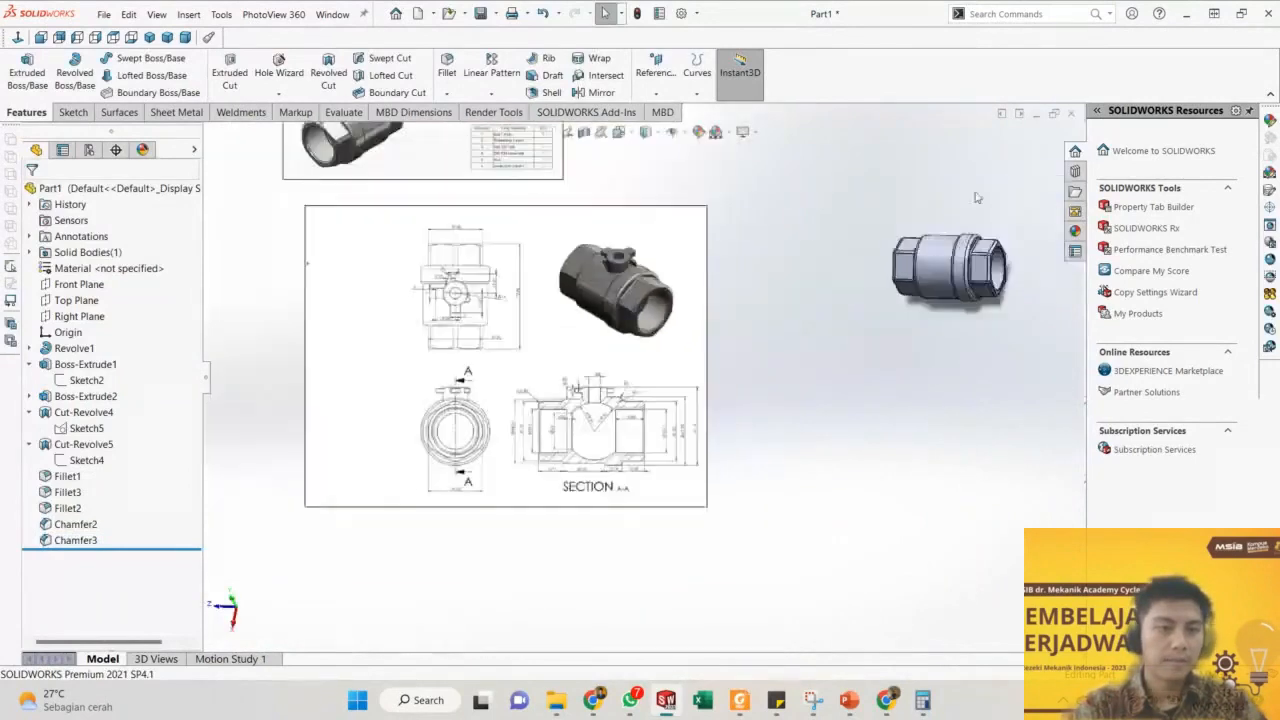
middle_click_drag(975, 197, 1020, 263)
scroll(1020, 260, "down", 1)
scroll(903, 280, "up", 1)
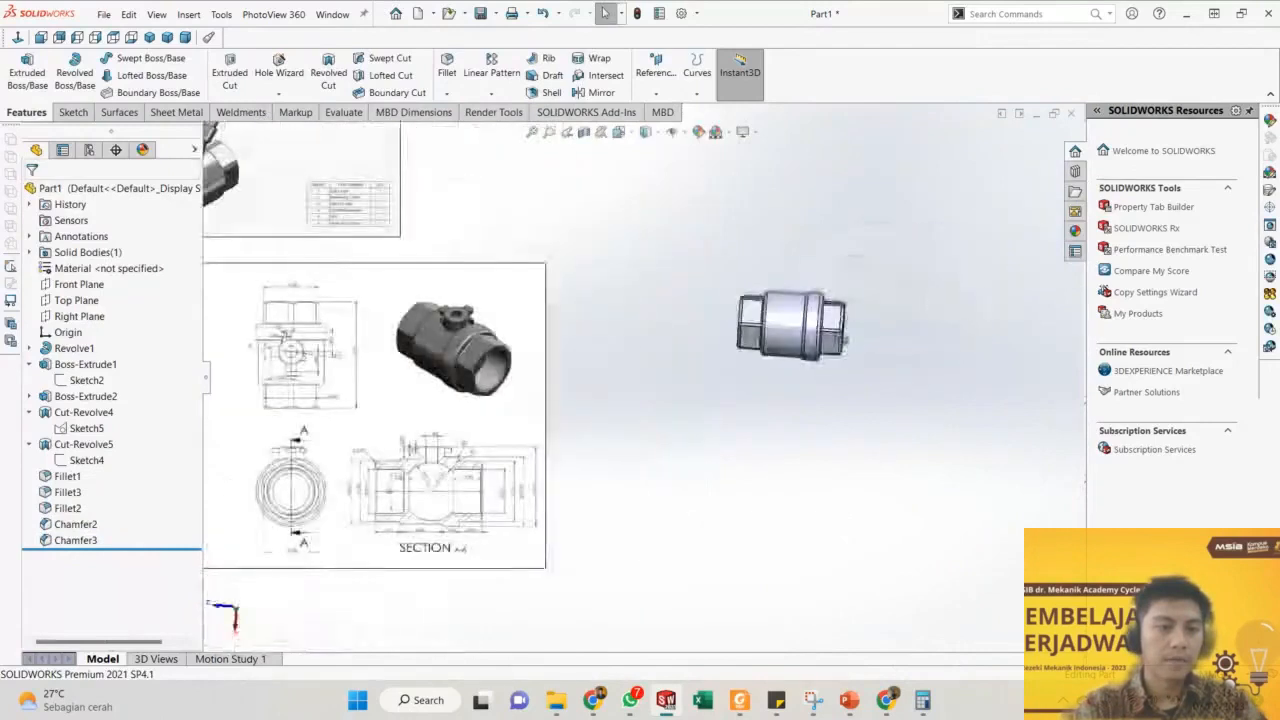
middle_click_drag(903, 280, 777, 358)
key("space")
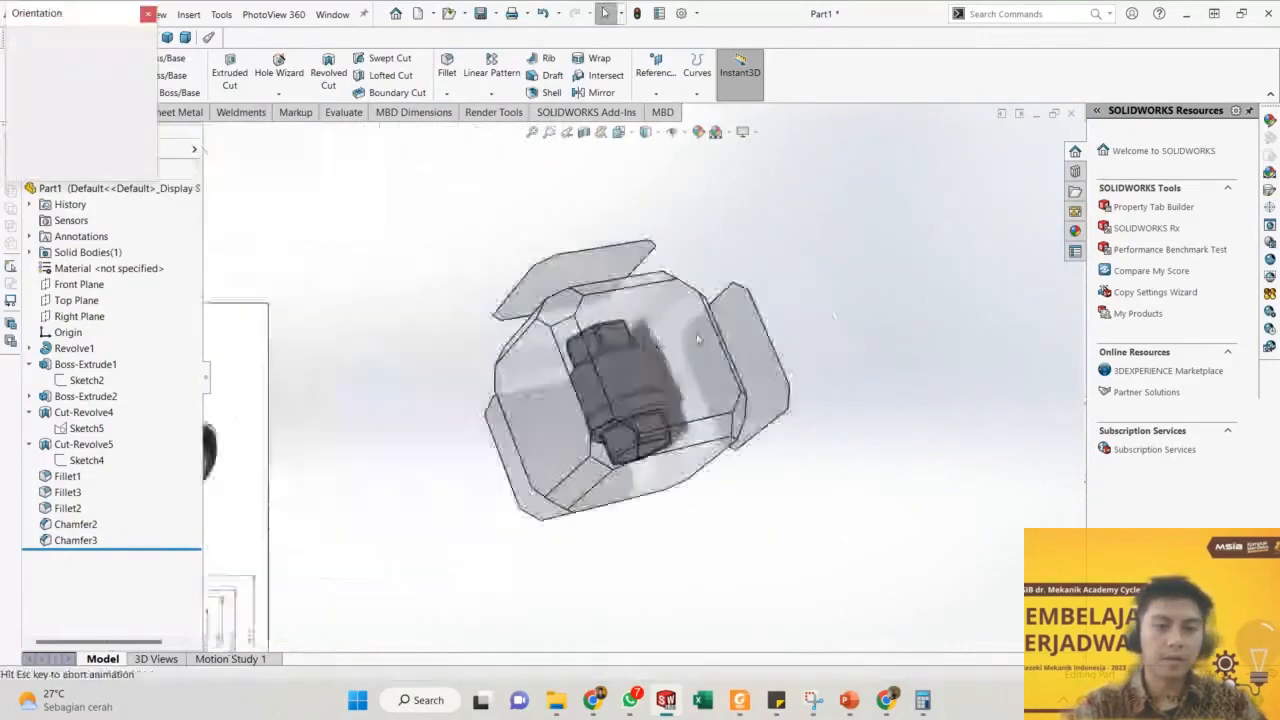
left_click(660, 420)
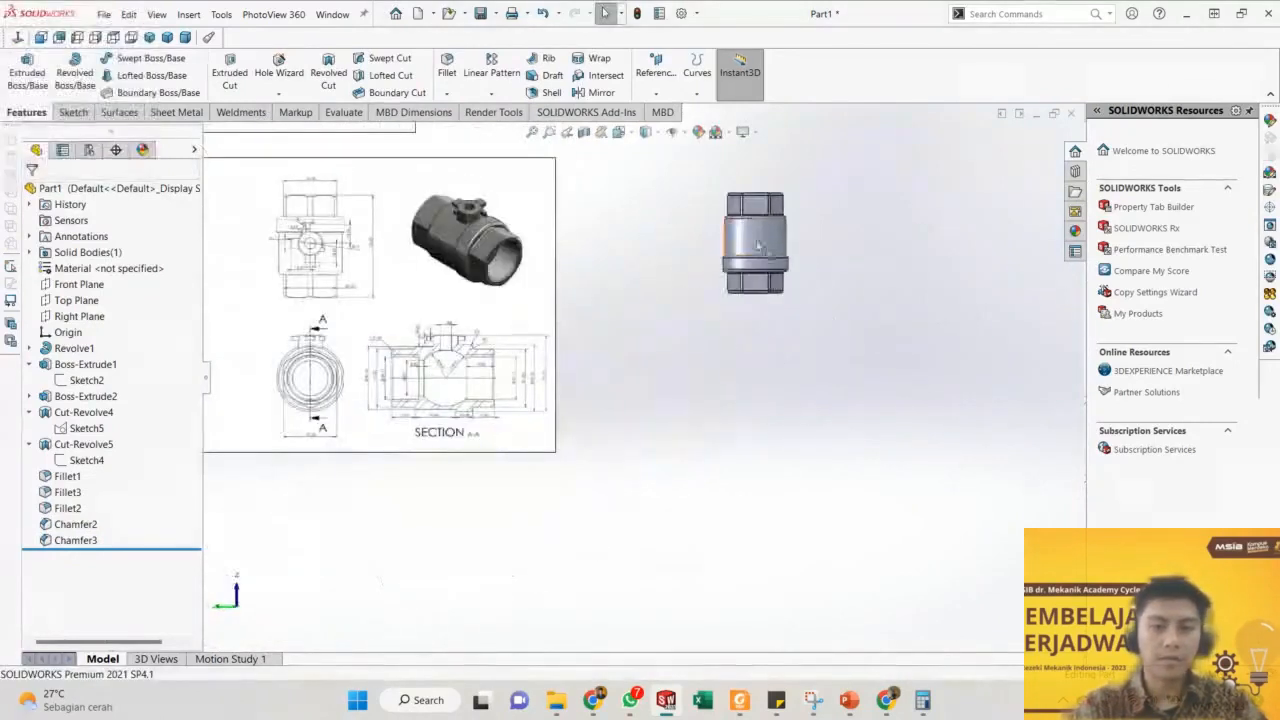
Move the reference drawing picture closer to the model and enlarge both for side-by-side comparison.
left_click(550, 233)
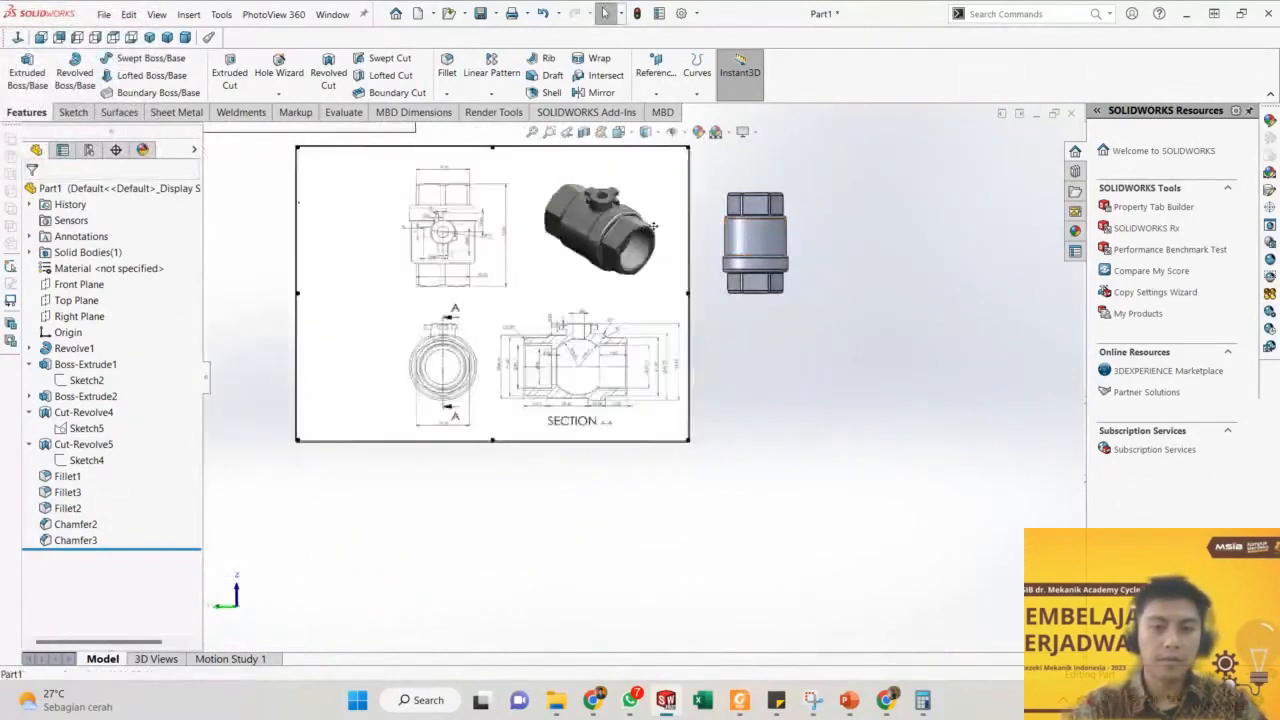
scroll(660, 222, "down", 4)
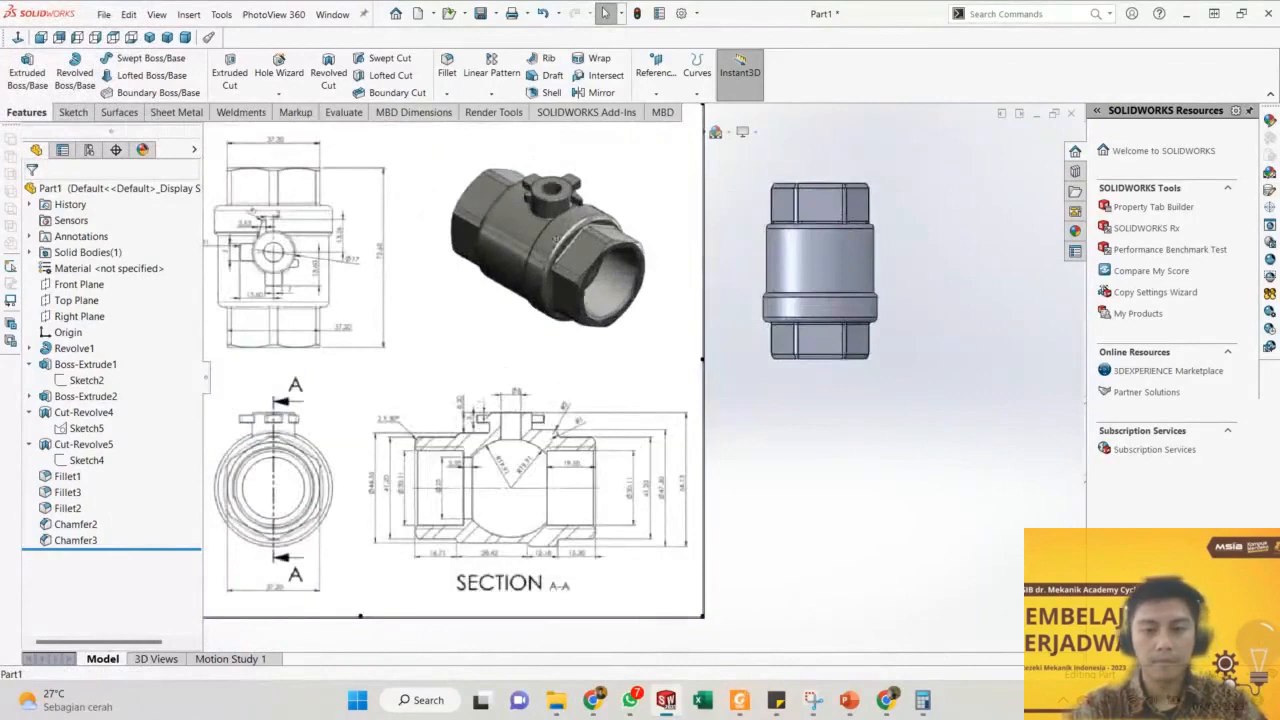
middle_click_drag(830, 280, 826, 285)
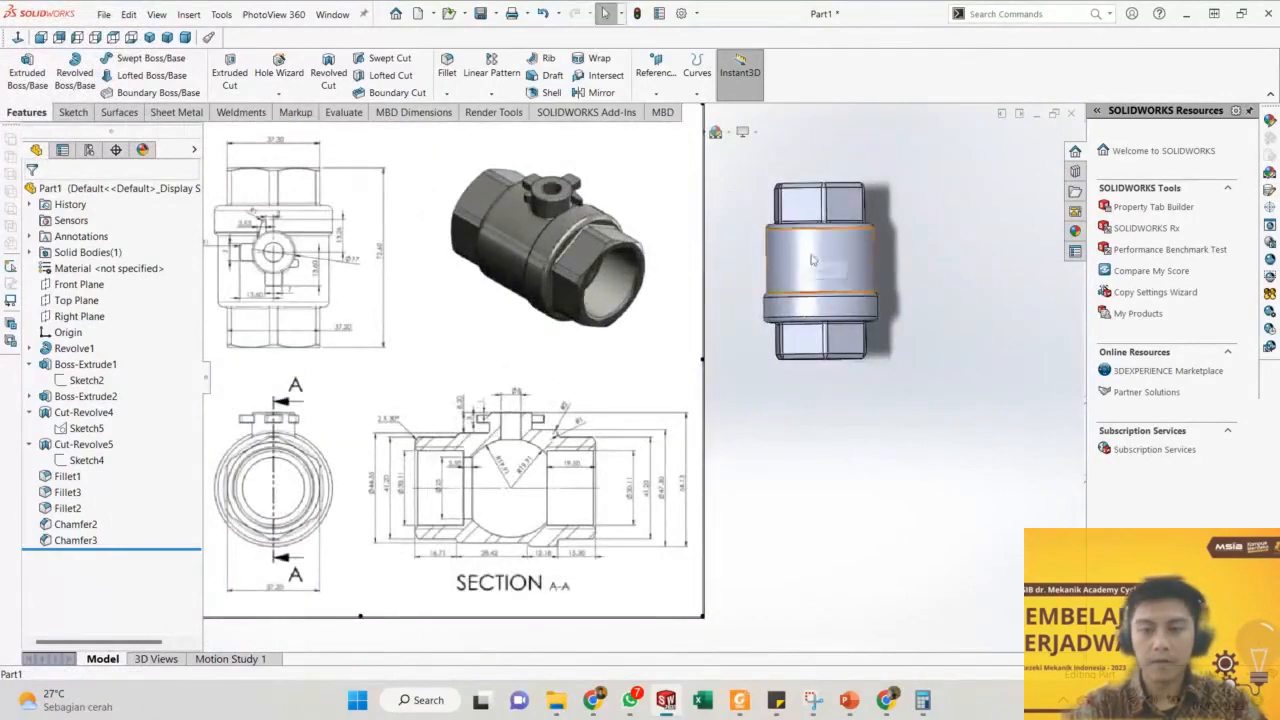
Compare the body's orientation from several directions with the pictorial valve view in the reference drawing.
key("space")
left_click(464, 394)
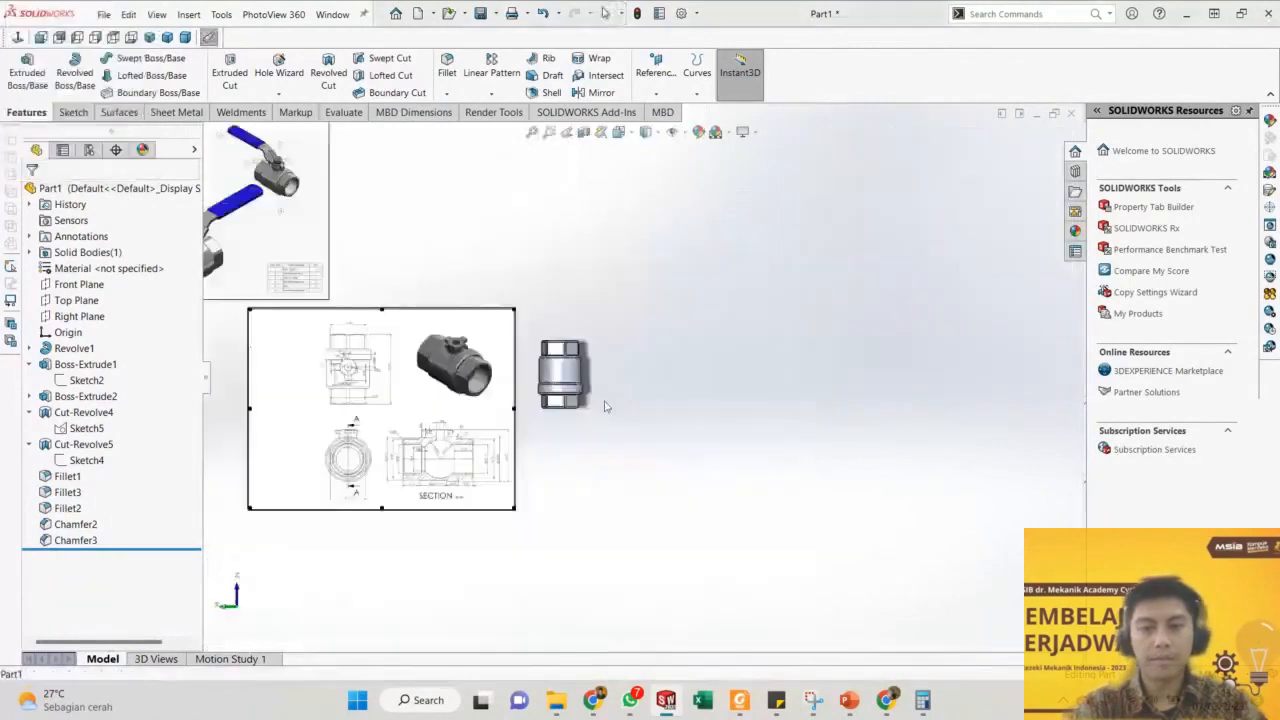
key("space")
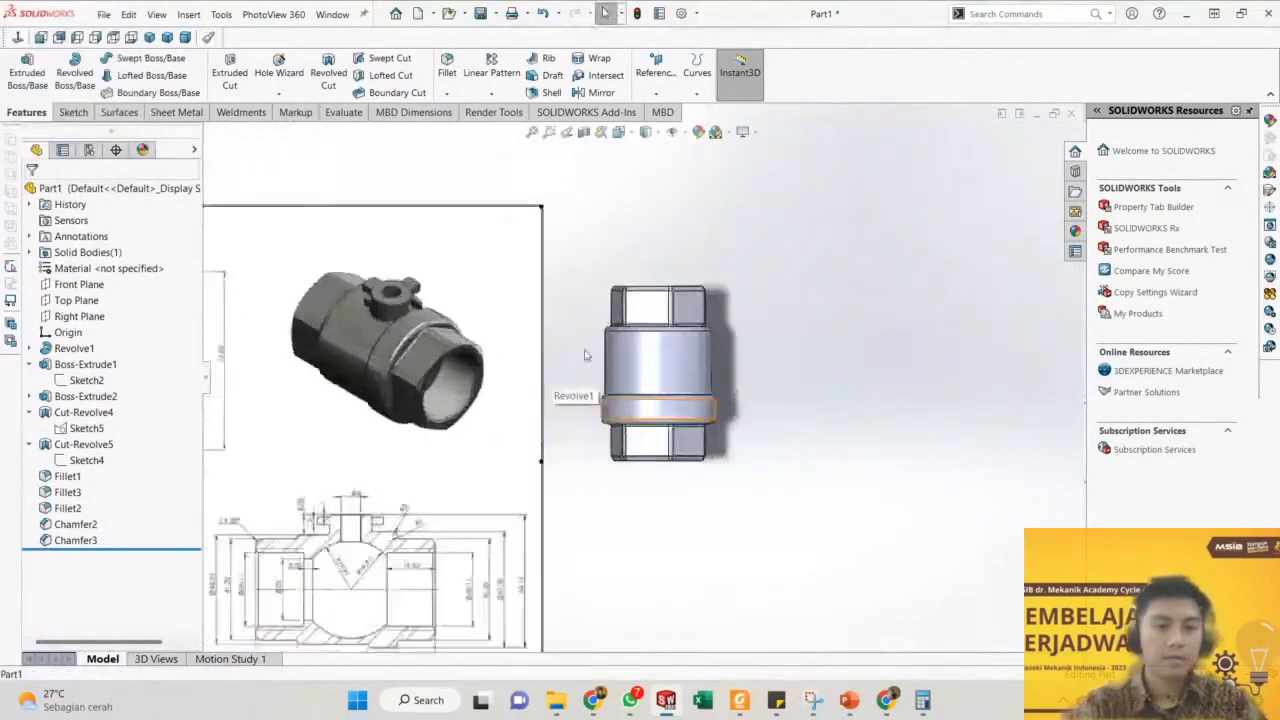
left_click(613, 372)
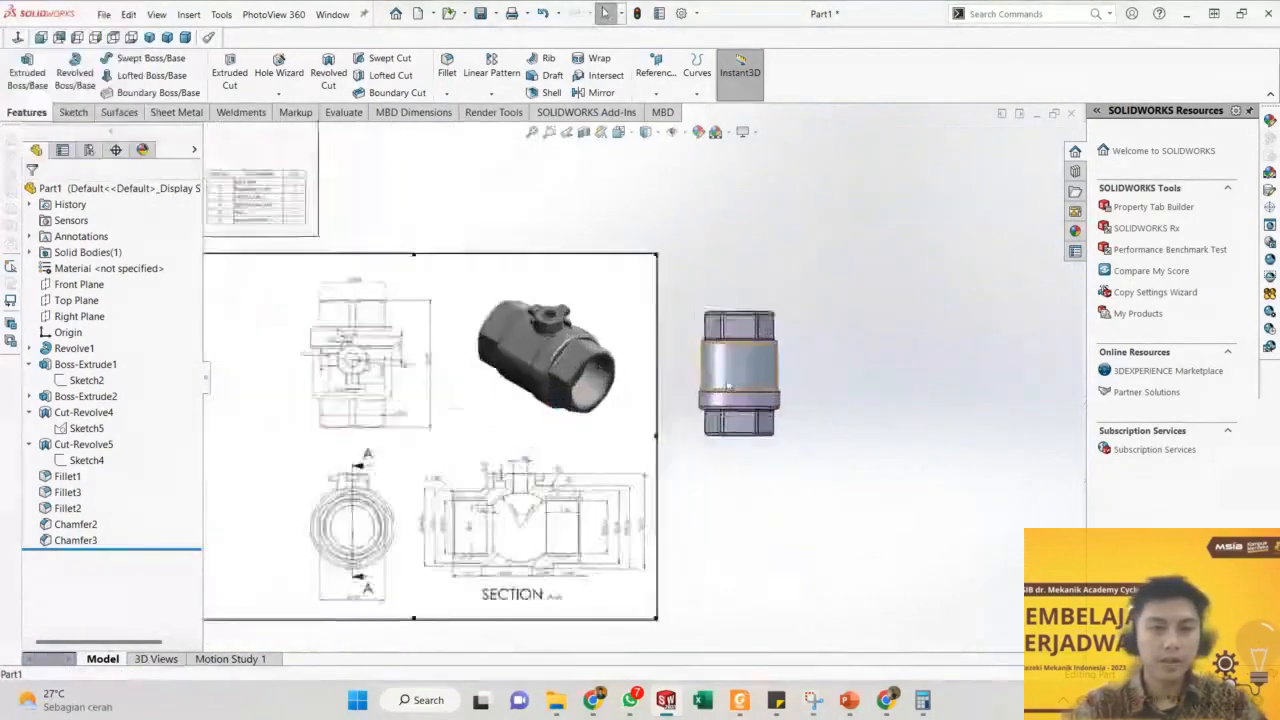
scroll(685, 404, "down", 1)
middle_click_drag(743, 368, 817, 212)
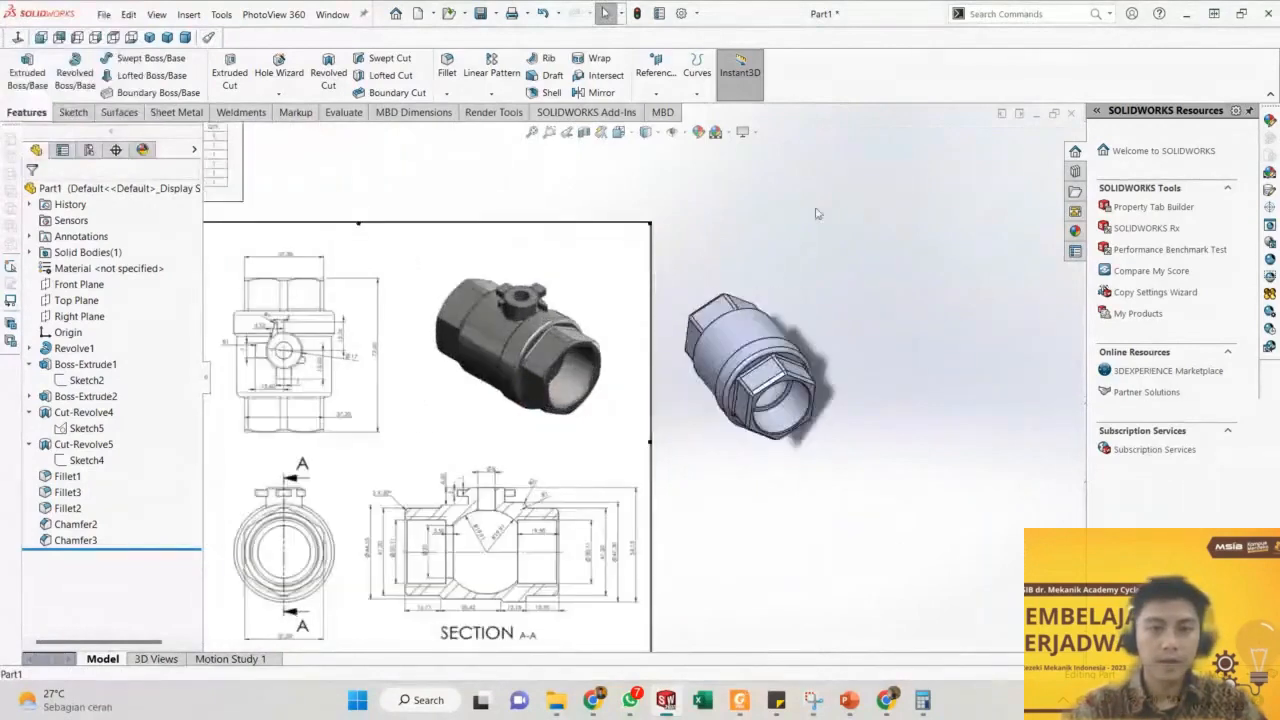
middle_click_drag(698, 404, 777, 362)
scroll(758, 370, "down", 3)
Orient the model to the standard Right view, with its bore axis horizontal like section A-A.
key("space")
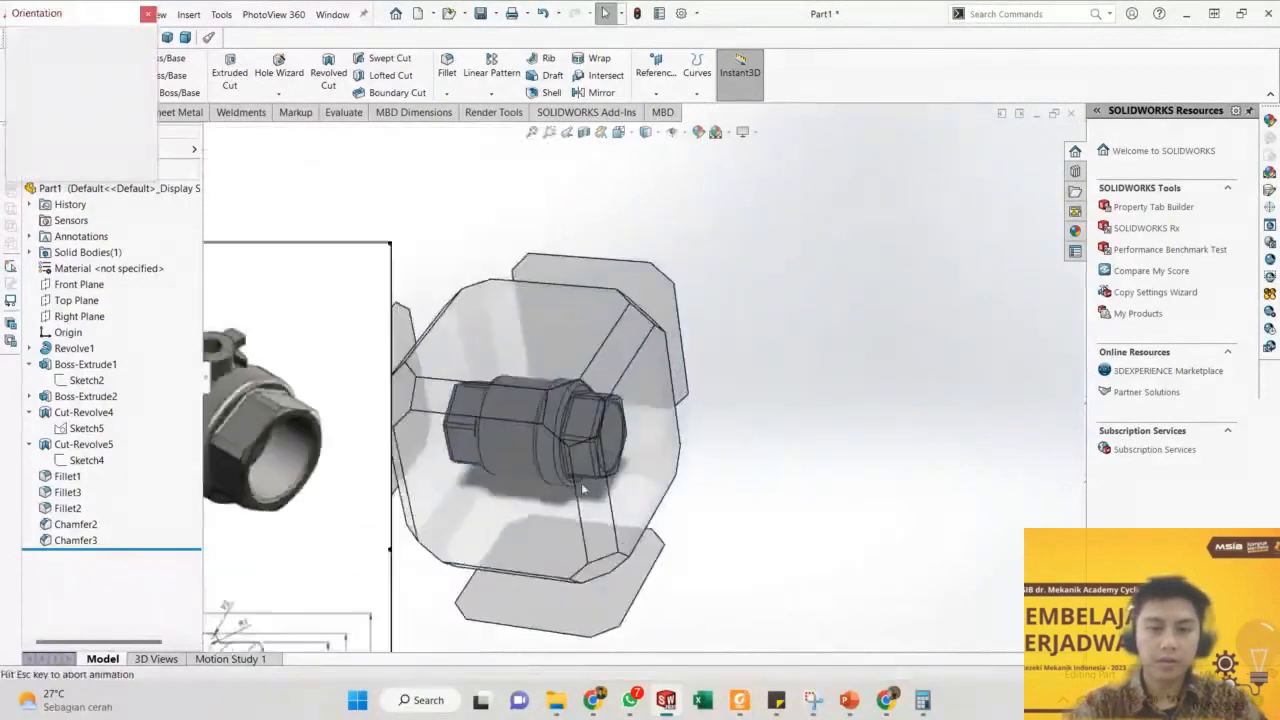
left_click(527, 510)
key("space")
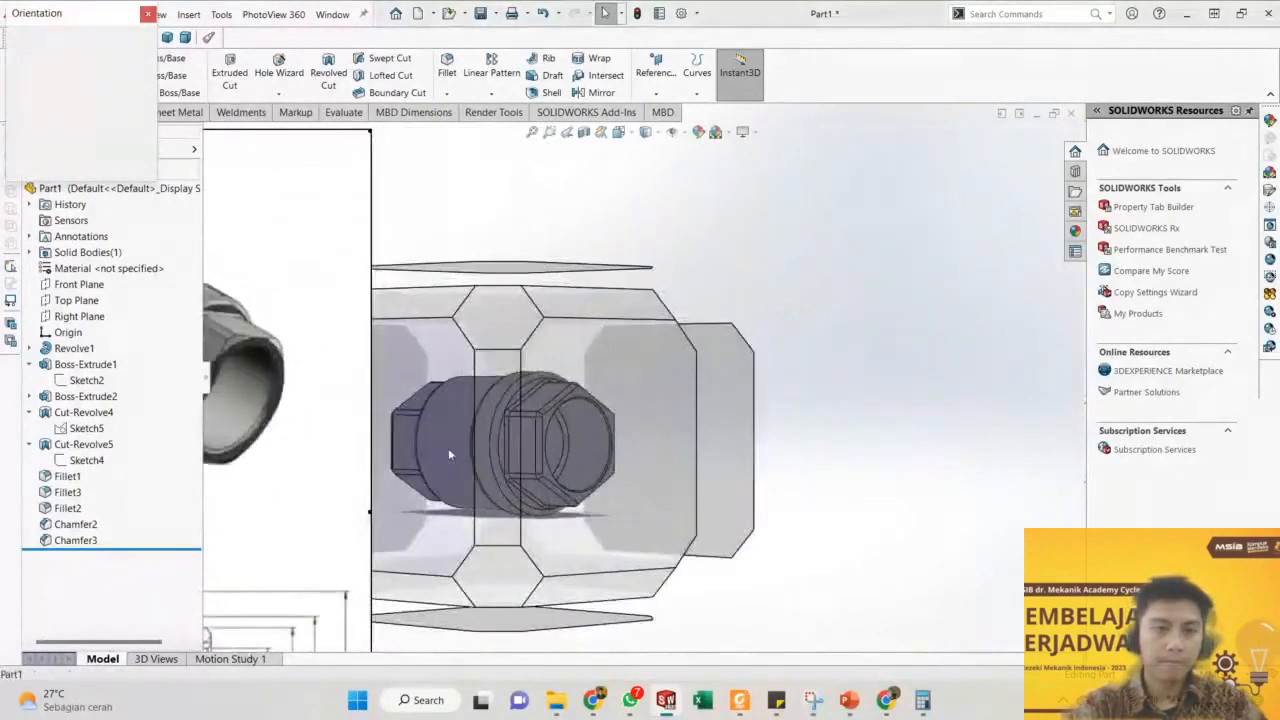
left_click(448, 449)
scroll(628, 495, "down", 5)
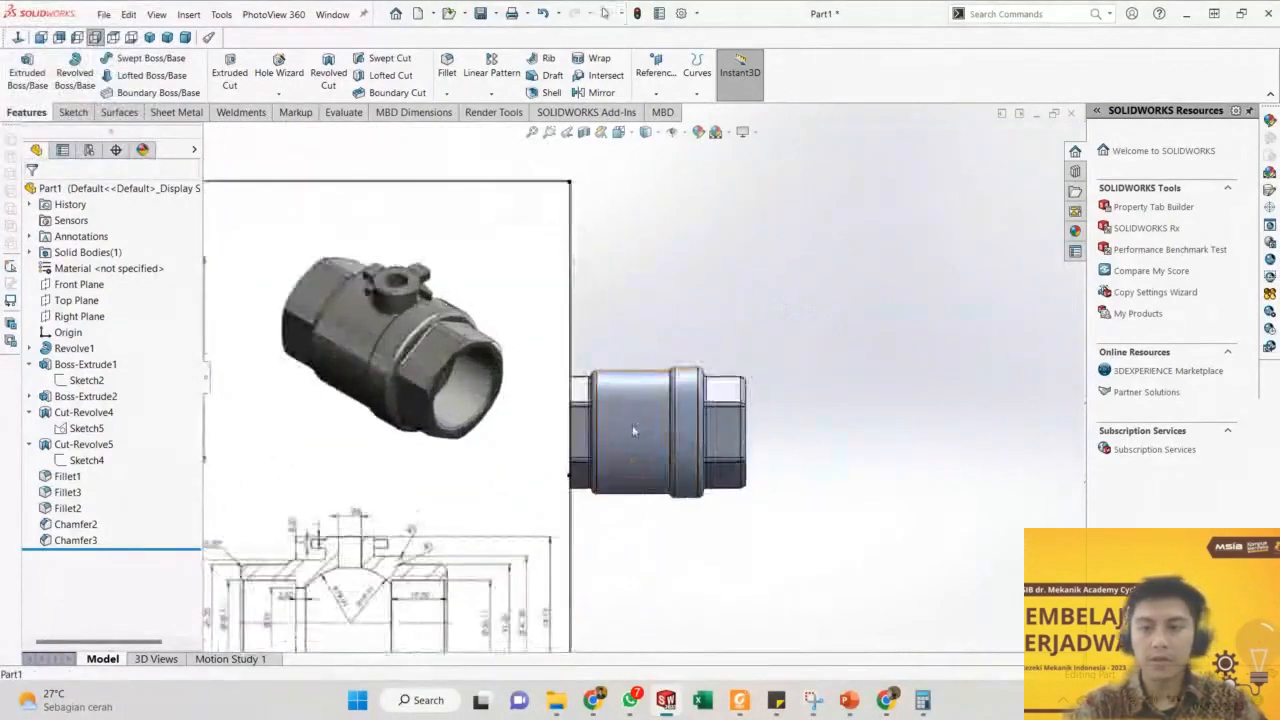
mouse_move(632, 422)
middle_mouse_down()
mouse_move(757, 423)
mouse_move(645, 428)
mouse_move(757, 403)
mouse_move(655, 420)
middle_mouse_up()
scroll(640, 470, "up", 5)
scroll(640, 390, "up", 2)
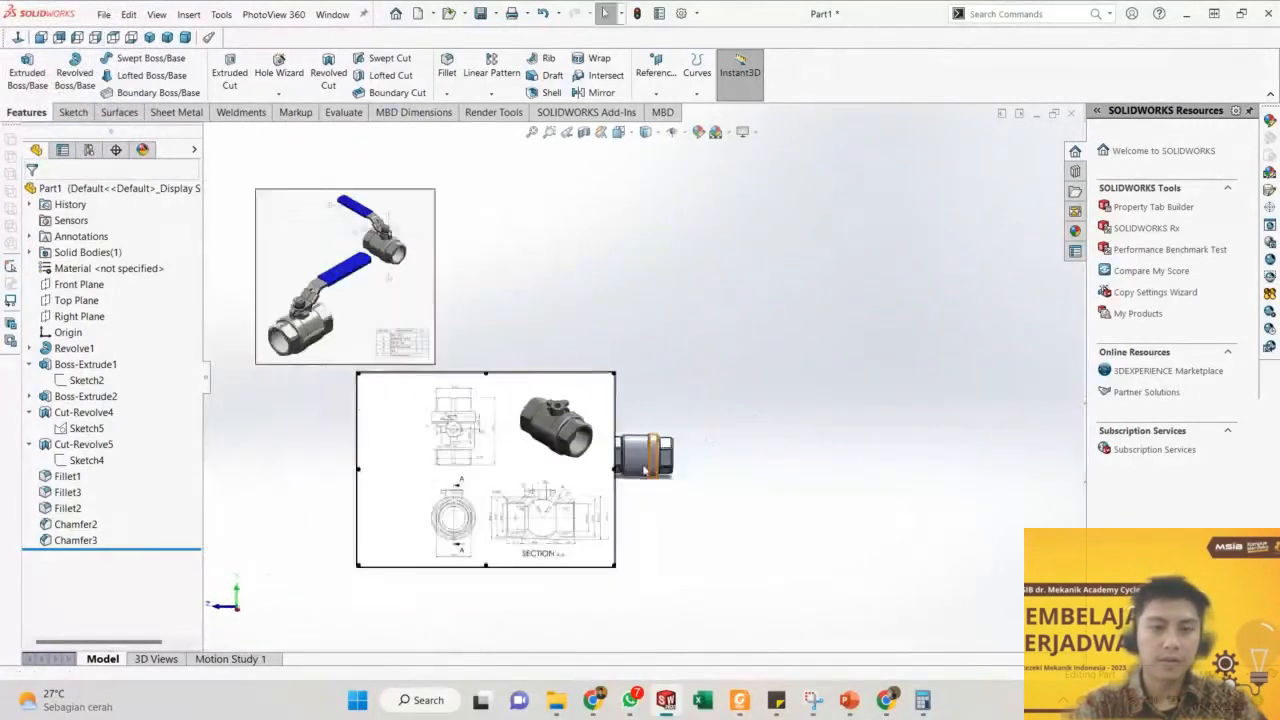
middle_click_drag(527, 469, 641, 445, "ctrl")
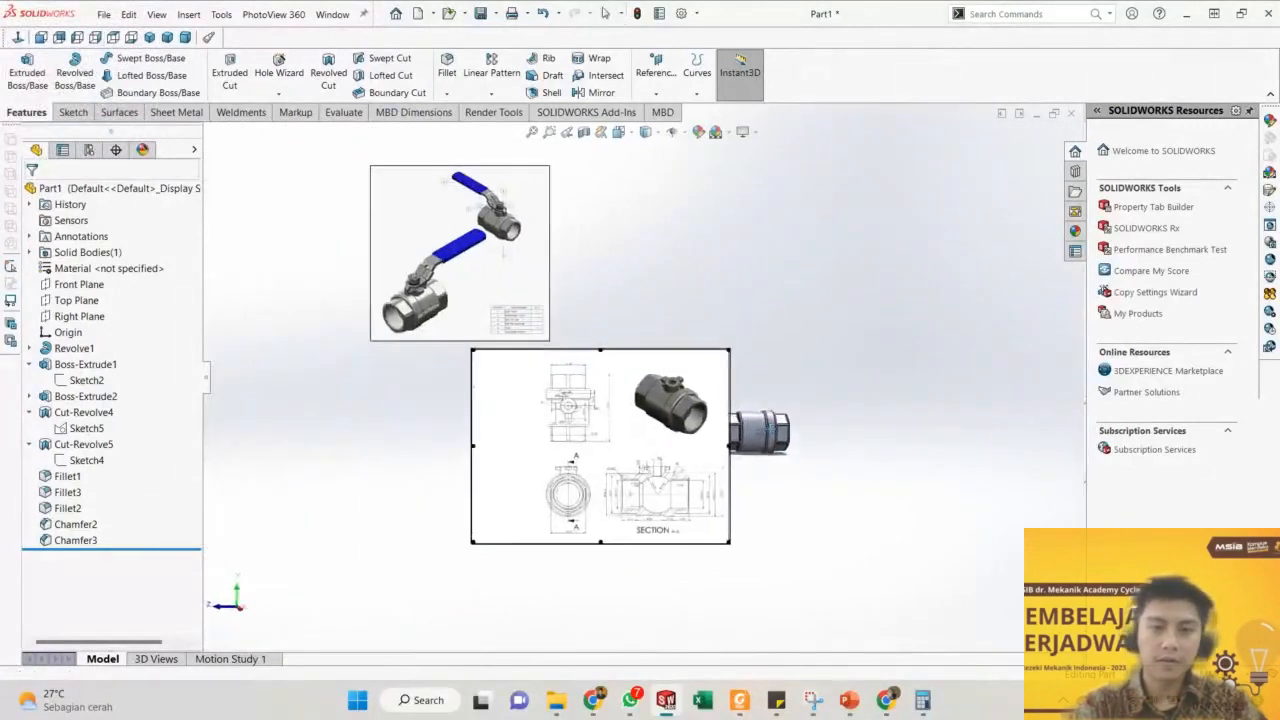
key("space")
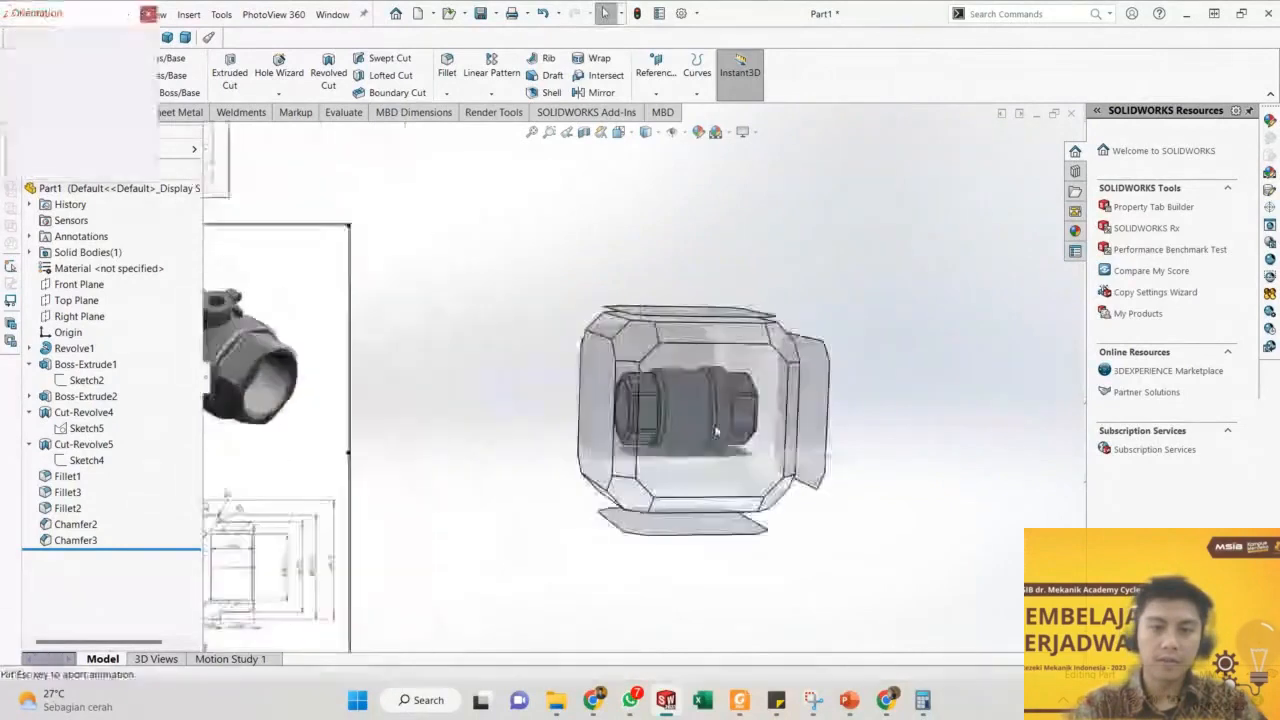
left_click(590, 511)
Examine the reference drawing's top view and section A-A for the stem boss geometry.
middle_click_drag(394, 492, 606, 400, "ctrl")
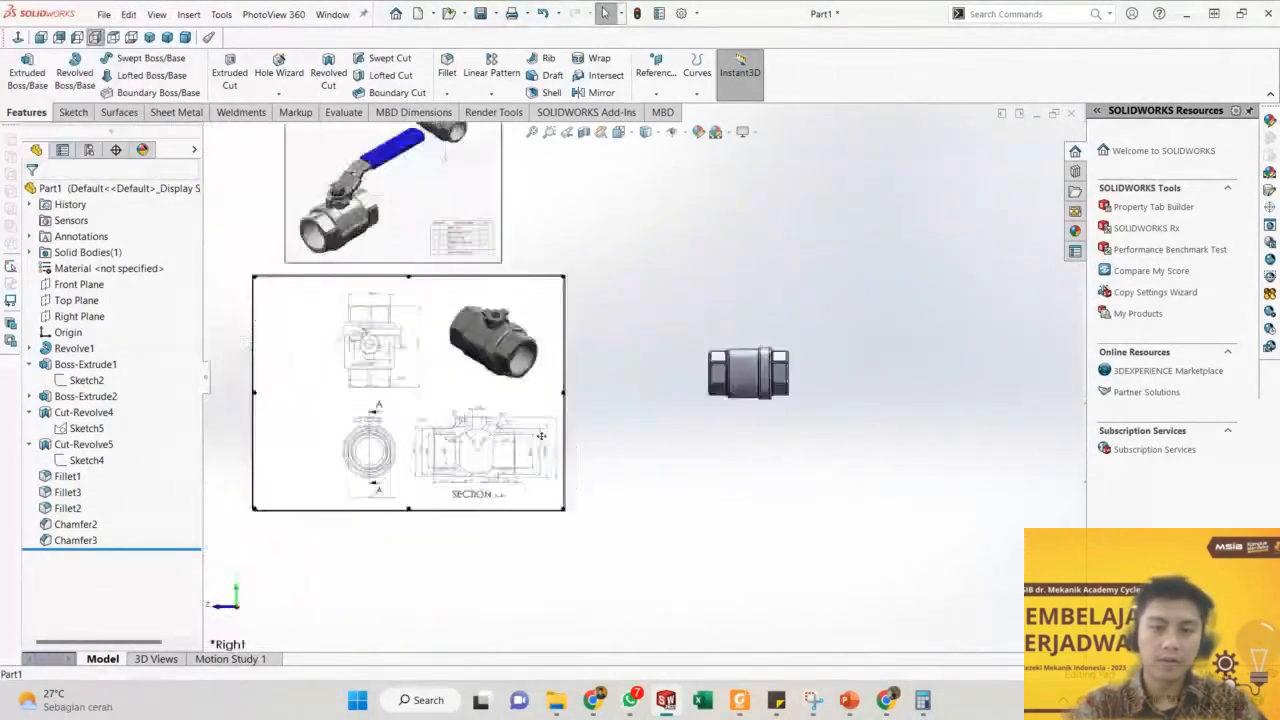
scroll(585, 436, "down", 2)
scroll(632, 409, "down", 1)
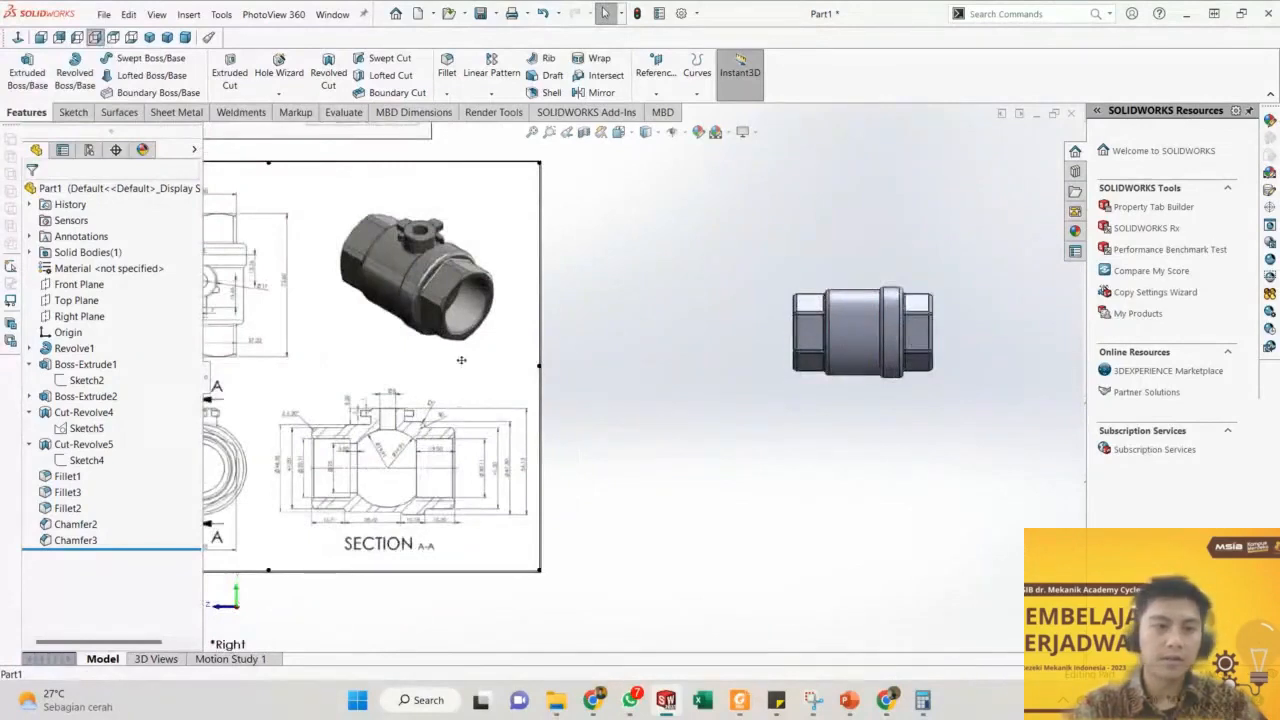
scroll(638, 376, "up", 2)
scroll(342, 350, "down", 3)
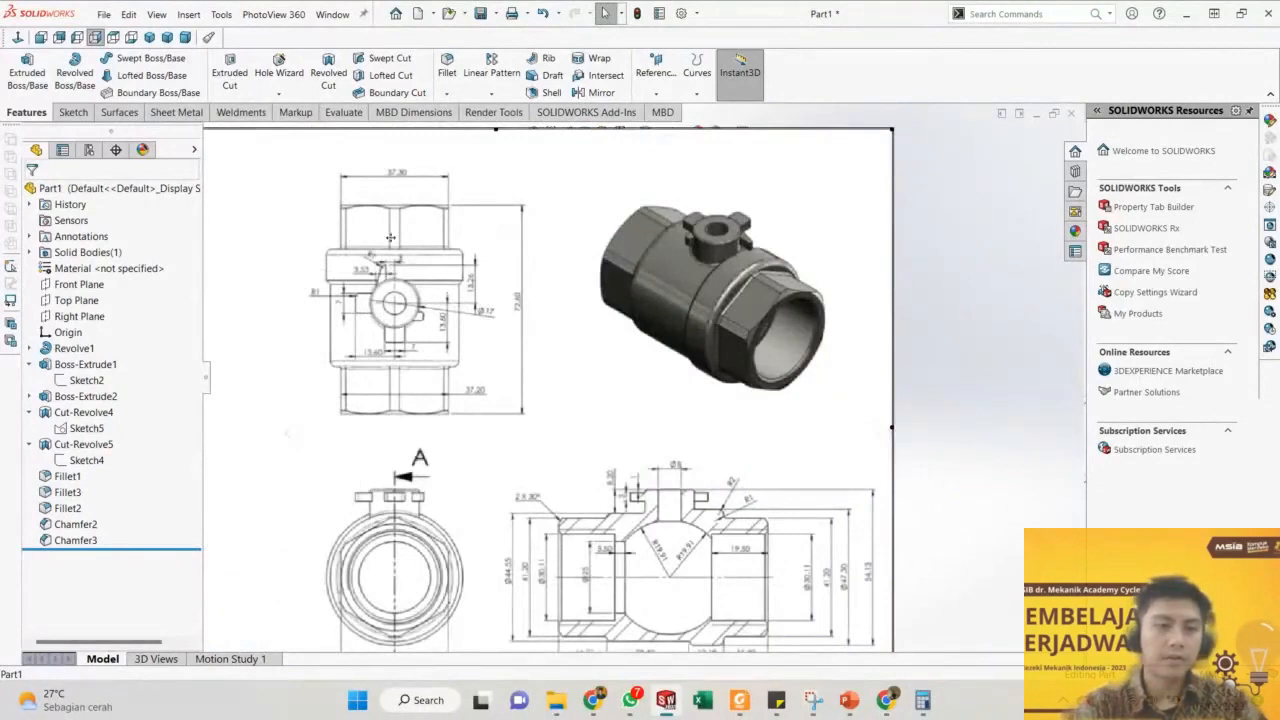
scroll(730, 285, "up", 3)
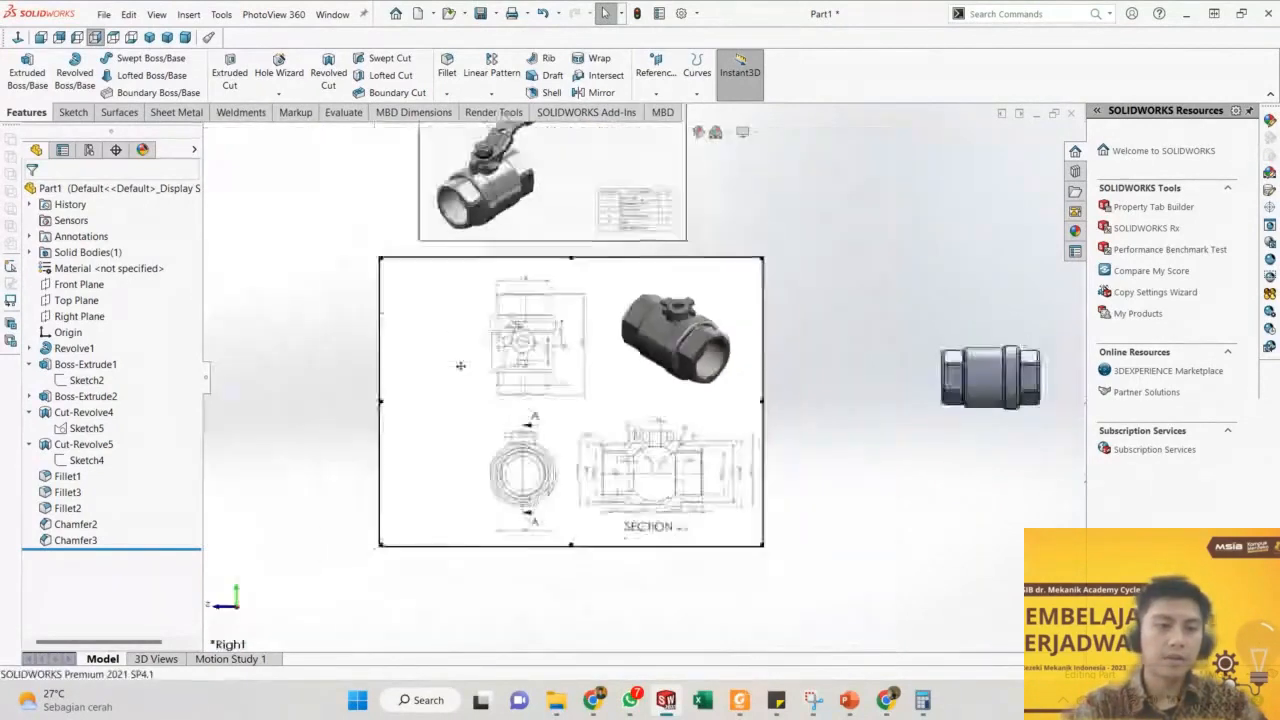
Show the Front, Top and Right planes on the model.
left_click(79, 284)
left_click(82, 318, "shift")
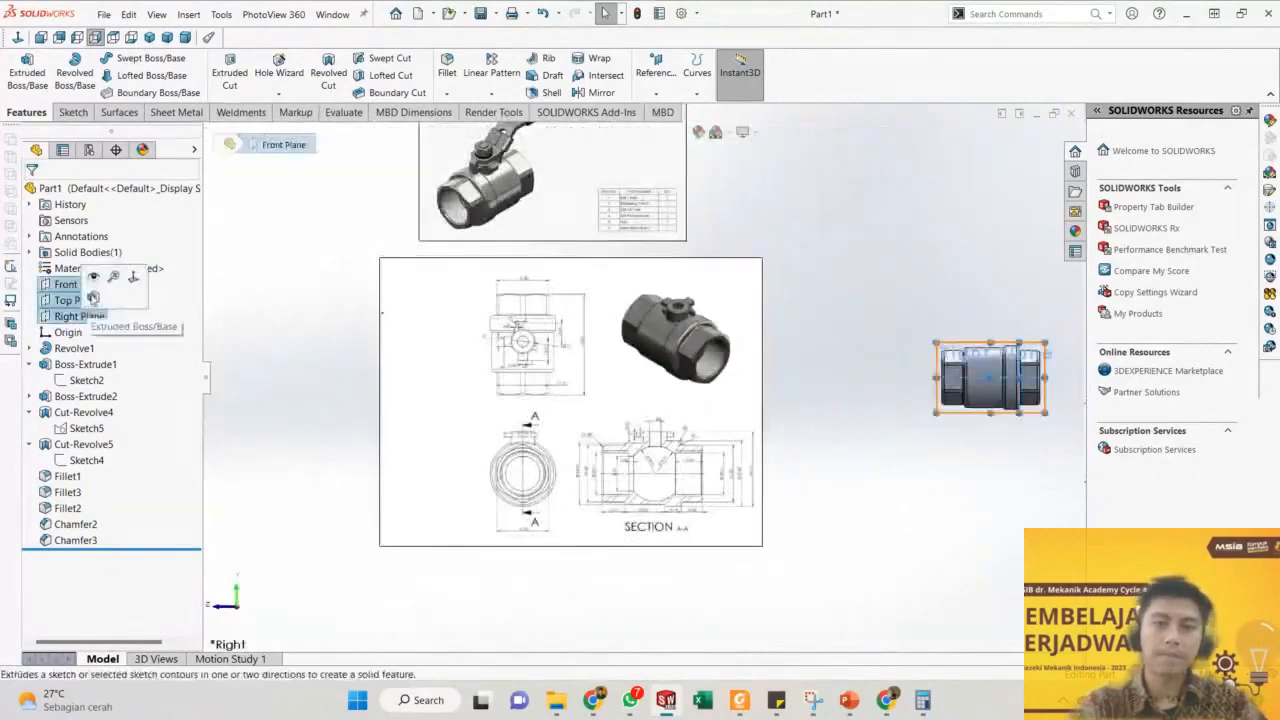
left_click(112, 277)
left_click(820, 329)
scroll(985, 388, "down", 3)
middle_click_drag(986, 393, 982, 443)
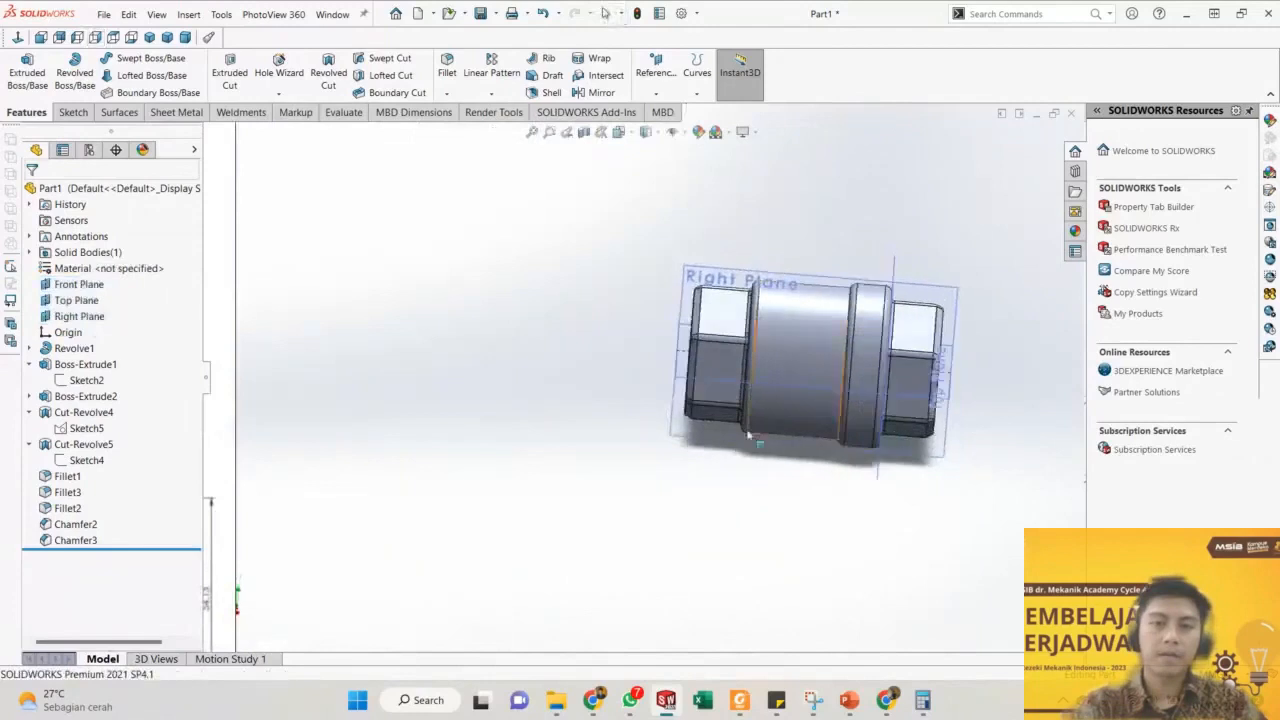
Examine the stem boss height and diameter dimensions in section A-A of the reference drawing.
scroll(638, 376, "up", 5)
scroll(280, 356, "down", 1)
scroll(625, 385, "up", 1)
scroll(439, 313, "down", 4)
scroll(576, 362, "down", 1)
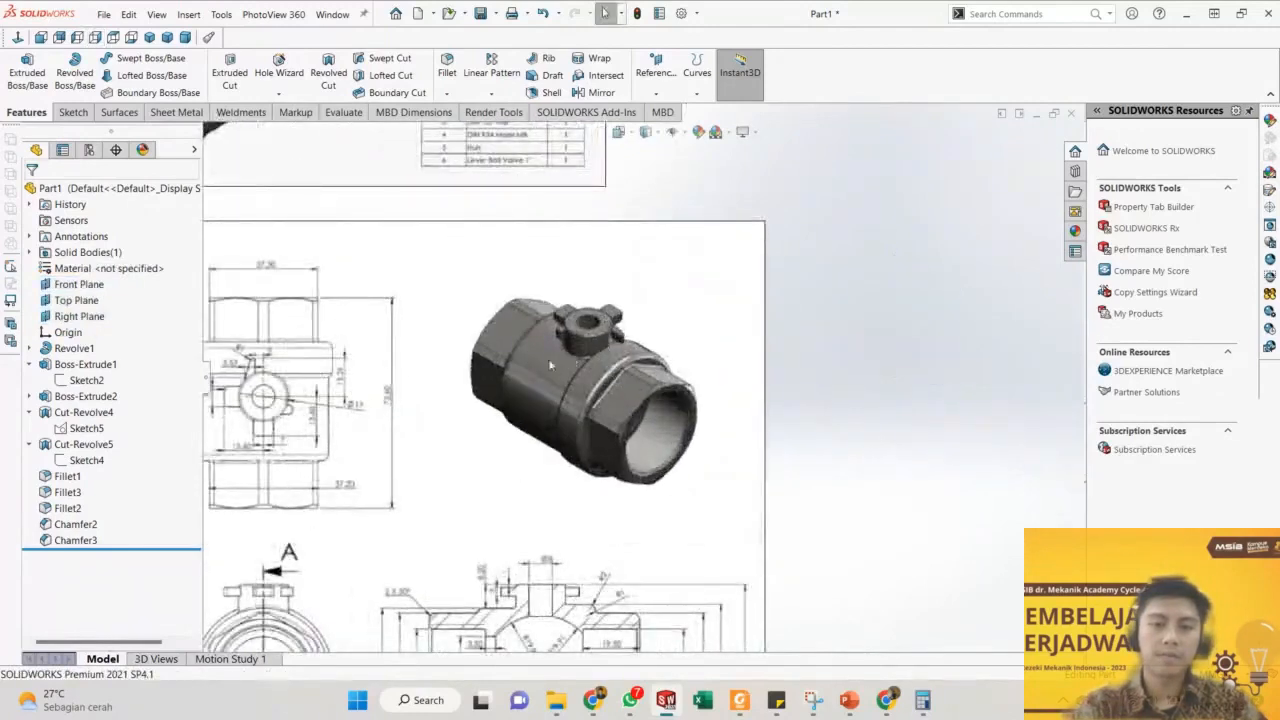
scroll(437, 366, "up", 2)
scroll(655, 522, "down", 4)
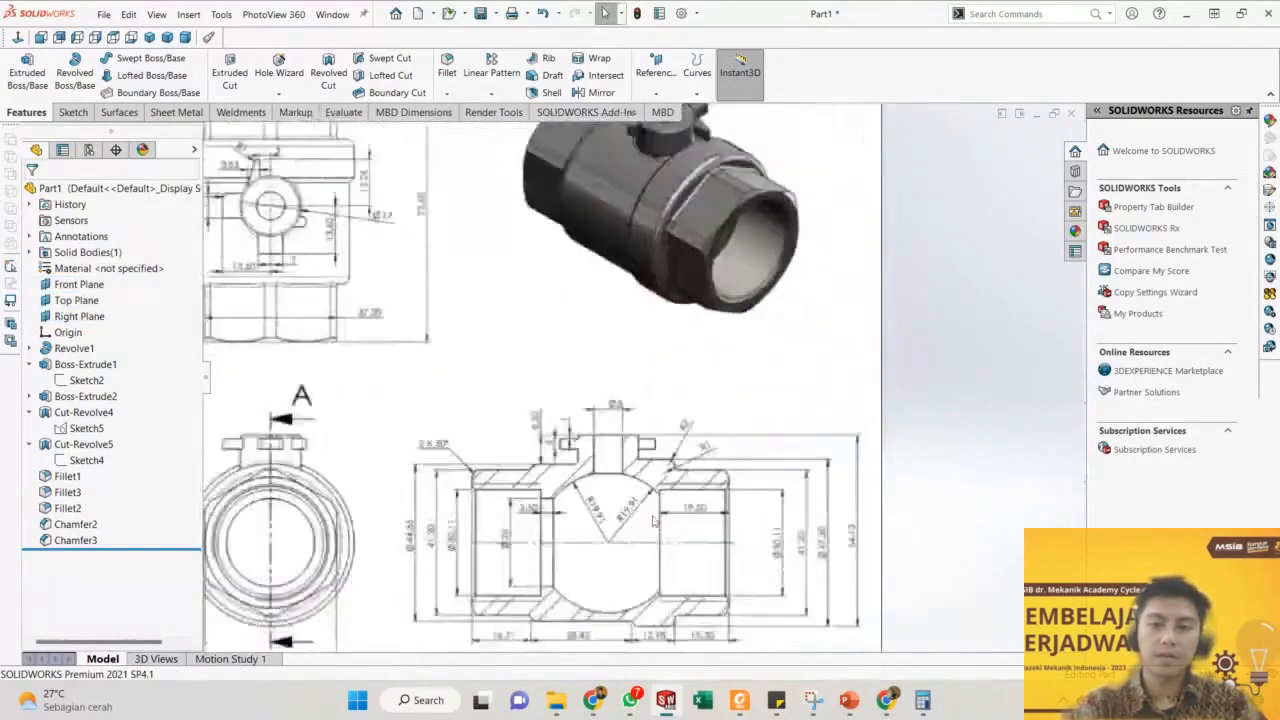
scroll(655, 522, "down", 1)
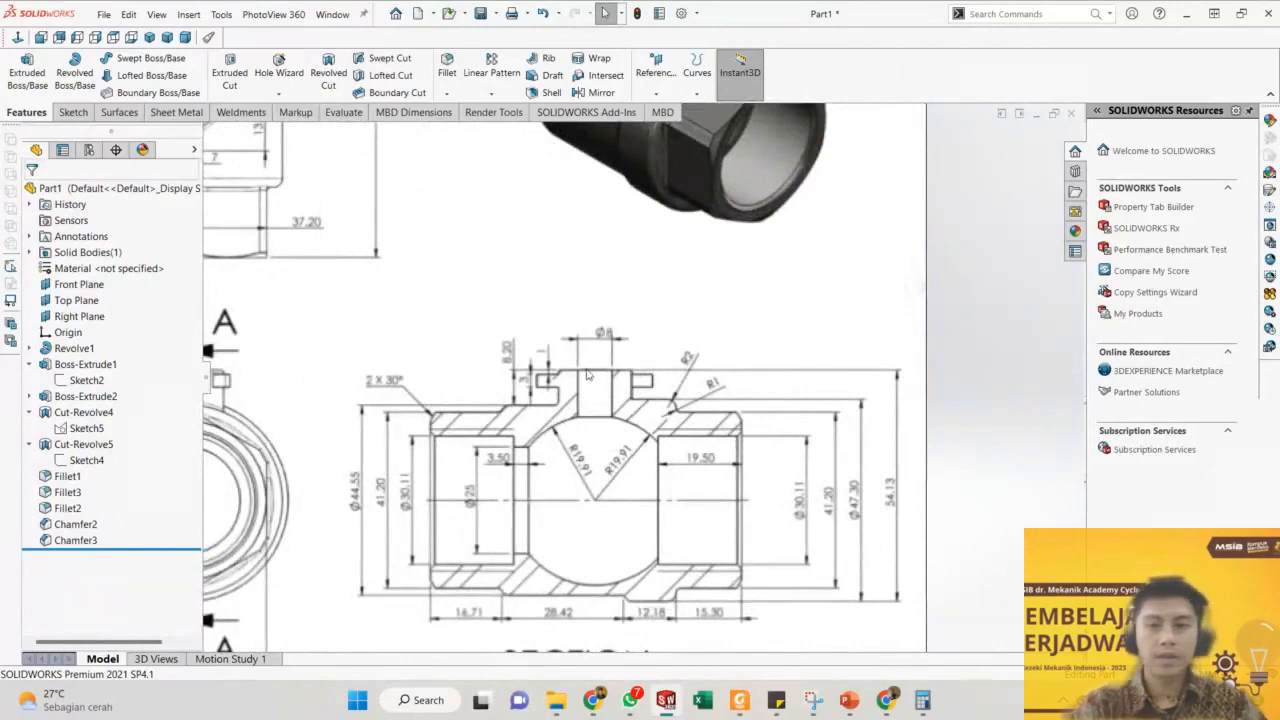
scroll(792, 373, "up", 8)
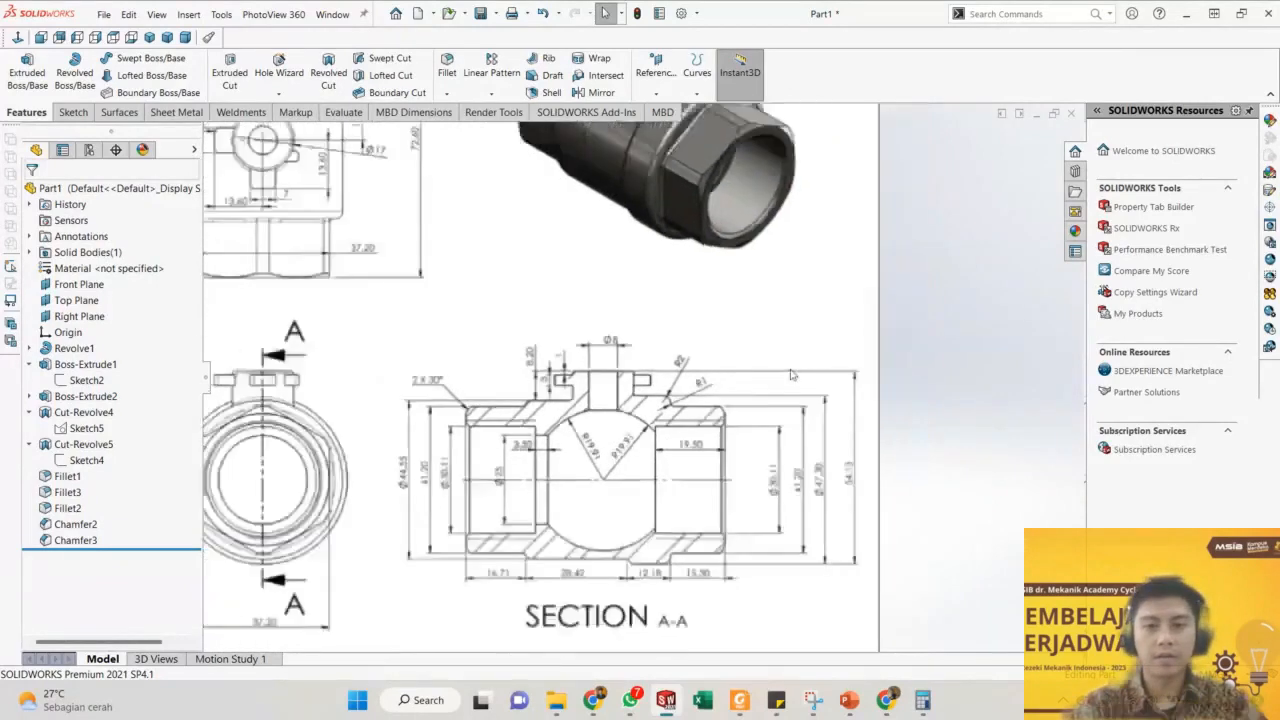
scroll(823, 369, "down", 3)
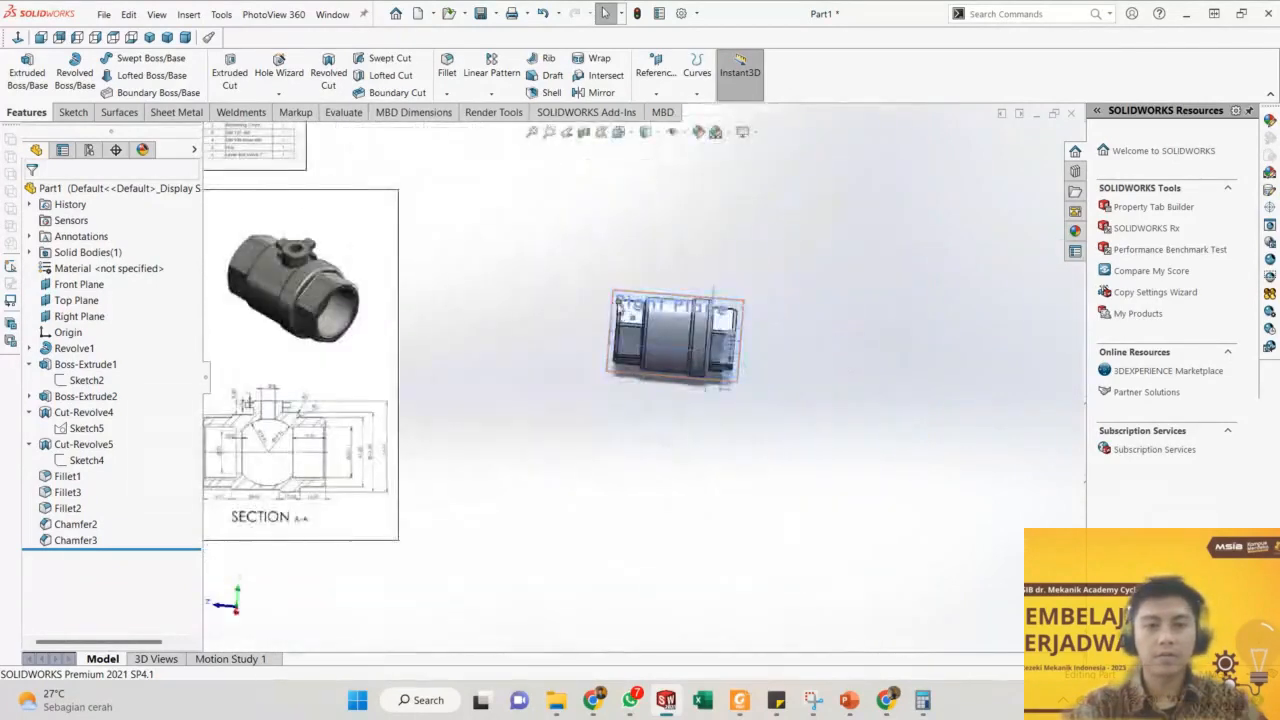
Return the model to the Right view, start the Measure tool and check the collar dimensions in section A-A.
key("ctrl+4")
scroll(656, 352, "down", 1)
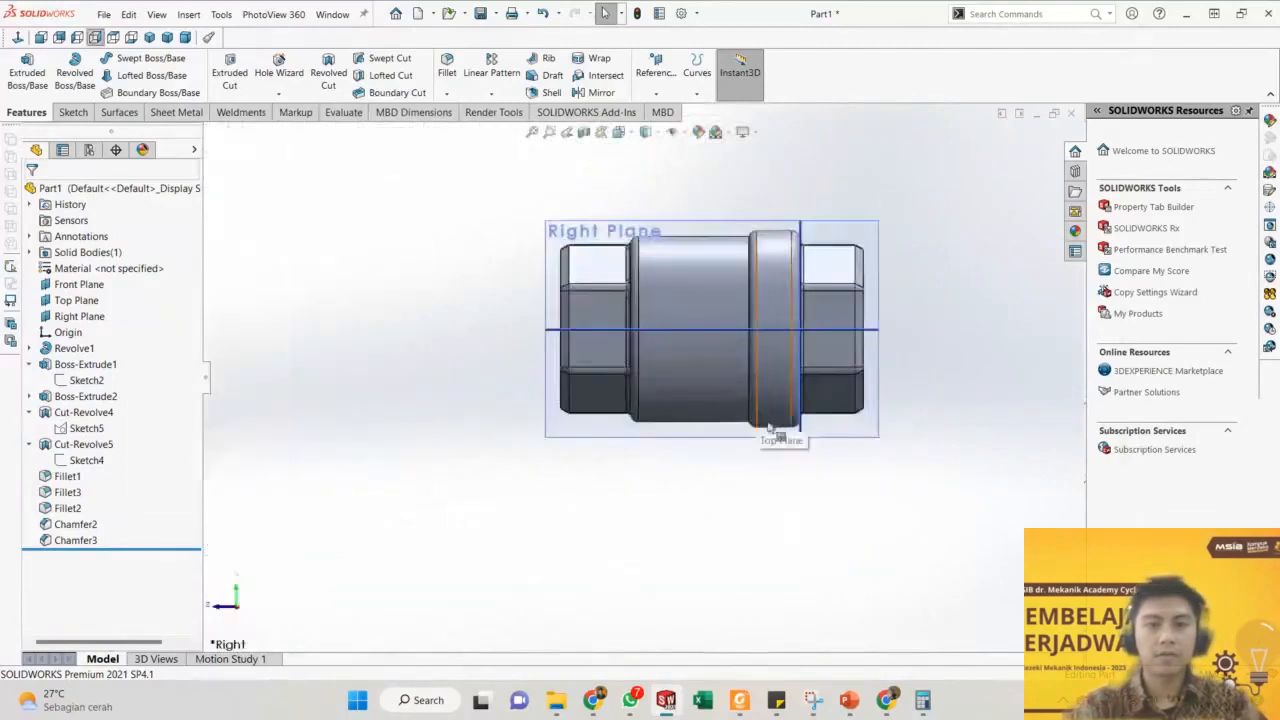
key("m")
scroll(792, 440, "up", 4)
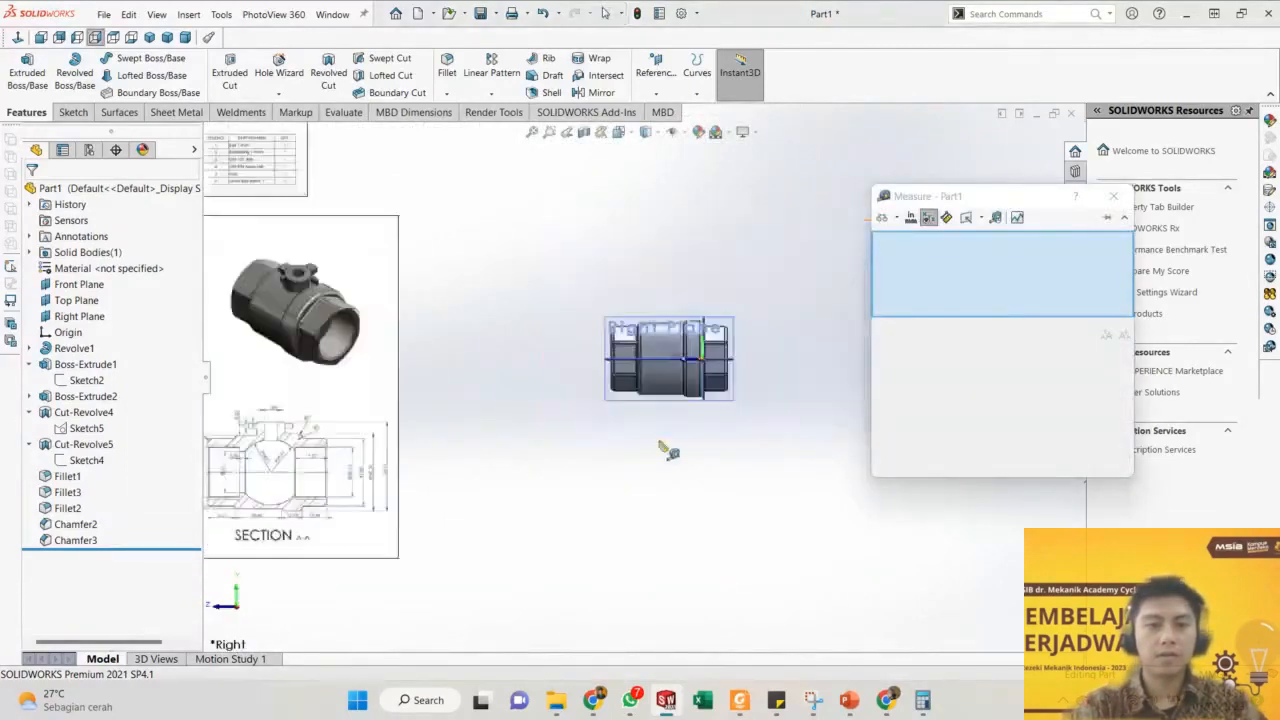
scroll(320, 520, "down", 2)
scroll(390, 495, "down", 2)
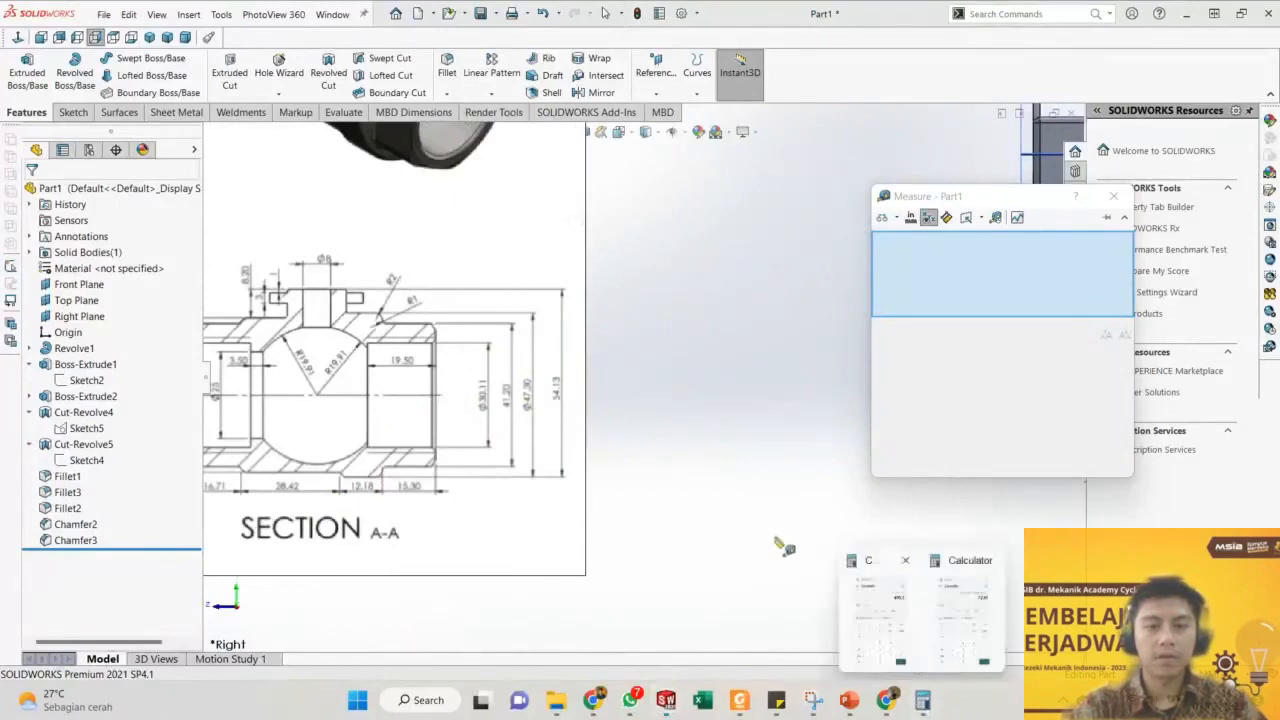
Divide the 47.3 mm collar diameter by 2 in Calculator, then return to SOLIDWORKS and close the Measure tool.
left_click(868, 600)
type("47,3")
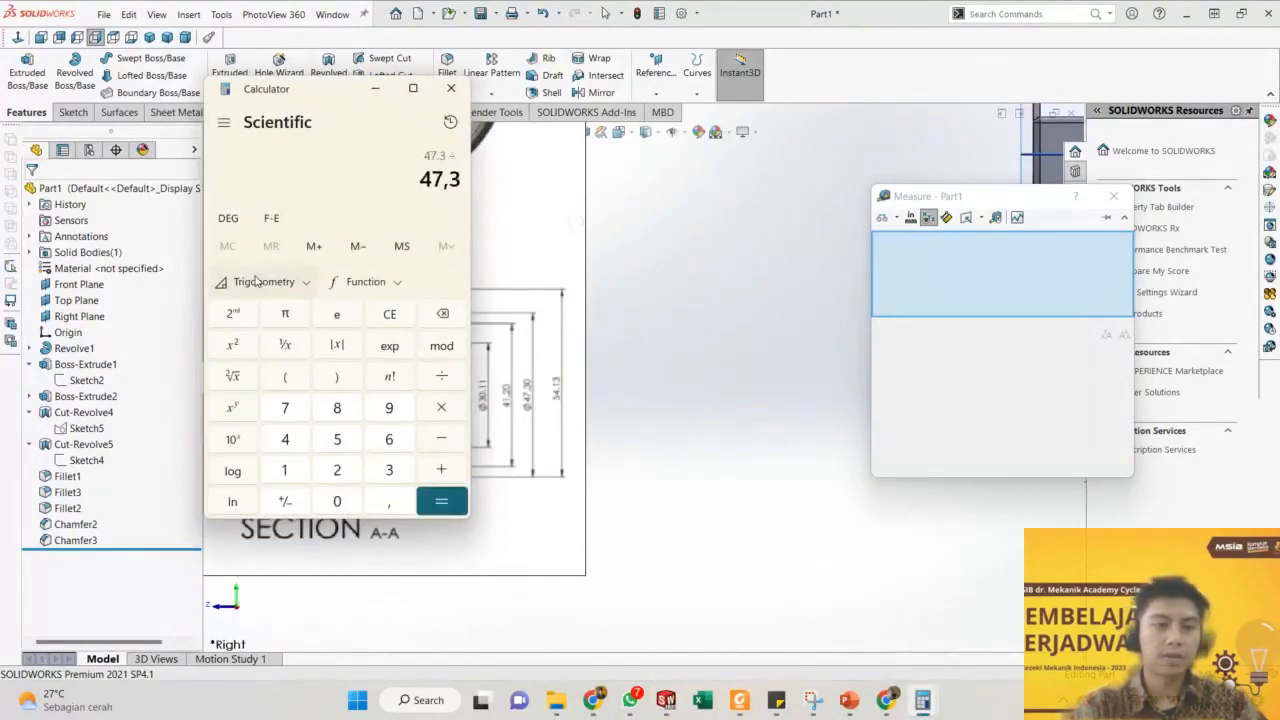
type("2")
key("Return")
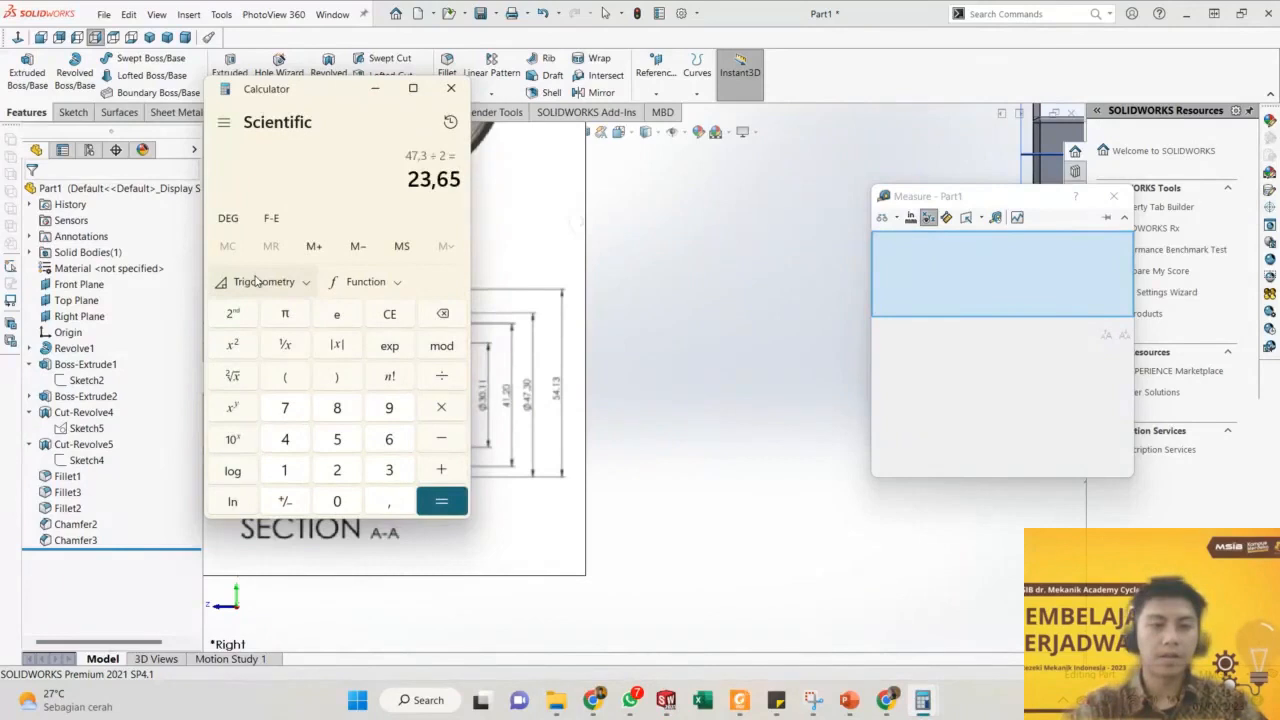
left_click(375, 88)
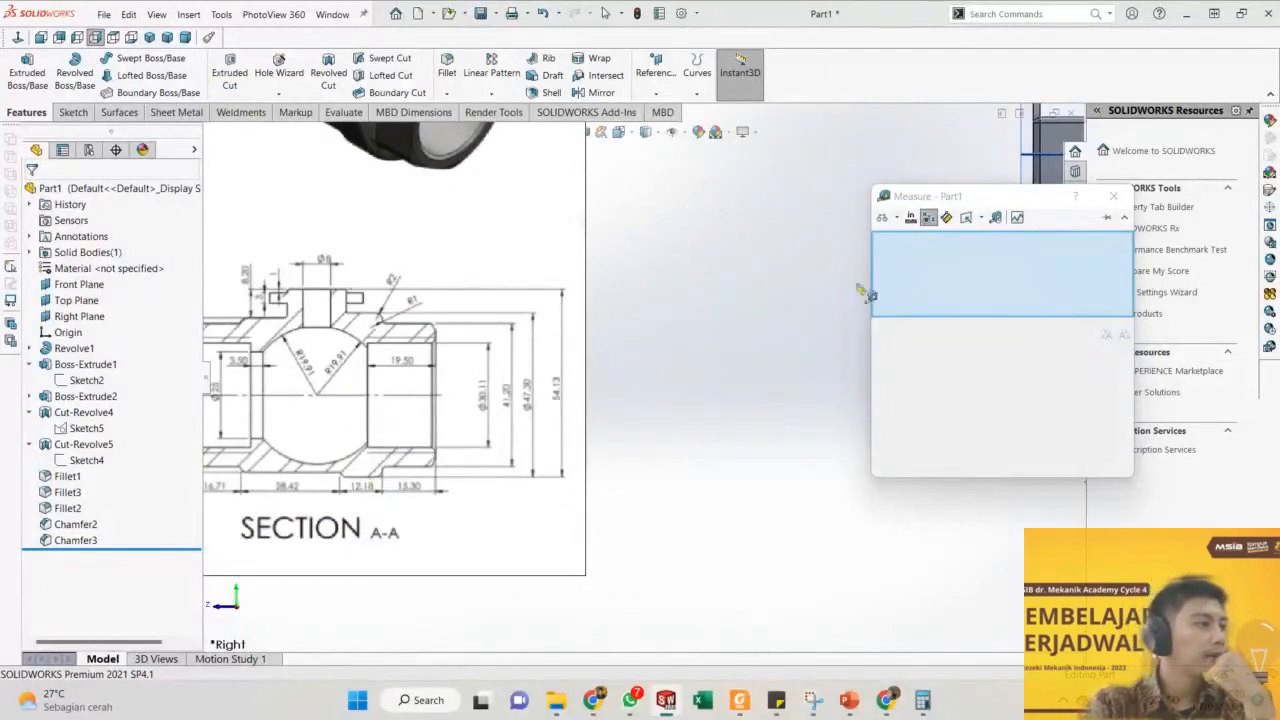
left_click(1112, 196)
Start a new reference plane with the Top Plane as its first reference.
scroll(760, 246, "up", 2)
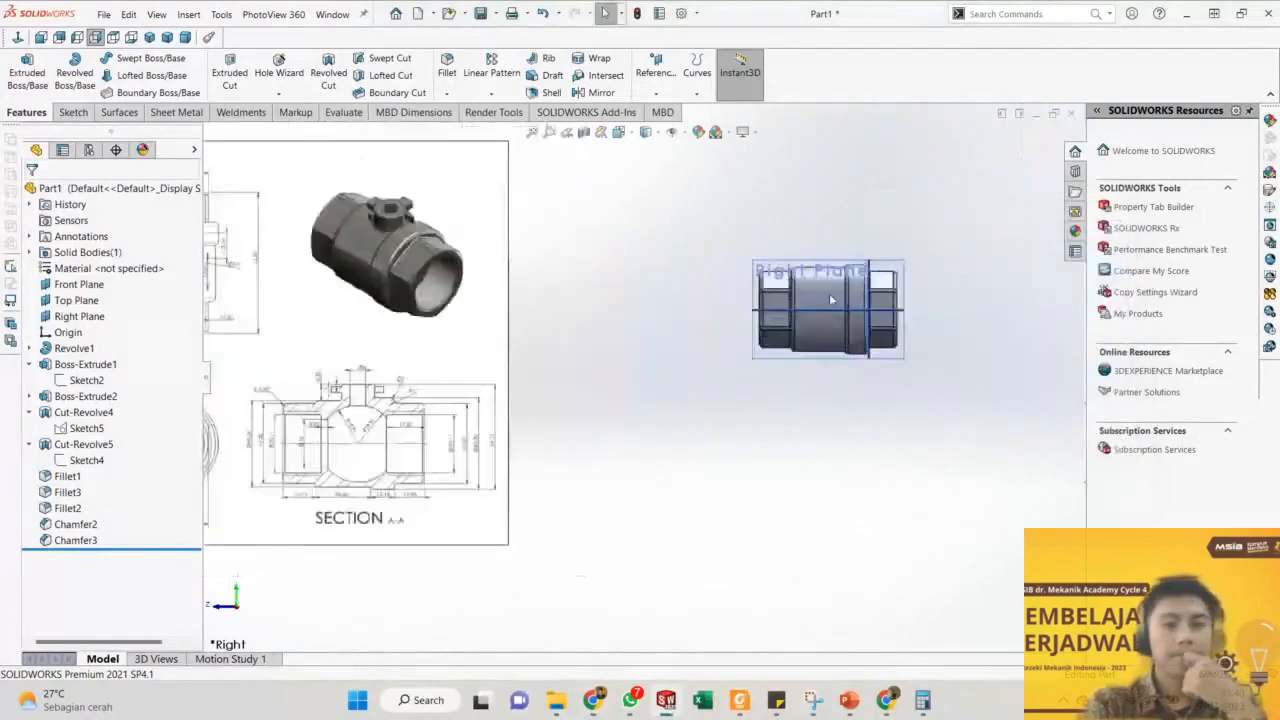
scroll(831, 297, "down", 2)
middle_click_drag(831, 297, 665, 372)
left_click(658, 368)
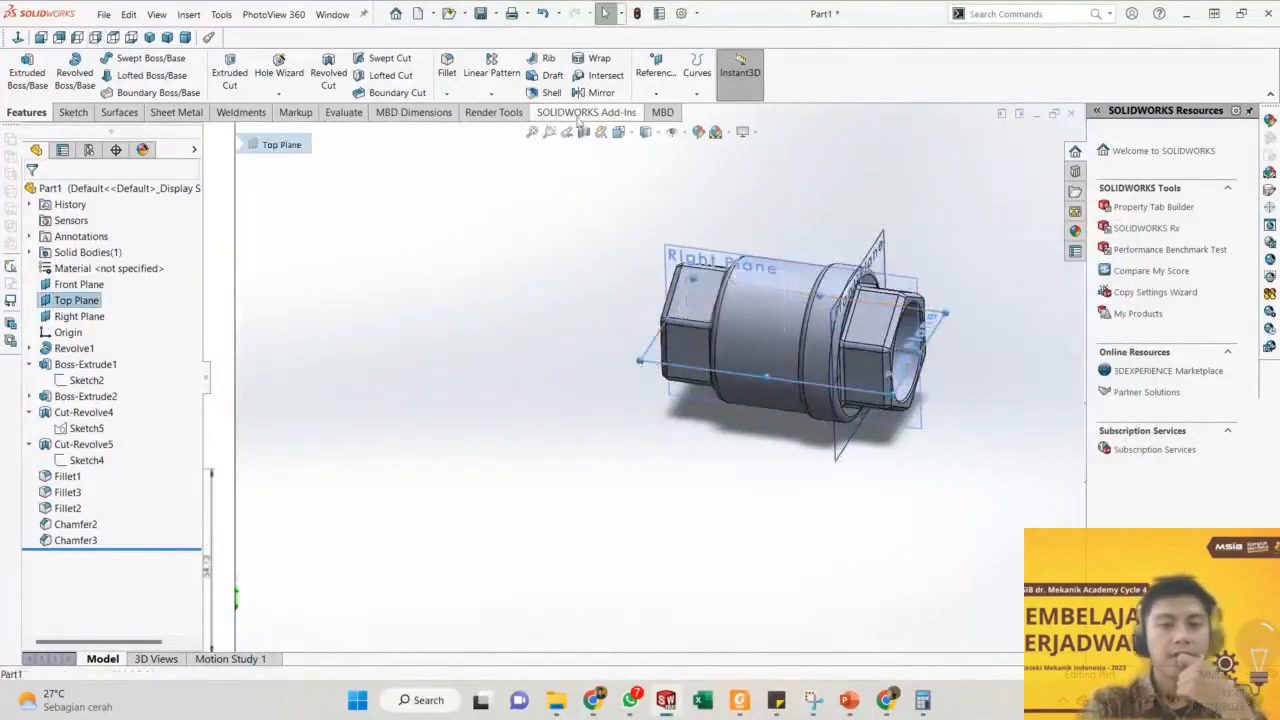
left_click(661, 82)
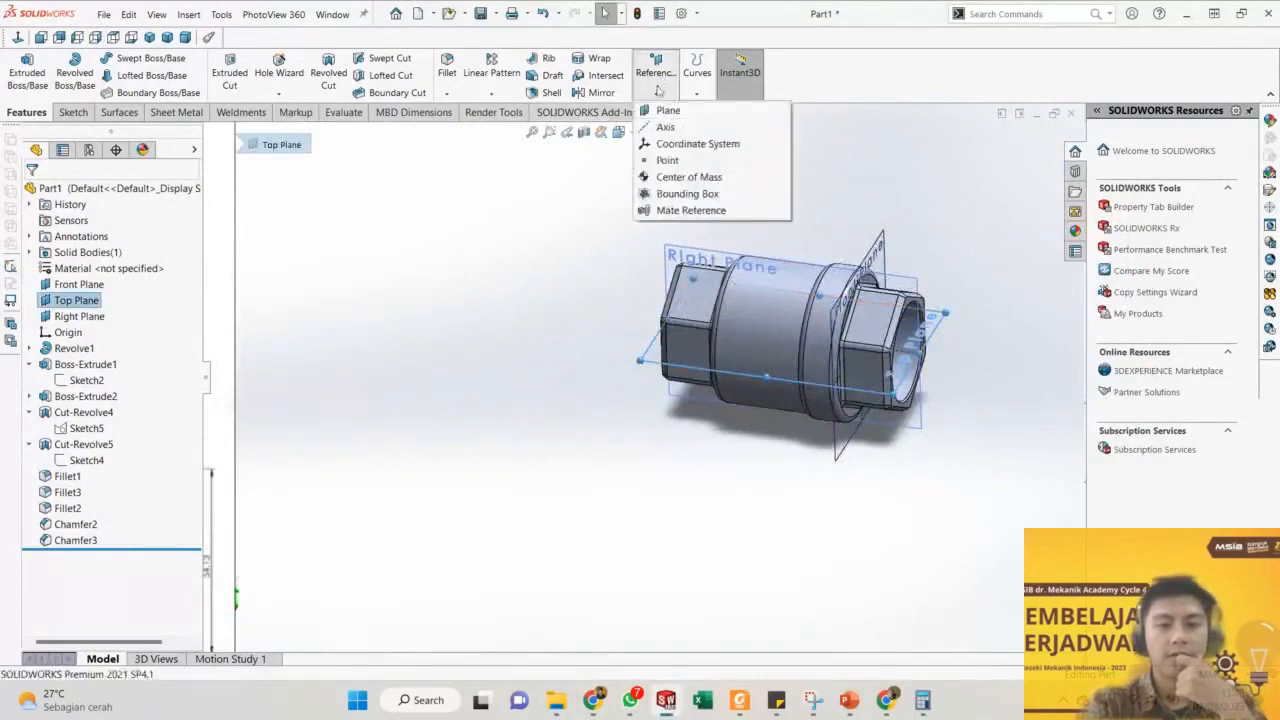
left_click(680, 137)
scroll(614, 391, "down", 5)
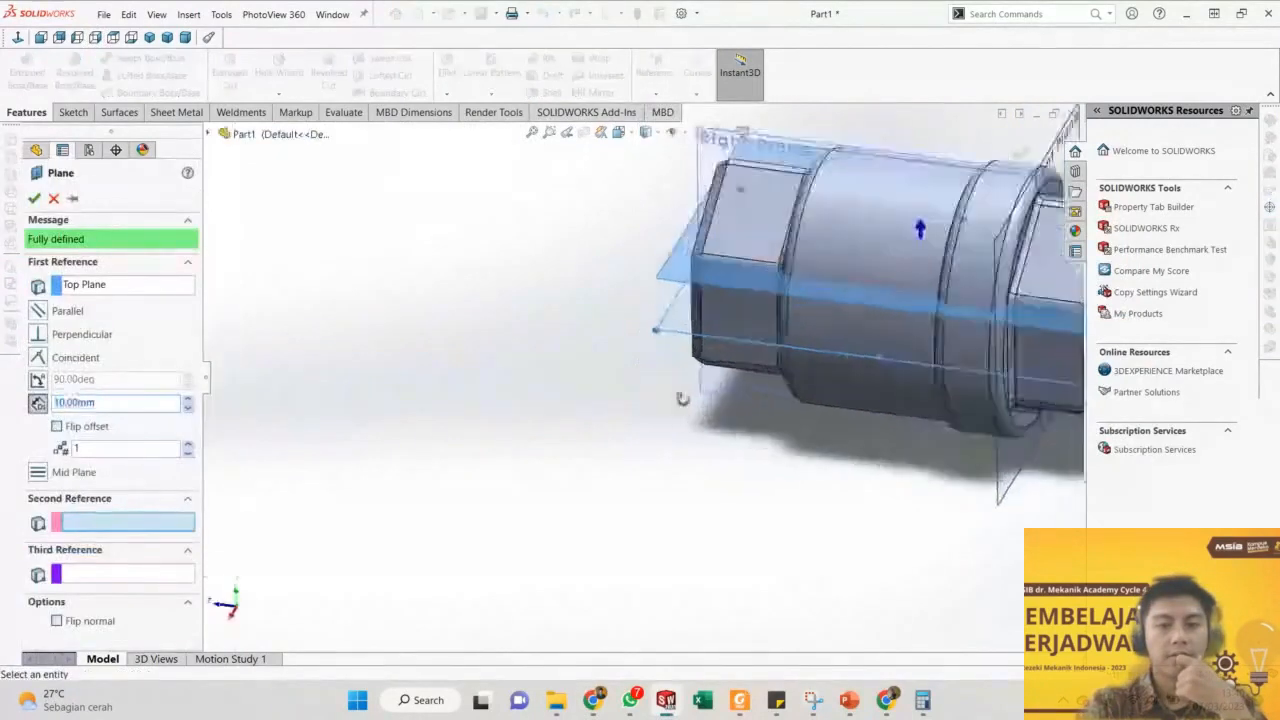
left_click(70, 402)
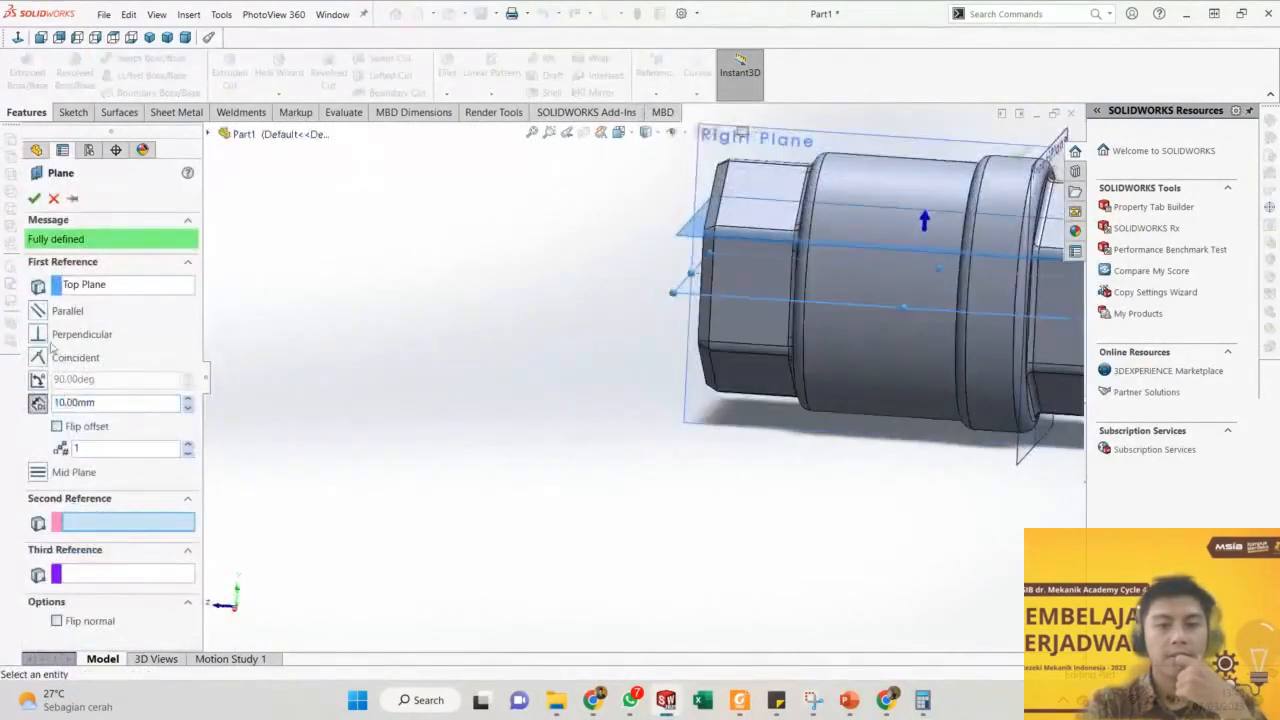
Define the reference plane as parallel to the Top Plane and tangent to the collar's outer cylindrical face, and create it.
left_click(1016, 437)
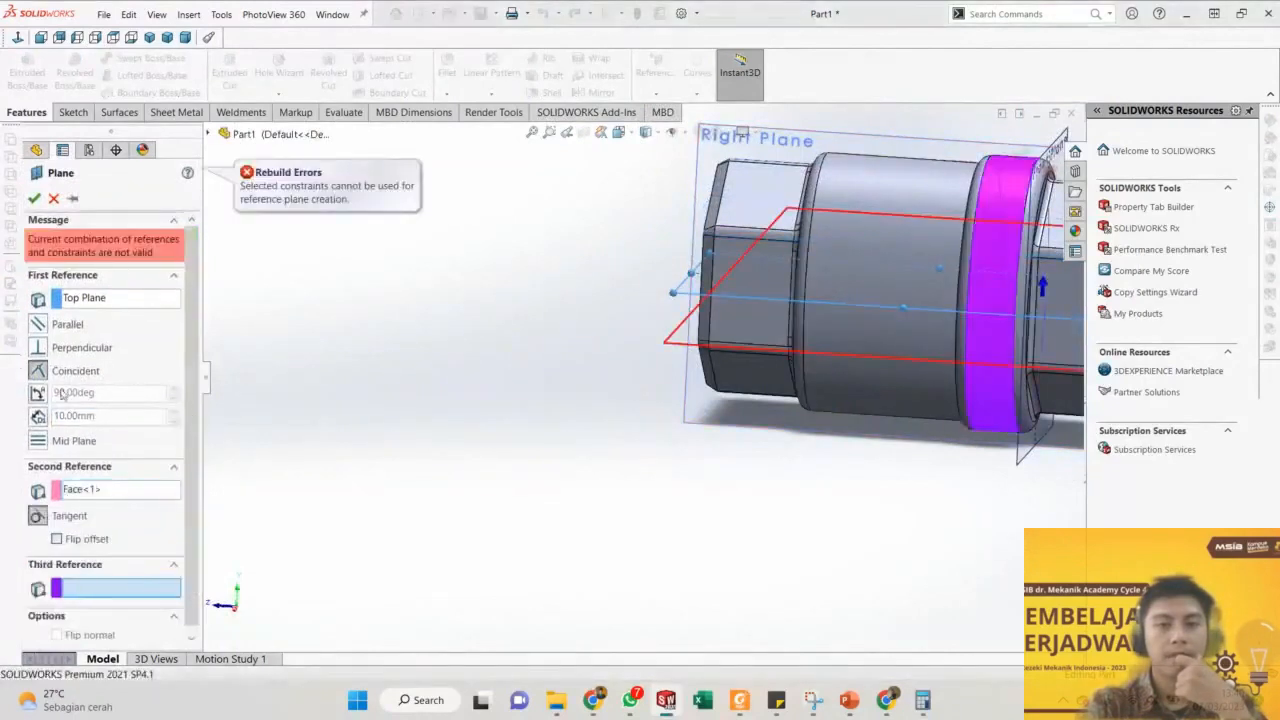
left_click(39, 328)
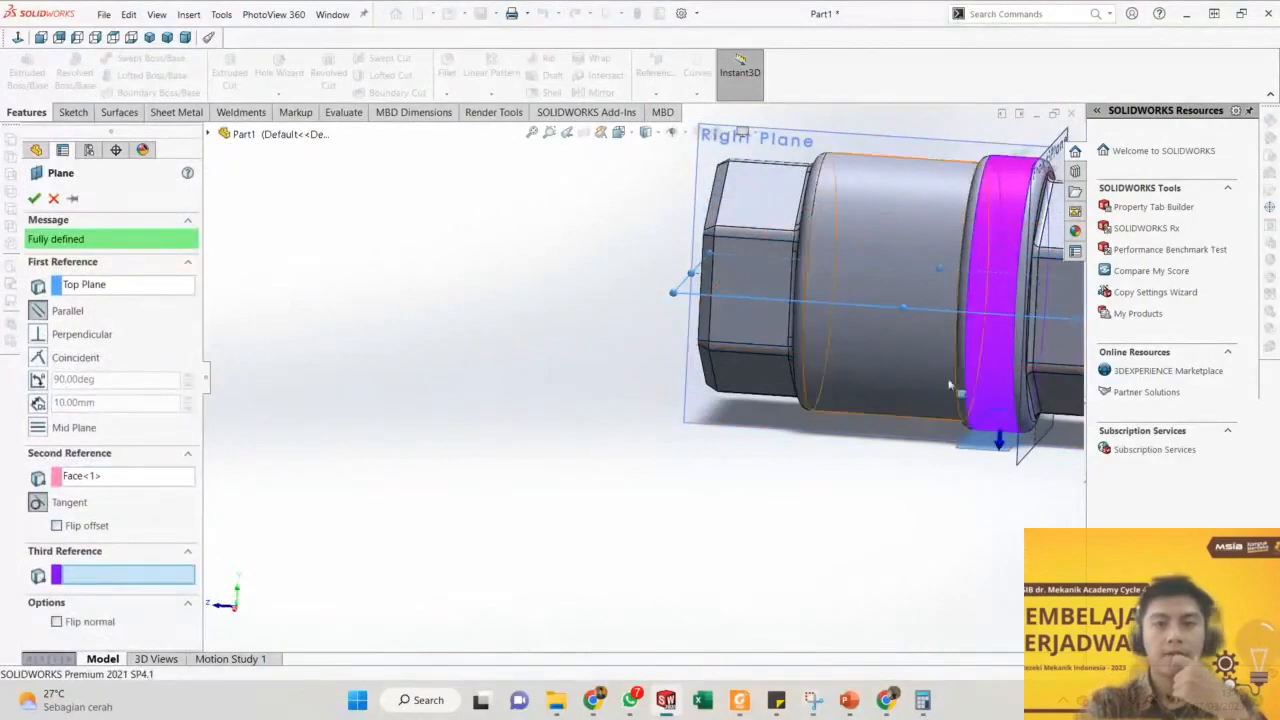
scroll(954, 386, "up", 2)
middle_click_drag(958, 321, 880, 356)
scroll(894, 449, "down", 3)
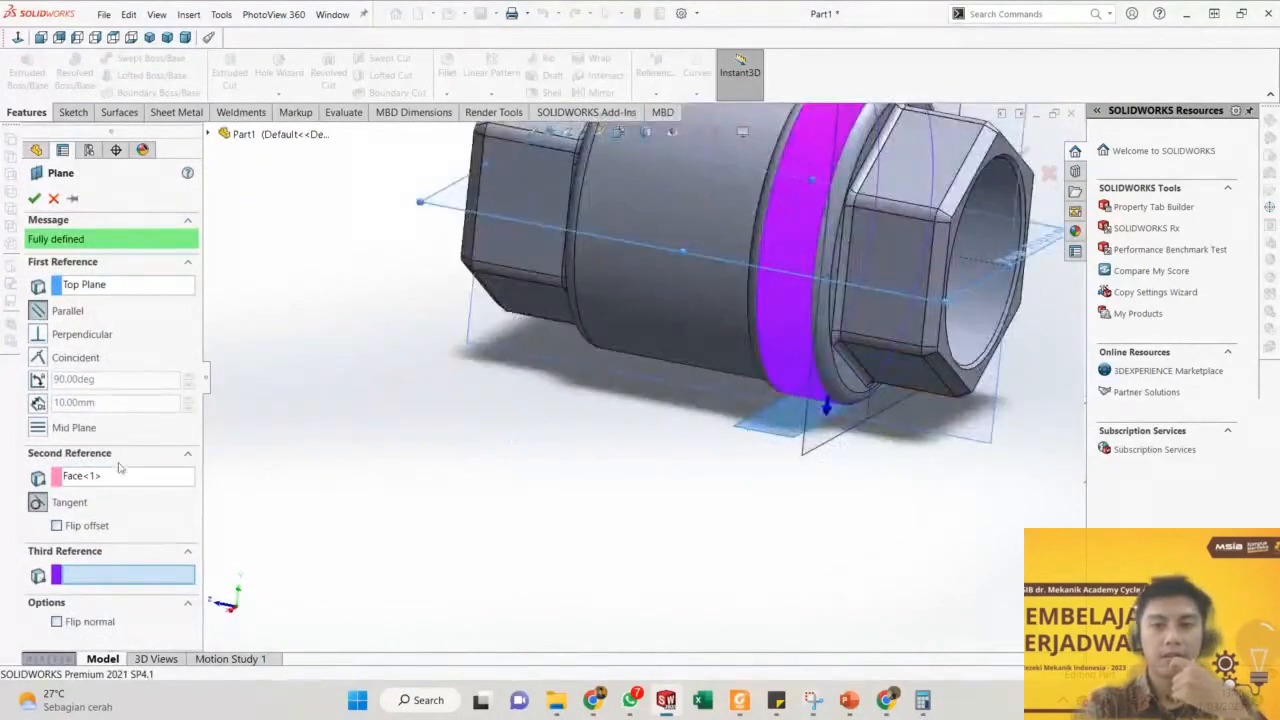
scroll(817, 391, "up", 3)
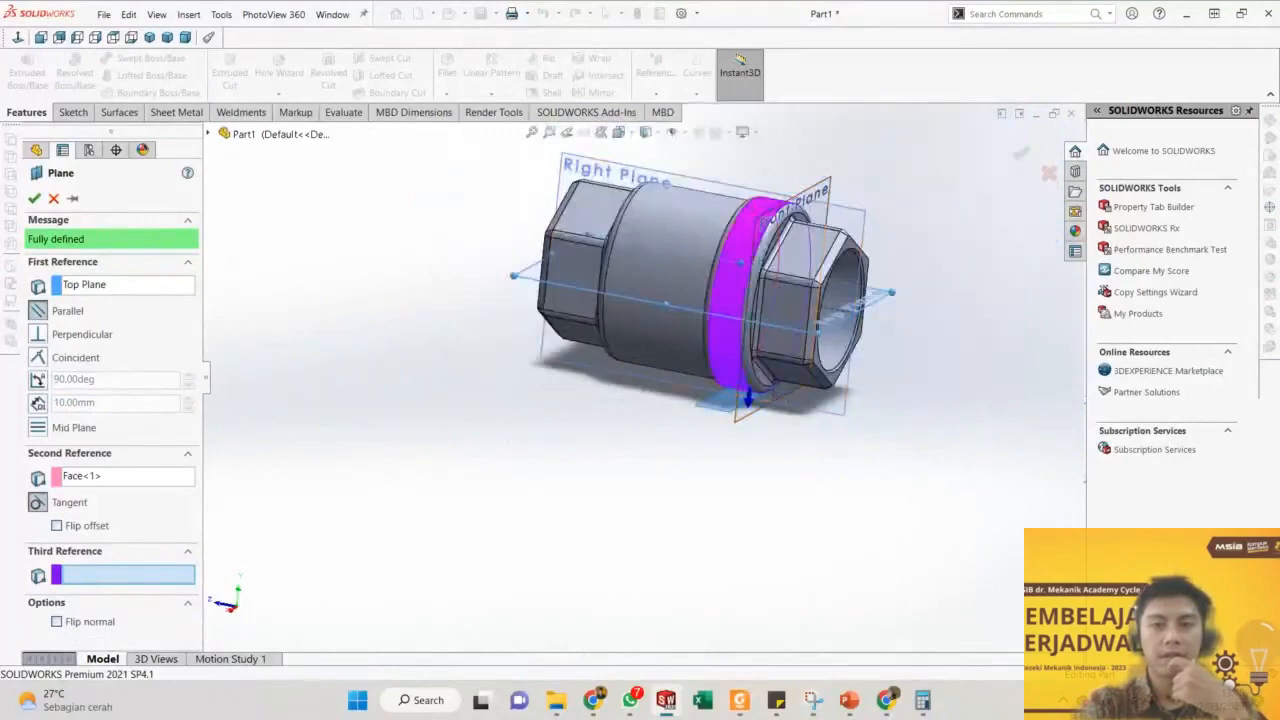
scroll(749, 389, "down", 2)
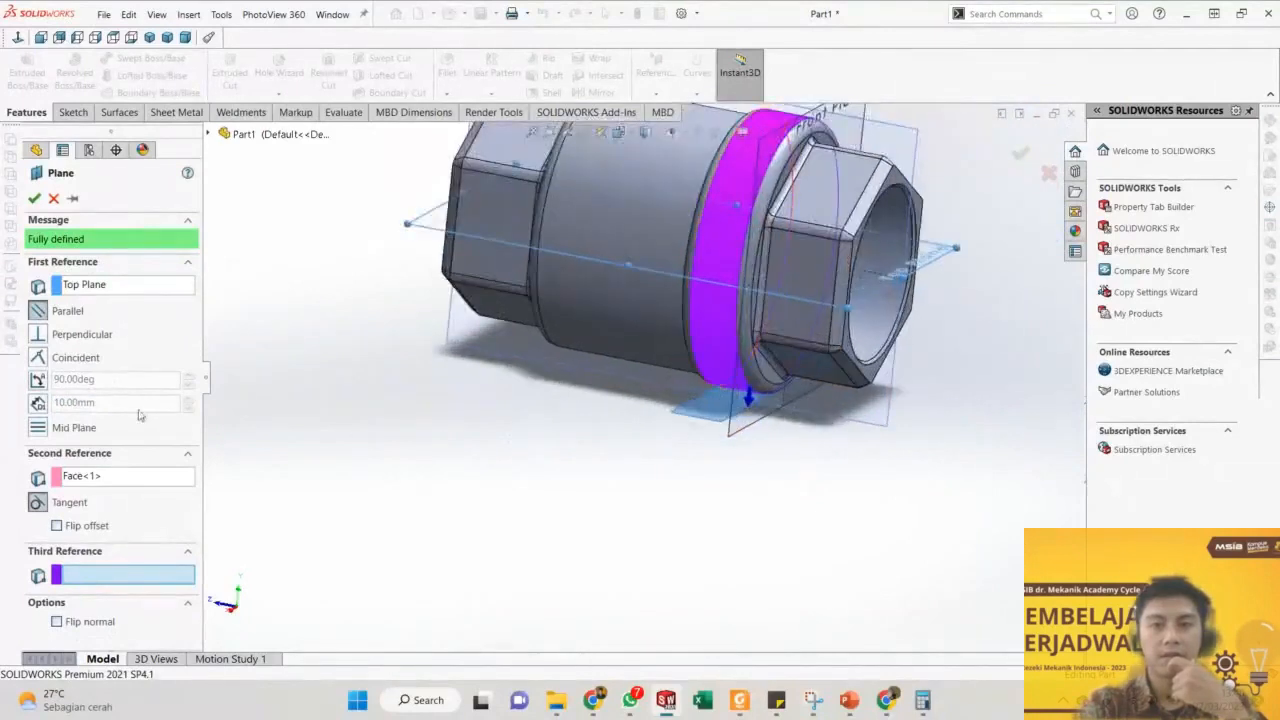
left_click(34, 198)
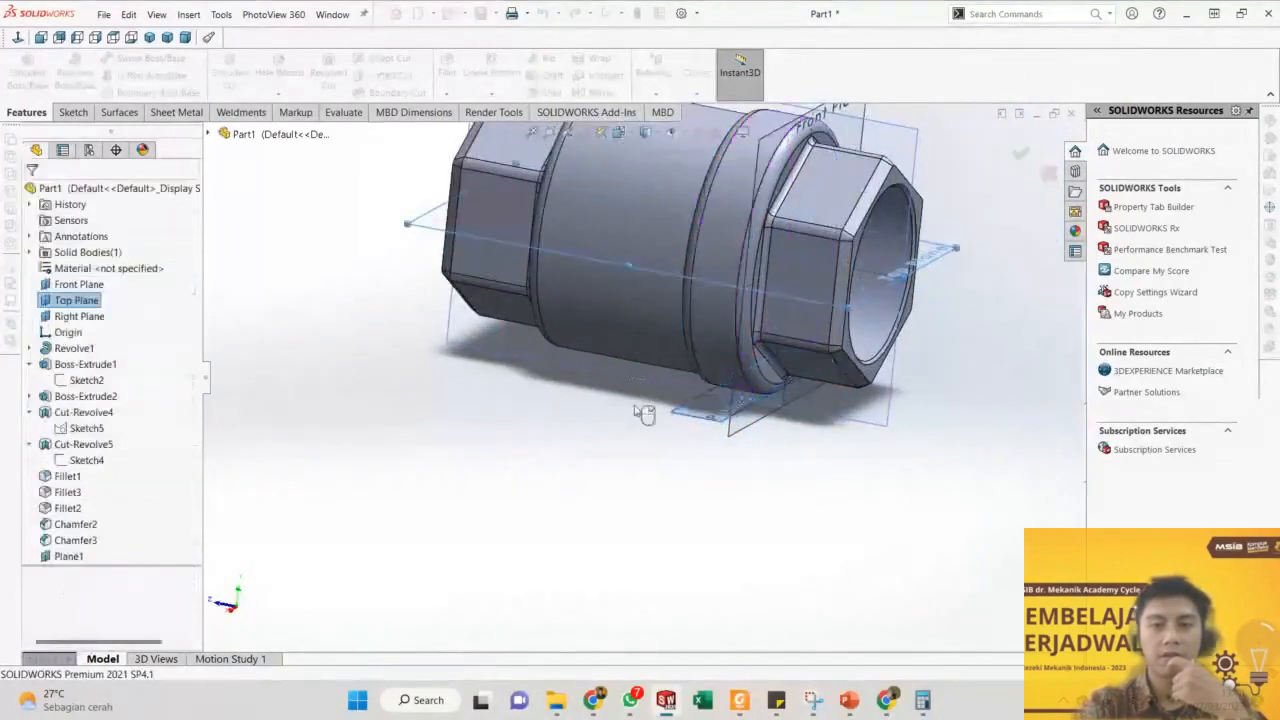
Enlarge the displayed border of the new tangent plane so it extends beyond both ends of the valve body.
scroll(646, 414, "up", 3)
middle_click_drag(646, 414, 671, 443)
left_click_drag(686, 405, 386, 395)
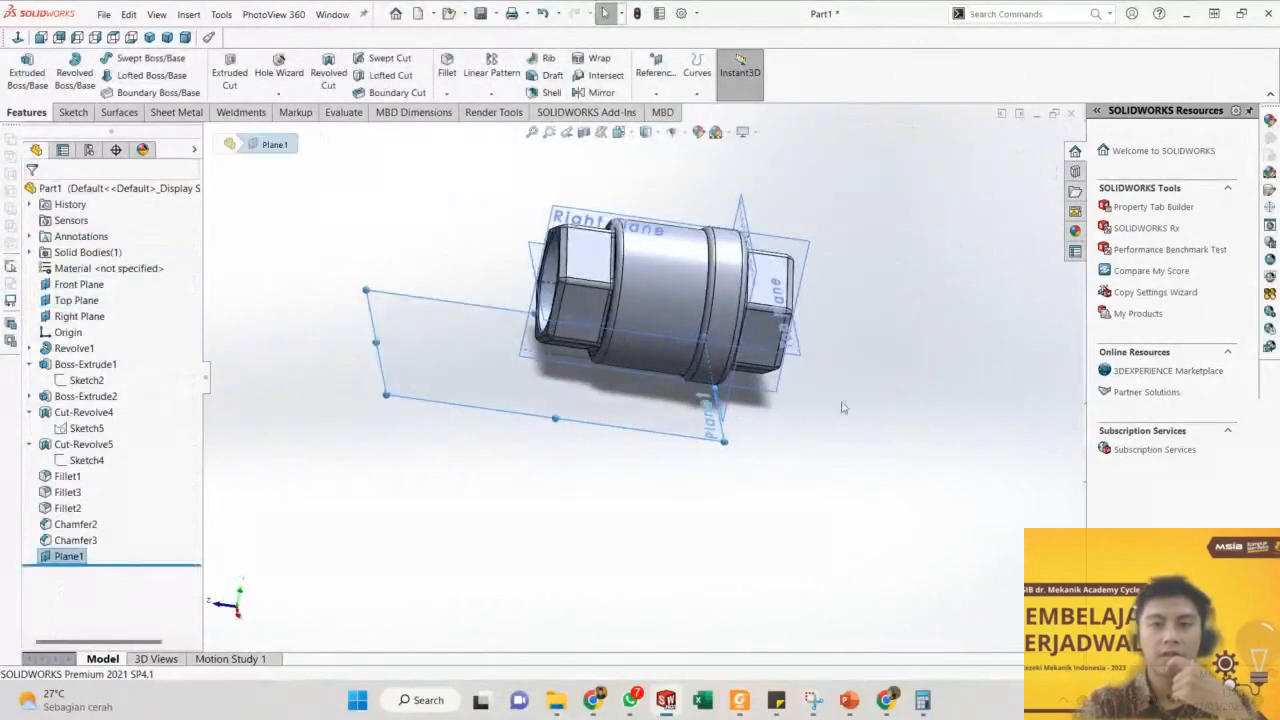
left_click_drag(724, 440, 874, 455)
scroll(650, 439, "up", 2)
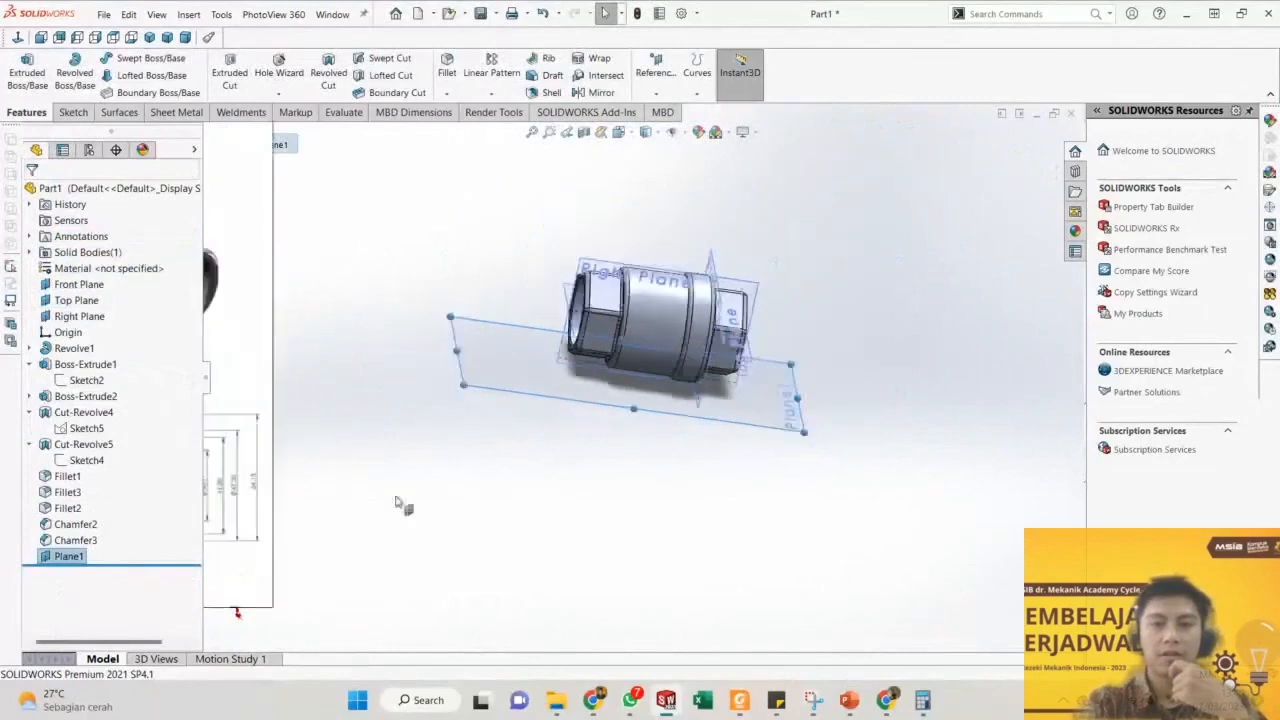
Start another reference plane from the tangent plane and set its offset distance to the overall height in section A-A, 54.13 mm.
scroll(403, 505, "up", 2)
scroll(260, 515, "down", 1)
scroll(303, 490, "up", 3)
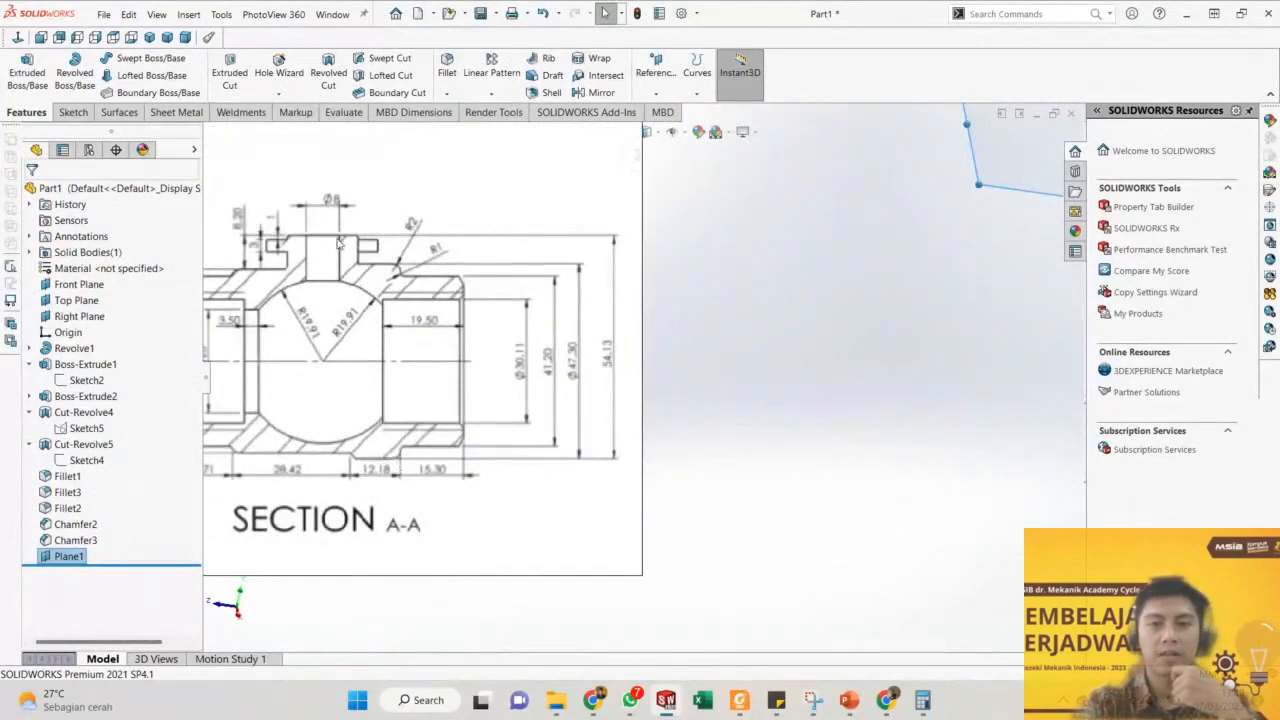
scroll(826, 325, "up", 3)
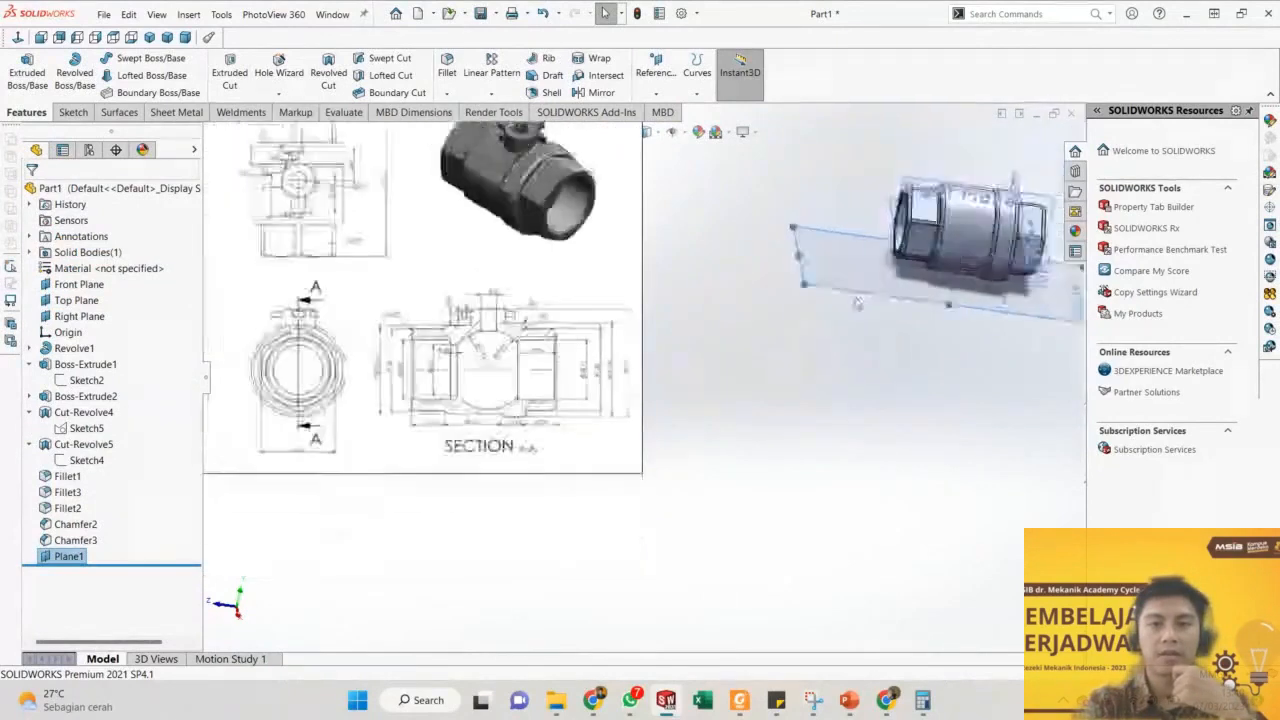
scroll(925, 282, "down", 3)
middle_click_drag(998, 328, 754, 419, "ctrl")
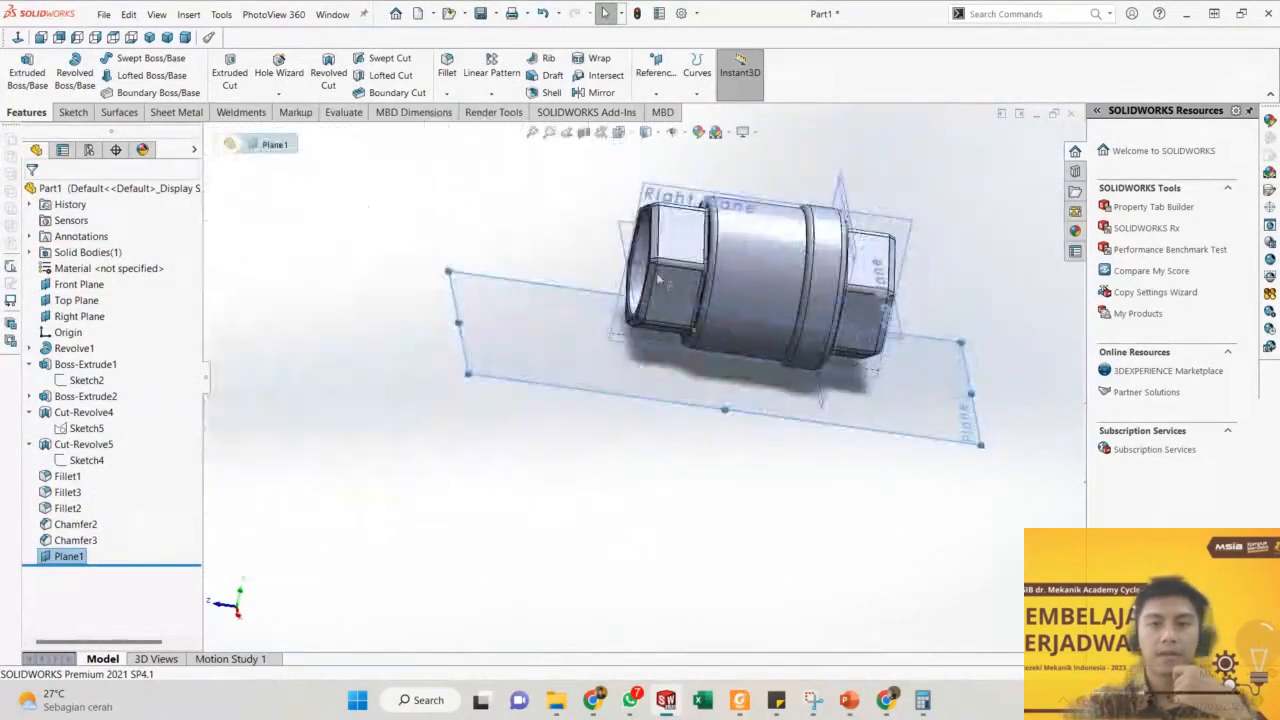
left_click(655, 66)
left_click(662, 106)
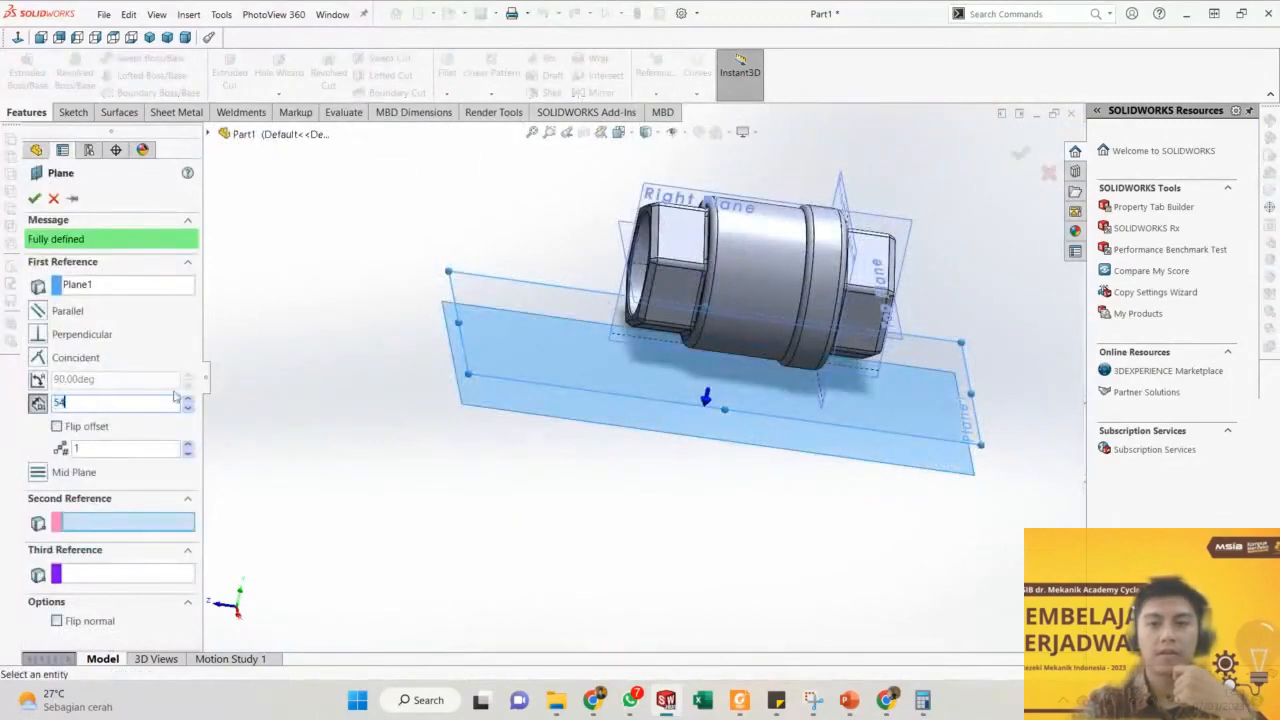
scroll(270, 515, "up", 2)
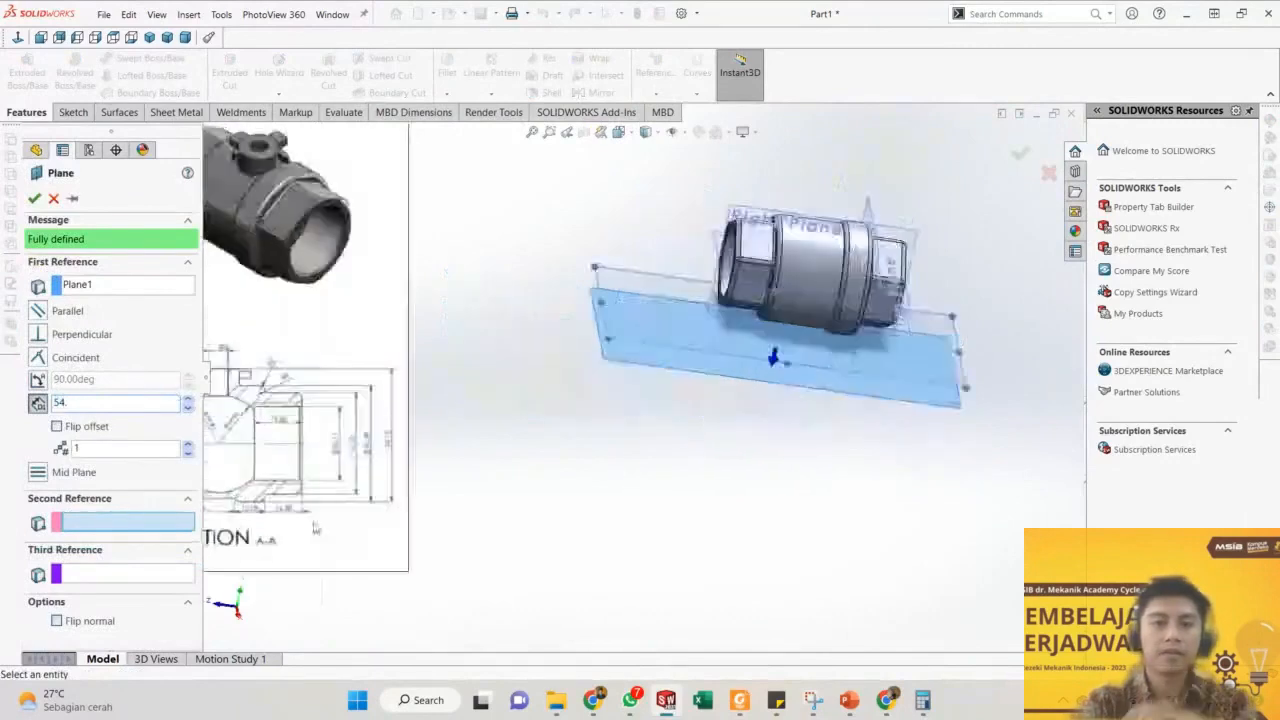
scroll(304, 525, "down", 2)
scroll(615, 396, "up", 2)
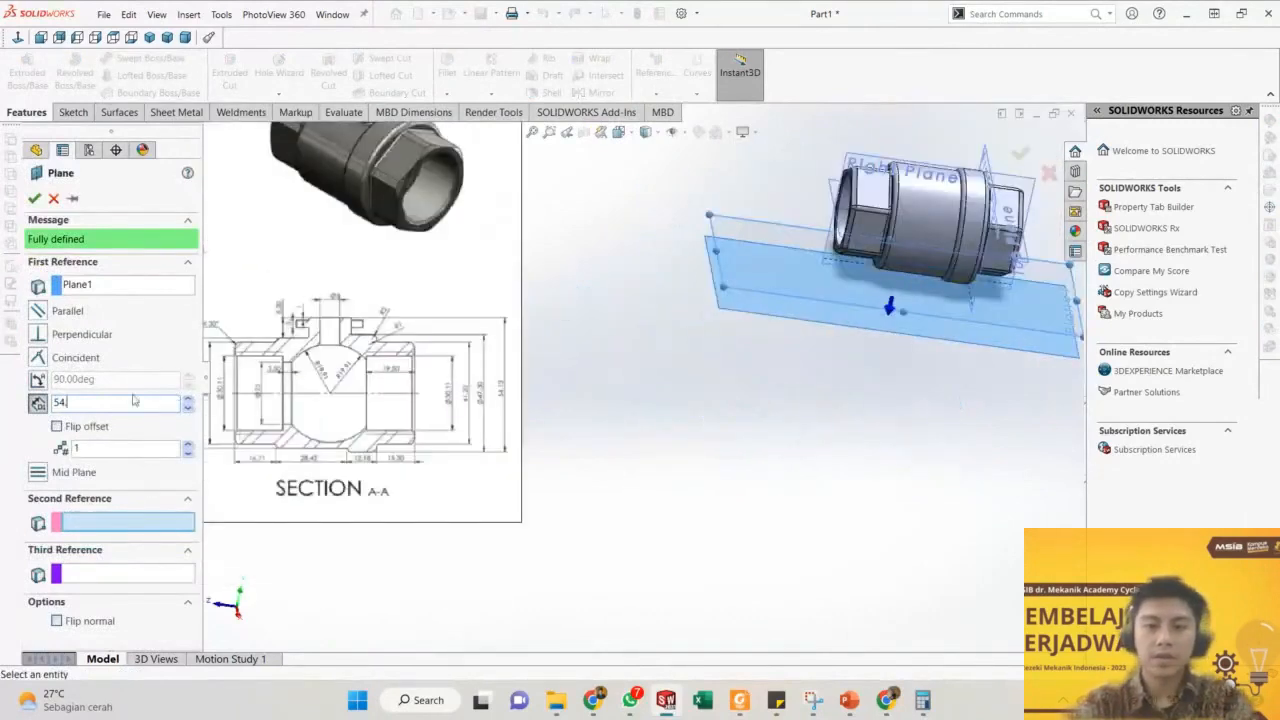
type("54.13")
key("Return")
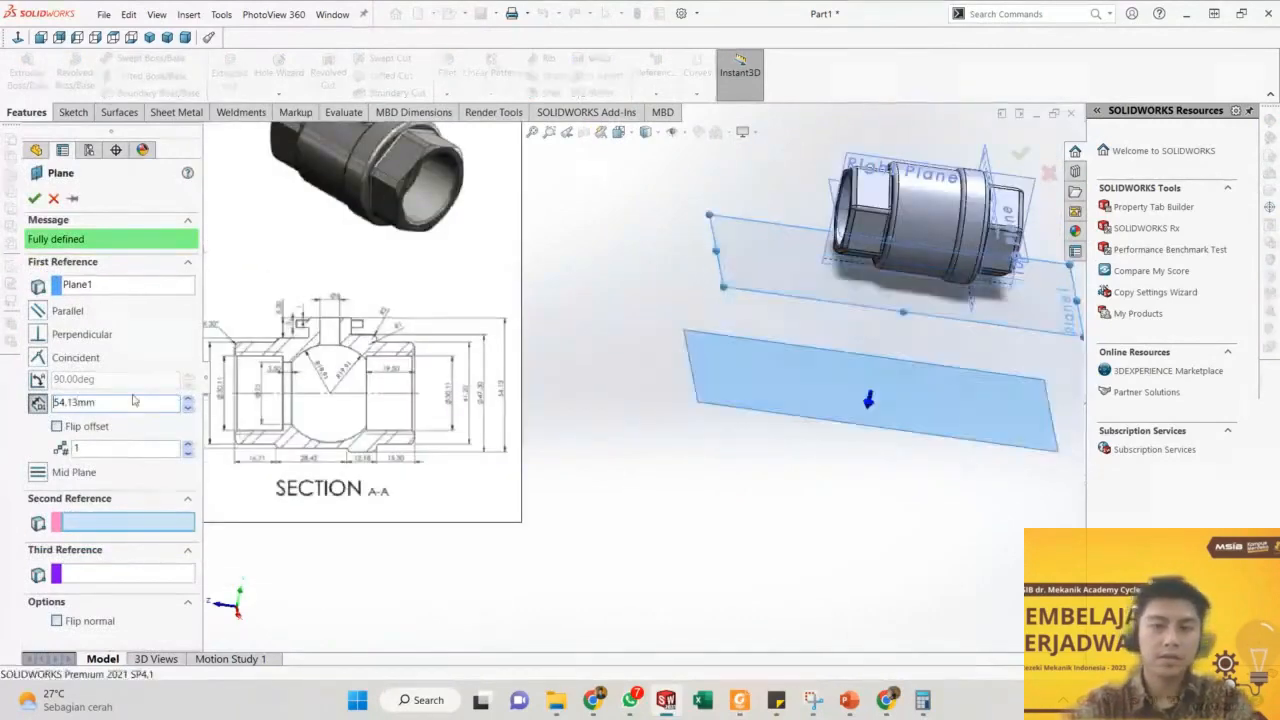
Flip the offset so the plane lies above the valve body, and create it.
left_click(63, 428)
scroll(657, 339, "up", 2)
middle_click_drag(657, 339, 661, 340)
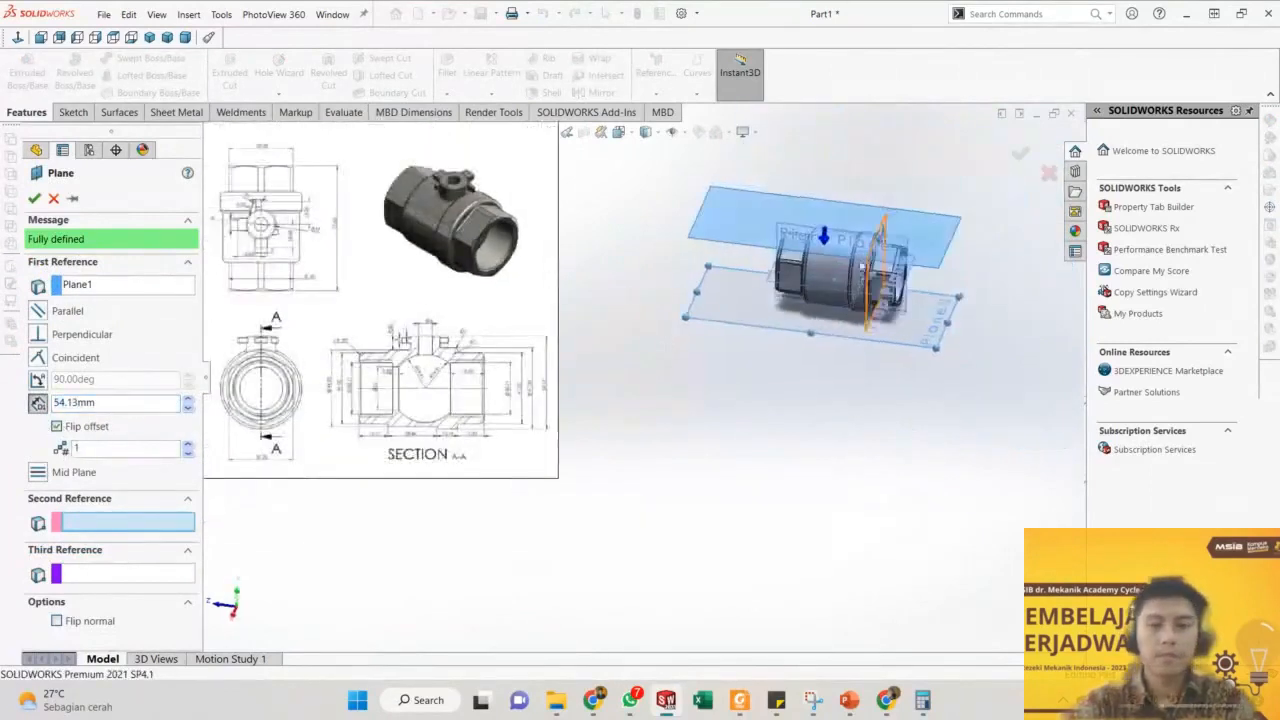
scroll(893, 250, "down", 5)
middle_click_drag(762, 305, 830, 250)
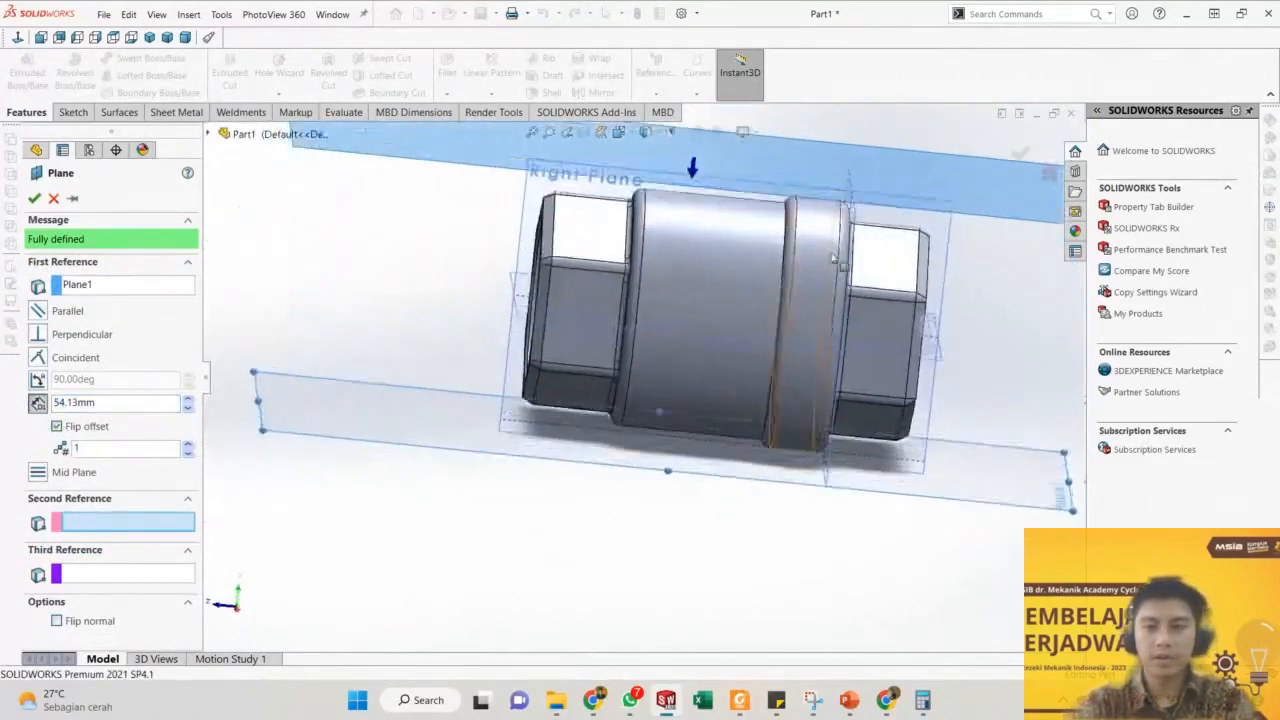
scroll(837, 260, "up", 2)
scroll(781, 284, "down", 2)
middle_click_drag(781, 284, 775, 250)
key("Return")
scroll(649, 291, "up", 3)
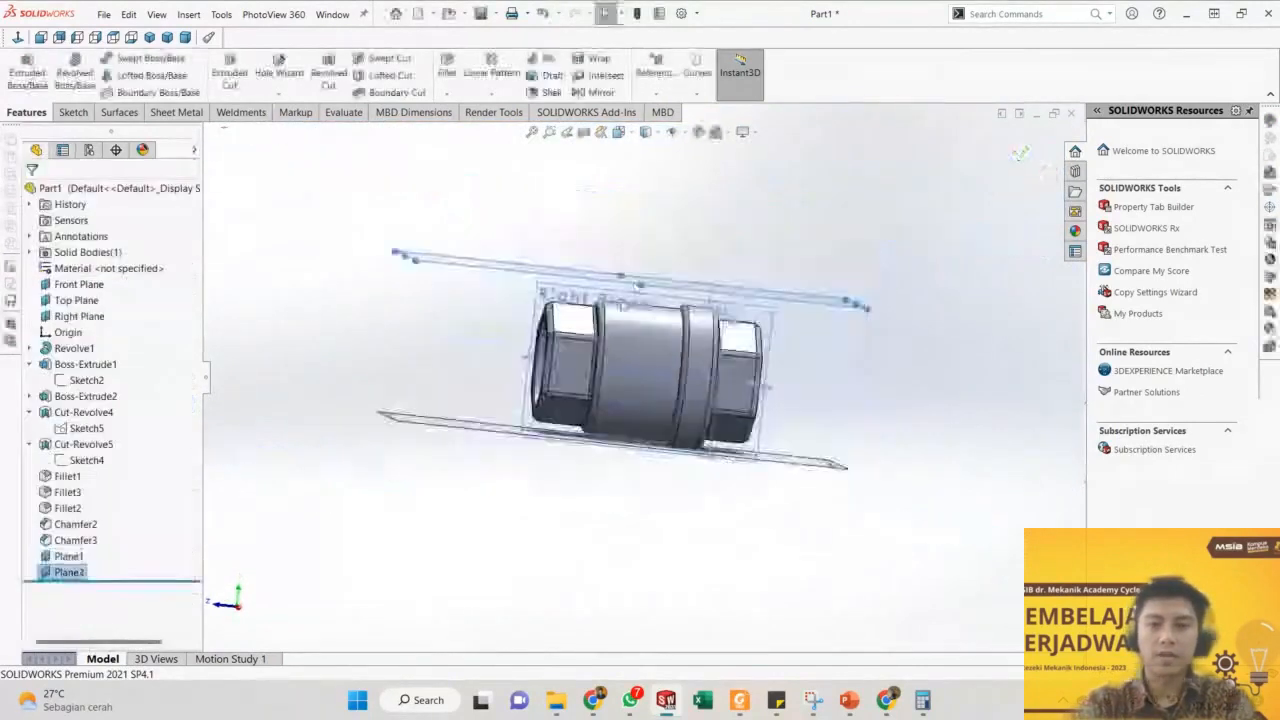
mouse_move(649, 291)
middle_mouse_down()
mouse_move(675, 389)
mouse_move(580, 365)
mouse_move(546, 388)
middle_mouse_up()
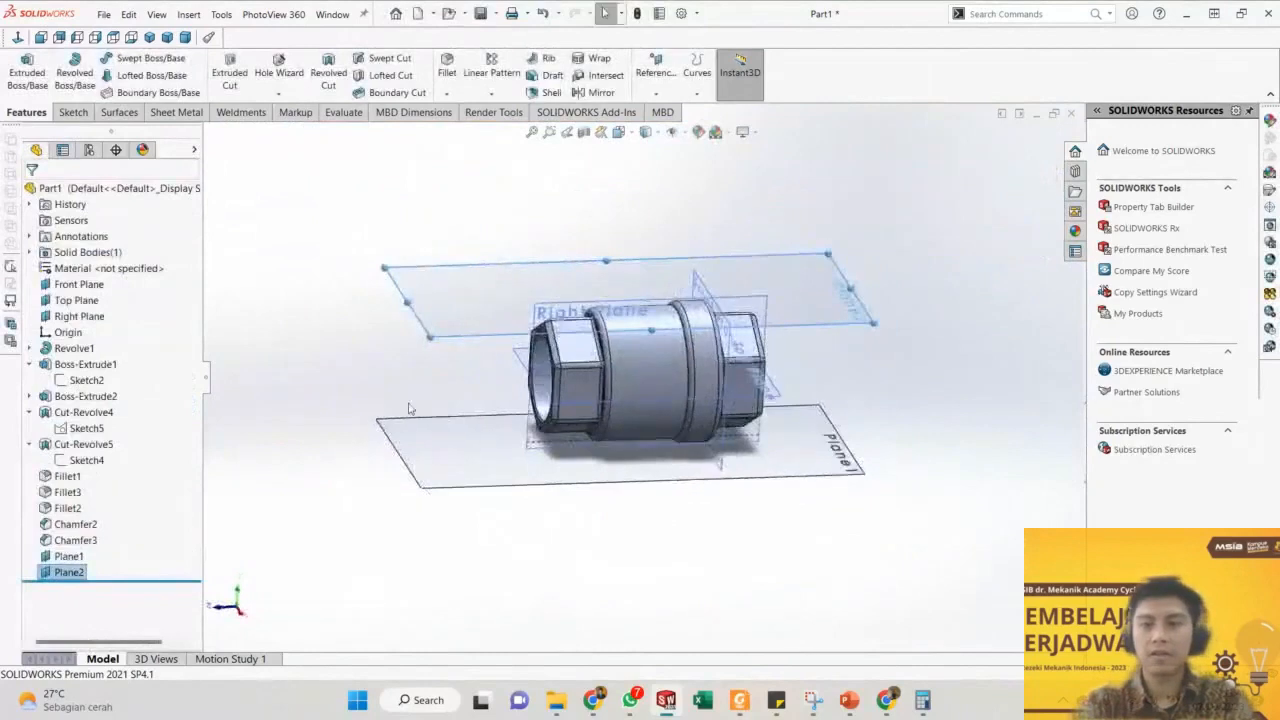
Check the stem boss in section A-A and start a sketch on the offset plane above the body.
scroll(546, 388, "down", 4)
scroll(222, 468, "up", 3)
scroll(222, 464, "down", 2)
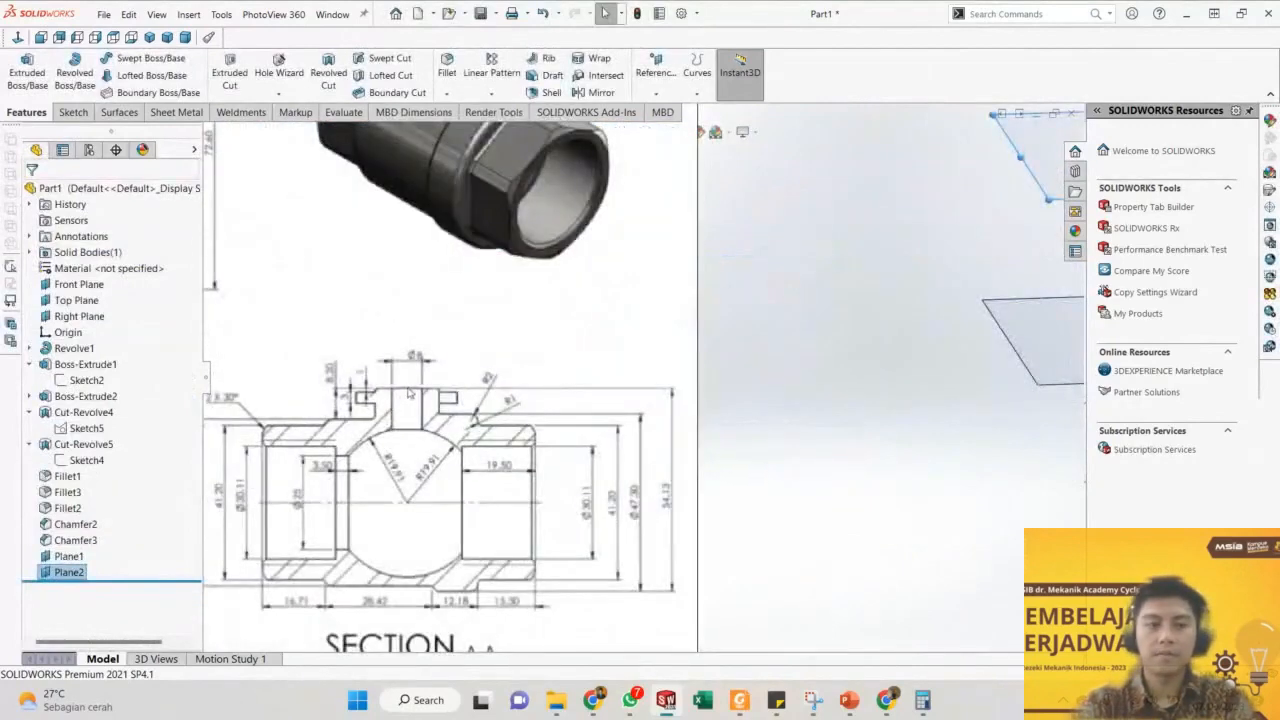
scroll(480, 365, "up", 3)
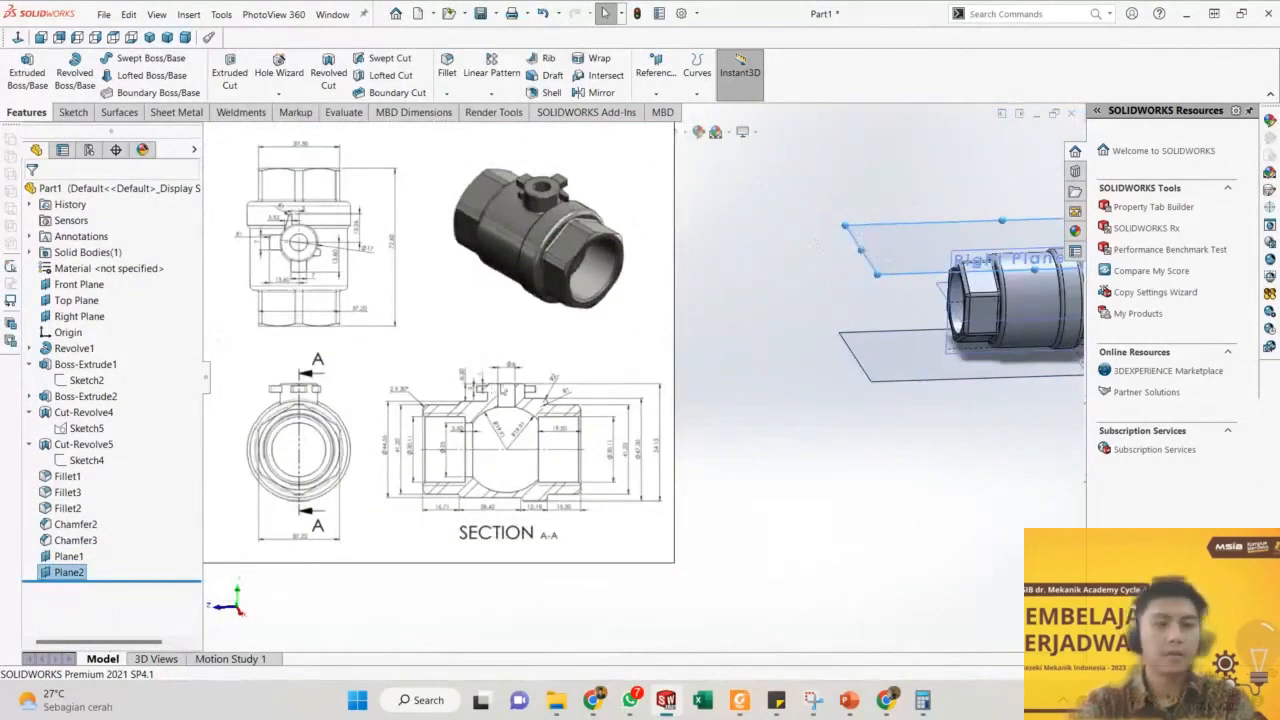
left_click(813, 282)
left_click(861, 252)
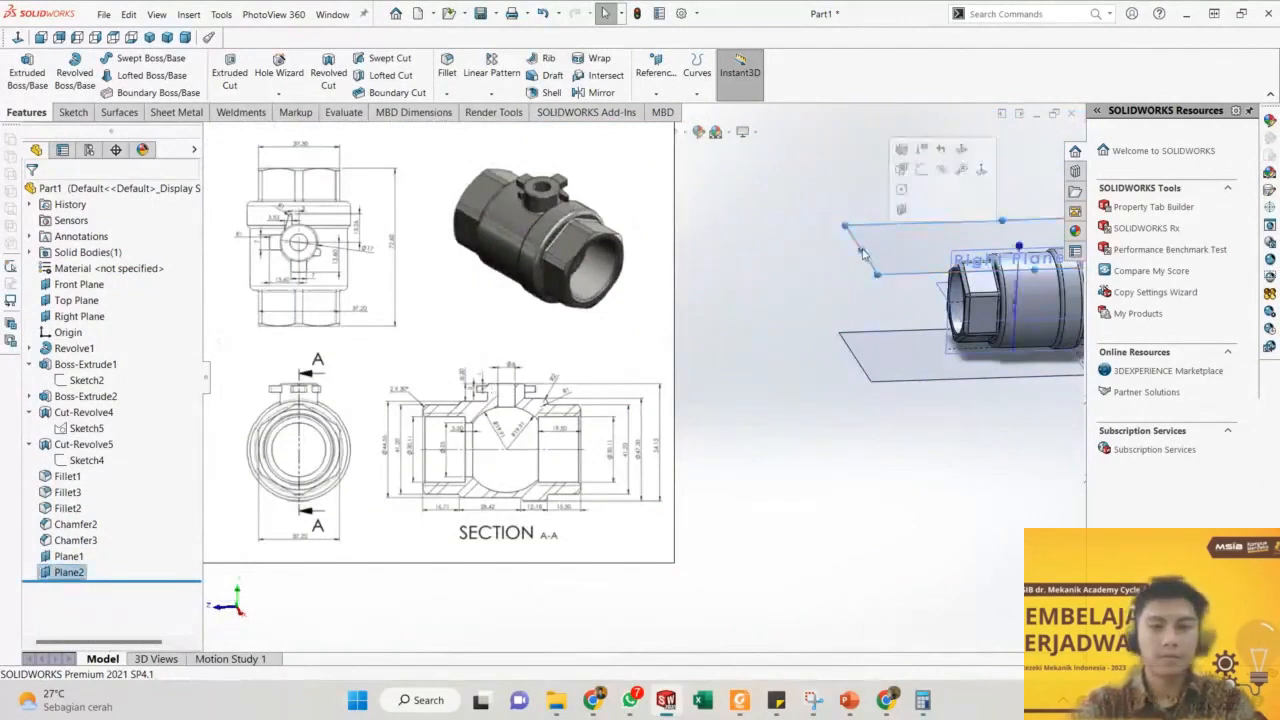
left_click(921, 172)
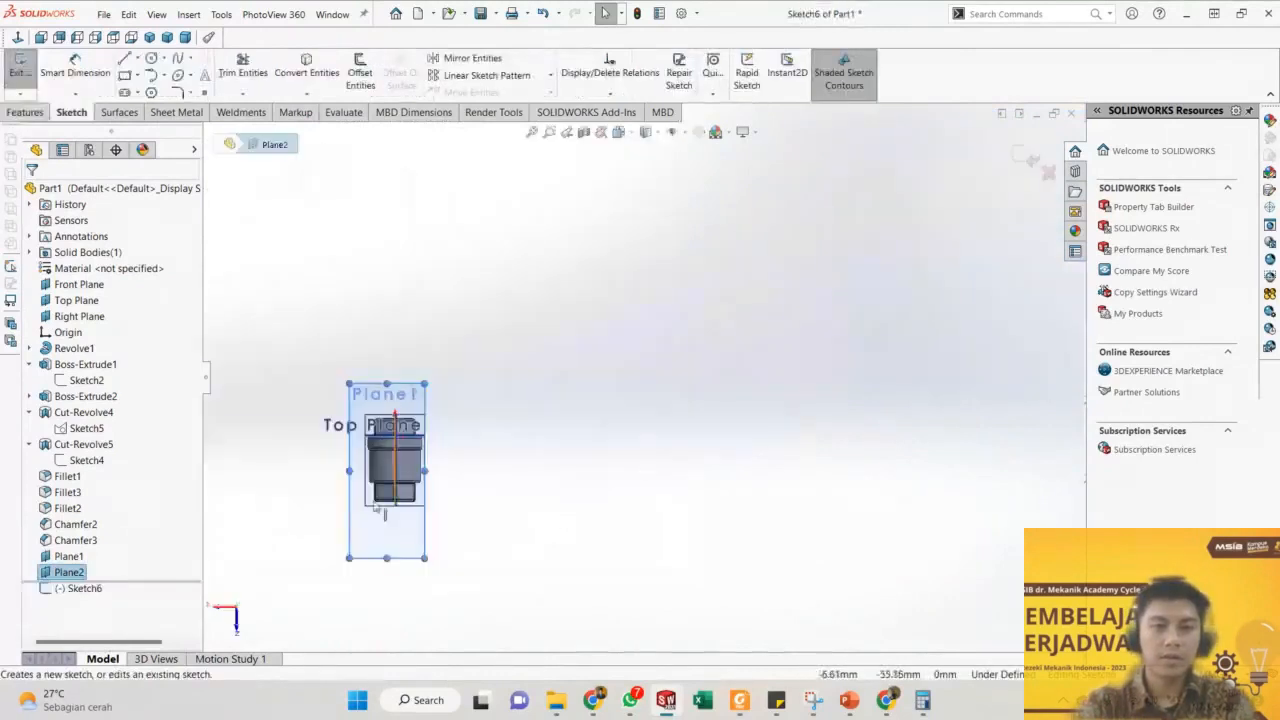
Hide the tangent plane below the body and the Front, Top and Right planes.
left_click(70, 556)
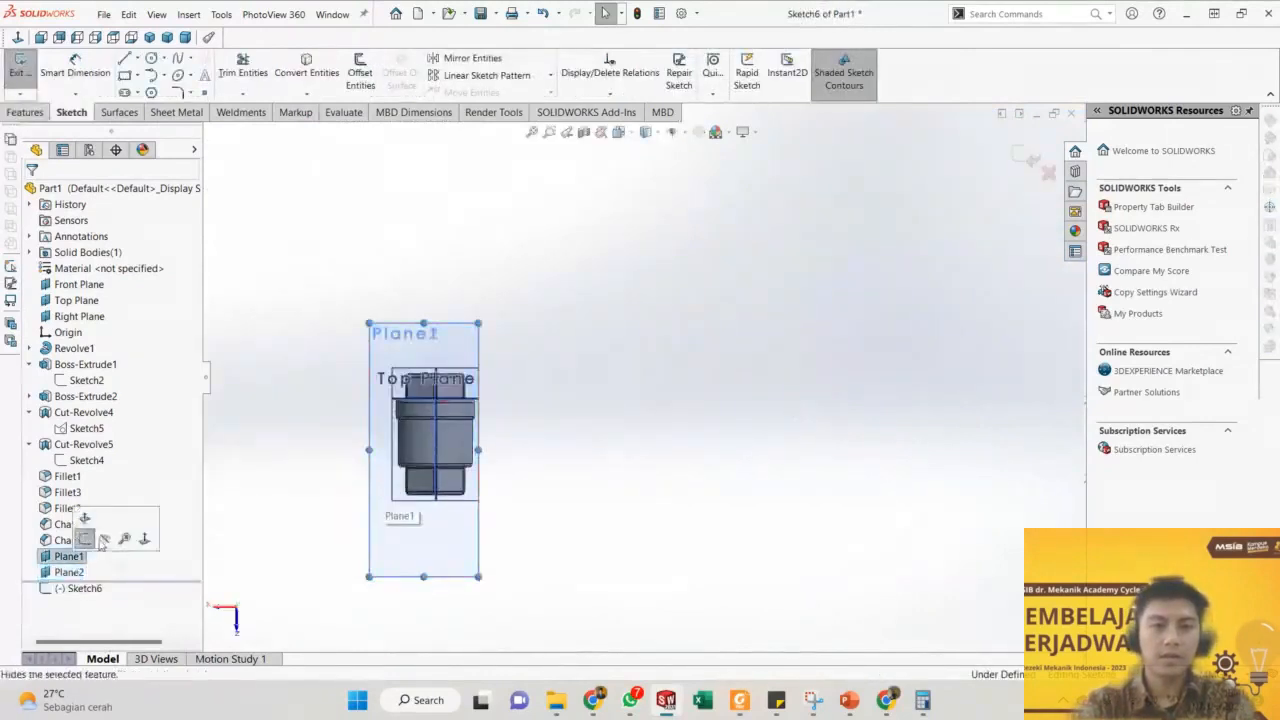
left_click(104, 541)
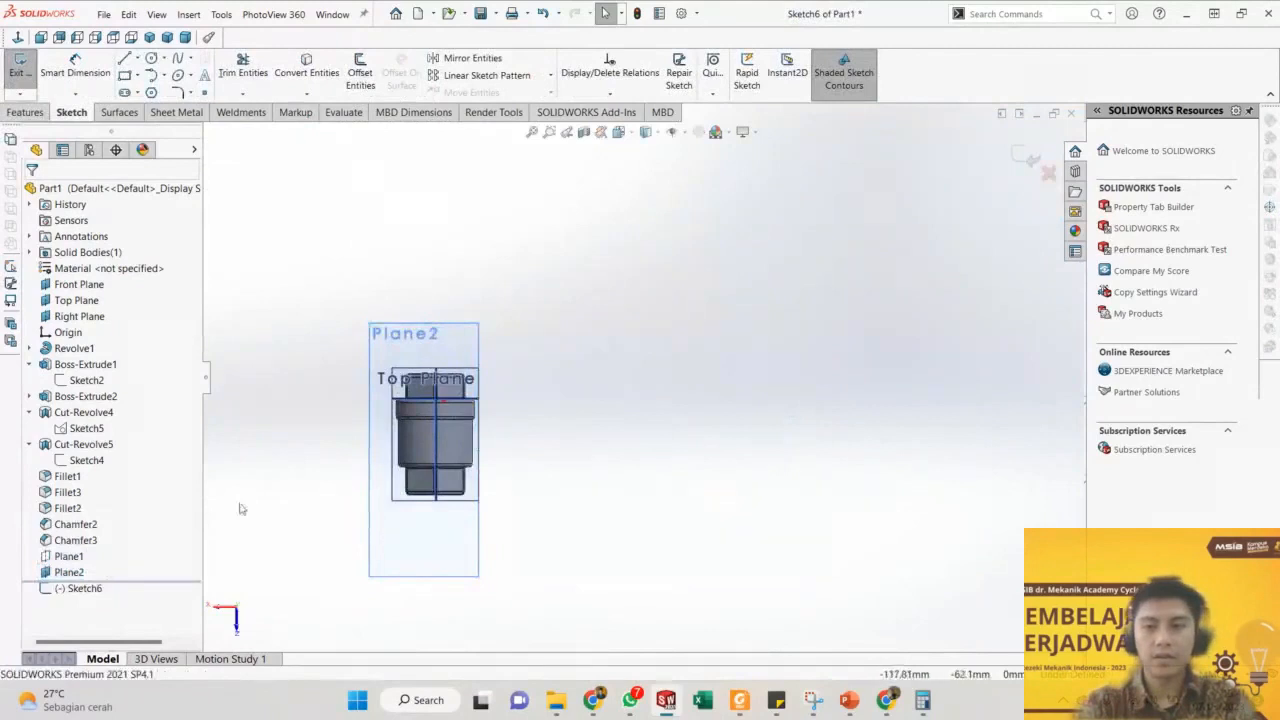
left_click(76, 284)
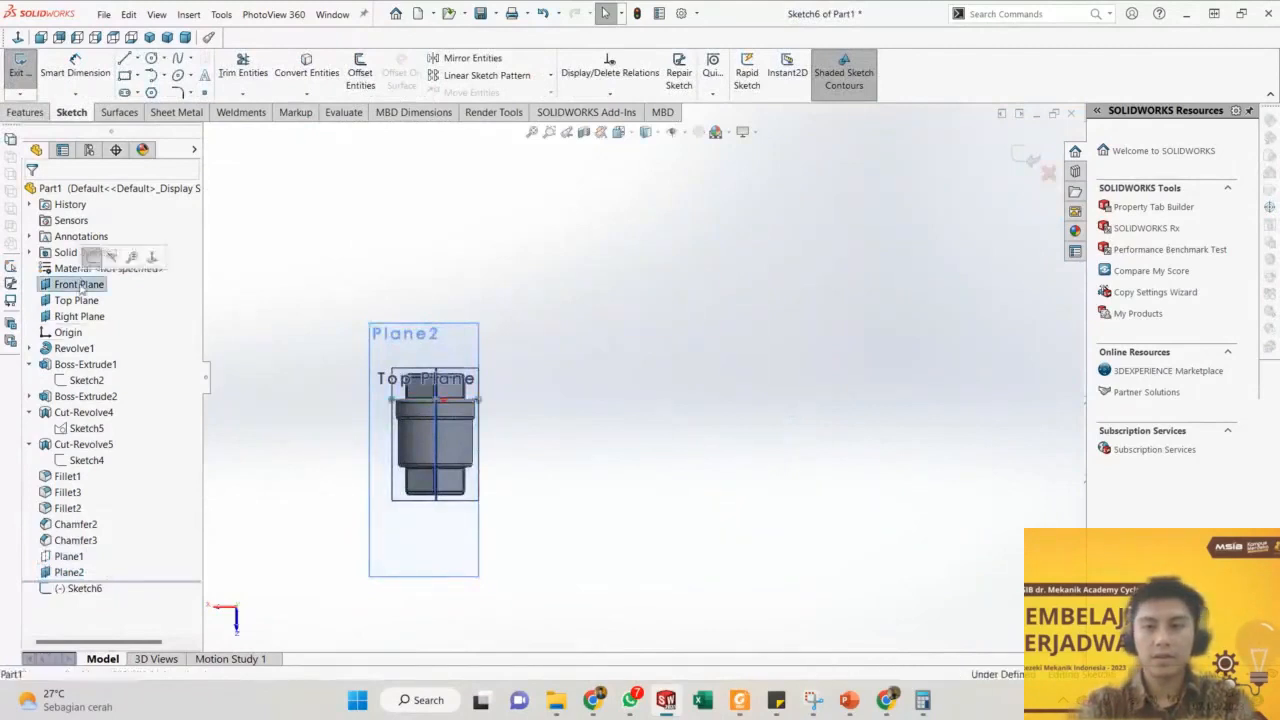
left_click(70, 317, "shift")
left_click(88, 296)
scroll(361, 450, "down", 3)
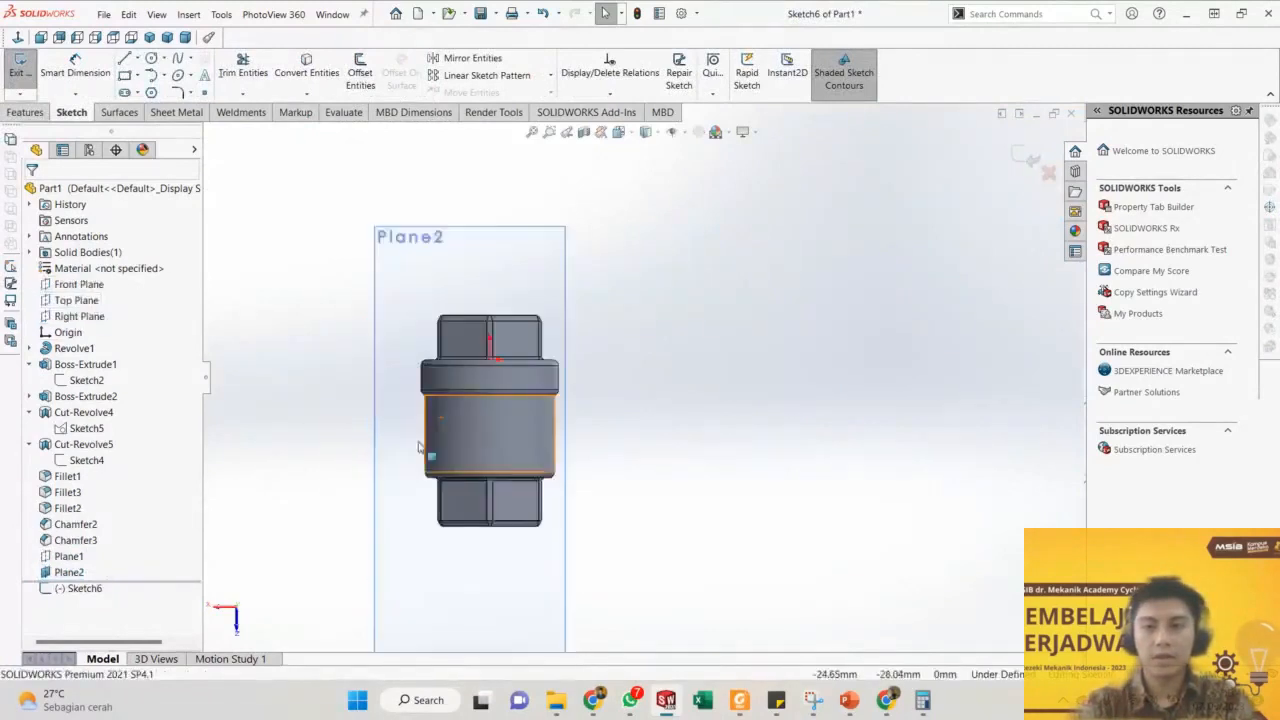
Orient the view normal to the sketch plane from above with the valve axis horizontal, and check the stem boss in section A-A.
scroll(486, 391, "up", 5)
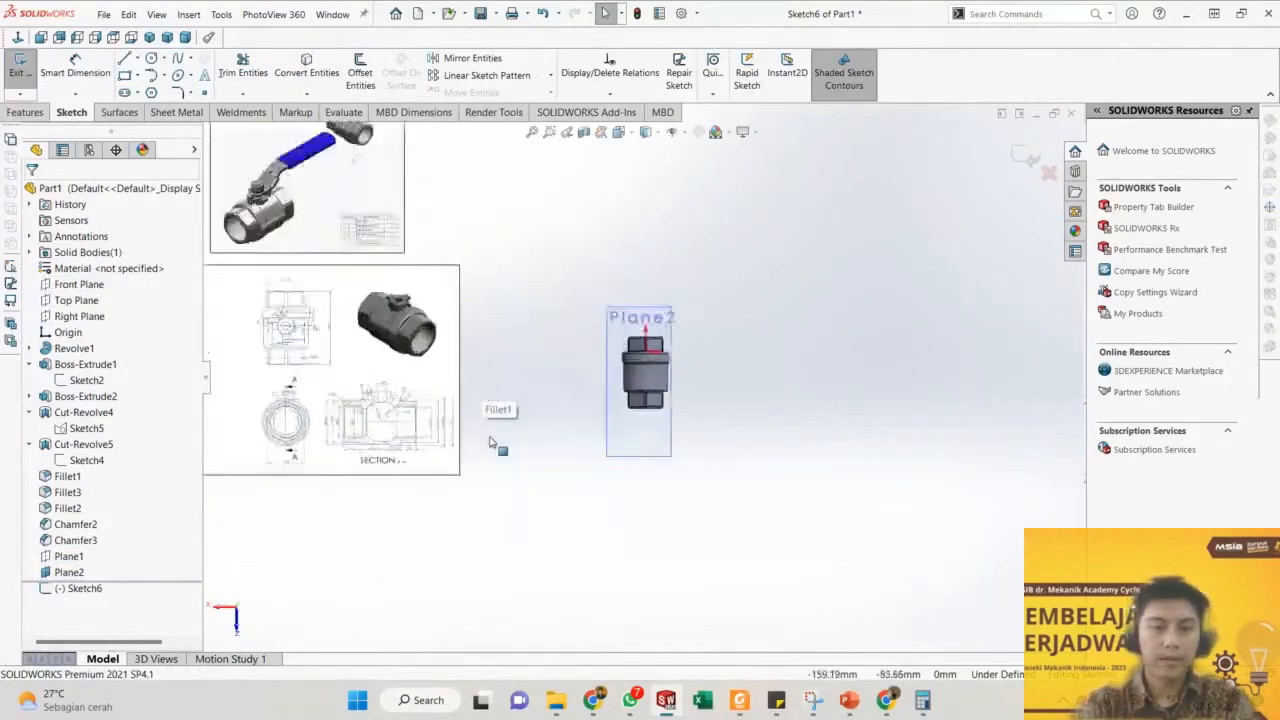
middle_click_drag(666, 449, 654, 474)
key("ctrl+8")
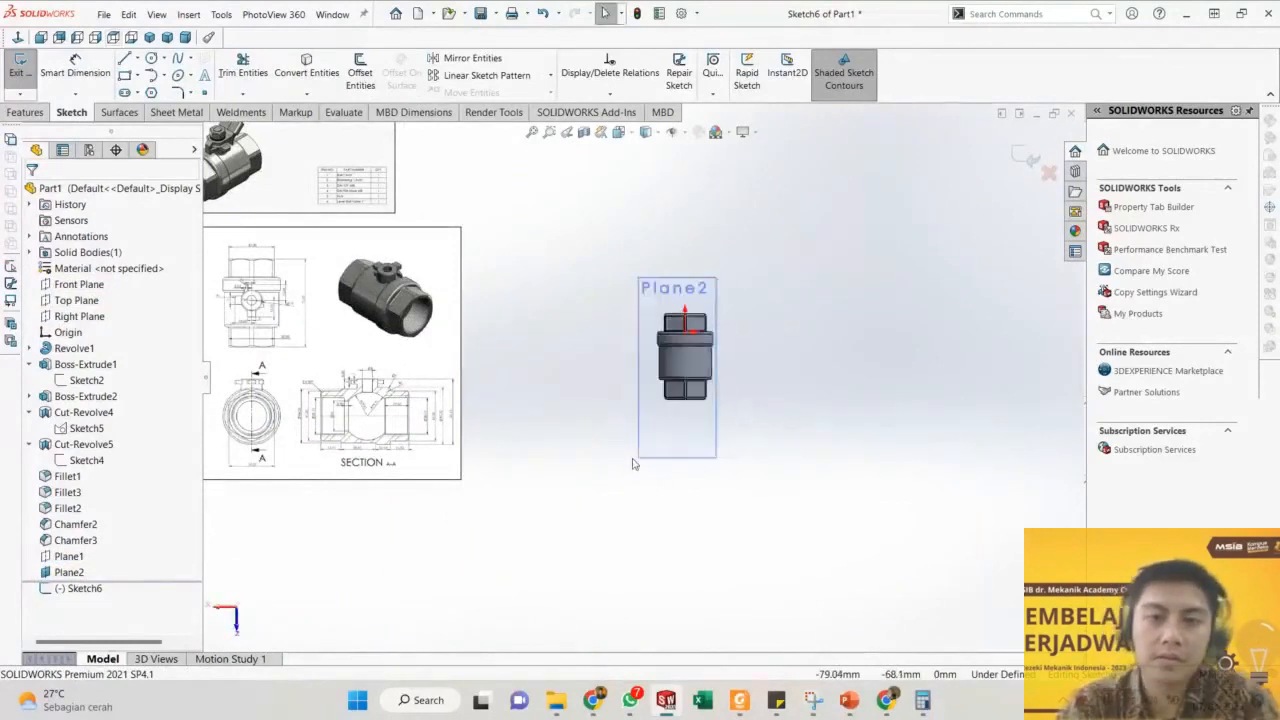
middle_click_drag(650, 455, 760, 393)
key("ctrl+8")
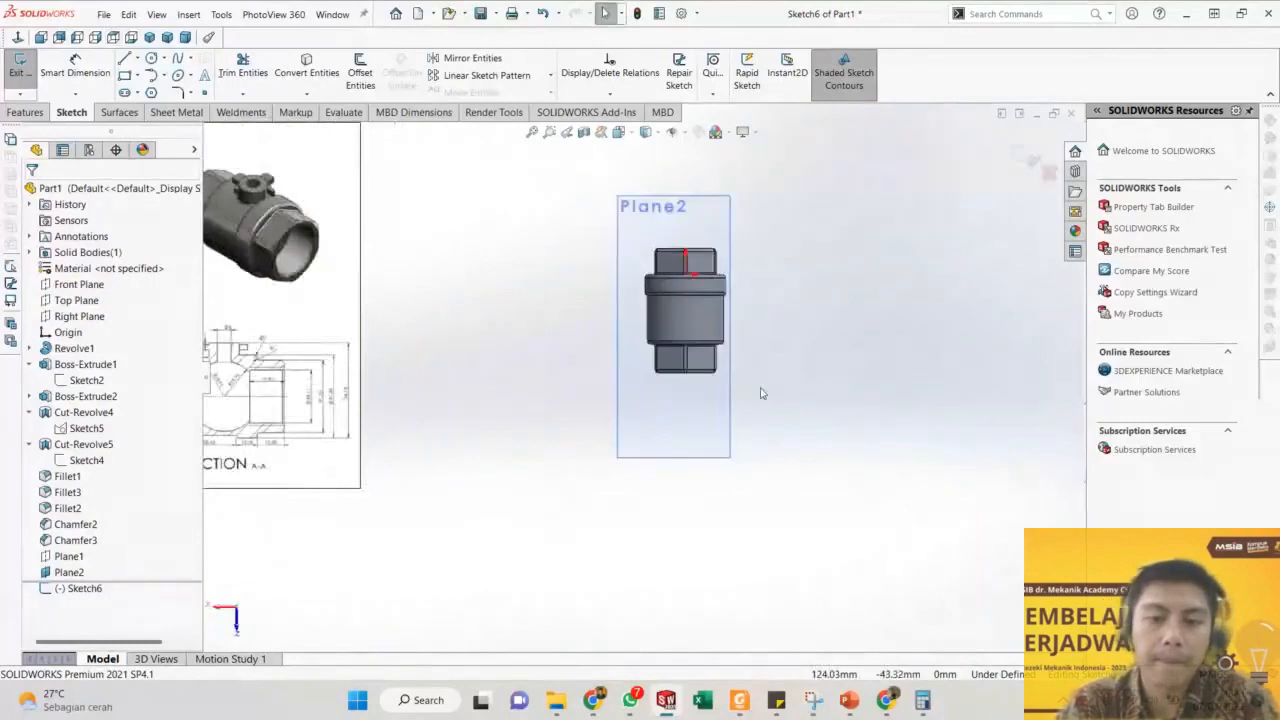
key("ctrl+8")
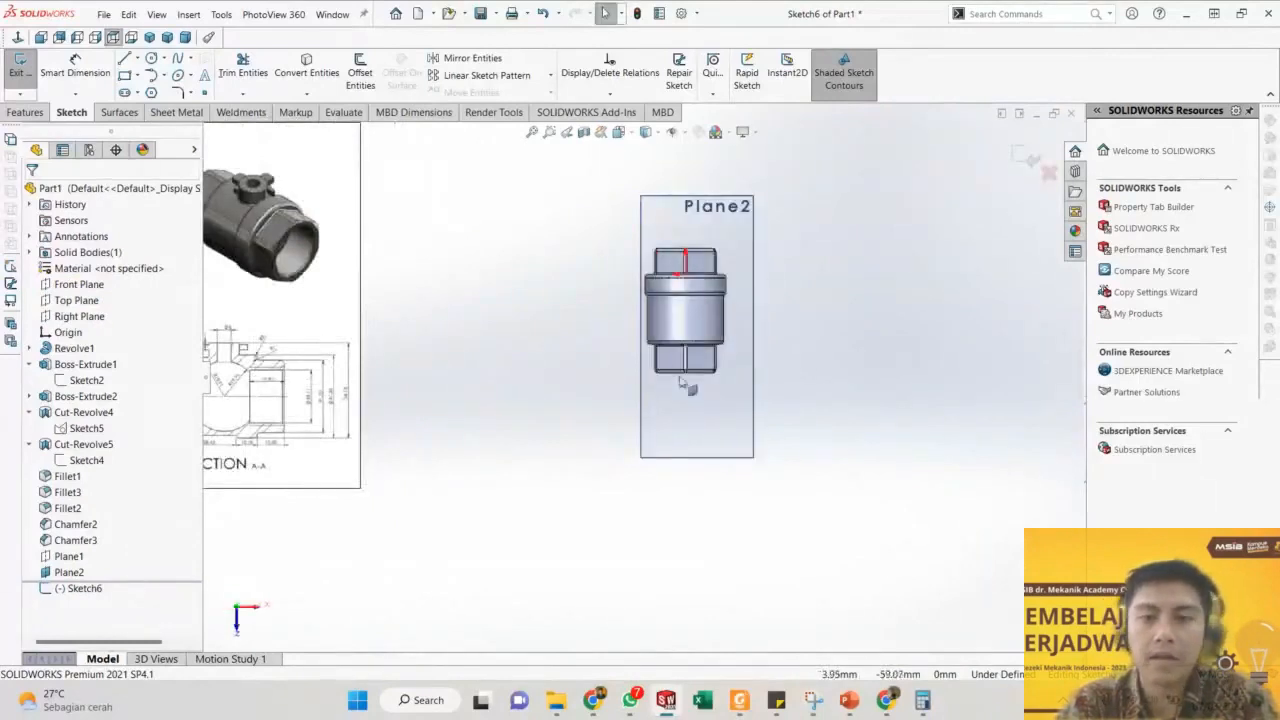
key("ctrl+8")
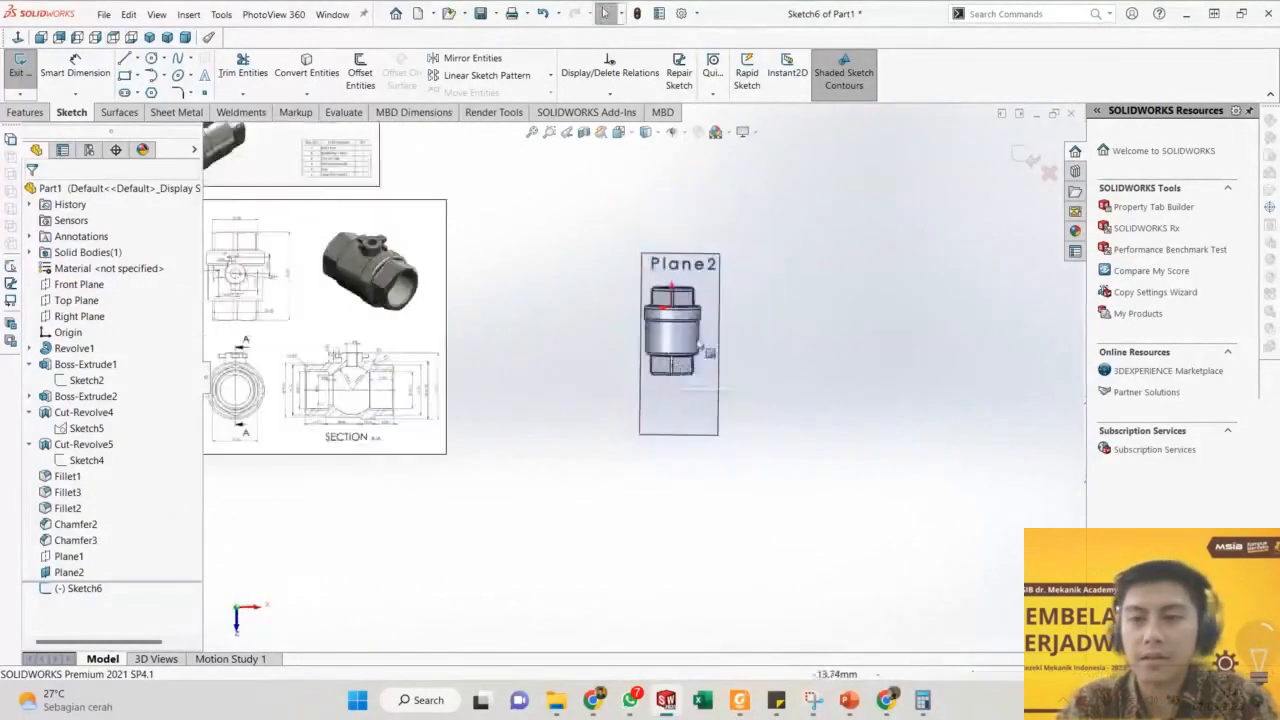
key("space")
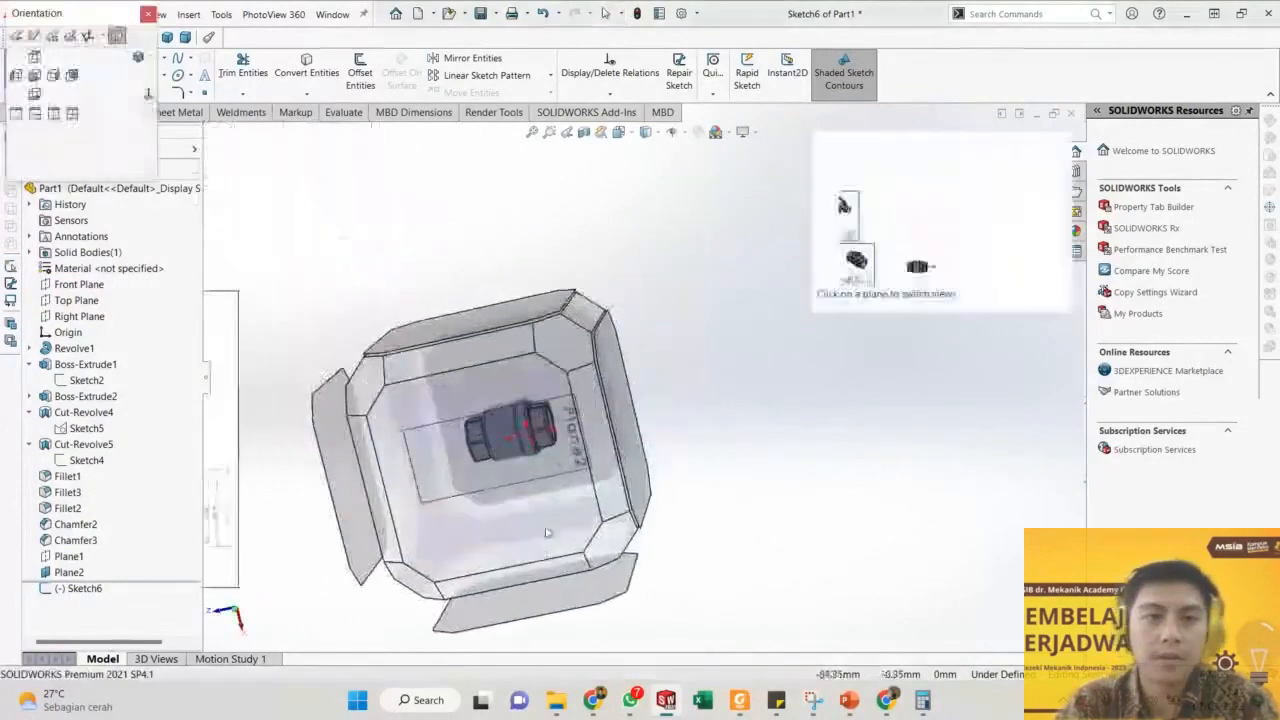
left_click(547, 533)
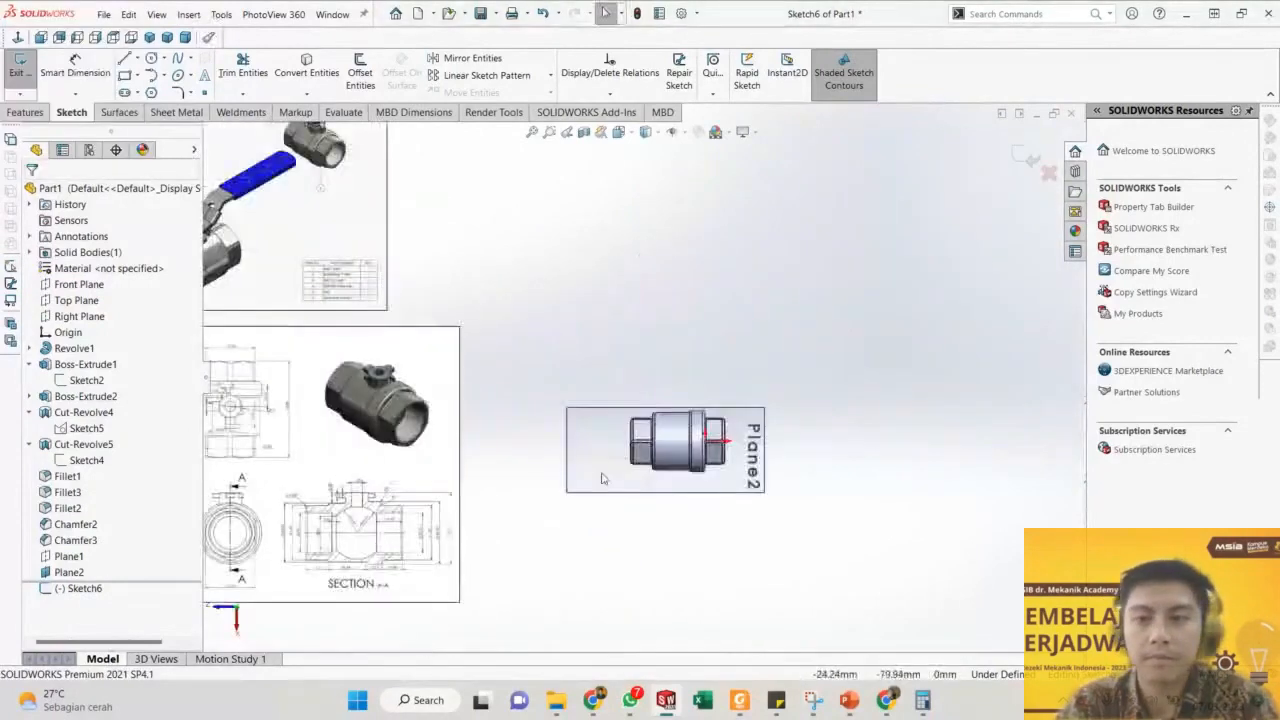
scroll(310, 535, "down", 6)
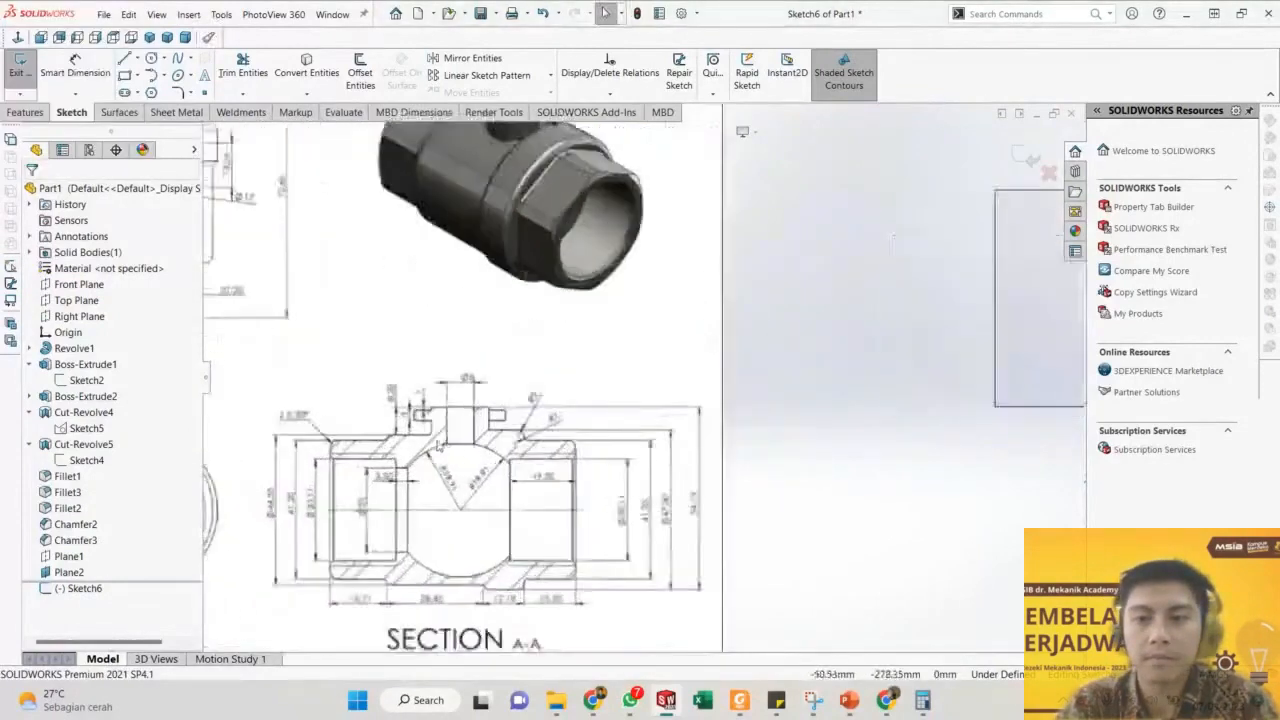
Check the stem boss in the drawing's plan view and sketch a circle centred on the valve axis over the main body section.
scroll(517, 425, "up", 5)
scroll(440, 300, "down", 4)
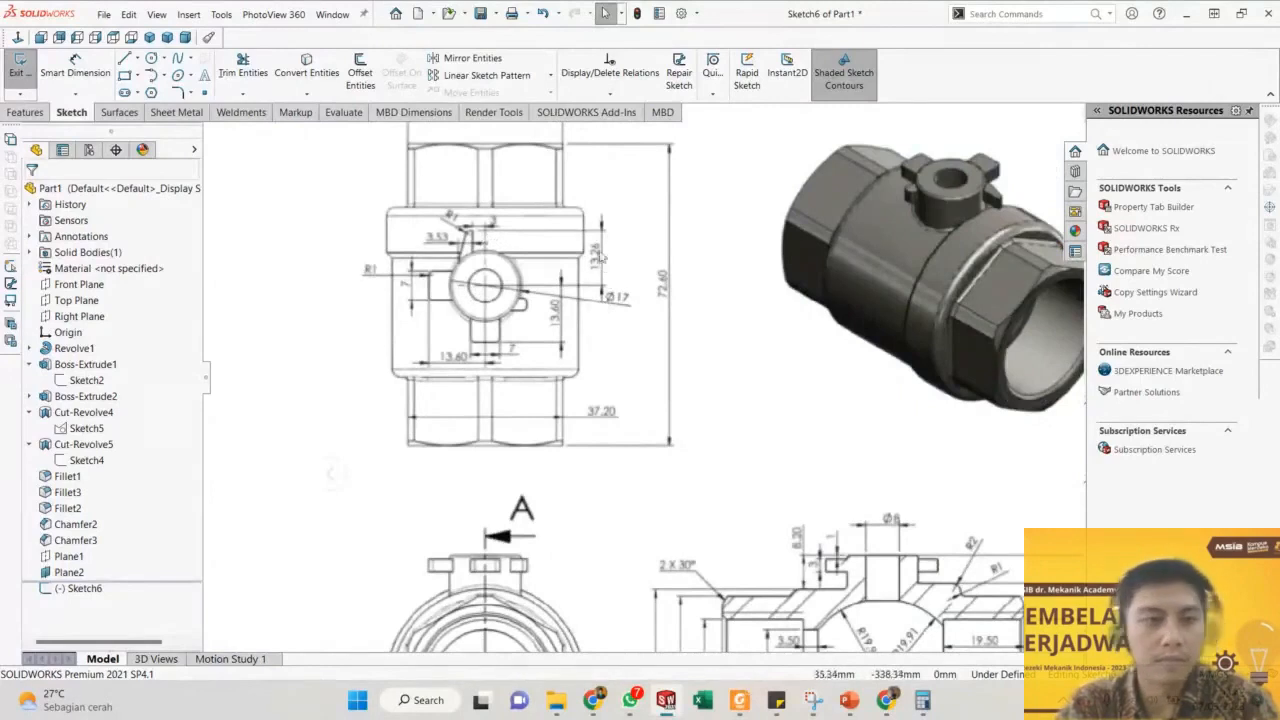
scroll(1042, 374, "up", 7)
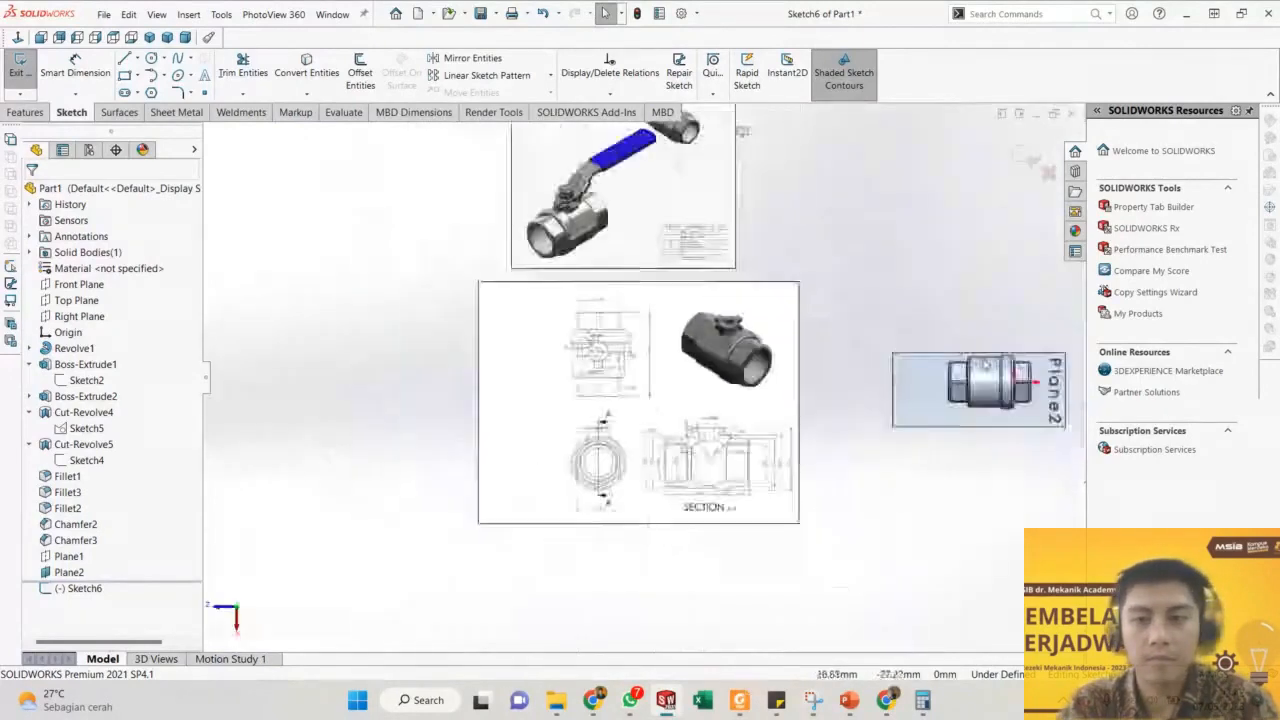
scroll(1080, 385, "down", 2)
scroll(946, 389, "down", 1)
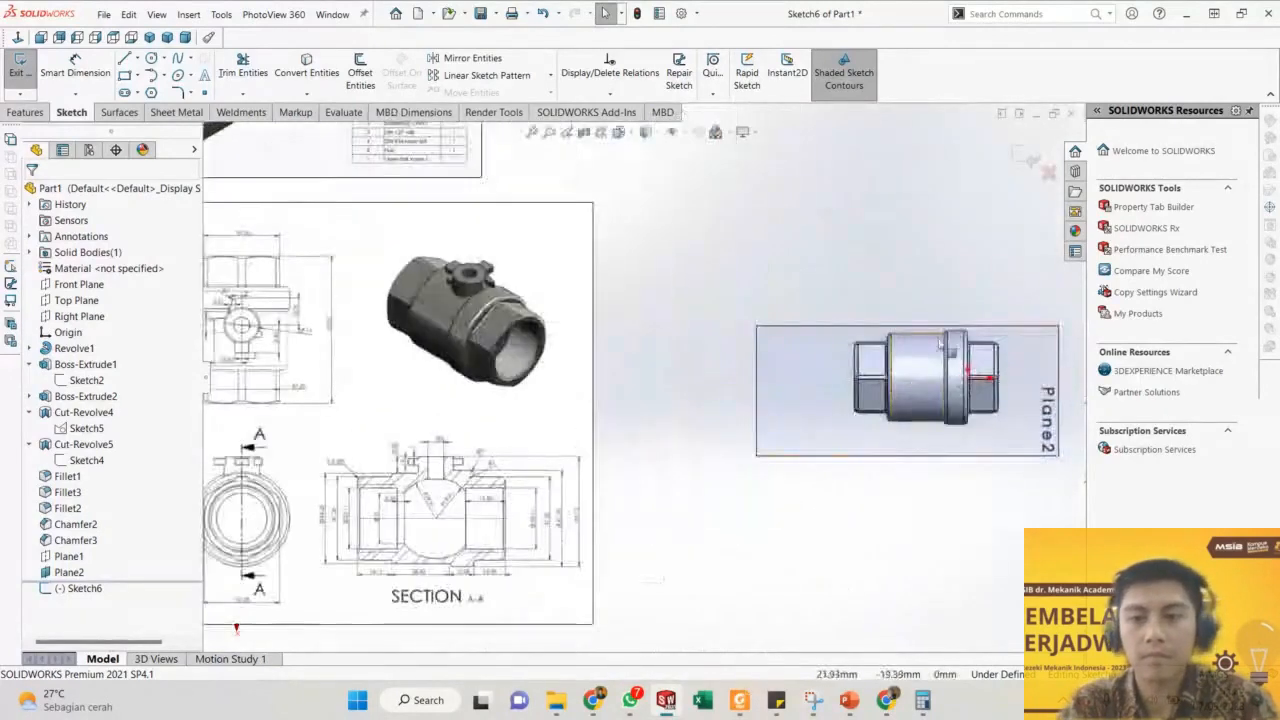
scroll(668, 342, "up", 1)
scroll(490, 485, "down", 1)
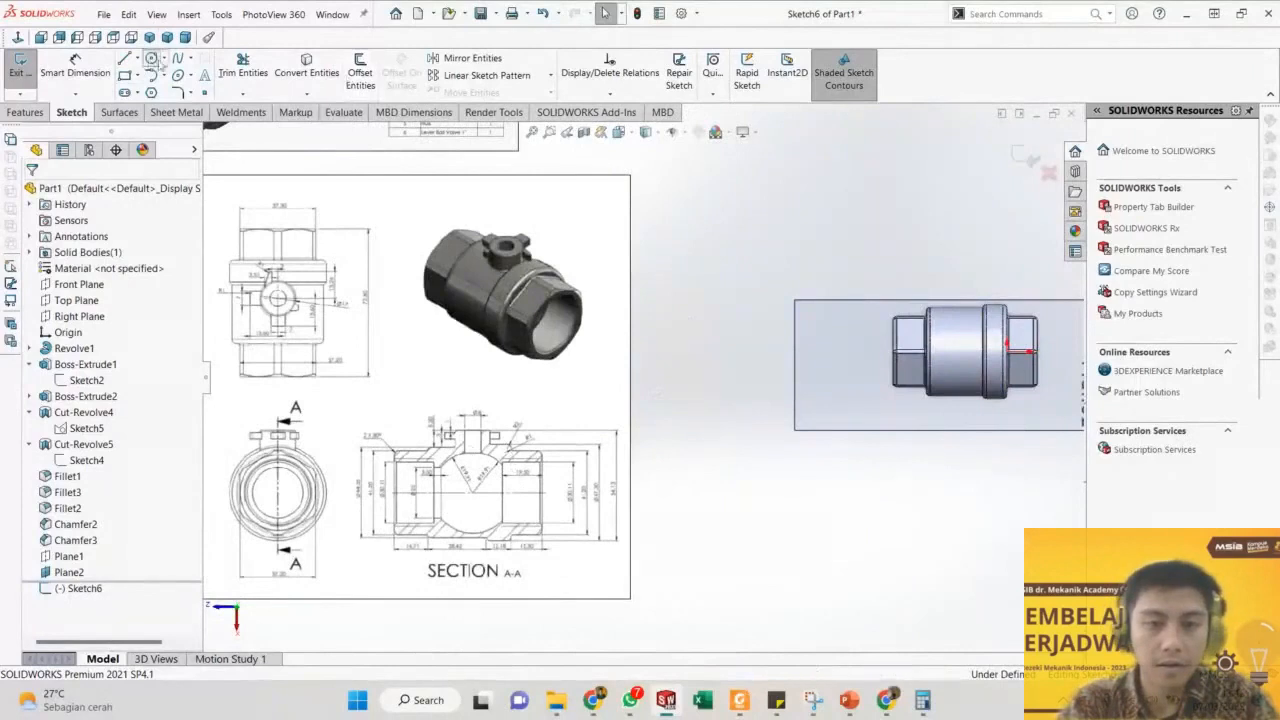
left_click(151, 59)
scroll(958, 356, "down", 2)
left_click(953, 345)
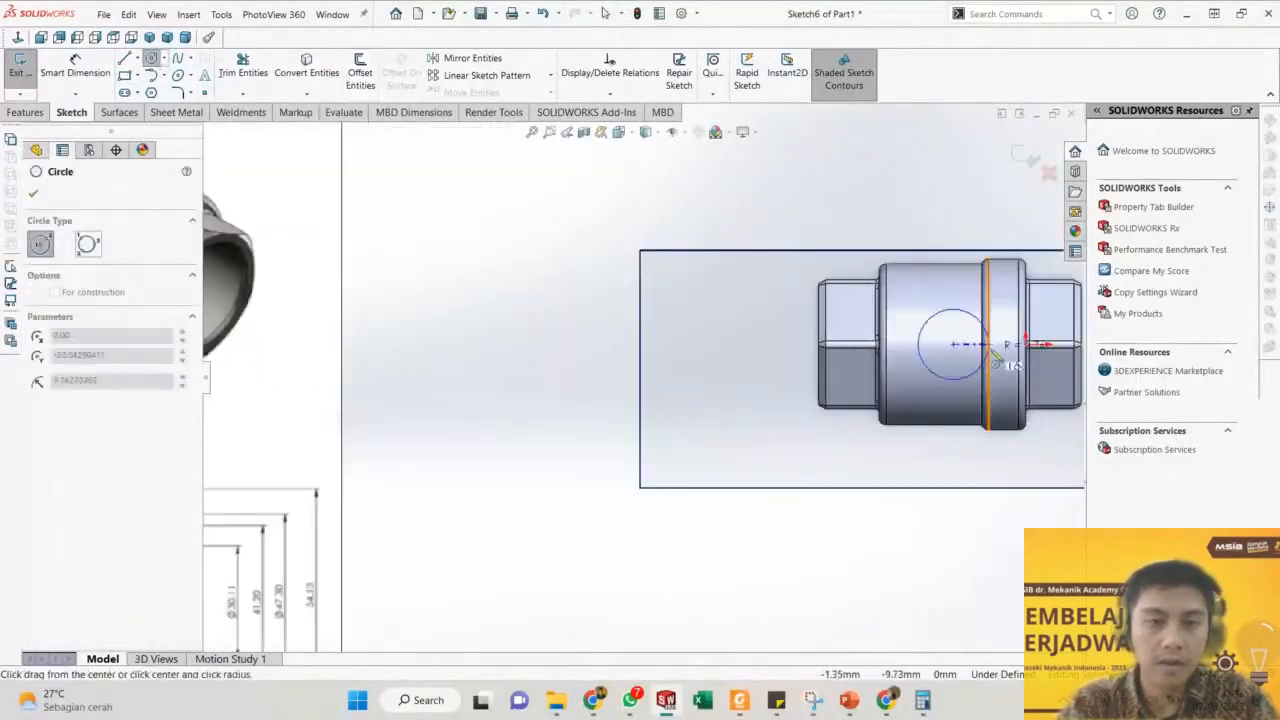
left_click(1004, 344)
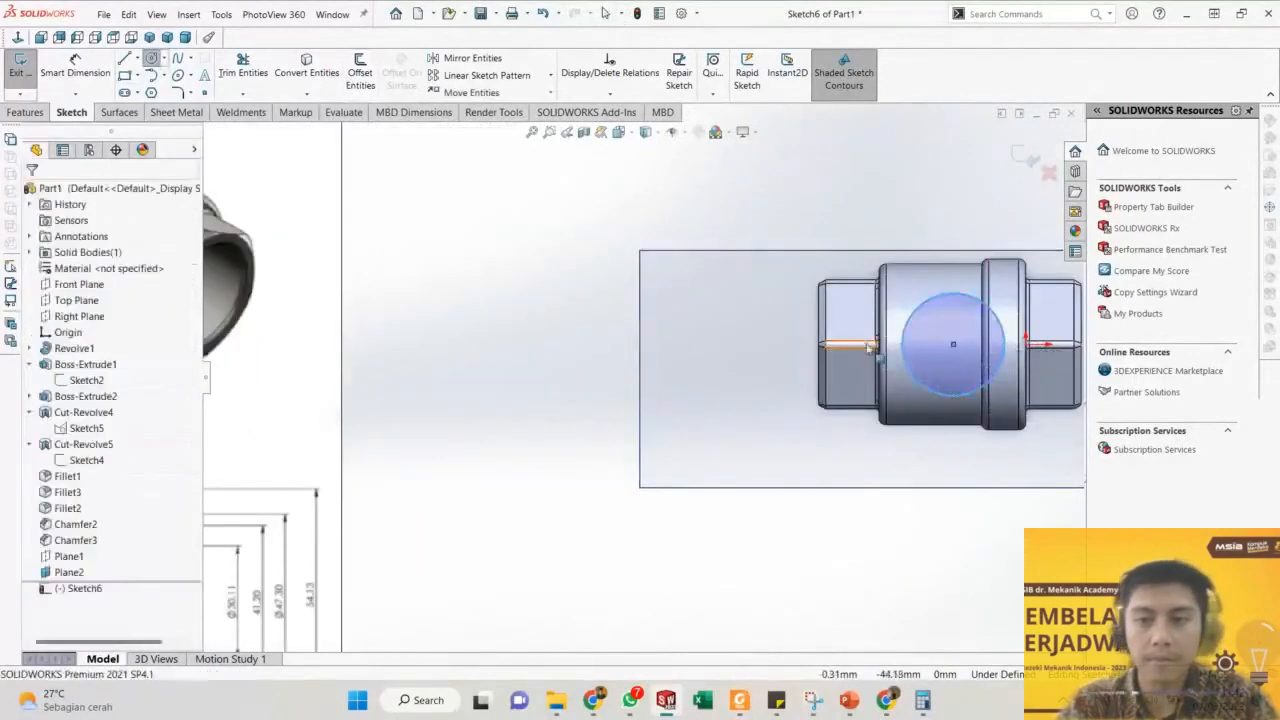
Dimension the circle's diameter to 17 mm.
left_click(75, 72)
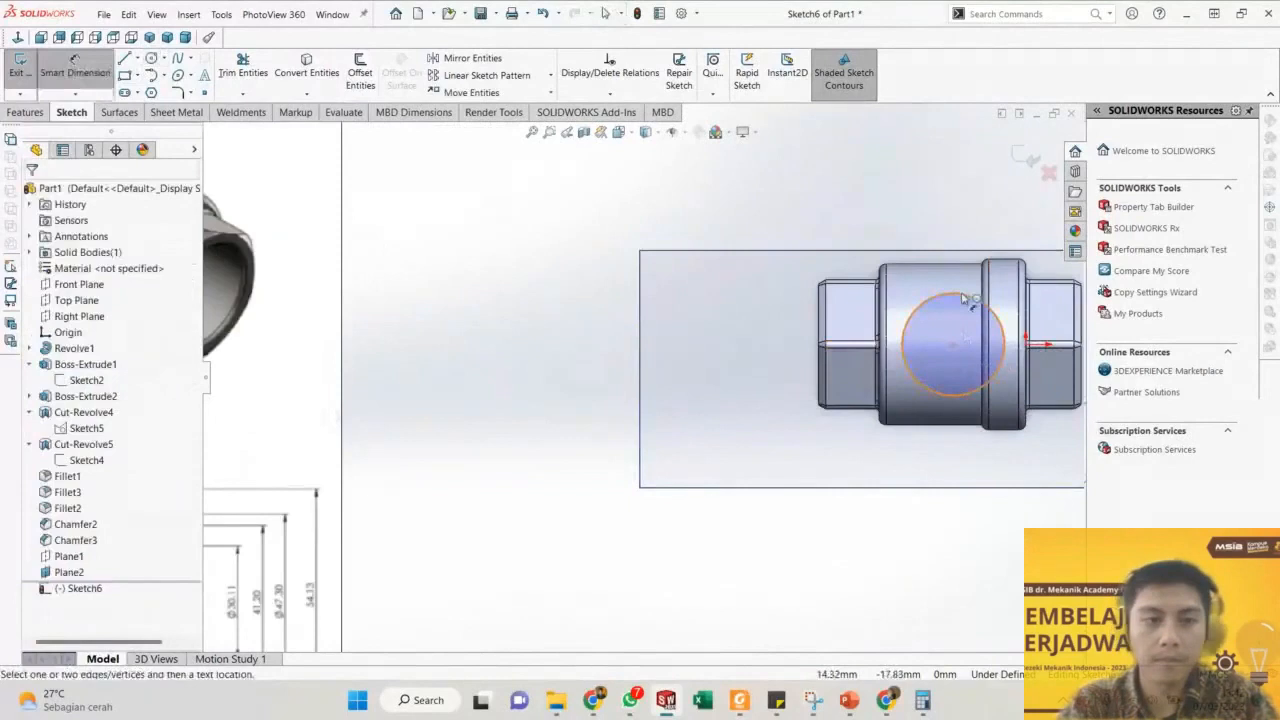
left_click(897, 237)
type("17")
key("Return")
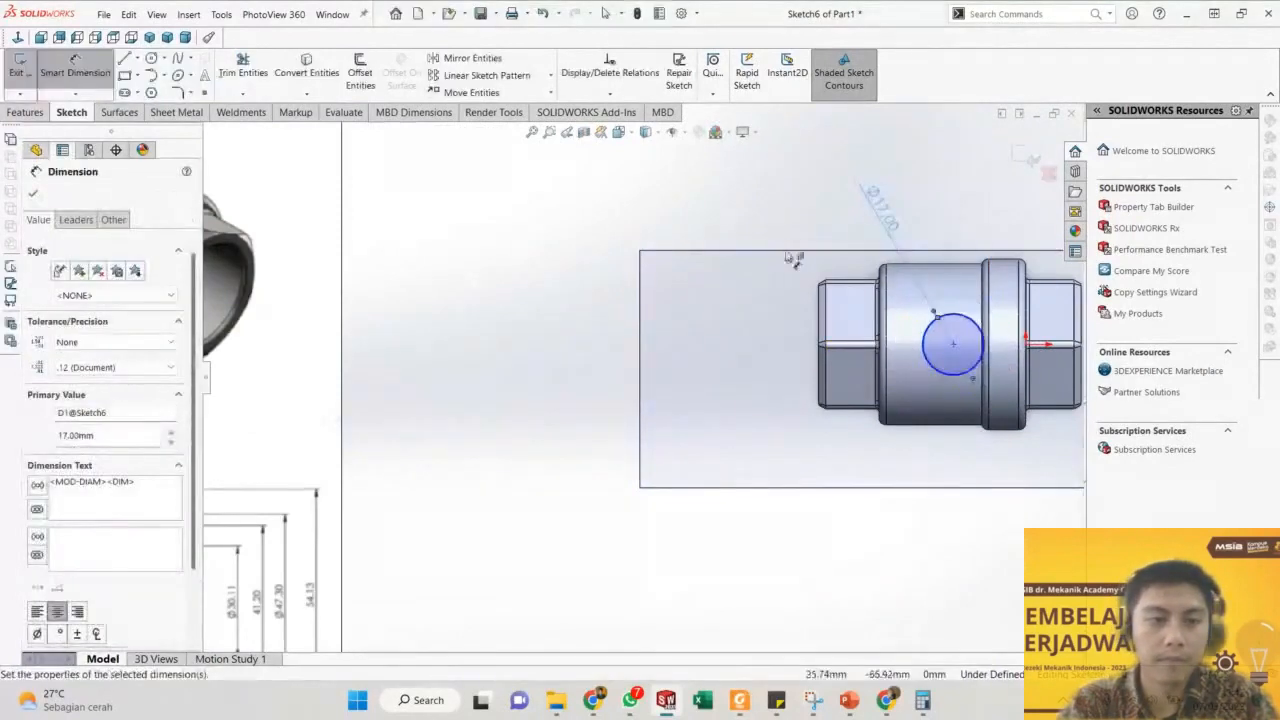
left_click(794, 257)
scroll(966, 335, "up", 2)
scroll(994, 357, "down", 3)
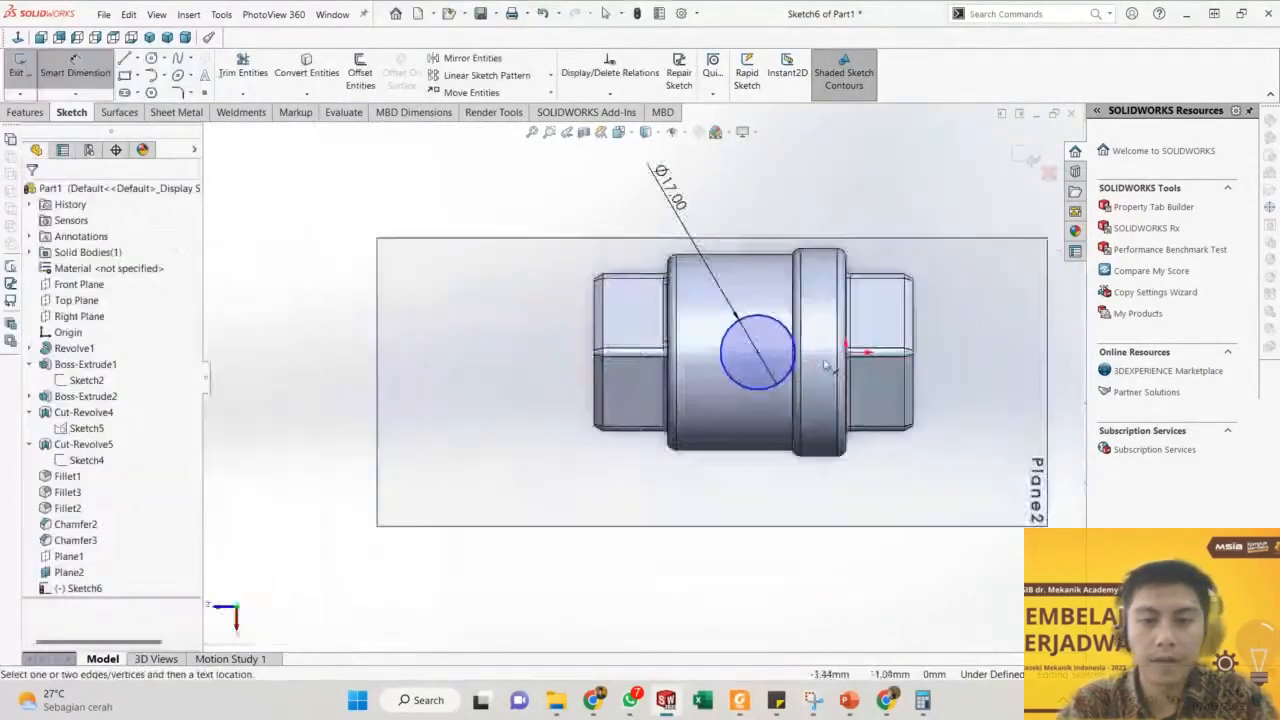
Examine the plan view of the reference drawing for the dimensions that locate the stem boss along the valve.
left_click(759, 355)
scroll(590, 270, "up", 4)
scroll(490, 318, "down", 8)
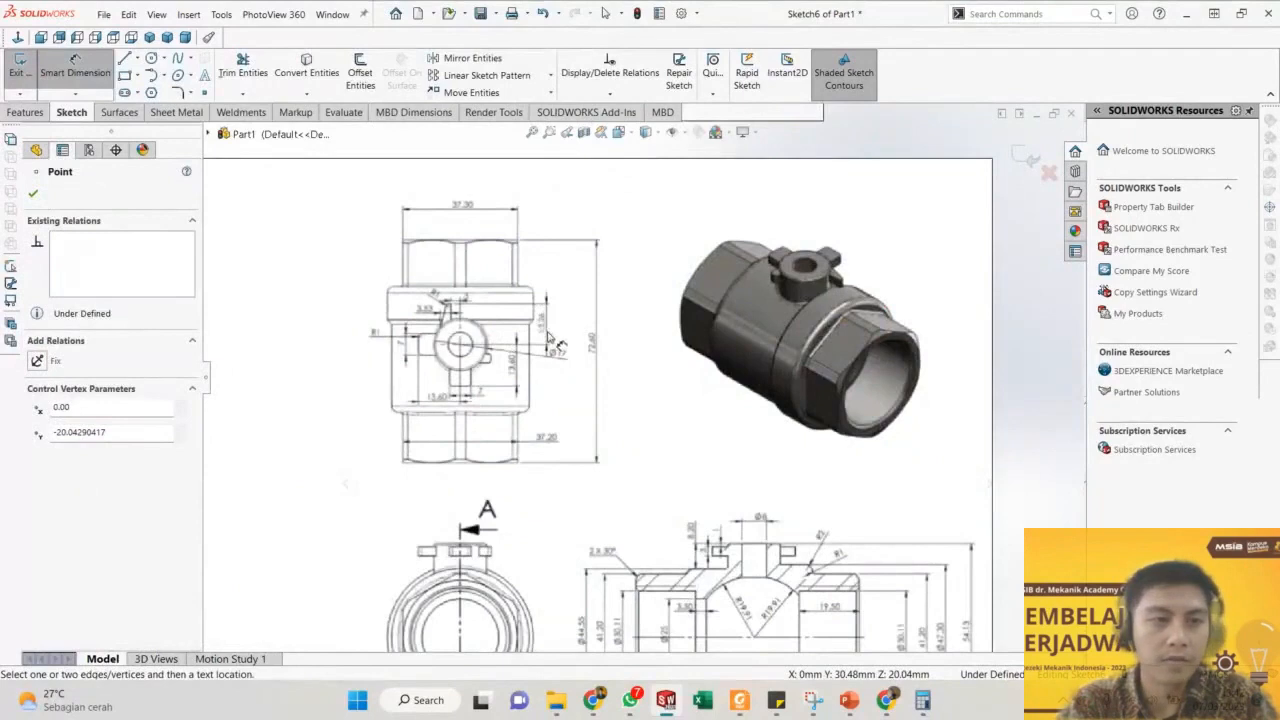
scroll(730, 354, "up", 4)
scroll(896, 408, "down", 6)
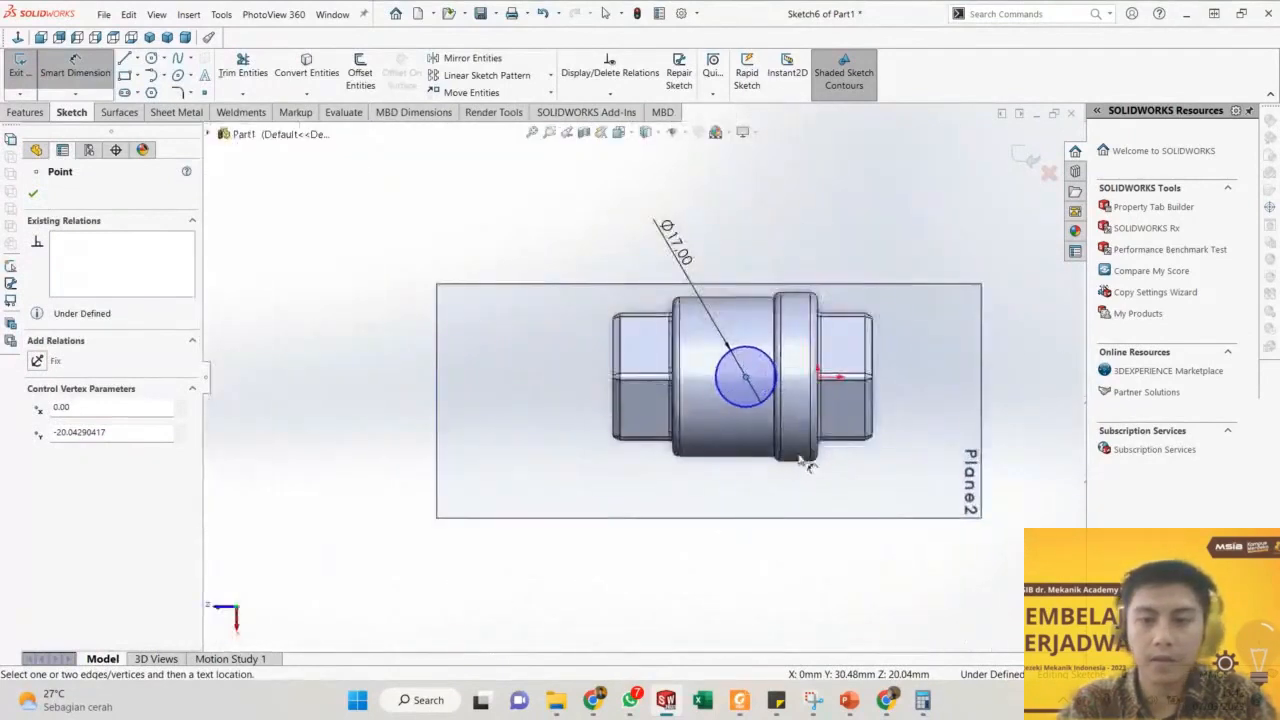
key("Escape")
scroll(780, 490, "down", 3)
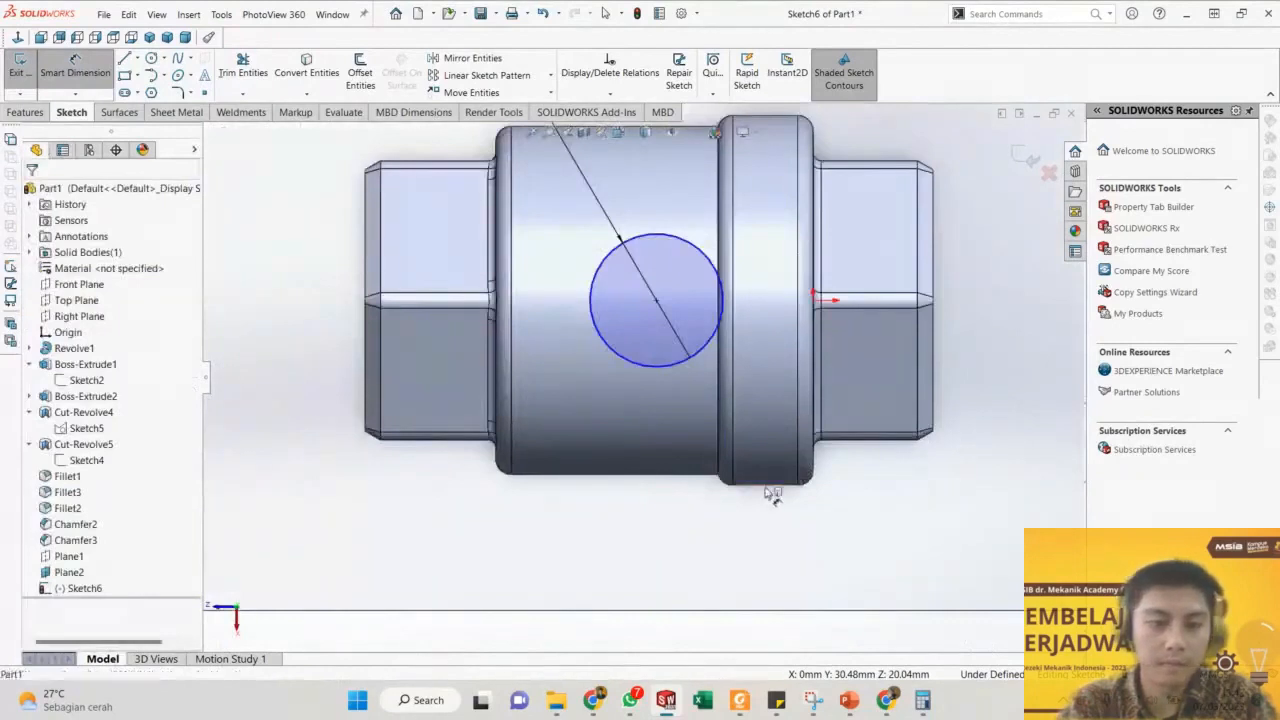
key("Escape")
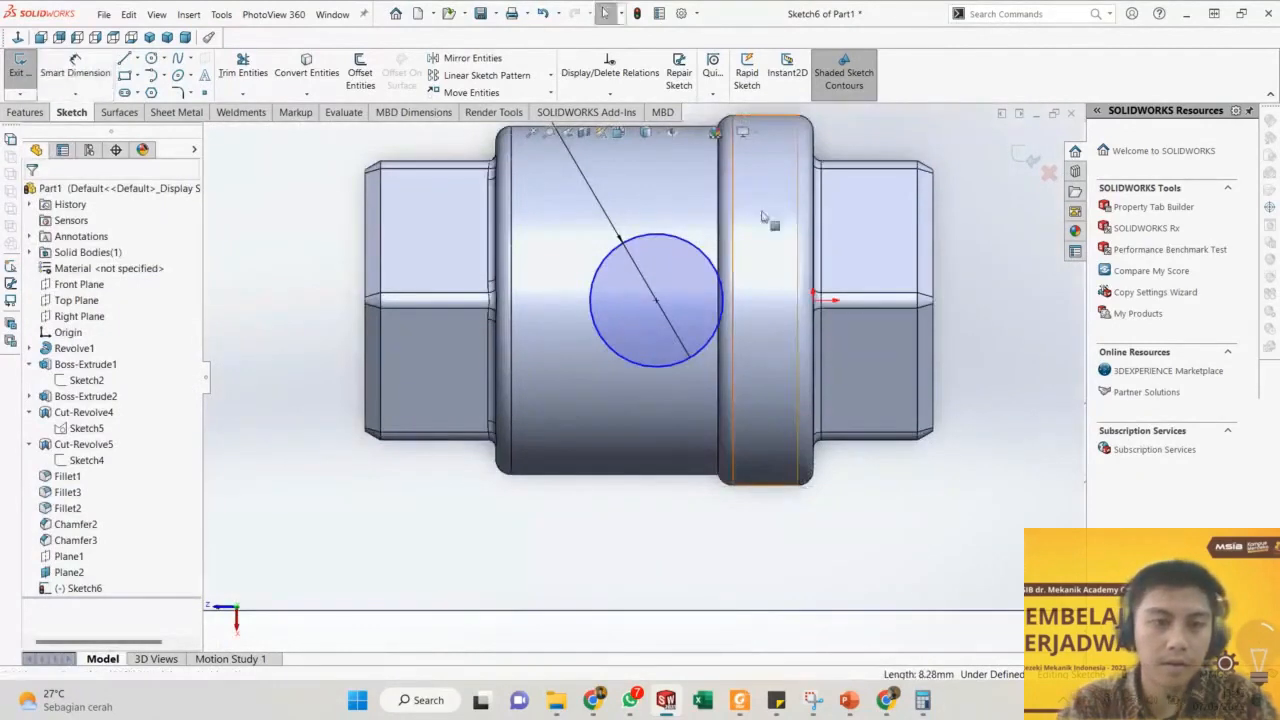
Project the straight outer edge of the raised collar into the sketch as a construction line.
scroll(758, 212, "up", 3)
scroll(729, 258, "down", 3)
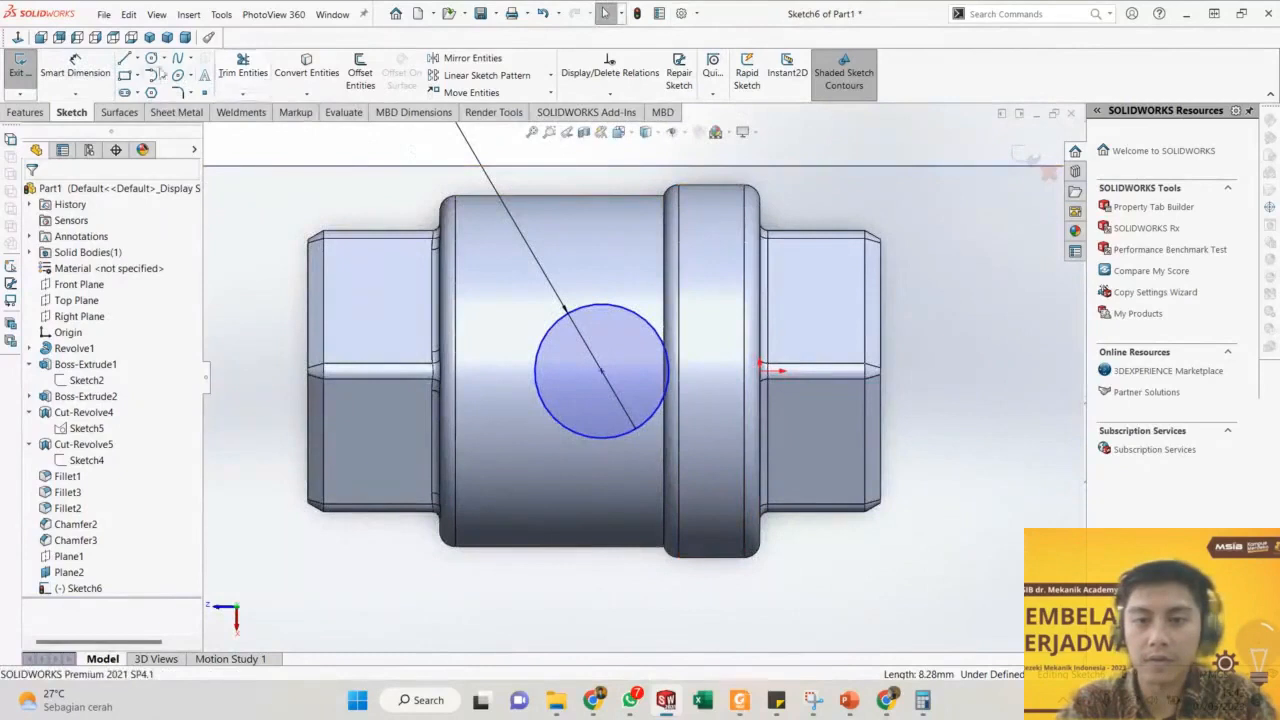
key("Escape")
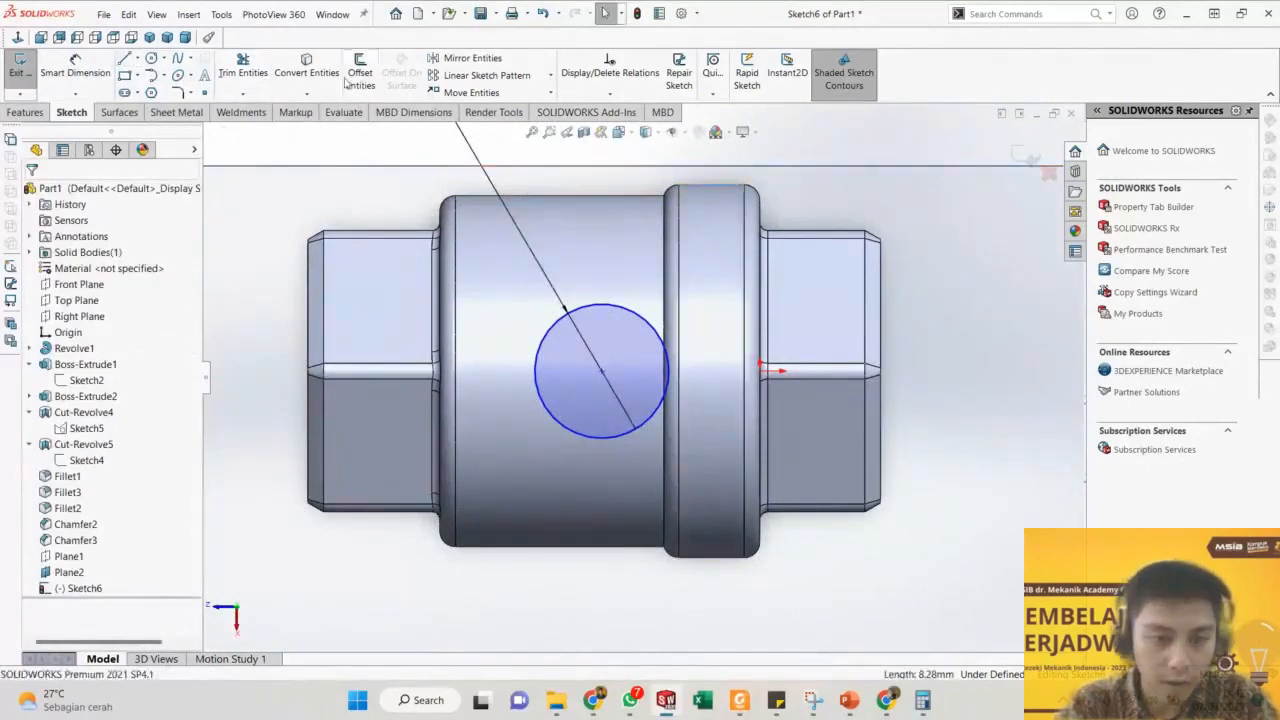
left_click(730, 185)
key("Escape")
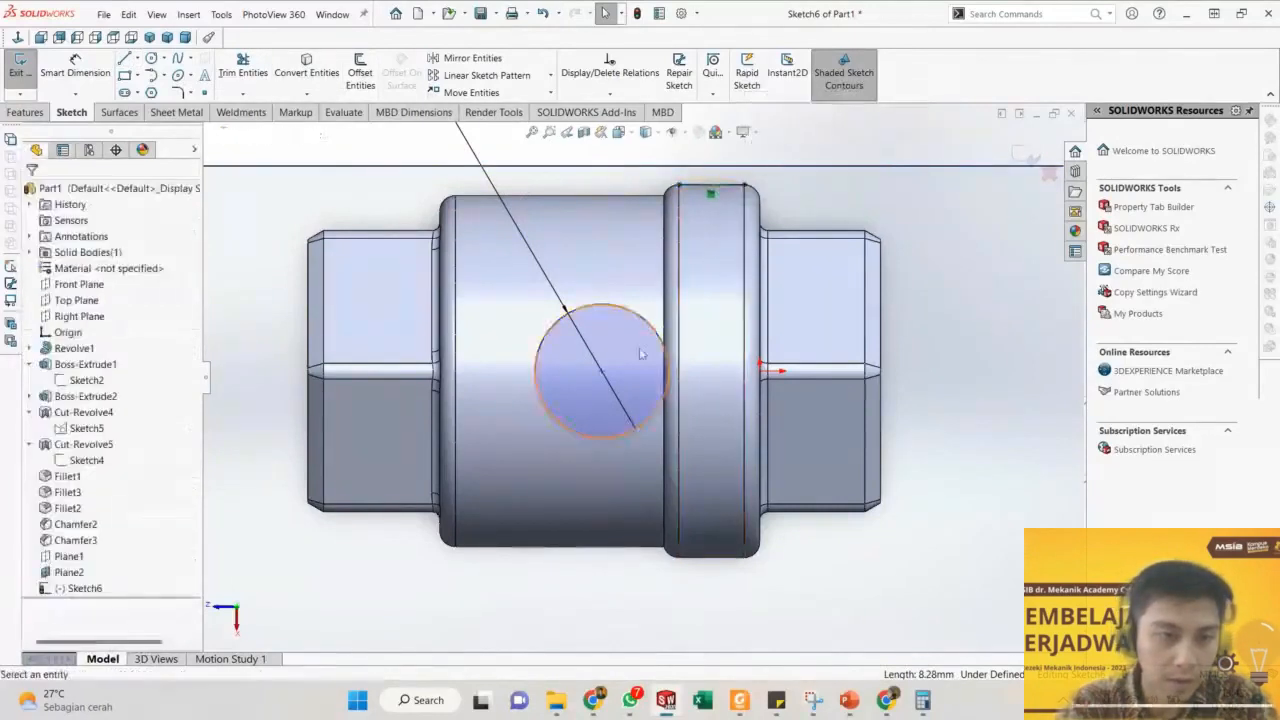
Dimension the axial distance between the circle's centre and the midpoint of the projected collar edge to 13.26 mm.
right_click_drag(603, 383, 713, 183)
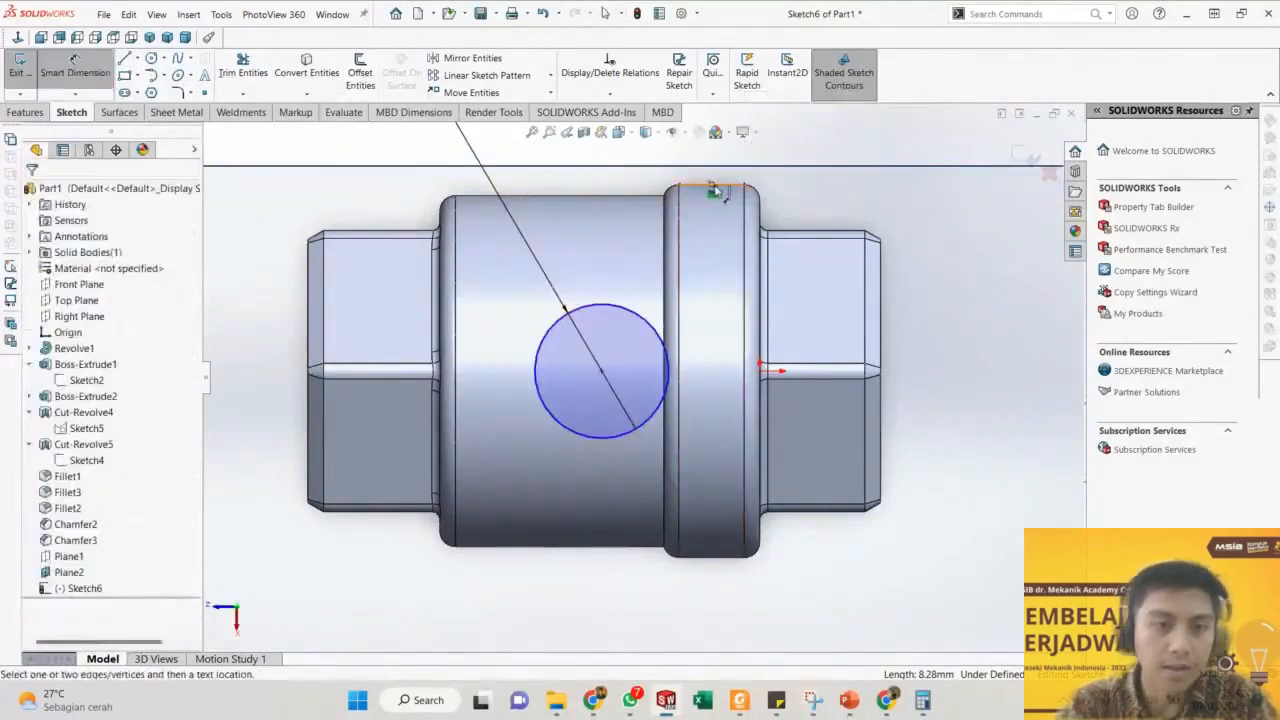
left_click(712, 187)
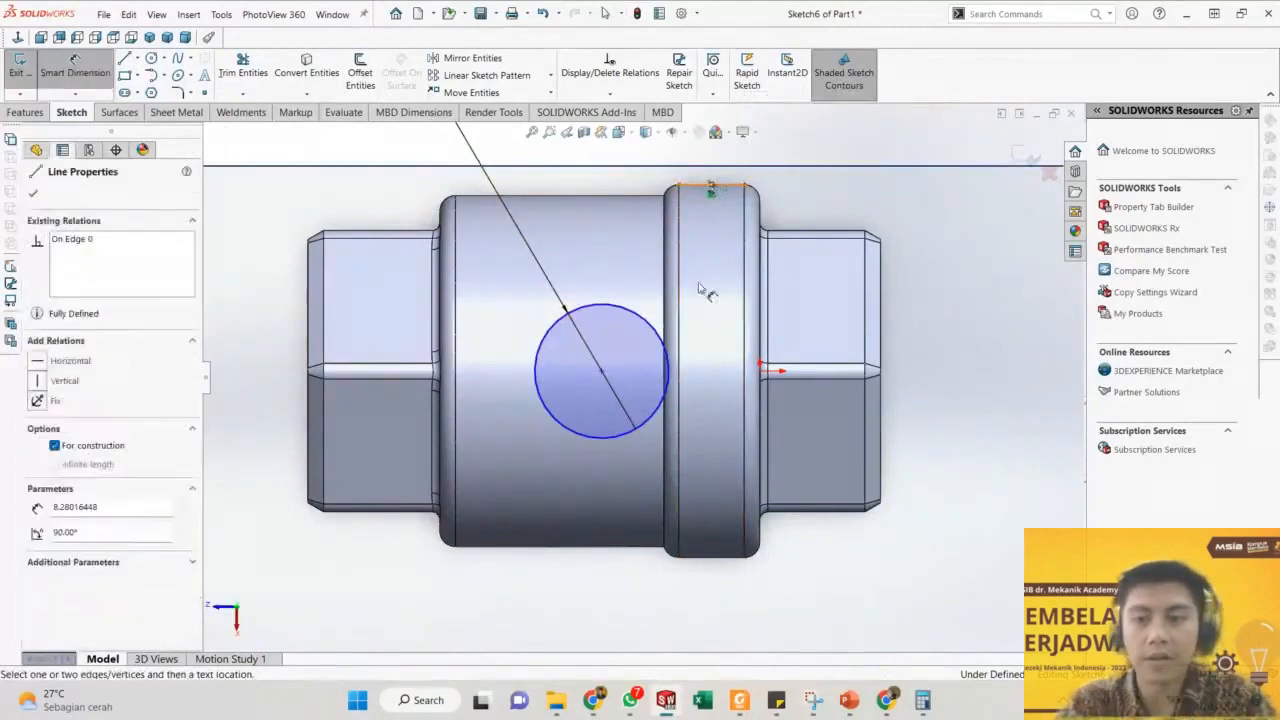
left_click(601, 371)
left_click(711, 183)
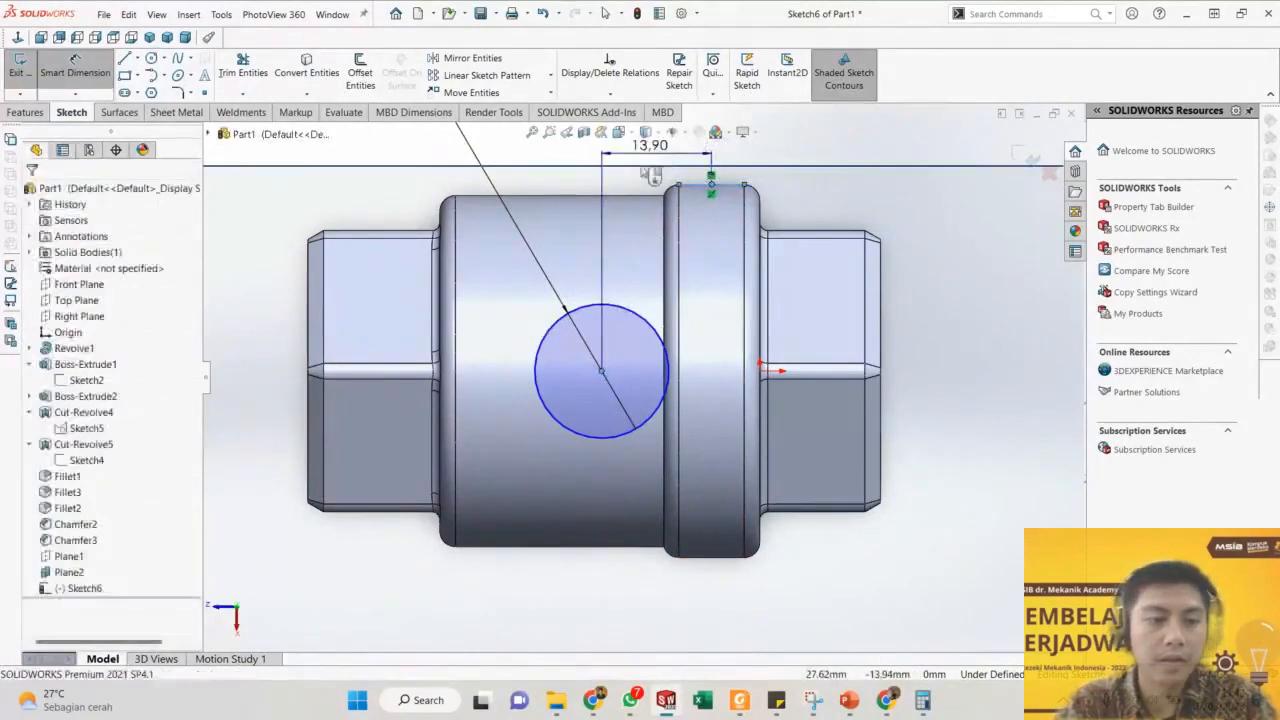
left_click(603, 258)
scroll(340, 482, "up", 10)
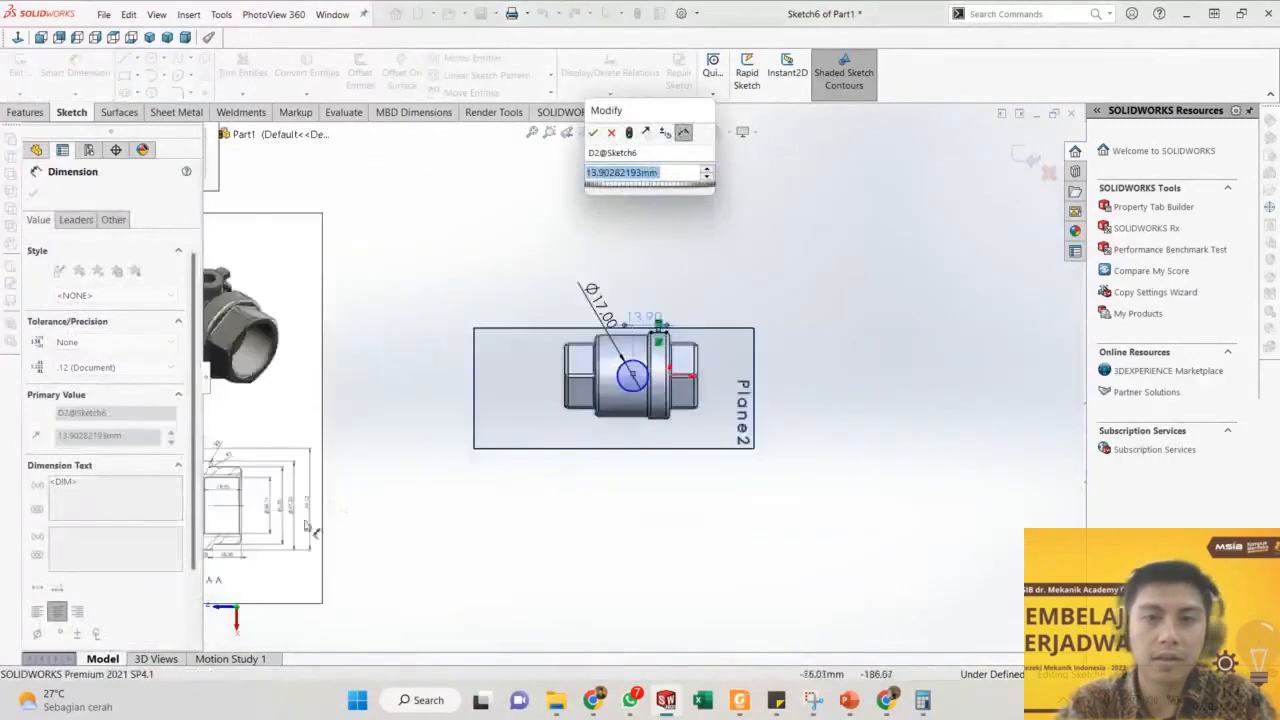
scroll(295, 341, "down", 5)
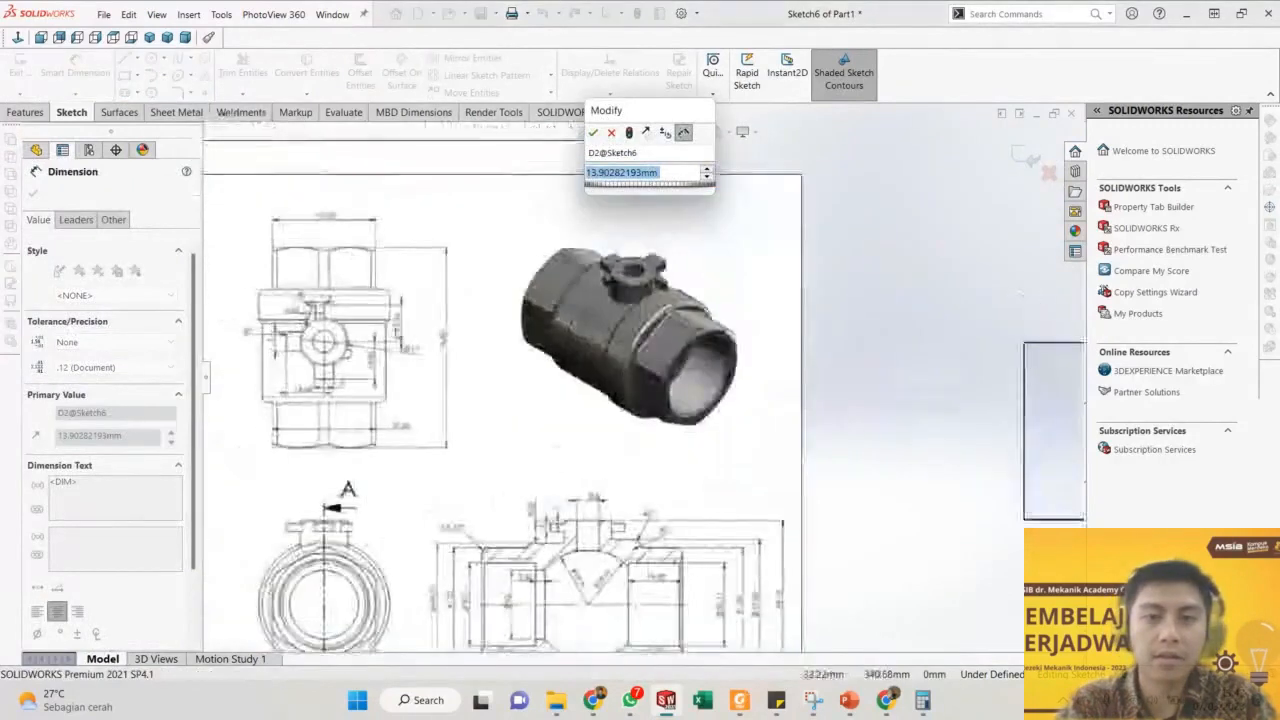
scroll(625, 348, "up", 3)
type("15.65")
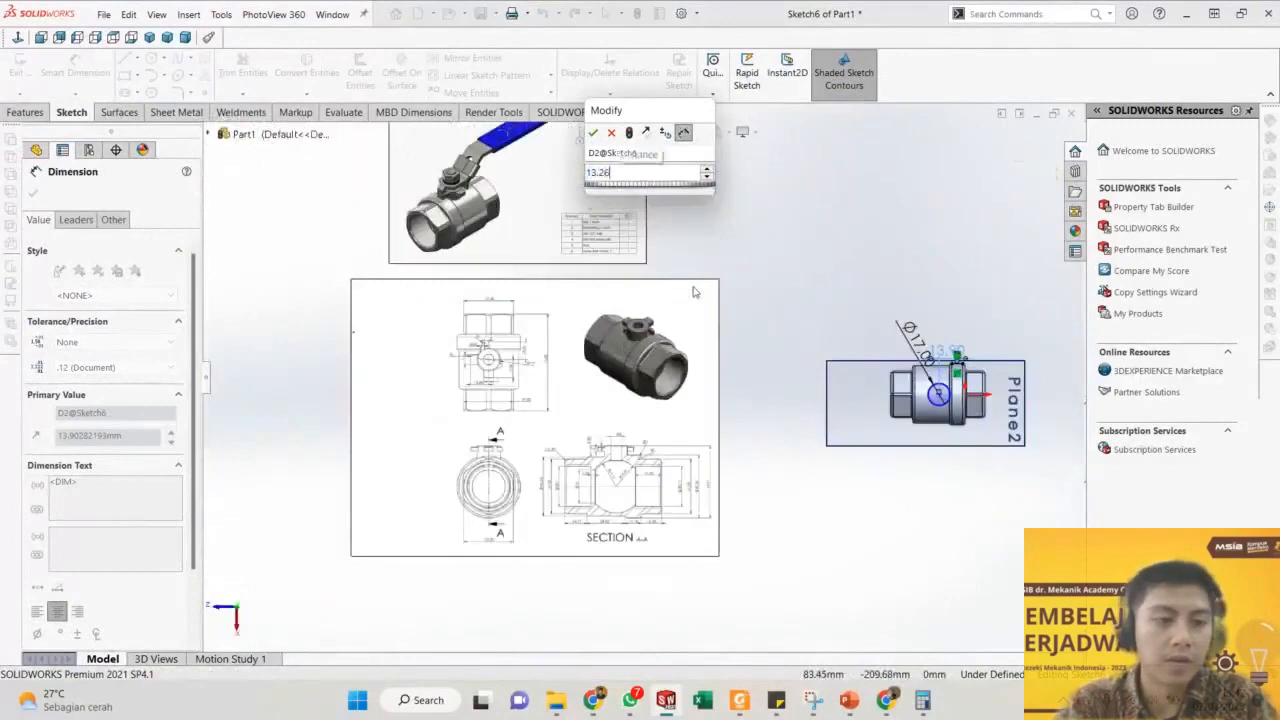
key("Return")
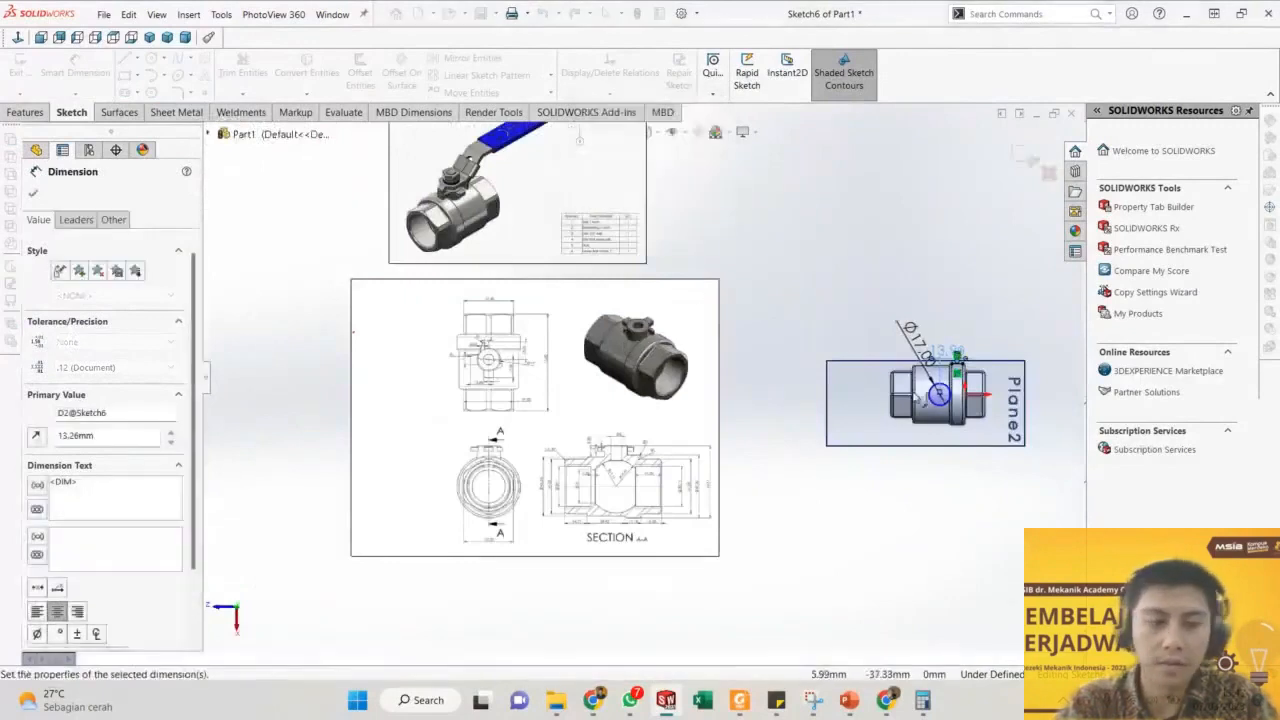
scroll(950, 396, "down", 6)
scroll(955, 397, "up", 4)
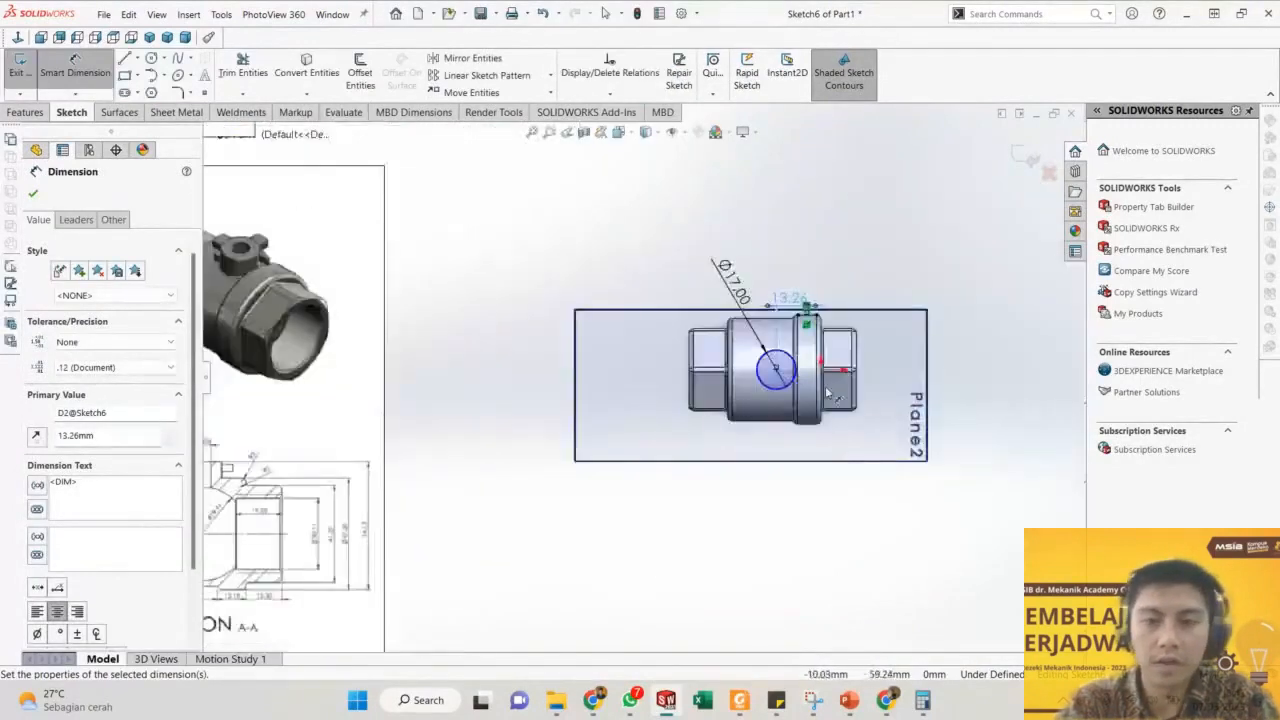
scroll(995, 398, "down", 4)
key("Escape")
Try to align the circle's centre with the origin using a Horizontal relation.
left_click_drag(529, 337, 476, 351)
scroll(426, 346, "down", 2)
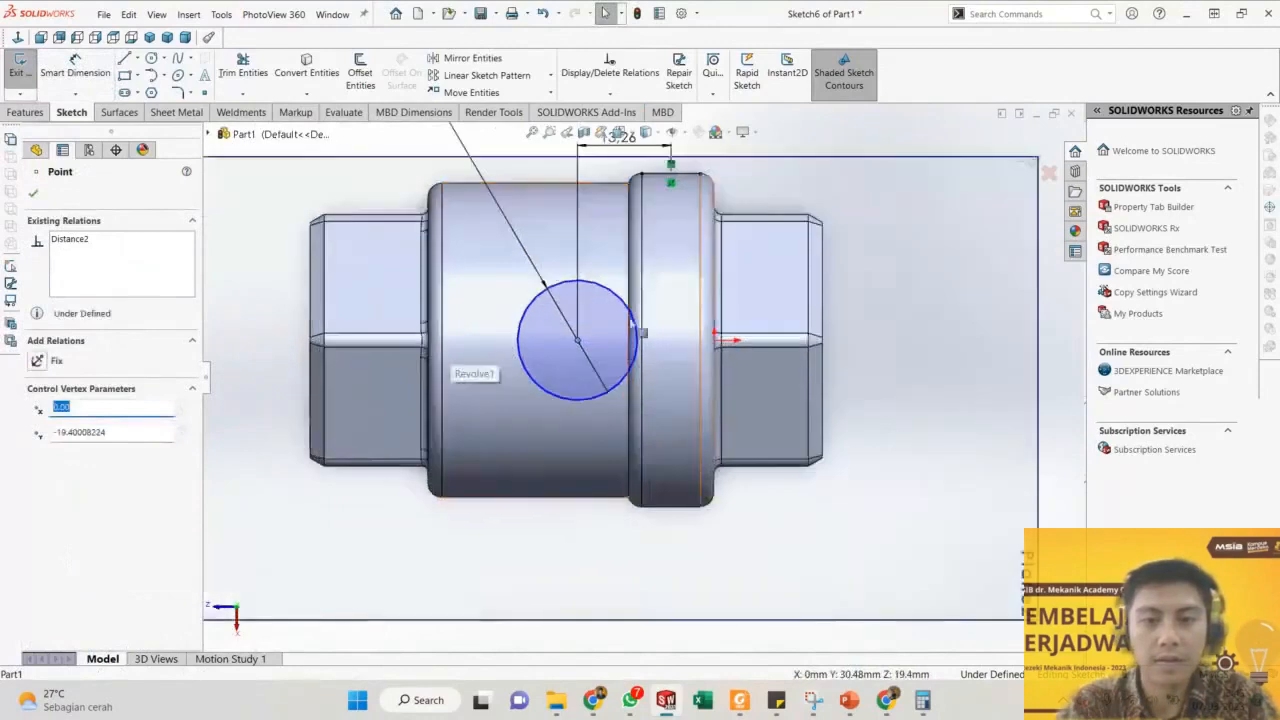
key("Escape")
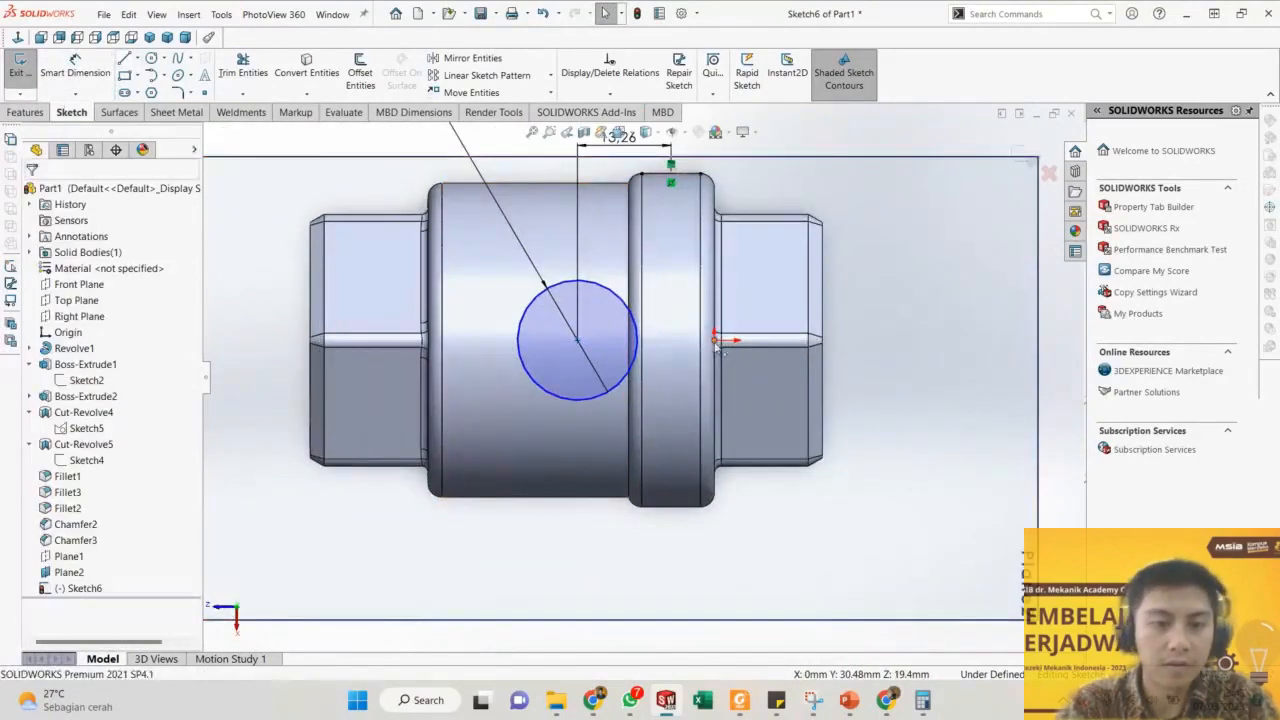
left_click(716, 341)
left_click(577, 340, "ctrl")
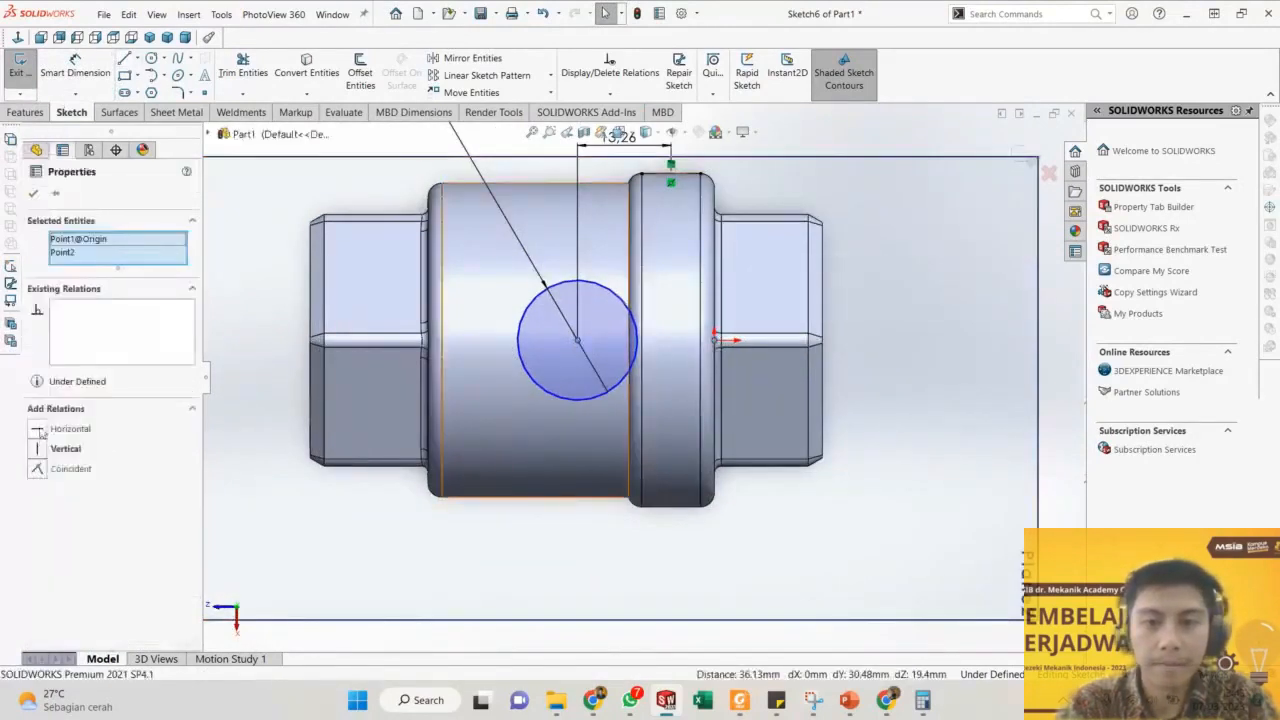
left_click(39, 430)
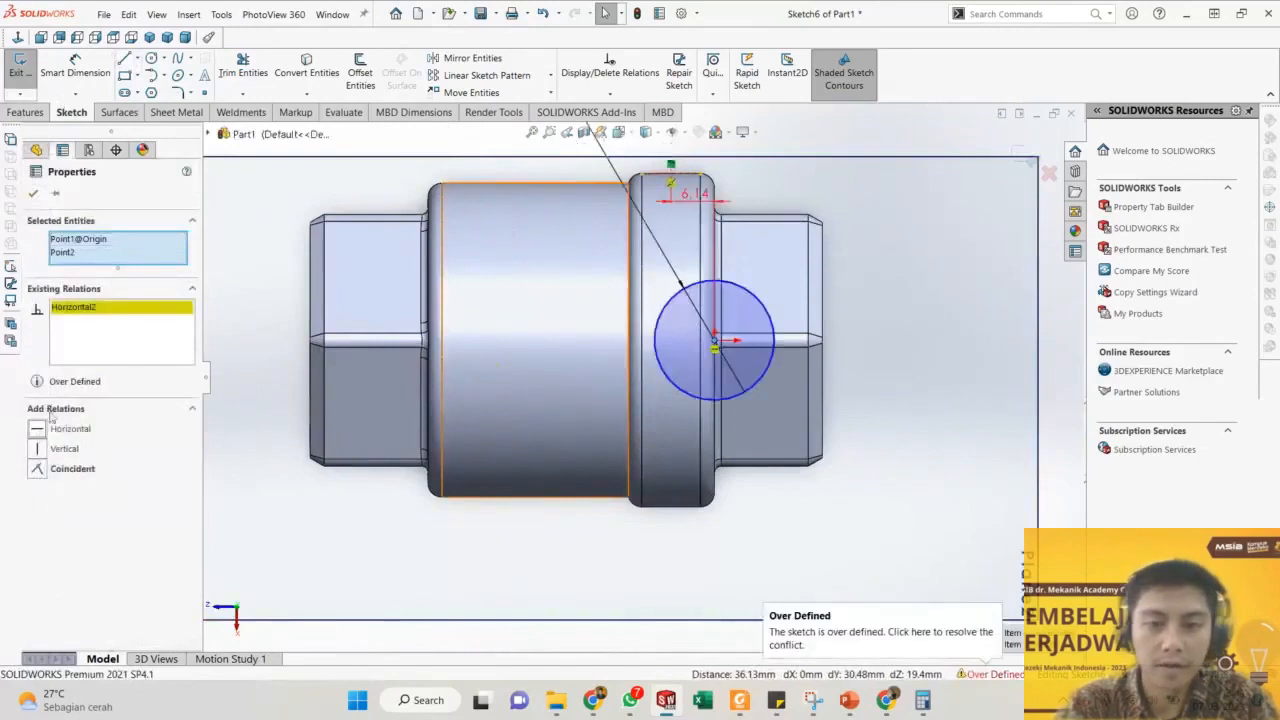
Delete the Horizontal relation and try a Vertical relation between the circle's centre and the origin.
right_click(74, 310)
left_click(75, 337)
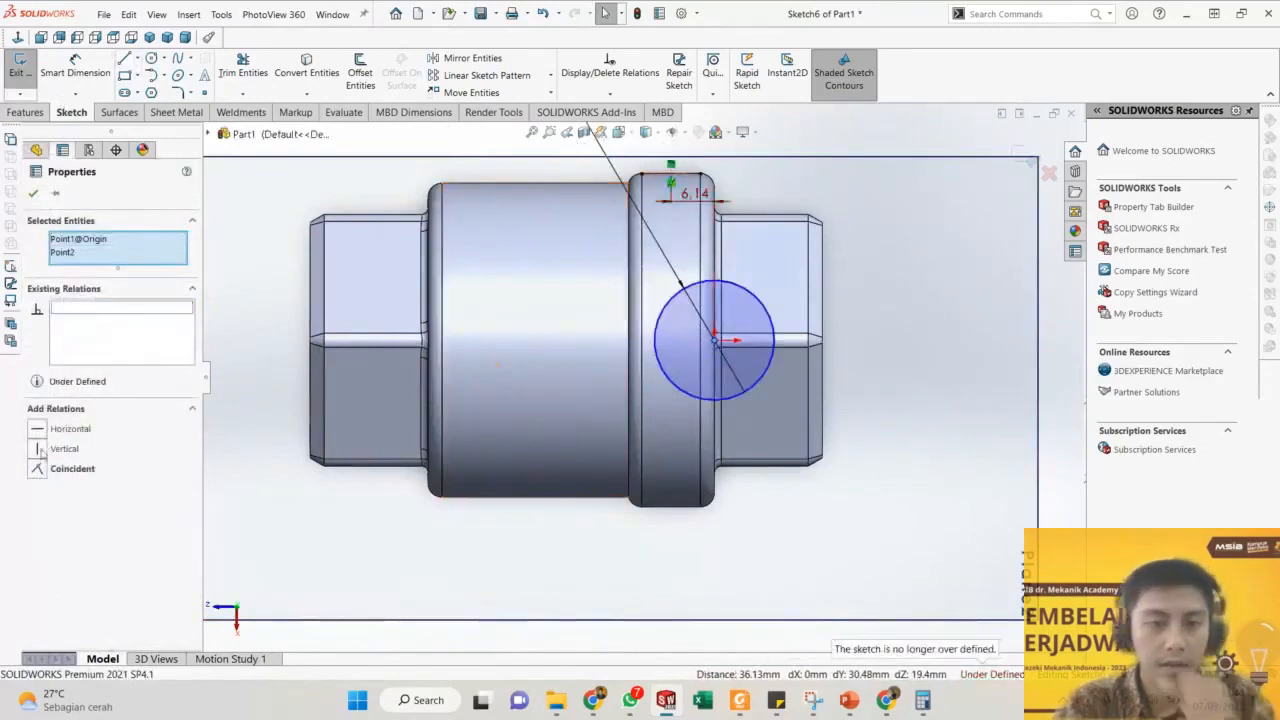
left_click(39, 449)
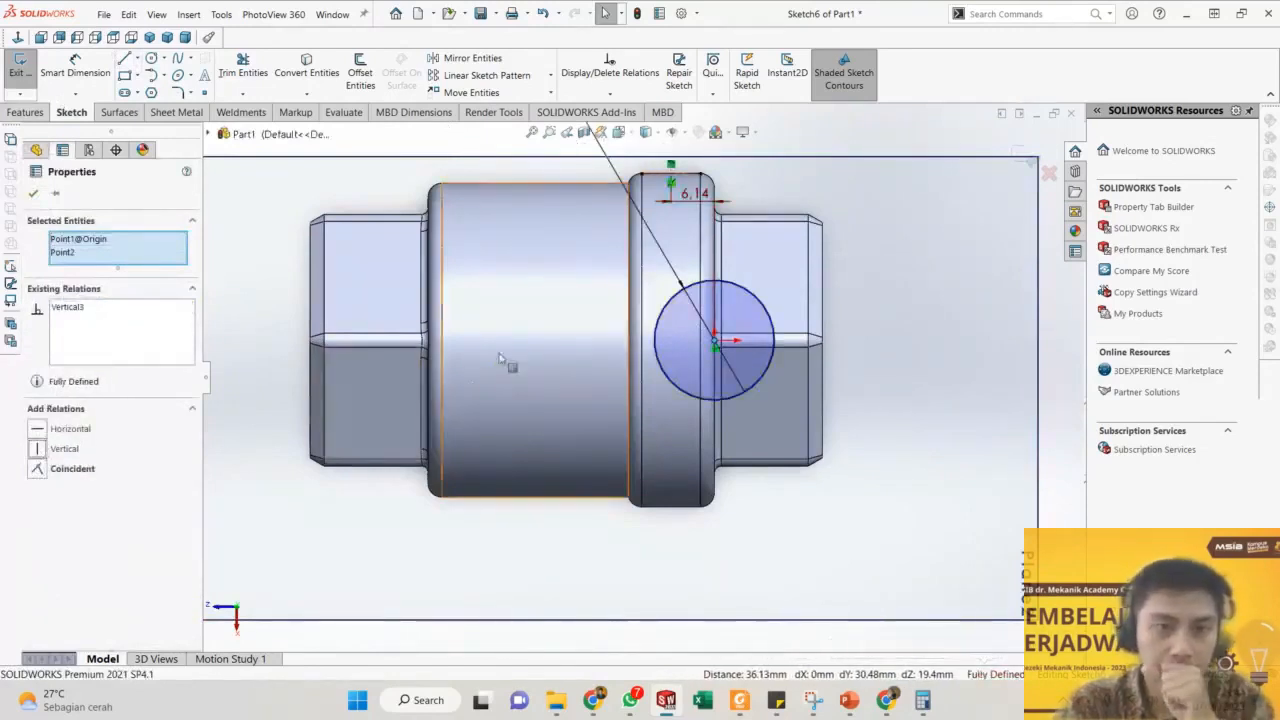
Undo the Vertical and Horizontal relation changes between the circle's centre and the origin.
key("ctrl+z")
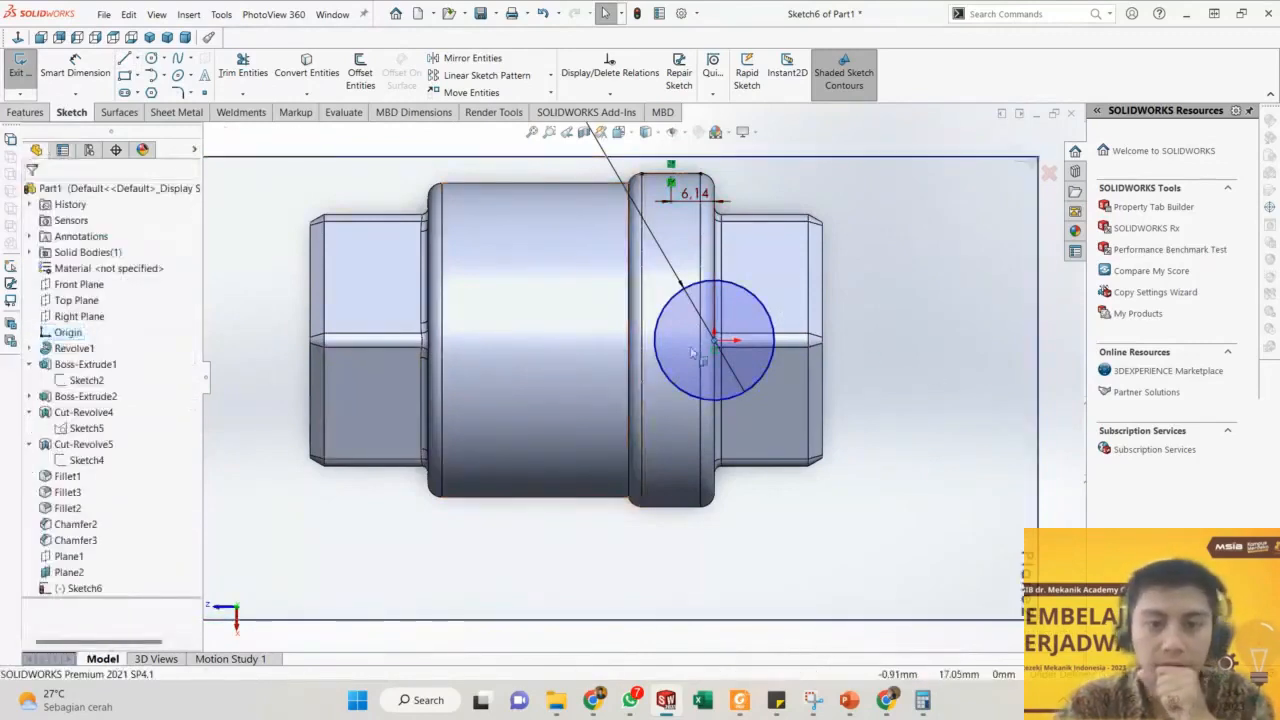
left_click_drag(713, 340, 713, 383)
key("ctrl+z")
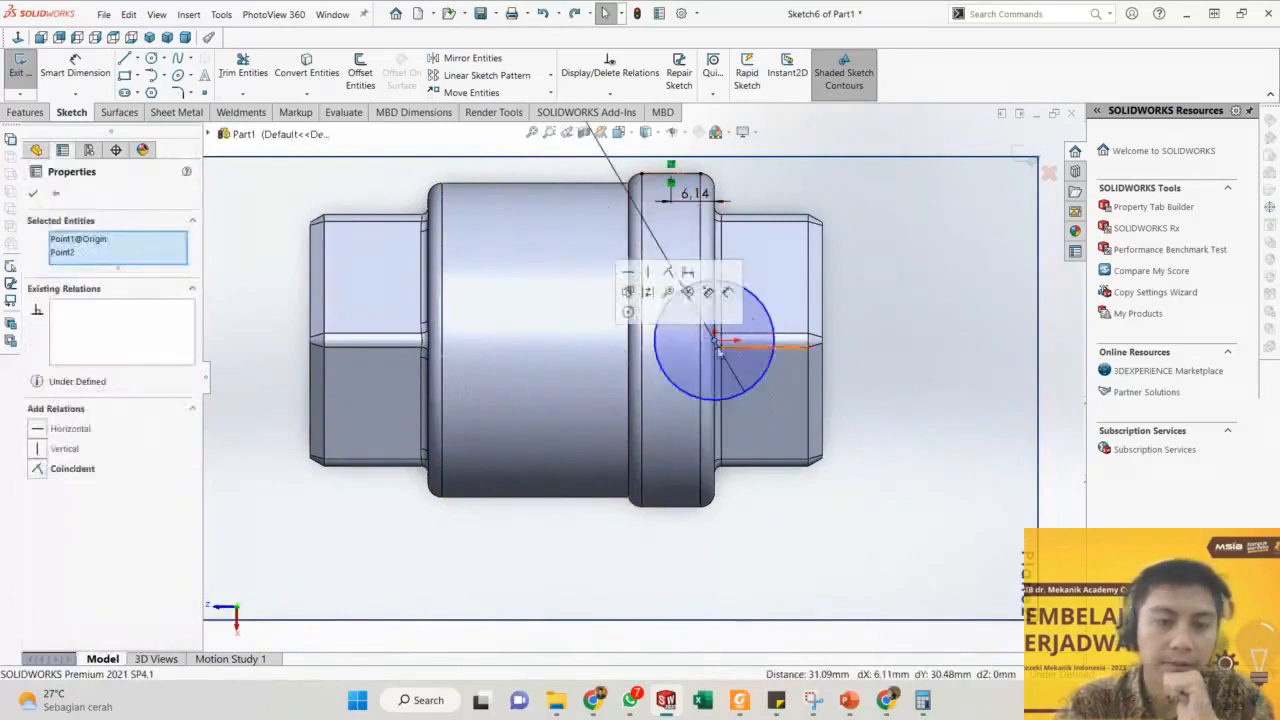
key("Escape")
key("ctrl+z")
key("ctrl+z")
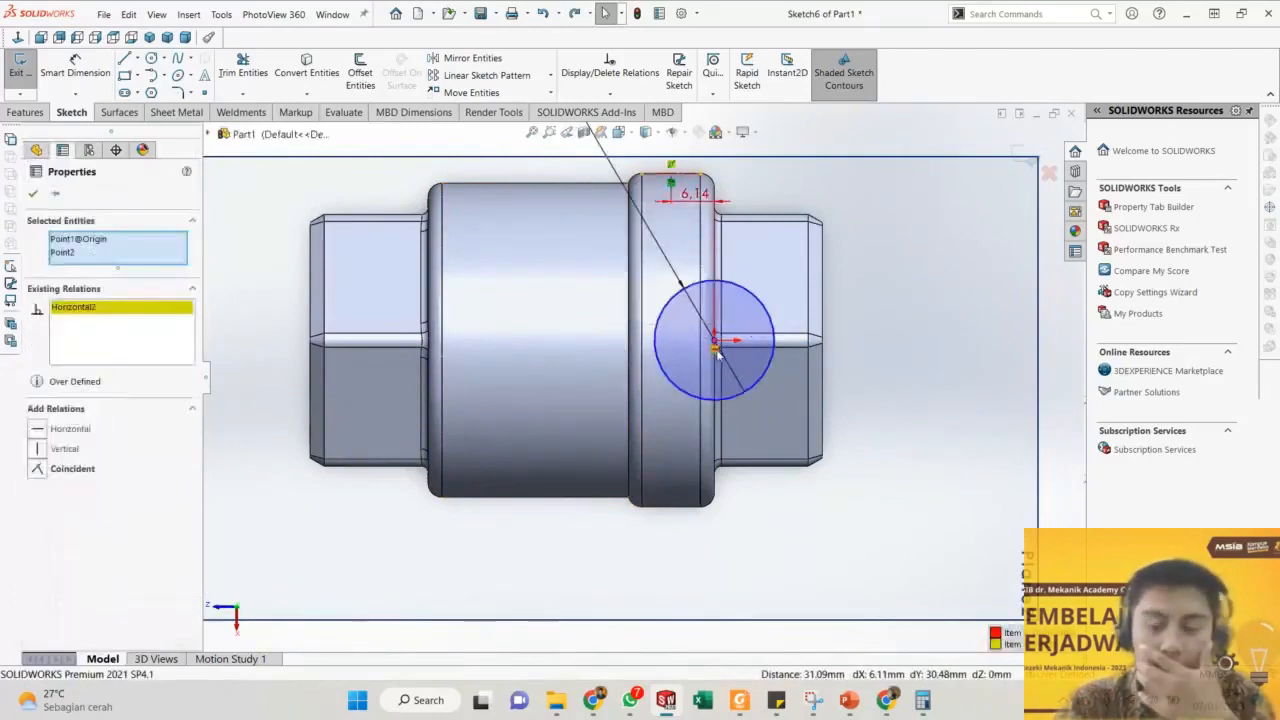
key("Escape")
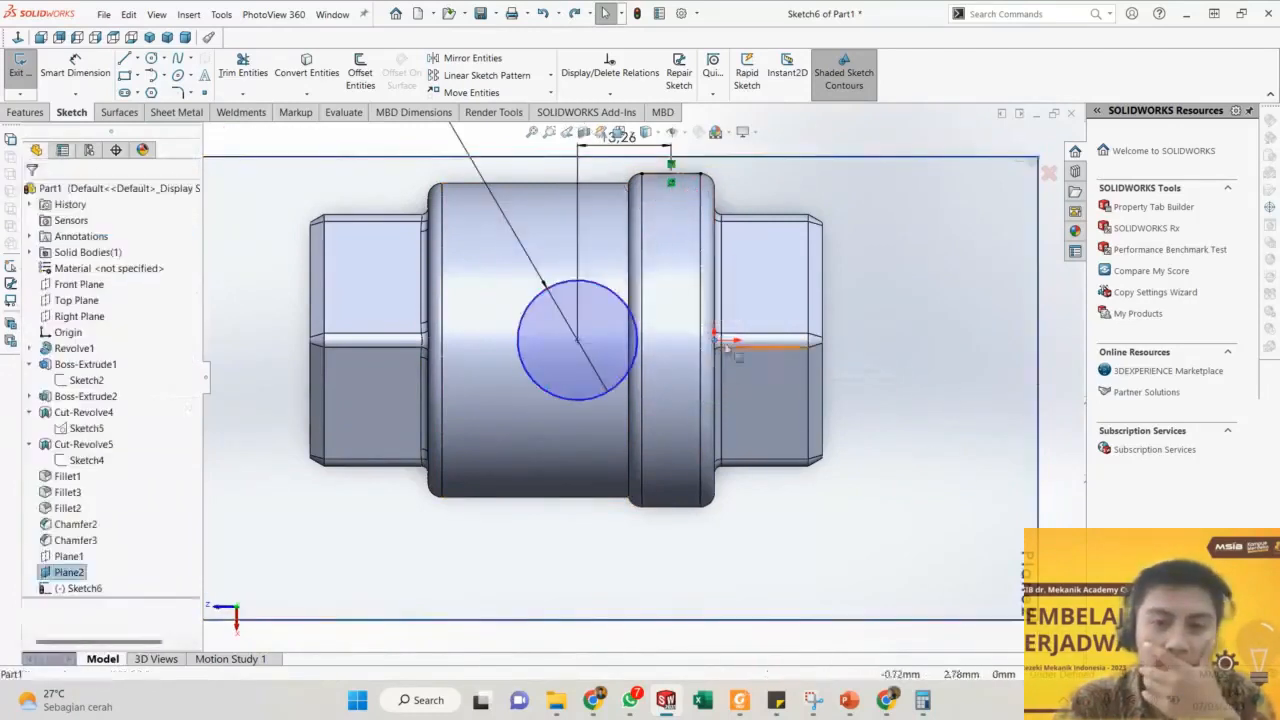
Add a Vertical relation between the circle's centre and the origin to fully define the stem boss sketch.
left_click(716, 341)
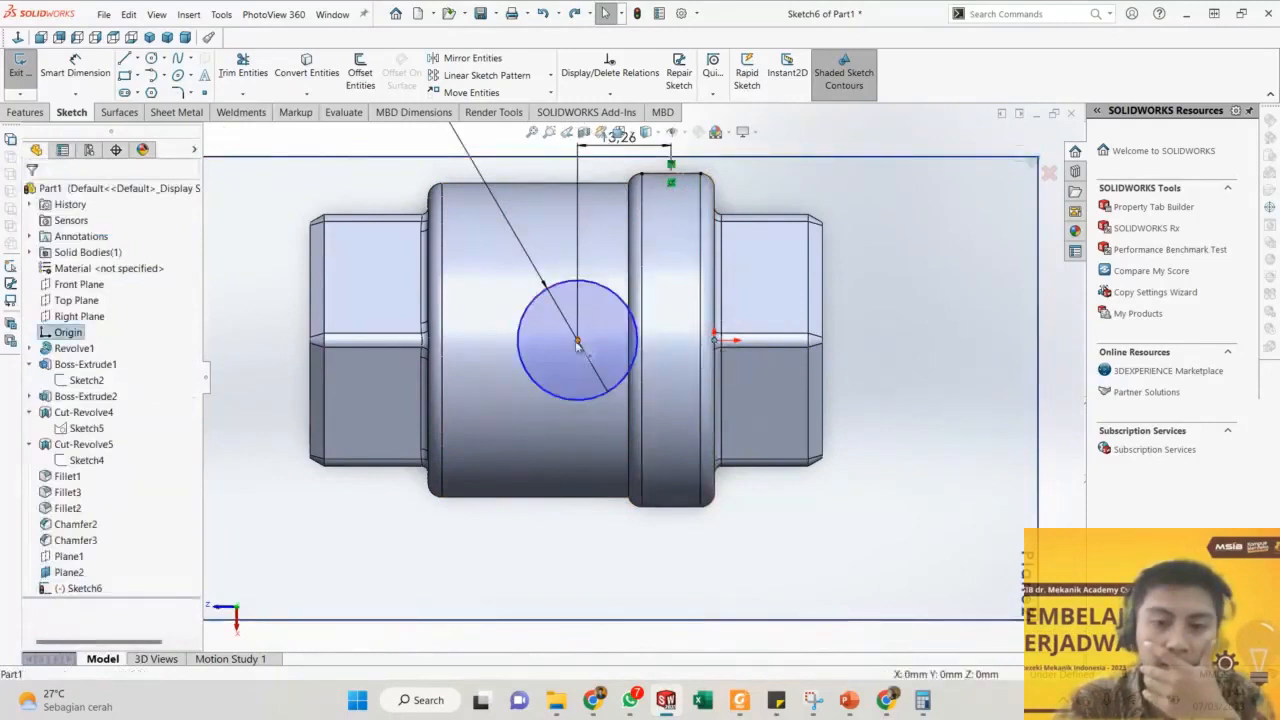
left_click(577, 340, "ctrl")
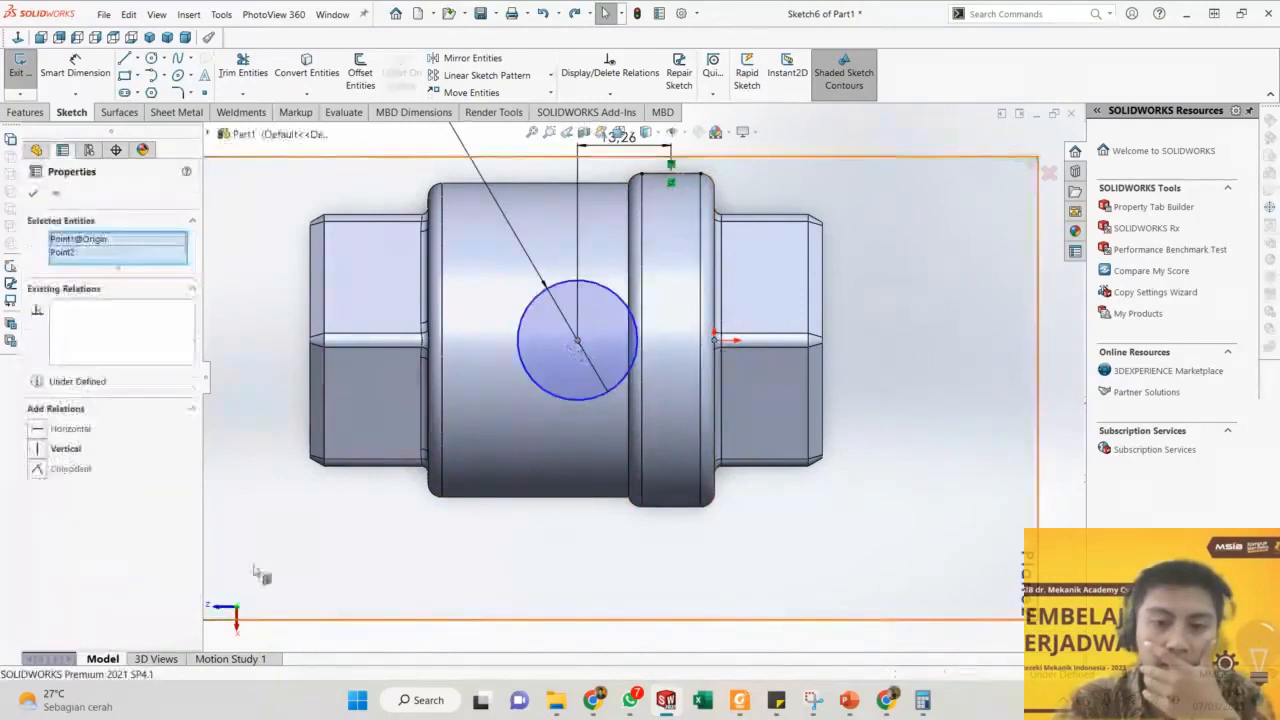
left_click(40, 450)
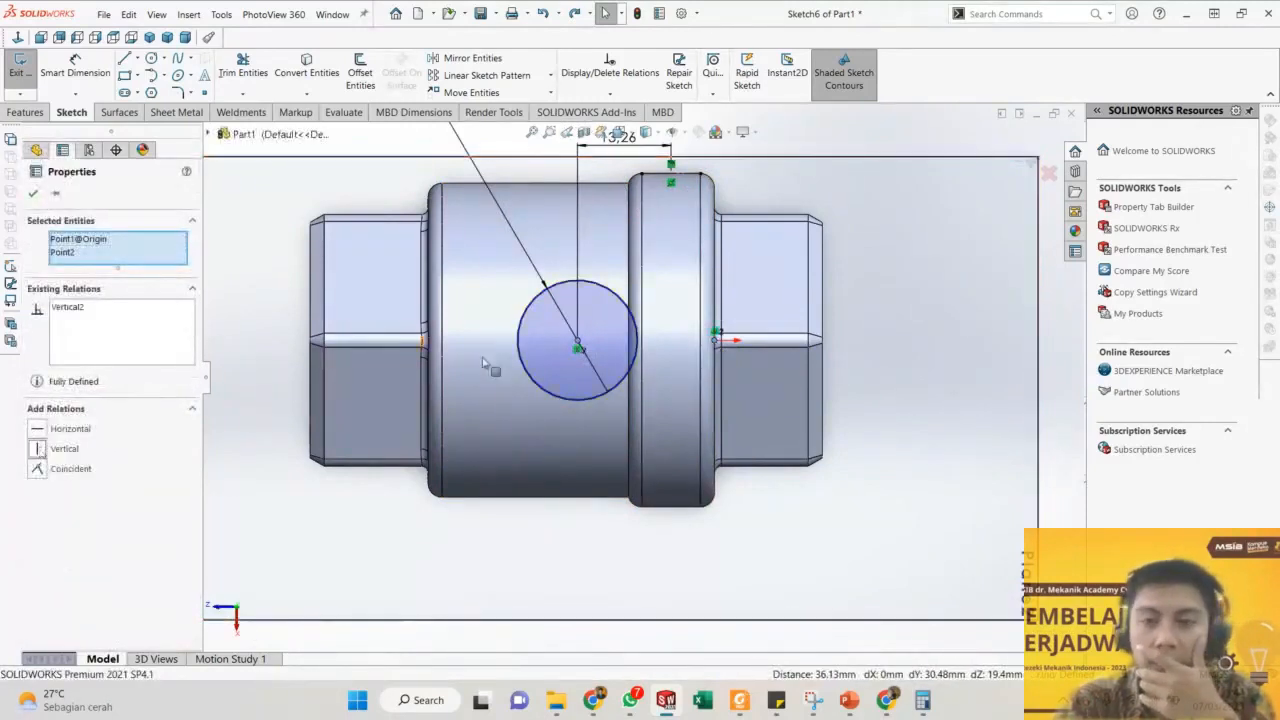
left_click(834, 537)
Examine the circle's position above the valve body from several angles and compare it with the reference picture and section A-A.
scroll(590, 400, "up", 6)
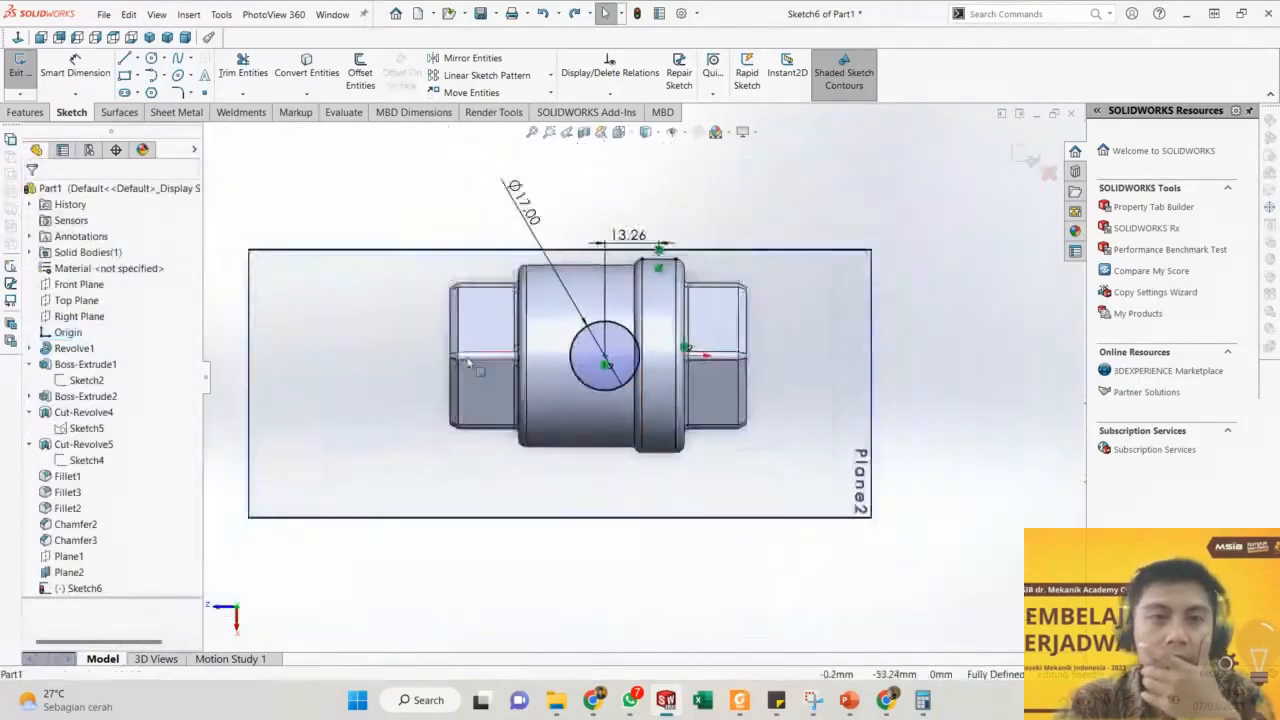
scroll(408, 398, "down", 2)
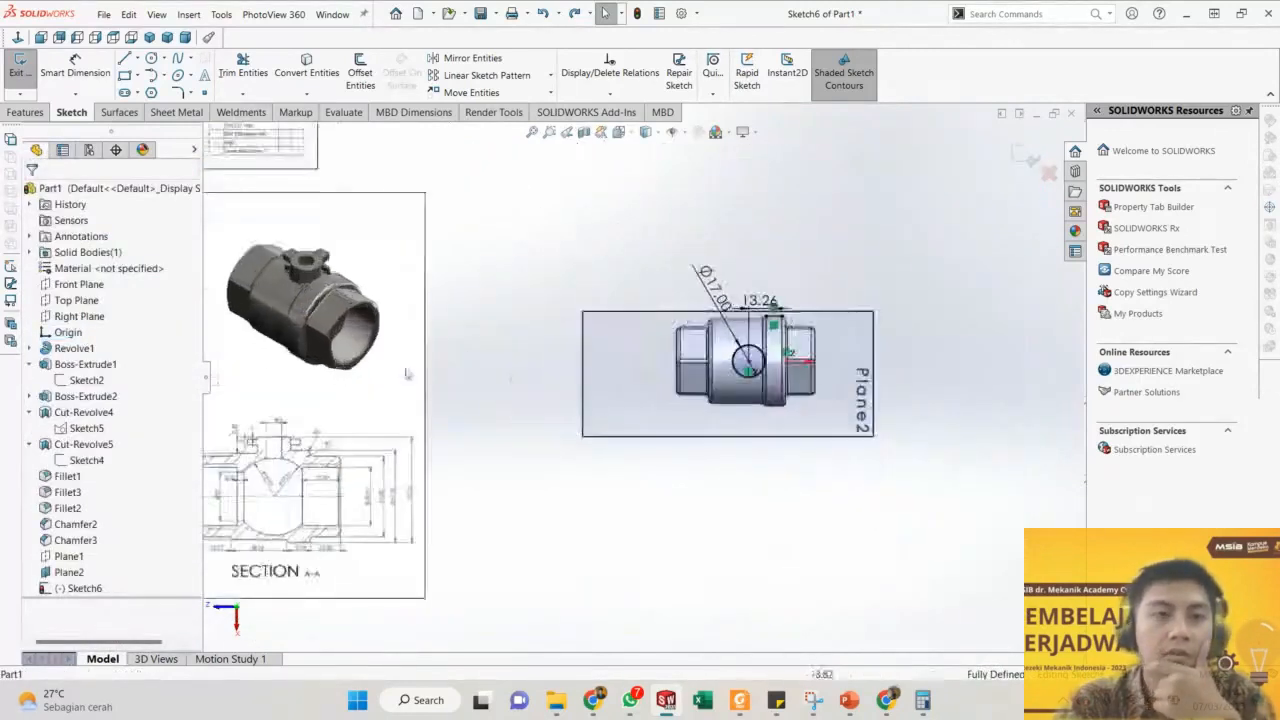
scroll(600, 375, "down", 2)
middle_click_drag(714, 392, 716, 131)
scroll(752, 334, "down", 3)
mouse_move(752, 338)
middle_mouse_down()
mouse_move(766, 363)
mouse_move(762, 349)
middle_mouse_up()
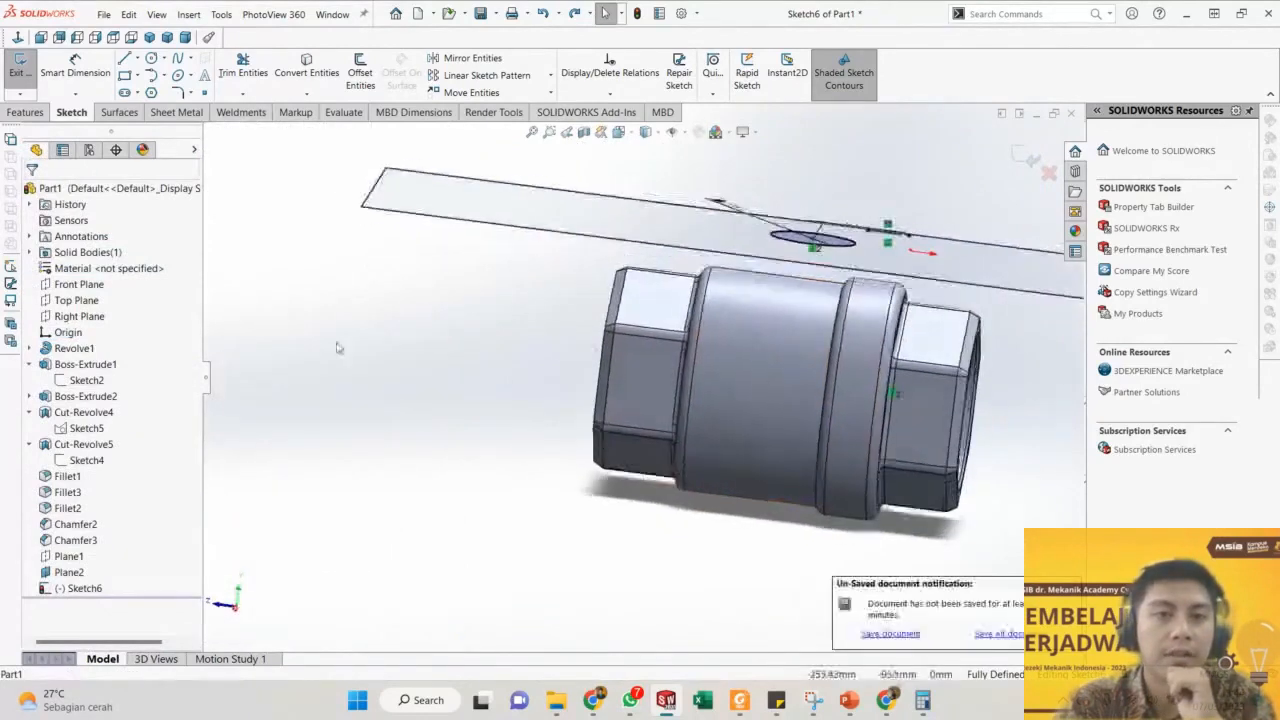
scroll(773, 351, "up", 6)
scroll(363, 384, "down", 2)
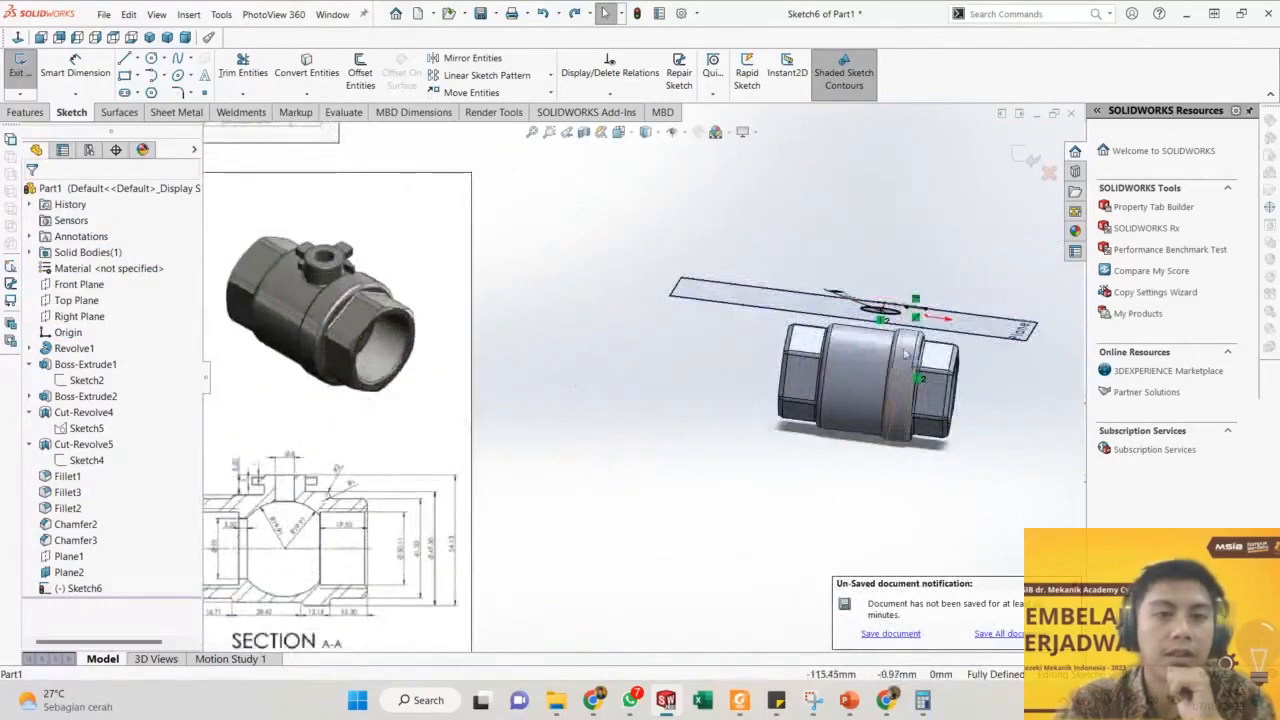
Extrude the circle sketched above the valve body up to the next surface to form the stem boss.
scroll(972, 342, "down", 3)
middle_click_drag(385, 375, 378, 352)
left_click(25, 112)
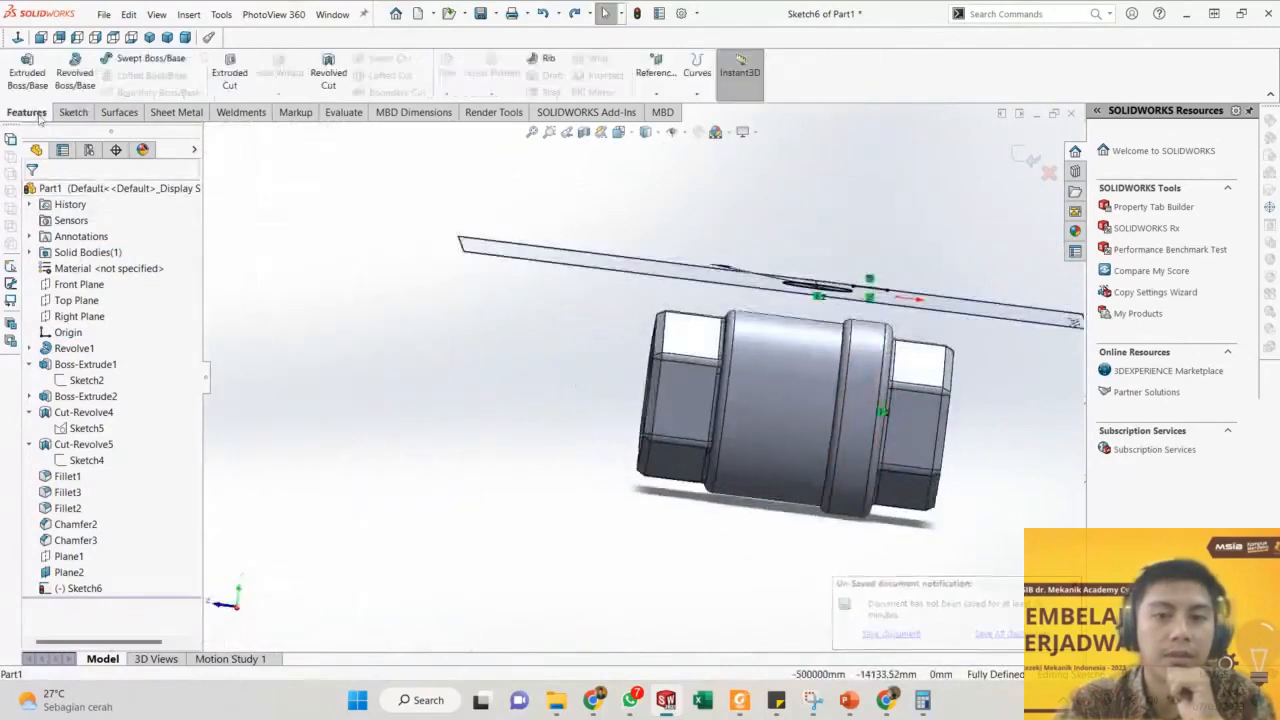
left_click(26, 72)
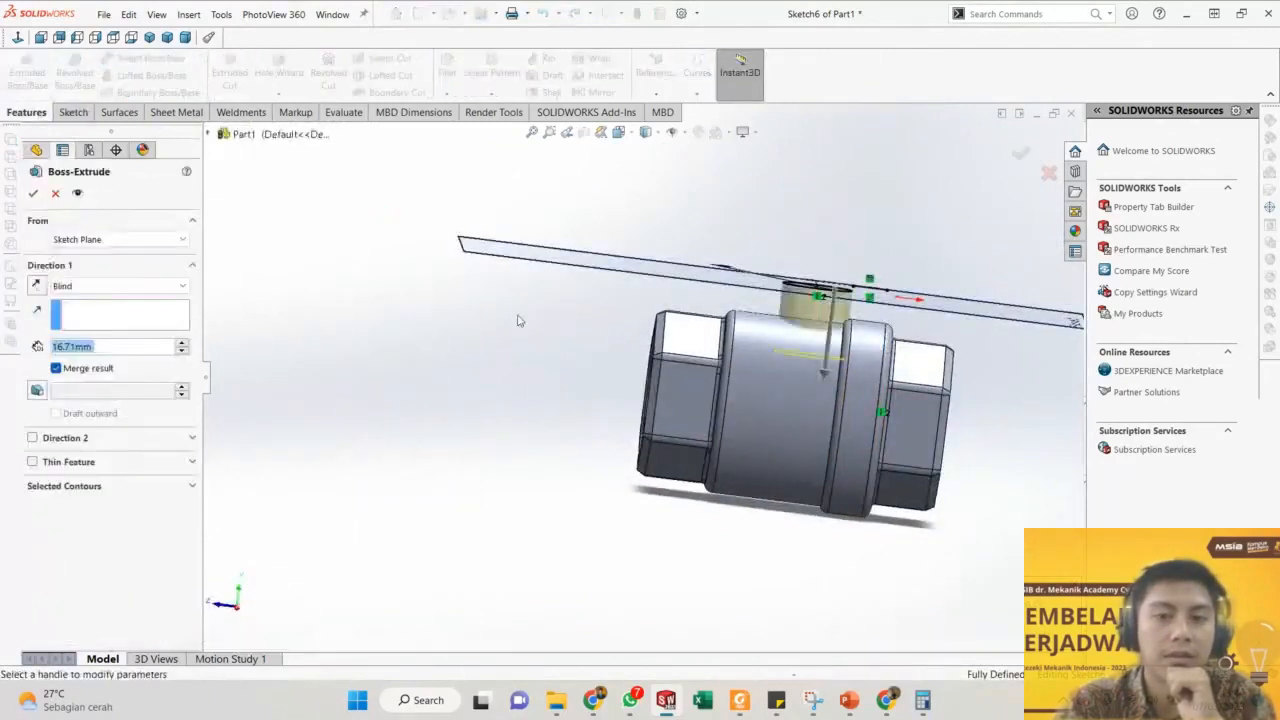
left_click(95, 286)
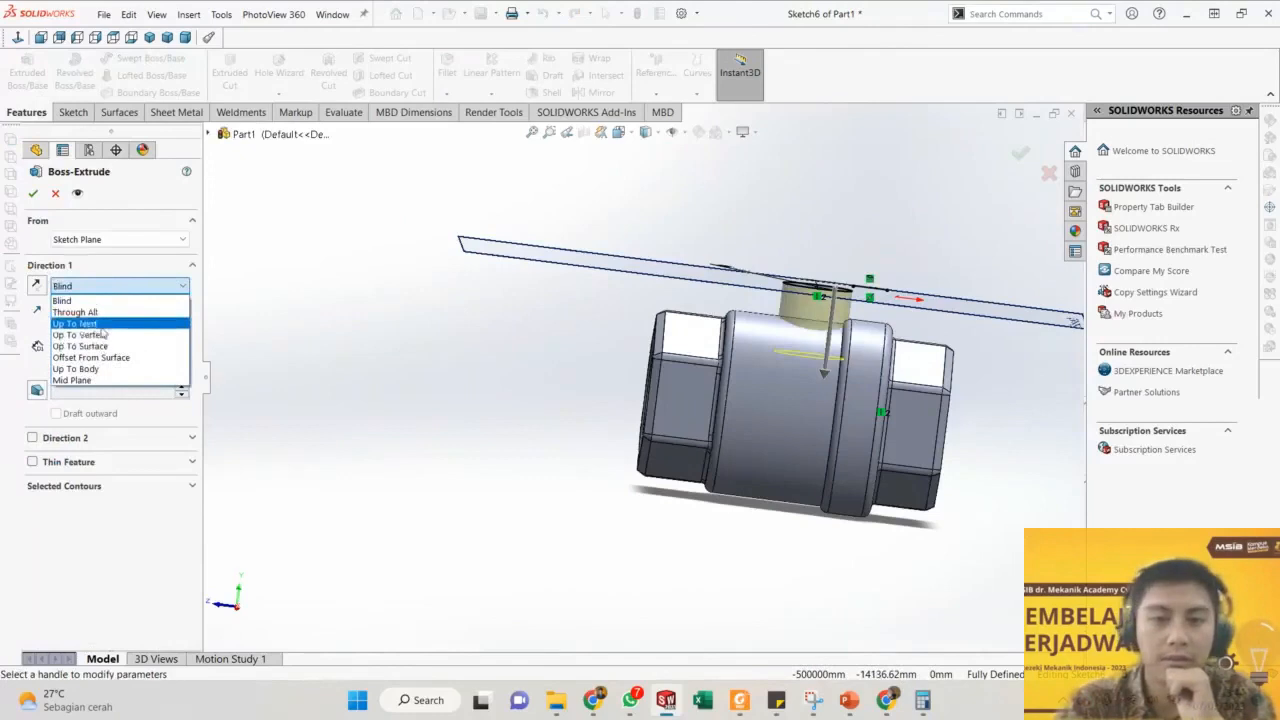
left_click(75, 323)
scroll(838, 347, "down", 3)
middle_click_drag(838, 347, 398, 320)
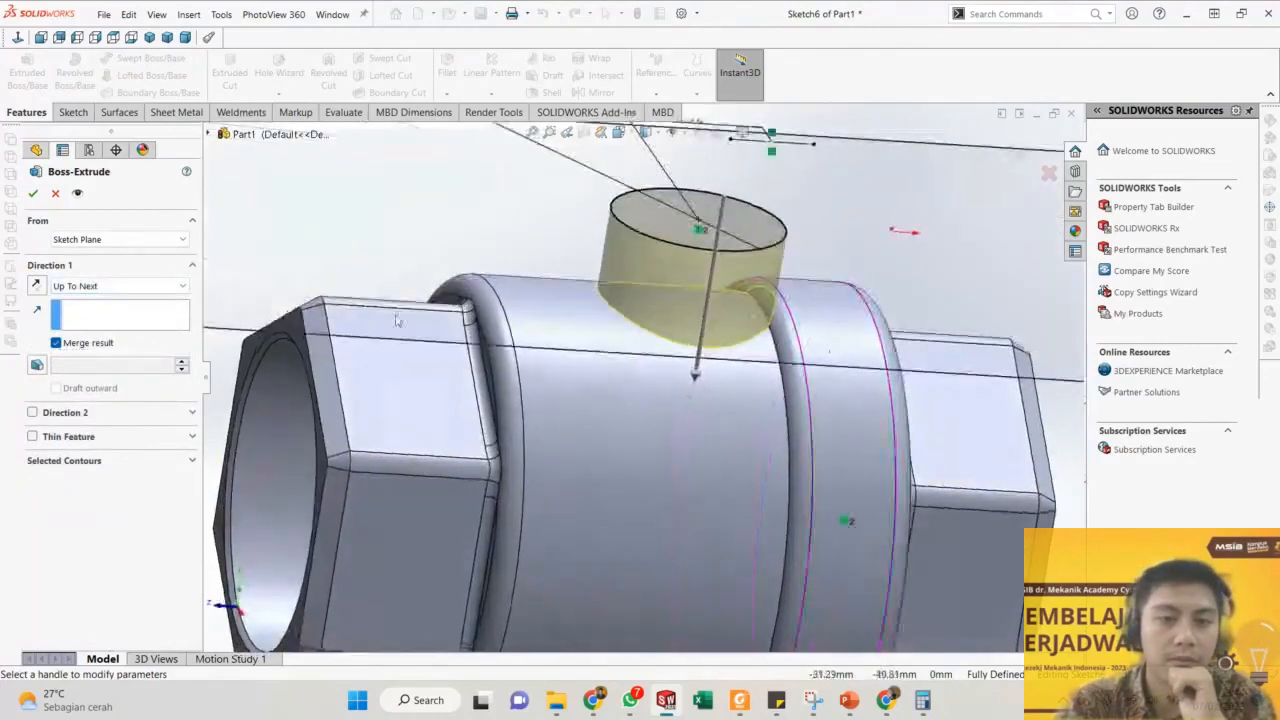
left_click(31, 197)
Inspect the new stem boss on the valve body and compare it with the reference drawing.
scroll(740, 356, "down", 5)
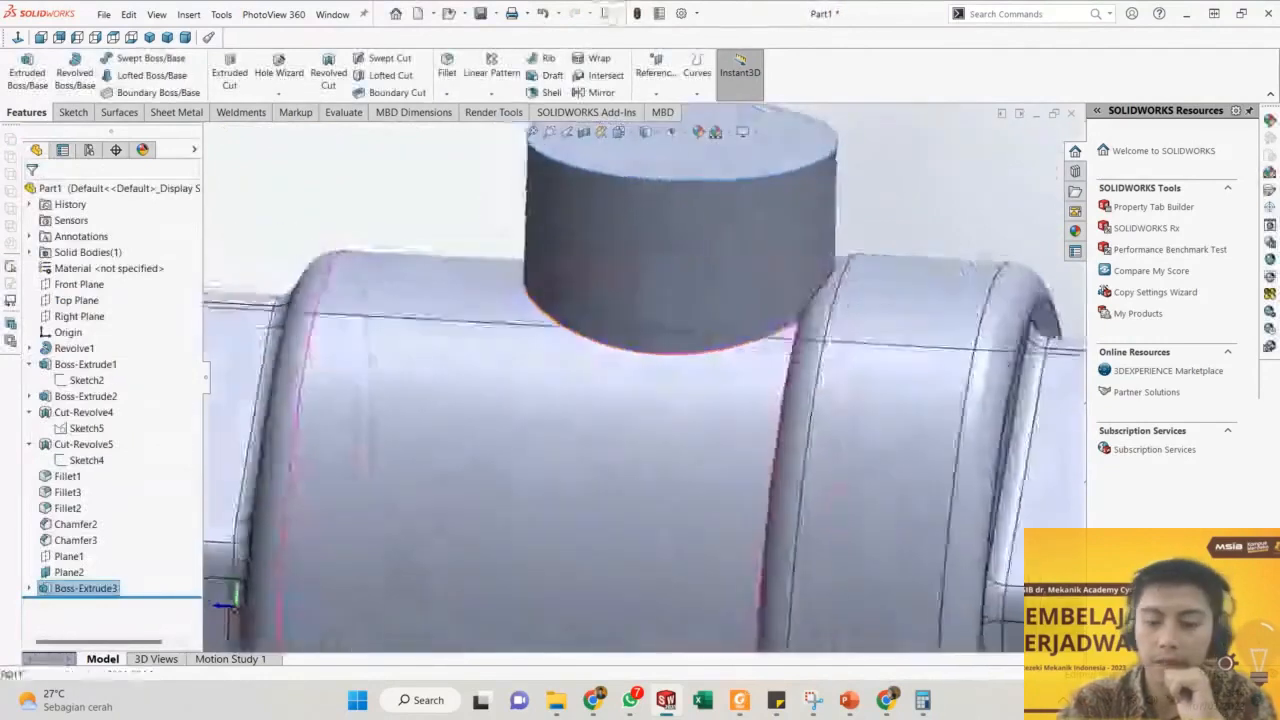
scroll(466, 425, "up", 10)
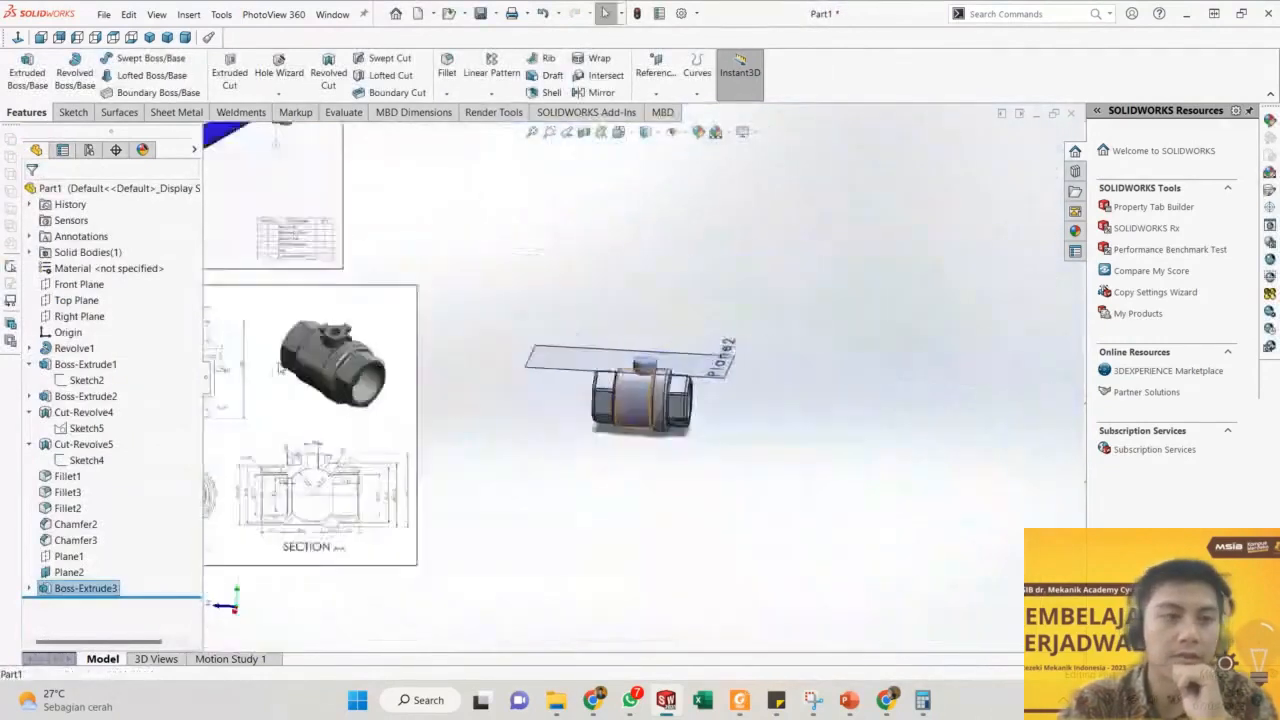
scroll(300, 354, "down", 5)
scroll(526, 354, "up", 6)
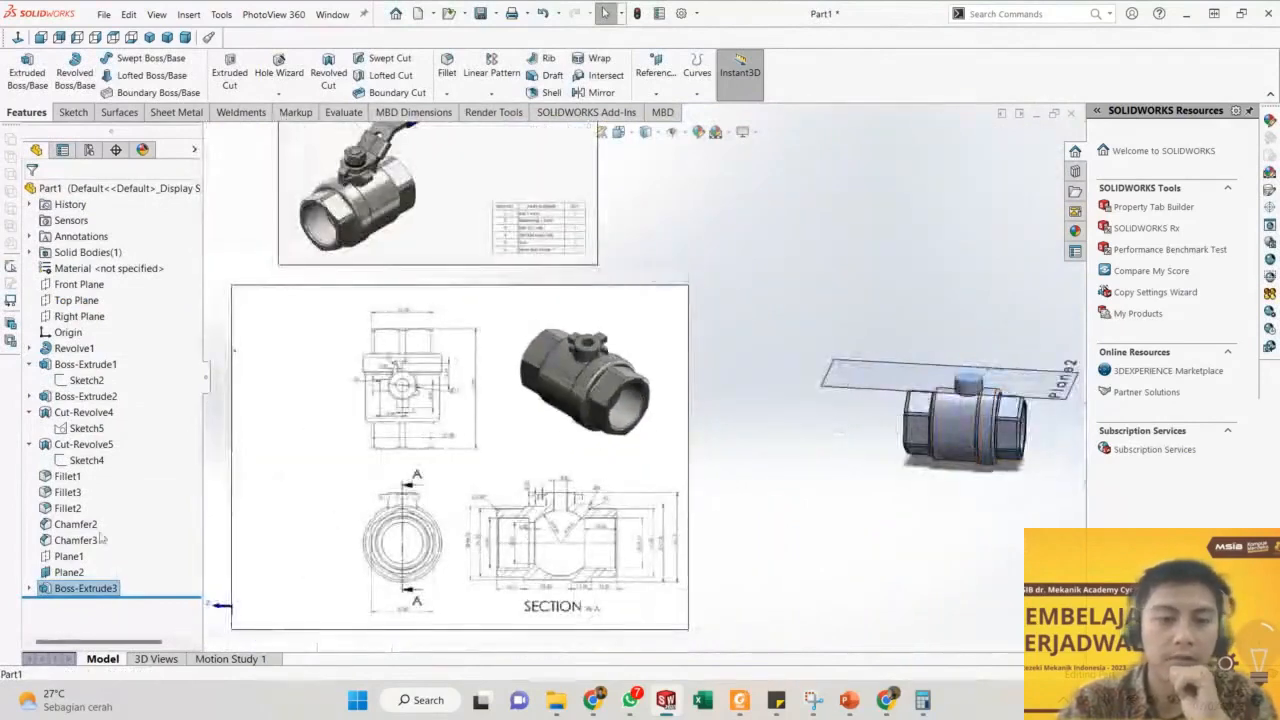
mouse_move(128, 598)
left_mouse_down()
mouse_move(110, 594)
mouse_move(100, 482)
mouse_move(90, 535)
mouse_move(98, 510)
mouse_move(122, 589)
left_mouse_up()
scroll(1014, 414, "down", 5)
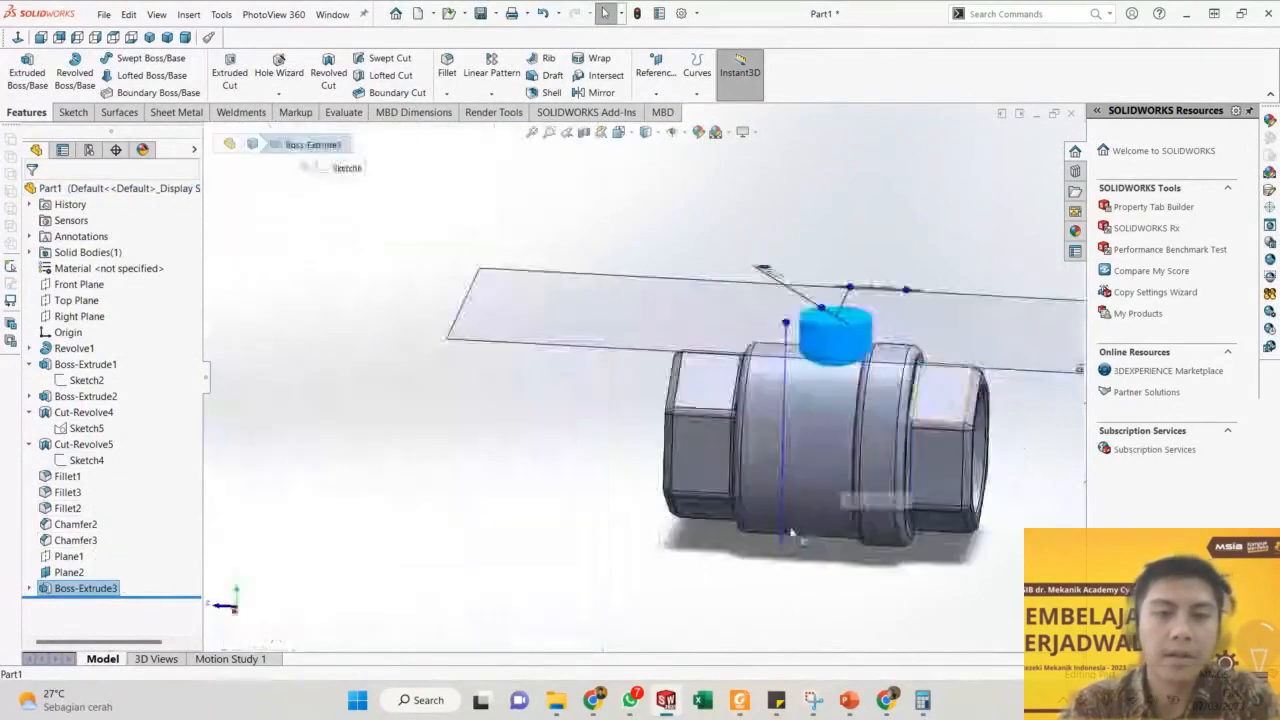
key("Escape")
scroll(820, 445, "down", 4)
scroll(800, 428, "up", 1)
scroll(784, 422, "up", 6)
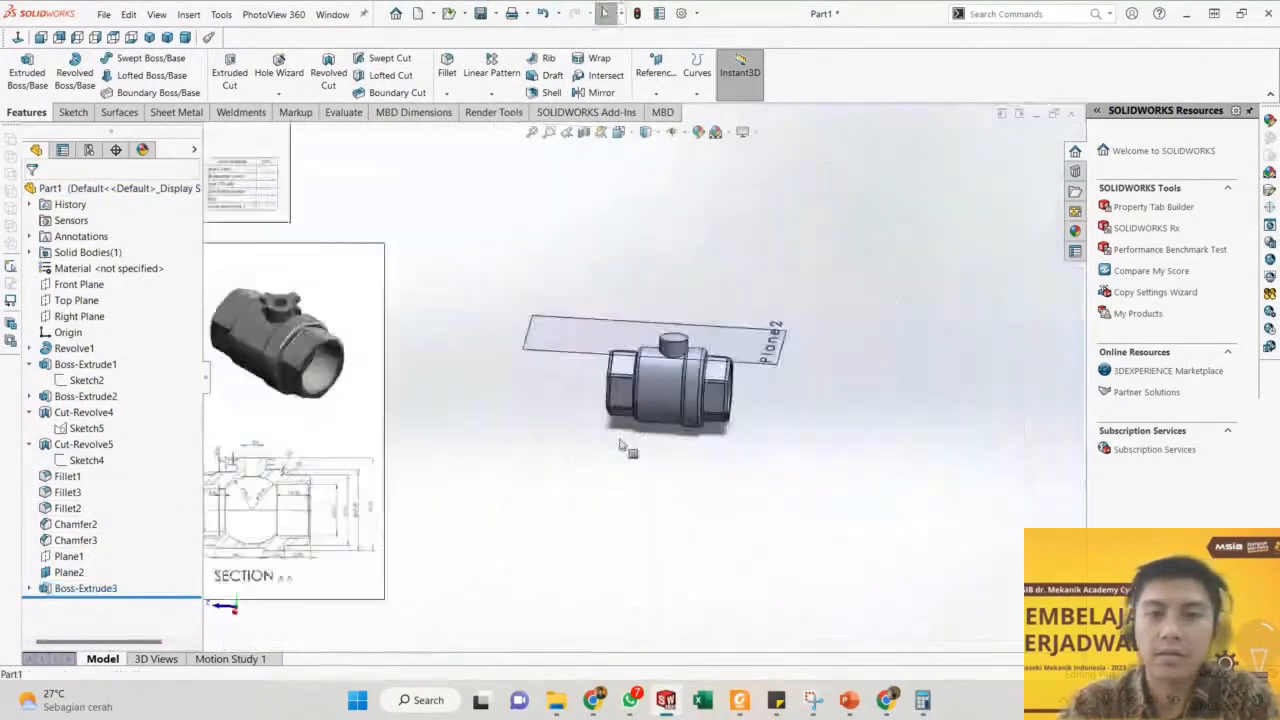
Examine the reference drawing's top and section views for the stem boss, its bore and the surrounding tabs.
scroll(483, 219, "down", 4)
scroll(483, 219, "down", 3)
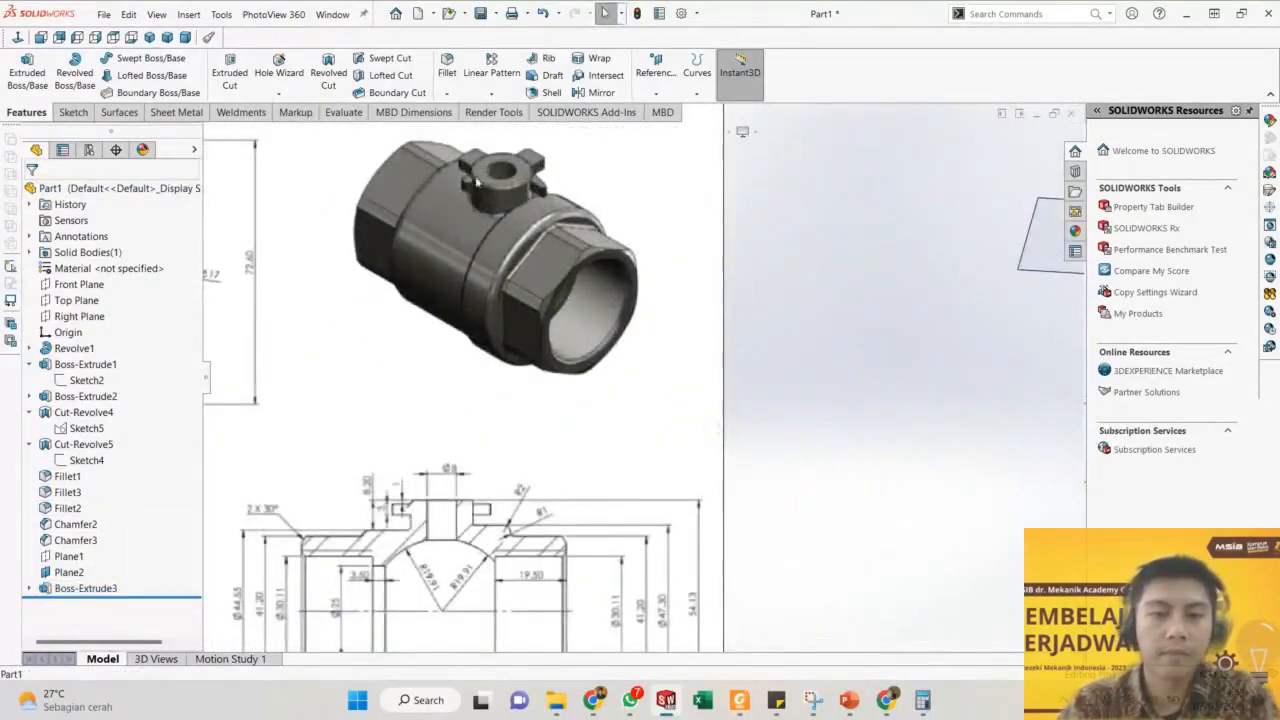
scroll(395, 413, "up", 3)
scroll(436, 295, "down", 5)
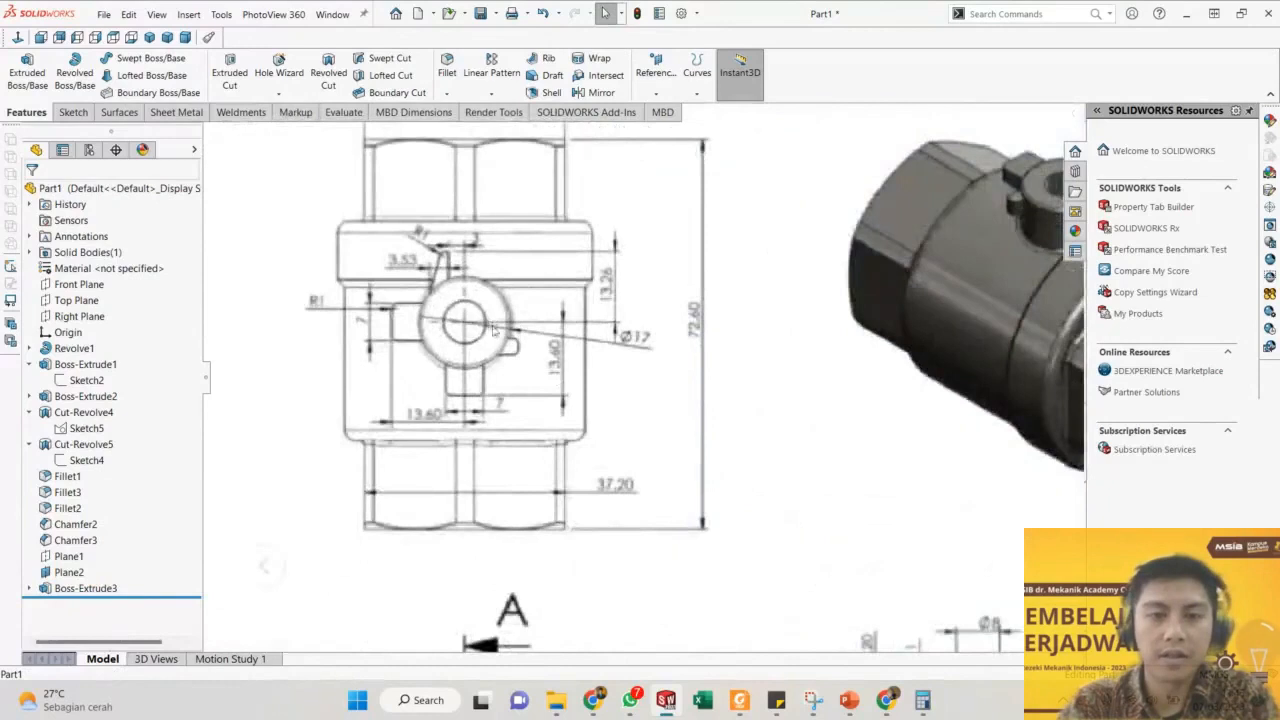
scroll(625, 374, "up", 2)
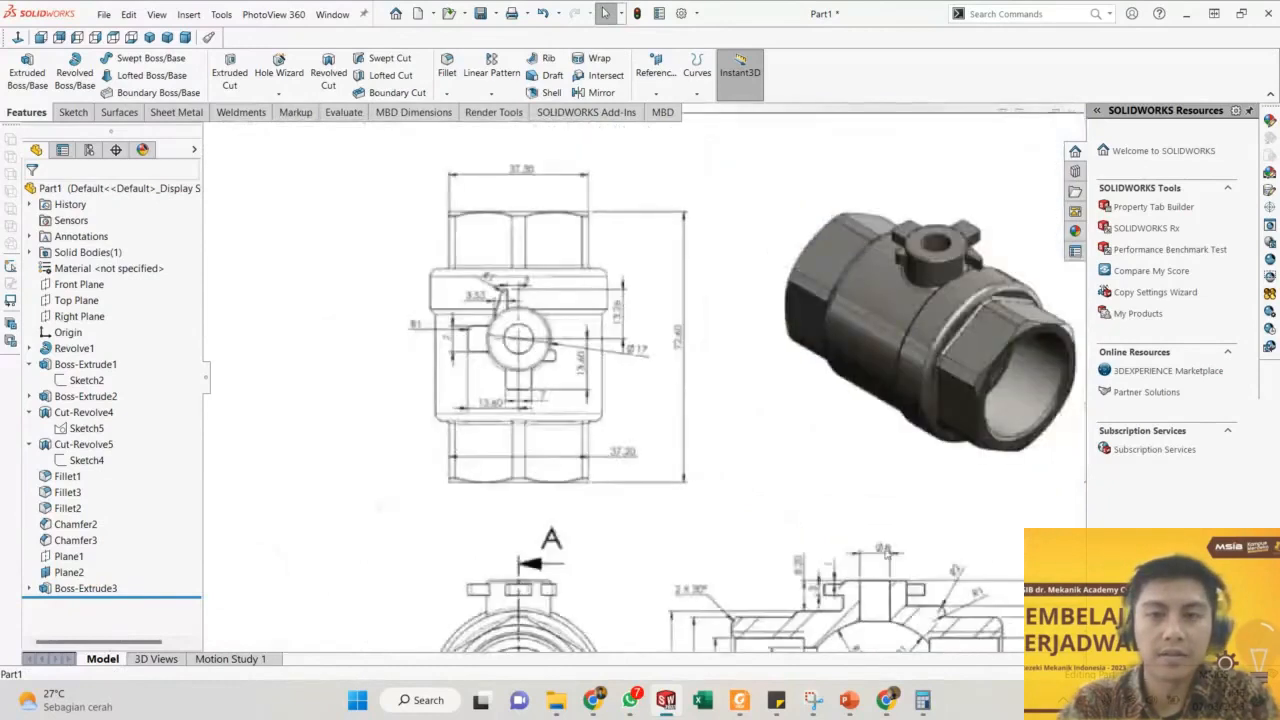
scroll(630, 377, "up", 1)
scroll(822, 578, "down", 3)
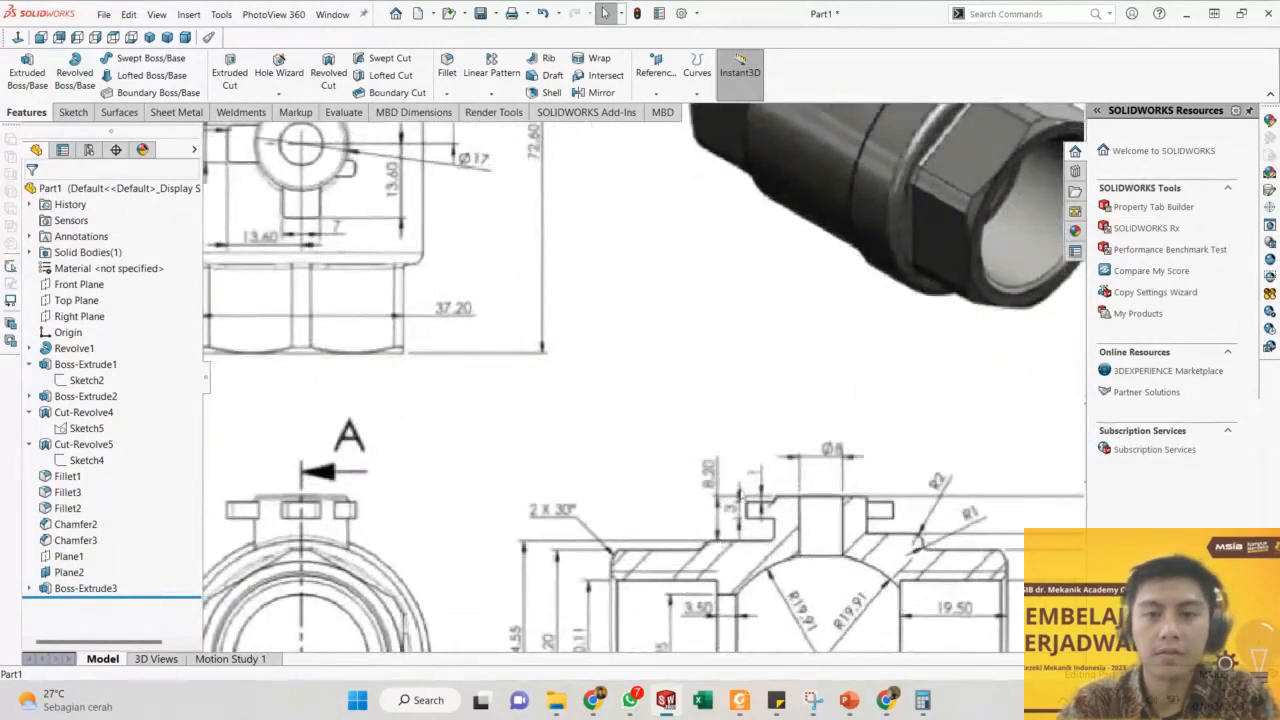
scroll(742, 494, "up", 1)
scroll(748, 493, "up", 1)
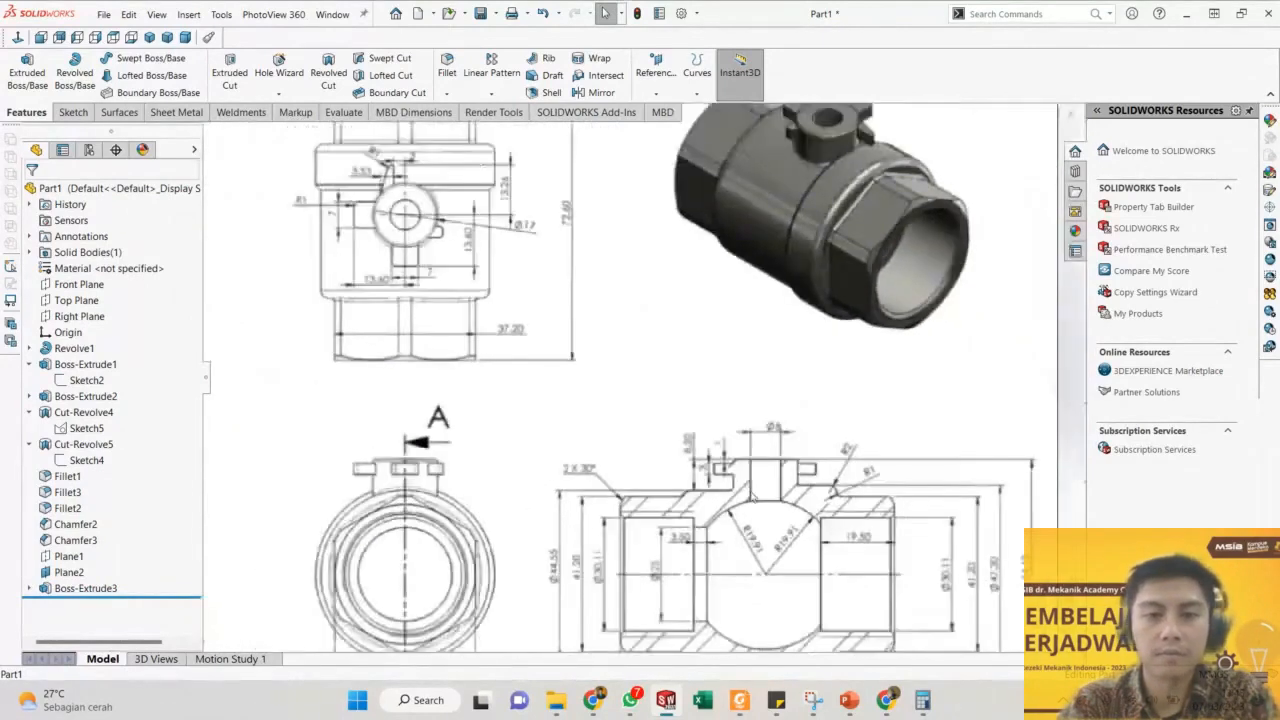
scroll(738, 484, "down", 1)
scroll(704, 474, "up", 2)
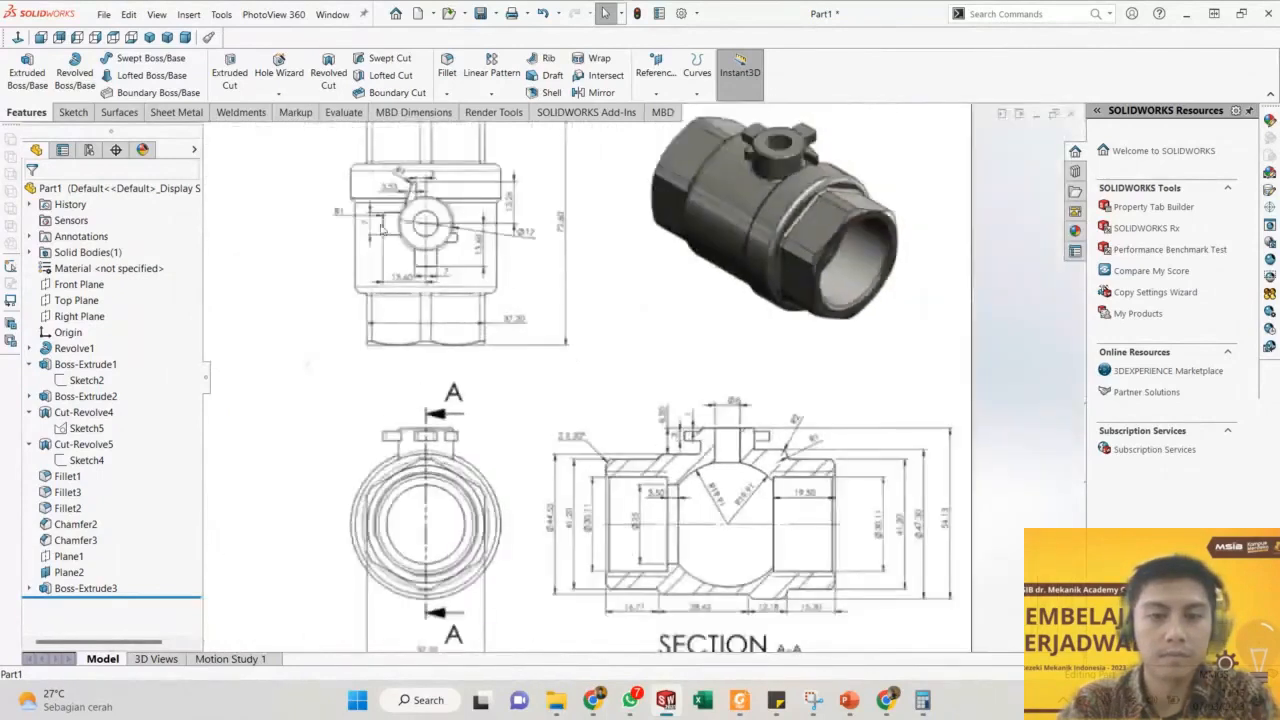
scroll(385, 228, "down", 2)
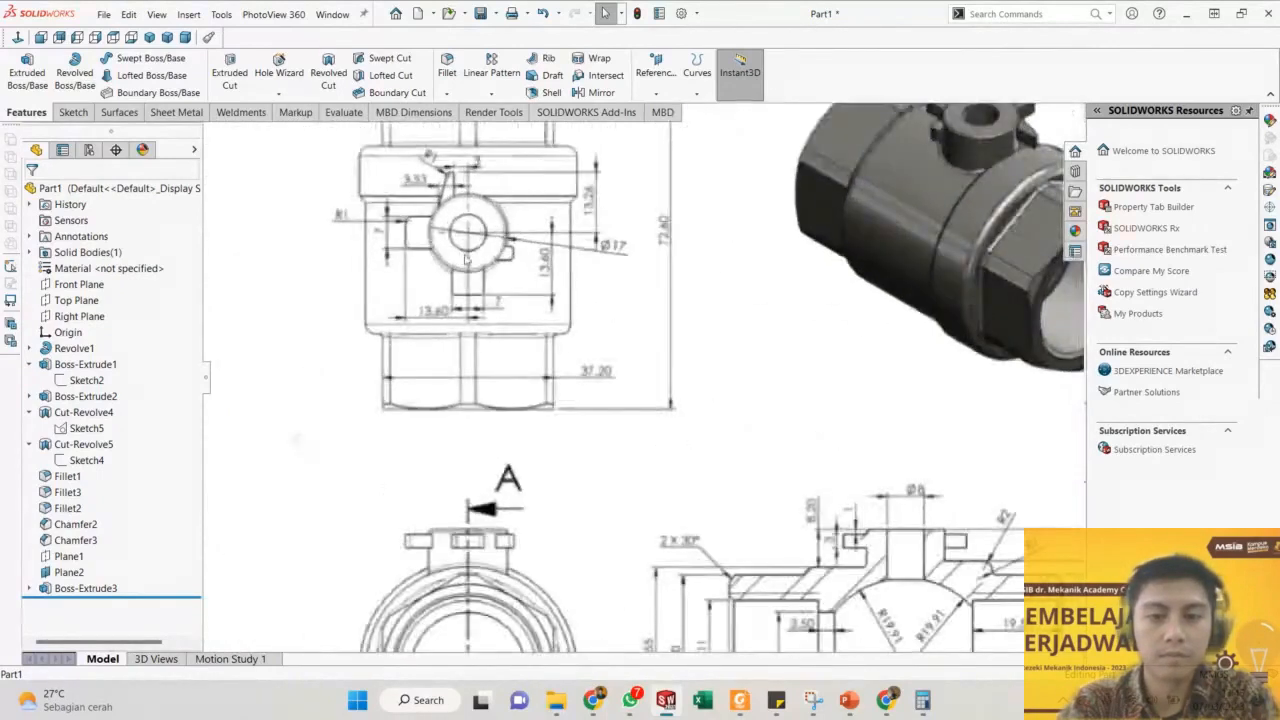
scroll(845, 357, "up", 4)
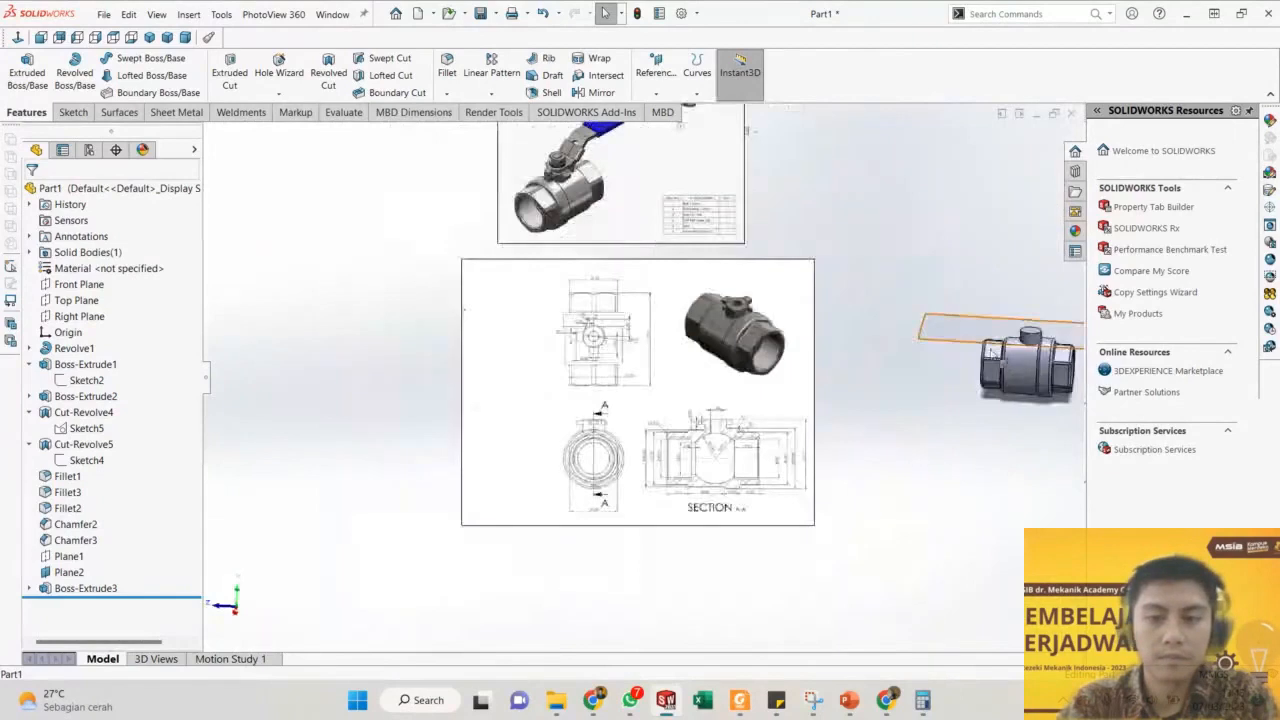
Check the section view for the tabs' thickness and their distance below the top of the stem boss.
scroll(1020, 348, "down", 4)
scroll(1020, 372, "up", 3)
scroll(1017, 376, "down", 2)
left_click(533, 368)
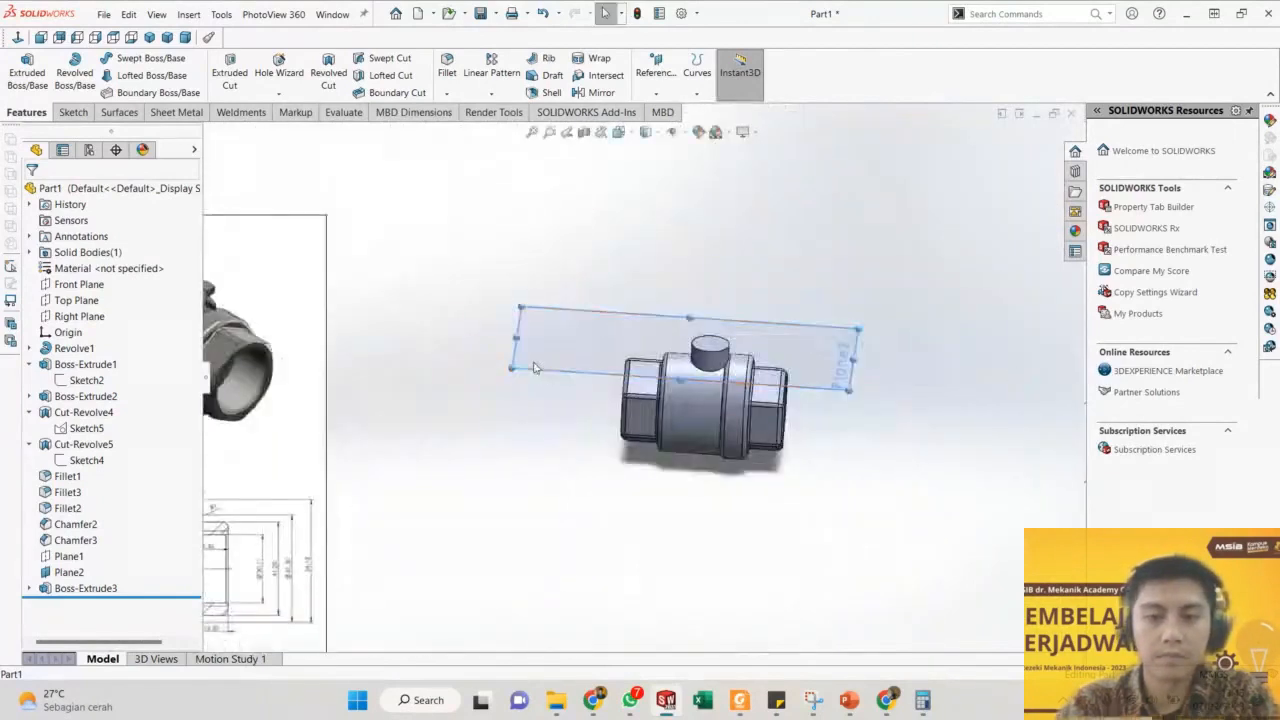
key("Escape")
scroll(443, 507, "up", 3)
scroll(265, 531, "down", 4)
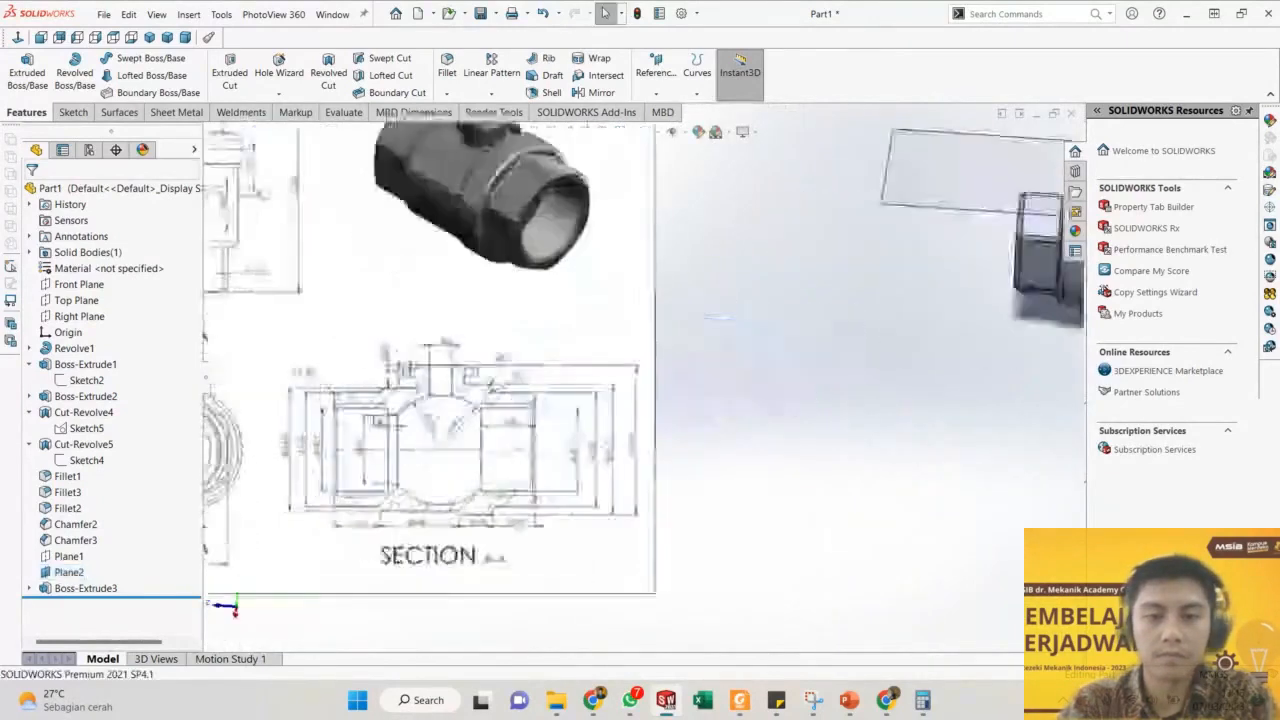
scroll(320, 414, "down", 3)
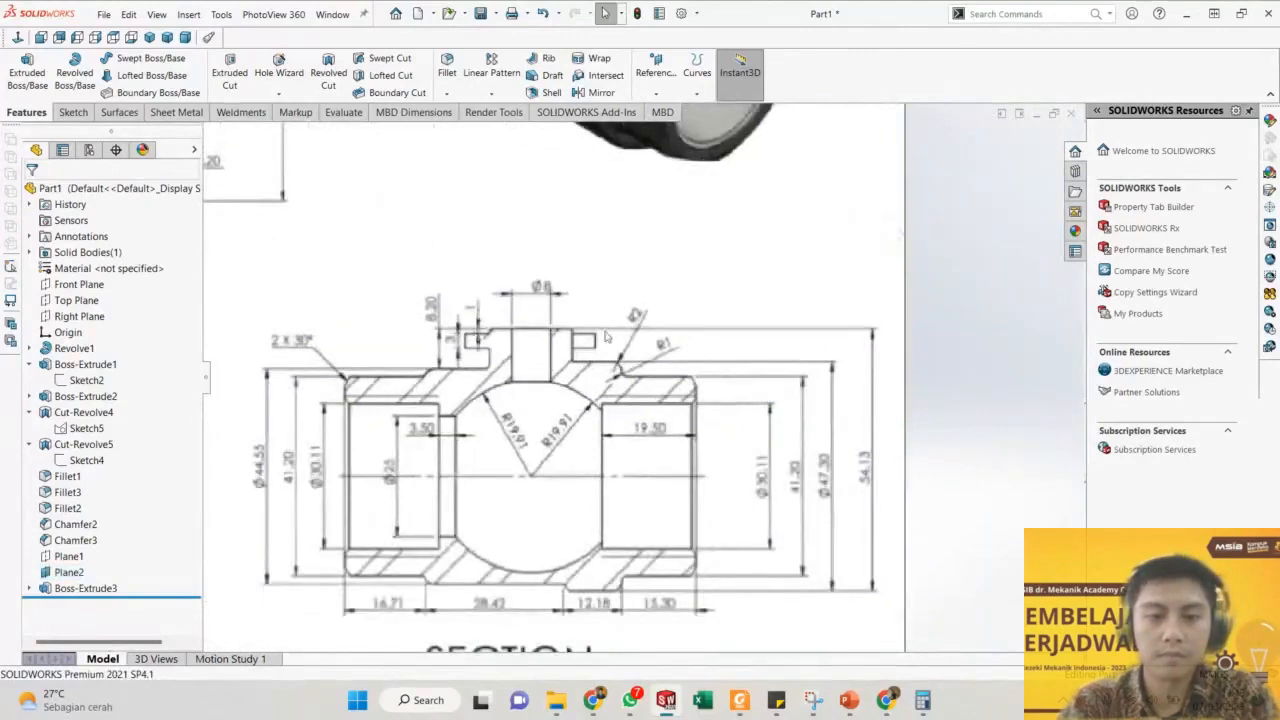
scroll(605, 338, "up", 3)
Create a reference plane offset 1 mm downward from Plane2, and hide Plane2.
scroll(925, 272, "down", 5)
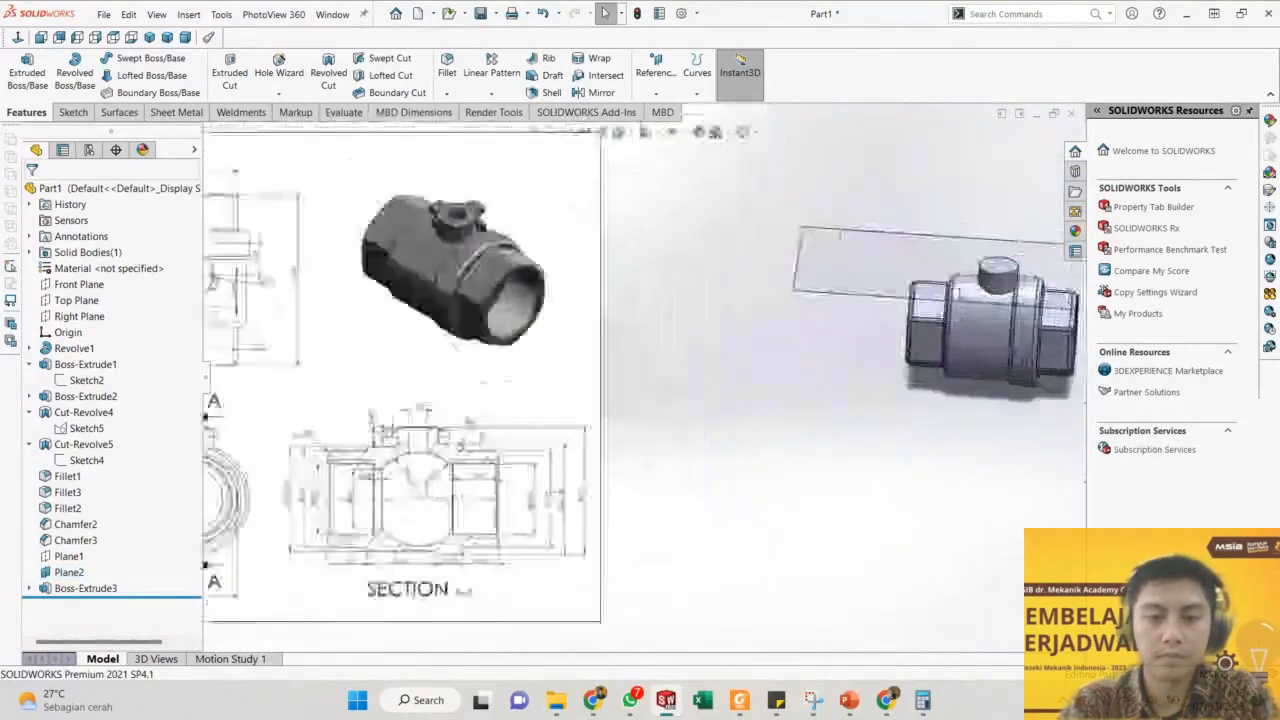
left_click(925, 272)
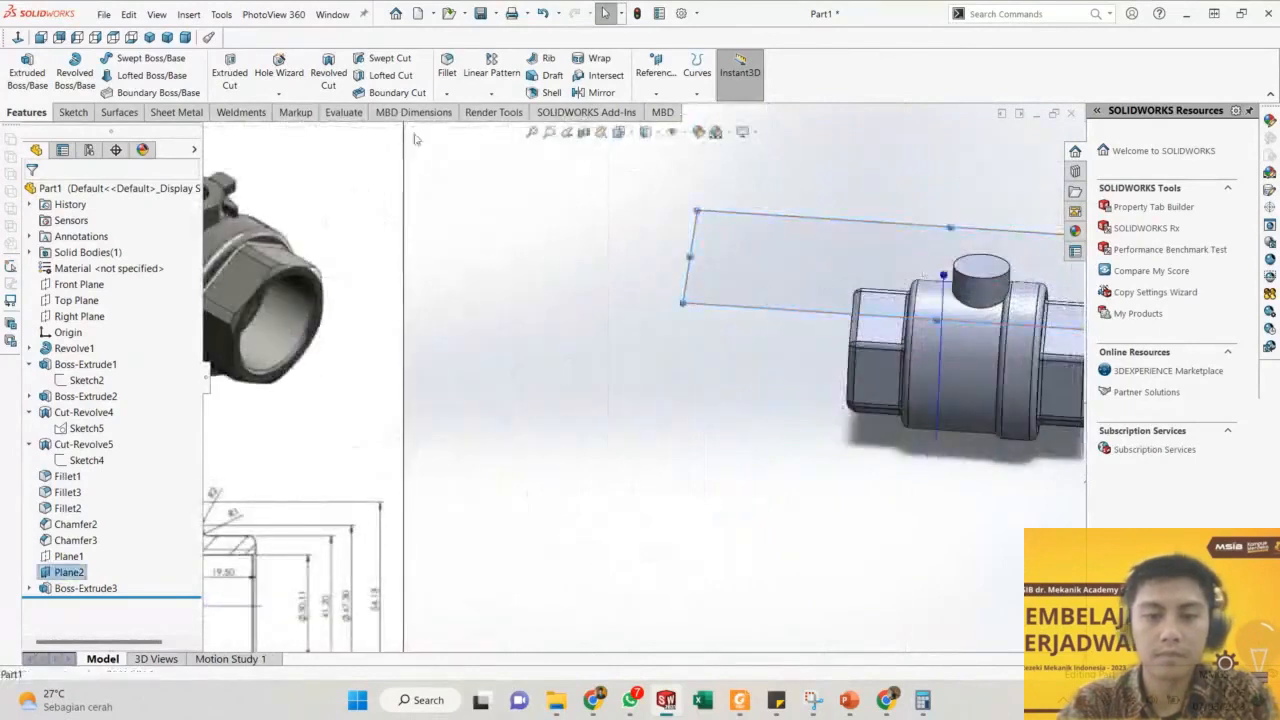
left_click(657, 76)
left_click(660, 113)
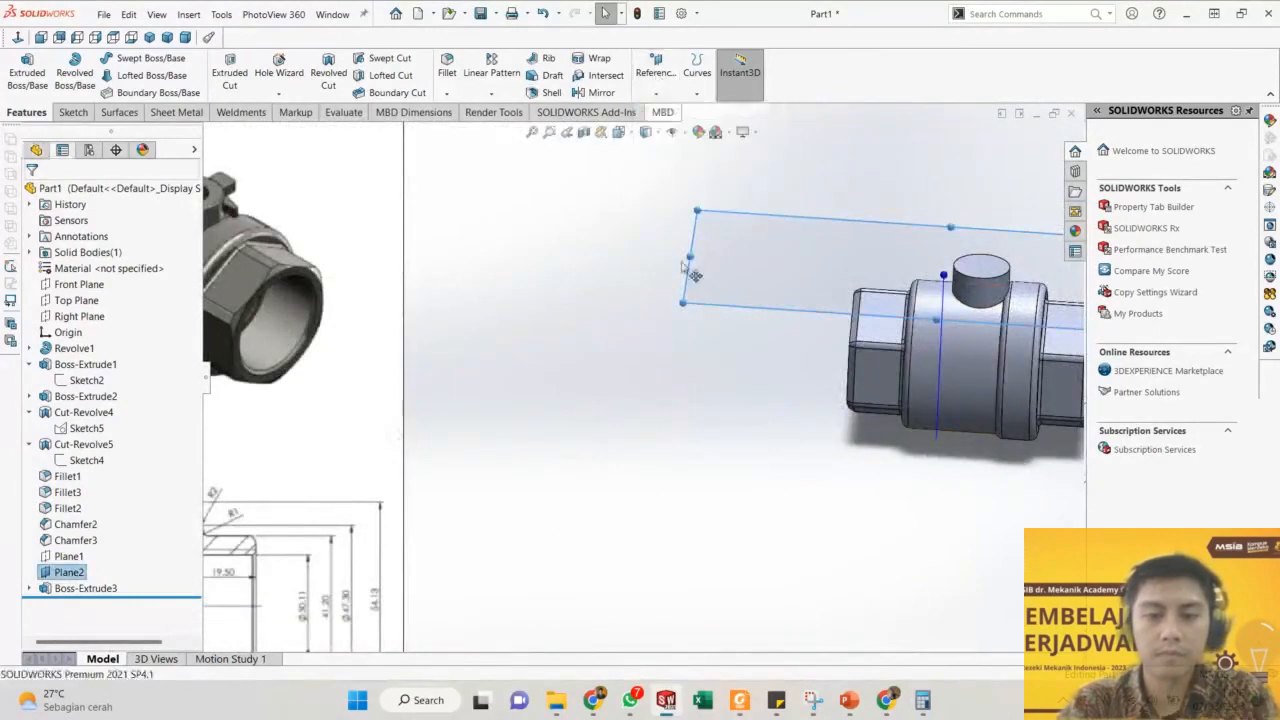
type("1")
key("Return")
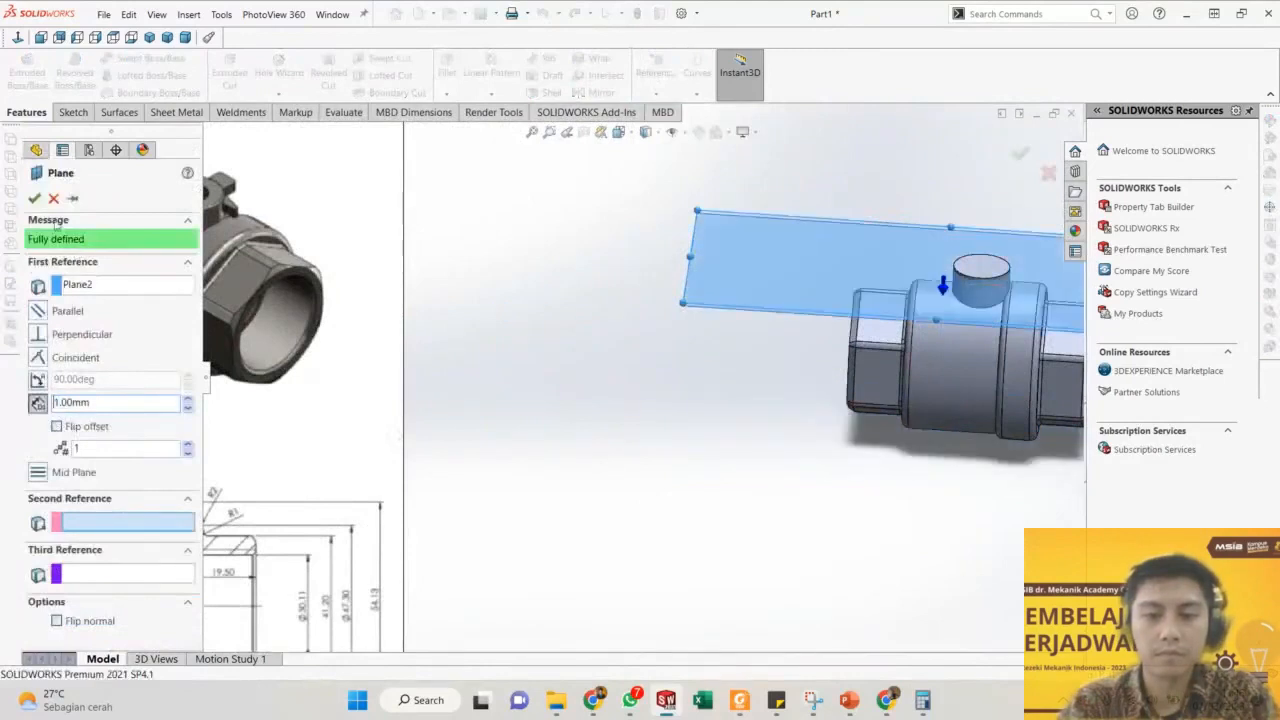
right_click(335, 468)
scroll(471, 437, "up", 3)
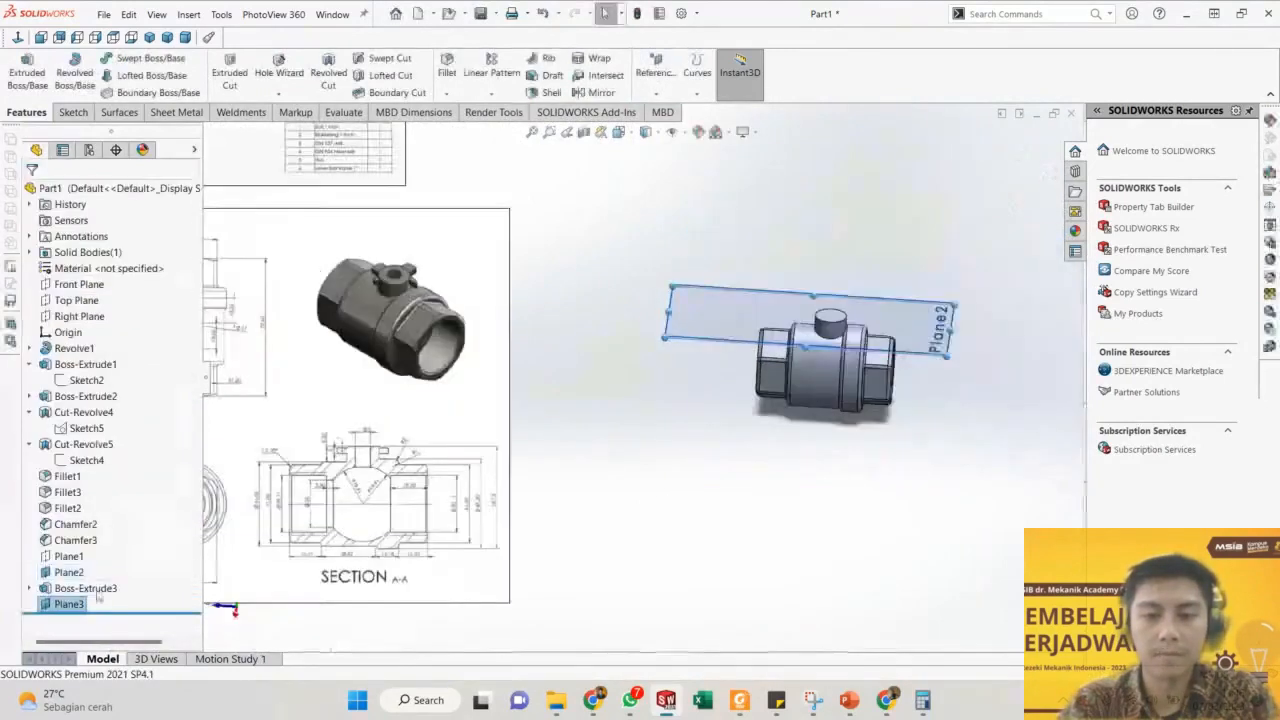
left_click(72, 572)
left_click(69, 604)
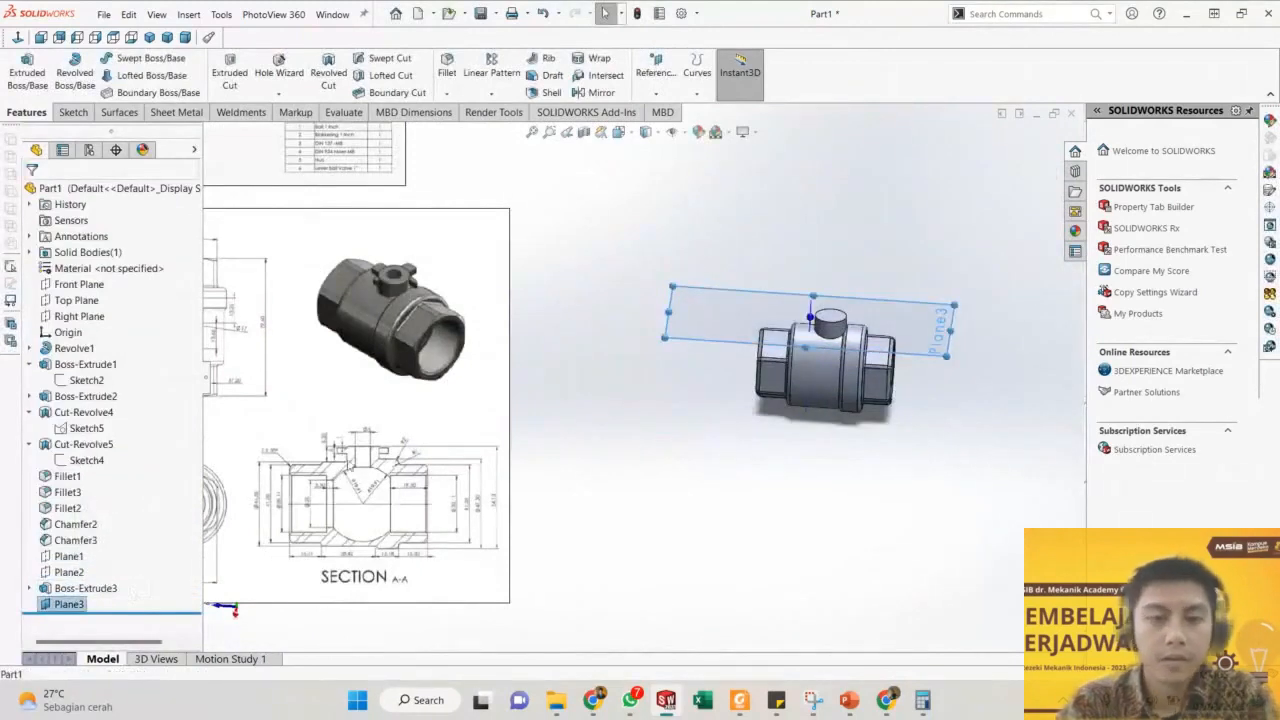
Review the tab dimensions around the stem boss in the drawing's section and top views.
scroll(277, 477, "down", 5)
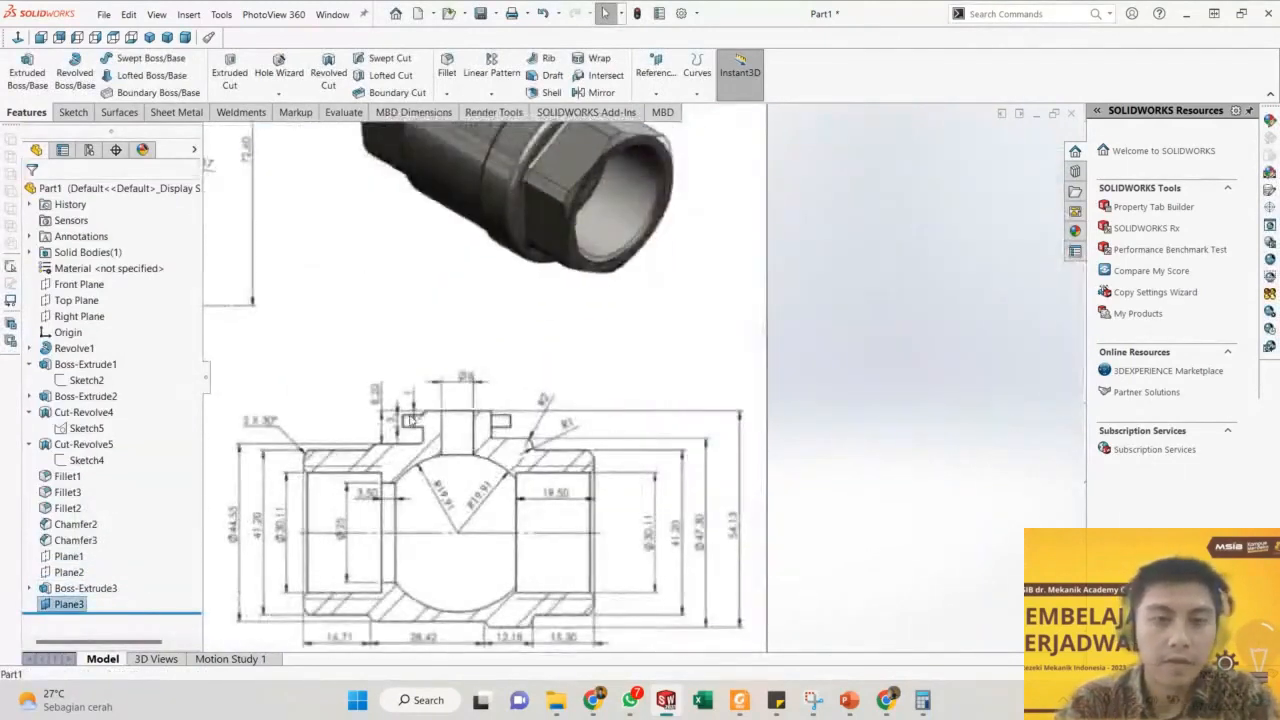
scroll(491, 480, "up", 4)
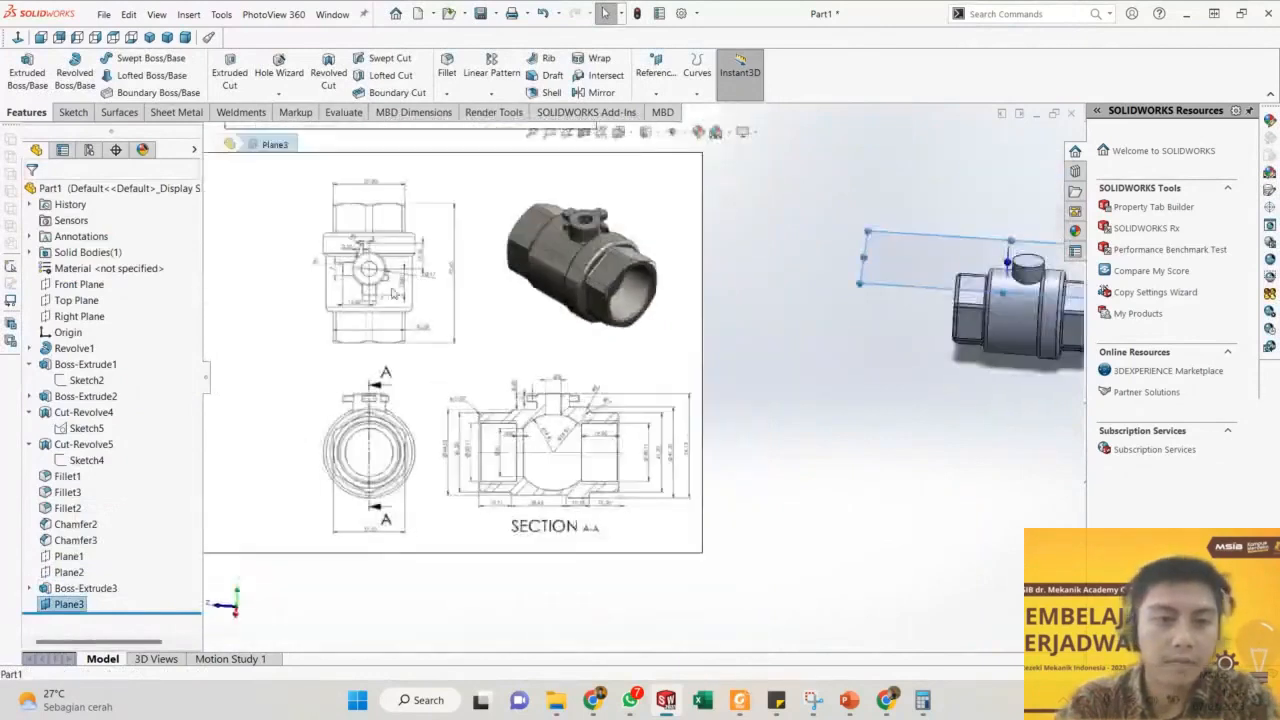
scroll(390, 289, "down", 5)
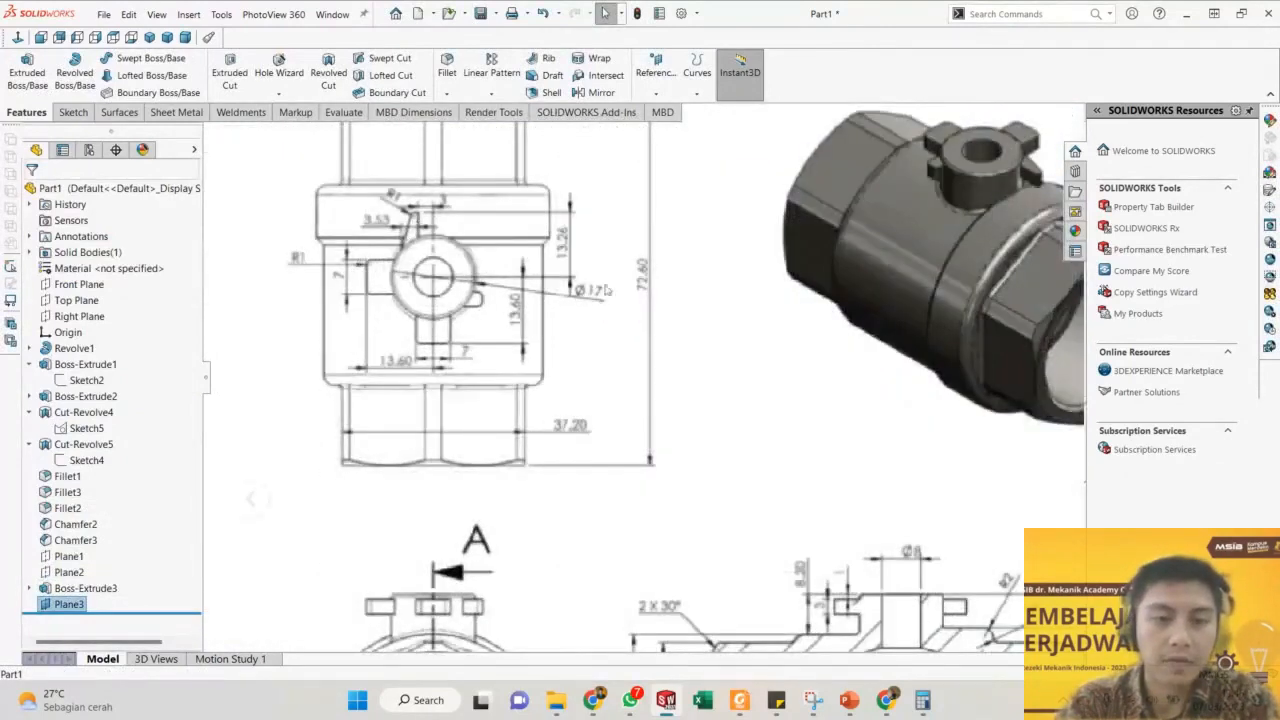
scroll(606, 289, "up", 5)
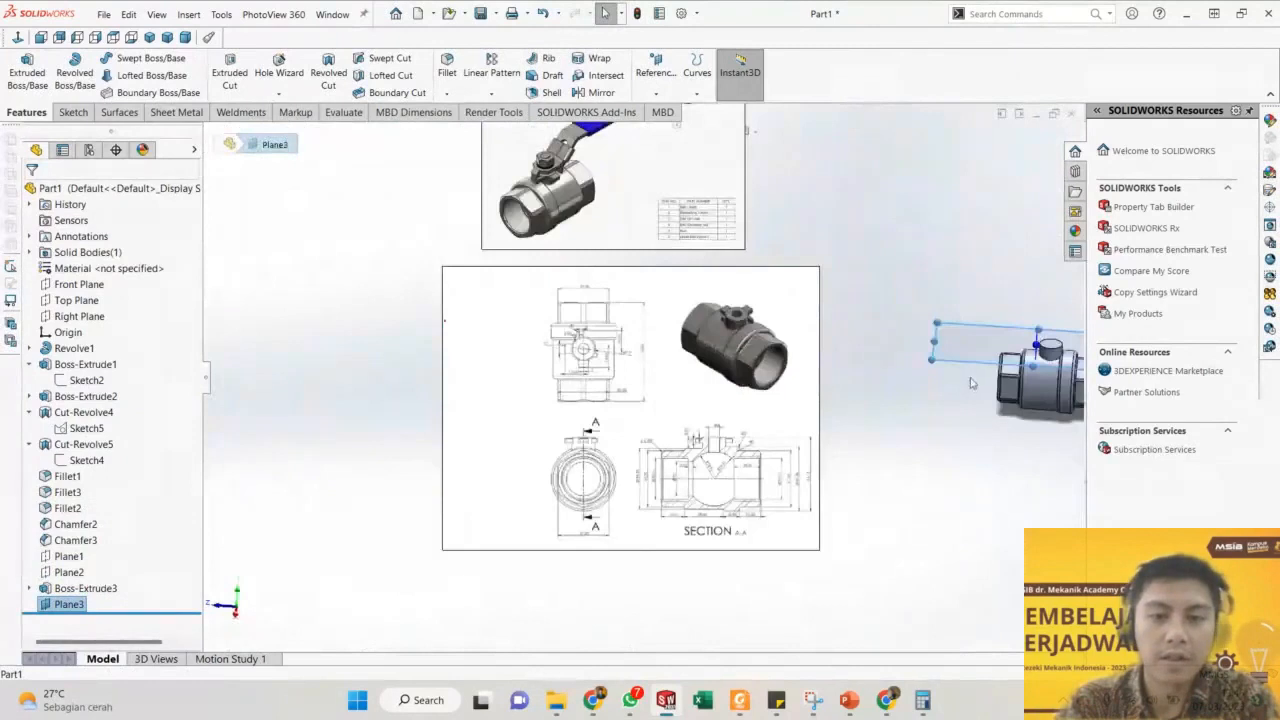
scroll(690, 390, "down", 2)
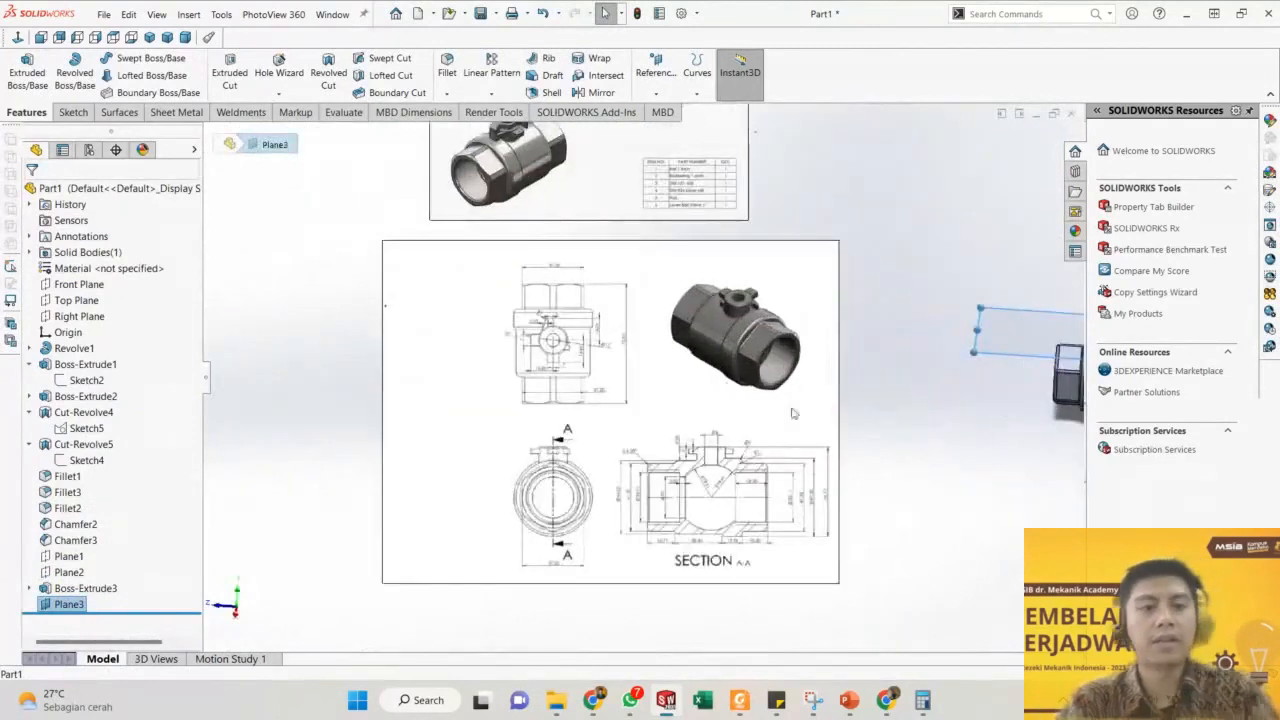
scroll(794, 414, "up", 3)
scroll(982, 392, "down", 2)
Orient the view normal to Plane3, looking down on the stem boss beside the reference drawing.
middle_click_drag(982, 392, 826, 622)
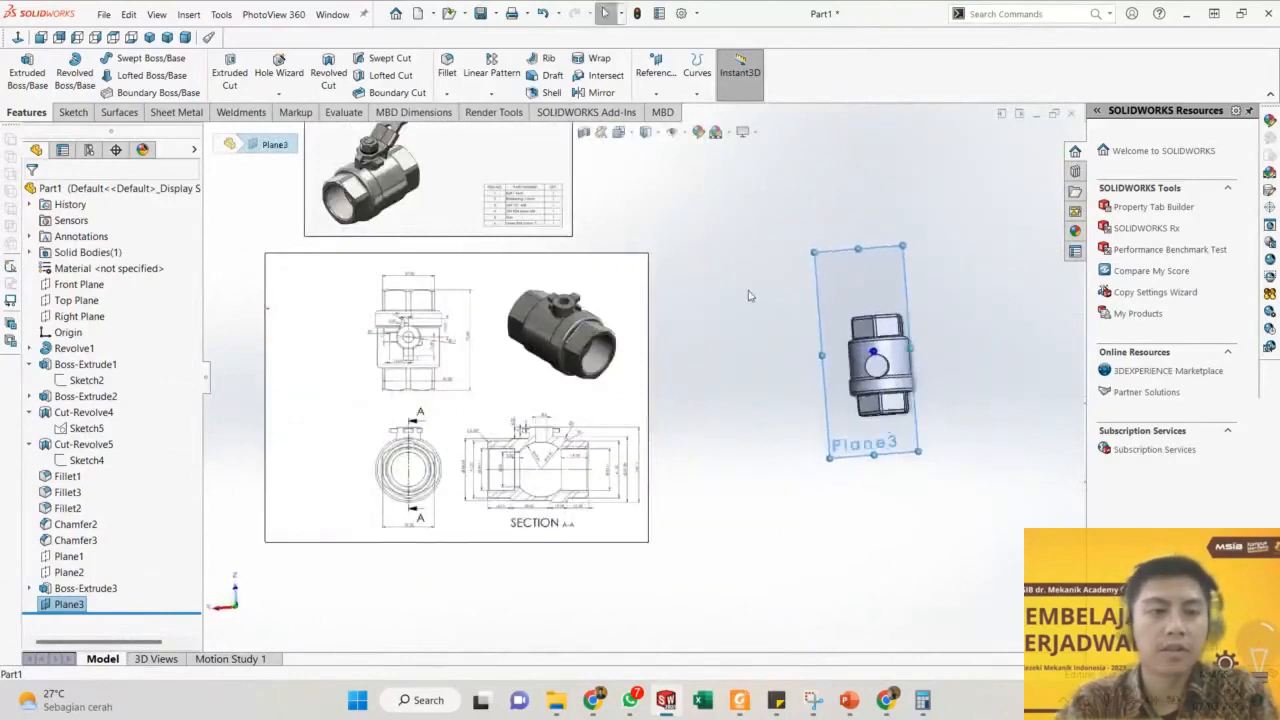
key("ctrl+8")
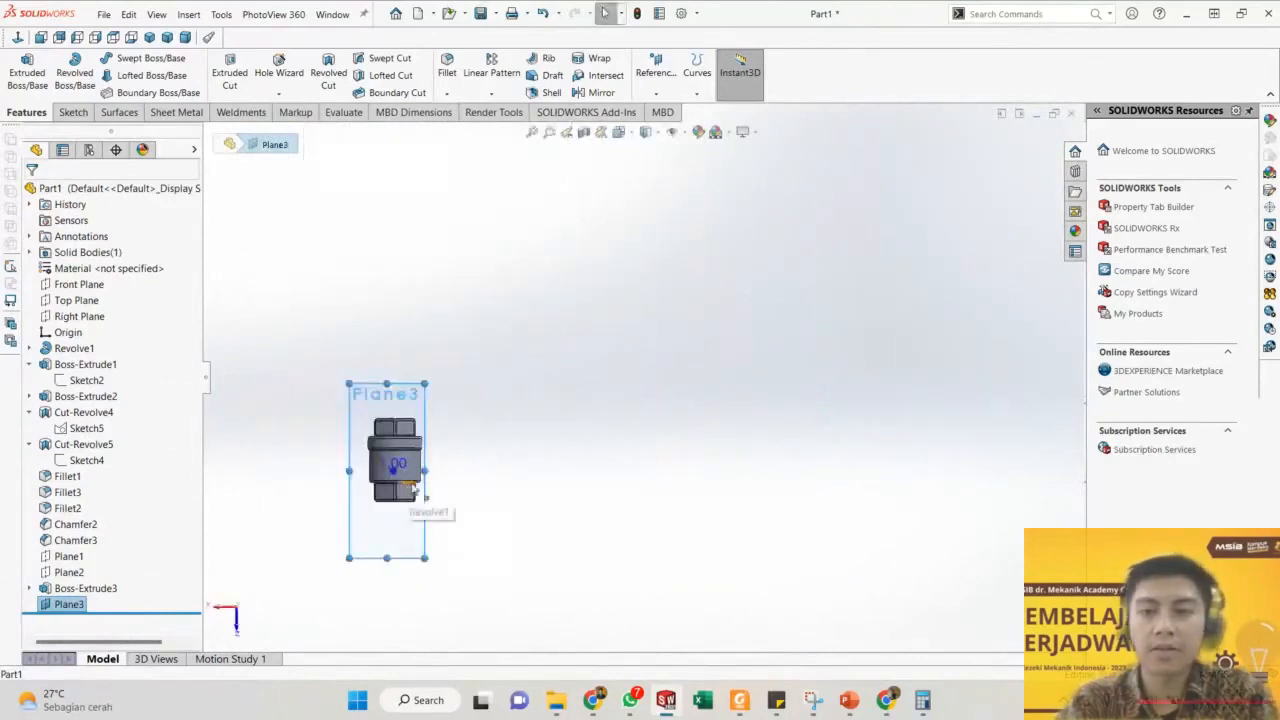
key("ctrl+8")
scroll(529, 429, "down", 2)
scroll(729, 380, "down", 3)
key("f")
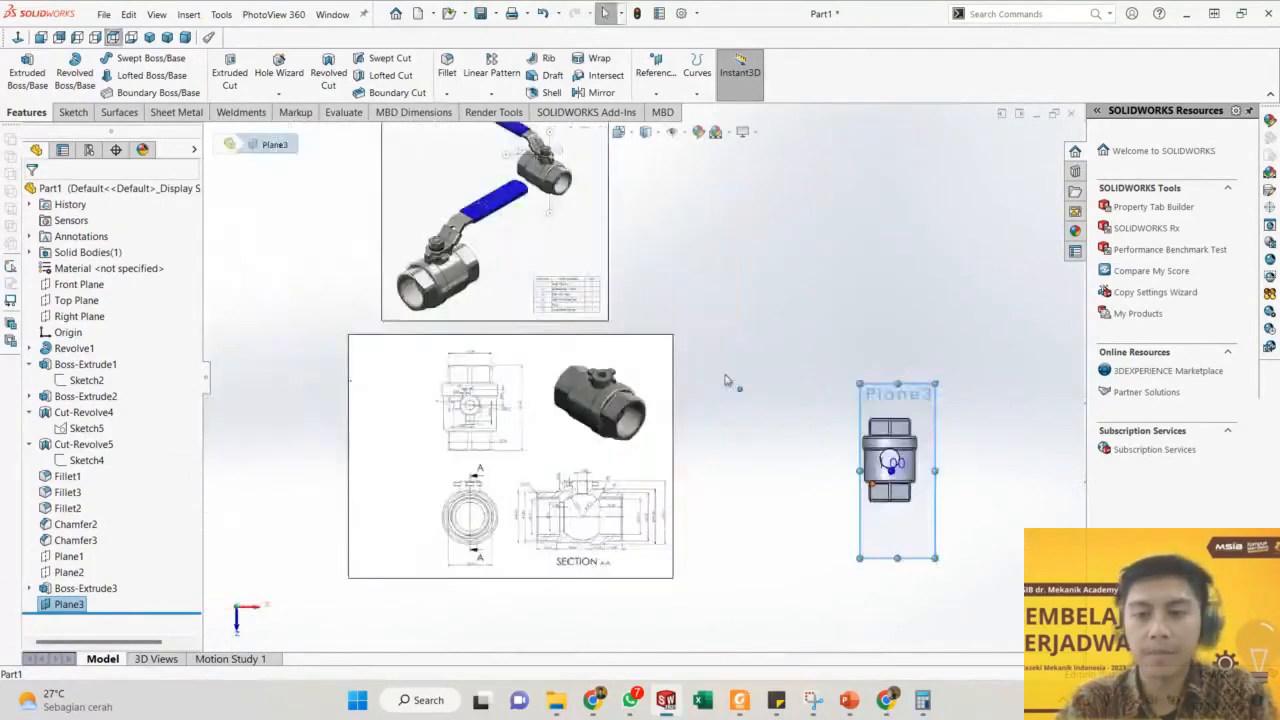
scroll(868, 476, "down", 1)
scroll(885, 478, "down", 1)
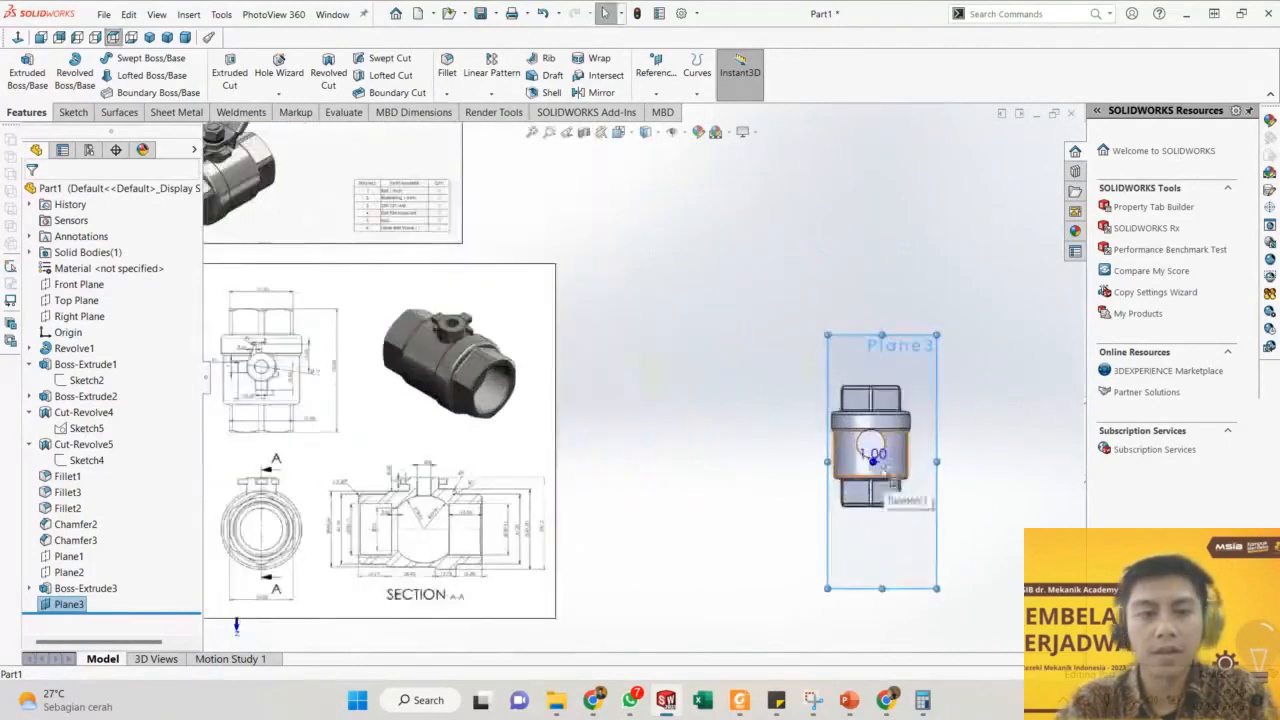
Start a sketch on Plane3 and draw a vertical line about 7.75 mm long up from the stem boss's circular edge.
scroll(280, 355, "down", 3)
scroll(338, 372, "down", 3)
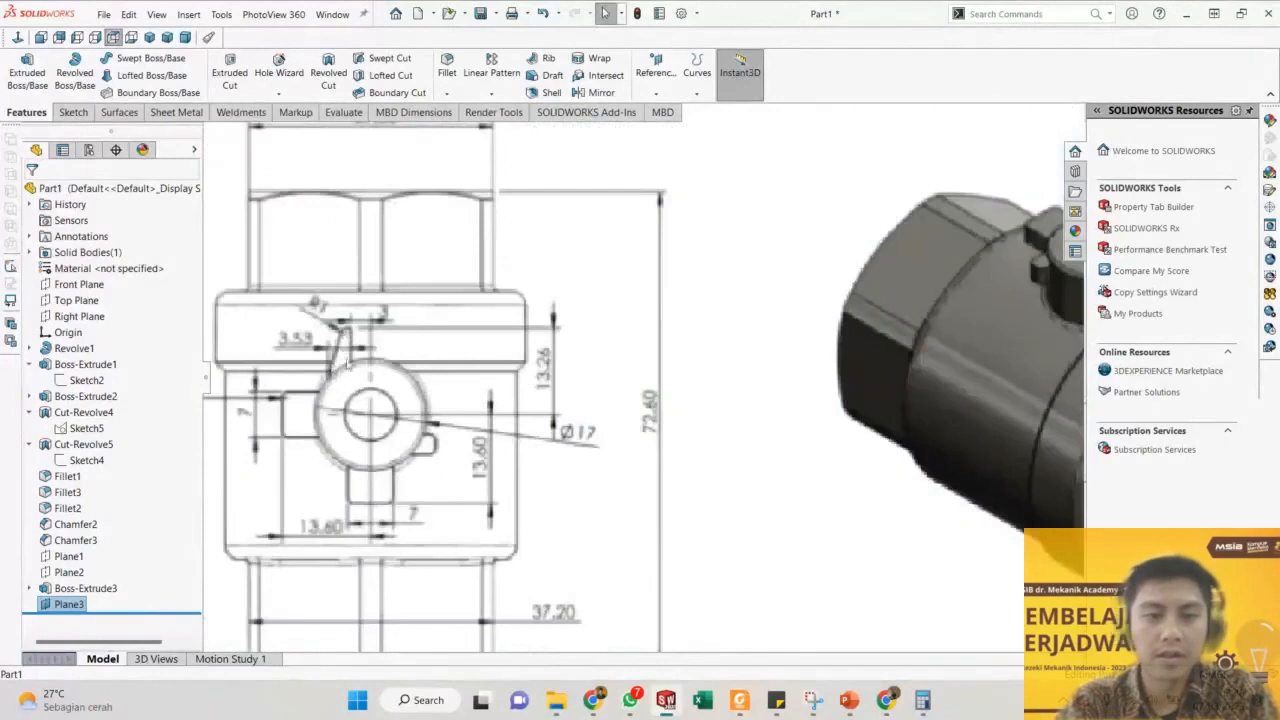
scroll(330, 362, "up", 3)
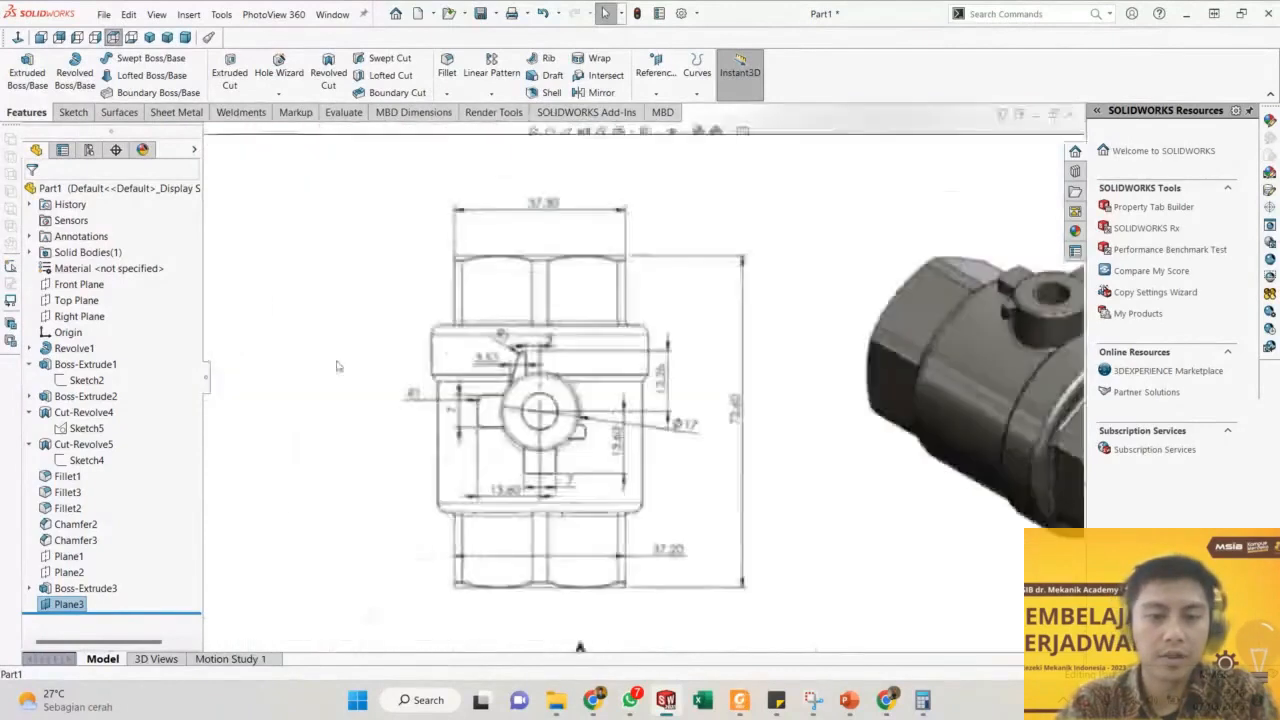
scroll(750, 395, "up", 5)
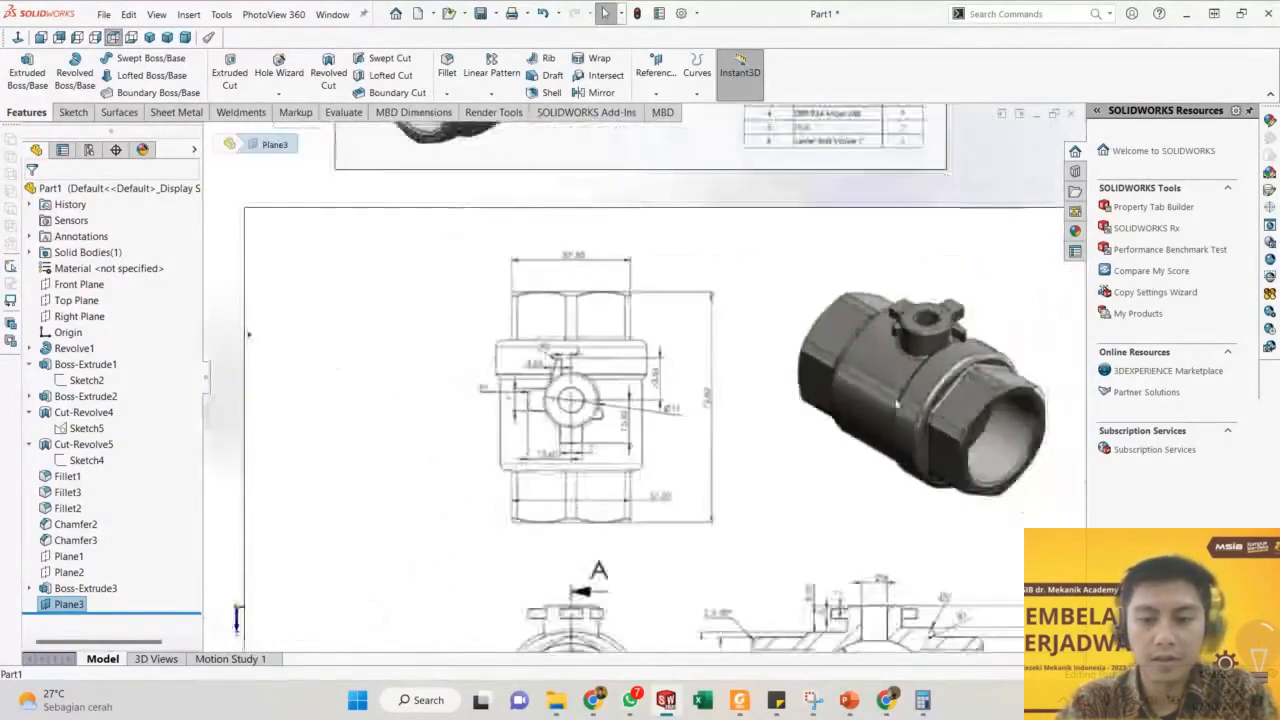
scroll(1040, 432, "up", 3)
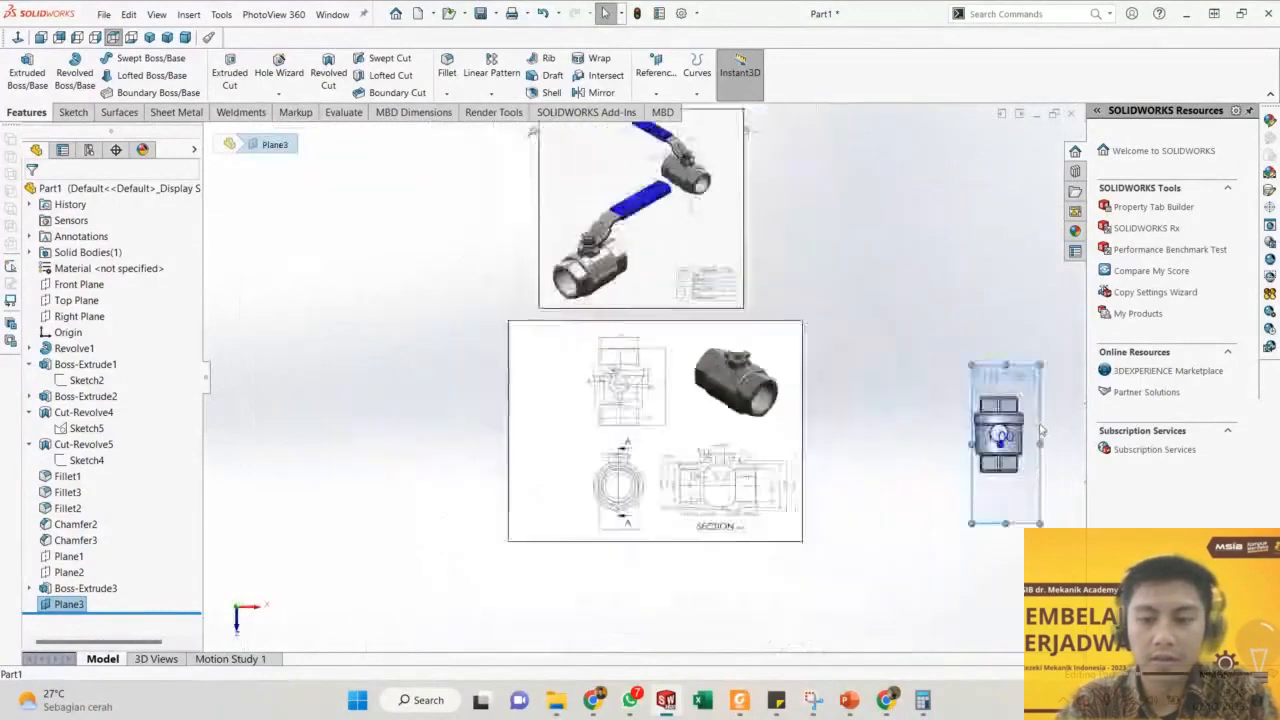
scroll(1040, 433, "down", 7)
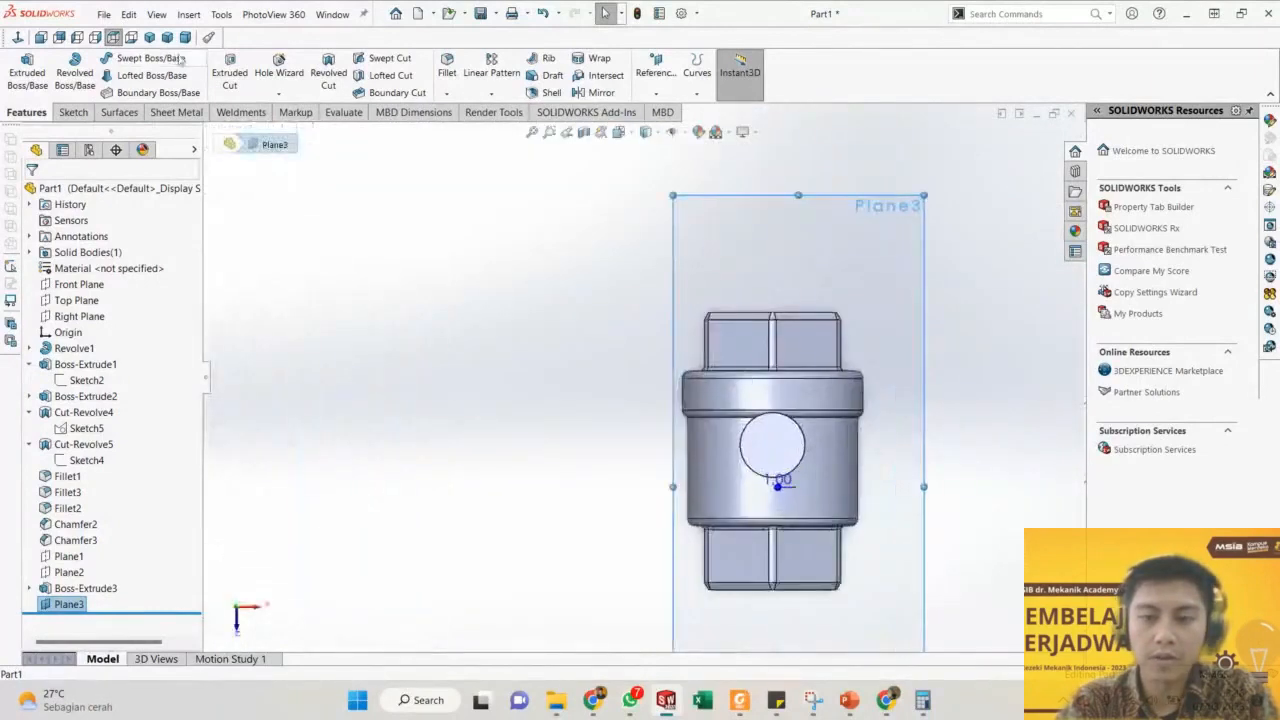
left_click(73, 112)
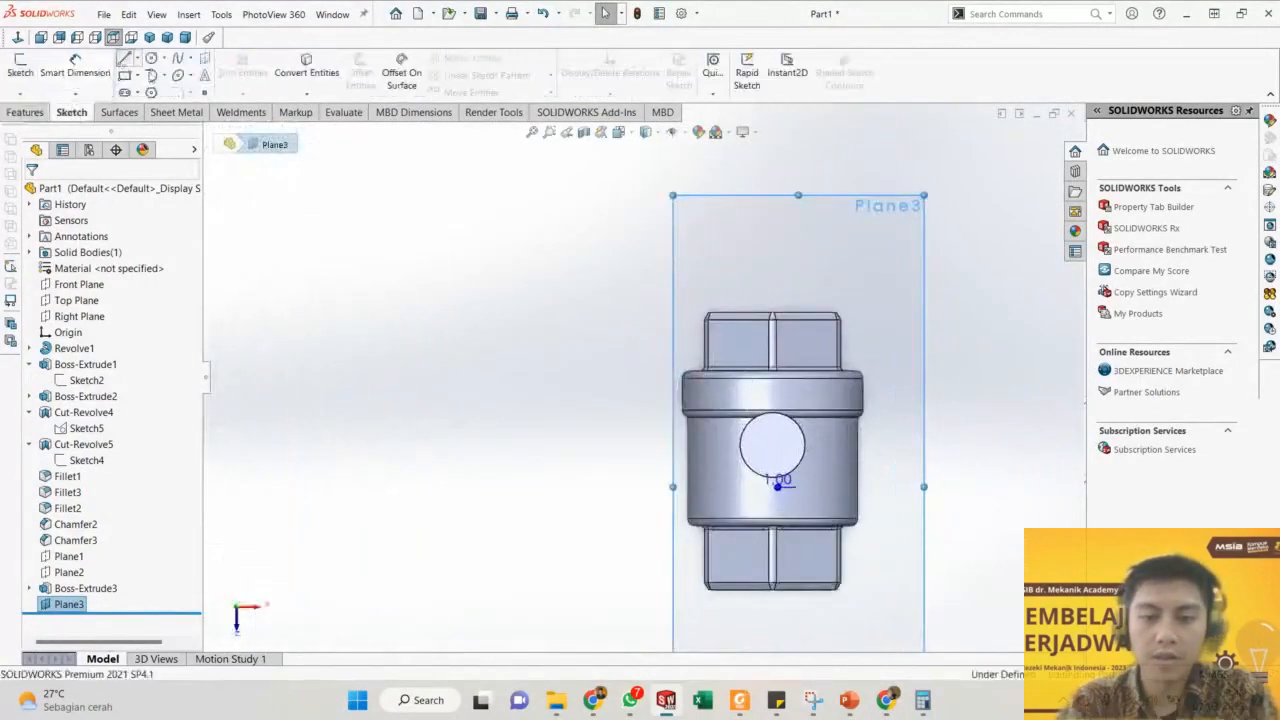
left_click(125, 58)
scroll(560, 466, "down", 5)
scroll(491, 460, "up", 7)
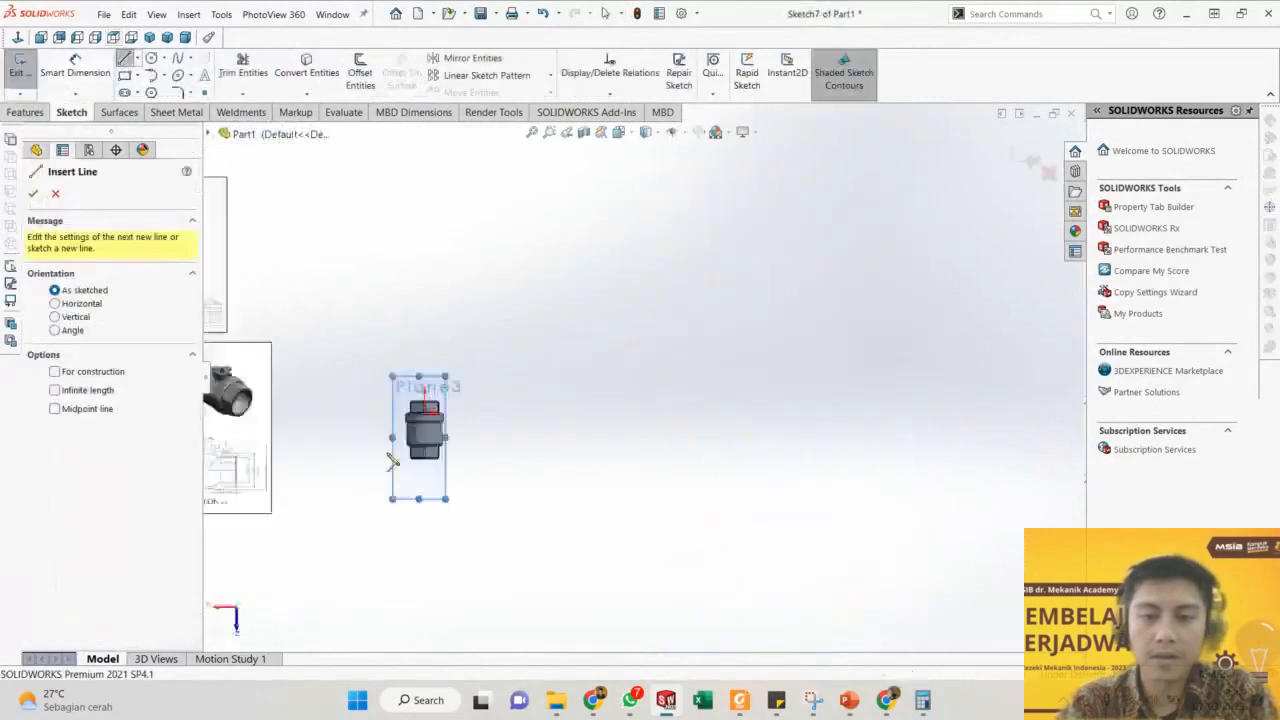
scroll(393, 459, "down", 3)
key("ctrl+5")
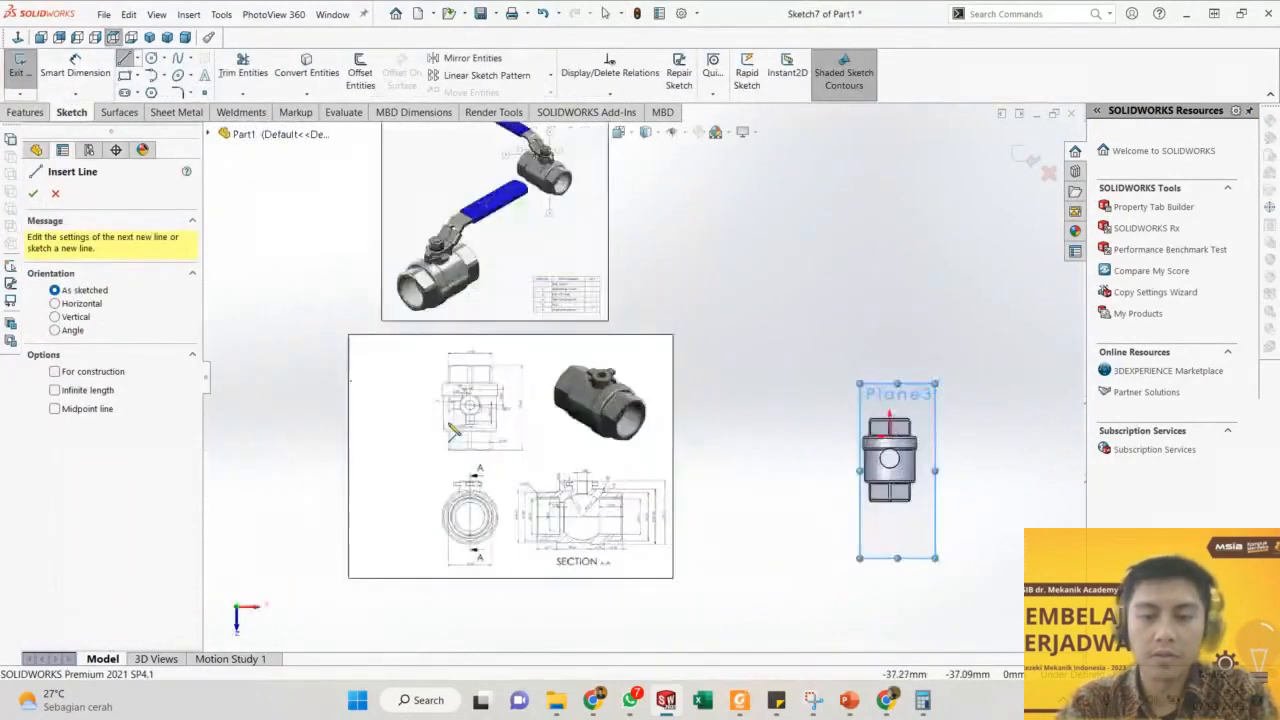
scroll(960, 440, "down", 5)
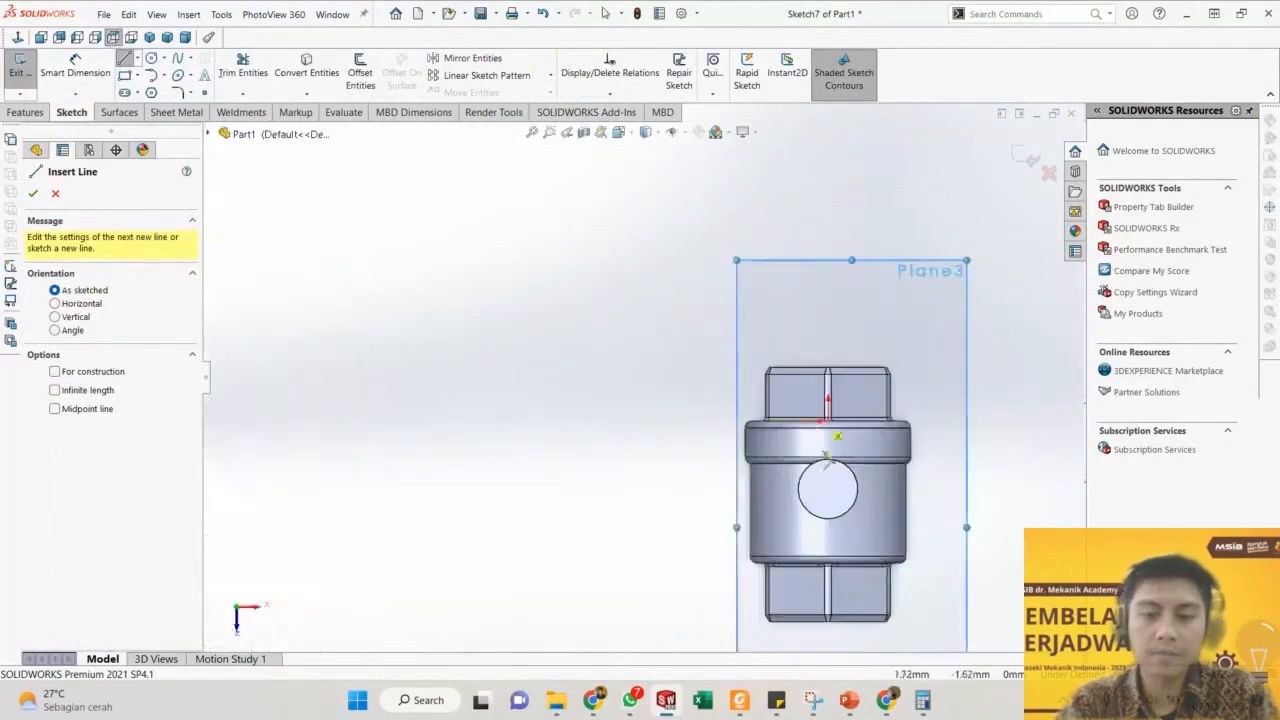
scroll(826, 474, "down", 4)
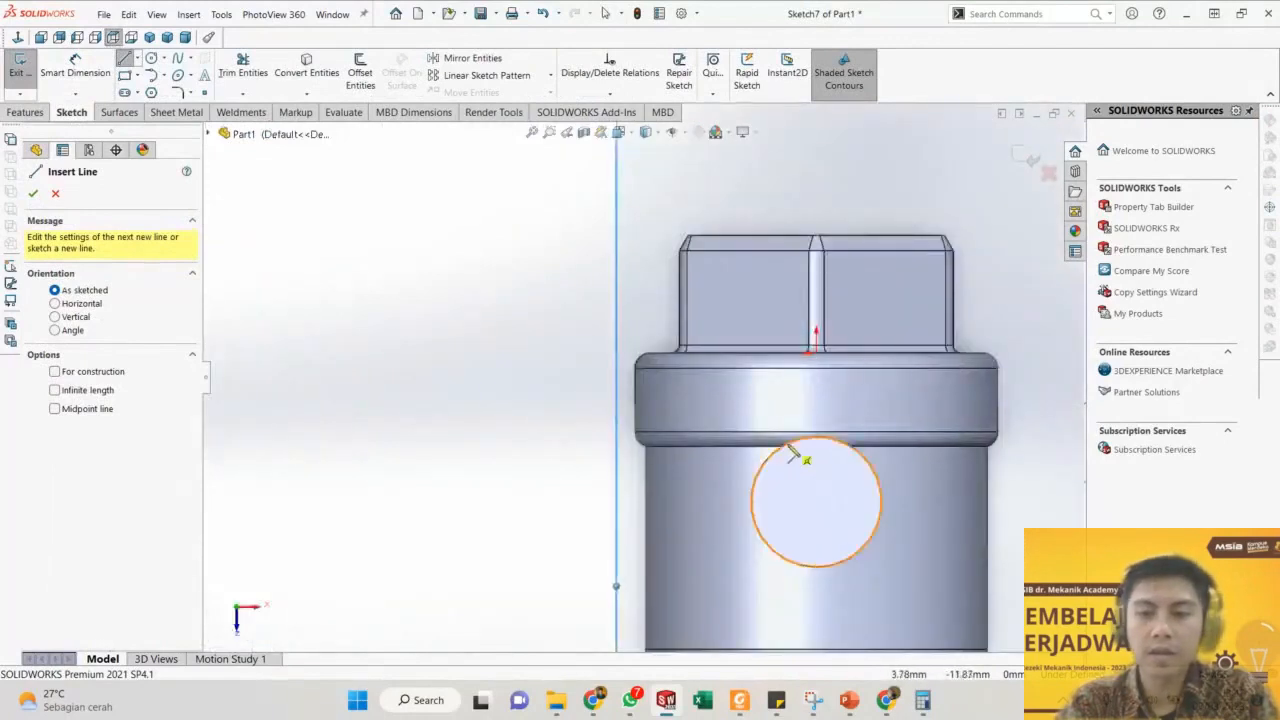
left_click(789, 440)
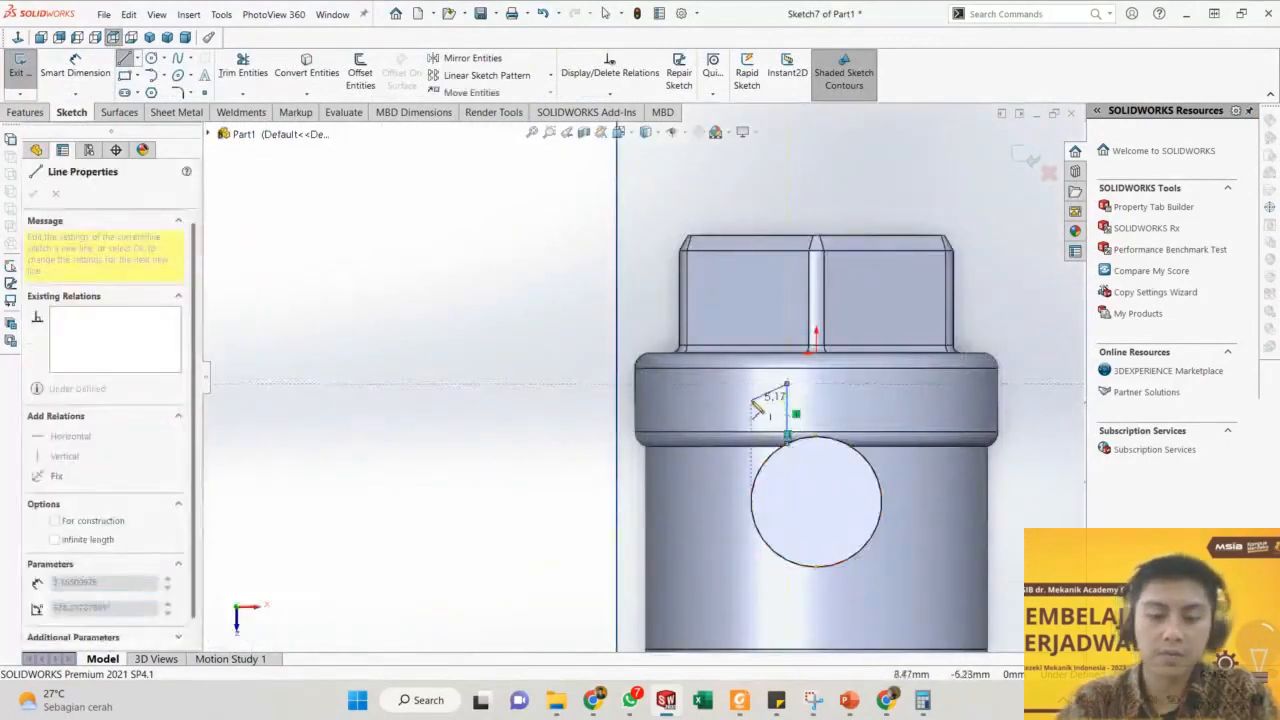
Review the tapered tab's shape and dimensions beside the stem boss in the drawing's top view.
scroll(757, 400, "up", 6)
scroll(300, 450, "down", 6)
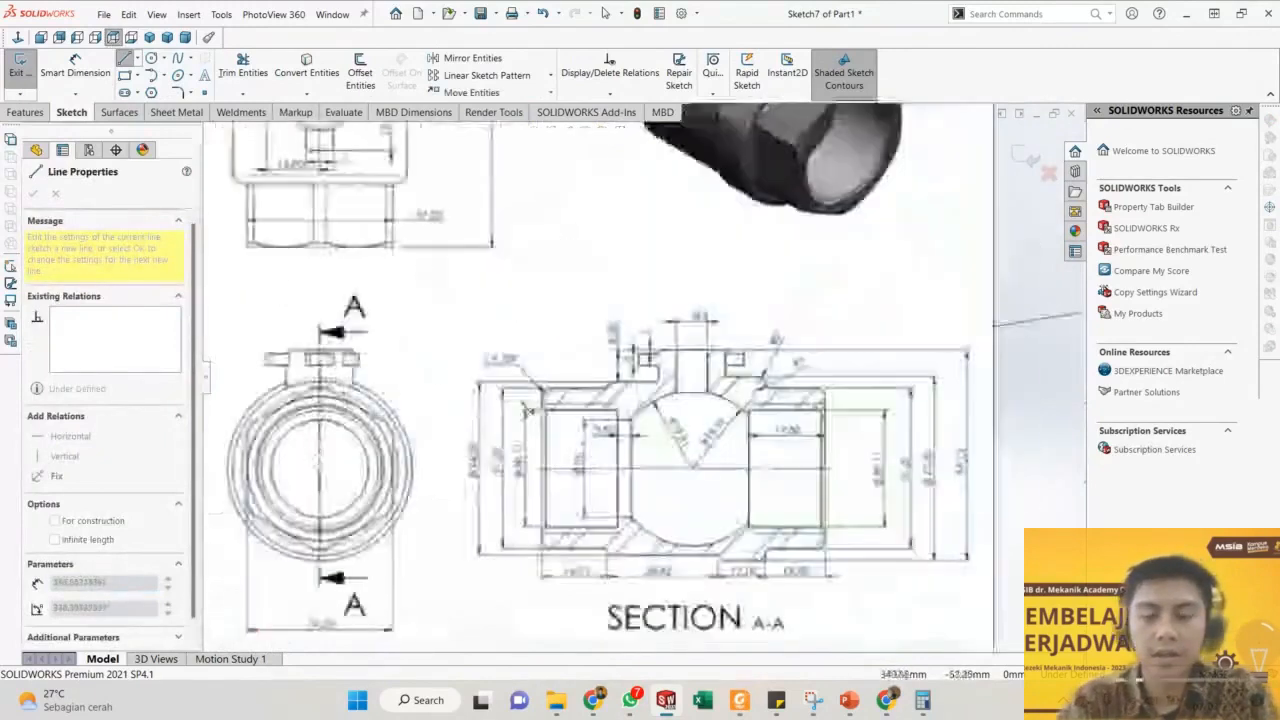
scroll(360, 249, "up", 4)
scroll(524, 250, "down", 2)
scroll(574, 228, "down", 3)
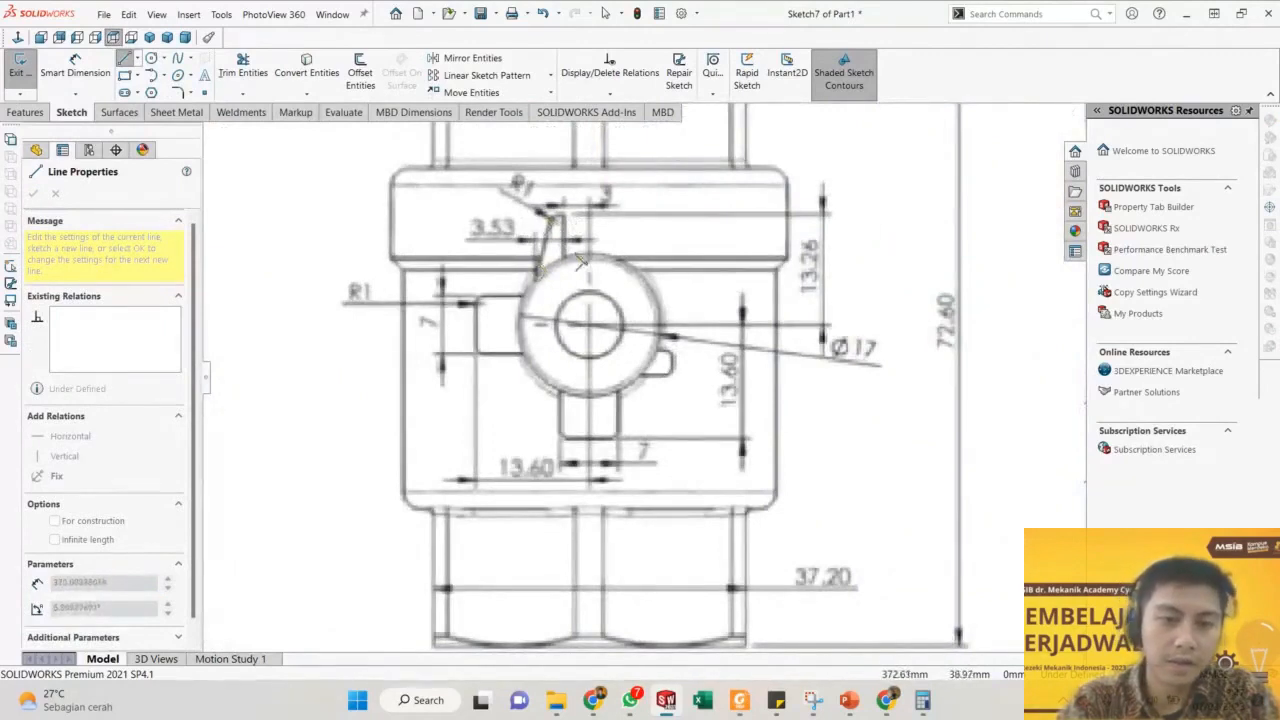
scroll(797, 334, "up", 4)
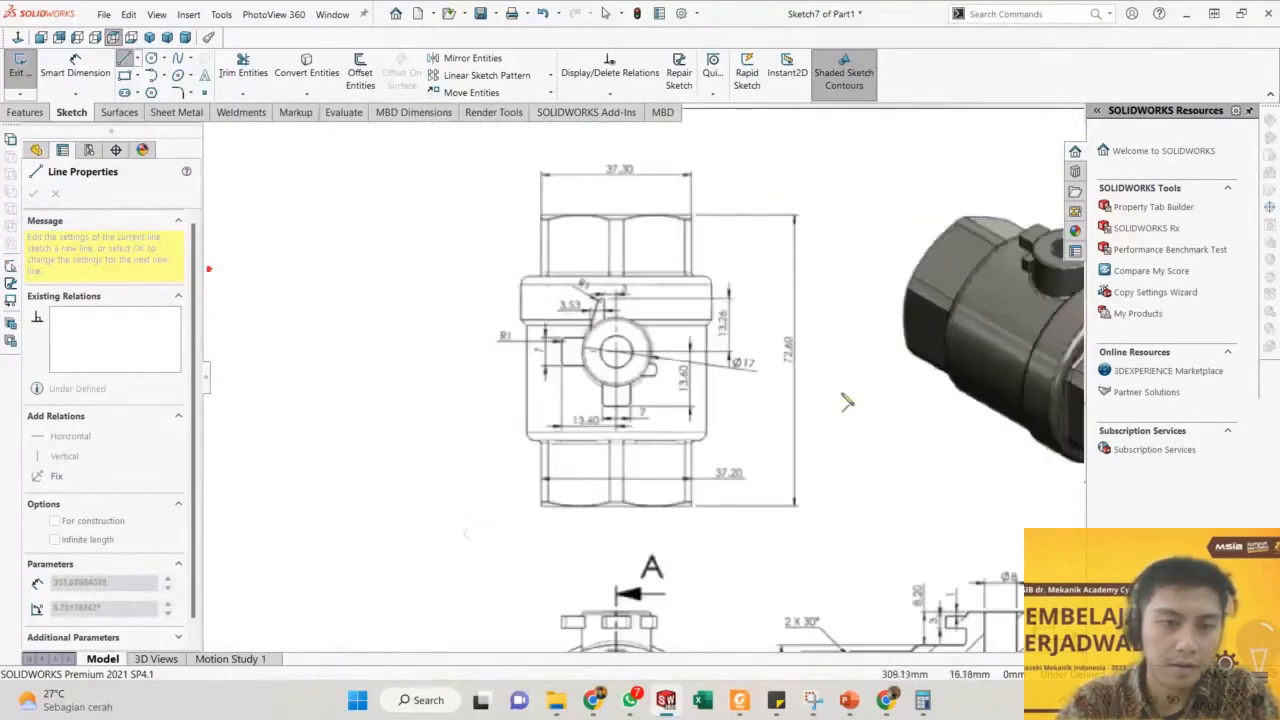
scroll(710, 339, "up", 3)
scroll(950, 382, "up", 4)
scroll(1046, 382, "down", 6)
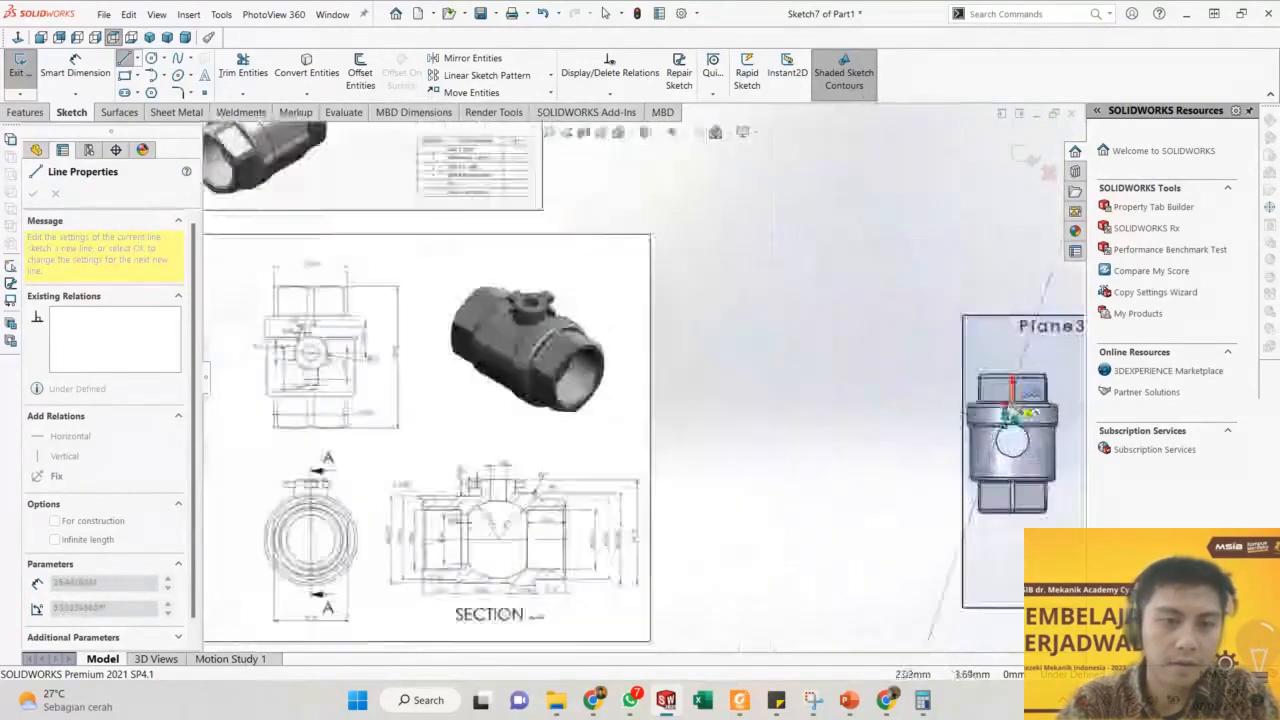
scroll(1043, 405, "down", 3)
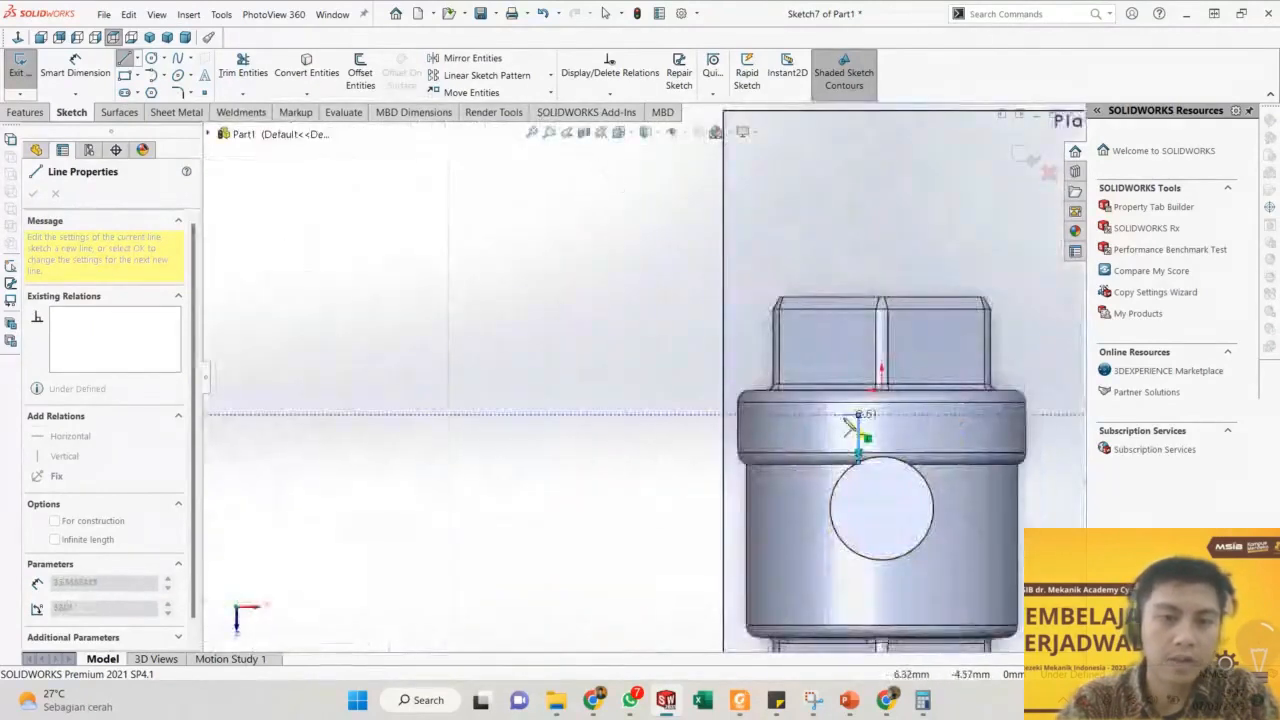
Complete the tapered tab outline with a short horizontal top line and a slanted side ending on the stem boss's edge.
left_click(850, 414)
left_click(836, 502)
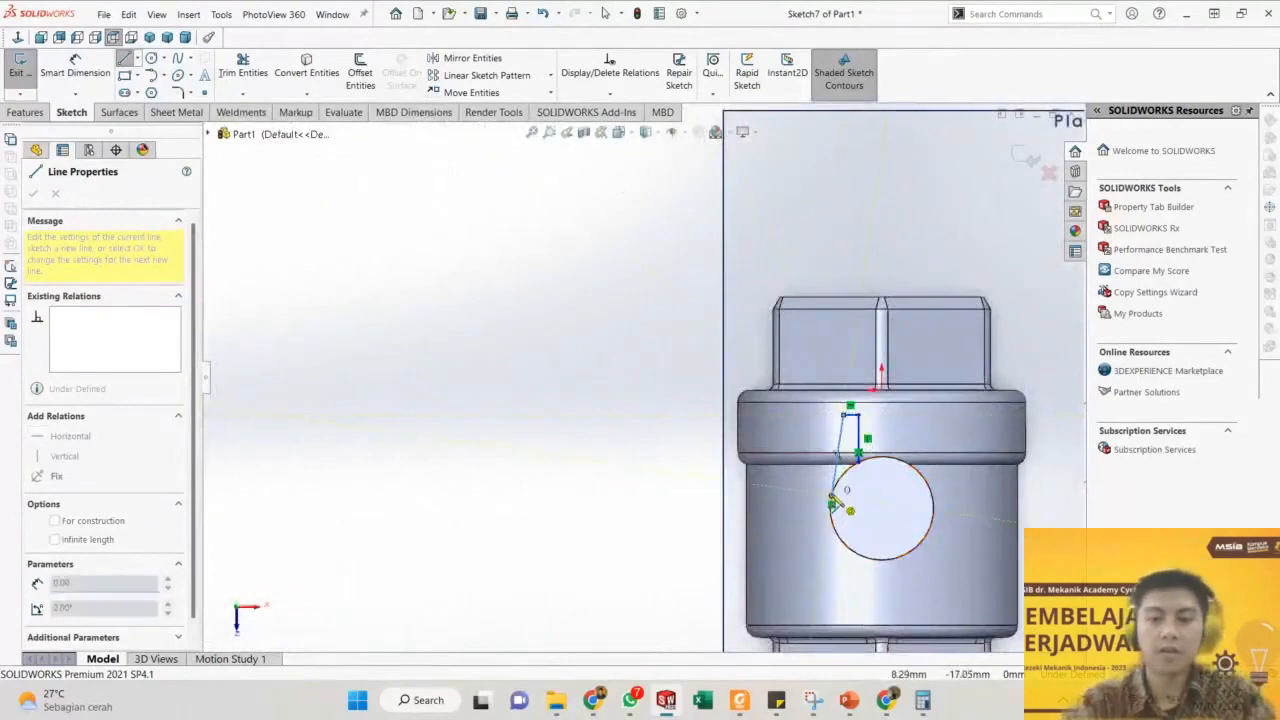
key("Escape")
scroll(890, 500, "down", 2)
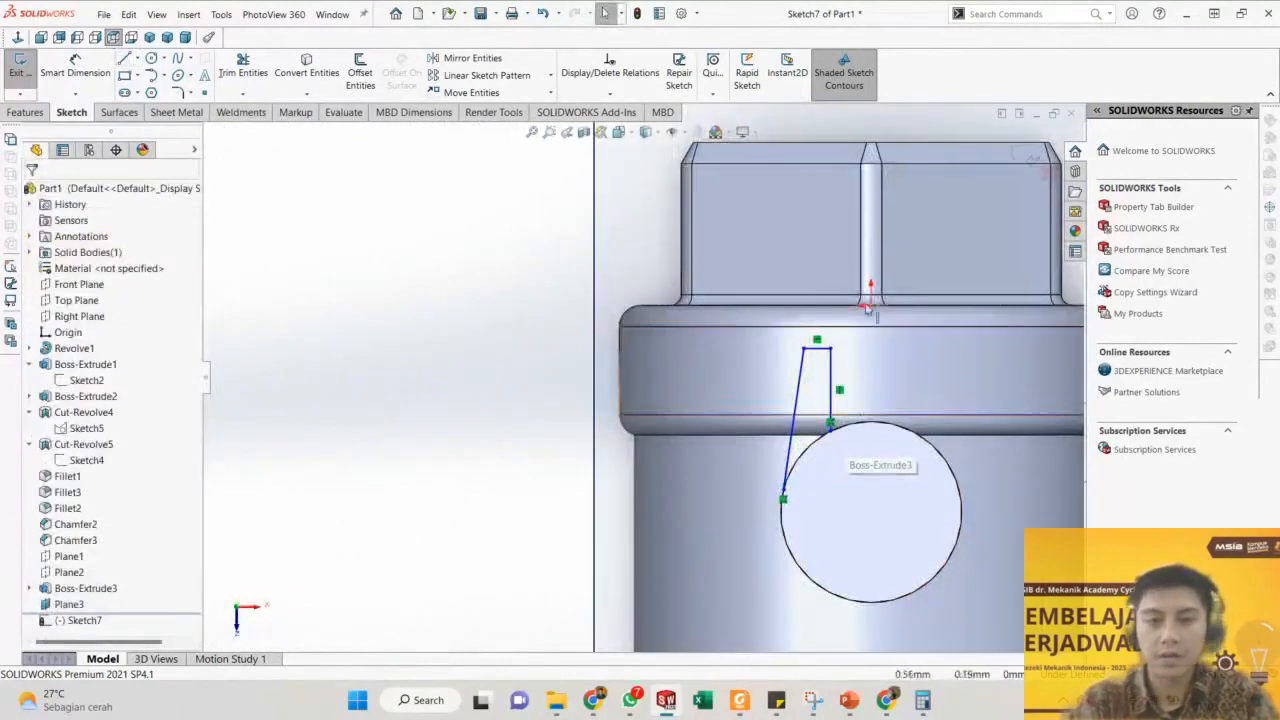
left_click(124, 58)
key("Escape")
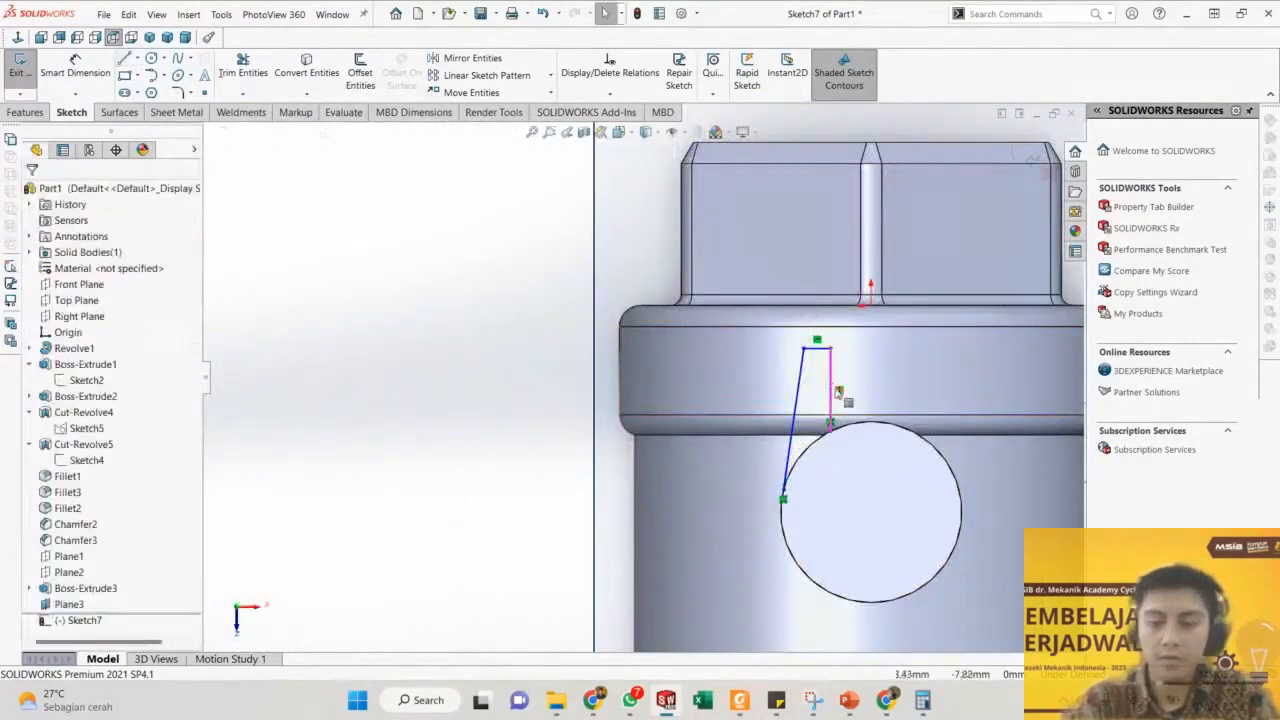
Dimension the horizontal distance between the tab's vertical line and the origin as 3 mm.
right_click_drag(837, 391, 838, 360)
left_click(836, 383)
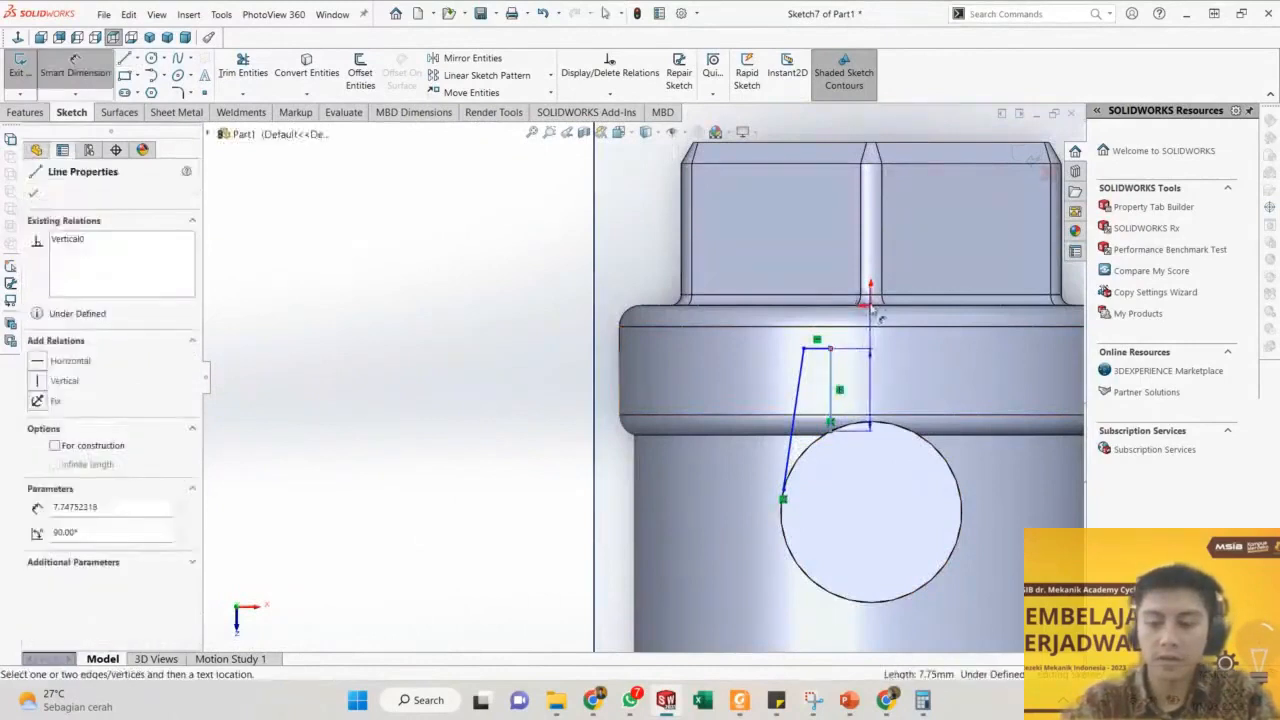
left_click(870, 302)
left_click(826, 252)
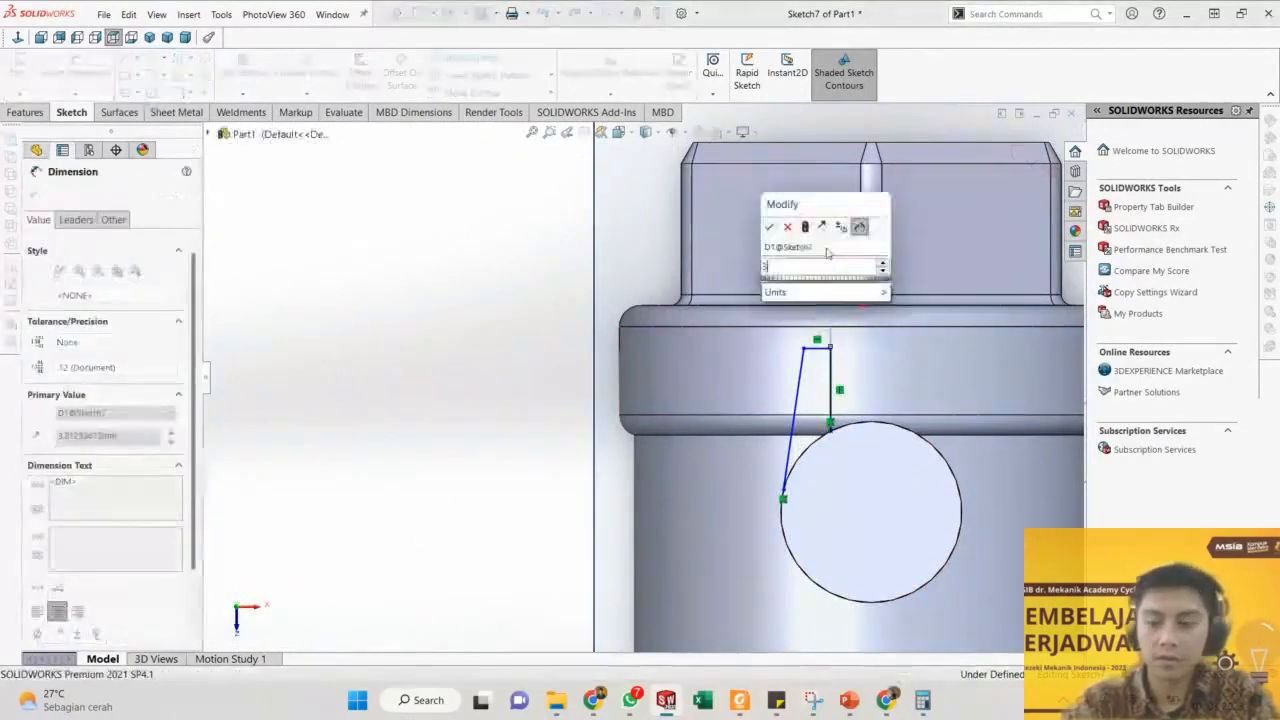
key("Return")
Check the tab's width in the drawing and dimension the slanted side's lower endpoint 3.53 mm from the vertical line.
scroll(749, 443, "up", 11)
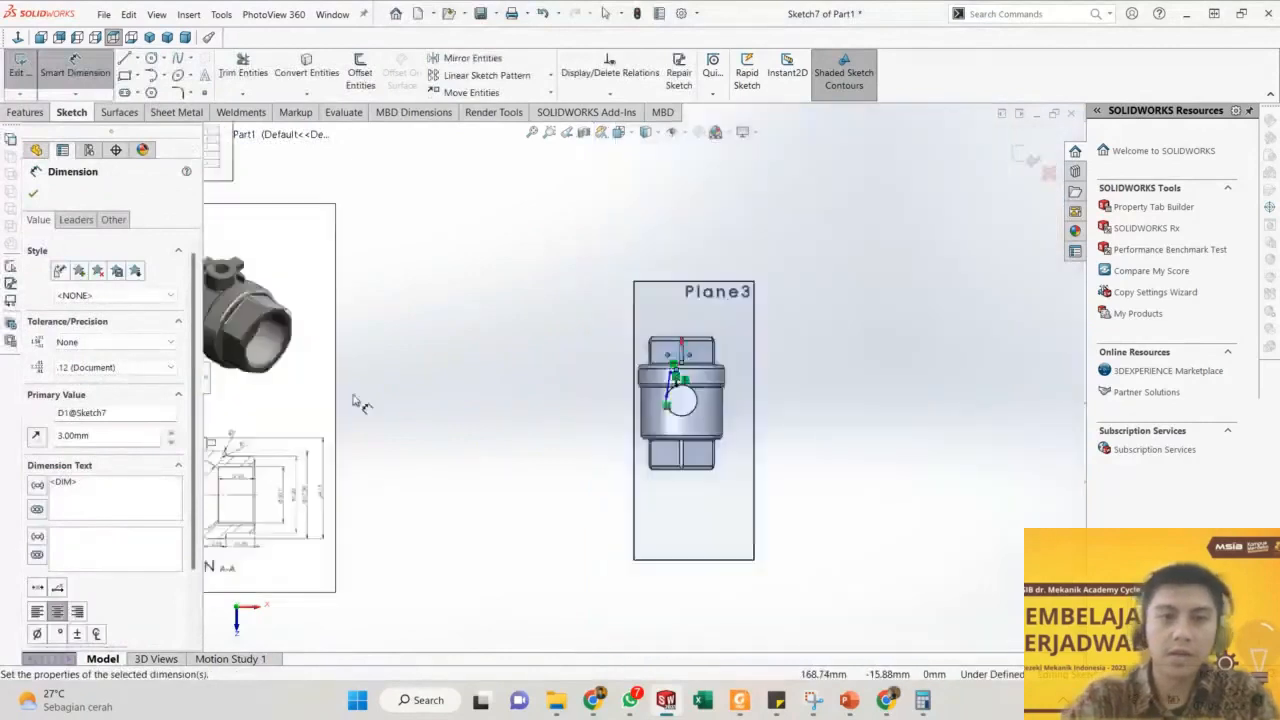
scroll(357, 383, "down", 3)
scroll(380, 300, "down", 5)
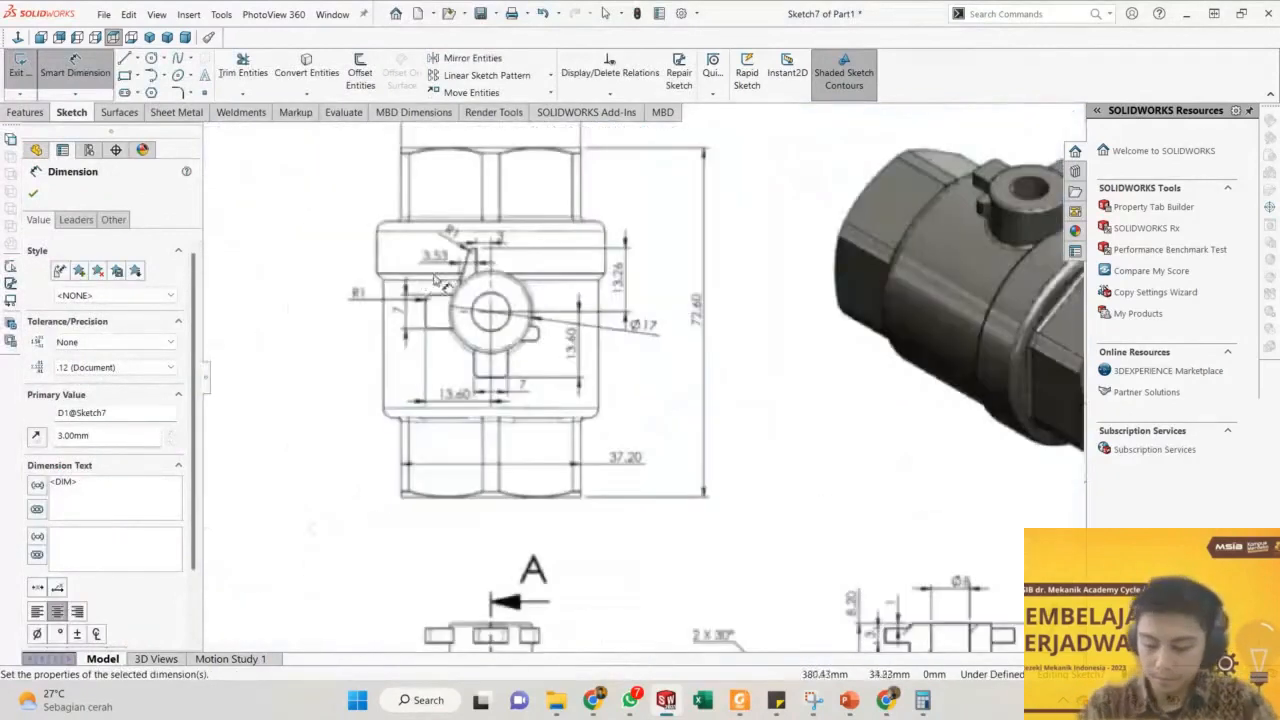
scroll(780, 340, "up", 10)
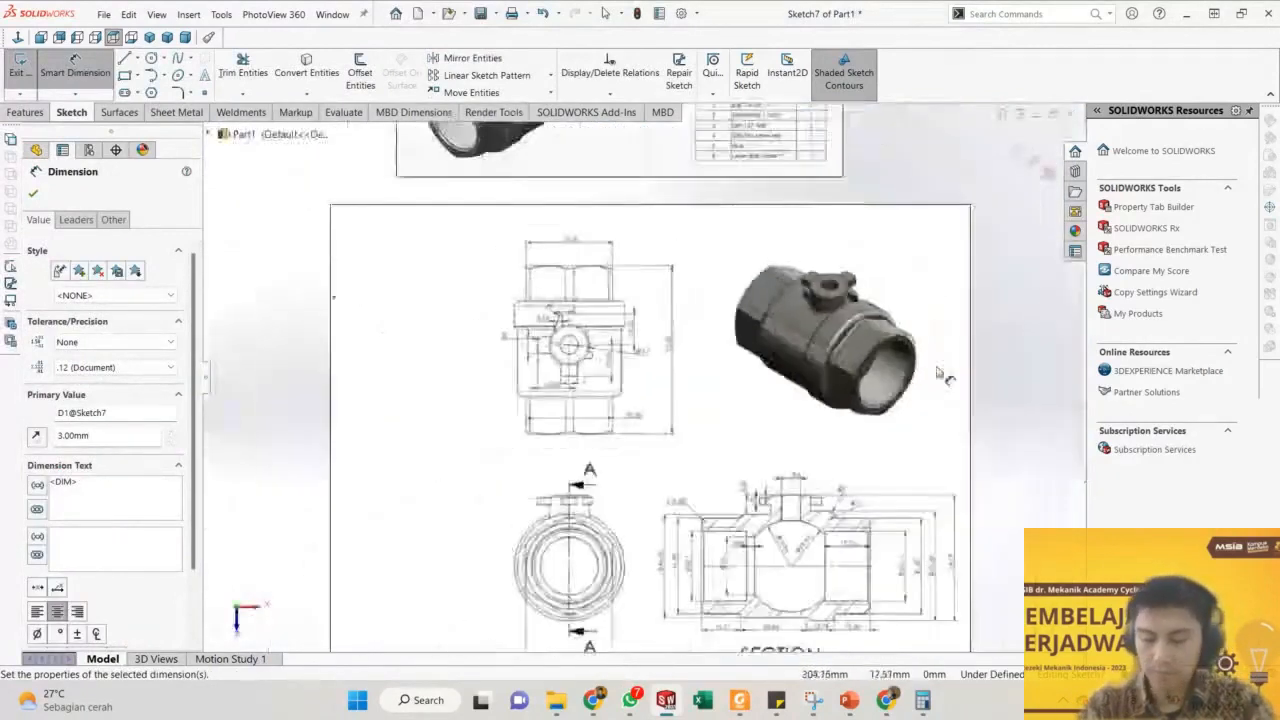
scroll(962, 419, "down", 6)
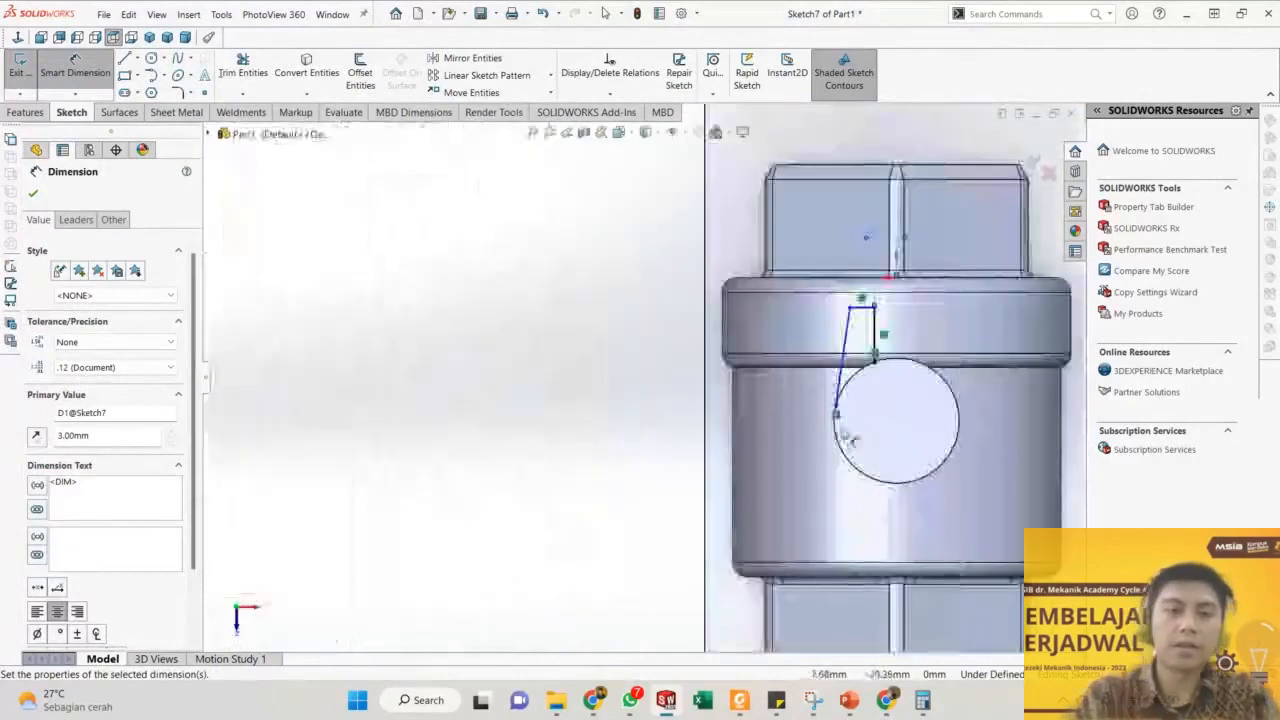
left_click(836, 405)
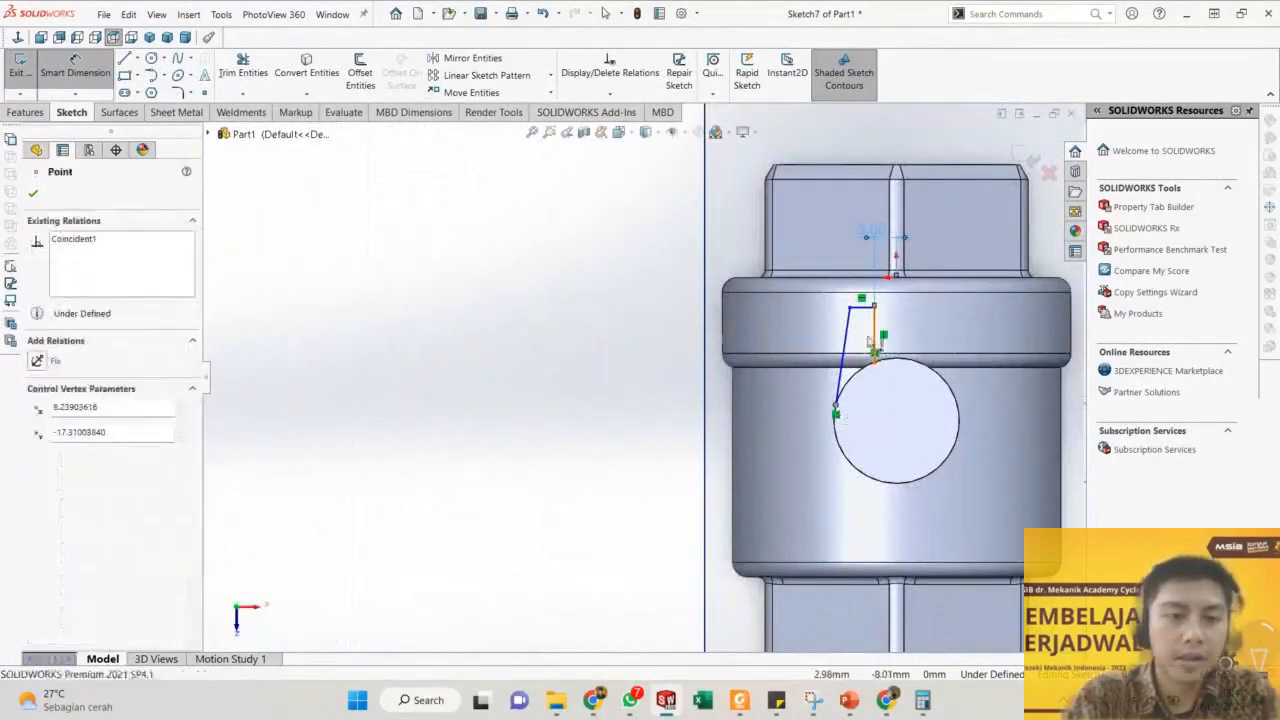
left_click(874, 343)
left_click(637, 297)
type("5.5")
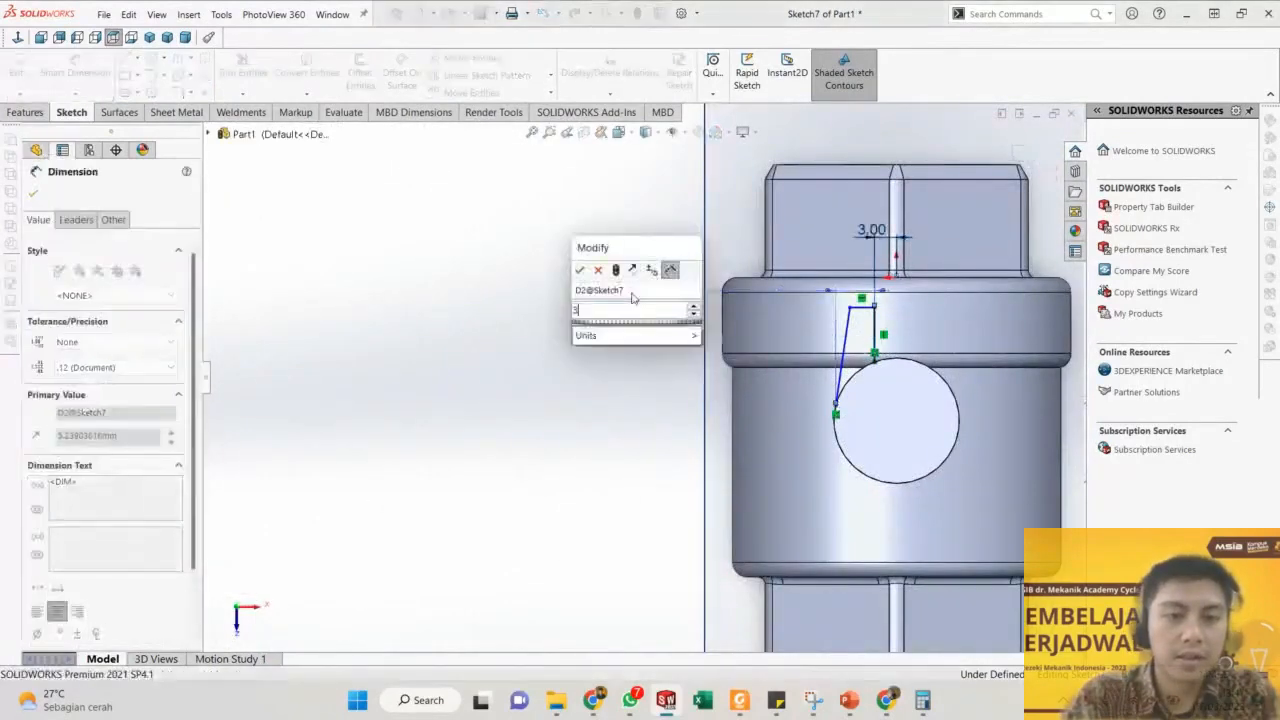
key("Return")
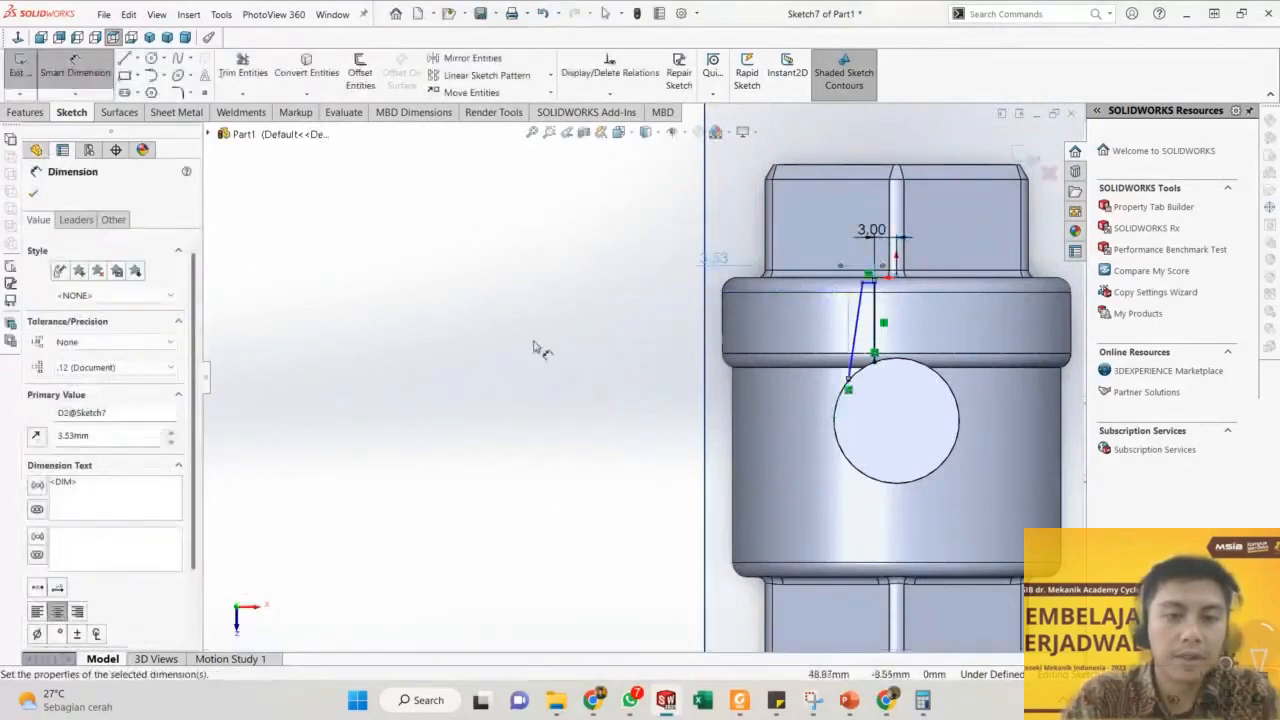
key("Escape")
Convert the stem boss's circular edge into the tab sketch.
scroll(908, 306, "down", 2)
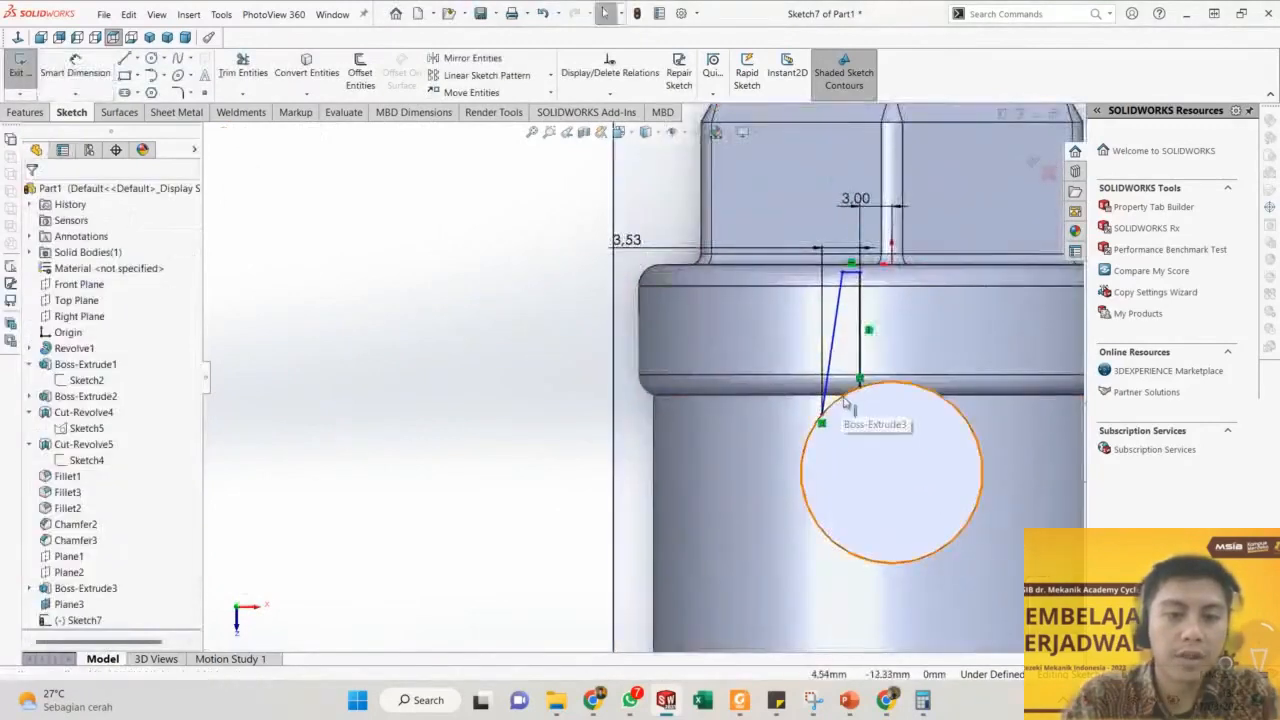
key("c")
key("Escape")
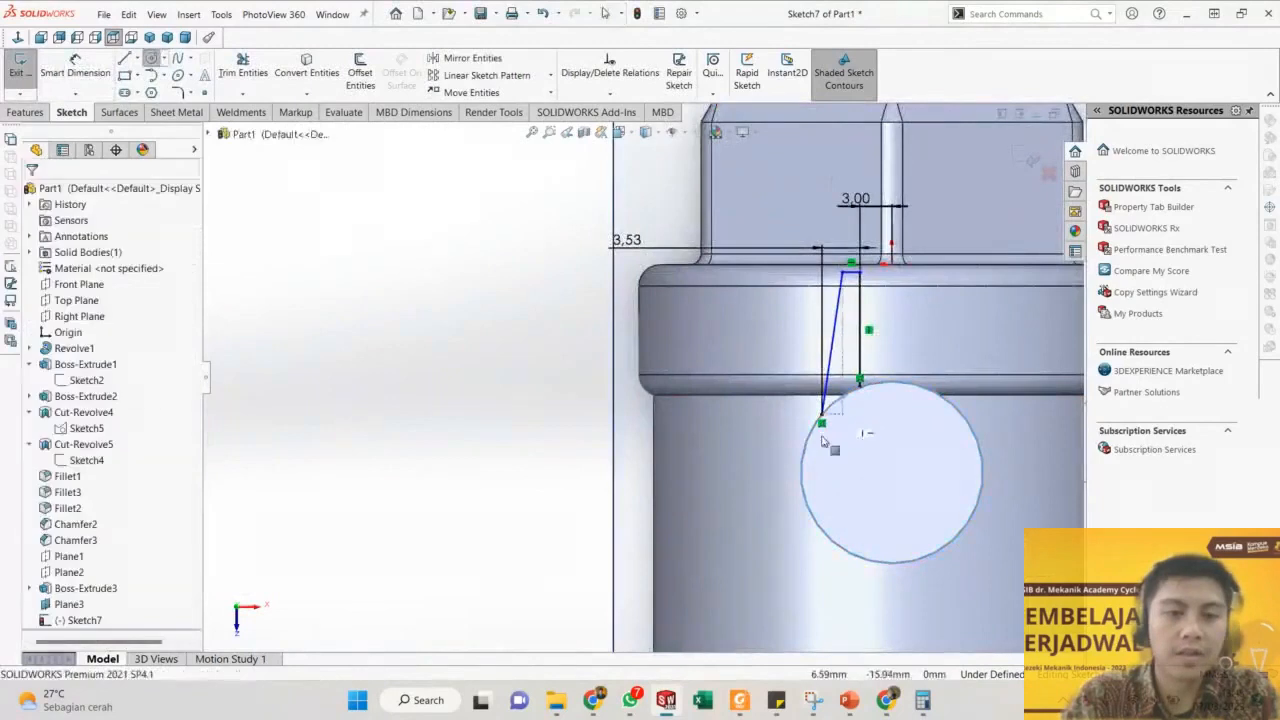
scroll(823, 440, "down", 3)
left_click(810, 376)
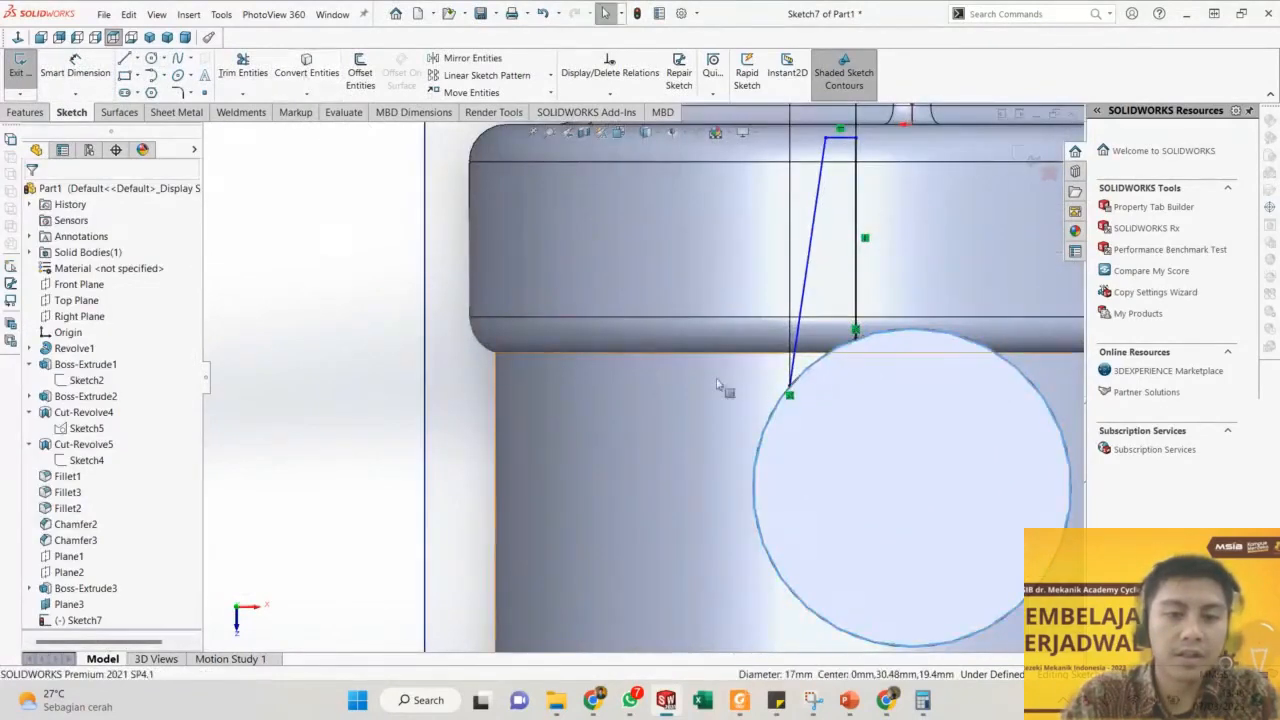
left_click(306, 72)
Trim the converted circle down to the arc between the tab's two sides, closing the profile.
key("t")
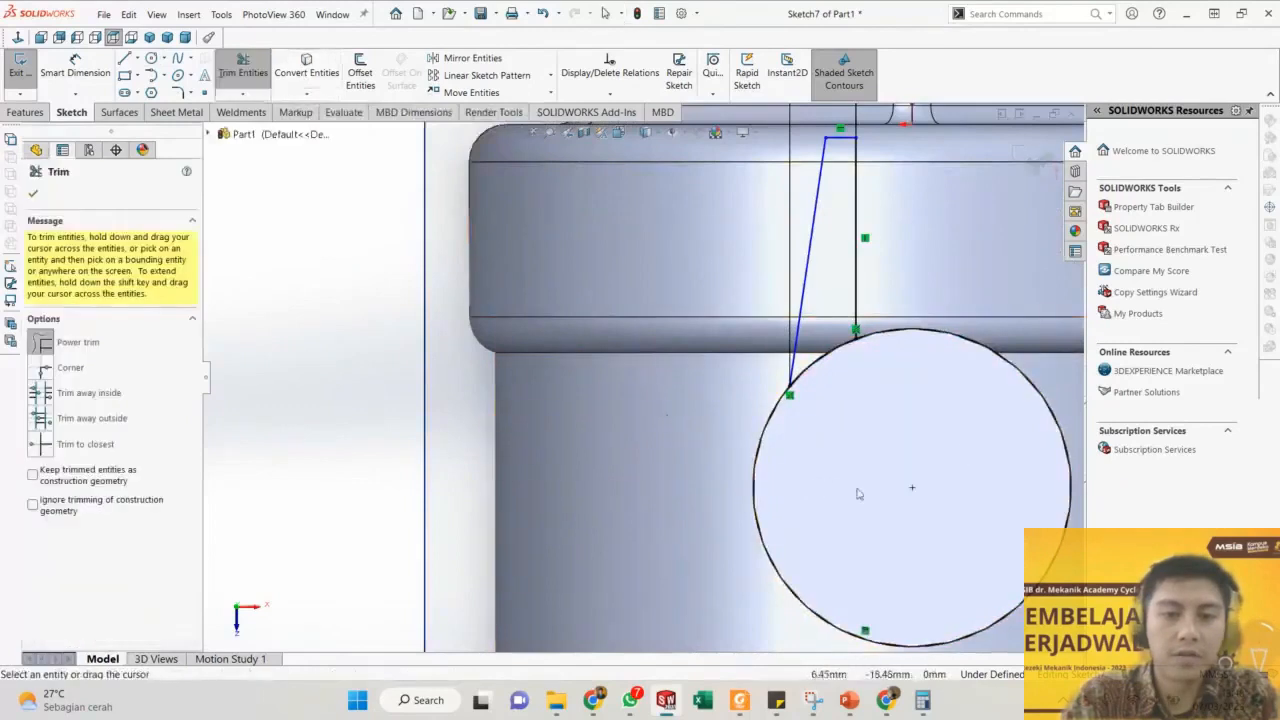
scroll(640, 380, "up", 8)
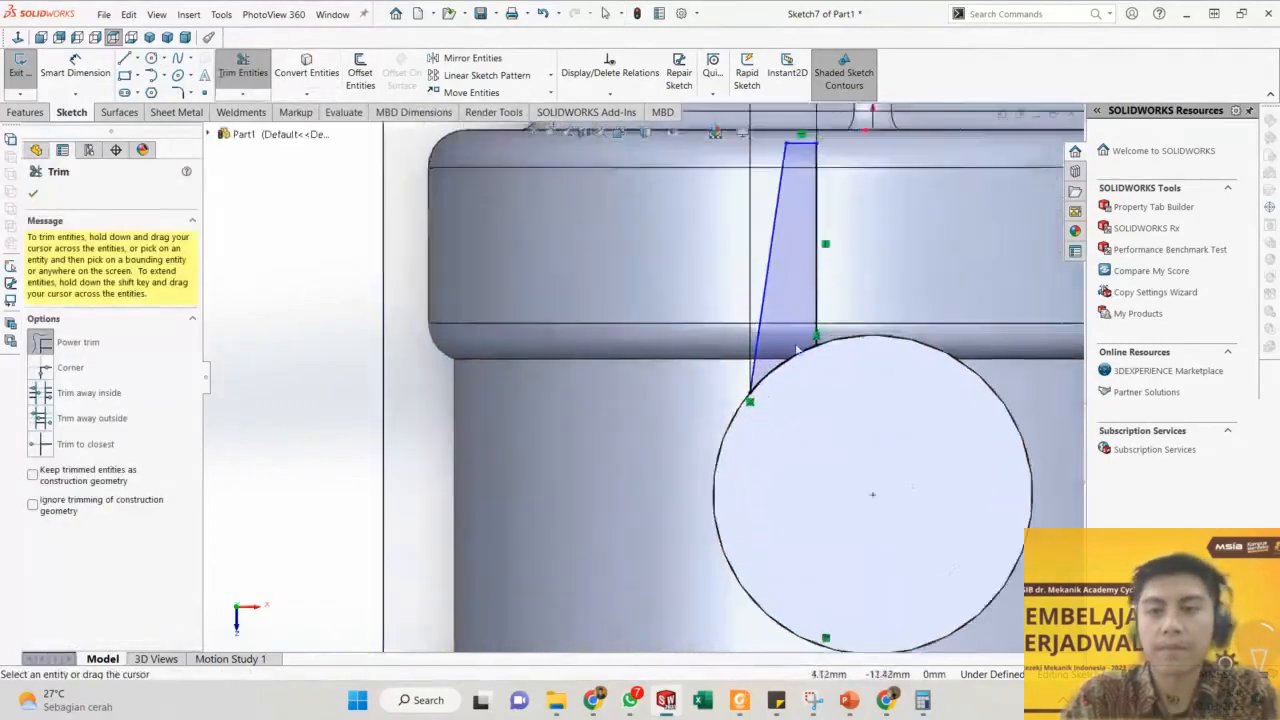
key("Escape")
Look up the tab's height in the drawing and dimension its outer end line 13.26 mm from the stem boss's centre.
scroll(408, 450, "up", 4)
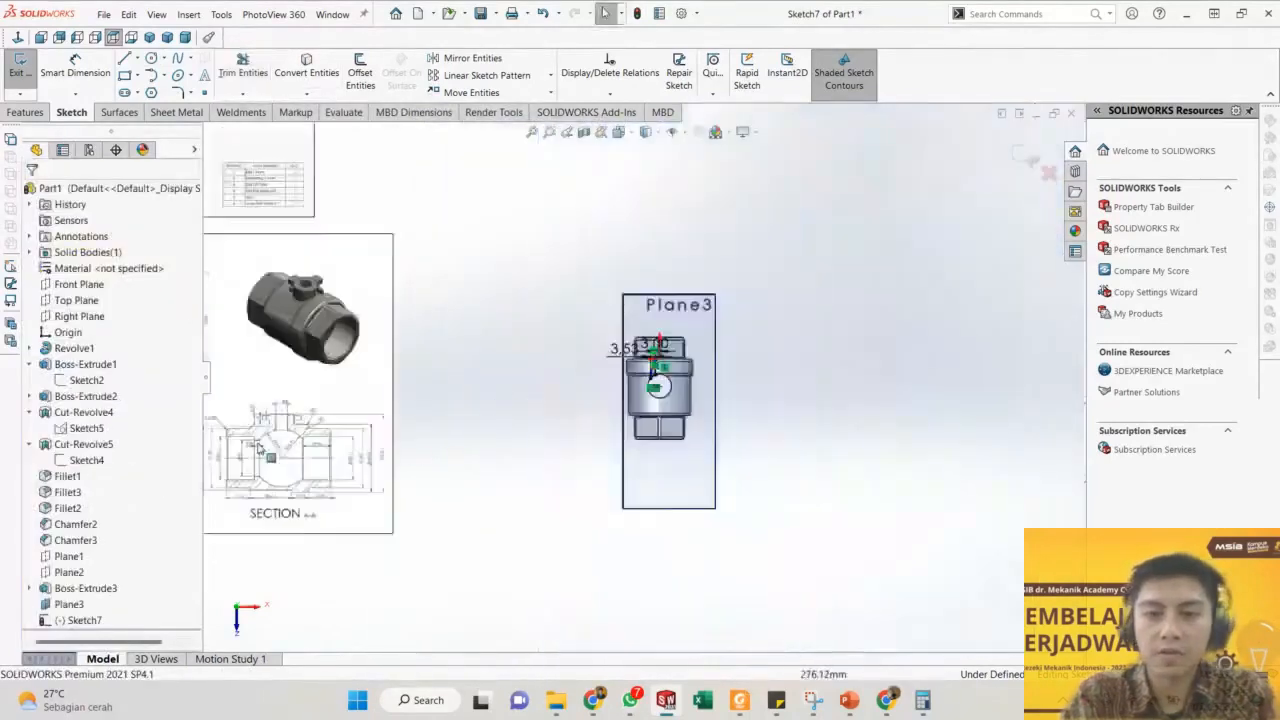
scroll(264, 445, "down", 2)
scroll(271, 426, "up", 3)
scroll(444, 353, "down", 2)
scroll(527, 309, "down", 4)
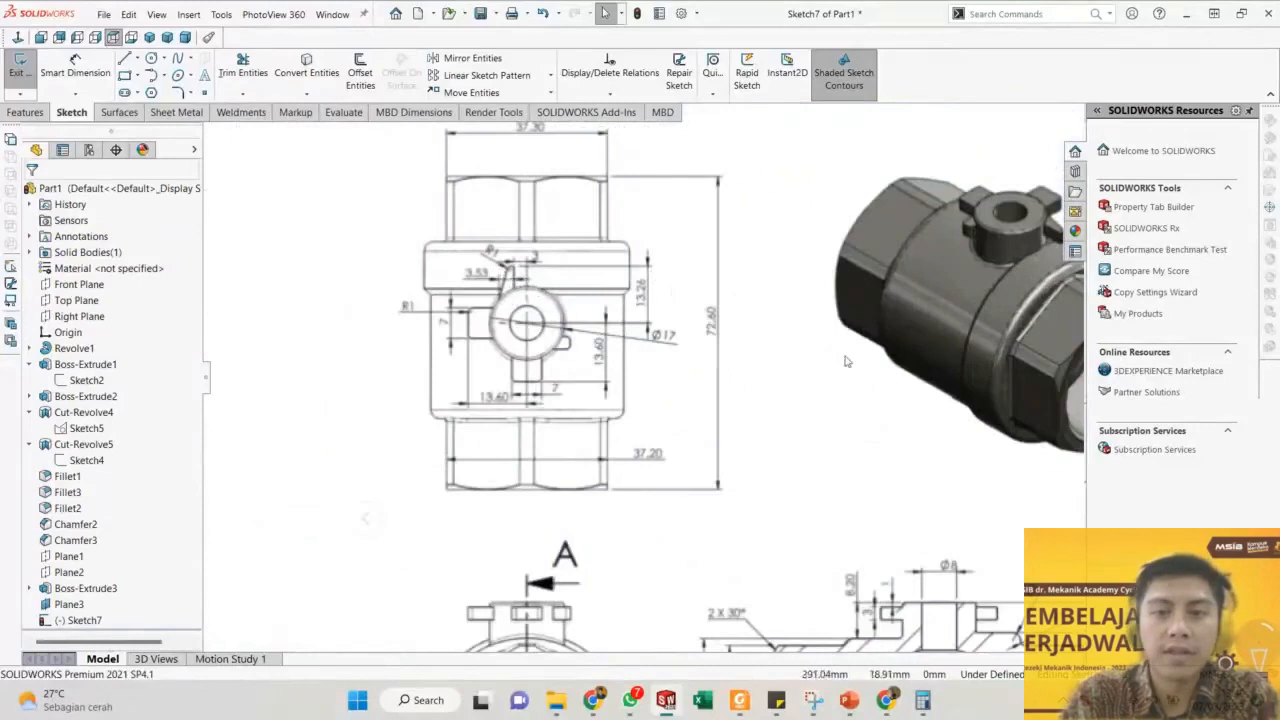
scroll(915, 372, "up", 6)
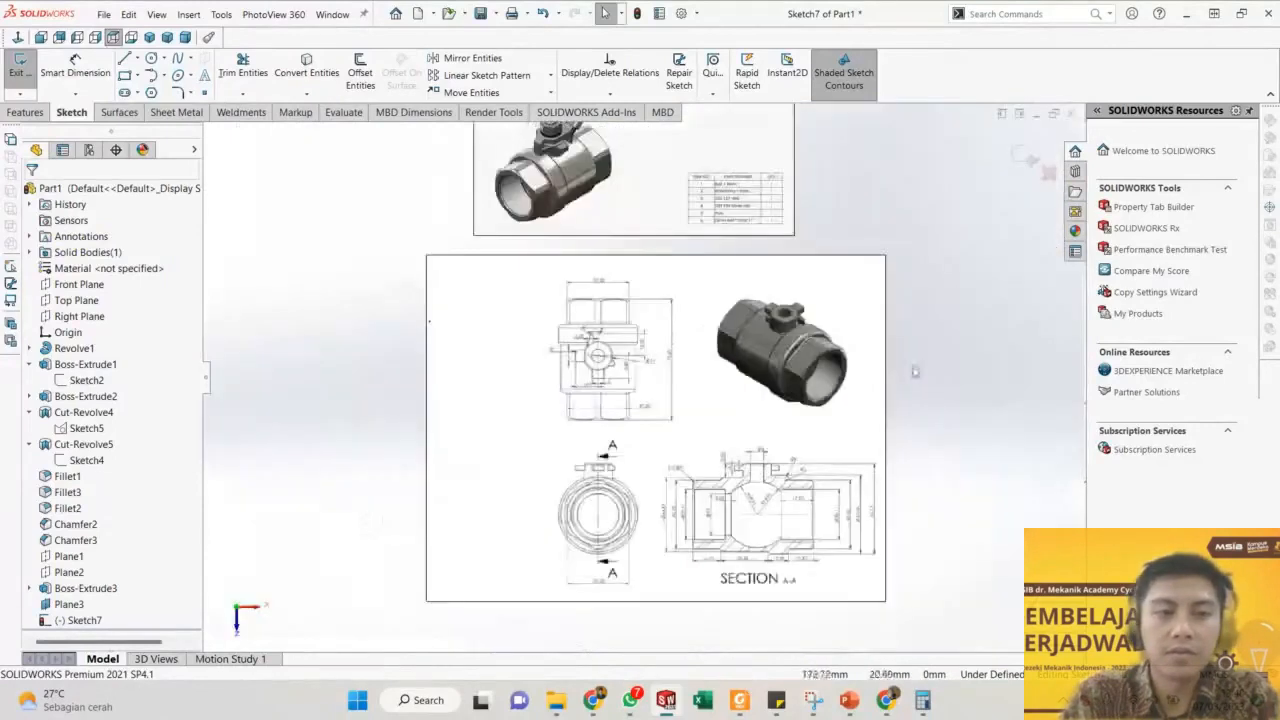
scroll(900, 390, "down", 8)
scroll(800, 399, "down", 3)
key("d")
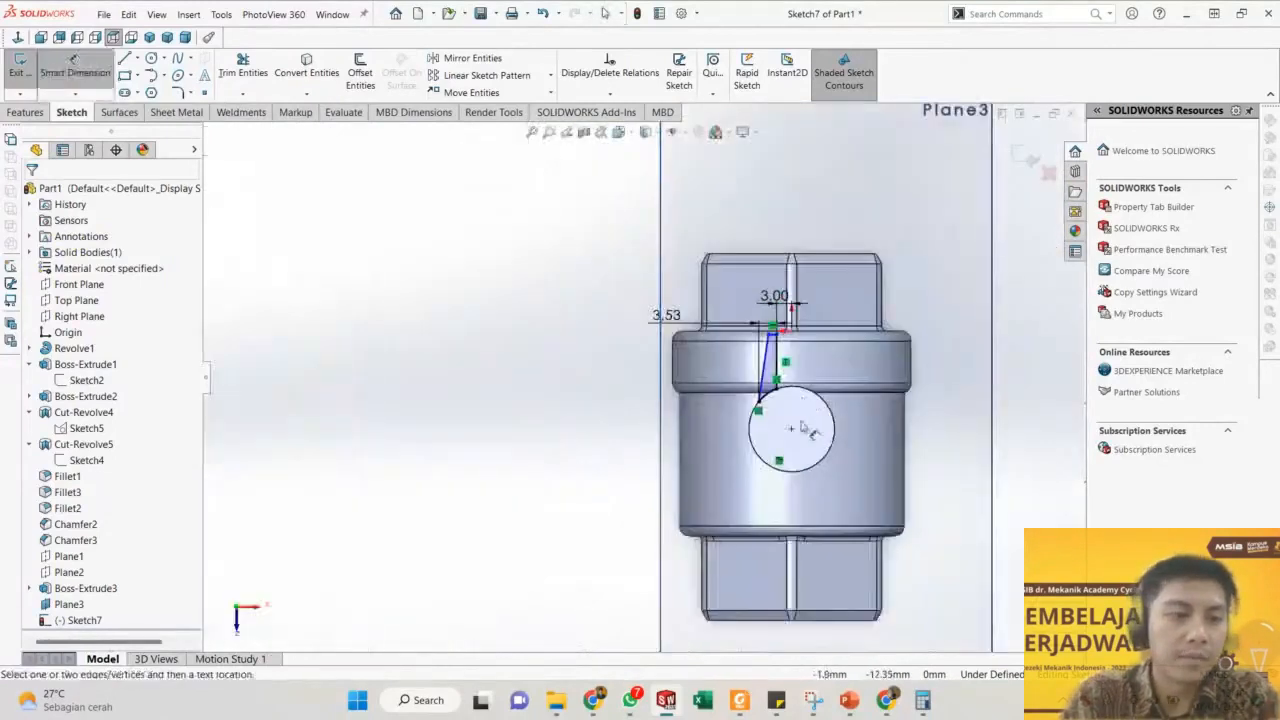
left_click(791, 434)
scroll(776, 362, "down", 3)
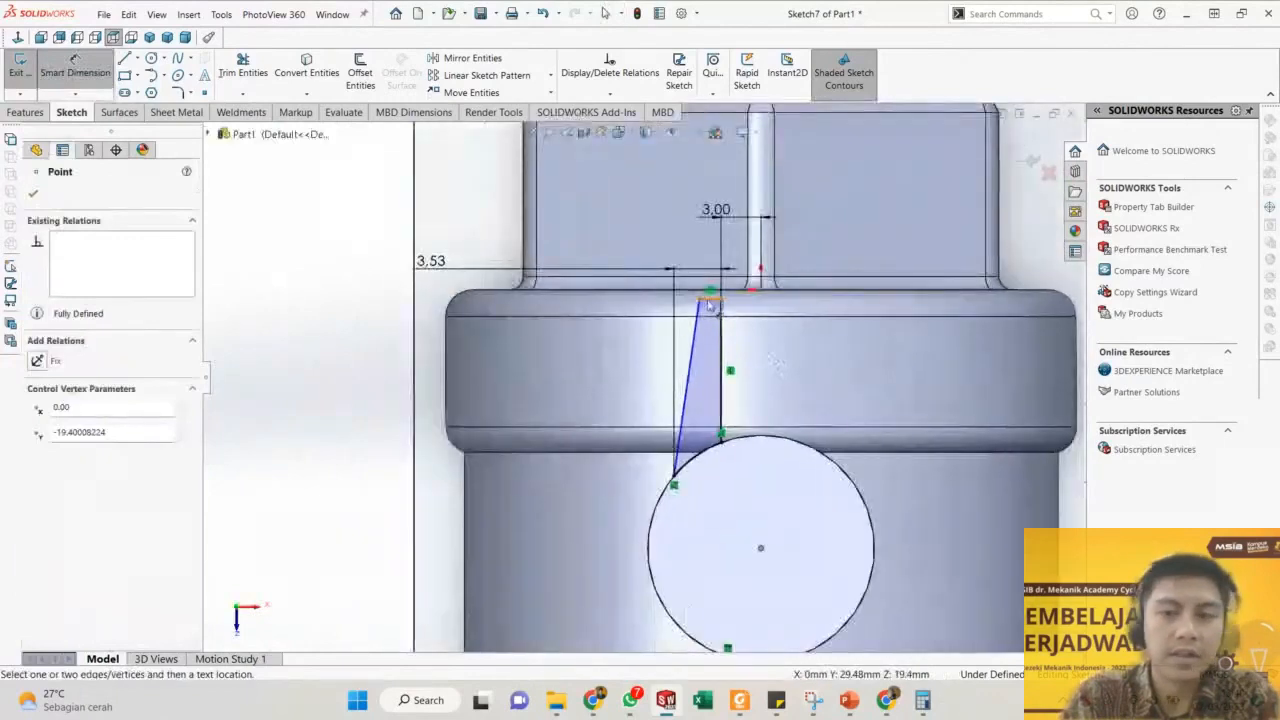
left_click(708, 300)
left_click(814, 360)
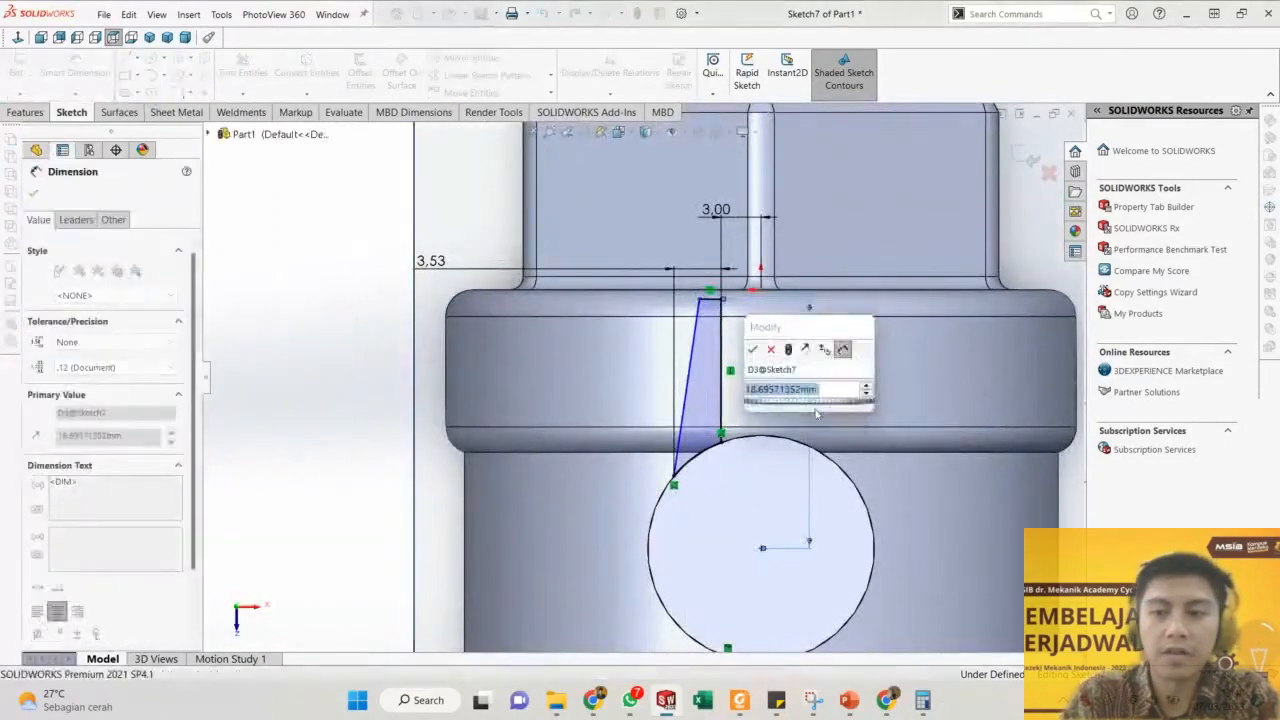
type("13.26")
key("Return")
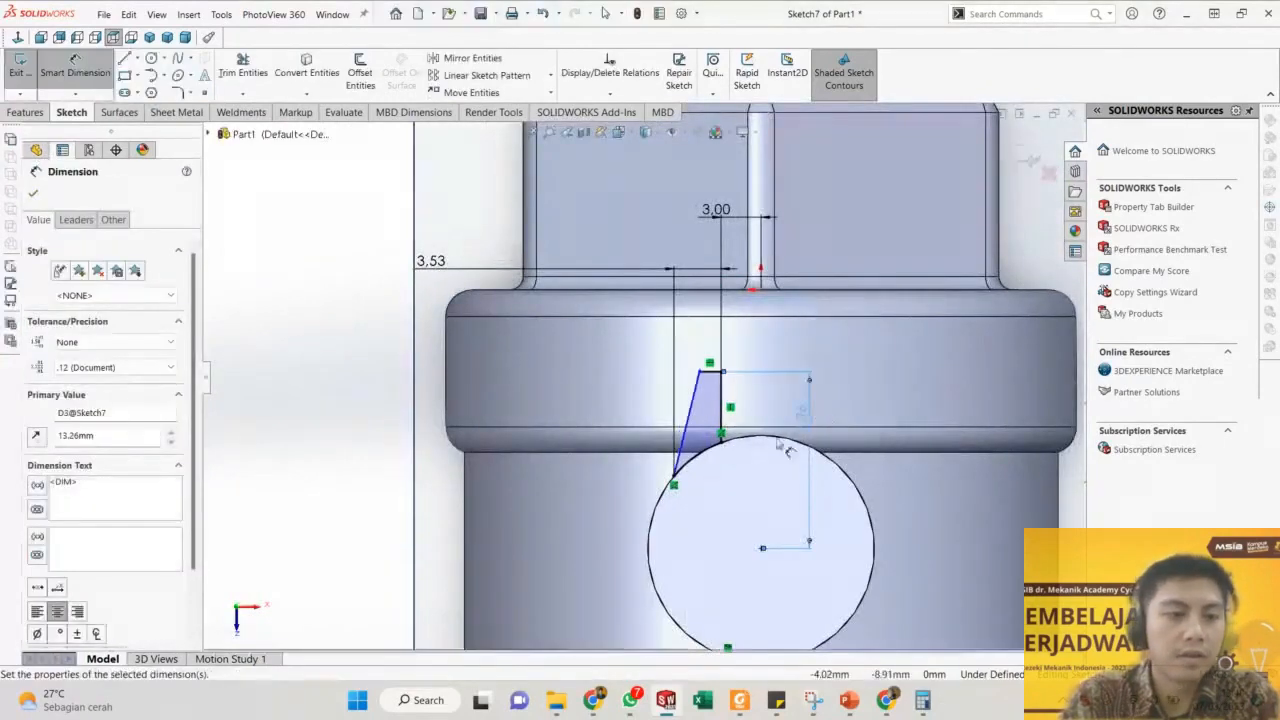
scroll(770, 448, "down", 1)
key("Escape")
Check the corner radius in the drawing and round the tab's outer corner at the slanted side with a 1 mm sketch fillet.
left_click(35, 113)
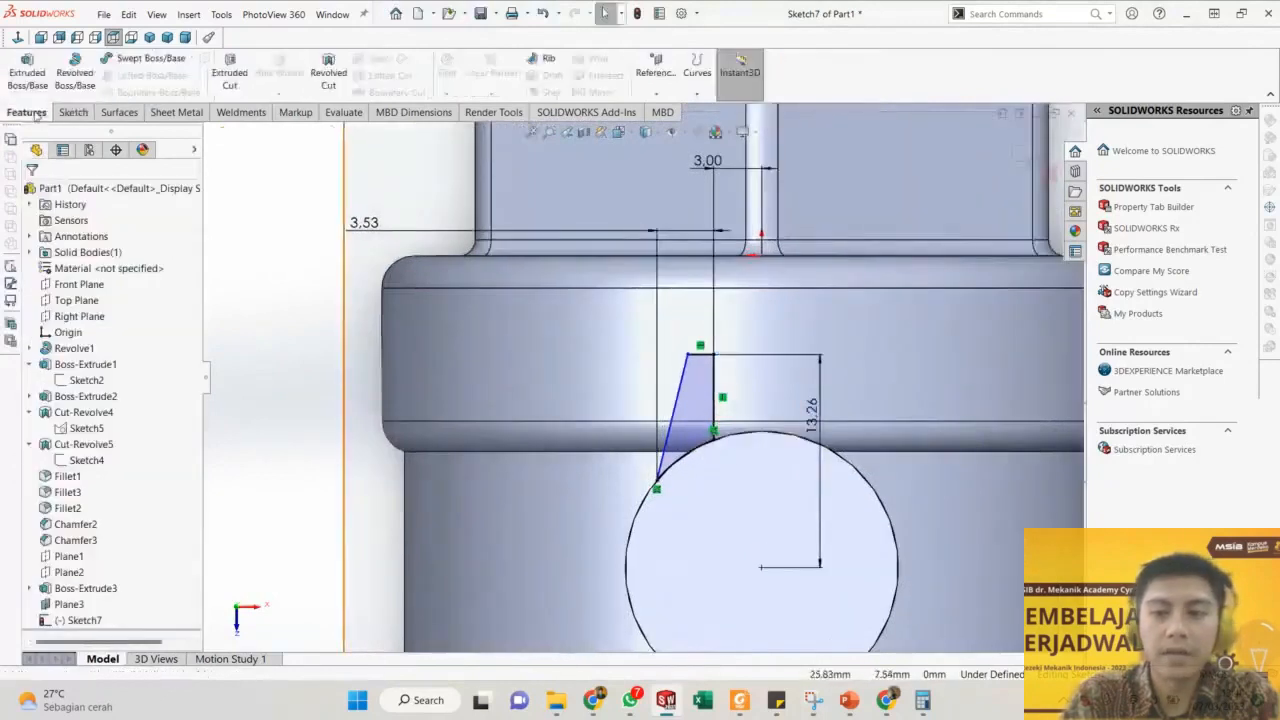
left_click(72, 113)
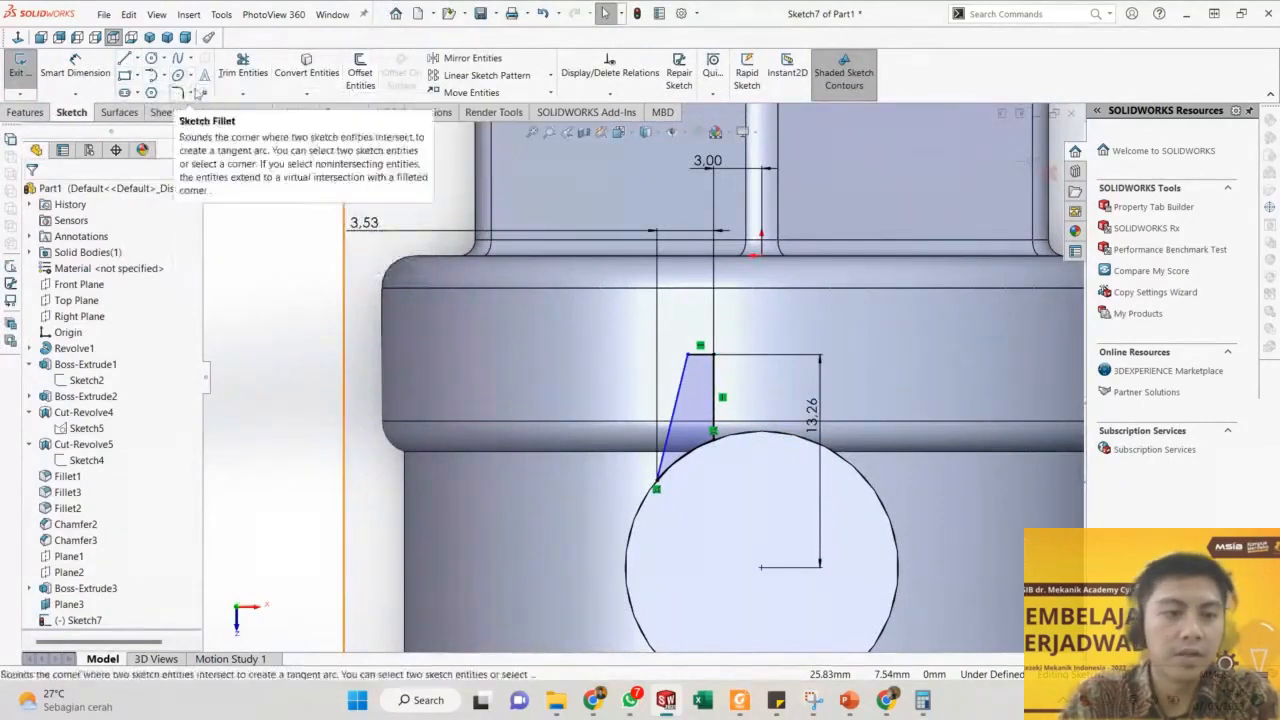
left_click(178, 92)
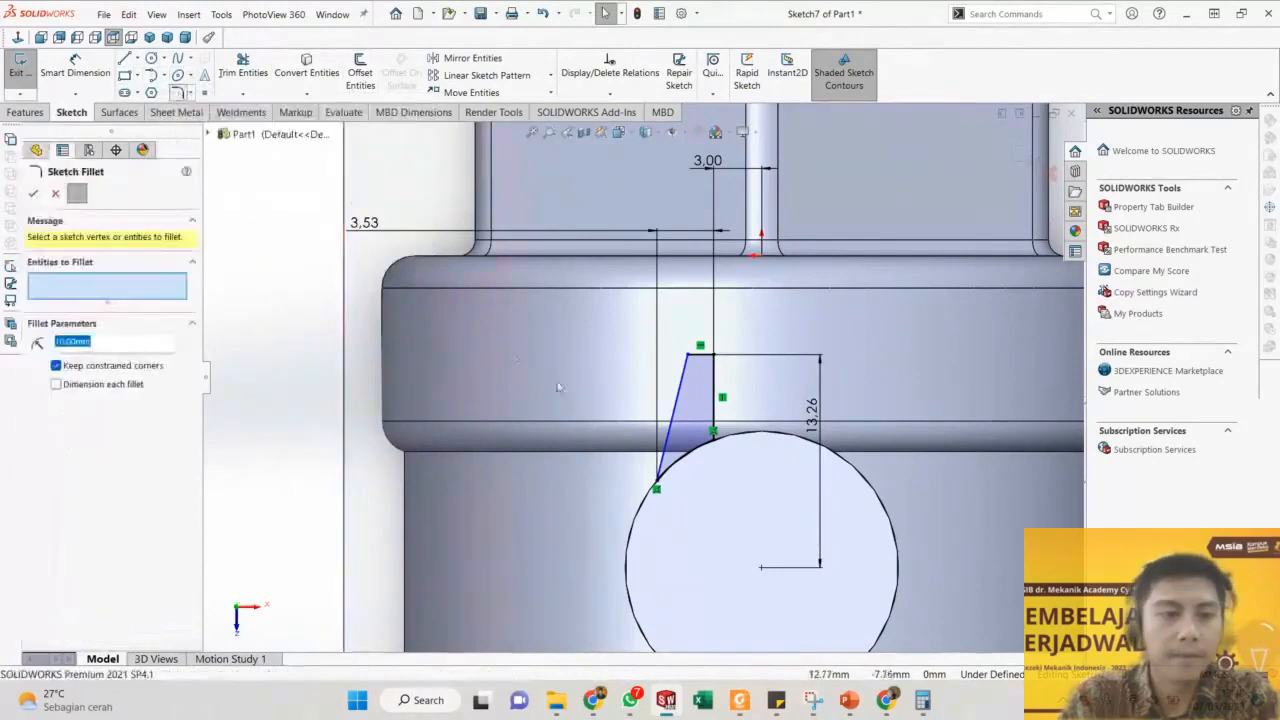
scroll(477, 375, "up", 3)
scroll(423, 369, "up", 3)
scroll(322, 360, "down", 6)
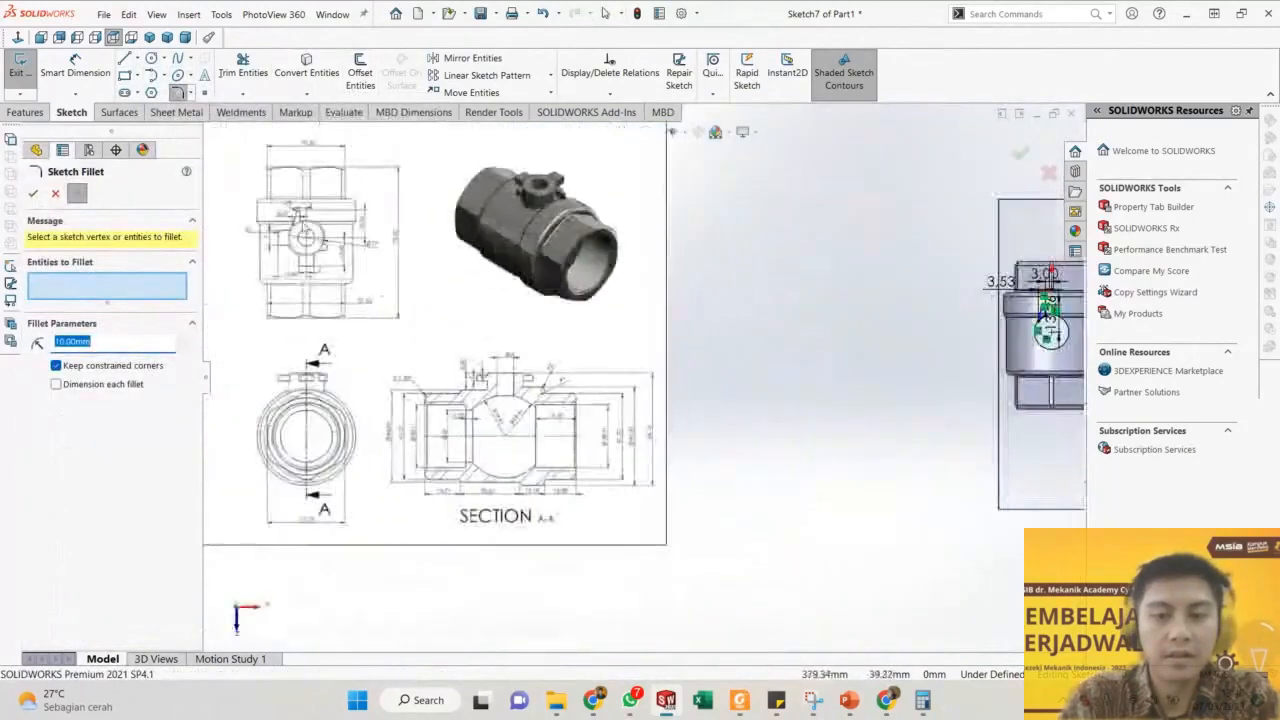
scroll(352, 228, "down", 5)
scroll(958, 395, "up", 10)
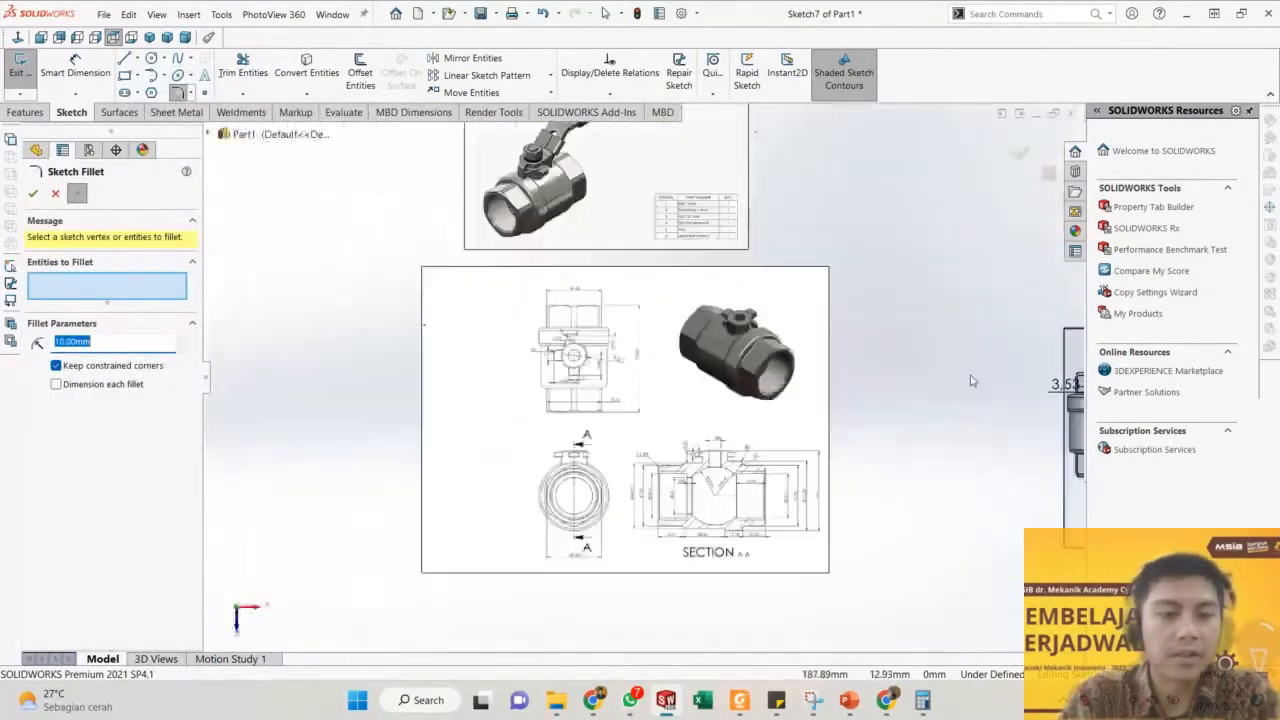
scroll(958, 398, "down", 10)
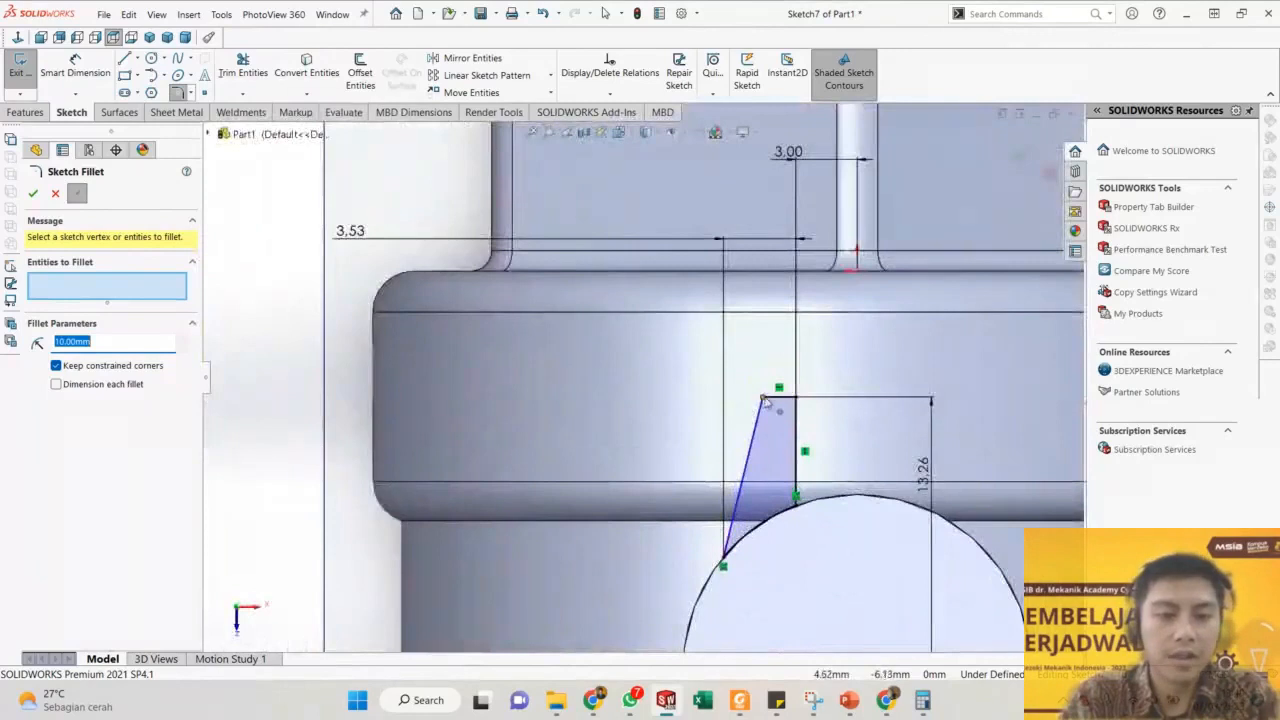
left_click(765, 400)
scroll(791, 429, "down", 2)
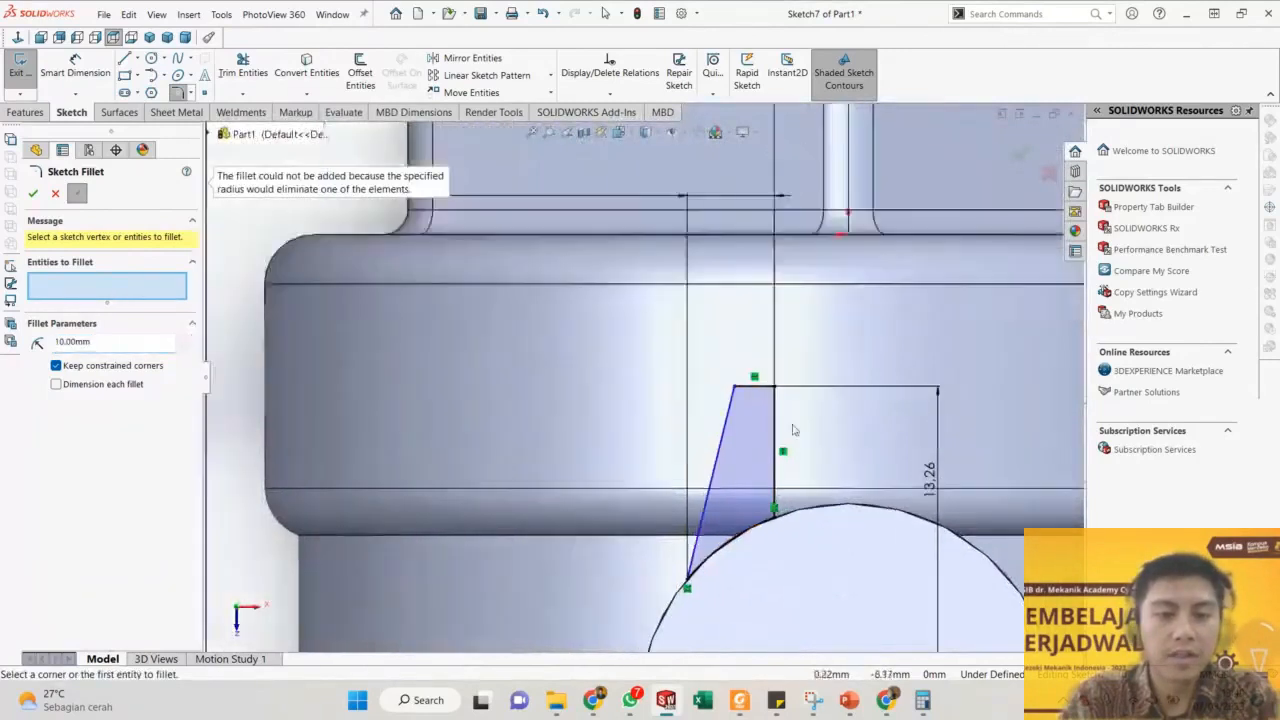
left_click(699, 378)
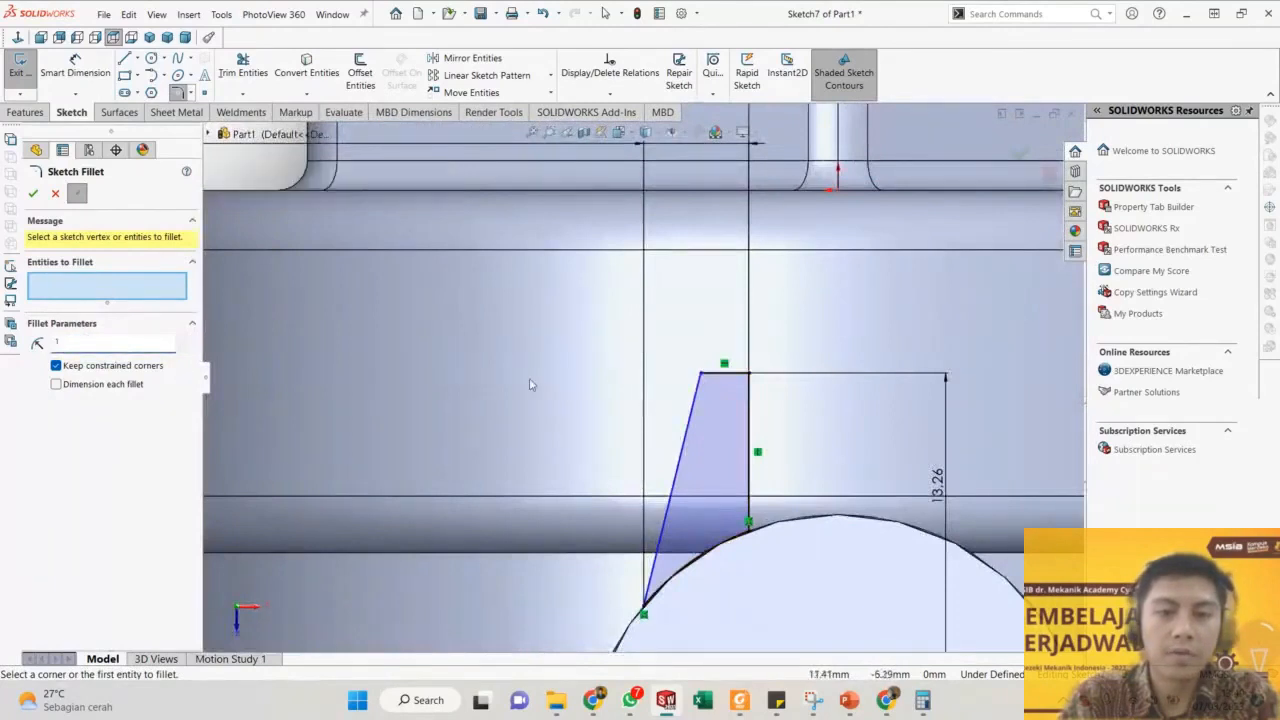
left_click(701, 376)
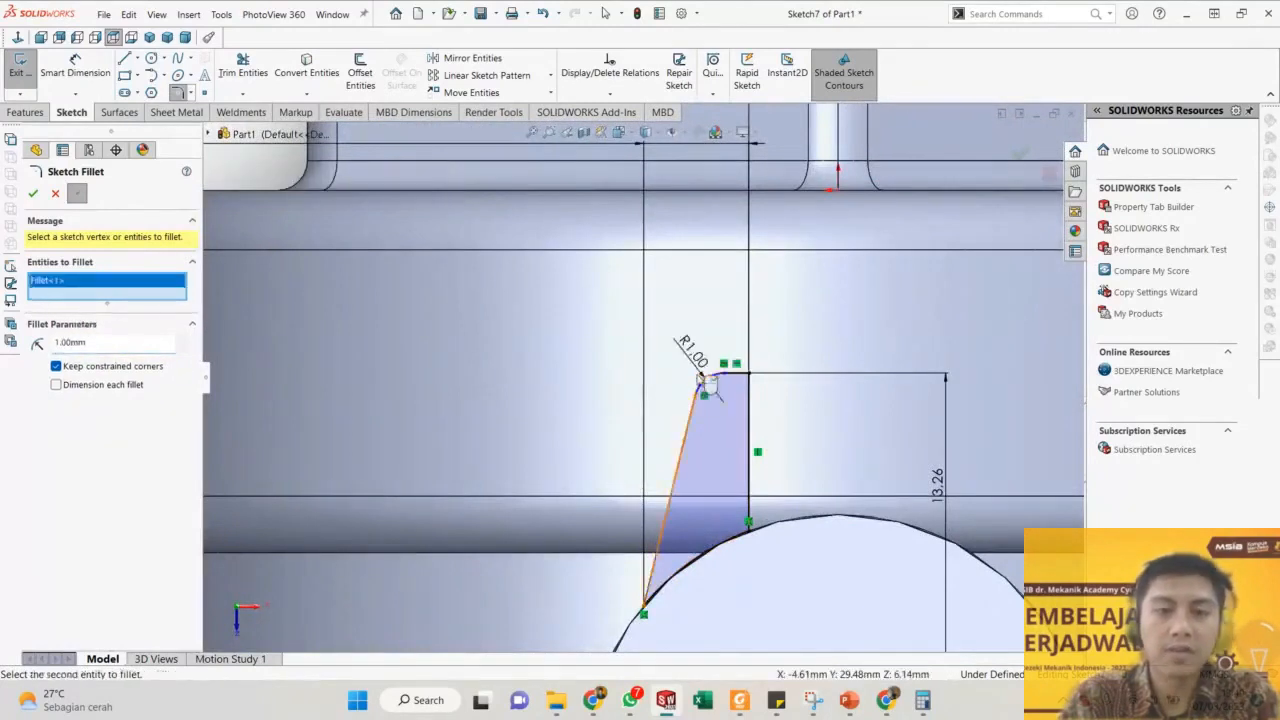
right_click(701, 378)
right_click(688, 430)
Examine the tab's shape and dimensions around the stem boss in the drawing's top view.
scroll(686, 440, "up", 7)
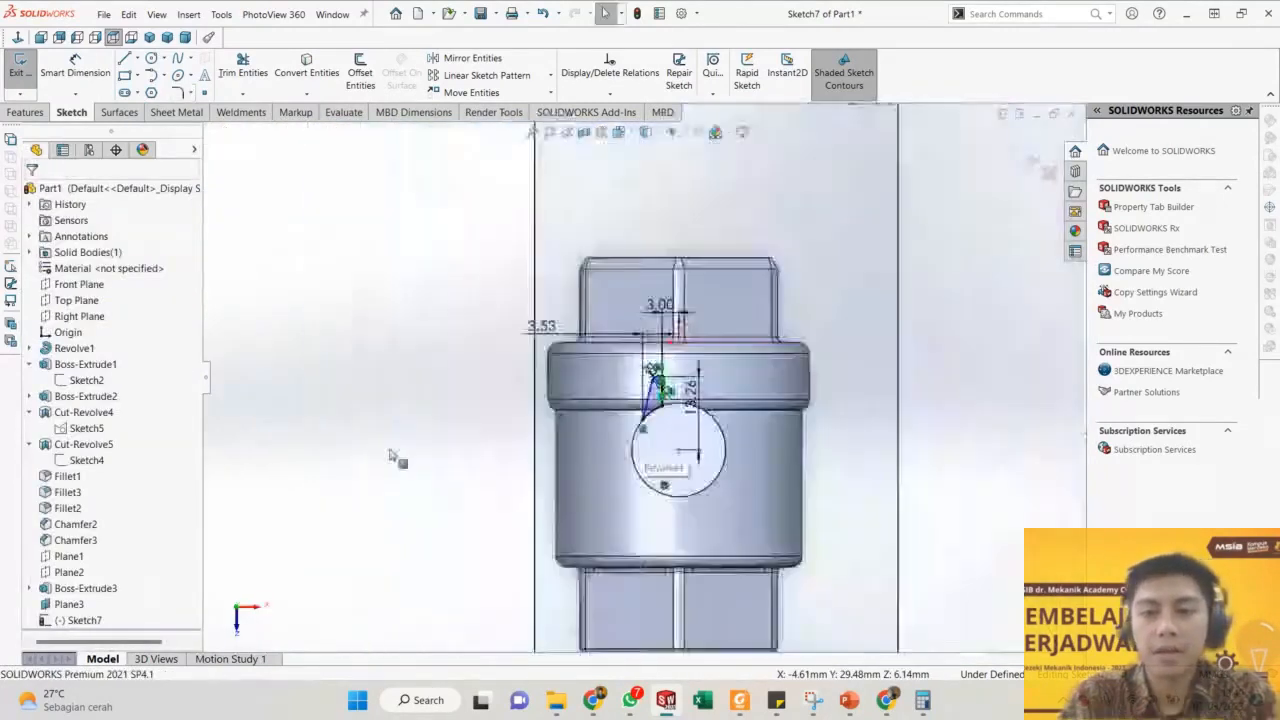
scroll(390, 455, "up", 8)
scroll(392, 452, "down", 7)
scroll(508, 302, "up", 3)
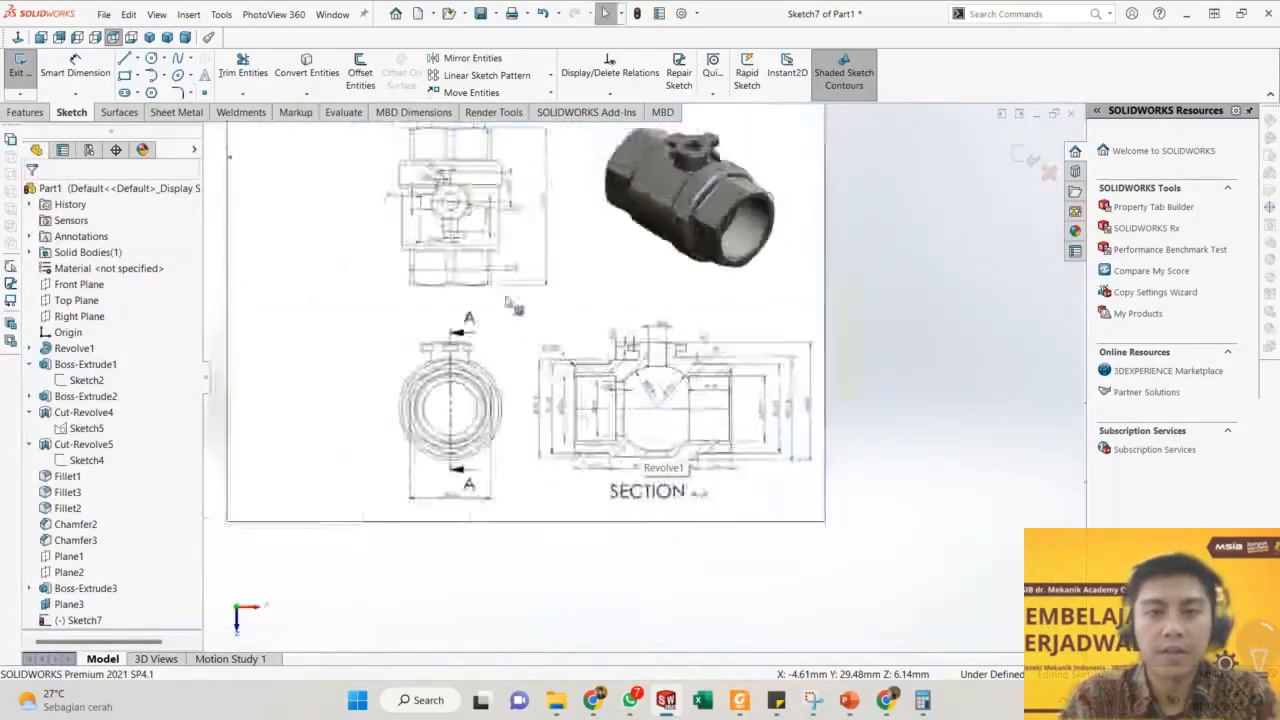
scroll(455, 202, "down", 3)
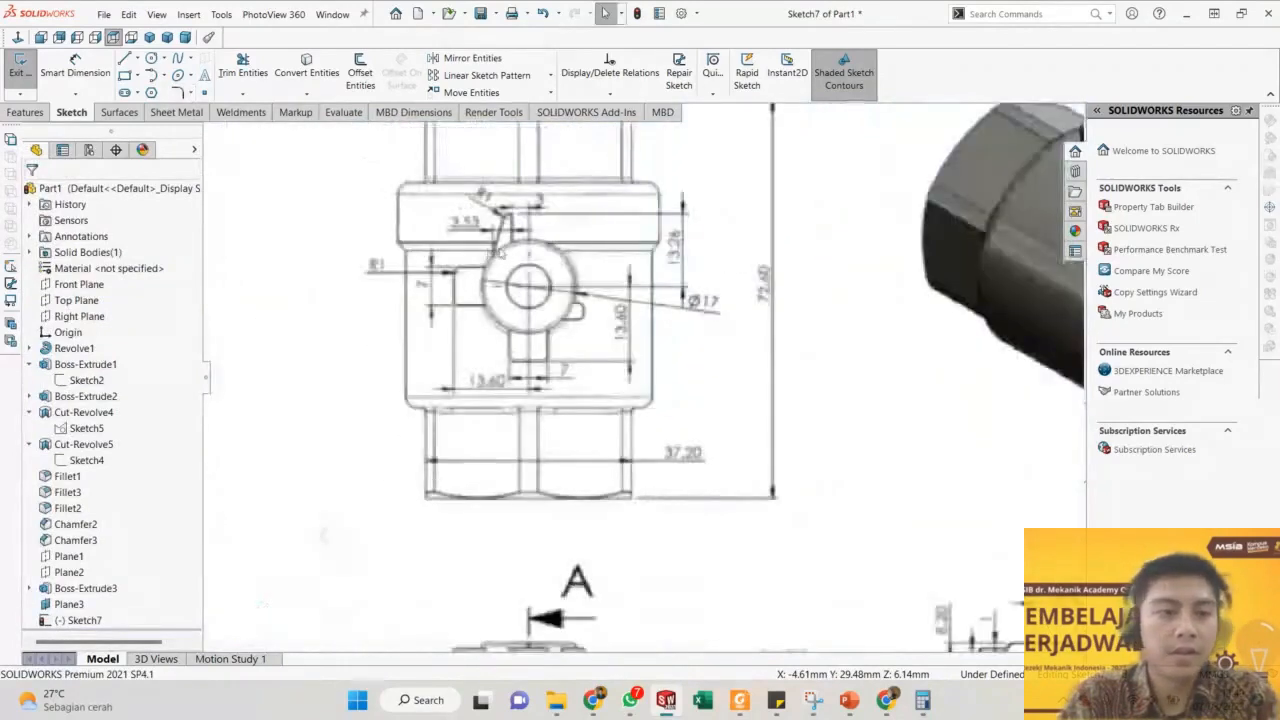
scroll(576, 358, "up", 2)
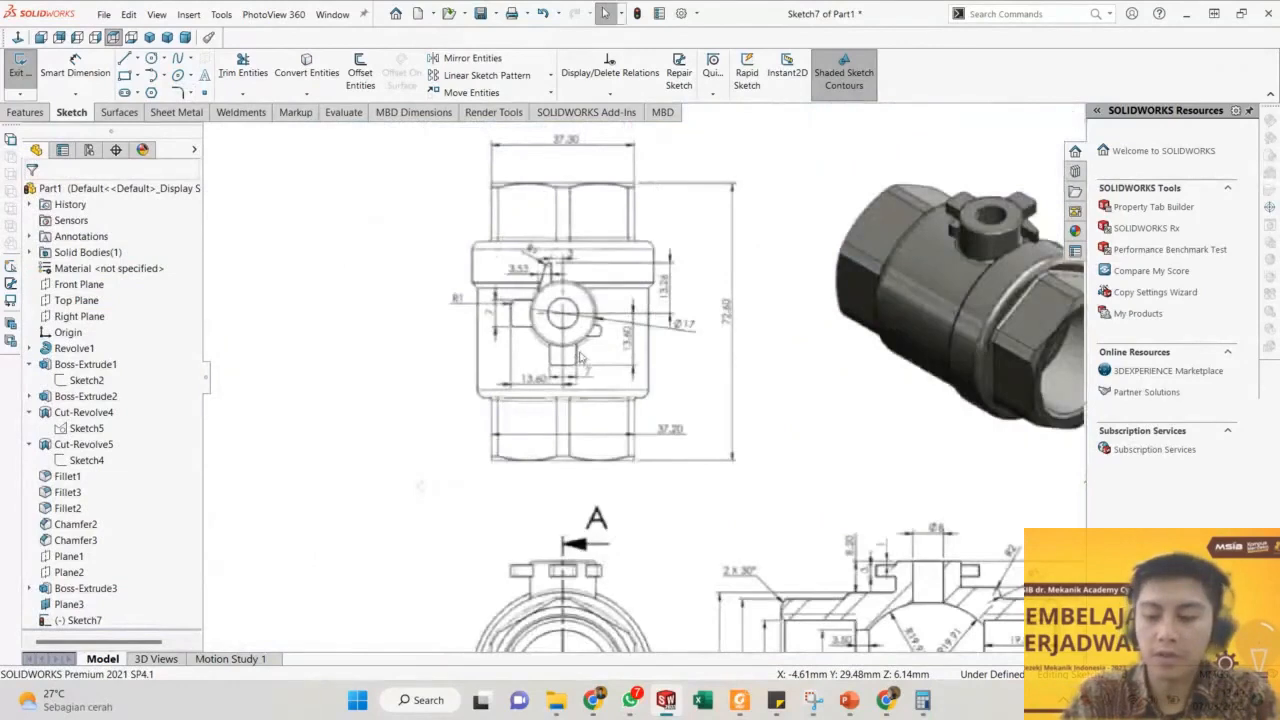
scroll(764, 433, "up", 1)
scroll(764, 433, "up", 1)
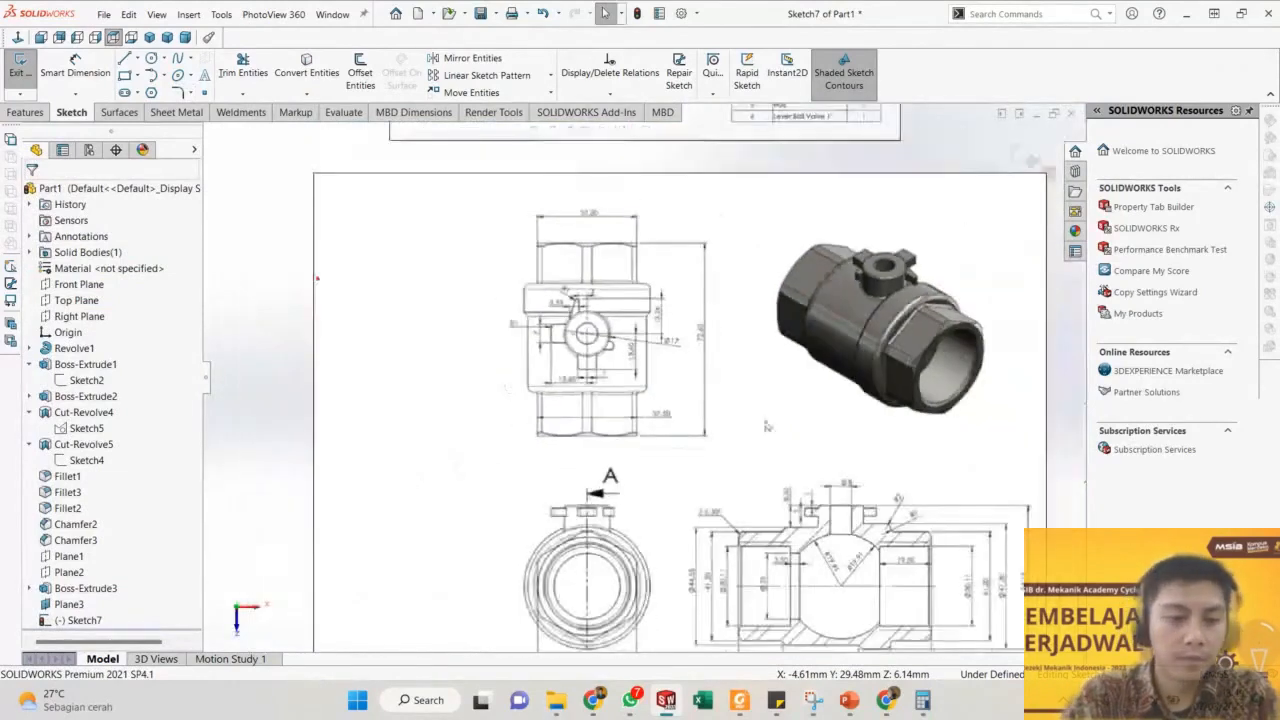
scroll(604, 330, "down", 2)
scroll(774, 343, "up", 3)
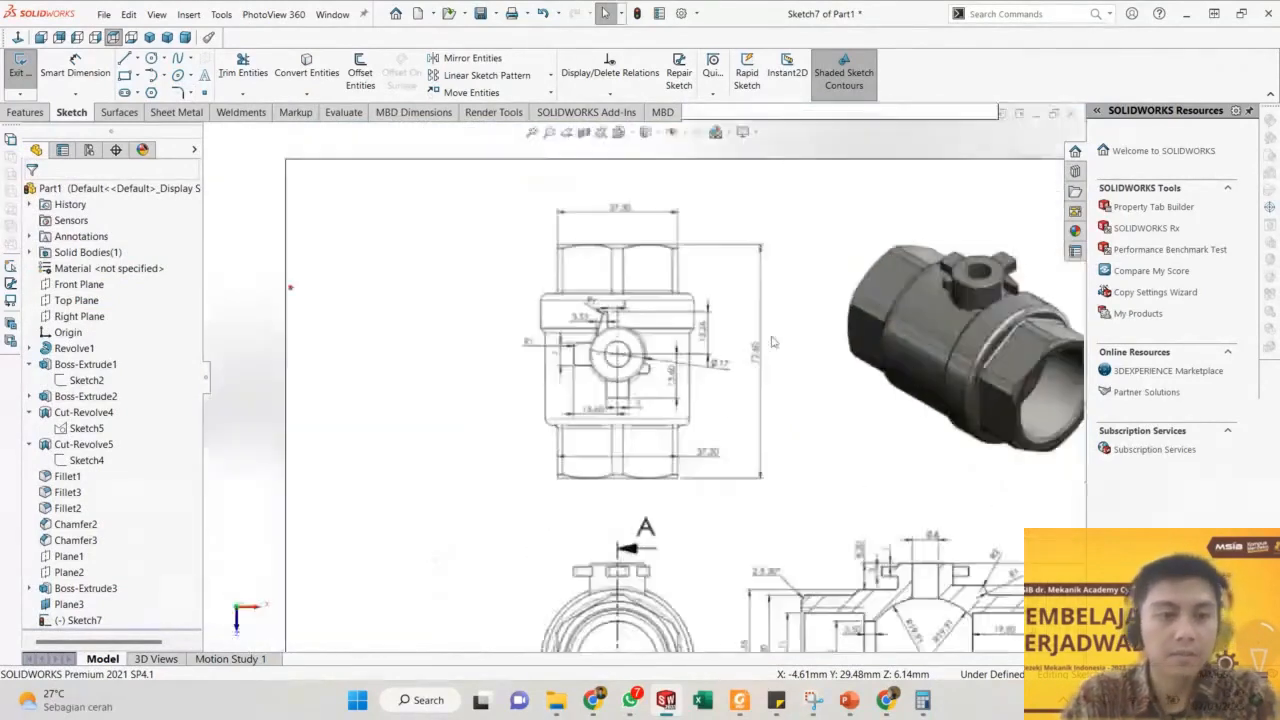
scroll(930, 373, "down", 3)
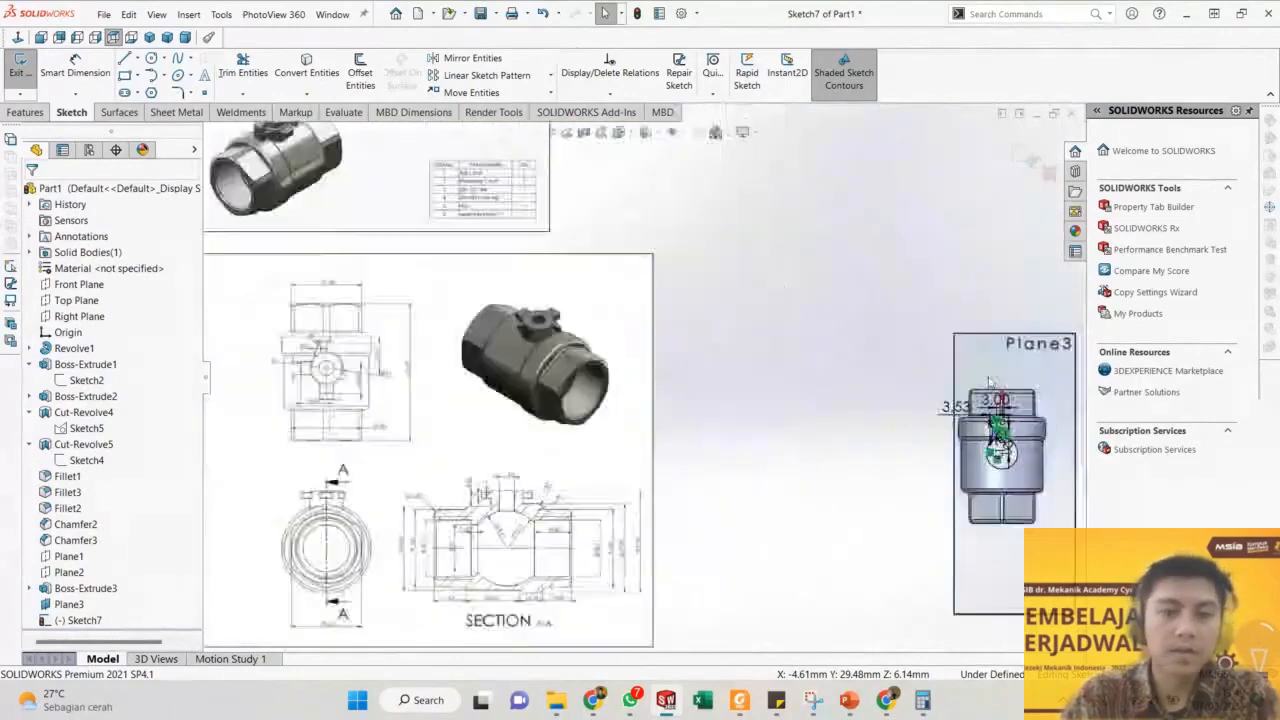
scroll(962, 430, "down", 5)
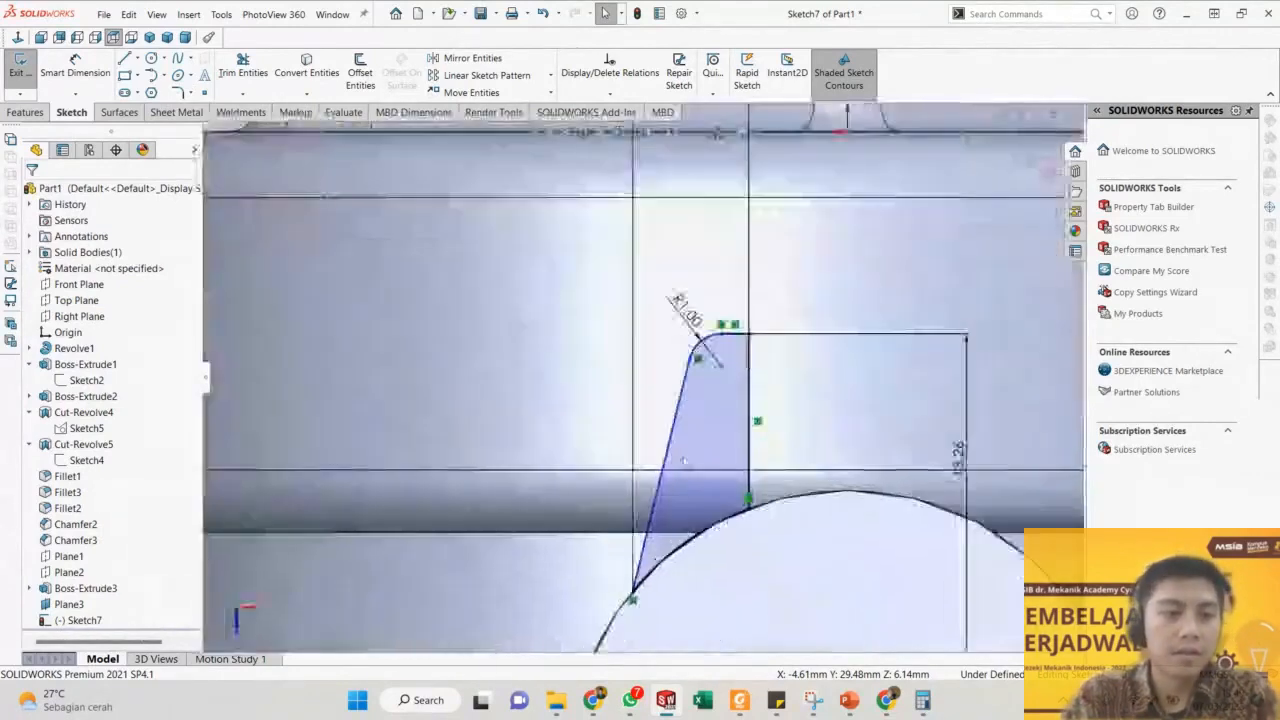
Undo the tab's corner fillet and shift the slanted side's outer endpoint slightly.
key("ctrl+z")
left_click(697, 334)
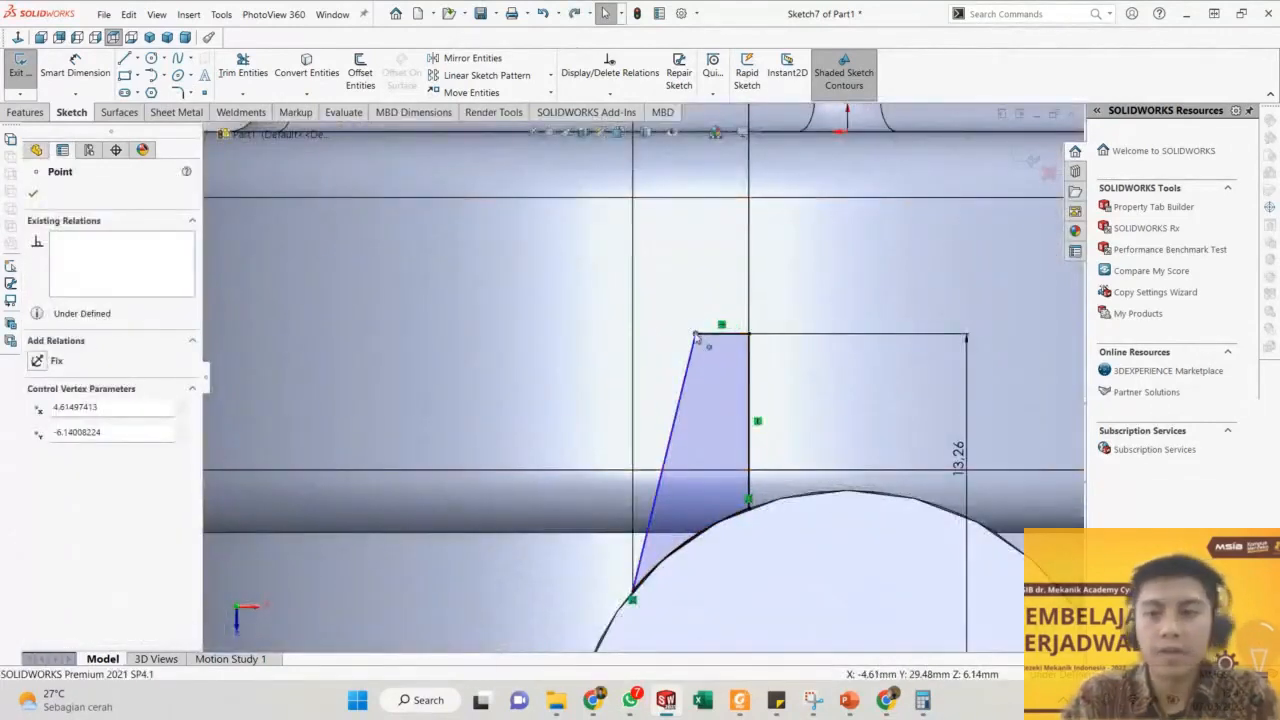
mouse_move(697, 336)
left_mouse_down()
mouse_move(636, 338)
mouse_move(733, 340)
mouse_move(665, 345)
mouse_move(697, 346)
left_mouse_up()
Dimension the tab's outer end line as 2 mm long and exit the sketch.
key("d")
left_click(726, 334)
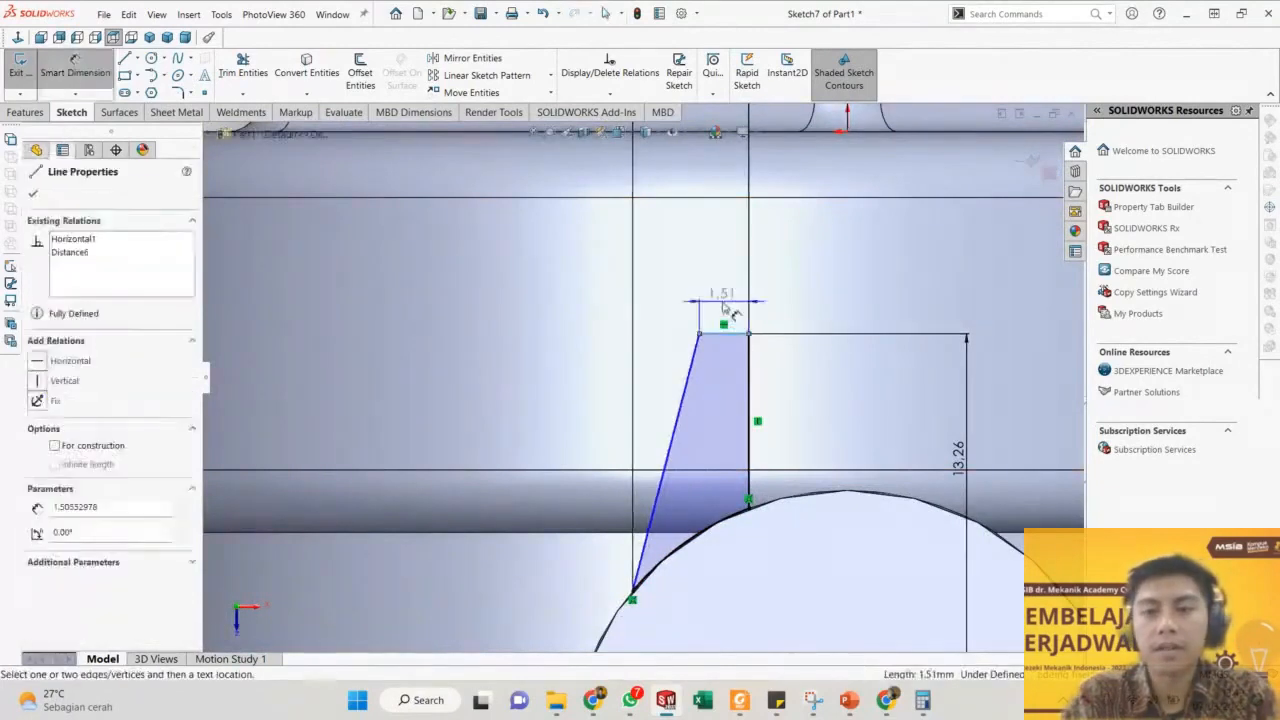
left_click(724, 306)
type("2")
key("Return")
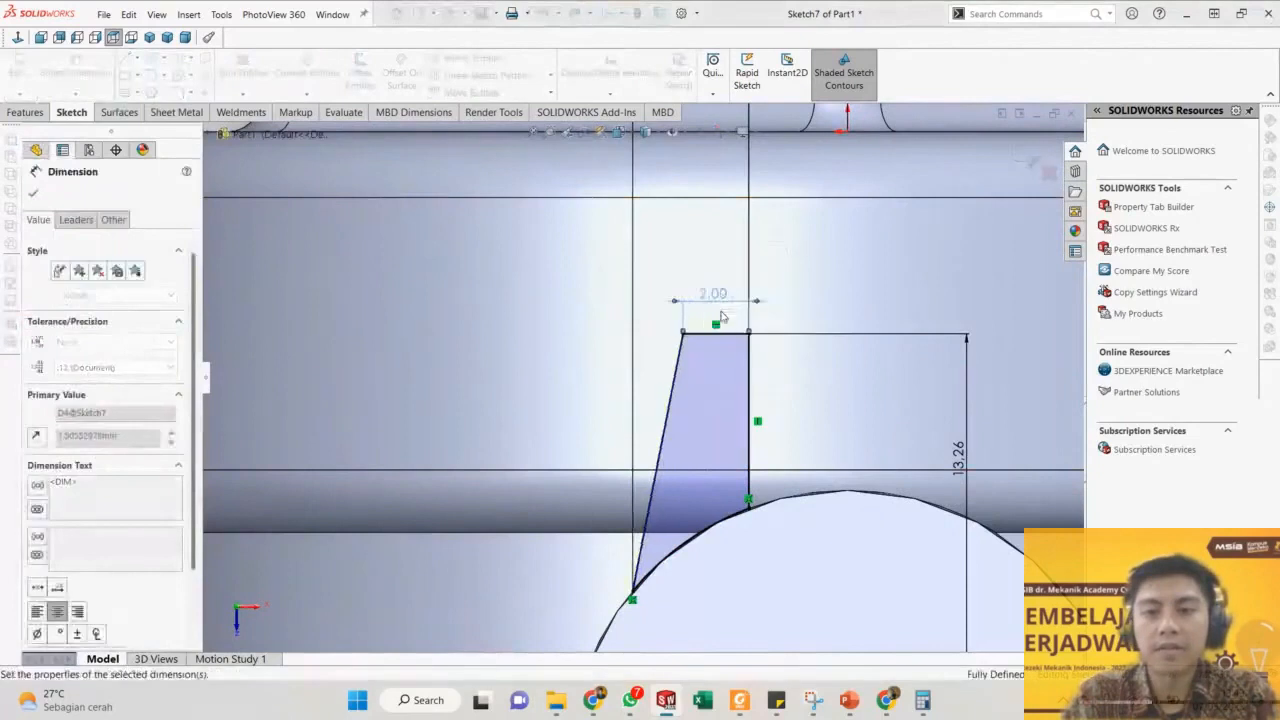
left_click(606, 371)
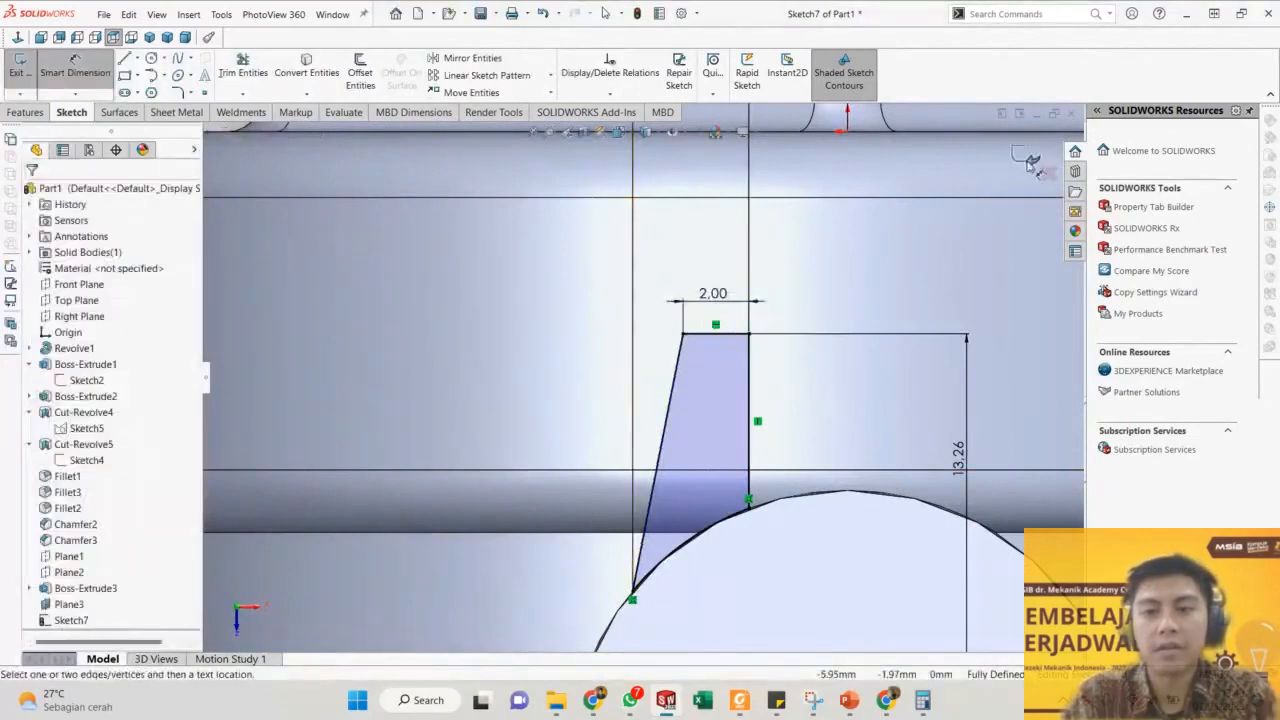
left_click(1029, 164)
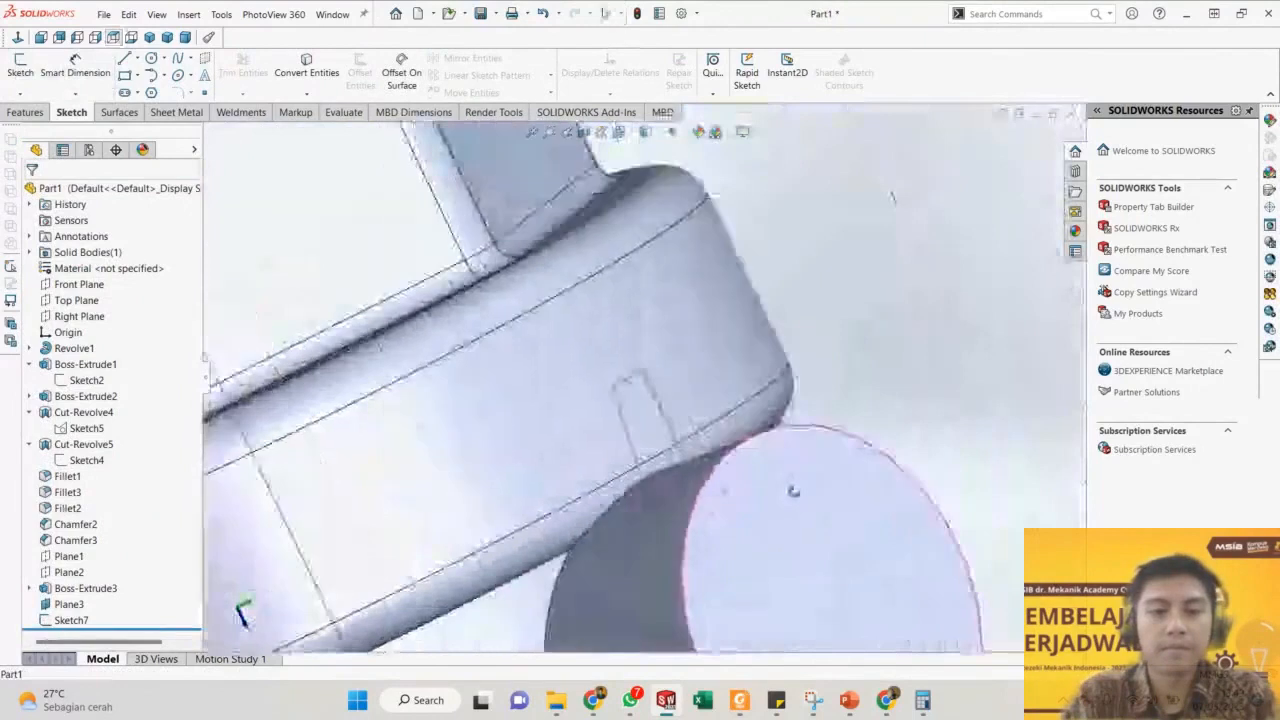
Examine the section view in the drawing for the tab's thickness and position on the stem boss.
middle_click_drag(794, 491, 631, 380)
scroll(631, 376, "up", 3)
scroll(565, 439, "up", 8)
scroll(305, 308, "down", 8)
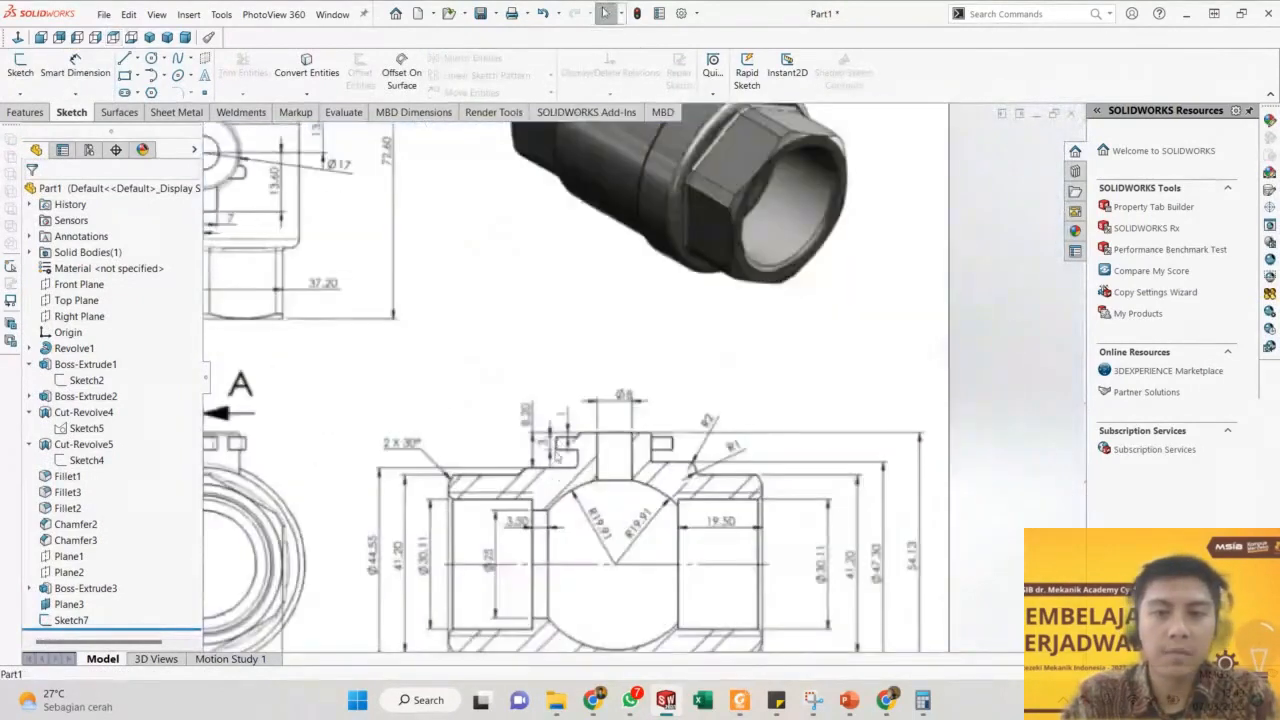
scroll(714, 449, "up", 5)
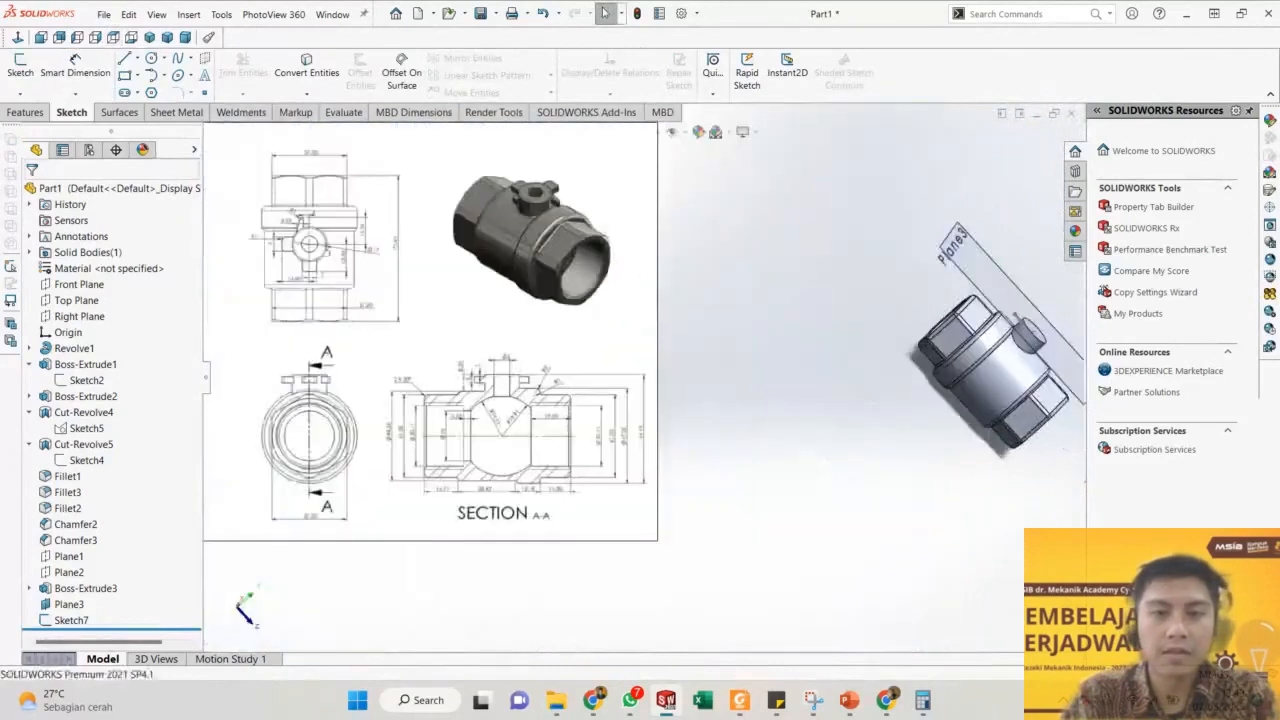
right_click(855, 288)
left_click(926, 326)
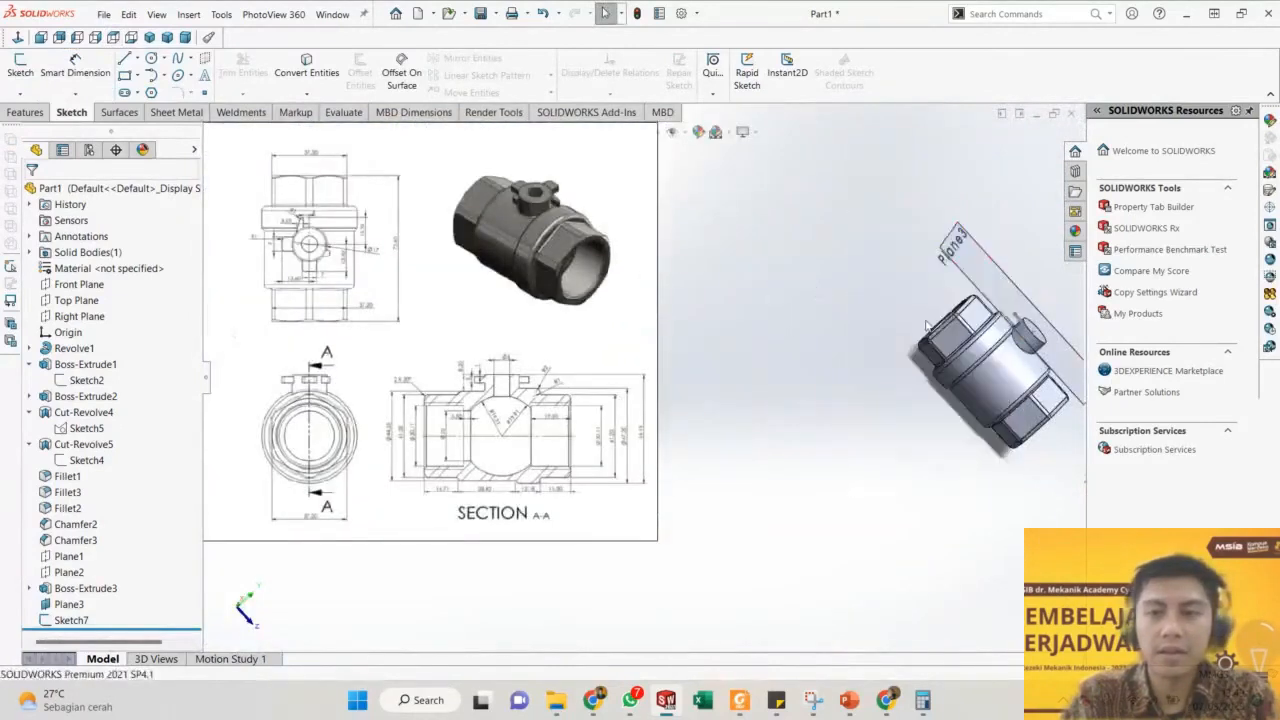
Extrude the tab sketch beside the stem boss 3 mm blind, merged with the body.
scroll(1032, 333, "down", 6)
right_click(816, 311)
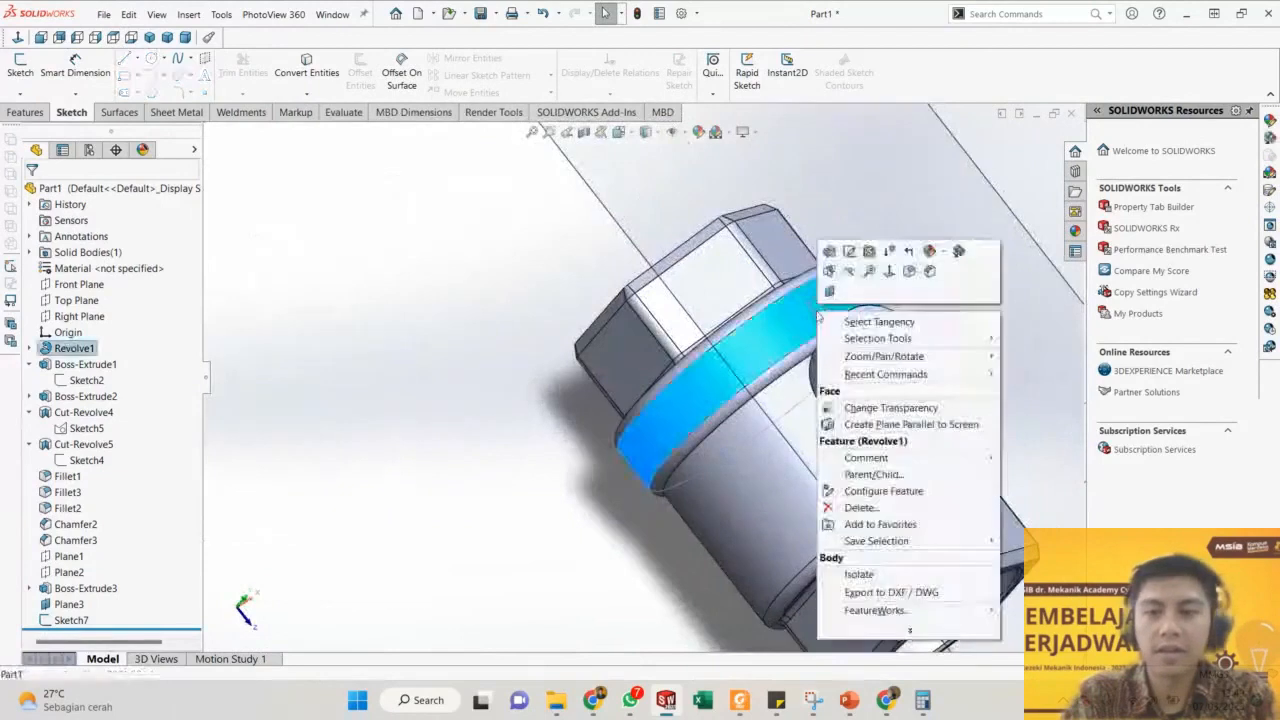
key("Escape")
scroll(815, 312, "down", 1)
scroll(816, 313, "down", 2)
left_click(797, 319)
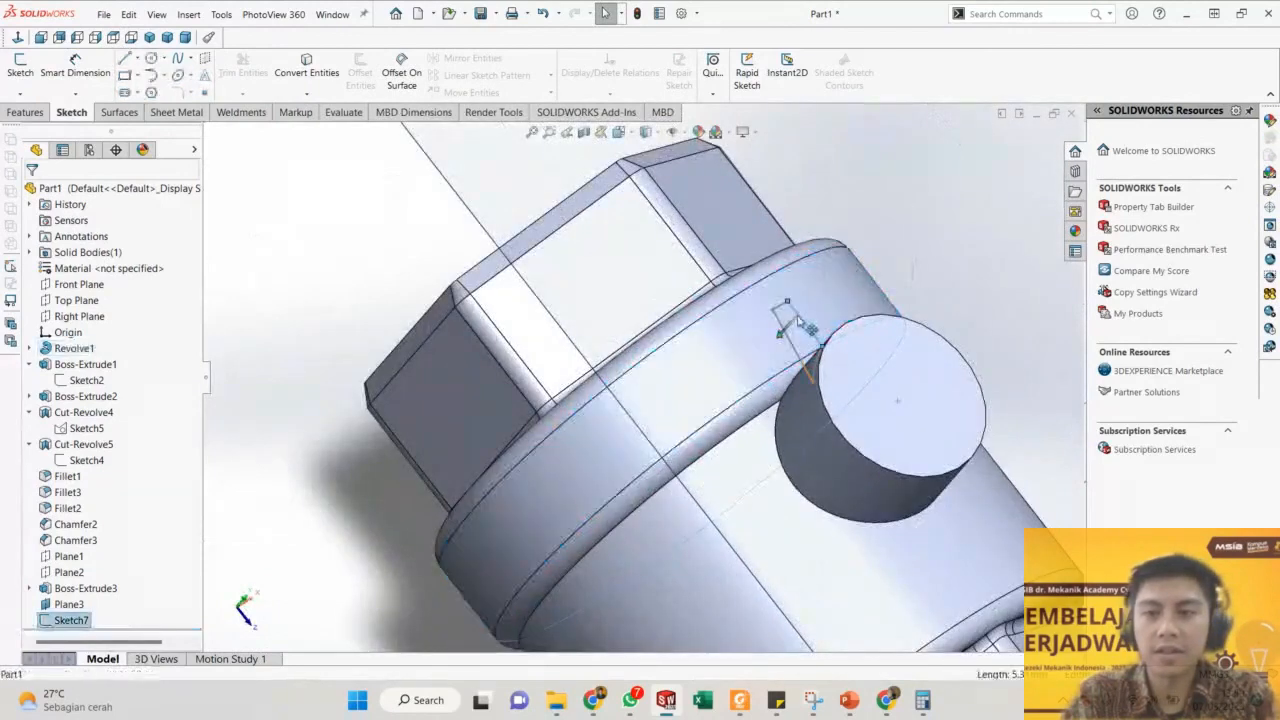
right_click(799, 318)
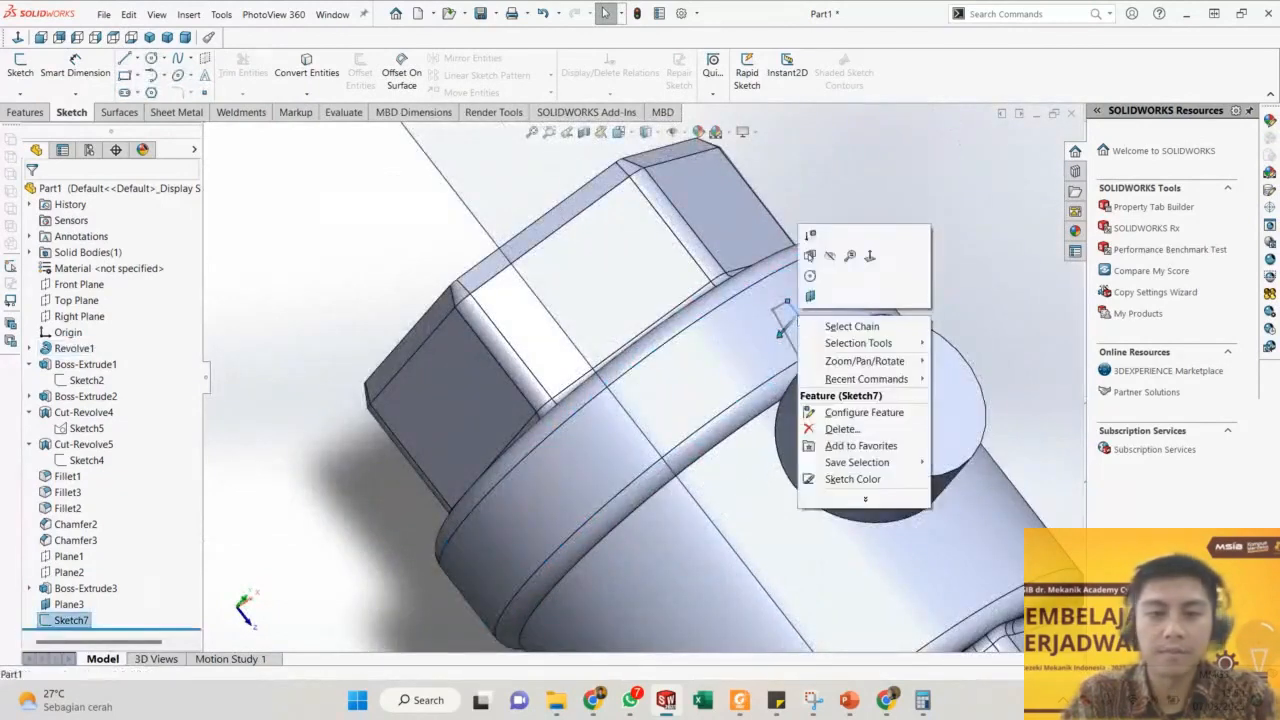
right_click(48, 620)
left_click(62, 445)
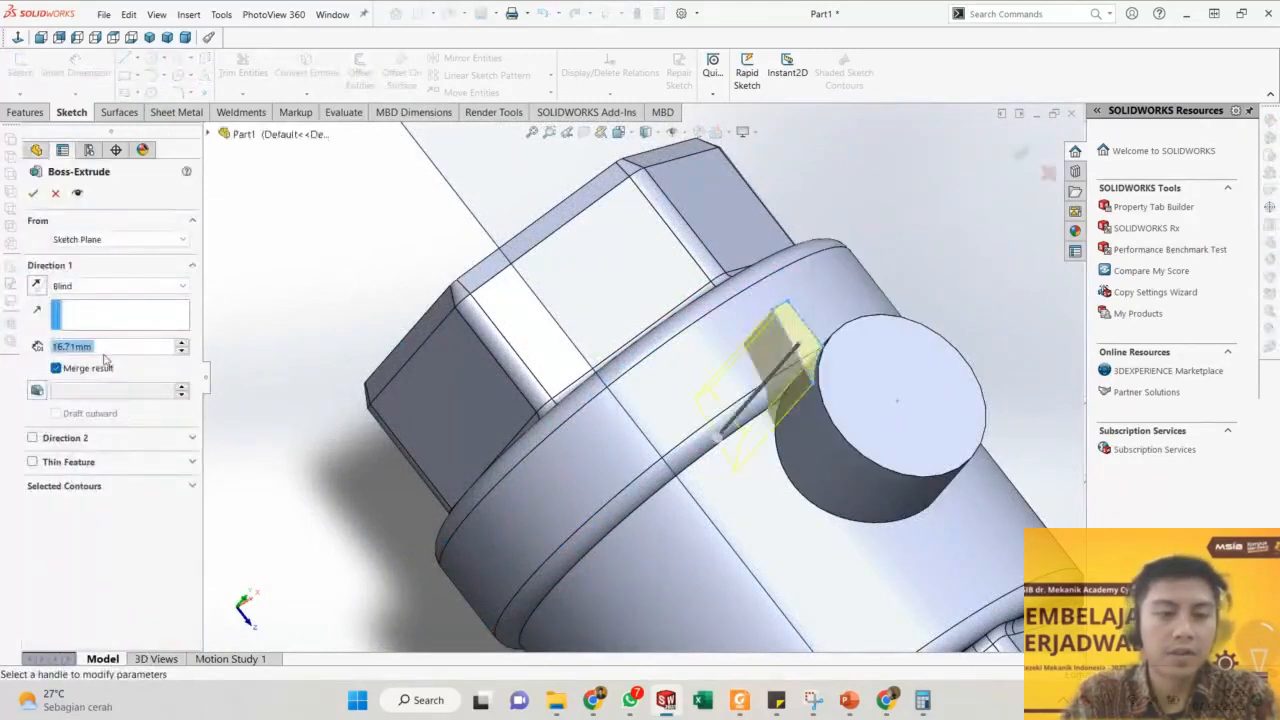
type("3")
key("Return")
left_click(32, 195)
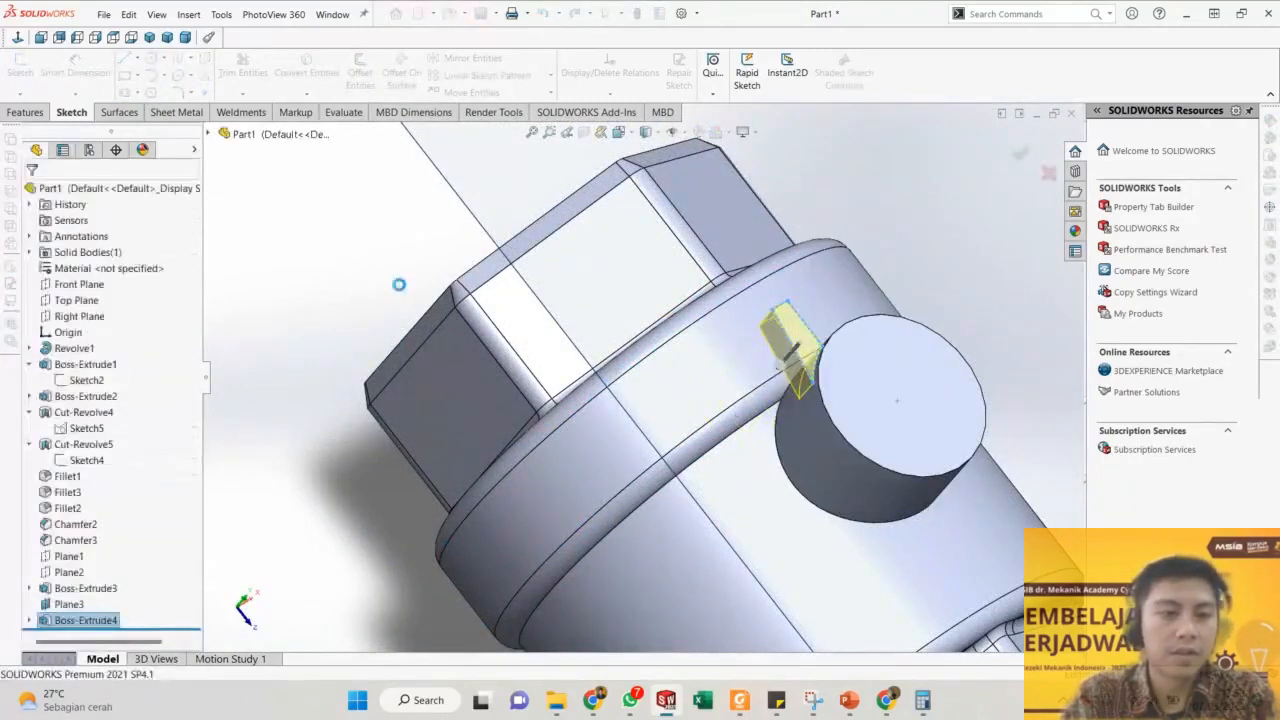
Fillet the outer corner edge of the extruded tab with a 1 mm radius.
scroll(780, 311, "down", 3)
middle_click_drag(780, 311, 830, 343)
left_click(25, 112)
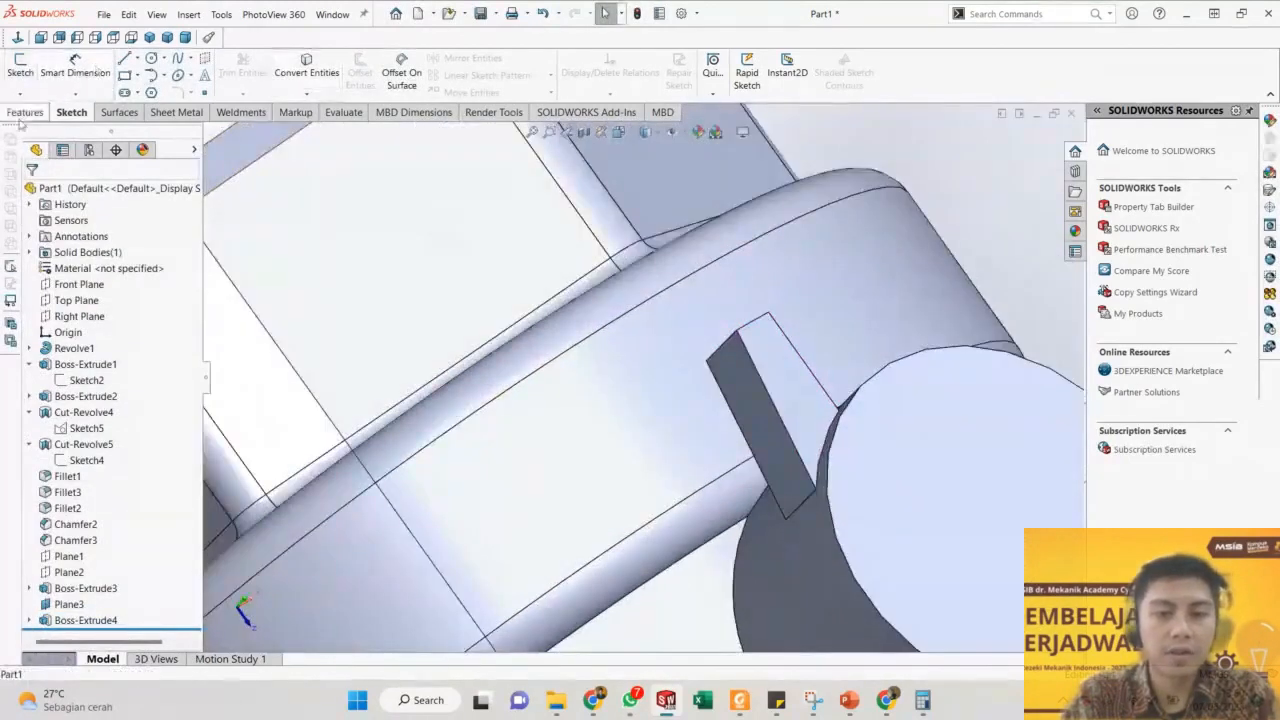
left_click(447, 65)
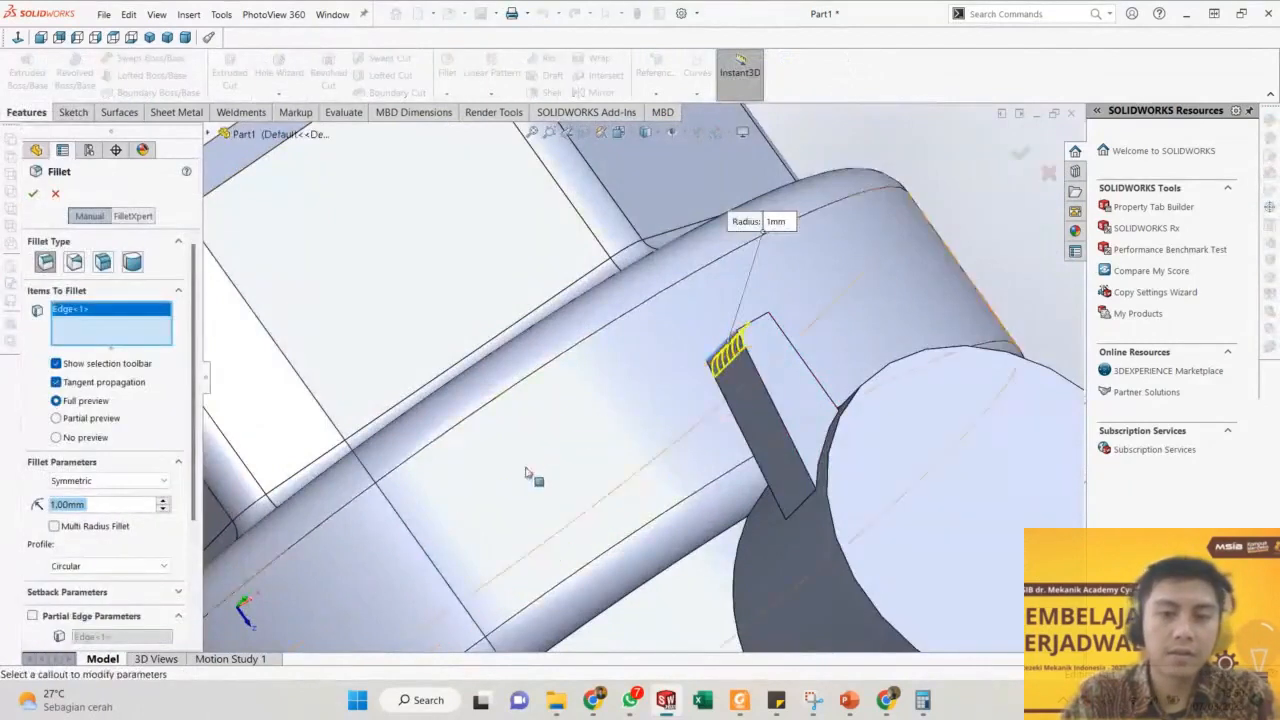
scroll(857, 443, "up", 2)
middle_click_drag(748, 398, 673, 537)
scroll(631, 534, "up", 3)
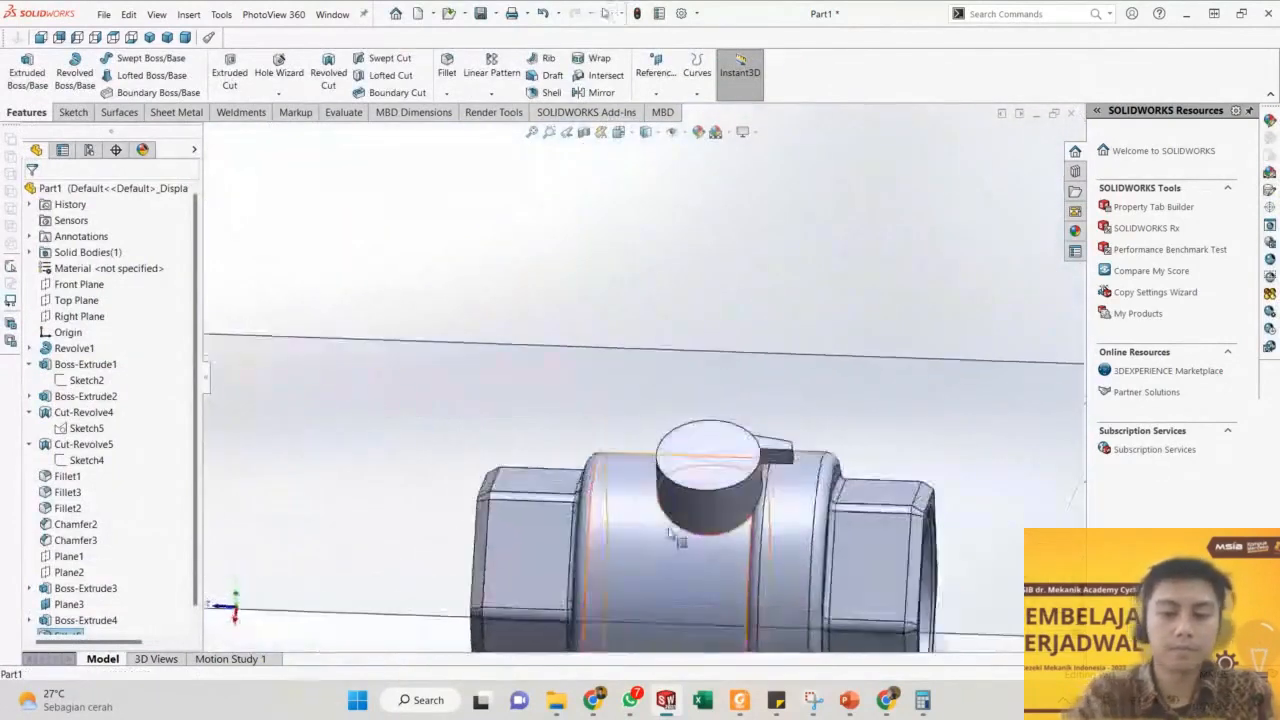
Compare the modelled tab and stem boss with the section view in the reference drawing.
scroll(543, 517, "up", 2)
scroll(543, 517, "up", 3)
scroll(486, 491, "down", 2)
middle_click_drag(486, 491, 494, 454)
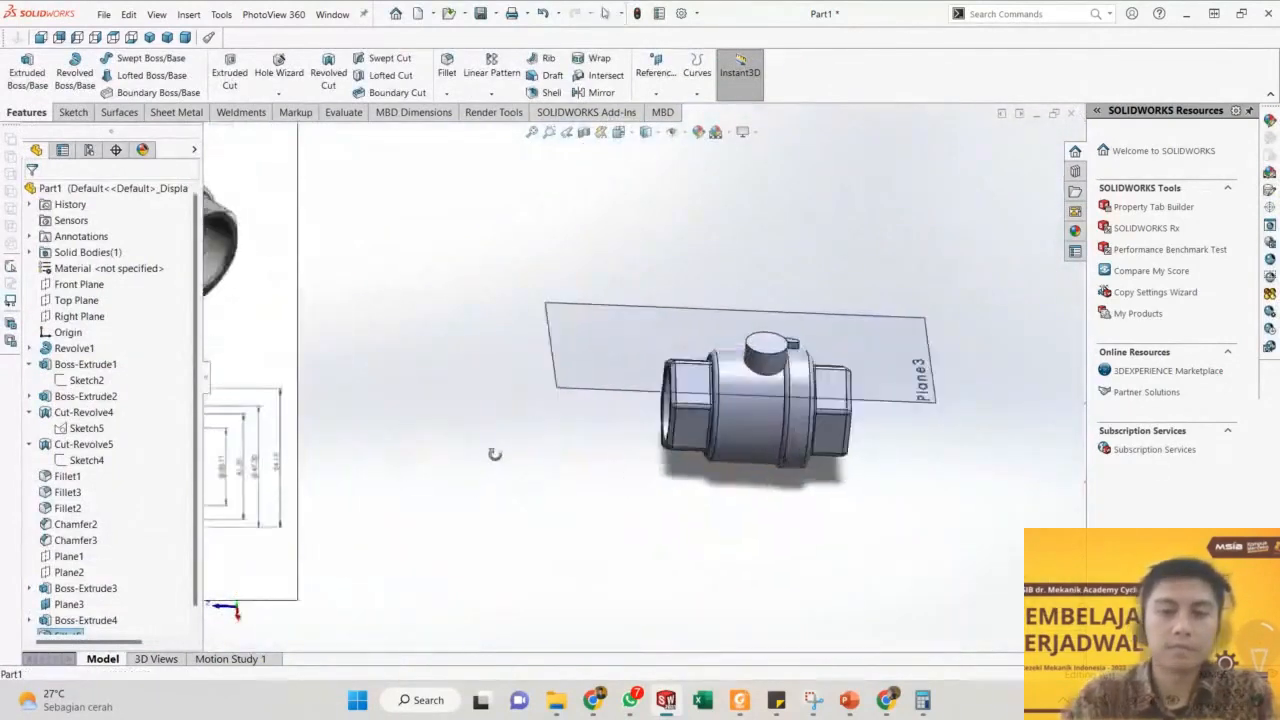
scroll(328, 455, "up", 3)
scroll(328, 455, "down", 2)
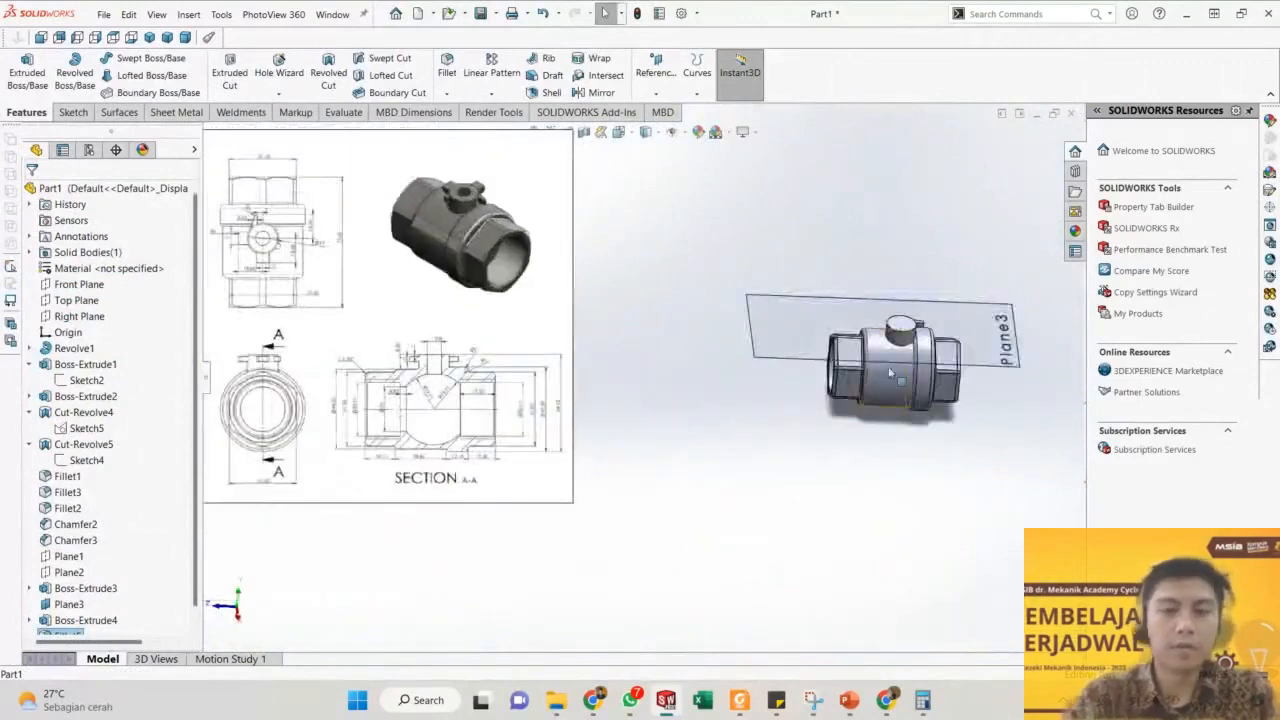
scroll(944, 372, "down", 1)
scroll(643, 374, "up", 2)
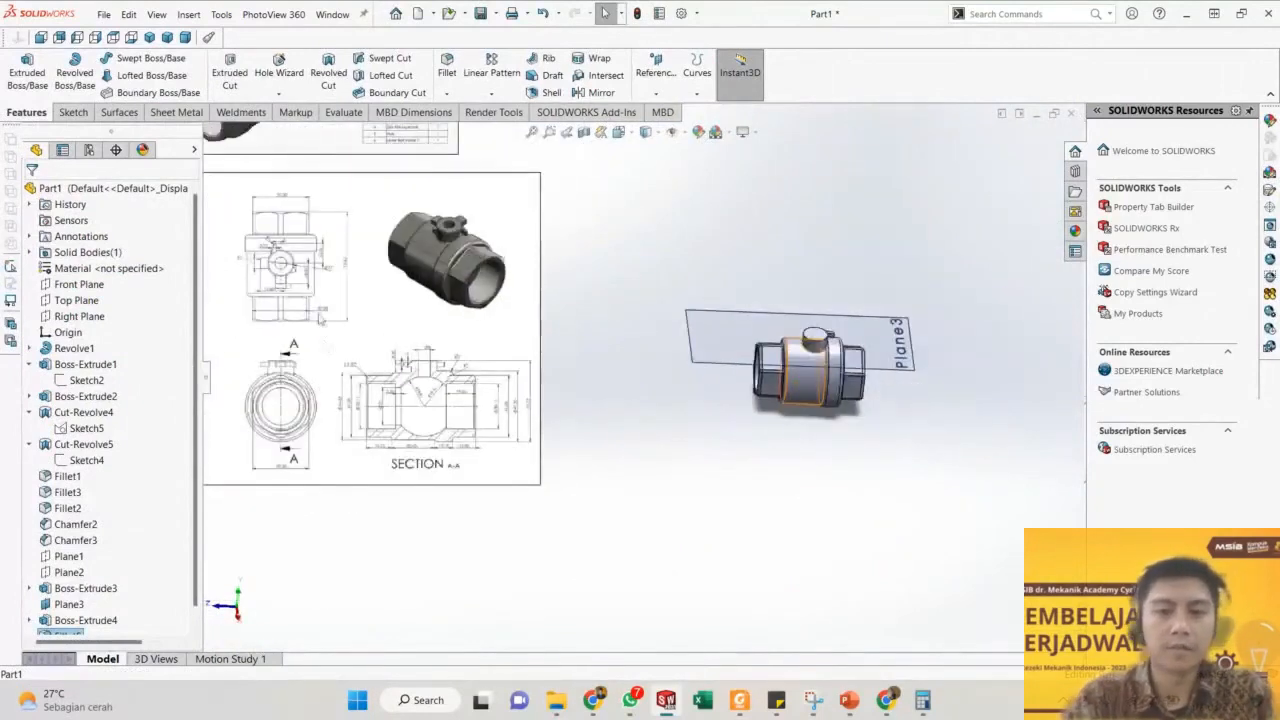
scroll(293, 292, "down", 2)
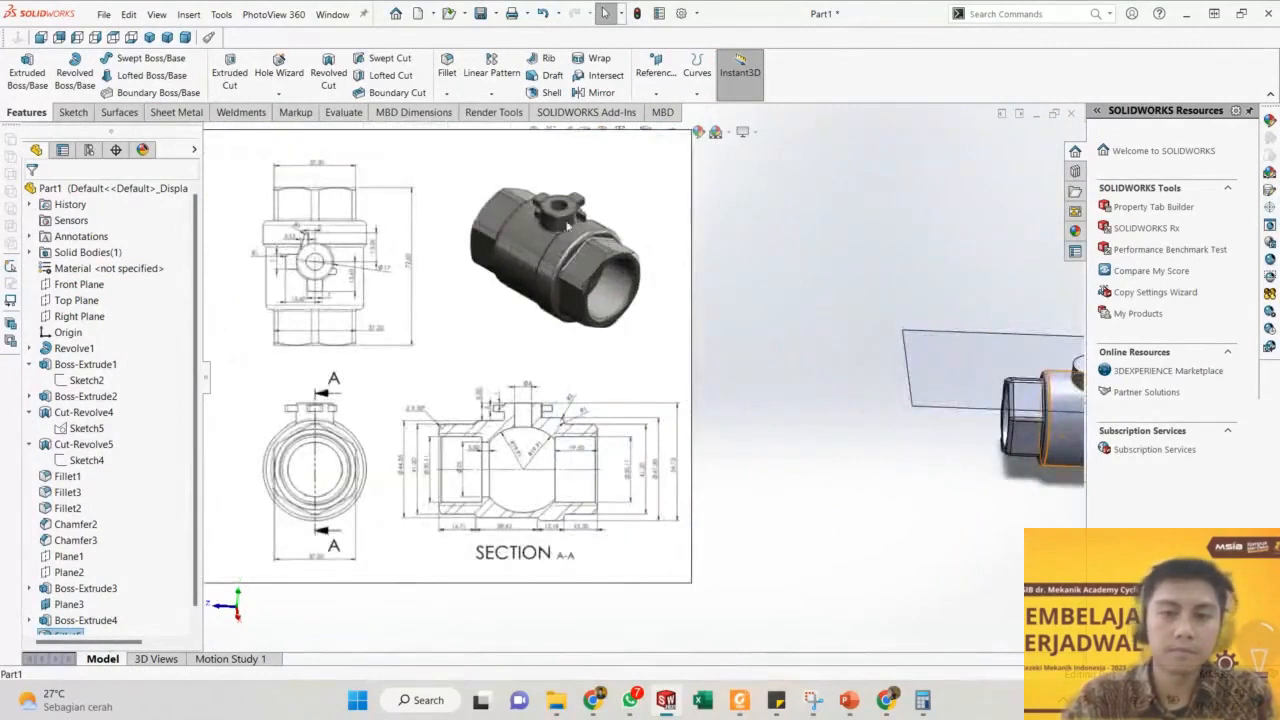
scroll(636, 382, "up", 2)
scroll(990, 364, "down", 2)
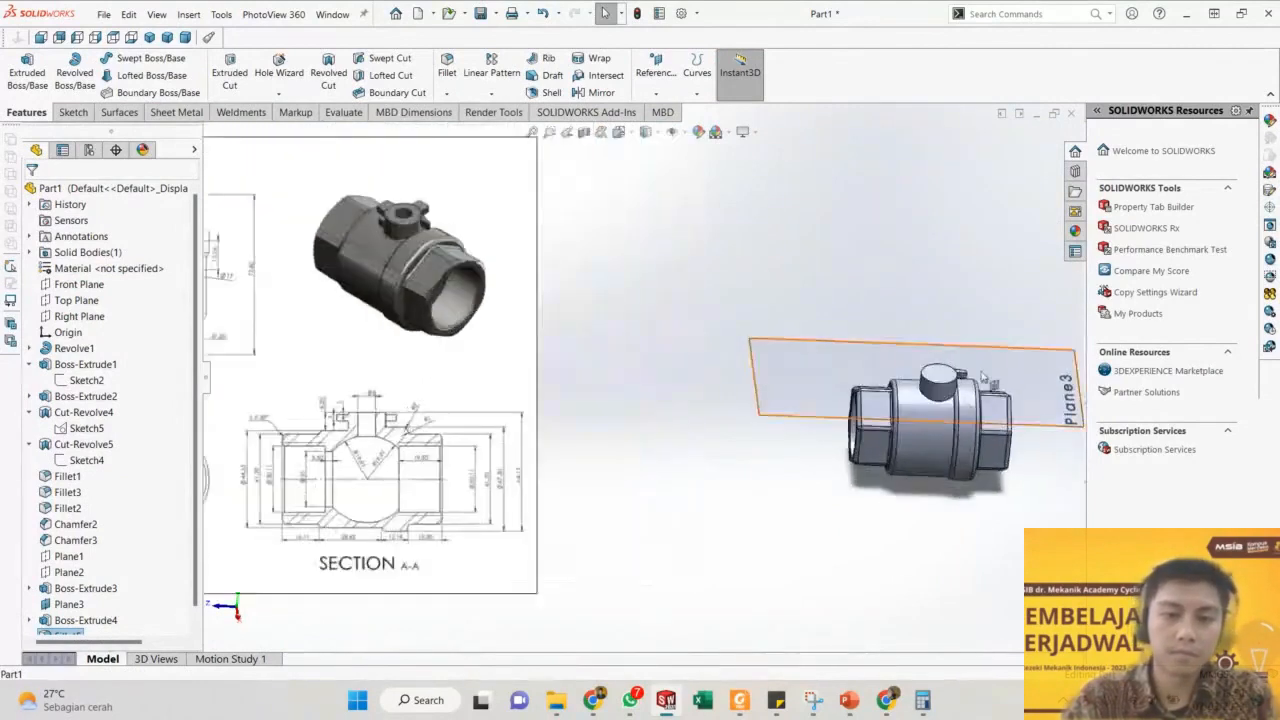
scroll(1039, 380, "down", 1)
scroll(643, 392, "up", 1)
scroll(234, 457, "down", 2)
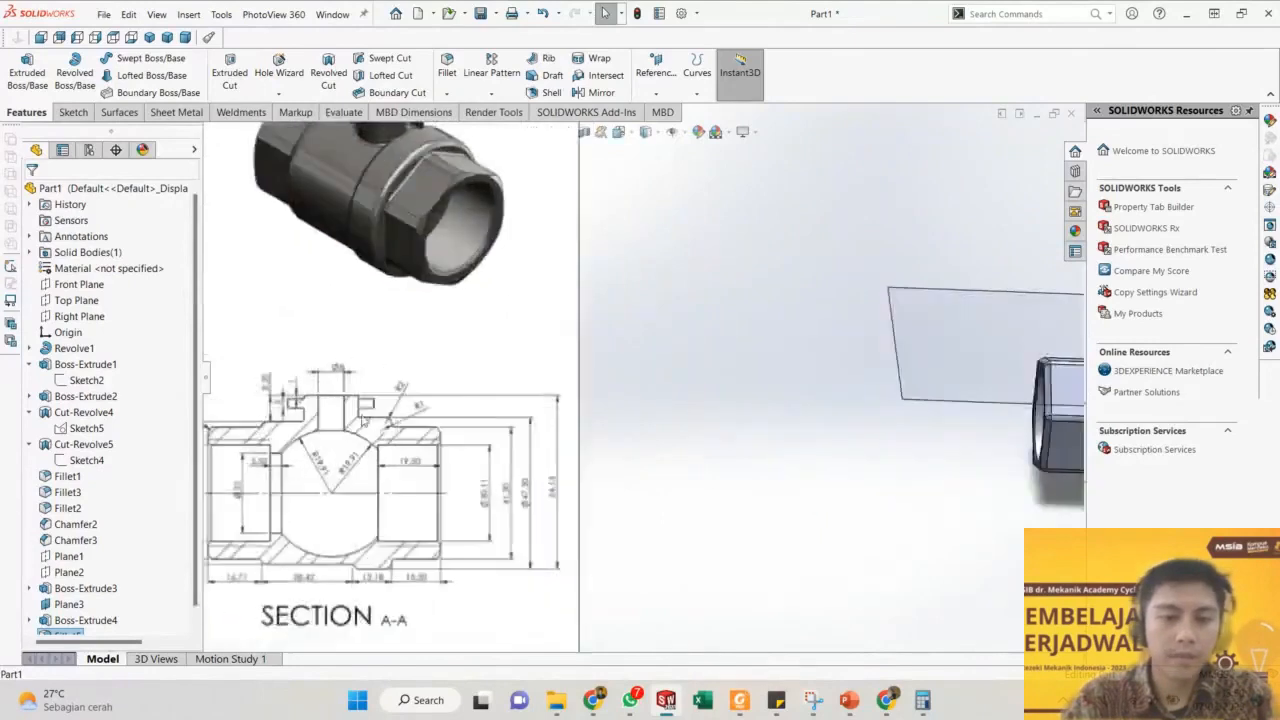
Examine the drawing's shaded isometric view for the remaining tabs around the stem boss.
scroll(368, 413, "up", 5)
scroll(300, 400, "down", 1)
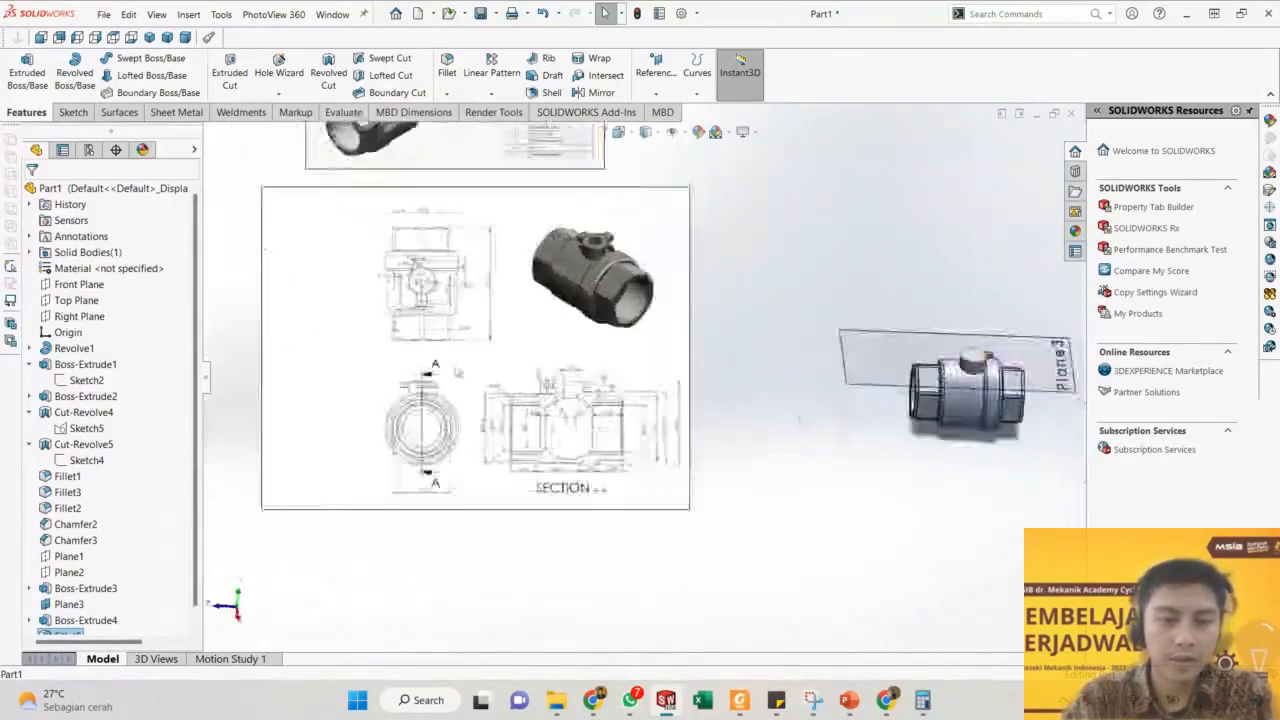
scroll(600, 230, "down", 1)
scroll(558, 447, "down", 2)
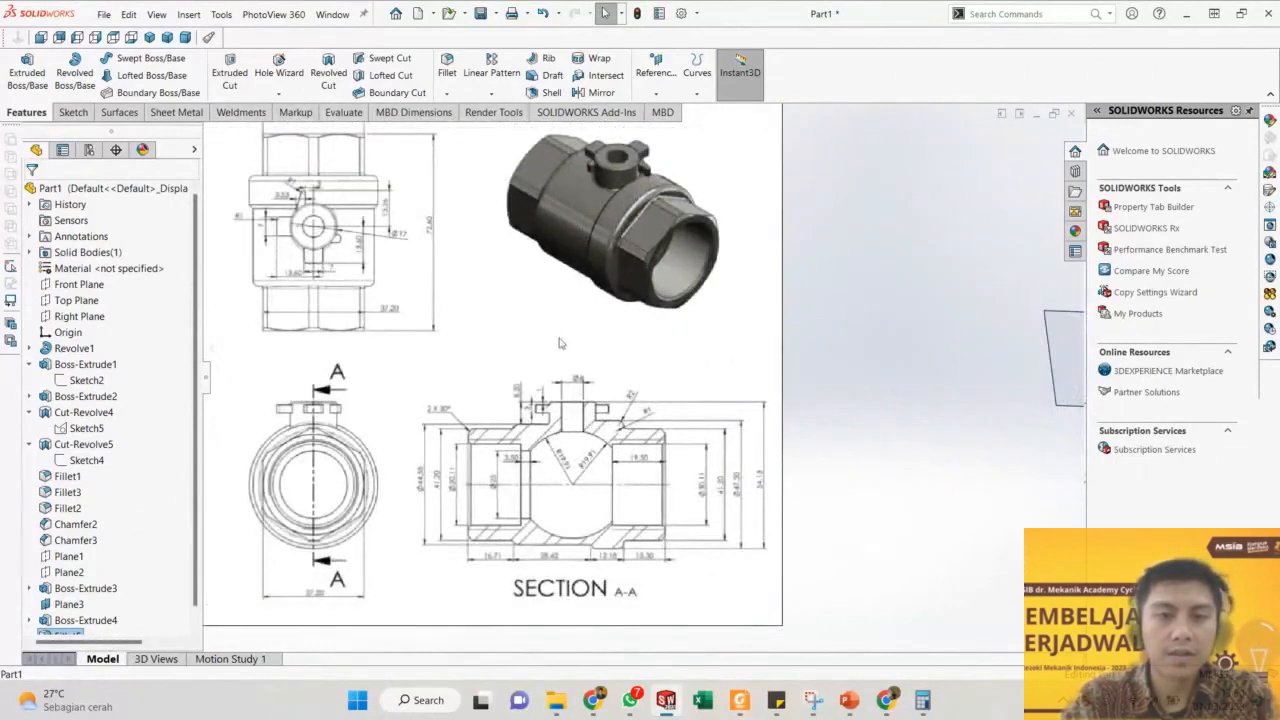
scroll(748, 435, "up", 3)
scroll(1066, 420, "down", 1)
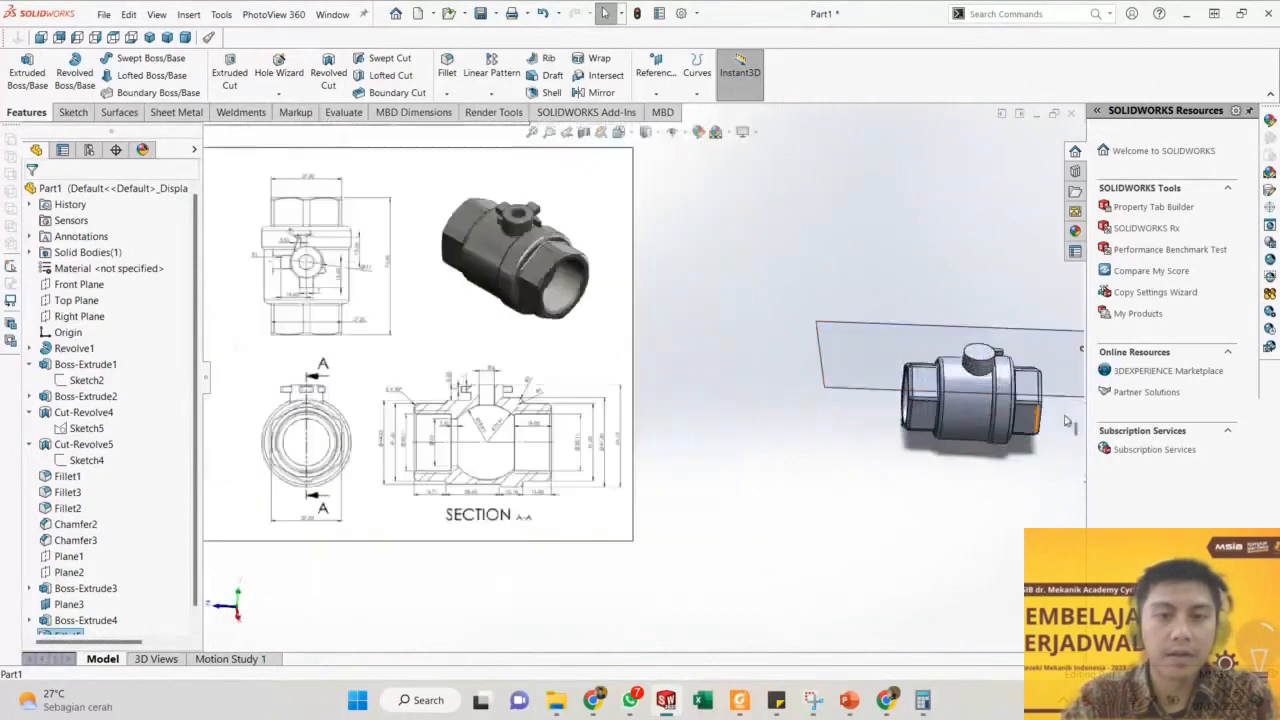
scroll(1040, 414, "down", 4)
mouse_move(1040, 414)
middle_mouse_down()
mouse_move(960, 414)
mouse_move(1000, 414)
middle_mouse_up()
scroll(476, 390, "up", 5)
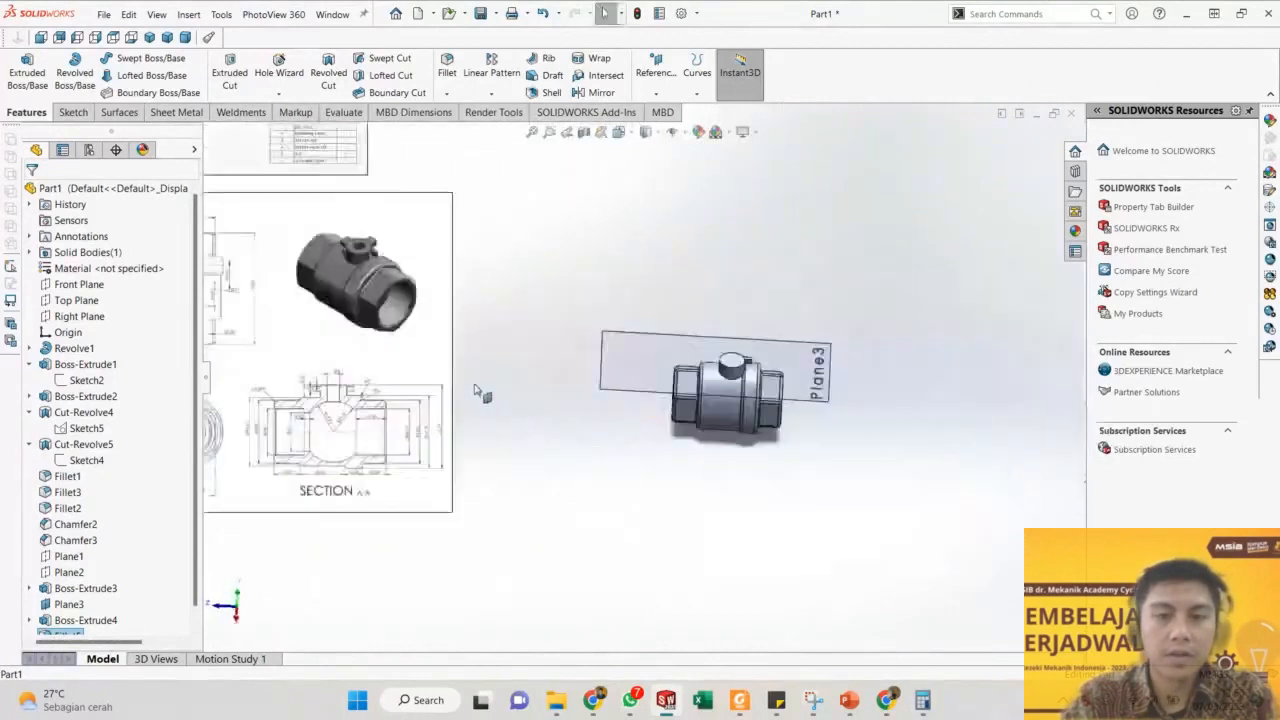
scroll(323, 284, "down", 4)
scroll(651, 367, "down", 1)
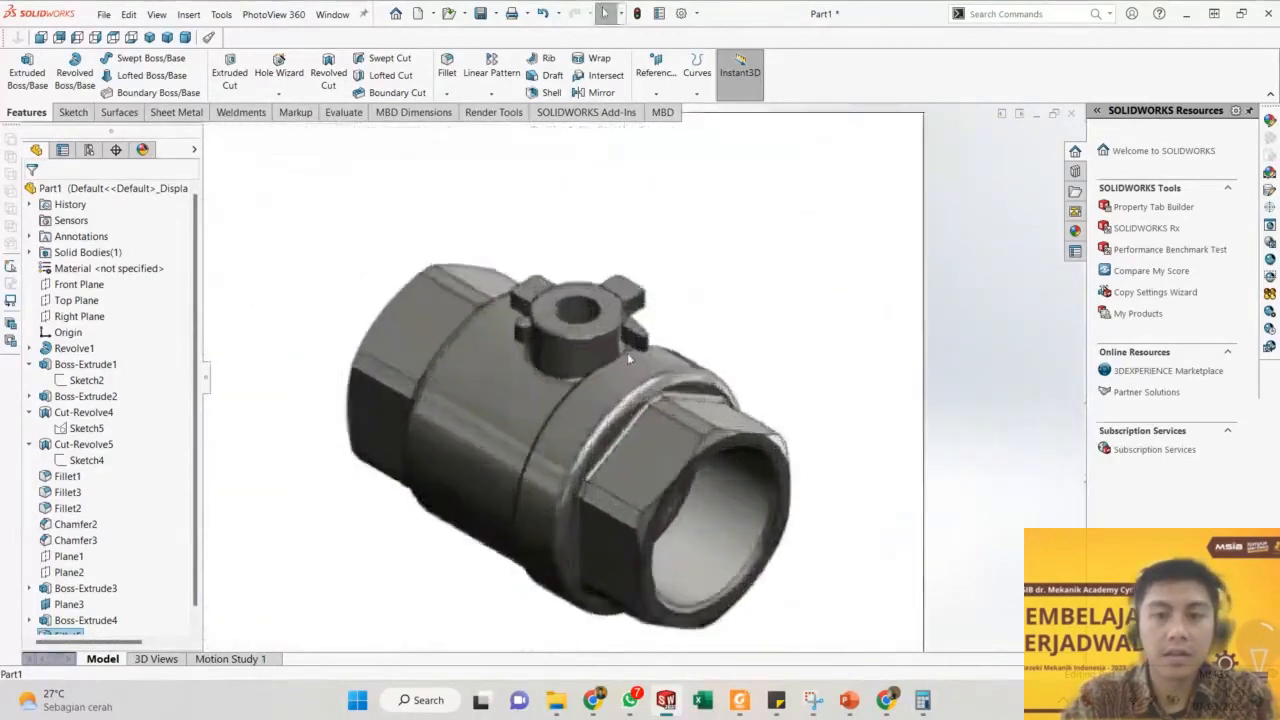
scroll(627, 352, "up", 5)
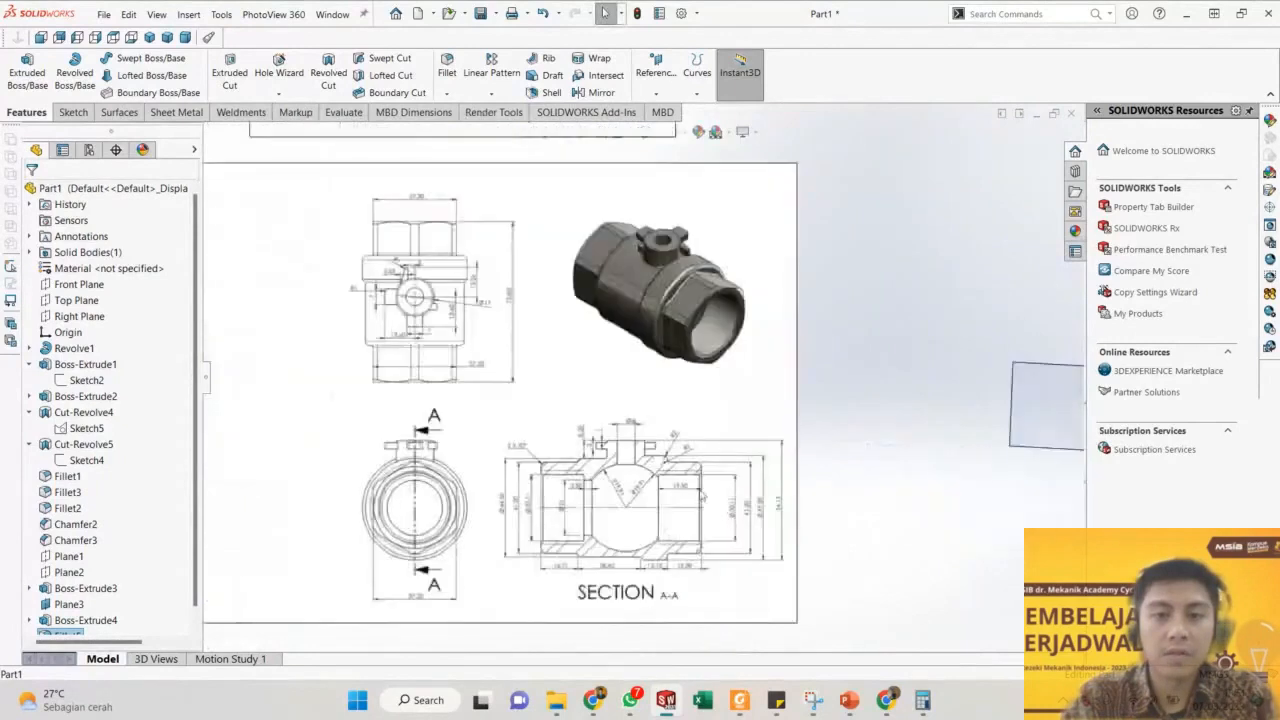
scroll(844, 494, "up", 3)
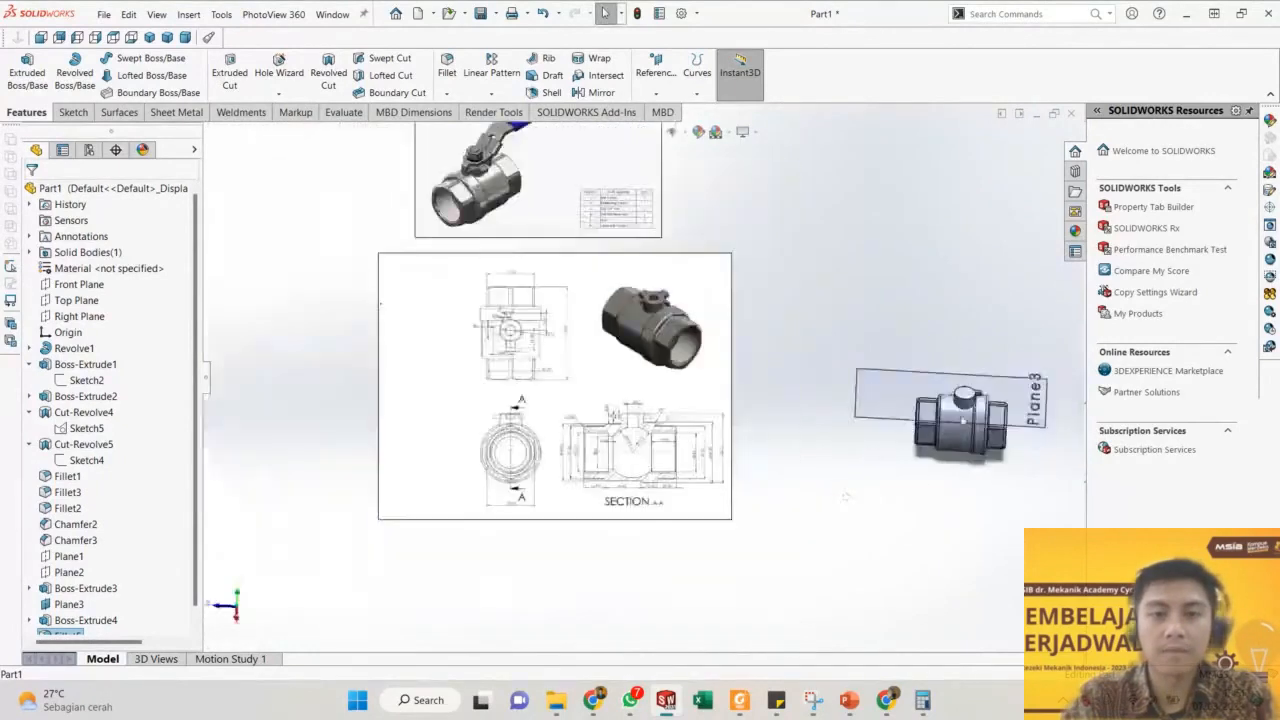
Examine the drawing's top view for the positions and dimensions of the remaining tabs around the stem boss.
scroll(930, 386, "down", 7)
middle_click_drag(826, 396, 809, 437)
scroll(809, 437, "up", 6)
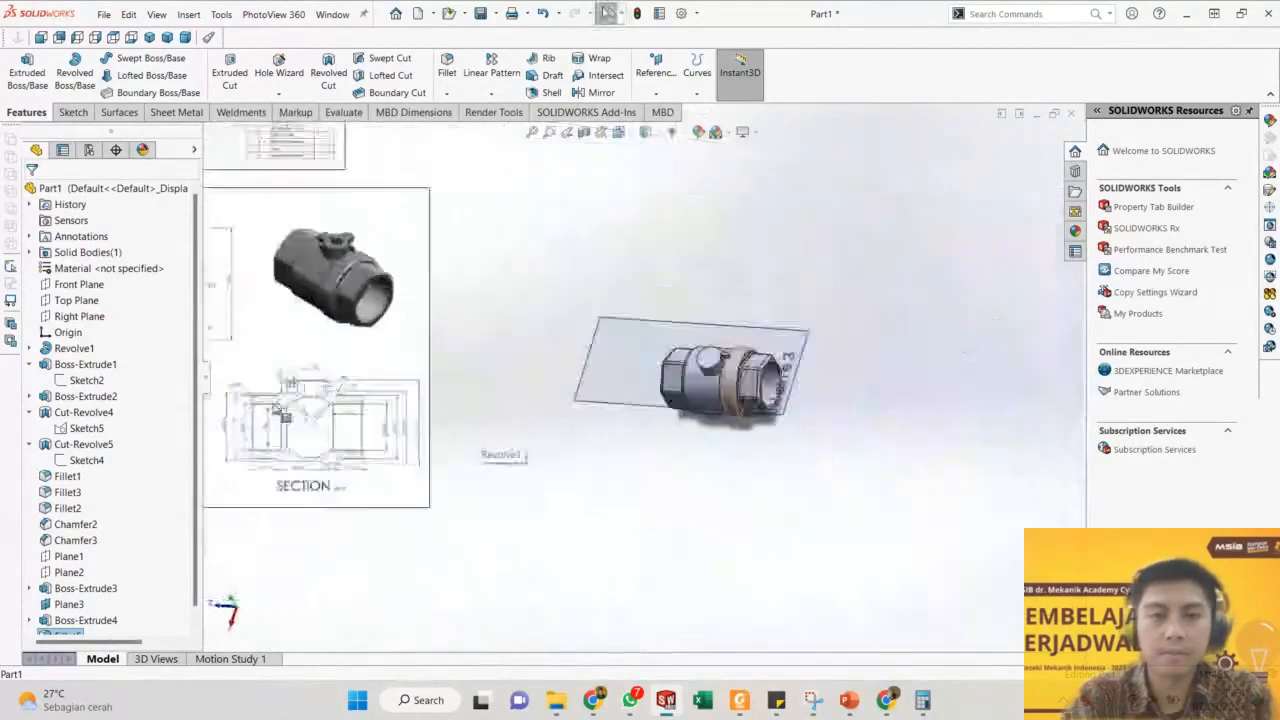
scroll(276, 405, "down", 2)
scroll(280, 398, "up", 3)
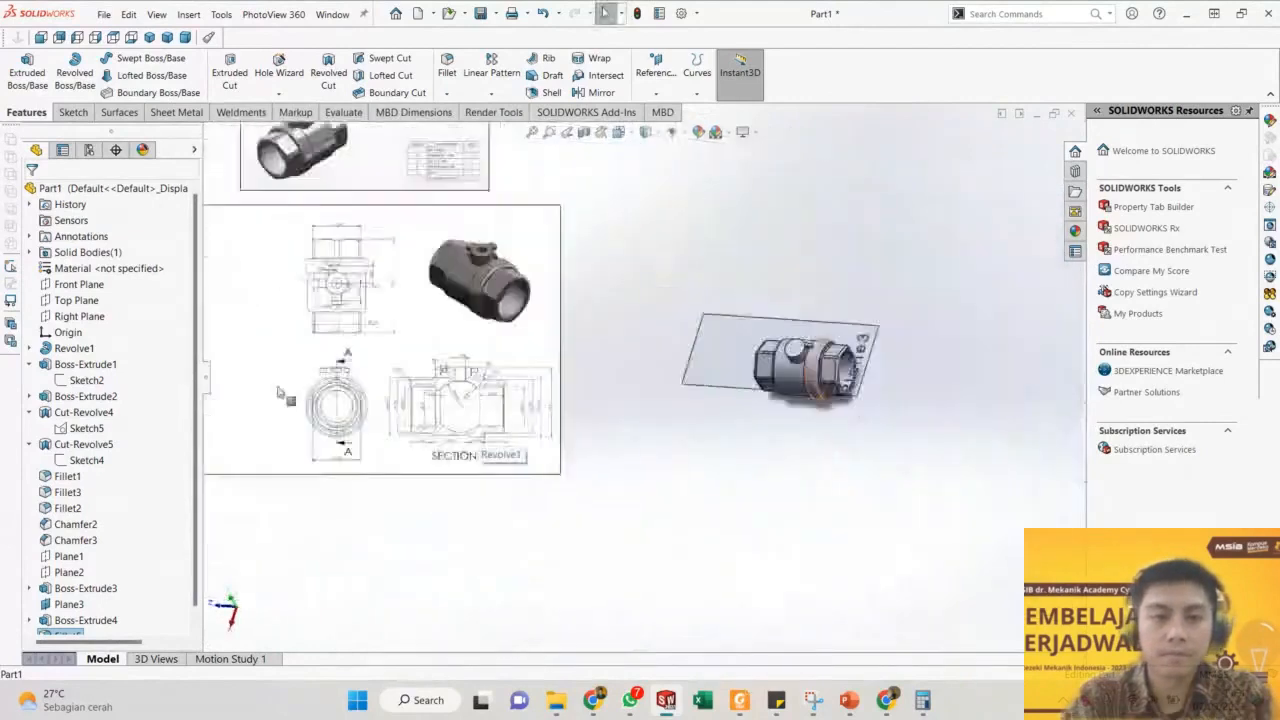
scroll(290, 400, "down", 4)
scroll(437, 200, "down", 4)
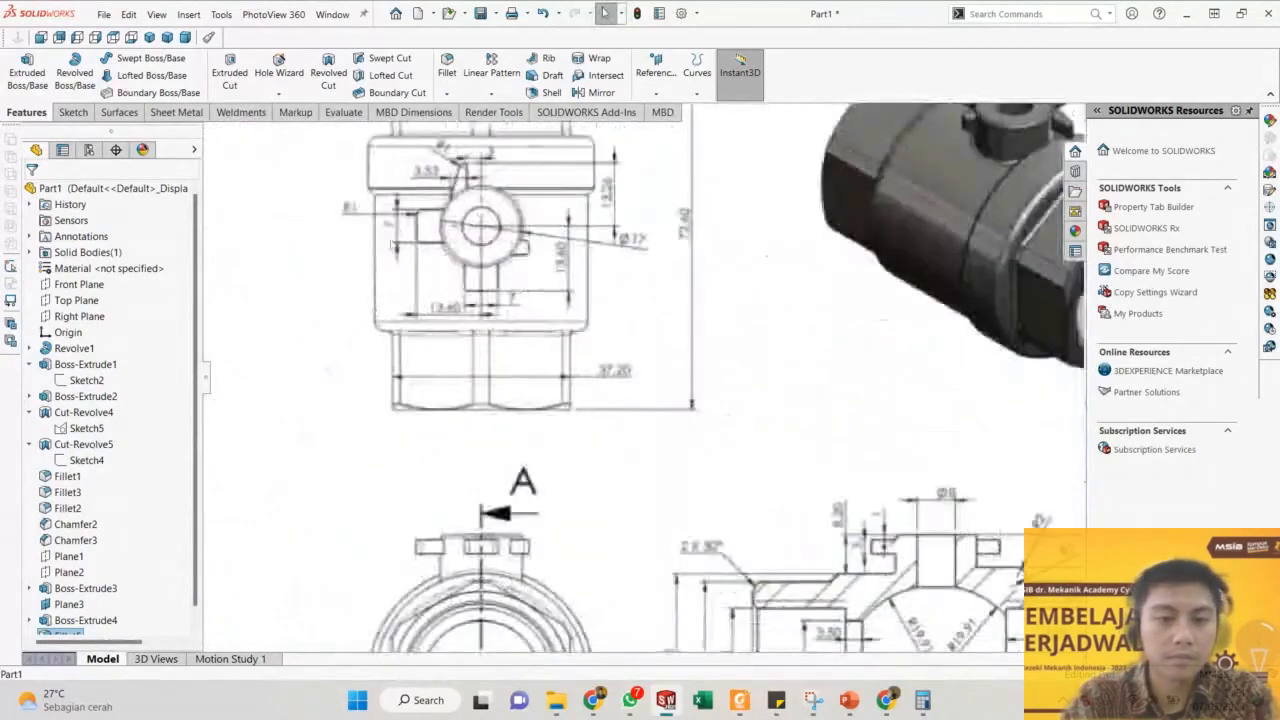
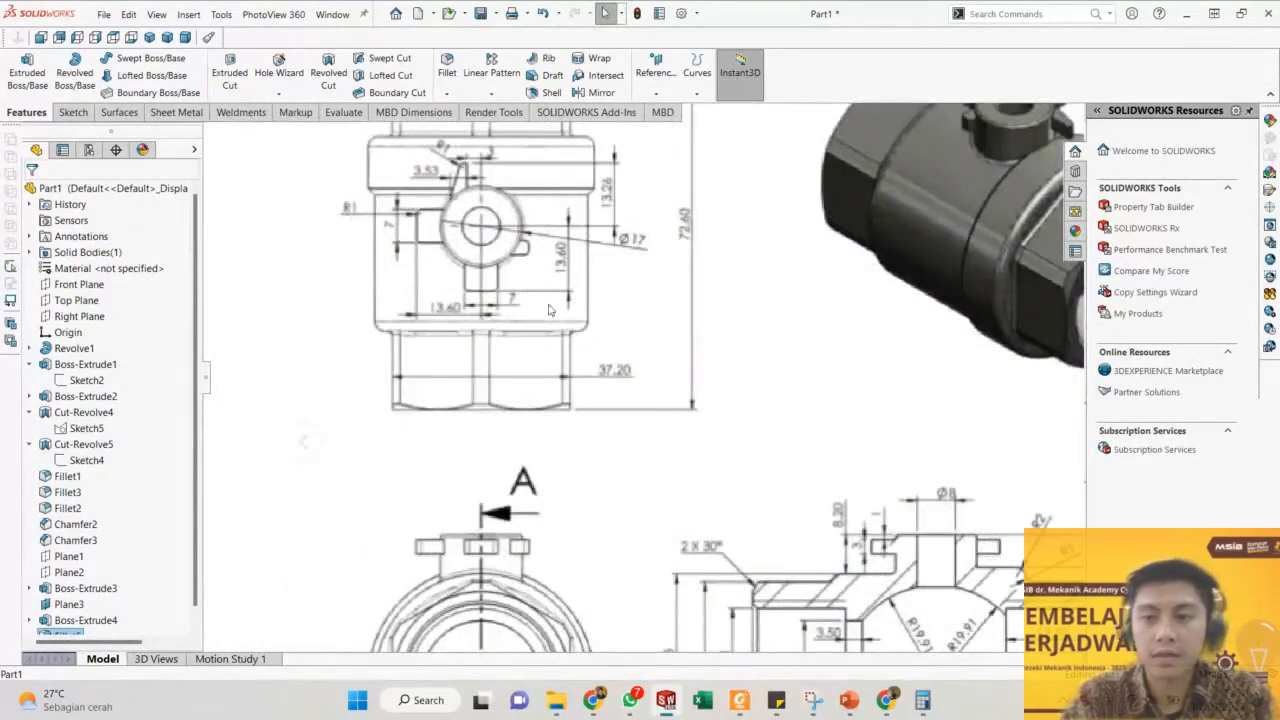
scroll(665, 284, "up", 4)
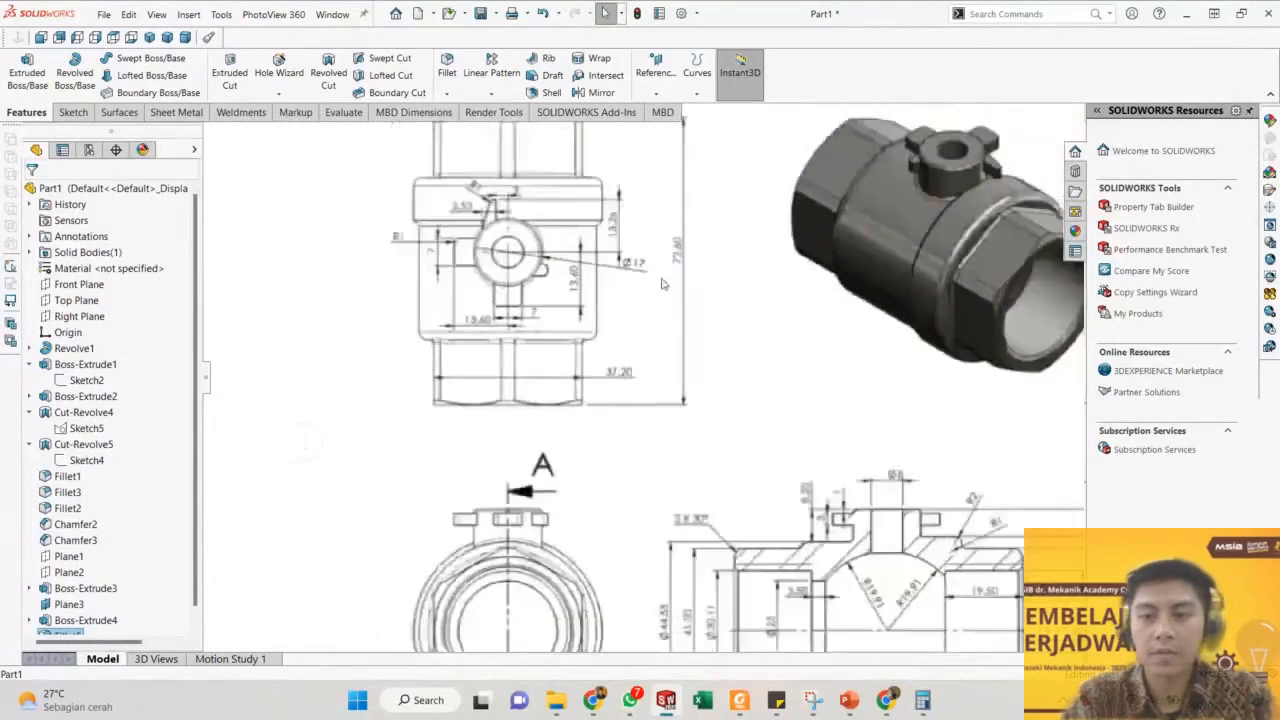
scroll(893, 352, "up", 3)
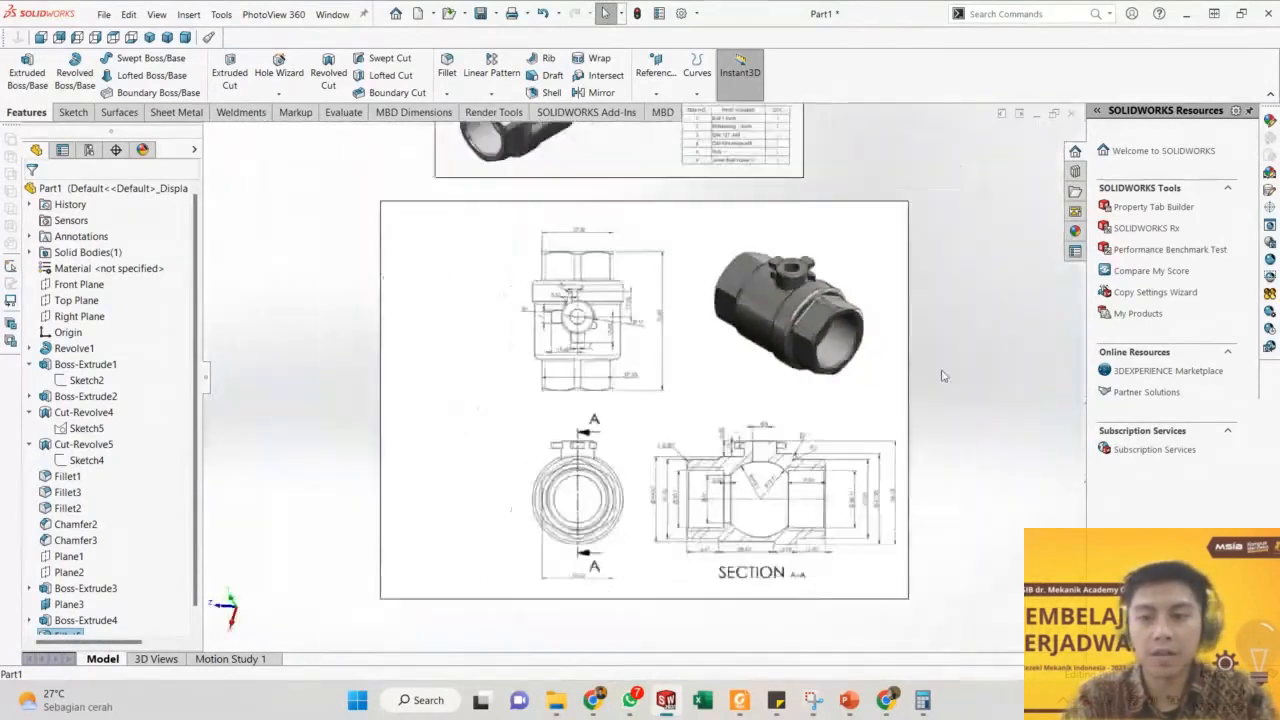
scroll(1050, 380, "down", 2)
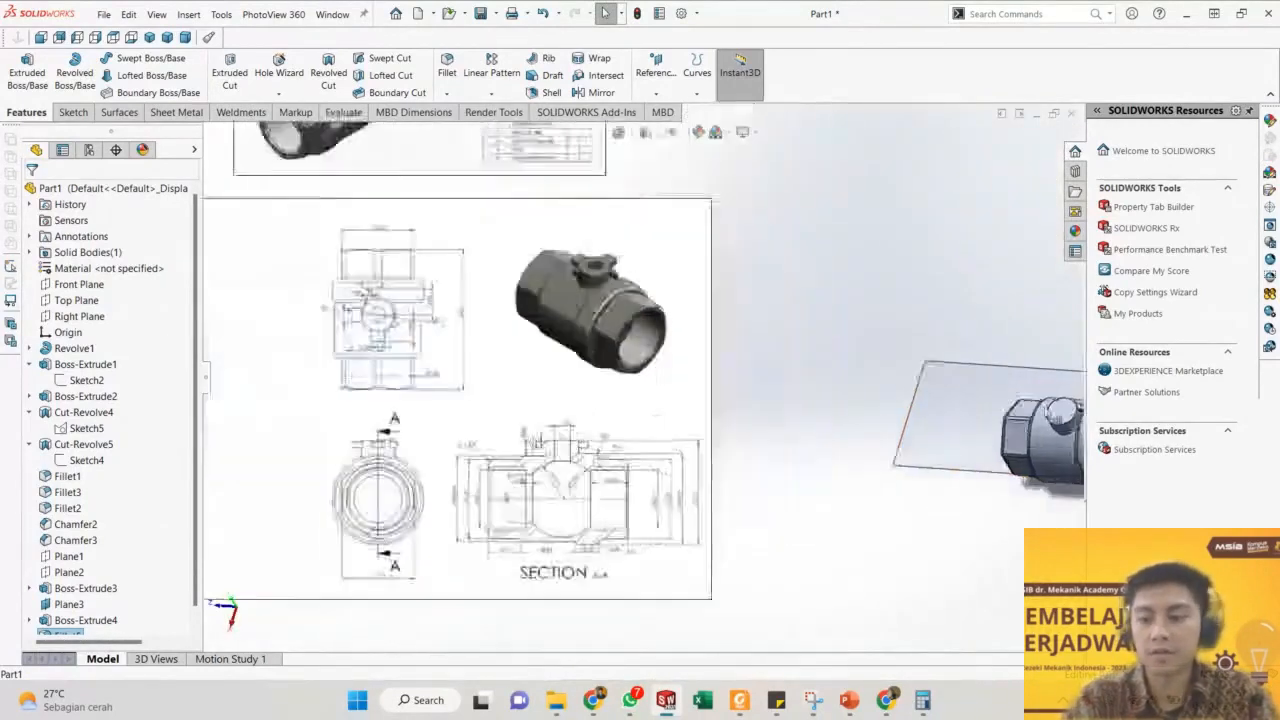
scroll(350, 341, "up", 2)
scroll(899, 414, "down", 3)
scroll(650, 385, "up", 4)
scroll(345, 341, "down", 3)
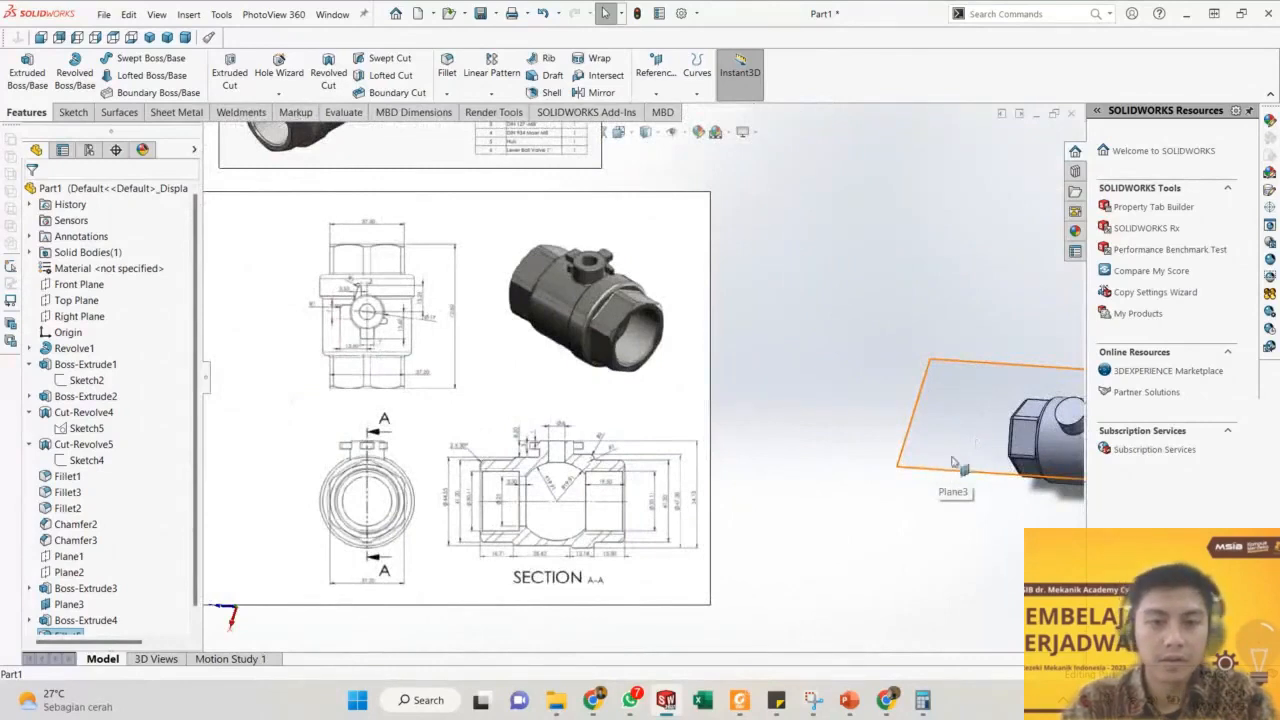
scroll(998, 442, "up", 1)
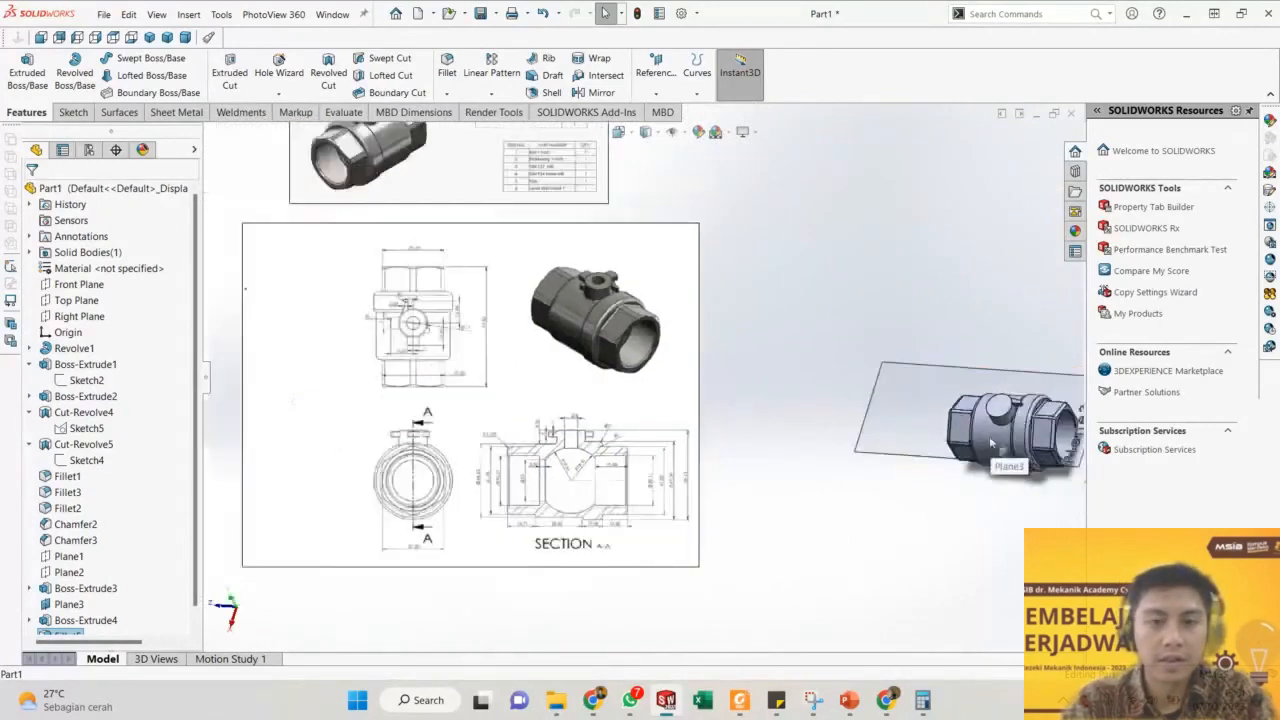
Start a new sketch on Plane3 for the remaining tabs around the stem boss.
scroll(998, 442, "down", 3)
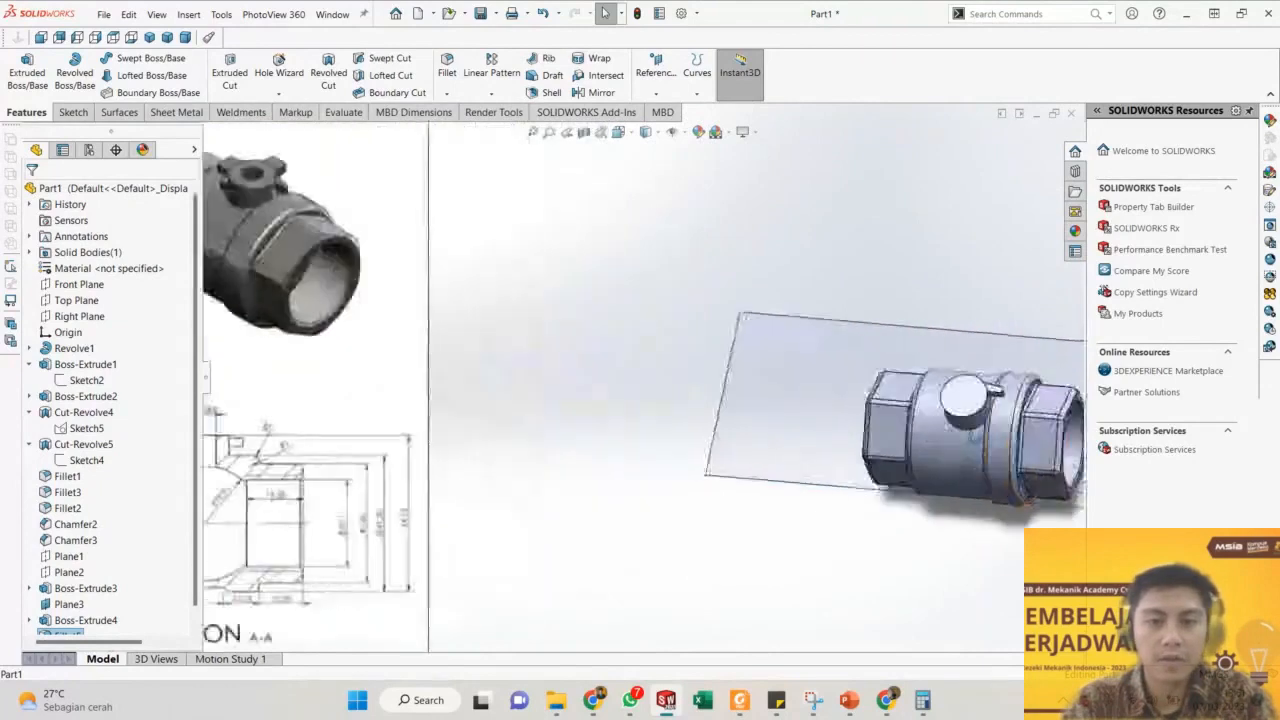
left_click(900, 528)
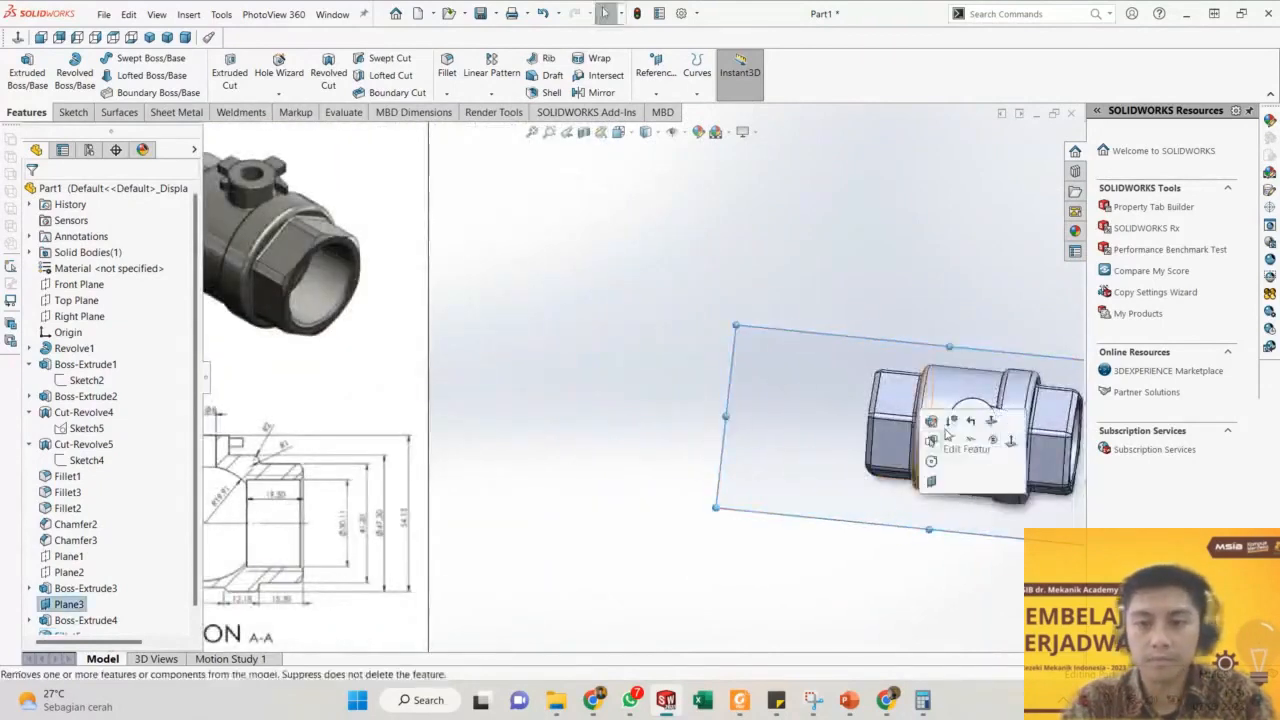
left_click(940, 420)
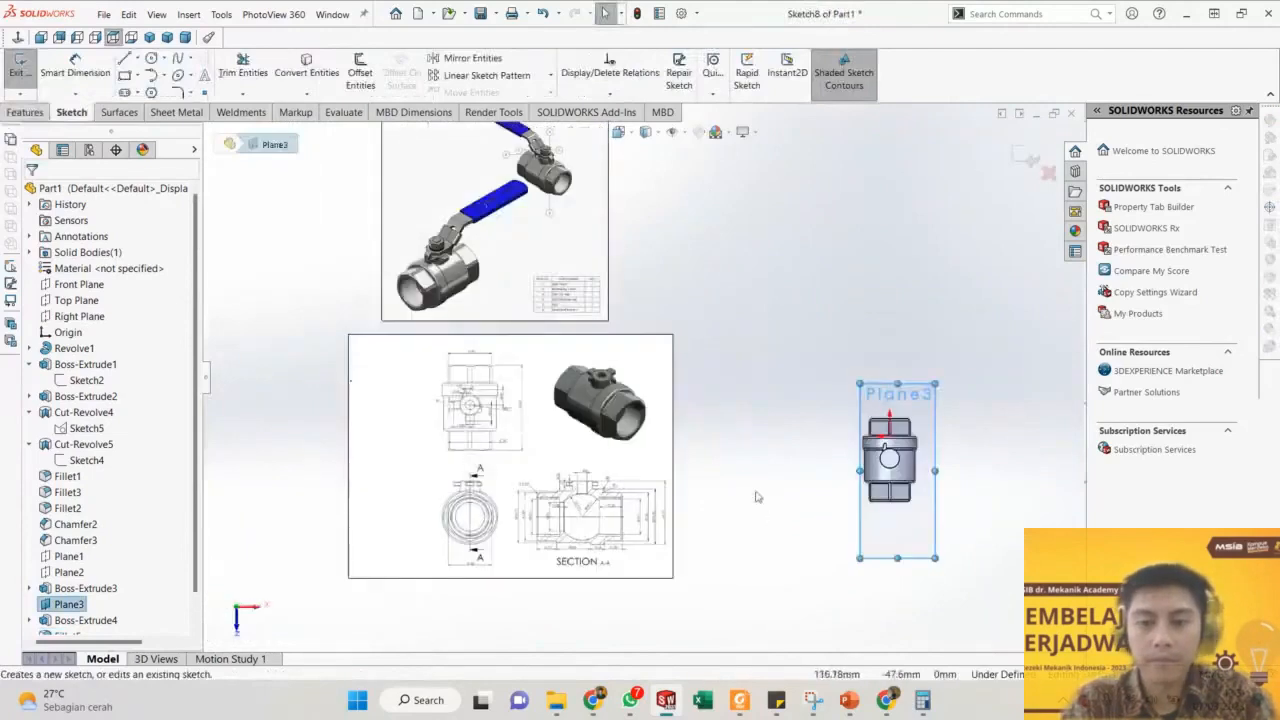
left_click(719, 535)
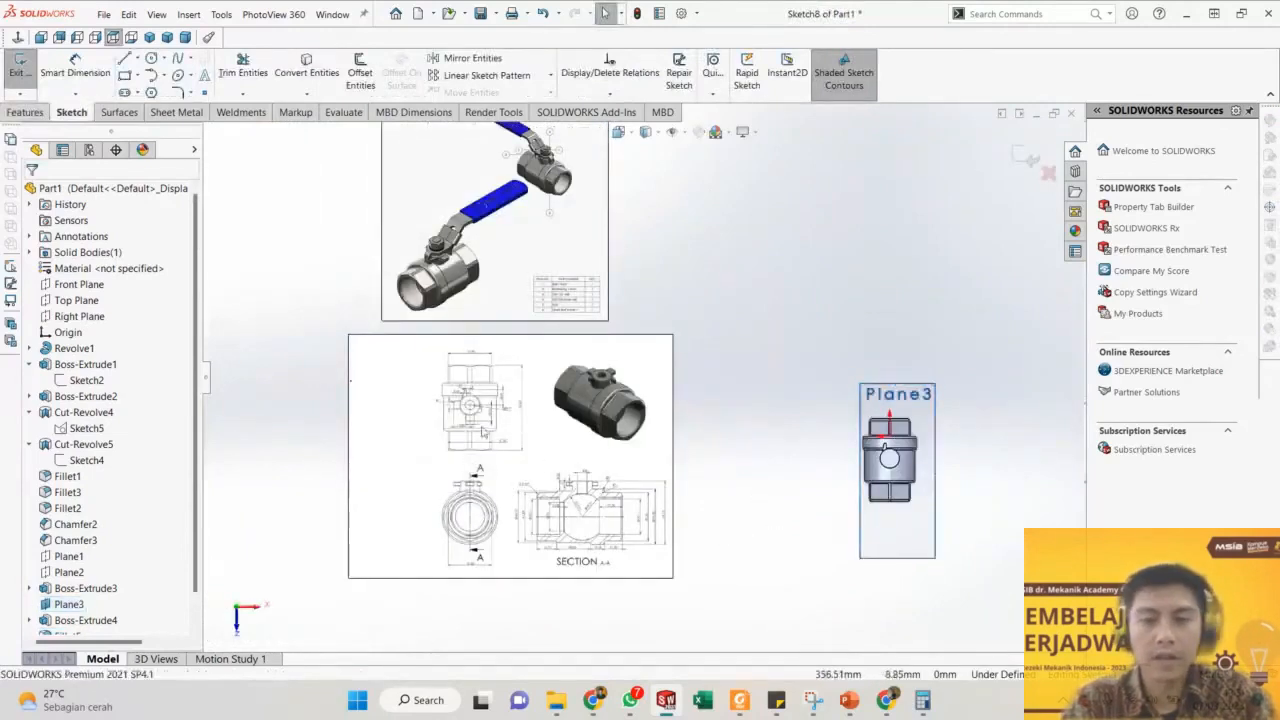
scroll(482, 432, "down", 3)
scroll(660, 385, "up", 2)
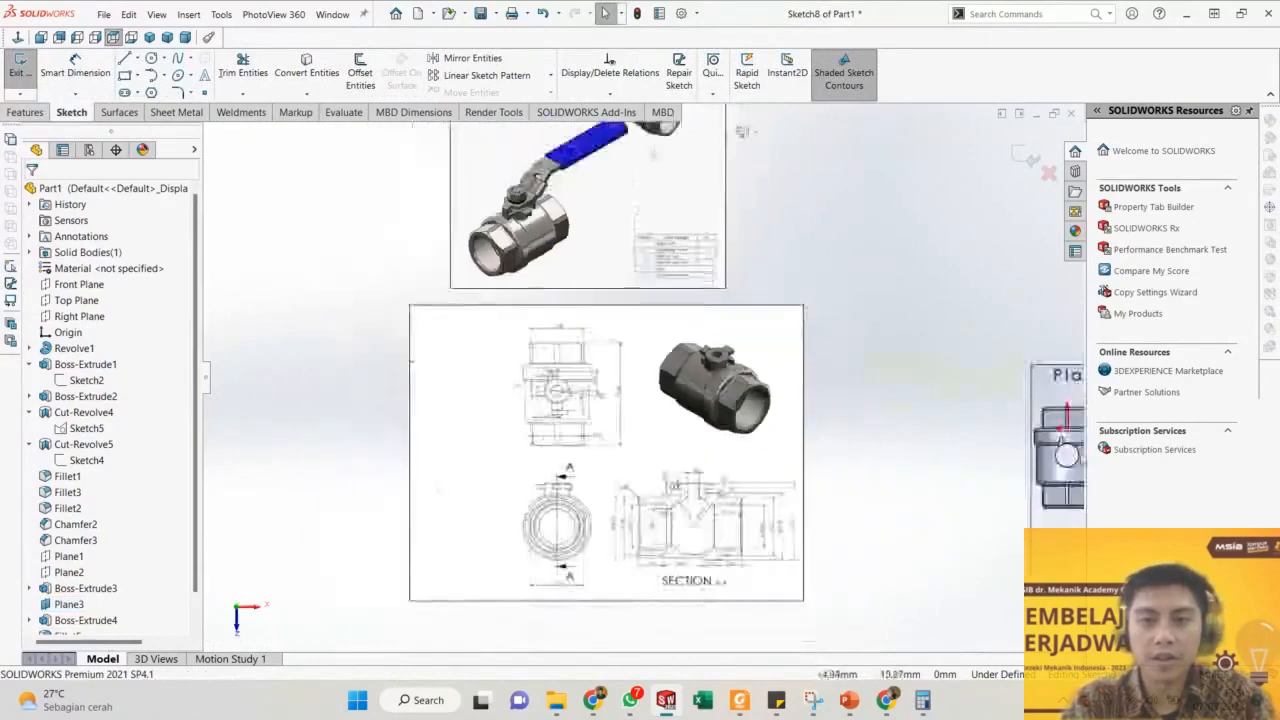
Leave the new Plane3 sketch, reopen Sketch7 of Boss-Extrude4 for editing and view it normal to the sketch plane.
scroll(1043, 455, "down", 6)
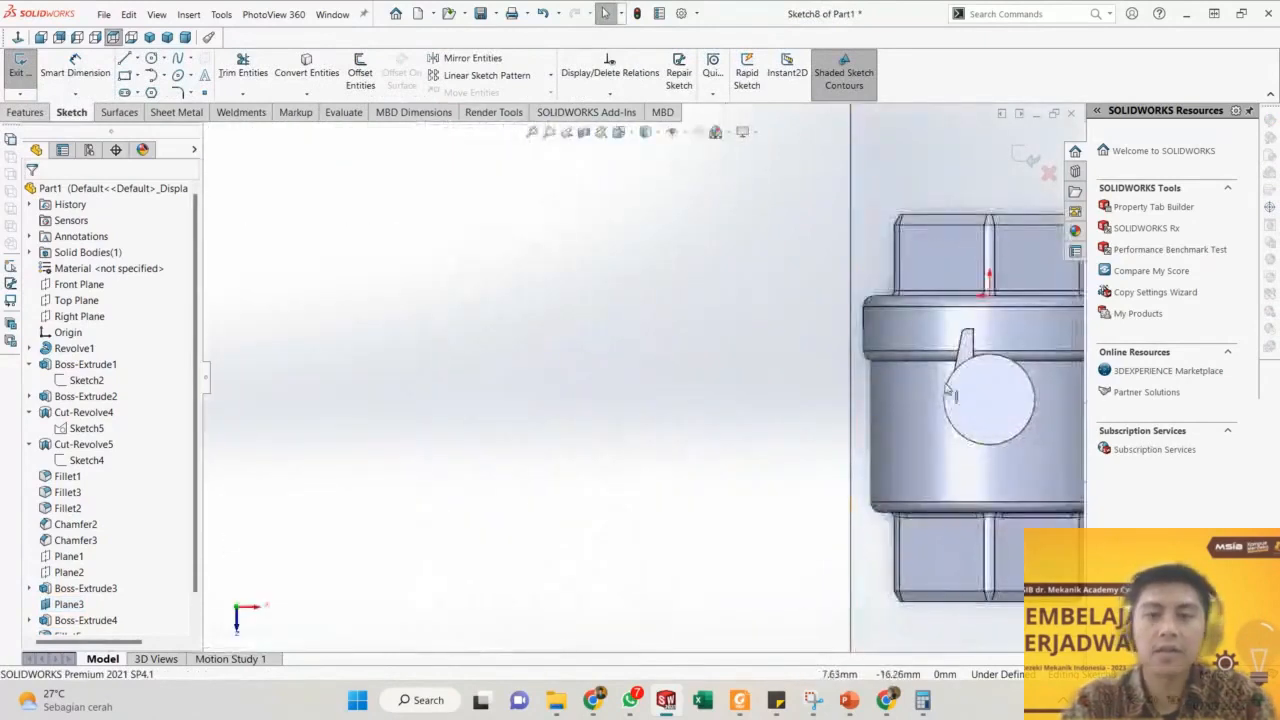
scroll(165, 508, "down", 1)
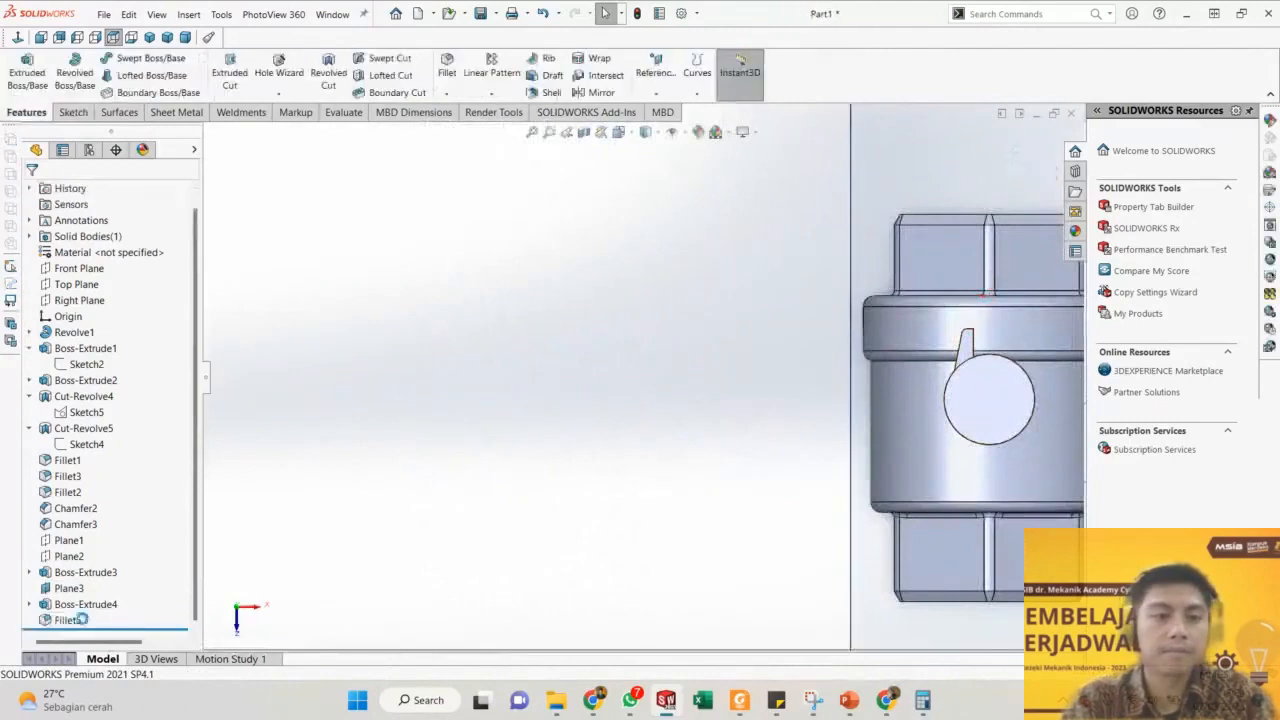
left_click(85, 604)
left_click(30, 604)
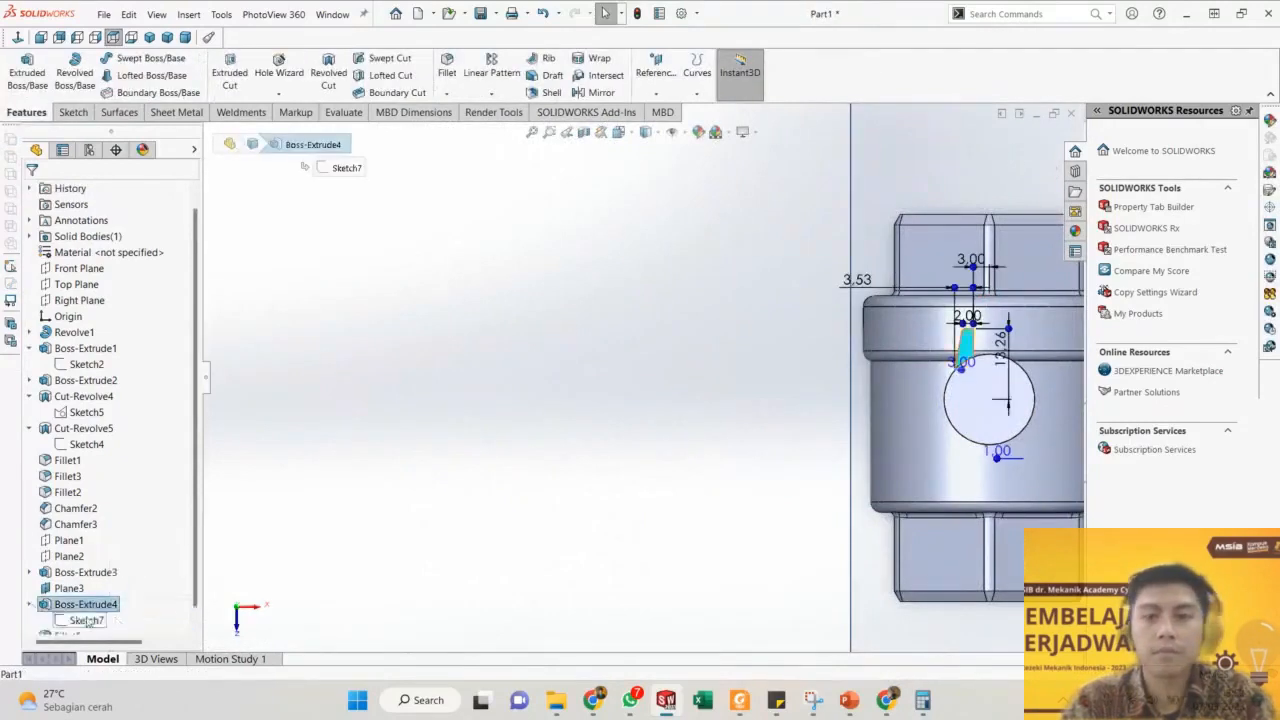
left_click(86, 620)
left_click(97, 557)
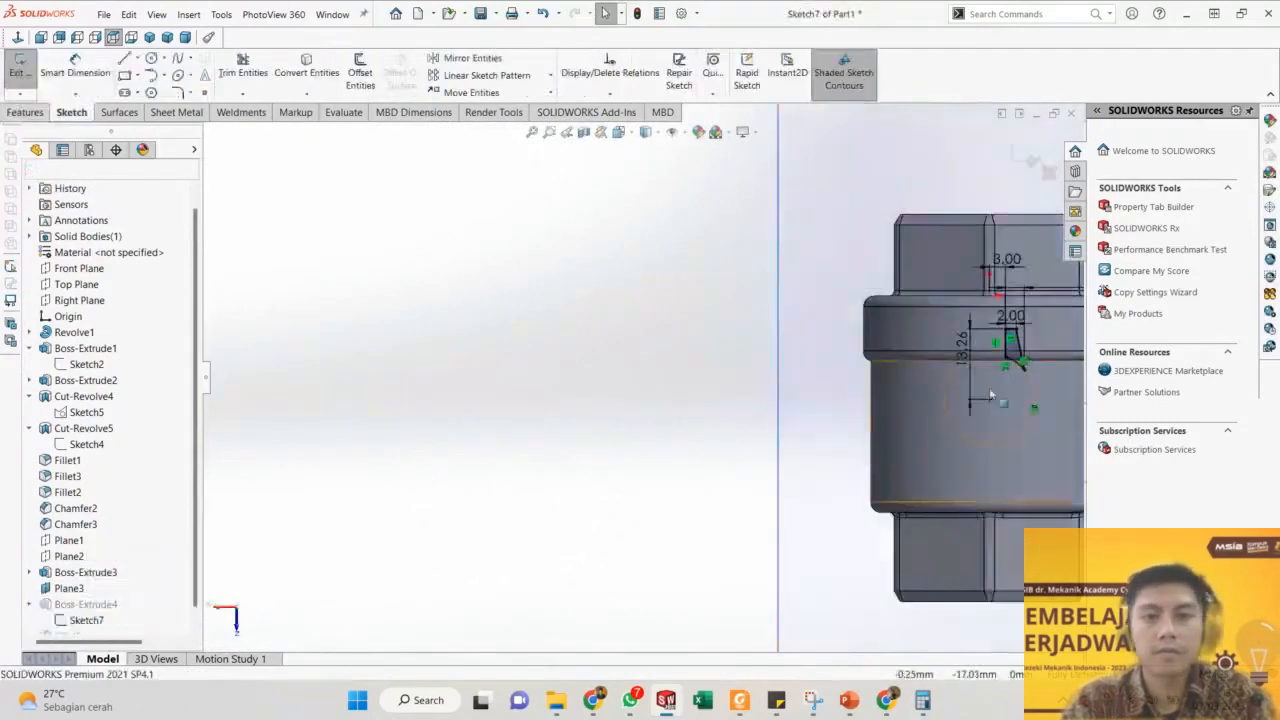
scroll(989, 387, "down", 2)
key("ctrl+8")
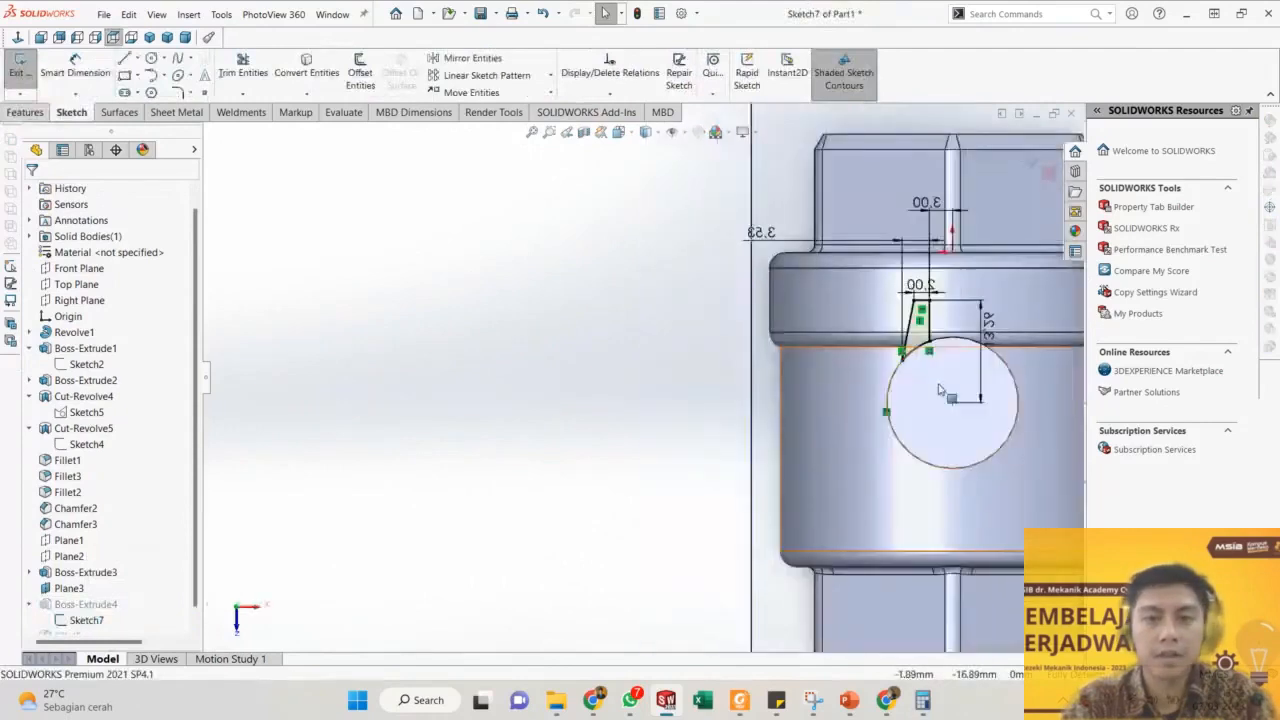
Sketch a horizontal corner rectangle about 15 by 7 mm overlapping the stem boss circle, below the existing tapered tab profile.
left_click(124, 75)
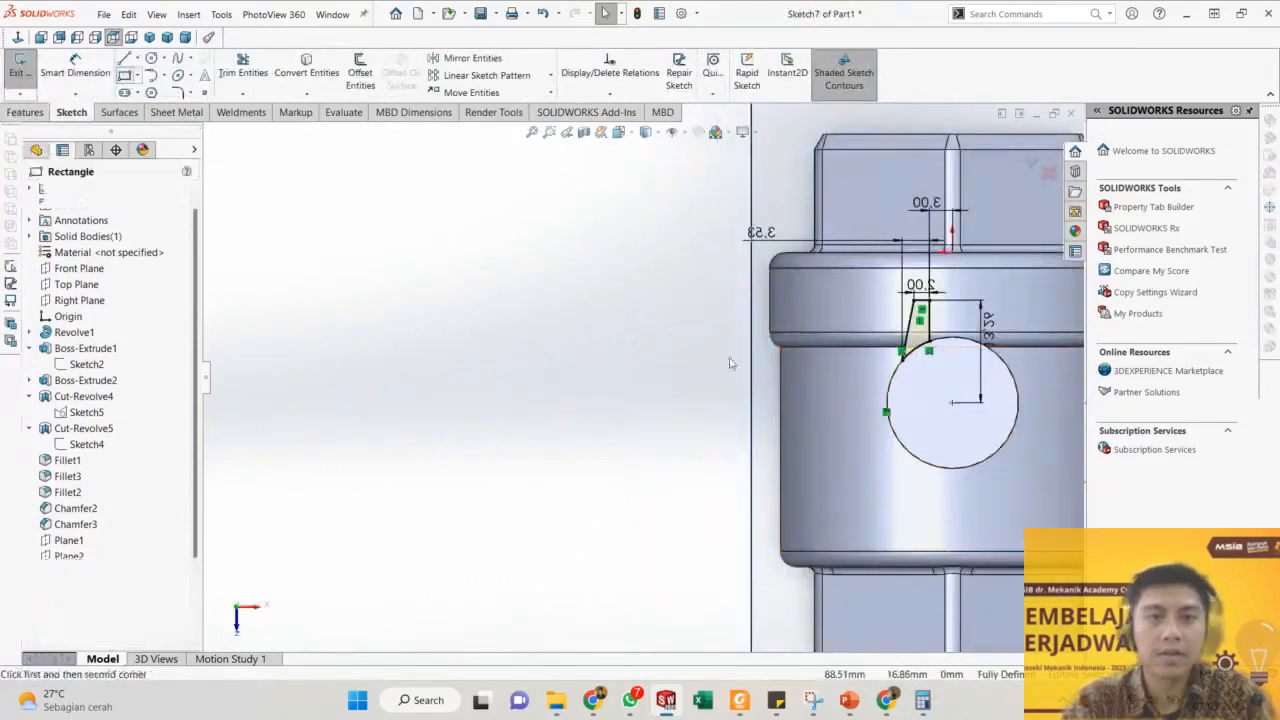
left_click(815, 382)
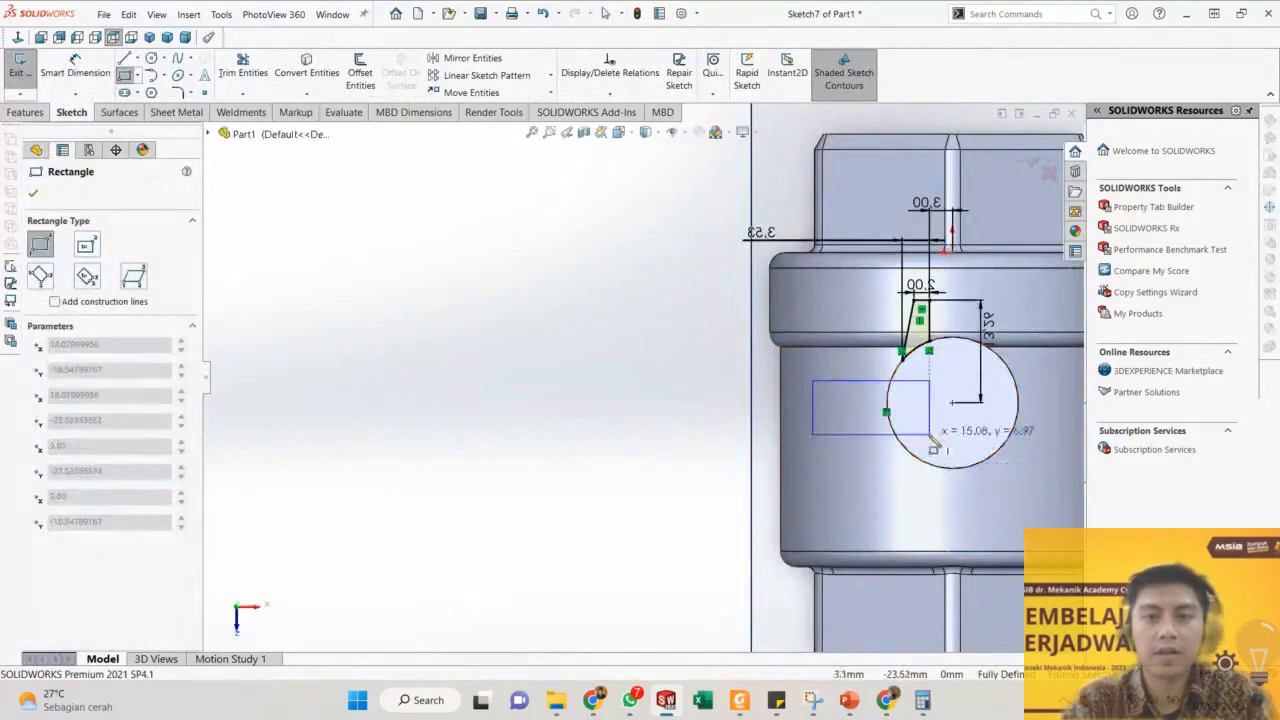
left_click(929, 434)
scroll(930, 436, "up", 3)
key("Escape")
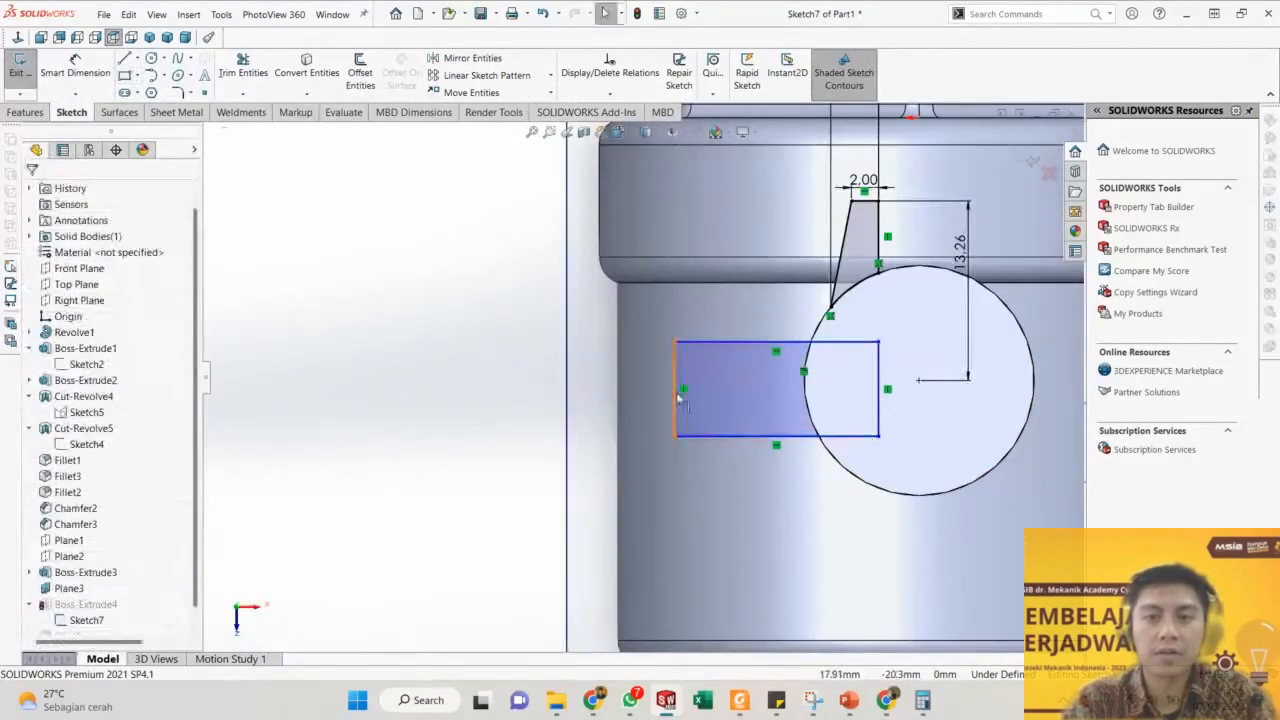
Add a horizontal relation between the midpoint of the rectangle's outer vertical edge and the stem boss centre.
left_click(677, 390)
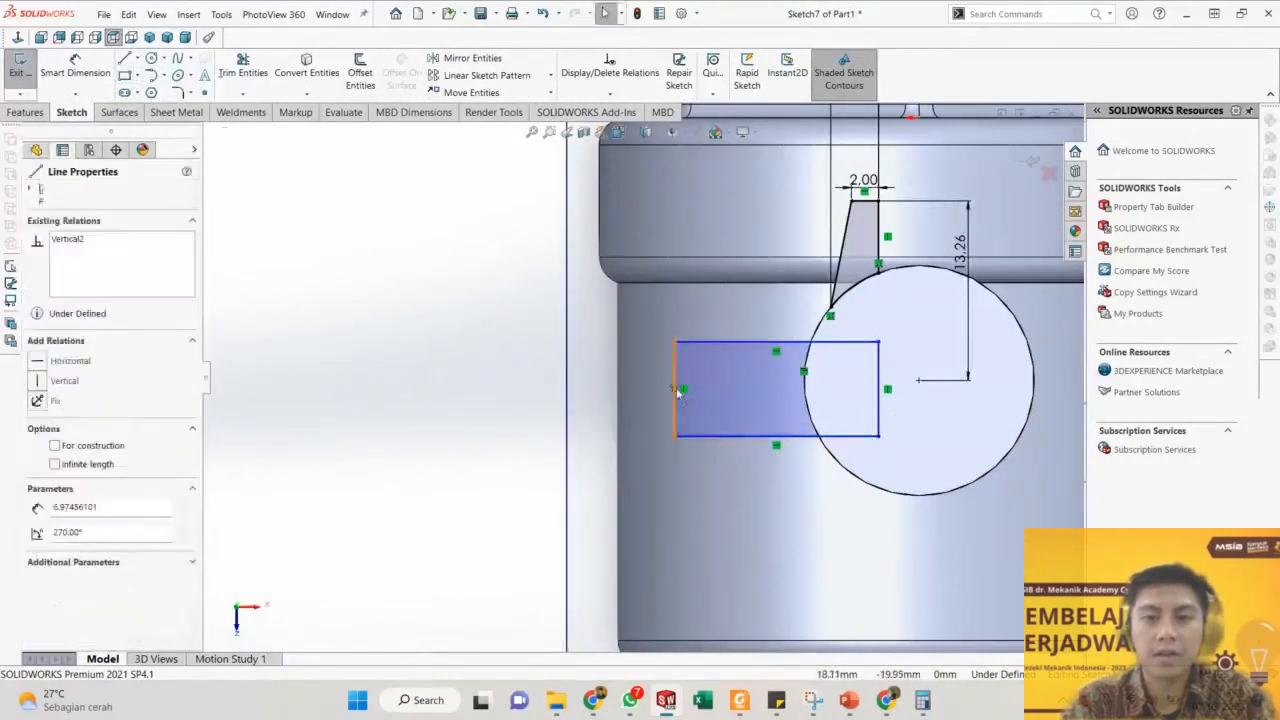
left_click(918, 380, "ctrl")
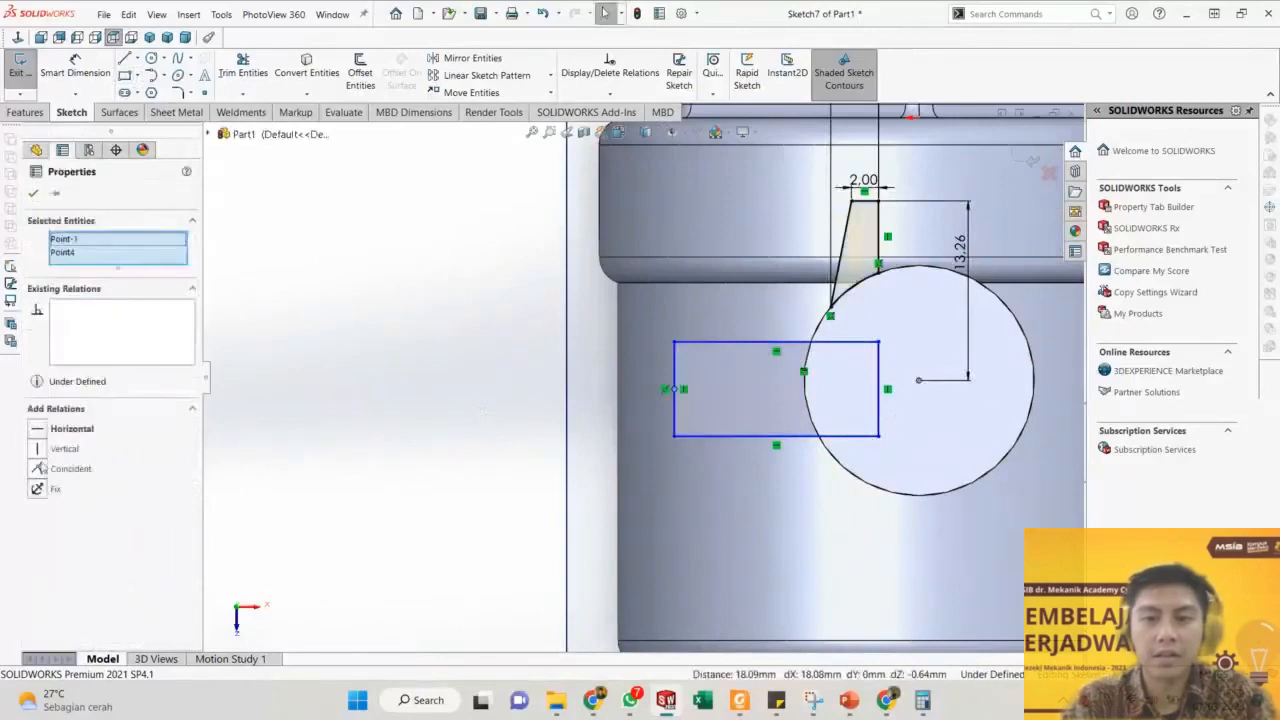
left_click(38, 429)
key("Escape")
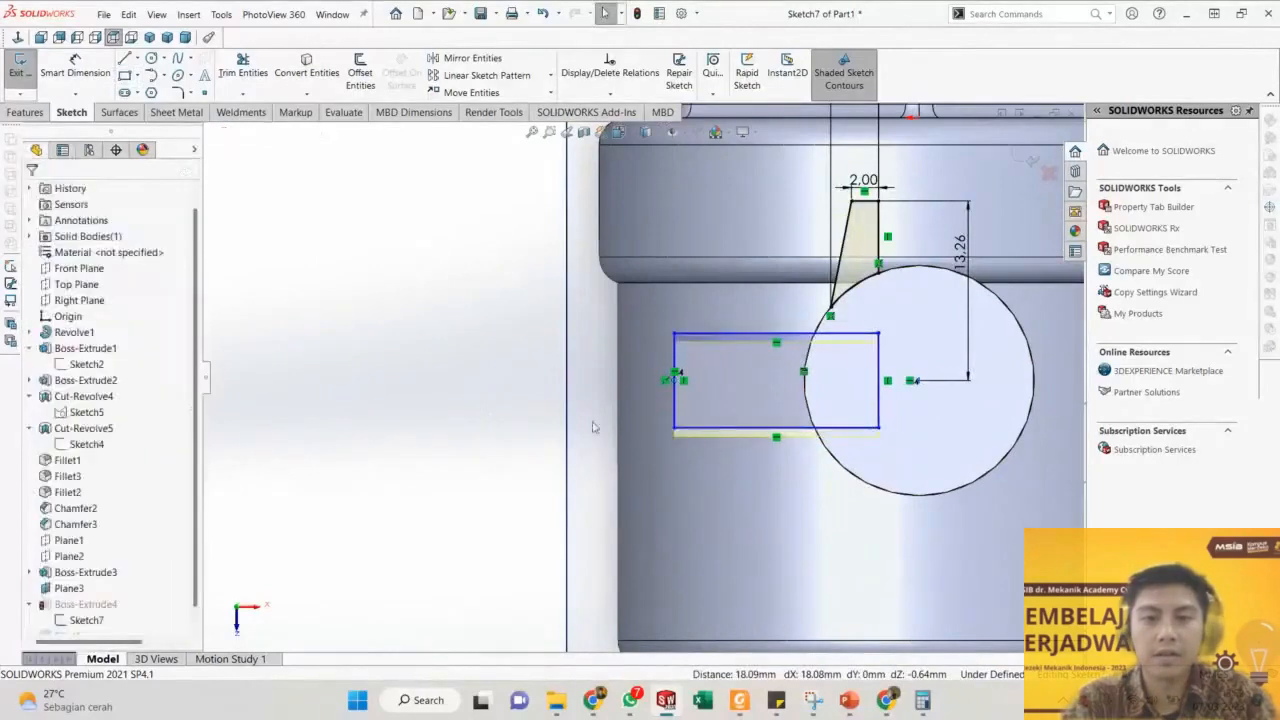
Reposition the reference drawing picture beside the valve body so its top view can be read while dimensioning.
scroll(662, 376, "up", 5)
scroll(638, 383, "up", 5)
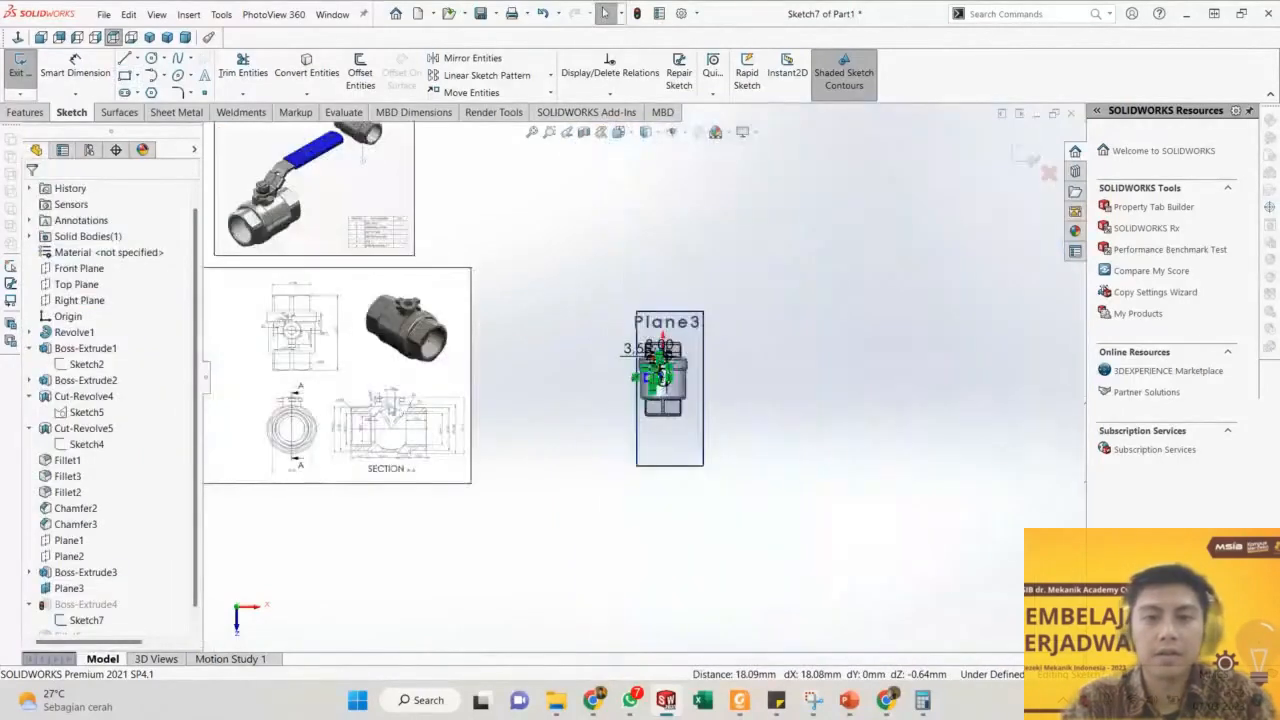
left_click_drag(888, 422, 865, 421)
scroll(862, 436, "down", 5)
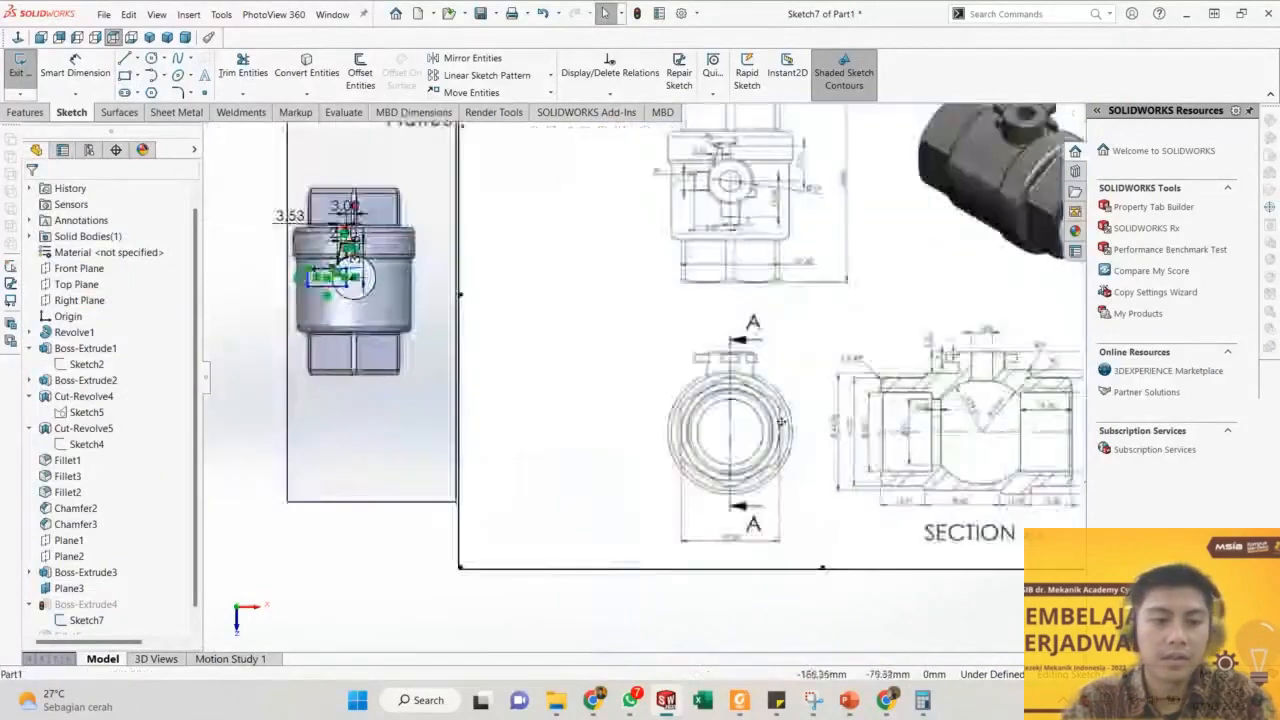
left_click_drag(792, 404, 656, 487)
right_click(566, 411)
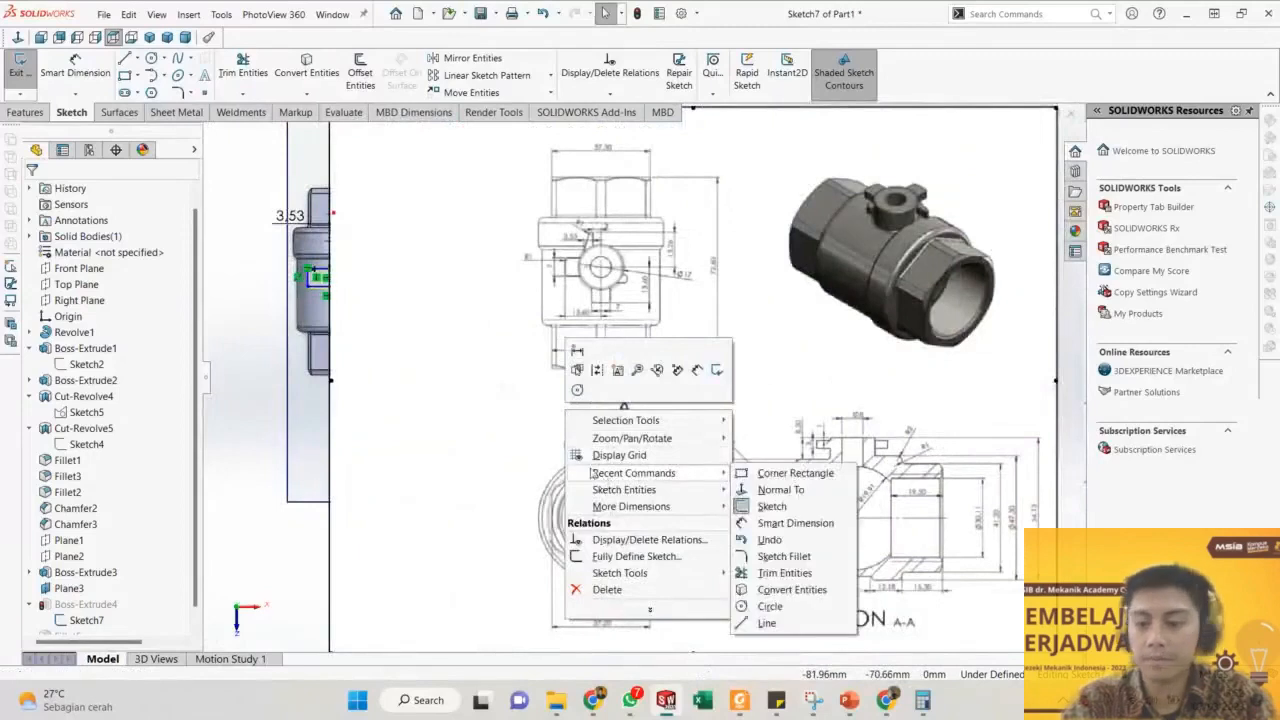
left_click(540, 453)
left_click_drag(540, 453, 644, 445)
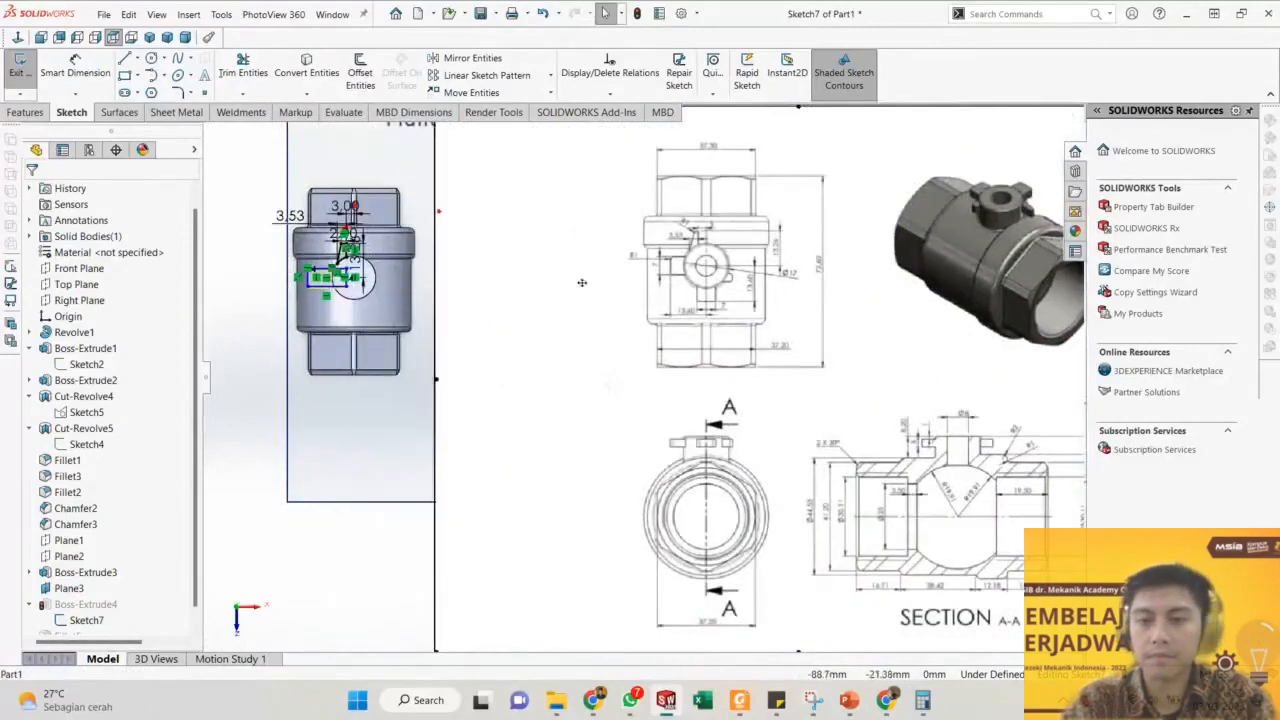
Dimension the rectangle's outer vertical edge to 7.00 mm.
scroll(217, 241, "down", 2)
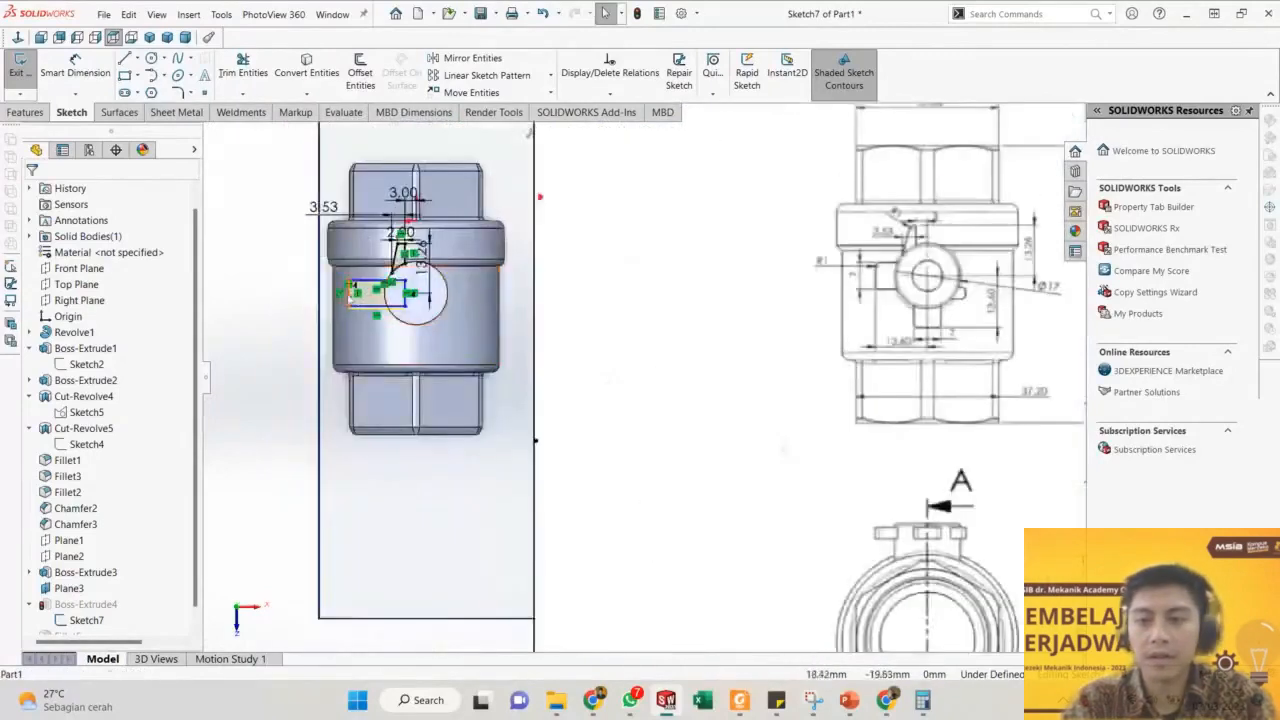
right_click_drag(350, 298, 350, 240)
left_click(348, 296)
left_click(286, 305)
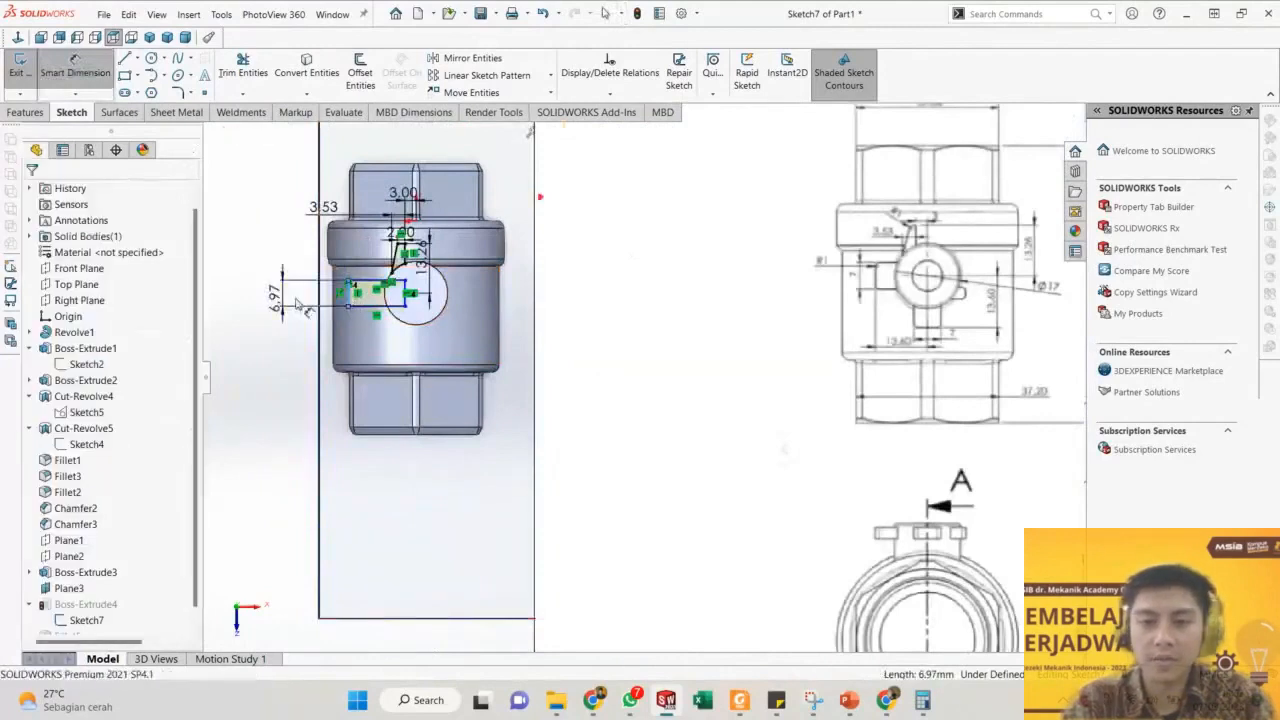
type("7.00mm")
key("Return")
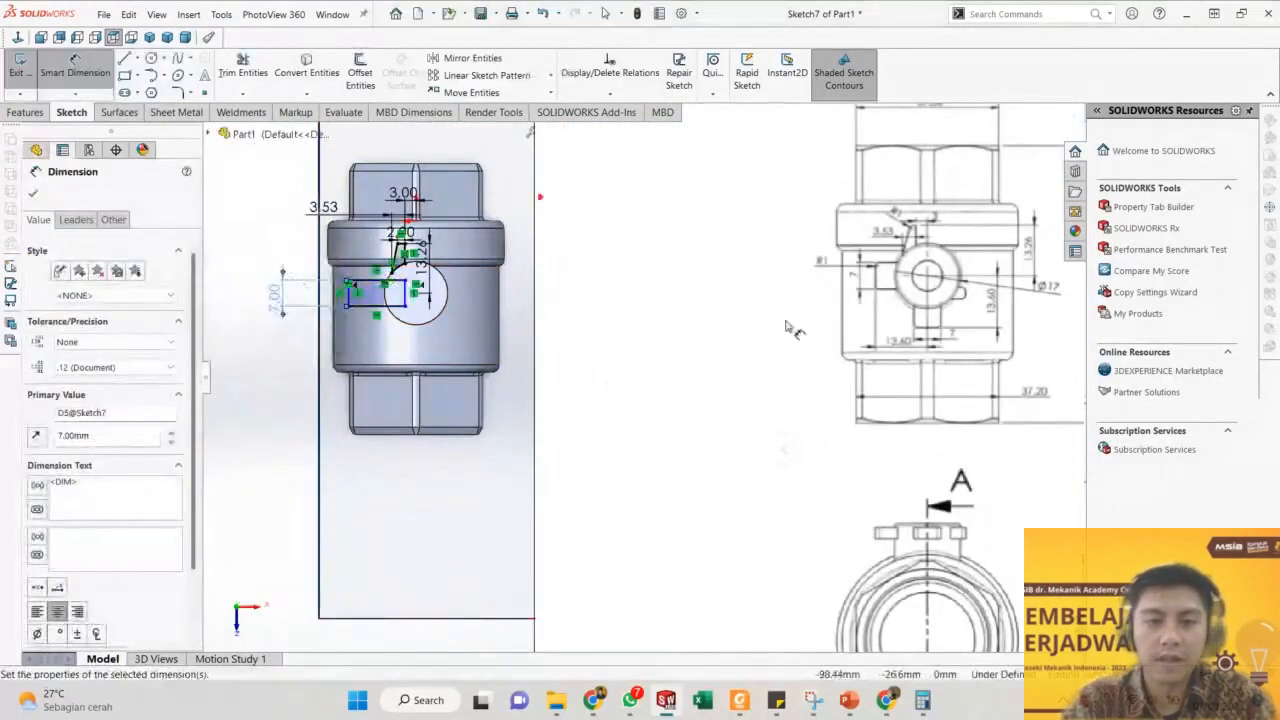
left_click(297, 372)
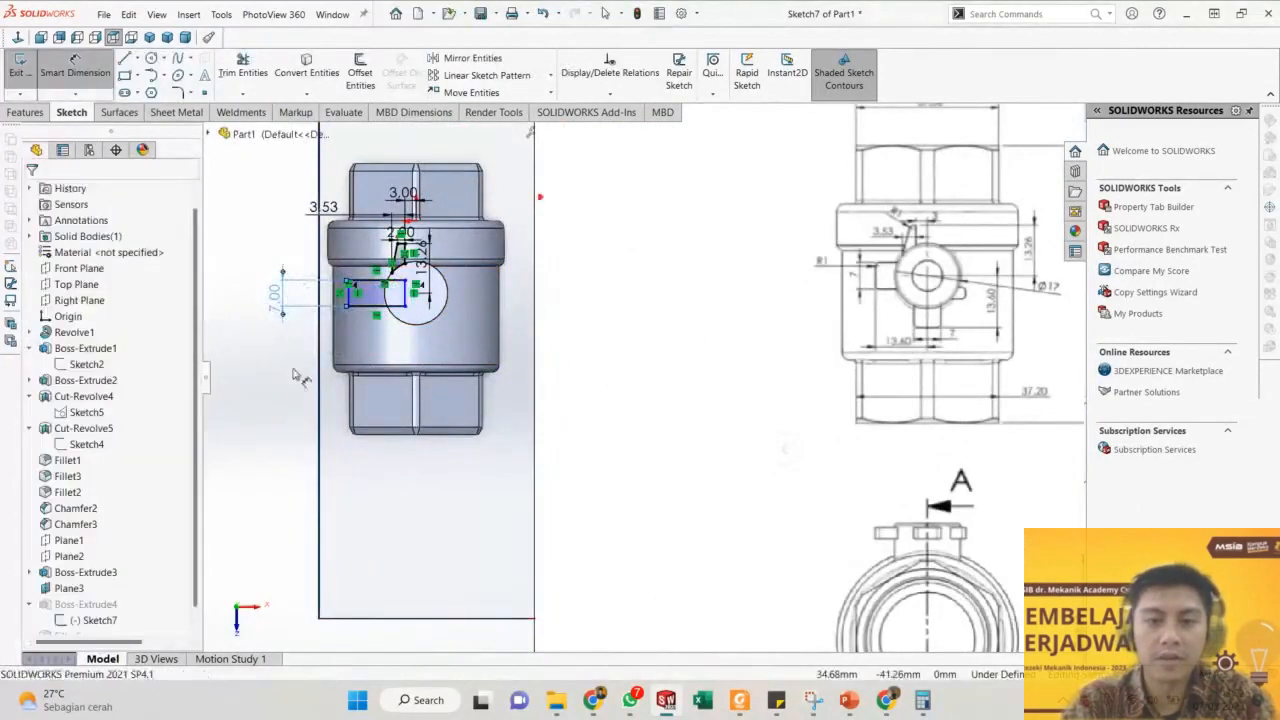
Dimension the distance from the rectangle's outer edge to the stem boss centre as 13.60 mm.
scroll(381, 292, "down", 2)
left_click(342, 316)
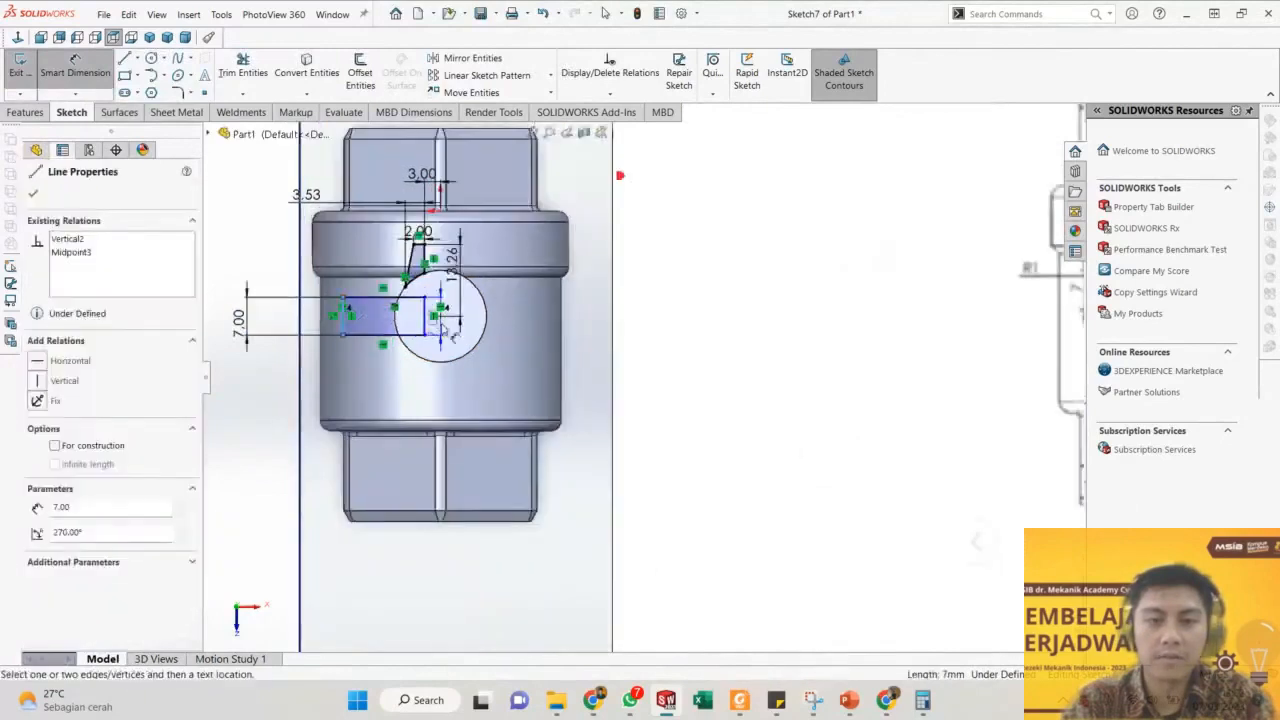
left_click(440, 316)
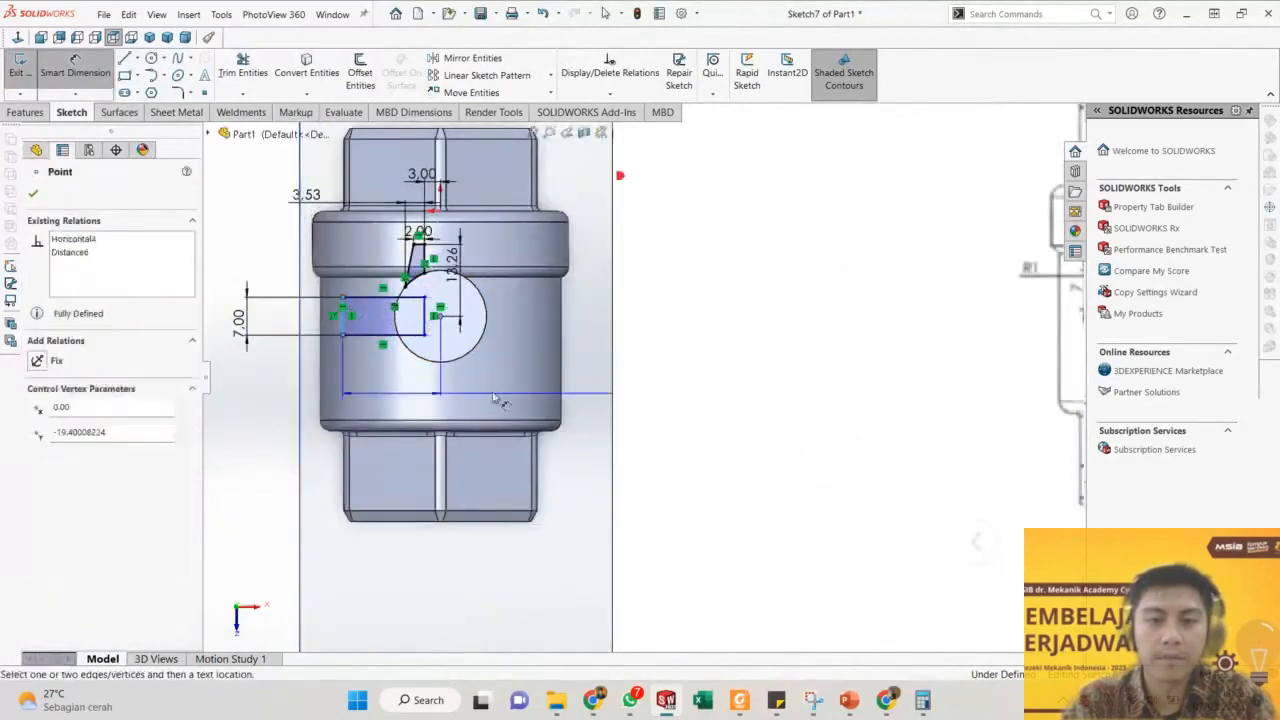
left_click(272, 400)
type(".6")
key("Return")
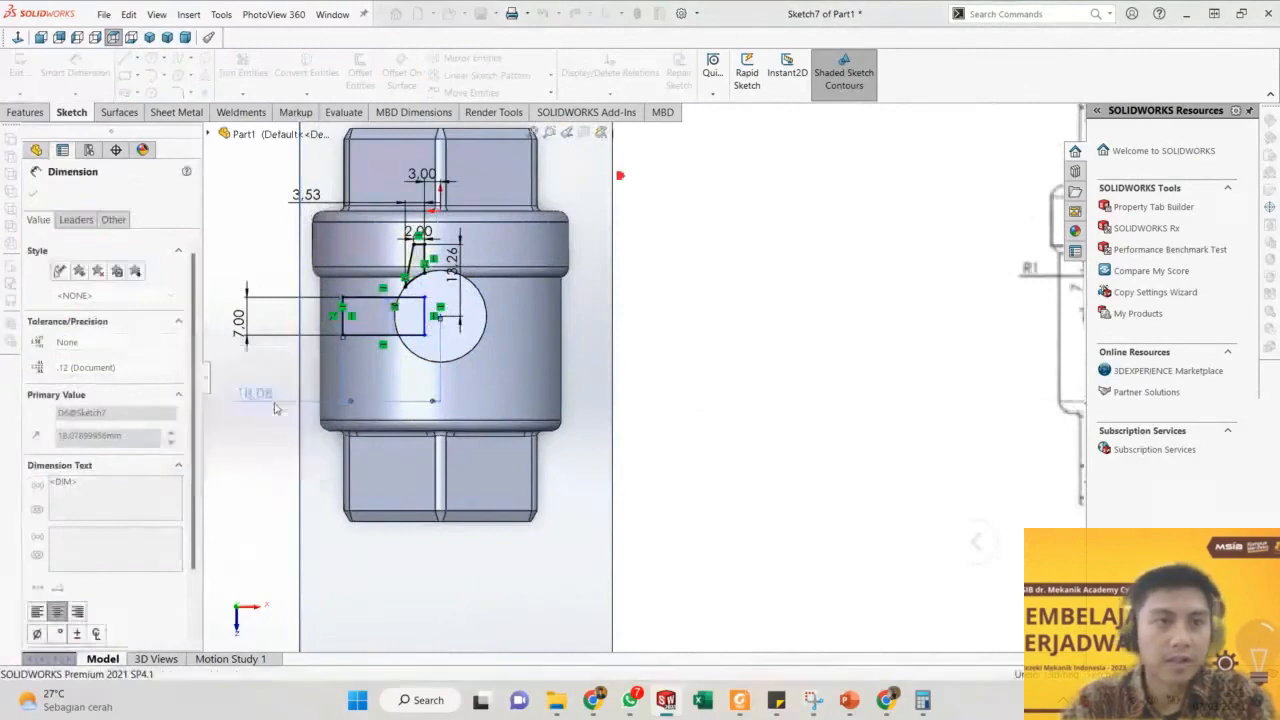
scroll(698, 400, "up", 2)
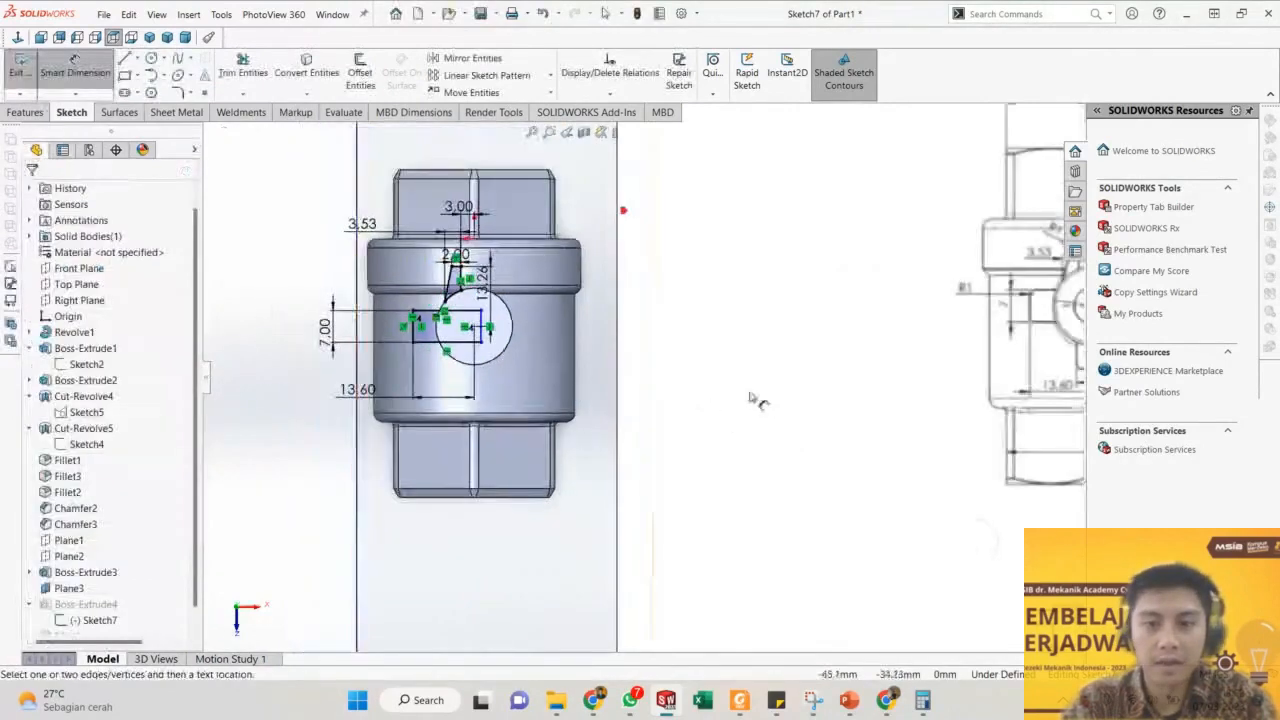
scroll(478, 356, "down", 5)
key("Escape")
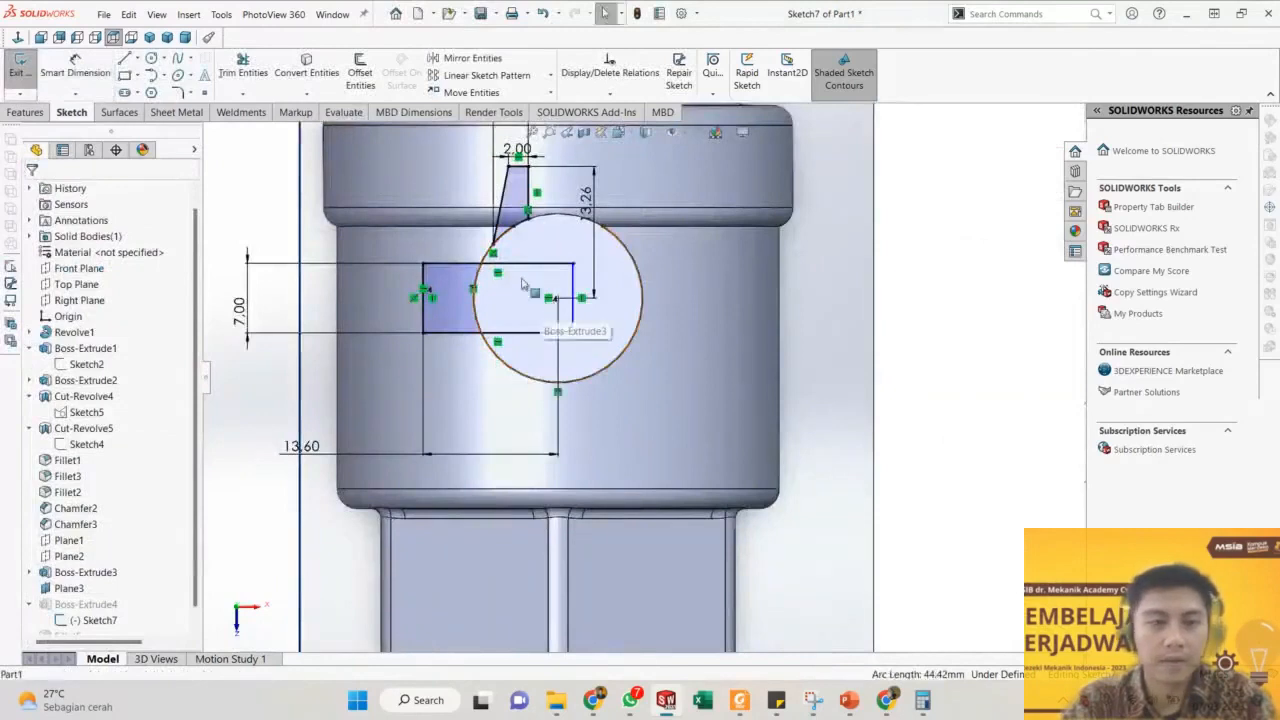
Trim the rectangle's portions inside the boss circle and the surplus circle arc, leaving a closed rectangular tab profile against the boss.
scroll(522, 285, "down", 2)
key("t")
left_click_drag(643, 287, 558, 256)
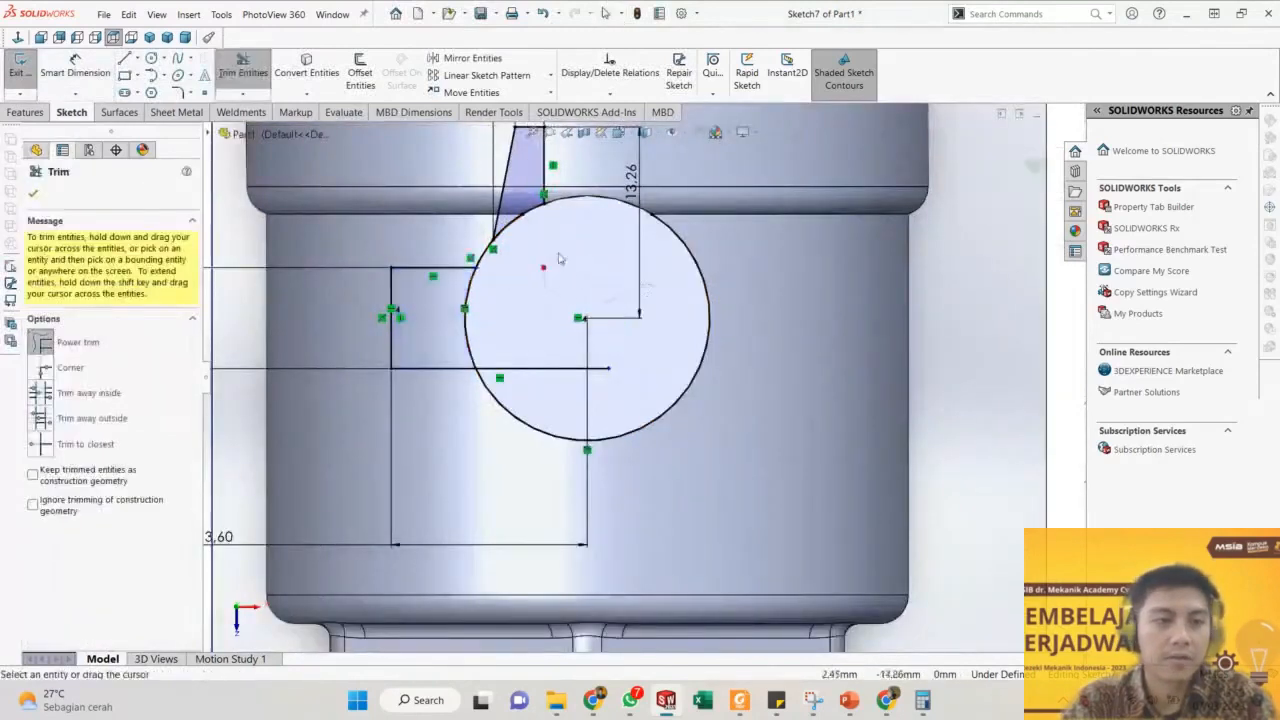
left_click_drag(555, 421, 537, 442)
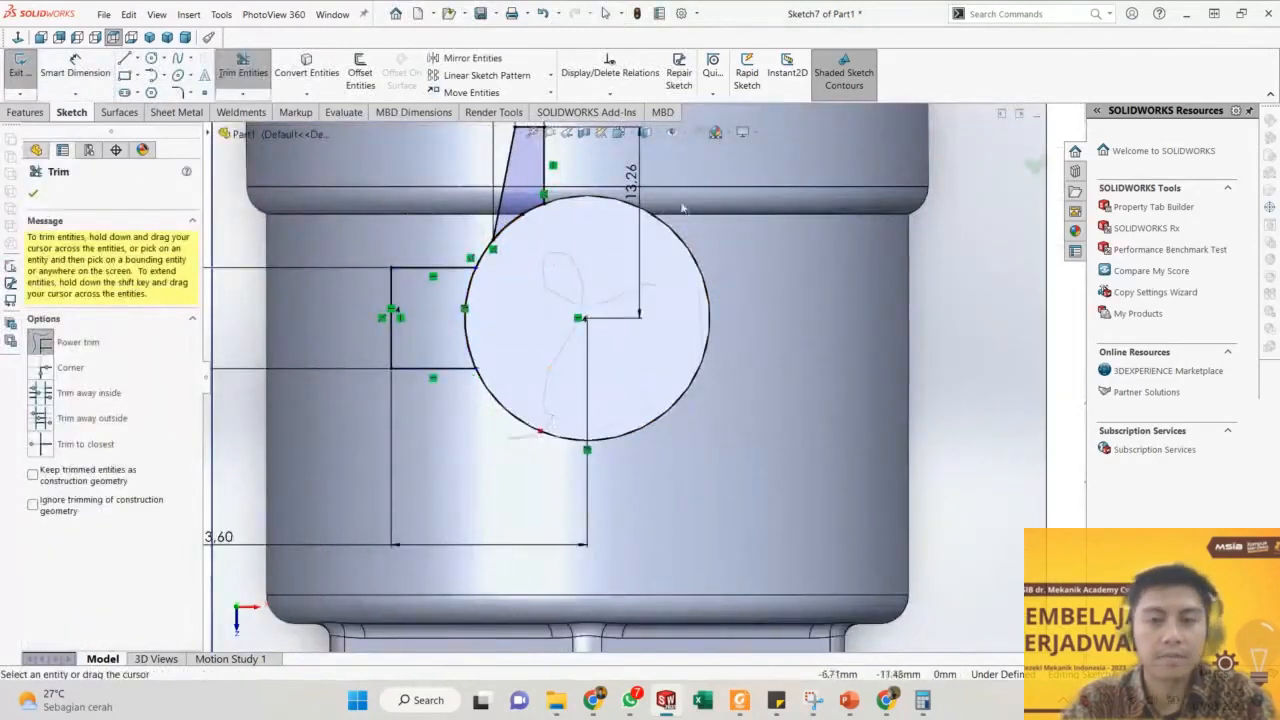
scroll(561, 303, "up", 1)
scroll(586, 342, "down", 3)
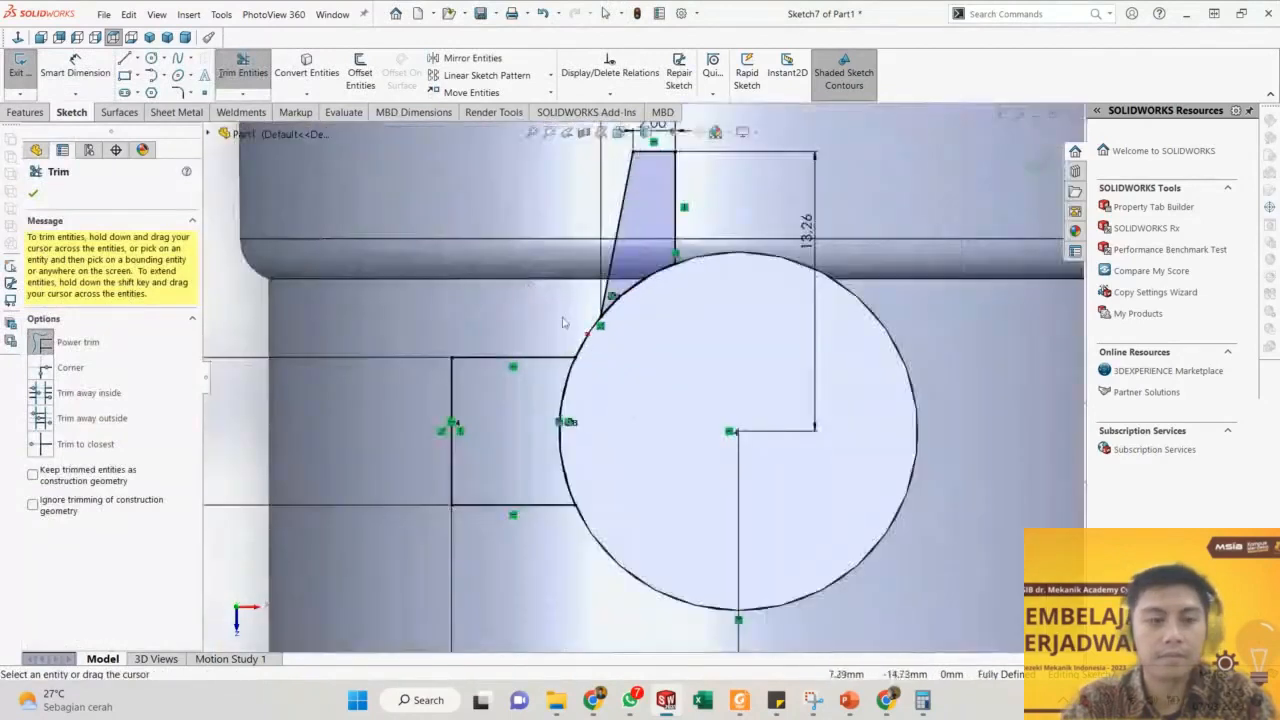
scroll(600, 390, "up", 10)
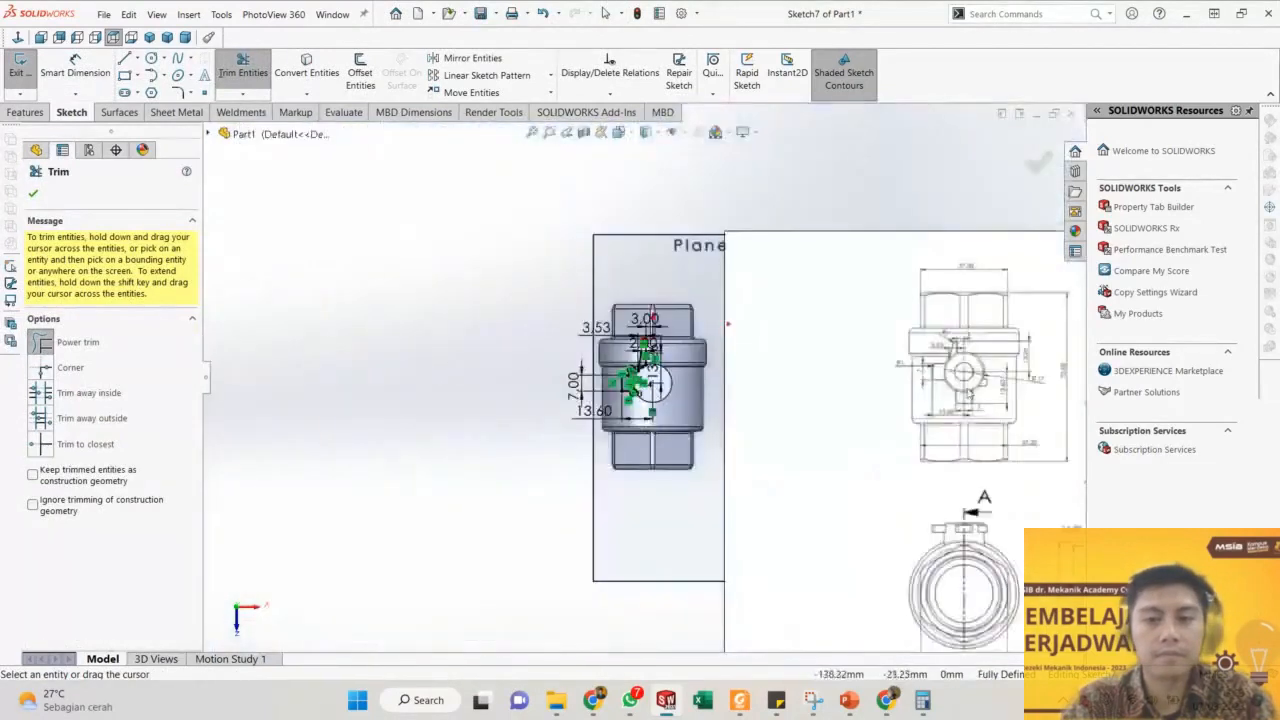
scroll(1024, 408, "down", 3)
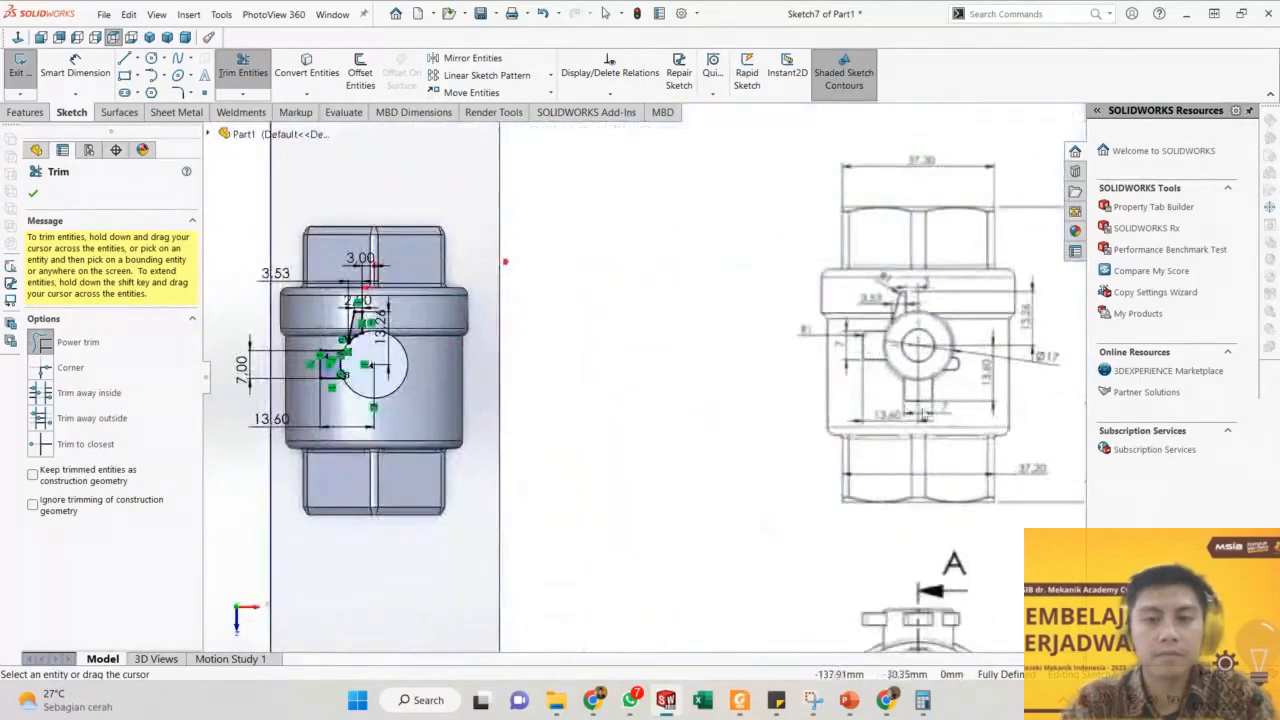
scroll(380, 392, "down", 4)
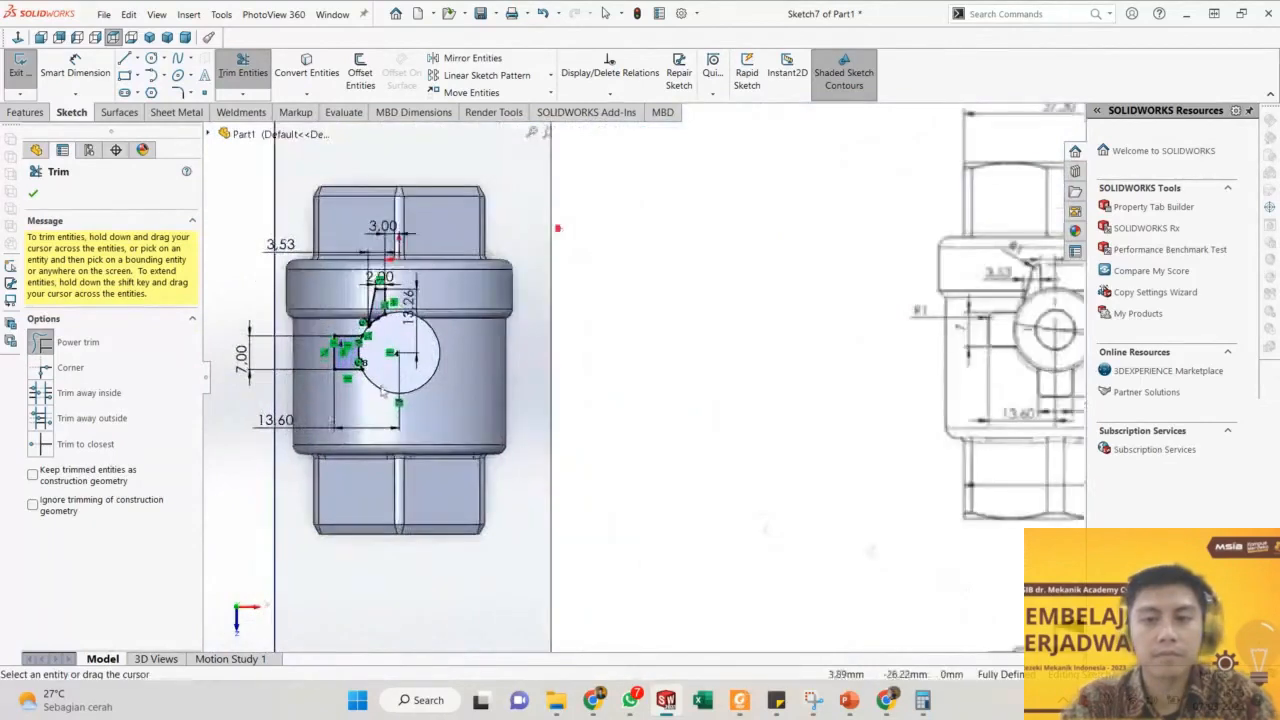
key("Escape")
scroll(380, 390, "down", 2)
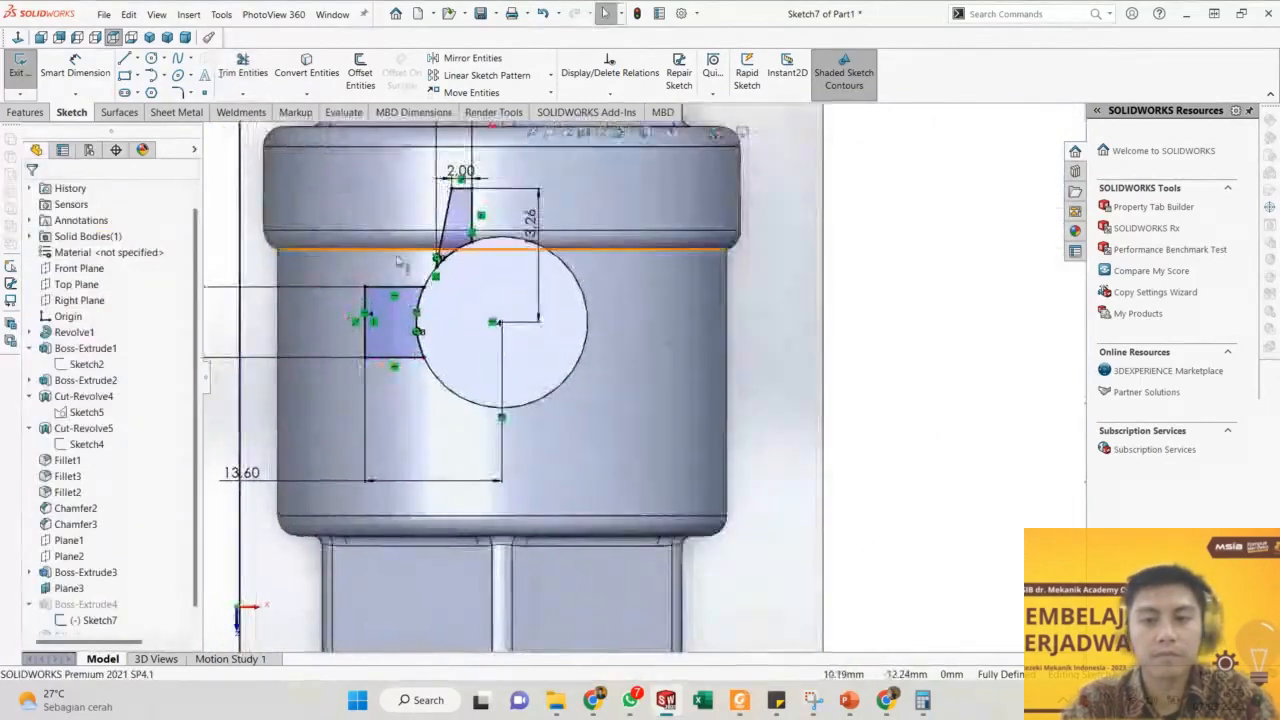
left_click_drag(360, 262, 453, 363)
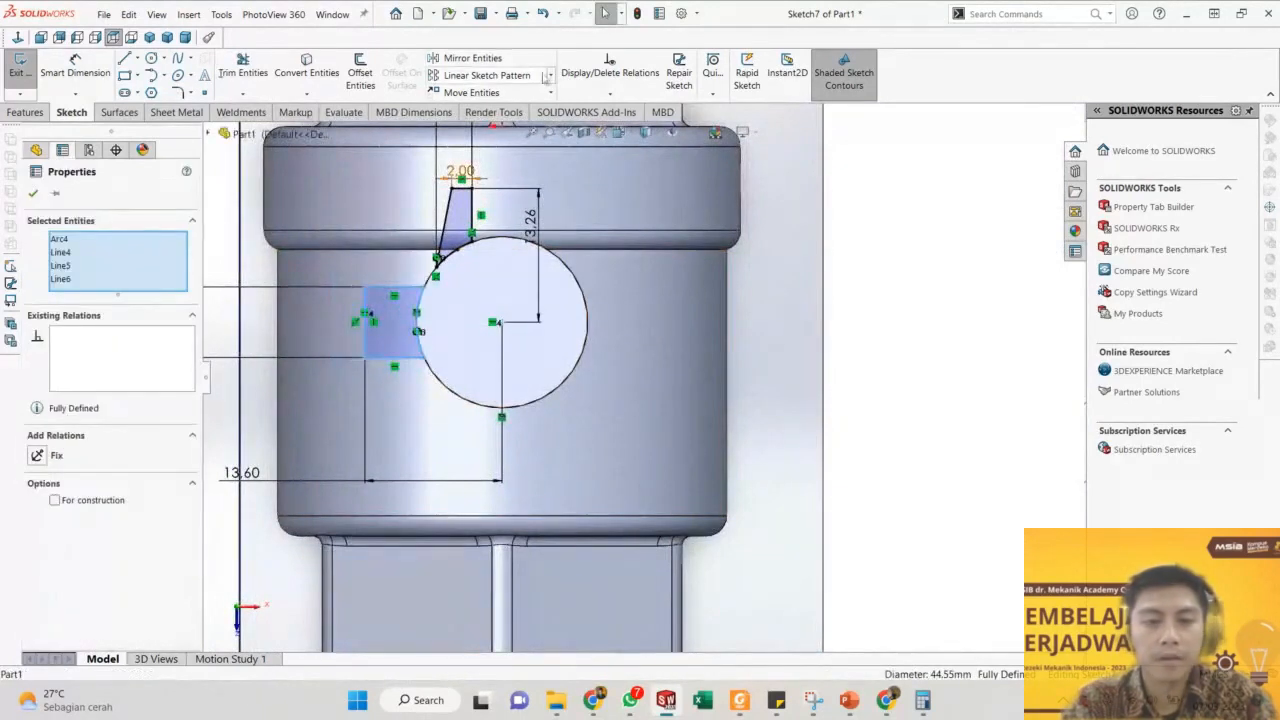
left_click(549, 76)
left_click(499, 110)
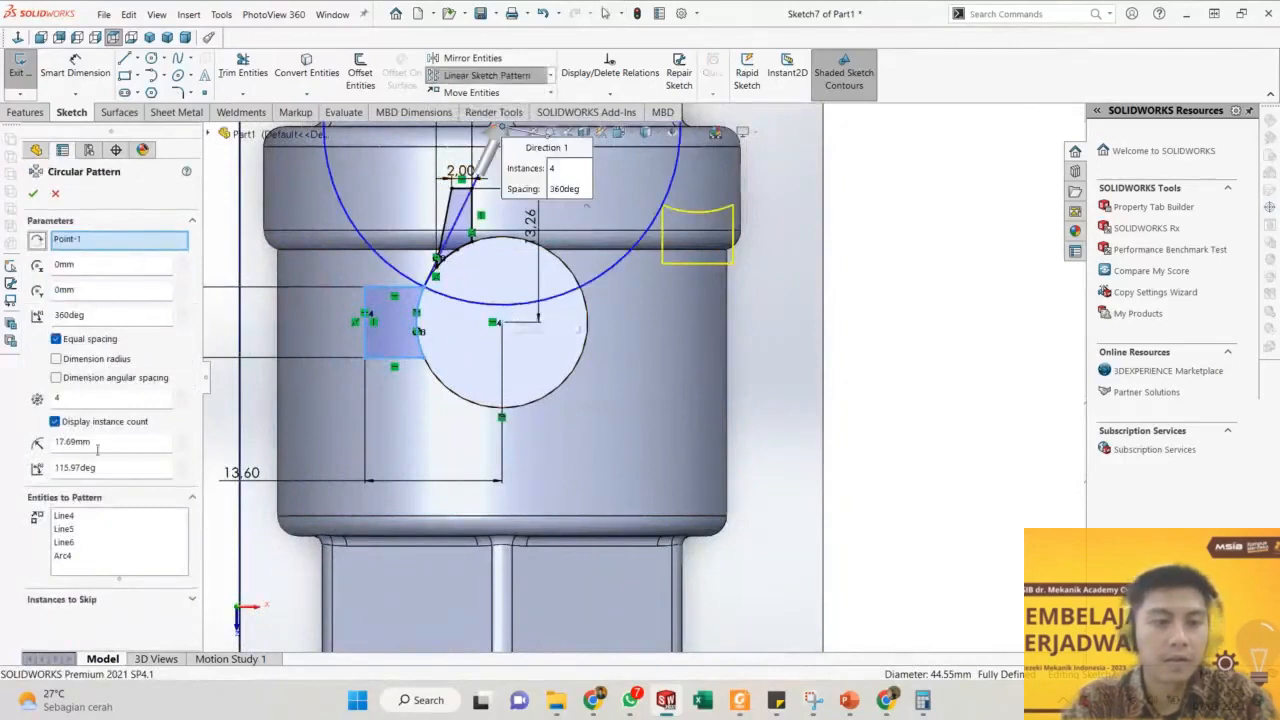
left_click(74, 527)
right_click(85, 520)
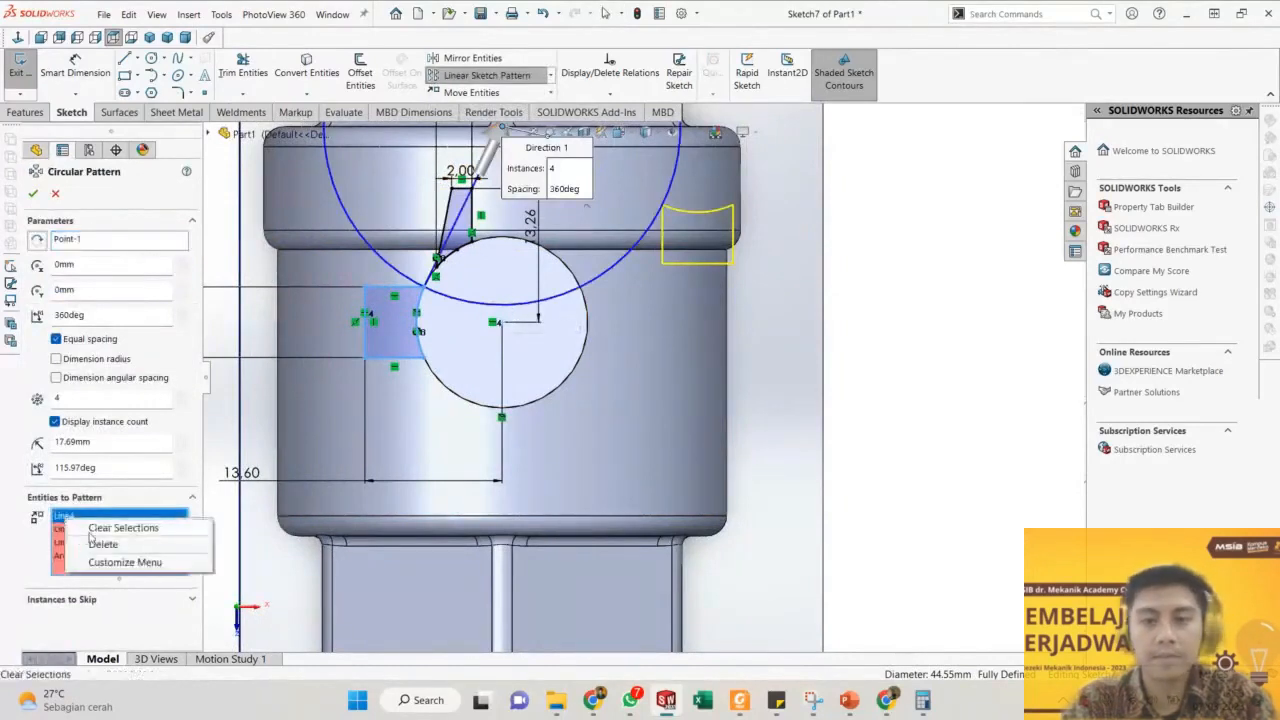
left_click(94, 531)
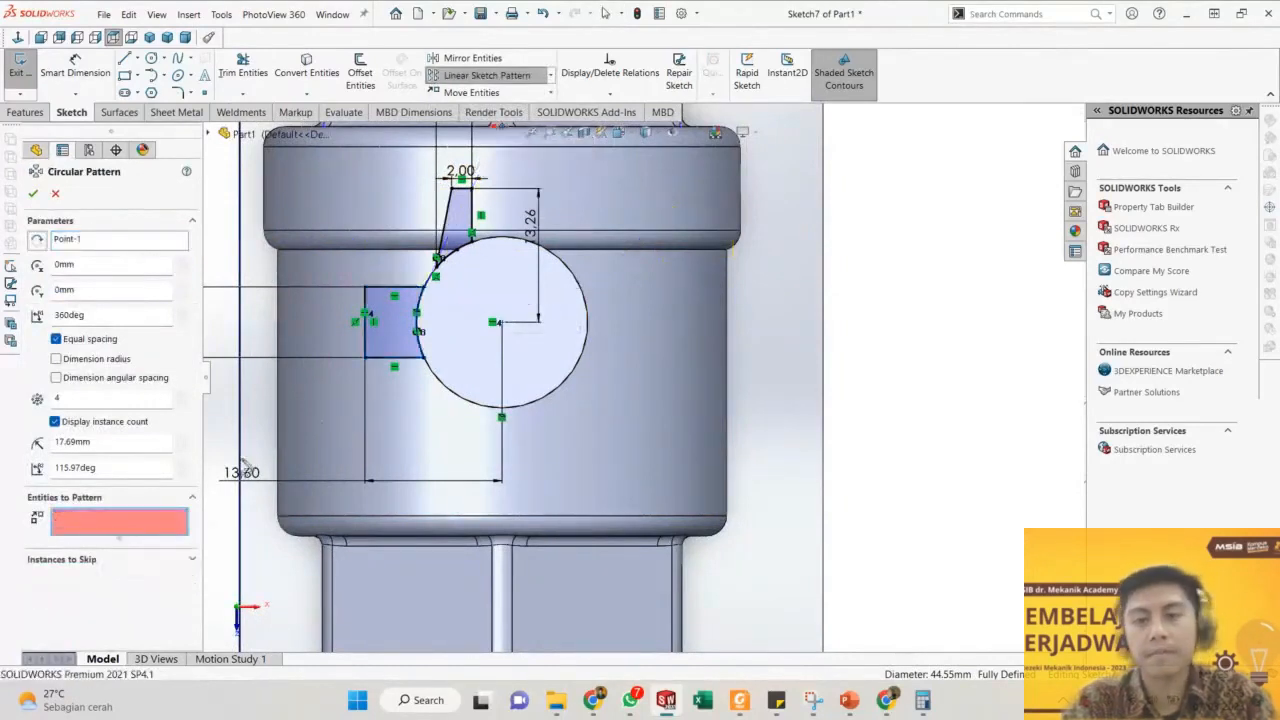
left_click(400, 292)
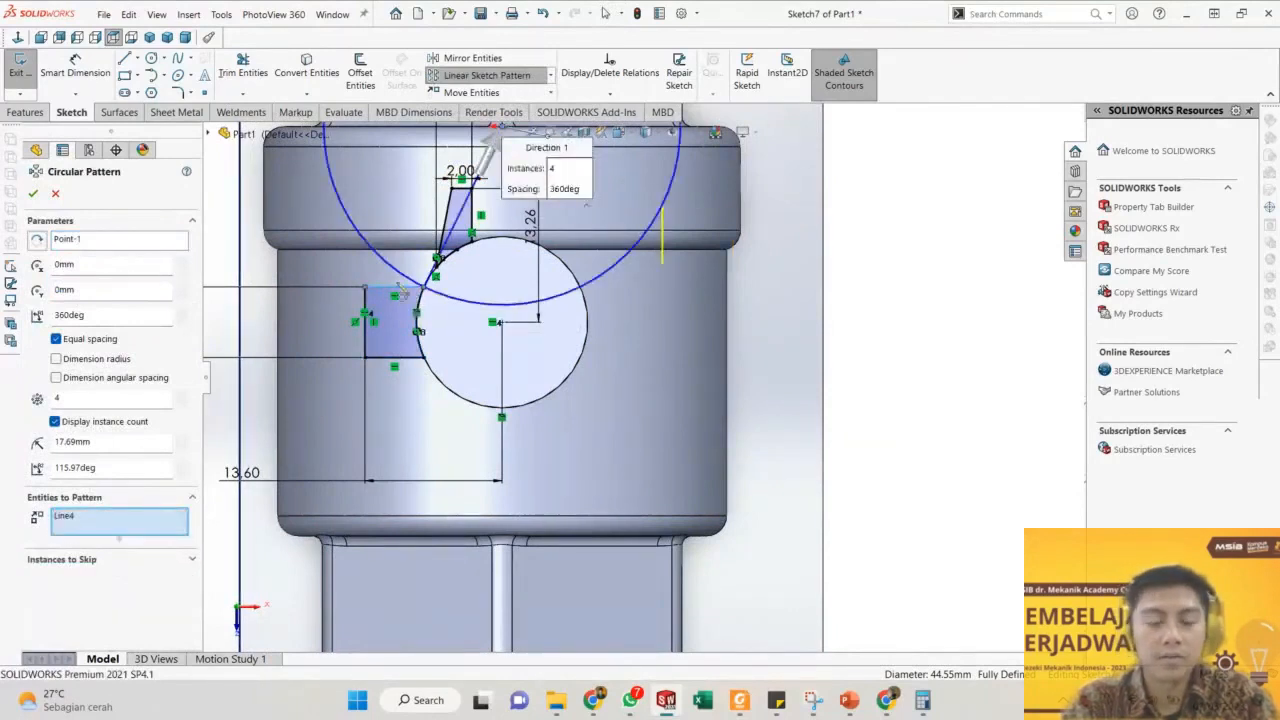
right_click(107, 515)
left_click(165, 512)
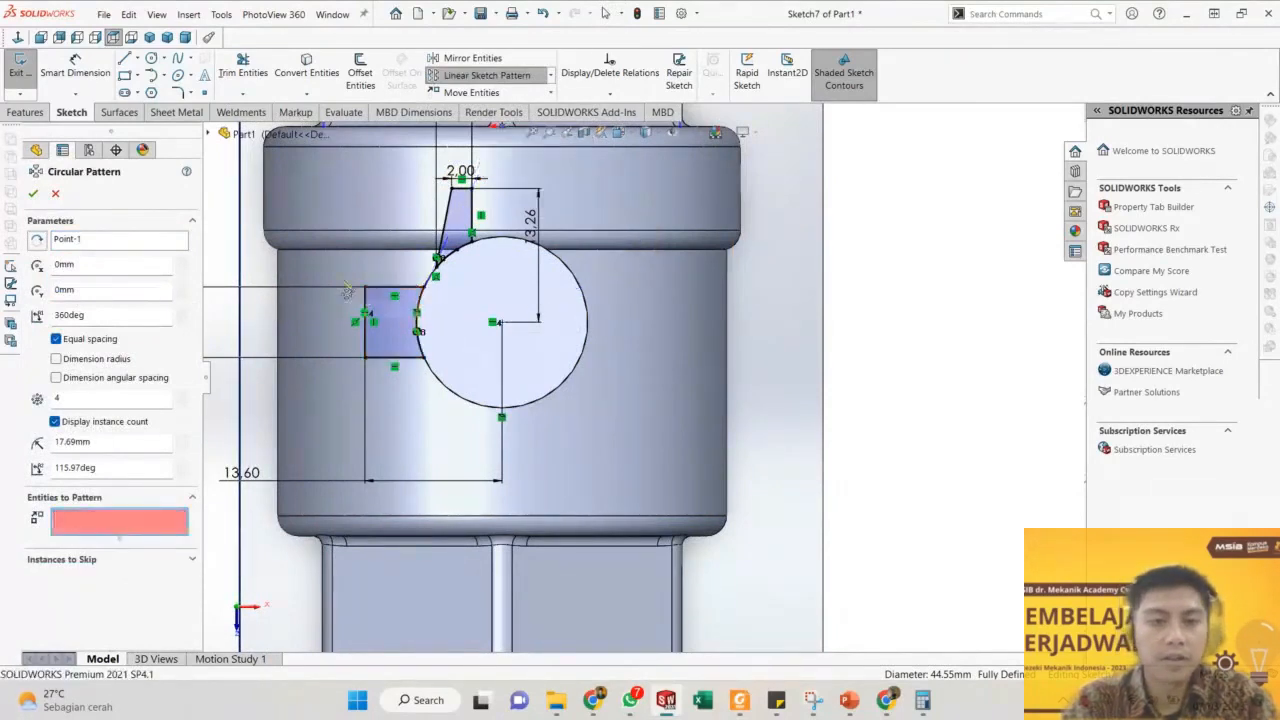
left_click(419, 353)
scroll(564, 290, "up", 4)
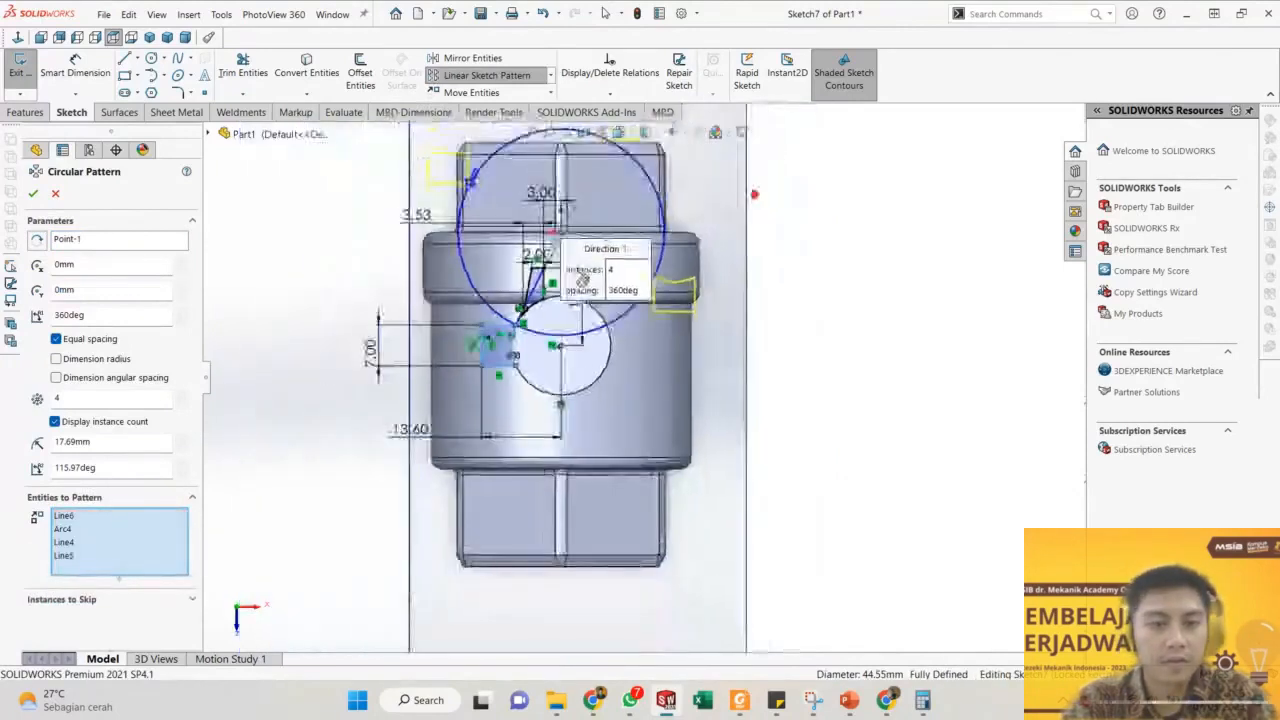
scroll(564, 283, "up", 1)
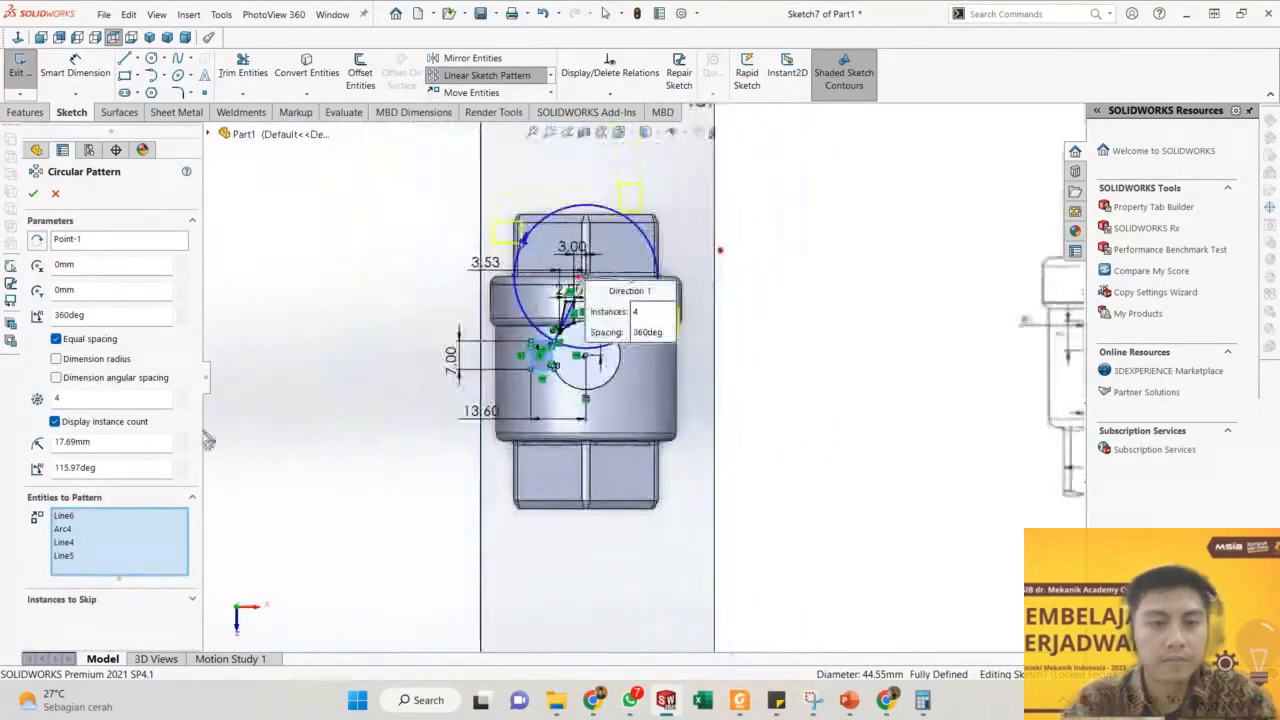
left_click(72, 517)
right_click(82, 537)
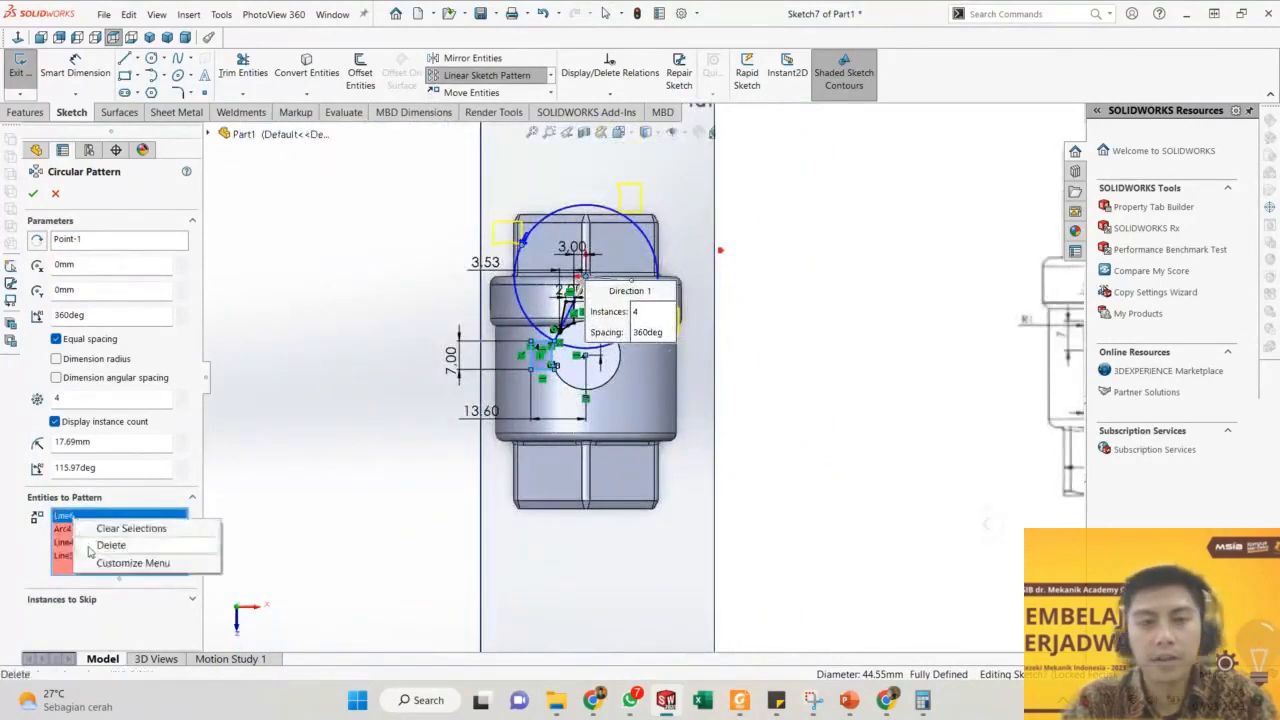
left_click(88, 548)
right_click(73, 547)
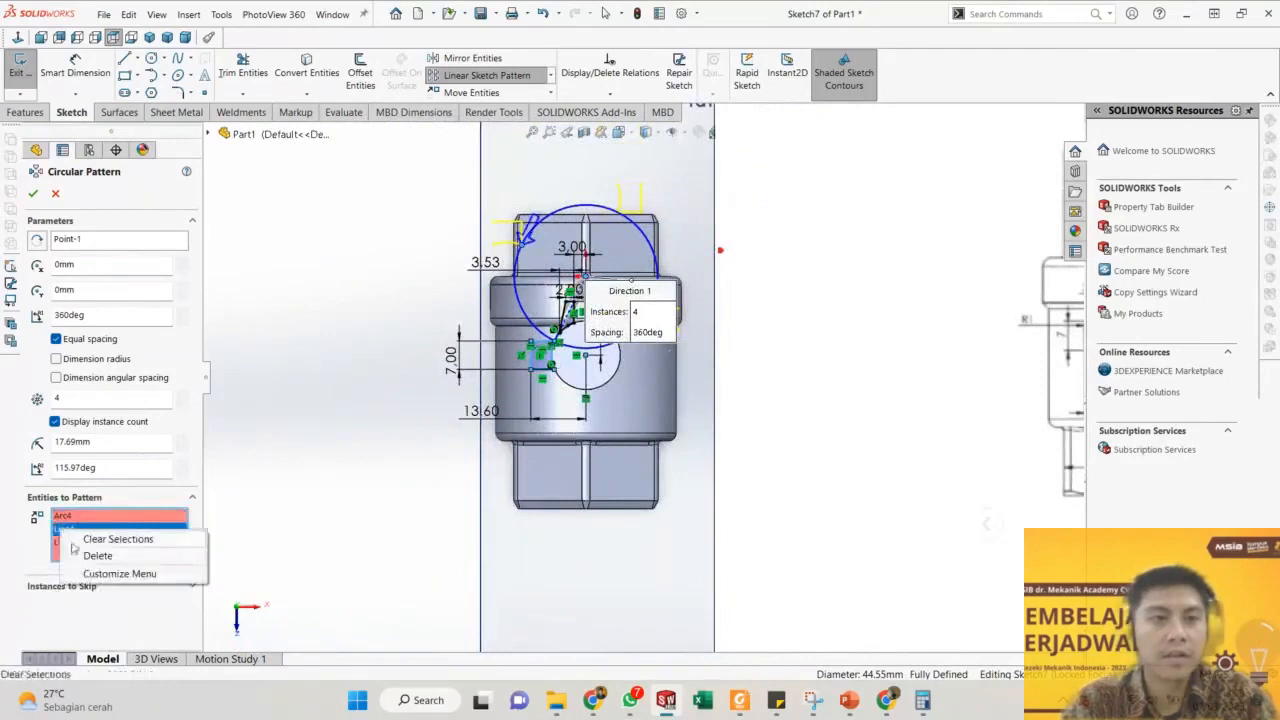
left_click(92, 556)
scroll(316, 478, "down", 2)
key("Escape")
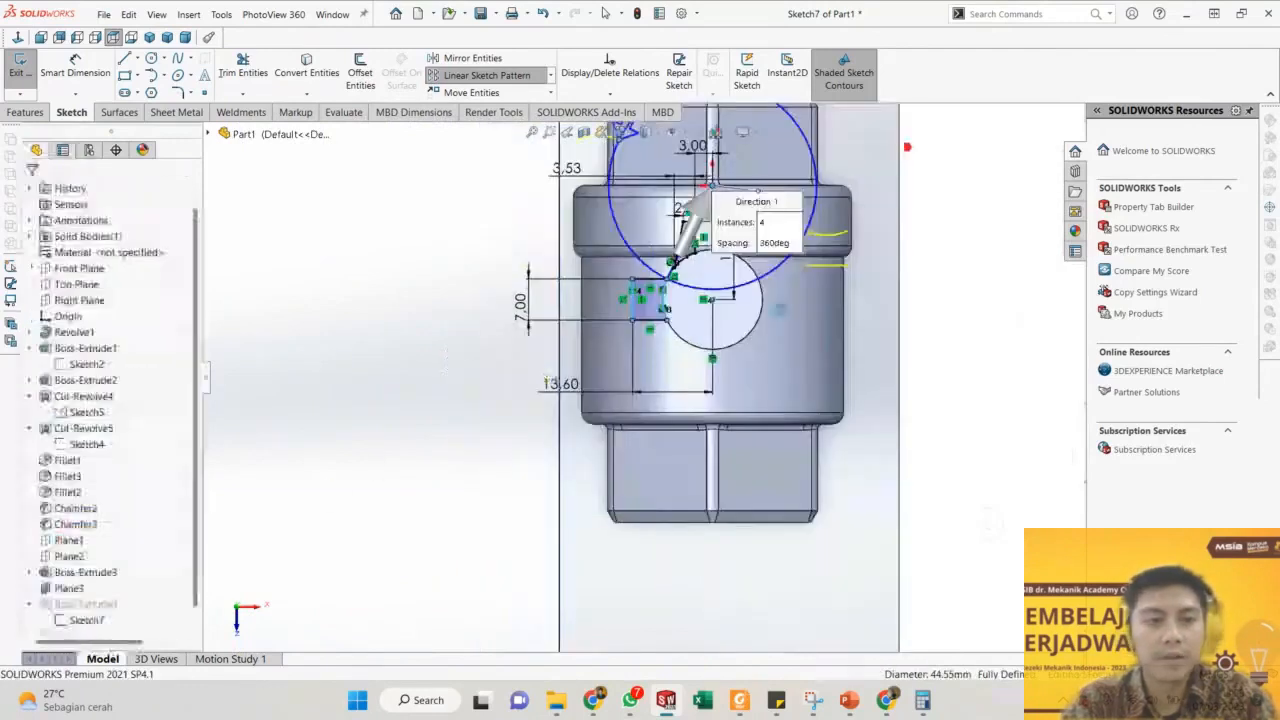
Sketch a corner rectangle about 6.5 by 7 mm overlapping the lower edge of the stem boss circle.
scroll(692, 300, "down", 4)
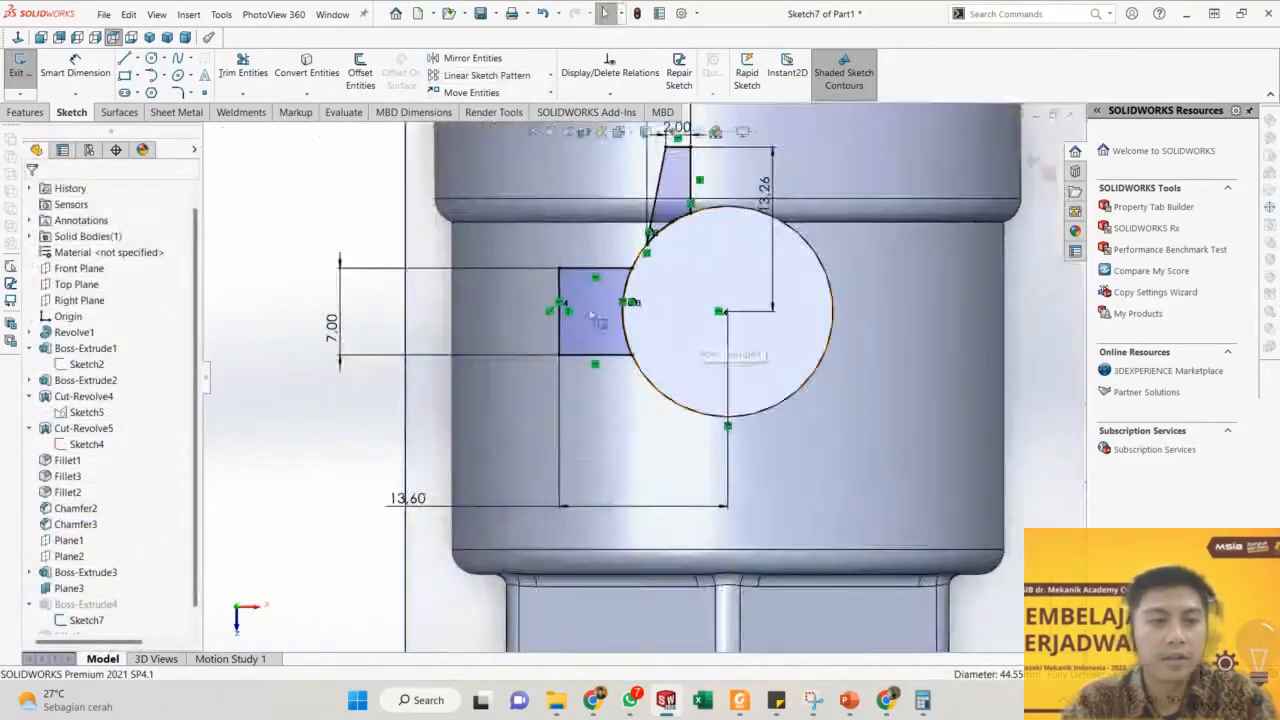
left_click(124, 75)
left_click(690, 371)
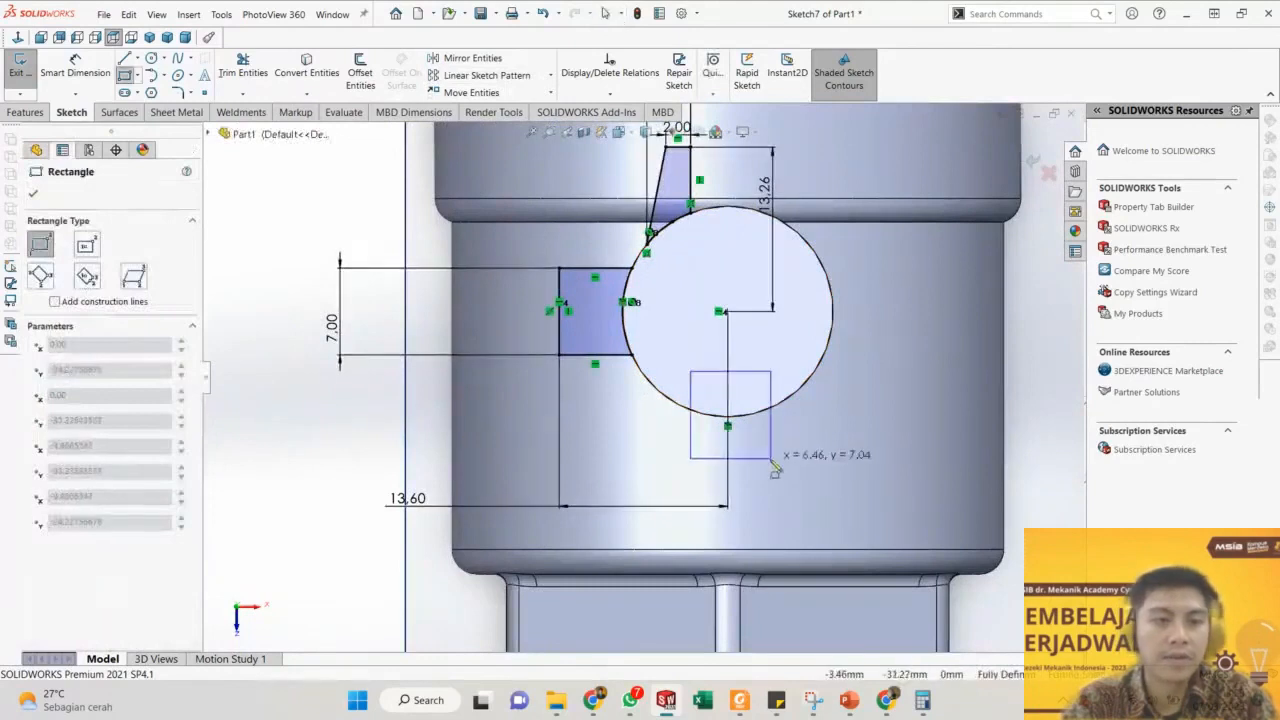
left_click(772, 461)
key("Escape")
scroll(712, 425, "down", 2)
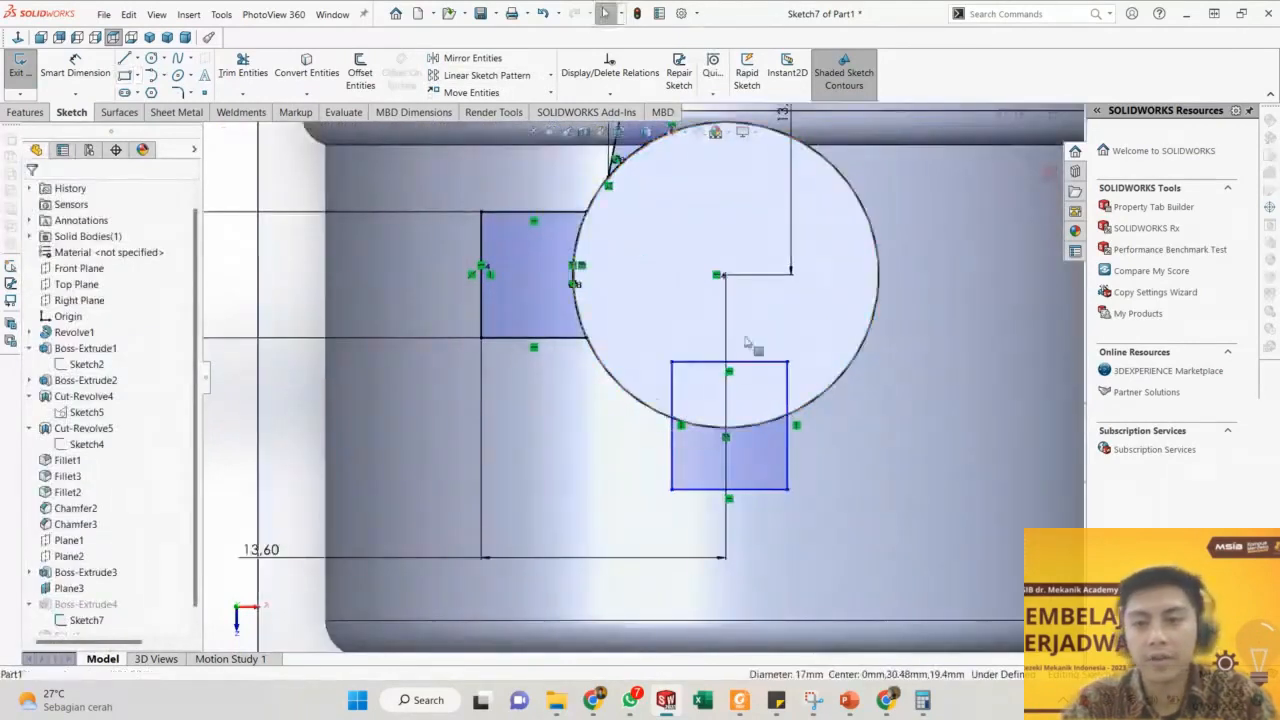
Add a vertical relation between the midpoint of the new rectangle's lower edge and the stem boss centre.
left_click(729, 496)
left_click(726, 275, "ctrl")
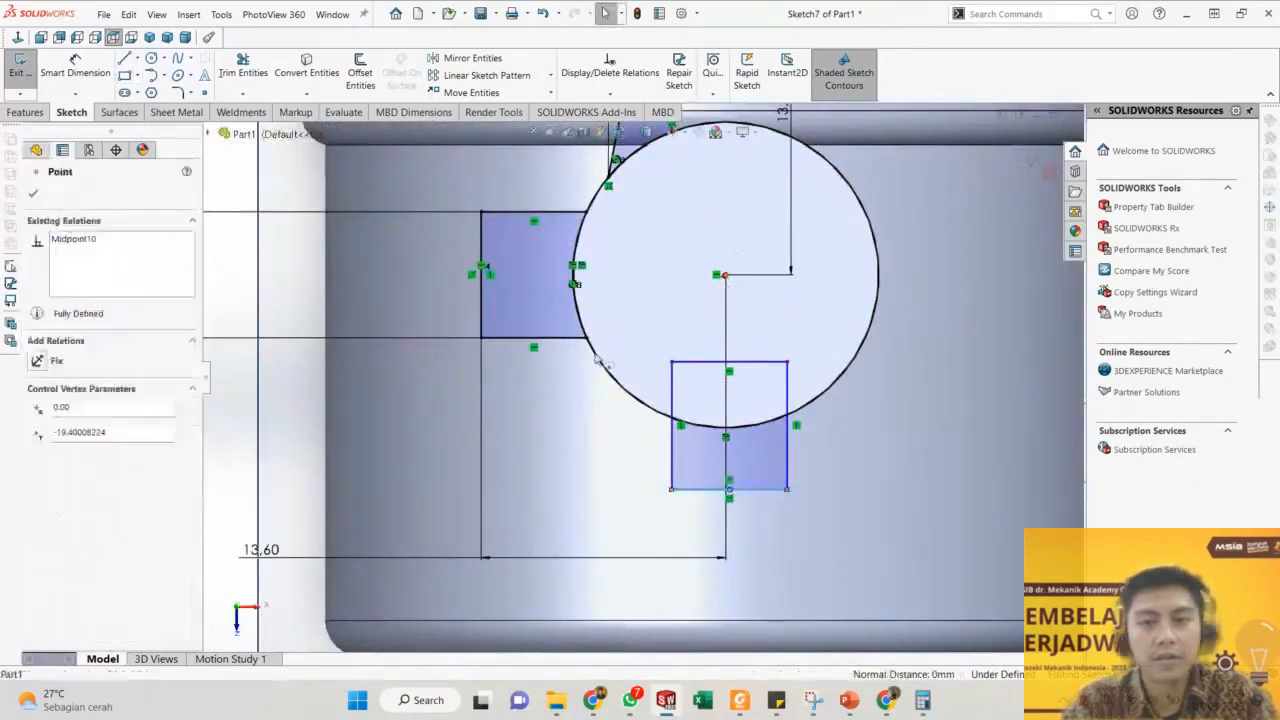
left_click(400, 292)
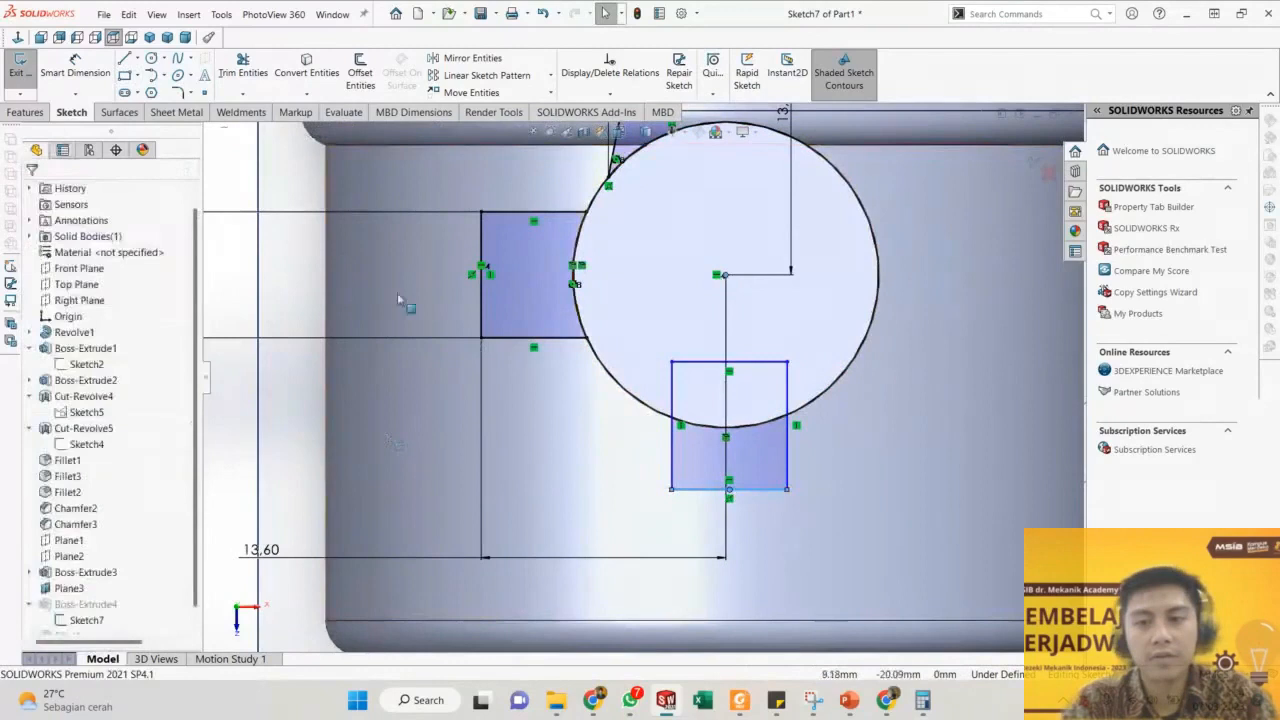
left_click(726, 276)
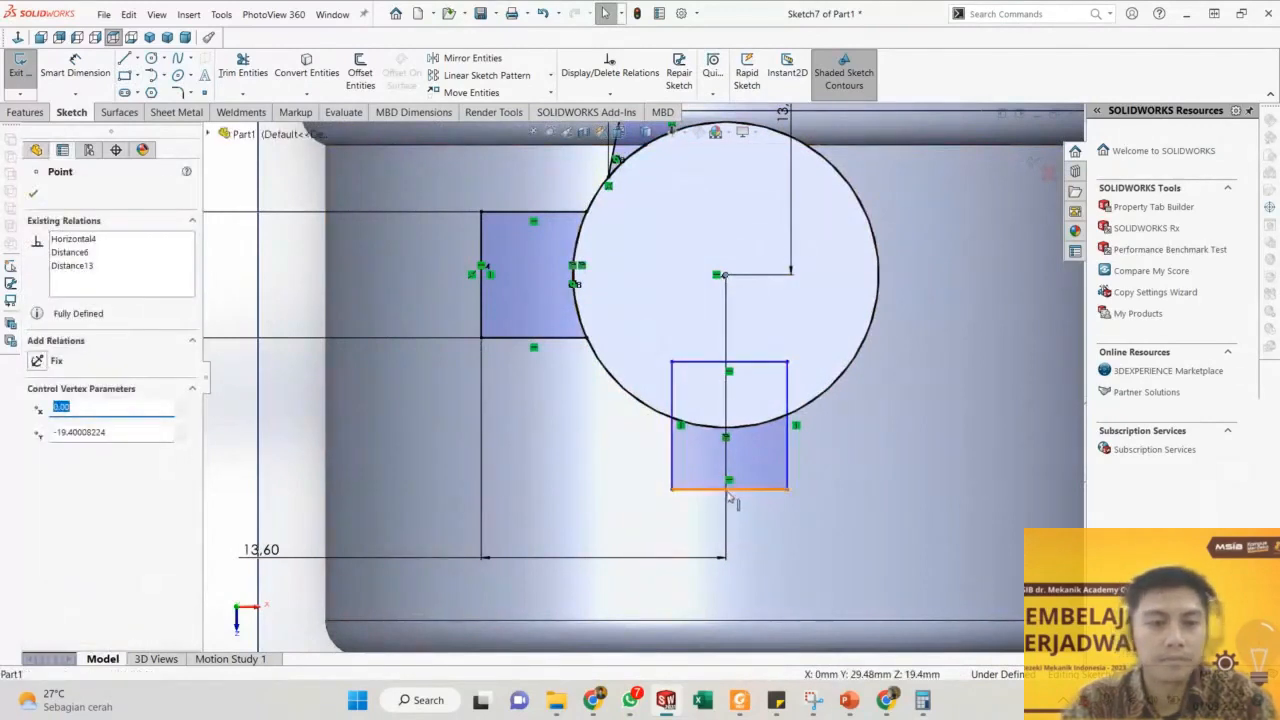
left_click(733, 495)
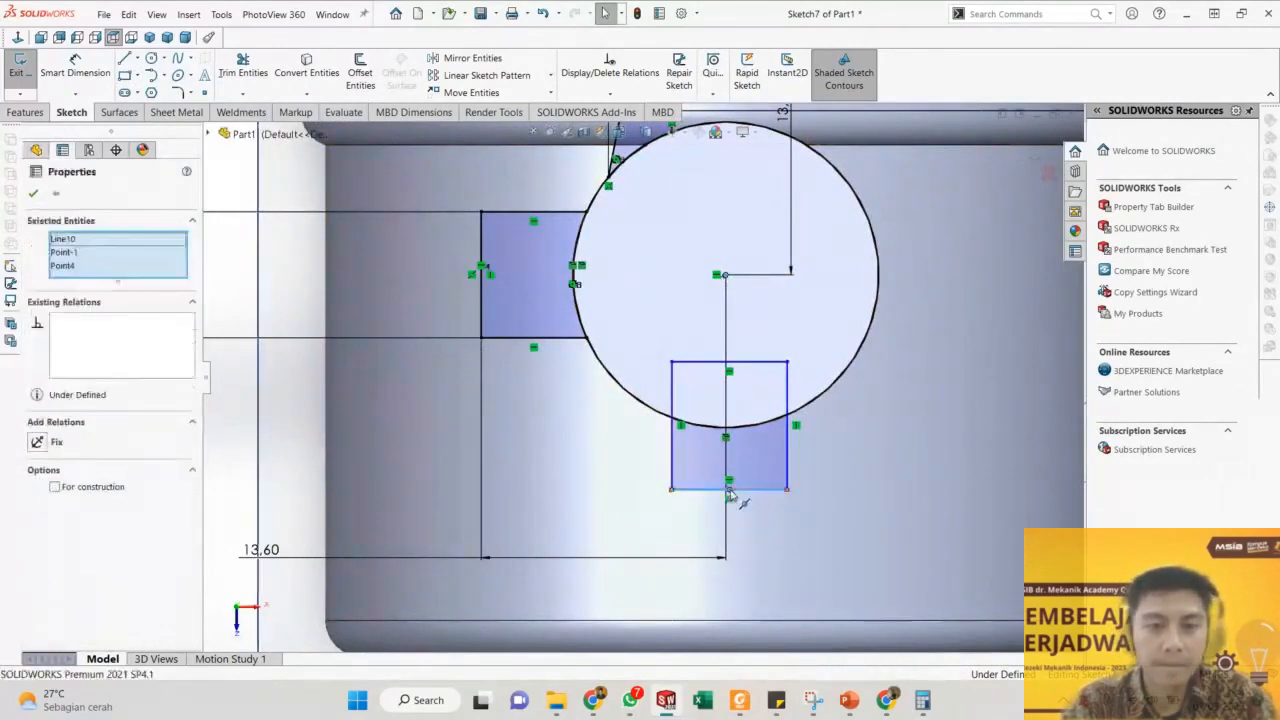
right_click(62, 241)
left_click(87, 262)
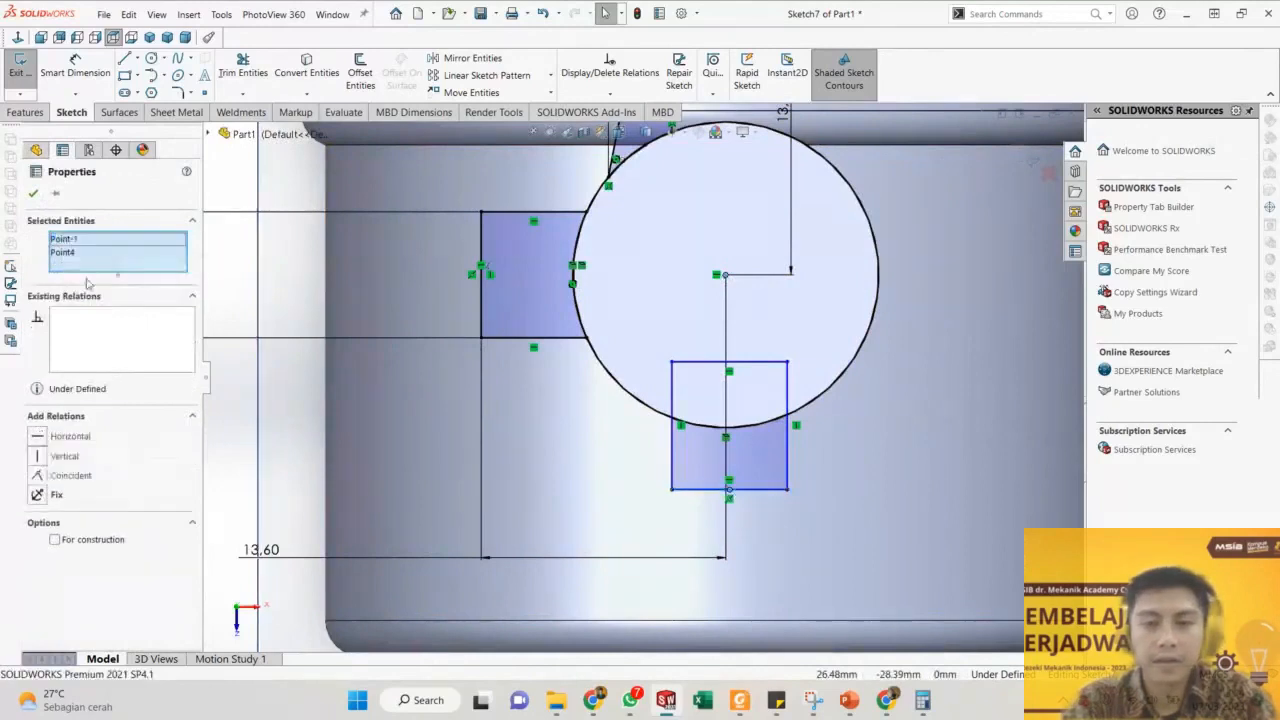
left_click(620, 317)
Trim the new rectangle's portions inside the boss circle and close the lower tab profile with an arc along the boss edge.
right_click_drag(728, 374, 810, 313)
left_click_drag(810, 313, 686, 369)
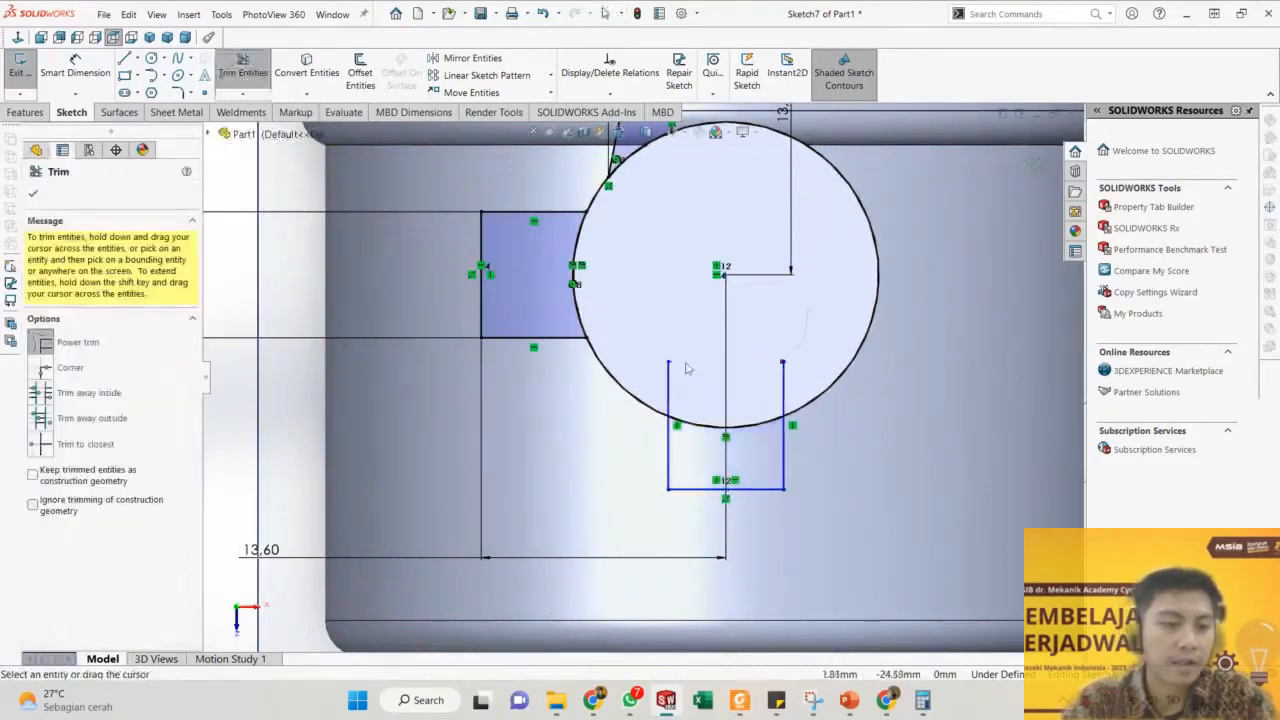
scroll(712, 229, "up", 3)
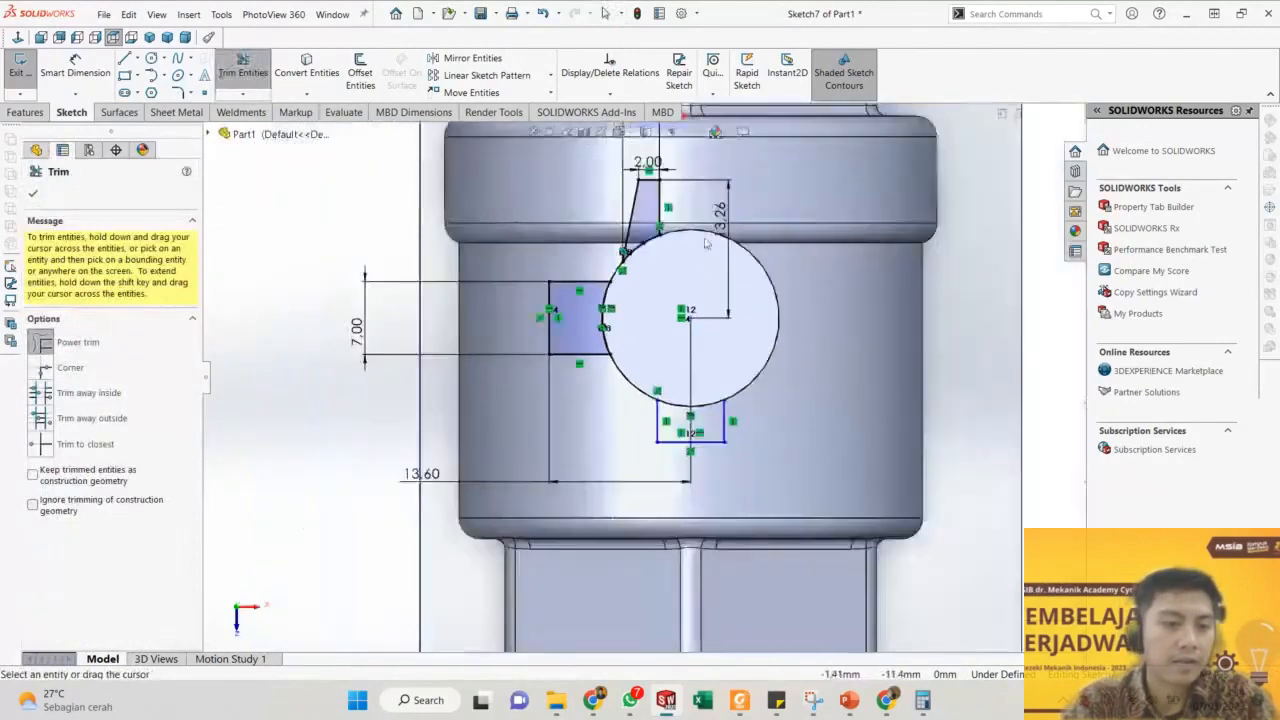
scroll(672, 457, "down", 2)
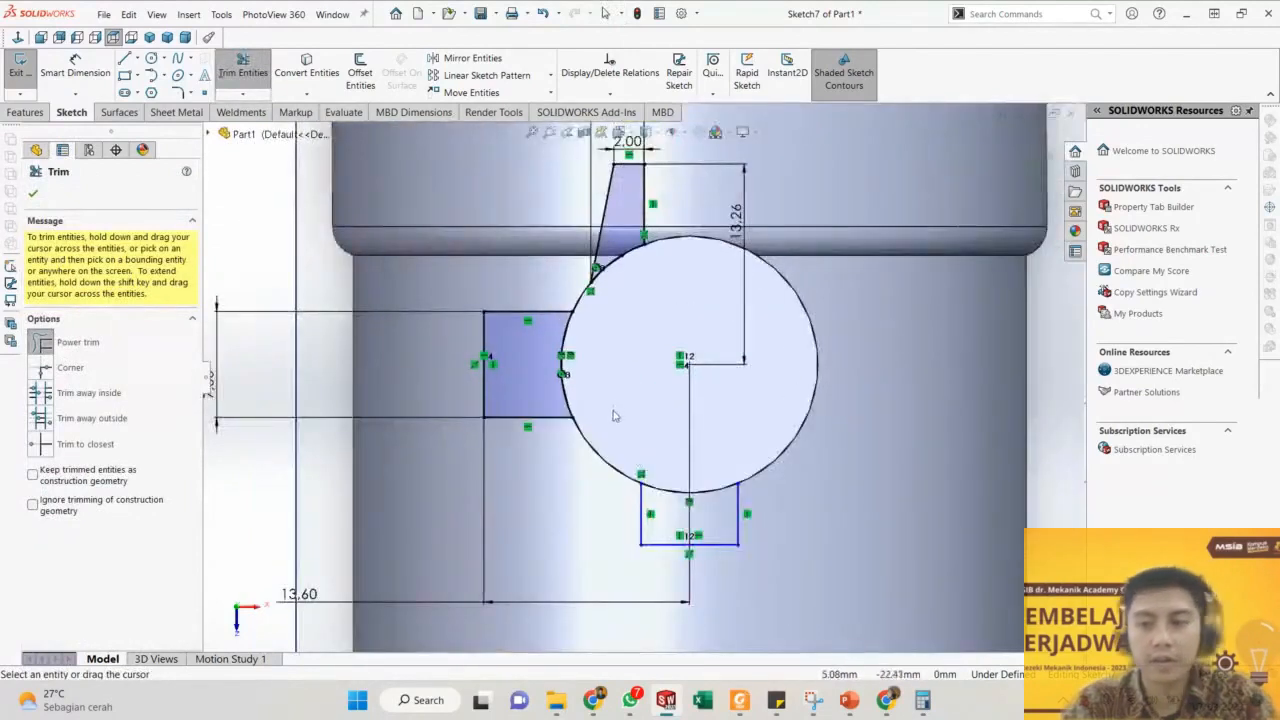
key("Escape")
scroll(614, 425, "down", 3)
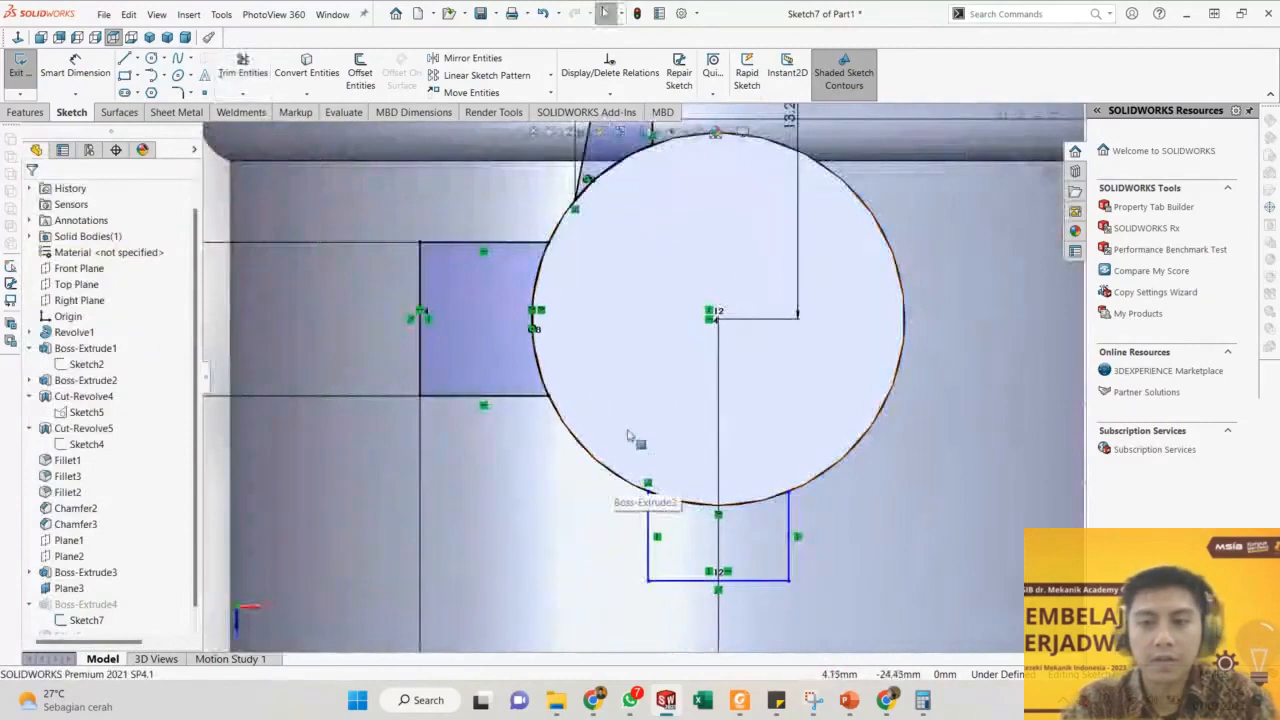
key("Return")
left_click_drag(639, 402, 580, 491)
scroll(619, 444, "up", 2)
key("Escape")
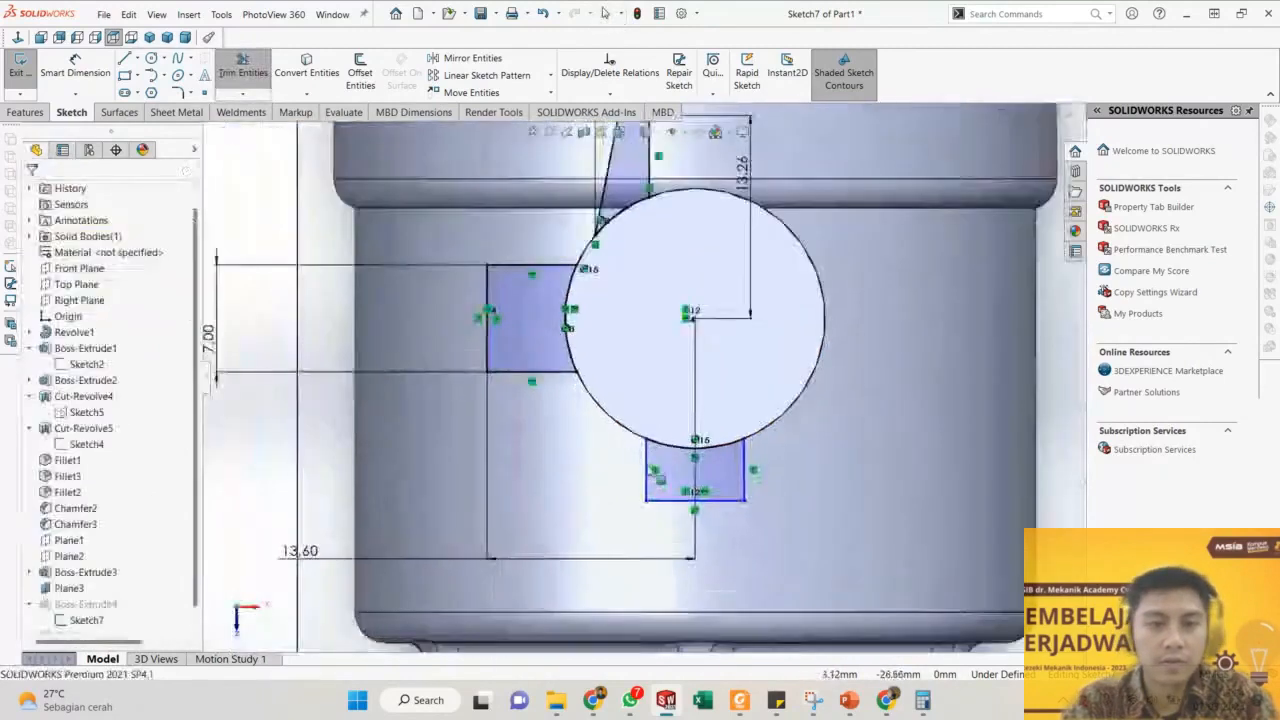
Dimension the lower tab's width to 7 mm, following the reference drawing.
scroll(644, 370, "up", 10)
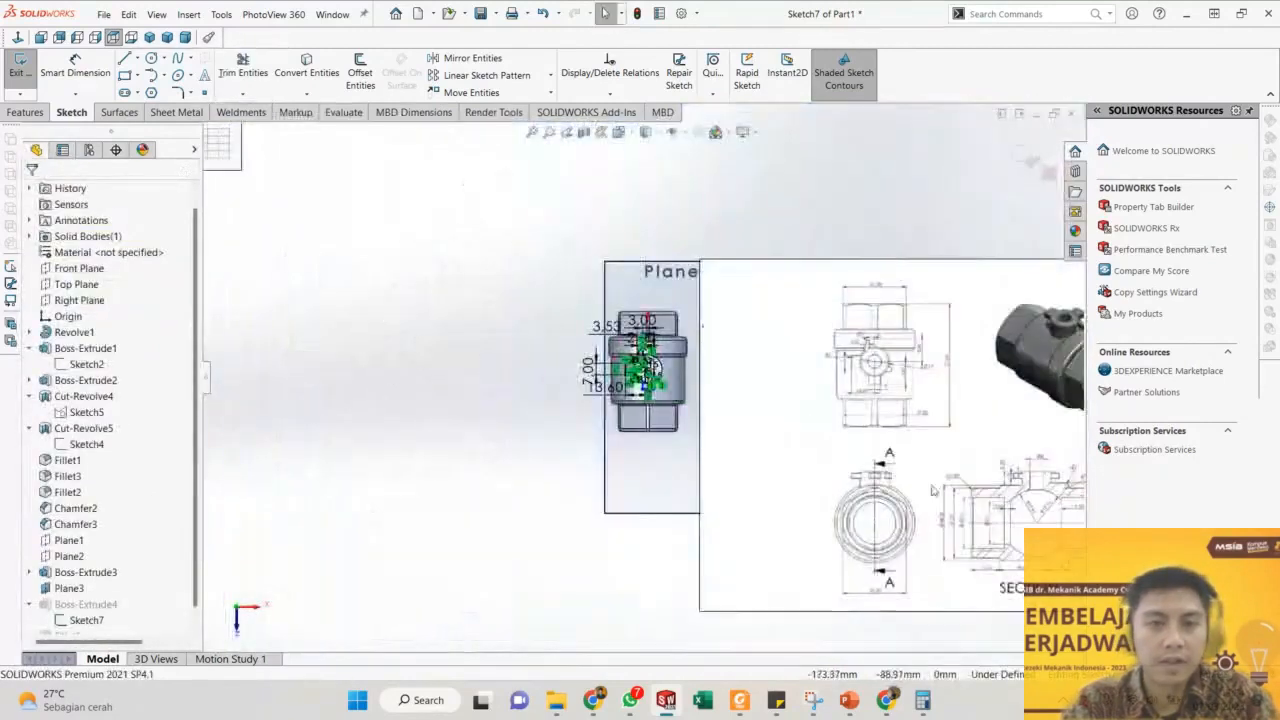
scroll(931, 487, "down", 2)
scroll(857, 343, "down", 1)
right_click_drag(875, 481, 826, 473)
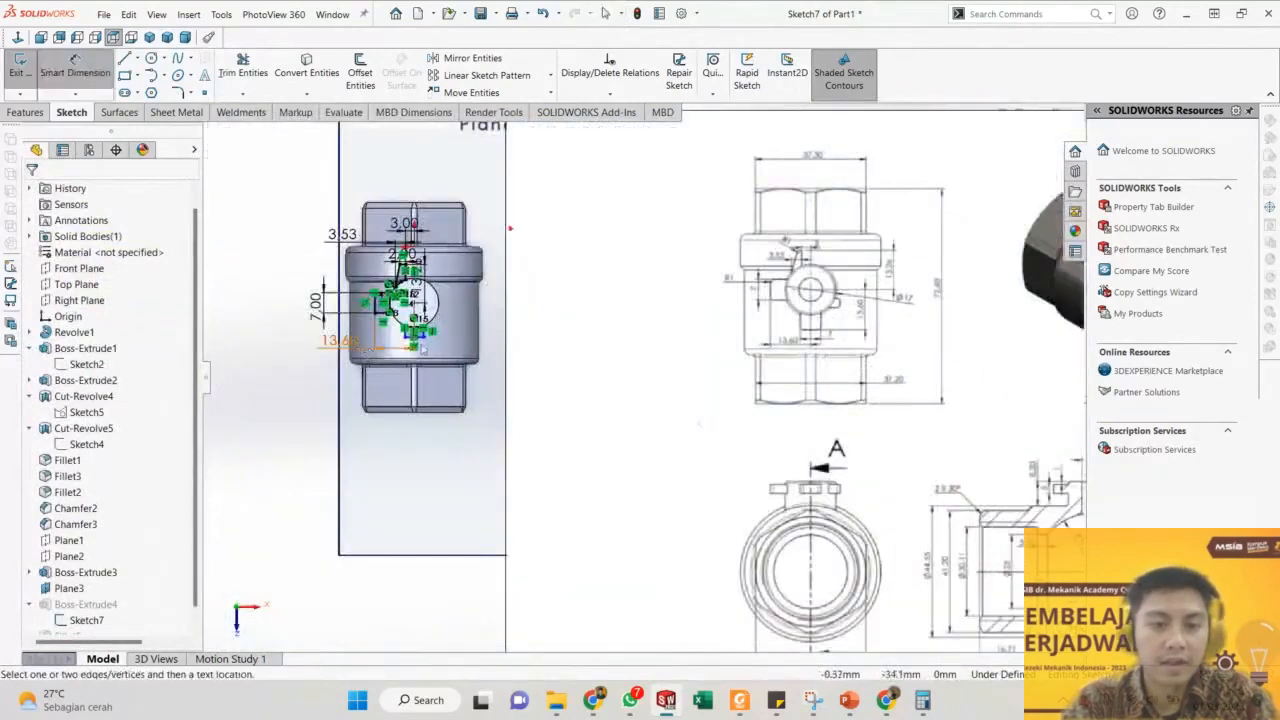
scroll(420, 346, "down", 1)
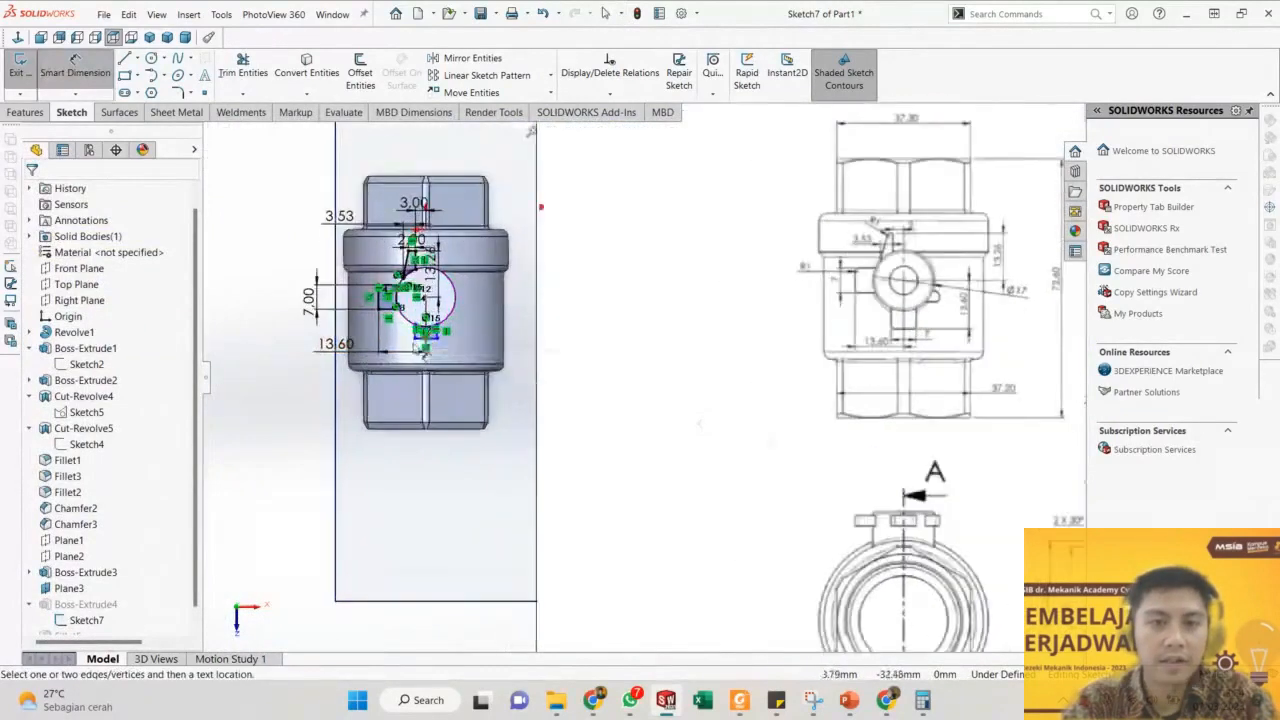
scroll(421, 348, "down", 2)
left_click(473, 345)
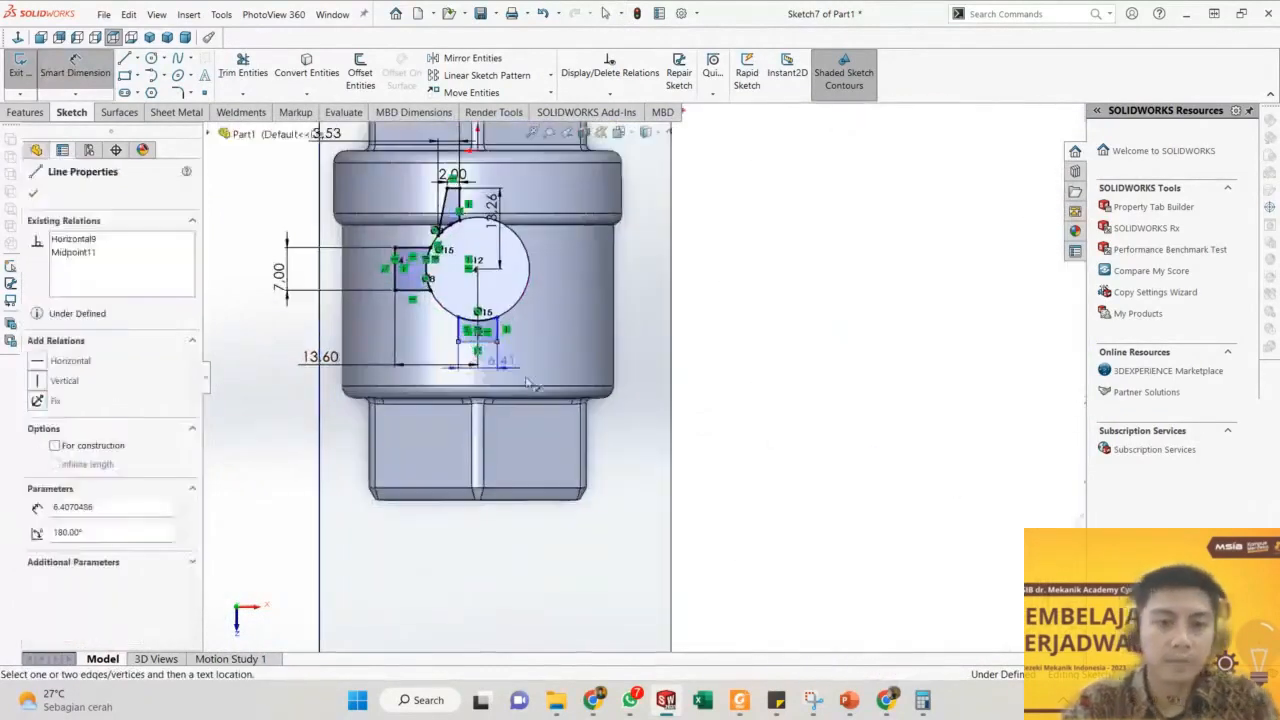
left_click(648, 412)
type("7")
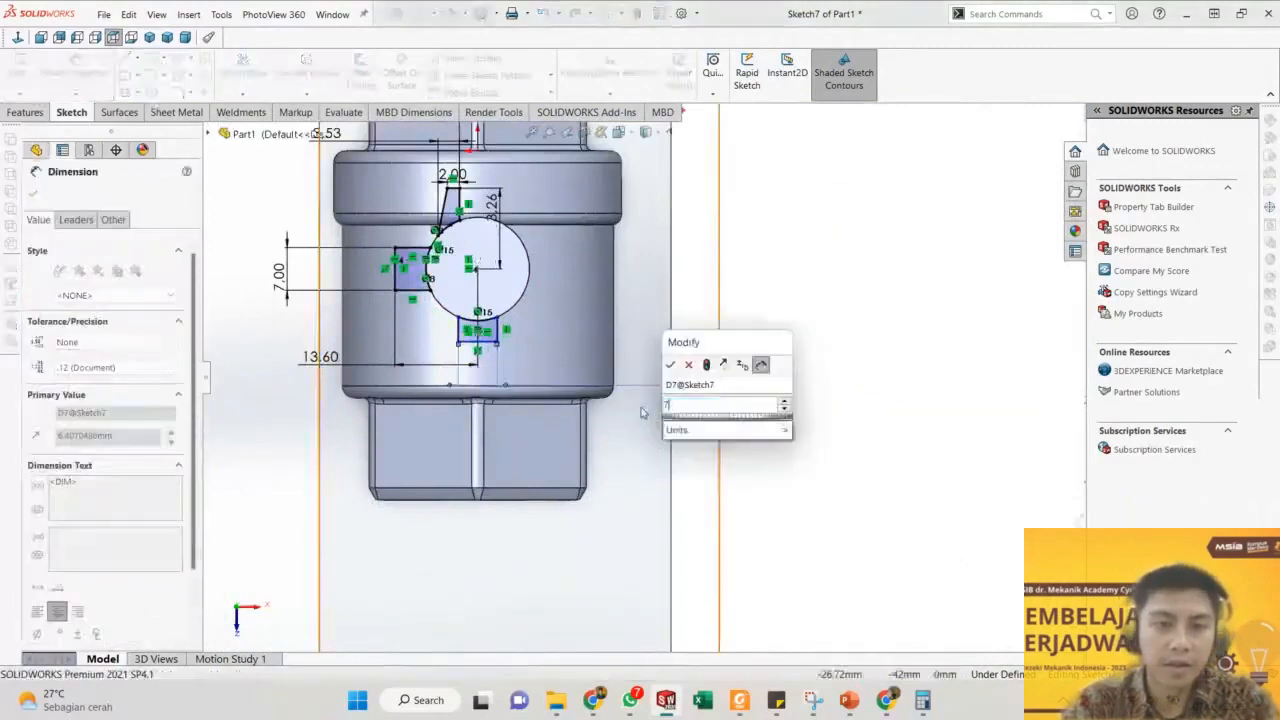
key("Return")
Dimension the distance from the lower tab's outer edge to the stem boss centre as 13.60 mm.
scroll(414, 321, "down", 3)
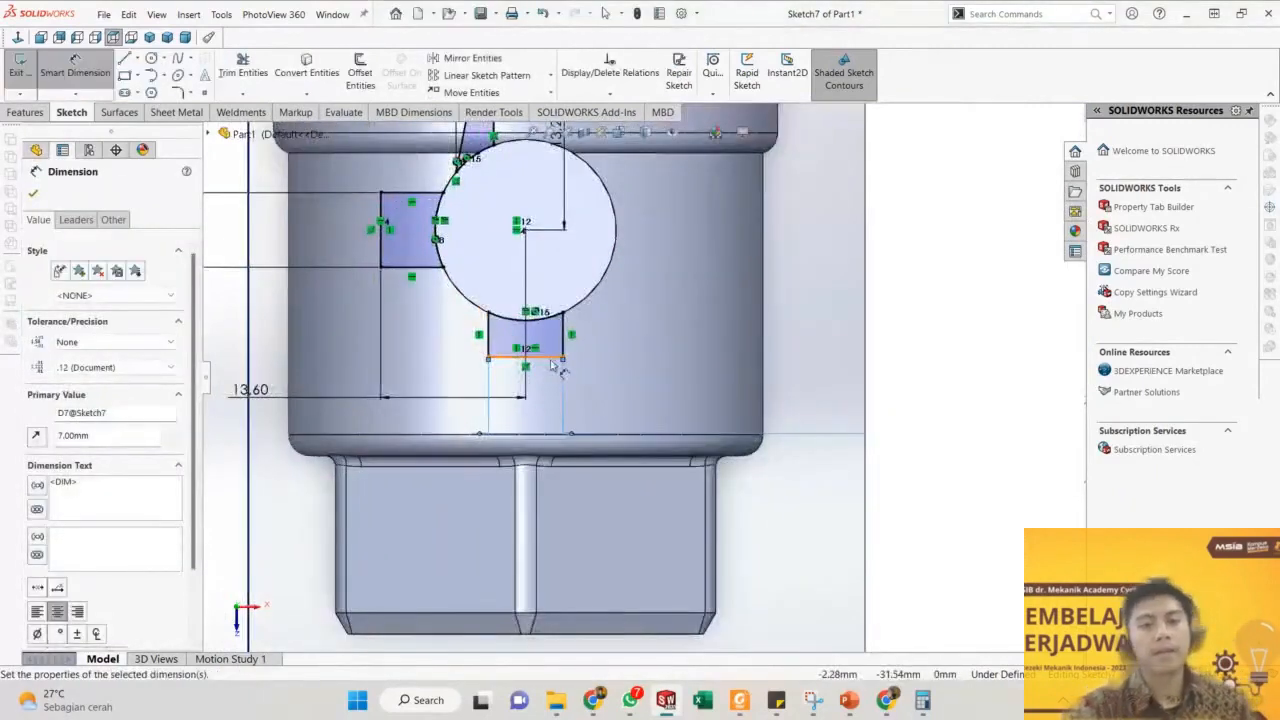
left_click(552, 357)
left_click(525, 229)
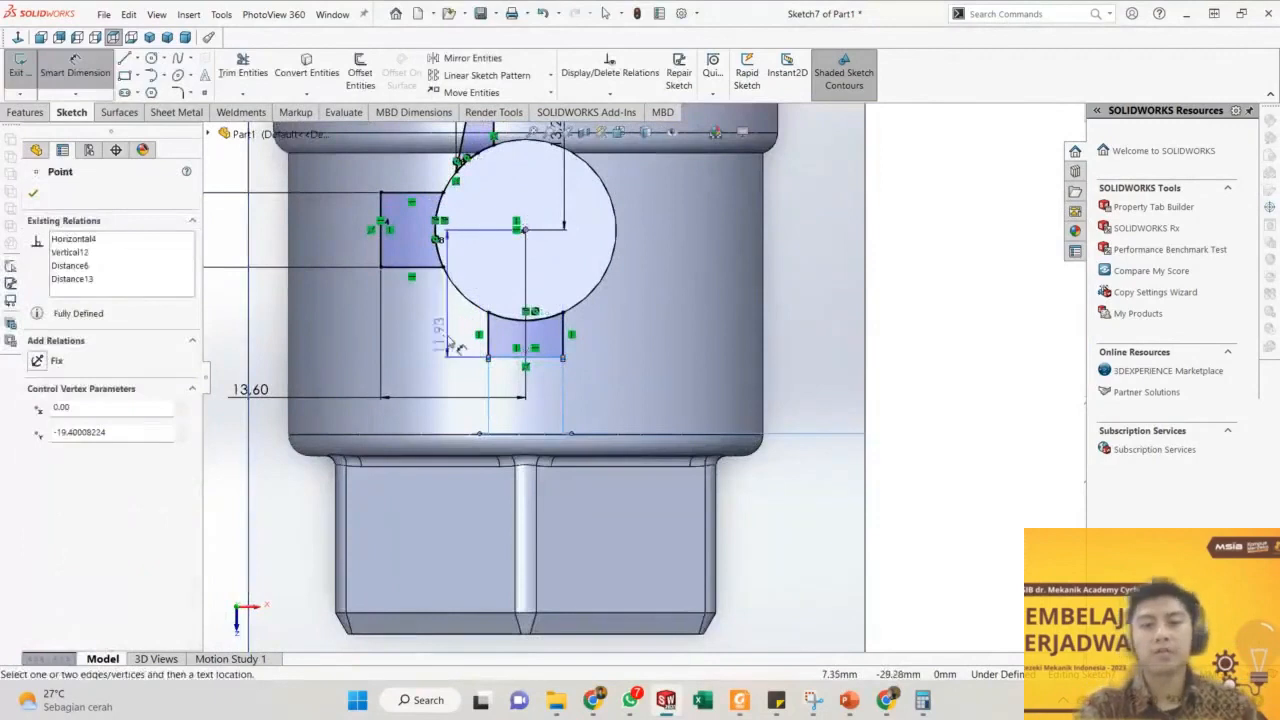
left_click(450, 342)
type("12")
key("Return")
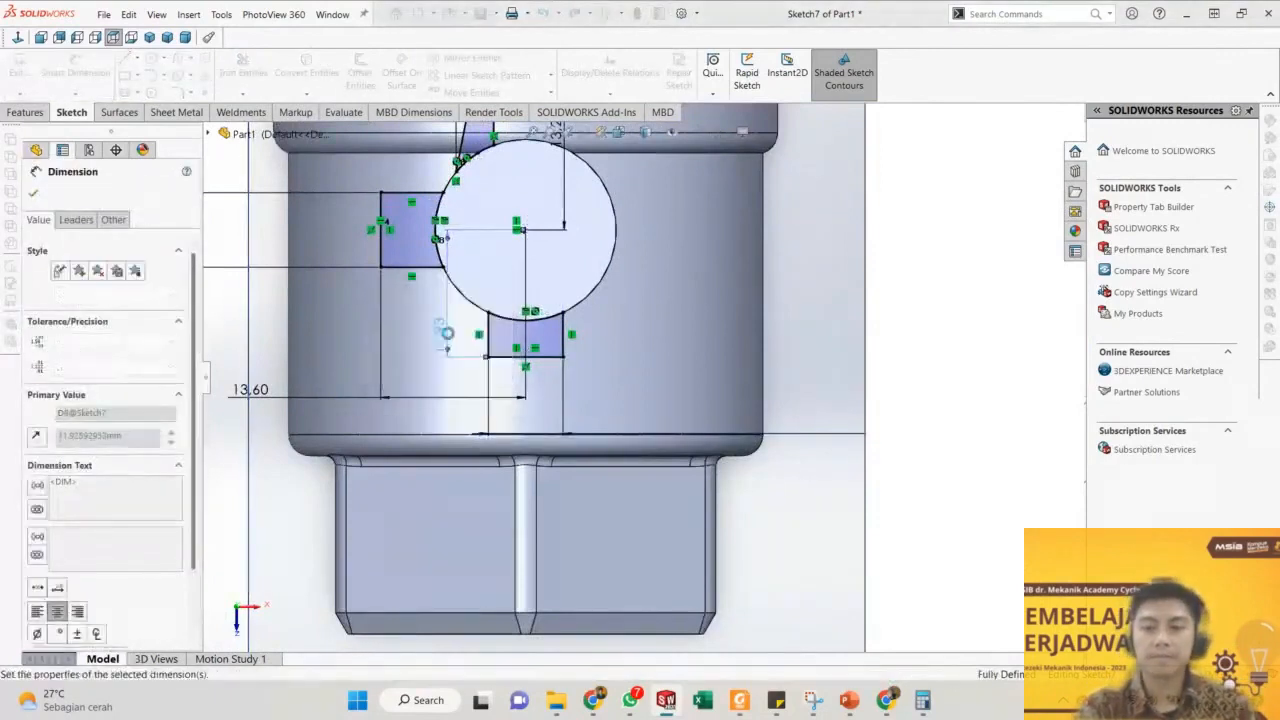
key("Escape")
scroll(650, 360, "up", 3)
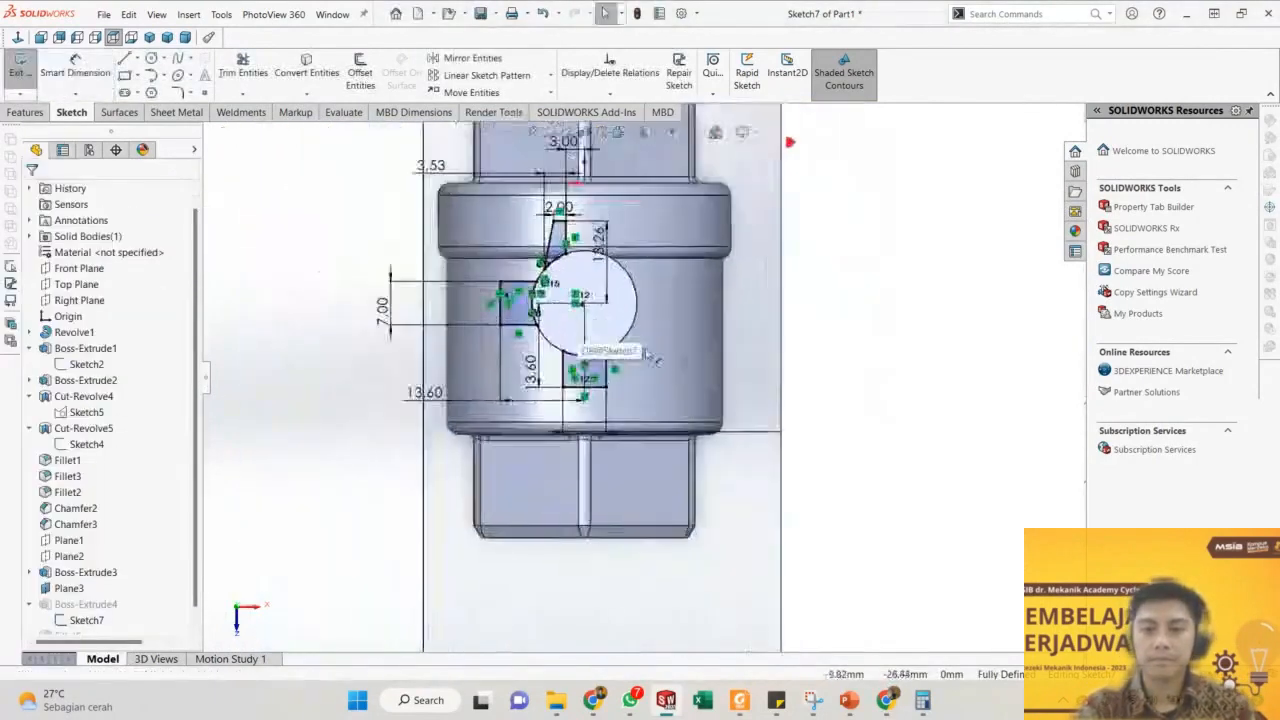
scroll(648, 355, "up", 4)
scroll(991, 403, "down", 3)
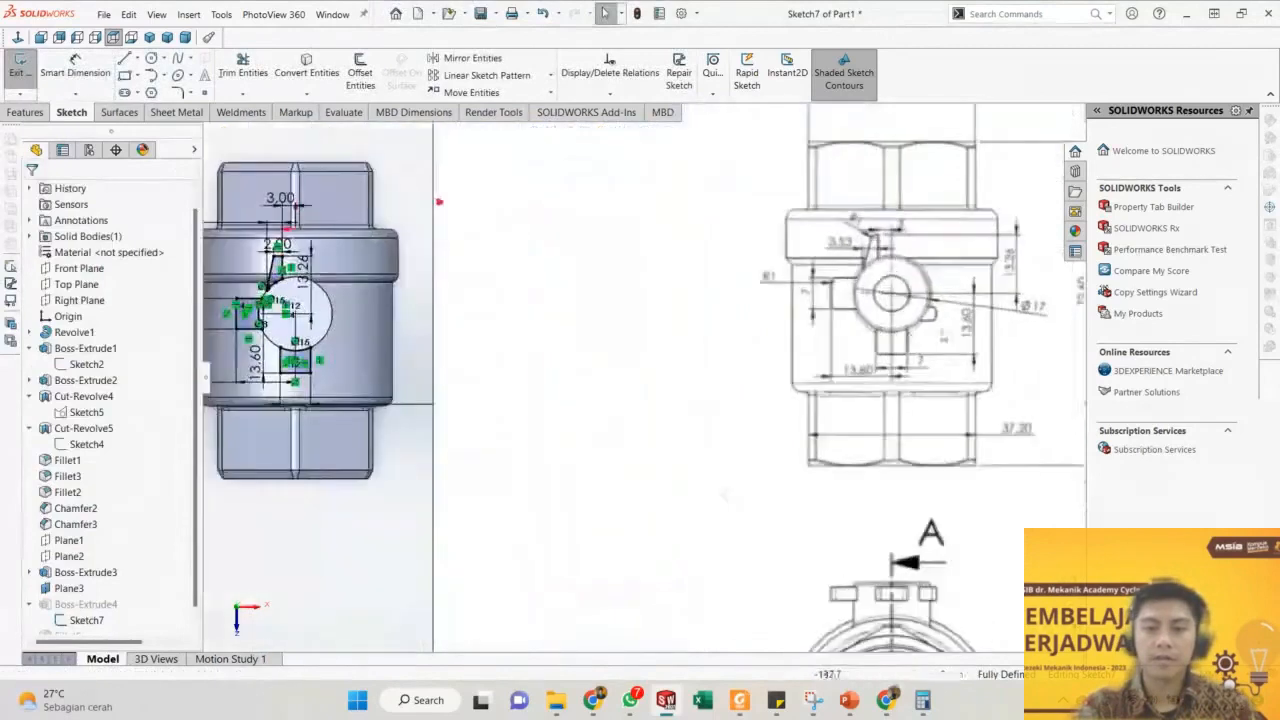
Compare the tab sketch around the stem boss with the top view of the reference drawing.
scroll(950, 330, "down", 1)
scroll(948, 330, "up", 4)
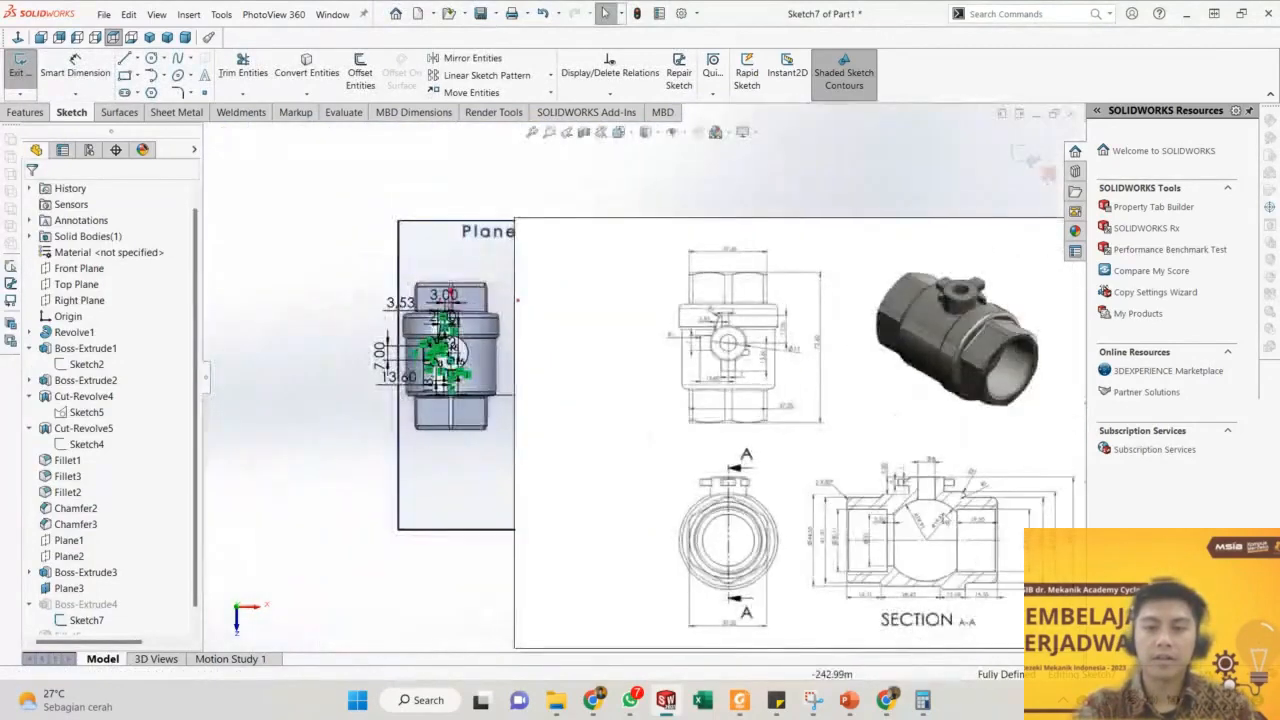
scroll(684, 376, "up", 1)
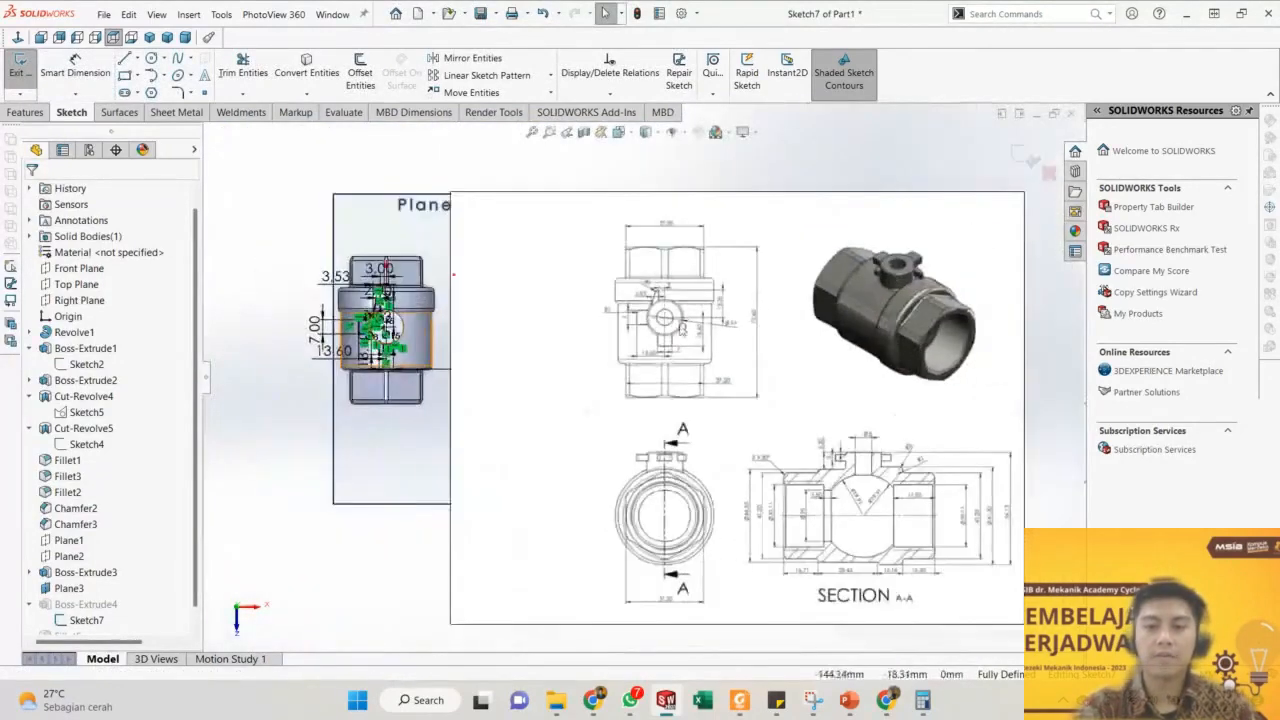
scroll(683, 328, "down", 4)
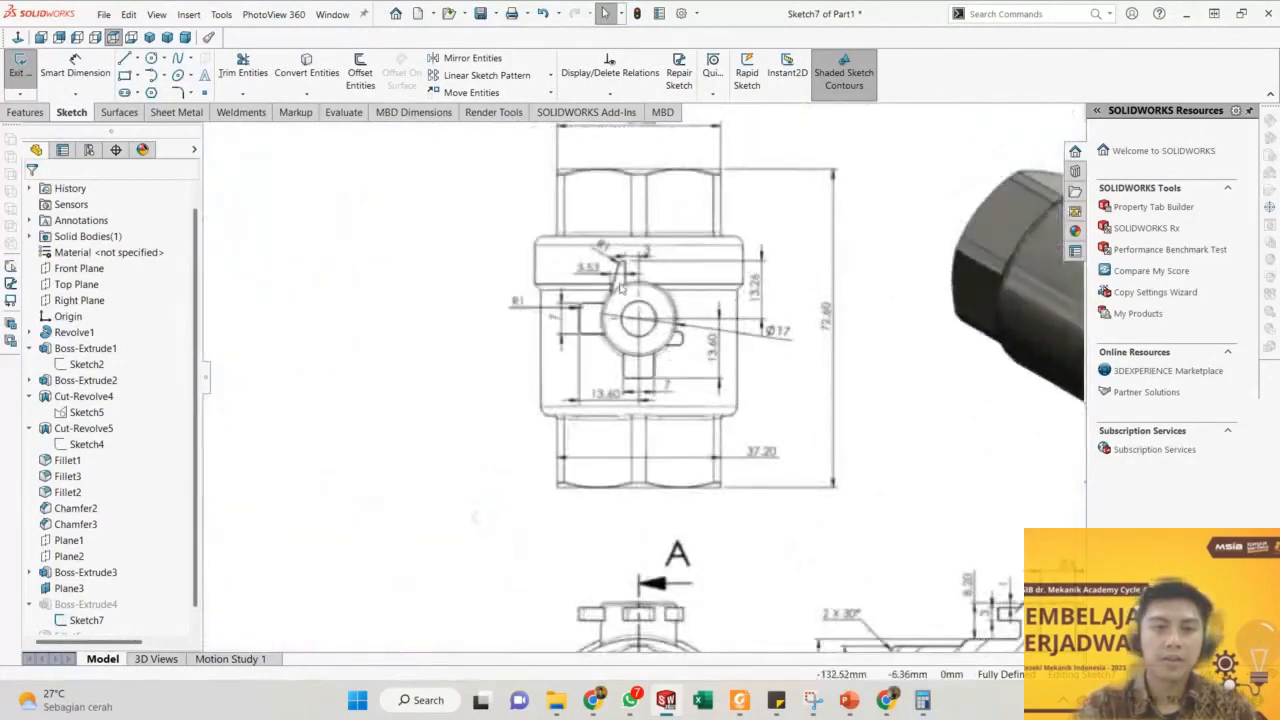
scroll(512, 308, "up", 1)
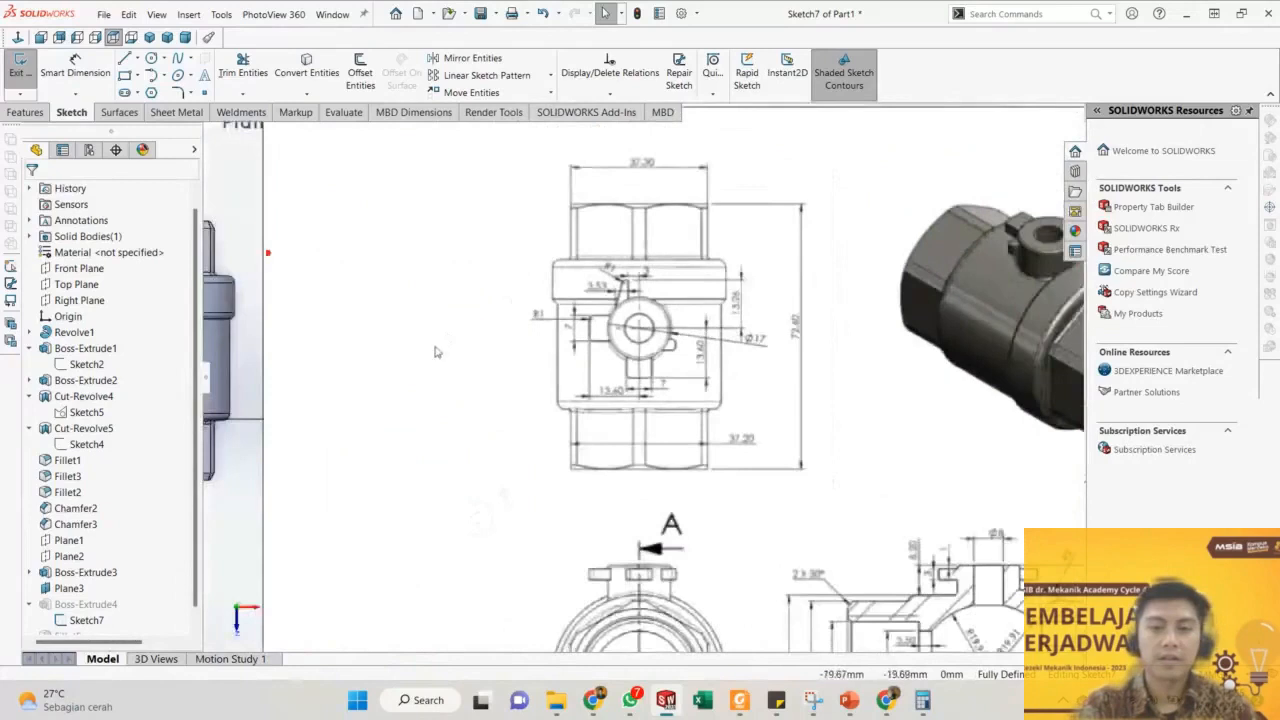
scroll(435, 352, "up", 2)
scroll(450, 378, "down", 3)
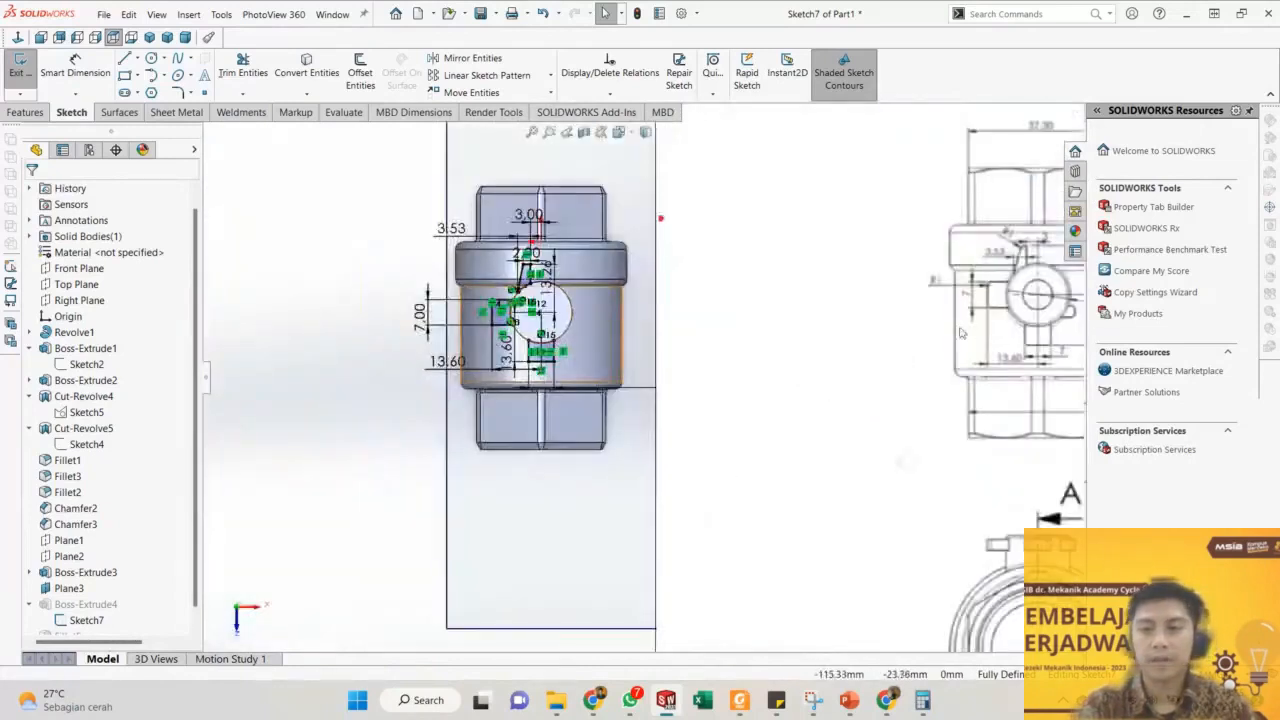
right_click(392, 264)
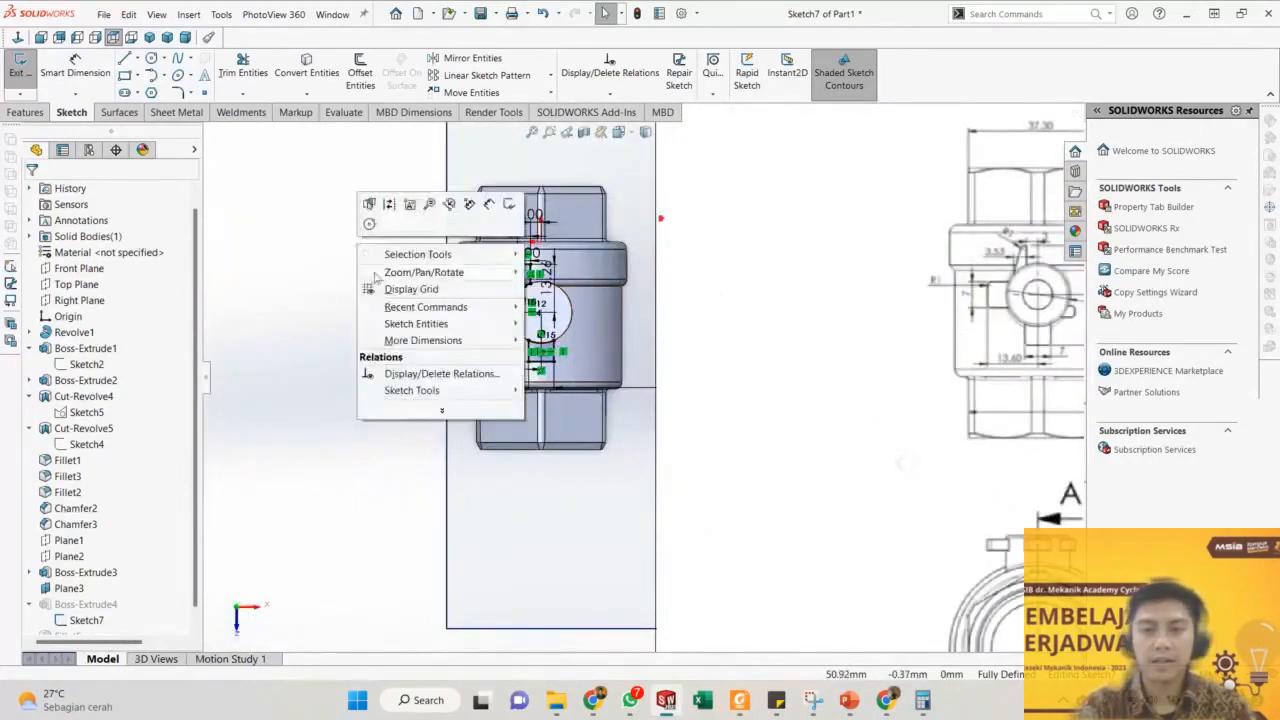
key("Escape")
scroll(638, 375, "up", 2)
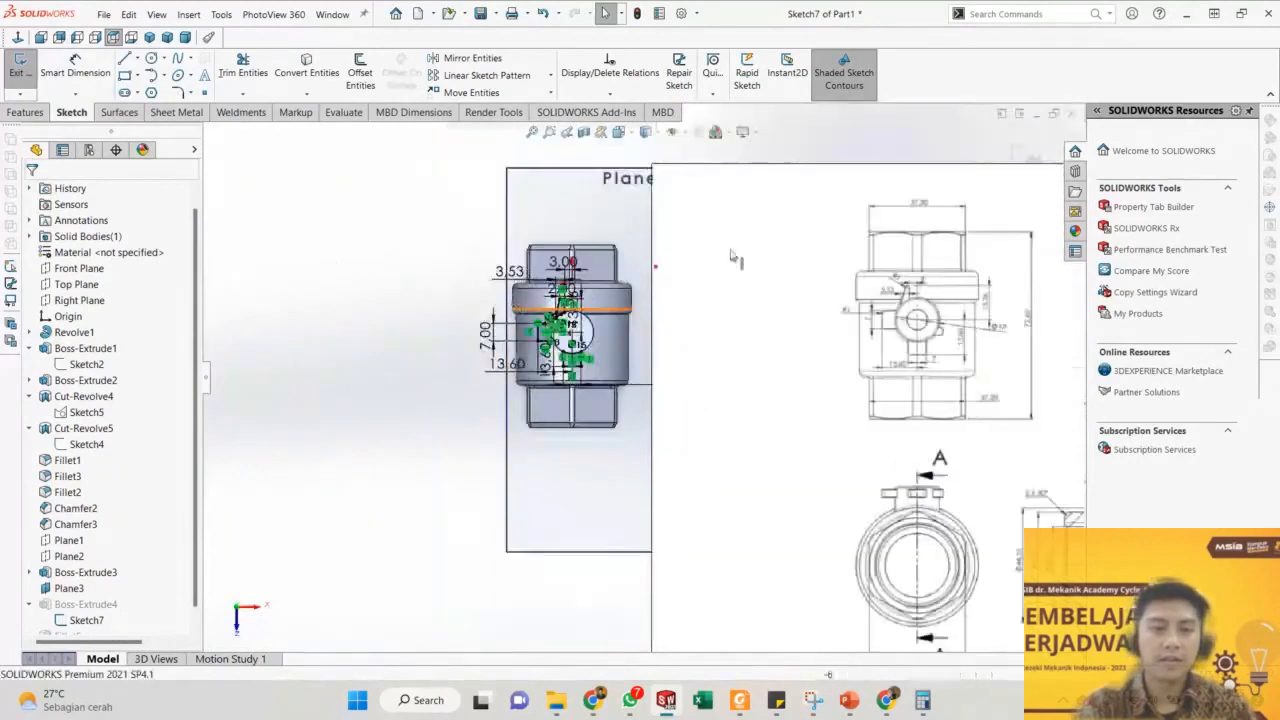
left_click(26, 114)
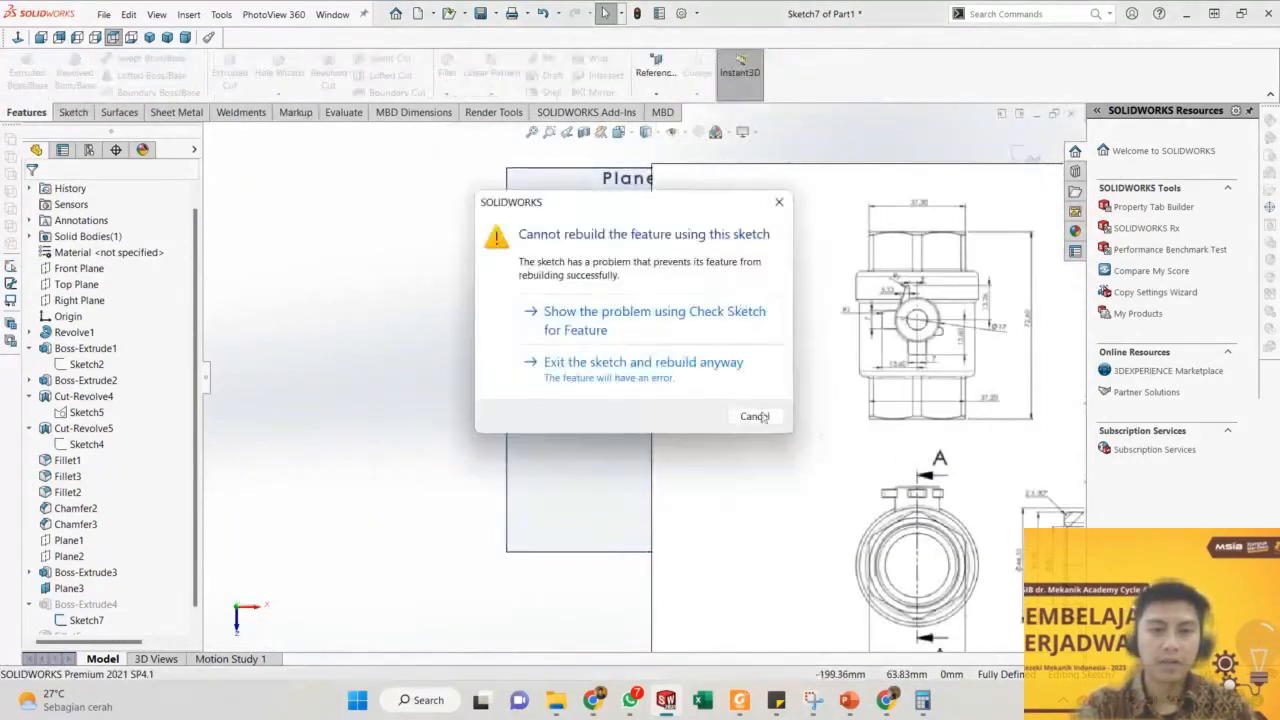
left_click(755, 417)
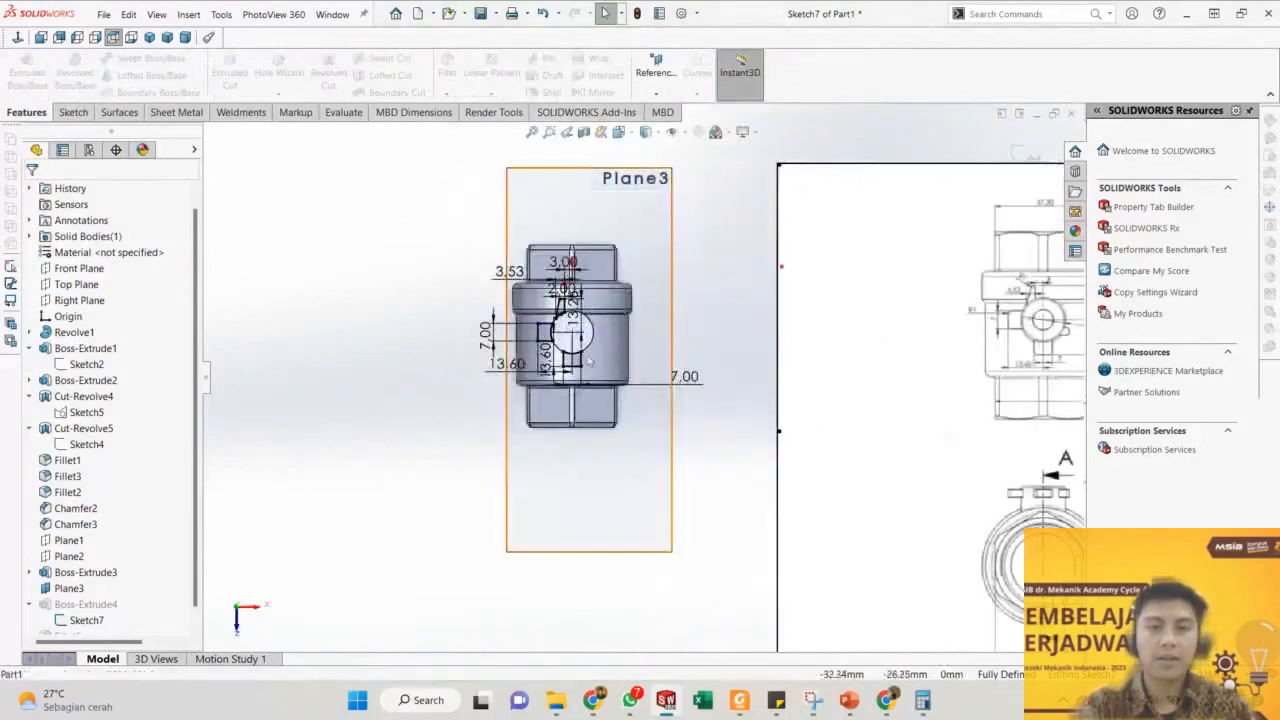
scroll(530, 347, "down", 7)
mouse_move(522, 335)
middle_mouse_down()
mouse_move(553, 286)
mouse_move(572, 303)
mouse_move(556, 296)
middle_mouse_up()
scroll(445, 261, "down", 2)
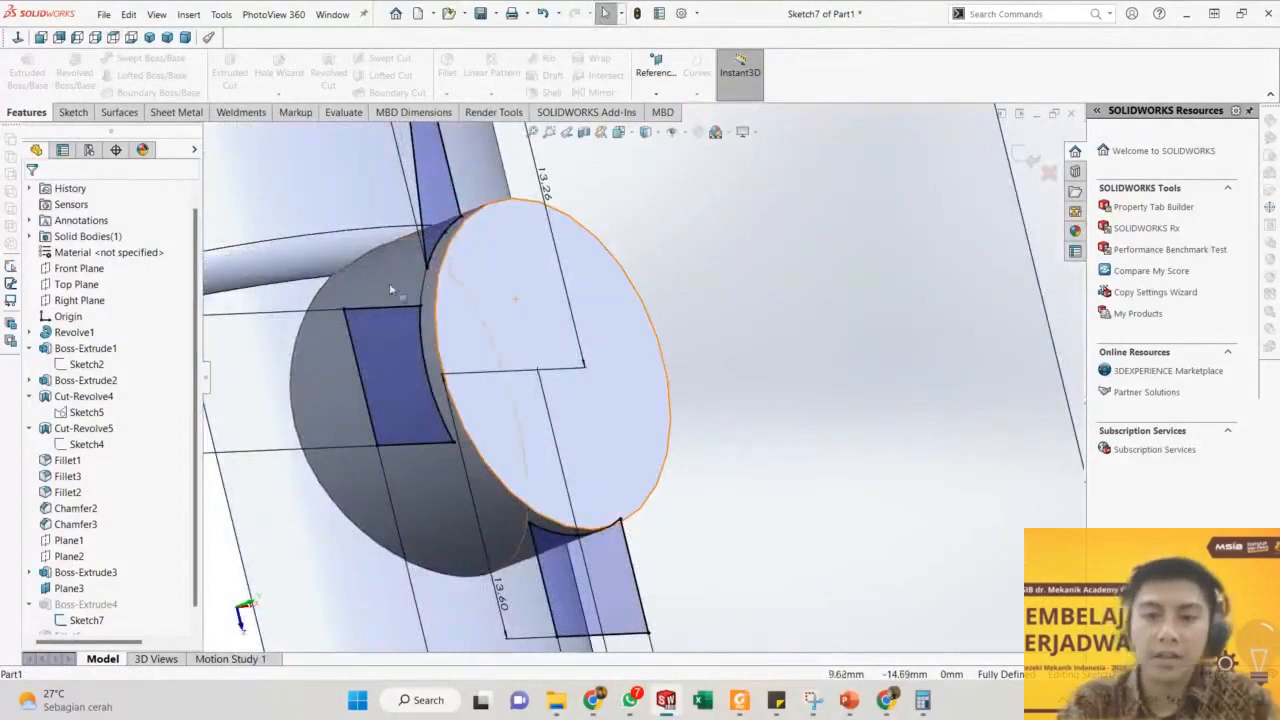
key("t")
scroll(463, 297, "up", 3)
middle_click_drag(463, 297, 441, 311)
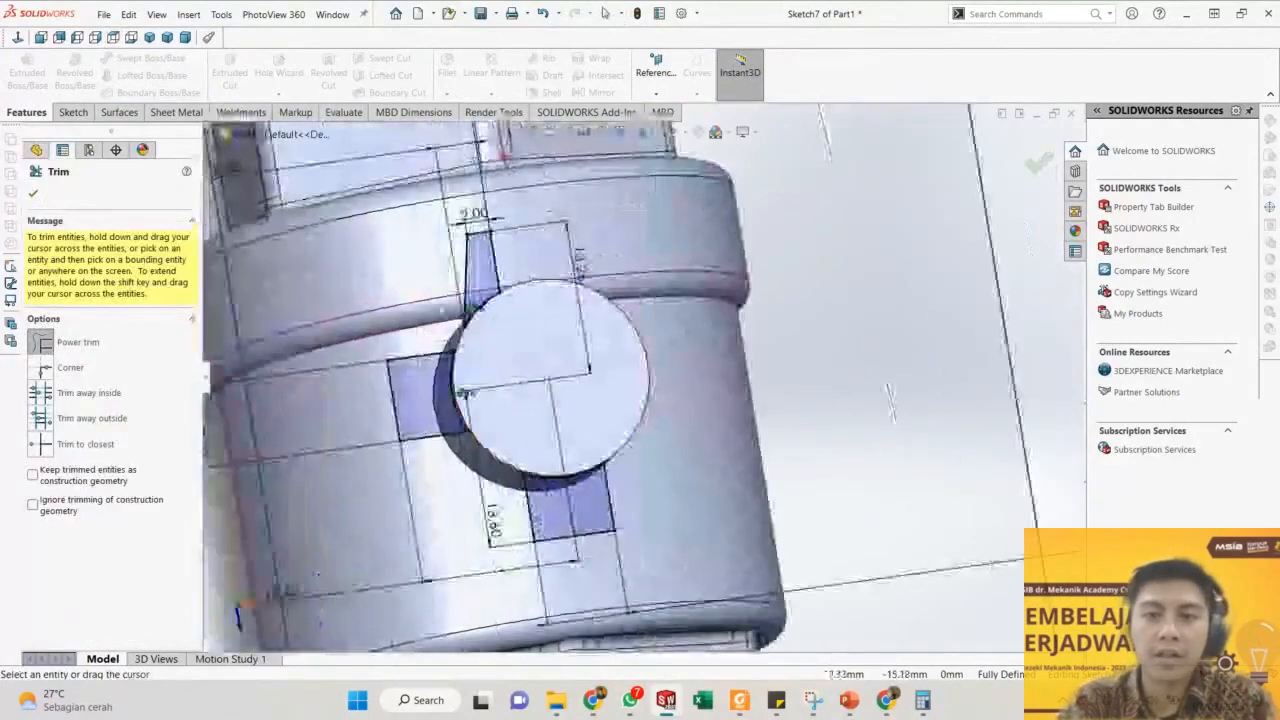
key("Escape")
Check the tab sketch for feature problems and delete the overlapping arc where the upper tab meets the stem boss.
left_click(1022, 157)
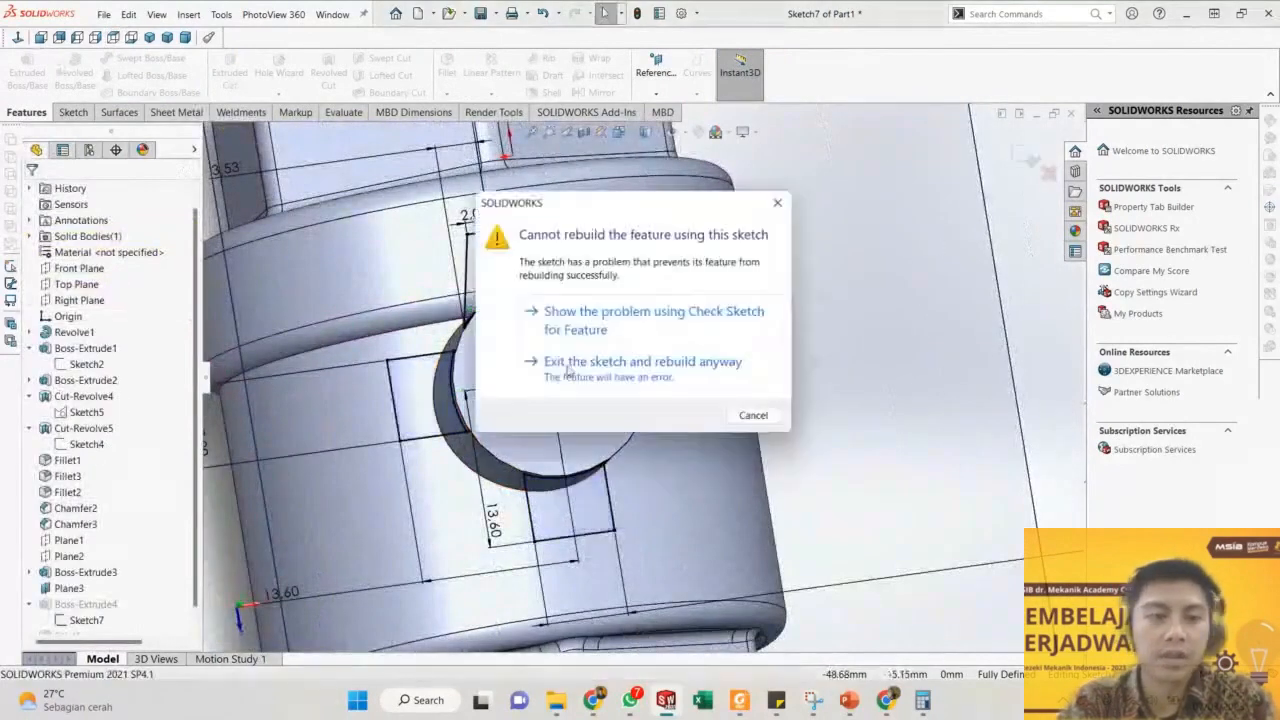
left_click(613, 335)
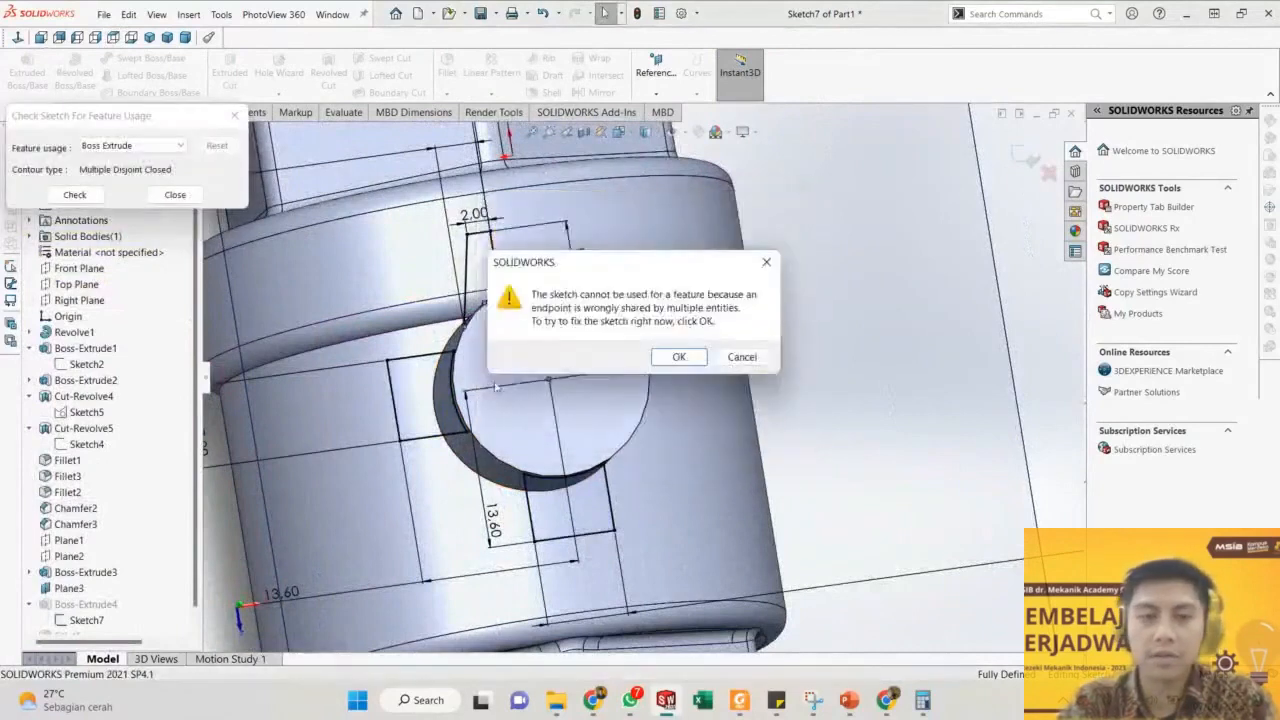
key("Return")
scroll(497, 342, "down", 5)
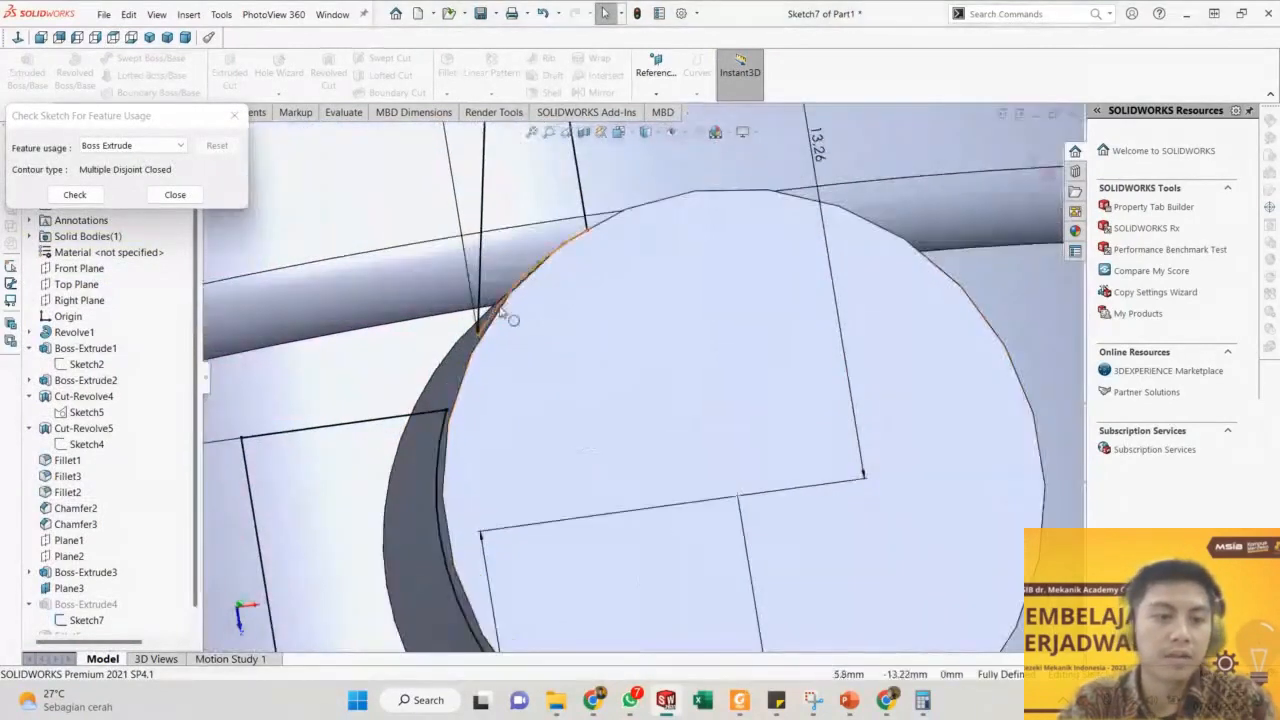
left_click(500, 308)
key("Delete")
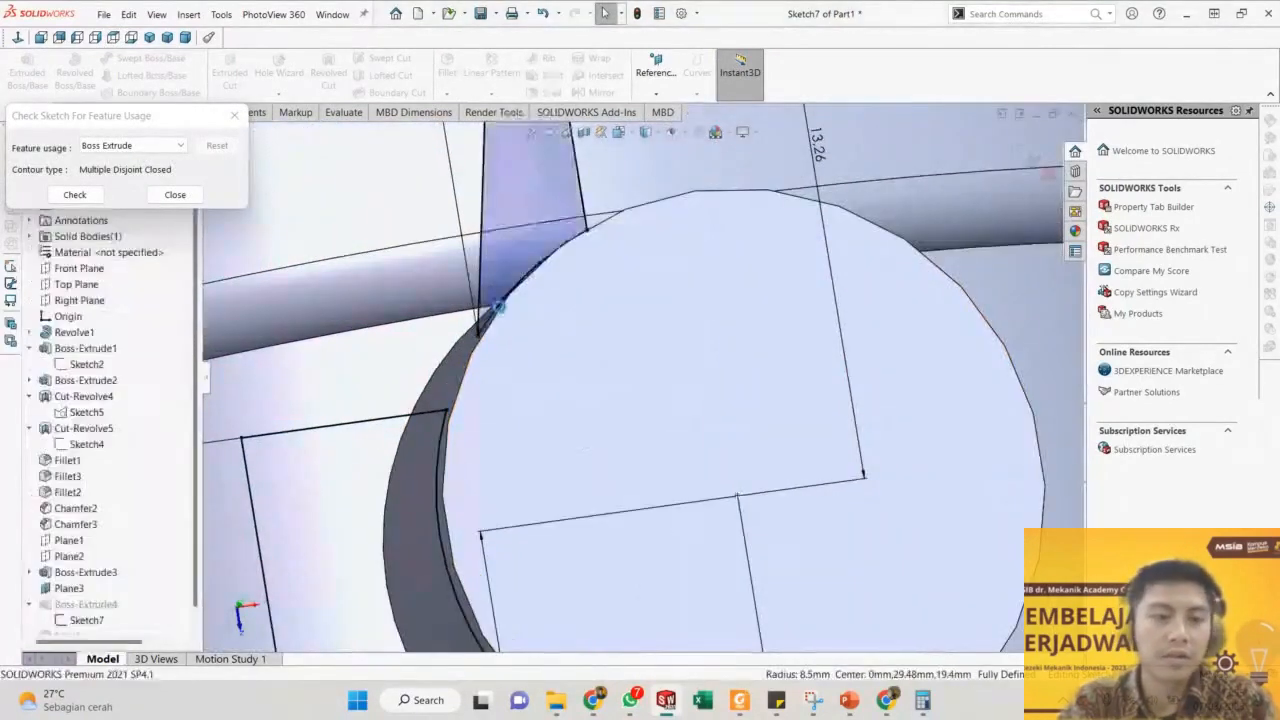
scroll(626, 372, "up", 7)
mouse_move(640, 386)
middle_mouse_down()
mouse_move(611, 443)
mouse_move(640, 420)
middle_mouse_up()
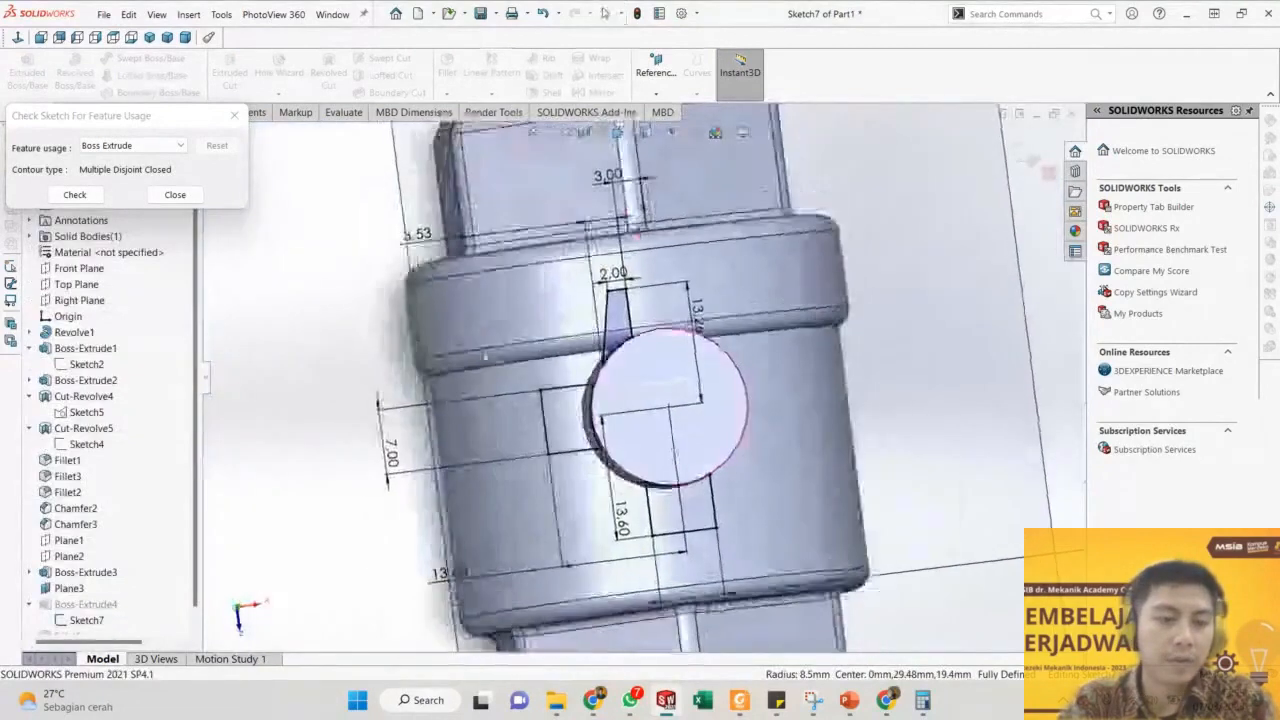
left_click(175, 195)
scroll(612, 358, "down", 4)
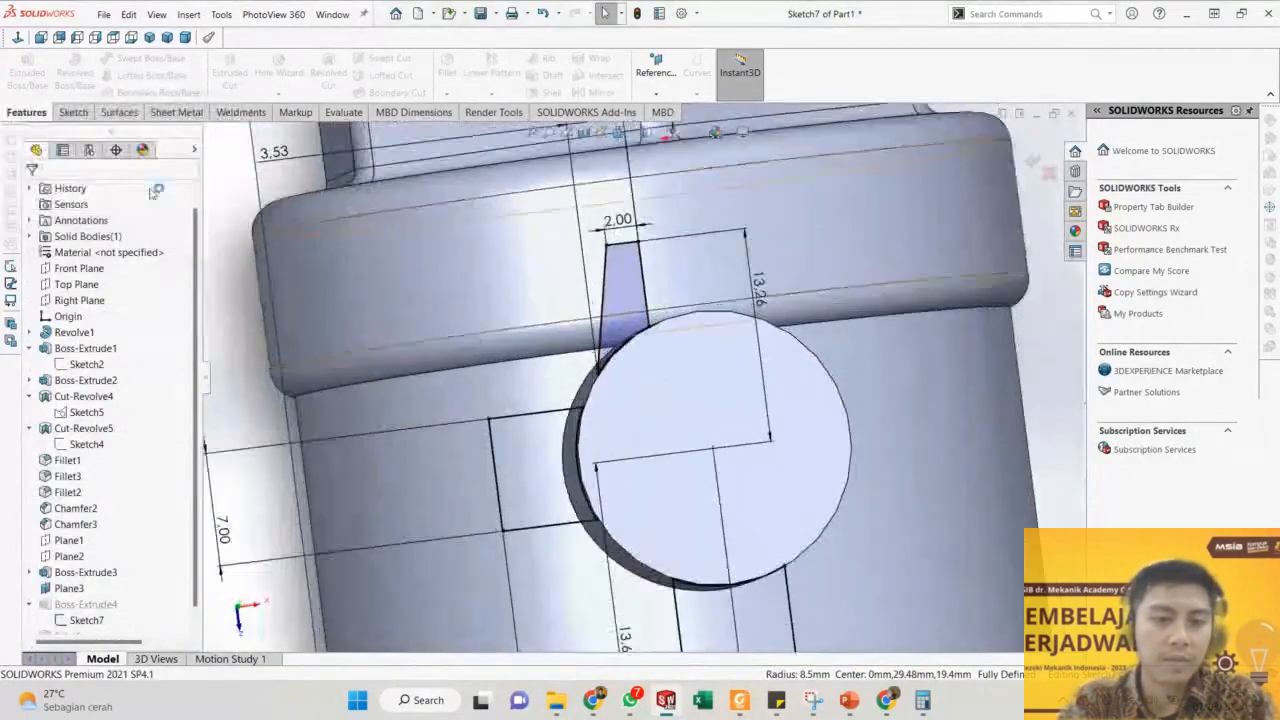
Recheck the sketch for Boss Extrude usage and delete the duplicate arc where the left tab meets the stem boss.
left_click(1033, 162)
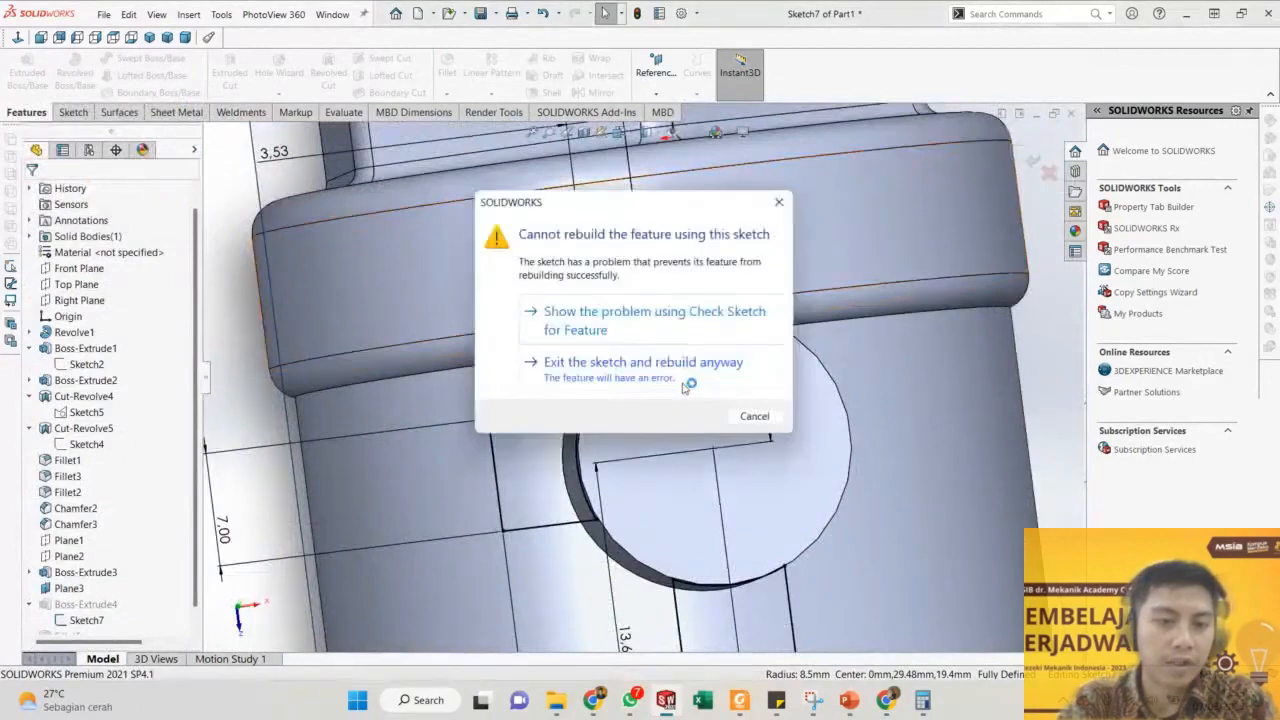
left_click(696, 319)
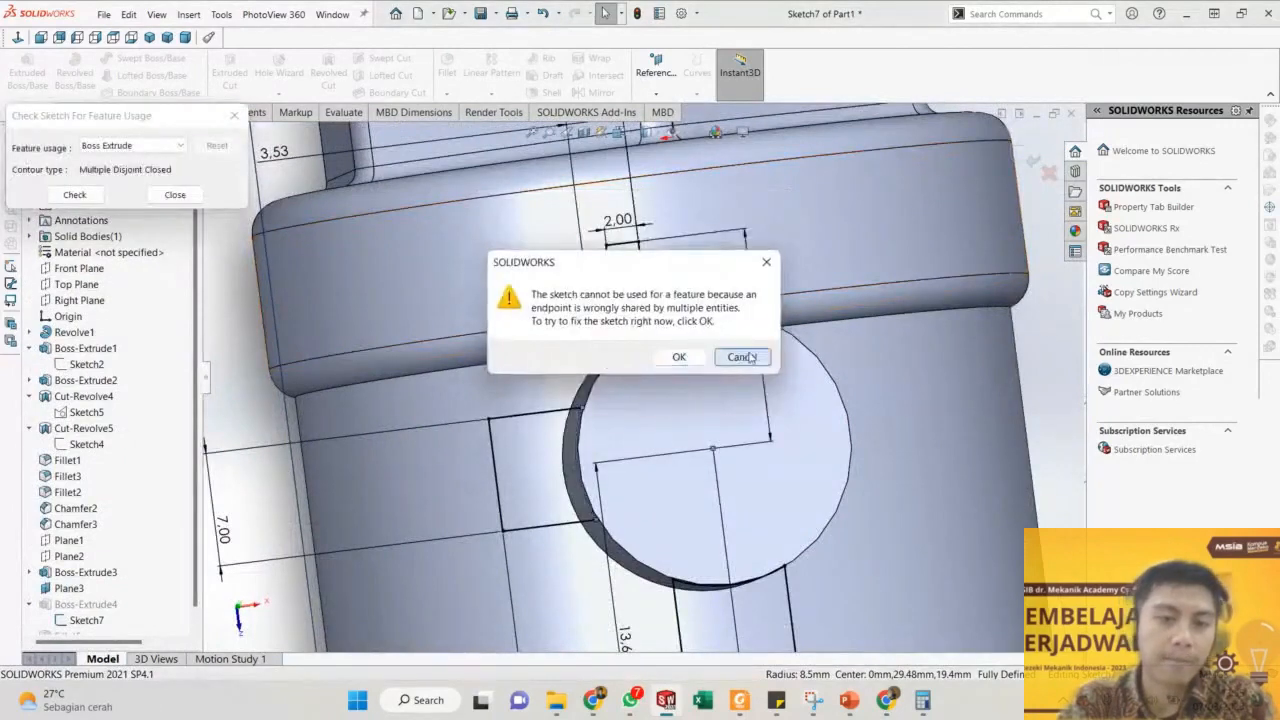
left_click(741, 357)
scroll(590, 440, "down", 3)
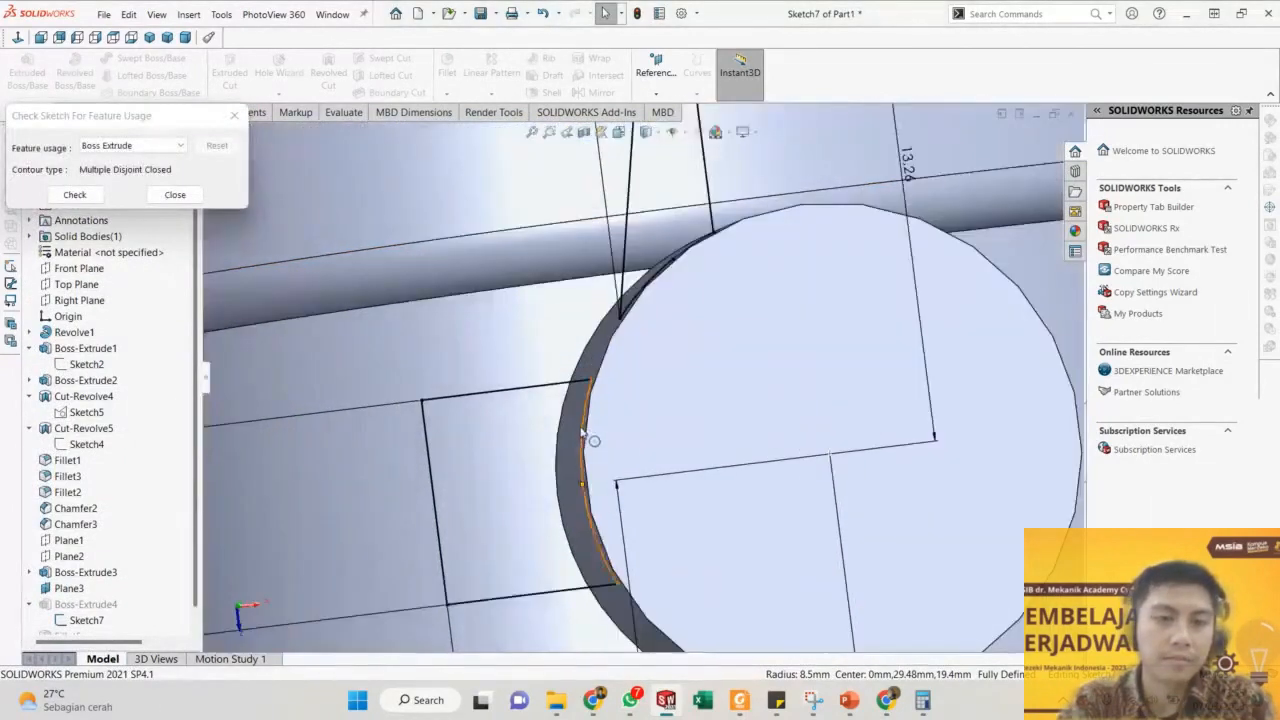
left_click(582, 430)
key("Delete")
Delete the remaining duplicate arc at the base of the upper tapered tab along the boss edge.
scroll(682, 378, "up", 4)
scroll(668, 352, "down", 1)
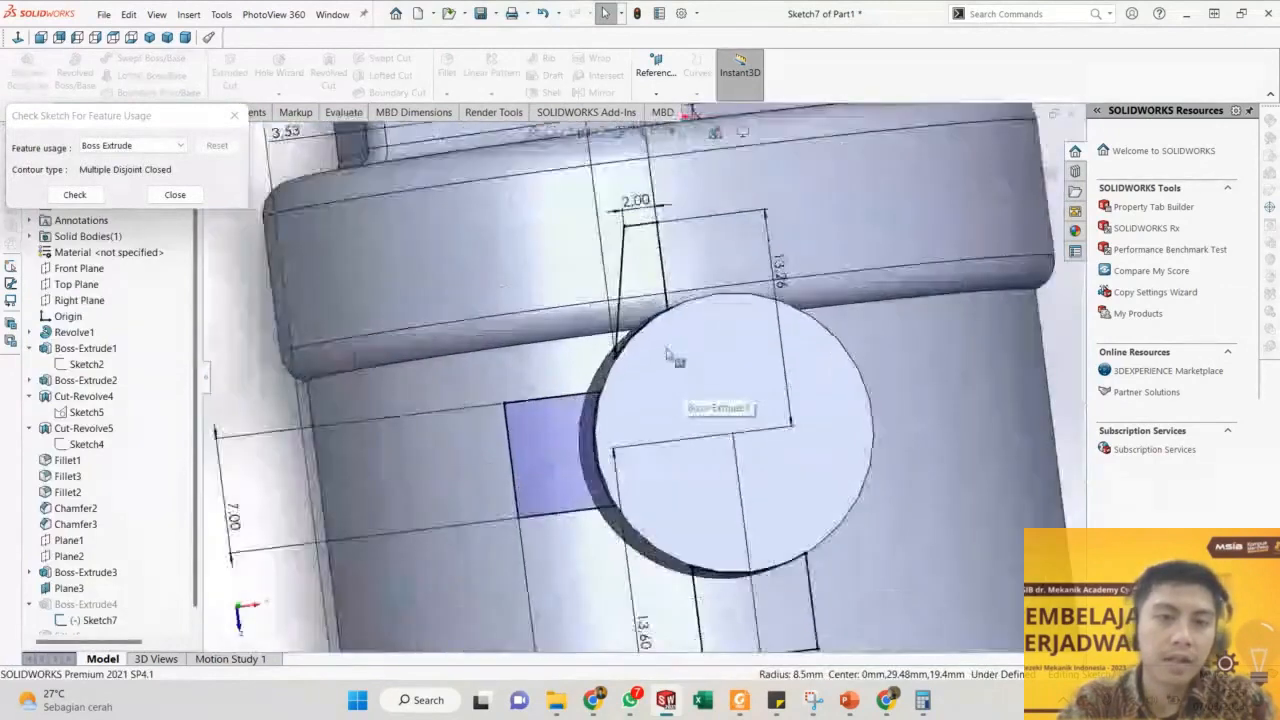
scroll(668, 352, "down", 2)
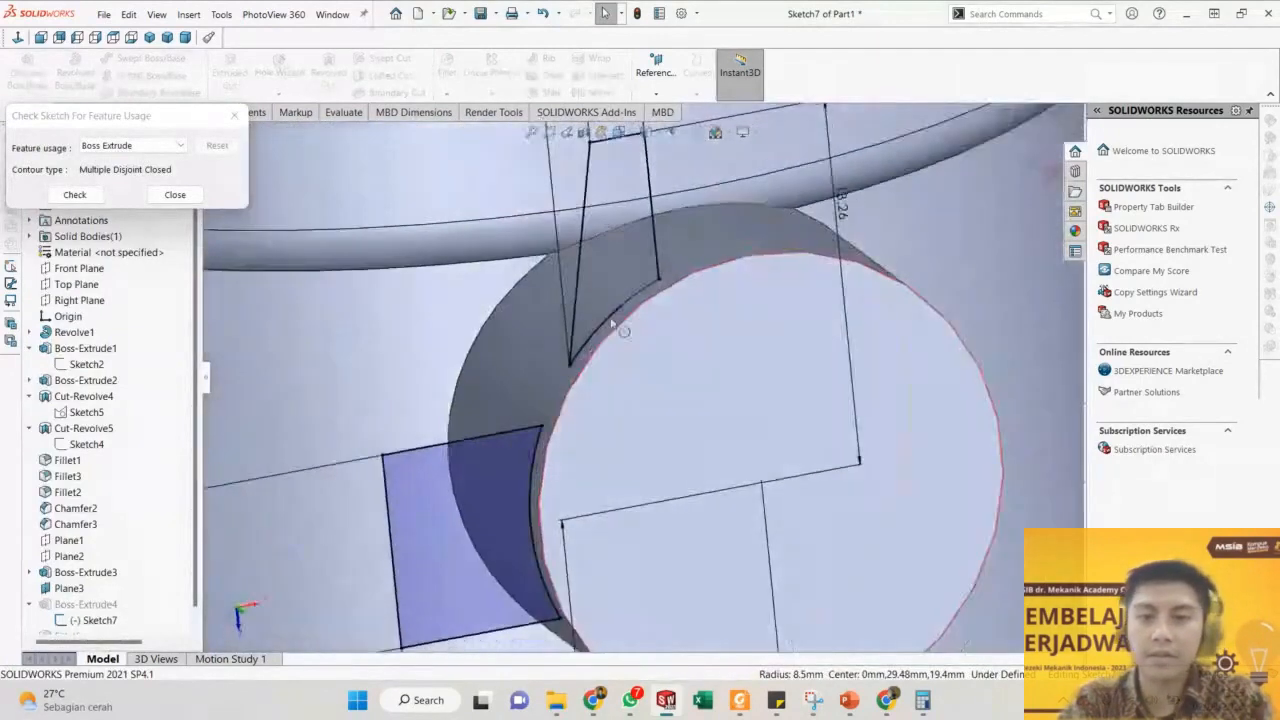
left_click(613, 321)
key("Delete")
scroll(645, 339, "up", 1)
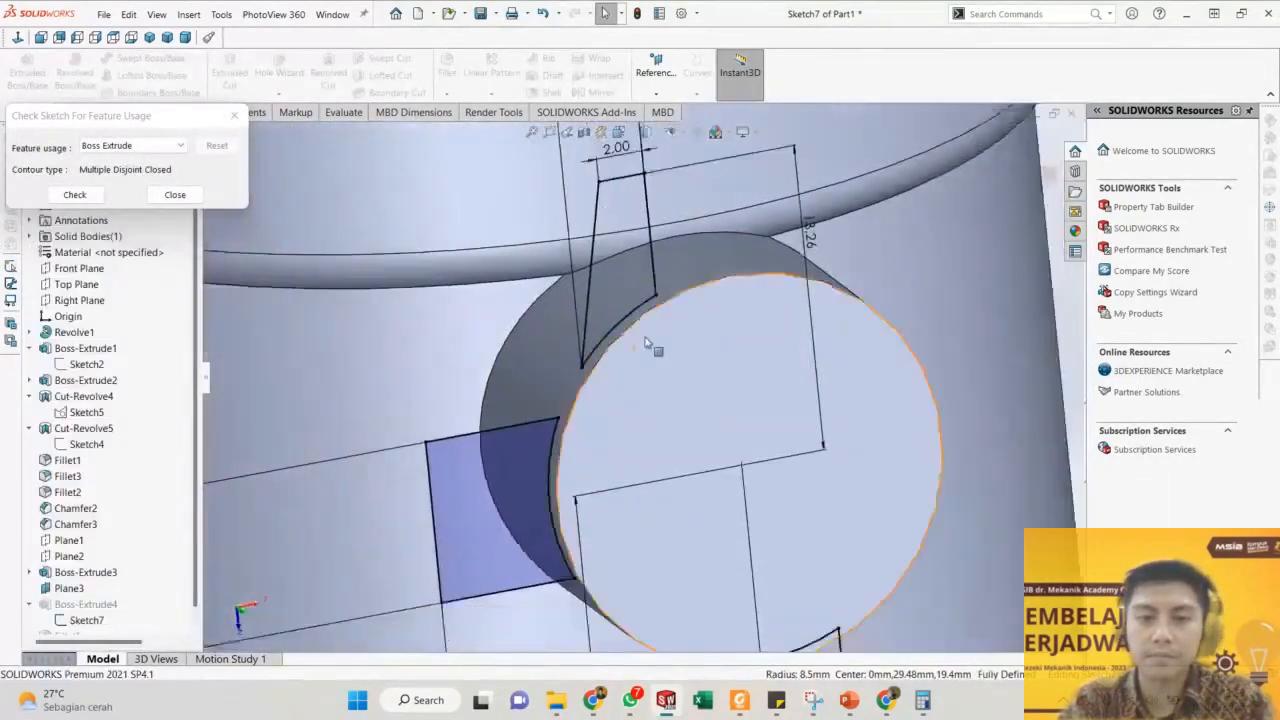
Delete the arc closing the left tab along the boss edge and close the sketch check.
scroll(645, 342, "up", 2)
scroll(630, 355, "down", 2)
left_click(585, 372)
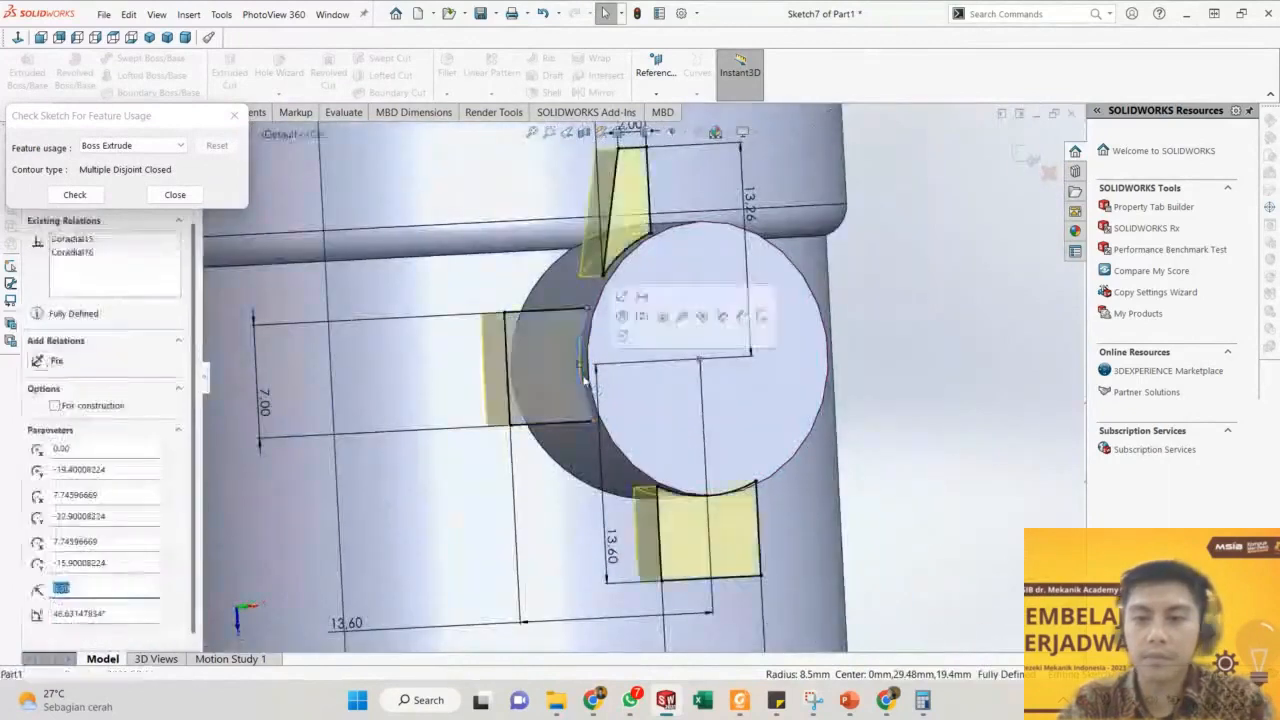
key("Delete")
scroll(634, 383, "up", 2)
mouse_move(640, 384)
middle_mouse_down()
mouse_move(697, 391)
mouse_move(654, 280)
mouse_move(698, 230)
middle_mouse_up()
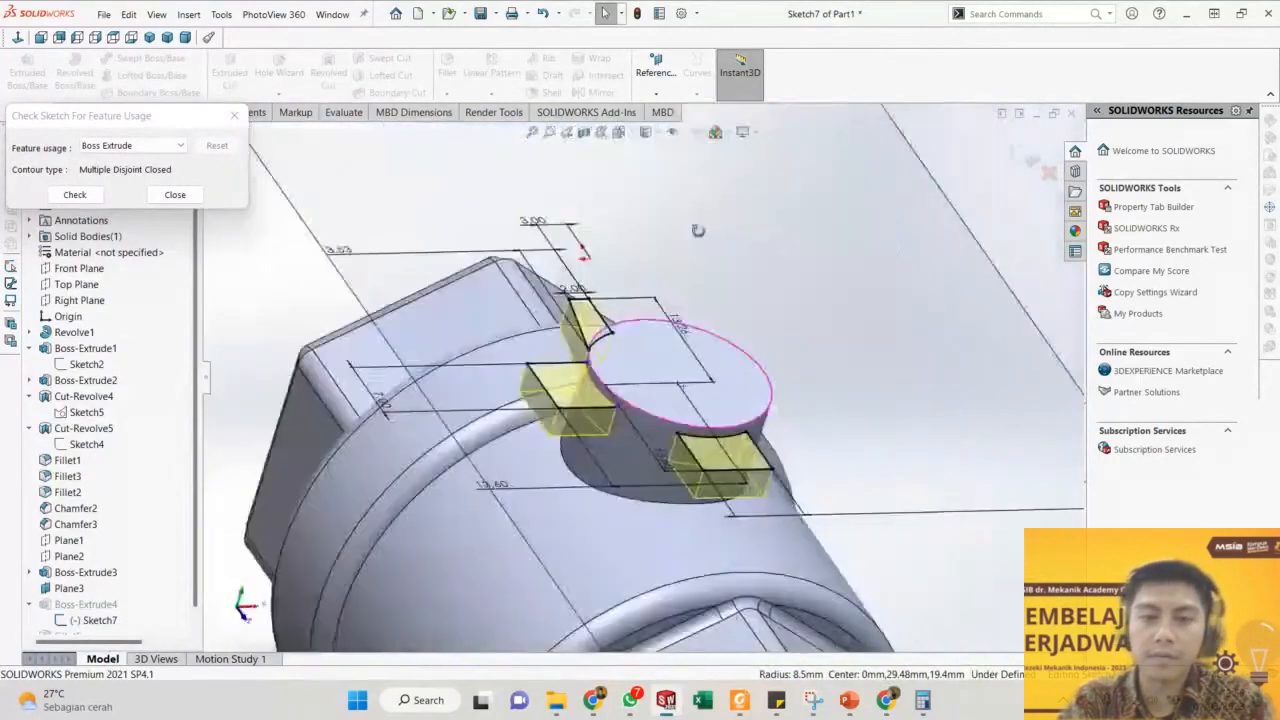
left_click(175, 194)
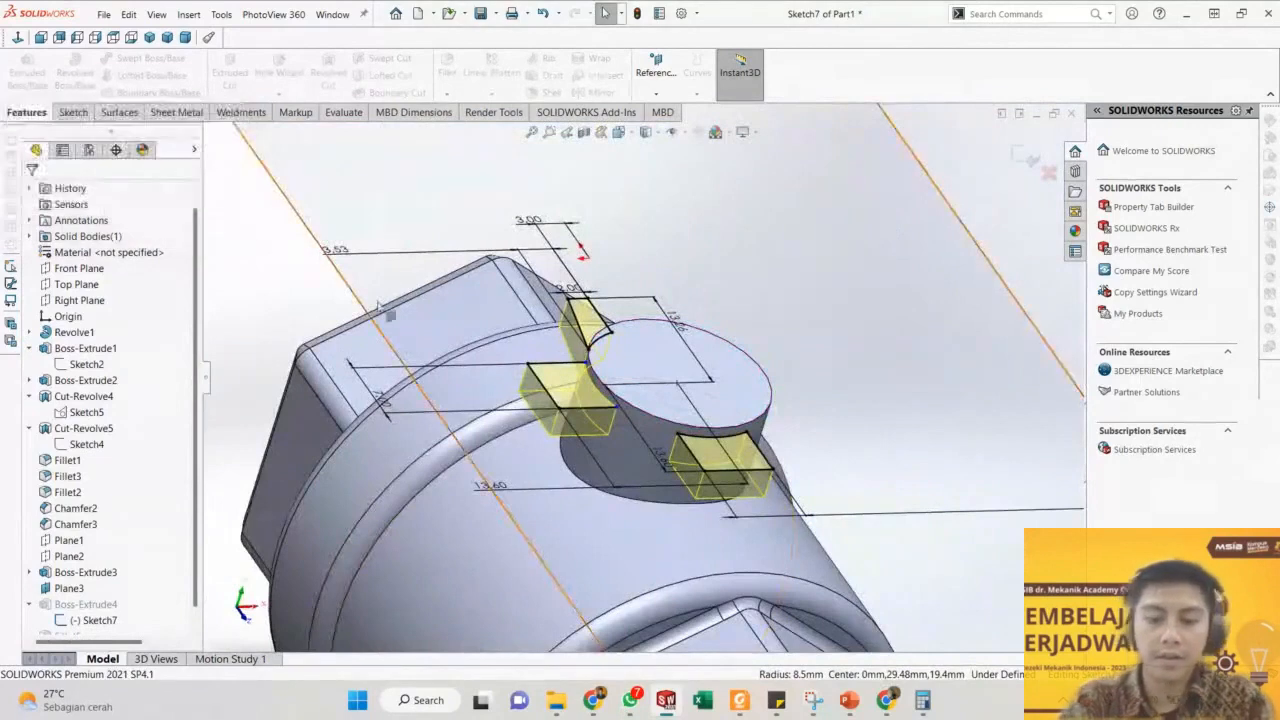
Run the feature check on the tab sketch again and inspect the left tab's contour at the stem boss.
scroll(530, 422, "down", 2)
middle_click_drag(530, 422, 565, 420)
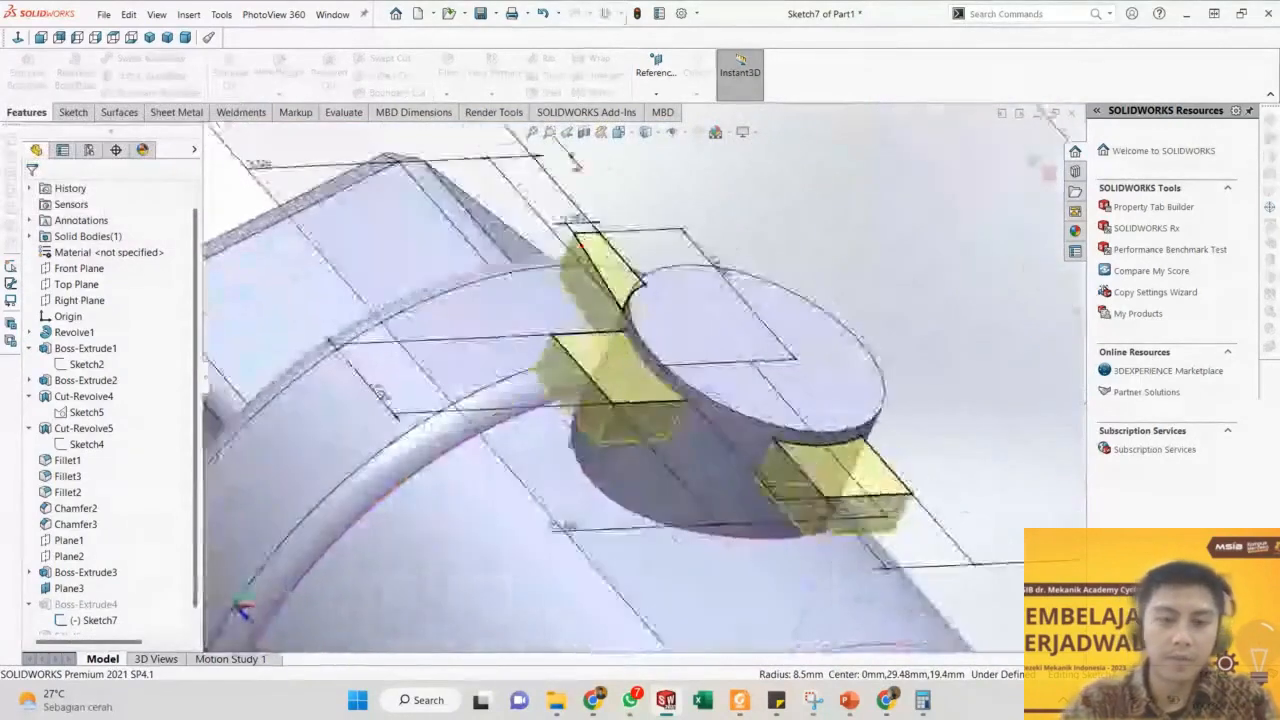
left_click(1018, 158)
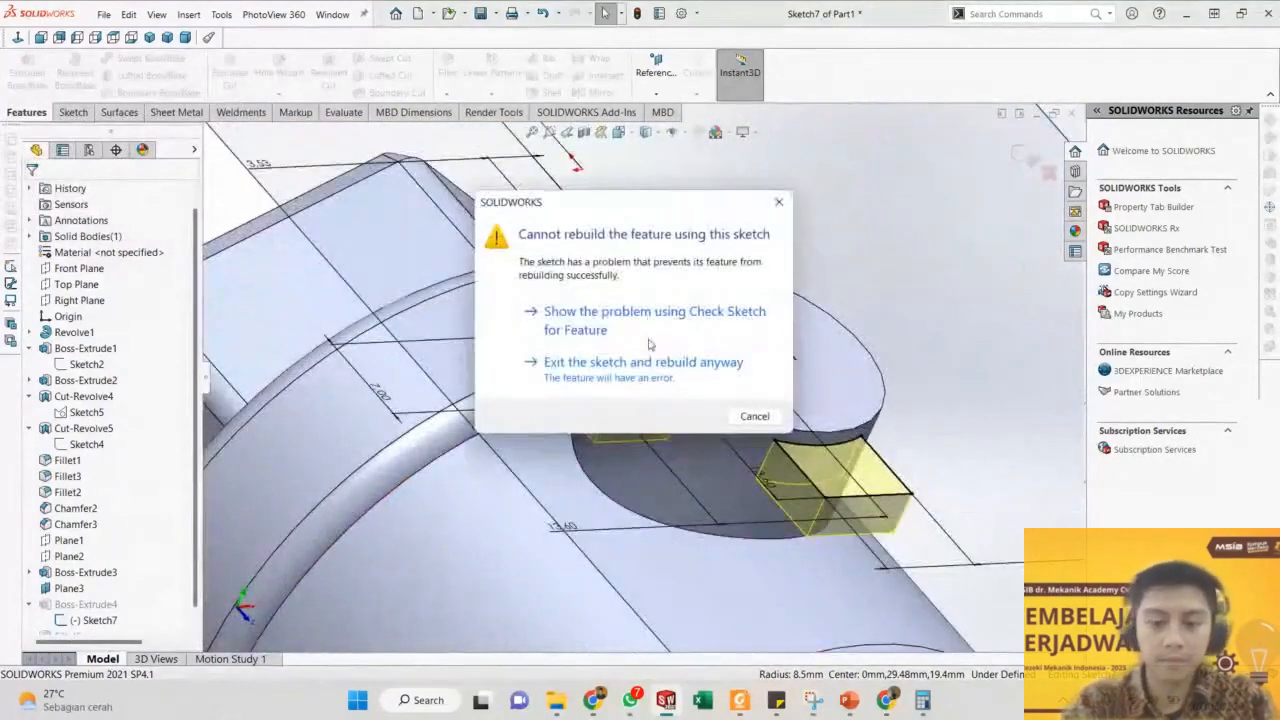
left_click(650, 321)
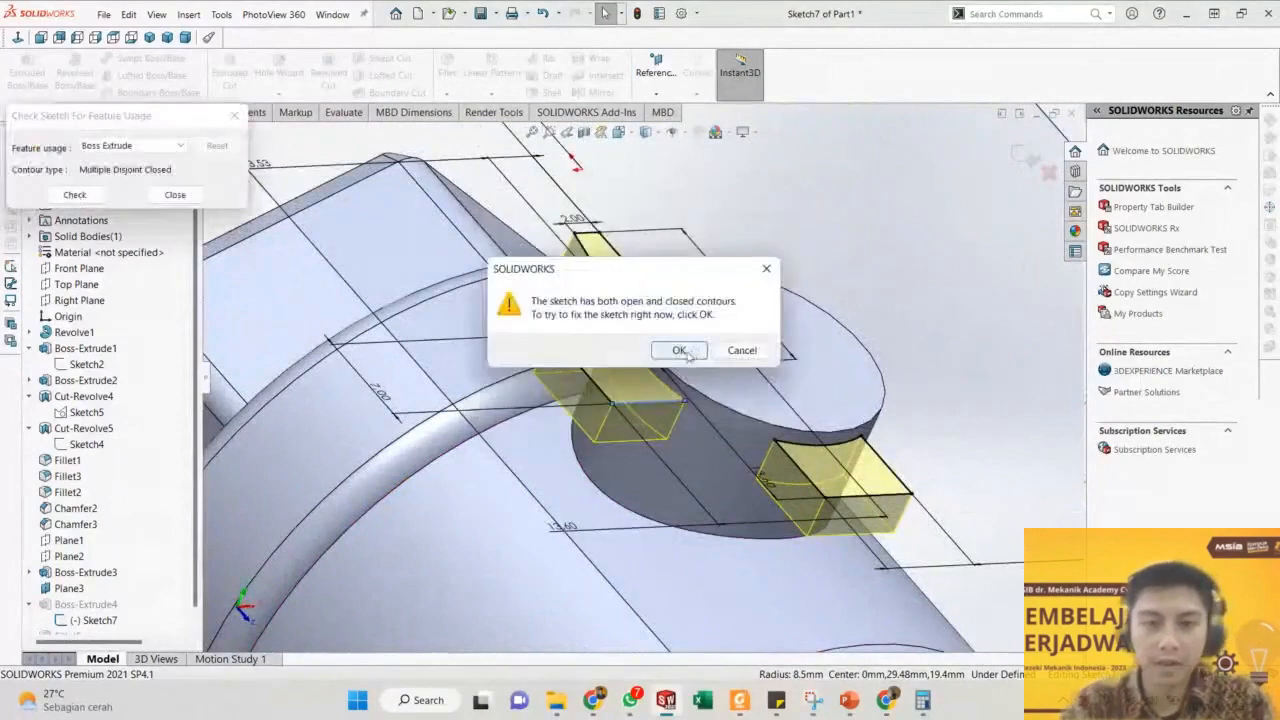
left_click(686, 352)
middle_click_drag(642, 409, 625, 448)
scroll(625, 448, "down", 2)
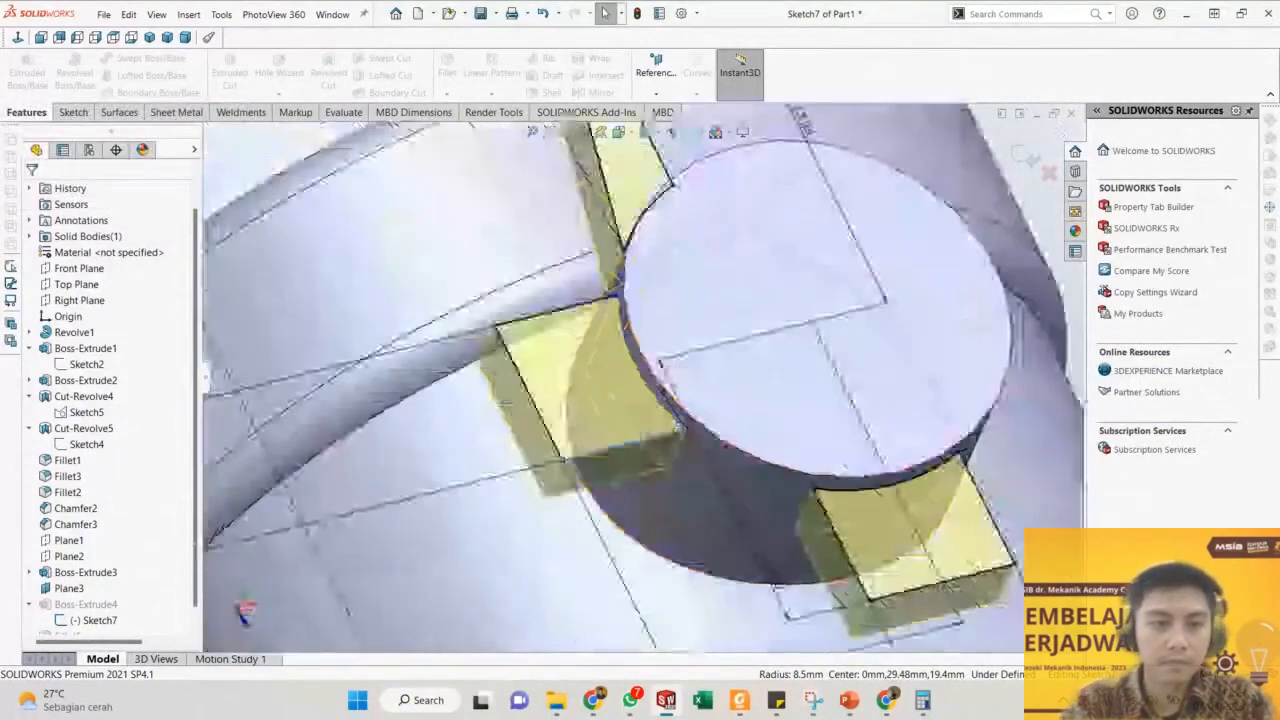
left_click(623, 454)
key("Escape")
Draw a centerpoint arc about the stem boss centre to close the left tab's open end along the boss edge.
scroll(628, 382, "up", 4)
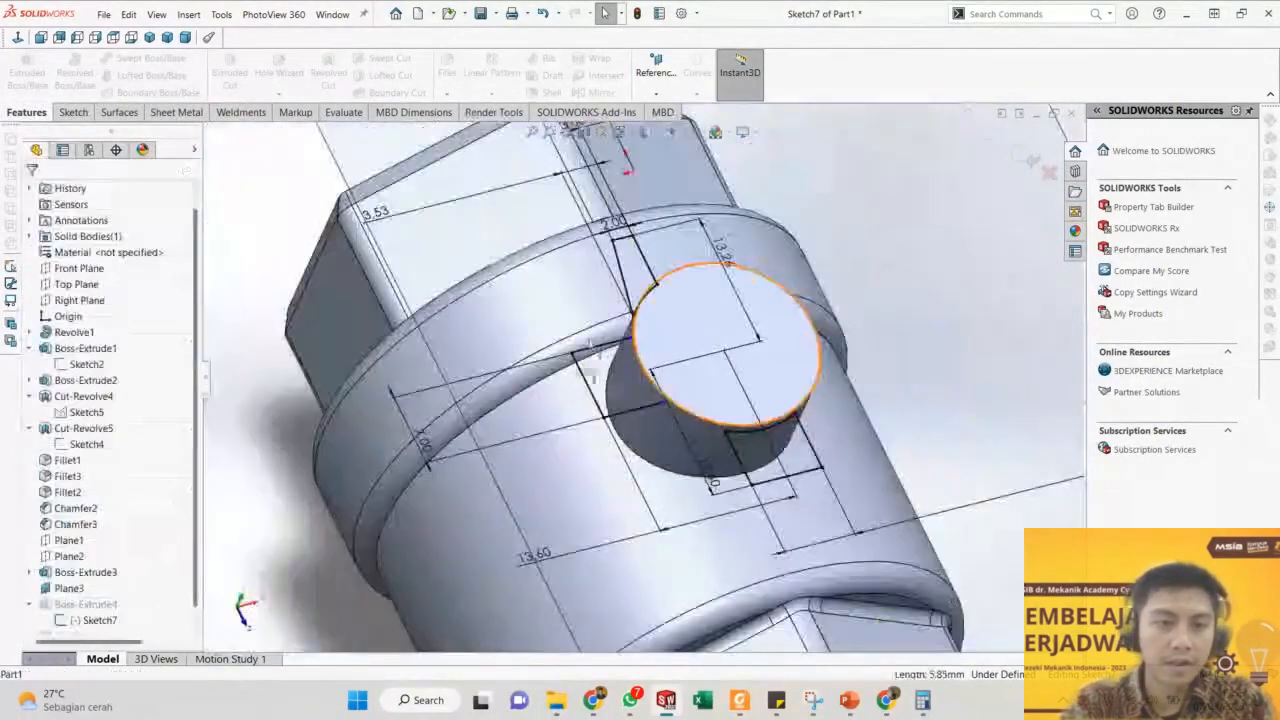
scroll(674, 425, "down", 3)
middle_click_drag(674, 425, 663, 480)
key("ctrl+8")
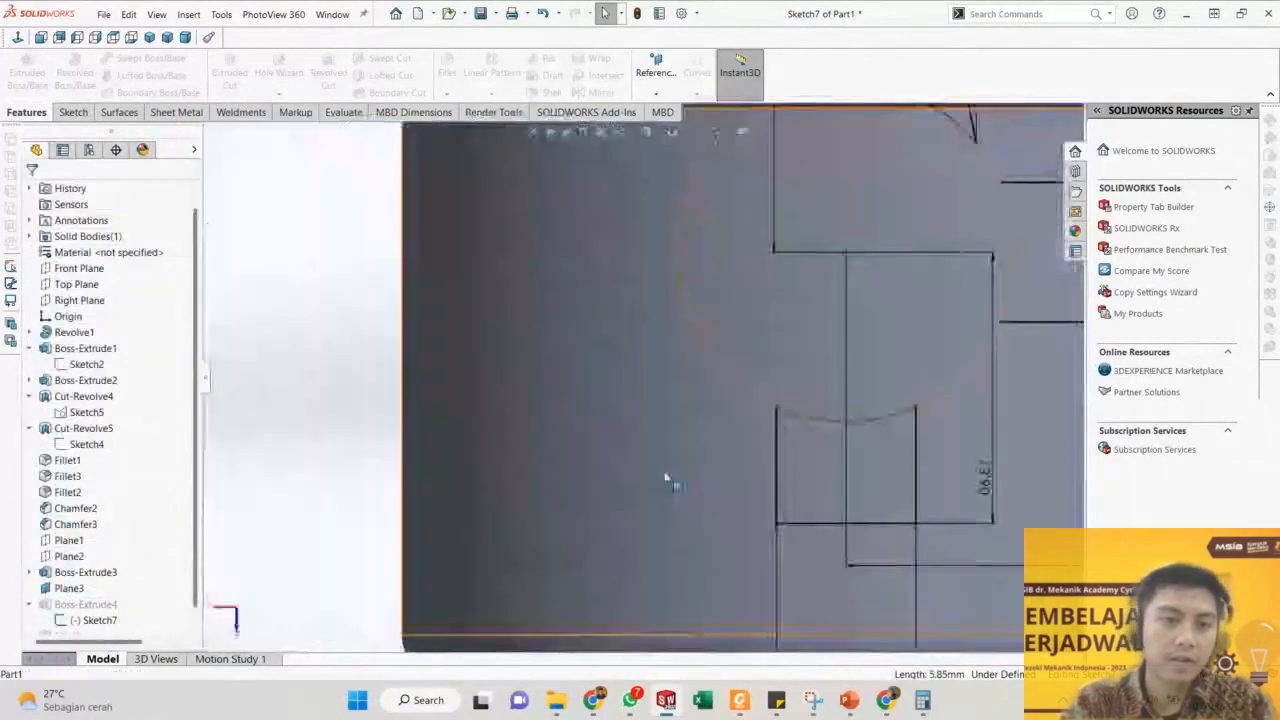
scroll(760, 377, "up", 5)
scroll(786, 330, "down", 2)
key("ctrl+8")
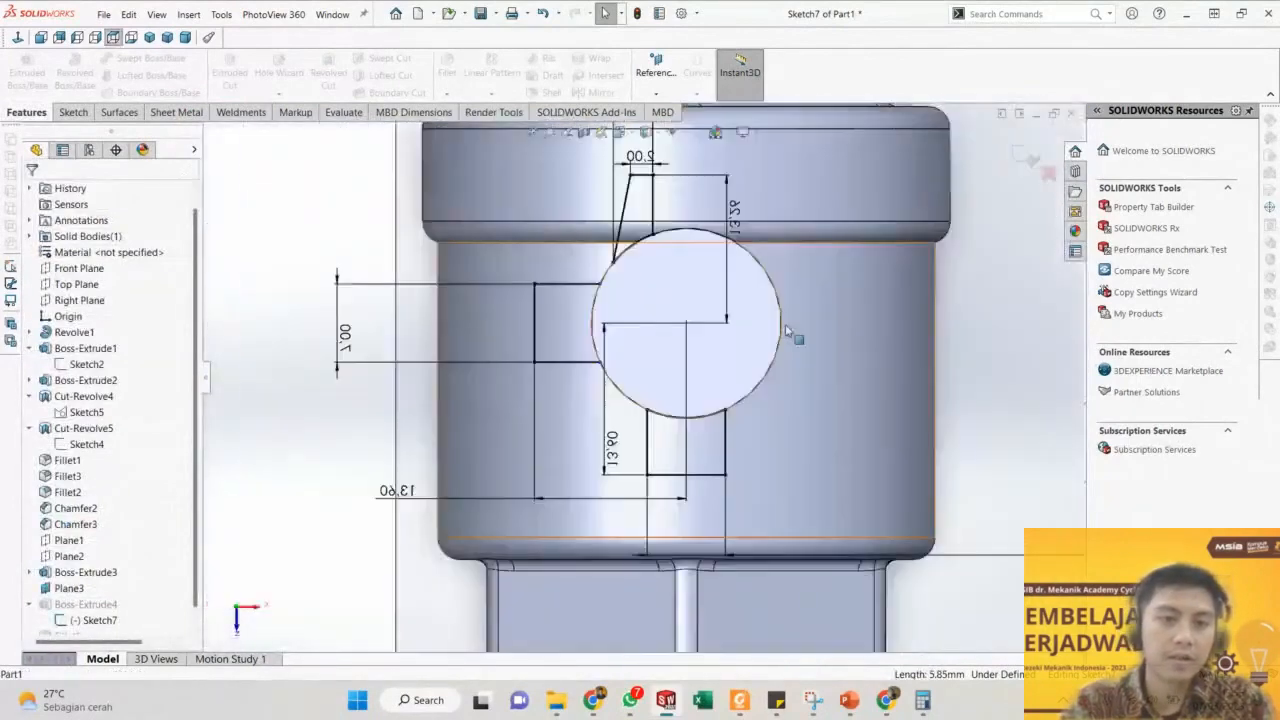
scroll(555, 293, "down", 3)
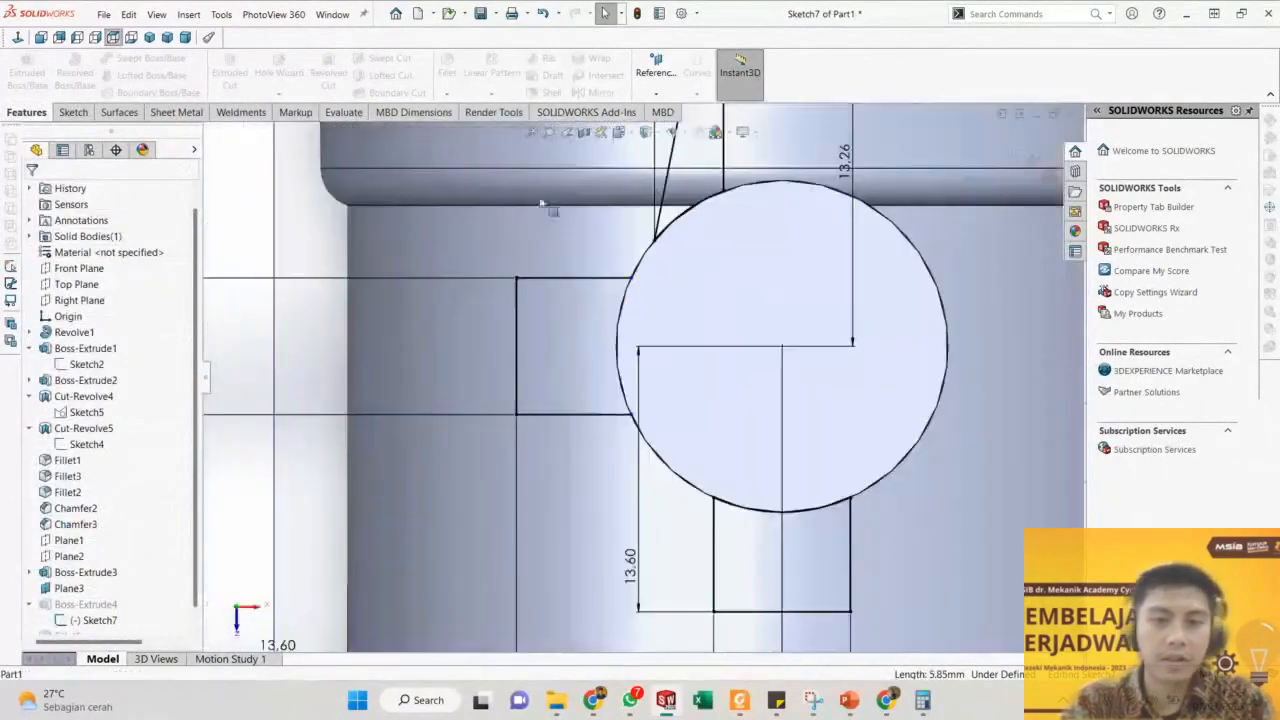
left_click(73, 113)
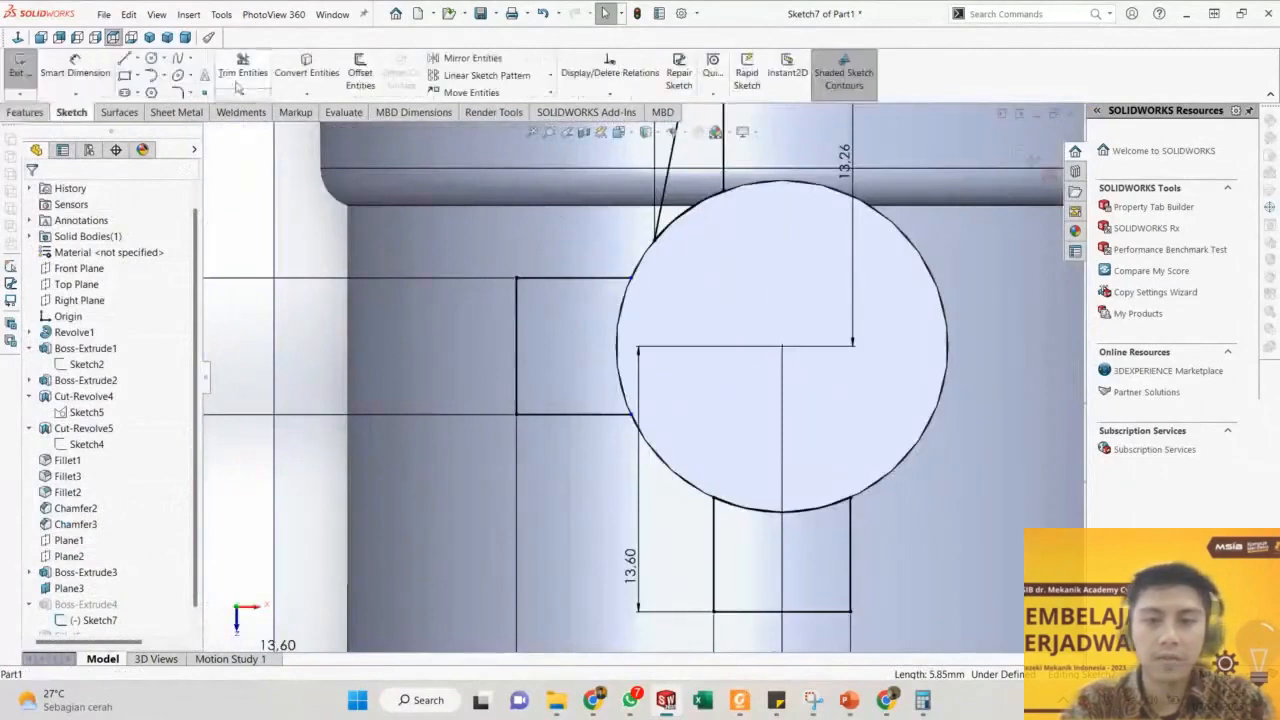
left_click(163, 75)
left_click(182, 93)
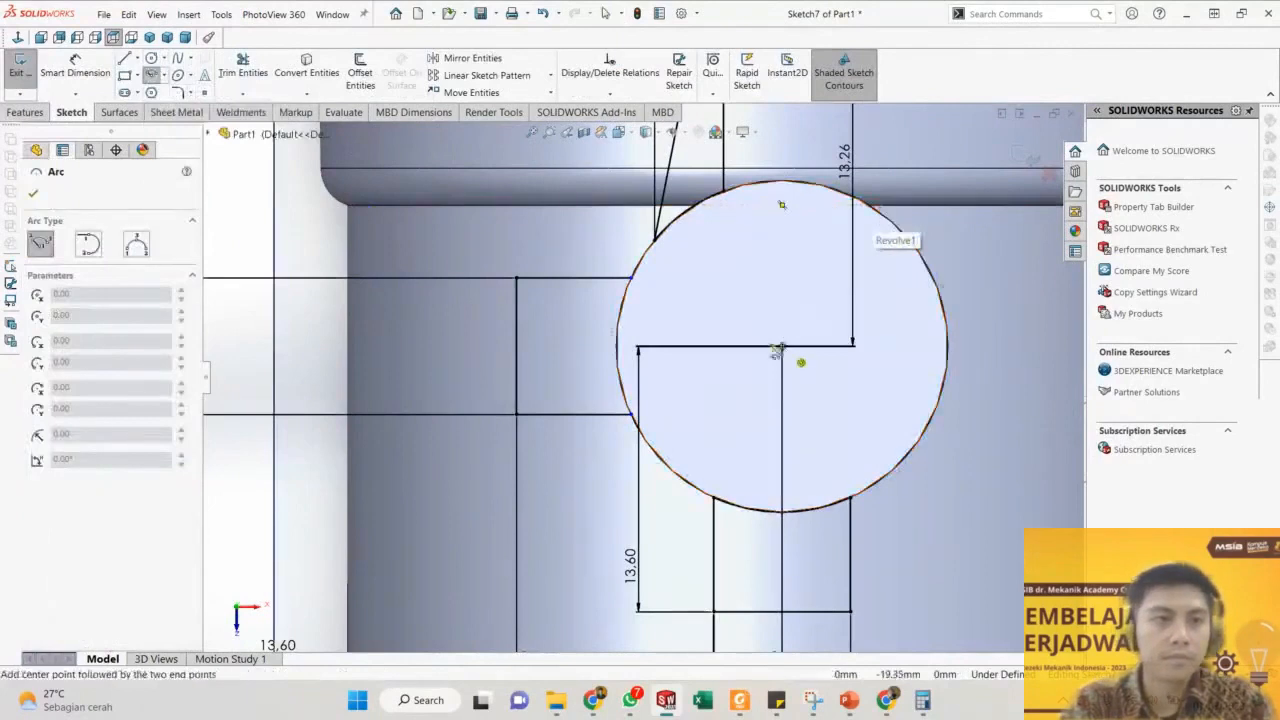
left_click(777, 351)
left_click(624, 318)
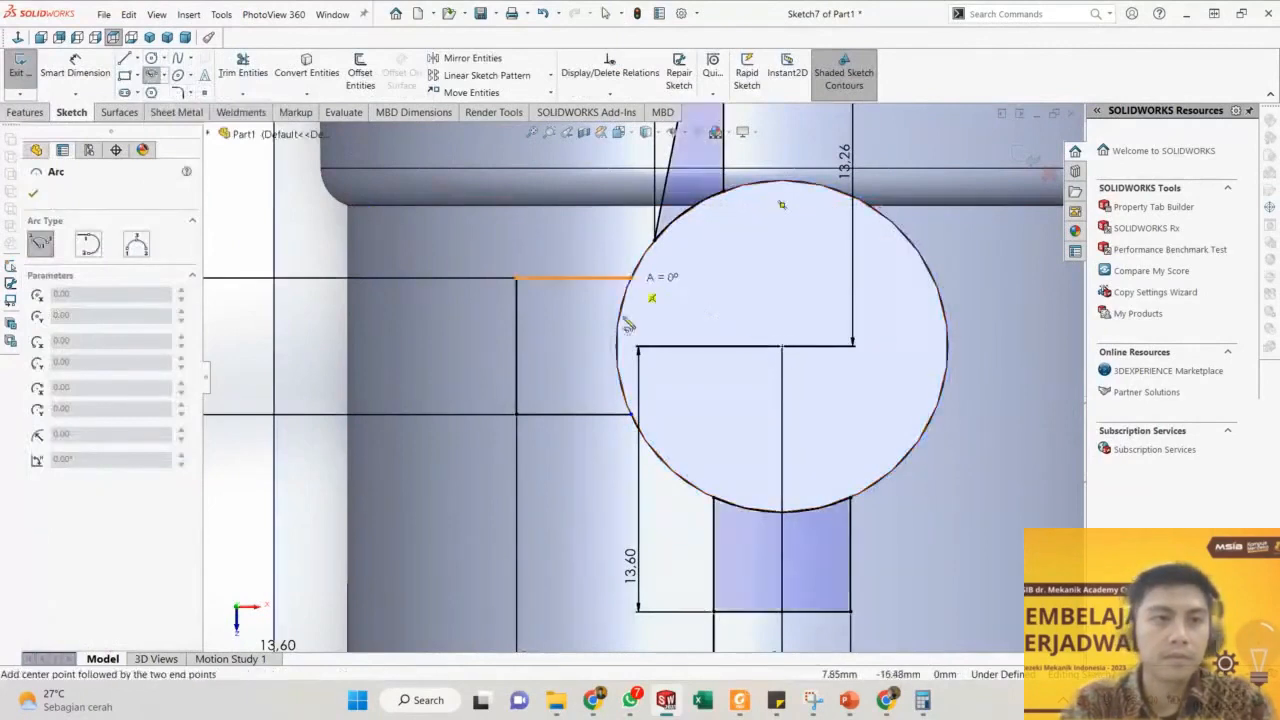
left_click(637, 424)
key("Escape")
Make the left tab's new arc coradial with the arc at the base of the upper tapered tab.
scroll(700, 360, "down", 5)
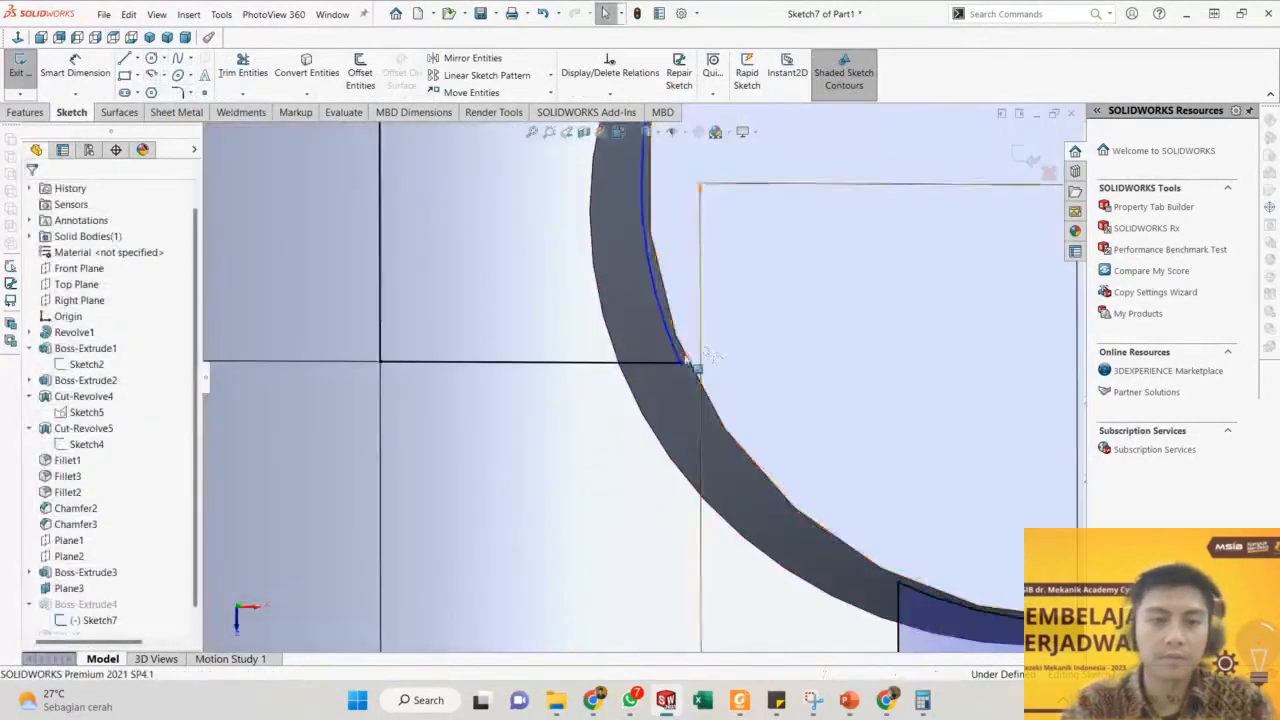
left_click(686, 363)
key("Escape")
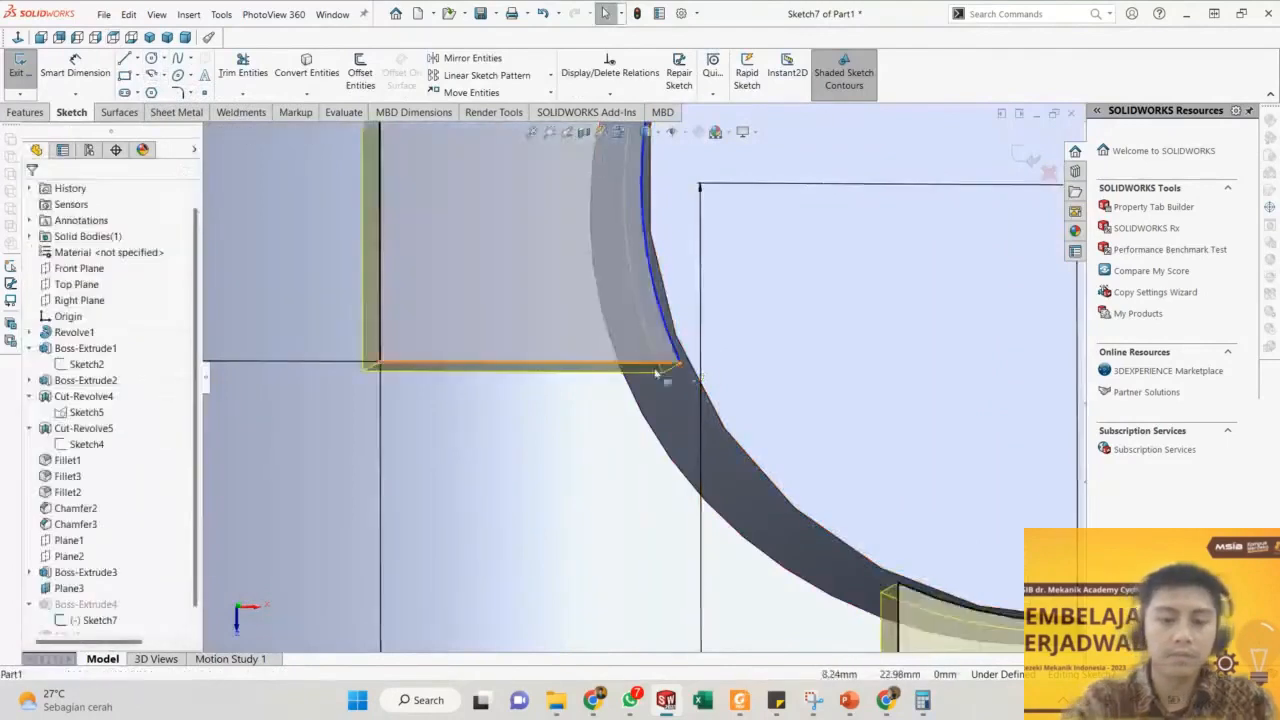
scroll(663, 340, "up", 5)
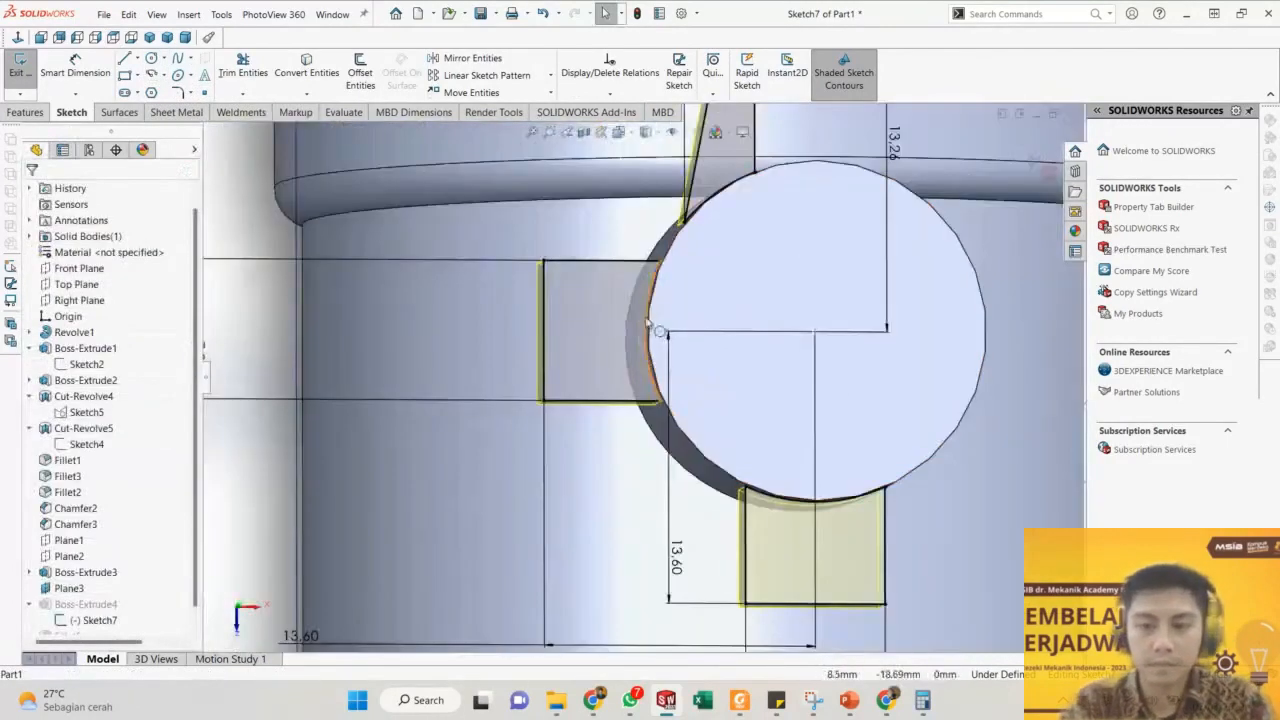
left_click(652, 330)
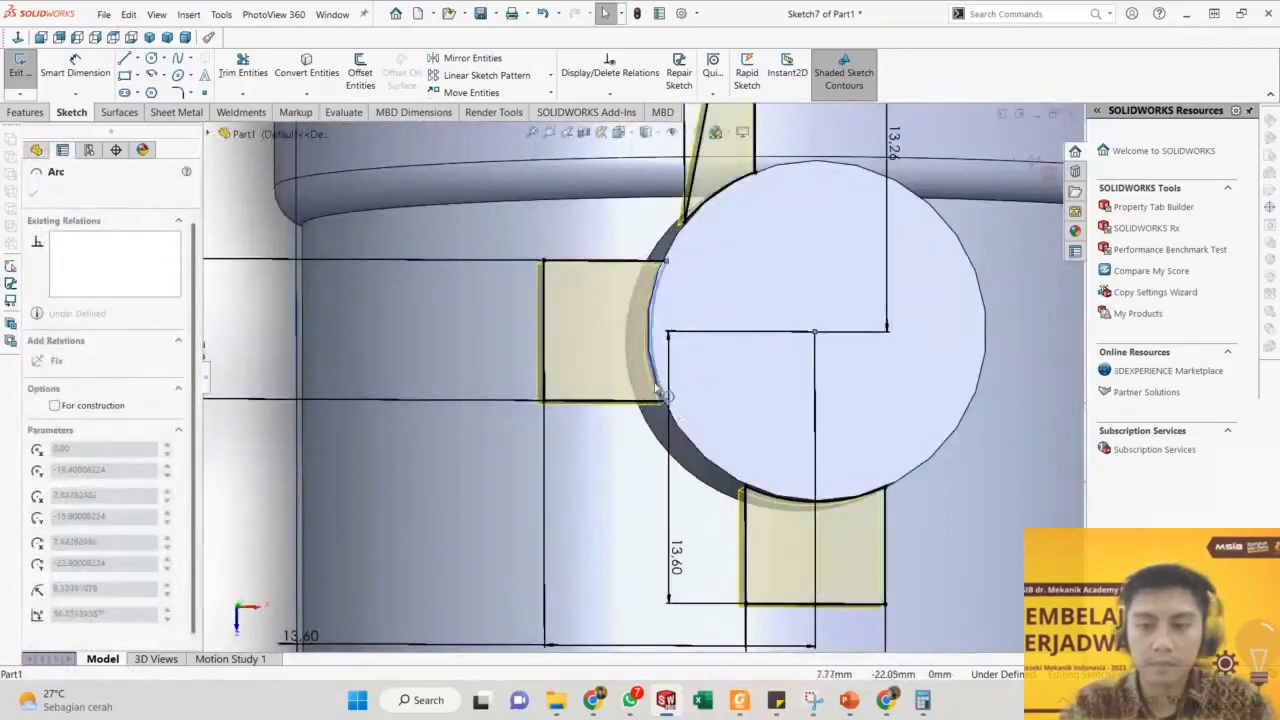
left_click(730, 181)
left_click(714, 204, "ctrl")
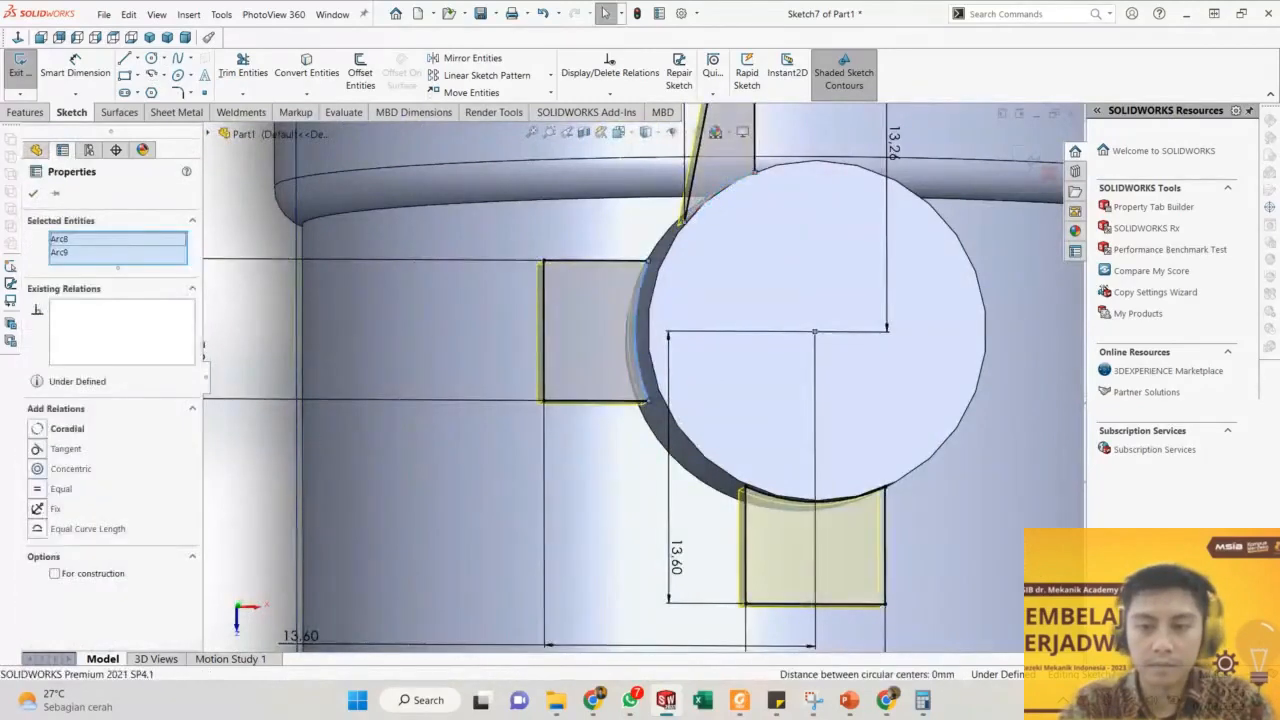
key("Escape")
scroll(728, 388, "up", 2)
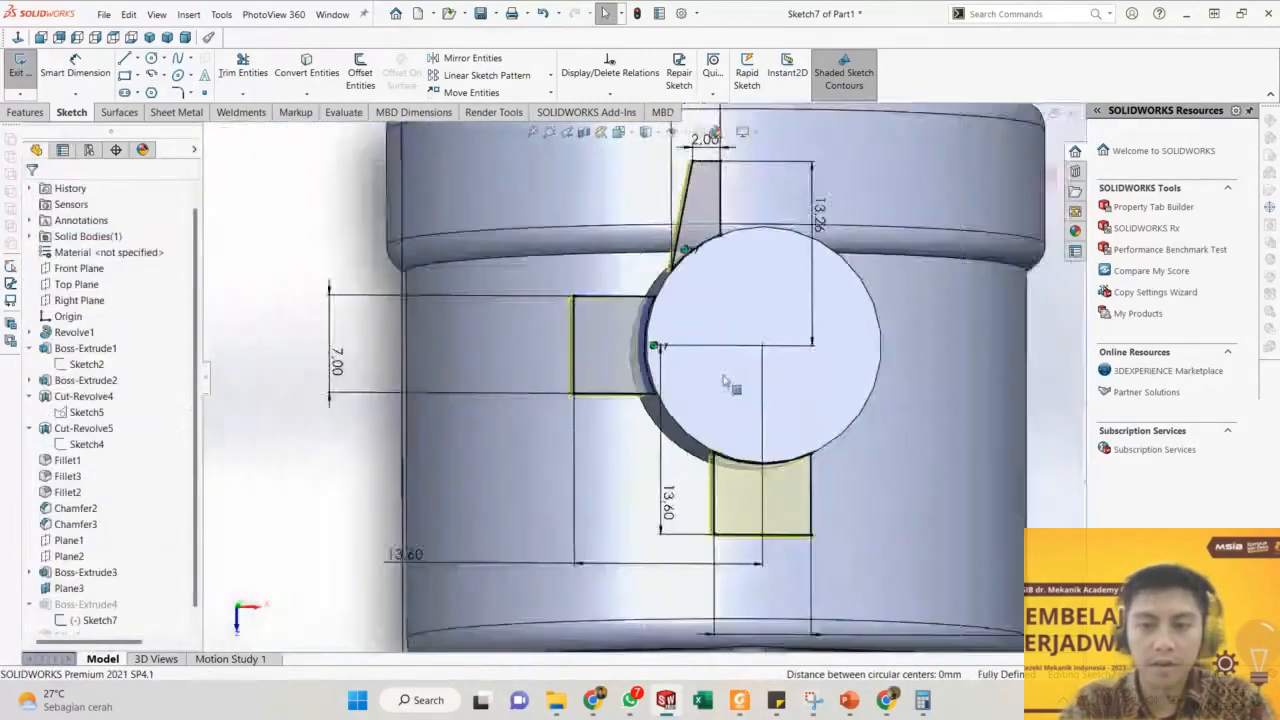
Close the repaired tab sketch and rebuild the part so the three tabs are extruded around the stem boss.
mouse_move(731, 383)
middle_mouse_down()
mouse_move(703, 371)
mouse_move(716, 372)
middle_mouse_up()
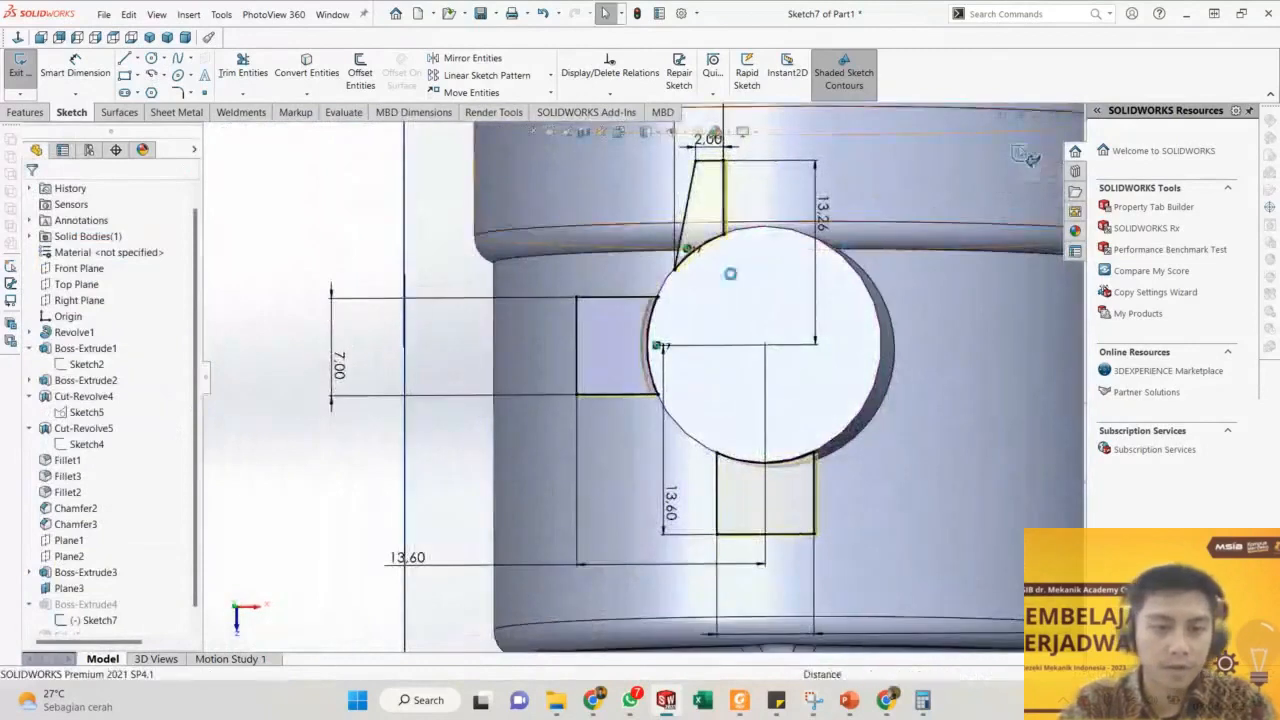
key("ctrl+b")
middle_click_drag(790, 276, 737, 280)
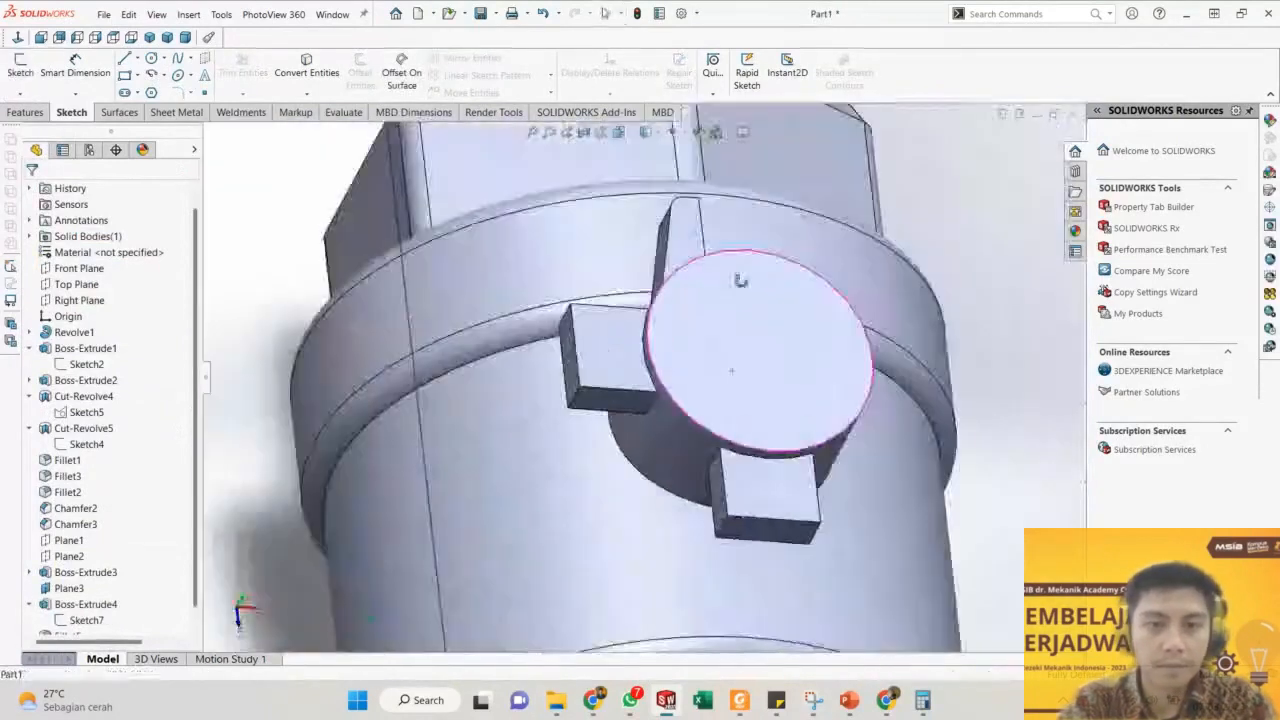
scroll(592, 245, "down", 2)
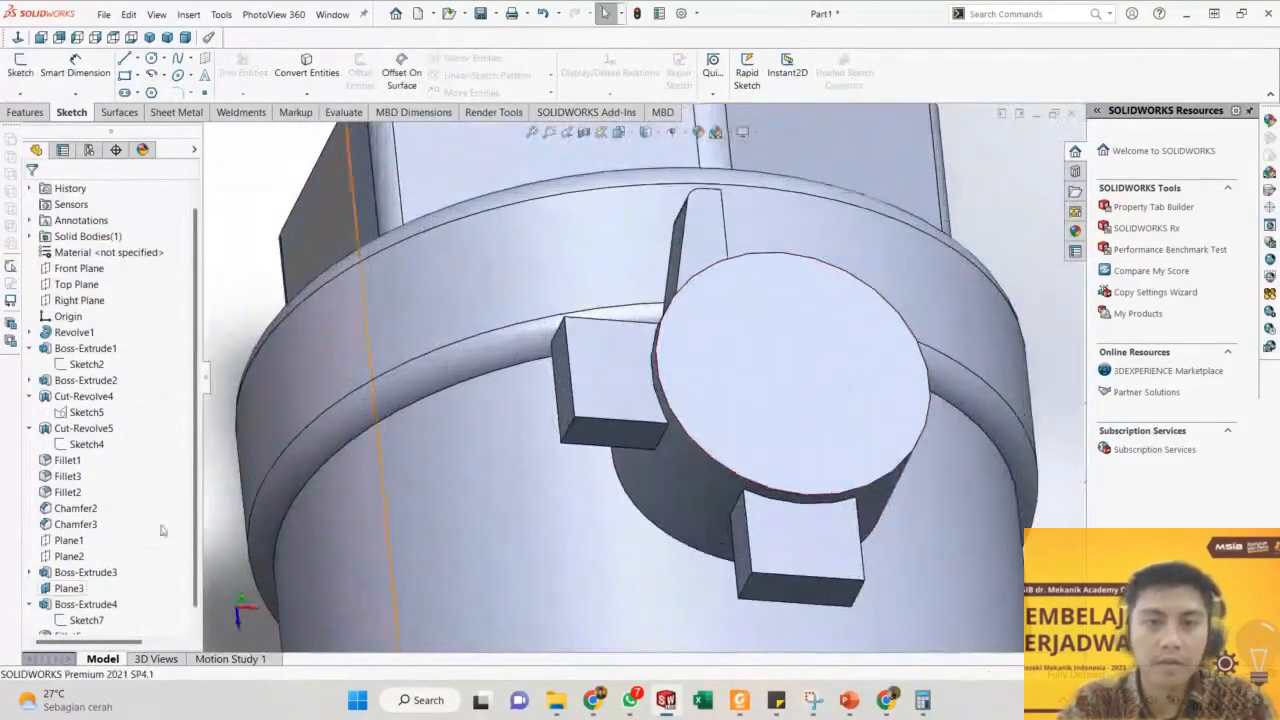
Add the left tab's two outer corner edges to the existing 1 mm fillet on the tapered tab.
middle_click_drag(628, 242, 751, 242)
left_click(755, 236)
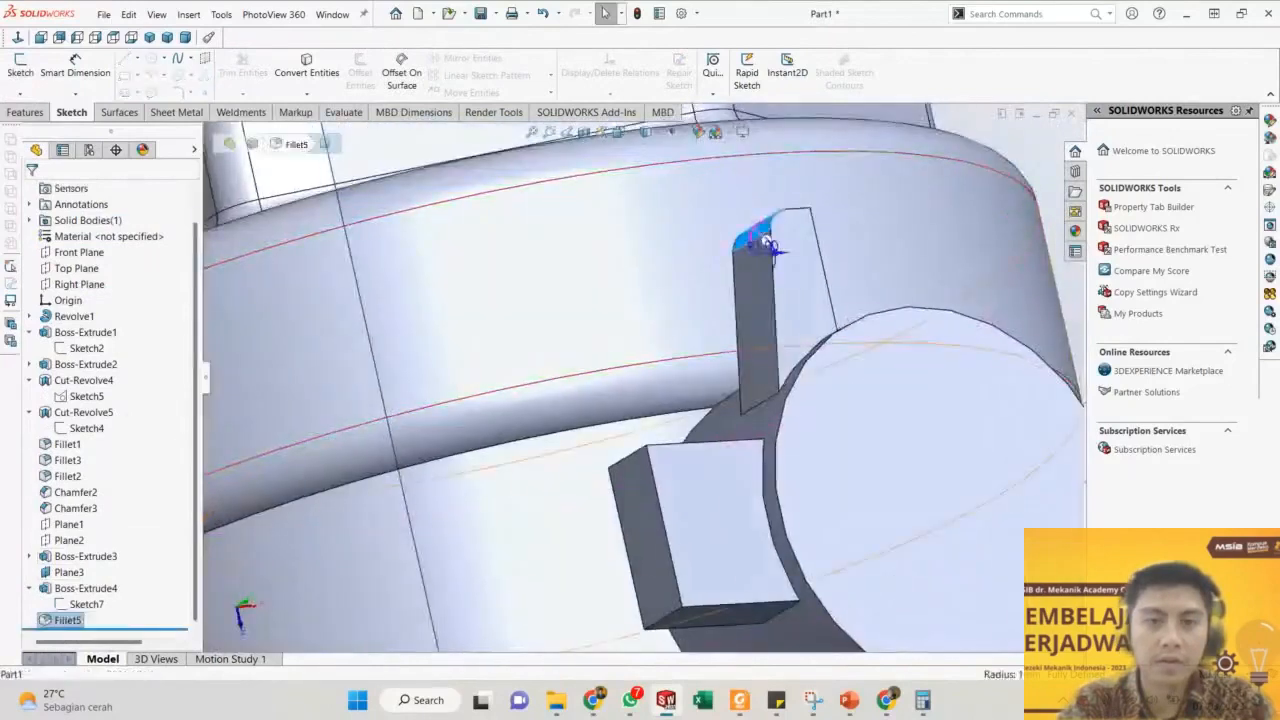
right_click(70, 618)
left_click(97, 356)
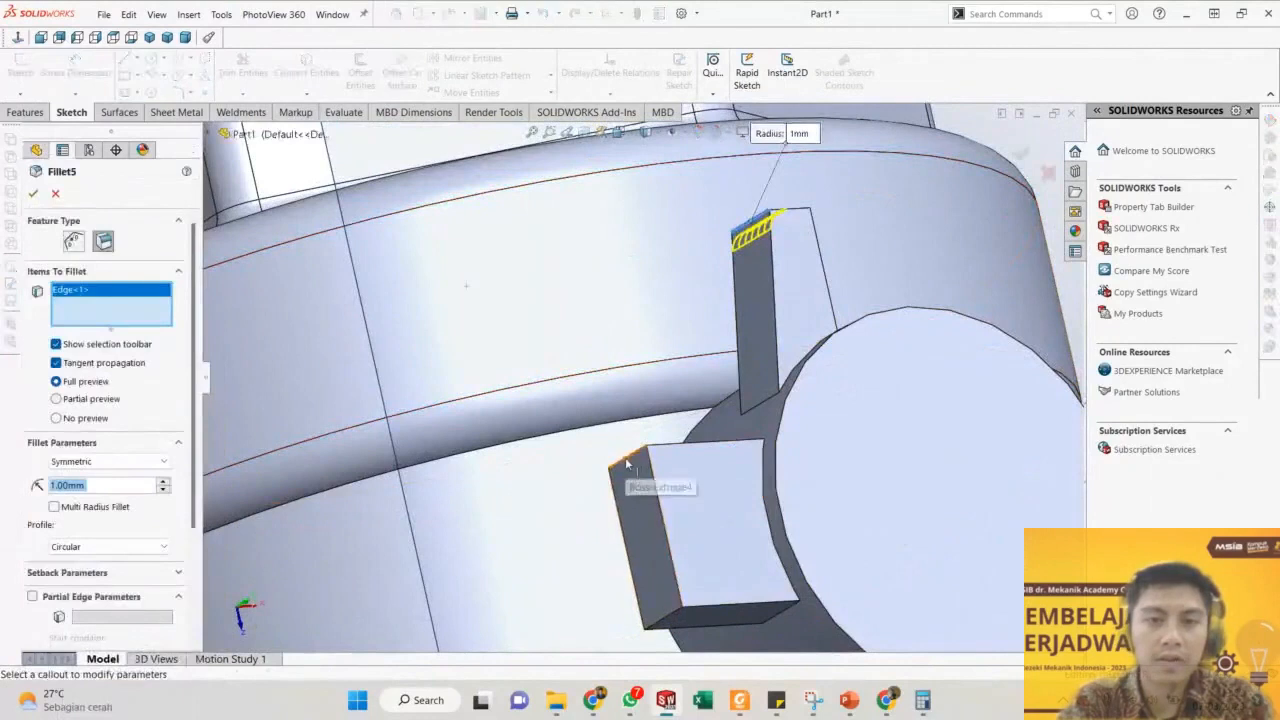
left_click(641, 568)
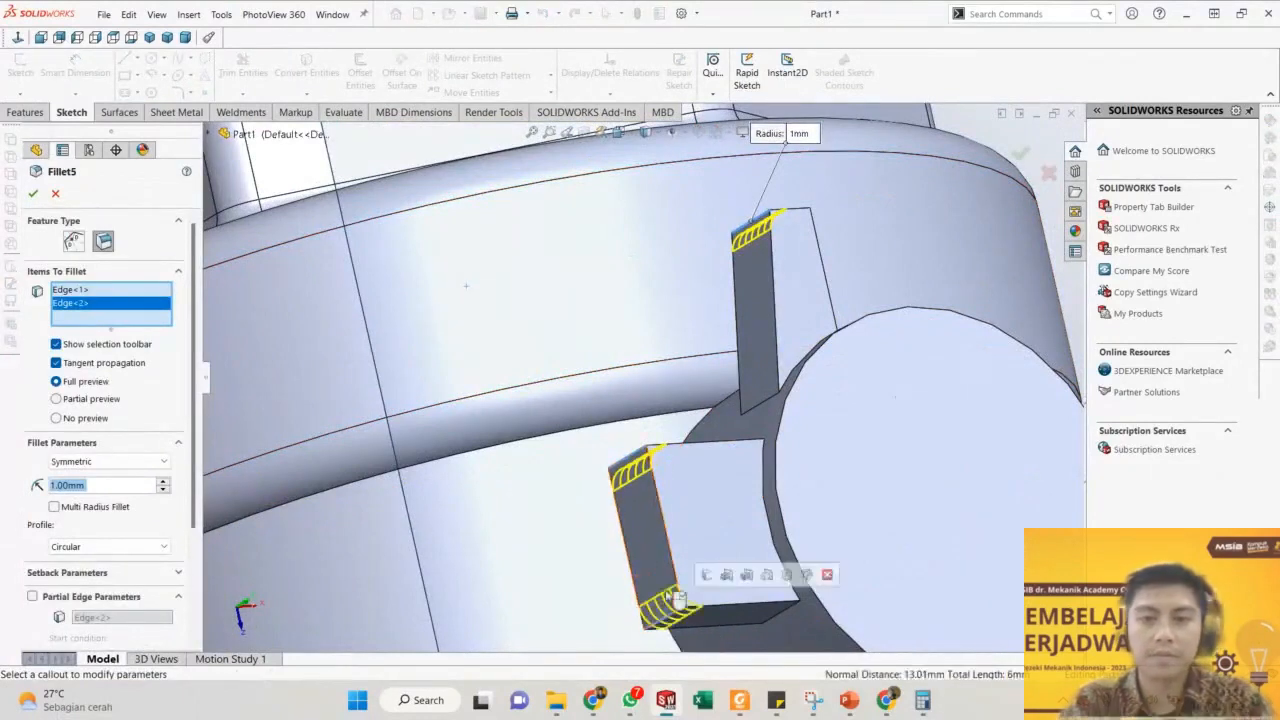
left_click(663, 565)
key("Return")
scroll(686, 523, "up", 6)
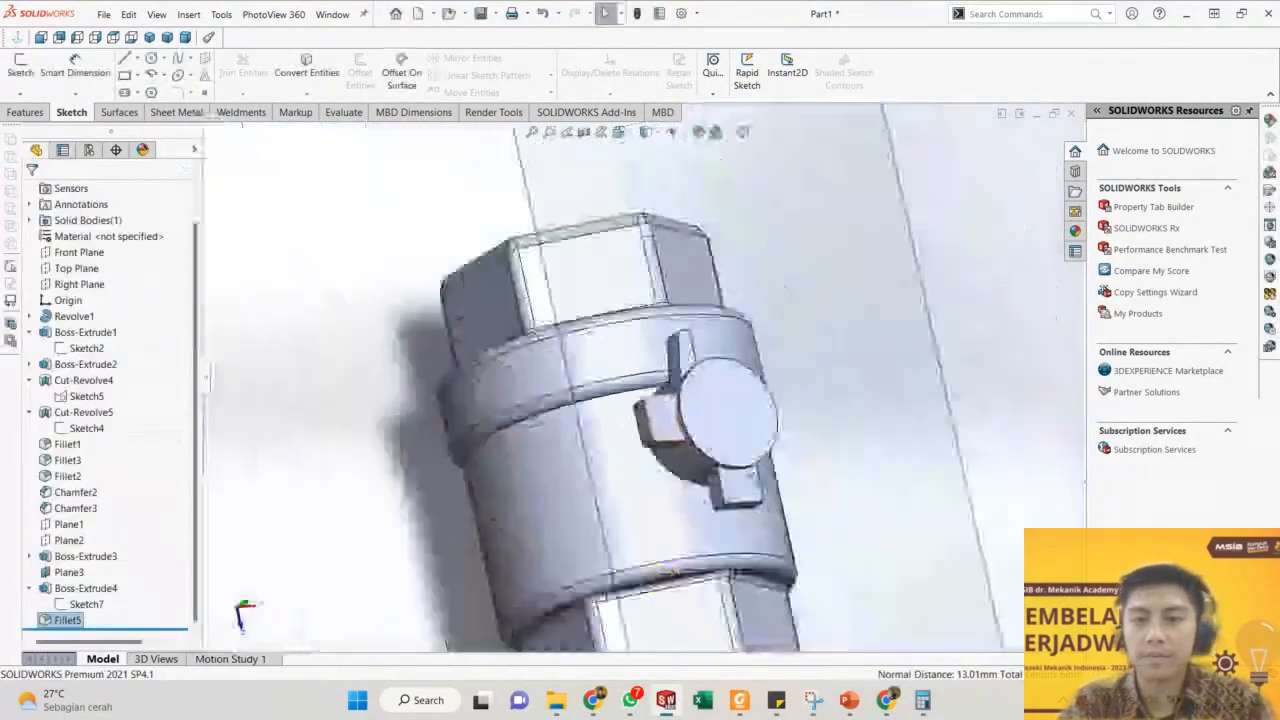
Reopen the 1 mm tab fillet and add the lower tab's two outer corner edges.
middle_click_drag(686, 523, 637, 423)
scroll(674, 521, "down", 4)
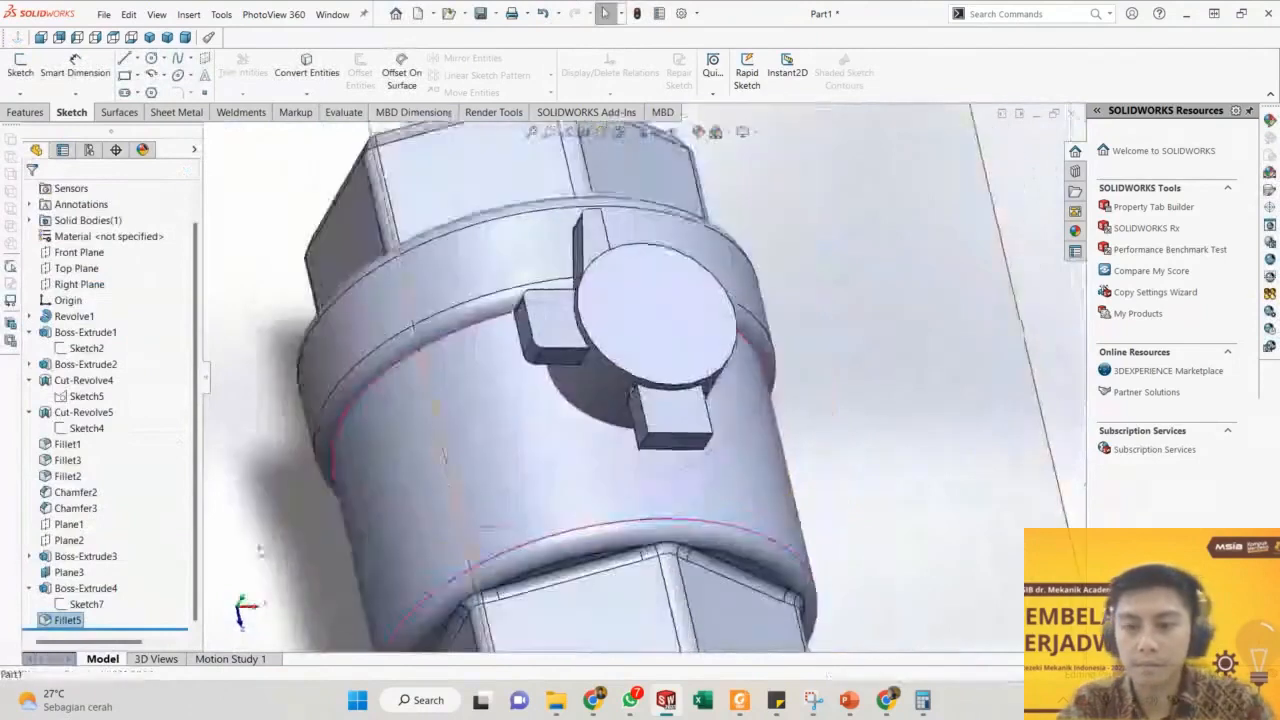
right_click(68, 620)
left_click(82, 352)
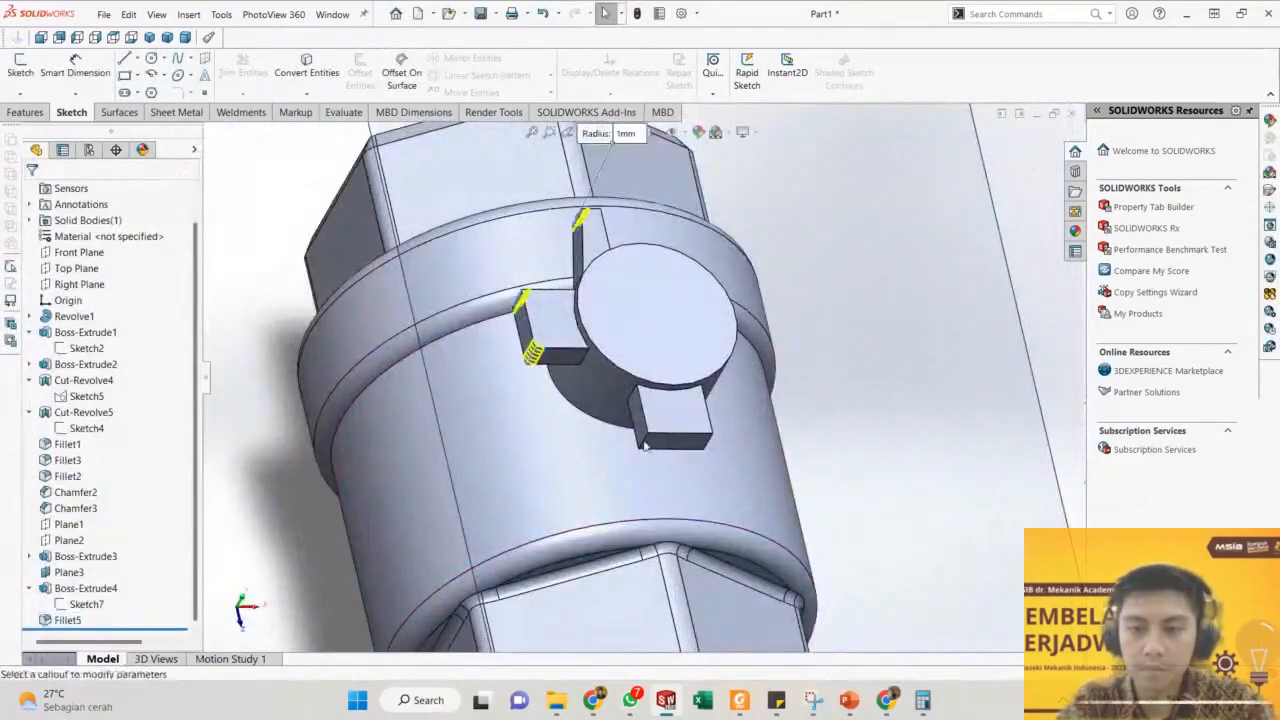
left_click(707, 449)
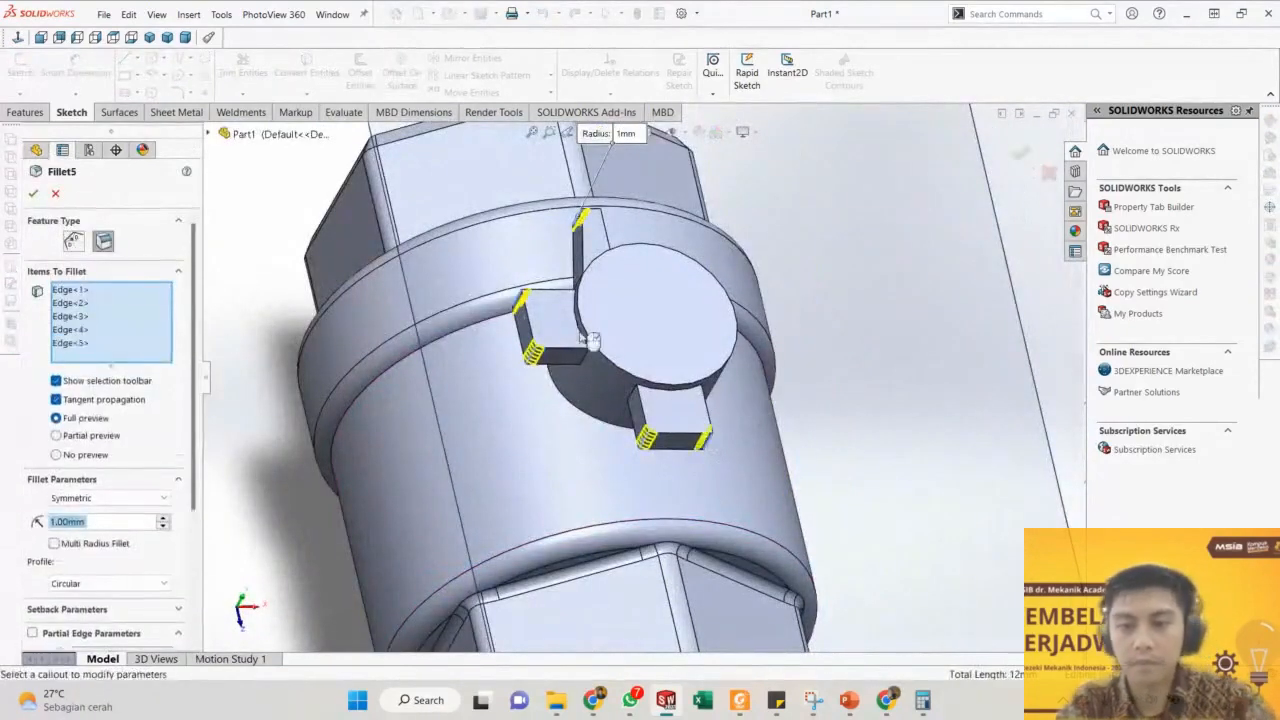
mouse_move(707, 449)
middle_mouse_down()
mouse_move(594, 300)
mouse_move(890, 265)
mouse_move(623, 451)
middle_mouse_up()
Add the stem boss's top circular edge to the 1 mm fillet, check it against the reference drawing, and accept.
left_click(590, 296)
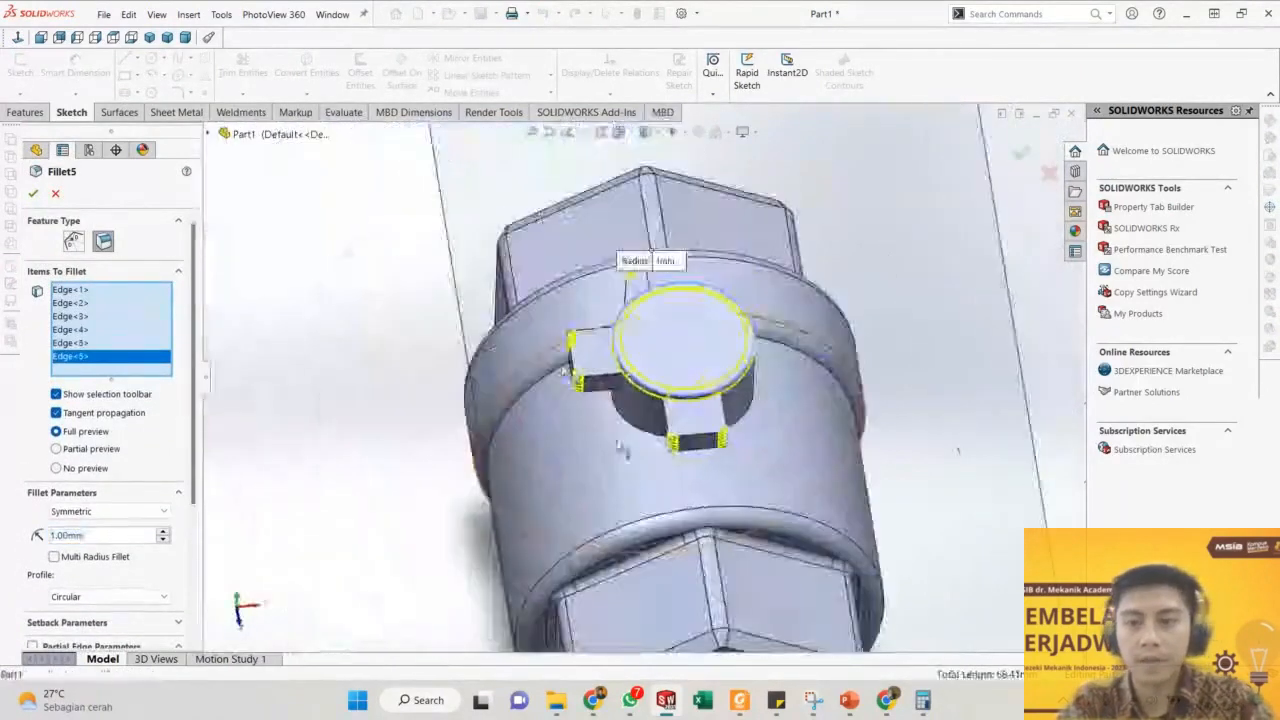
scroll(454, 434, "up", 8)
scroll(858, 407, "down", 10)
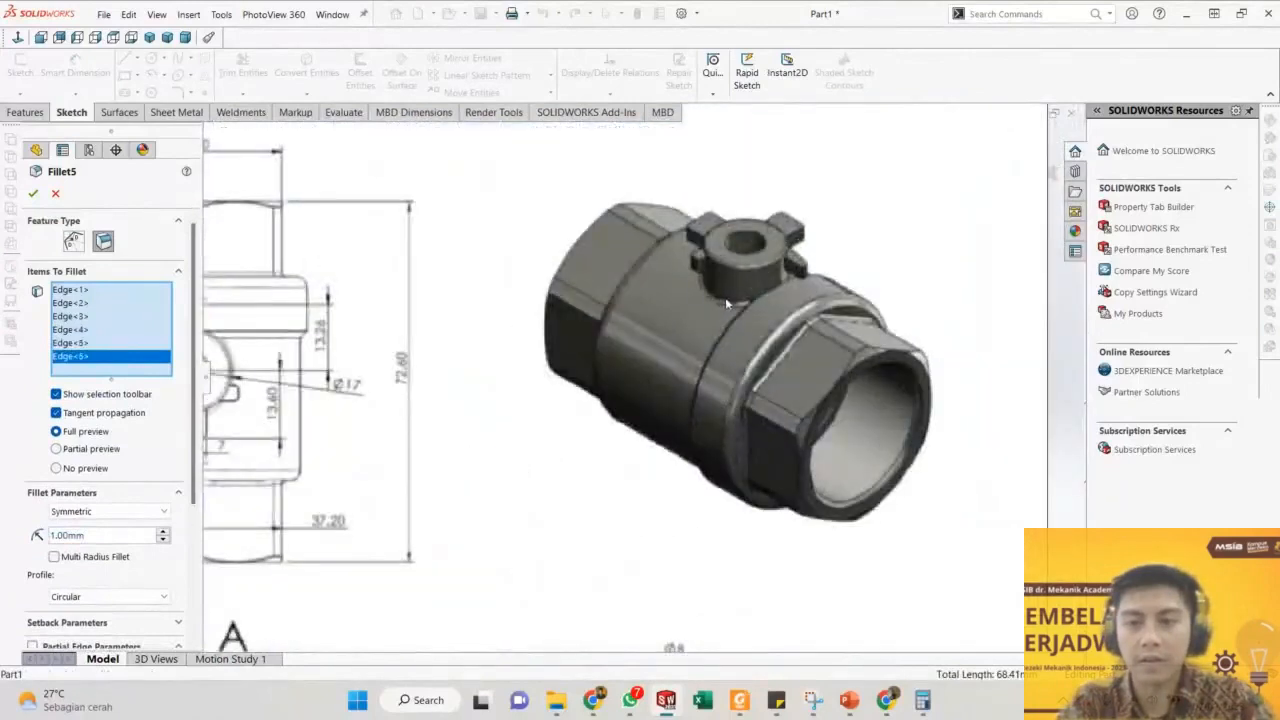
scroll(666, 467, "up", 5)
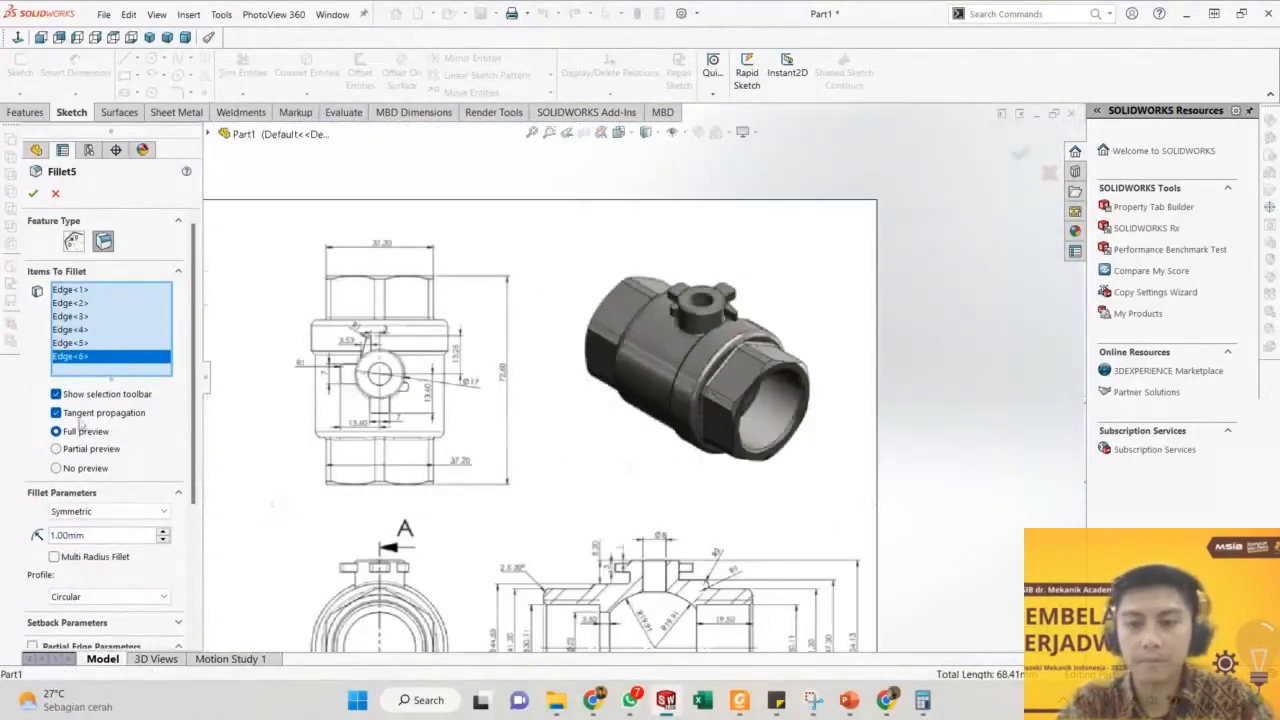
left_click(33, 193)
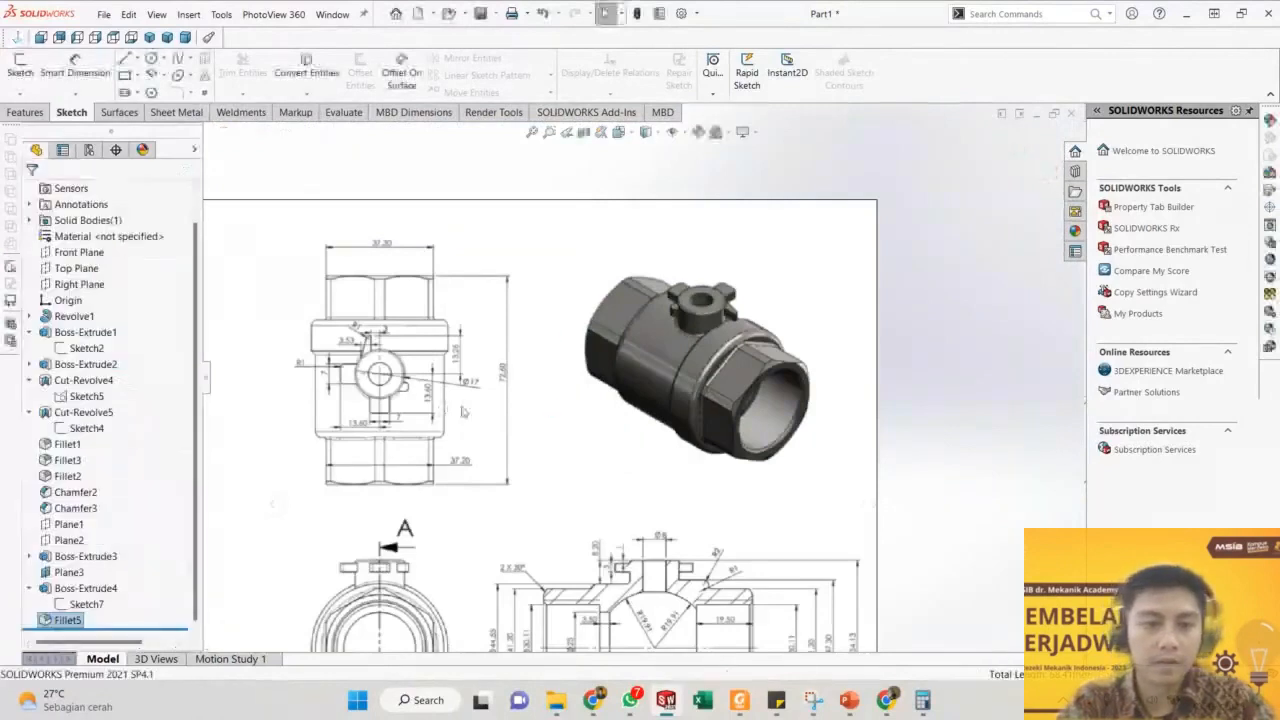
Edit the 1 mm fillet to include the edge where the stem boss meets the valve body.
scroll(610, 400, "up", 5)
scroll(290, 410, "down", 8)
middle_click_drag(399, 380, 470, 372)
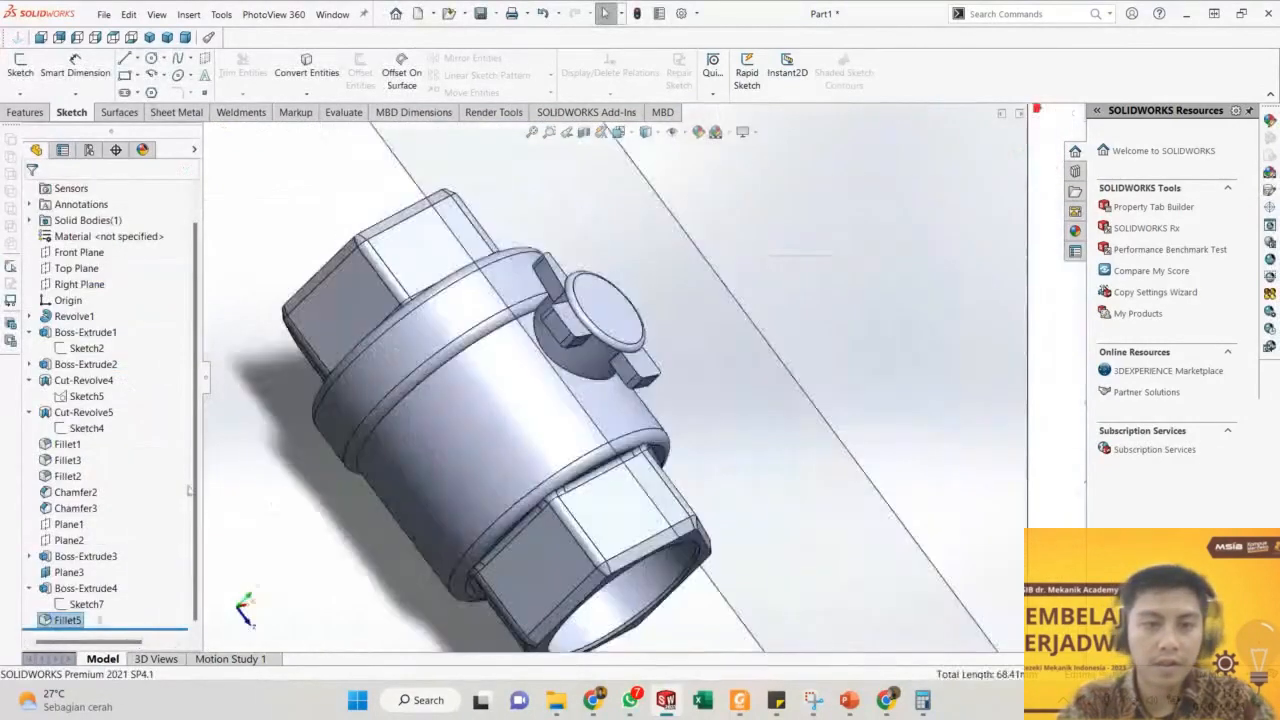
right_click(69, 620)
left_click(81, 351)
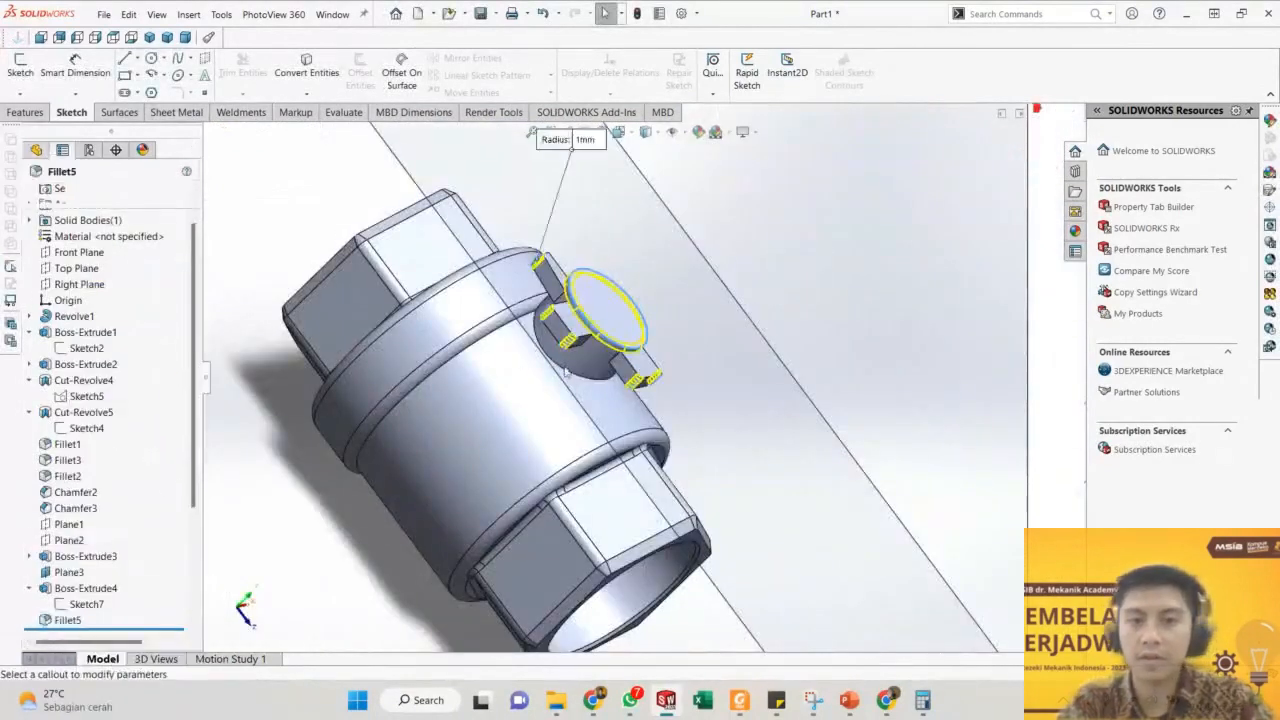
left_click(566, 372)
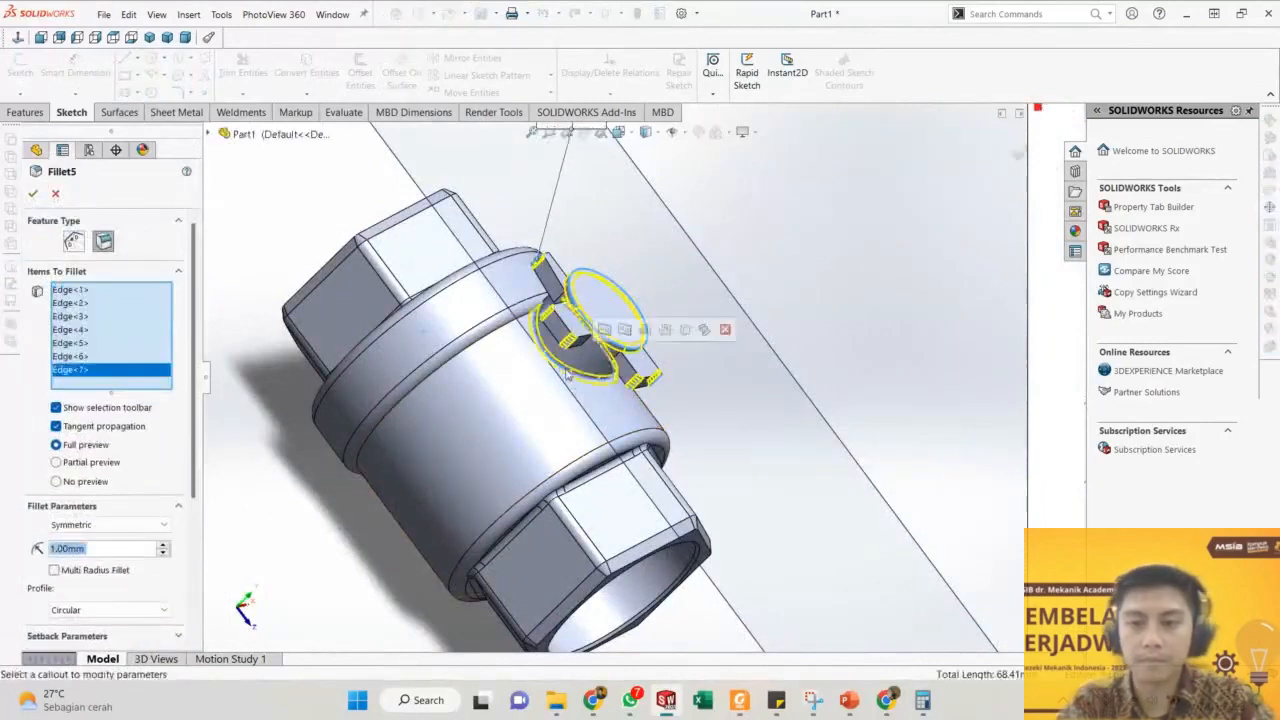
key("Return")
Inspect the fillets at the stem boss and examine the reference drawing's top view for remaining boss and tab details.
scroll(555, 310, "down", 6)
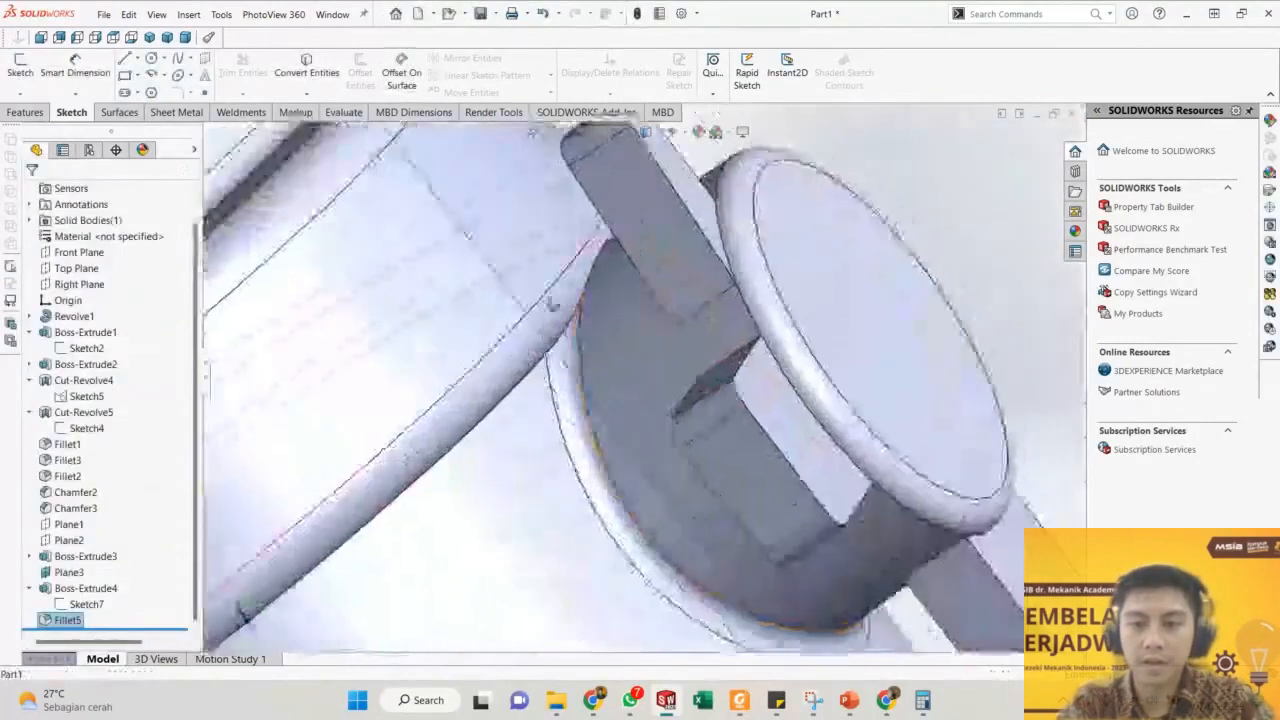
middle_click_drag(553, 305, 588, 398)
scroll(602, 372, "up", 8)
scroll(620, 385, "up", 5)
scroll(915, 417, "down", 3)
scroll(882, 445, "up", 1)
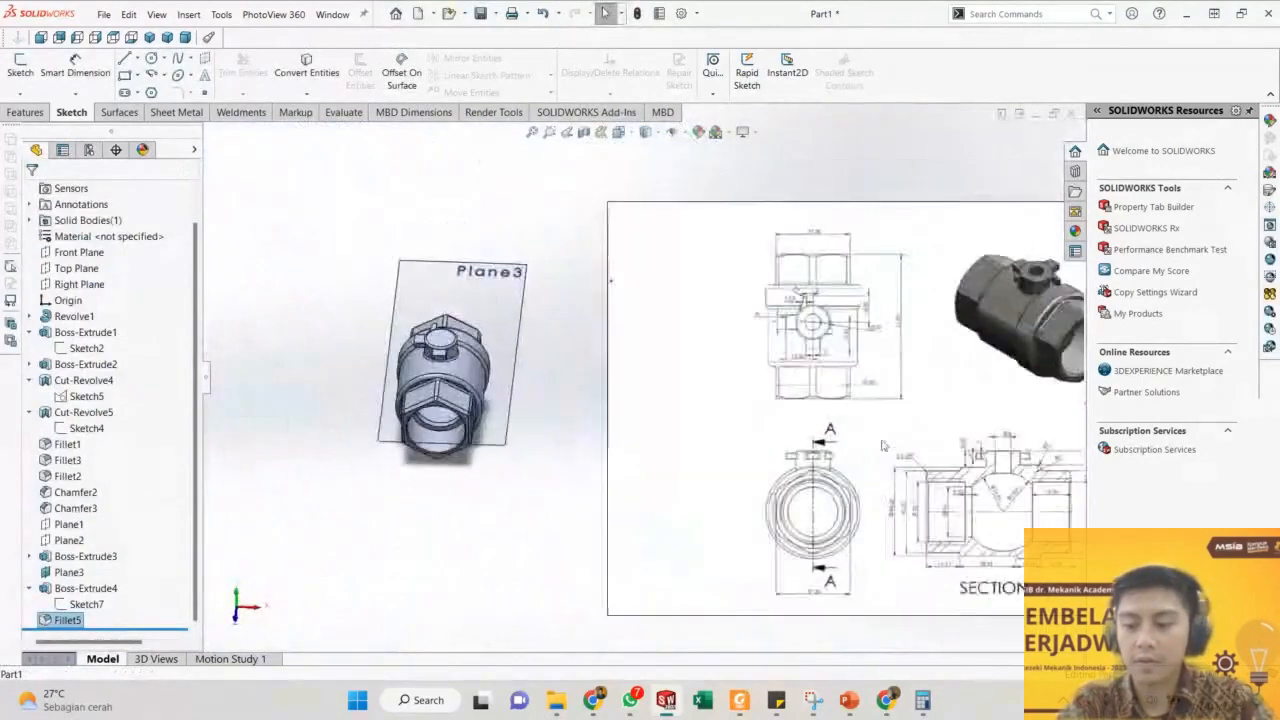
scroll(882, 400, "down", 3)
scroll(790, 308, "down", 2)
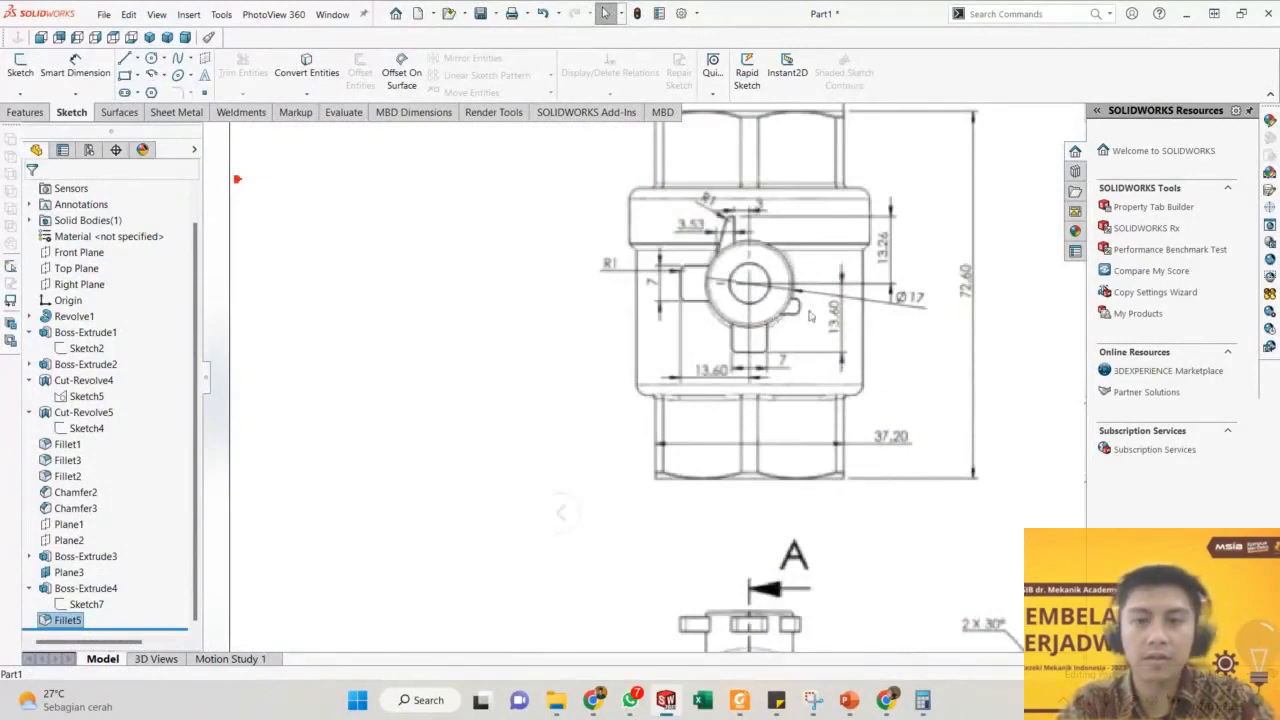
scroll(822, 374, "up", 5)
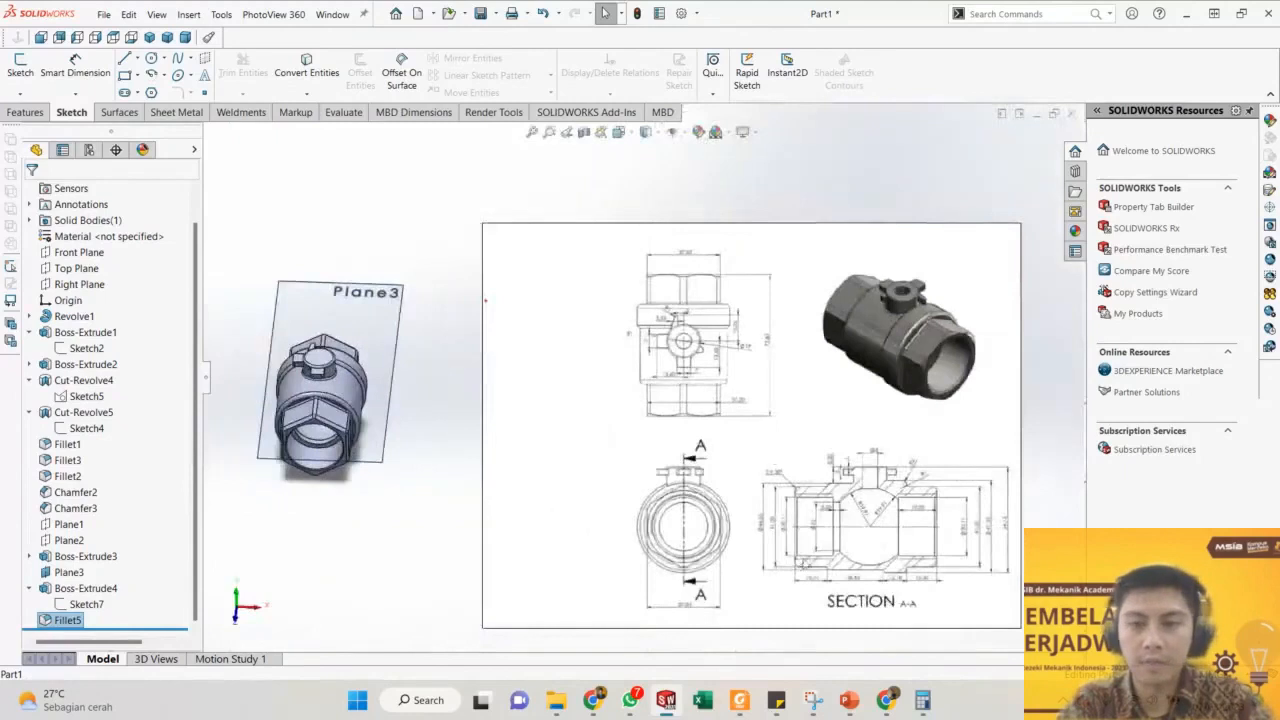
scroll(804, 564, "down", 1)
scroll(673, 555, "up", 1)
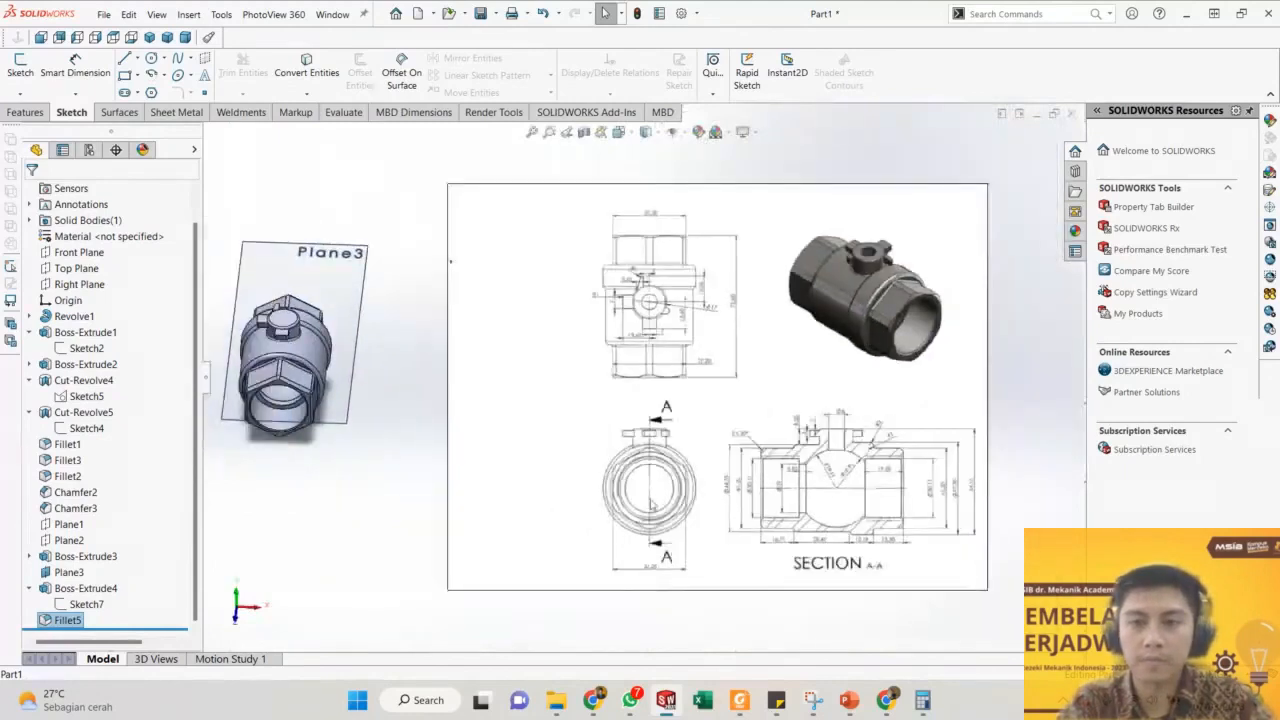
Start a Hole Wizard plain hole on the stem boss's top face, using the ISO standard and the drill sizes type.
scroll(669, 324, "down", 1)
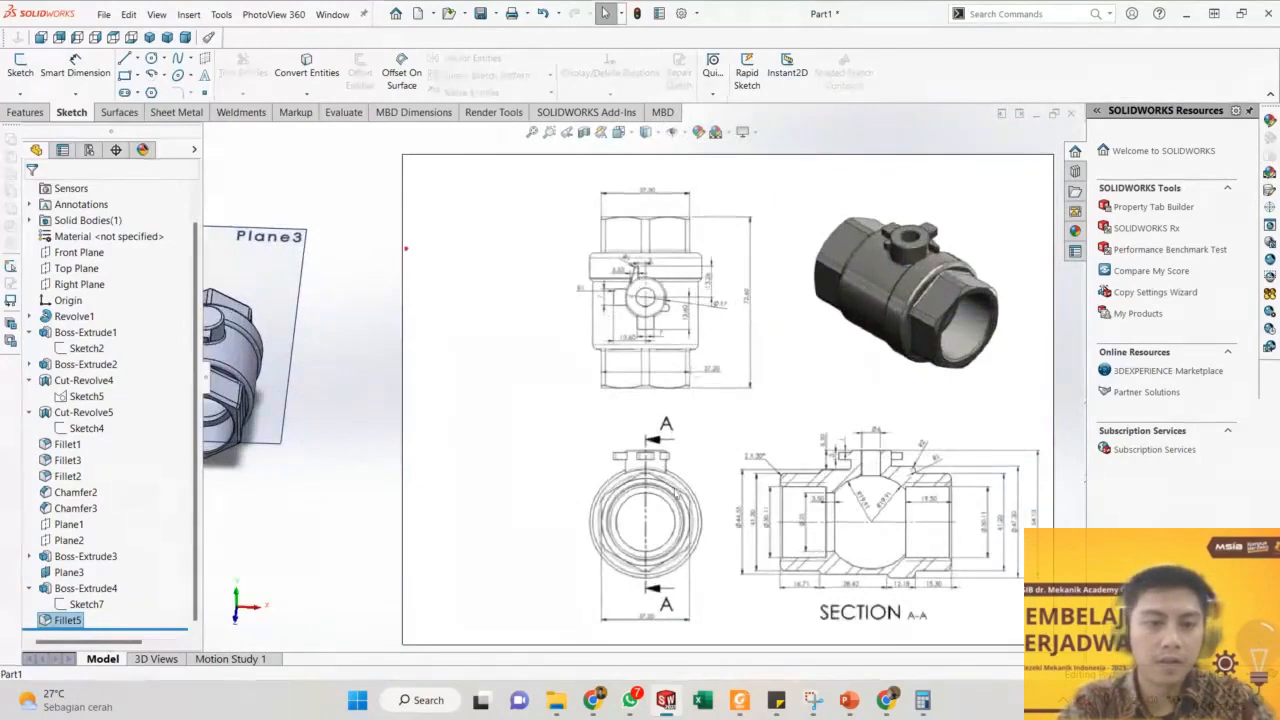
scroll(884, 458, "up", 2)
scroll(805, 446, "down", 4)
scroll(775, 435, "up", 5)
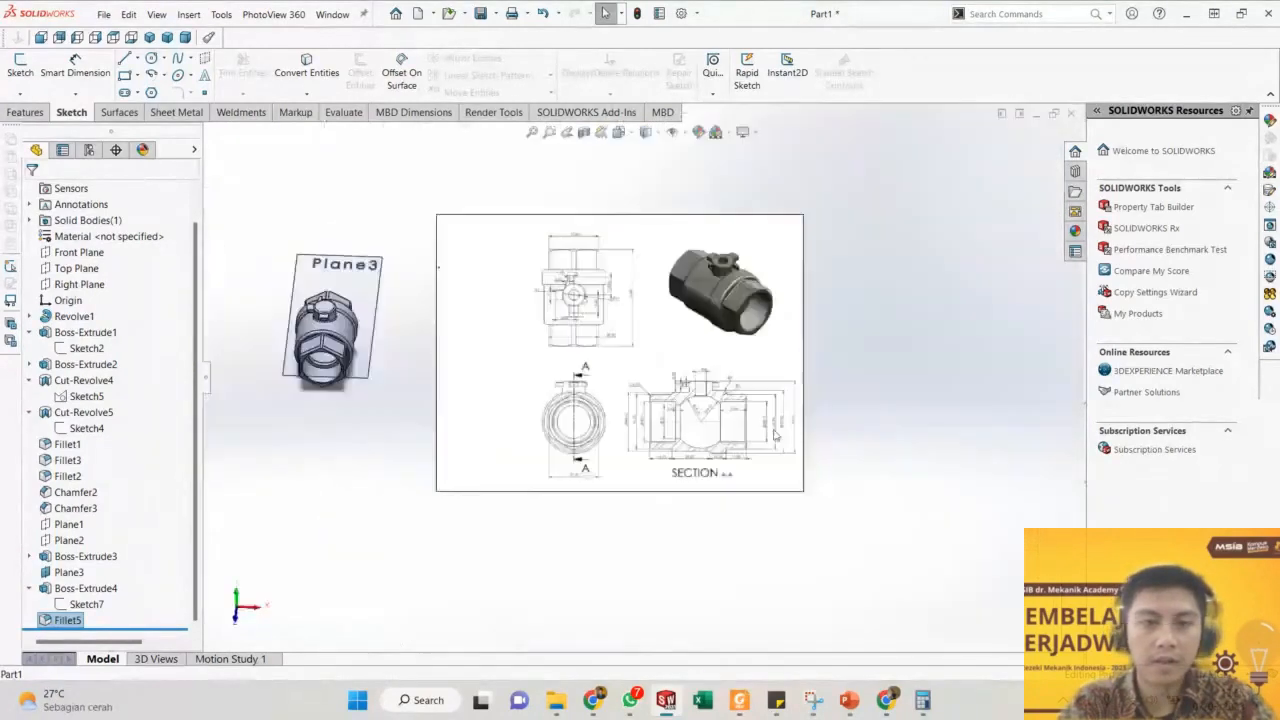
scroll(315, 322, "down", 1)
scroll(318, 322, "down", 6)
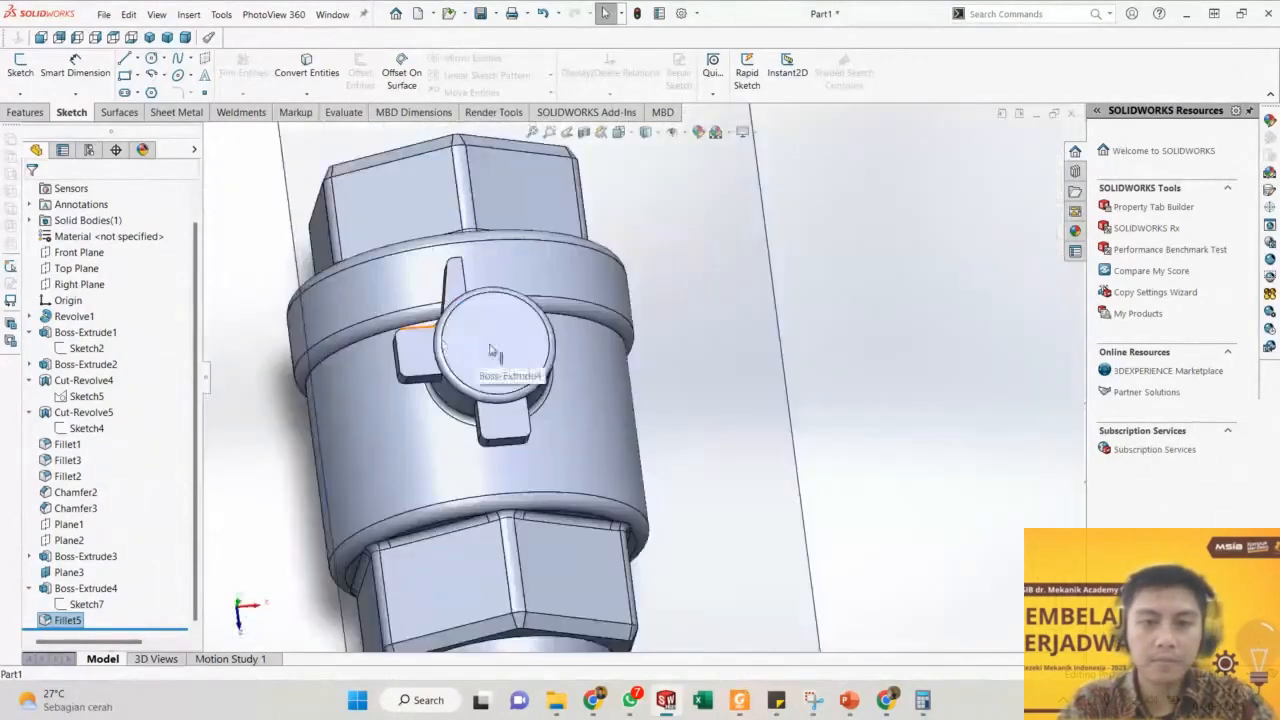
left_click(492, 333)
left_click(25, 112)
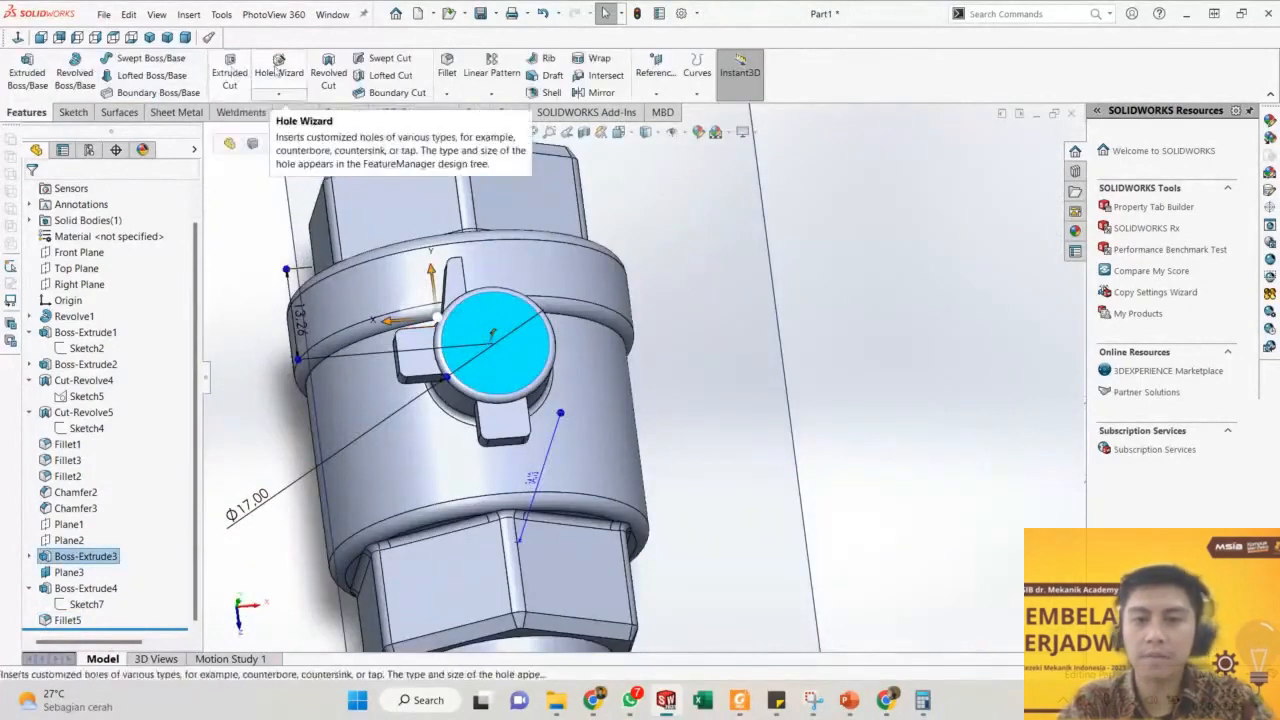
left_click(278, 72)
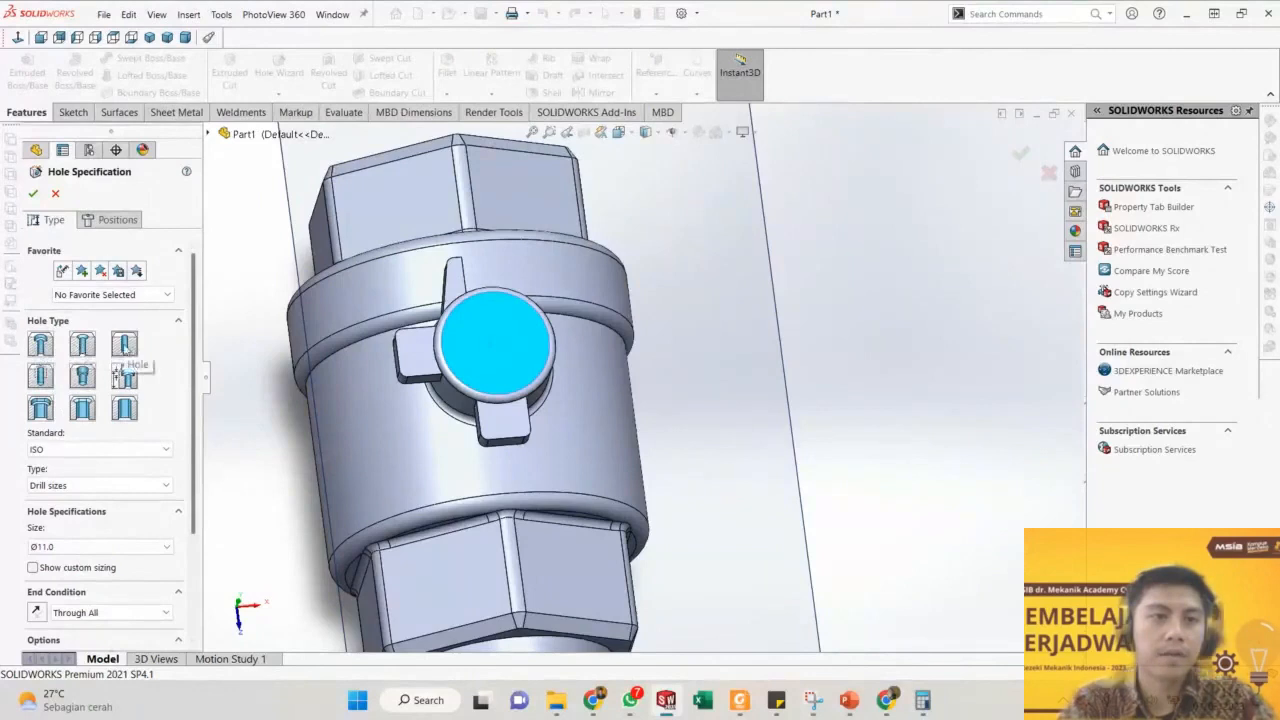
left_click(90, 449)
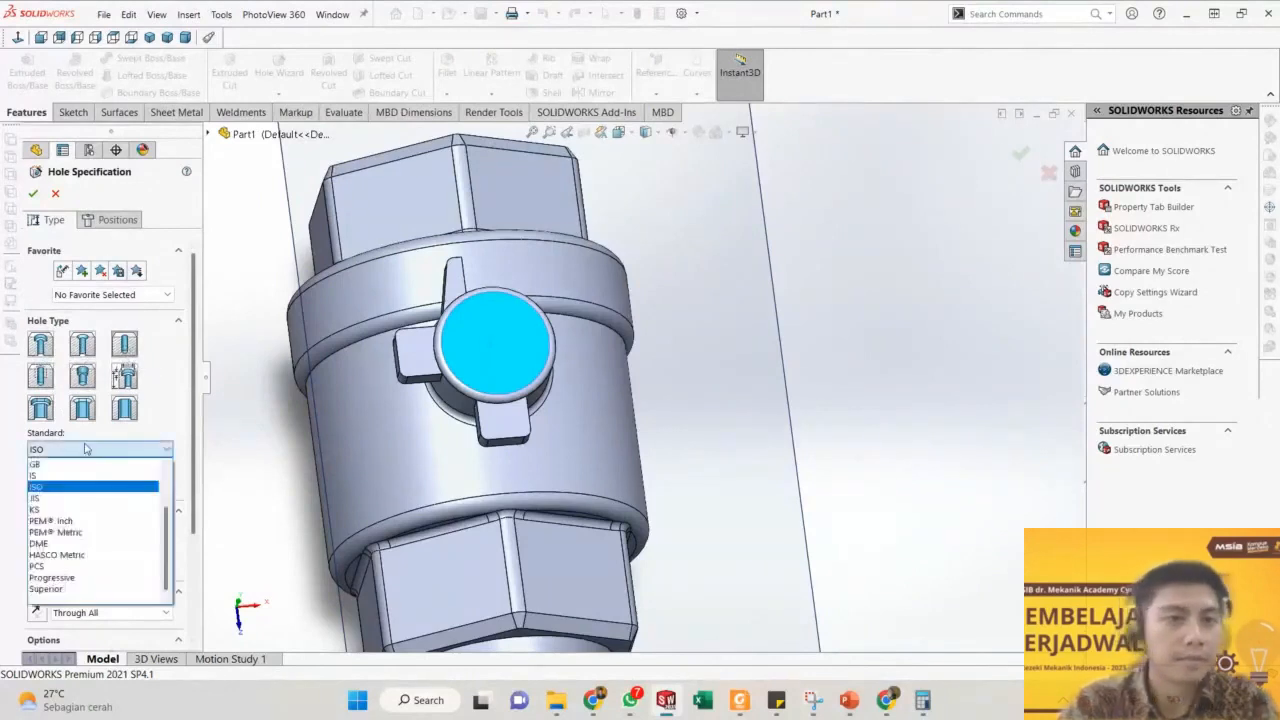
left_click(89, 449)
left_click(73, 487)
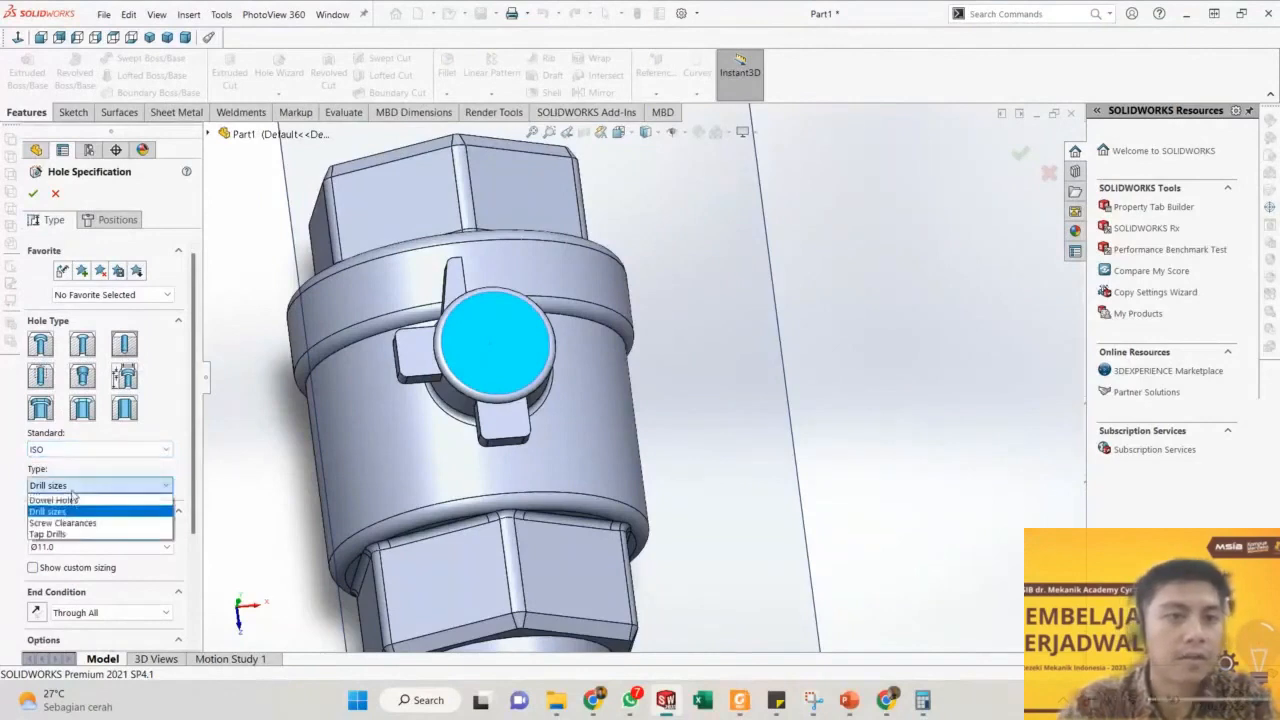
left_click(74, 512)
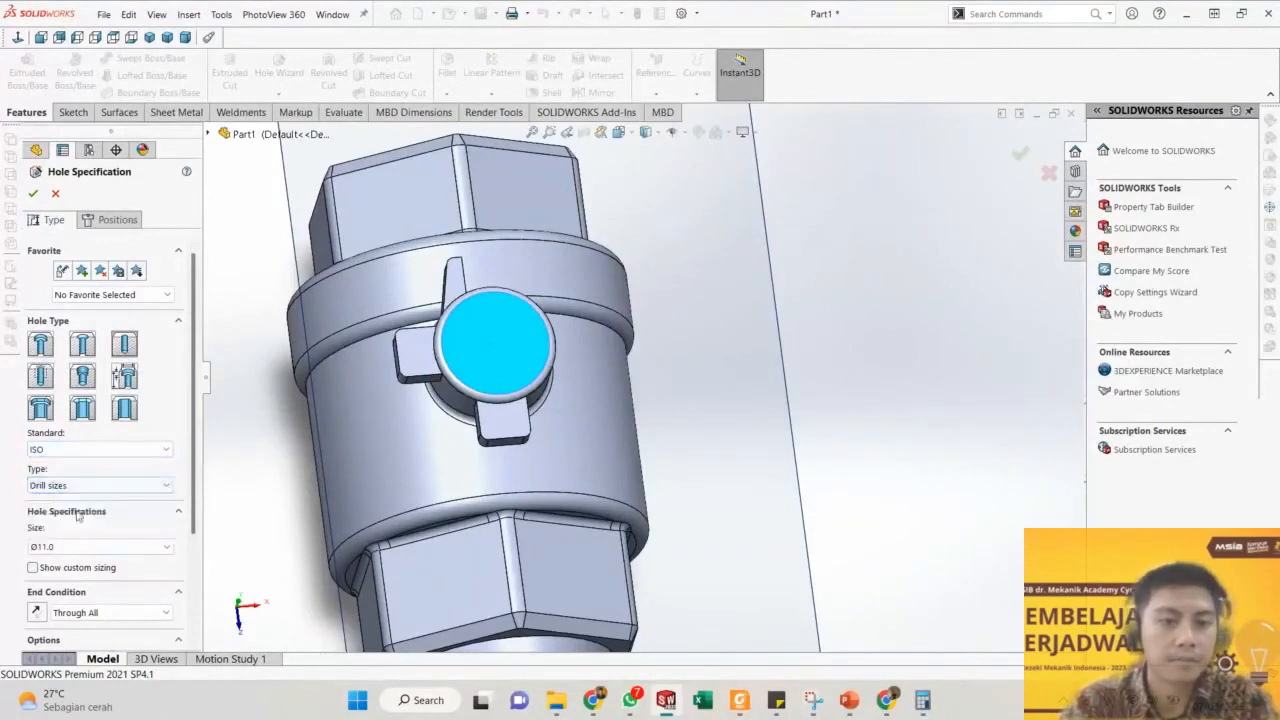
Set the hole size to Ø8.0 as in the reference drawing and its end condition to Up To Next.
scroll(105, 440, "down", 3)
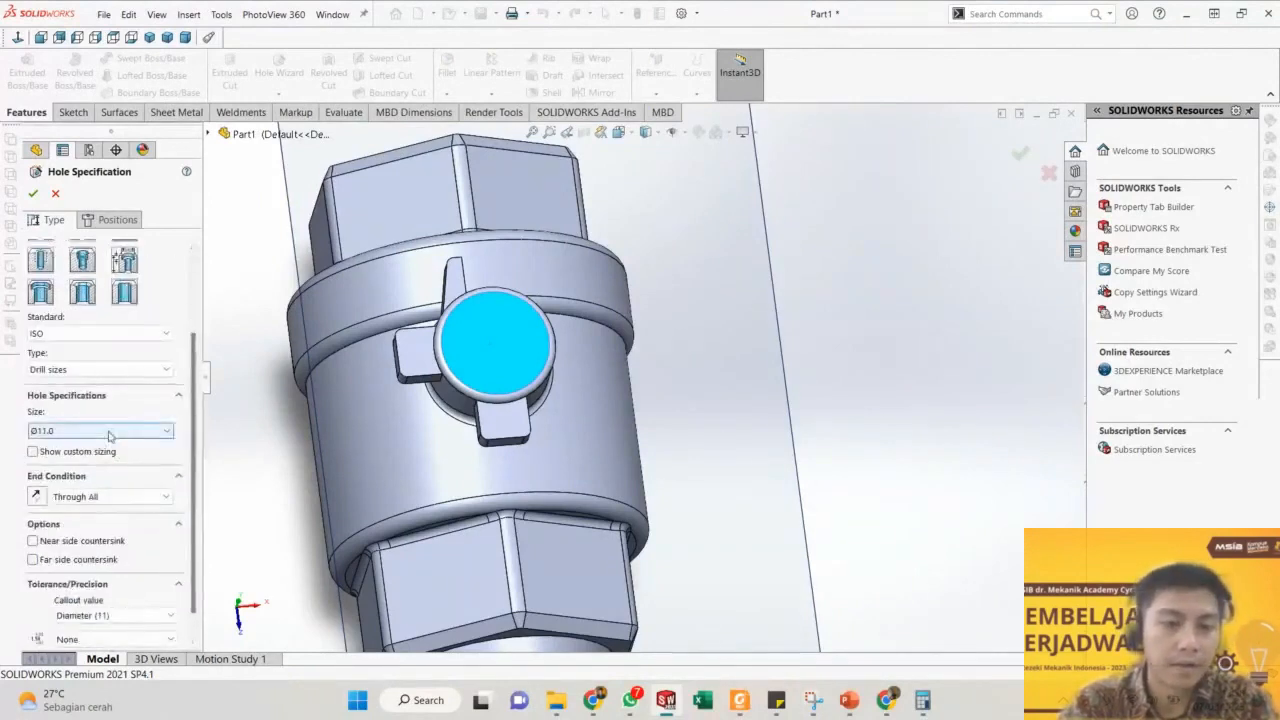
scroll(779, 389, "up", 6)
scroll(982, 380, "up", 1)
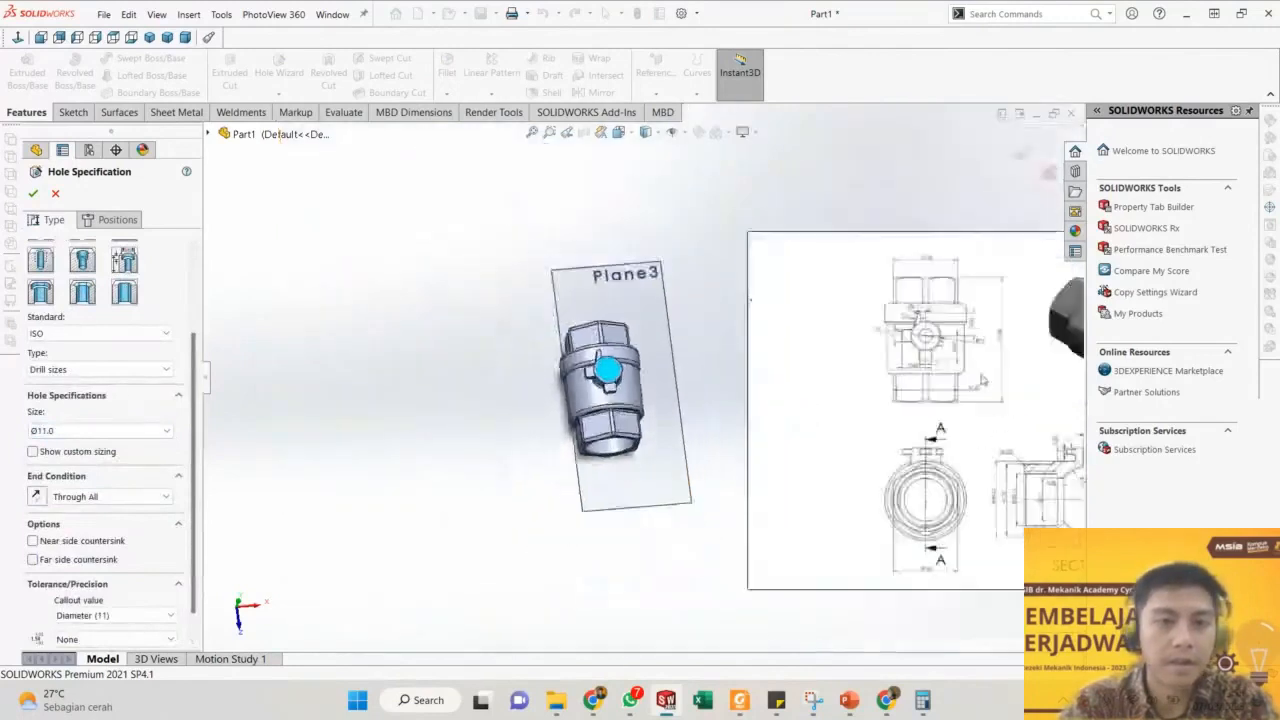
scroll(982, 380, "down", 3)
left_click(88, 430)
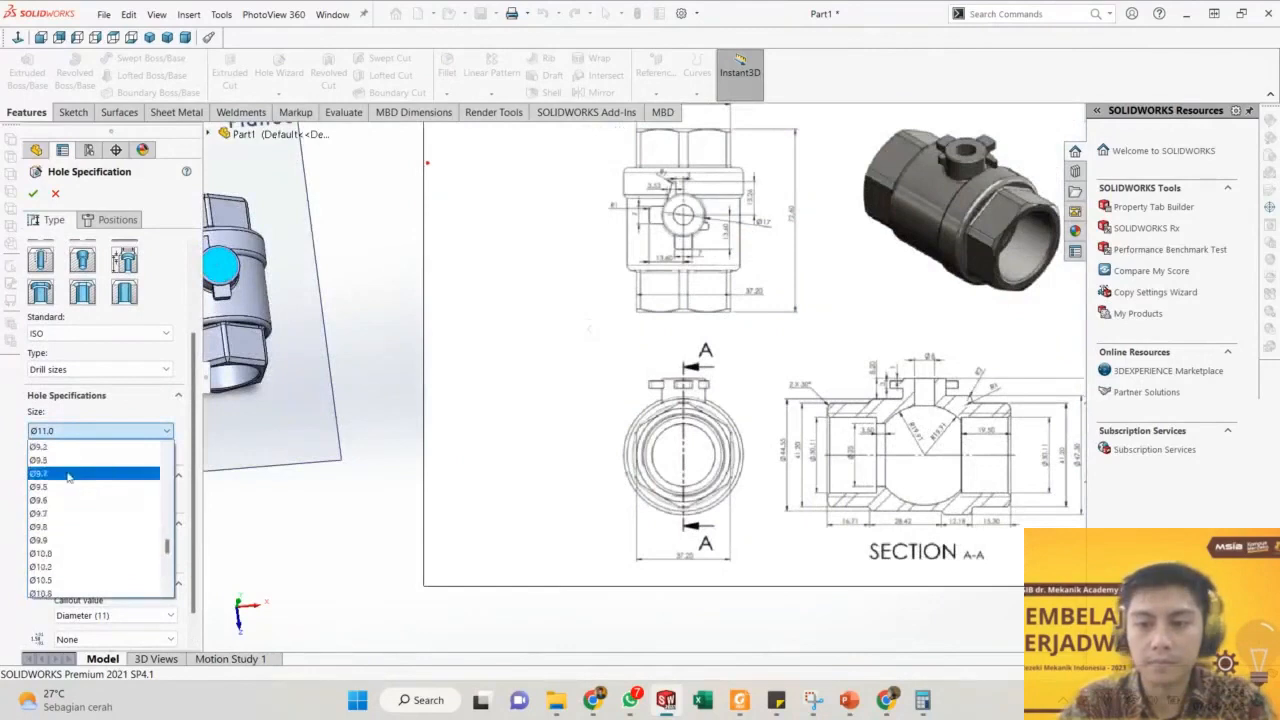
scroll(68, 478, "up", 6)
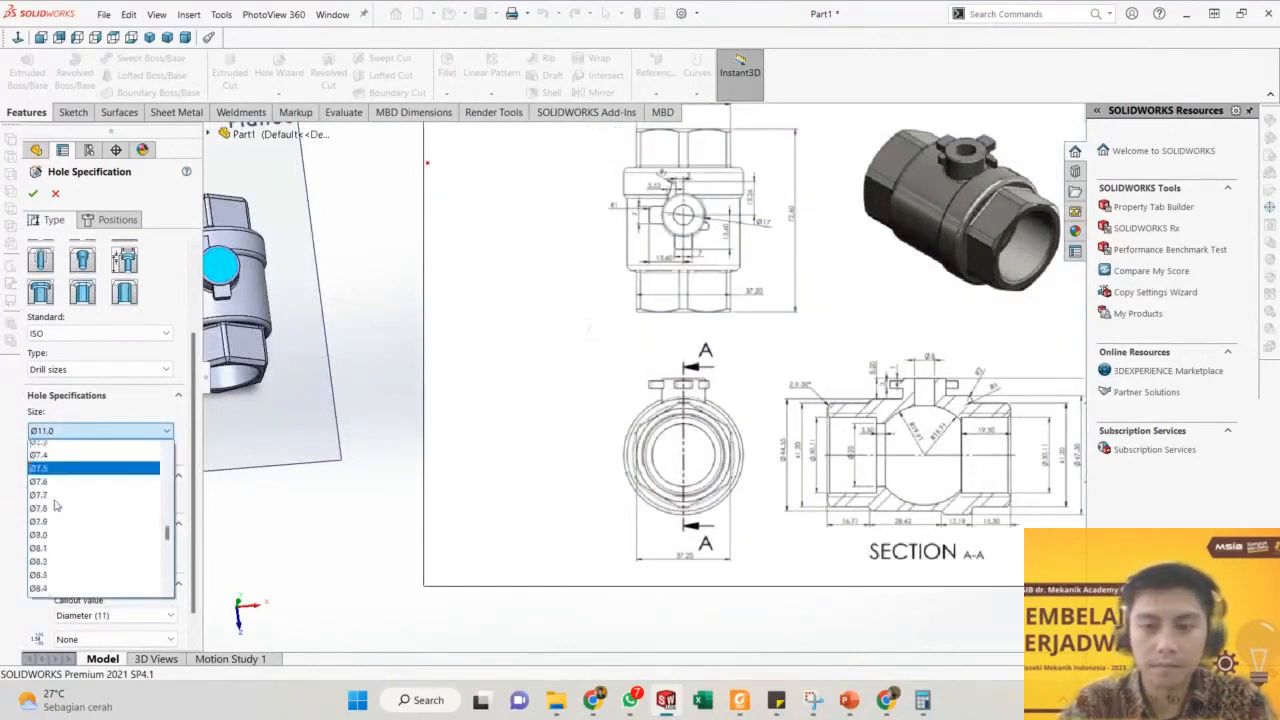
scroll(54, 500, "down", 1)
left_click(54, 494)
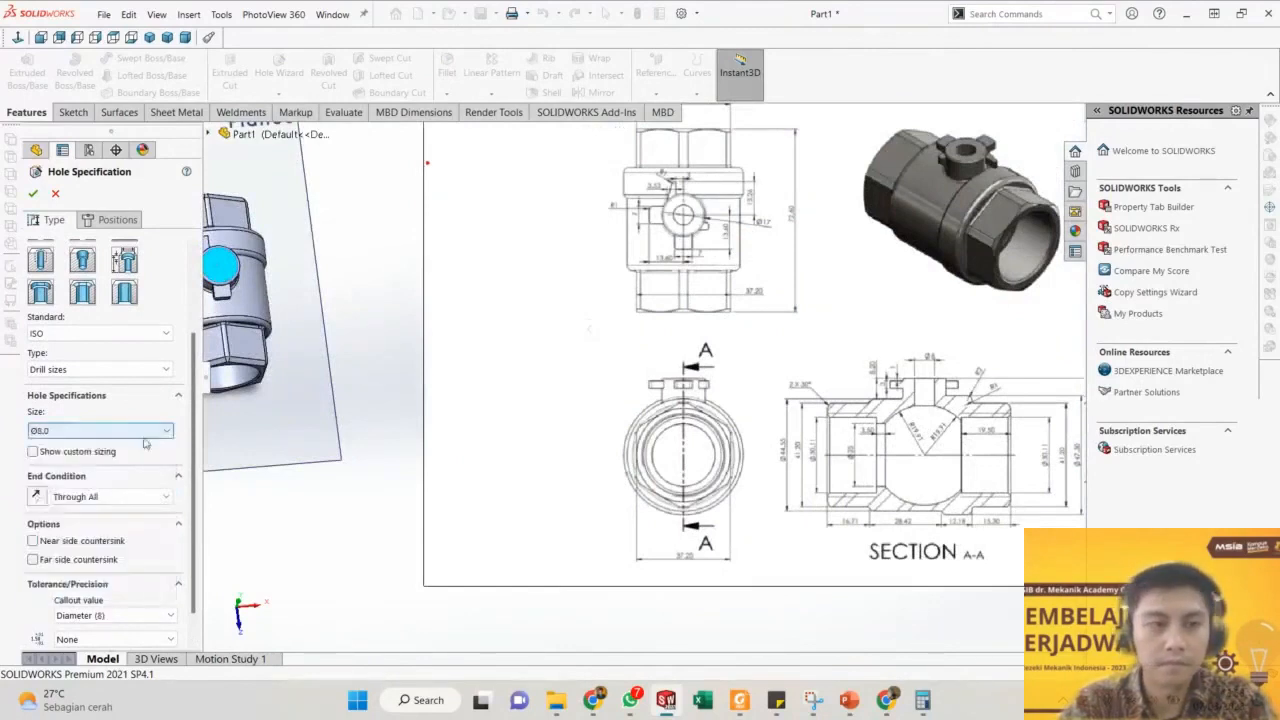
left_click(110, 497)
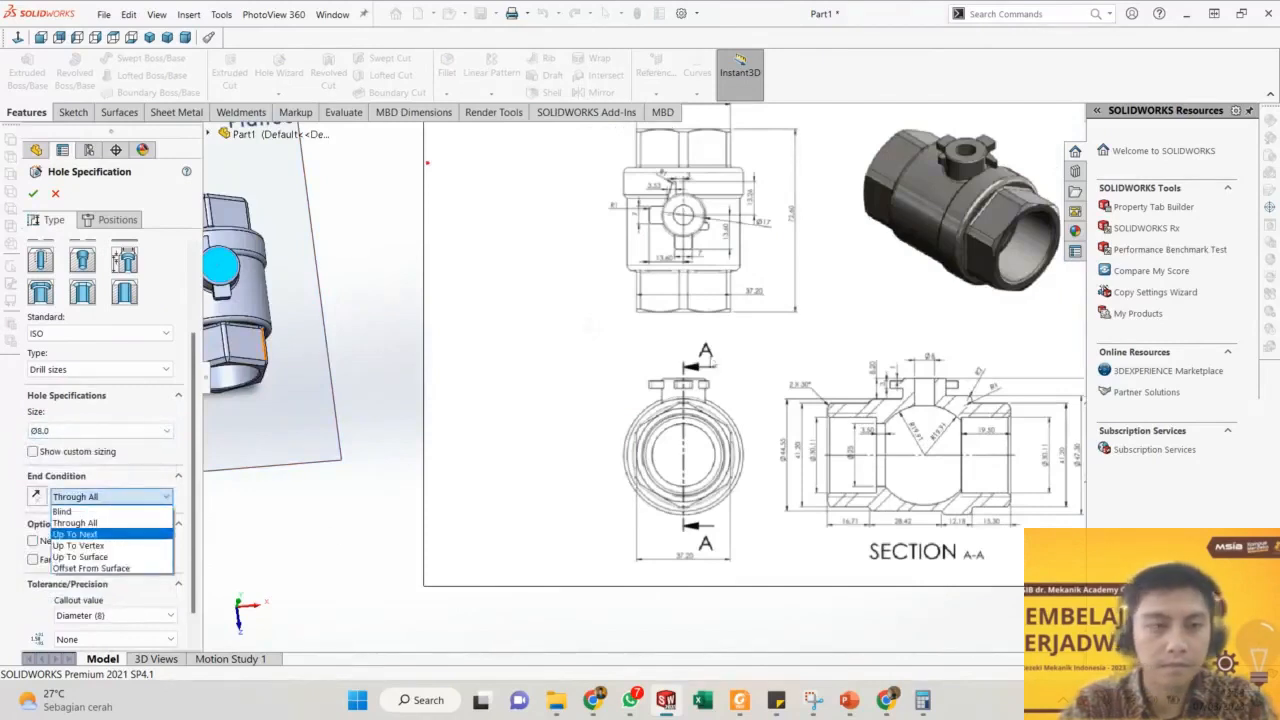
left_click(108, 534)
Position the hole at the centre of the stem boss's circular top face and accept it.
scroll(336, 393, "up", 3)
left_click(113, 219)
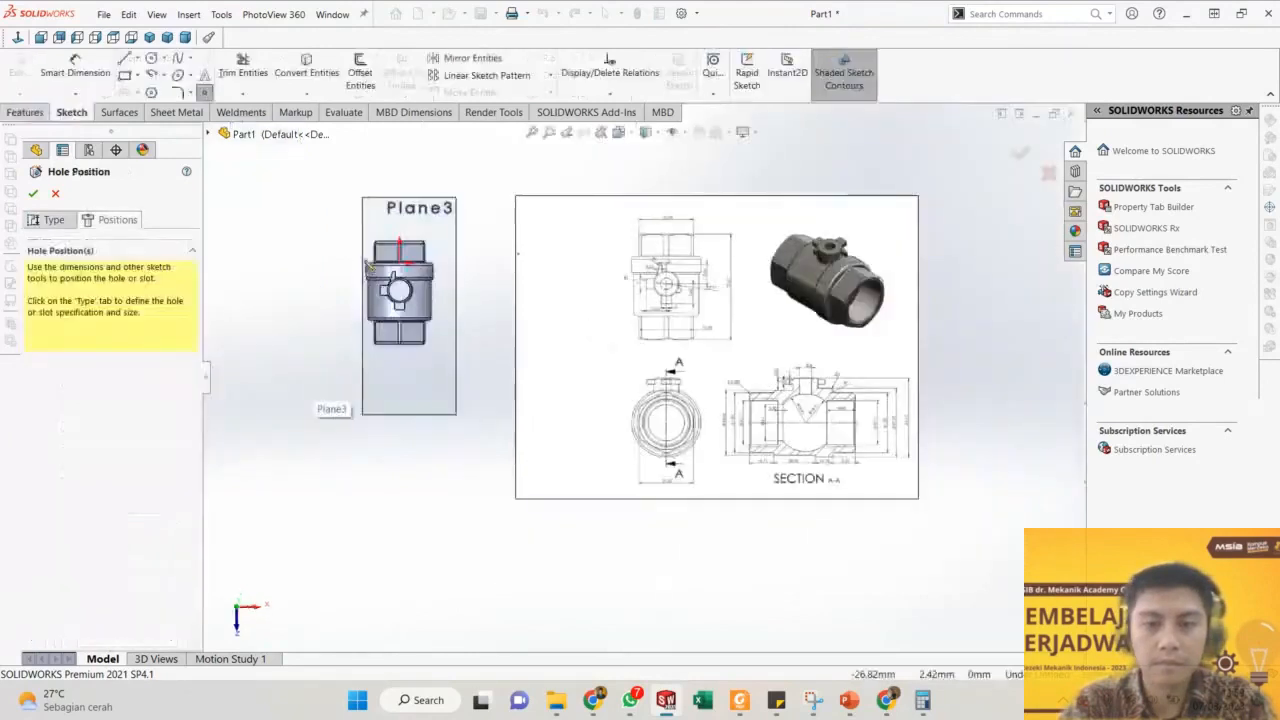
scroll(520, 308, "down", 5)
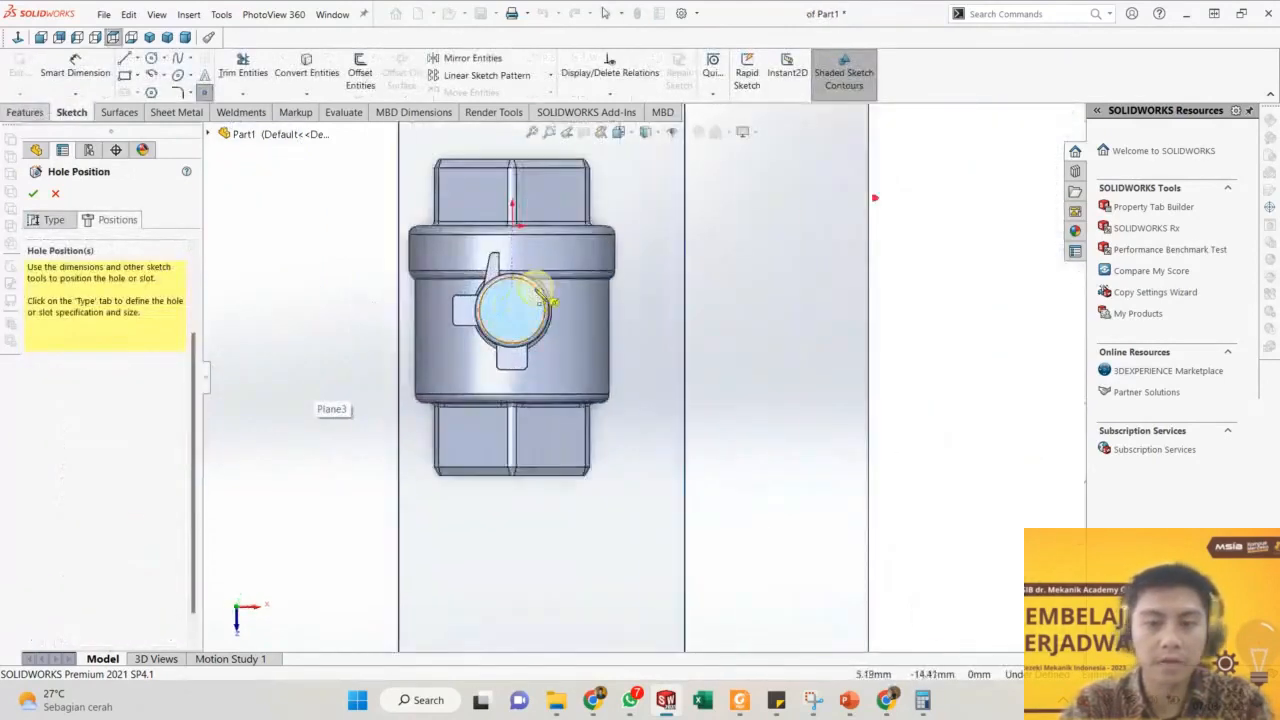
left_click(512, 315)
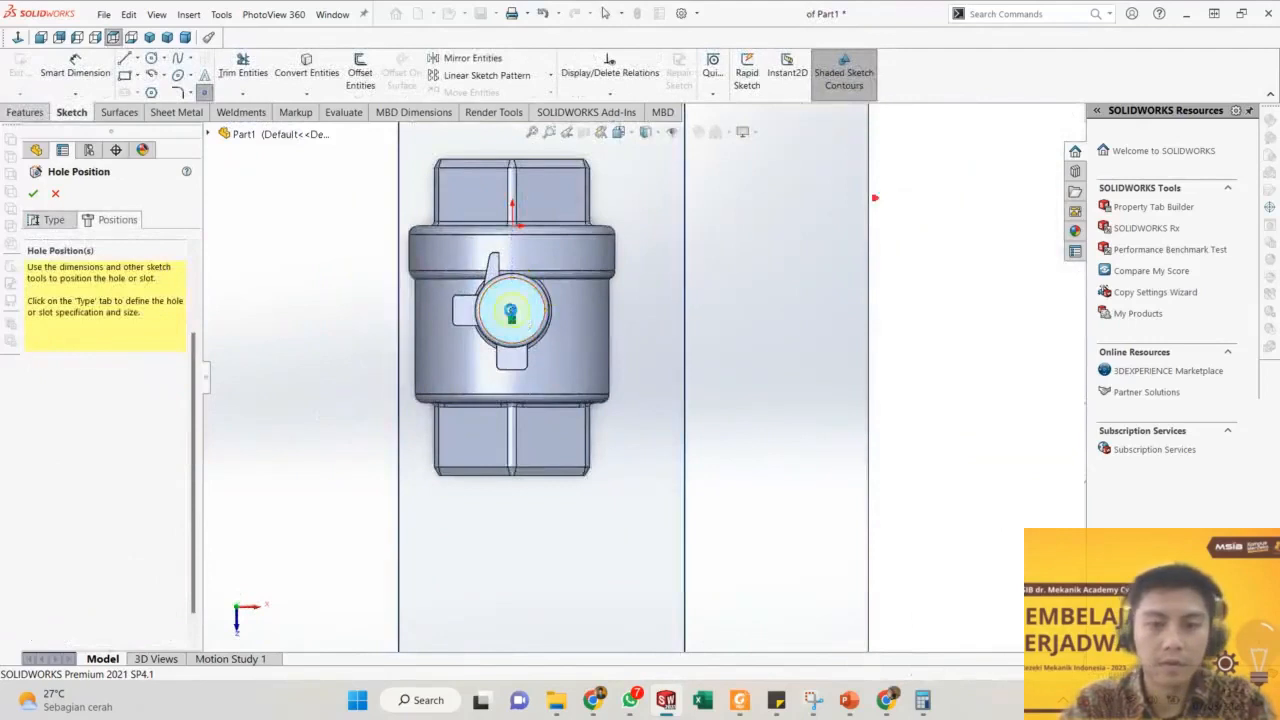
right_click(512, 315)
mouse_move(486, 354)
middle_mouse_down()
mouse_move(530, 113)
mouse_move(527, 20)
mouse_move(556, 122)
mouse_move(585, 434)
mouse_move(580, 557)
mouse_move(576, 545)
middle_mouse_up()
Examine the reference drawing's top, section and rendered views for details still missing around the stem boss.
scroll(664, 394, "up", 5)
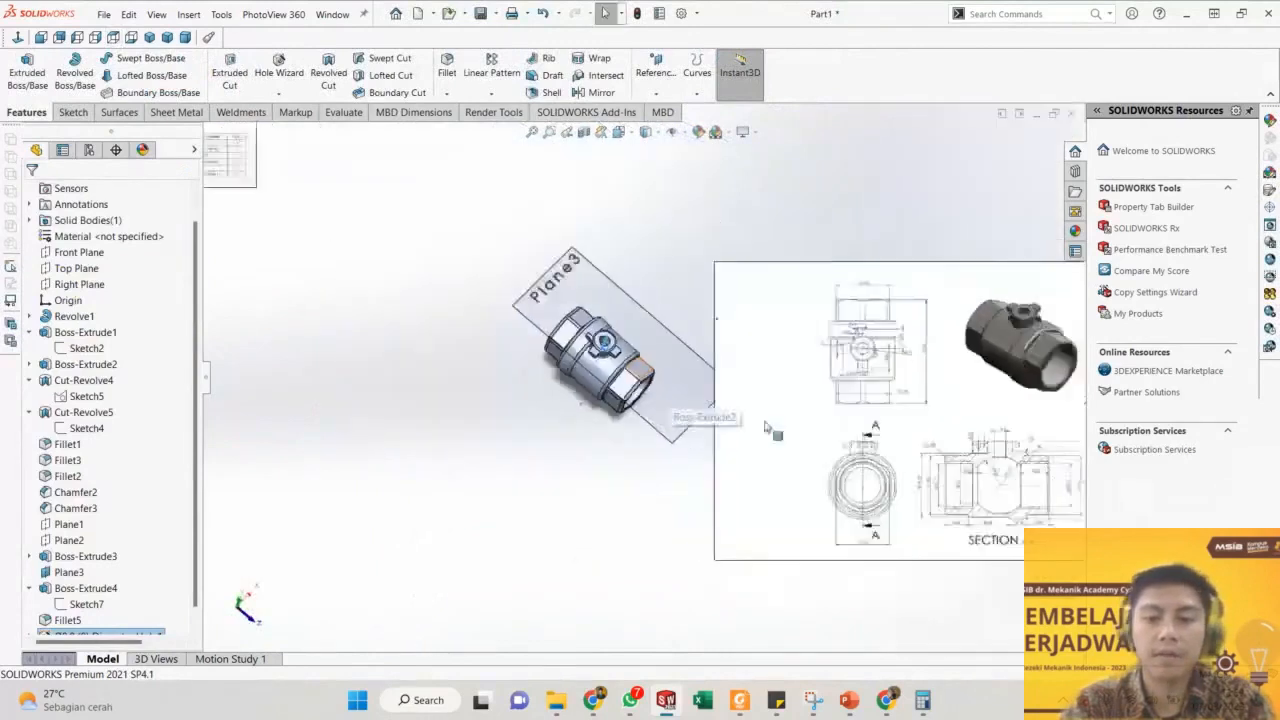
scroll(915, 488, "down", 2)
scroll(1070, 550, "down", 4)
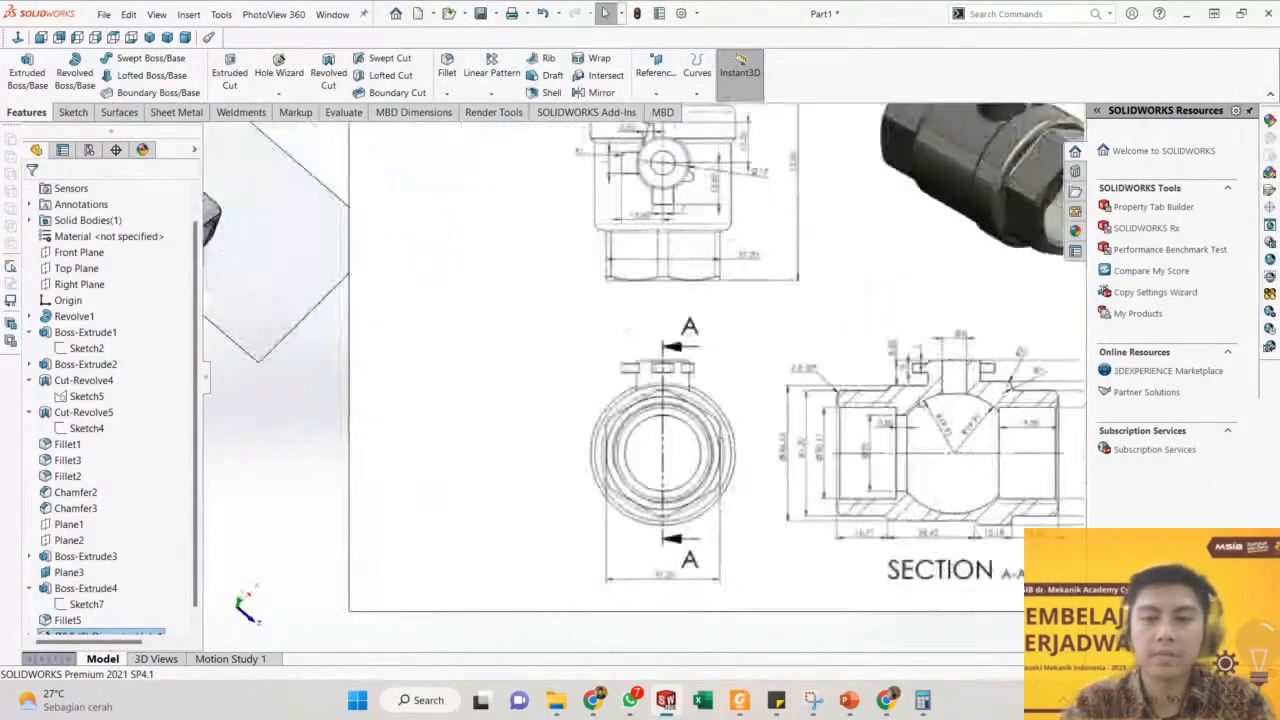
scroll(764, 399, "up", 1)
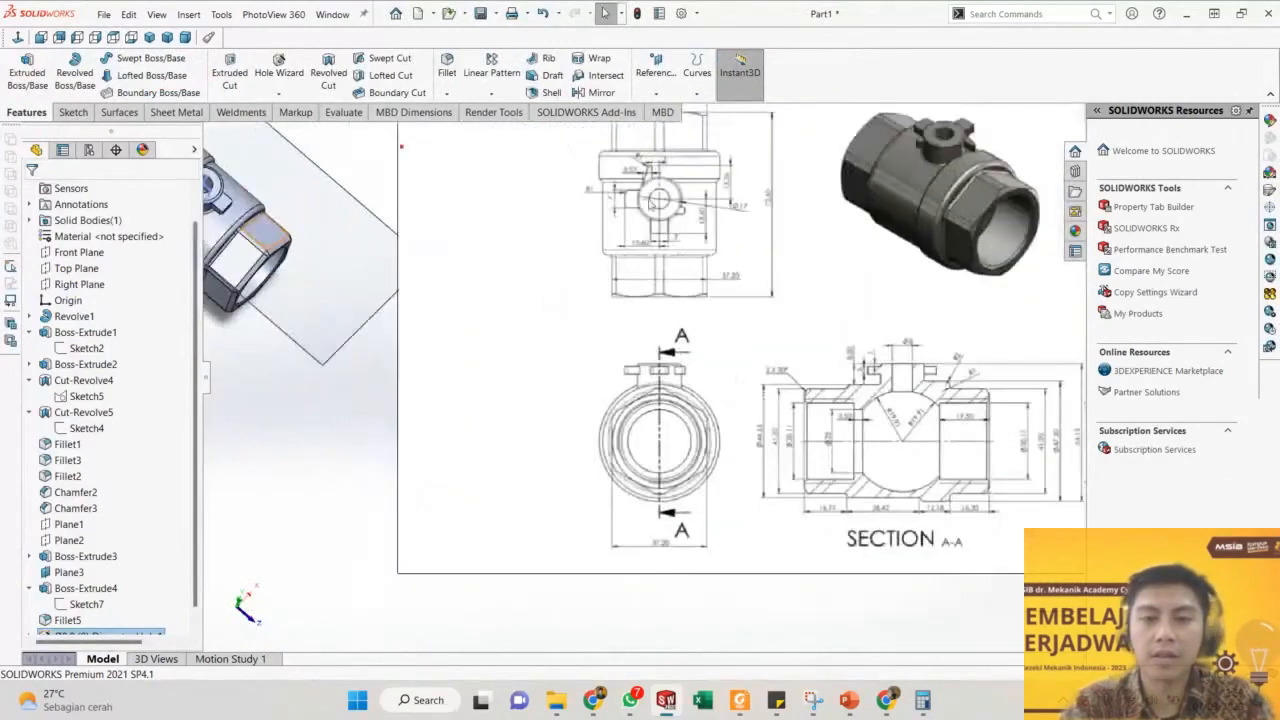
scroll(674, 210, "up", 1)
scroll(688, 196, "down", 1)
scroll(688, 211, "up", 1)
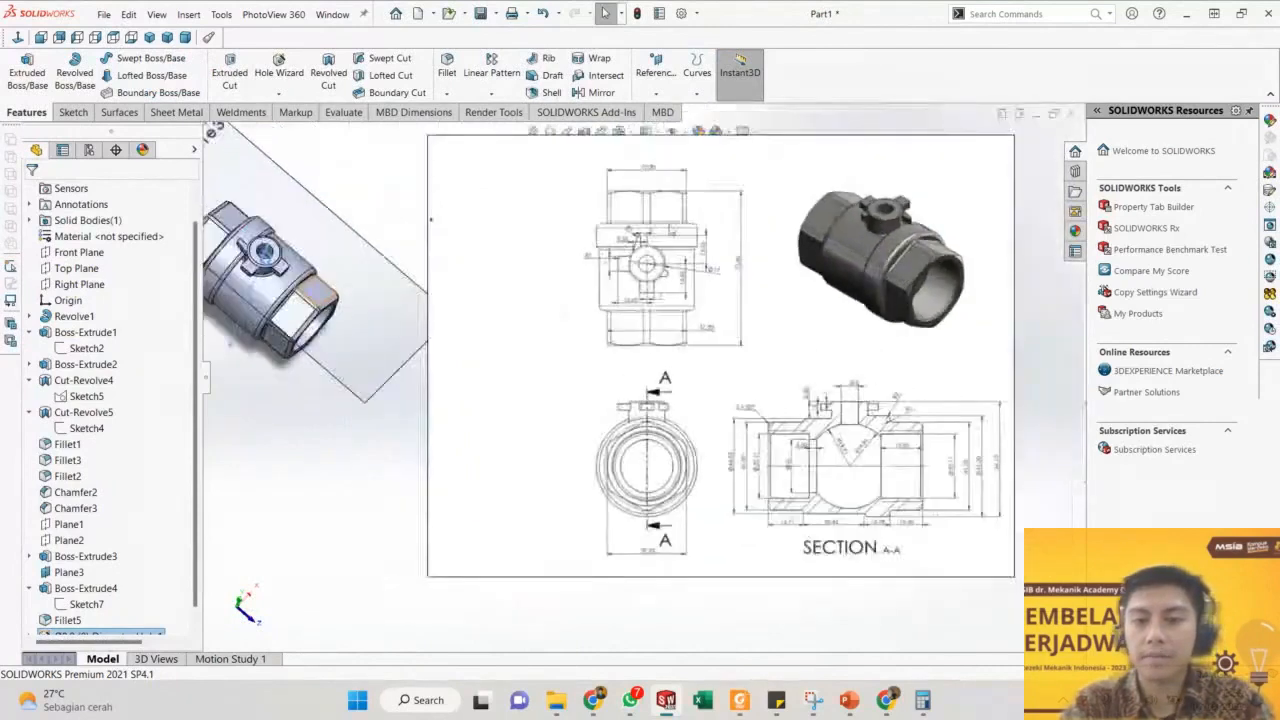
scroll(668, 224, "down", 1)
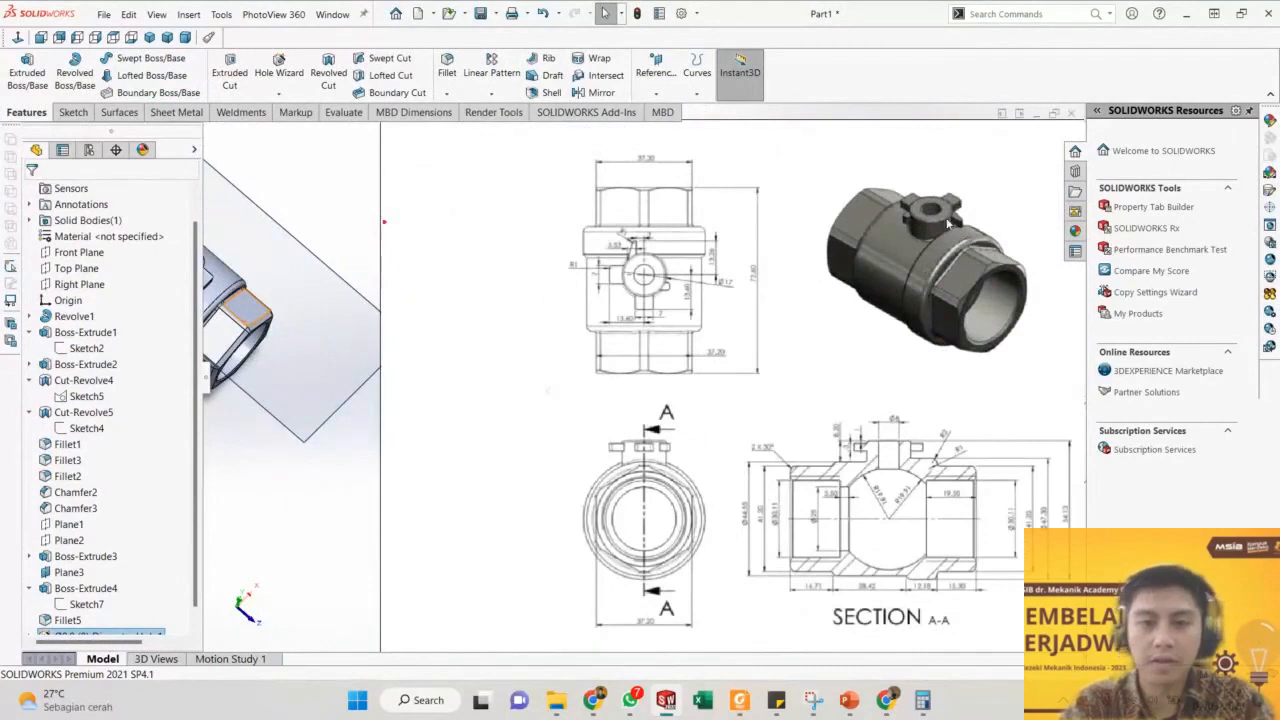
scroll(947, 224, "down", 1)
scroll(889, 244, "down", 1)
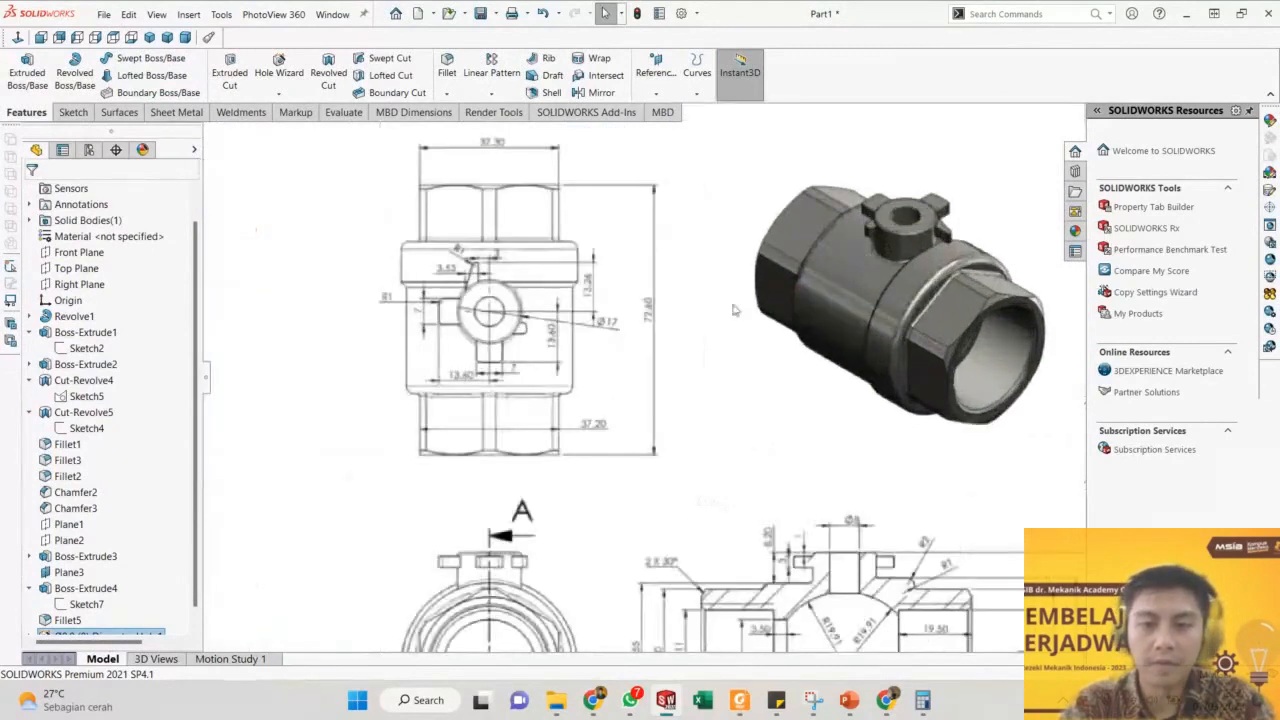
scroll(537, 351, "up", 3)
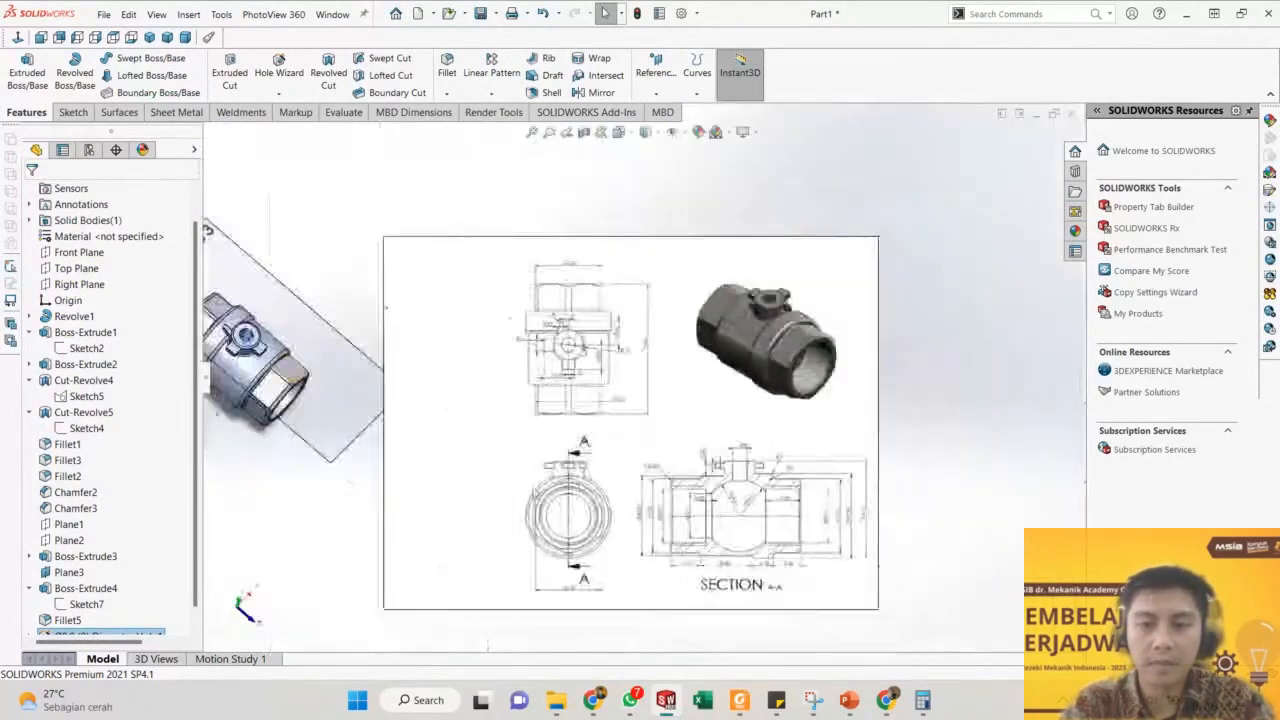
scroll(535, 486, "up", 1)
scroll(346, 403, "down", 2)
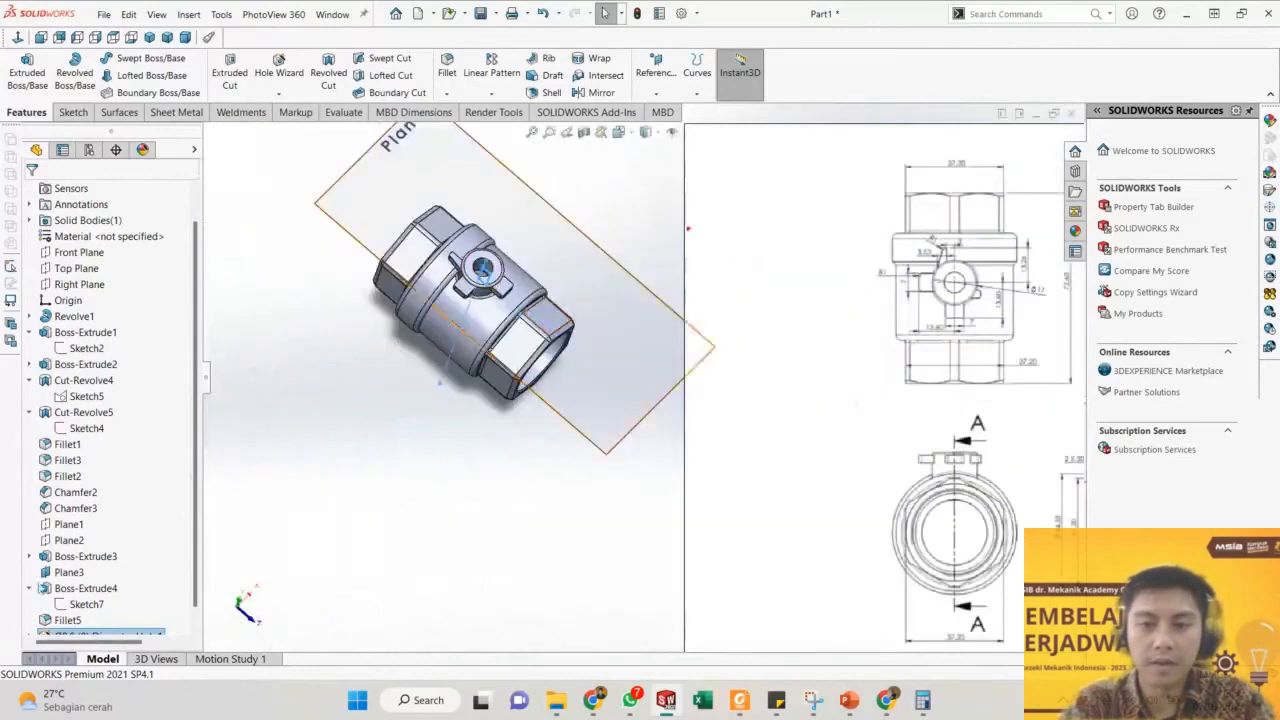
Hide Plane3 so that only the valve body is displayed.
left_click(338, 222)
left_click(417, 135)
scroll(666, 363, "down", 2)
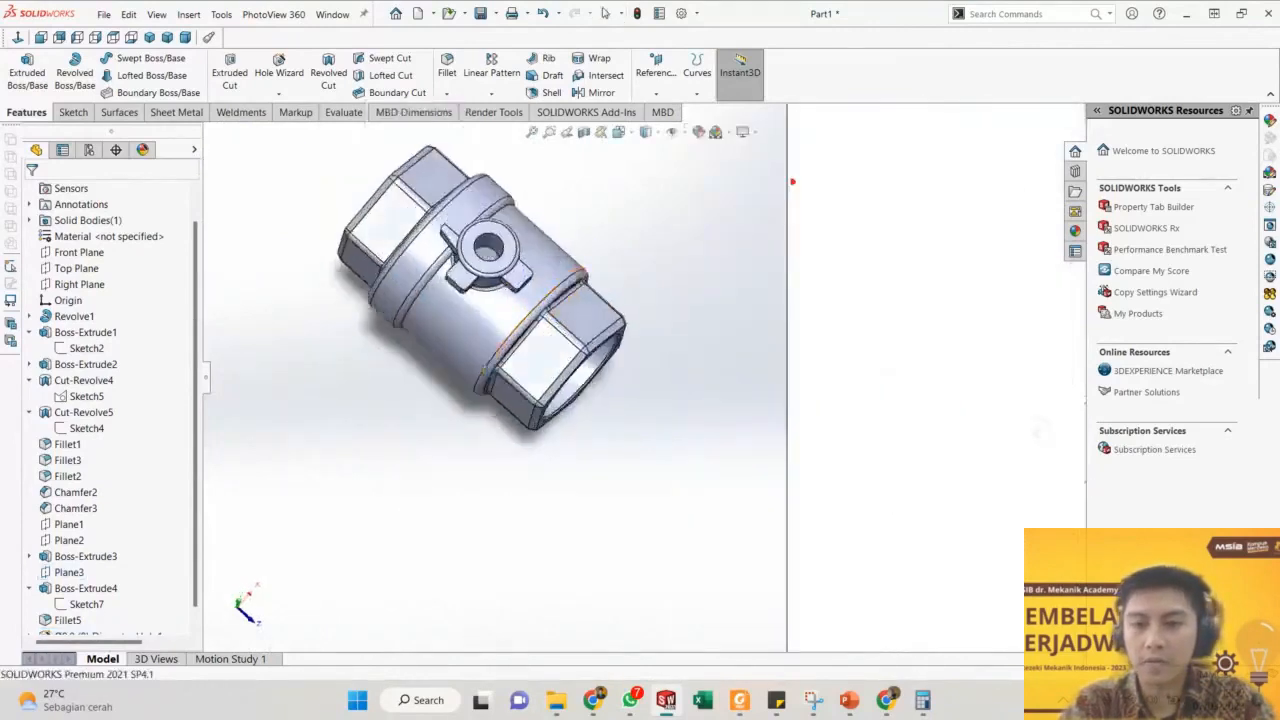
Open the stem boss tabs' sketch for editing, orient it normal to the view, and compare it with the reference drawing's top view.
scroll(666, 363, "up", 3)
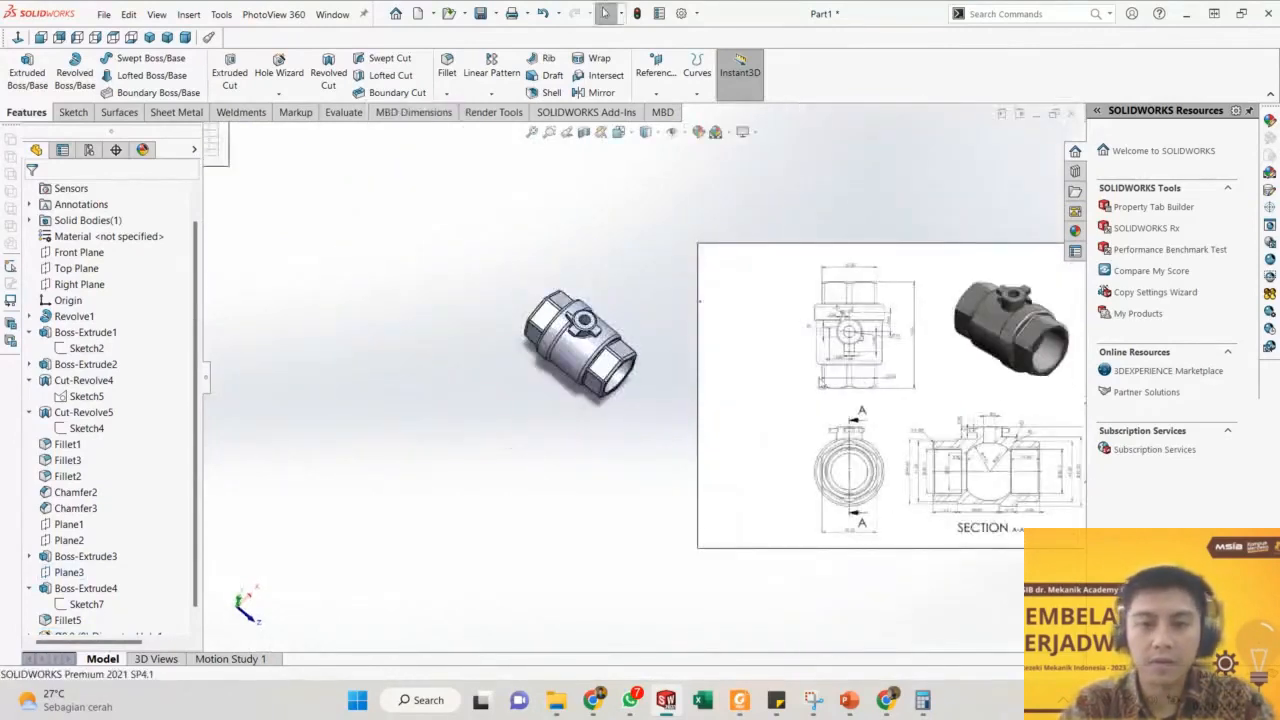
scroll(850, 338, "down", 3)
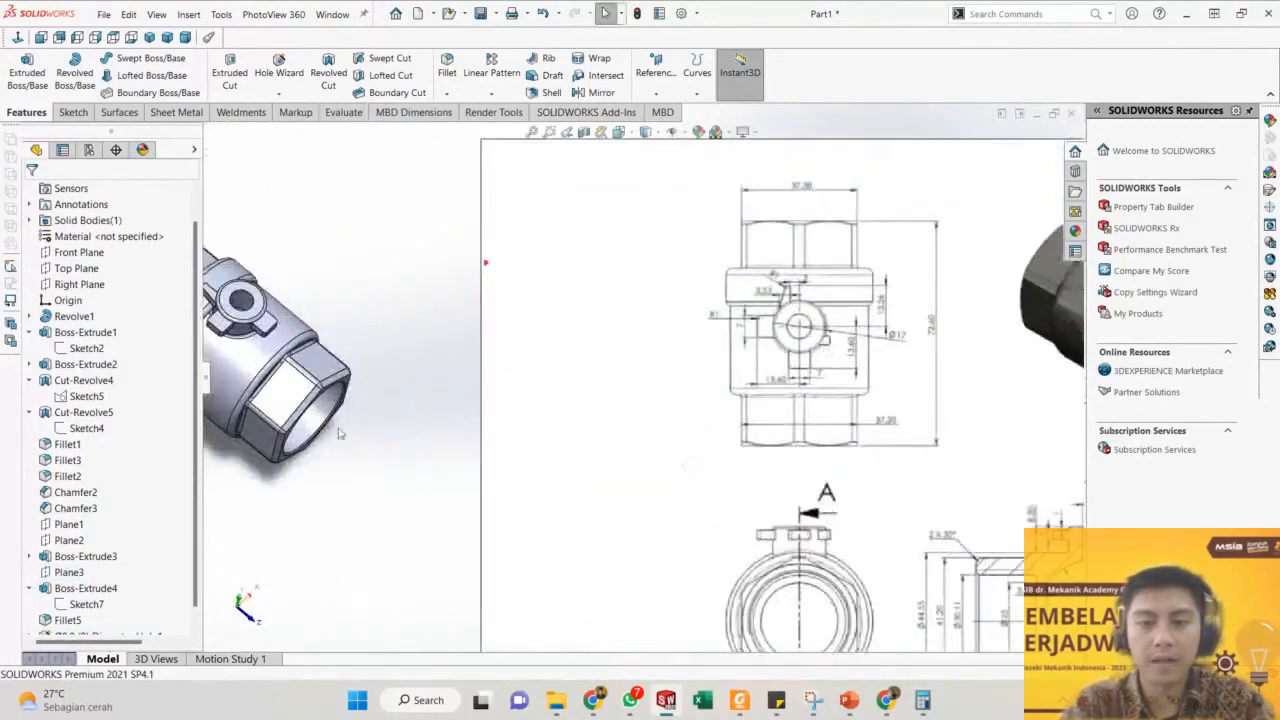
scroll(340, 435, "up", 2)
scroll(348, 358, "down", 2)
scroll(347, 353, "down", 2)
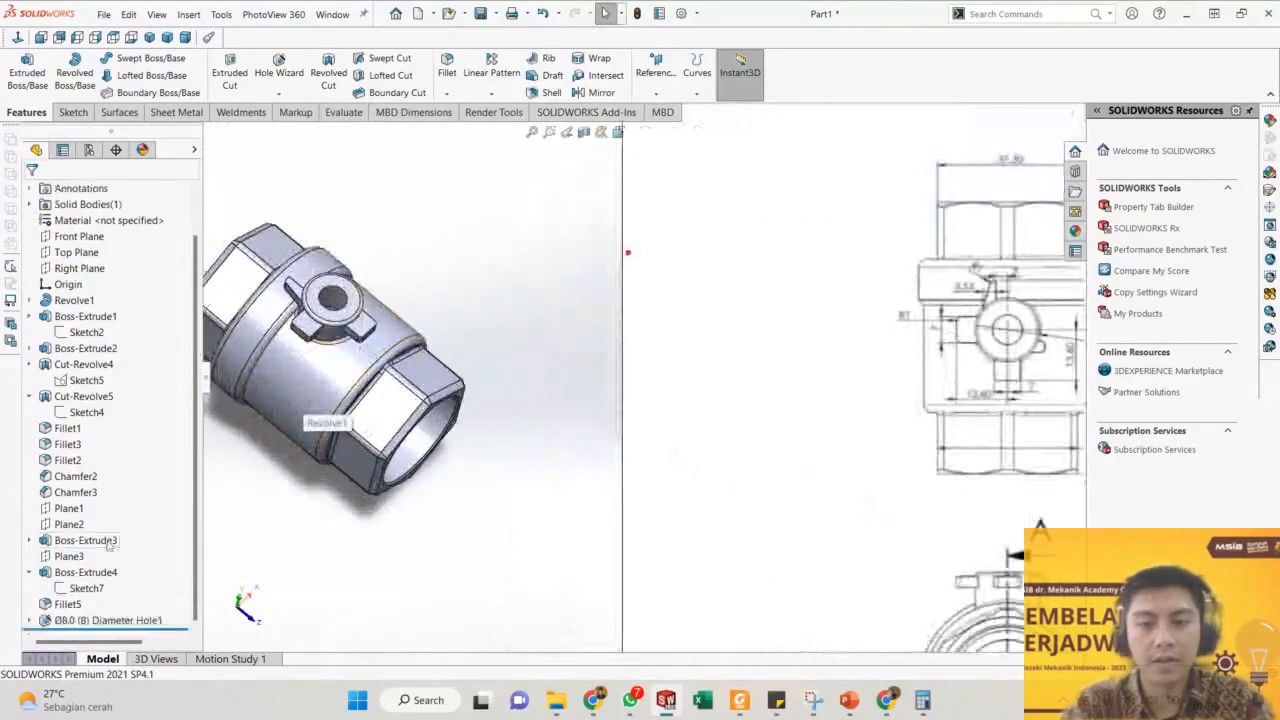
left_click(370, 333)
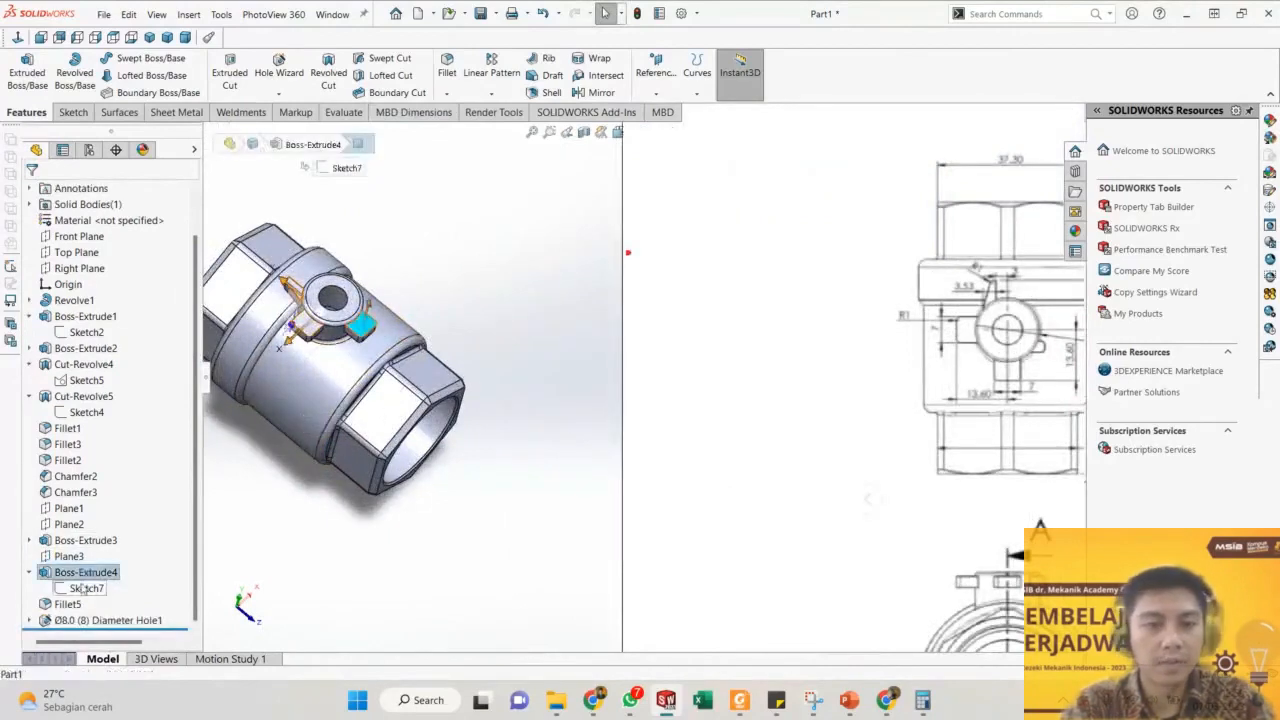
left_click(86, 588)
left_click(100, 520)
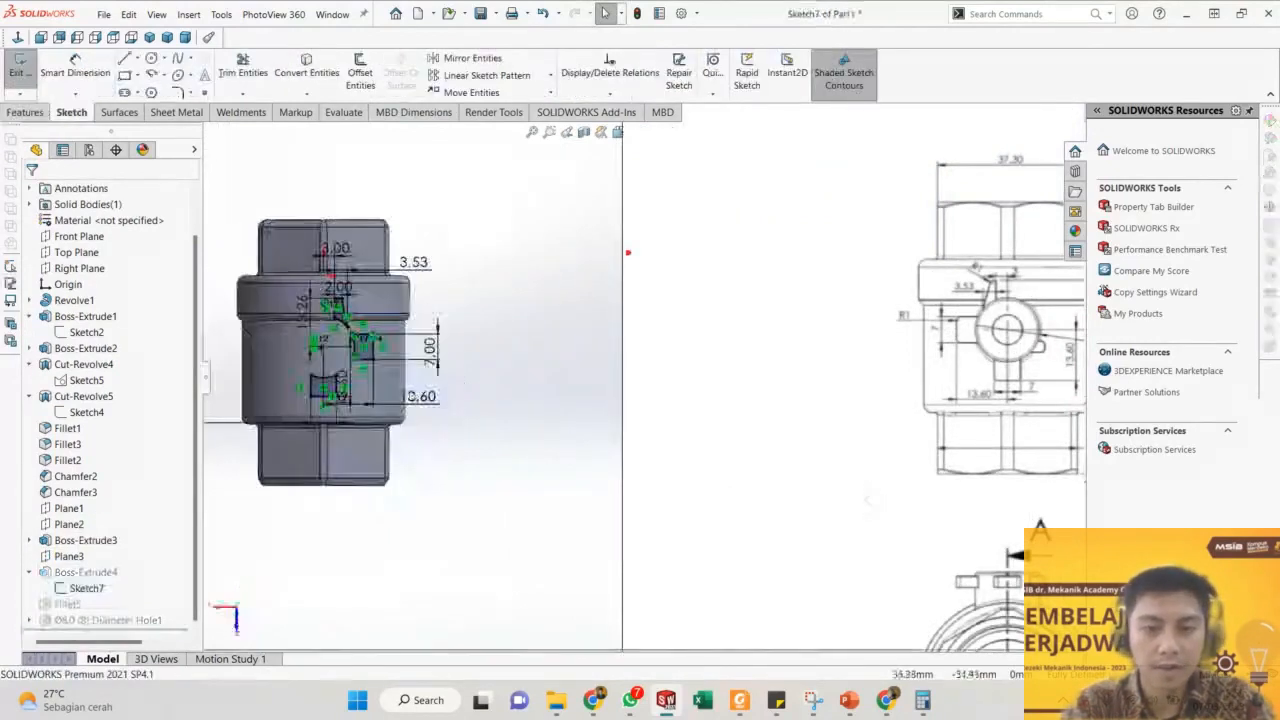
scroll(345, 385, "down", 3)
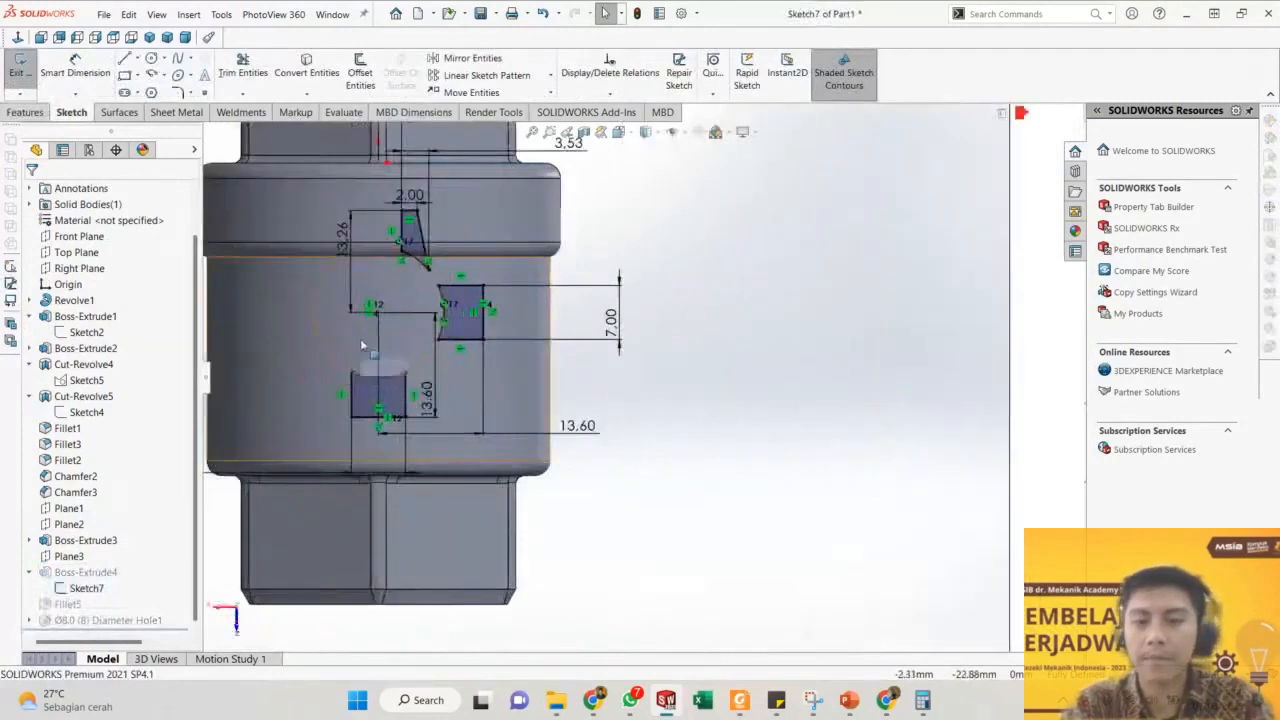
key("ctrl+8")
scroll(450, 342, "up", 1)
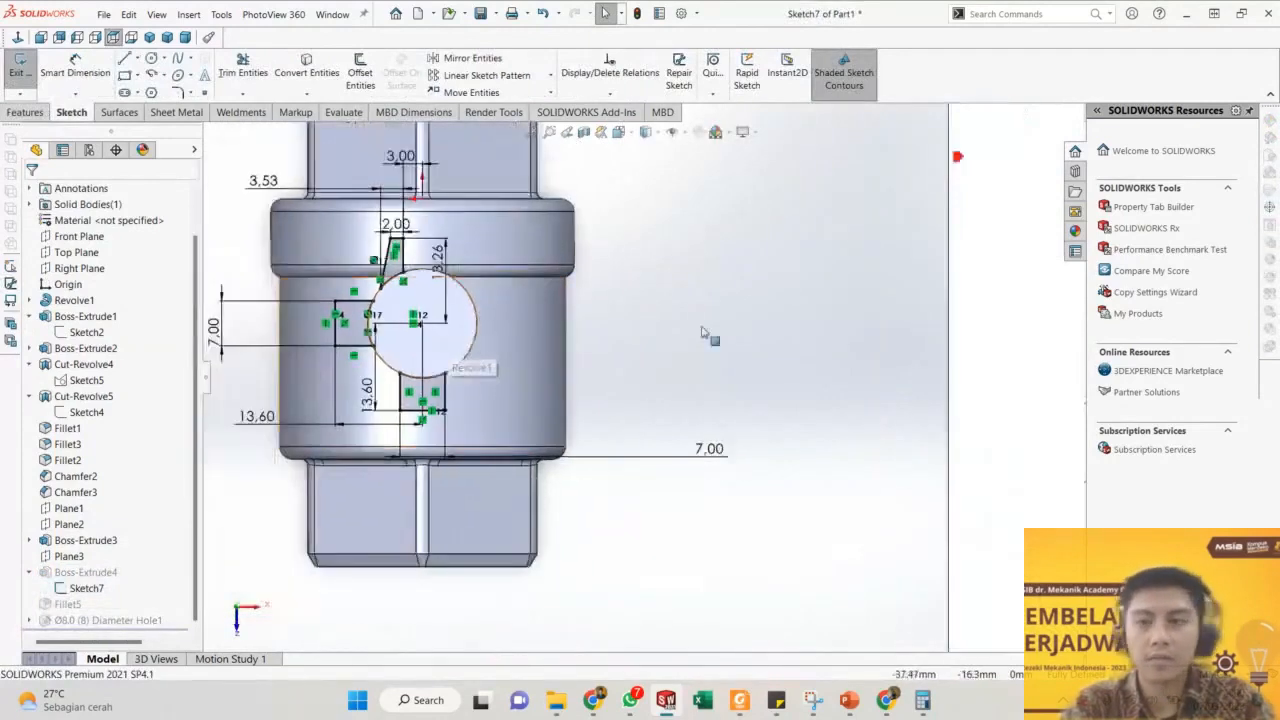
scroll(703, 333, "up", 4)
scroll(757, 351, "down", 3)
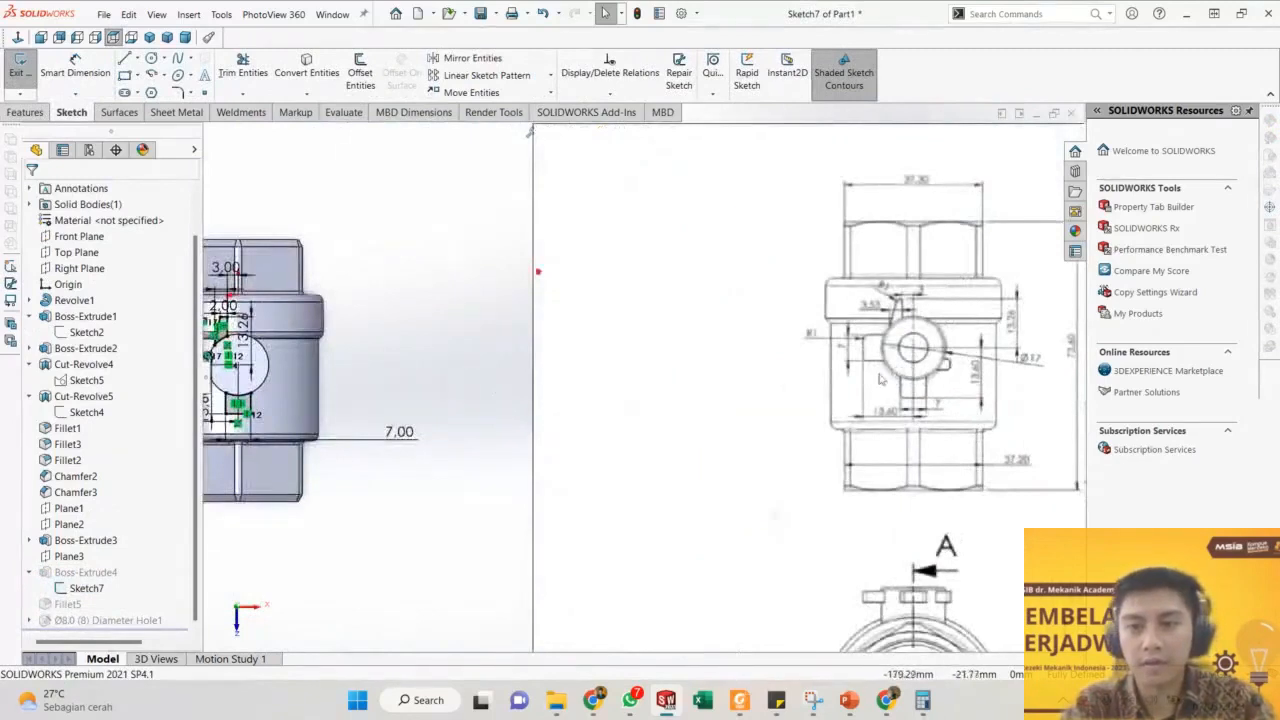
scroll(728, 386, "up", 2)
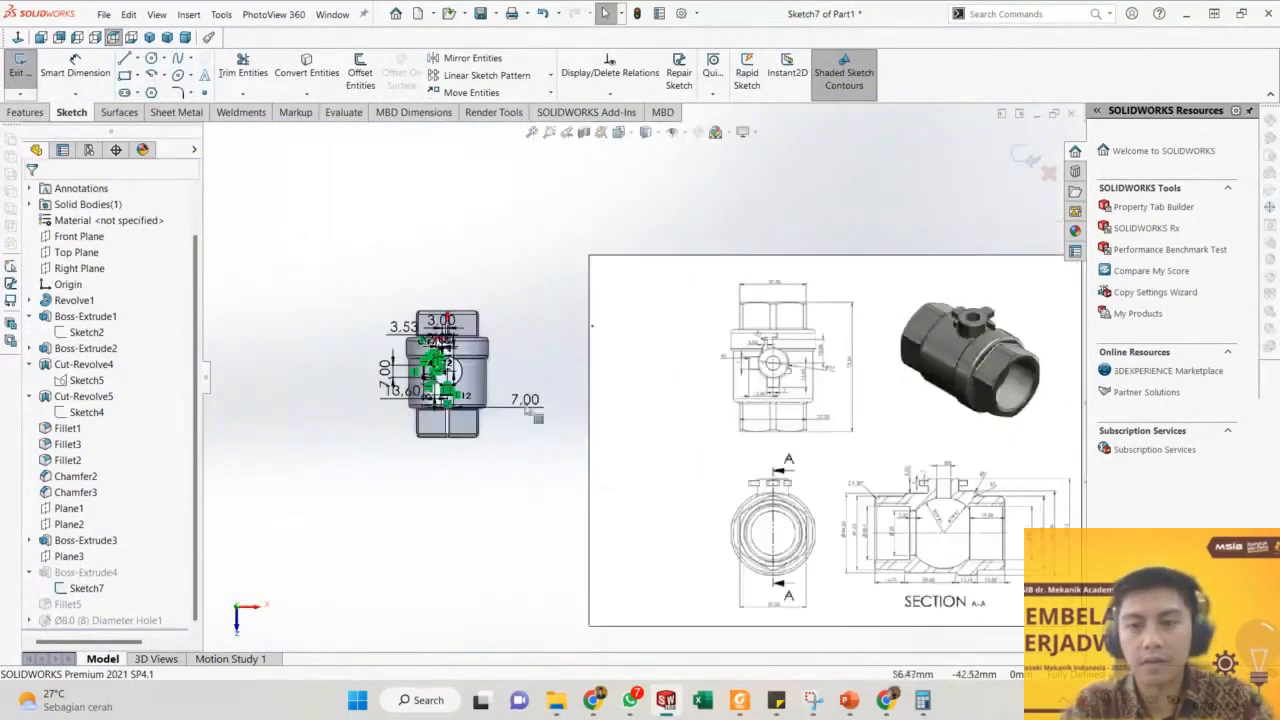
Sketch three lines outlining a small tab at the boss circle's lower right, about 2.8 mm wide and ending about 11.6 mm from its centre.
scroll(400, 400, "down", 3)
scroll(754, 281, "down", 1)
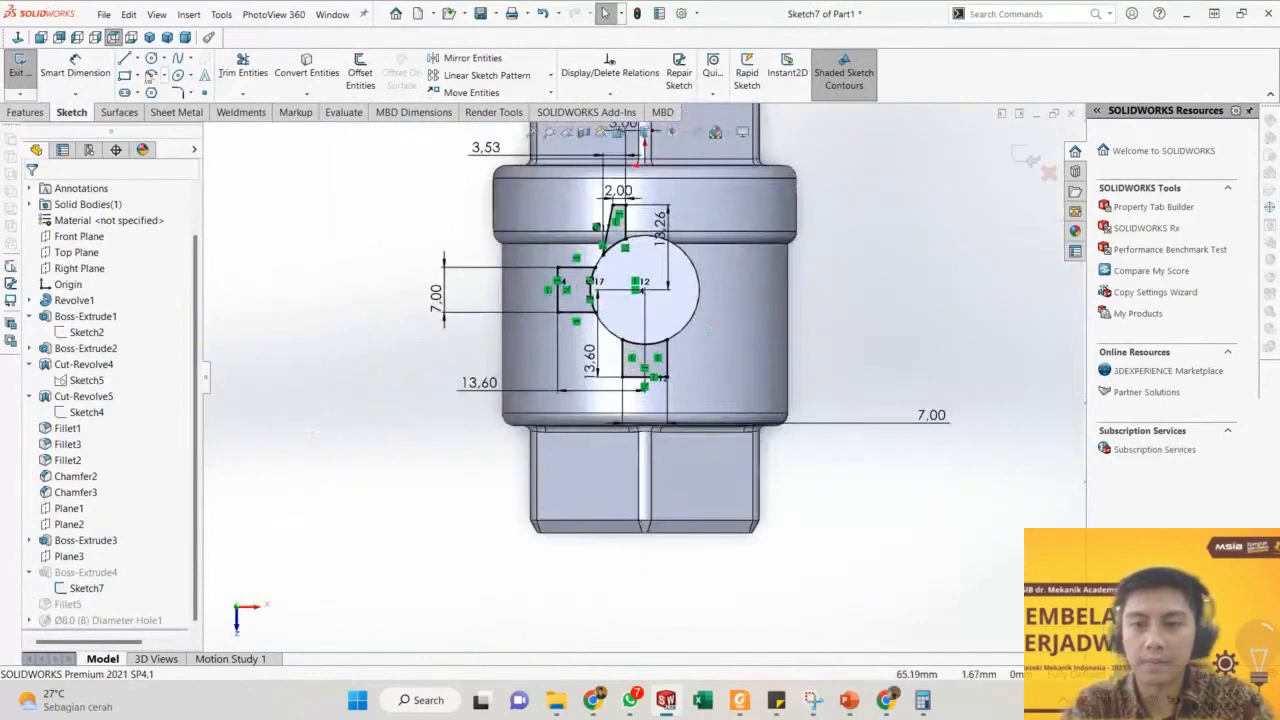
left_click(124, 60)
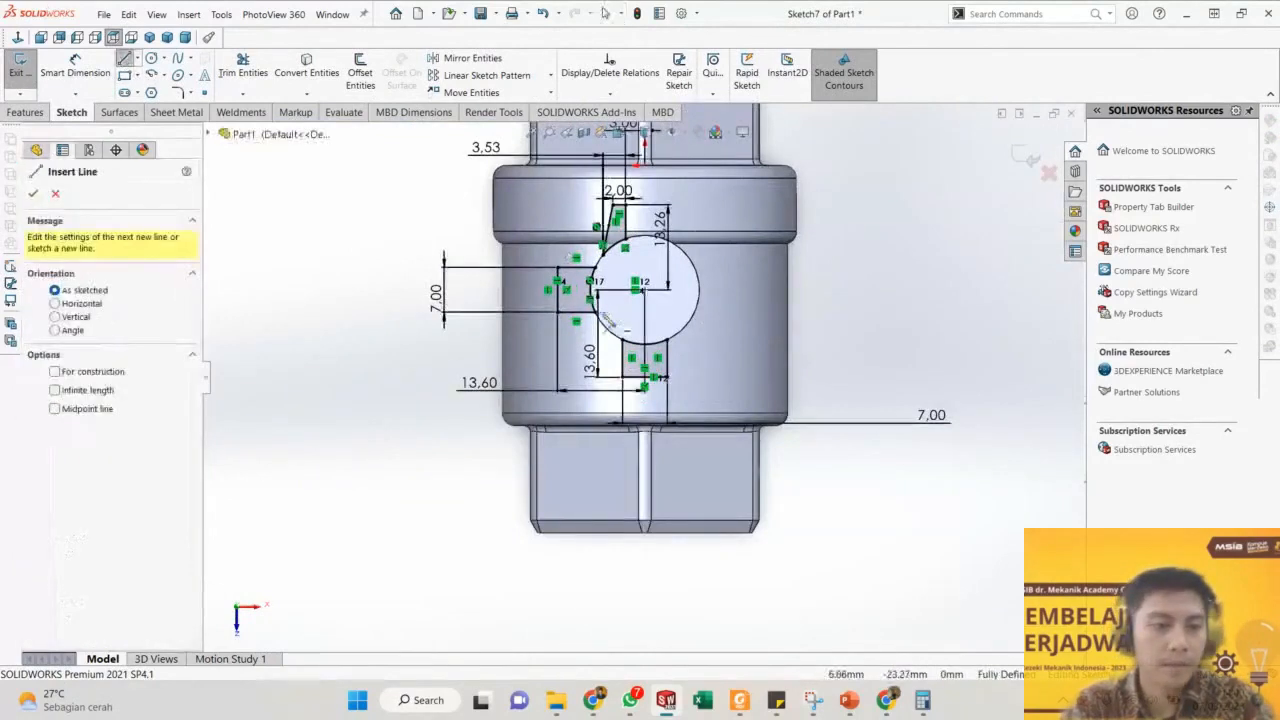
left_click(714, 323)
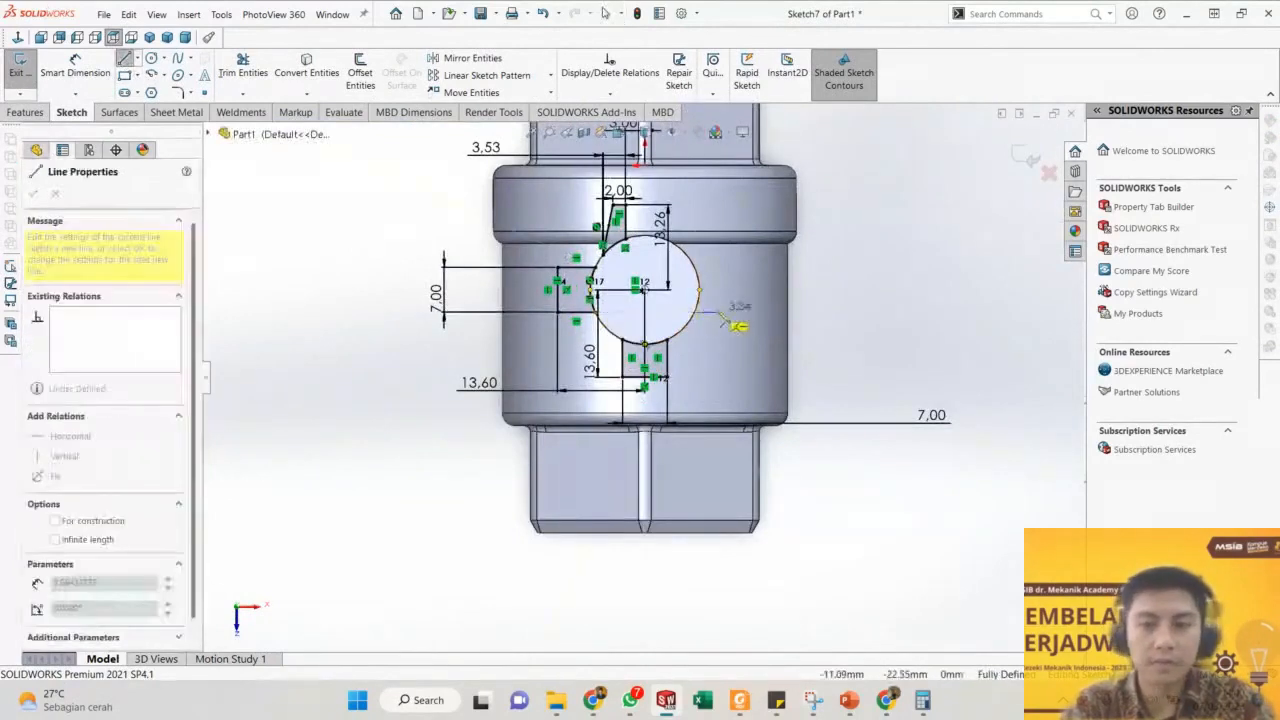
left_click(720, 312)
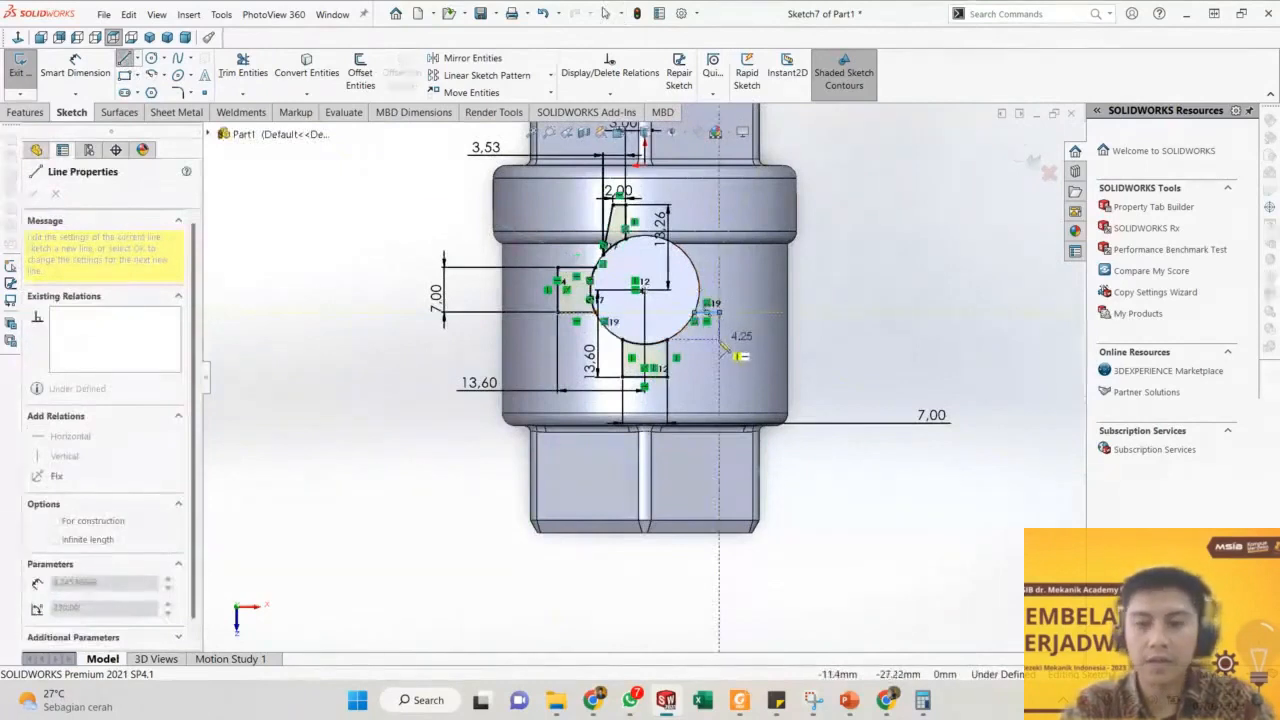
left_click(719, 330)
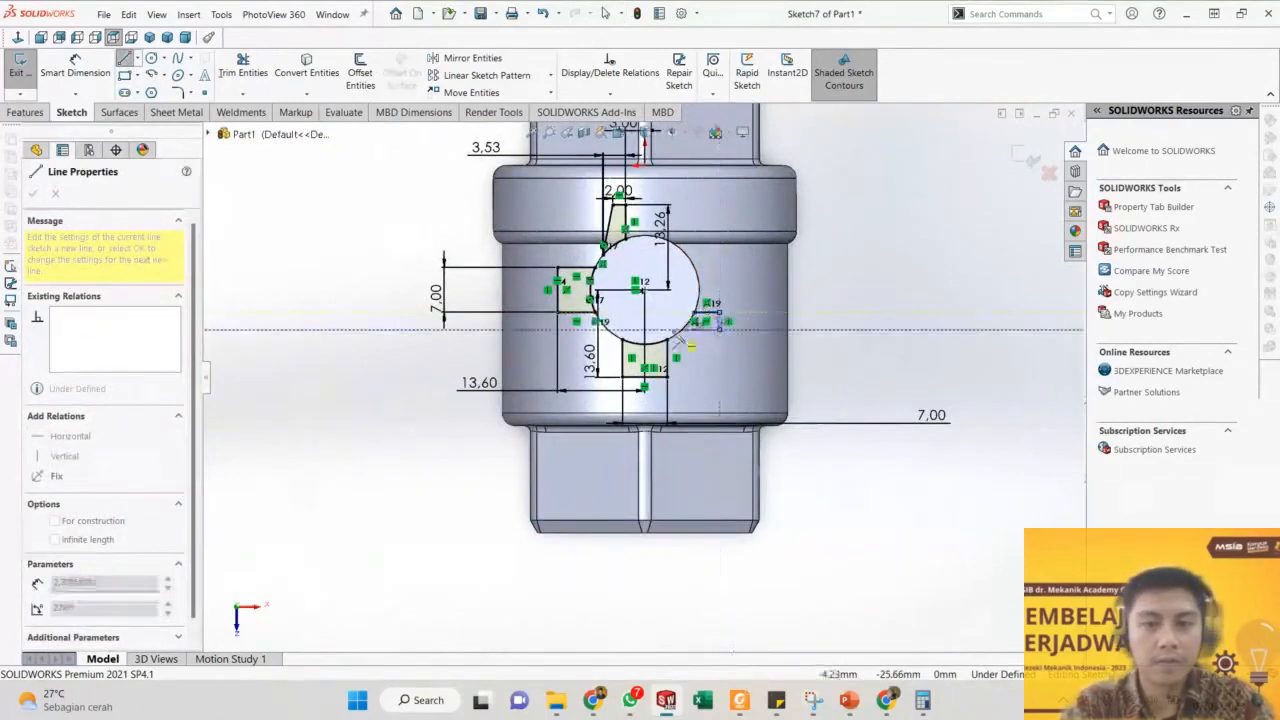
left_click(682, 330)
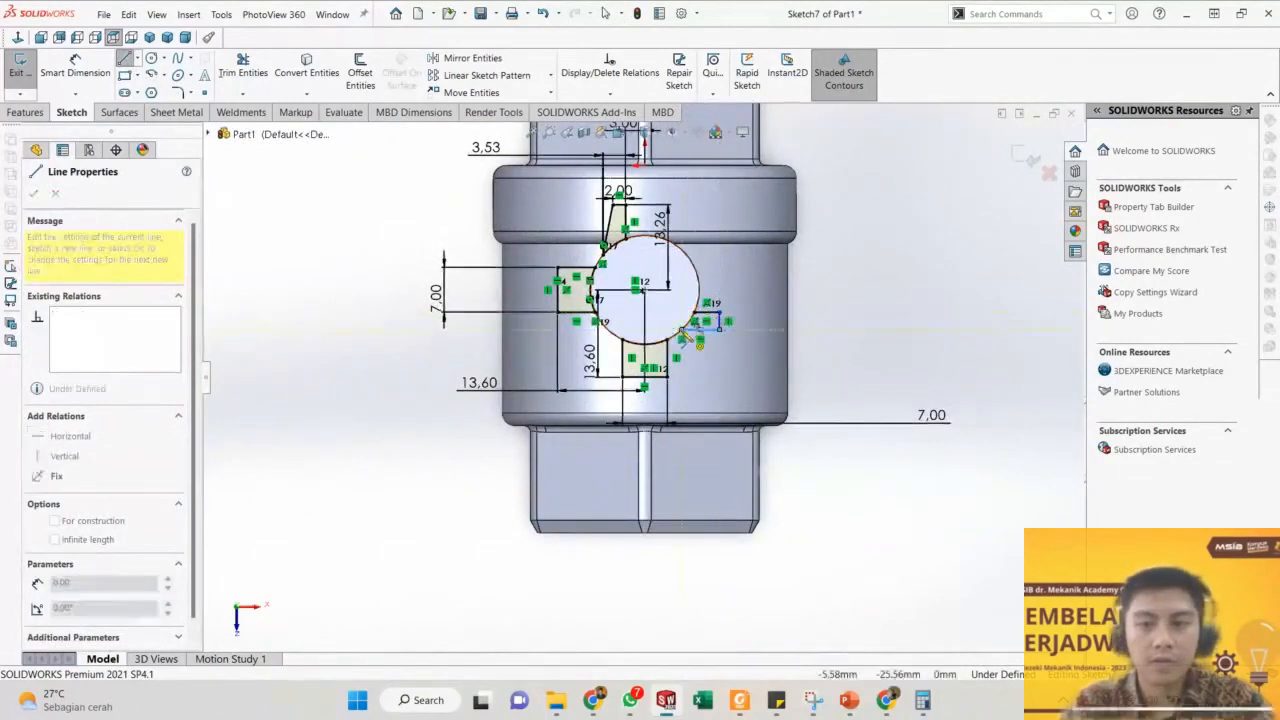
key("Escape")
Close the small tab's outline with an arc centred on the boss circle, joining the two line ends along the circle.
scroll(687, 318, "down", 4)
left_click(152, 76)
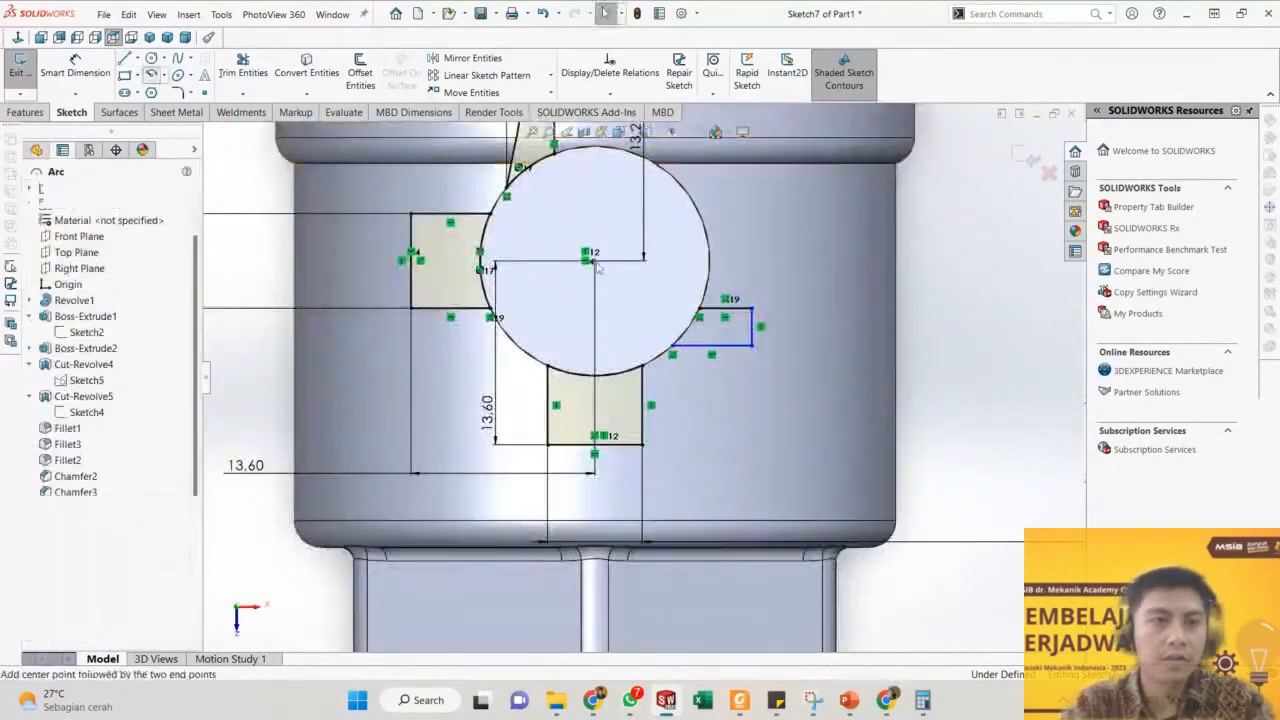
left_click(595, 261)
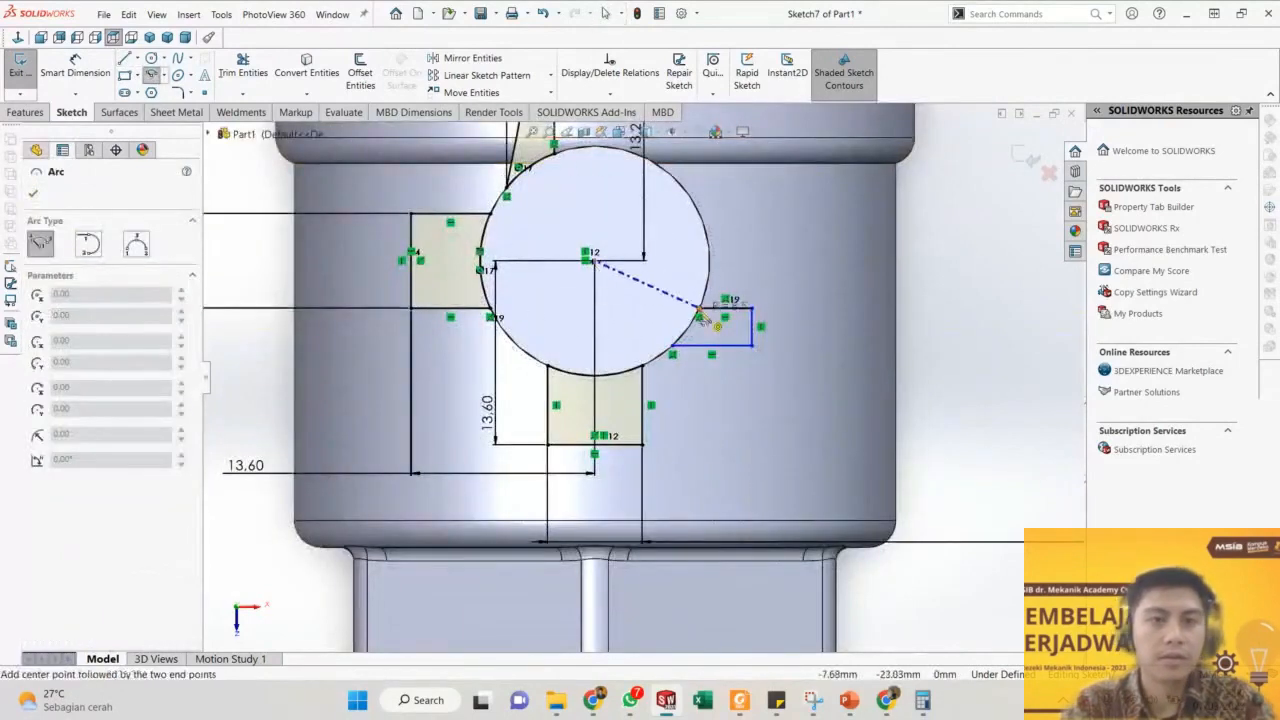
left_click(700, 316)
left_click(674, 352)
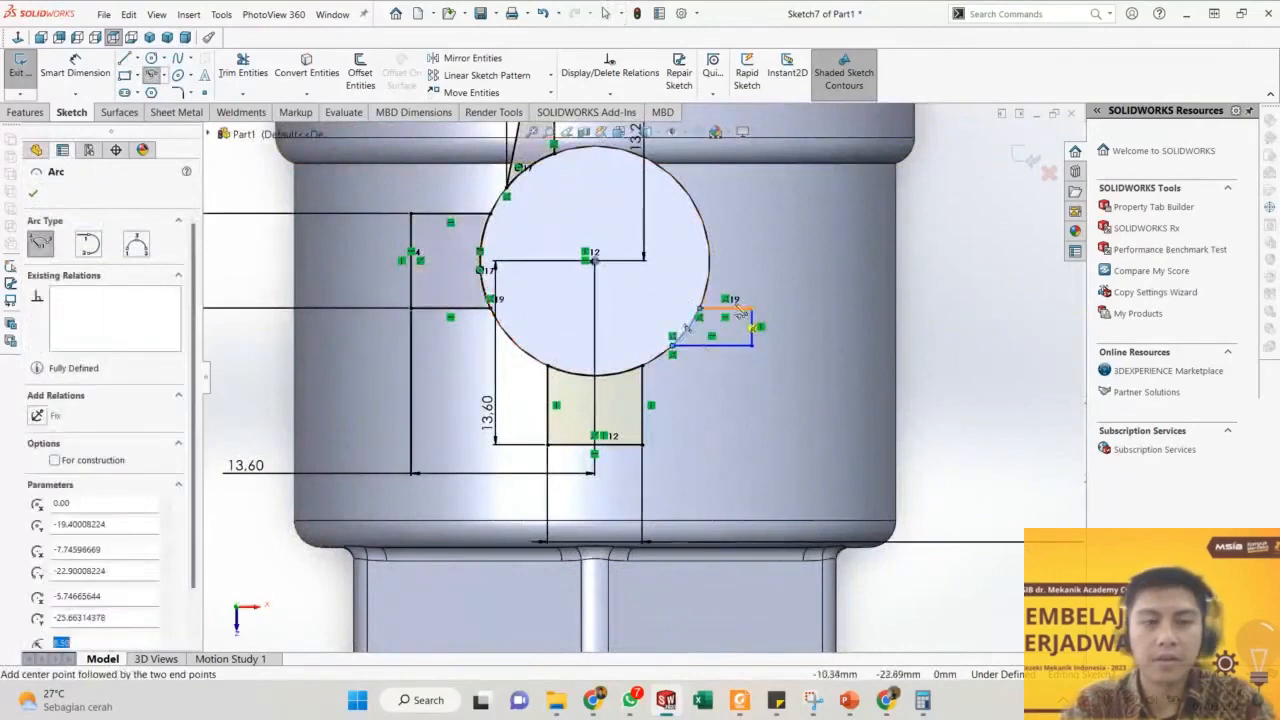
key("Escape")
Dimension the small tab's outer vertical edge as 3 mm.
scroll(762, 337, "down", 3)
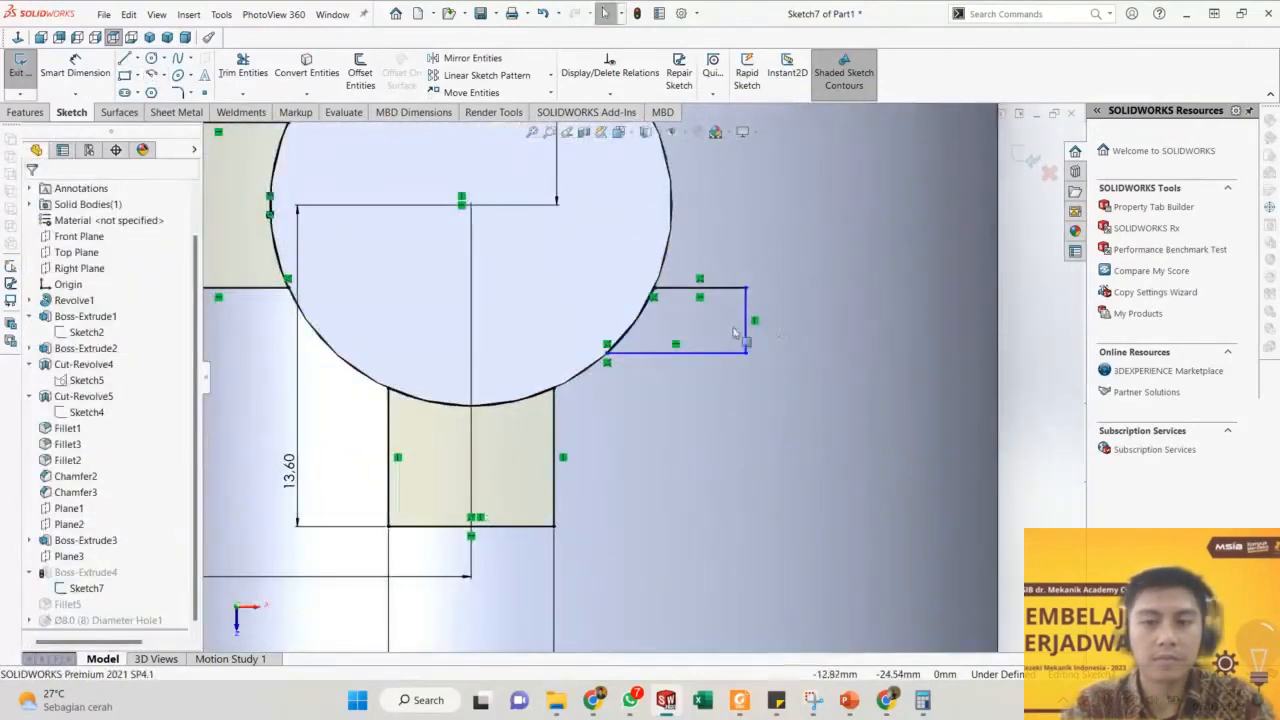
key("d")
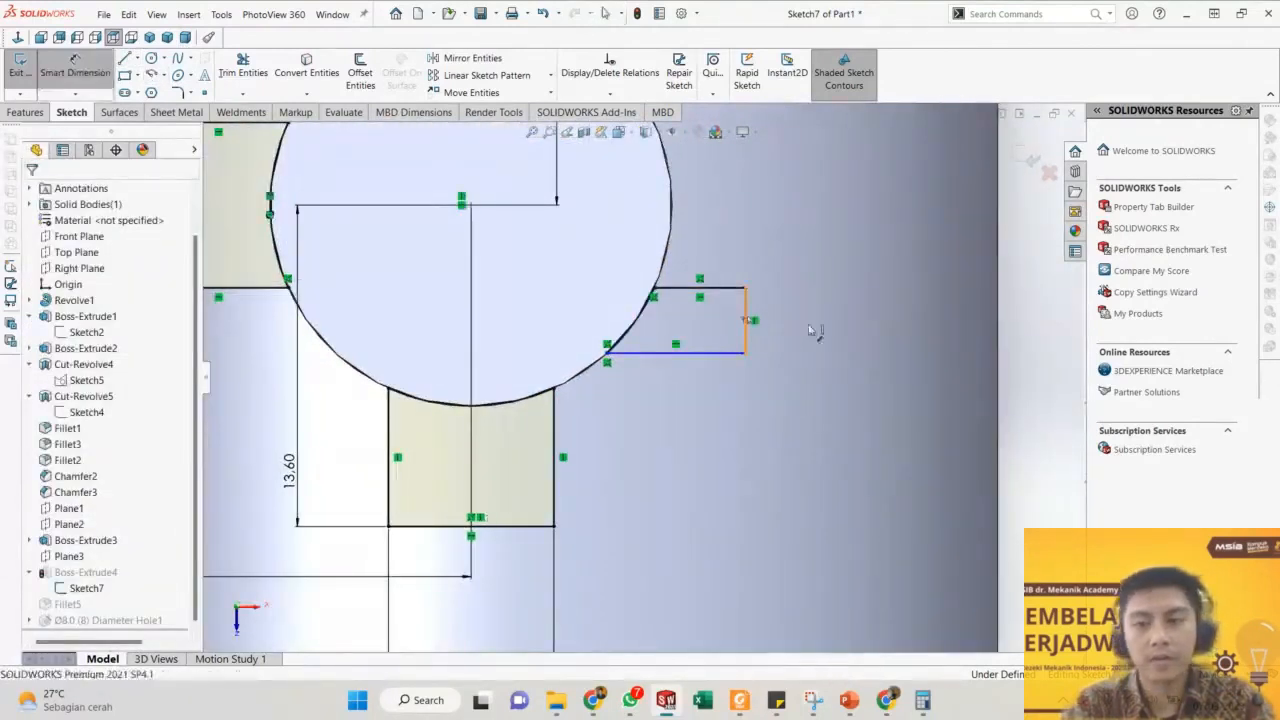
left_click(746, 320)
left_click(813, 325)
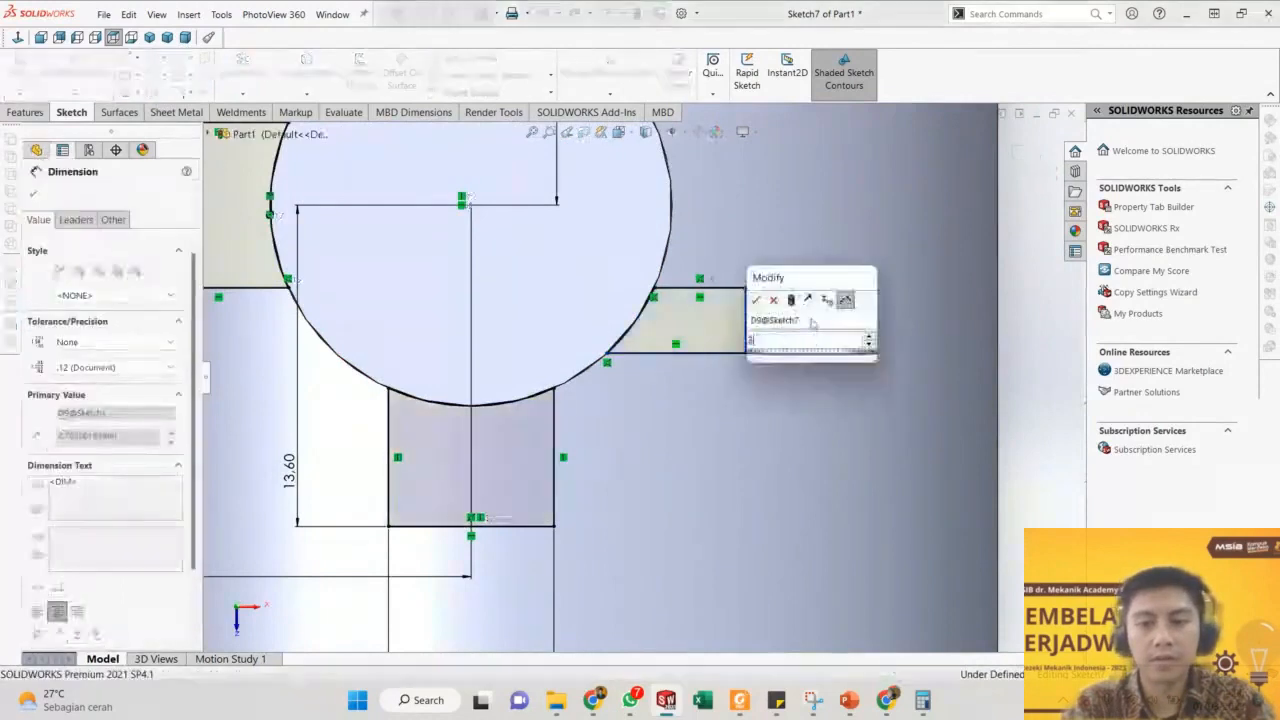
type("3")
key("Return")
key("Escape")
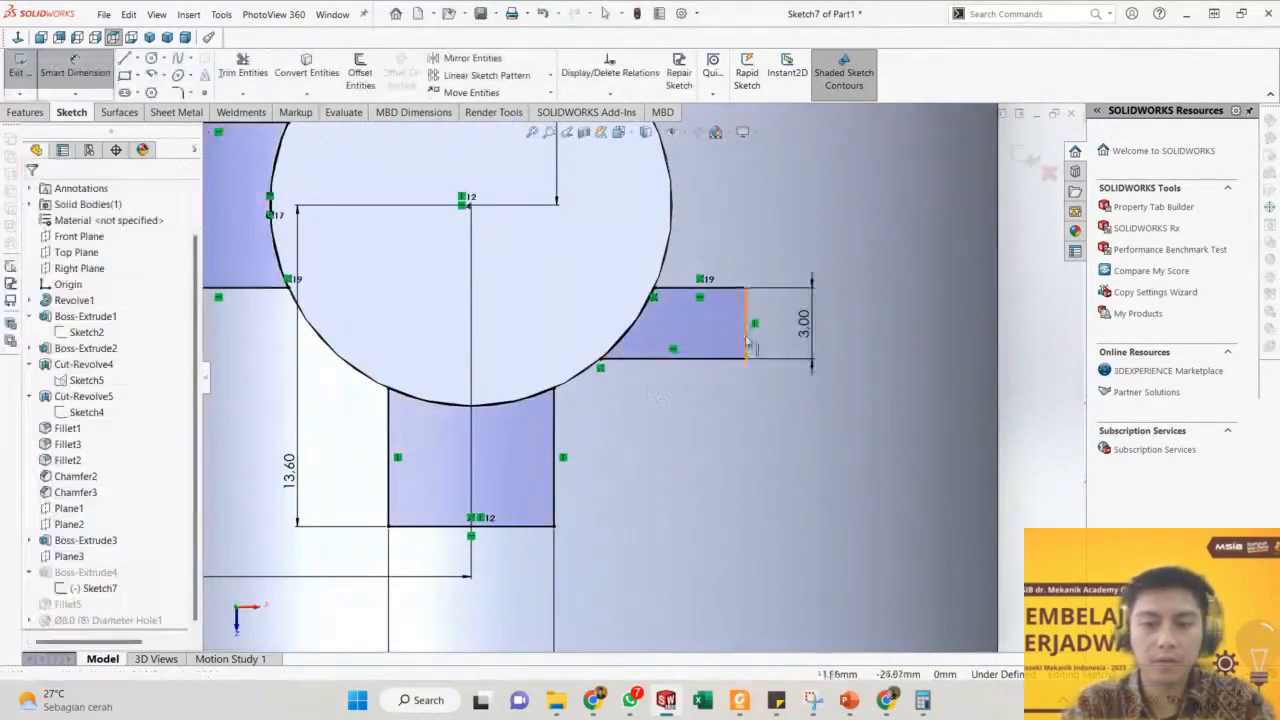
Compare the small tab's outline with the reference drawing's top view.
scroll(758, 385, "up", 3)
scroll(760, 375, "up", 5)
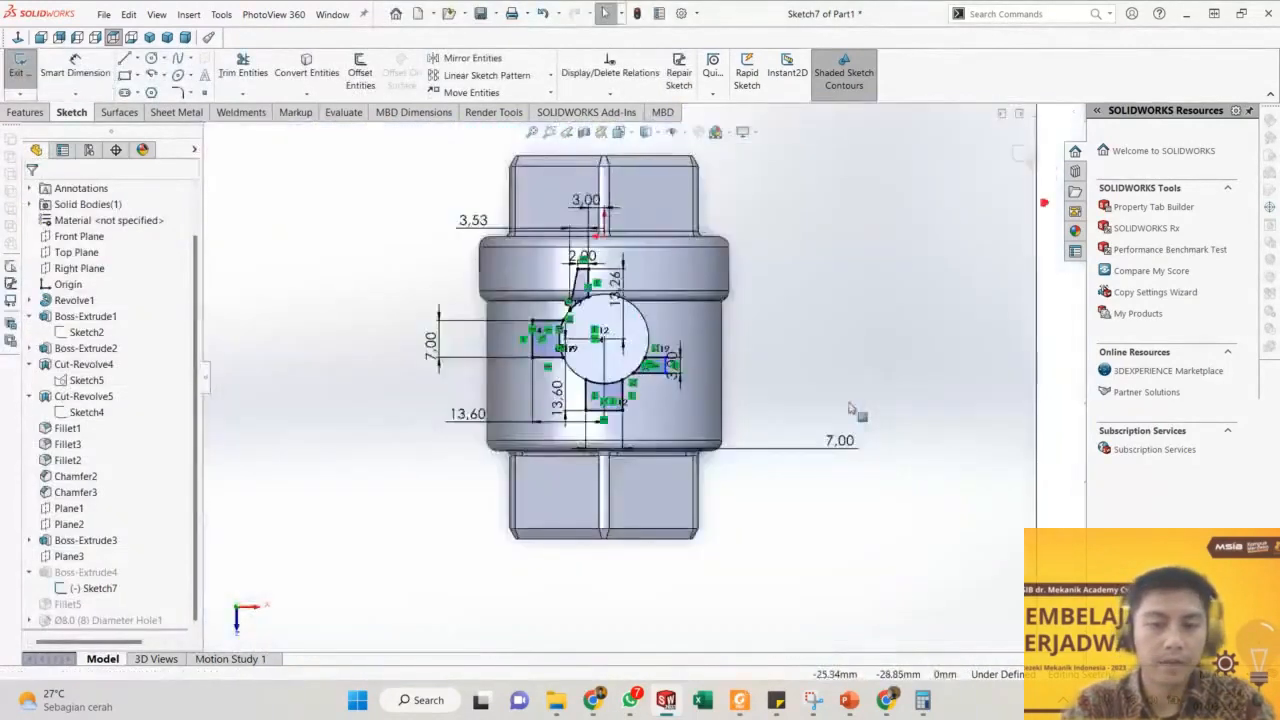
scroll(968, 337, "down", 2)
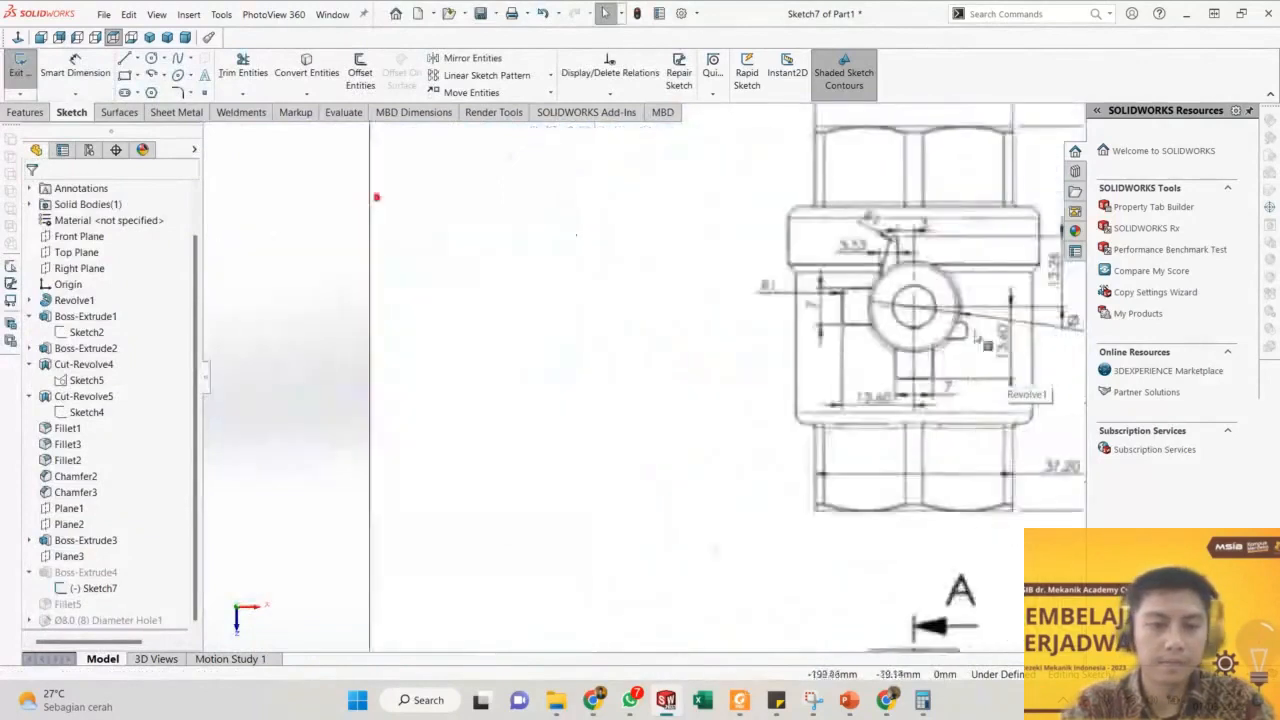
scroll(968, 337, "up", 1)
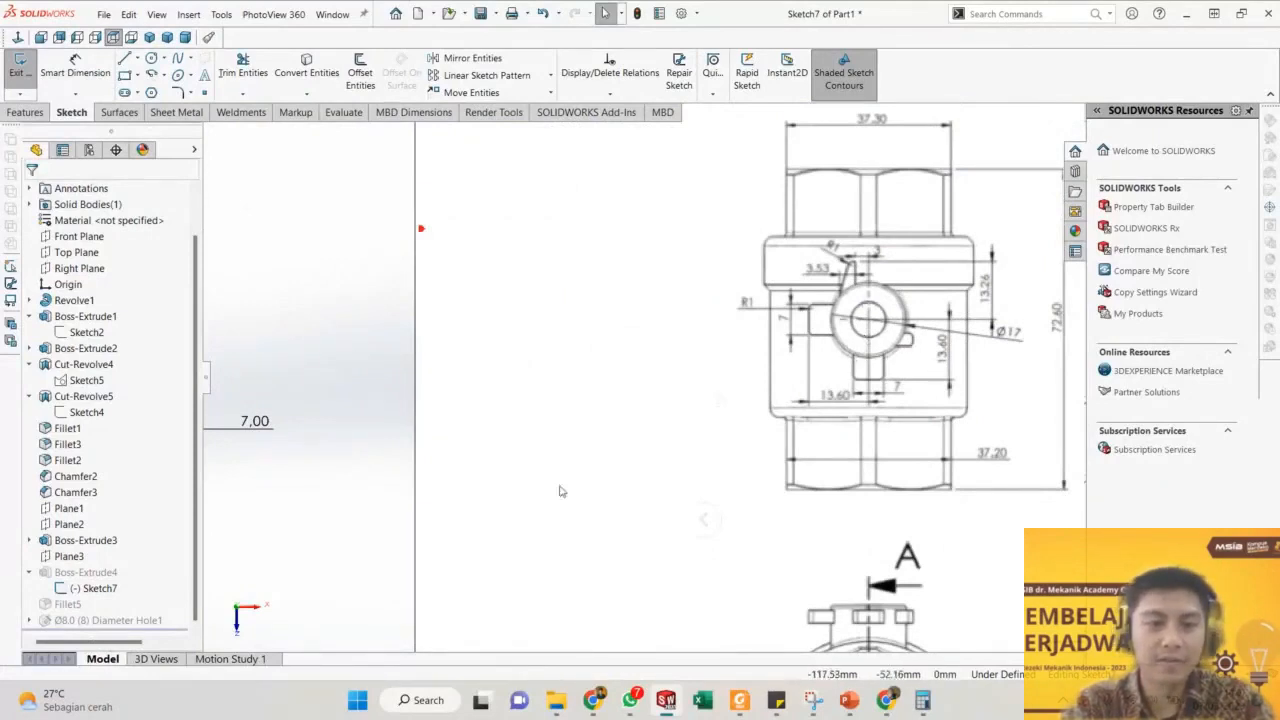
scroll(560, 491, "up", 3)
scroll(326, 374, "down", 7)
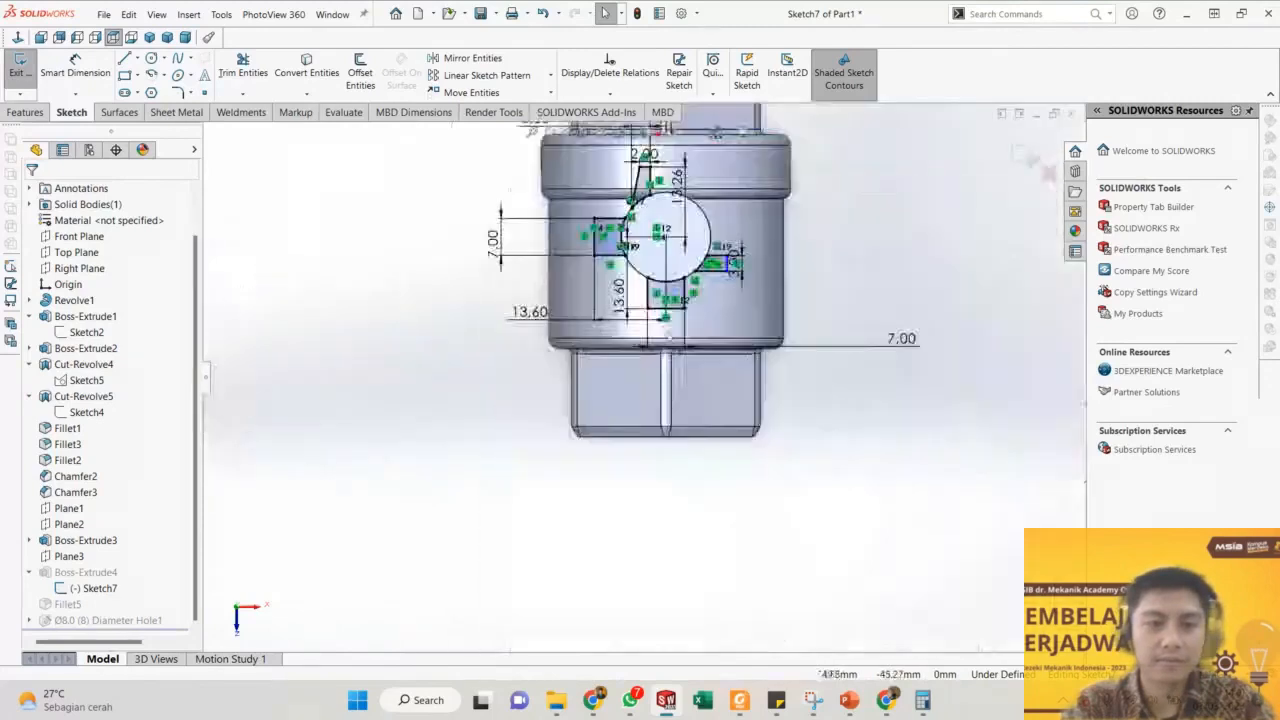
scroll(815, 205, "down", 2)
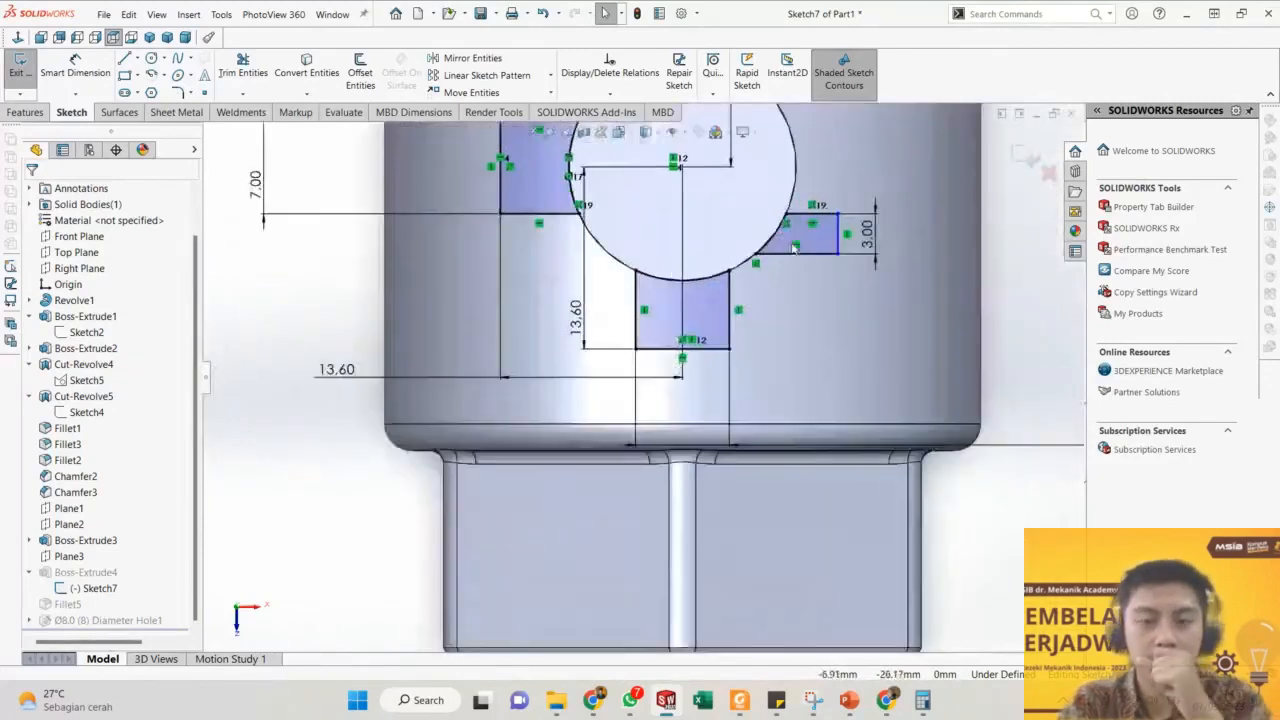
Dimension the horizontal distance from the boss circle's centre to the small tab's outer edge as 10 mm.
left_click(681, 168)
left_click(838, 240)
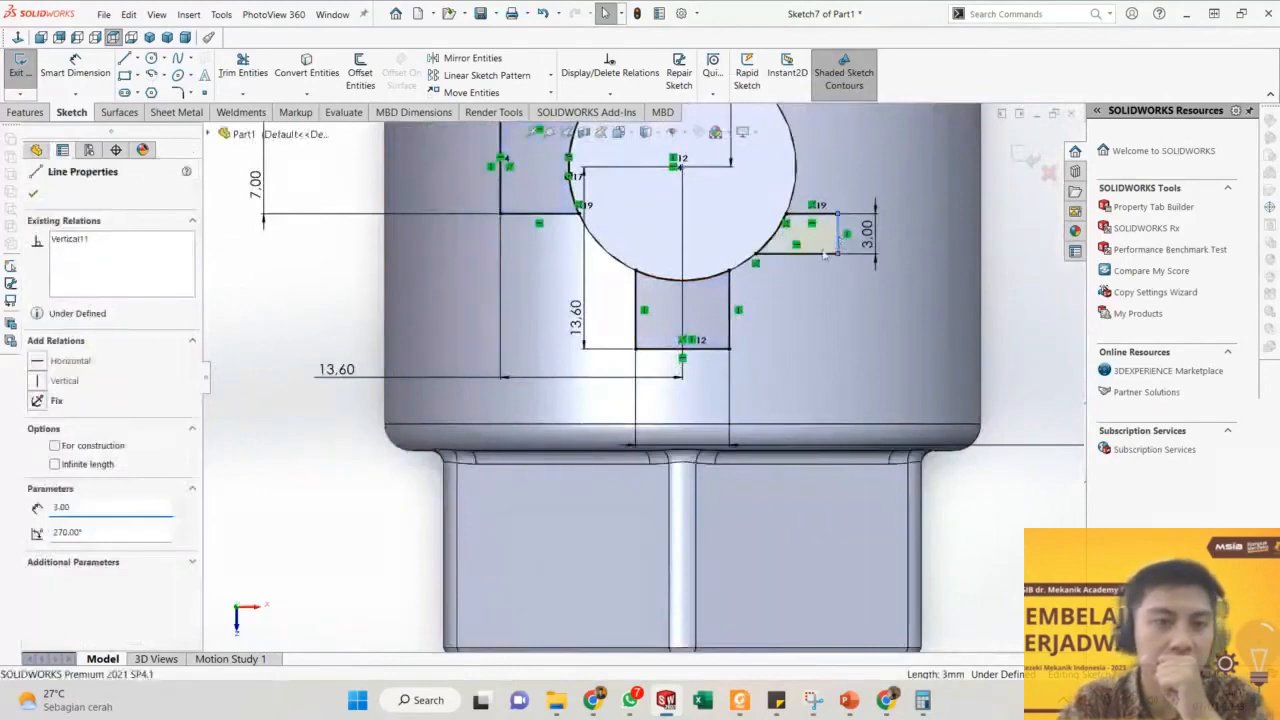
right_click_drag(826, 251, 738, 222)
left_click(682, 167)
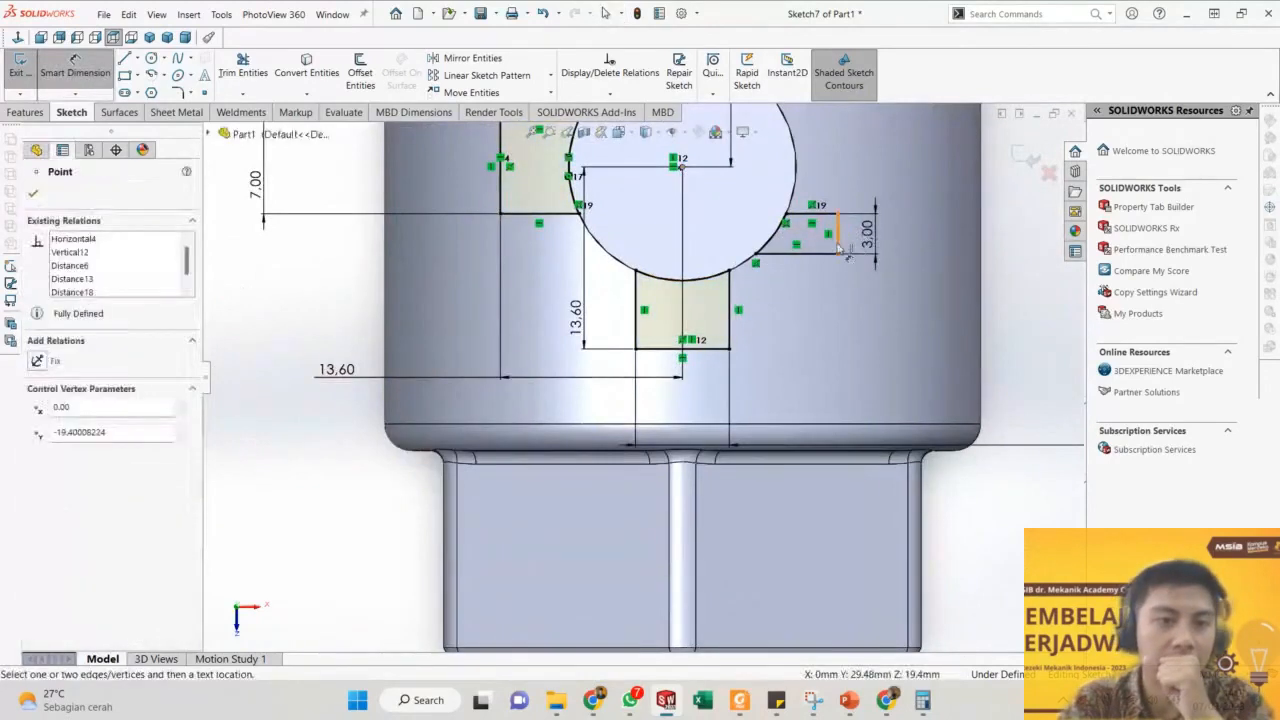
left_click(838, 245)
left_click(790, 300)
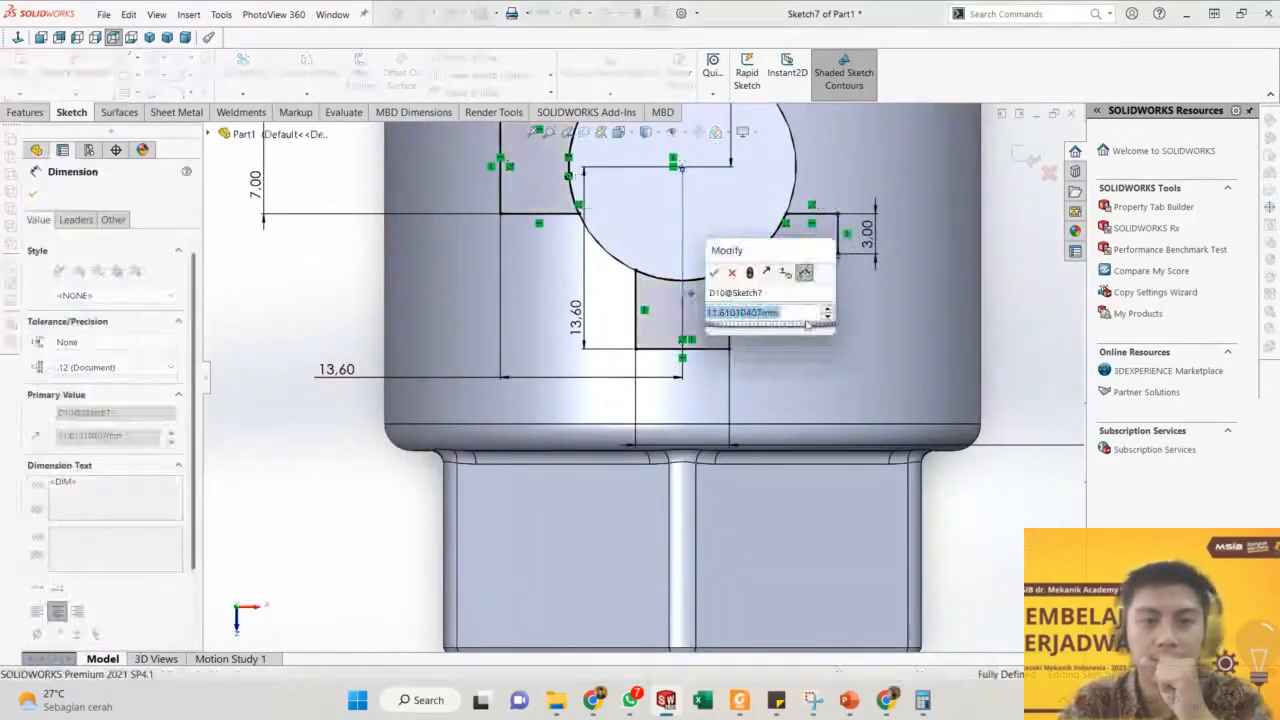
type("10")
key("Return")
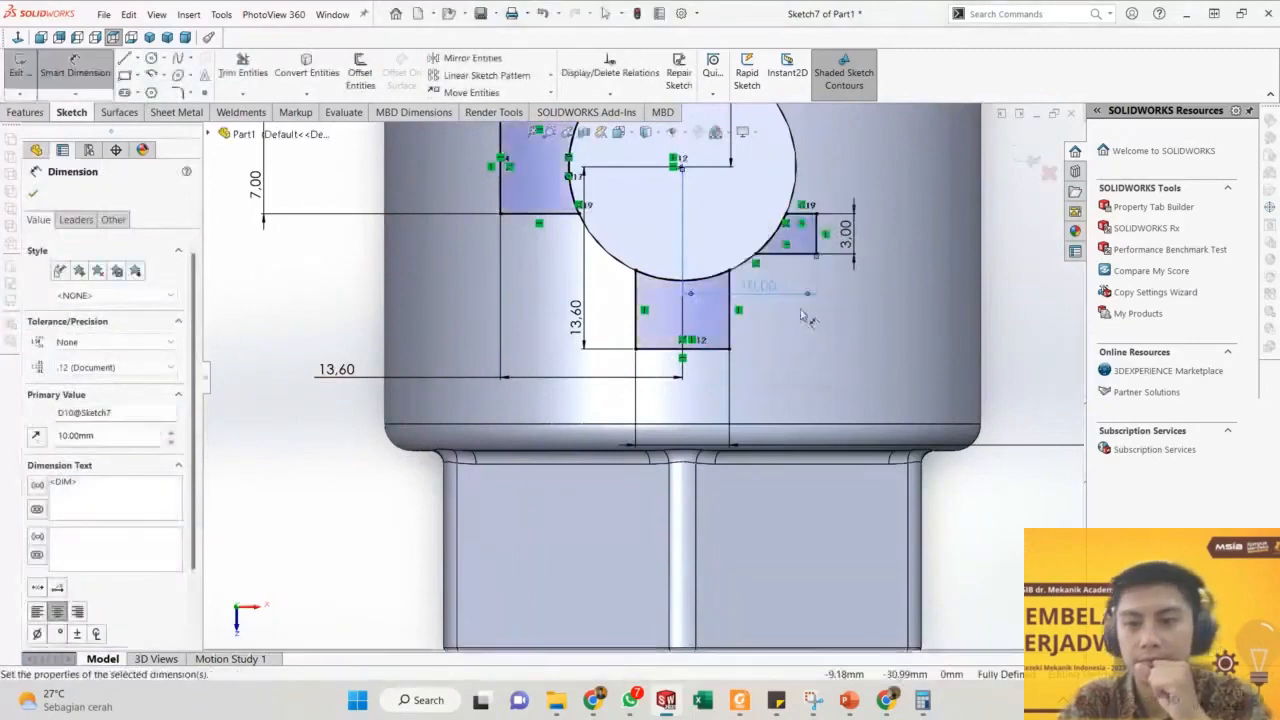
Check the reference drawing's top view for how far the small tab reaches from the boss circle.
scroll(833, 262, "down", 2)
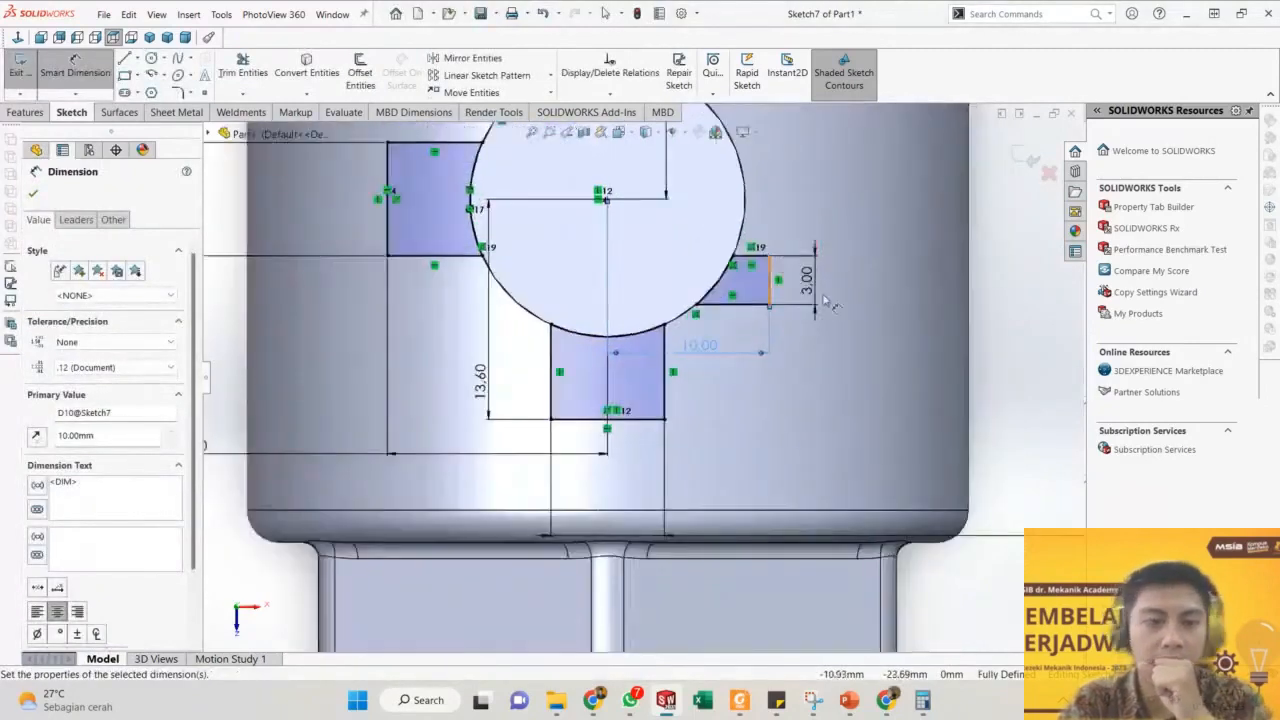
scroll(940, 358, "up", 6)
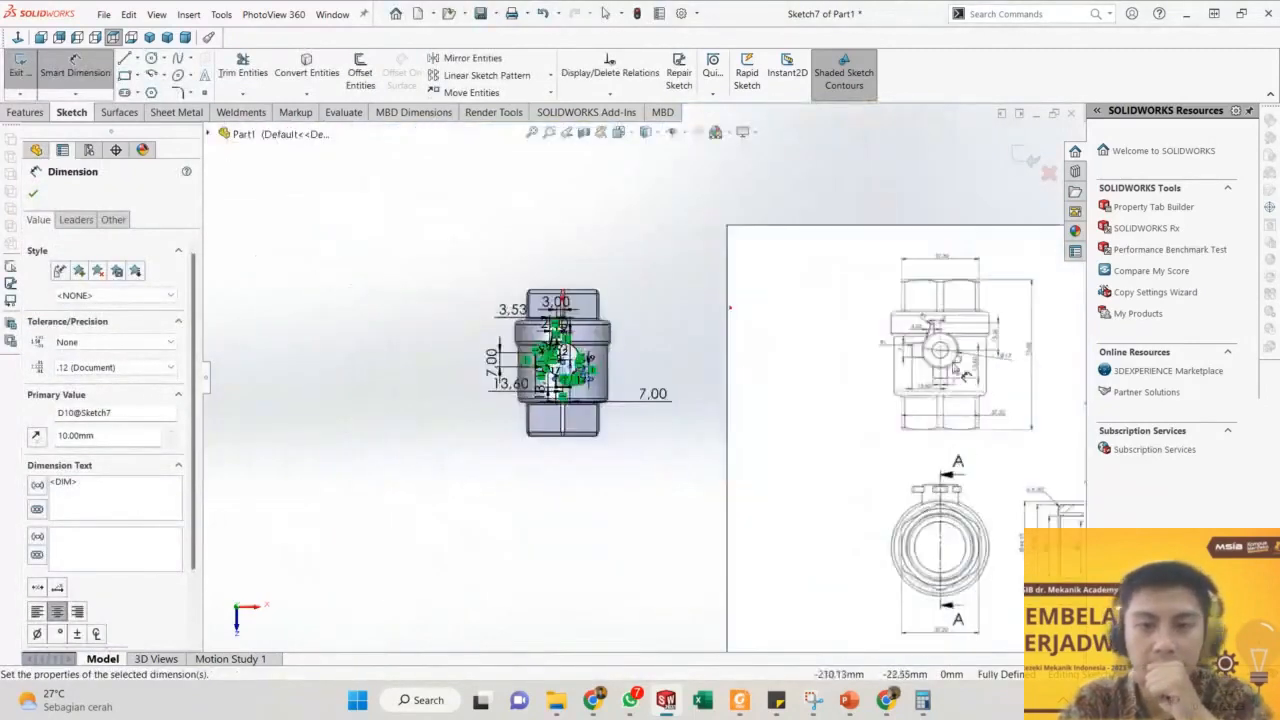
scroll(958, 370, "down", 3)
scroll(867, 364, "down", 3)
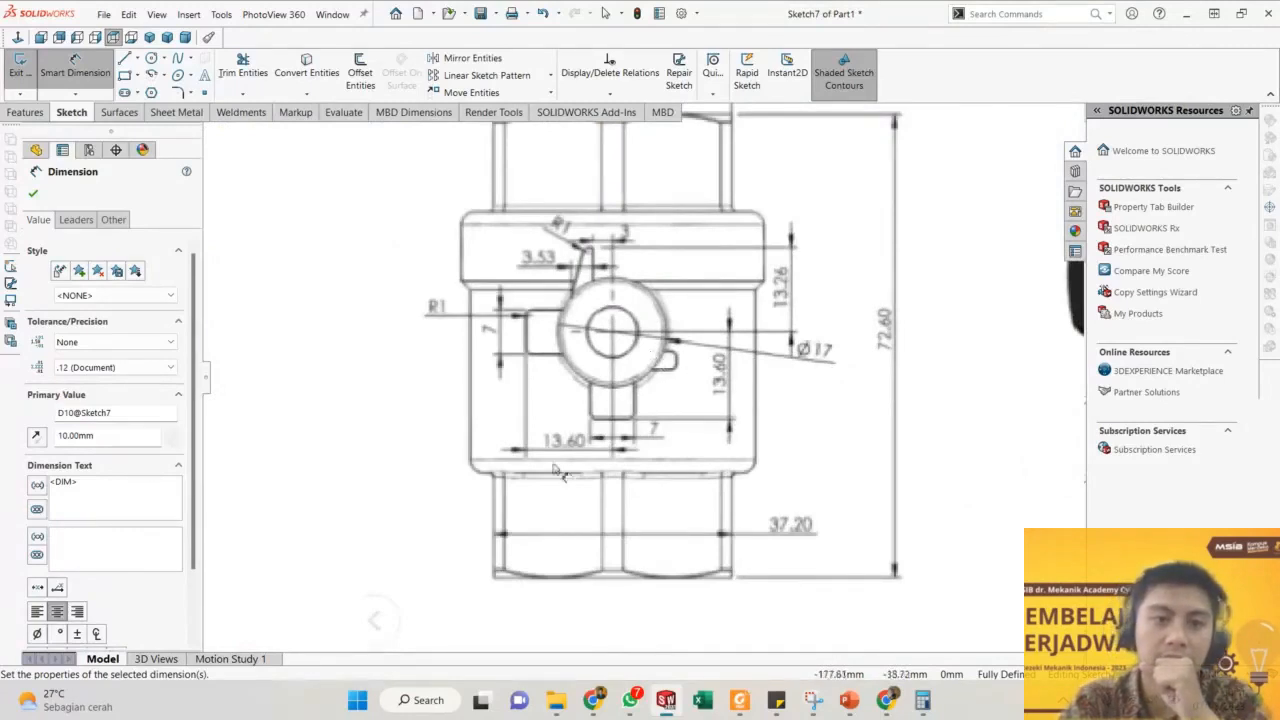
scroll(471, 386, "up", 5)
scroll(394, 383, "down", 5)
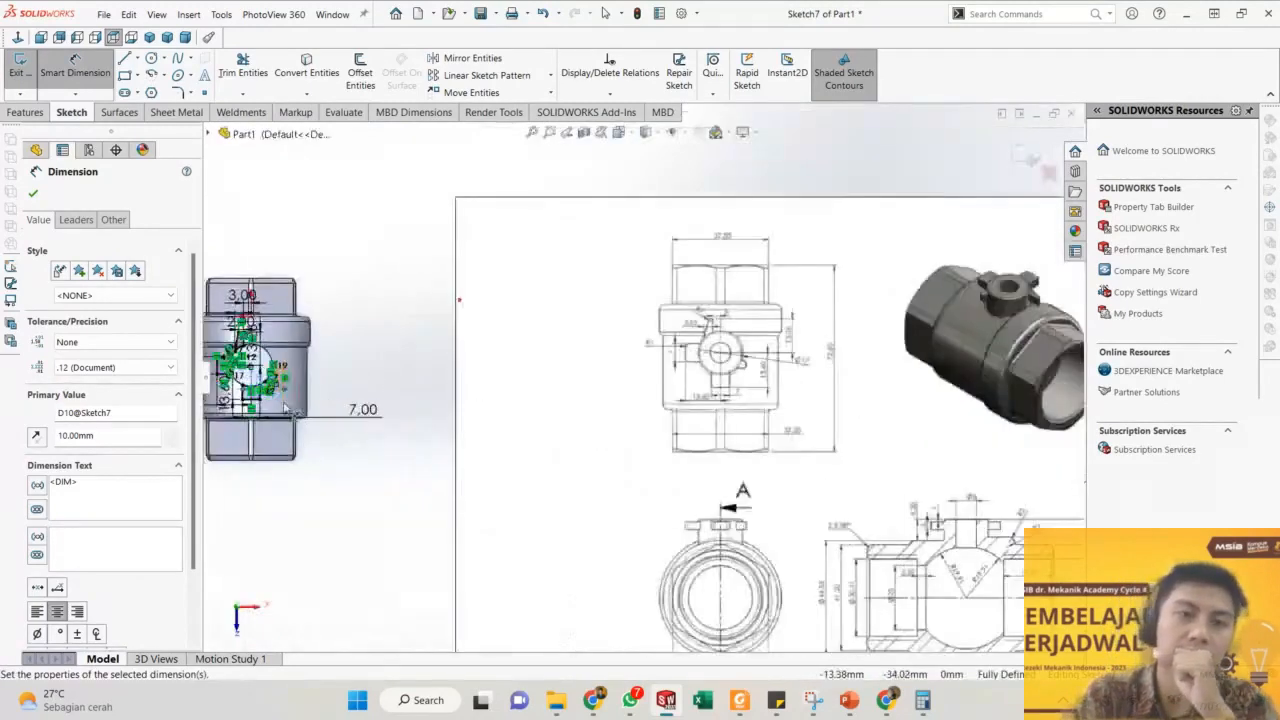
scroll(394, 380, "down", 2)
scroll(395, 366, "down", 2)
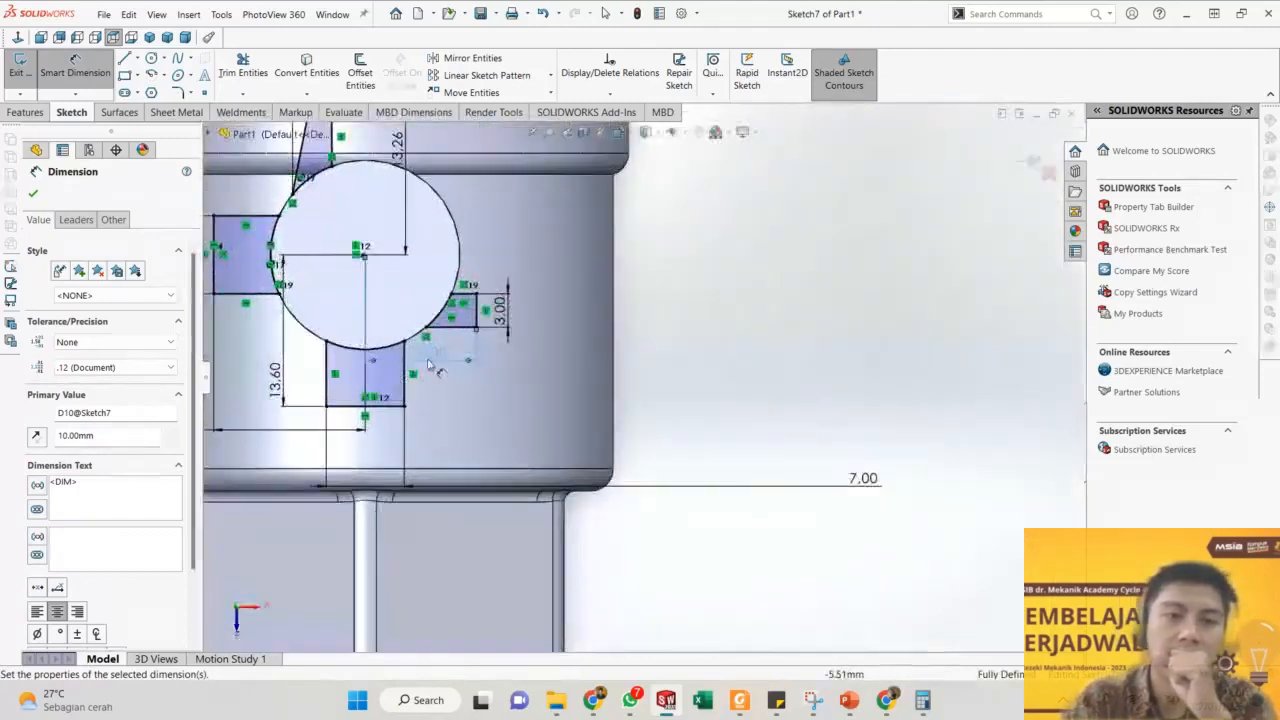
Try 17/2 mm as the distance from the boss centre to the small tab's outer edge.
double_click(433, 365)
type("1")
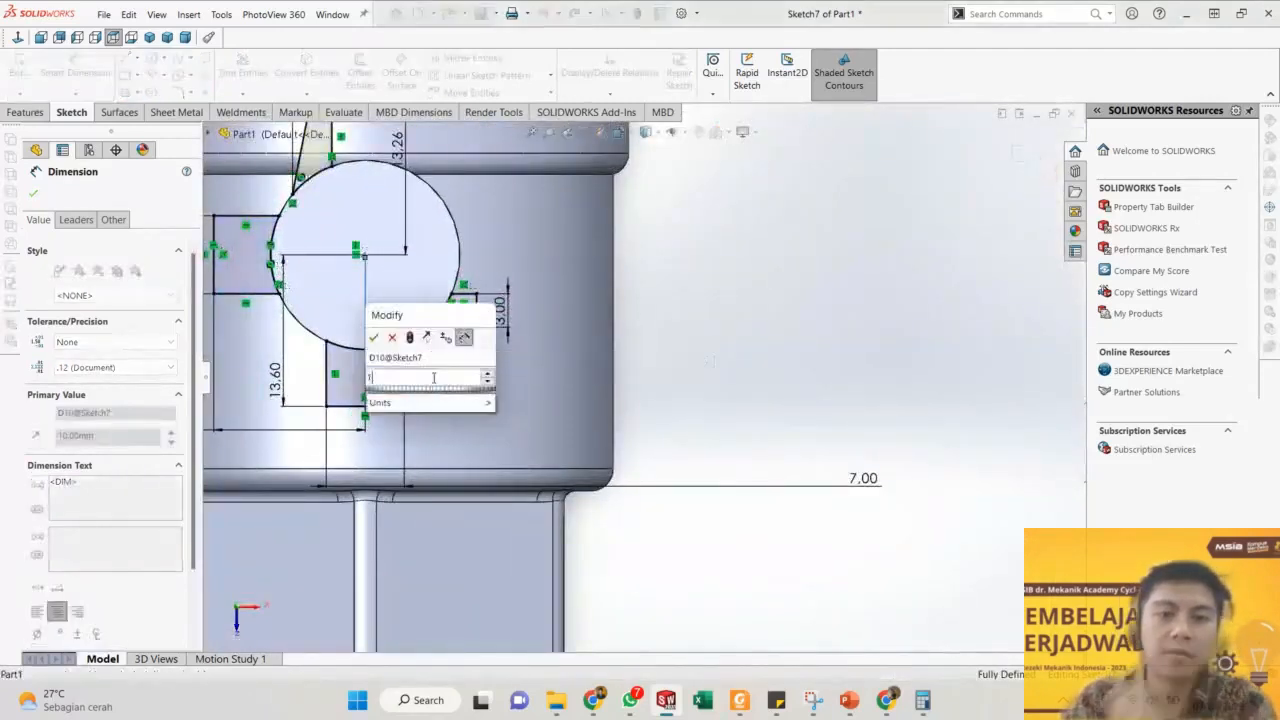
type("7/2")
key("Return")
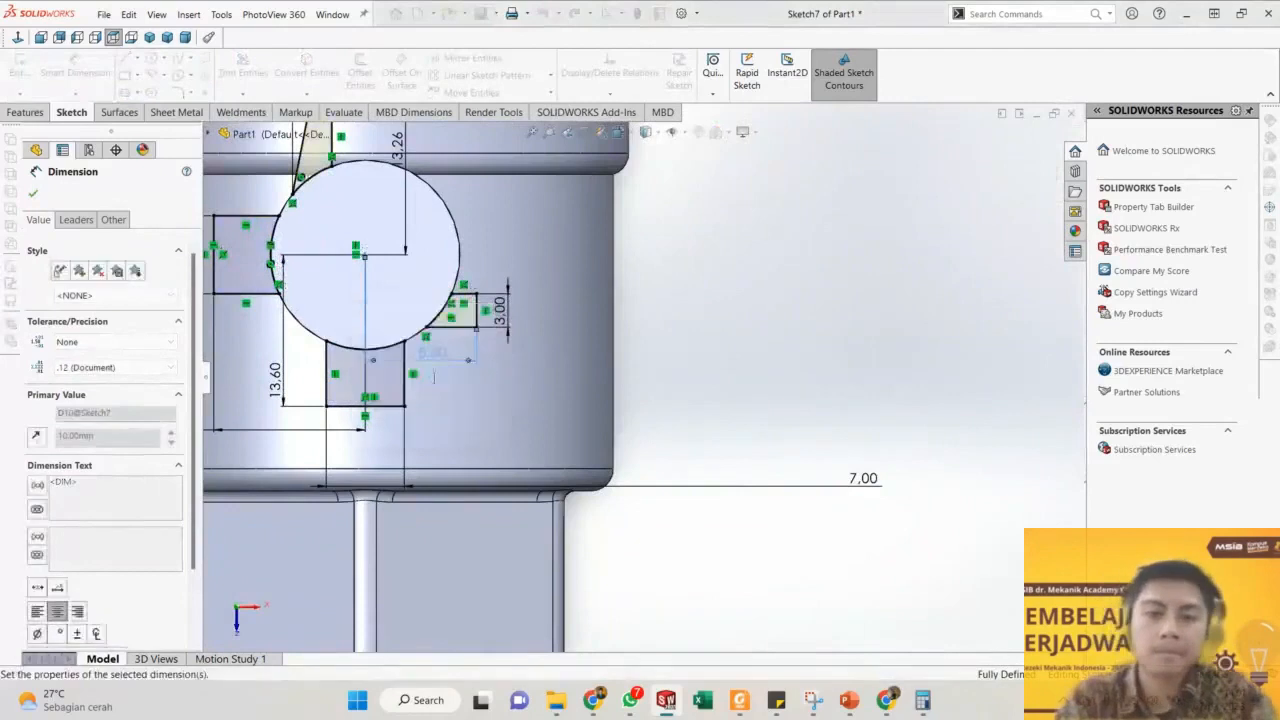
Set the distance from the boss centre to the small tab's outer edge to 9 mm and exit the sketch.
double_click(437, 362)
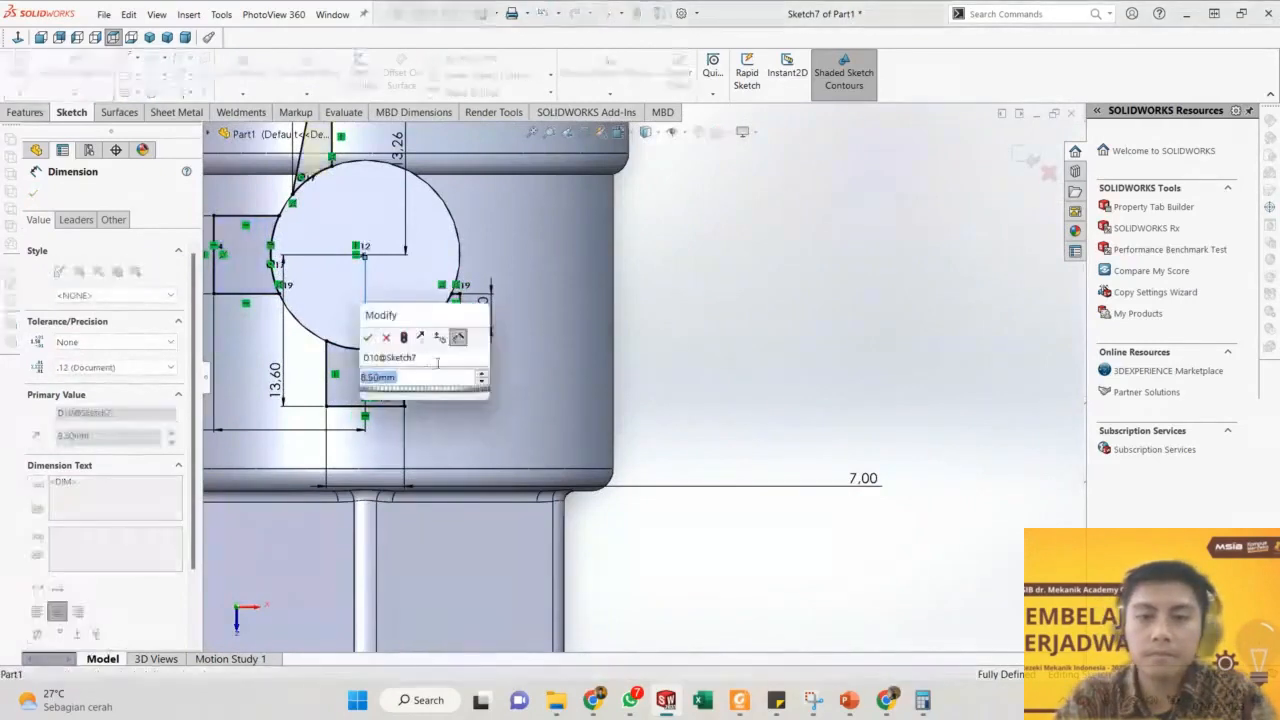
type("9")
key("Return")
left_click(703, 323)
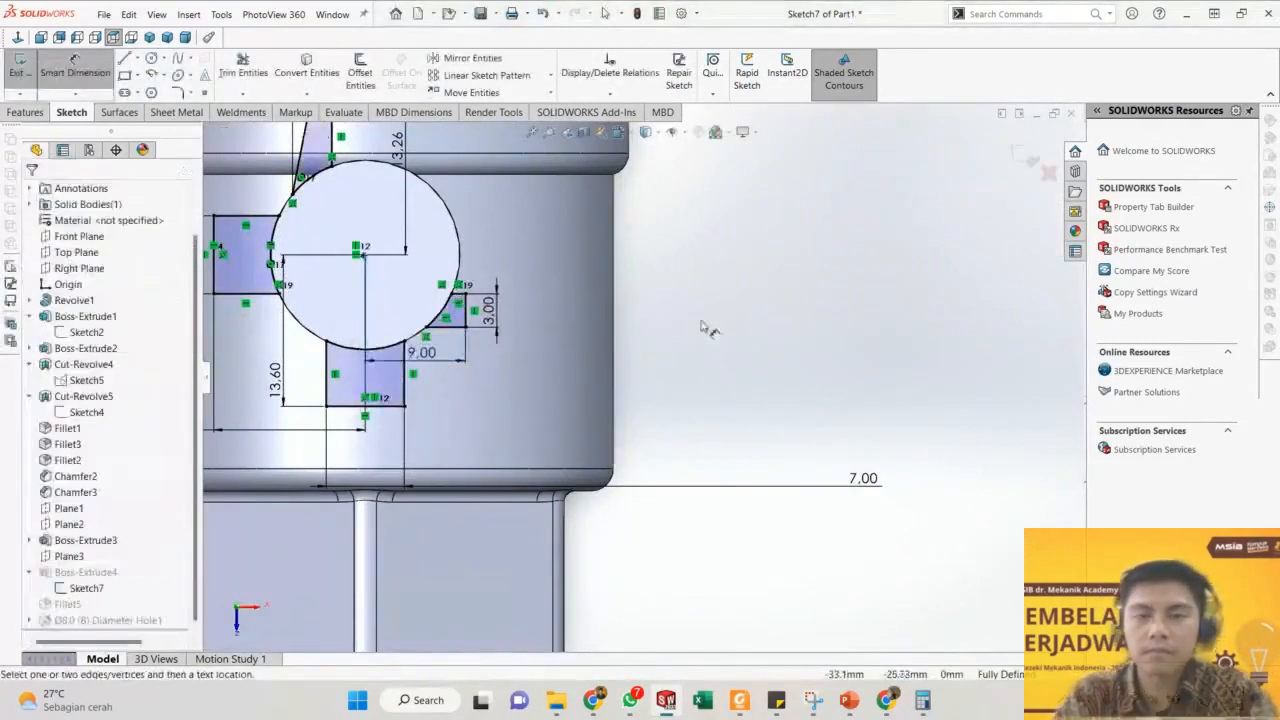
scroll(660, 318, "up", 2)
left_click(1022, 162)
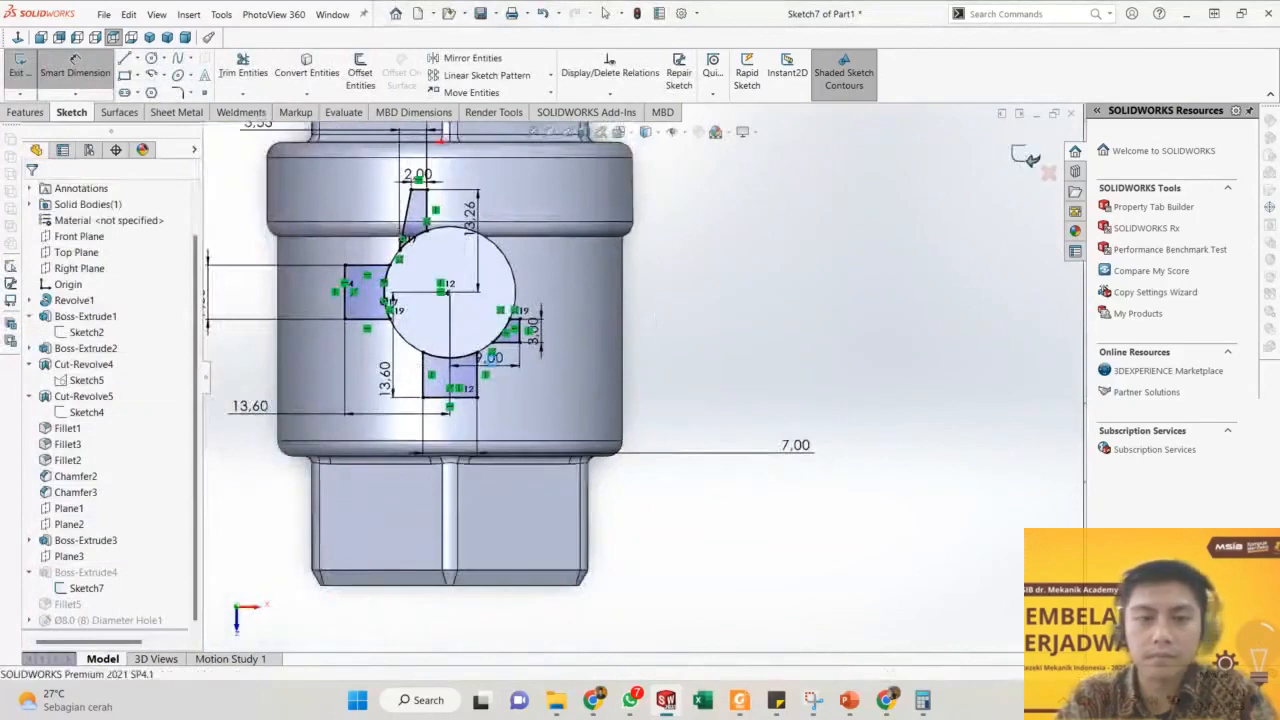
Edit the existing 1 mm stem boss fillet to include the small fourth tab's two outer corner edges.
mouse_move(510, 349)
middle_mouse_down()
mouse_move(474, 280)
mouse_move(477, 251)
middle_mouse_up()
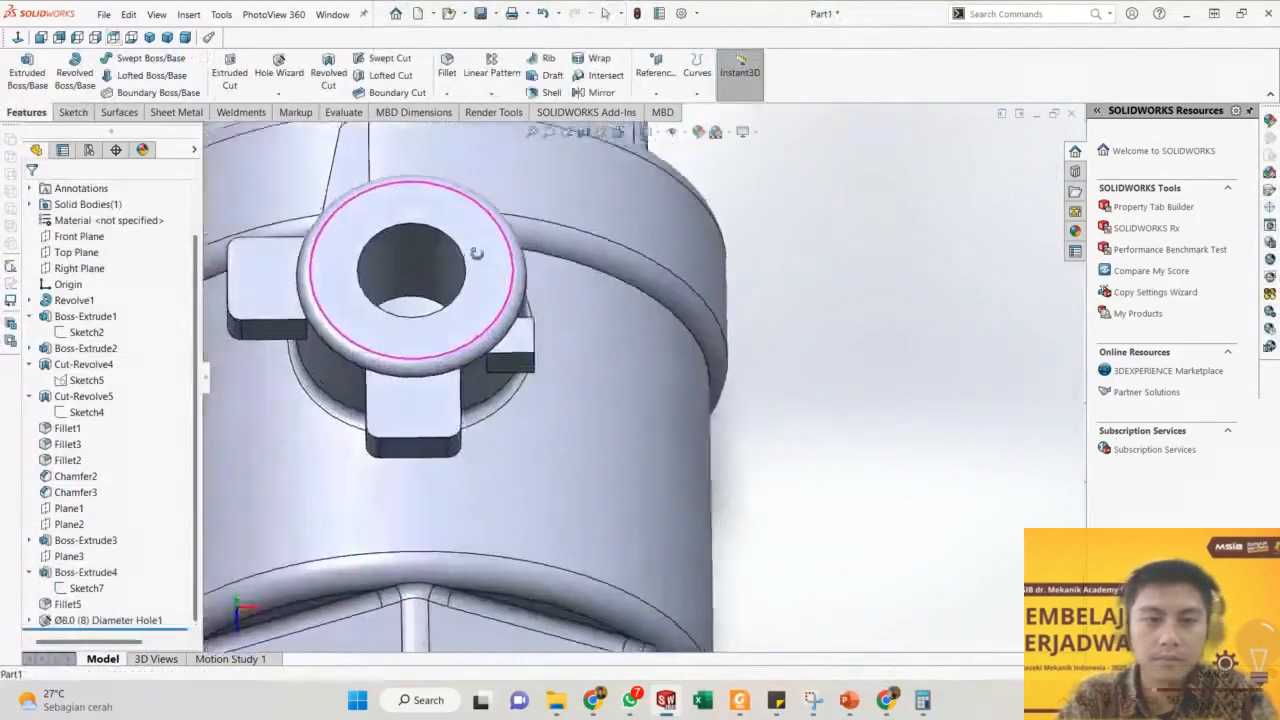
scroll(751, 362, "up", 7)
scroll(977, 368, "down", 3)
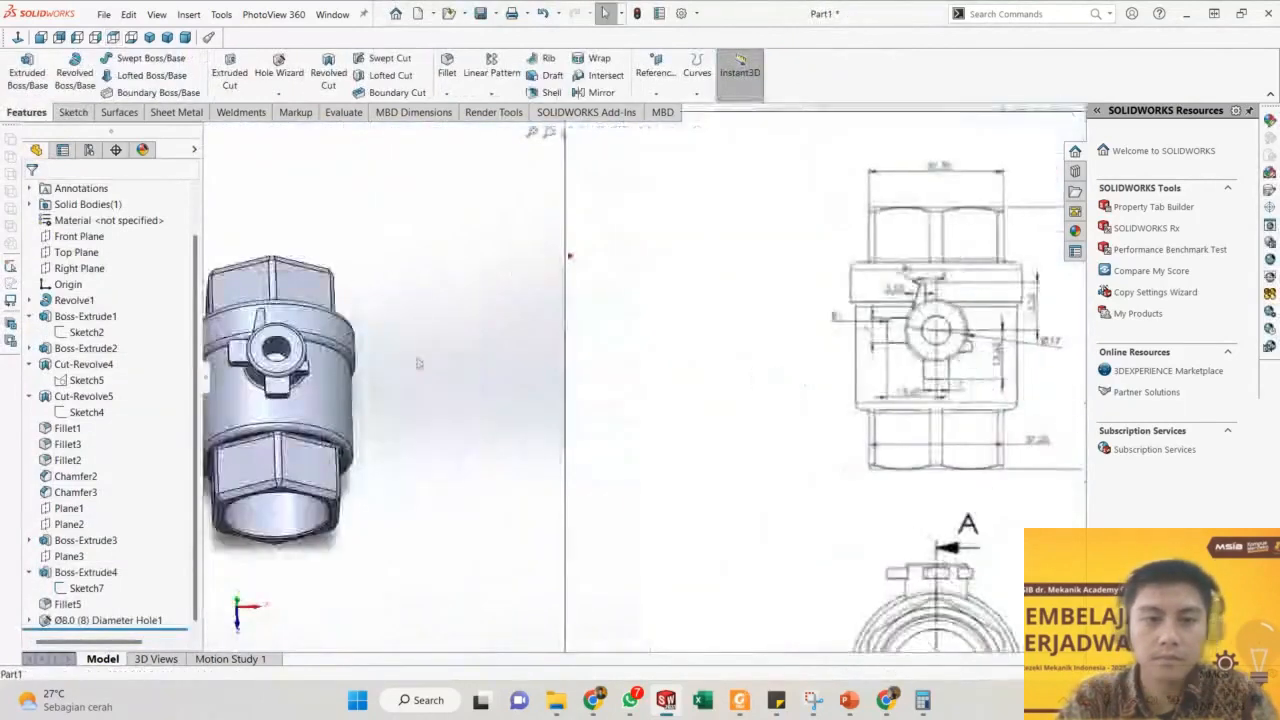
scroll(420, 363, "up", 2)
scroll(309, 394, "down", 2)
right_click(60, 604)
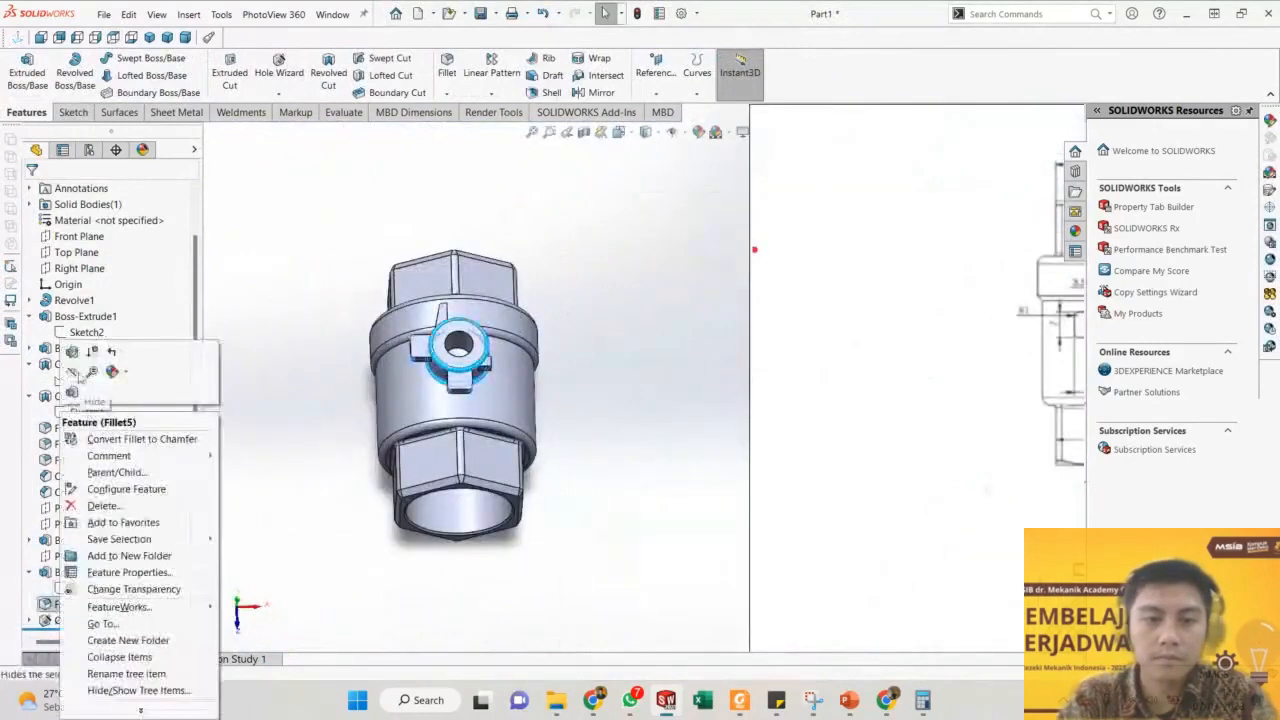
left_click(72, 351)
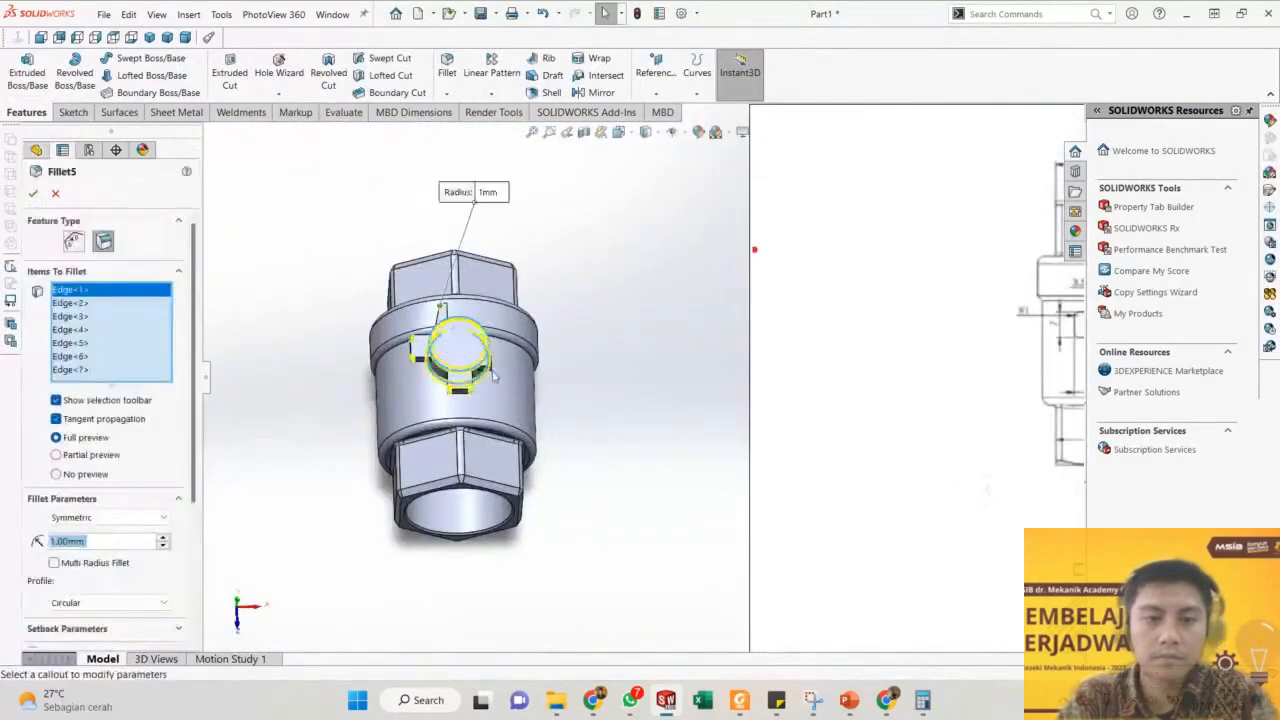
scroll(486, 372, "down", 6)
left_click(506, 360)
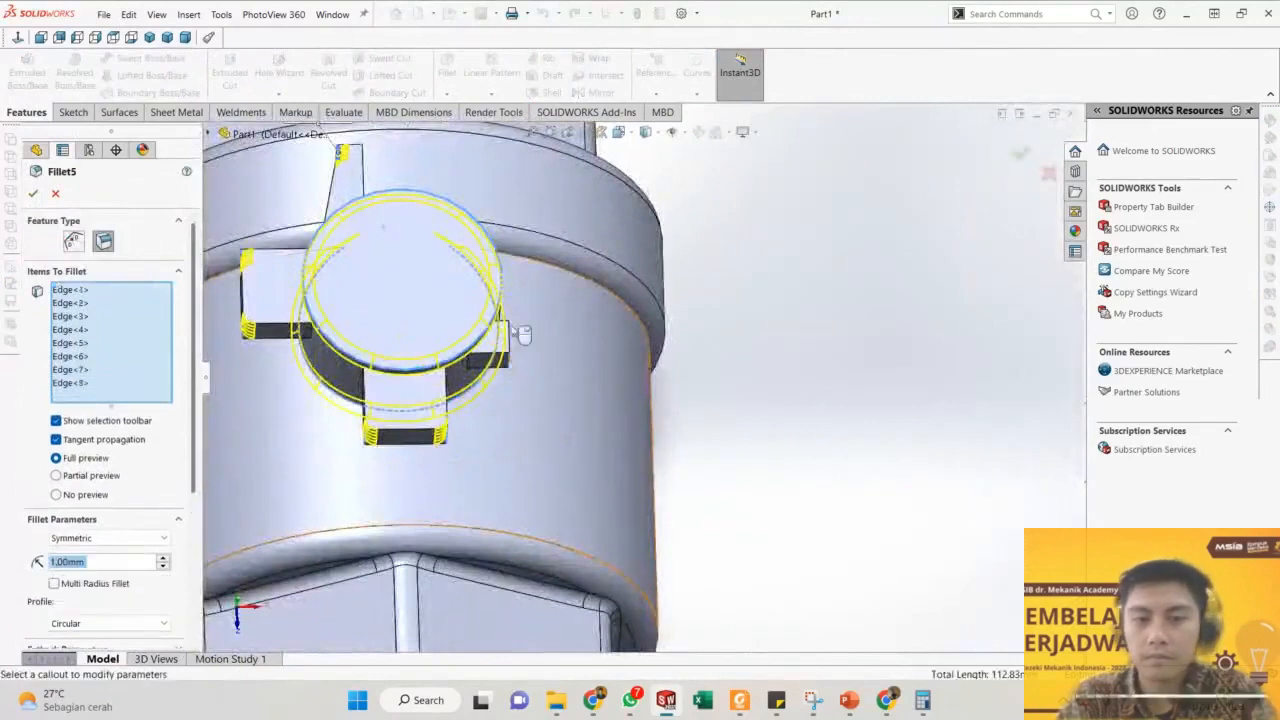
middle_click_drag(519, 335, 476, 360)
scroll(529, 348, "down", 3)
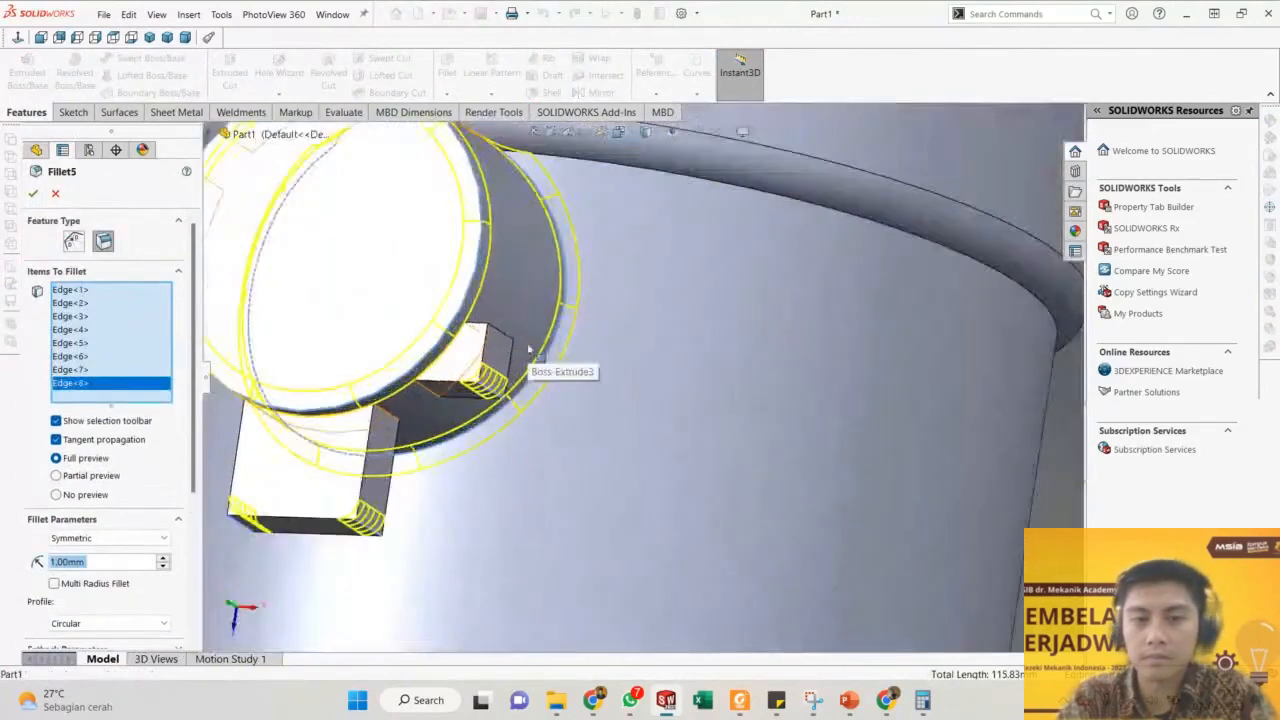
left_click(497, 333)
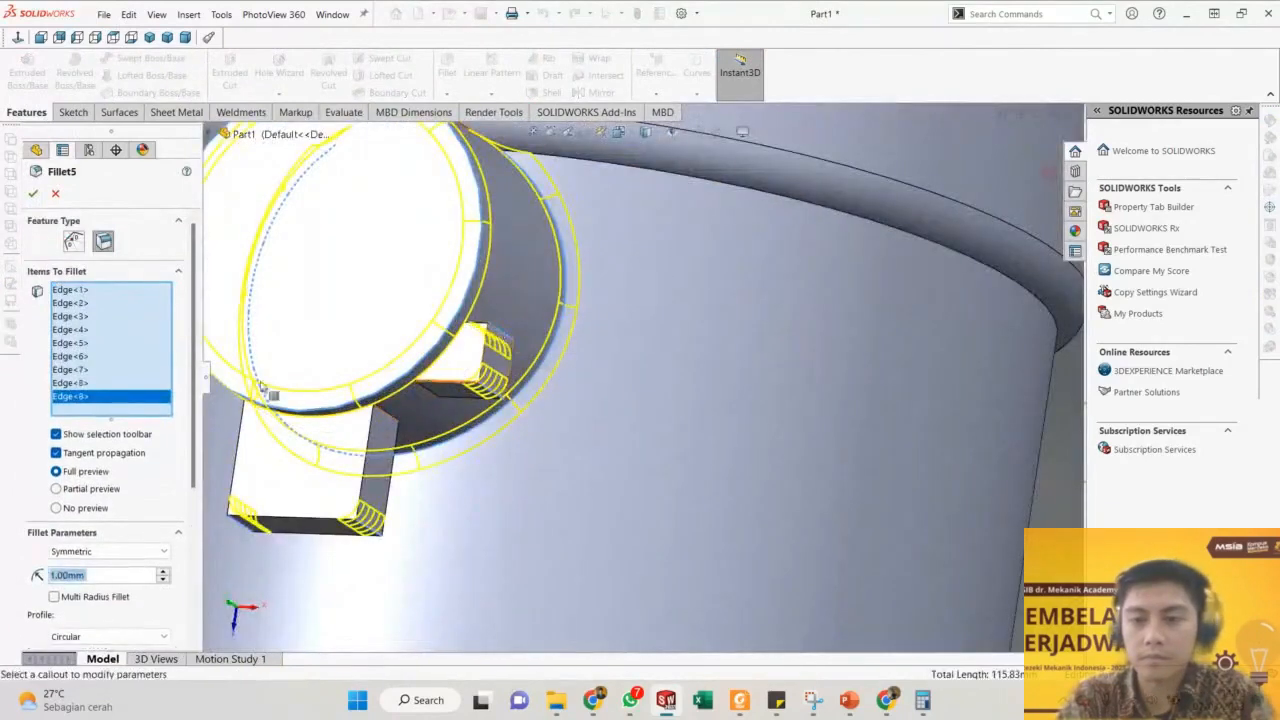
left_click(33, 193)
Compare the filleted stem boss and its tabs with the reference drawing's views.
scroll(586, 358, "up", 10)
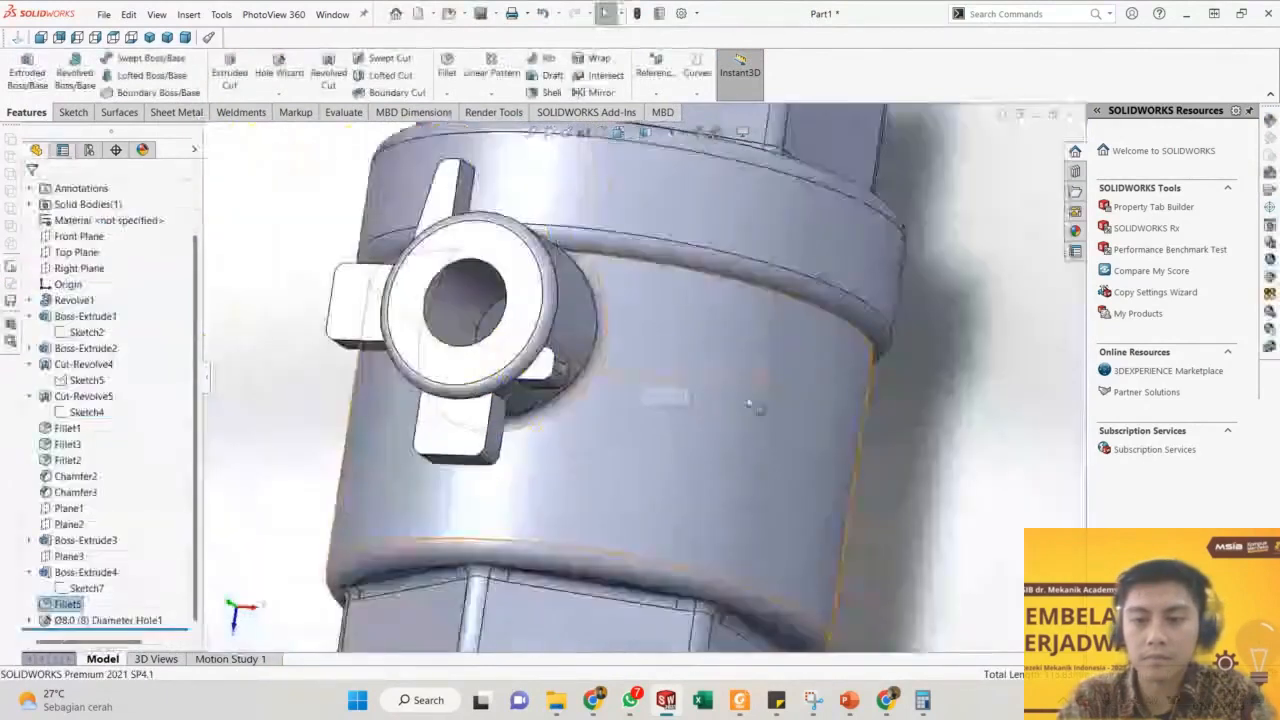
scroll(945, 432, "up", 2)
scroll(888, 388, "down", 2)
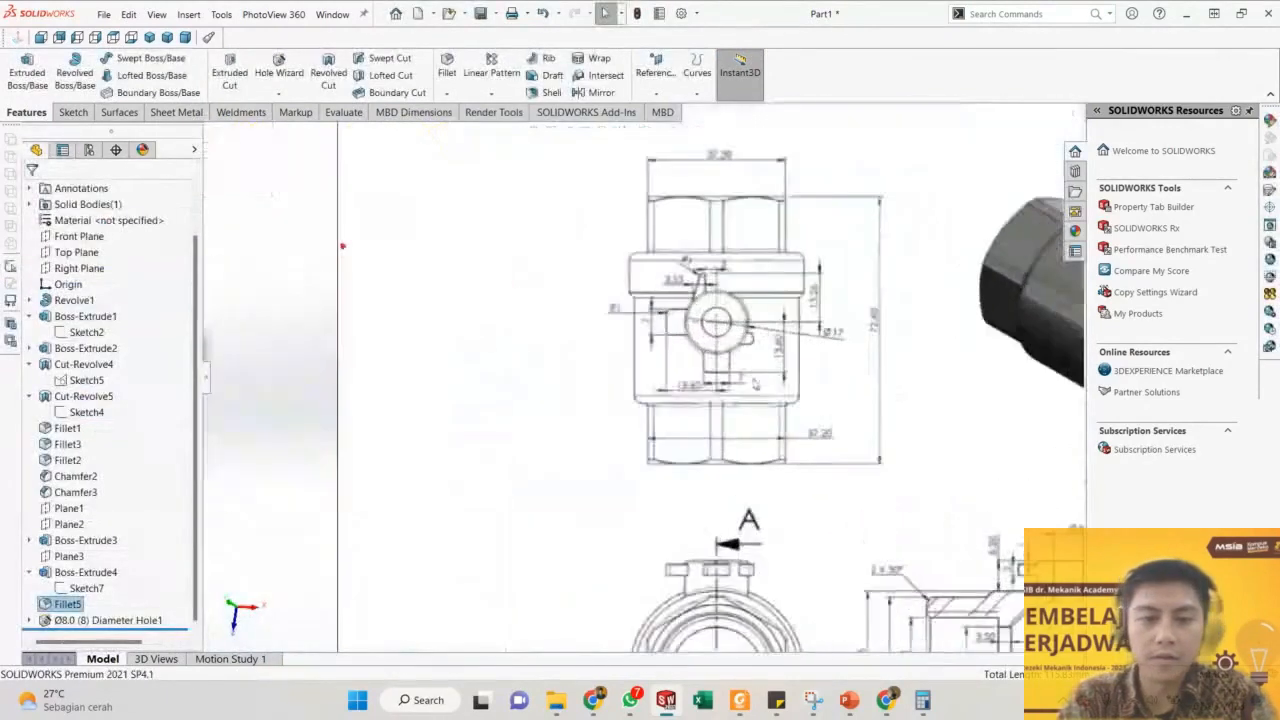
scroll(714, 462, "up", 2)
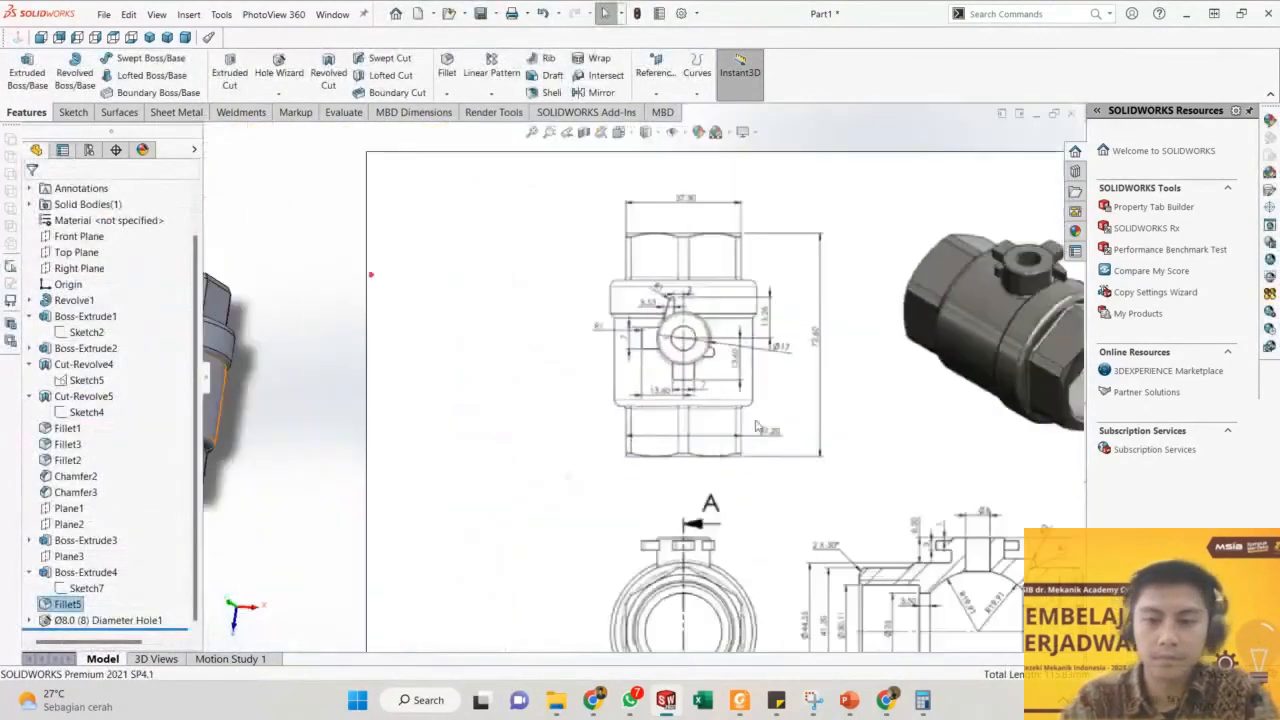
scroll(640, 379, "up", 2)
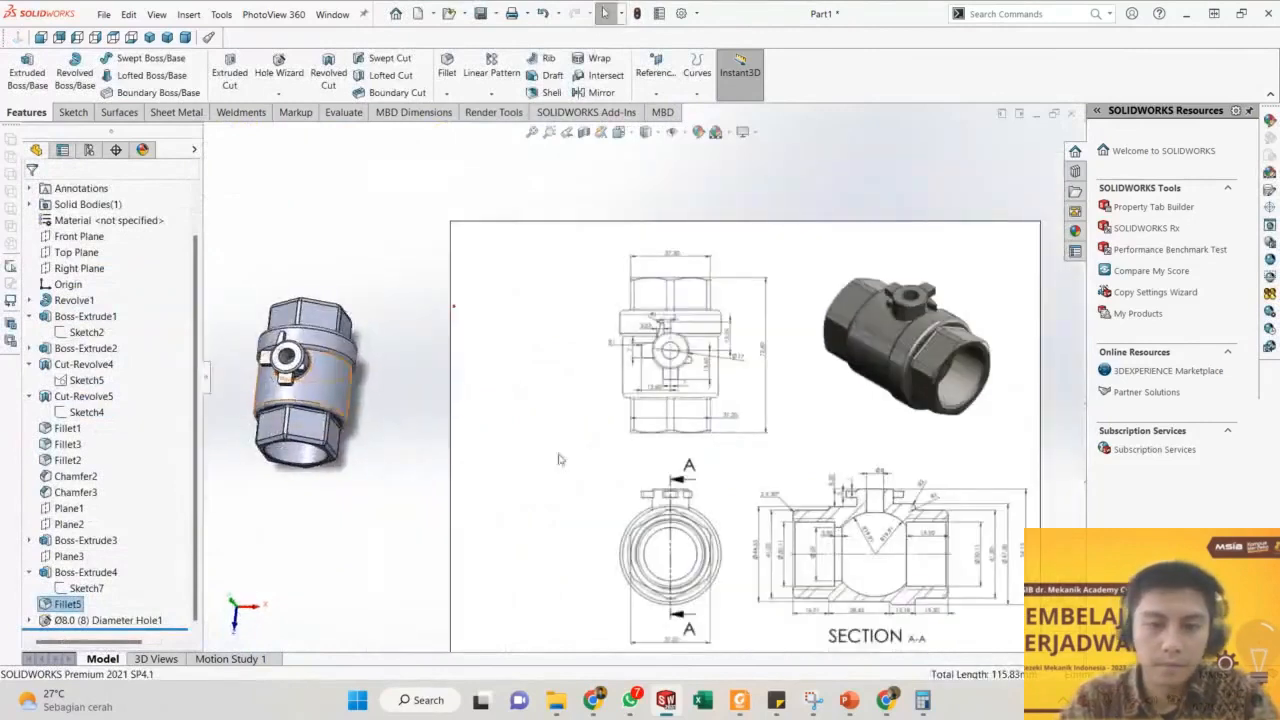